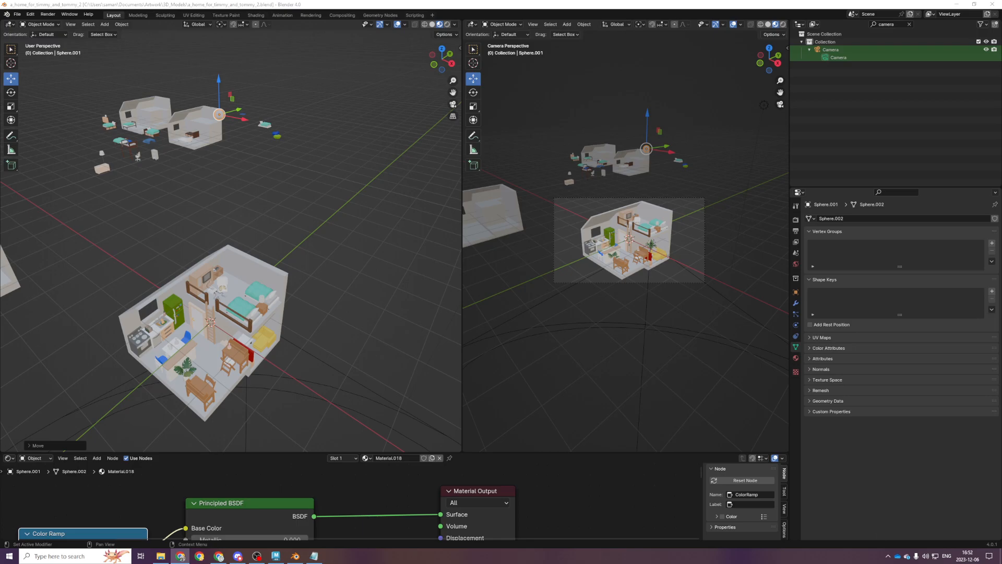
Frame the camera view and enlarge its viewport to examine the whole house interior
{"action": "key", "text": "Home"}
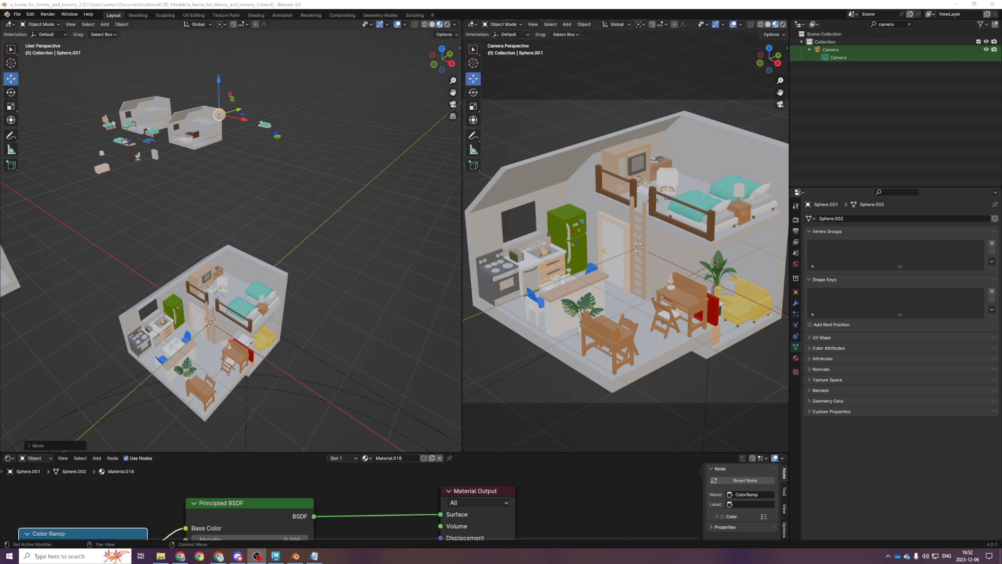
{"action": "scroll", "coordinate": [754, 339], "scroll_direction": "up", "scroll_amount": 4}
{"action": "middle_click_drag", "start_coordinate": [663, 411], "coordinate": [691, 361], "text": "shift"}
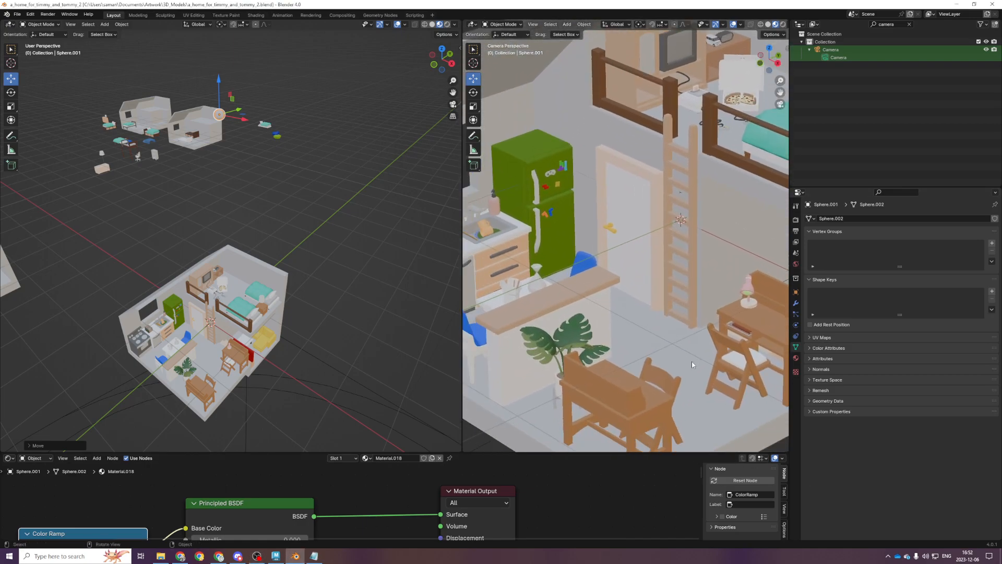
{"action": "left_click_drag", "start_coordinate": [463, 326], "coordinate": [243, 334]}
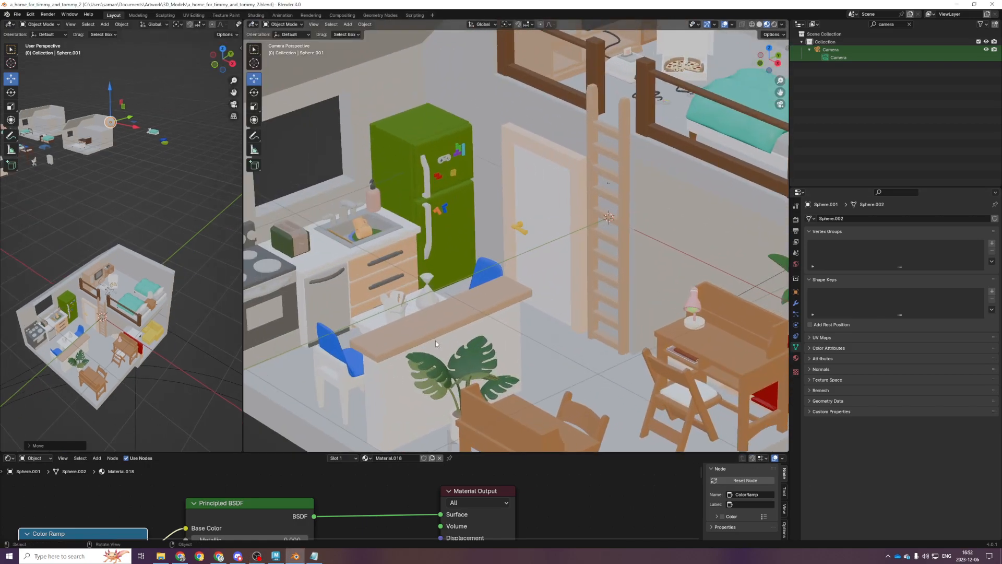
{"action": "key", "text": "Home"}
{"action": "middle_click_drag", "start_coordinate": [192, 330], "coordinate": [188, 327]}
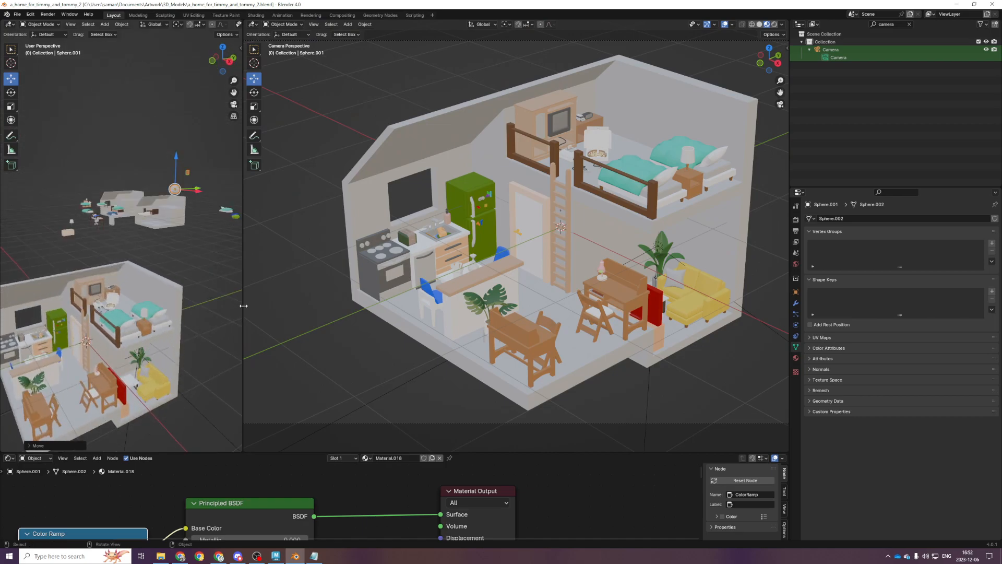
Widen the perspective viewport and examine the living area around the sofa, the potted plant and its spot light
{"action": "left_click_drag", "start_coordinate": [243, 305], "coordinate": [348, 323]}
{"action": "scroll", "coordinate": [287, 275], "scroll_direction": "up", "scroll_amount": 4}
{"action": "middle_click_drag", "start_coordinate": [274, 369], "coordinate": [150, 260], "text": "shift"}
{"action": "scroll", "coordinate": [288, 278], "scroll_direction": "up", "scroll_amount": 1}
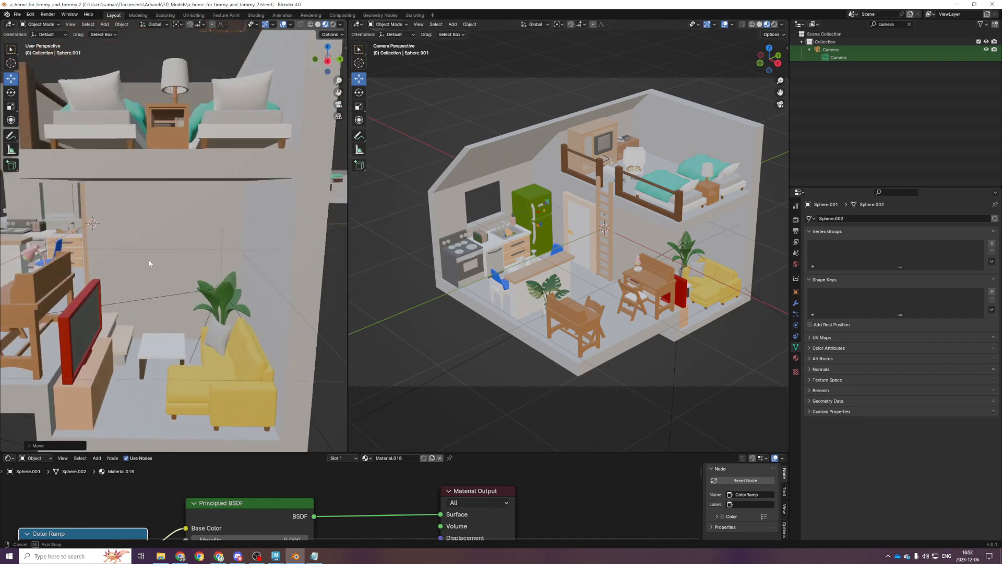
{"action": "scroll", "coordinate": [196, 275], "scroll_direction": "up", "scroll_amount": 3}
{"action": "scroll", "coordinate": [252, 323], "scroll_direction": "down", "scroll_amount": 1}
{"action": "left_click", "coordinate": [243, 312]}
{"action": "scroll", "coordinate": [240, 314], "scroll_direction": "down", "scroll_amount": 1}
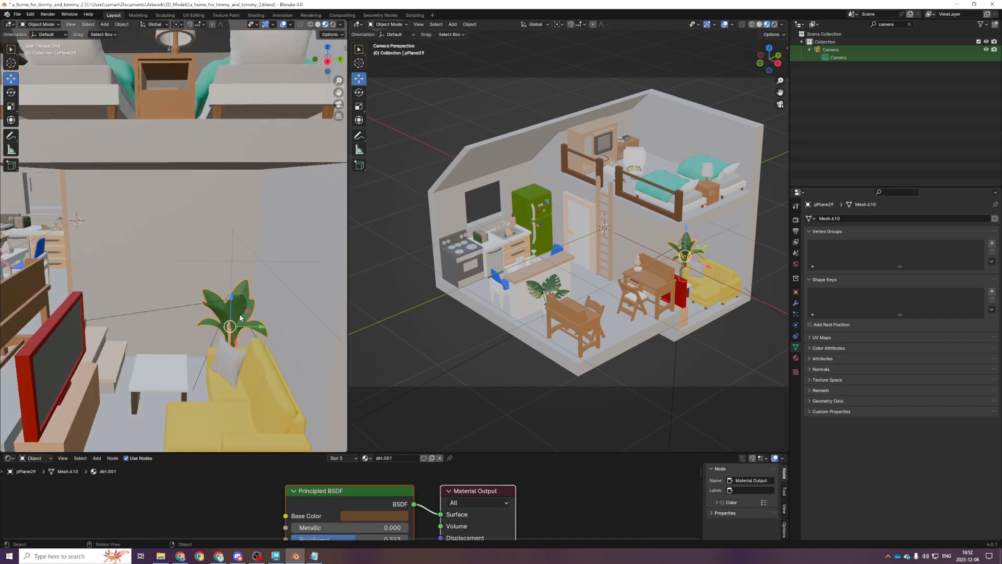
{"action": "scroll", "coordinate": [236, 317], "scroll_direction": "up", "scroll_amount": 4}
{"action": "left_click", "coordinate": [215, 384]}
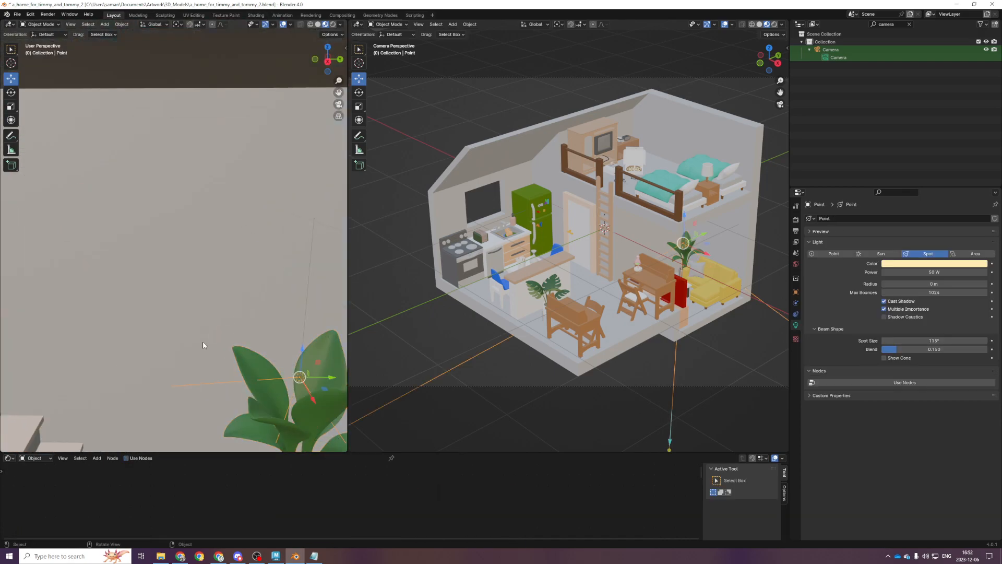
Save the house scene file
{"action": "scroll", "coordinate": [224, 313], "scroll_direction": "down", "scroll_amount": 5}
{"action": "key", "text": "ctrl+s"}
{"action": "scroll", "coordinate": [249, 332], "scroll_direction": "down", "scroll_amount": 5}
{"action": "scroll", "coordinate": [272, 337], "scroll_direction": "up", "scroll_amount": 5}
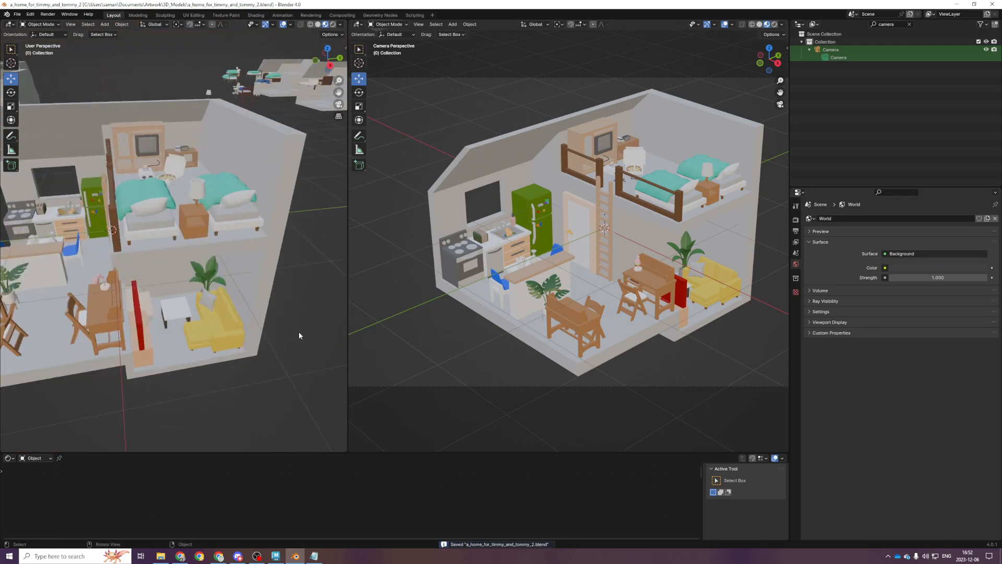
Enlarge the perspective viewport and examine the loft bedroom's beds, nightstand and pizza box from above
{"action": "left_click_drag", "start_coordinate": [346, 303], "coordinate": [594, 324]}
{"action": "scroll", "coordinate": [275, 368], "scroll_direction": "down", "scroll_amount": 2}
{"action": "scroll", "coordinate": [332, 370], "scroll_direction": "up", "scroll_amount": 5}
{"action": "scroll", "coordinate": [302, 371], "scroll_direction": "down", "scroll_amount": 5}
{"action": "scroll", "coordinate": [276, 355], "scroll_direction": "up", "scroll_amount": 4}
{"action": "scroll", "coordinate": [276, 308], "scroll_direction": "down", "scroll_amount": 1}
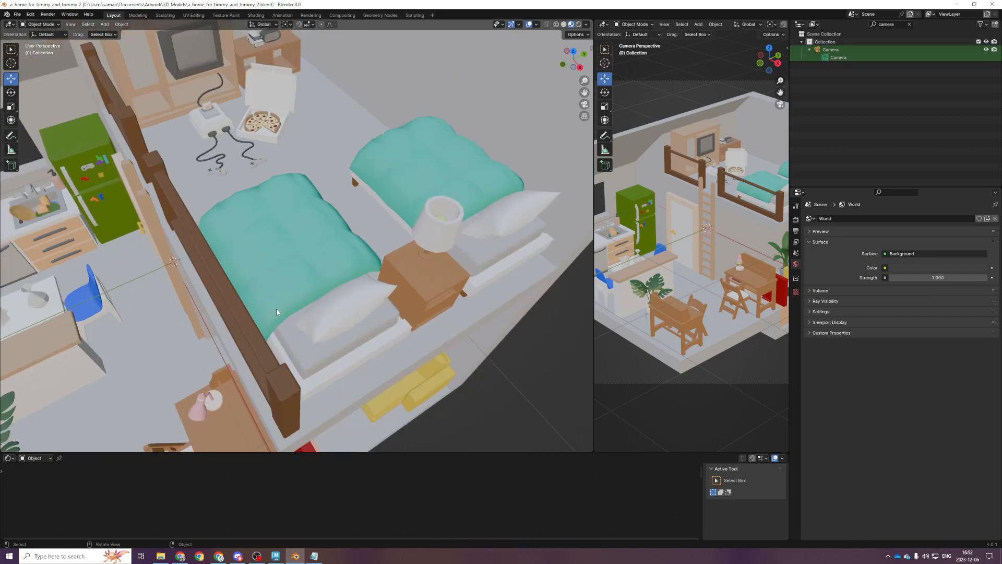
{"action": "scroll", "coordinate": [271, 289], "scroll_direction": "up", "scroll_amount": 1}
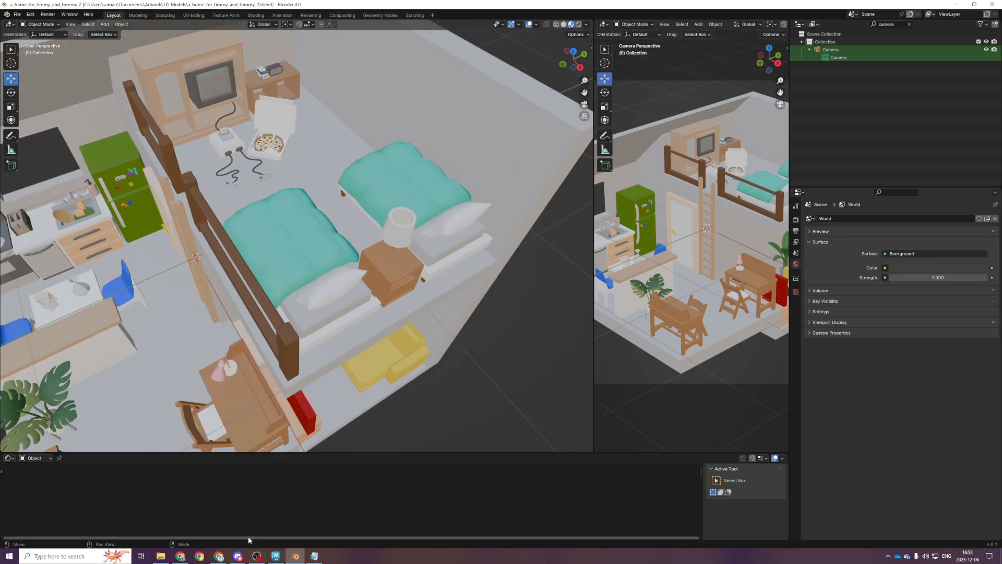
Switch to File Explorer and open a_home_for_timmy_and_tommy_render_2.png from the project's renders folder
{"action": "left_click", "coordinate": [160, 556]}
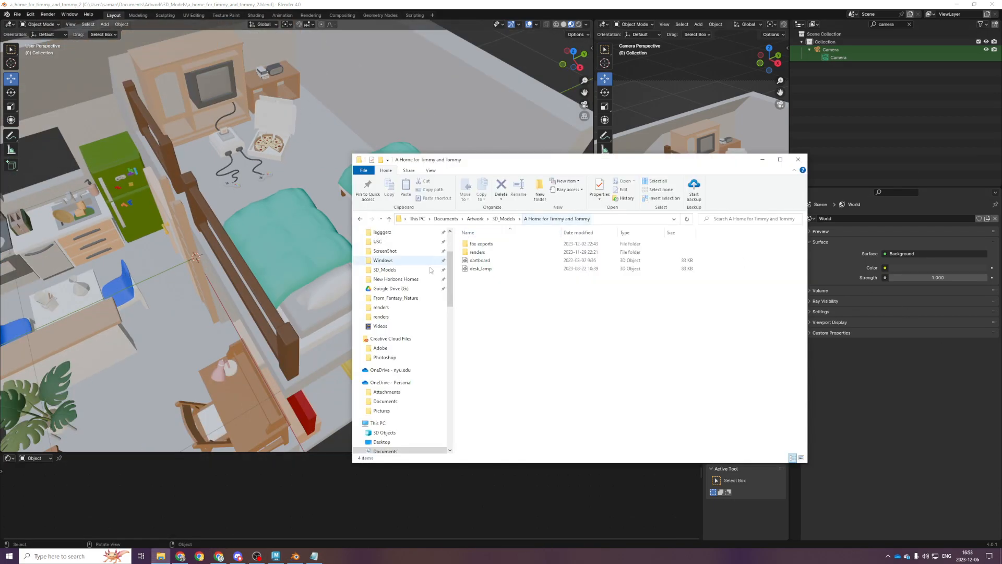
{"action": "left_click", "coordinate": [494, 253]}
{"action": "double_click", "coordinate": [494, 253]}
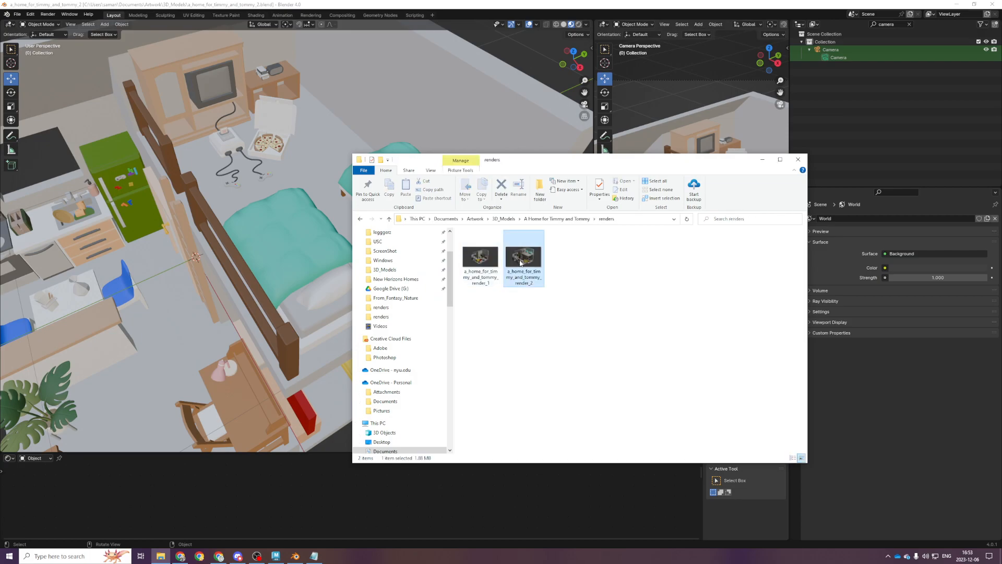
{"action": "double_click", "coordinate": [528, 262]}
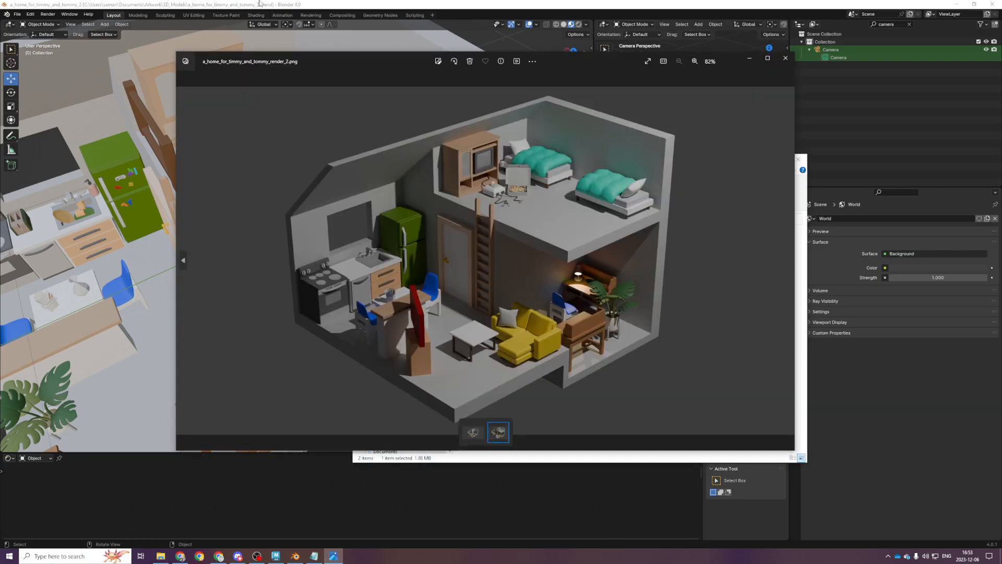
Enlarge Blender's camera viewport and place the earlier render image beside it to compare both house layouts
{"action": "left_click", "coordinate": [260, 4]}
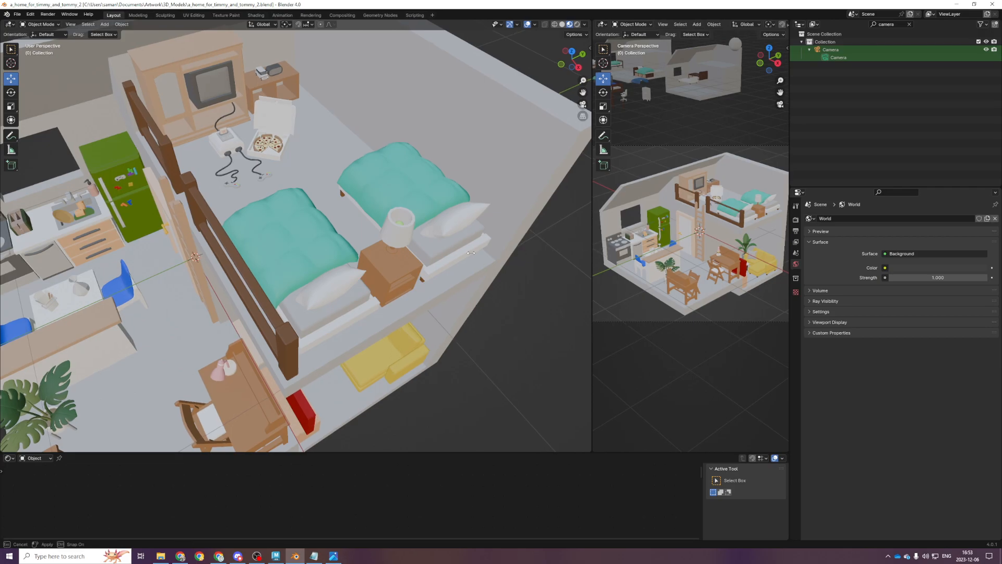
{"action": "left_click_drag", "start_coordinate": [595, 259], "coordinate": [61, 261]}
{"action": "left_click", "coordinate": [333, 555]}
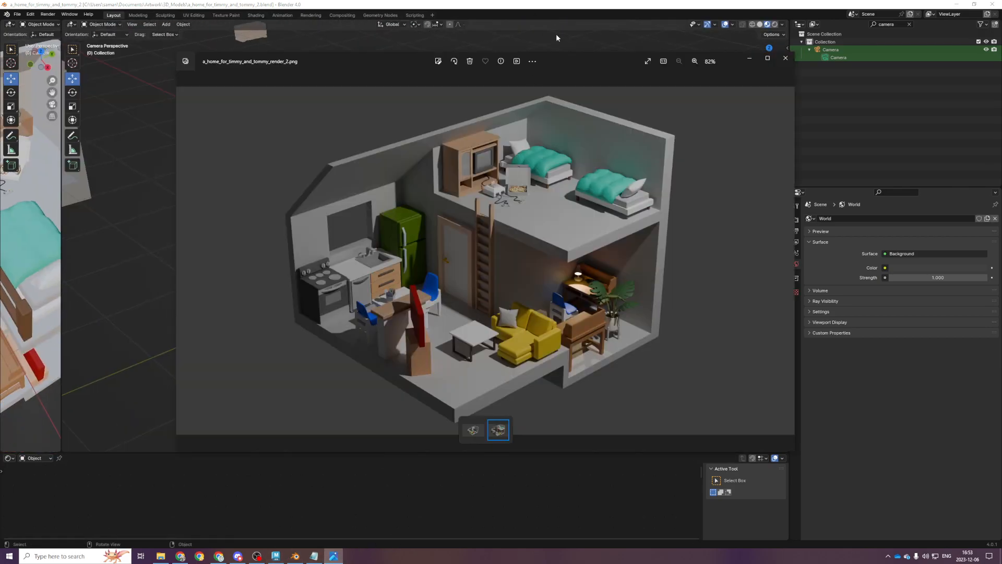
{"action": "left_click_drag", "start_coordinate": [556, 52], "coordinate": [760, 9]}
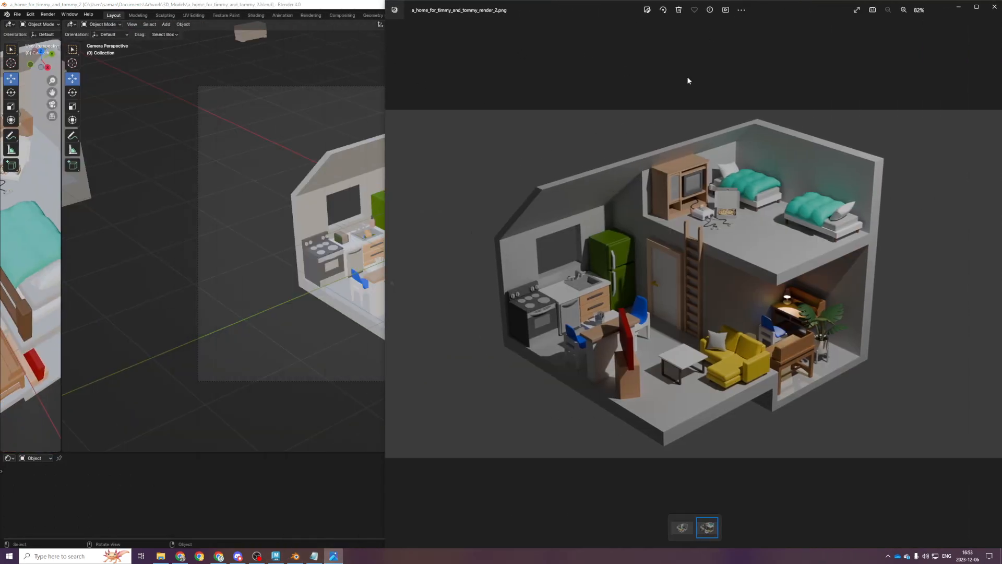
{"action": "left_click_drag", "start_coordinate": [380, 62], "coordinate": [560, 73]}
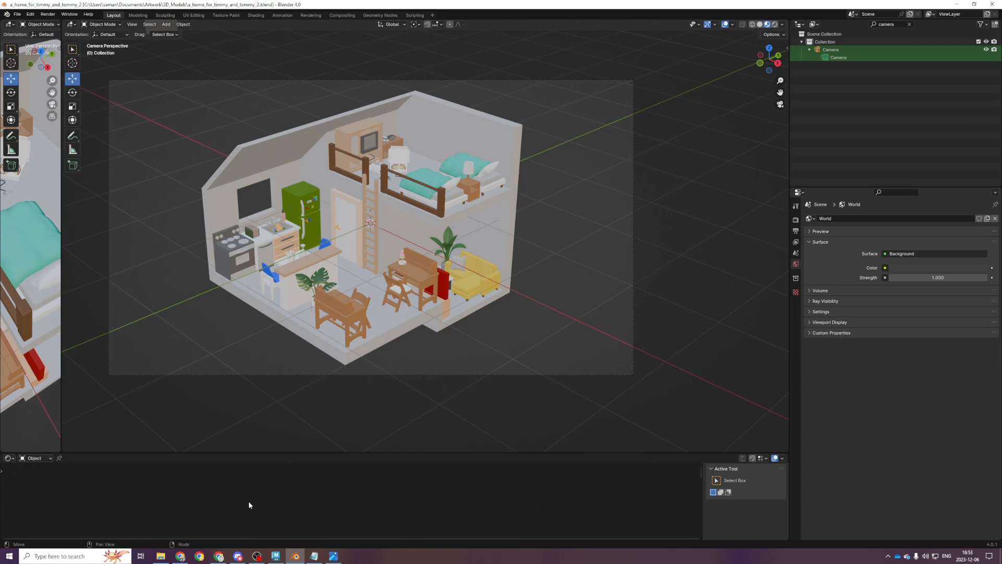
{"action": "left_click", "coordinate": [334, 556]}
{"action": "left_click", "coordinate": [334, 556]}
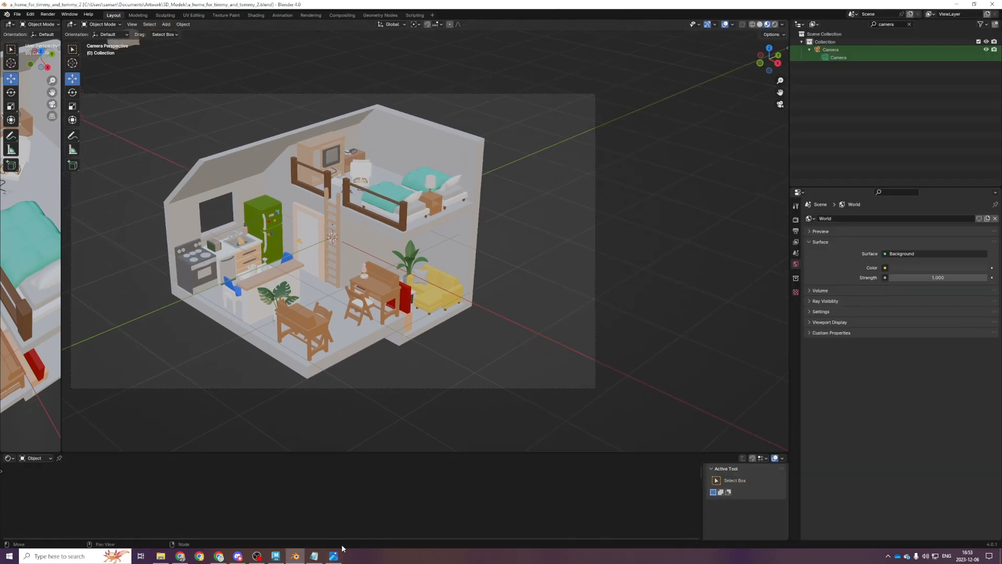
{"action": "left_click", "coordinate": [334, 555]}
{"action": "left_click_drag", "start_coordinate": [558, 54], "coordinate": [505, 55]}
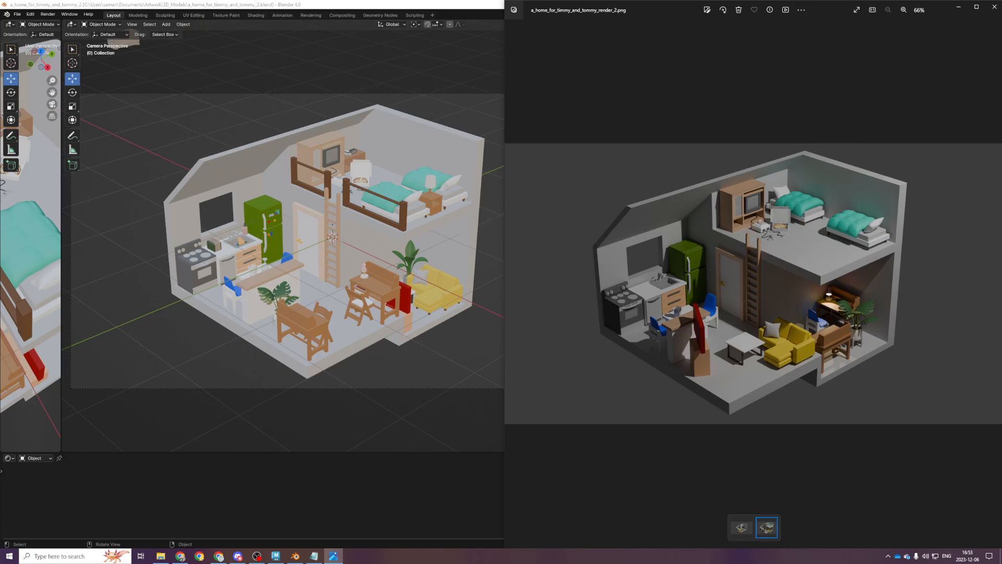
Close the render image and examine the ladder, kitchen and loft railing closely in the camera view
{"action": "left_click", "coordinate": [995, 9]}
{"action": "scroll", "coordinate": [521, 212], "scroll_direction": "up", "scroll_amount": 5}
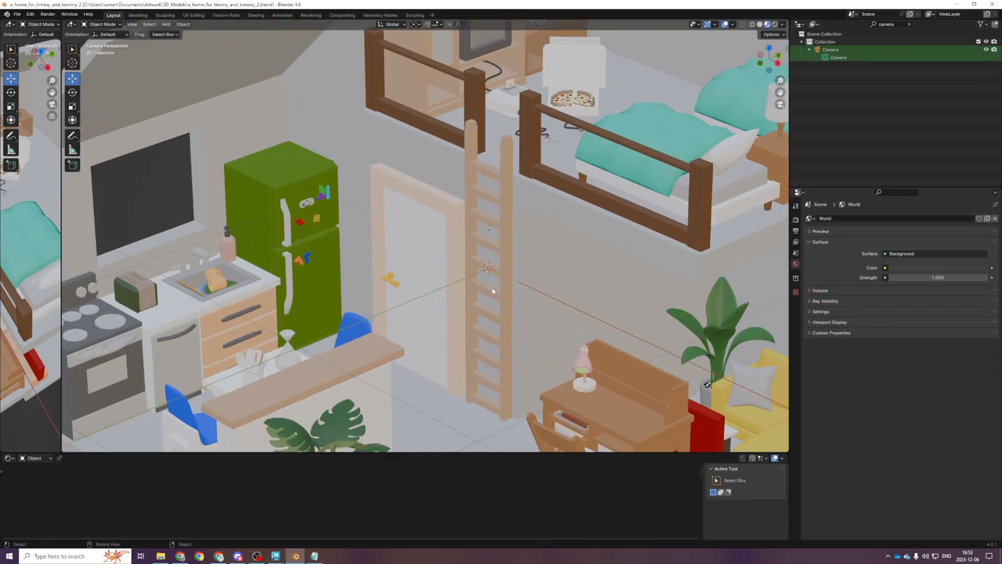
{"action": "scroll", "coordinate": [493, 290], "scroll_direction": "up", "scroll_amount": 3}
{"action": "left_click", "coordinate": [531, 230]}
{"action": "scroll", "coordinate": [530, 229], "scroll_direction": "down", "scroll_amount": 6}
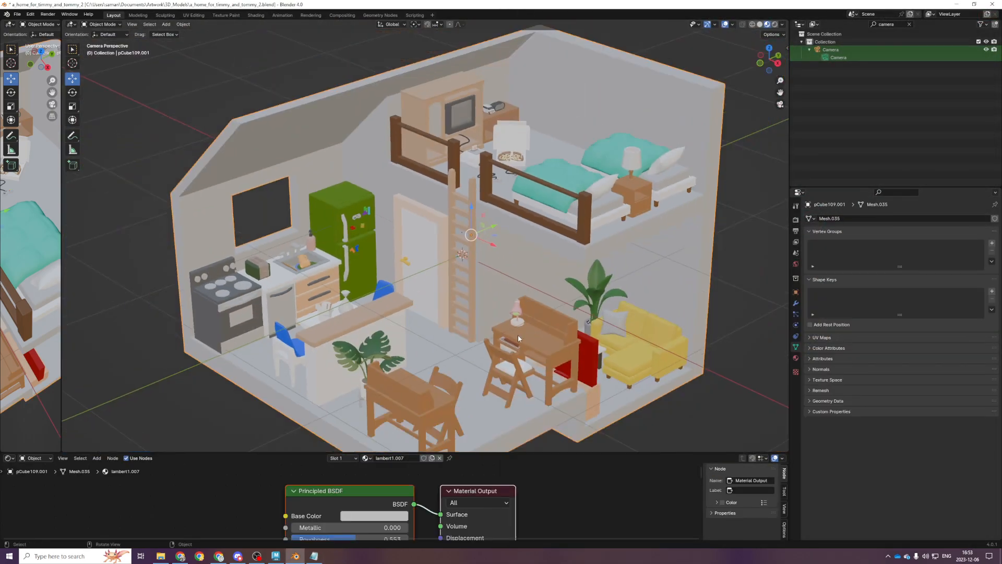
{"action": "scroll", "coordinate": [518, 334], "scroll_direction": "up", "scroll_amount": 5}
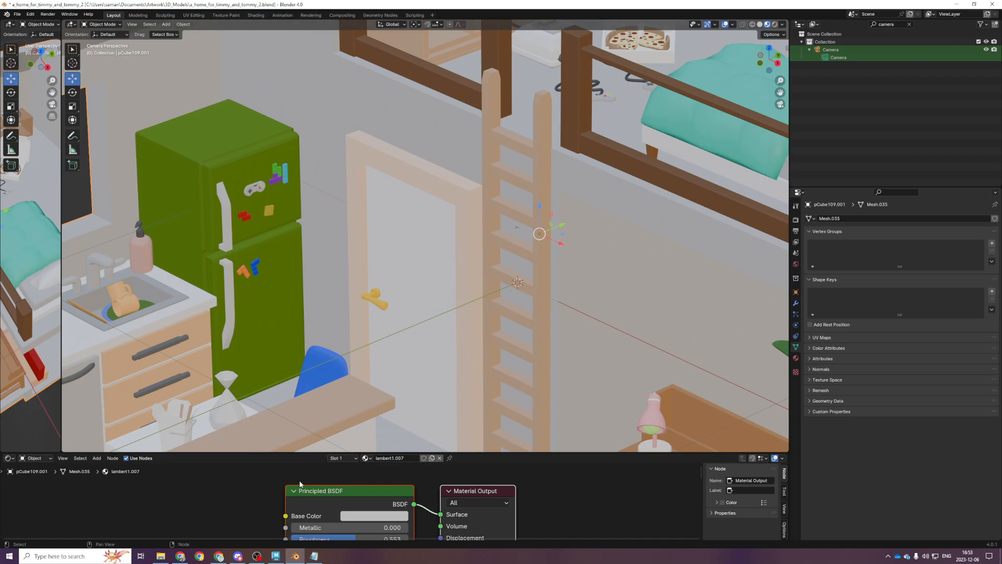
{"action": "scroll", "coordinate": [396, 331], "scroll_direction": "down", "scroll_amount": 5}
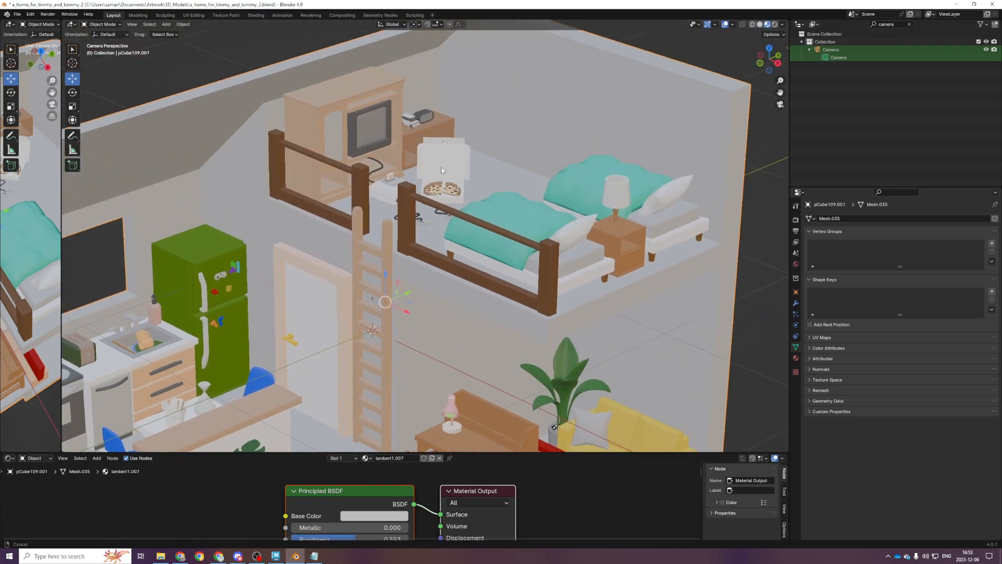
{"action": "scroll", "coordinate": [455, 264], "scroll_direction": "up", "scroll_amount": 6}
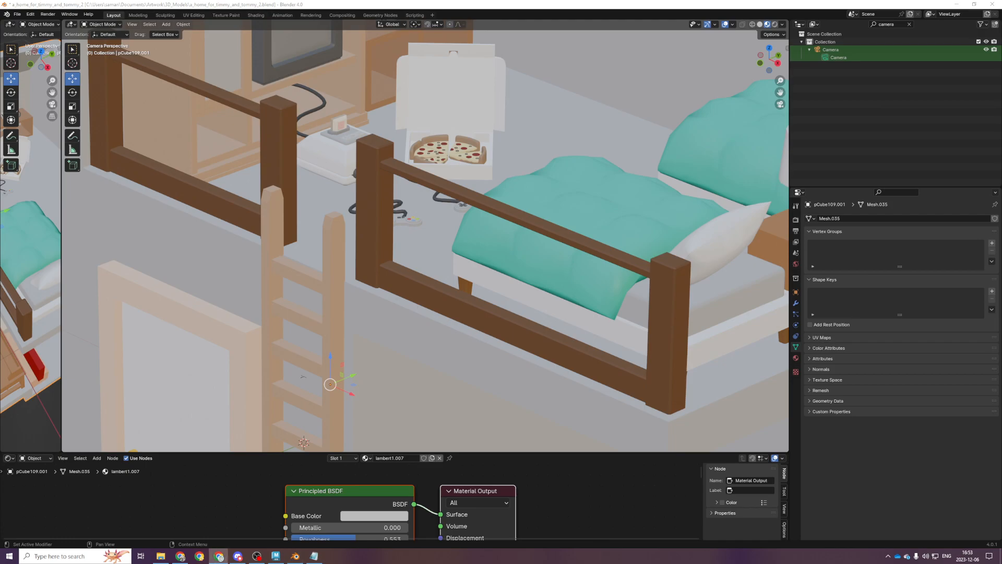
Start the background music and lower the system volume
{"action": "key", "text": "XF86AudioPlay"}
{"action": "key", "text": "XF86AudioLowerVolume"}
{"action": "key", "text": "XF86AudioLowerVolume"}
{"action": "key", "text": "XF86AudioLowerVolume"}
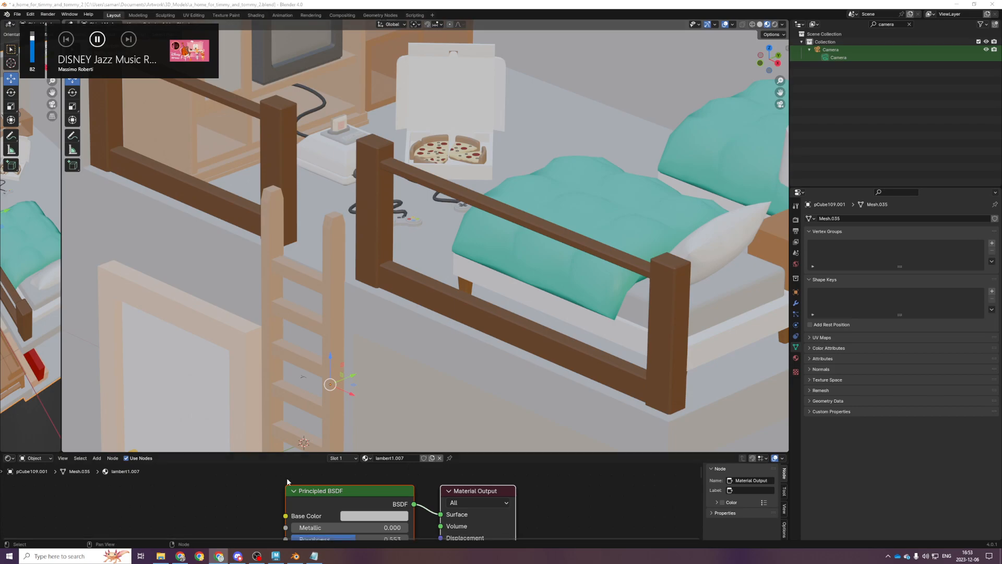
Switch to Maya, create a polygon cube and move it to the empty floor in front of the furniture
{"action": "scroll", "coordinate": [713, 247], "scroll_direction": "down", "scroll_amount": 8}
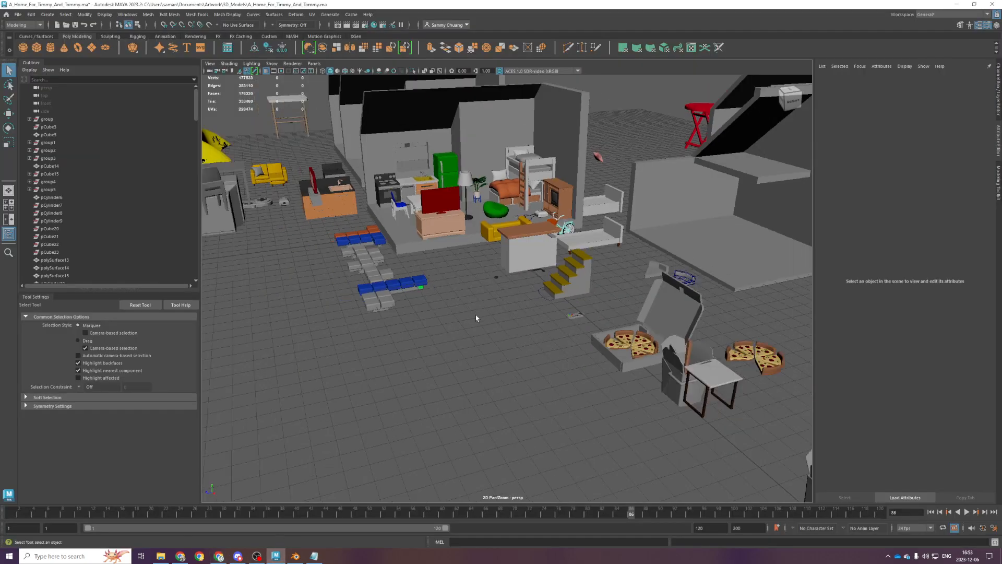
{"action": "left_click_drag", "start_coordinate": [475, 315], "coordinate": [491, 368], "text": "alt"}
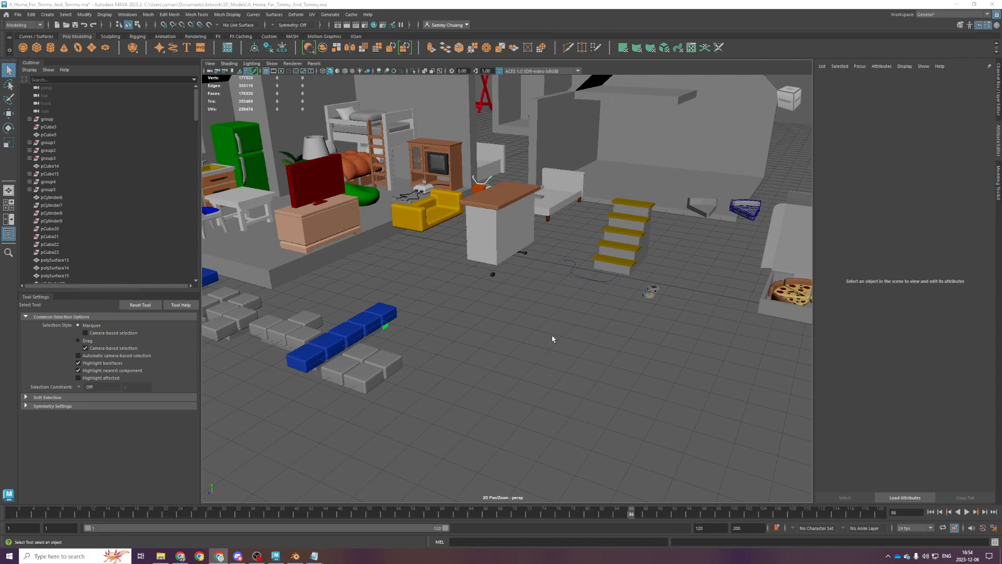
{"action": "left_click", "coordinate": [37, 48]}
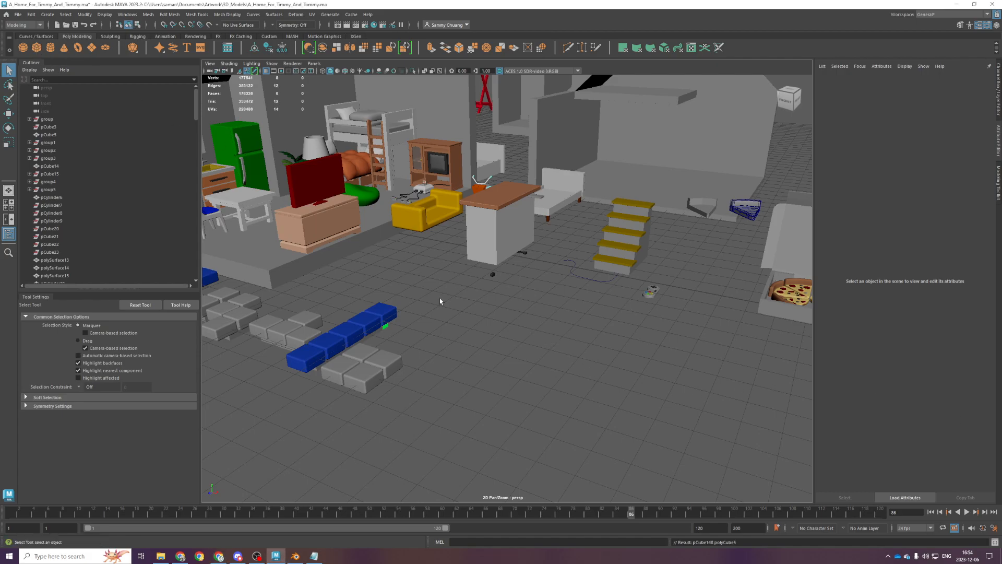
{"action": "scroll", "coordinate": [403, 228], "scroll_direction": "down", "scroll_amount": 5}
{"action": "key", "text": "w"}
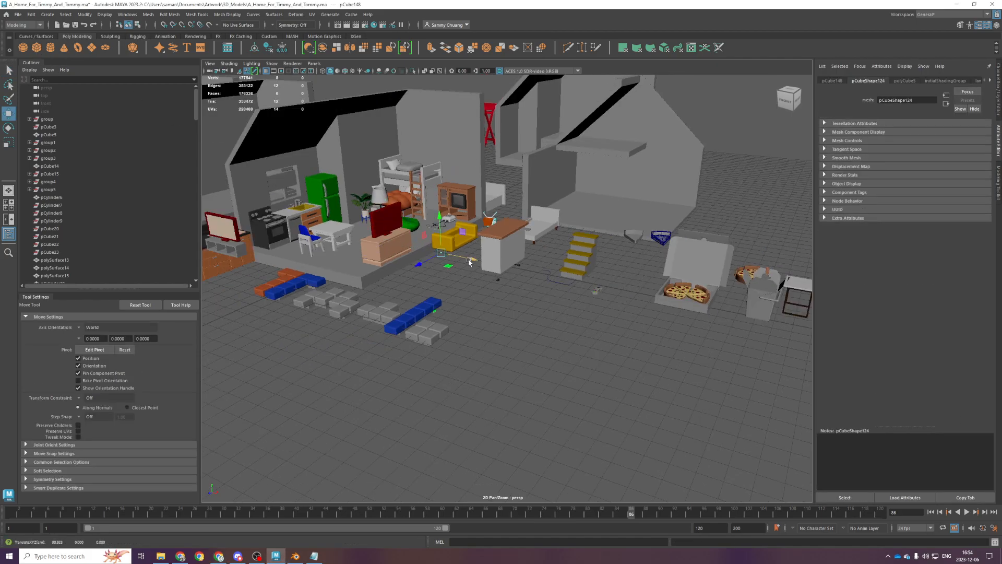
{"action": "left_click_drag", "start_coordinate": [618, 289], "coordinate": [635, 392]}
Scale the new cube down in depth to form a thin upright panel, and save the scene
{"action": "key", "text": "r"}
{"action": "key", "text": "space"}
{"action": "key", "text": "space"}
{"action": "scroll", "coordinate": [496, 308], "scroll_direction": "down", "scroll_amount": 3}
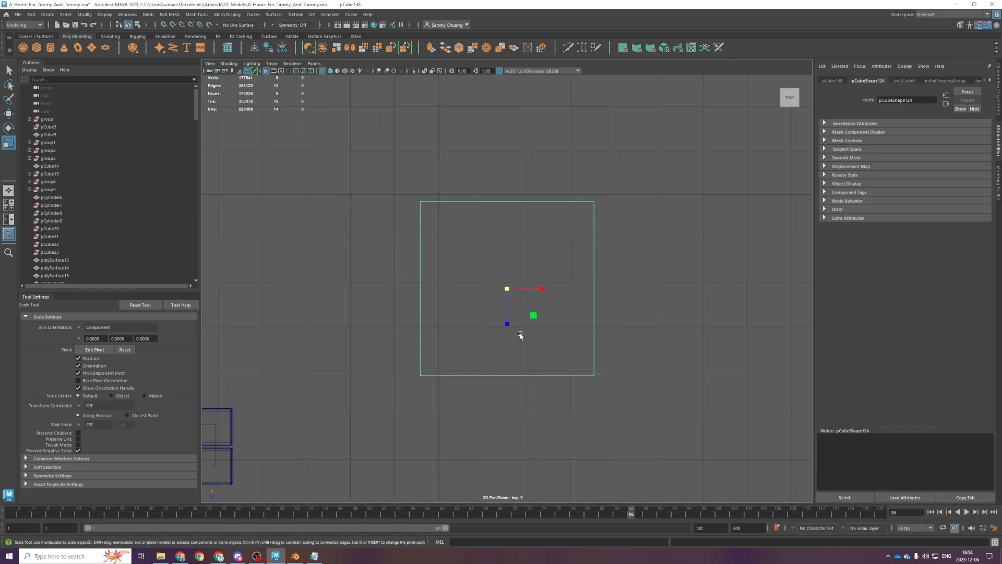
{"action": "left_click_drag", "start_coordinate": [507, 329], "coordinate": [506, 291]}
{"action": "key", "text": "ctrl+s"}
Scale the thin panel down in height so it is wider than it is tall
{"action": "key", "text": "space"}
{"action": "key", "text": "space"}
{"action": "left_click_drag", "start_coordinate": [671, 288], "coordinate": [468, 243], "text": "alt"}
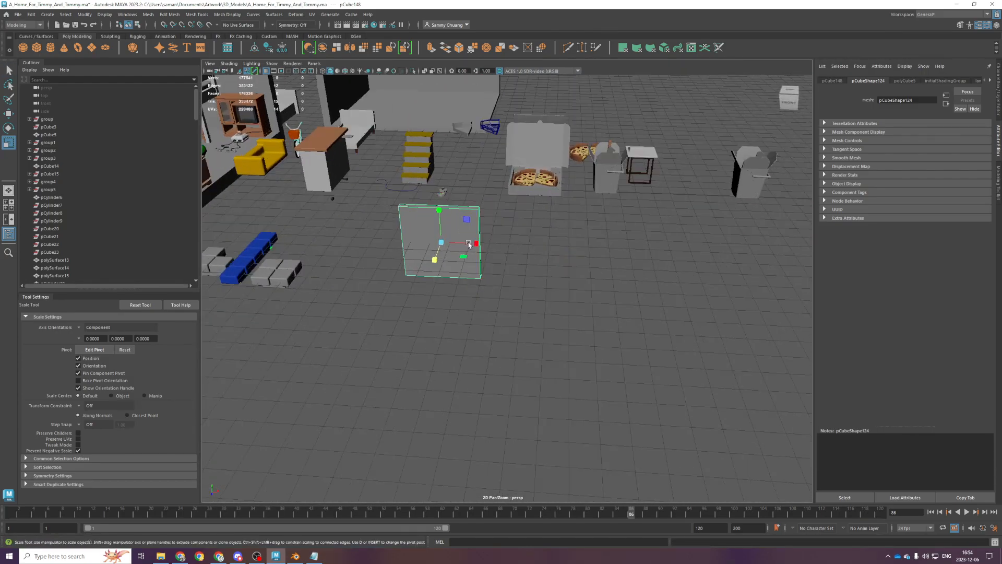
{"action": "left_click_drag", "start_coordinate": [436, 212], "coordinate": [441, 226]}
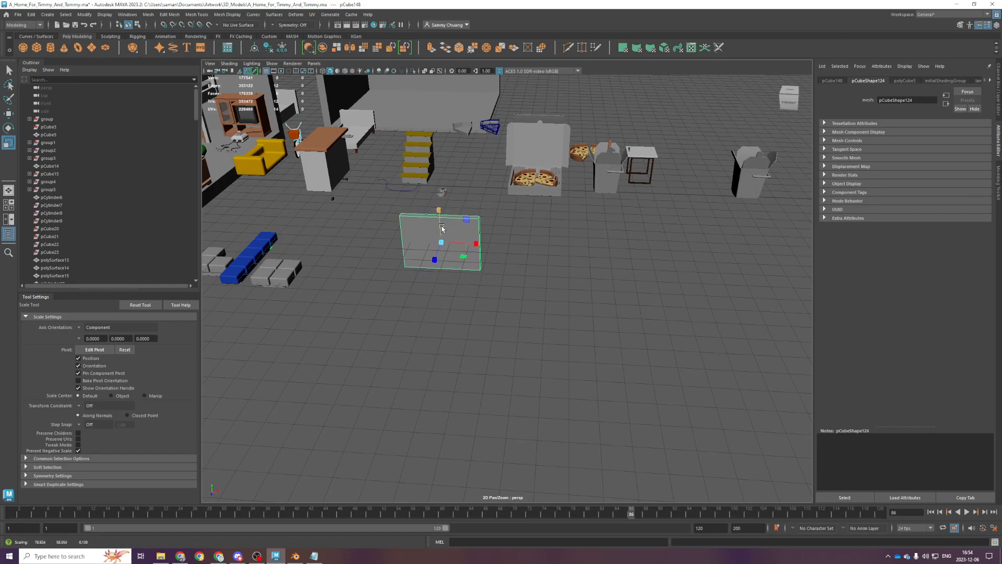
{"action": "scroll", "coordinate": [528, 303], "scroll_direction": "up", "scroll_amount": 4}
{"action": "left_click_drag", "start_coordinate": [527, 303], "coordinate": [523, 290], "text": "alt"}
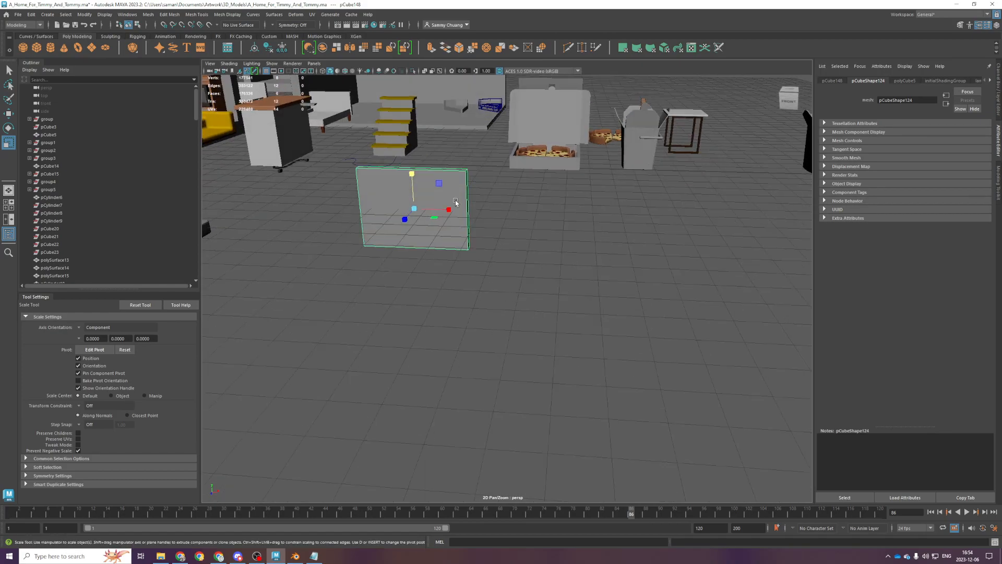
Raise the panel in the front view so that its lower edge sits at floor level
{"action": "key", "text": "w"}
{"action": "key", "text": "space"}
{"action": "key", "text": "space"}
{"action": "key", "text": "f"}
{"action": "scroll", "coordinate": [456, 302], "scroll_direction": "down", "scroll_amount": 4}
{"action": "key", "text": "space"}
{"action": "key", "text": "space"}
{"action": "key", "text": "f"}
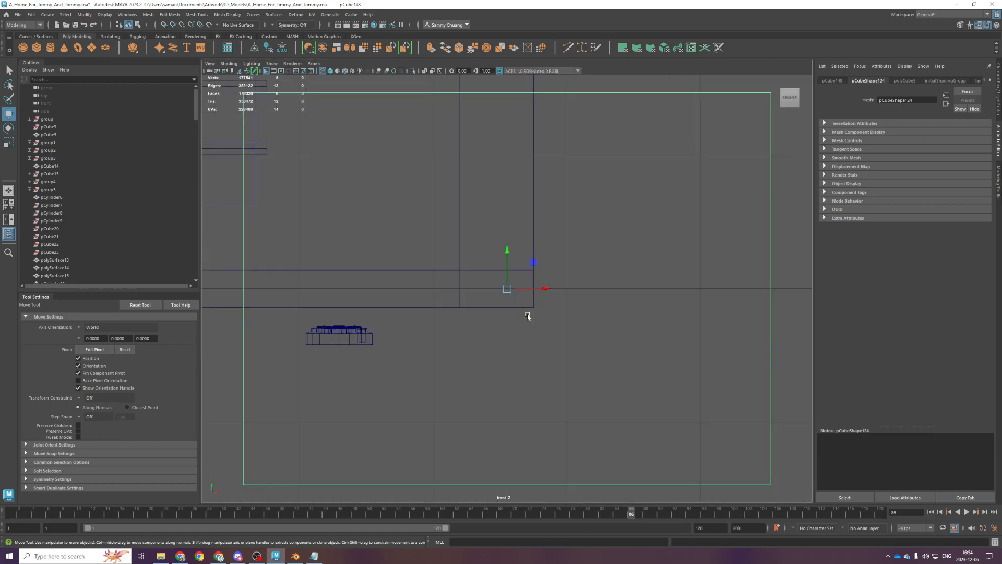
{"action": "scroll", "coordinate": [532, 318], "scroll_direction": "down", "scroll_amount": 5}
{"action": "left_click_drag", "start_coordinate": [508, 250], "coordinate": [506, 174]}
Duplicate the panel and move the copy forward along the Z axis, parallel to the original
{"action": "key", "text": "space"}
{"action": "key", "text": "space"}
{"action": "scroll", "coordinate": [548, 329], "scroll_direction": "down", "scroll_amount": 10}
{"action": "key", "text": "ctrl+d"}
{"action": "left_click_drag", "start_coordinate": [513, 316], "coordinate": [551, 466]}
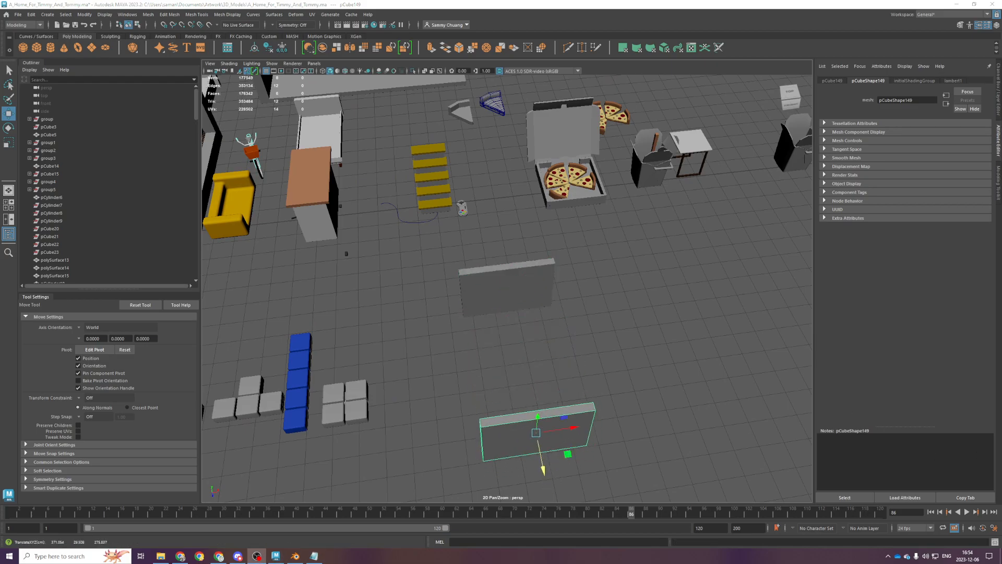
Delete the forward parallel copy of the thin panel
{"action": "left_click_drag", "start_coordinate": [808, 249], "coordinate": [541, 322], "text": "alt"}
{"action": "left_click", "coordinate": [524, 312], "text": "shift"}
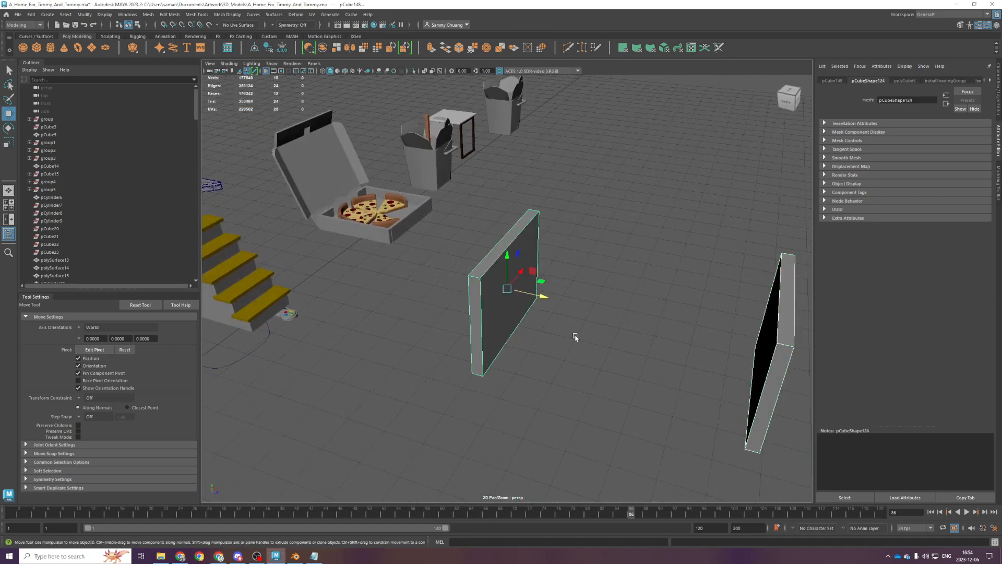
{"action": "left_click_drag", "start_coordinate": [648, 335], "coordinate": [604, 274], "text": "alt"}
{"action": "left_click", "coordinate": [716, 332]}
{"action": "left_click", "coordinate": [729, 334]}
{"action": "key", "text": "Delete"}
Duplicate the remaining panel and reshape the copy into a thin side panel running forward, perpendicular to the original
{"action": "left_click_drag", "start_coordinate": [576, 231], "coordinate": [507, 299], "text": "alt"}
{"action": "left_click", "coordinate": [528, 231]}
{"action": "key", "text": "space"}
{"action": "key", "text": "space"}
{"action": "key", "text": "ctrl+d"}
{"action": "scroll", "coordinate": [516, 304], "scroll_direction": "down", "scroll_amount": 3}
{"action": "middle_click_drag", "start_coordinate": [529, 299], "coordinate": [532, 282], "text": "alt"}
{"action": "left_click_drag", "start_coordinate": [537, 299], "coordinate": [472, 399]}
{"action": "key", "text": "r"}
{"action": "middle_click_drag", "start_coordinate": [495, 416], "coordinate": [505, 320], "text": "alt"}
{"action": "left_click_drag", "start_coordinate": [505, 319], "coordinate": [543, 282], "text": "alt"}
{"action": "key", "text": "space"}
{"action": "key", "text": "space"}
{"action": "left_click_drag", "start_coordinate": [587, 241], "coordinate": [681, 309], "text": "alt"}
{"action": "left_click_drag", "start_coordinate": [541, 297], "coordinate": [625, 388]}
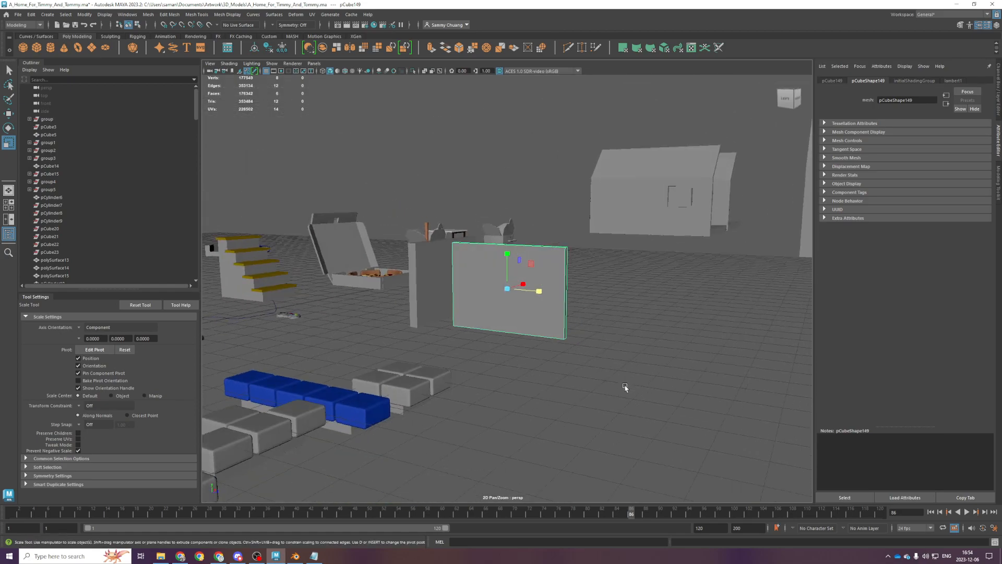
Scale the side panel's height down slightly
{"action": "left_click_drag", "start_coordinate": [564, 320], "coordinate": [538, 326], "text": "alt"}
{"action": "mouse_move", "coordinate": [543, 290]}
{"action": "left_mouse_down", "text": "alt"}
{"action": "mouse_move", "coordinate": [544, 320]}
{"action": "mouse_move", "coordinate": [513, 271]}
{"action": "mouse_move", "coordinate": [536, 298]}
{"action": "left_mouse_up", "text": "alt"}
{"action": "key", "text": "w"}
{"action": "key", "text": "r"}
{"action": "left_click_drag", "start_coordinate": [487, 326], "coordinate": [508, 295], "text": "alt"}
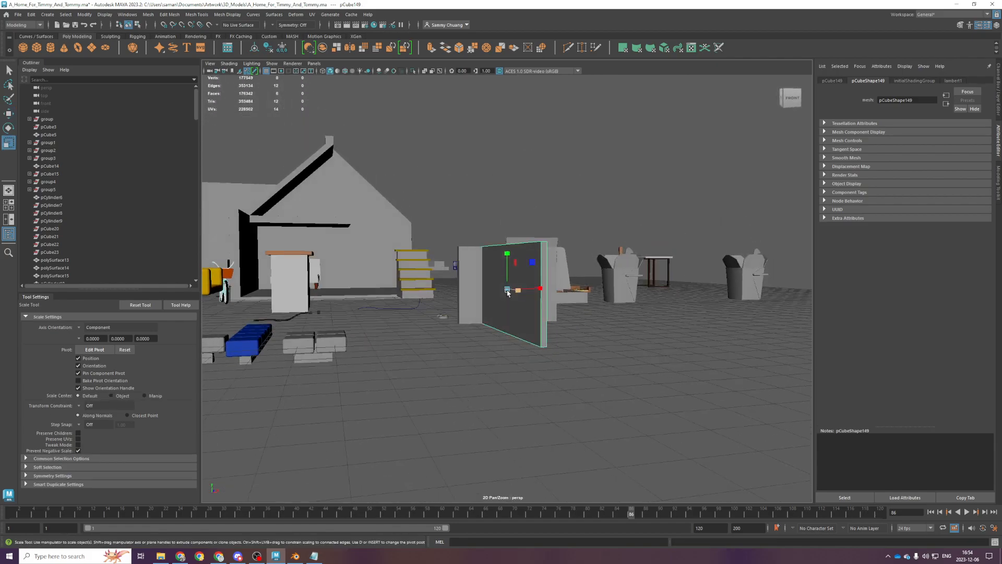
{"action": "left_click_drag", "start_coordinate": [509, 255], "coordinate": [509, 258]}
In the top view, move the side panel along X to the back panel's end and shorten it along Z to stop there
{"action": "key", "text": "space"}
{"action": "key", "text": "space"}
{"action": "scroll", "coordinate": [498, 329], "scroll_direction": "down", "scroll_amount": 4}
{"action": "key", "text": "w"}
{"action": "left_click_drag", "start_coordinate": [538, 290], "coordinate": [510, 291]}
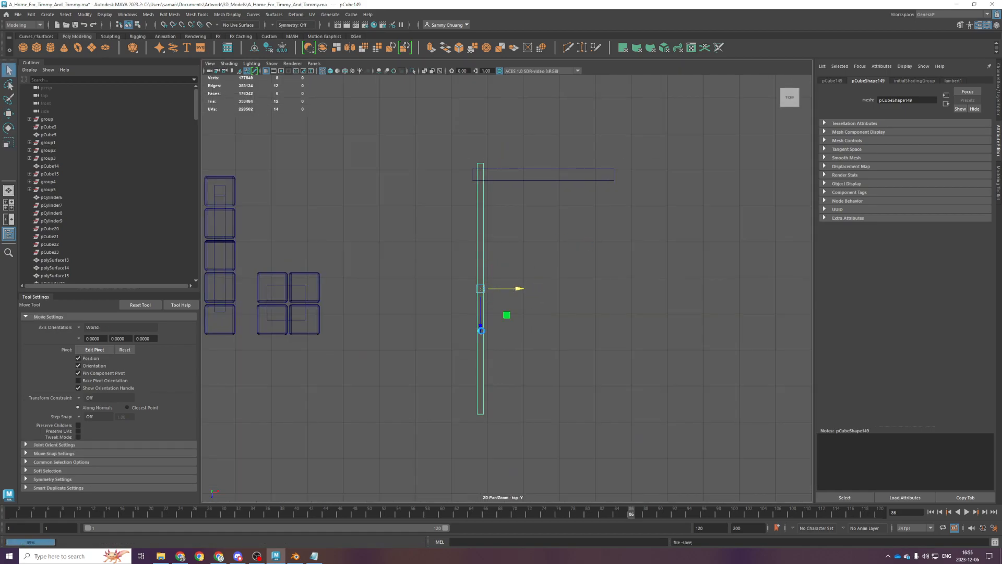
{"action": "key", "text": "r"}
{"action": "left_click_drag", "start_coordinate": [480, 325], "coordinate": [480, 321]}
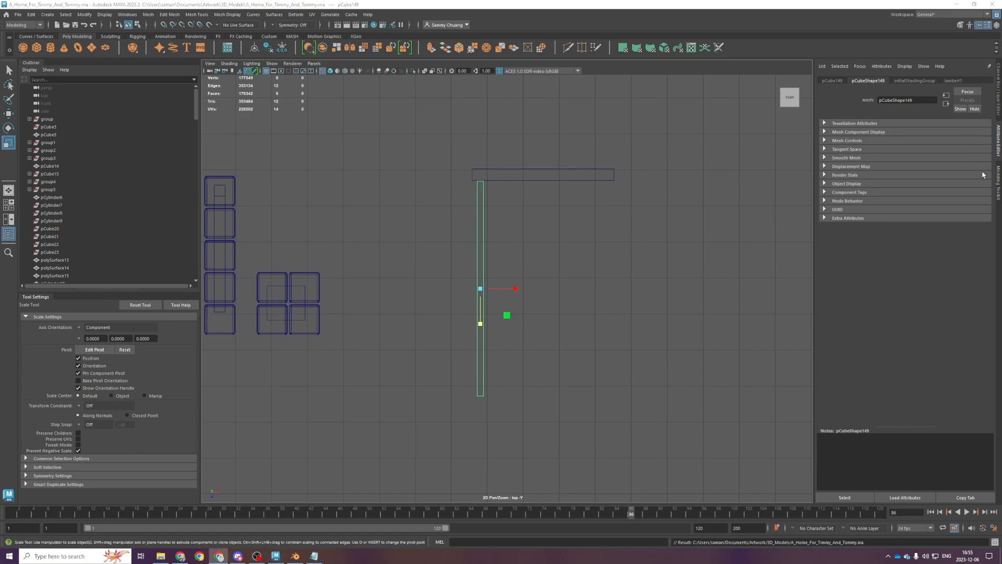
{"action": "scroll", "coordinate": [632, 125], "scroll_direction": "up", "scroll_amount": 4}
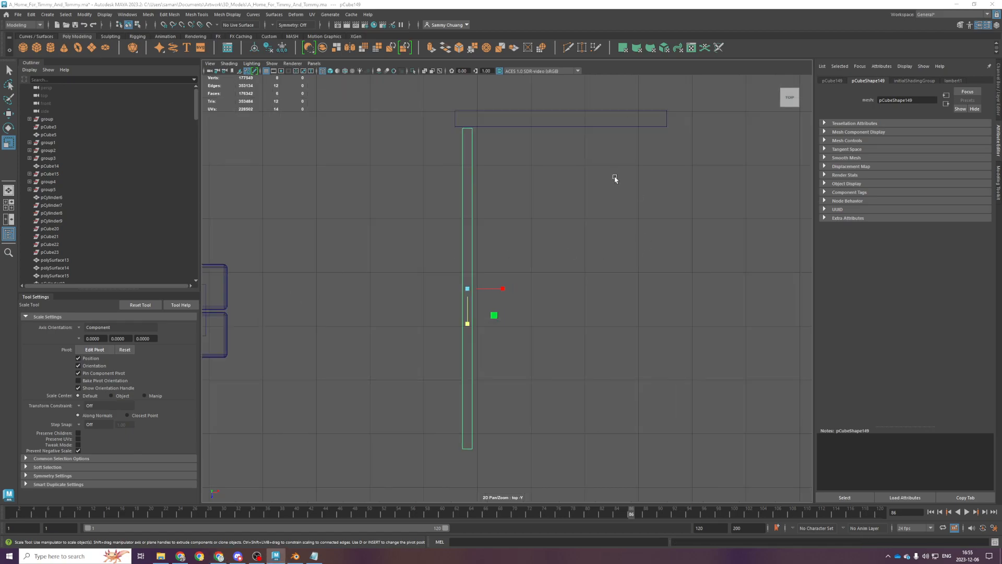
Shorten the side panel further along Z and slide it back against the back panel
{"action": "key", "text": "space"}
{"action": "key", "text": "space"}
{"action": "scroll", "coordinate": [600, 244], "scroll_direction": "up", "scroll_amount": 4}
{"action": "left_click_drag", "start_coordinate": [600, 244], "coordinate": [514, 313], "text": "alt"}
{"action": "key", "text": "w"}
{"action": "key", "text": "space"}
{"action": "key", "text": "space"}
{"action": "scroll", "coordinate": [506, 310], "scroll_direction": "down", "scroll_amount": 2}
{"action": "key", "text": "r"}
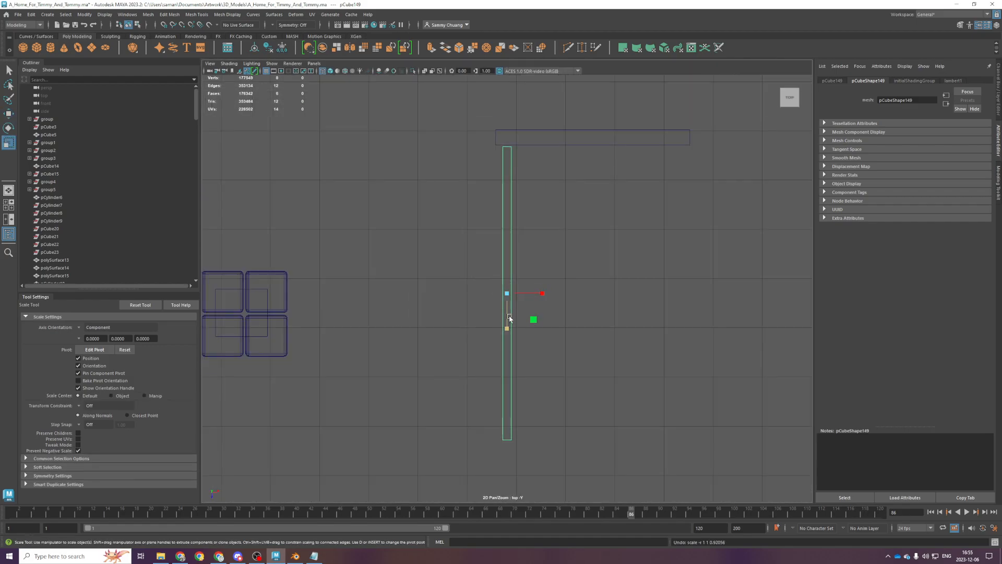
{"action": "key", "text": "w"}
{"action": "left_click_drag", "start_coordinate": [506, 331], "coordinate": [506, 321]}
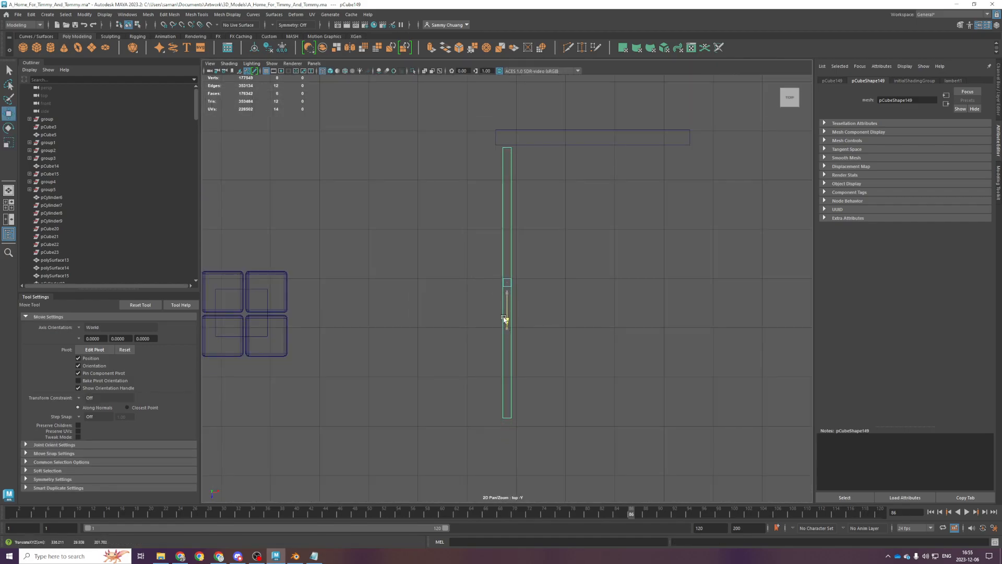
Scale the side panel thicker along X and save the scene
{"action": "scroll", "coordinate": [547, 240], "scroll_direction": "up", "scroll_amount": 1}
{"action": "key", "text": "space"}
{"action": "key", "text": "space"}
{"action": "left_click_drag", "start_coordinate": [555, 198], "coordinate": [472, 235], "text": "alt"}
{"action": "key", "text": "space"}
{"action": "key", "text": "space"}
{"action": "key", "text": "r"}
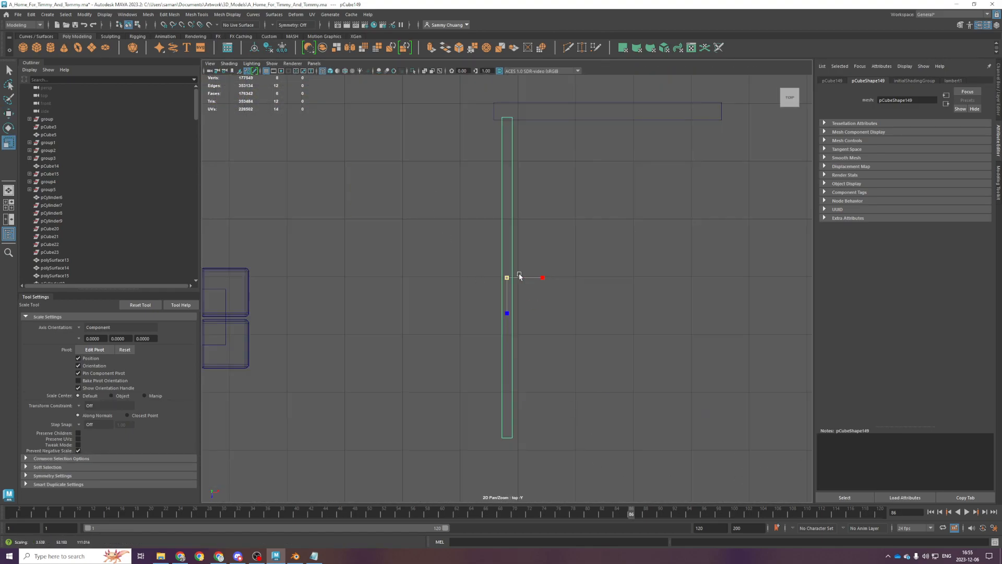
{"action": "left_click_drag", "start_coordinate": [543, 277], "coordinate": [558, 274]}
{"action": "key", "text": "ctrl+s"}
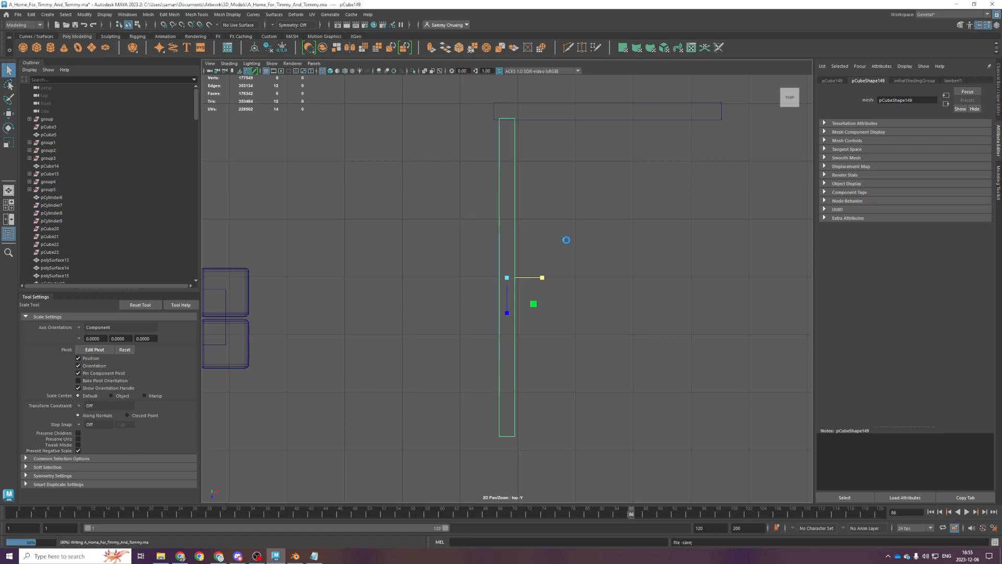
Insert a vertical edge loop at the middle of the side panel's length with Multi-Cut
{"action": "right_click_drag", "start_coordinate": [550, 159], "coordinate": [543, 137]}
{"action": "left_click_drag", "start_coordinate": [502, 108], "coordinate": [505, 482]}
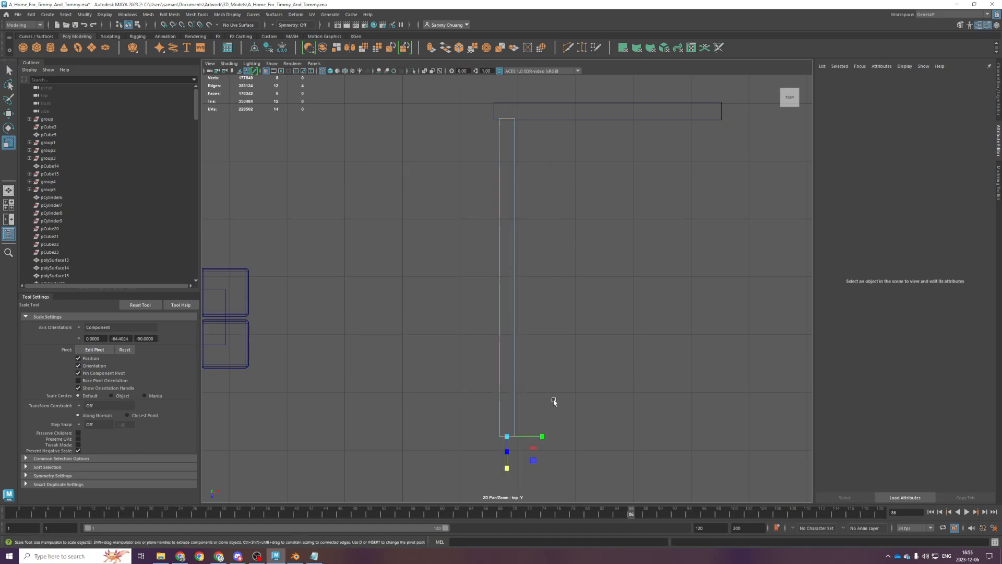
{"action": "key", "text": "space"}
{"action": "key", "text": "space"}
{"action": "left_click_drag", "start_coordinate": [532, 317], "coordinate": [563, 306], "text": "alt"}
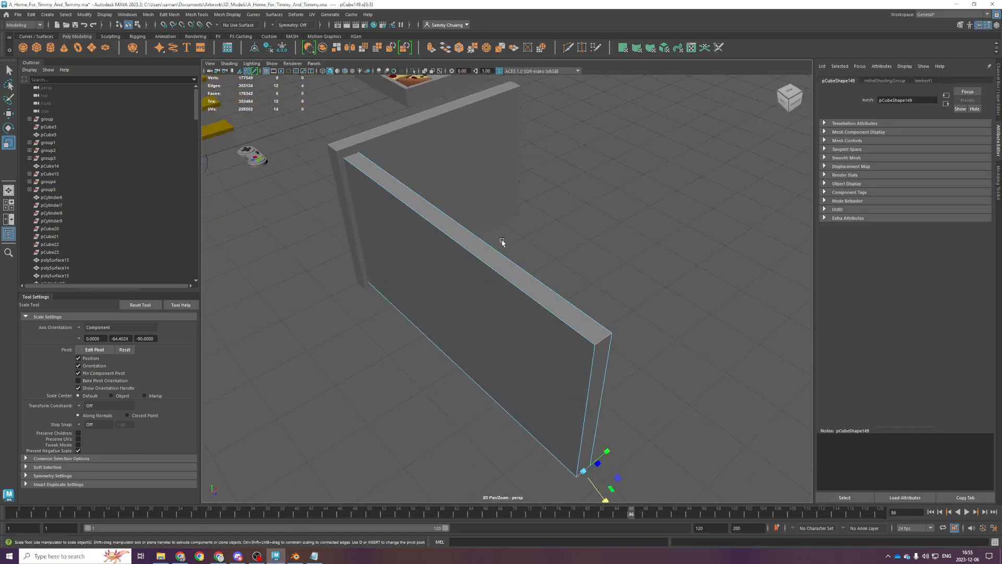
{"action": "key", "text": "space"}
{"action": "key", "text": "space"}
{"action": "right_click_drag", "start_coordinate": [532, 222], "coordinate": [497, 222], "text": "shift"}
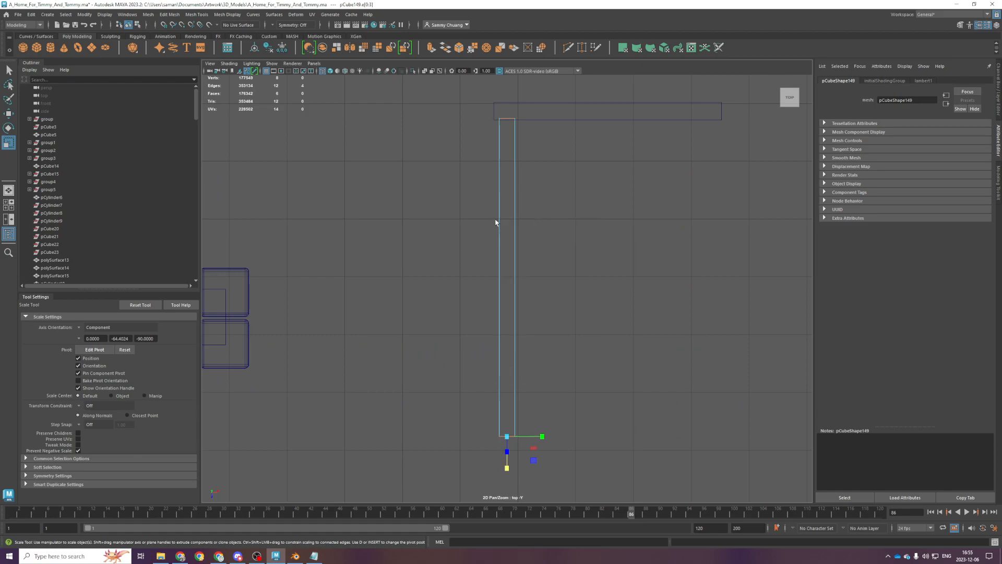
{"action": "left_click", "coordinate": [500, 278], "text": "ctrl+shift"}
Insert a horizontal edge loop around the side panel at half its height
{"action": "key", "text": "space"}
{"action": "key", "text": "space"}
{"action": "scroll", "coordinate": [619, 222], "scroll_direction": "up", "scroll_amount": 2}
{"action": "left_click_drag", "start_coordinate": [622, 224], "coordinate": [444, 266], "text": "alt"}
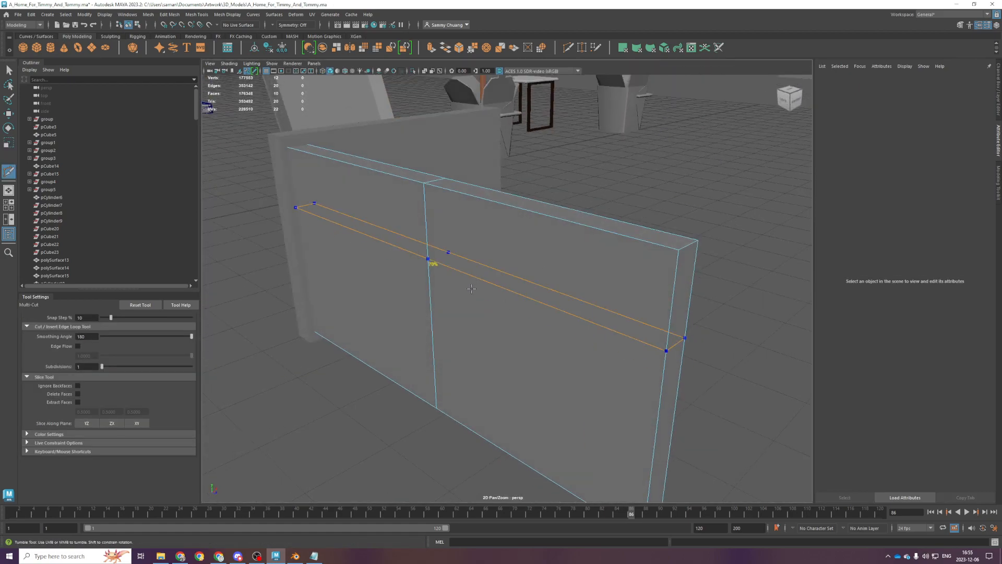
{"action": "left_click", "coordinate": [466, 327], "text": "ctrl"}
{"action": "left_click_drag", "start_coordinate": [483, 320], "coordinate": [497, 273], "text": "alt"}
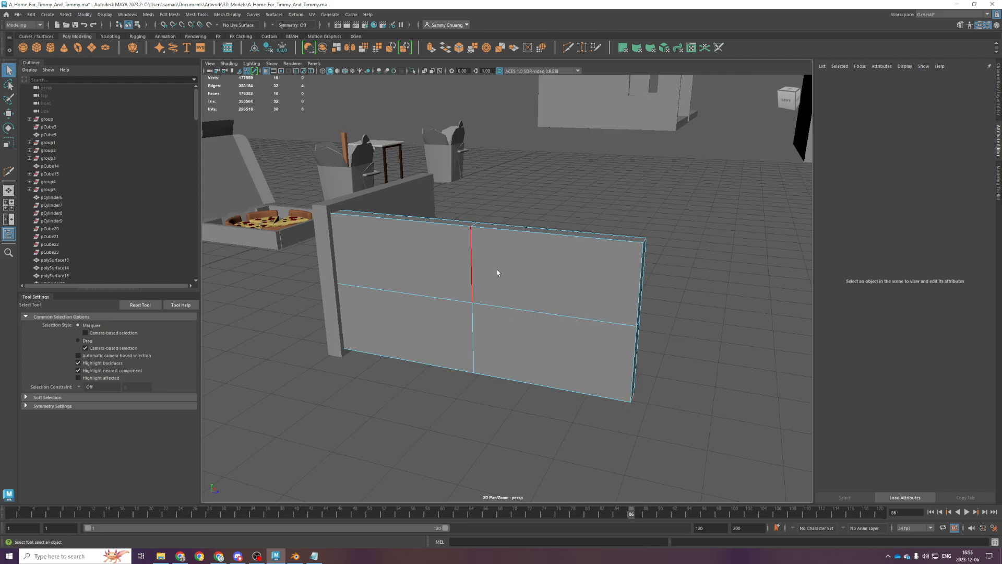
Bevel the vertical and horizontal middle loops out towards the panel's edges to form a border, using fraction 0.8 for the horizontal one
{"action": "key", "text": "ctrl+b"}
{"action": "mouse_move", "coordinate": [671, 300]}
{"action": "left_mouse_down"}
{"action": "mouse_move", "coordinate": [646, 288]}
{"action": "mouse_move", "coordinate": [669, 298]}
{"action": "left_mouse_up"}
{"action": "double_click", "coordinate": [403, 293]}
{"action": "key", "text": "ctrl+b"}
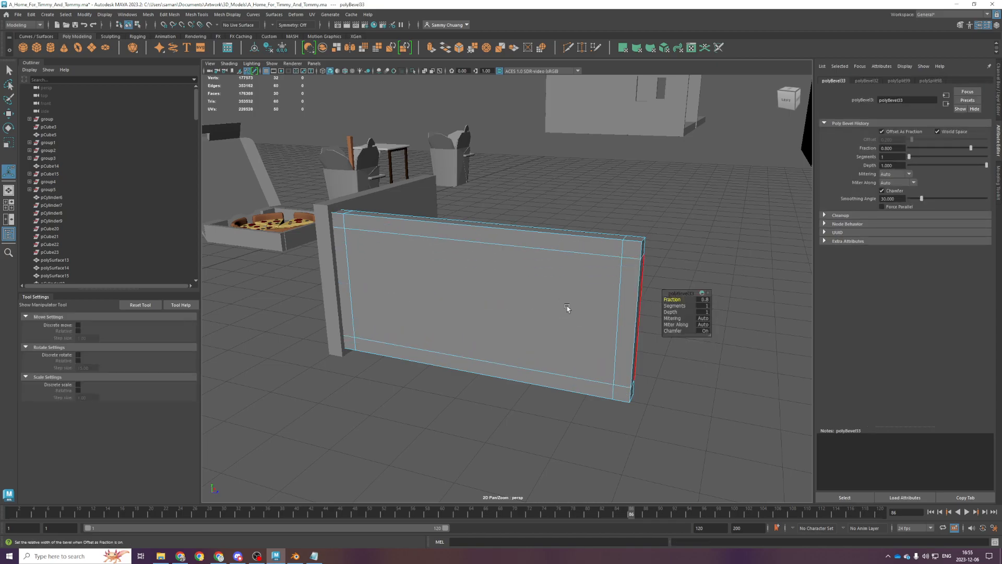
{"action": "left_click_drag", "start_coordinate": [521, 292], "coordinate": [522, 284], "text": "alt"}
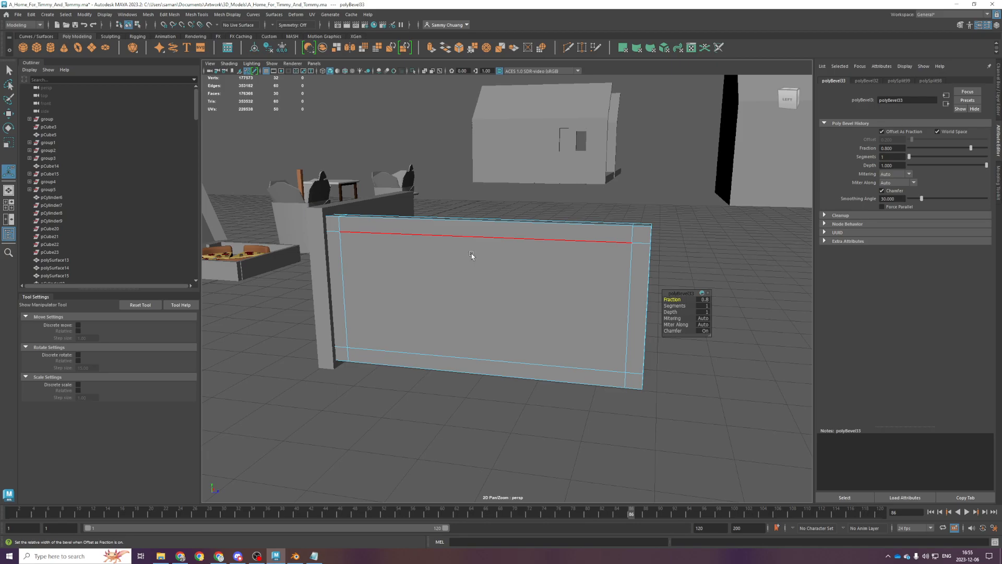
Examine the side panel's border edges and large centre face from several angles
{"action": "right_click_drag", "start_coordinate": [479, 280], "coordinate": [471, 298]}
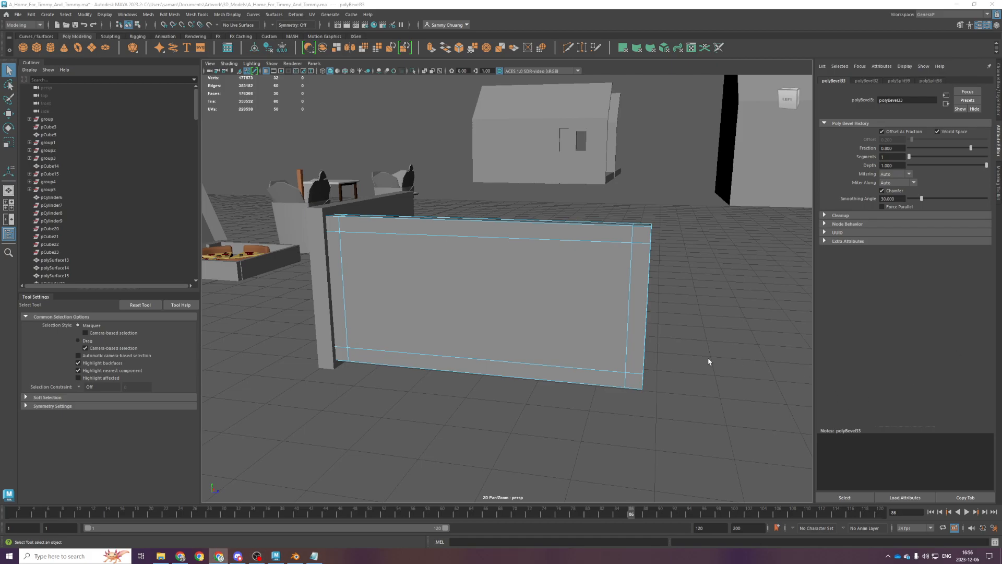
{"action": "scroll", "coordinate": [609, 360], "scroll_direction": "up", "scroll_amount": 2}
{"action": "scroll", "coordinate": [609, 361], "scroll_direction": "down", "scroll_amount": 5}
{"action": "left_click_drag", "start_coordinate": [609, 360], "coordinate": [607, 360], "text": "alt"}
{"action": "scroll", "coordinate": [607, 361], "scroll_direction": "up", "scroll_amount": 3}
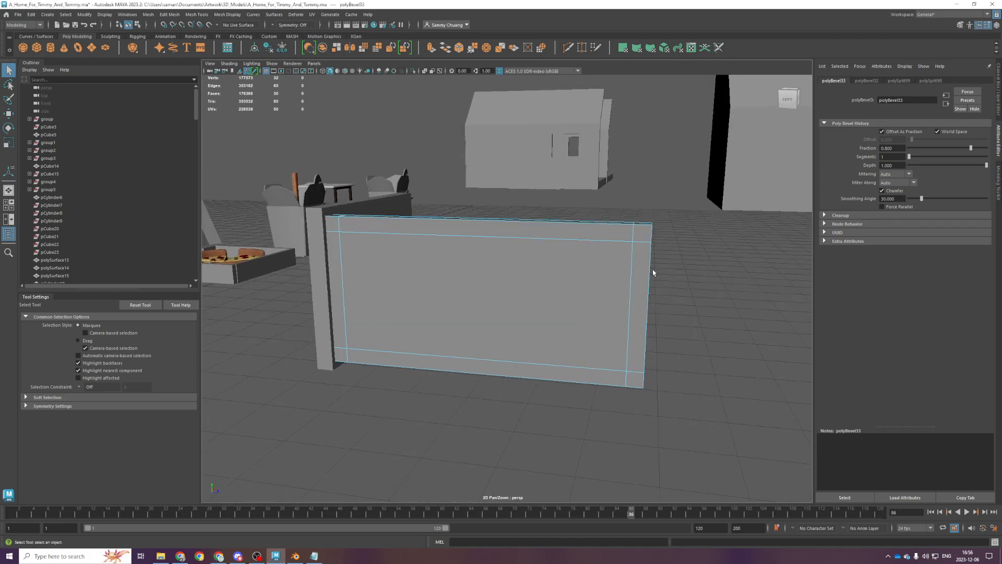
{"action": "left_click_drag", "start_coordinate": [677, 326], "coordinate": [661, 335], "text": "alt"}
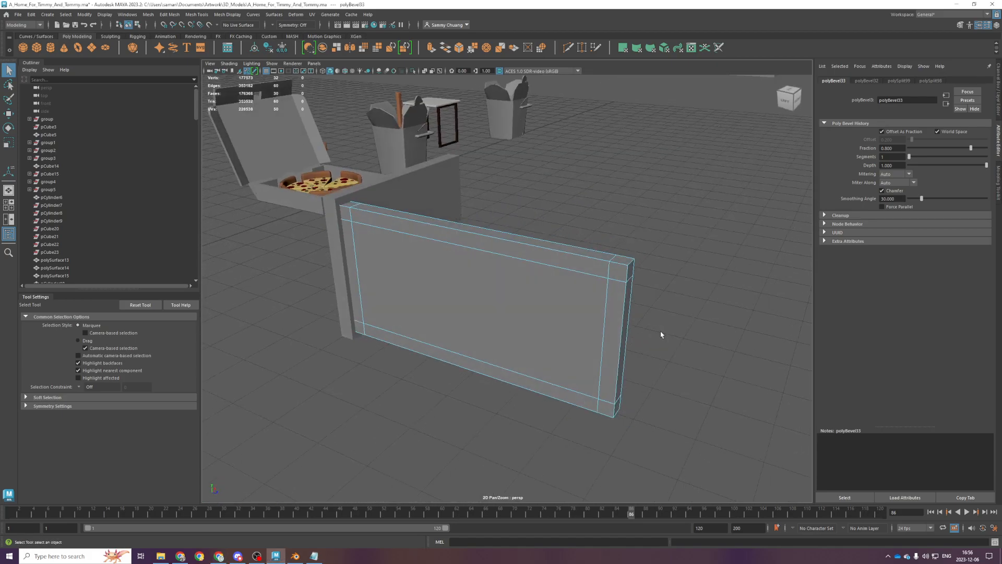
{"action": "scroll", "coordinate": [466, 384], "scroll_direction": "up", "scroll_amount": 2}
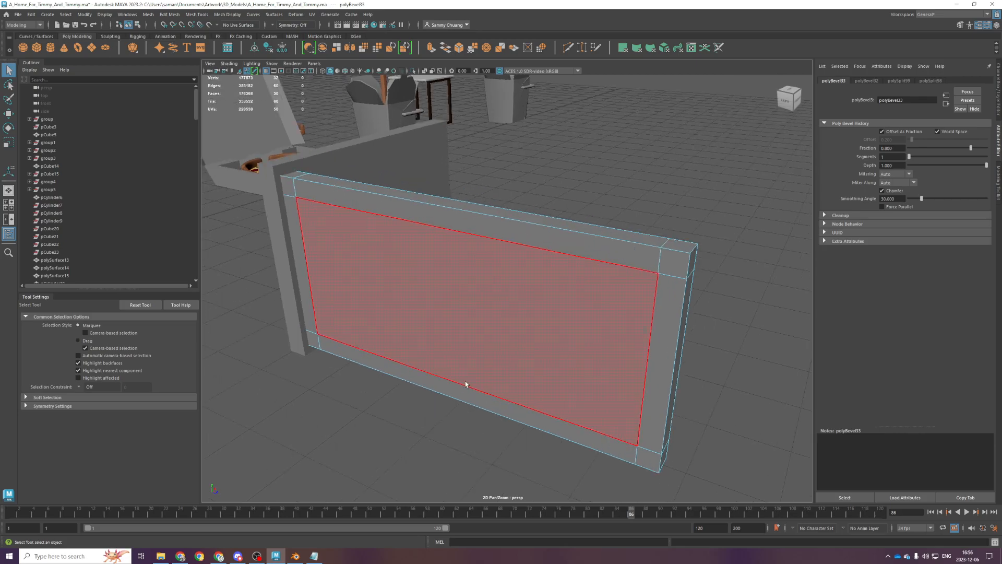
{"action": "mouse_move", "coordinate": [453, 382]}
{"action": "left_mouse_down", "text": "alt"}
{"action": "mouse_move", "coordinate": [397, 411]}
{"action": "mouse_move", "coordinate": [473, 404]}
{"action": "mouse_move", "coordinate": [439, 390]}
{"action": "left_mouse_up", "text": "alt"}
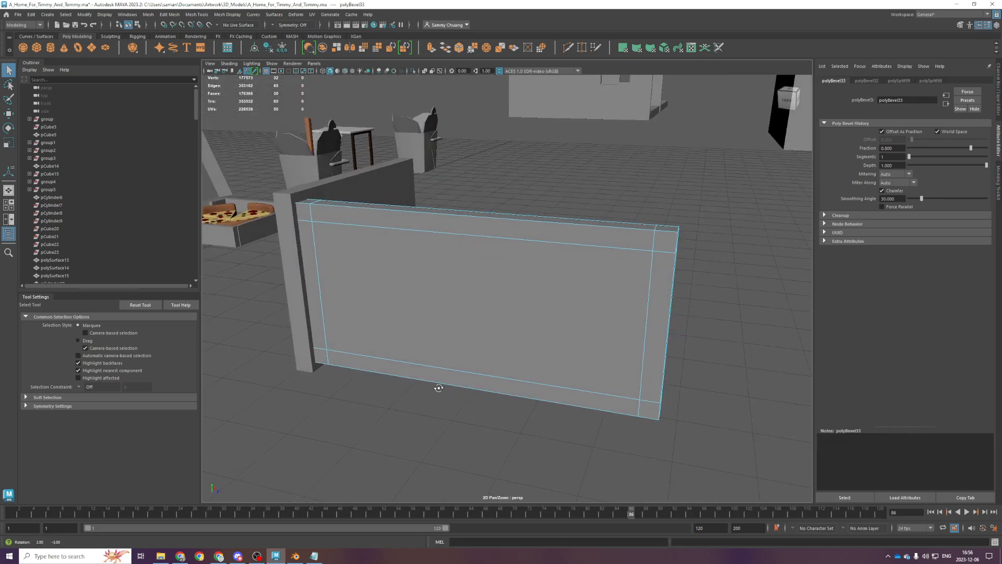
{"action": "scroll", "coordinate": [318, 302], "scroll_direction": "up", "scroll_amount": 2}
Try to extrude the side panel's two large centre faces and scale them inward along the world X axis
{"action": "left_click_drag", "start_coordinate": [318, 303], "coordinate": [373, 291], "text": "alt"}
{"action": "left_click", "coordinate": [376, 291]}
{"action": "left_click_drag", "start_coordinate": [380, 347], "coordinate": [478, 306], "text": "alt"}
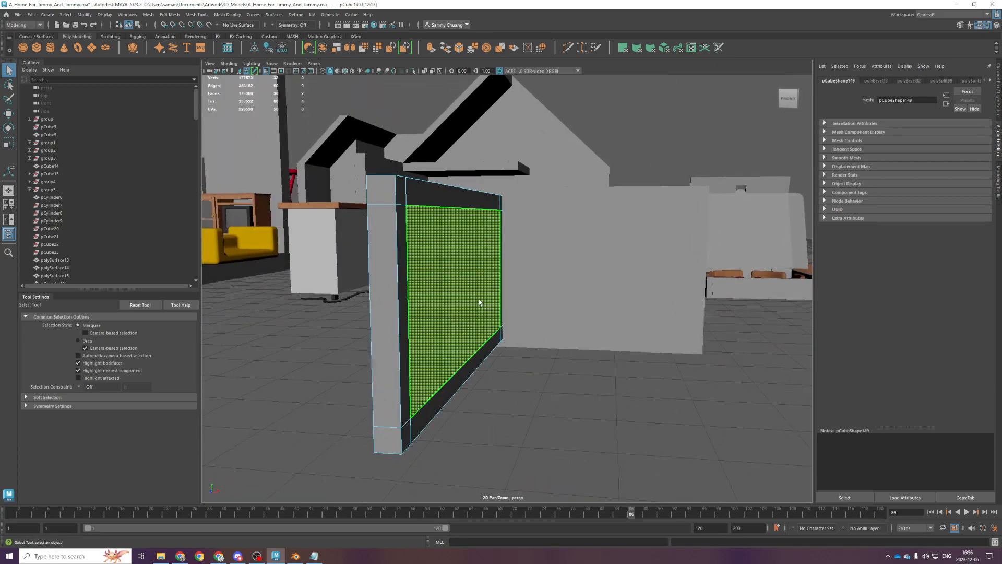
{"action": "key", "text": "space"}
{"action": "key", "text": "space"}
{"action": "key", "text": "ctrl+e"}
{"action": "key", "text": "r"}
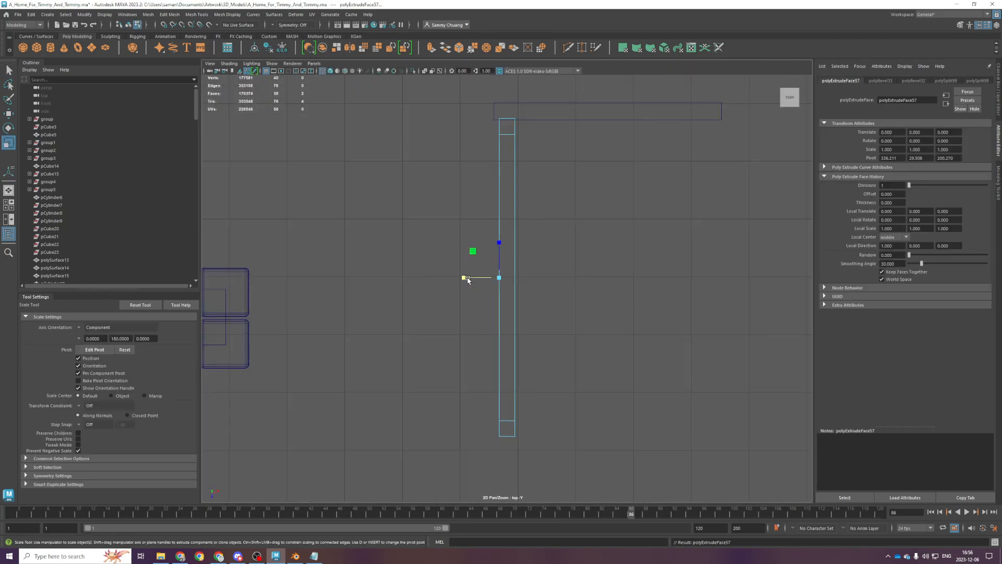
{"action": "left_click", "coordinate": [81, 326]}
{"action": "left_click", "coordinate": [91, 337]}
{"action": "left_click_drag", "start_coordinate": [518, 280], "coordinate": [507, 279]}
Inspect the recessed centre faces and undo their extrusion and scaling
{"action": "key", "text": "space"}
{"action": "key", "text": "space"}
{"action": "left_click_drag", "start_coordinate": [644, 189], "coordinate": [575, 271], "text": "alt"}
{"action": "scroll", "coordinate": [552, 262], "scroll_direction": "down", "scroll_amount": 3}
{"action": "scroll", "coordinate": [522, 284], "scroll_direction": "up", "scroll_amount": 3}
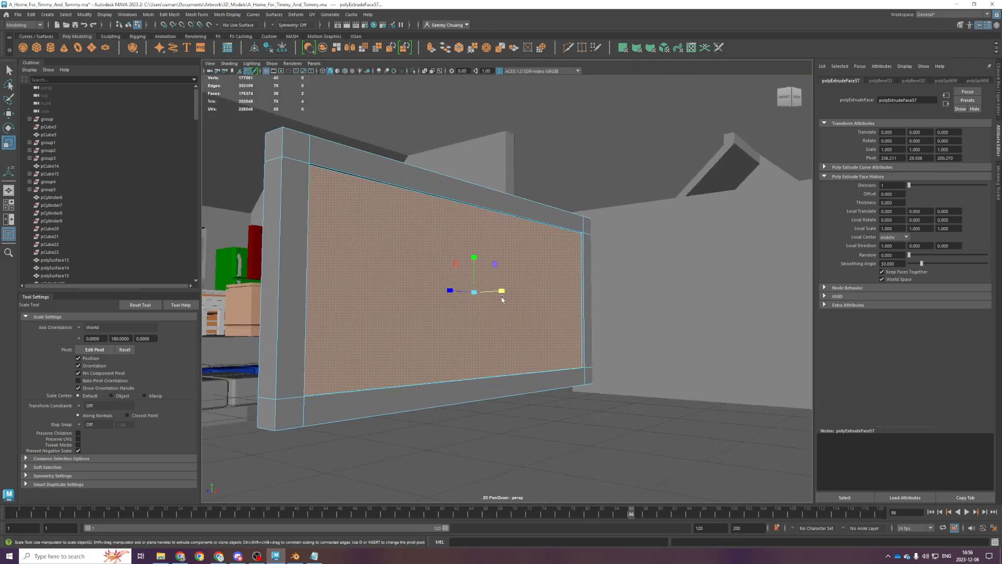
{"action": "left_click_drag", "start_coordinate": [506, 297], "coordinate": [484, 307], "text": "alt"}
{"action": "middle_click_drag", "start_coordinate": [484, 307], "coordinate": [650, 359], "text": "alt"}
{"action": "scroll", "coordinate": [575, 347], "scroll_direction": "up", "scroll_amount": 4}
{"action": "left_click_drag", "start_coordinate": [541, 351], "coordinate": [499, 343], "text": "alt"}
{"action": "key", "text": "ctrl+z"}
{"action": "key", "text": "ctrl+z"}
{"action": "key", "text": "ctrl+z"}
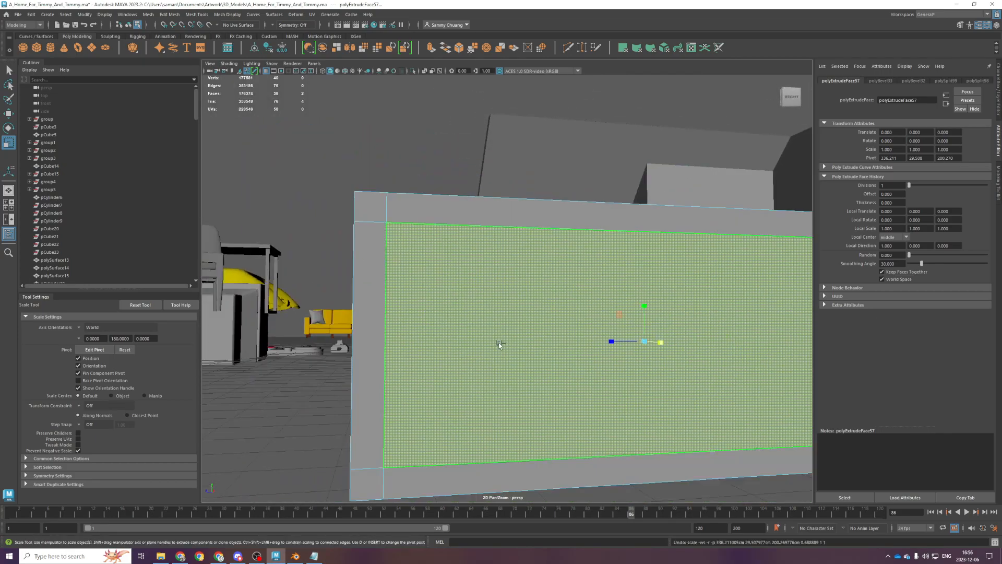
{"action": "key", "text": "ctrl+z"}
{"action": "key", "text": "ctrl+z"}
Bevel the four border edge loops of the side panel with a fraction of 0.05
{"action": "double_click", "coordinate": [509, 215]}
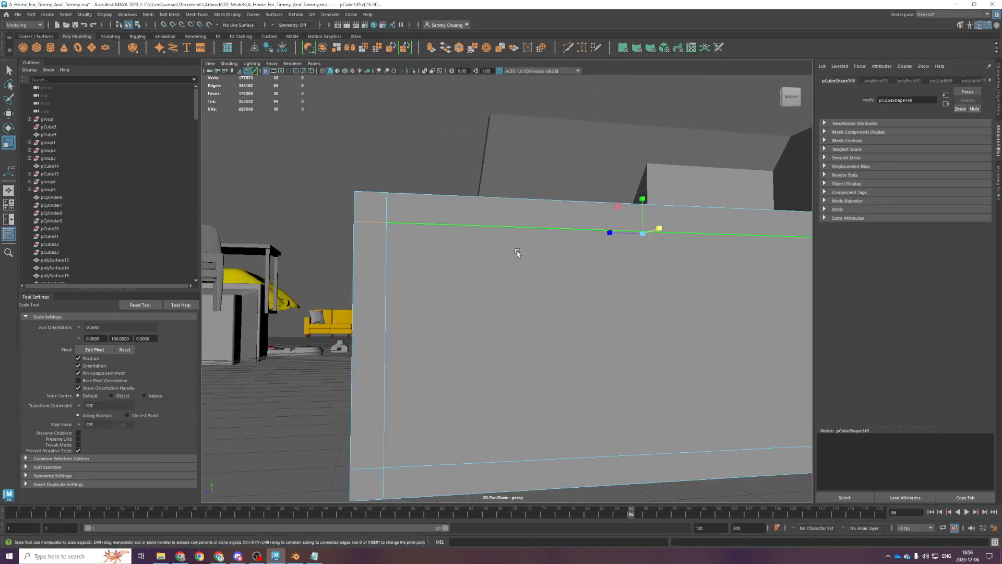
{"action": "double_click", "coordinate": [656, 464], "text": "shift"}
{"action": "double_click", "coordinate": [411, 380], "text": "shift"}
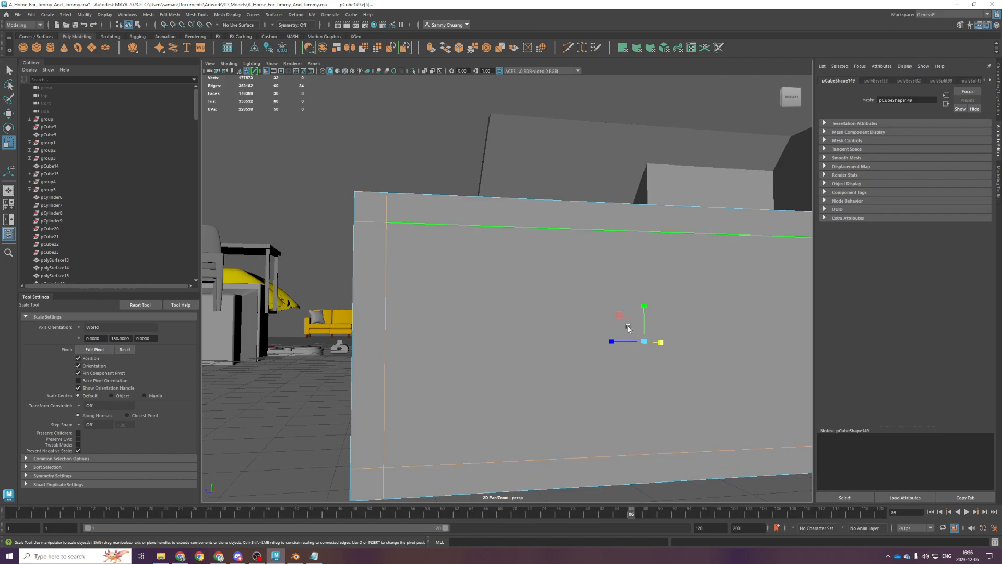
{"action": "scroll", "coordinate": [762, 322], "scroll_direction": "down", "scroll_amount": 3}
{"action": "left_click_drag", "start_coordinate": [763, 322], "coordinate": [662, 299], "text": "alt"}
{"action": "key", "text": "ctrl+b"}
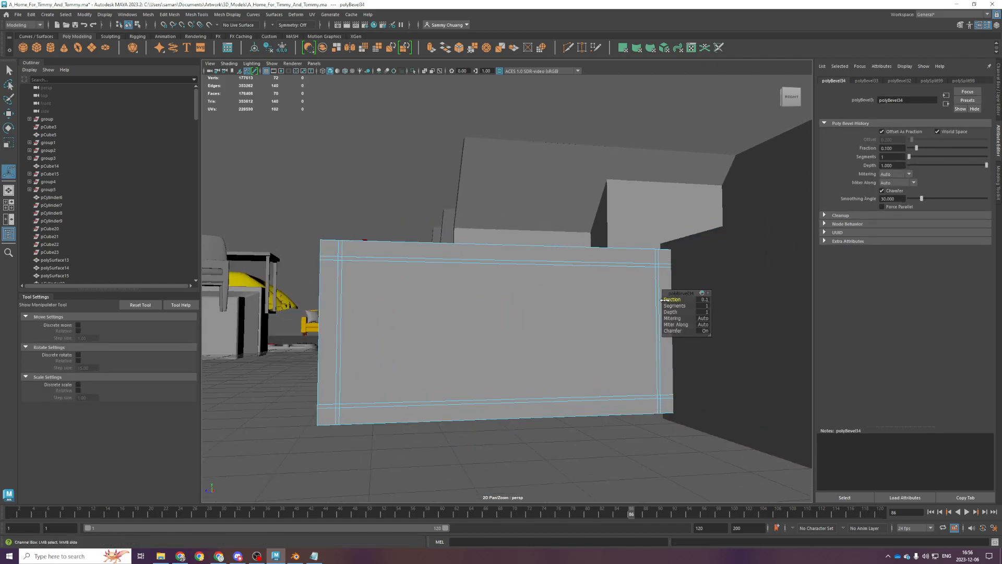
{"action": "scroll", "coordinate": [655, 312], "scroll_direction": "up", "scroll_amount": 1}
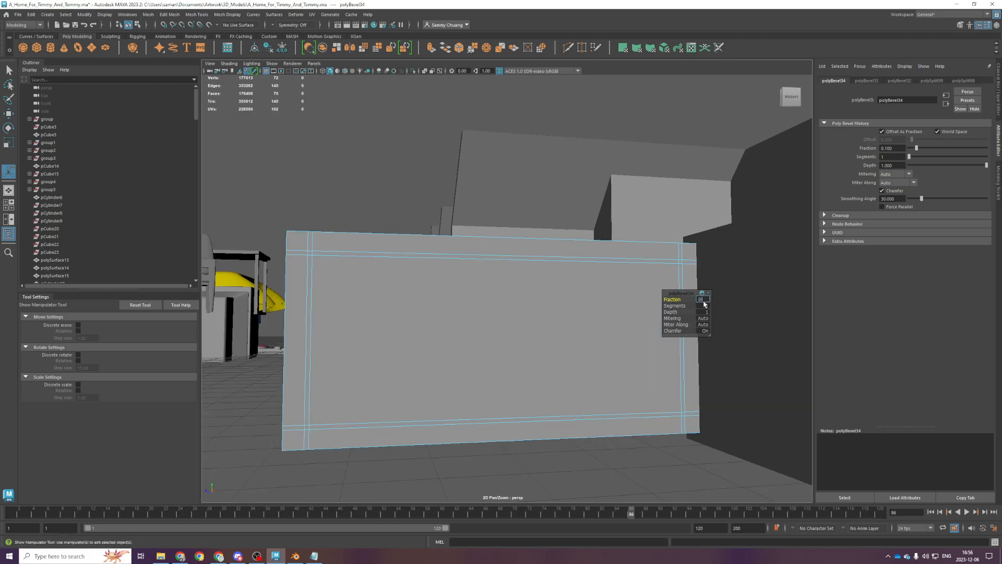
{"action": "left_click", "coordinate": [704, 301]}
{"action": "type", "text": "0.05"}
{"action": "key", "text": "Return"}
{"action": "scroll", "coordinate": [491, 307], "scroll_direction": "up", "scroll_amount": 1}
Select the narrow bevel-strip faces surrounding the large centre face on the side panel's front
{"action": "right_click_drag", "start_coordinate": [481, 285], "coordinate": [519, 274]}
{"action": "scroll", "coordinate": [389, 265], "scroll_direction": "down", "scroll_amount": 4}
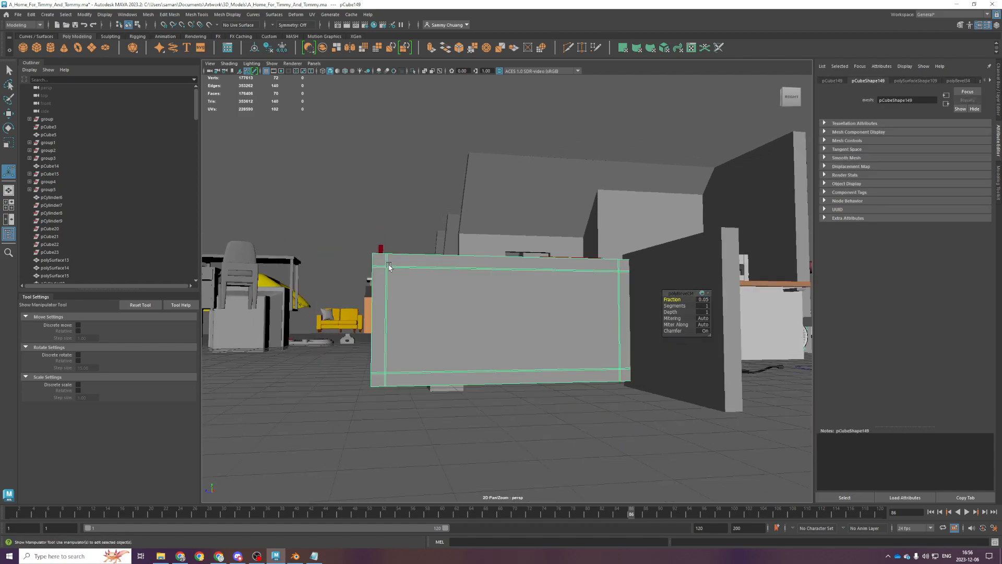
{"action": "scroll", "coordinate": [395, 267], "scroll_direction": "up", "scroll_amount": 4}
{"action": "left_click_drag", "start_coordinate": [384, 270], "coordinate": [431, 306], "text": "alt"}
{"action": "right_click_drag", "start_coordinate": [463, 279], "coordinate": [466, 299]}
{"action": "scroll", "coordinate": [375, 308], "scroll_direction": "up", "scroll_amount": 1}
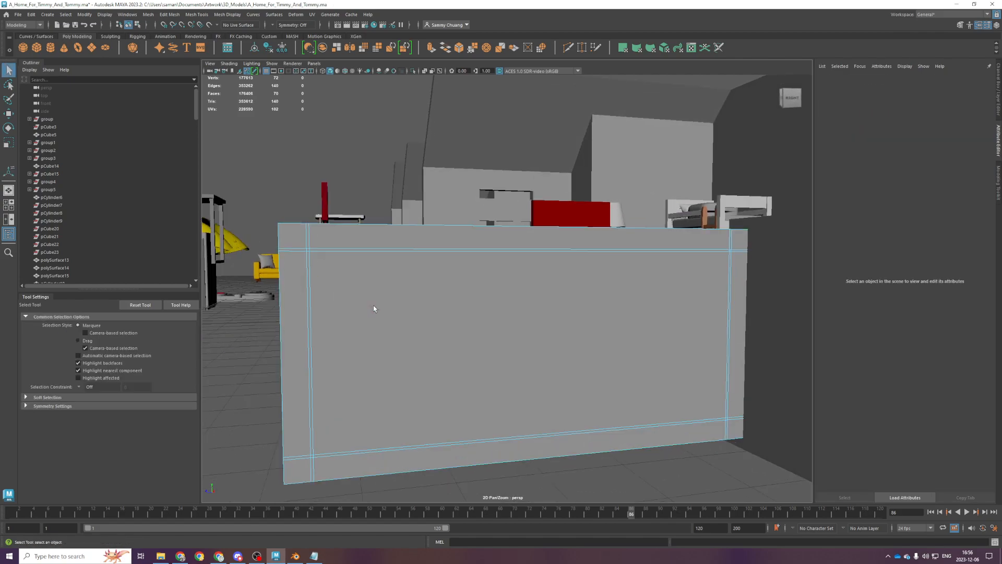
{"action": "scroll", "coordinate": [374, 308], "scroll_direction": "up", "scroll_amount": 1}
{"action": "left_click", "coordinate": [273, 243]}
{"action": "left_click", "coordinate": [269, 242], "text": "shift"}
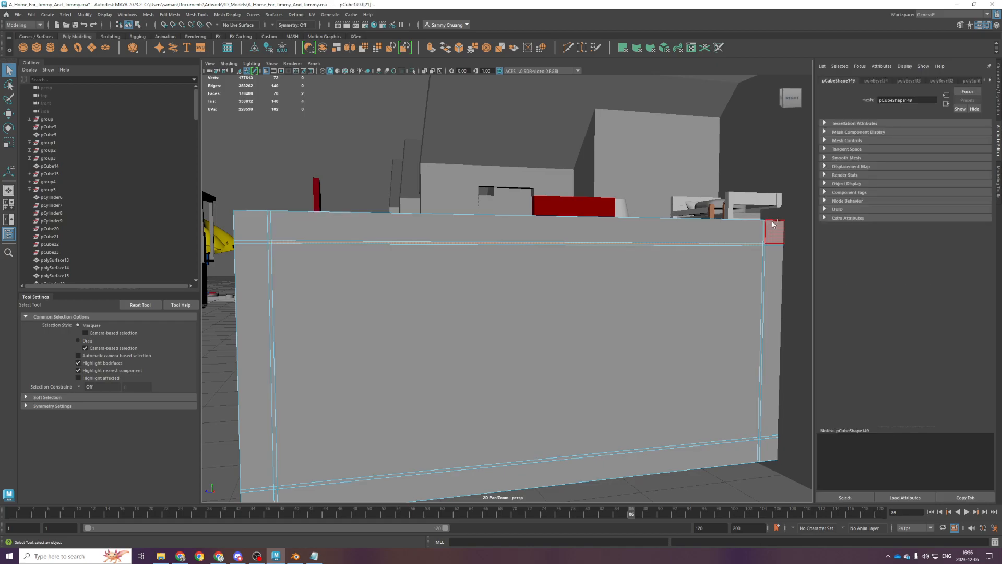
{"action": "left_click", "coordinate": [765, 244], "text": "shift"}
{"action": "left_click", "coordinate": [272, 315], "text": "shift"}
{"action": "left_click", "coordinate": [275, 488], "text": "shift"}
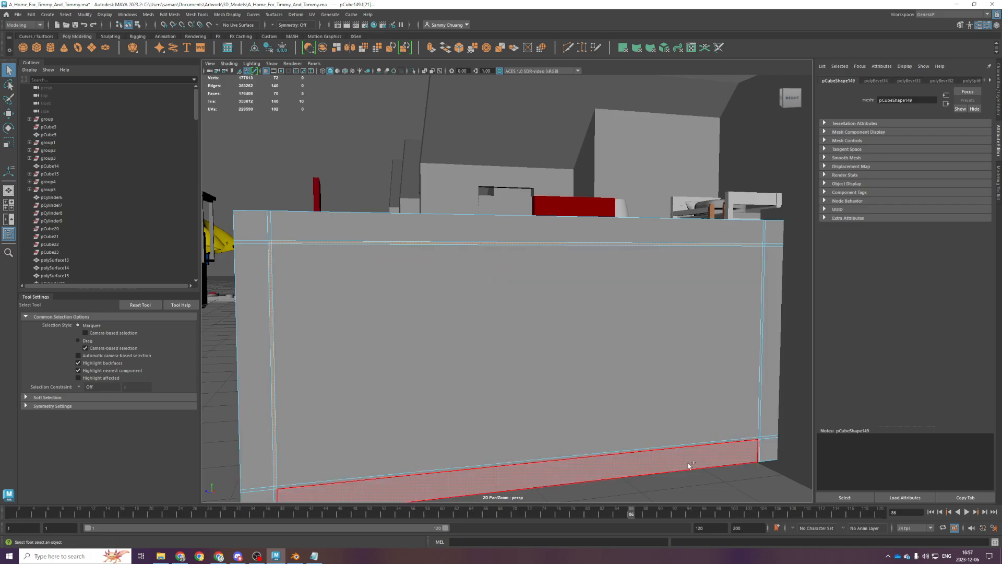
{"action": "left_click", "coordinate": [753, 439], "text": "shift"}
{"action": "left_click", "coordinate": [759, 440], "text": "shift"}
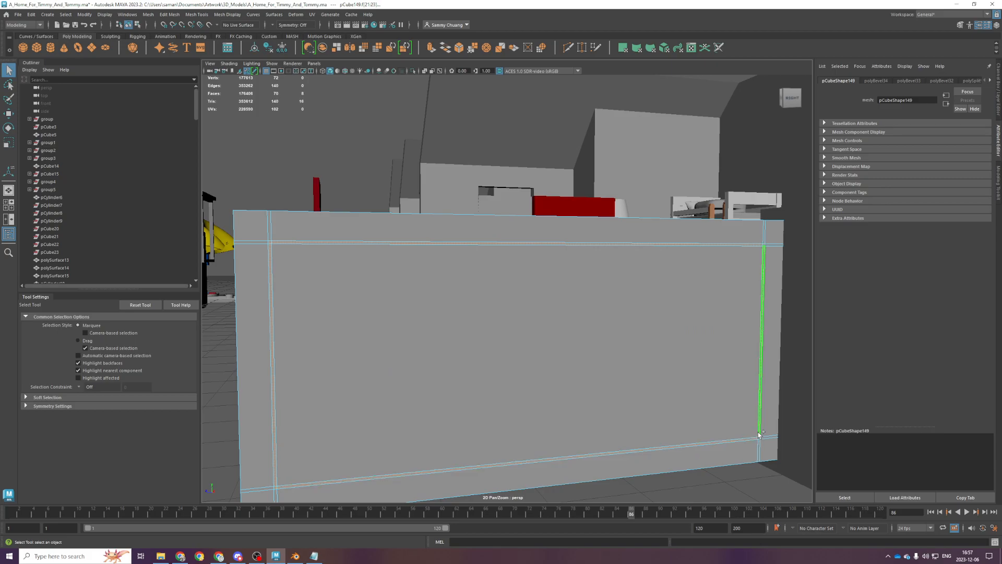
Select the centre and bevel-strip faces on both sides of the side panel in side view, extrude them and scale them inward along X
{"action": "key", "text": "space"}
{"action": "key", "text": "space"}
{"action": "key", "text": "f"}
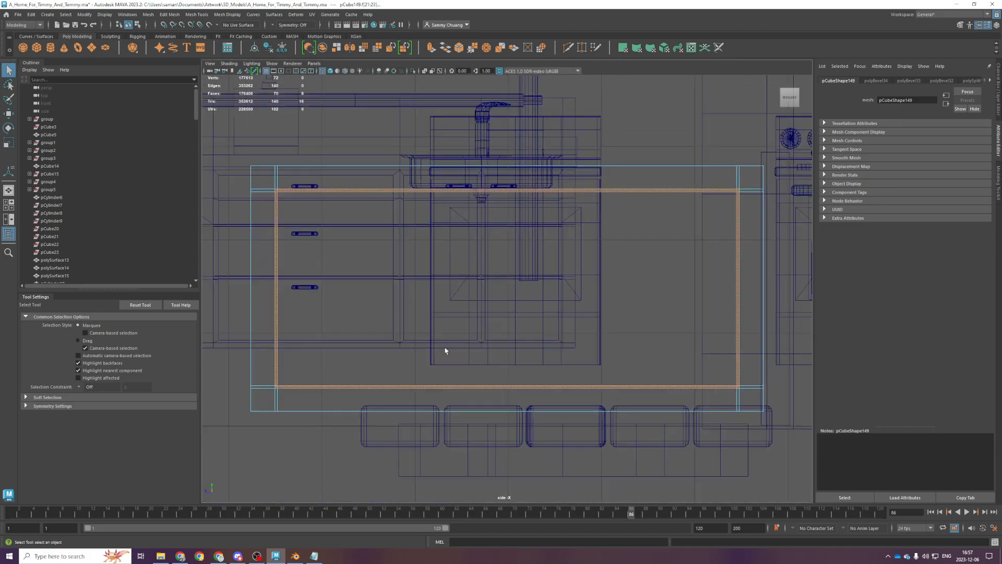
{"action": "left_click_drag", "start_coordinate": [322, 211], "coordinate": [693, 368]}
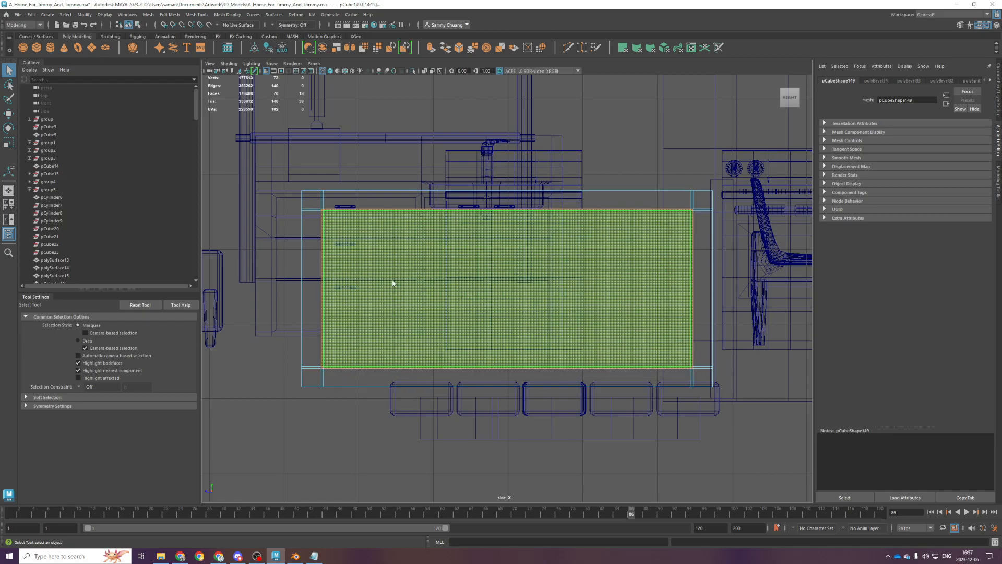
{"action": "key", "text": "space"}
{"action": "key", "text": "ctrl+e"}
{"action": "key", "text": "r"}
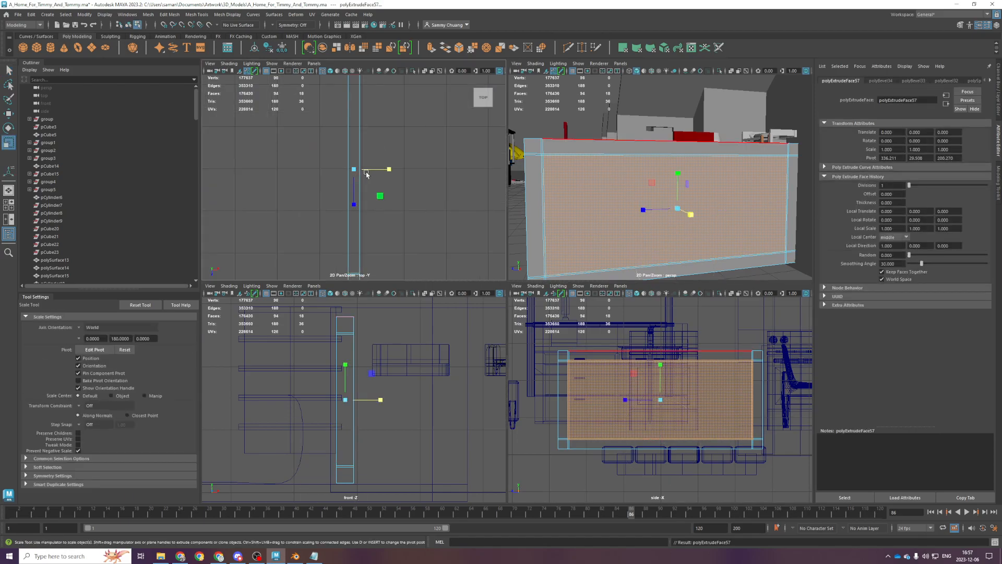
{"action": "key", "text": "space"}
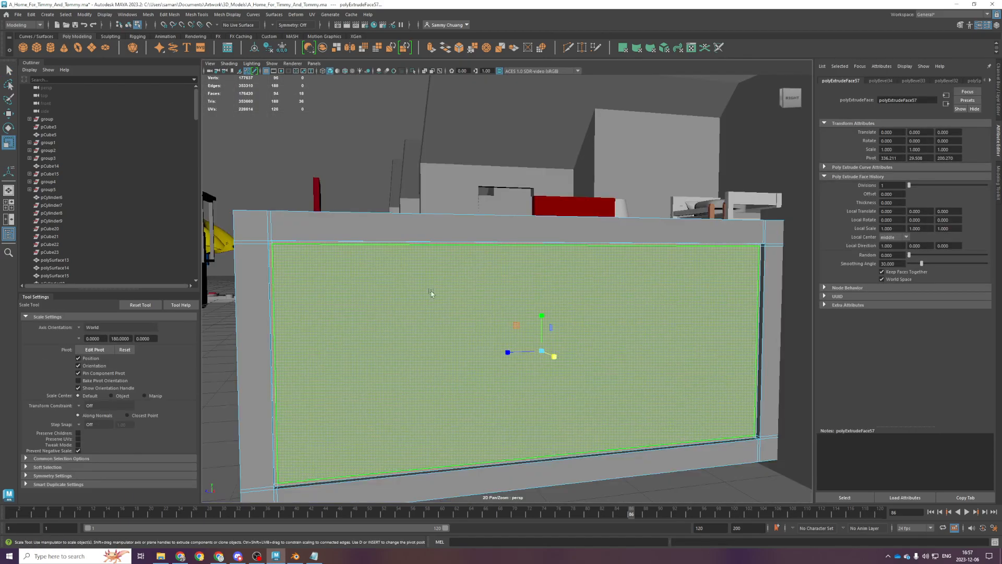
Examine the recessed centre faces of the side panel from several angles and undo the latest actions
{"action": "scroll", "coordinate": [404, 261], "scroll_direction": "up", "scroll_amount": 3}
{"action": "scroll", "coordinate": [405, 261], "scroll_direction": "up", "scroll_amount": 3}
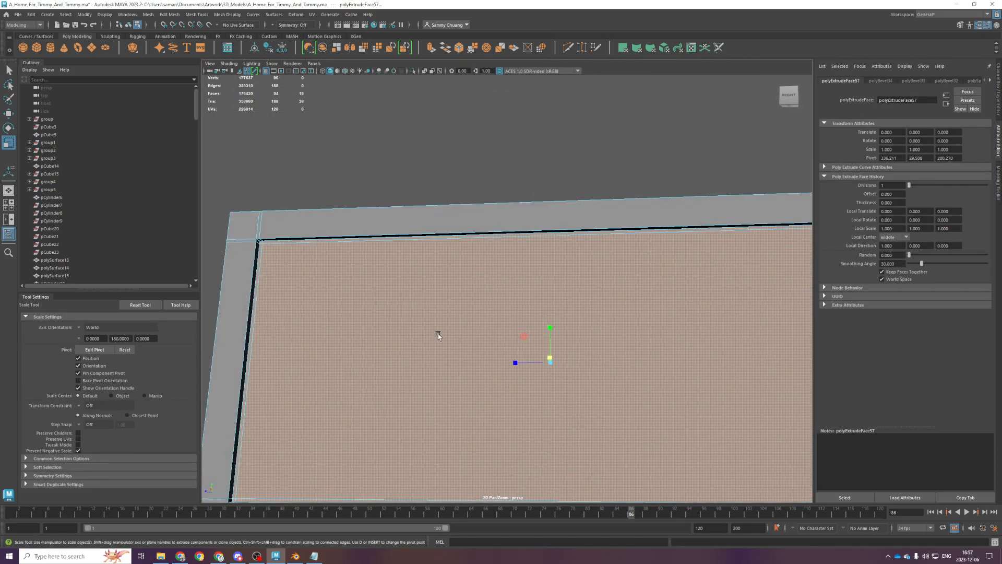
{"action": "left_click_drag", "start_coordinate": [439, 336], "coordinate": [410, 171], "text": "alt"}
{"action": "key", "text": "ctrl+z"}
{"action": "left_click_drag", "start_coordinate": [405, 240], "coordinate": [514, 268], "text": "alt"}
{"action": "key", "text": "ctrl+z"}
{"action": "key", "text": "ctrl+z"}
{"action": "left_click_drag", "start_coordinate": [557, 308], "coordinate": [453, 264], "text": "alt"}
Select the short edges at the side panel's outer corners, using wireframe display to reach the hidden ones
{"action": "left_click", "coordinate": [367, 166]}
{"action": "left_click_drag", "start_coordinate": [478, 217], "coordinate": [559, 237], "text": "alt"}
{"action": "mouse_move", "coordinate": [485, 239]}
{"action": "left_mouse_down", "text": "alt"}
{"action": "mouse_move", "coordinate": [520, 247]}
{"action": "mouse_move", "coordinate": [501, 237]}
{"action": "left_mouse_up", "text": "alt"}
{"action": "double_click", "coordinate": [511, 228]}
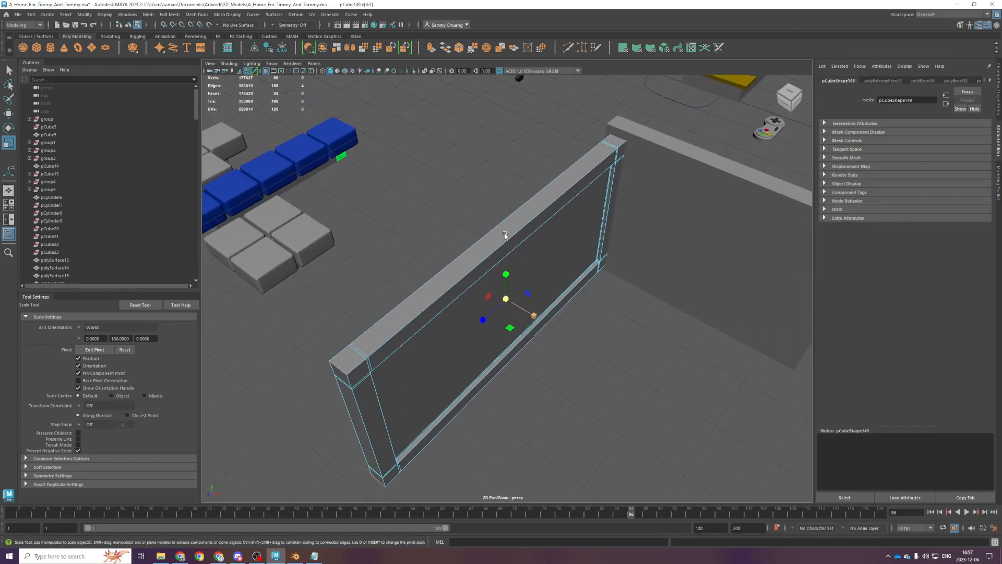
{"action": "key", "text": "5"}
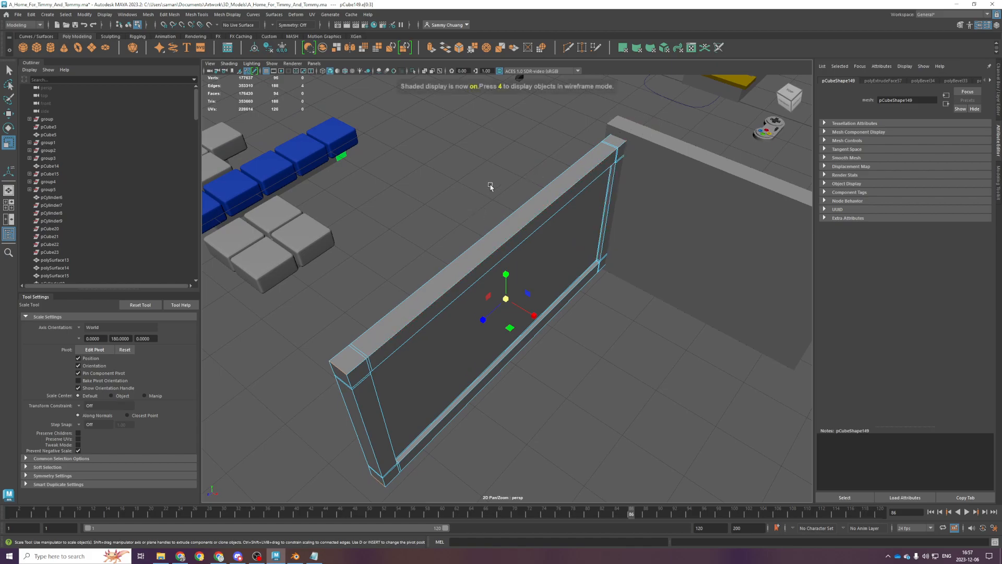
{"action": "key", "text": "space"}
{"action": "key", "text": "space"}
{"action": "key", "text": "space"}
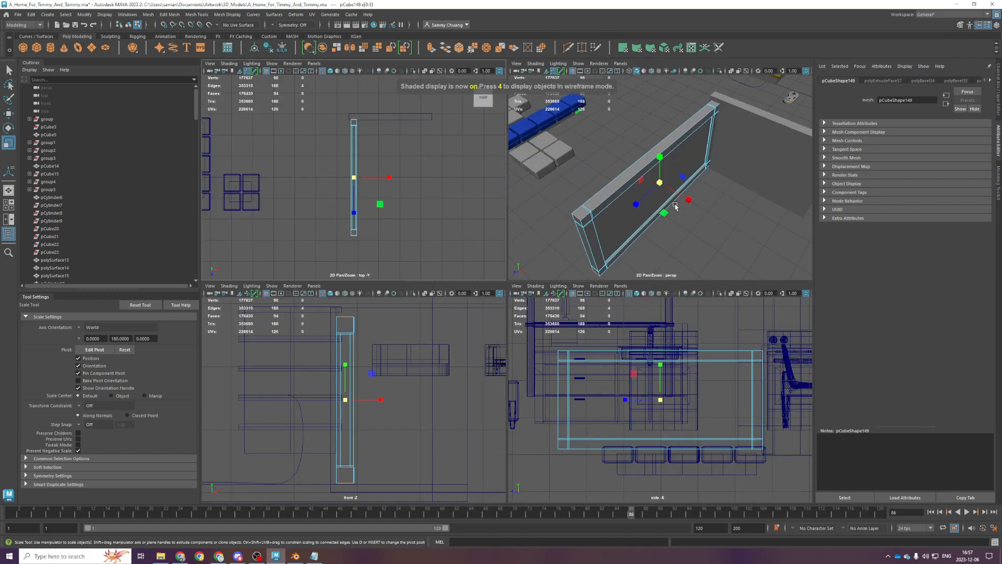
{"action": "key", "text": "space"}
{"action": "left_click_drag", "start_coordinate": [626, 197], "coordinate": [521, 416], "text": "alt"}
{"action": "key", "text": "4"}
{"action": "left_click", "coordinate": [519, 374], "text": "shift"}
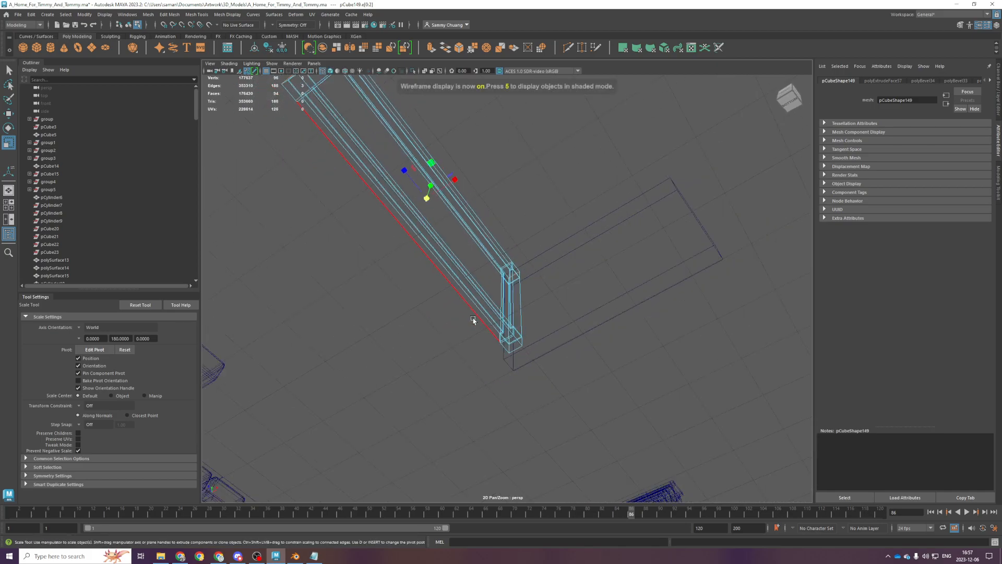
{"action": "left_click_drag", "start_coordinate": [488, 334], "coordinate": [458, 342], "text": "alt"}
Try beveling the selected outer corner edges of the side panel with a fraction of 0.3 and 2 segments
{"action": "key", "text": "ctrl+b"}
{"action": "key", "text": "5"}
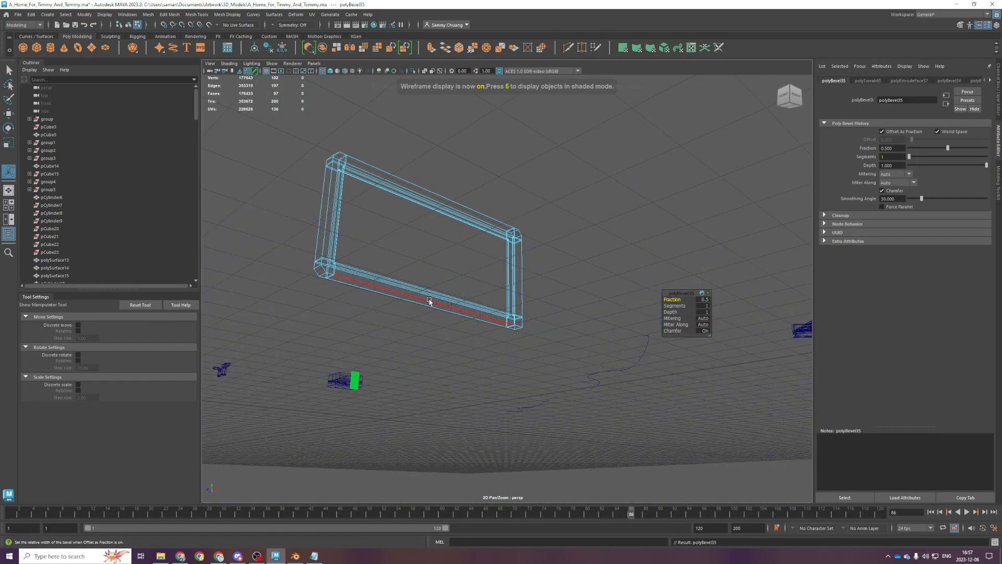
{"action": "left_click_drag", "start_coordinate": [418, 260], "coordinate": [589, 306], "text": "alt"}
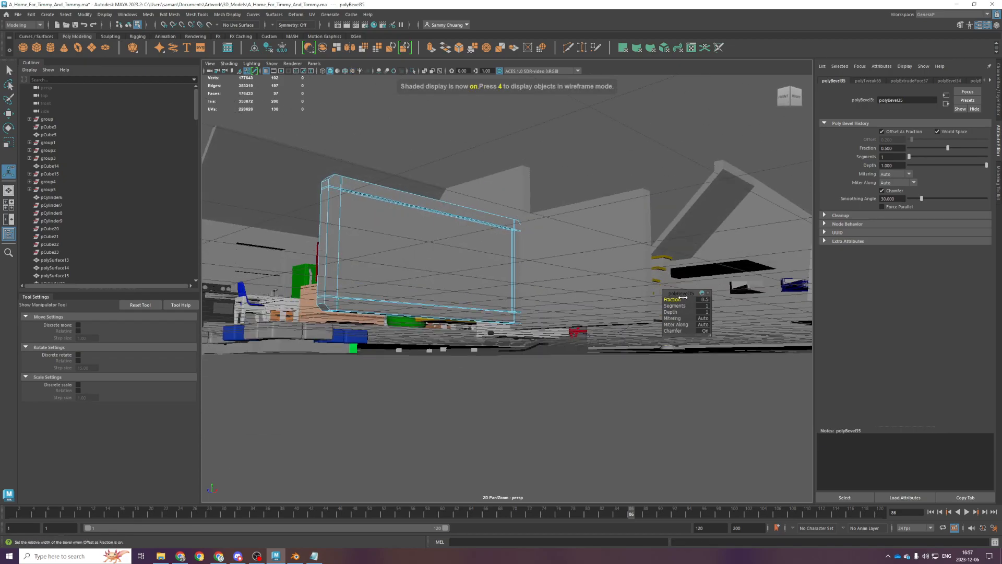
{"action": "left_click_drag", "start_coordinate": [673, 299], "coordinate": [674, 300]}
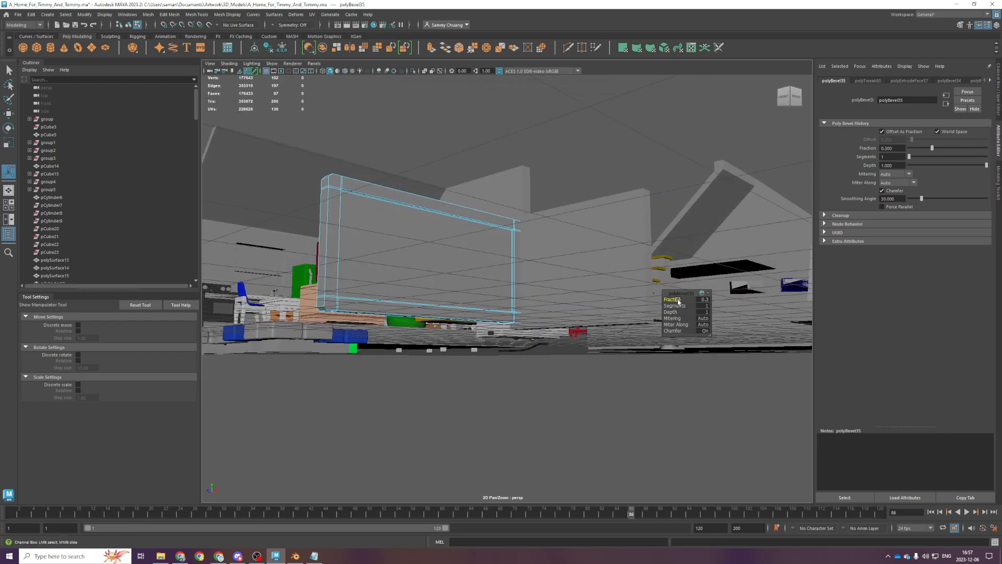
{"action": "left_click", "coordinate": [675, 305]}
{"action": "middle_click_drag", "start_coordinate": [443, 271], "coordinate": [447, 257]}
{"action": "left_click_drag", "start_coordinate": [446, 257], "coordinate": [472, 340], "text": "alt"}
{"action": "key", "text": "q"}
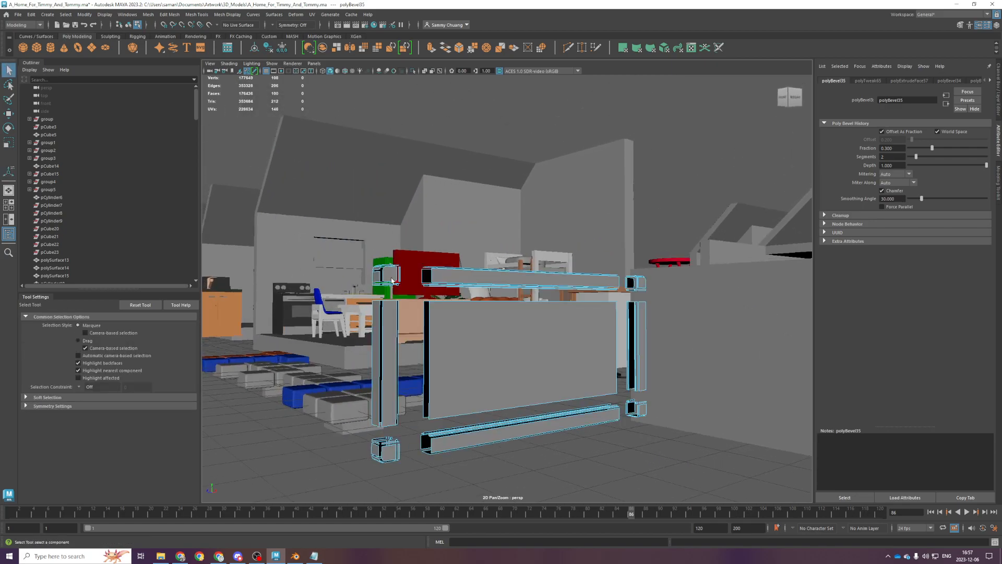
Save the scene and select the frame faces around the side panel's centre in side view, starting from a rounded corner face
{"action": "left_click", "coordinate": [391, 275]}
{"action": "key", "text": "ctrl+s"}
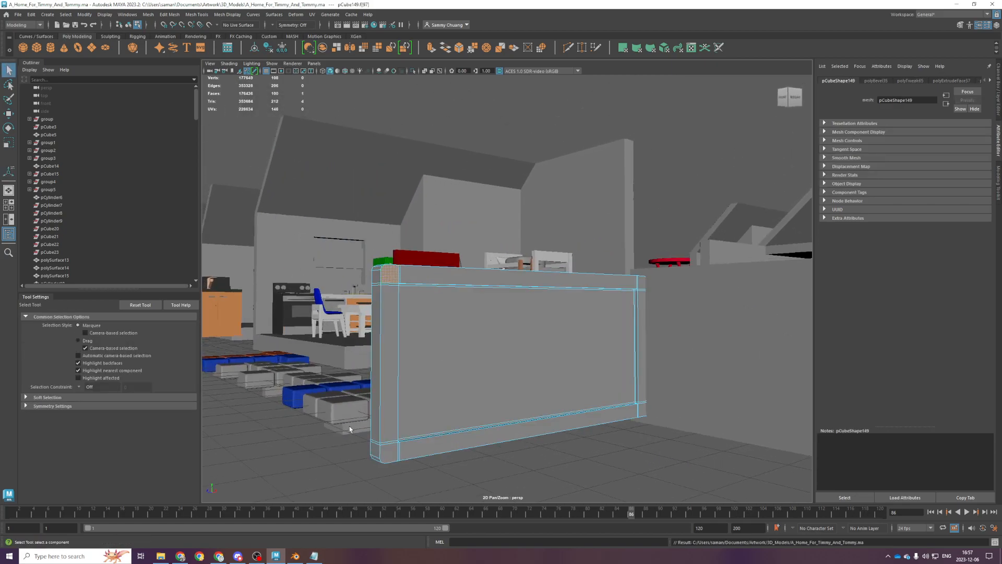
{"action": "key", "text": "space"}
{"action": "key", "text": "space"}
{"action": "key", "text": "space"}
{"action": "key", "text": "space"}
{"action": "key", "text": "f"}
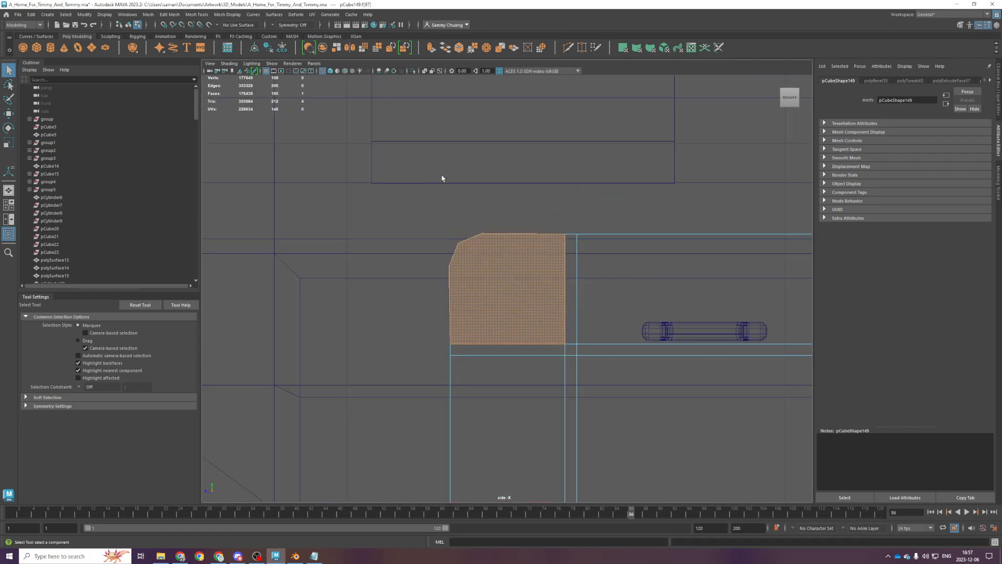
{"action": "left_click", "coordinate": [520, 291], "text": "shift"}
{"action": "scroll", "coordinate": [548, 355], "scroll_direction": "down", "scroll_amount": 4}
{"action": "middle_click_drag", "start_coordinate": [604, 388], "coordinate": [608, 210], "text": "alt"}
{"action": "scroll", "coordinate": [595, 240], "scroll_direction": "down", "scroll_amount": 2}
{"action": "left_click_drag", "start_coordinate": [511, 298], "coordinate": [508, 342], "text": "shift"}
{"action": "left_click_drag", "start_coordinate": [502, 475], "coordinate": [504, 481], "text": "shift"}
{"action": "scroll", "coordinate": [613, 360], "scroll_direction": "down", "scroll_amount": 4}
{"action": "middle_click_drag", "start_coordinate": [613, 359], "coordinate": [271, 356], "text": "alt"}
{"action": "scroll", "coordinate": [365, 360], "scroll_direction": "down", "scroll_amount": 1}
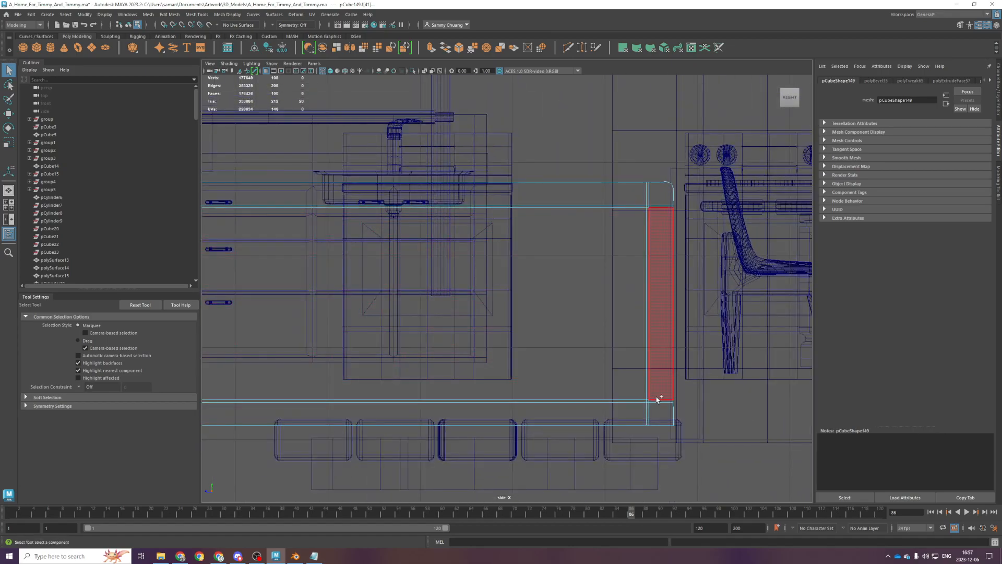
{"action": "middle_click_drag", "start_coordinate": [670, 332], "coordinate": [621, 299], "text": "alt"}
Check the panel's corners in wireframe and undo the frame face selection and the corner bevel
{"action": "key", "text": "space"}
{"action": "key", "text": "space"}
{"action": "left_click_drag", "start_coordinate": [747, 334], "coordinate": [679, 392], "text": "alt"}
{"action": "key", "text": "4"}
{"action": "key", "text": "ctrl+z"}
{"action": "key", "text": "ctrl+z"}
{"action": "key", "text": "ctrl+z"}
{"action": "key", "text": "ctrl+z"}
{"action": "key", "text": "ctrl+z"}
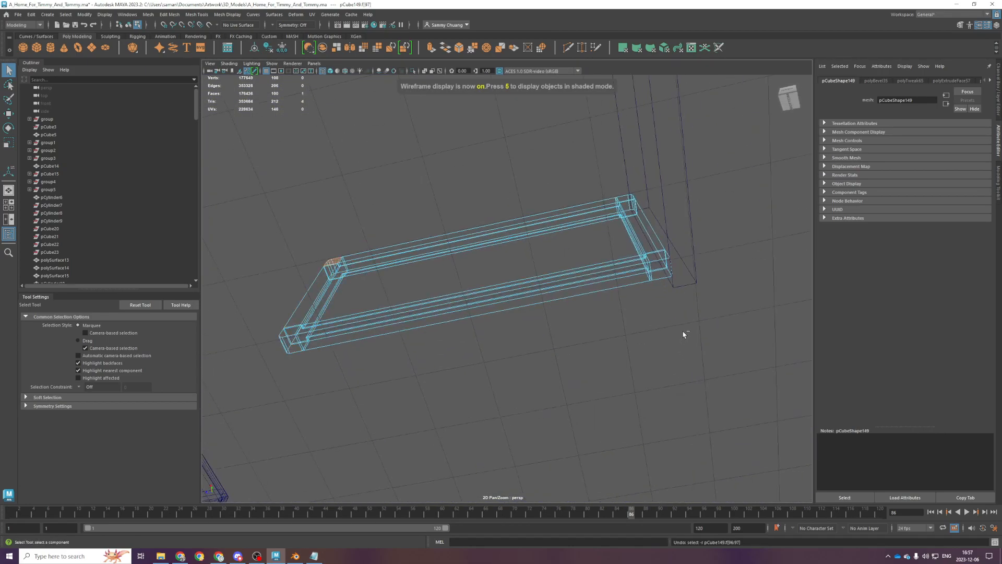
{"action": "key", "text": "ctrl+z"}
{"action": "key", "text": "ctrl+z"}
{"action": "key", "text": "ctrl+z"}
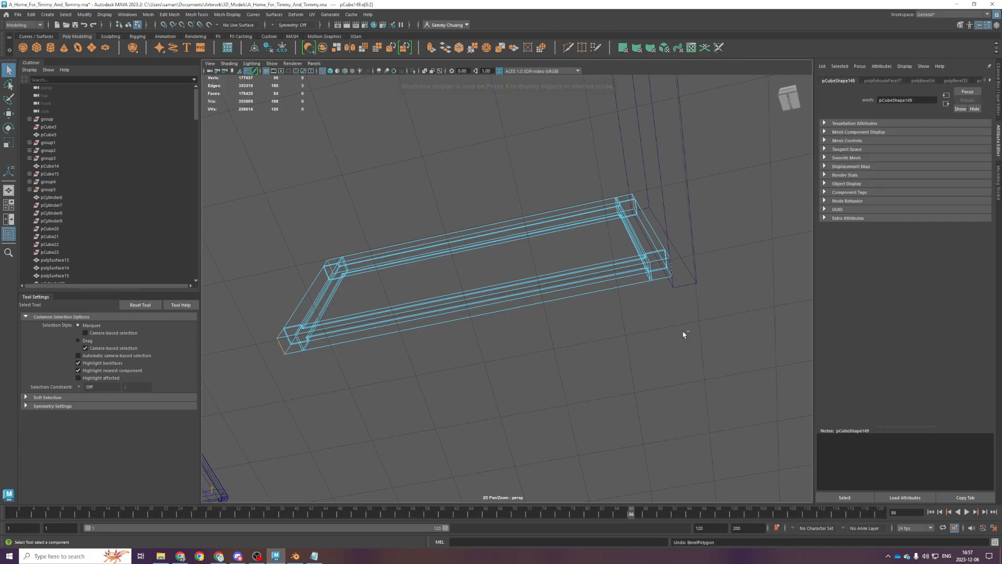
Add the missing short corner edge to the side panel's edge selection
{"action": "left_click_drag", "start_coordinate": [672, 270], "coordinate": [686, 365], "text": "alt"}
{"action": "right_click_drag", "start_coordinate": [627, 326], "coordinate": [644, 302]}
{"action": "key", "text": "w"}
{"action": "left_click_drag", "start_coordinate": [482, 334], "coordinate": [453, 334]}
{"action": "left_click_drag", "start_coordinate": [455, 368], "coordinate": [455, 340], "text": "alt"}
{"action": "right_click_drag", "start_coordinate": [657, 359], "coordinate": [656, 330]}
{"action": "scroll", "coordinate": [659, 334], "scroll_direction": "up", "scroll_amount": 5}
{"action": "left_click_drag", "start_coordinate": [666, 348], "coordinate": [668, 345], "text": "alt"}
{"action": "key", "text": "f"}
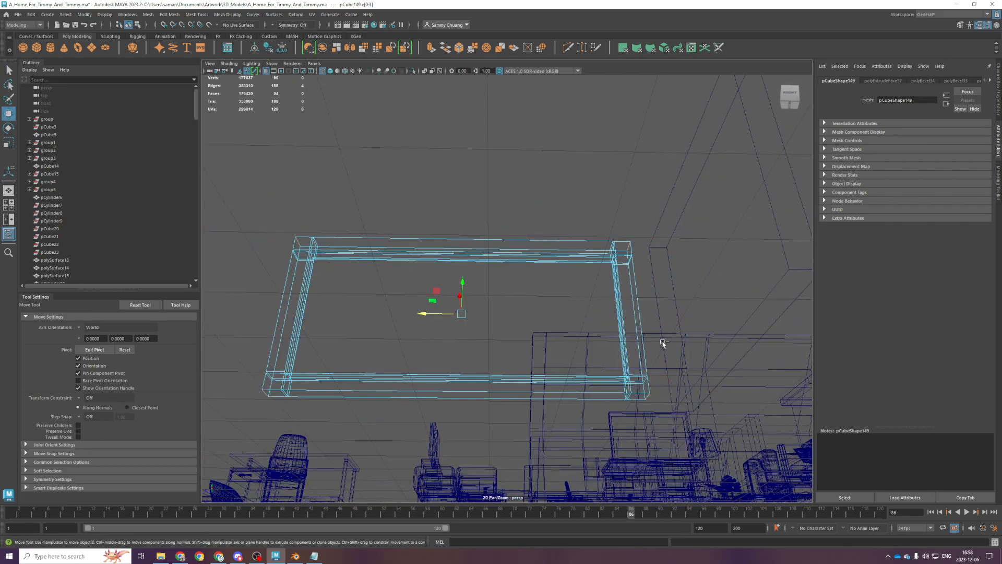
Bevel the side panel's four corner edges with a fraction of 0.3 and 2 segments, and save the scene
{"action": "key", "text": "ctrl+b"}
{"action": "left_click_drag", "start_coordinate": [679, 300], "coordinate": [621, 343]}
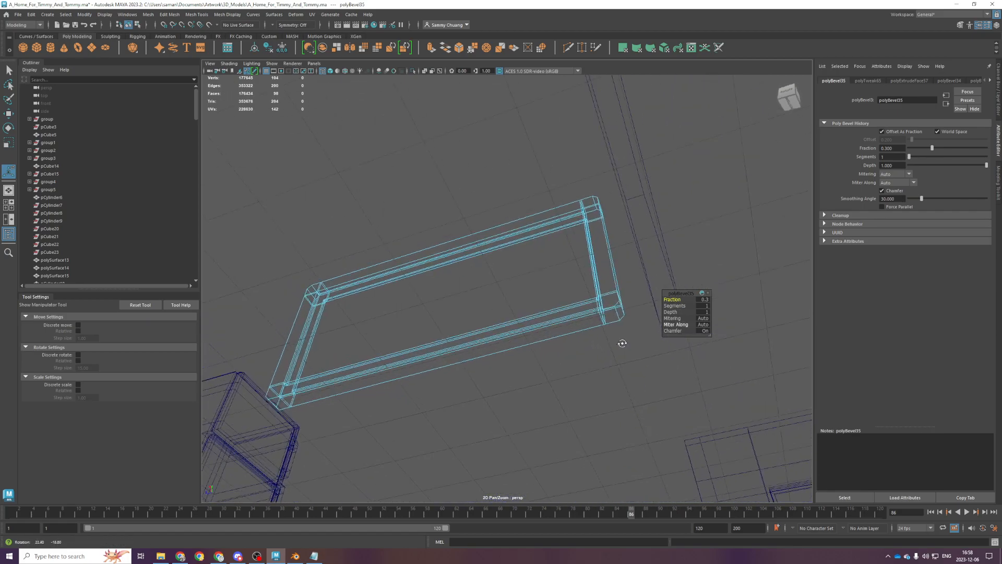
{"action": "left_click_drag", "start_coordinate": [671, 306], "coordinate": [530, 461]}
{"action": "key", "text": "space"}
{"action": "key", "text": "space"}
{"action": "right_click_drag", "start_coordinate": [571, 452], "coordinate": [533, 434], "text": "alt"}
{"action": "middle_click_drag", "start_coordinate": [533, 433], "coordinate": [652, 494], "text": "alt"}
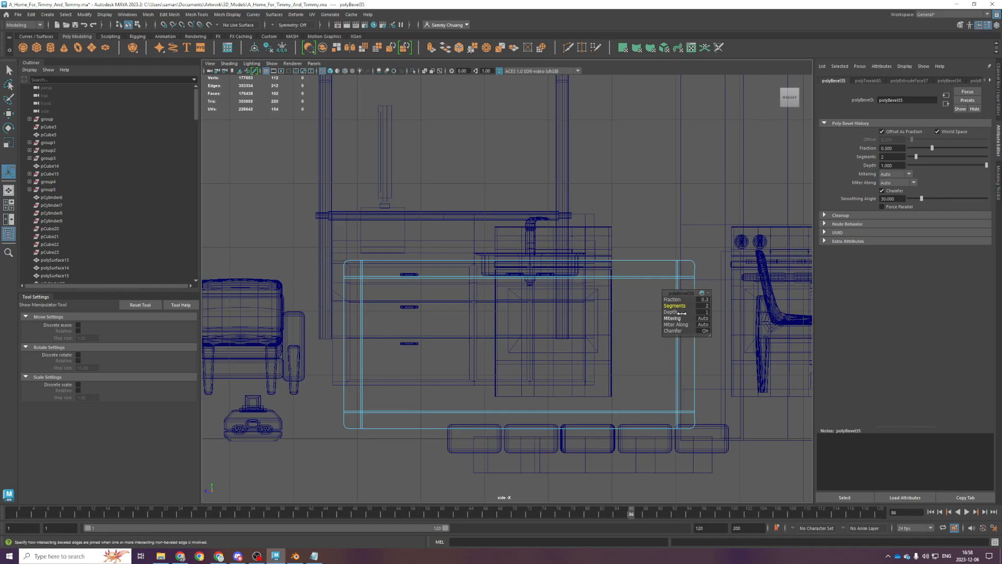
{"action": "key", "text": "ctrl+s"}
Select the frame and corner faces around the side panel in side view and check the selection in shaded perspective
{"action": "right_click_drag", "start_coordinate": [517, 181], "coordinate": [514, 197]}
{"action": "left_click", "coordinate": [353, 268]}
{"action": "left_click", "coordinate": [357, 343], "text": "shift"}
{"action": "left_click", "coordinate": [386, 421], "text": "shift"}
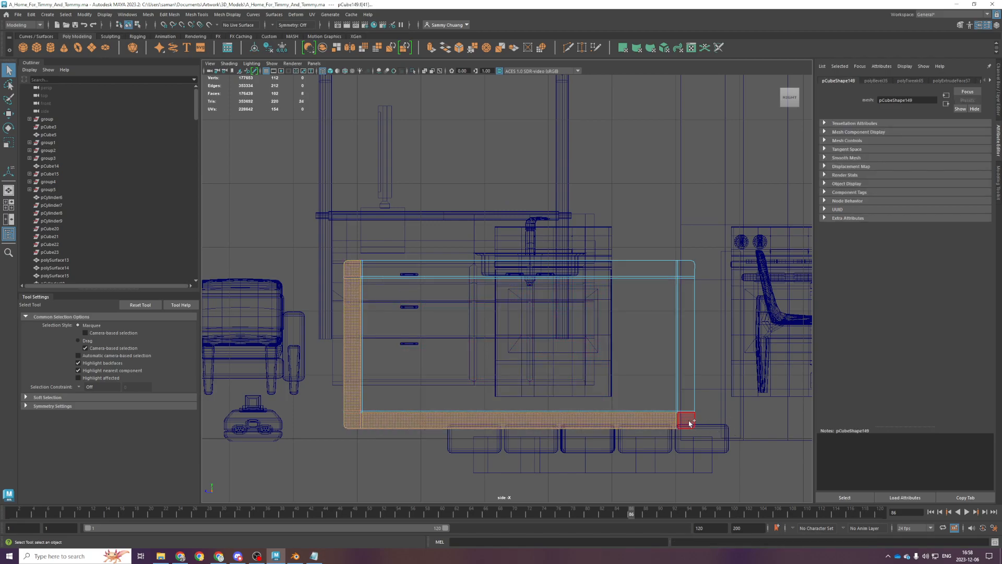
{"action": "left_click", "coordinate": [684, 342], "text": "shift"}
{"action": "left_click", "coordinate": [653, 273], "text": "shift"}
{"action": "key", "text": "space"}
{"action": "key", "text": "space"}
{"action": "key", "text": "5"}
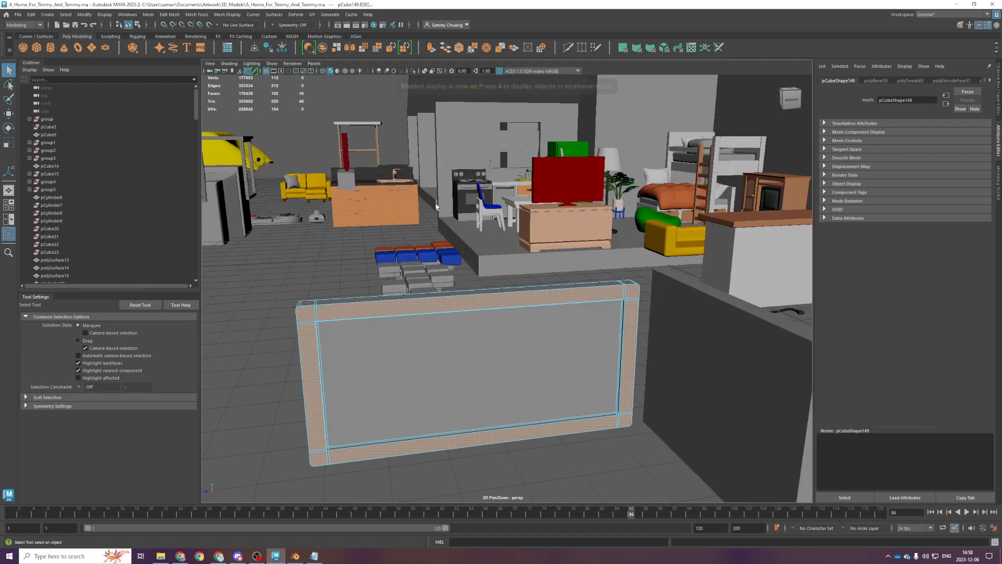
Try extruding the selected frame faces and scaling them along the X axis
{"action": "key", "text": "space"}
{"action": "key", "text": "space"}
{"action": "key", "text": "ctrl+e"}
{"action": "key", "text": "r"}
{"action": "left_click_drag", "start_coordinate": [537, 307], "coordinate": [546, 311]}
{"action": "key", "text": "space"}
{"action": "key", "text": "space"}
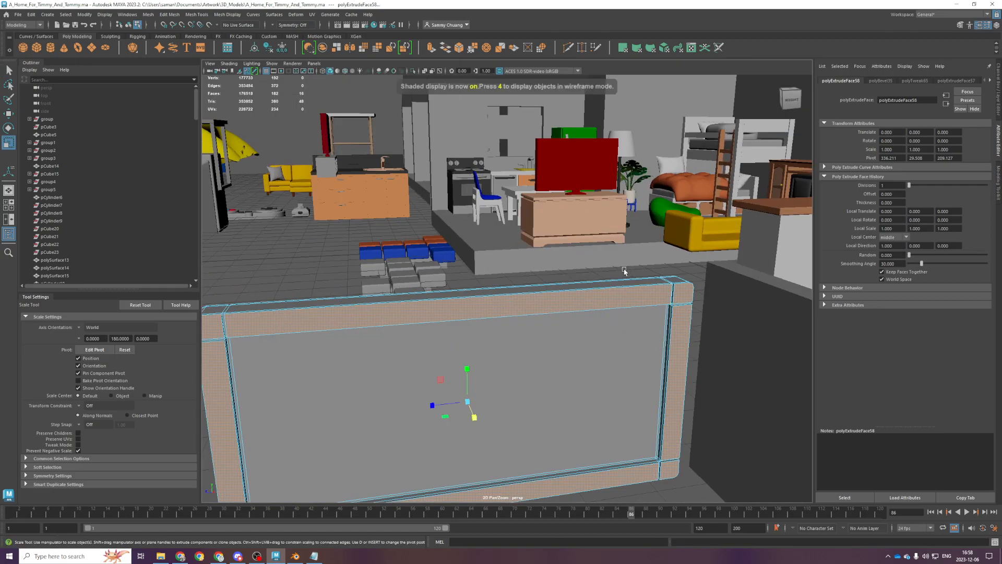
Inspect the side panel in object mode and undo the frame extrusion along with part of its face selection
{"action": "left_click_drag", "start_coordinate": [586, 481], "coordinate": [628, 376], "text": "alt"}
{"action": "key", "text": "F8"}
{"action": "right_click_drag", "start_coordinate": [628, 376], "coordinate": [410, 466], "text": "alt"}
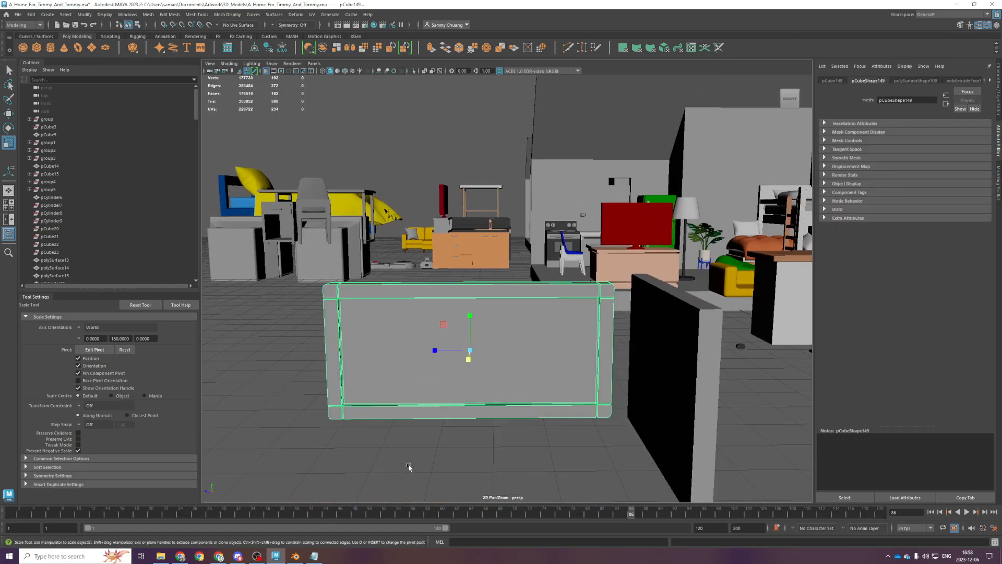
{"action": "left_click", "coordinate": [416, 472]}
{"action": "scroll", "coordinate": [416, 472], "scroll_direction": "up", "scroll_amount": 3}
{"action": "left_click_drag", "start_coordinate": [412, 470], "coordinate": [470, 414], "text": "alt"}
{"action": "left_click", "coordinate": [446, 393]}
{"action": "key", "text": "ctrl+z"}
{"action": "key", "text": "ctrl+z"}
{"action": "key", "text": "ctrl+z"}
{"action": "key", "text": "ctrl+z"}
{"action": "key", "text": "ctrl+z"}
{"action": "key", "text": "ctrl+z"}
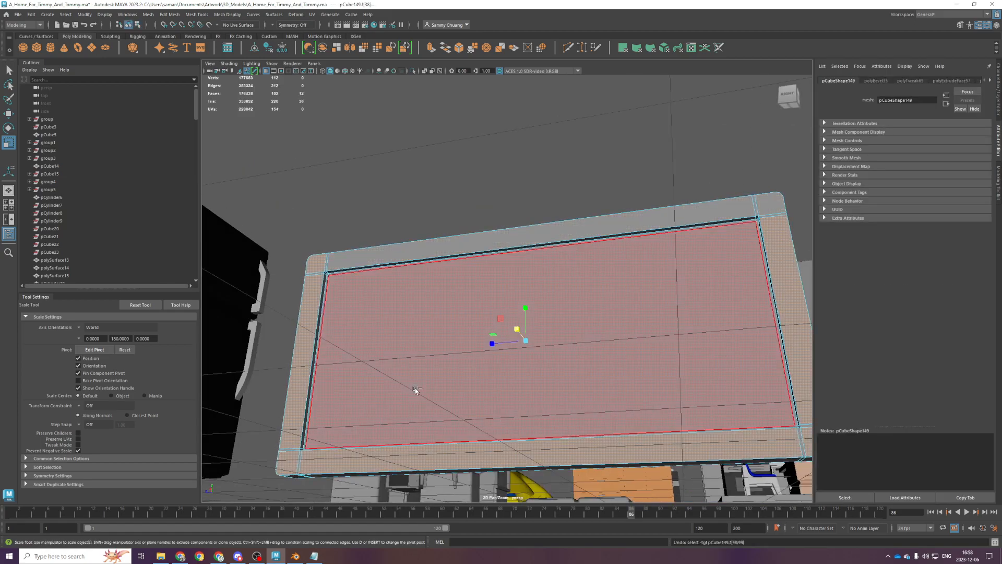
Select all frame and corner faces on both sides of the side panel in side view, save the scene and return to perspective
{"action": "left_click_drag", "start_coordinate": [322, 298], "coordinate": [366, 346], "text": "alt"}
{"action": "scroll", "coordinate": [365, 332], "scroll_direction": "up", "scroll_amount": 2}
{"action": "scroll", "coordinate": [363, 330], "scroll_direction": "down", "scroll_amount": 5}
{"action": "key", "text": "space"}
{"action": "key", "text": "space"}
{"action": "key", "text": "space"}
{"action": "key", "text": "space"}
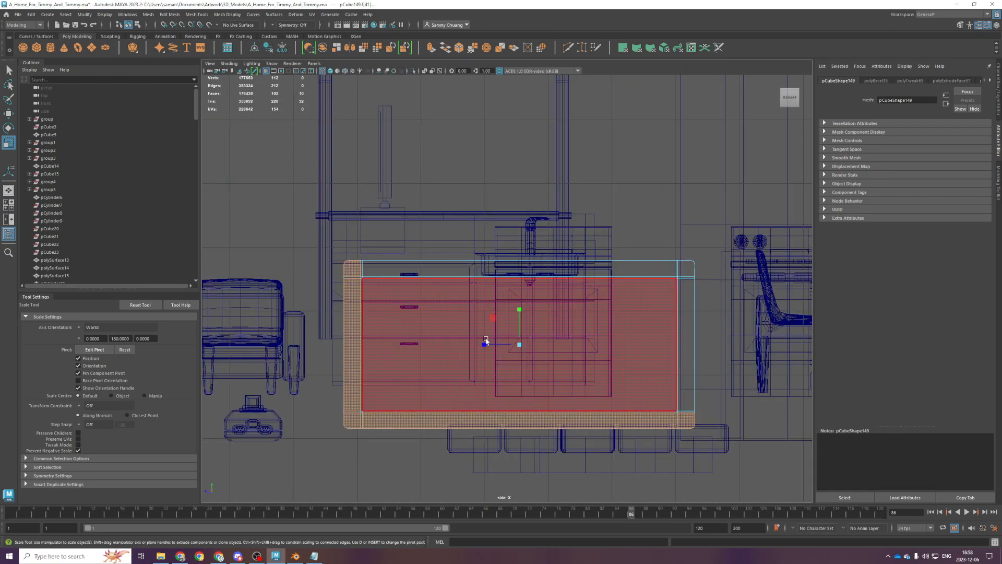
{"action": "left_click_drag", "start_coordinate": [351, 266], "coordinate": [630, 284]}
{"action": "left_click_drag", "start_coordinate": [352, 419], "coordinate": [686, 419]}
{"action": "left_click_drag", "start_coordinate": [687, 389], "coordinate": [683, 385], "text": "shift"}
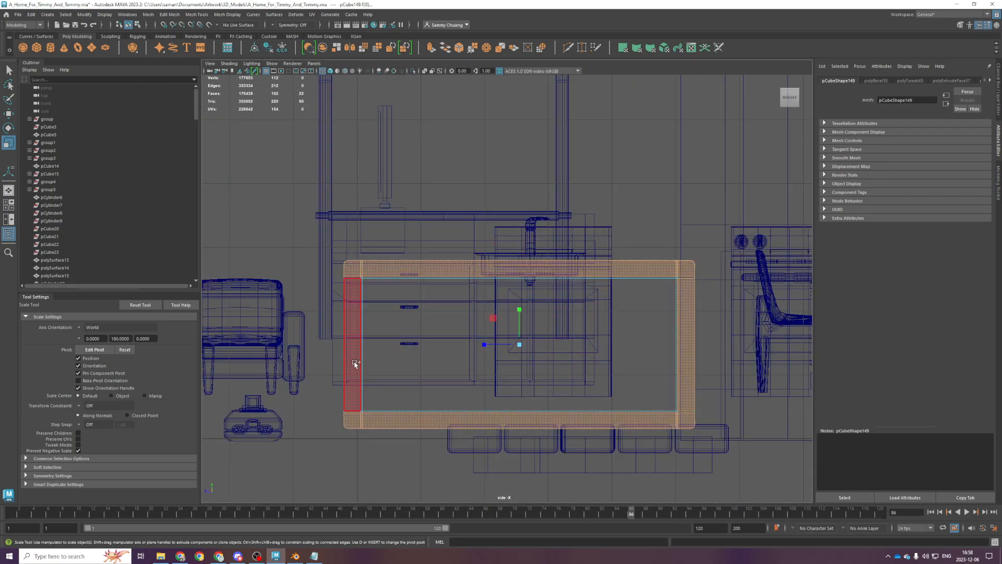
{"action": "left_click_drag", "start_coordinate": [354, 361], "coordinate": [357, 365], "text": "shift"}
{"action": "key", "text": "ctrl+s"}
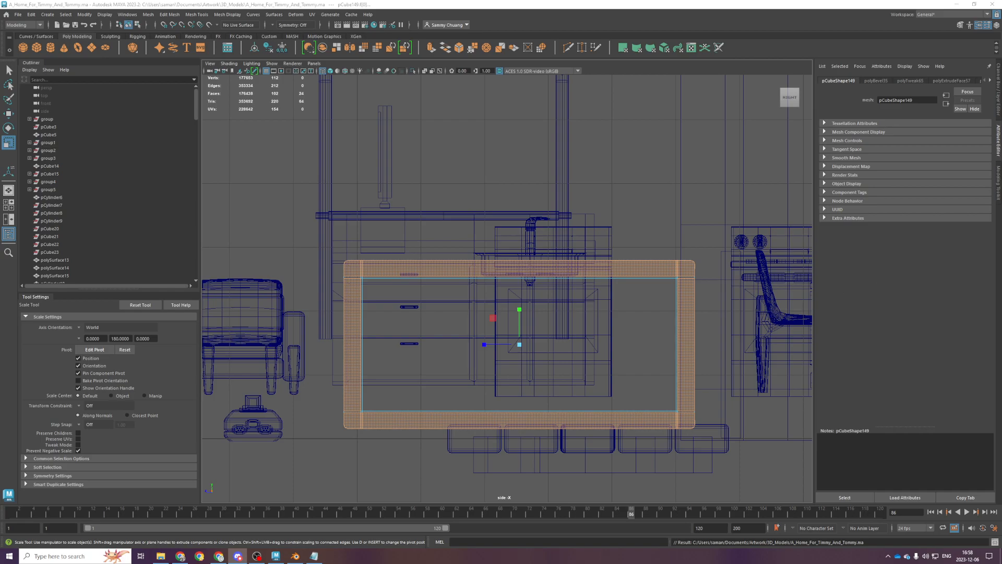
{"action": "key", "text": "space"}
{"action": "key", "text": "space"}
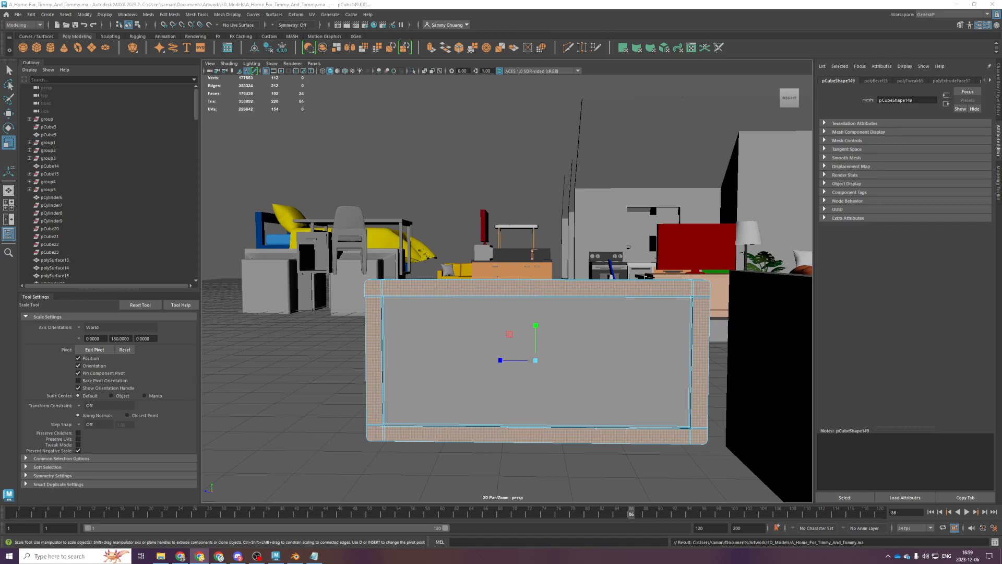
Extrude the selected frame faces of the side panel and soften the edges at one end of it in top view
{"action": "left_click_drag", "start_coordinate": [527, 345], "coordinate": [594, 374], "text": "alt"}
{"action": "left_click_drag", "start_coordinate": [601, 435], "coordinate": [507, 189], "text": "shift"}
{"action": "key", "text": "space"}
{"action": "key", "text": "space"}
{"action": "scroll", "coordinate": [517, 238], "scroll_direction": "up", "scroll_amount": 2}
{"action": "left_click", "coordinate": [531, 255]}
{"action": "scroll", "coordinate": [535, 188], "scroll_direction": "up", "scroll_amount": 2}
{"action": "scroll", "coordinate": [510, 115], "scroll_direction": "down", "scroll_amount": 1}
{"action": "left_click_drag", "start_coordinate": [503, 128], "coordinate": [523, 135]}
{"action": "left_click", "coordinate": [238, 17]}
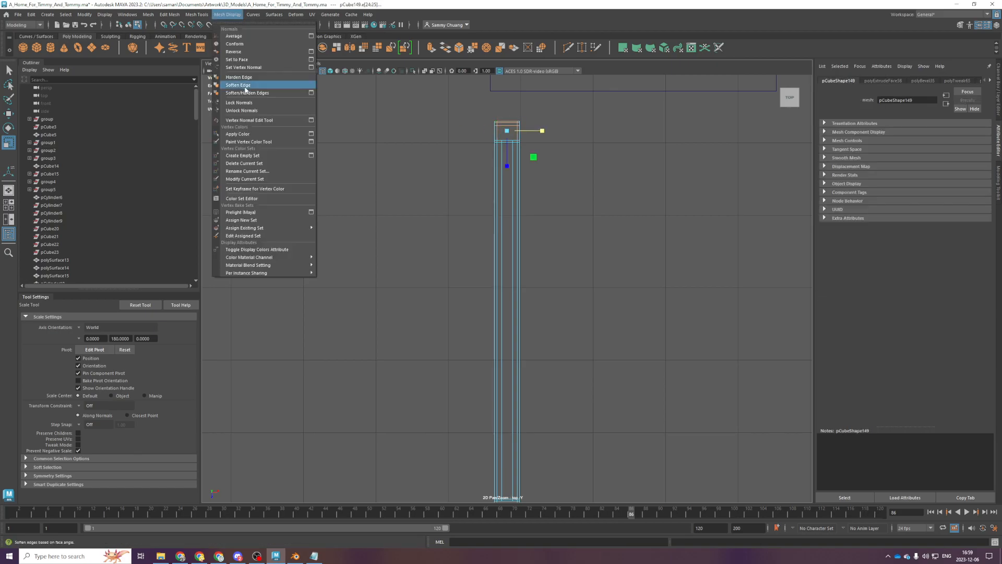
{"action": "left_click", "coordinate": [245, 86]}
Try softening the edges at the side panel's opposite end, check them in perspective and undo the softening
{"action": "middle_click_drag", "start_coordinate": [566, 433], "coordinate": [555, 218], "text": "alt"}
{"action": "left_click_drag", "start_coordinate": [484, 297], "coordinate": [511, 322]}
{"action": "key", "text": "space"}
{"action": "key", "text": "space"}
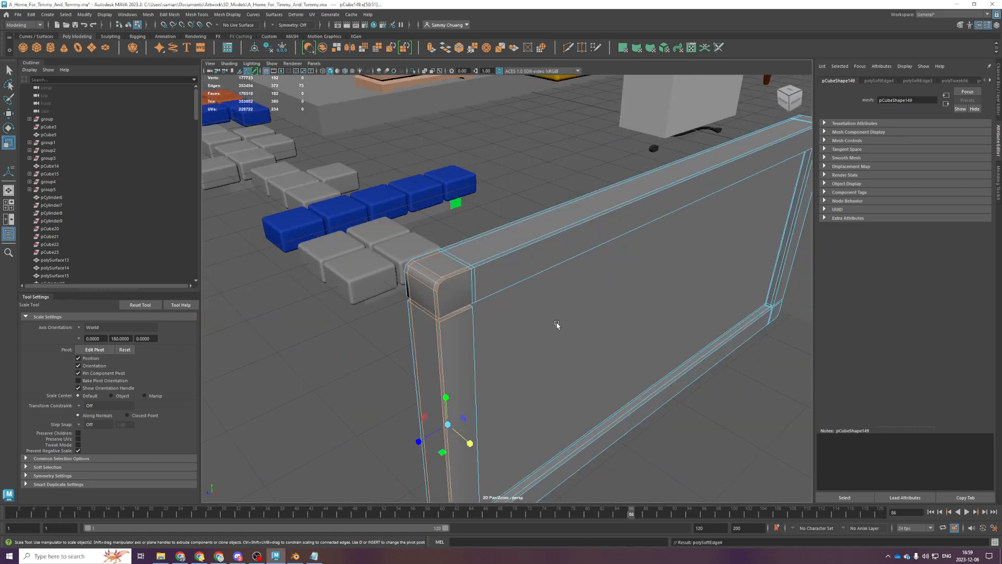
{"action": "key", "text": "ctrl+z"}
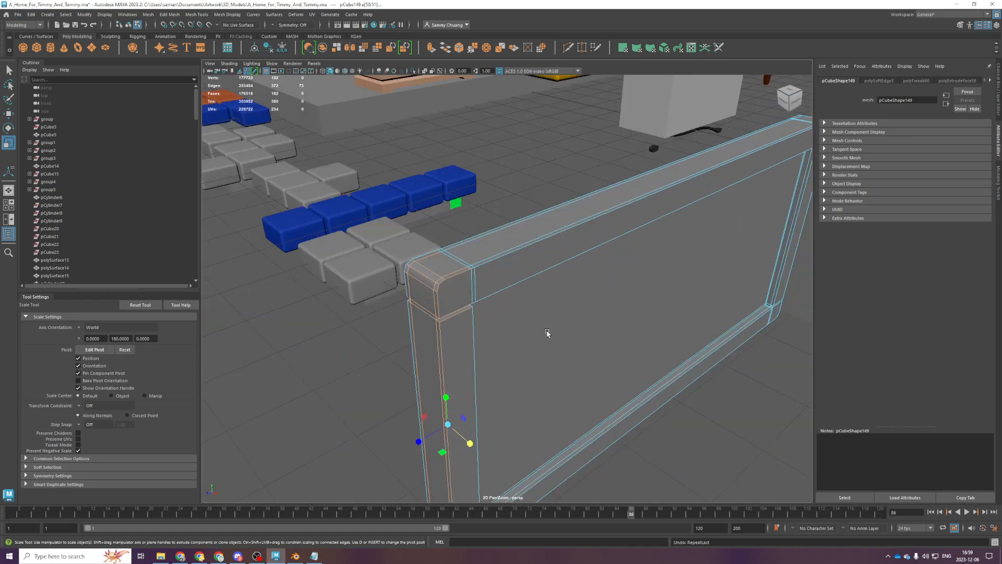
{"action": "left_click", "coordinate": [497, 258]}
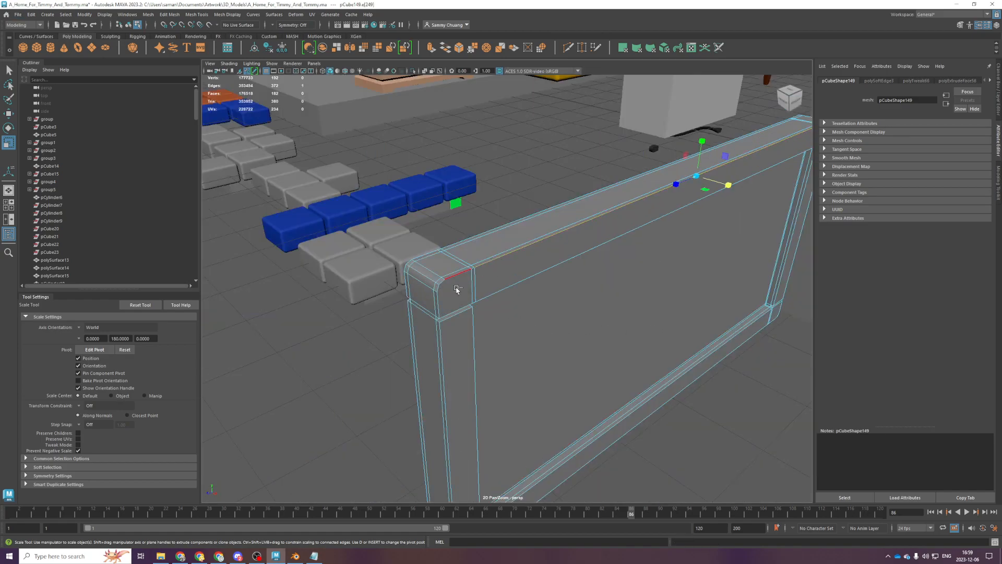
{"action": "key", "text": "shift+z"}
Soften the frame corner edges at both ends of the side panel in top view and return to perspective
{"action": "key", "text": "space"}
{"action": "key", "text": "space"}
{"action": "scroll", "coordinate": [491, 315], "scroll_direction": "up", "scroll_amount": 3}
{"action": "left_click_drag", "start_coordinate": [479, 313], "coordinate": [510, 330]}
{"action": "scroll", "coordinate": [547, 172], "scroll_direction": "down", "scroll_amount": 2}
{"action": "scroll", "coordinate": [547, 172], "scroll_direction": "up", "scroll_amount": 1}
{"action": "middle_click_drag", "start_coordinate": [548, 180], "coordinate": [543, 470], "text": "alt"}
{"action": "middle_click_drag", "start_coordinate": [507, 209], "coordinate": [535, 502], "text": "alt"}
{"action": "scroll", "coordinate": [504, 403], "scroll_direction": "up", "scroll_amount": 2}
{"action": "left_click_drag", "start_coordinate": [501, 400], "coordinate": [531, 440]}
{"action": "key", "text": "alt+Tab"}
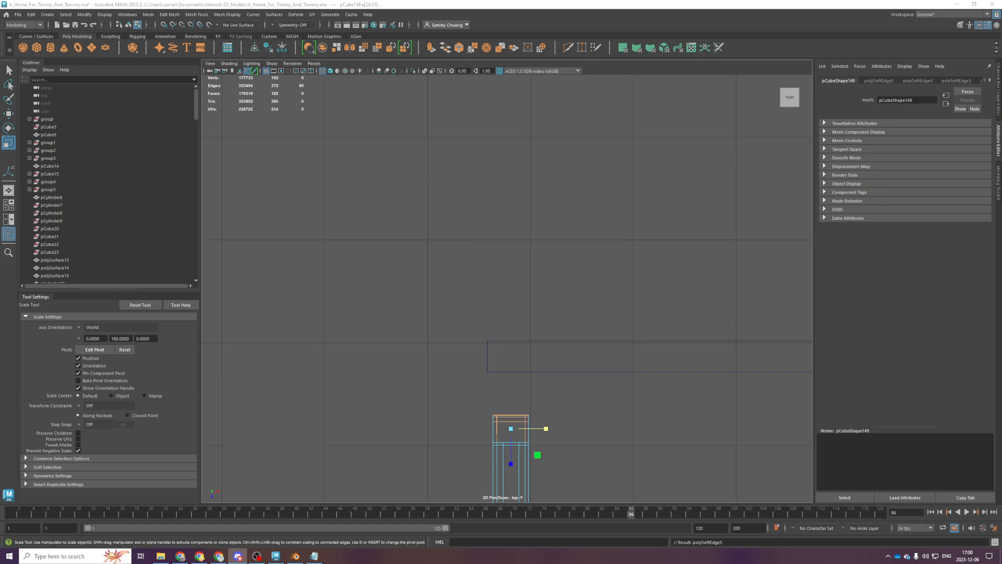
{"action": "key", "text": "alt+Tab"}
{"action": "key", "text": "space"}
{"action": "key", "text": "space"}
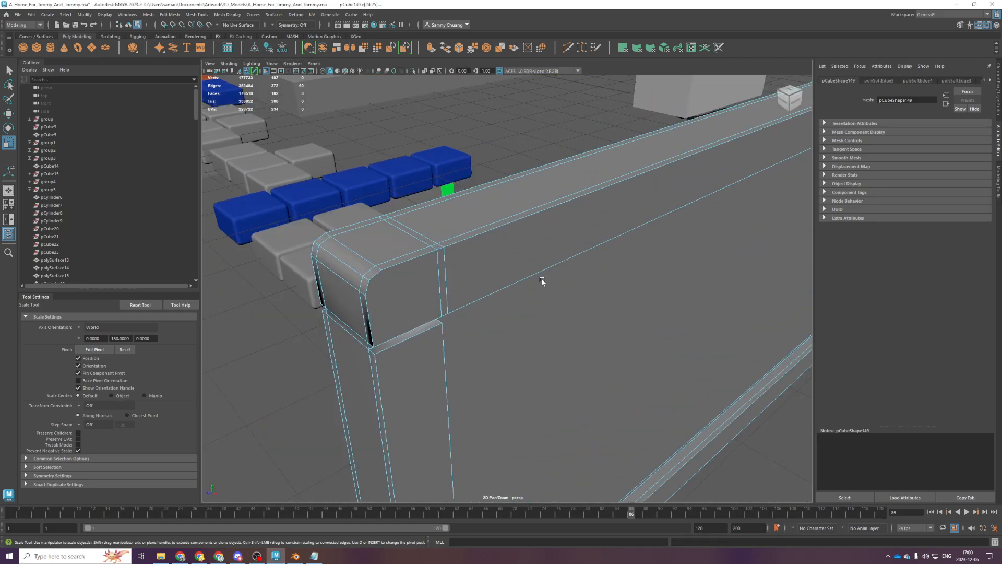
Harden the edges that separate the front upper corner block from the side panel's top rail
{"action": "left_click_drag", "start_coordinate": [543, 281], "coordinate": [551, 261], "text": "alt"}
{"action": "left_click", "coordinate": [426, 257]}
{"action": "left_click", "coordinate": [377, 231], "text": "shift"}
{"action": "left_click", "coordinate": [462, 275], "text": "shift"}
{"action": "left_click", "coordinate": [227, 14]}
{"action": "left_click", "coordinate": [235, 107]}
Harden the edges bordering the narrow gap beneath the side panel's front upper corner, on both faces of the panel
{"action": "left_click_drag", "start_coordinate": [492, 384], "coordinate": [470, 325], "text": "alt"}
{"action": "key", "text": "g"}
{"action": "left_click", "coordinate": [360, 175]}
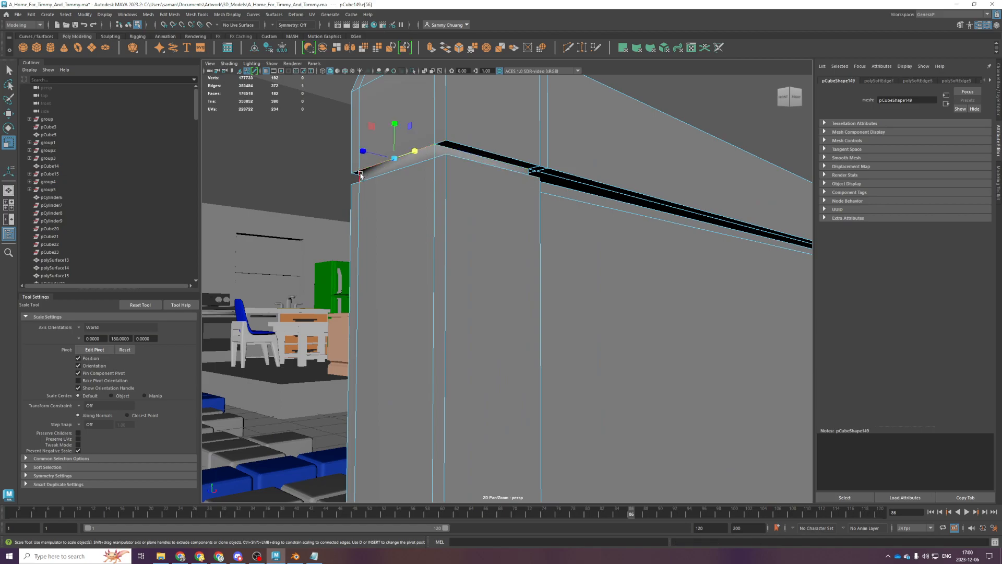
{"action": "left_click", "coordinate": [441, 150]}
{"action": "left_click_drag", "start_coordinate": [441, 150], "coordinate": [522, 153], "text": "alt"}
{"action": "right_click_drag", "start_coordinate": [523, 152], "coordinate": [446, 185], "text": "alt"}
{"action": "left_click_drag", "start_coordinate": [446, 184], "coordinate": [720, 246], "text": "alt"}
{"action": "left_click", "coordinate": [739, 253]}
{"action": "key", "text": "g"}
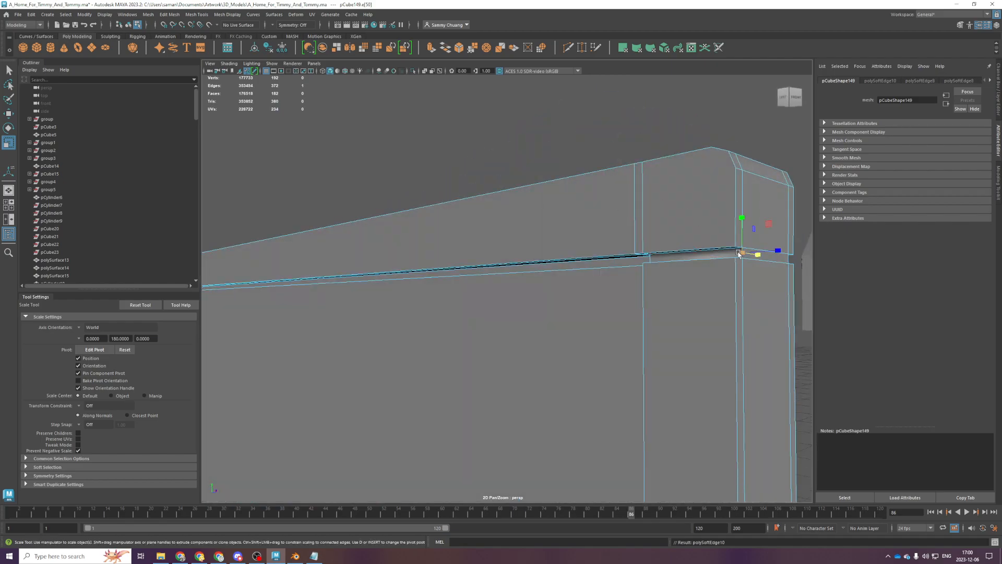
{"action": "left_click", "coordinate": [723, 256]}
{"action": "key", "text": "g"}
{"action": "left_click", "coordinate": [730, 251]}
{"action": "key", "text": "g"}
Harden an edge bordering the gap at the side panel's front lower corner
{"action": "left_click_drag", "start_coordinate": [716, 275], "coordinate": [689, 226], "text": "alt"}
{"action": "right_click_drag", "start_coordinate": [689, 226], "coordinate": [671, 274], "text": "alt"}
{"action": "left_click_drag", "start_coordinate": [678, 334], "coordinate": [689, 261], "text": "alt"}
{"action": "right_click_drag", "start_coordinate": [693, 315], "coordinate": [669, 238], "text": "alt"}
{"action": "middle_click_drag", "start_coordinate": [668, 237], "coordinate": [623, 339], "text": "alt"}
{"action": "left_click", "coordinate": [554, 235]}
{"action": "key", "text": "g"}
Harden the remaining edges around the gap above the front lower corner block, including those on its inner side
{"action": "left_click_drag", "start_coordinate": [582, 257], "coordinate": [582, 251], "text": "alt"}
{"action": "right_click_drag", "start_coordinate": [583, 251], "coordinate": [590, 299], "text": "alt"}
{"action": "left_click_drag", "start_coordinate": [590, 299], "coordinate": [568, 319], "text": "alt"}
{"action": "middle_click_drag", "start_coordinate": [569, 318], "coordinate": [564, 246], "text": "alt"}
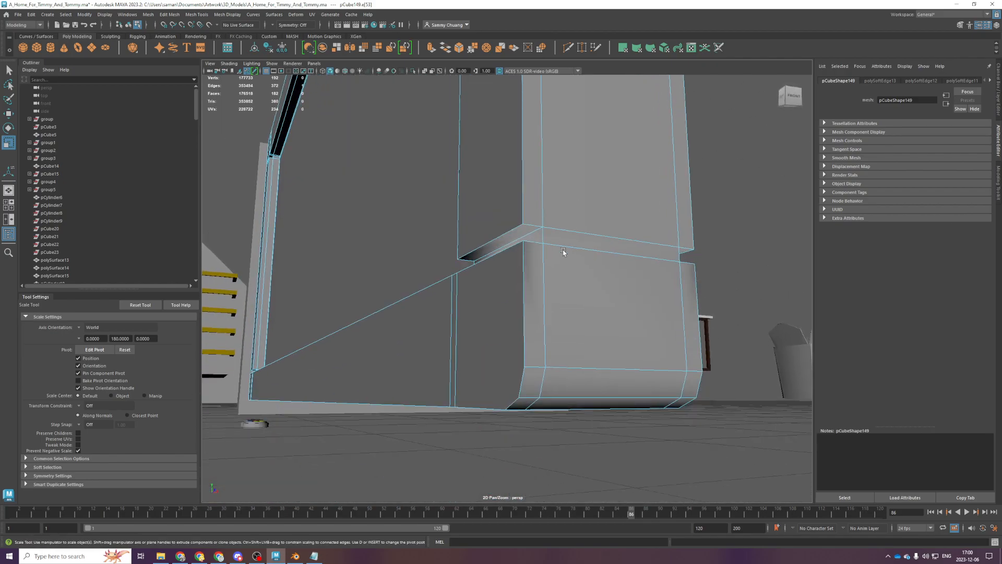
{"action": "left_click", "coordinate": [473, 251]}
{"action": "left_click_drag", "start_coordinate": [472, 250], "coordinate": [534, 280], "text": "alt"}
{"action": "left_click", "coordinate": [571, 409], "text": "shift"}
{"action": "key", "text": "g"}
{"action": "left_click", "coordinate": [590, 409]}
{"action": "key", "text": "g"}
Harden the matching gap edges on the opposite face of the front lower corner and return to object mode
{"action": "left_click_drag", "start_coordinate": [657, 395], "coordinate": [499, 345], "text": "alt"}
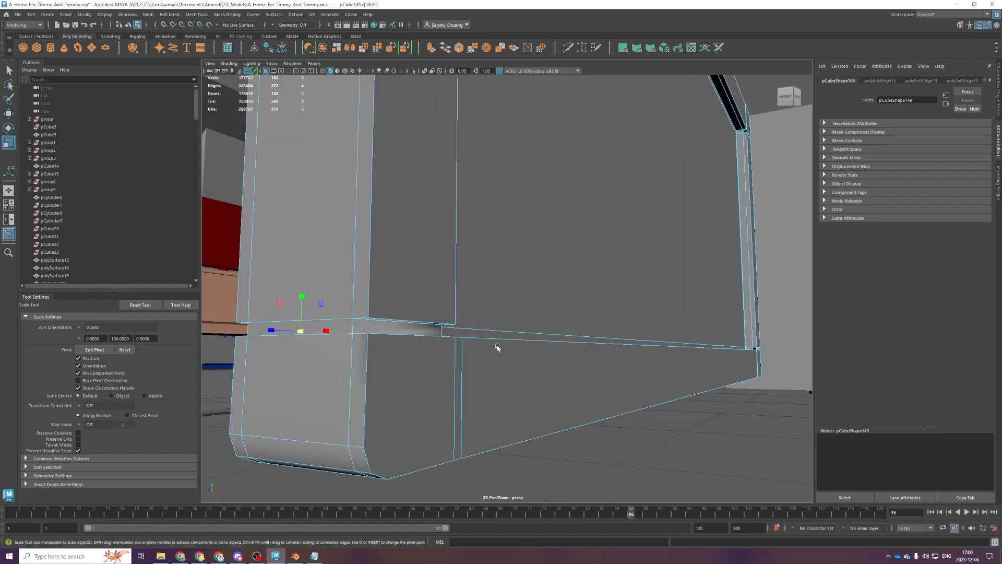
{"action": "left_click", "coordinate": [399, 326]}
{"action": "left_click_drag", "start_coordinate": [399, 326], "coordinate": [394, 483], "text": "alt"}
{"action": "left_click", "coordinate": [385, 486], "text": "shift"}
{"action": "left_click", "coordinate": [395, 489], "text": "shift"}
{"action": "key", "text": "g"}
{"action": "scroll", "coordinate": [448, 461], "scroll_direction": "down", "scroll_amount": 6}
{"action": "left_click_drag", "start_coordinate": [448, 461], "coordinate": [459, 393], "text": "alt"}
{"action": "right_click_drag", "start_coordinate": [461, 388], "coordinate": [551, 311]}
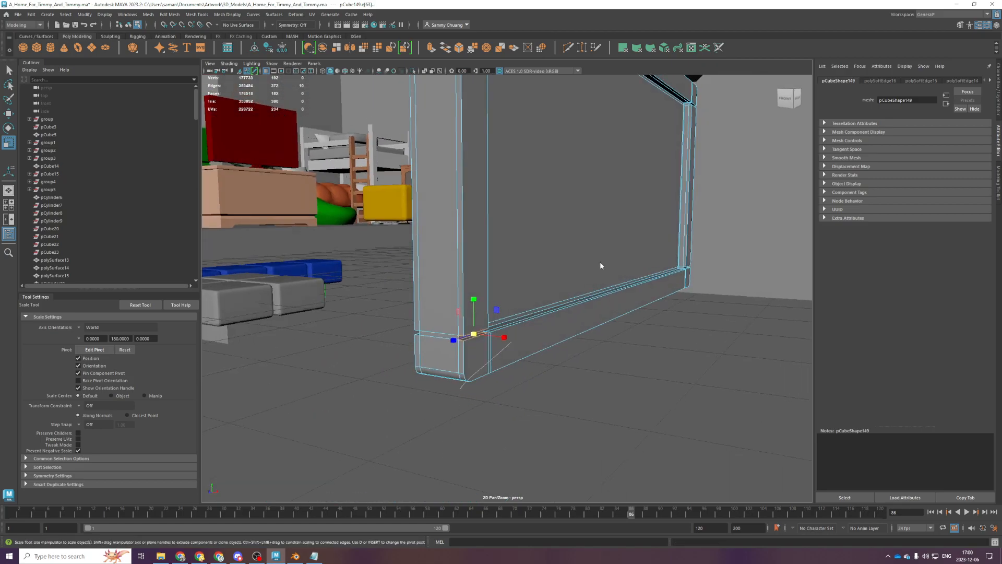
{"action": "left_click", "coordinate": [605, 418]}
Switch the side panel back to edge selection and harden three gap edges at its rear upper corner
{"action": "left_click_drag", "start_coordinate": [604, 418], "coordinate": [557, 369], "text": "alt"}
{"action": "mouse_move", "coordinate": [557, 370]}
{"action": "middle_mouse_down", "text": "alt"}
{"action": "mouse_move", "coordinate": [469, 235]}
{"action": "mouse_move", "coordinate": [406, 308]}
{"action": "mouse_move", "coordinate": [514, 441]}
{"action": "middle_mouse_up", "text": "alt"}
{"action": "left_click_drag", "start_coordinate": [515, 442], "coordinate": [541, 386], "text": "alt"}
{"action": "left_click", "coordinate": [528, 270]}
{"action": "scroll", "coordinate": [529, 272], "scroll_direction": "up", "scroll_amount": 4}
{"action": "left_click_drag", "start_coordinate": [533, 298], "coordinate": [545, 220], "text": "alt"}
{"action": "right_click_drag", "start_coordinate": [545, 220], "coordinate": [549, 238]}
{"action": "left_click", "coordinate": [544, 204]}
{"action": "left_click_drag", "start_coordinate": [544, 204], "coordinate": [513, 344], "text": "alt"}
{"action": "left_click", "coordinate": [541, 238], "text": "shift"}
{"action": "left_click", "coordinate": [560, 245], "text": "shift"}
{"action": "key", "text": "g"}
Harden the remaining group of gap edges around the side panel's rear upper corner
{"action": "left_click_drag", "start_coordinate": [514, 399], "coordinate": [537, 355], "text": "alt"}
{"action": "left_click", "coordinate": [553, 195]}
{"action": "left_click", "coordinate": [541, 202]}
{"action": "left_click_drag", "start_coordinate": [540, 202], "coordinate": [497, 238], "text": "alt"}
{"action": "left_click", "coordinate": [493, 237], "text": "shift"}
{"action": "left_click", "coordinate": [493, 240], "text": "shift"}
{"action": "key", "text": "g"}
Harden the gap edges on one face of the side panel's rear lower corner
{"action": "left_click_drag", "start_coordinate": [572, 384], "coordinate": [475, 299], "text": "alt"}
{"action": "middle_click_drag", "start_coordinate": [477, 299], "coordinate": [529, 93], "text": "alt"}
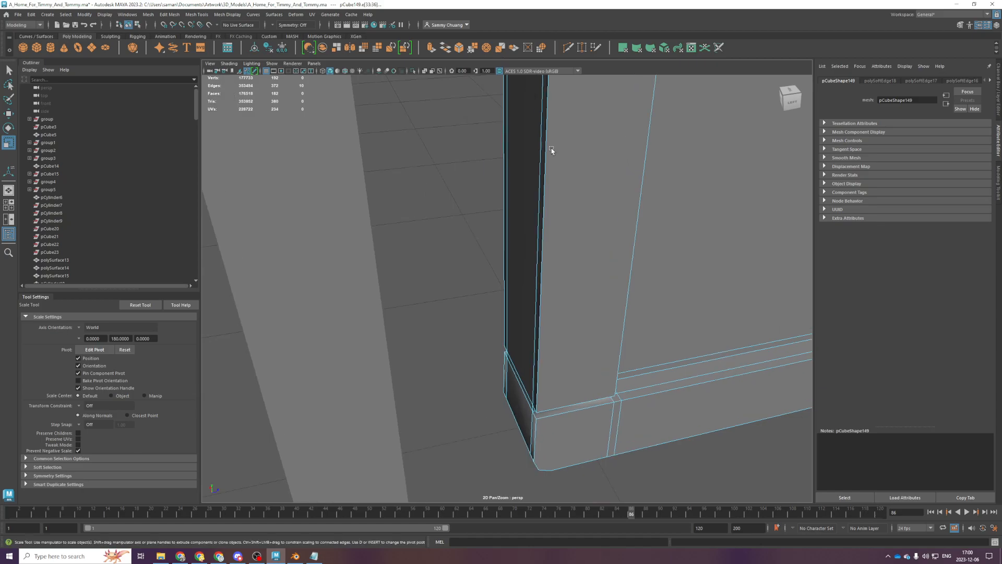
{"action": "right_click_drag", "start_coordinate": [530, 93], "coordinate": [582, 93], "text": "alt"}
{"action": "left_click", "coordinate": [573, 233]}
{"action": "key", "text": "g"}
{"action": "left_click", "coordinate": [528, 233]}
{"action": "key", "text": "g"}
{"action": "left_click_drag", "start_coordinate": [548, 297], "coordinate": [553, 237], "text": "alt"}
{"action": "left_click", "coordinate": [535, 296]}
{"action": "key", "text": "g"}
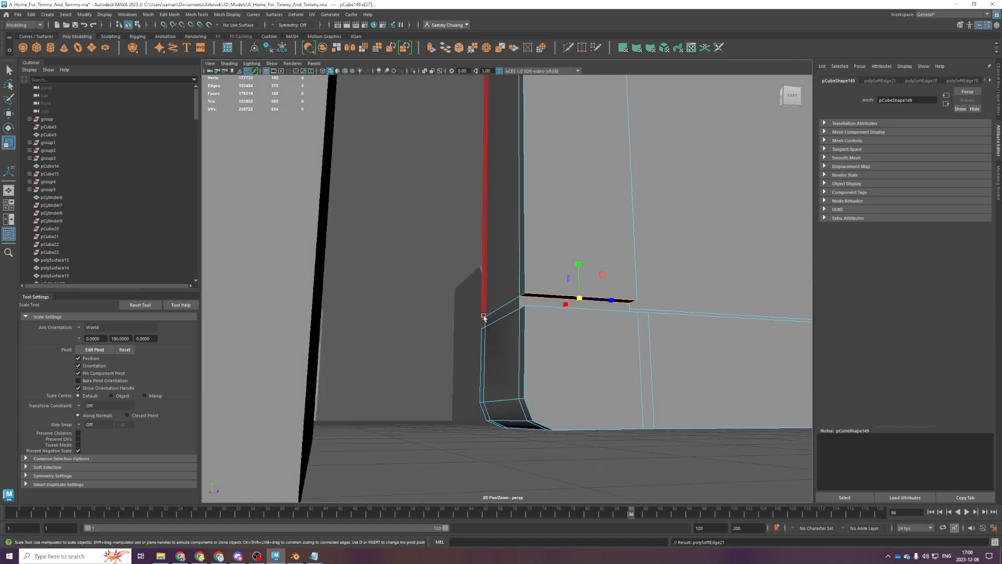
Harden the last gap edges at the end and opposite face of the rear lower corner, and save the scene
{"action": "left_click", "coordinate": [484, 319]}
{"action": "key", "text": "f"}
{"action": "key", "text": "g"}
{"action": "left_click_drag", "start_coordinate": [484, 323], "coordinate": [640, 338], "text": "alt"}
{"action": "left_click", "coordinate": [649, 311]}
{"action": "key", "text": "g"}
{"action": "key", "text": "ctrl+z"}
{"action": "key", "text": "g"}
{"action": "key", "text": "ctrl+s"}
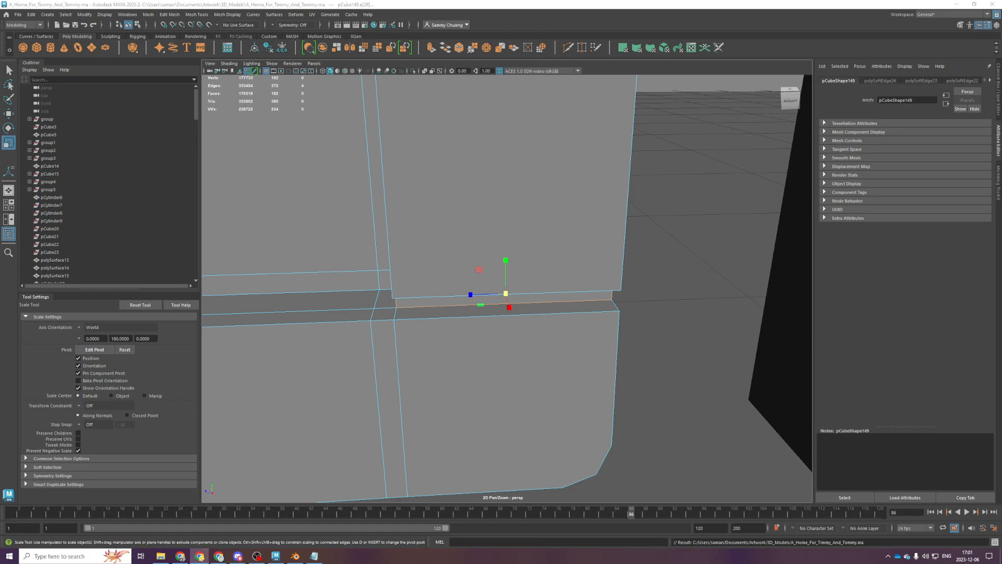
Return to object mode, show the Channel Box, inspect the side panel from several angles and save the scene
{"action": "scroll", "coordinate": [537, 418], "scroll_direction": "down", "scroll_amount": 10}
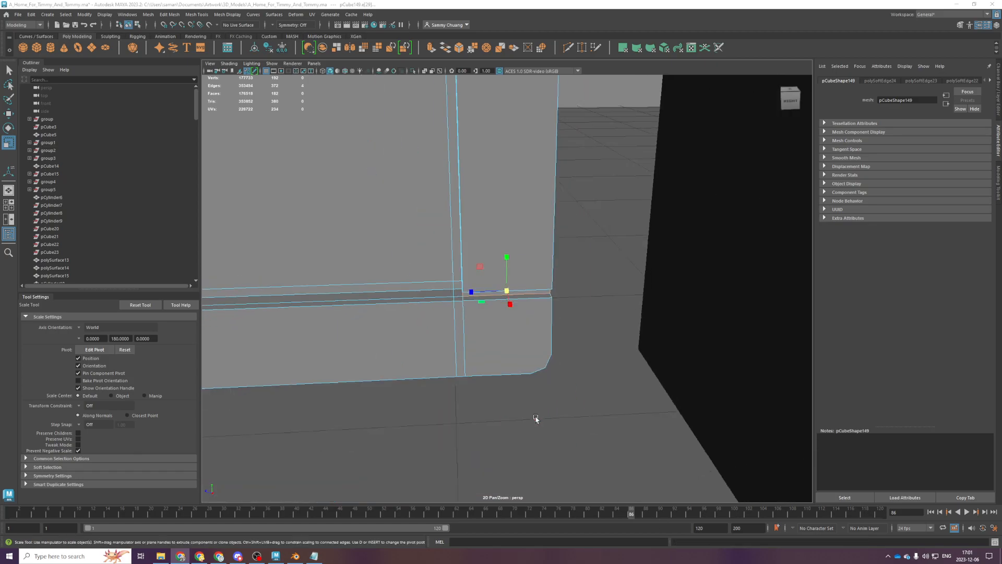
{"action": "left_click_drag", "start_coordinate": [509, 261], "coordinate": [537, 360], "text": "alt"}
{"action": "right_click_drag", "start_coordinate": [516, 313], "coordinate": [631, 243]}
{"action": "left_click", "coordinate": [659, 255]}
{"action": "left_click_drag", "start_coordinate": [635, 339], "coordinate": [647, 286], "text": "alt"}
{"action": "left_click", "coordinate": [998, 91]}
{"action": "left_click_drag", "start_coordinate": [612, 386], "coordinate": [692, 396], "text": "alt"}
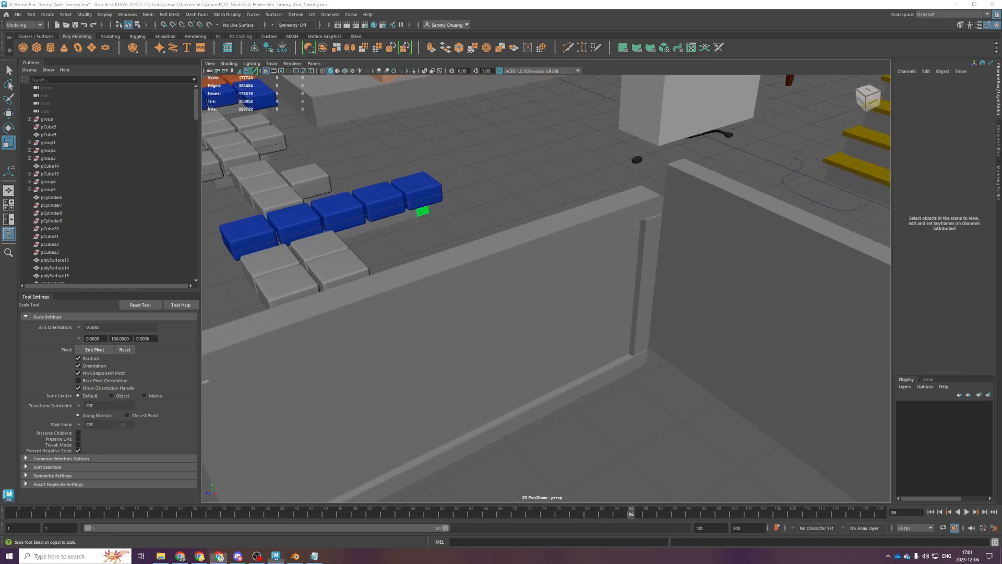
{"action": "left_click_drag", "start_coordinate": [537, 342], "coordinate": [600, 342], "text": "alt"}
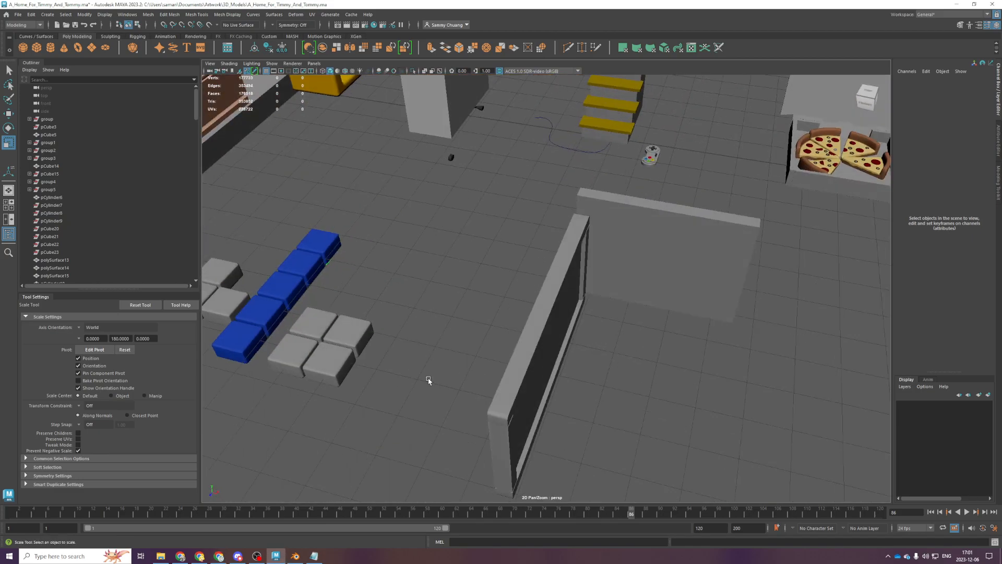
{"action": "left_click_drag", "start_coordinate": [432, 378], "coordinate": [628, 302], "text": "alt"}
{"action": "key", "text": "q"}
{"action": "key", "text": "ctrl+s"}
Duplicate the framed side panel in top view and set the copy's Rotate Y to 90
{"action": "left_click", "coordinate": [703, 339]}
{"action": "key", "text": "r"}
{"action": "left_click_drag", "start_coordinate": [703, 339], "coordinate": [674, 340], "text": "alt"}
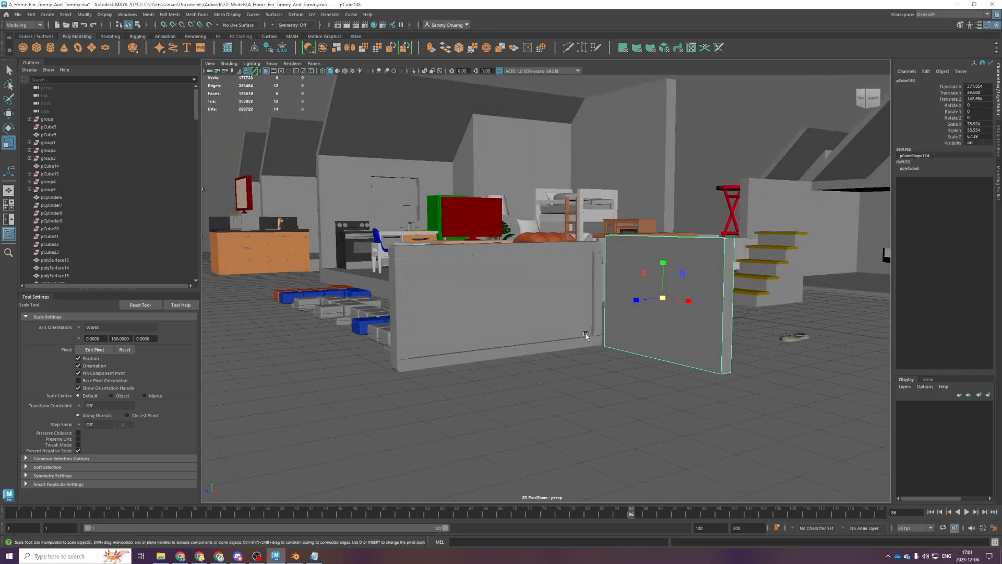
{"action": "key", "text": "space"}
{"action": "key", "text": "space"}
{"action": "scroll", "coordinate": [548, 297], "scroll_direction": "down", "scroll_amount": 5}
{"action": "middle_click_drag", "start_coordinate": [581, 332], "coordinate": [562, 191], "text": "alt"}
{"action": "left_click", "coordinate": [527, 276]}
{"action": "scroll", "coordinate": [538, 287], "scroll_direction": "down", "scroll_amount": 2}
{"action": "key", "text": "ctrl+d"}
{"action": "key", "text": "e"}
{"action": "left_click_drag", "start_coordinate": [565, 397], "coordinate": [503, 433]}
{"action": "double_click", "coordinate": [974, 111]}
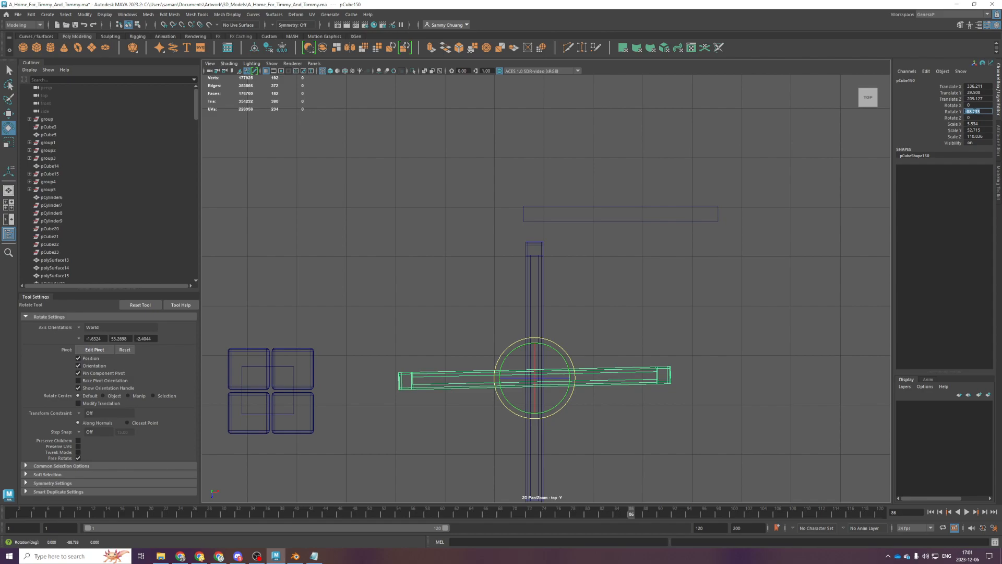
{"action": "key", "text": "Return"}
Shorten the rotated copy by moving the vertices of one end inward along X
{"action": "key", "text": "w"}
{"action": "key", "text": "F9"}
{"action": "left_click_drag", "start_coordinate": [394, 248], "coordinate": [455, 427]}
{"action": "left_click_drag", "start_coordinate": [445, 378], "coordinate": [538, 403]}
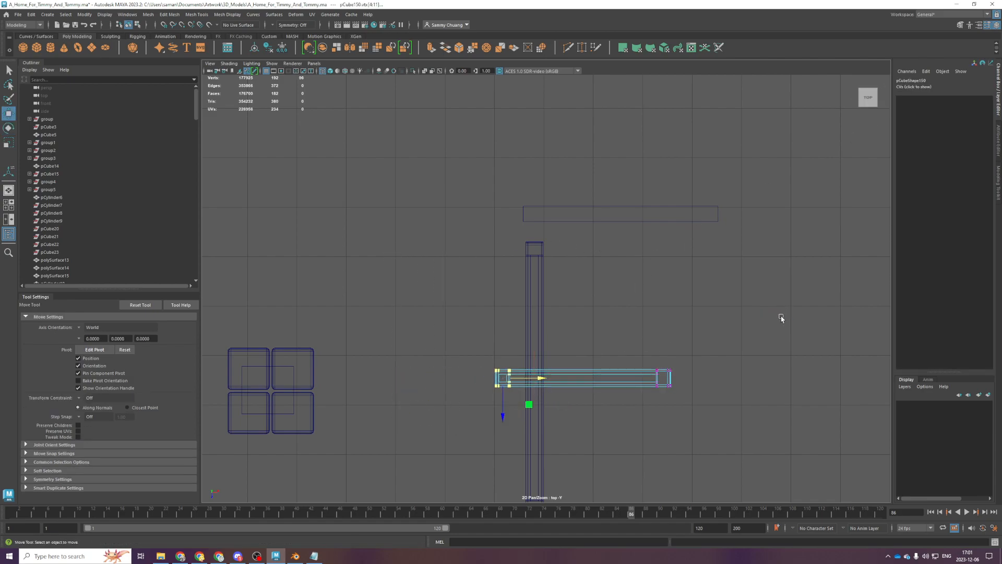
In object mode, center the copy's pivot and move it beside the plain panel, to about X 347 and Z 190
{"action": "left_click", "coordinate": [784, 313]}
{"action": "key", "text": "F8"}
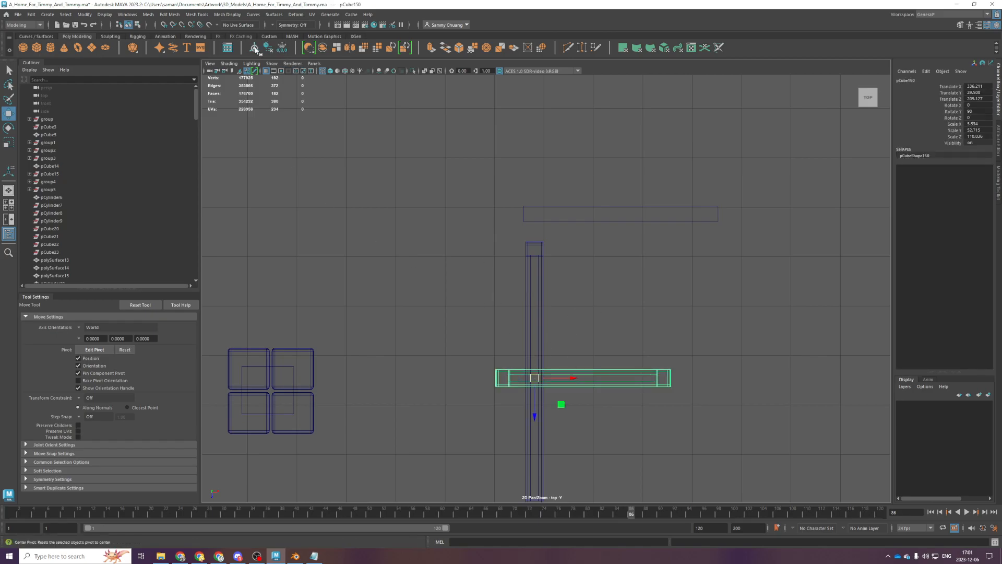
{"action": "left_click_drag", "start_coordinate": [609, 404], "coordinate": [657, 259]}
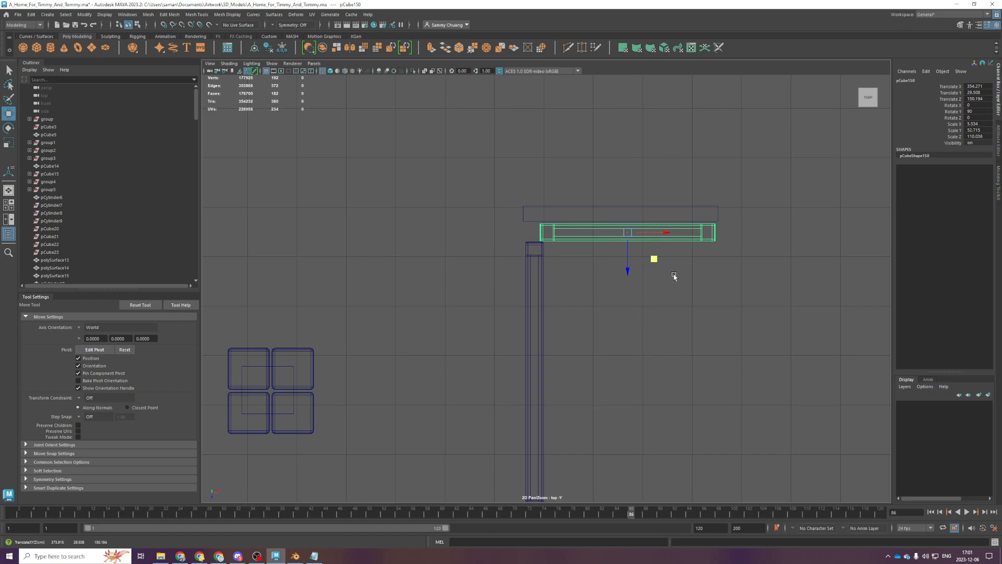
{"action": "left_click_drag", "start_coordinate": [660, 233], "coordinate": [642, 233]}
Make the copied panel taller by moving its top frame vertices upward in front view
{"action": "key", "text": "space"}
{"action": "key", "text": "space"}
{"action": "key", "text": "f"}
{"action": "scroll", "coordinate": [490, 219], "scroll_direction": "down", "scroll_amount": 5}
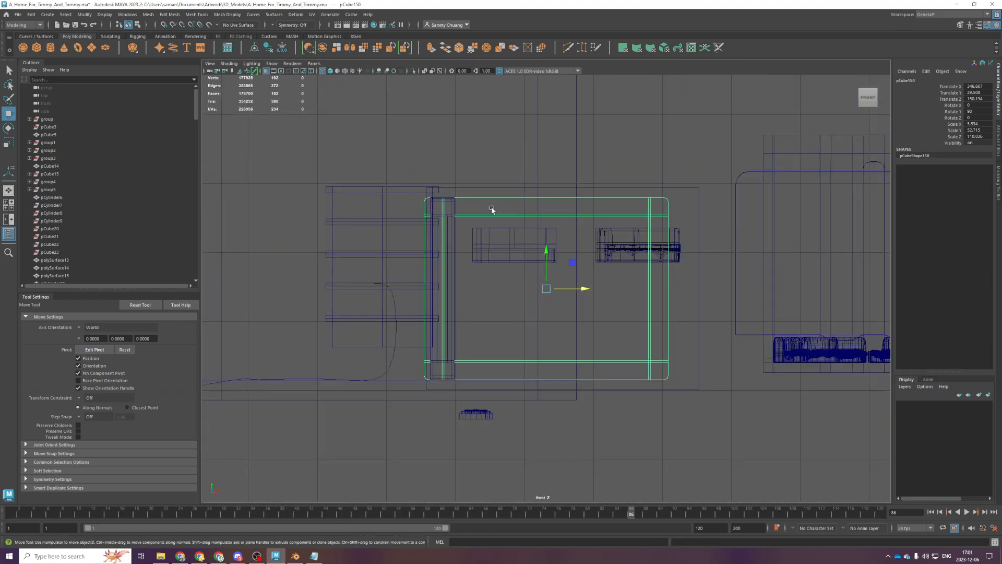
{"action": "right_click_drag", "start_coordinate": [469, 167], "coordinate": [417, 171]}
{"action": "left_click_drag", "start_coordinate": [388, 174], "coordinate": [828, 285]}
{"action": "left_click_drag", "start_coordinate": [545, 171], "coordinate": [550, 140]}
Select the copied panel's bottom frame vertices in front view and save the scene
{"action": "left_click_drag", "start_coordinate": [402, 340], "coordinate": [786, 418]}
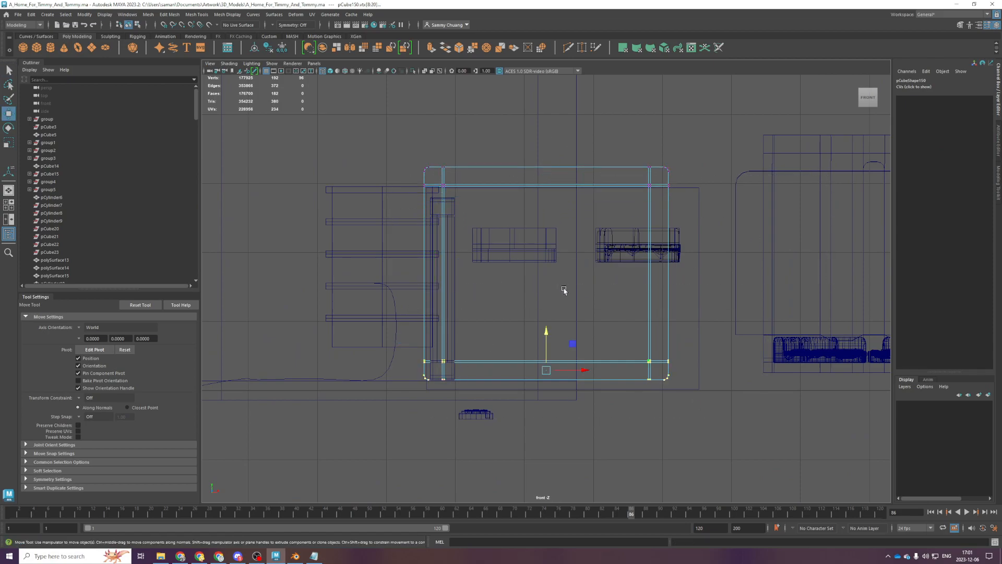
{"action": "key", "text": "space"}
{"action": "key", "text": "space"}
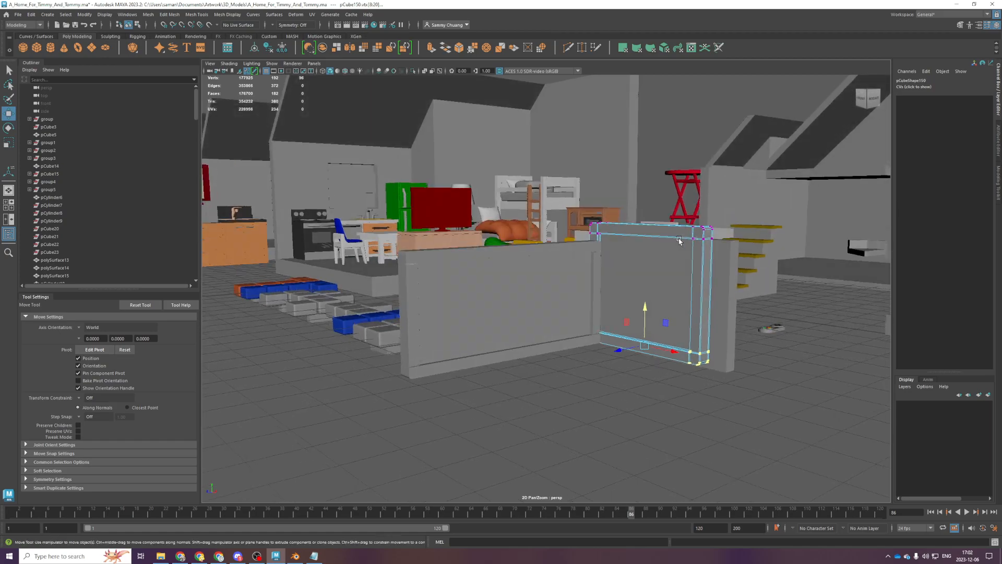
{"action": "left_click_drag", "start_coordinate": [645, 309], "coordinate": [650, 281]}
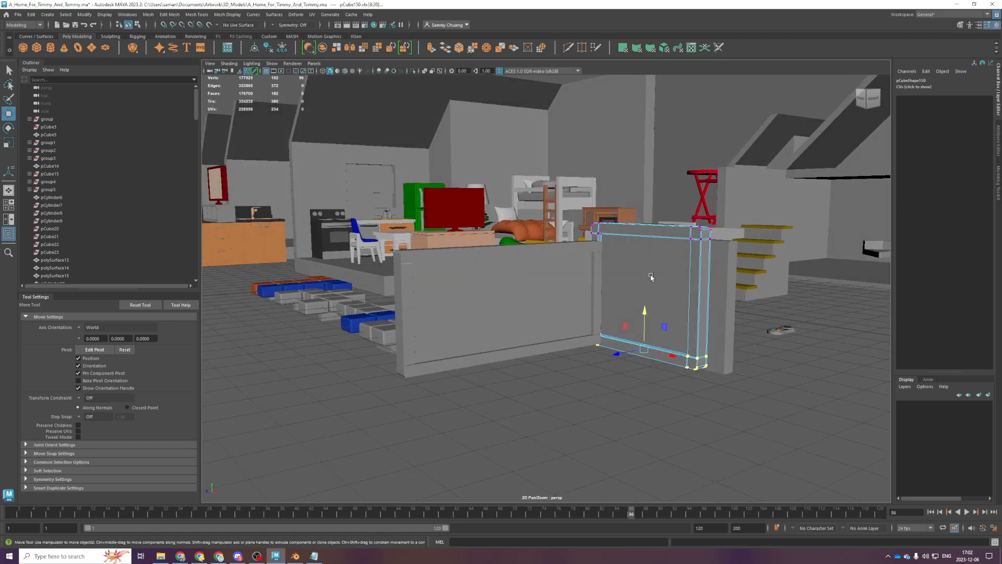
{"action": "key", "text": "ctrl+s"}
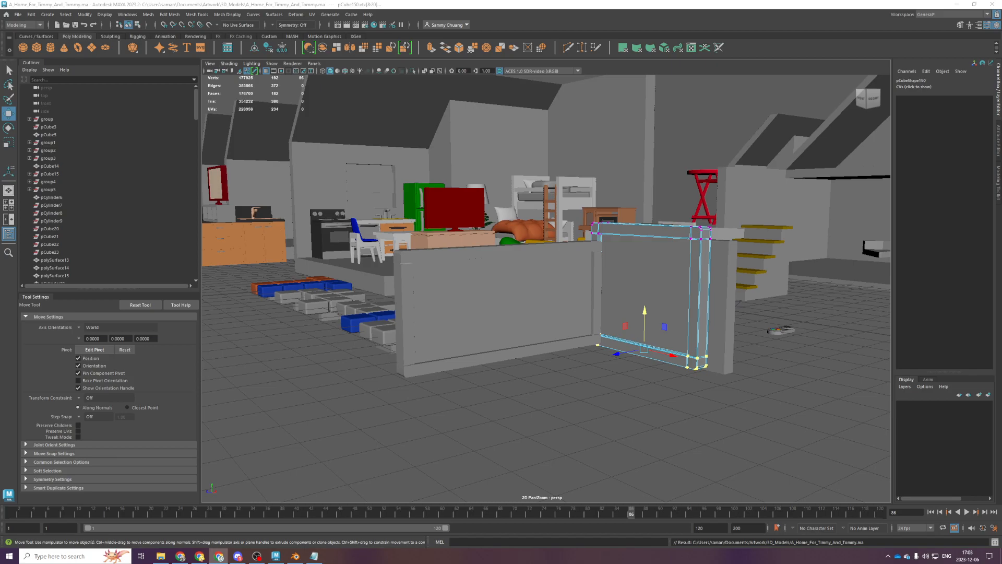
Return the copied panel to object mode and save the scene again
{"action": "key", "text": "XF86AudioRaiseVolume"}
{"action": "left_click_drag", "start_coordinate": [512, 345], "coordinate": [432, 252], "text": "alt"}
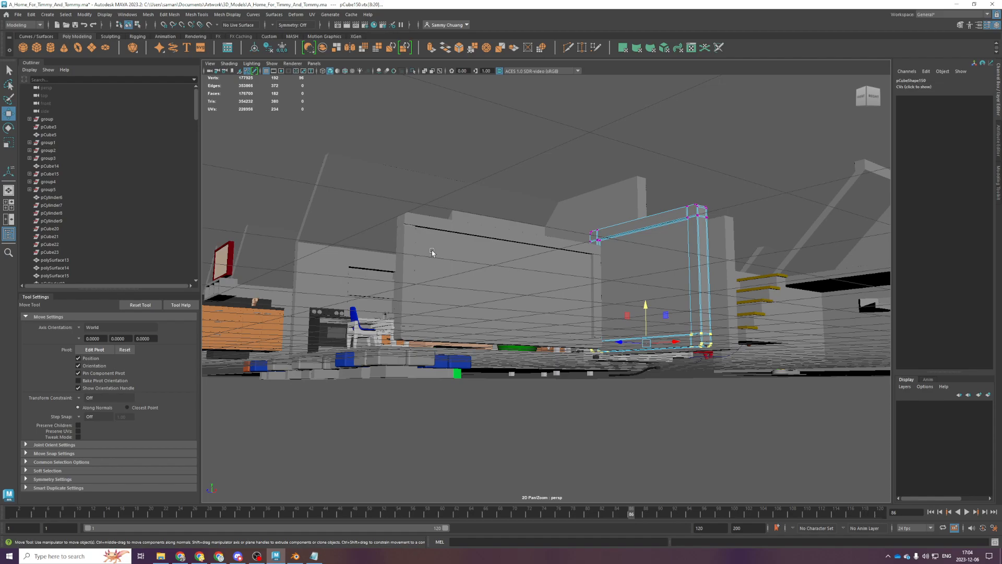
{"action": "left_click_drag", "start_coordinate": [432, 252], "coordinate": [381, 205], "text": "alt"}
{"action": "left_click_drag", "start_coordinate": [552, 230], "coordinate": [587, 258], "text": "alt"}
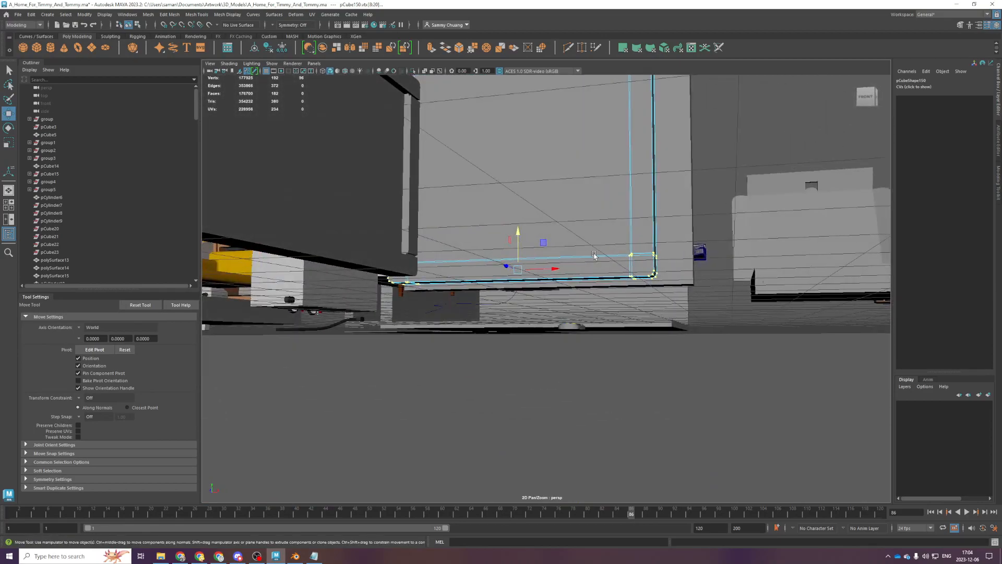
{"action": "left_click_drag", "start_coordinate": [603, 340], "coordinate": [676, 234], "text": "alt"}
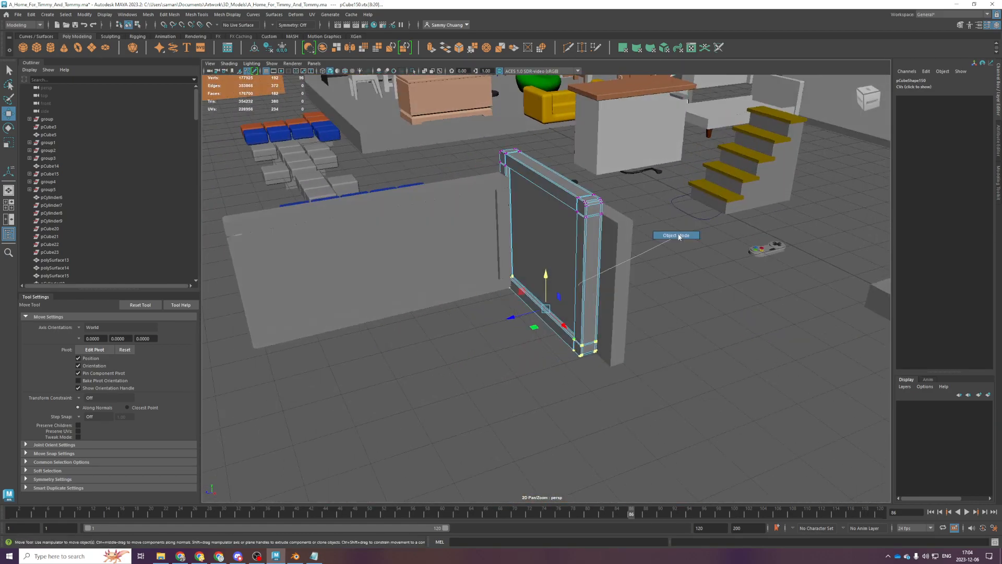
{"action": "key", "text": "F8"}
{"action": "key", "text": "ctrl+s"}
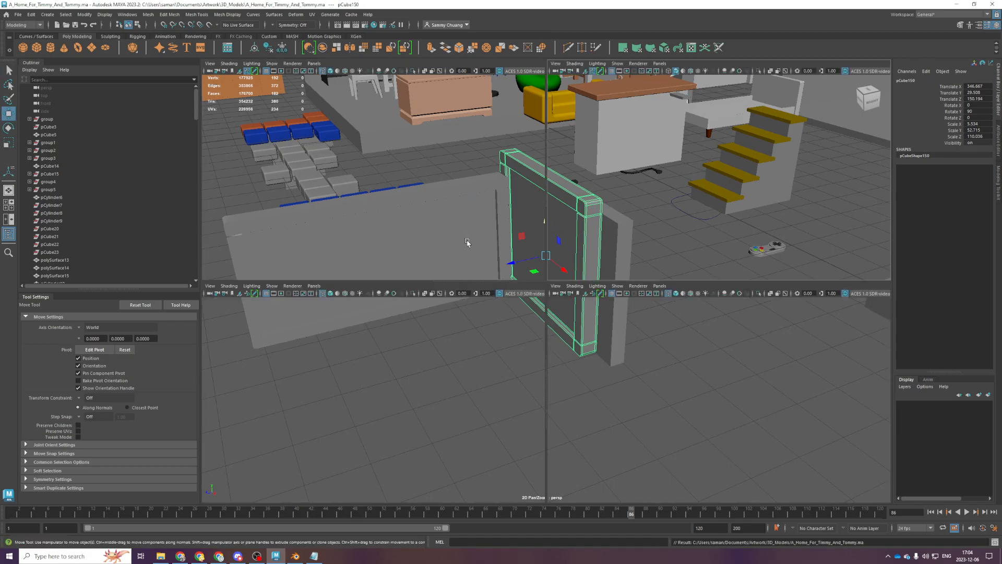
Duplicate the short framed panel in top view and move the copy along Z to the opposite end of the long panel
{"action": "key", "text": "space"}
{"action": "key", "text": "space"}
{"action": "key", "text": "ctrl+d"}
{"action": "scroll", "coordinate": [555, 261], "scroll_direction": "up", "scroll_amount": 2}
{"action": "middle_click_drag", "start_coordinate": [608, 315], "coordinate": [597, 239], "text": "alt"}
{"action": "left_click_drag", "start_coordinate": [599, 194], "coordinate": [639, 453]}
{"action": "scroll", "coordinate": [618, 405], "scroll_direction": "up", "scroll_amount": 2}
{"action": "middle_click_drag", "start_coordinate": [602, 315], "coordinate": [590, 290], "text": "alt"}
{"action": "left_click", "coordinate": [590, 290]}
{"action": "scroll", "coordinate": [595, 277], "scroll_direction": "down", "scroll_amount": 2}
Insert a centered vertical edge loop in each of the two short framed panels with Multi-Cut
{"action": "left_click", "coordinate": [649, 130]}
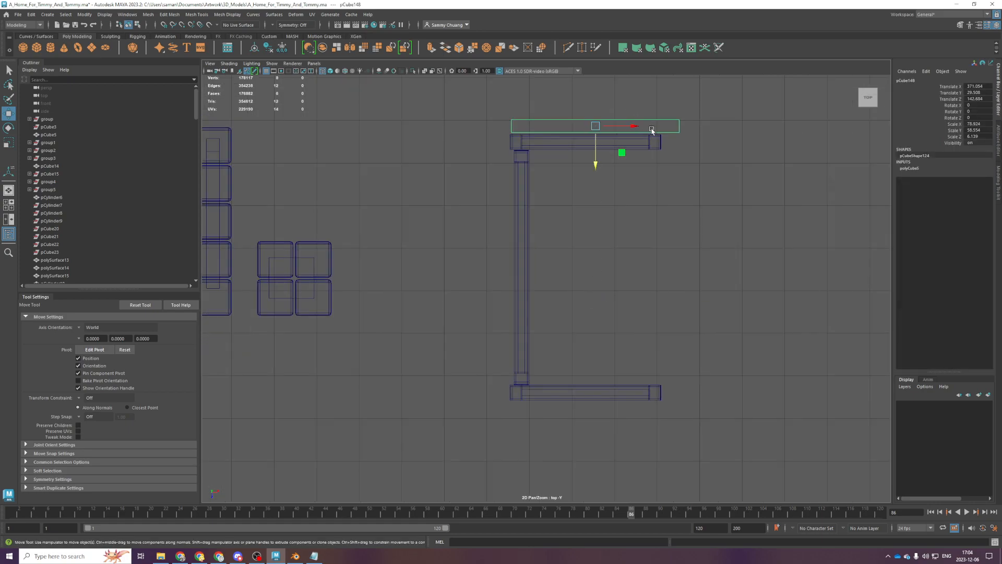
{"action": "key", "text": "r"}
{"action": "key", "text": "space"}
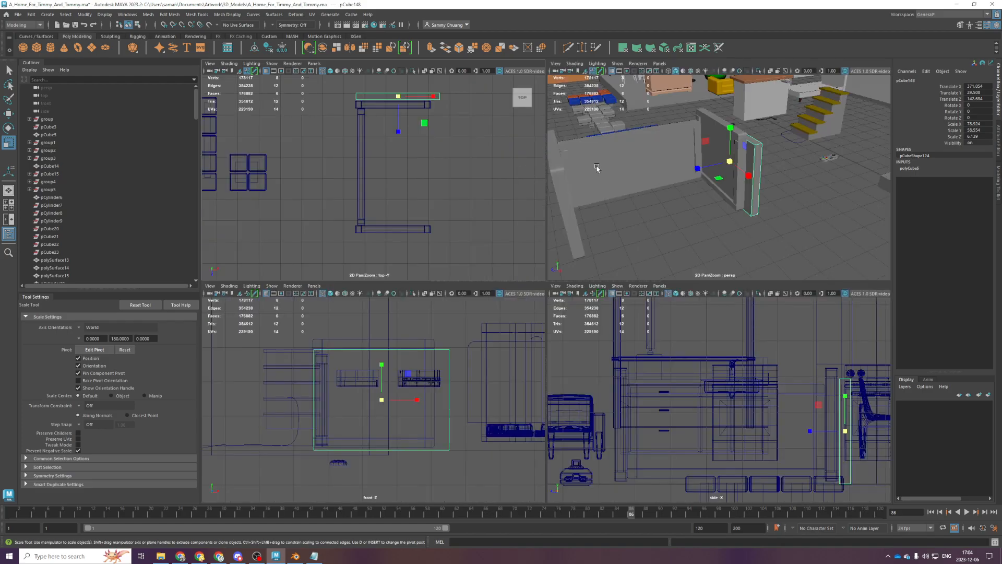
{"action": "key", "text": "space"}
{"action": "left_click", "coordinate": [582, 195]}
{"action": "right_click_drag", "start_coordinate": [582, 194], "coordinate": [534, 196], "text": "shift"}
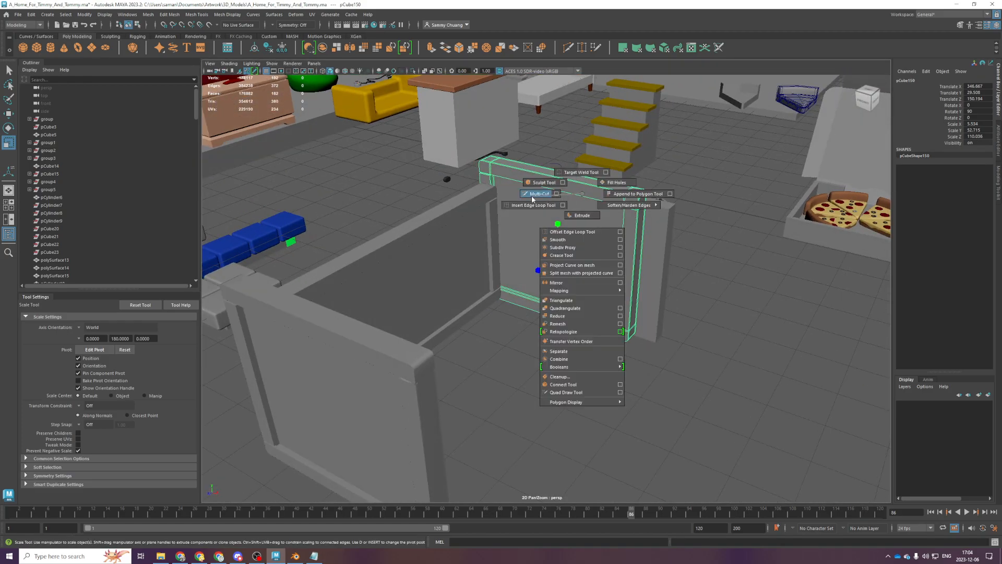
{"action": "middle_click", "coordinate": [551, 302], "text": "ctrl"}
{"action": "scroll", "coordinate": [410, 325], "scroll_direction": "down", "scroll_amount": 3}
{"action": "key", "text": "q"}
{"action": "left_click", "coordinate": [432, 317]}
{"action": "right_click_drag", "start_coordinate": [435, 317], "coordinate": [380, 315], "text": "shift"}
{"action": "middle_click", "coordinate": [412, 306], "text": "ctrl"}
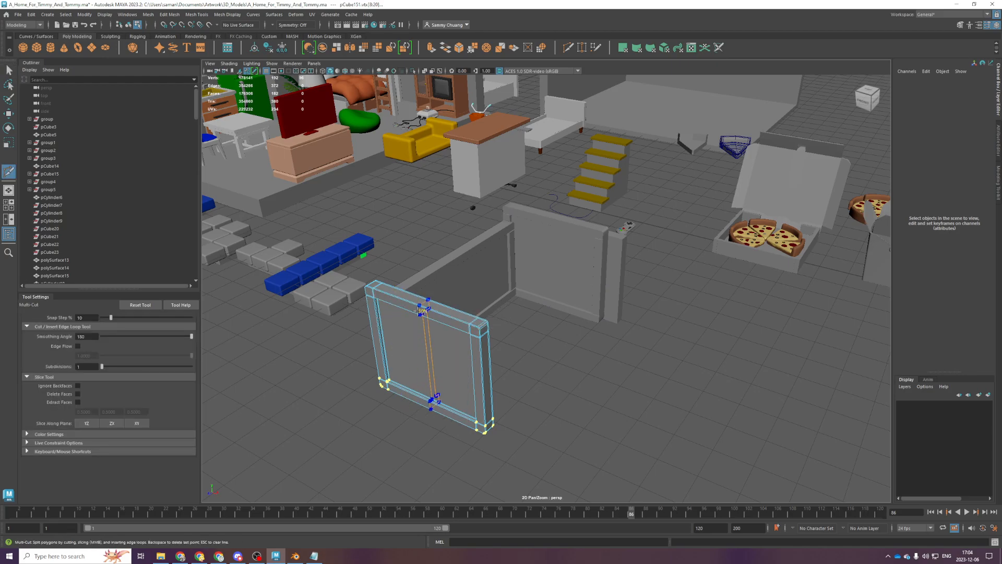
{"action": "key", "text": "q"}
Select the plain block in object mode and raise it in front view to about Y 60
{"action": "left_click_drag", "start_coordinate": [602, 241], "coordinate": [595, 266], "text": "alt"}
{"action": "left_click", "coordinate": [598, 274]}
{"action": "key", "text": "F8"}
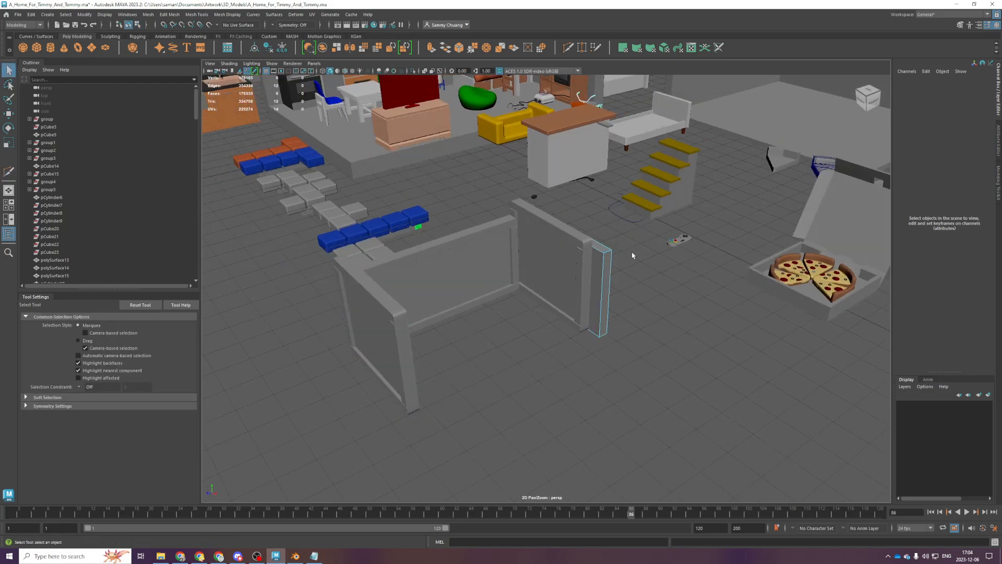
{"action": "key", "text": "space"}
{"action": "key", "text": "space"}
{"action": "key", "text": "w"}
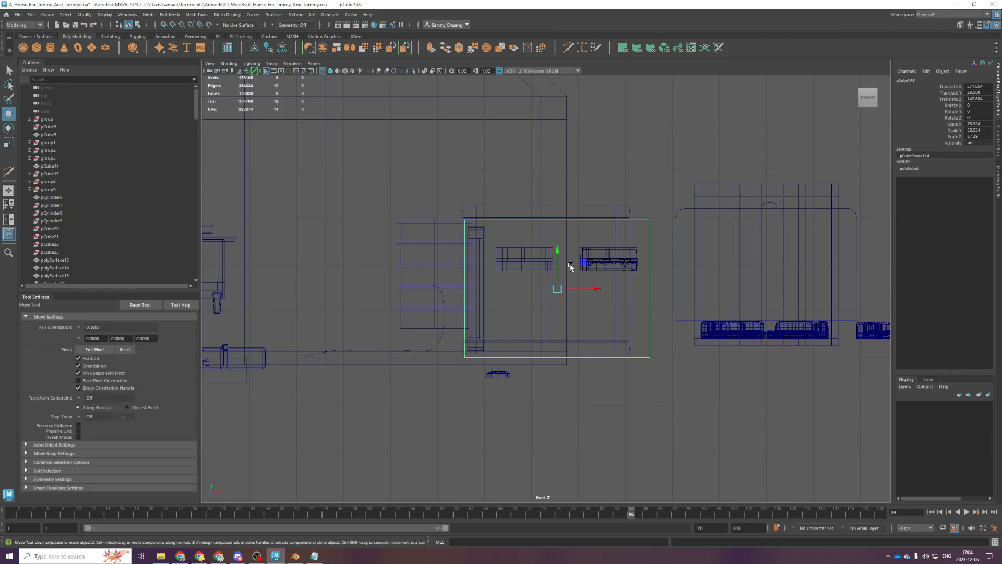
{"action": "left_click_drag", "start_coordinate": [574, 266], "coordinate": [562, 225]}
{"action": "key", "text": "ctrl+z"}
{"action": "middle_click_drag", "start_coordinate": [586, 265], "coordinate": [578, 193]}
{"action": "scroll", "coordinate": [577, 159], "scroll_direction": "up", "scroll_amount": 2}
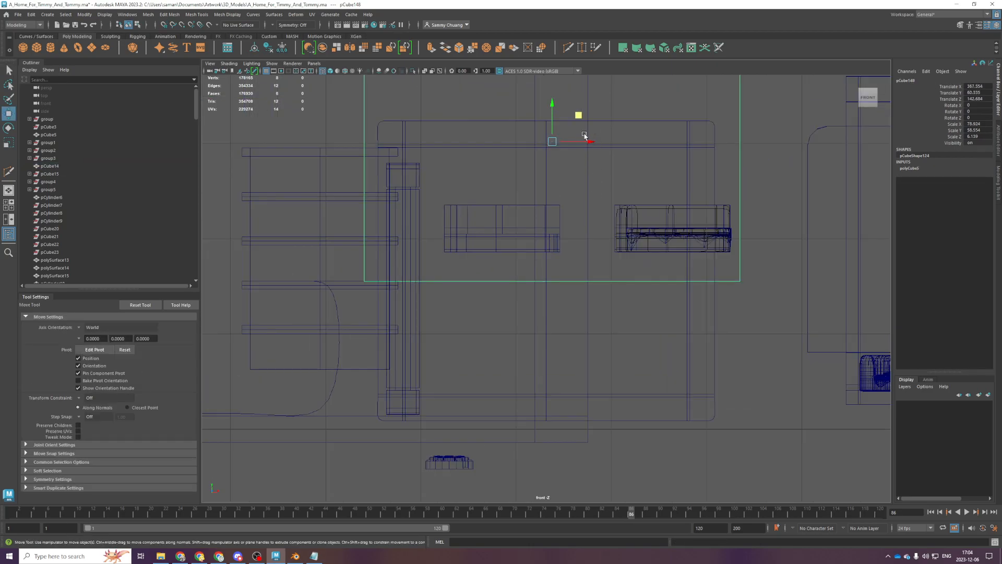
Align the plain block with the side panel's center edge loop and top rail, at about X 366.3 and Y 62
{"action": "left_click", "coordinate": [551, 102]}
{"action": "key", "text": "ctrl+z"}
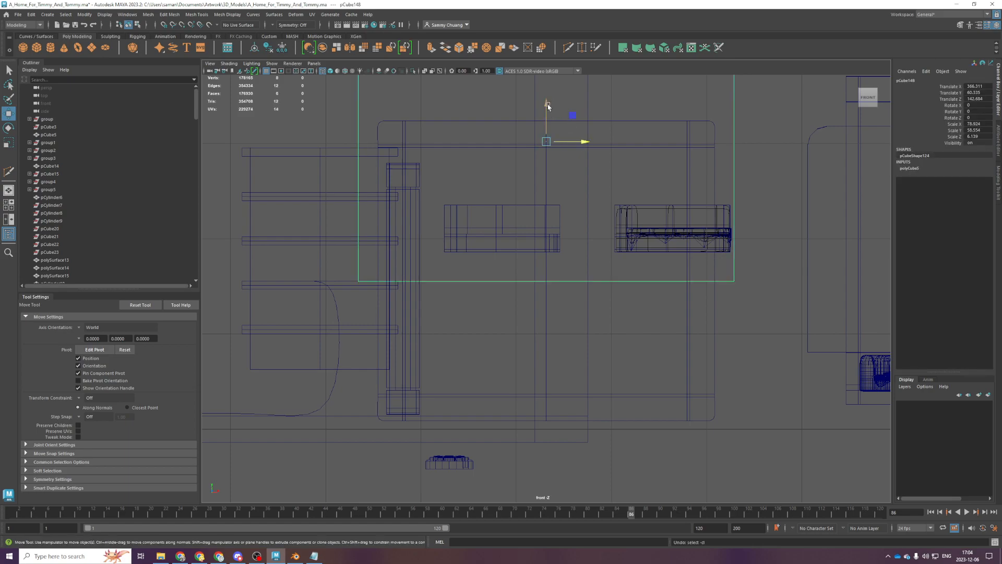
{"action": "middle_click_drag", "start_coordinate": [543, 100], "coordinate": [530, 250], "text": "alt"}
{"action": "key", "text": "ctrl+s"}
{"action": "left_click_drag", "start_coordinate": [533, 250], "coordinate": [533, 242]}
{"action": "scroll", "coordinate": [547, 286], "scroll_direction": "up", "scroll_amount": 2}
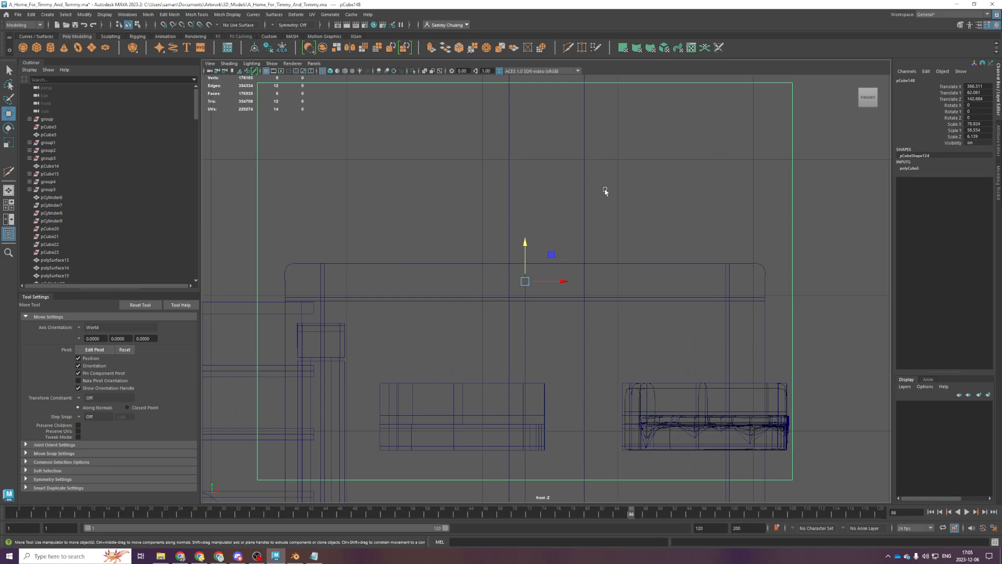
Scale the plain block down in front view to a small handle-slot shape within the top rail and save the scene
{"action": "scroll", "coordinate": [546, 201], "scroll_direction": "down", "scroll_amount": 2}
{"action": "key", "text": "space"}
{"action": "key", "text": "r"}
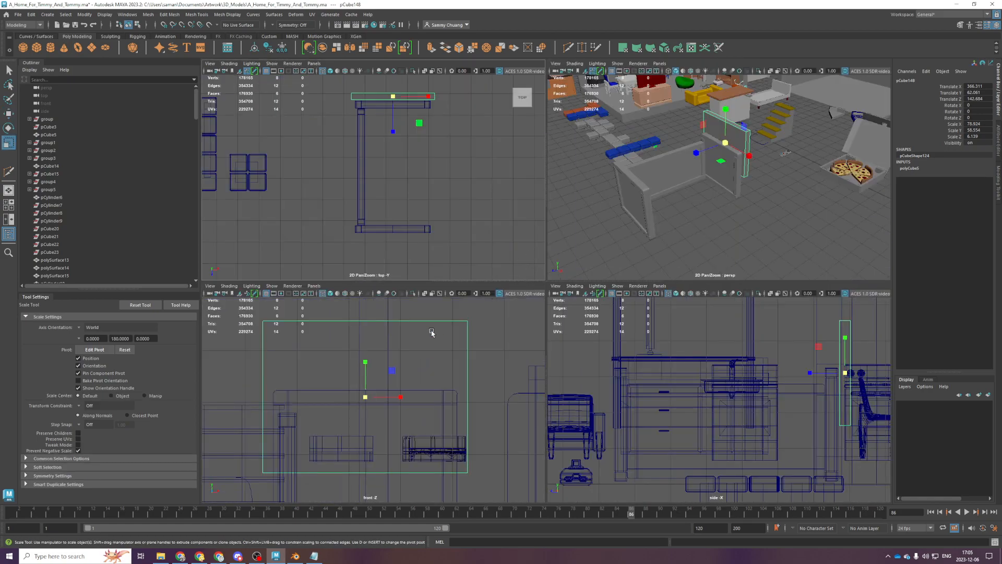
{"action": "key", "text": "space"}
{"action": "left_click_drag", "start_coordinate": [529, 245], "coordinate": [528, 293]}
{"action": "key", "text": "ctrl+s"}
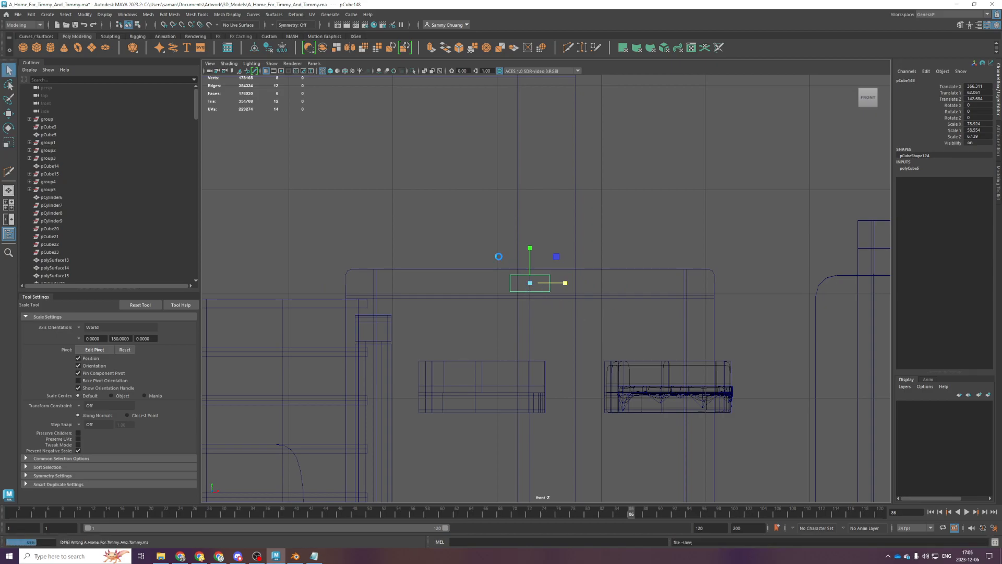
In top view, center the small block between the two side panels at about Z 209 and stretch it along Z through both
{"action": "key", "text": "f"}
{"action": "scroll", "coordinate": [438, 287], "scroll_direction": "down", "scroll_amount": 12}
{"action": "scroll", "coordinate": [591, 315], "scroll_direction": "down", "scroll_amount": 10}
{"action": "key", "text": "w"}
{"action": "scroll", "coordinate": [565, 323], "scroll_direction": "up", "scroll_amount": 5}
{"action": "scroll", "coordinate": [563, 320], "scroll_direction": "down", "scroll_amount": 2}
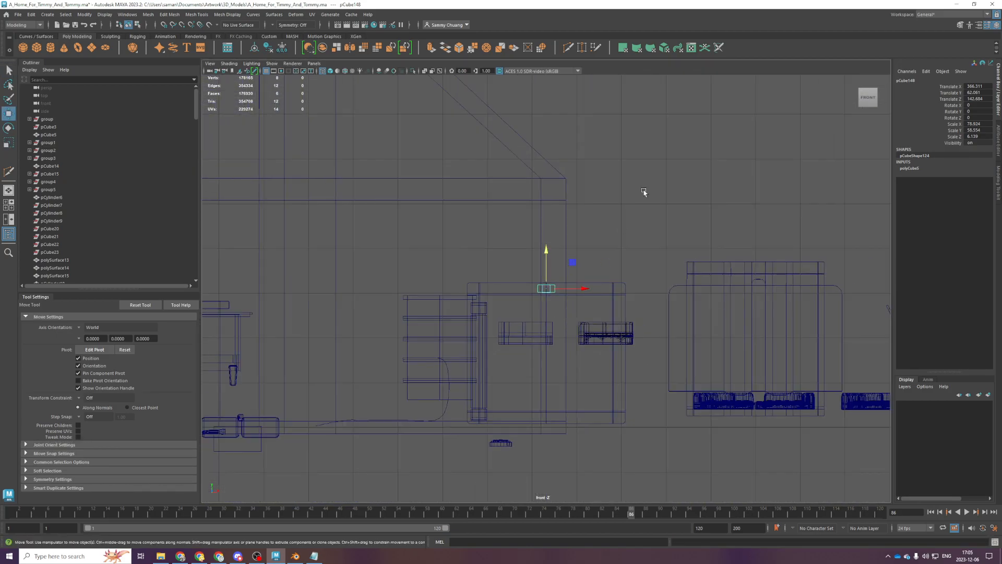
{"action": "key", "text": "space"}
{"action": "scroll", "coordinate": [491, 199], "scroll_direction": "down", "scroll_amount": 2}
{"action": "key", "text": "f"}
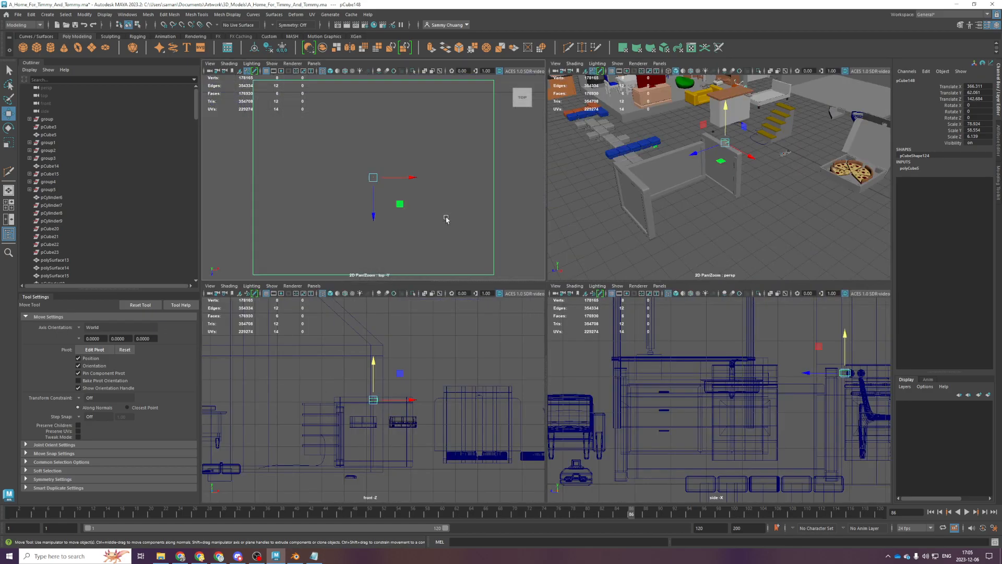
{"action": "scroll", "coordinate": [446, 230], "scroll_direction": "down", "scroll_amount": 3}
{"action": "key", "text": "space"}
{"action": "scroll", "coordinate": [575, 366], "scroll_direction": "down", "scroll_amount": 6}
{"action": "scroll", "coordinate": [571, 331], "scroll_direction": "up", "scroll_amount": 1}
{"action": "key", "text": "r"}
{"action": "left_click_drag", "start_coordinate": [536, 290], "coordinate": [533, 384]}
{"action": "key", "text": "w"}
{"action": "key", "text": "r"}
{"action": "key", "text": "space"}
{"action": "key", "text": "space"}
Fine-tune the long bar's width along X in perspective and front views
{"action": "left_click_drag", "start_coordinate": [621, 236], "coordinate": [615, 280], "text": "alt"}
{"action": "left_click_drag", "start_coordinate": [596, 221], "coordinate": [597, 221]}
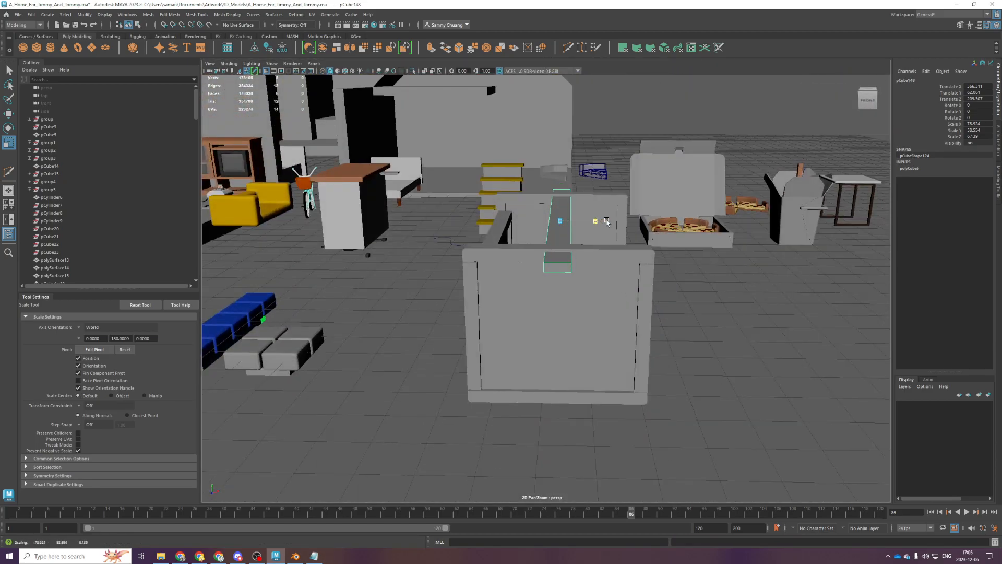
{"action": "key", "text": "space"}
{"action": "key", "text": "space"}
{"action": "left_click_drag", "start_coordinate": [570, 337], "coordinate": [572, 336]}
Select the long bar's lengthwise edges and bevel them to round its cross-section
{"action": "right_click_drag", "start_coordinate": [577, 333], "coordinate": [579, 304]}
{"action": "left_click_drag", "start_coordinate": [517, 334], "coordinate": [554, 343]}
{"action": "key", "text": "space"}
{"action": "key", "text": "space"}
{"action": "key", "text": "space"}
{"action": "key", "text": "space"}
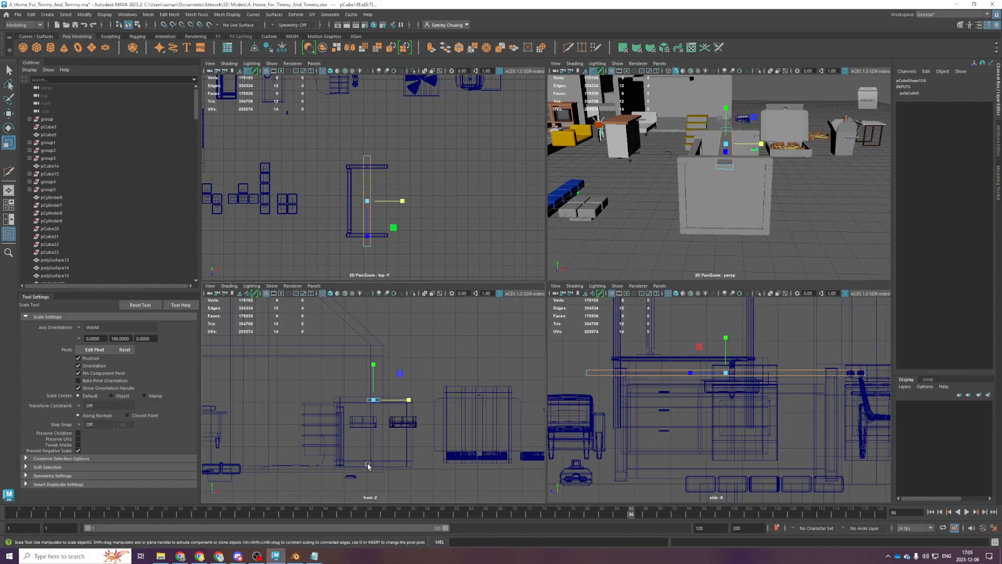
{"action": "scroll", "coordinate": [532, 372], "scroll_direction": "up", "scroll_amount": 3}
{"action": "key", "text": "ctrl+b"}
{"action": "left_click_drag", "start_coordinate": [734, 306], "coordinate": [747, 300]}
{"action": "left_click", "coordinate": [741, 299]}
{"action": "key", "text": "space"}
{"action": "key", "text": "space"}
In object mode, use a Boolean to cut the rounded bar's handle slot out of the near side panel
{"action": "right_click_drag", "start_coordinate": [589, 225], "coordinate": [637, 193]}
{"action": "left_click", "coordinate": [638, 194]}
{"action": "left_click_drag", "start_coordinate": [638, 204], "coordinate": [579, 279], "text": "alt"}
{"action": "scroll", "coordinate": [579, 279], "scroll_direction": "down", "scroll_amount": 2}
{"action": "left_click", "coordinate": [522, 331]}
{"action": "left_click", "coordinate": [535, 252], "text": "shift"}
{"action": "left_click", "coordinate": [528, 246]}
{"action": "left_click", "coordinate": [472, 316], "text": "shift"}
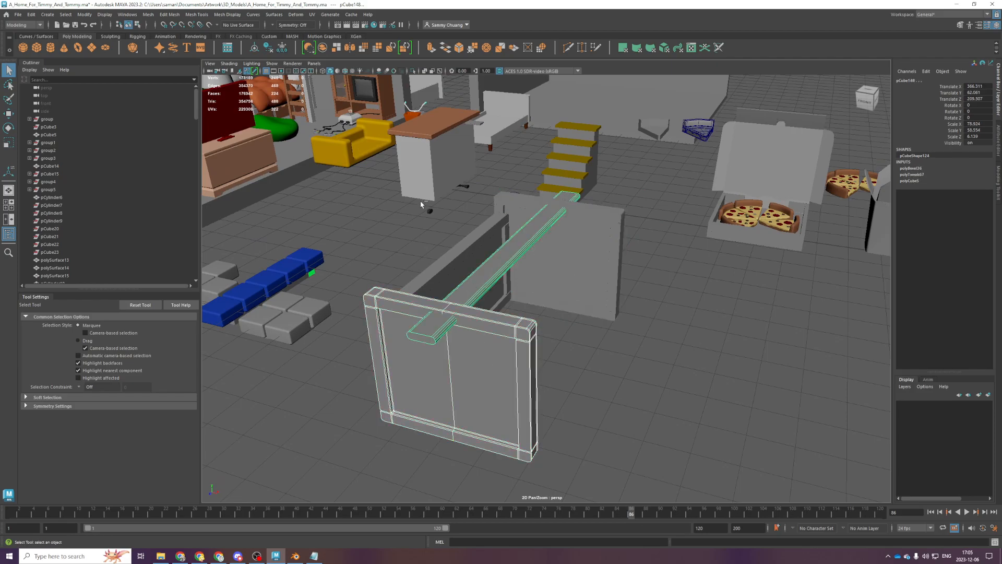
{"action": "left_click", "coordinate": [309, 51]}
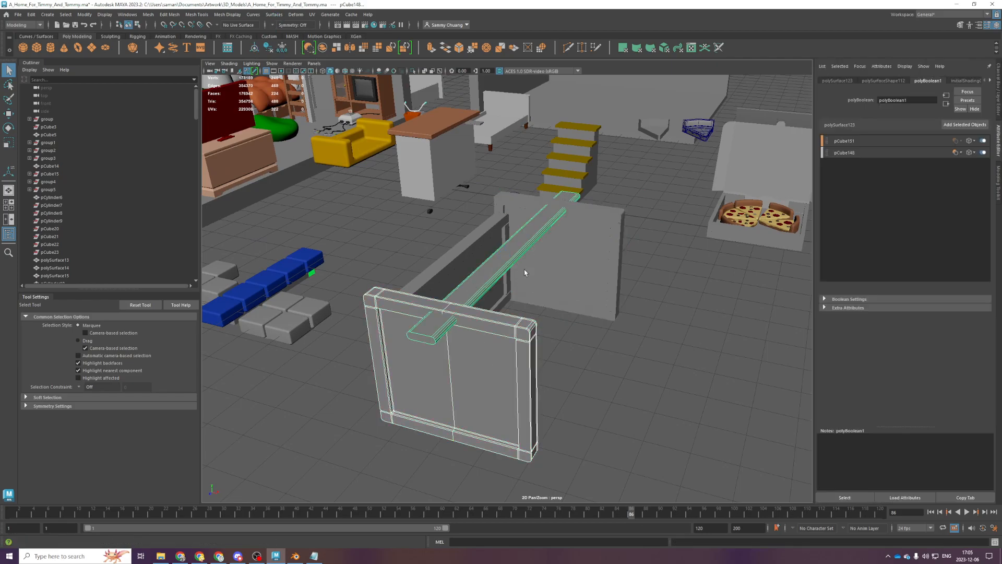
Use the same rounded bar in a Boolean to cut a matching handle slot in the far side panel
{"action": "left_click", "coordinate": [555, 257]}
{"action": "left_click", "coordinate": [502, 230]}
{"action": "left_click", "coordinate": [501, 232]}
{"action": "left_click", "coordinate": [515, 232]}
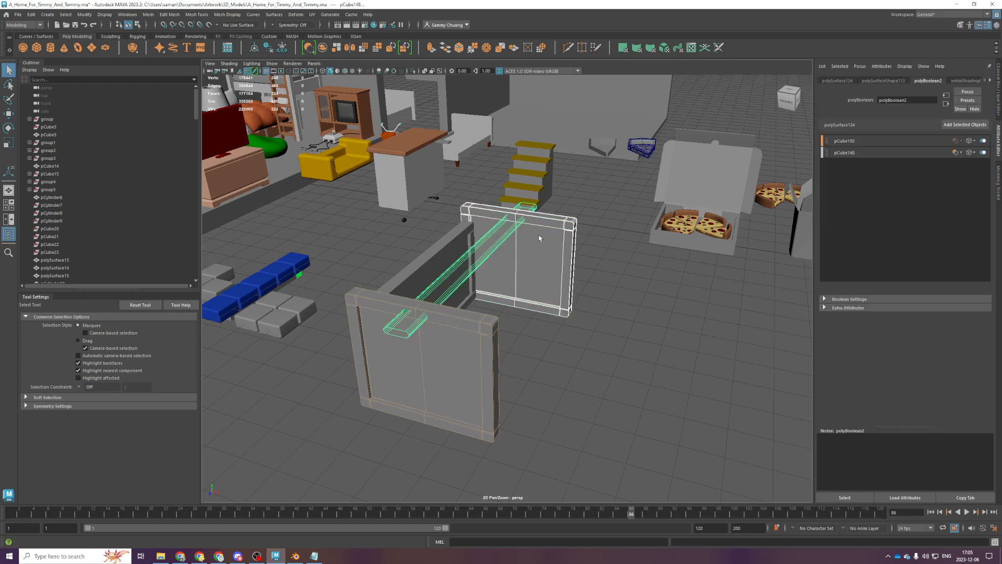
{"action": "left_click", "coordinate": [570, 273]}
Delete the construction history of both slotted side panels to bake the cuts and remove the cutter bar
{"action": "scroll", "coordinate": [570, 273], "scroll_direction": "up", "scroll_amount": 3}
{"action": "left_click", "coordinate": [651, 418]}
{"action": "scroll", "coordinate": [563, 371], "scroll_direction": "up", "scroll_amount": 2}
{"action": "left_click", "coordinate": [562, 371]}
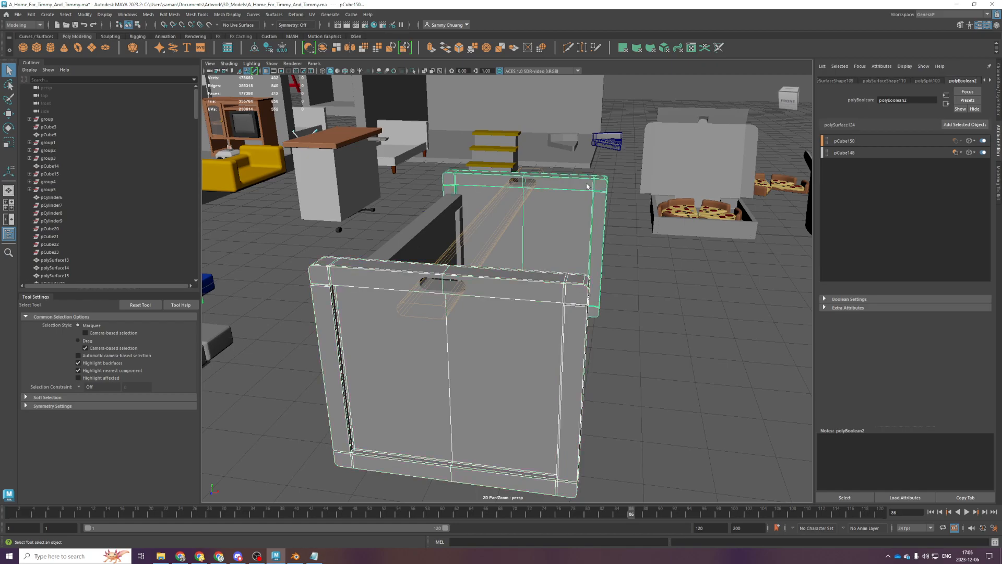
{"action": "left_click", "coordinate": [270, 52]}
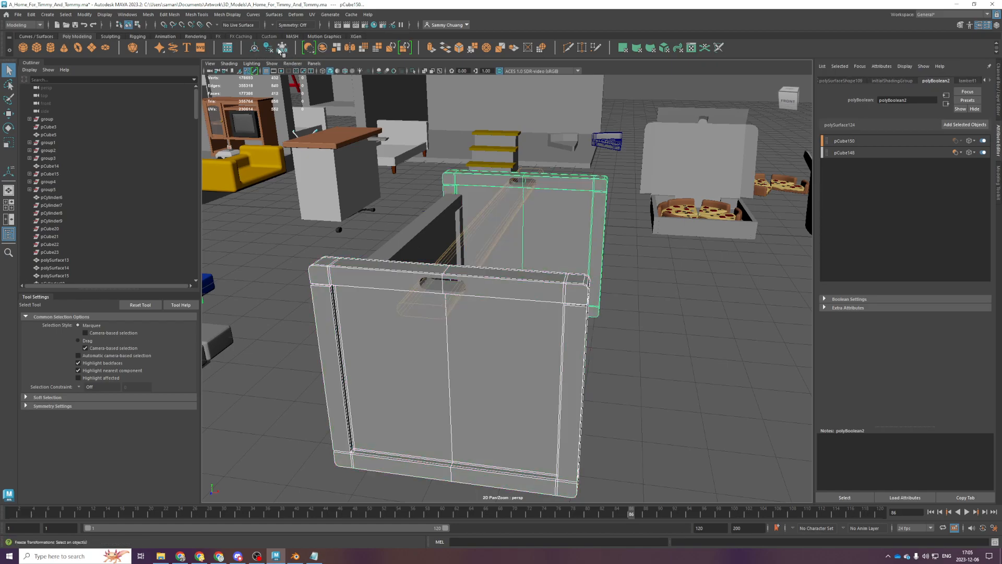
{"action": "left_click", "coordinate": [507, 342]}
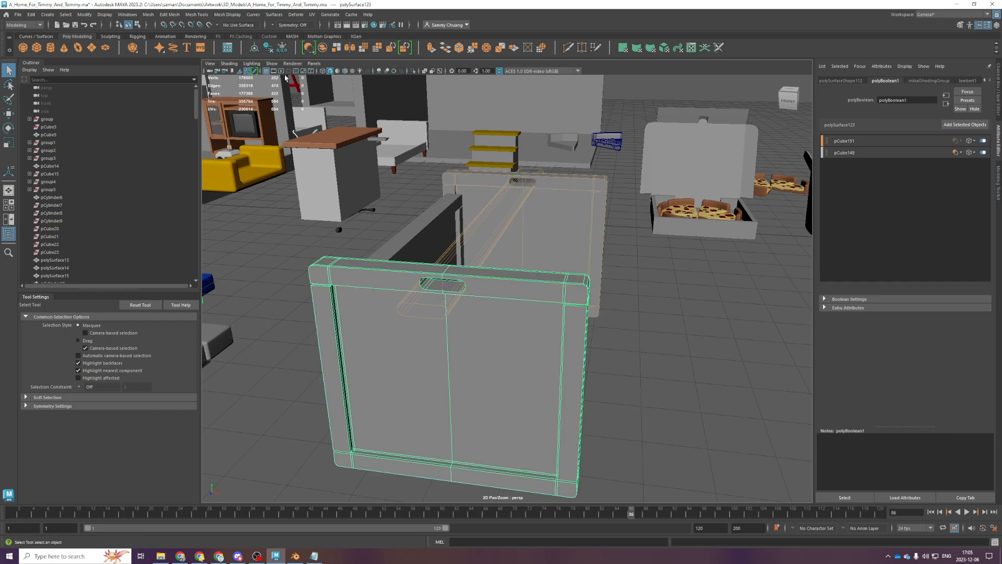
{"action": "left_click", "coordinate": [269, 51]}
{"action": "left_click", "coordinate": [468, 197]}
{"action": "left_click", "coordinate": [270, 51]}
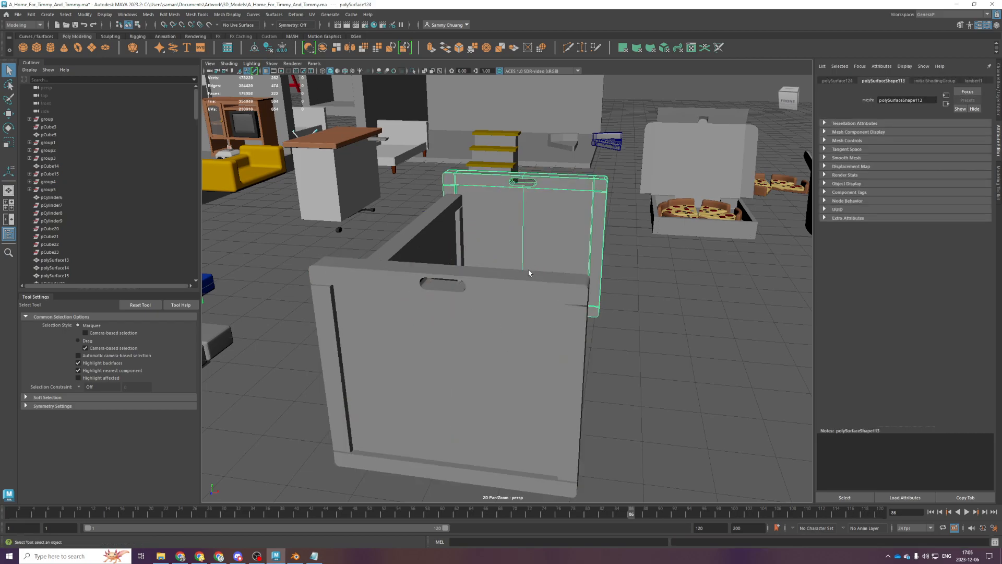
Select both slotted side panels together and save the scene
{"action": "left_click", "coordinate": [532, 295]}
{"action": "left_click", "coordinate": [577, 230], "text": "shift"}
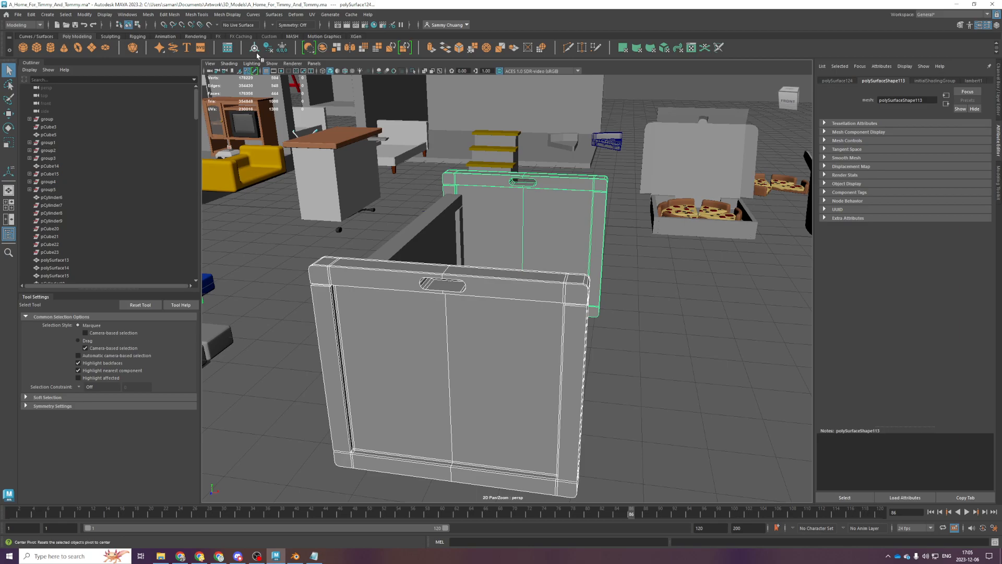
{"action": "key", "text": "ctrl+s"}
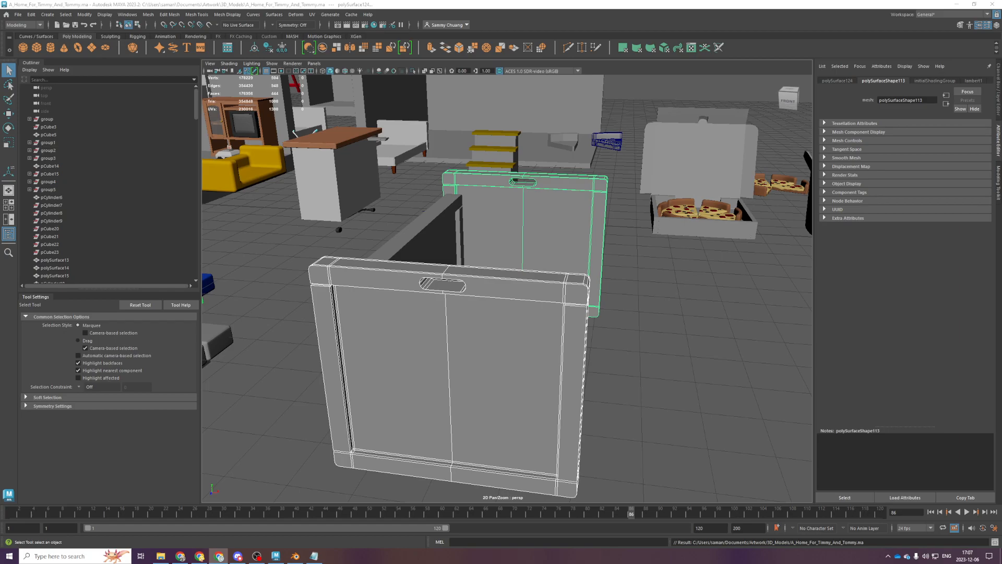
Duplicate the long framed panel in top view and move the copy along X to the open side between the slotted panels
{"action": "scroll", "coordinate": [519, 344], "scroll_direction": "down", "scroll_amount": 3}
{"action": "scroll", "coordinate": [558, 368], "scroll_direction": "up", "scroll_amount": 2}
{"action": "scroll", "coordinate": [559, 366], "scroll_direction": "down", "scroll_amount": 2}
{"action": "left_click_drag", "start_coordinate": [595, 342], "coordinate": [580, 354], "text": "alt"}
{"action": "left_click", "coordinate": [580, 353]}
{"action": "left_click_drag", "start_coordinate": [501, 299], "coordinate": [439, 296], "text": "alt"}
{"action": "left_click", "coordinate": [439, 296]}
{"action": "left_click_drag", "start_coordinate": [476, 331], "coordinate": [428, 335], "text": "alt"}
{"action": "key", "text": "space"}
{"action": "key", "text": "space"}
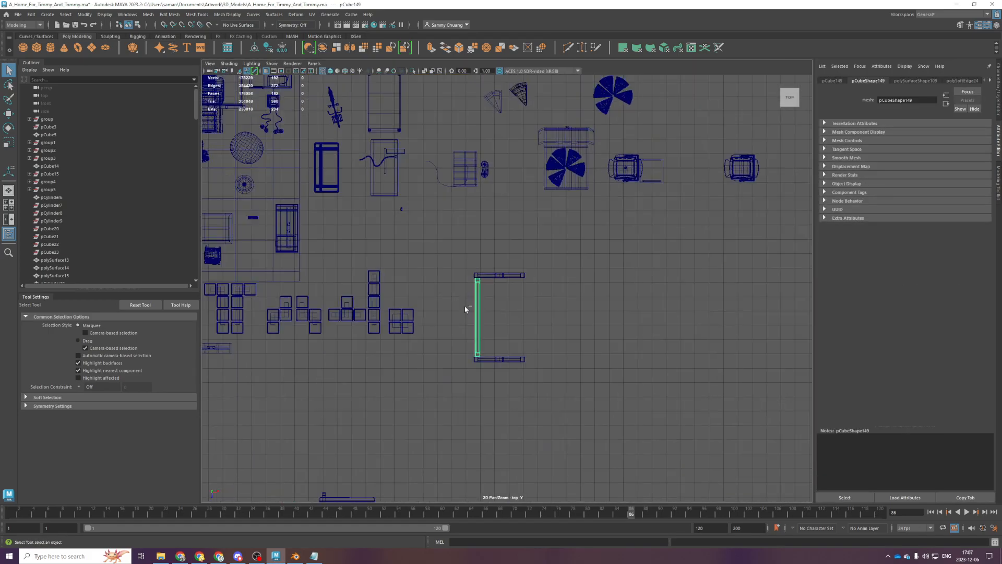
{"action": "scroll", "coordinate": [501, 287], "scroll_direction": "up", "scroll_amount": 3}
{"action": "key", "text": "ctrl+e"}
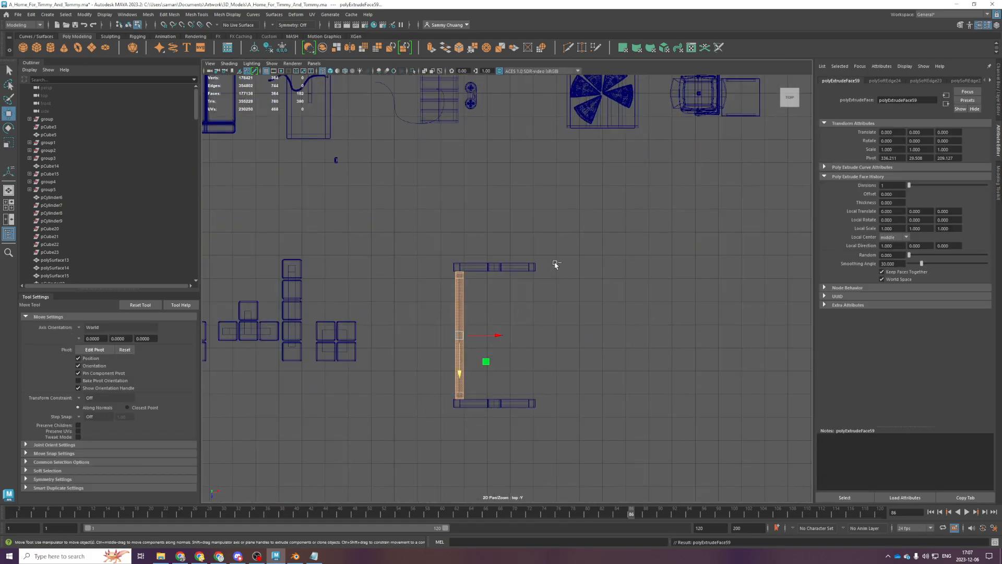
{"action": "left_click", "coordinate": [497, 324]}
{"action": "left_click_drag", "start_coordinate": [380, 362], "coordinate": [580, 341]}
{"action": "scroll", "coordinate": [559, 345], "scroll_direction": "up", "scroll_amount": 5}
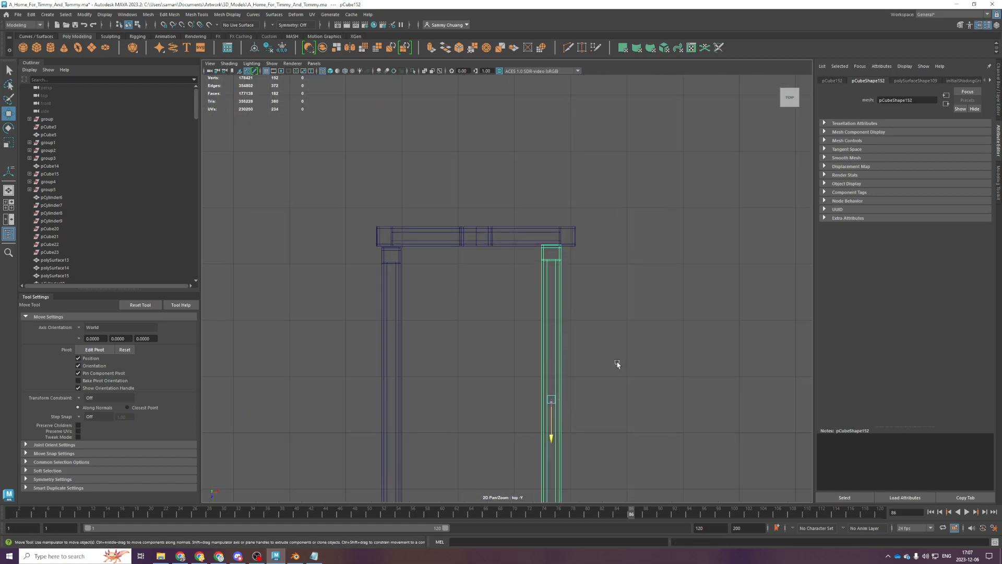
Align the duplicated long framed panel along X between the ends of the two slotted side panels and save the scene
{"action": "middle_click_drag", "start_coordinate": [638, 365], "coordinate": [589, 293], "text": "alt"}
{"action": "left_click_drag", "start_coordinate": [575, 315], "coordinate": [581, 315]}
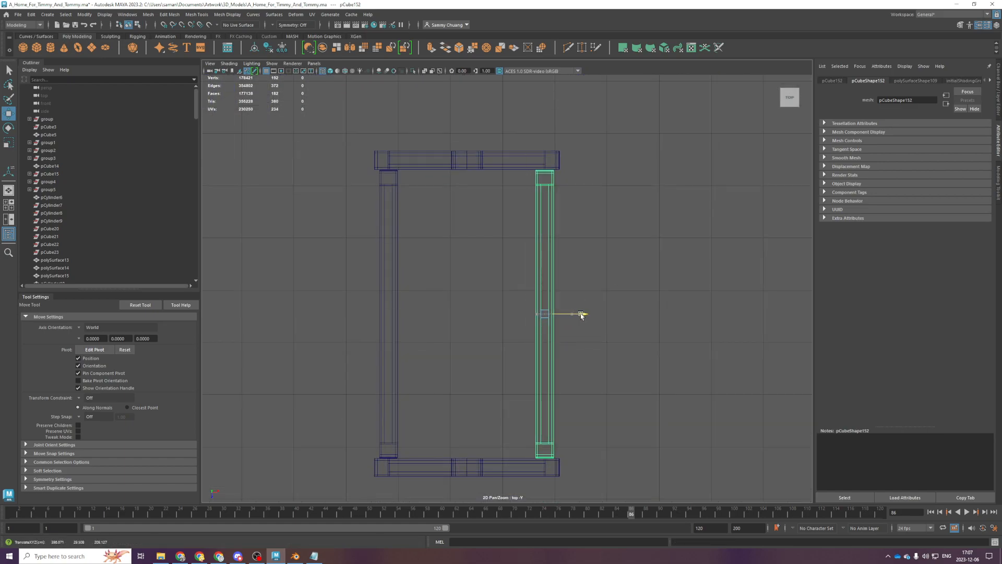
{"action": "key", "text": "ctrl+s"}
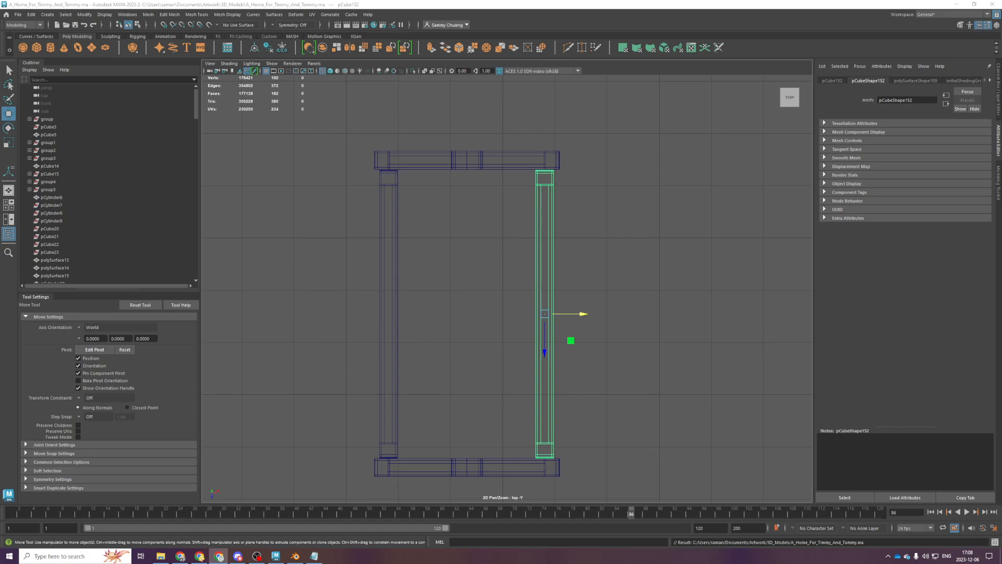
{"action": "left_click", "coordinate": [520, 3]}
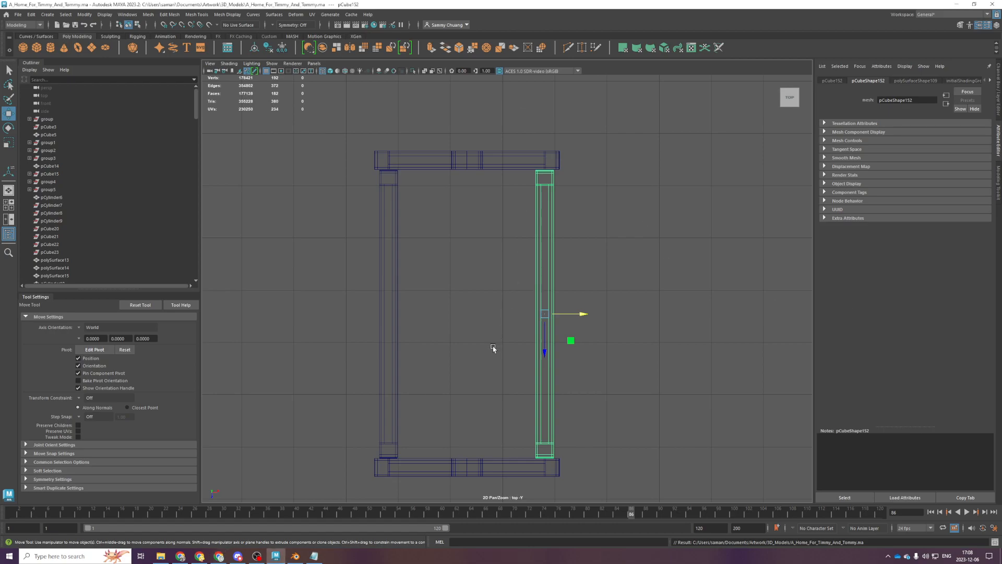
{"action": "middle_click_drag", "start_coordinate": [547, 268], "coordinate": [545, 240], "text": "alt"}
{"action": "key", "text": "ctrl+s"}
{"action": "middle_click_drag", "start_coordinate": [552, 379], "coordinate": [548, 353], "text": "alt"}
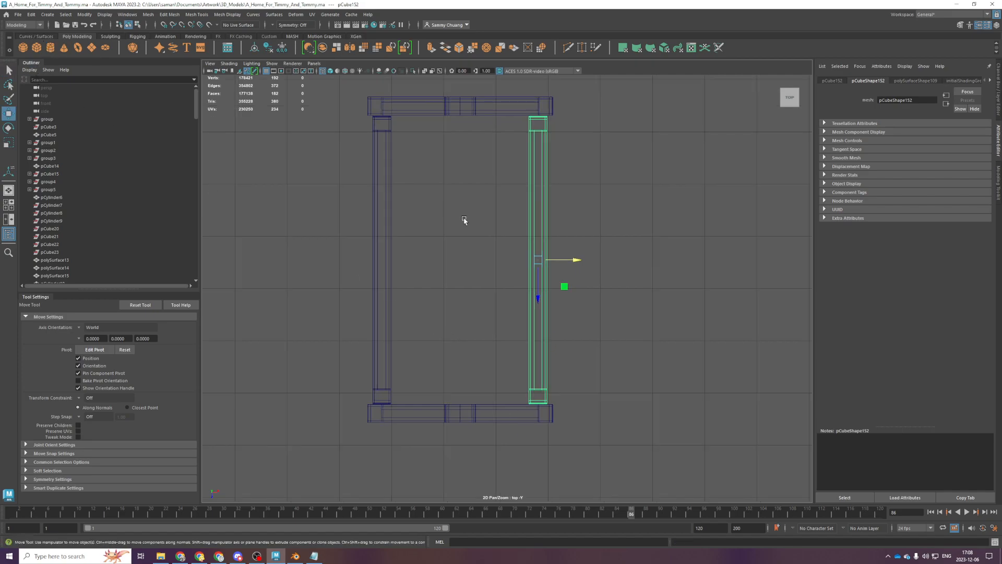
{"action": "key", "text": "ctrl+d"}
{"action": "scroll", "coordinate": [501, 245], "scroll_direction": "down", "scroll_amount": 2}
{"action": "left_click_drag", "start_coordinate": [556, 264], "coordinate": [549, 266]}
{"action": "key", "text": "space"}
{"action": "key", "text": "space"}
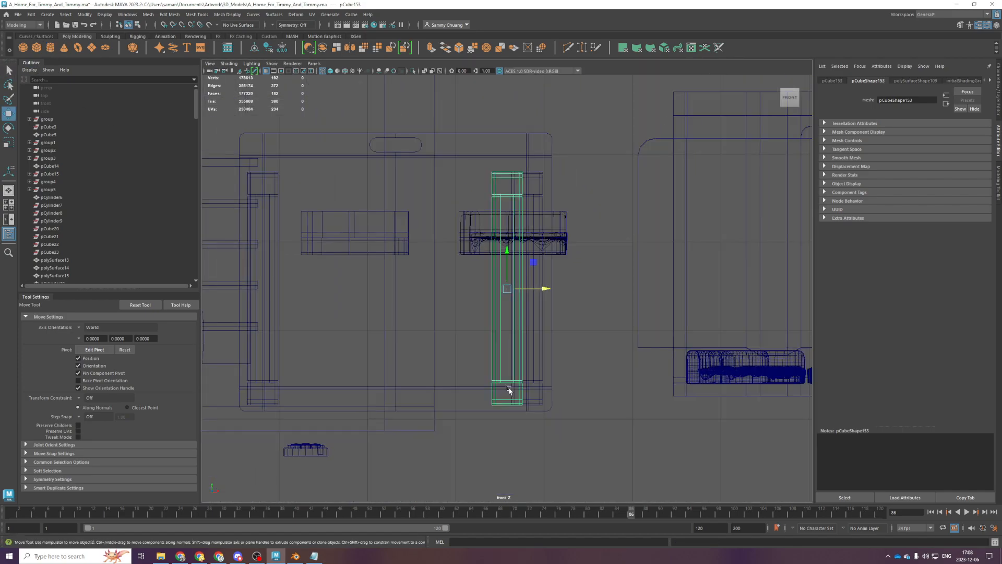
{"action": "scroll", "coordinate": [547, 293], "scroll_direction": "down", "scroll_amount": 3}
{"action": "key", "text": "e"}
{"action": "left_click_drag", "start_coordinate": [546, 311], "coordinate": [542, 324]}
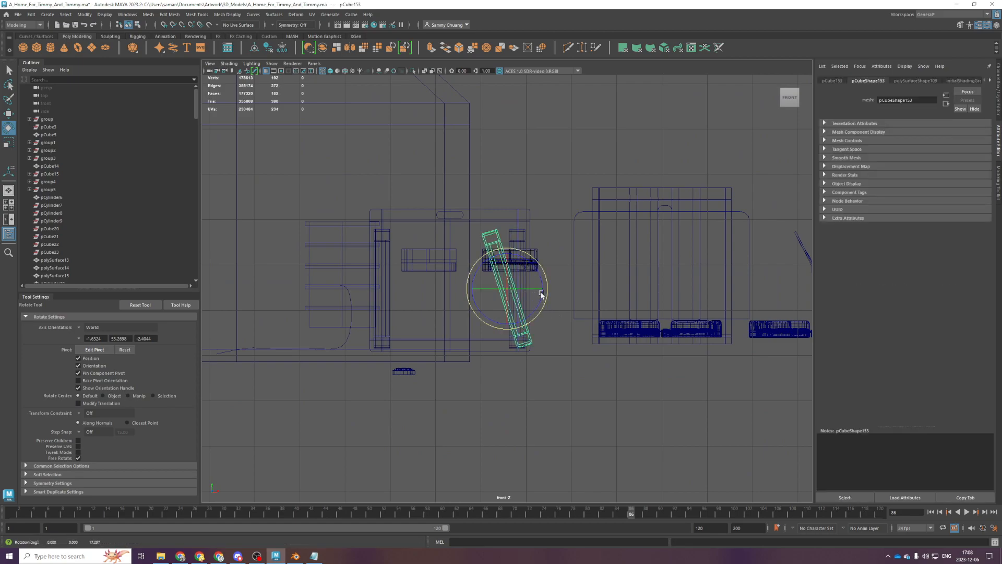
{"action": "key", "text": "ctrl+z"}
{"action": "key", "text": "w"}
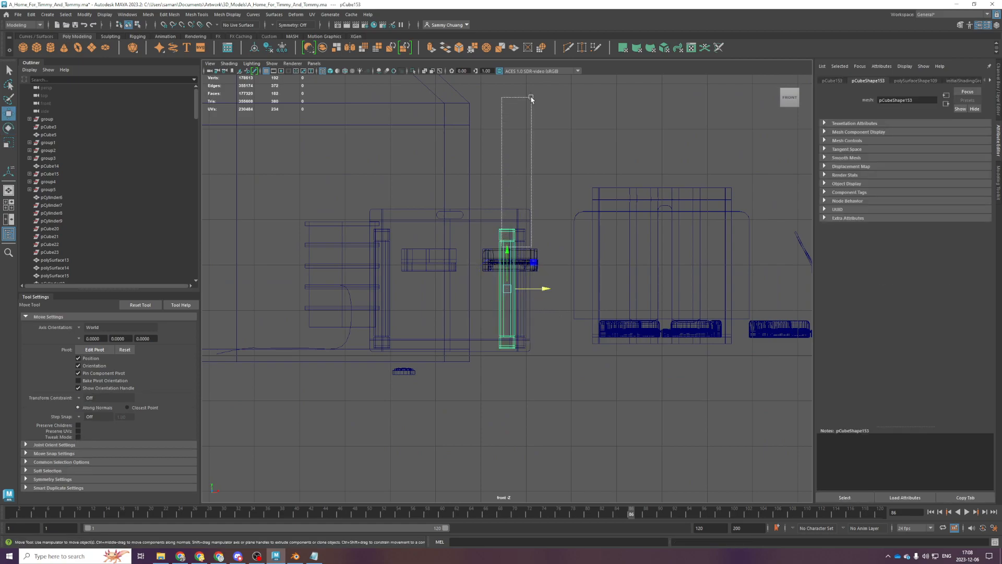
{"action": "left_click_drag", "start_coordinate": [509, 246], "coordinate": [513, 129]}
{"action": "key", "text": "space"}
{"action": "key", "text": "space"}
{"action": "key", "text": "f"}
{"action": "left_click_drag", "start_coordinate": [615, 230], "coordinate": [449, 222], "text": "alt"}
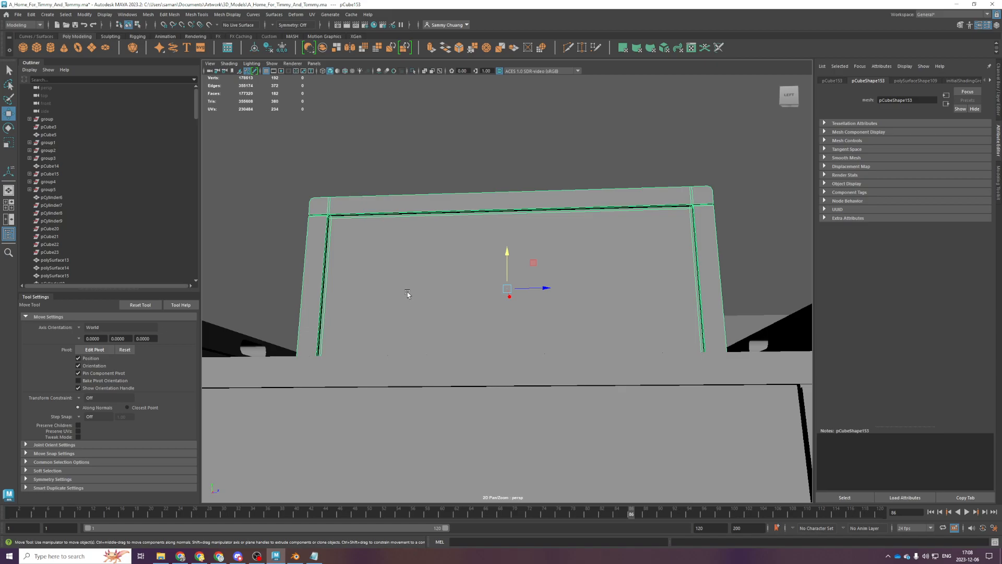
{"action": "key", "text": "Delete"}
Create a polygon cube and enlarge it inside the box outline in the top view
{"action": "left_click", "coordinate": [39, 50]}
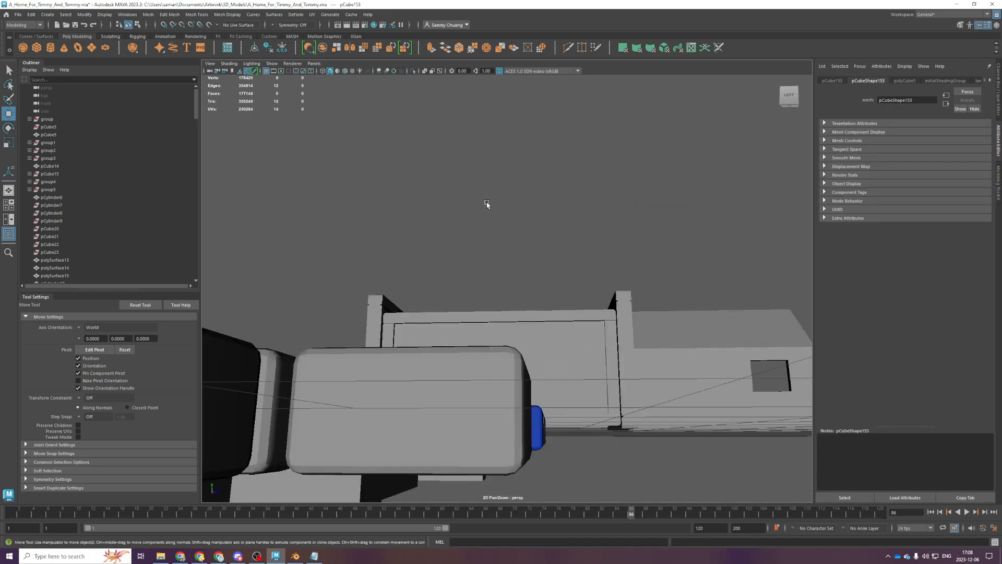
{"action": "key", "text": "space"}
{"action": "key", "text": "space"}
{"action": "left_click_drag", "start_coordinate": [368, 220], "coordinate": [536, 311]}
{"action": "scroll", "coordinate": [536, 312], "scroll_direction": "up", "scroll_amount": 6}
{"action": "key", "text": "r"}
{"action": "left_click_drag", "start_coordinate": [512, 279], "coordinate": [616, 449]}
{"action": "key", "text": "w"}
Fit the cube between the slotted side panels, narrow it along X into a thin slab beside the long panel, and save
{"action": "scroll", "coordinate": [533, 312], "scroll_direction": "up", "scroll_amount": 3}
{"action": "left_click_drag", "start_coordinate": [520, 313], "coordinate": [522, 309]}
{"action": "key", "text": "r"}
{"action": "mouse_move", "coordinate": [552, 268]}
{"action": "left_mouse_down"}
{"action": "mouse_move", "coordinate": [518, 268]}
{"action": "mouse_move", "coordinate": [548, 268]}
{"action": "mouse_move", "coordinate": [538, 268]}
{"action": "left_mouse_up"}
{"action": "key", "text": "w"}
{"action": "key", "text": "ctrl+s"}
{"action": "key", "text": "r"}
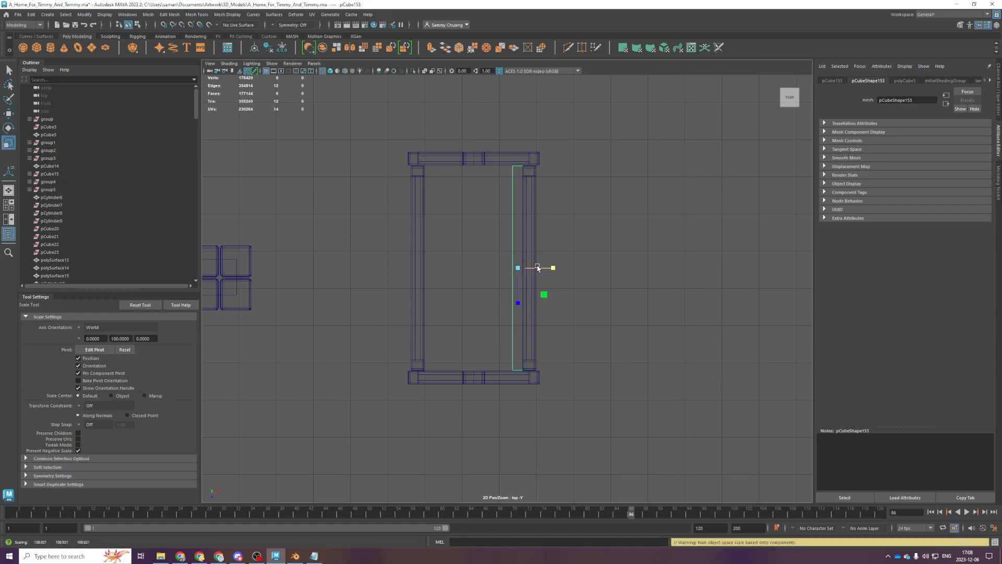
{"action": "key", "text": "w"}
Raise the slab above the box in the front view, shorten it along Y, lower it to the rim and save
{"action": "key", "text": "space"}
{"action": "key", "text": "space"}
{"action": "scroll", "coordinate": [478, 345], "scroll_direction": "down", "scroll_amount": 6}
{"action": "left_click_drag", "start_coordinate": [508, 261], "coordinate": [528, 105]}
{"action": "middle_click_drag", "start_coordinate": [540, 157], "coordinate": [543, 305], "text": "alt"}
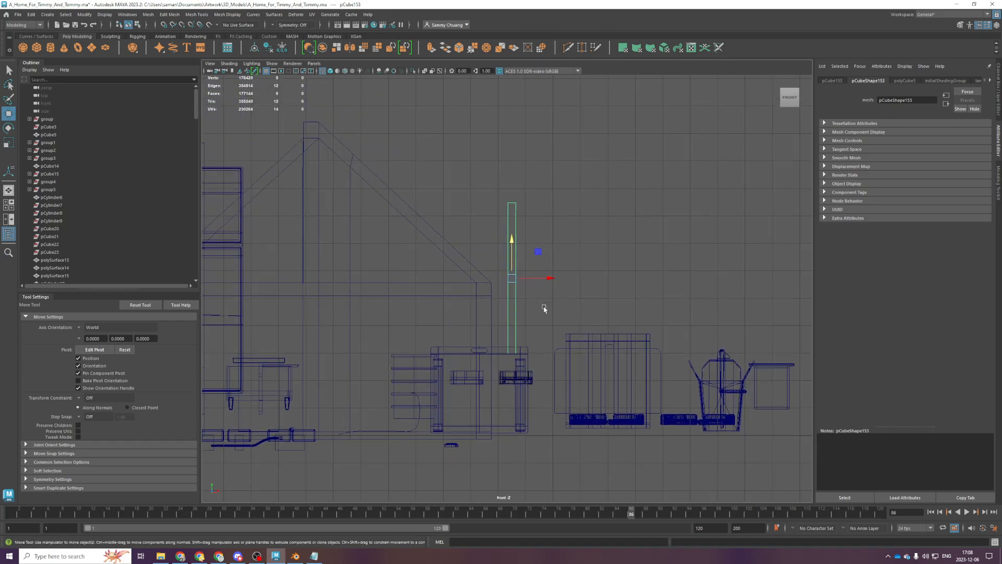
{"action": "key", "text": "r"}
{"action": "scroll", "coordinate": [516, 246], "scroll_direction": "up", "scroll_amount": 1}
{"action": "left_click_drag", "start_coordinate": [516, 246], "coordinate": [516, 294]}
{"action": "key", "text": "w"}
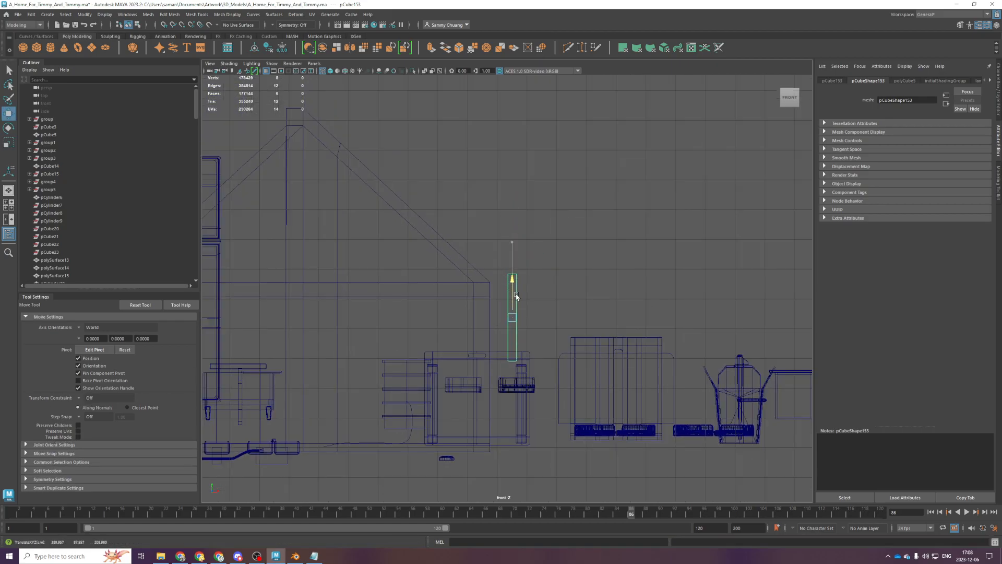
{"action": "key", "text": "ctrl+s"}
{"action": "key", "text": "alt+Tab"}
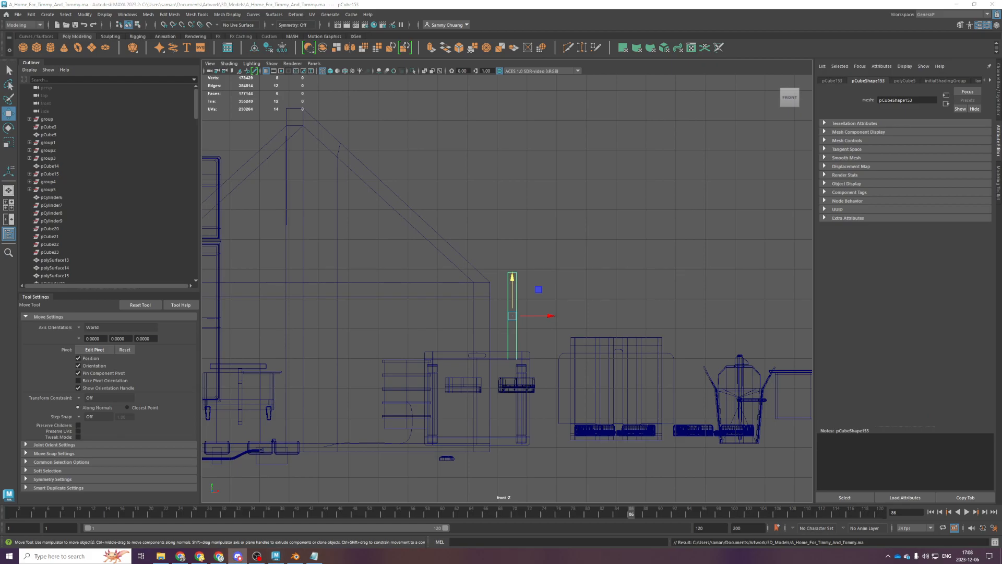
{"action": "scroll", "coordinate": [492, 215], "scroll_direction": "up", "scroll_amount": 3}
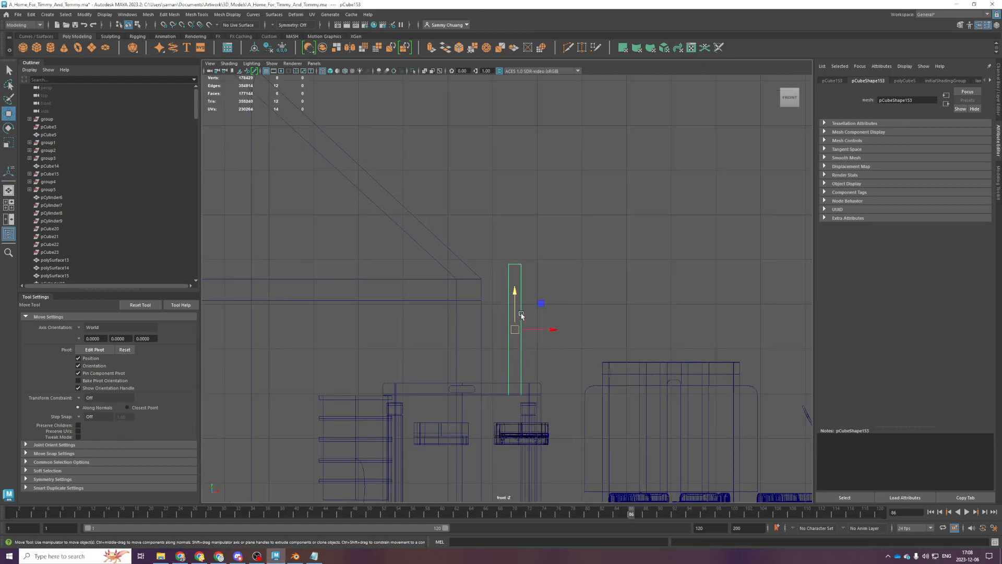
{"action": "middle_click_drag", "start_coordinate": [548, 373], "coordinate": [544, 322], "text": "alt"}
{"action": "key", "text": "e"}
{"action": "left_click_drag", "start_coordinate": [544, 299], "coordinate": [532, 281]}
{"action": "key", "text": "w"}
{"action": "key", "text": "space"}
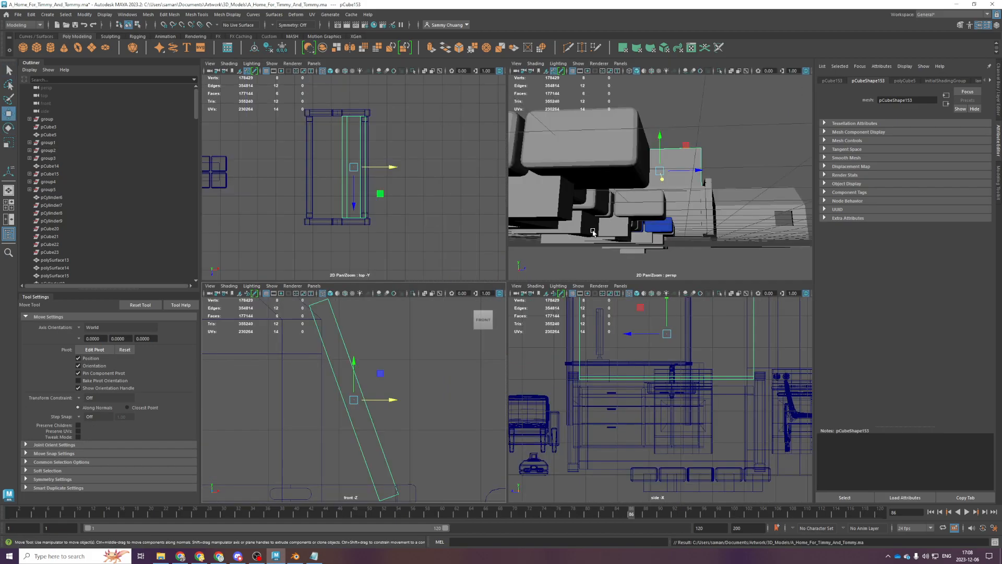
{"action": "key", "text": "space"}
{"action": "key", "text": "ctrl+z"}
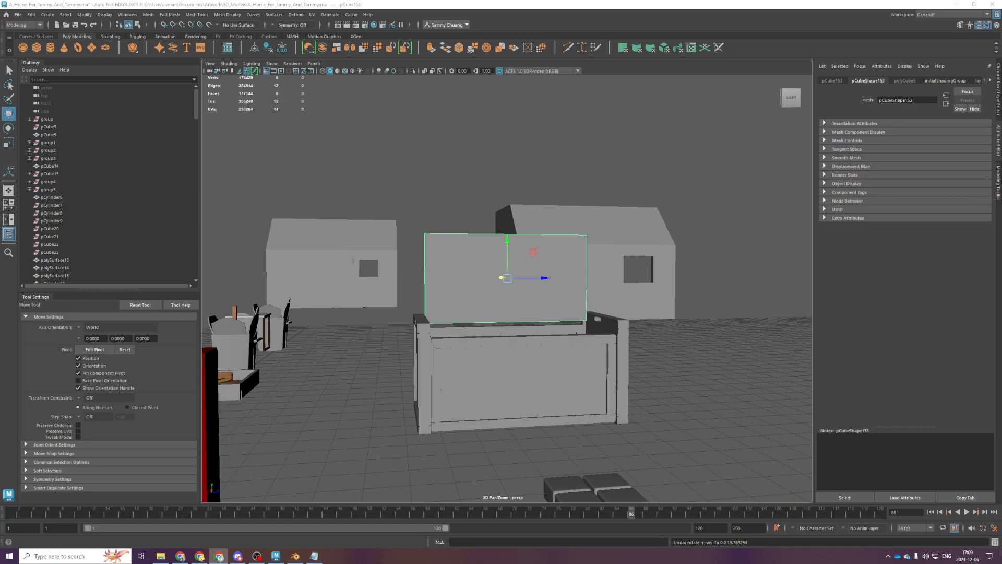
Insert a vertical edge loop around the middle of the slab's length with the Insert Edge Loop tool
{"action": "scroll", "coordinate": [510, 315], "scroll_direction": "up", "scroll_amount": 5}
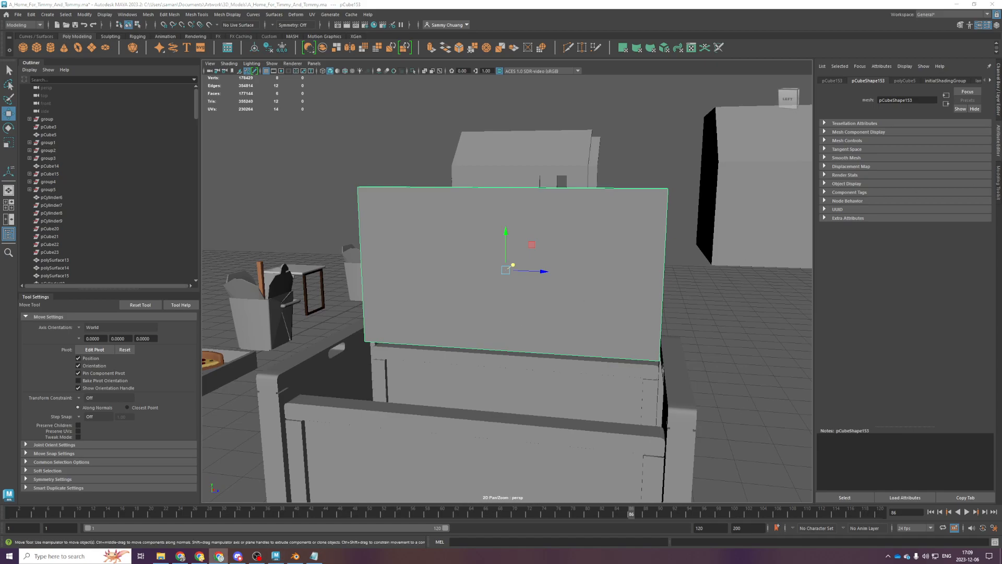
{"action": "left_click_drag", "start_coordinate": [653, 223], "coordinate": [633, 266], "text": "alt"}
{"action": "key", "text": "space"}
{"action": "key", "text": "space"}
{"action": "right_click_drag", "start_coordinate": [525, 232], "coordinate": [540, 267], "text": "shift"}
{"action": "left_click", "coordinate": [515, 268], "text": "ctrl"}
{"action": "key", "text": "q"}
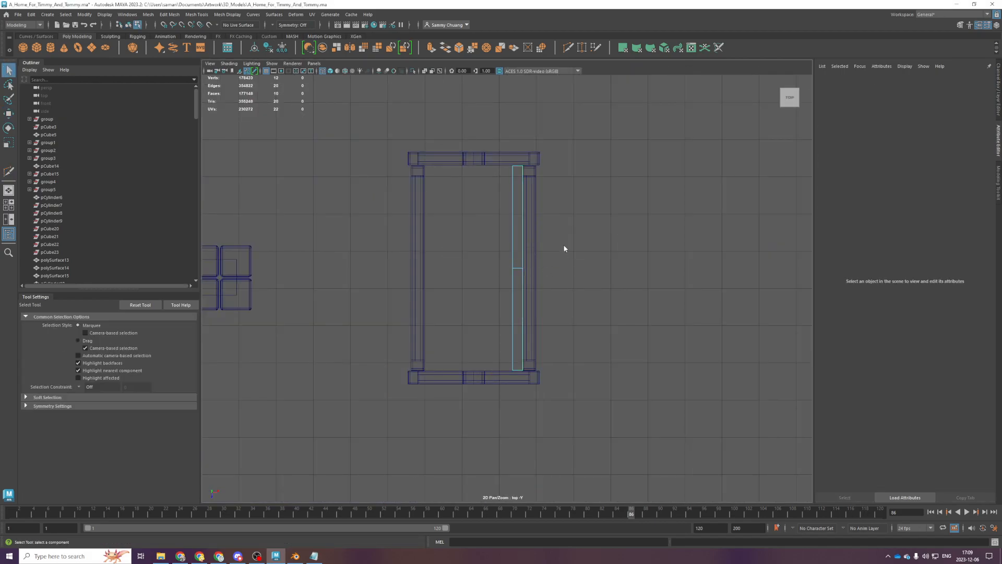
Bevel the slab's middle edge loop with a fraction of 0.9 and 3 segments
{"action": "left_click", "coordinate": [521, 269]}
{"action": "key", "text": "ctrl+b"}
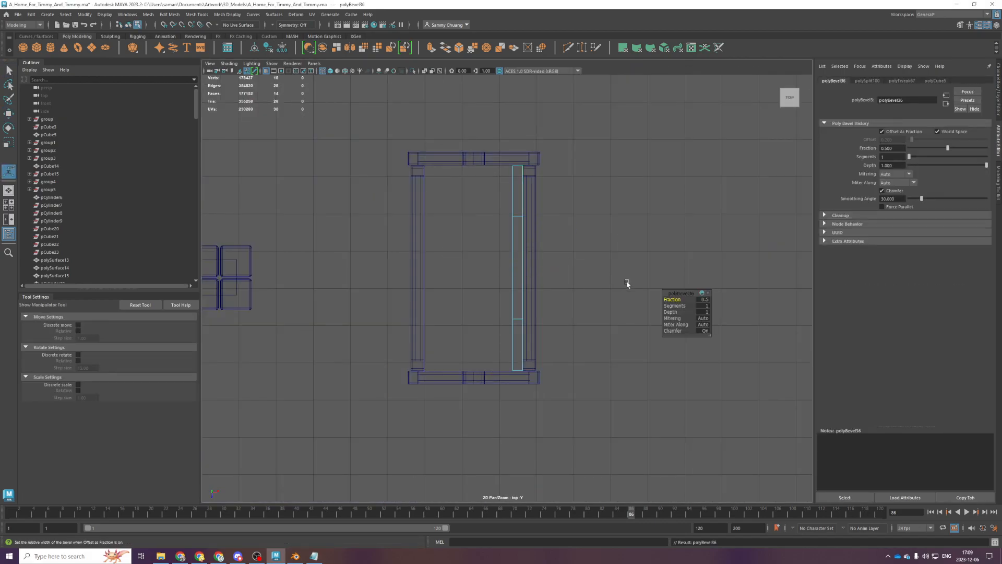
{"action": "left_click_drag", "start_coordinate": [665, 305], "coordinate": [674, 305]}
{"action": "key", "text": "space"}
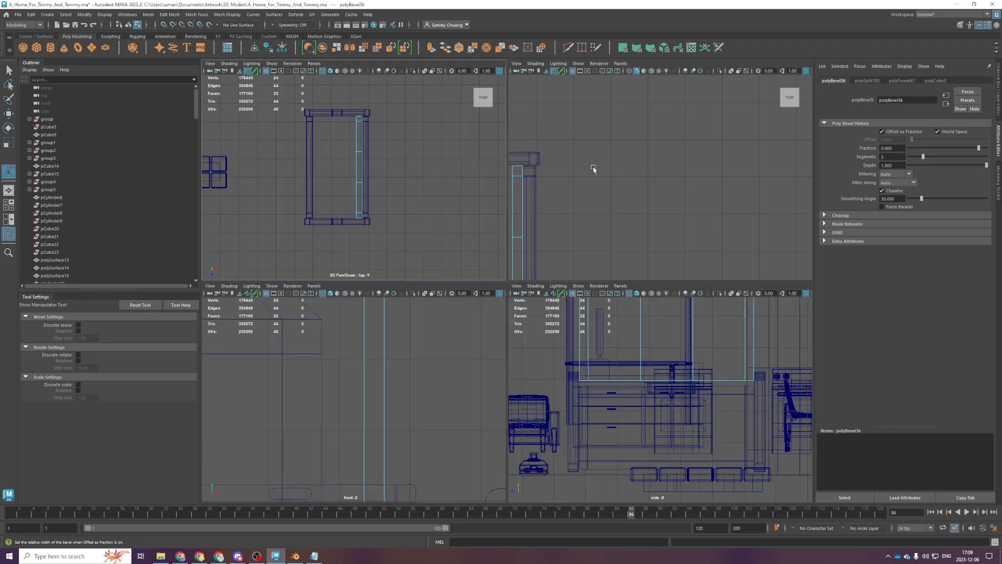
Bevel the slab's two inner vertical edge loops with a fraction of 0.2 and save the scene
{"action": "key", "text": "space"}
{"action": "scroll", "coordinate": [599, 179], "scroll_direction": "down", "scroll_amount": 6}
{"action": "mouse_move", "coordinate": [564, 221]}
{"action": "left_mouse_down", "text": "alt"}
{"action": "mouse_move", "coordinate": [563, 270]}
{"action": "mouse_move", "coordinate": [557, 253]}
{"action": "mouse_move", "coordinate": [524, 268]}
{"action": "left_mouse_up", "text": "alt"}
{"action": "left_click", "coordinate": [556, 253]}
{"action": "left_click", "coordinate": [460, 250], "text": "shift"}
{"action": "key", "text": "r"}
{"action": "key", "text": "ctrl+b"}
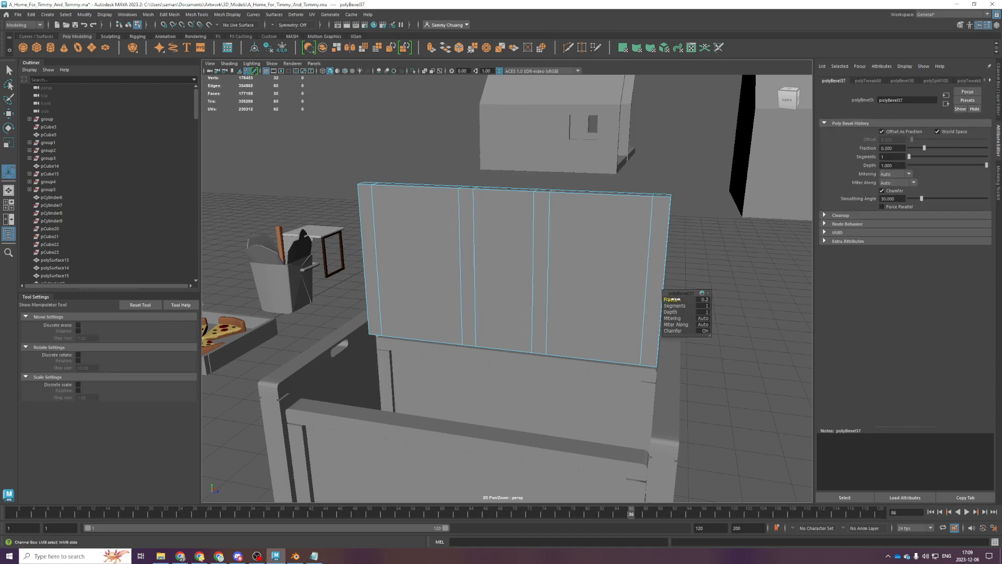
{"action": "left_click_drag", "start_coordinate": [674, 299], "coordinate": [697, 300]}
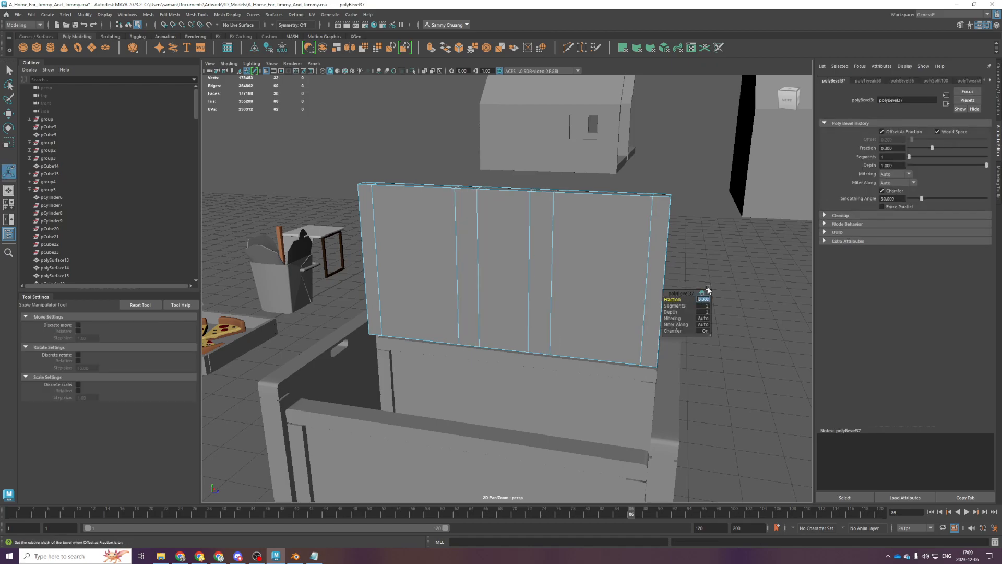
{"action": "key", "text": "Return"}
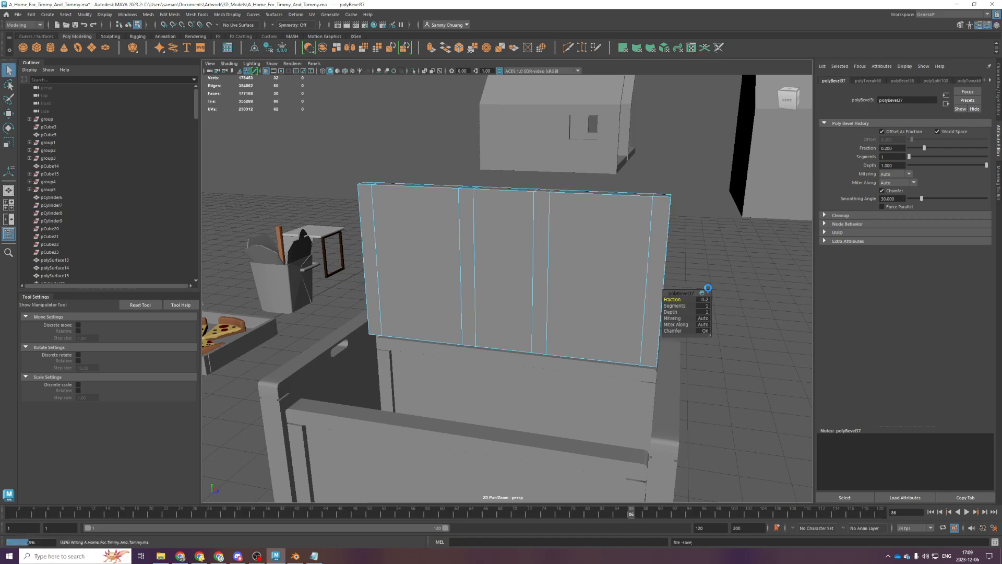
Insert a horizontal edge loop around the slab at mid-height
{"action": "right_click_drag", "start_coordinate": [605, 252], "coordinate": [575, 237], "text": "shift"}
{"action": "key", "text": "ctrl+z"}
{"action": "key", "text": "ctrl+z"}
{"action": "key", "text": "q"}
{"action": "middle_click", "coordinate": [551, 273], "text": "ctrl"}
{"action": "key", "text": "q"}
Bevel the slab's horizontal edge loop with a fraction of 0.85 to form upper and lower frame rails, and save
{"action": "double_click", "coordinate": [582, 280]}
{"action": "right_click_drag", "start_coordinate": [582, 280], "coordinate": [647, 293], "text": "shift"}
{"action": "left_click_drag", "start_coordinate": [673, 300], "coordinate": [681, 301]}
{"action": "left_click", "coordinate": [704, 300]}
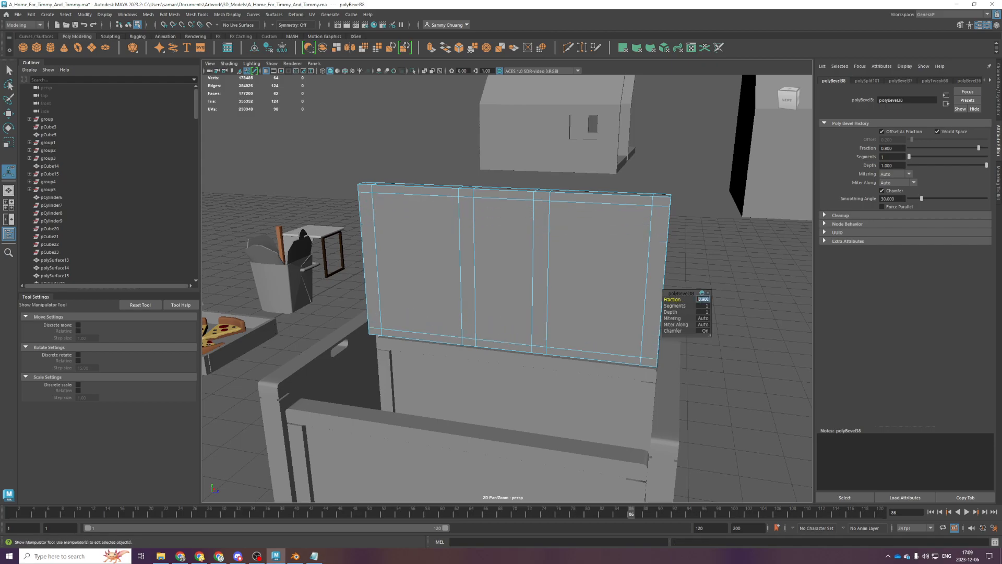
{"action": "type", "text": "0.85"}
{"action": "key", "text": "Return"}
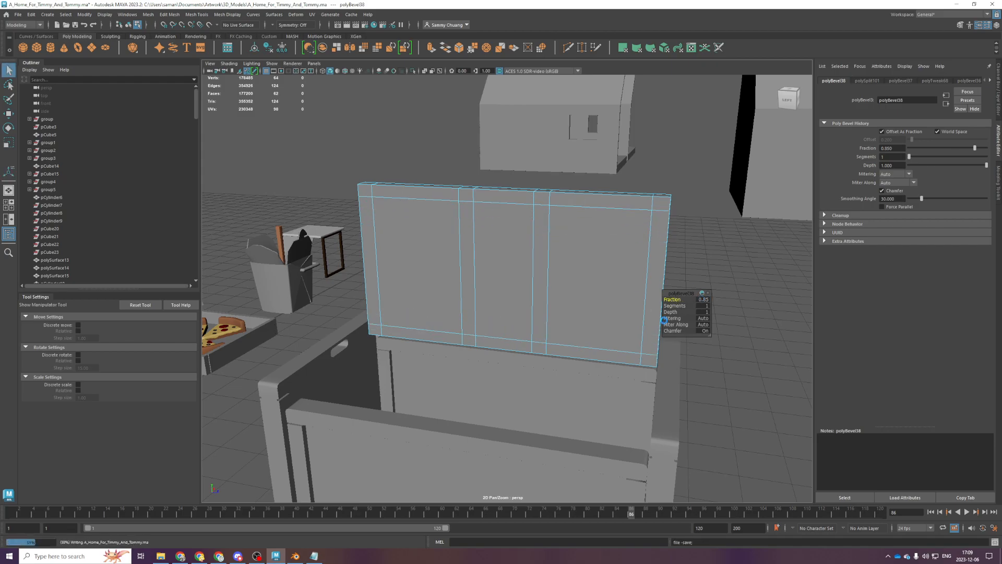
{"action": "scroll", "coordinate": [531, 288], "scroll_direction": "up", "scroll_amount": 3}
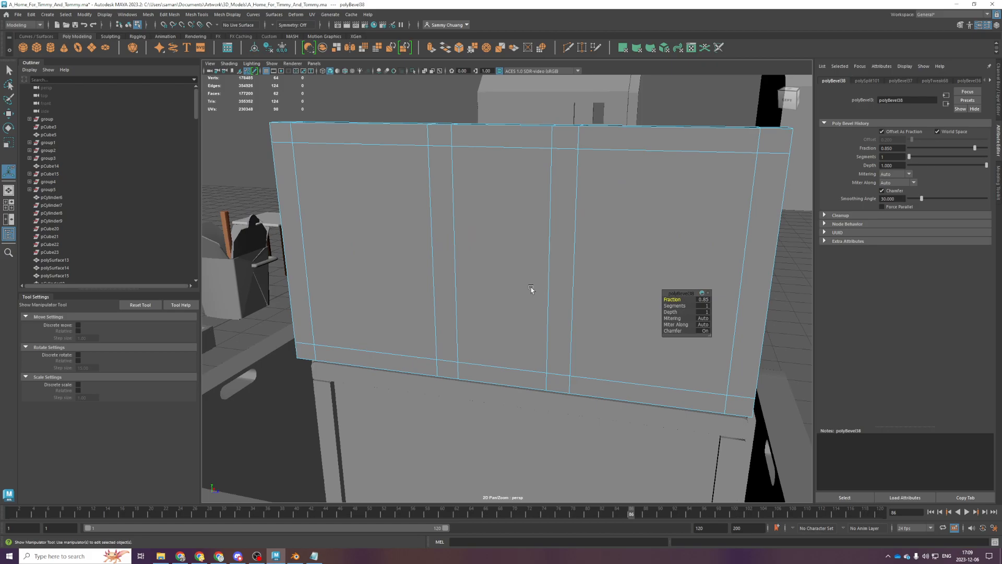
Extrude the three large faces on one side of the slab inward to form recessed panels and save the scene
{"action": "scroll", "coordinate": [531, 288], "scroll_direction": "down", "scroll_amount": 3}
{"action": "left_click_drag", "start_coordinate": [512, 280], "coordinate": [509, 278], "text": "alt"}
{"action": "key", "text": "q"}
{"action": "left_click", "coordinate": [447, 279]}
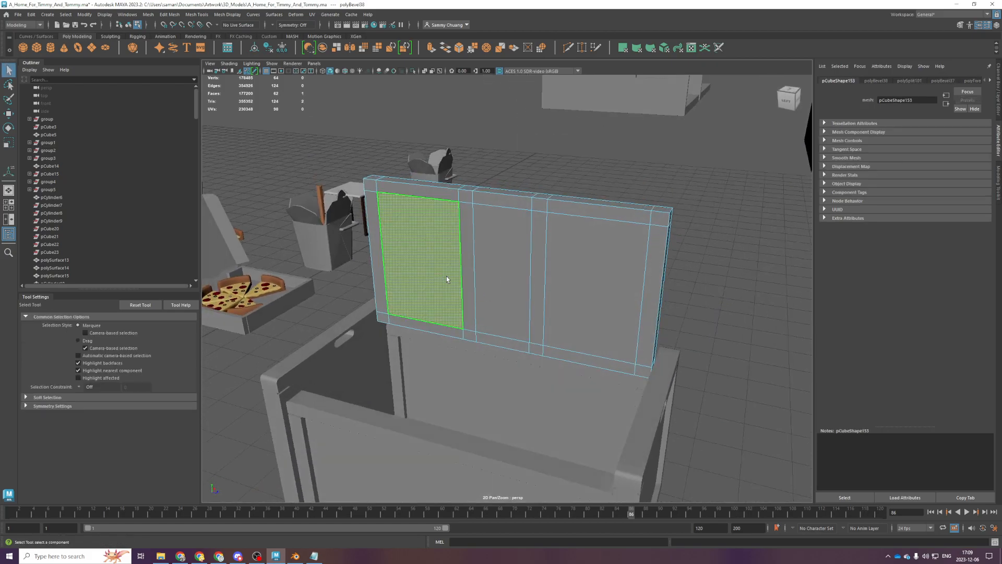
{"action": "left_click", "coordinate": [502, 271], "text": "shift"}
{"action": "left_click", "coordinate": [571, 308], "text": "shift"}
{"action": "key", "text": "ctrl+e"}
{"action": "left_click_drag", "start_coordinate": [572, 309], "coordinate": [541, 310], "text": "alt"}
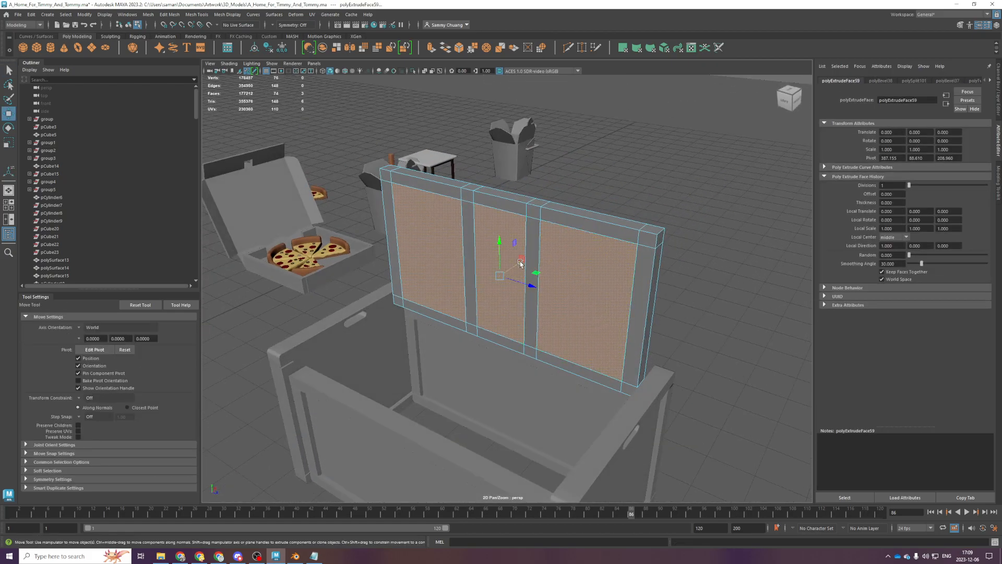
{"action": "left_click_drag", "start_coordinate": [514, 271], "coordinate": [674, 263], "text": "alt"}
{"action": "left_click", "coordinate": [673, 262]}
{"action": "key", "text": "ctrl+s"}
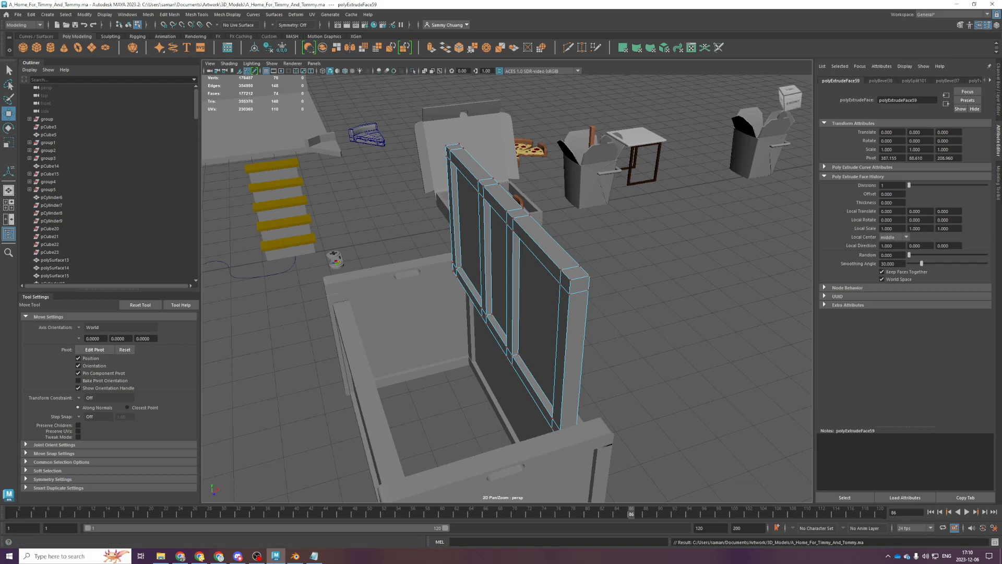
Return the recessed slab to object mode, save the scene and show the slab in the front view
{"action": "scroll", "coordinate": [541, 444], "scroll_direction": "up", "scroll_amount": 3}
{"action": "mouse_move", "coordinate": [557, 409]}
{"action": "left_mouse_down", "text": "alt"}
{"action": "mouse_move", "coordinate": [541, 389]}
{"action": "mouse_move", "coordinate": [539, 408]}
{"action": "left_mouse_up", "text": "alt"}
{"action": "scroll", "coordinate": [542, 389], "scroll_direction": "down", "scroll_amount": 4}
{"action": "right_click_drag", "start_coordinate": [494, 313], "coordinate": [521, 278]}
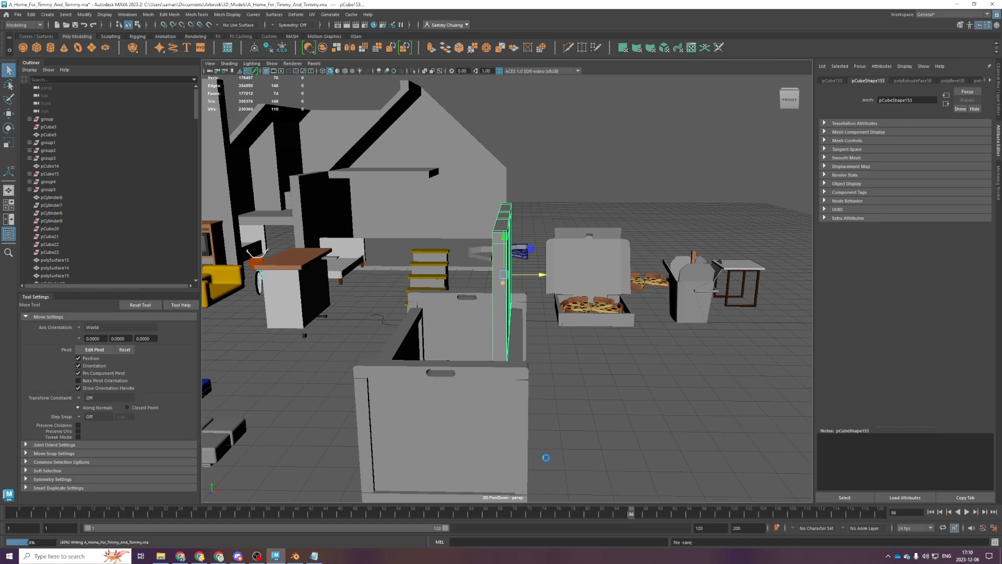
{"action": "key", "text": "space"}
{"action": "key", "text": "space"}
{"action": "key", "text": "space"}
{"action": "key", "text": "space"}
{"action": "key", "text": "e"}
{"action": "left_click_drag", "start_coordinate": [548, 279], "coordinate": [466, 436]}
{"action": "key", "text": "w"}
{"action": "key", "text": "space"}
{"action": "key", "text": "space"}
{"action": "key", "text": "e"}
{"action": "key", "text": "space"}
{"action": "key", "text": "space"}
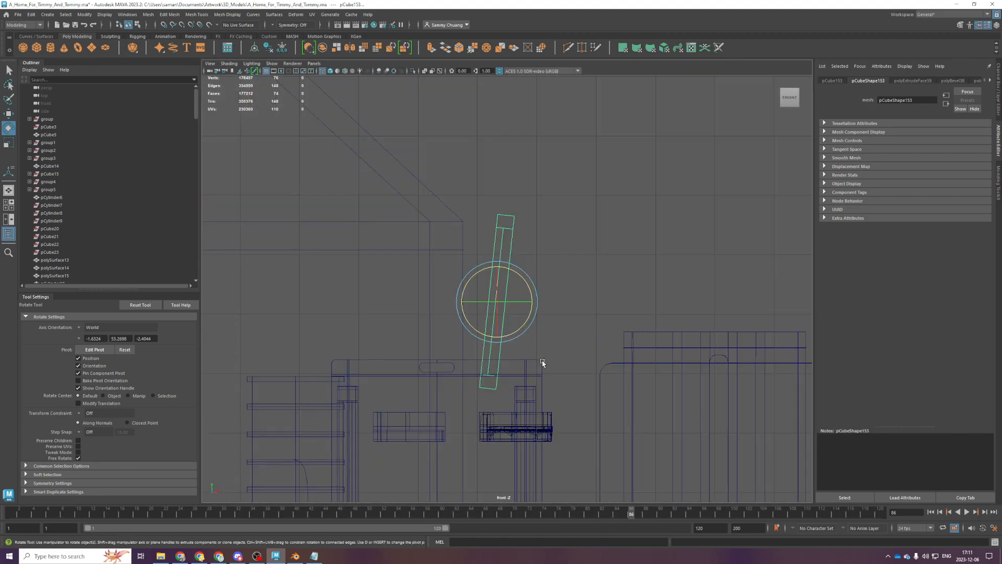
{"action": "key", "text": "w"}
{"action": "key", "text": "ctrl+z"}
{"action": "key", "text": "ctrl+z"}
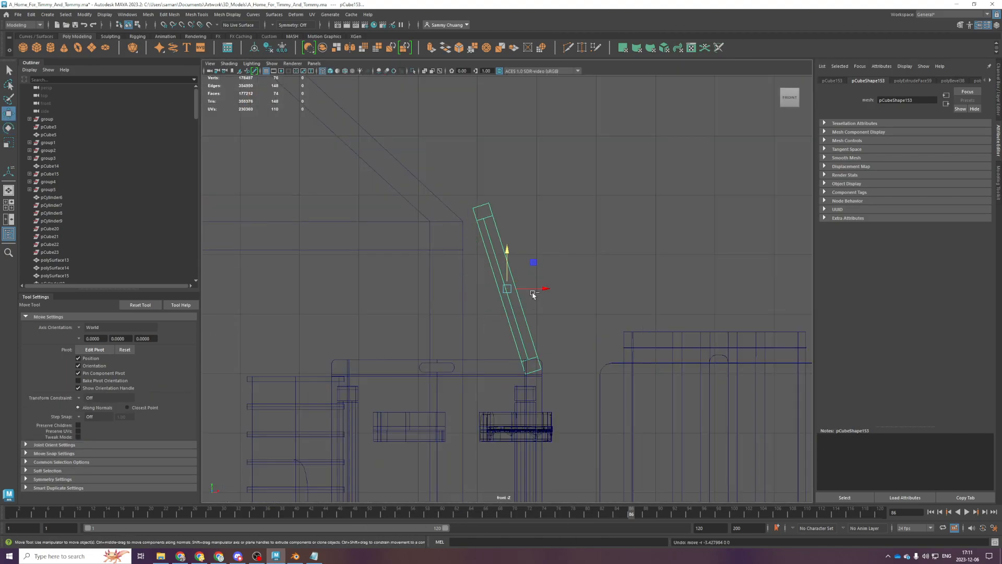
{"action": "key", "text": "ctrl+z"}
{"action": "key", "text": "e"}
{"action": "key", "text": "ctrl+z"}
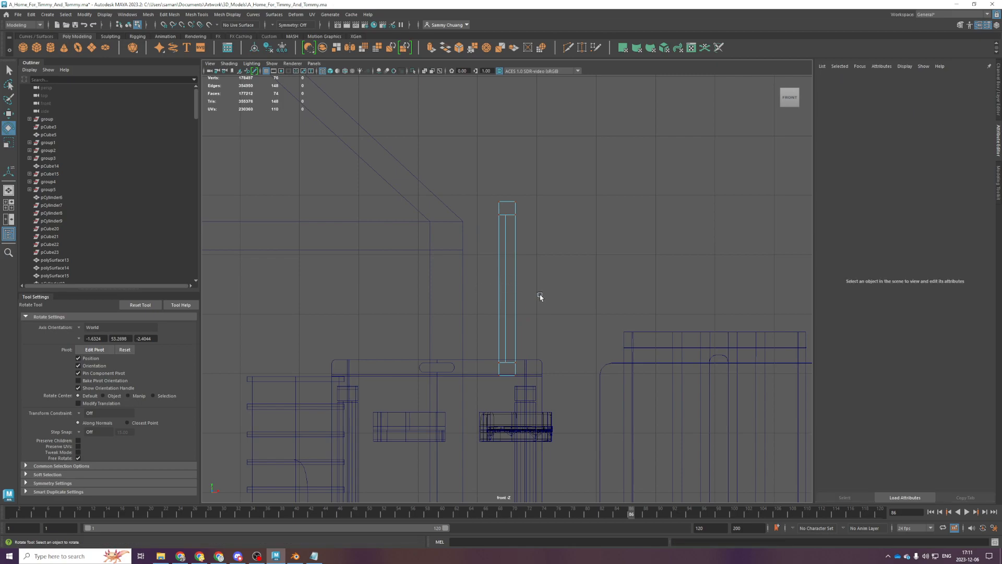
{"action": "key", "text": "ctrl+z"}
Lay the recessed slab flat by setting its Rotate Z to 90, and save the scene
{"action": "left_click_drag", "start_coordinate": [541, 262], "coordinate": [486, 258]}
{"action": "left_click", "coordinate": [999, 167]}
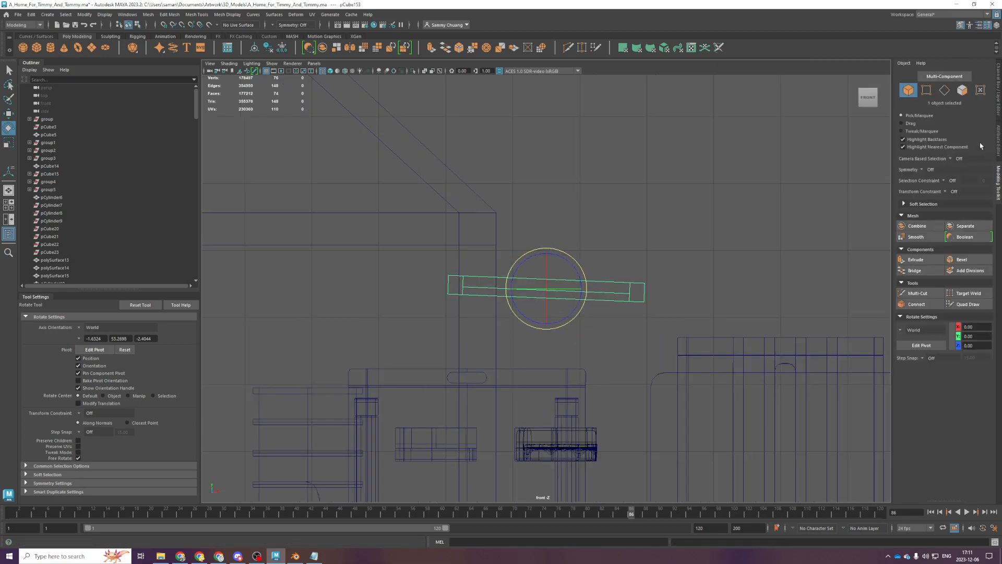
{"action": "left_click", "coordinate": [997, 115]}
{"action": "left_click", "coordinate": [981, 117]}
{"action": "type", "text": "90"}
{"action": "key", "text": "Return"}
{"action": "key", "text": "ctrl+s"}
Move the flat slab down onto the top of the box as a lid and check its fit in perspective
{"action": "key", "text": "w"}
{"action": "middle_click_drag", "start_coordinate": [571, 266], "coordinate": [490, 342]}
{"action": "key", "text": "space"}
{"action": "key", "text": "space"}
{"action": "key", "text": "f"}
{"action": "key", "text": "space"}
{"action": "key", "text": "space"}
{"action": "left_click_drag", "start_coordinate": [546, 352], "coordinate": [561, 293], "text": "alt"}
{"action": "key", "text": "space"}
{"action": "key", "text": "space"}
{"action": "mouse_move", "coordinate": [585, 251]}
{"action": "left_mouse_down", "text": "alt"}
{"action": "mouse_move", "coordinate": [559, 221]}
{"action": "mouse_move", "coordinate": [534, 271]}
{"action": "left_mouse_up", "text": "alt"}
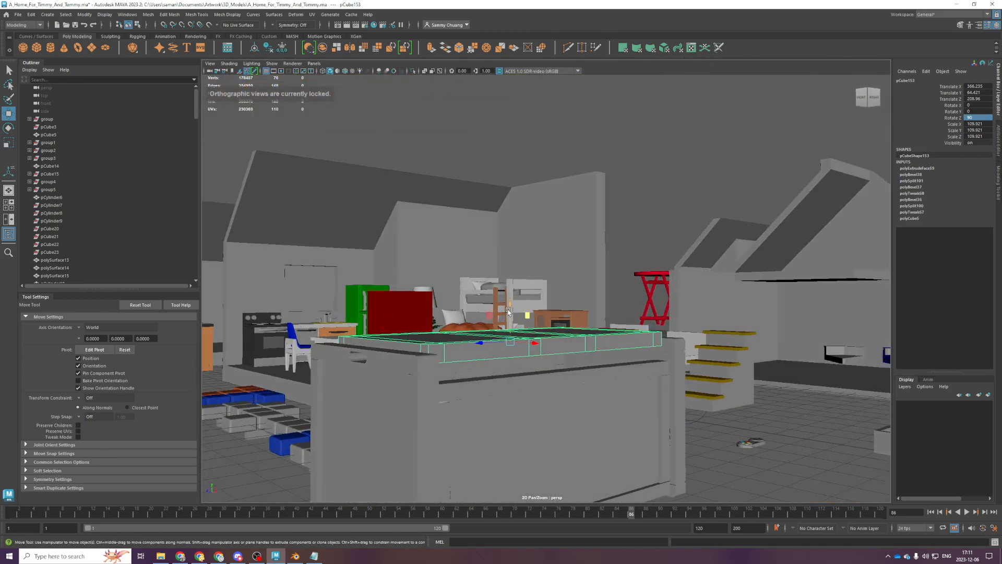
Lower the lid slightly, and raise the top vertices of both long side panels in the front view to meet it
{"action": "left_click_drag", "start_coordinate": [515, 314], "coordinate": [512, 316]}
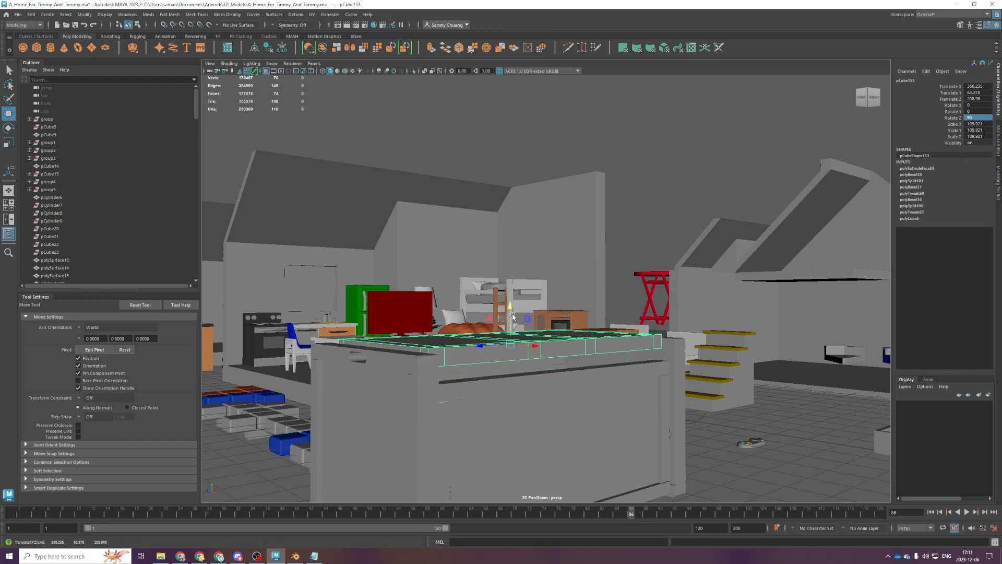
{"action": "scroll", "coordinate": [501, 339], "scroll_direction": "up", "scroll_amount": 3}
{"action": "left_click", "coordinate": [395, 446]}
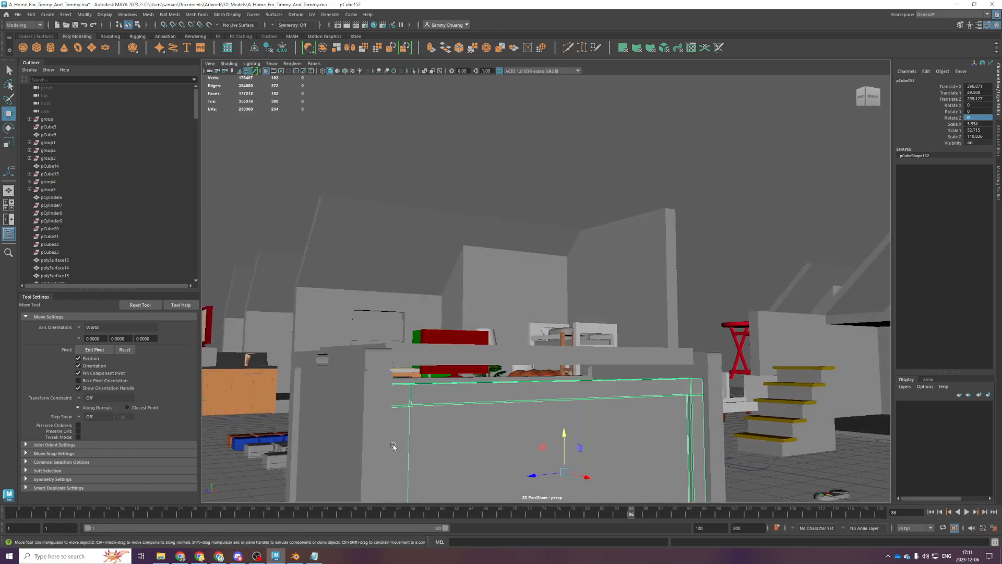
{"action": "left_click_drag", "start_coordinate": [427, 444], "coordinate": [428, 464], "text": "alt"}
{"action": "key", "text": "space"}
{"action": "key", "text": "space"}
{"action": "left_click_drag", "start_coordinate": [318, 230], "coordinate": [821, 430]}
{"action": "scroll", "coordinate": [545, 313], "scroll_direction": "down", "scroll_amount": 1}
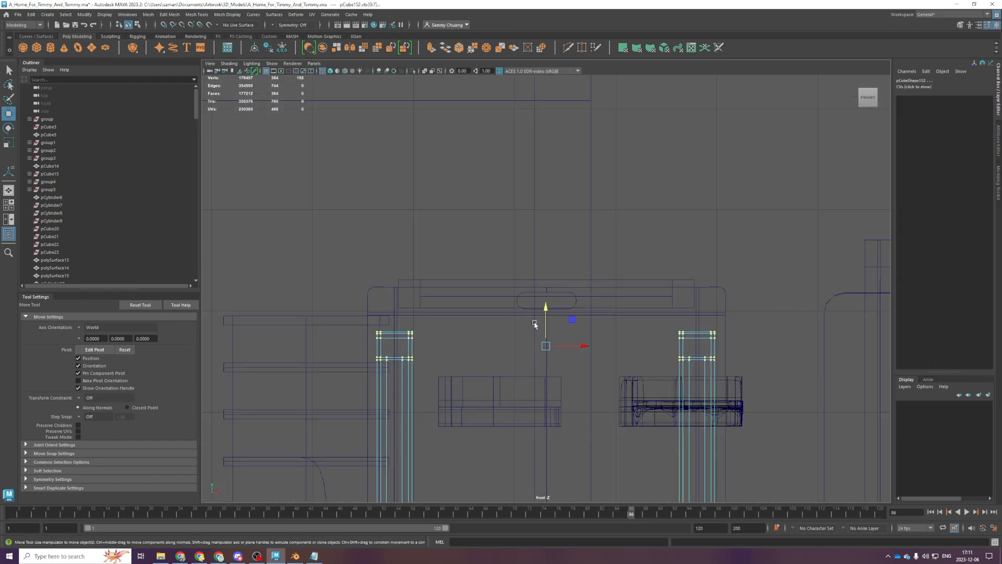
{"action": "mouse_move", "coordinate": [545, 313]}
{"action": "left_mouse_down"}
{"action": "mouse_move", "coordinate": [617, 237]}
{"action": "mouse_move", "coordinate": [545, 314]}
{"action": "mouse_move", "coordinate": [544, 304]}
{"action": "left_mouse_up"}
{"action": "key", "text": "space"}
{"action": "key", "text": "space"}
{"action": "left_click_drag", "start_coordinate": [581, 272], "coordinate": [517, 422], "text": "alt"}
{"action": "key", "text": "F8"}
Select the lid and try scaling it in the top view
{"action": "left_click", "coordinate": [551, 365]}
{"action": "key", "text": "space"}
{"action": "key", "text": "space"}
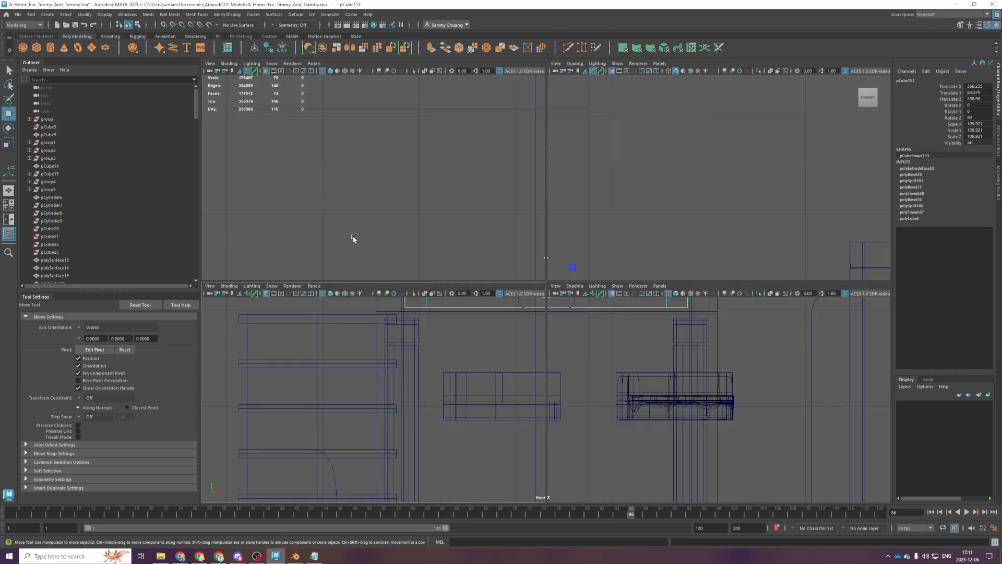
{"action": "key", "text": "space"}
{"action": "key", "text": "space"}
{"action": "key", "text": "r"}
{"action": "left_click_drag", "start_coordinate": [544, 265], "coordinate": [549, 265]}
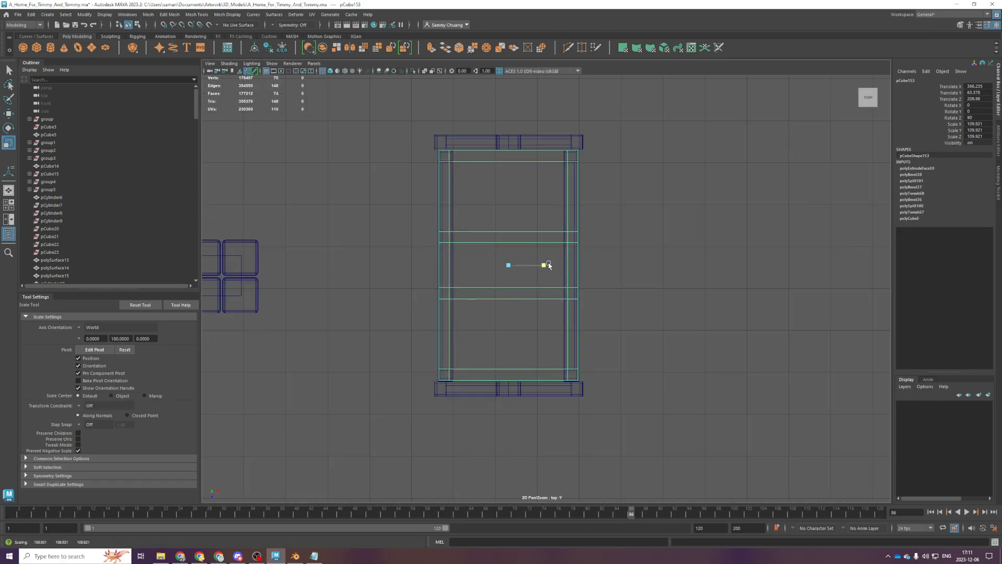
Lower the lid onto the box at a Translate Y of 60.791 and save the scene
{"action": "key", "text": "space"}
{"action": "key", "text": "w"}
{"action": "key", "text": "space"}
{"action": "left_click_drag", "start_coordinate": [489, 324], "coordinate": [491, 434]}
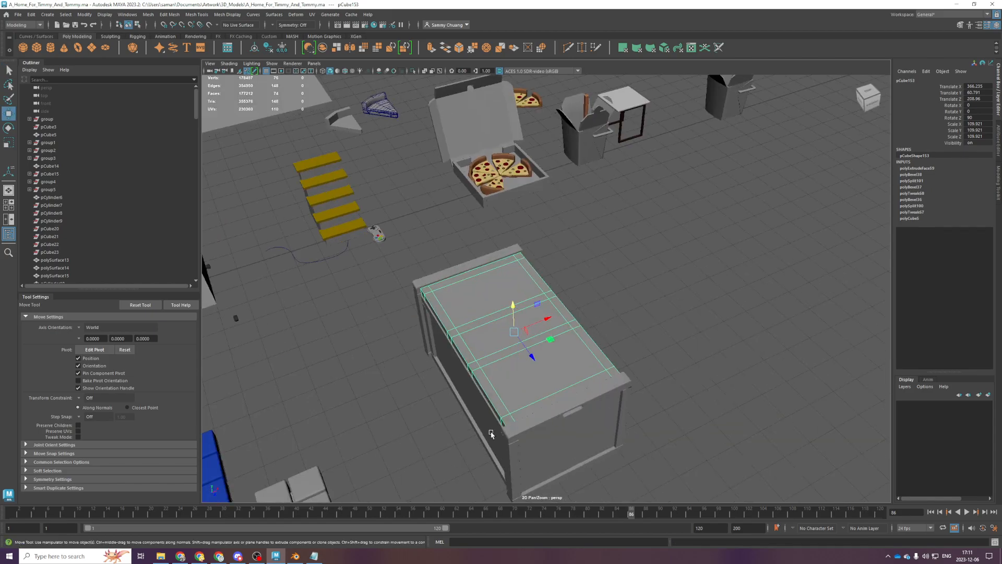
{"action": "scroll", "coordinate": [555, 328], "scroll_direction": "up", "scroll_amount": 3}
{"action": "key", "text": "ctrl+s"}
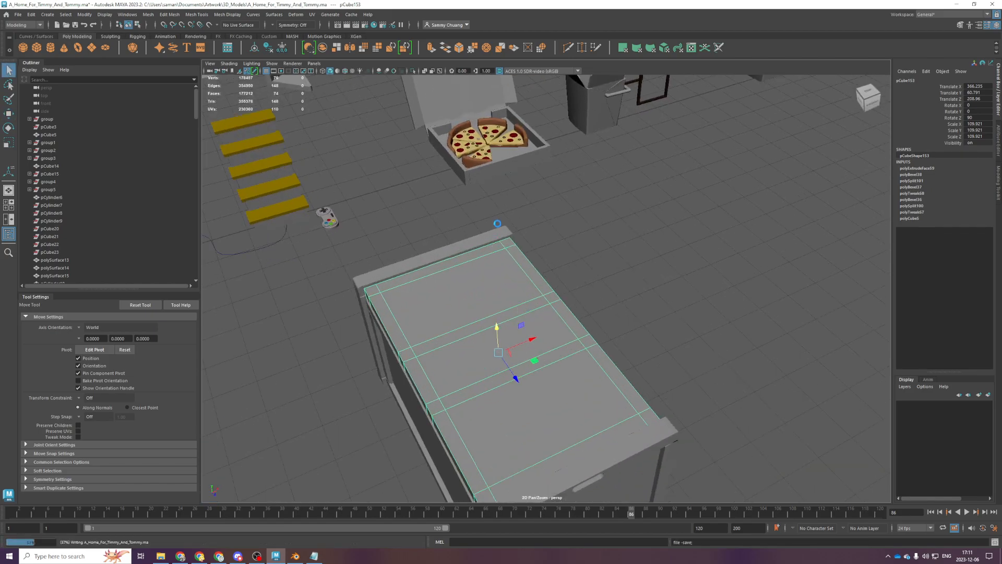
Assign the existing orange counter material to the lid
{"action": "key", "text": "space"}
{"action": "key", "text": "space"}
{"action": "right_click_drag", "start_coordinate": [441, 182], "coordinate": [524, 462]}
{"action": "key", "text": "space"}
{"action": "key", "text": "space"}
{"action": "left_click_drag", "start_coordinate": [663, 240], "coordinate": [711, 50], "text": "alt"}
{"action": "scroll", "coordinate": [626, 338], "scroll_direction": "down", "scroll_amount": 6}
Select the box's end and side panels, assign them the same orange counter material, and save the scene
{"action": "left_click", "coordinate": [621, 341]}
{"action": "left_click", "coordinate": [481, 350], "text": "shift"}
{"action": "left_click", "coordinate": [369, 320], "text": "shift"}
{"action": "left_click_drag", "start_coordinate": [781, 372], "coordinate": [556, 352], "text": "alt"}
{"action": "left_click", "coordinate": [556, 351]}
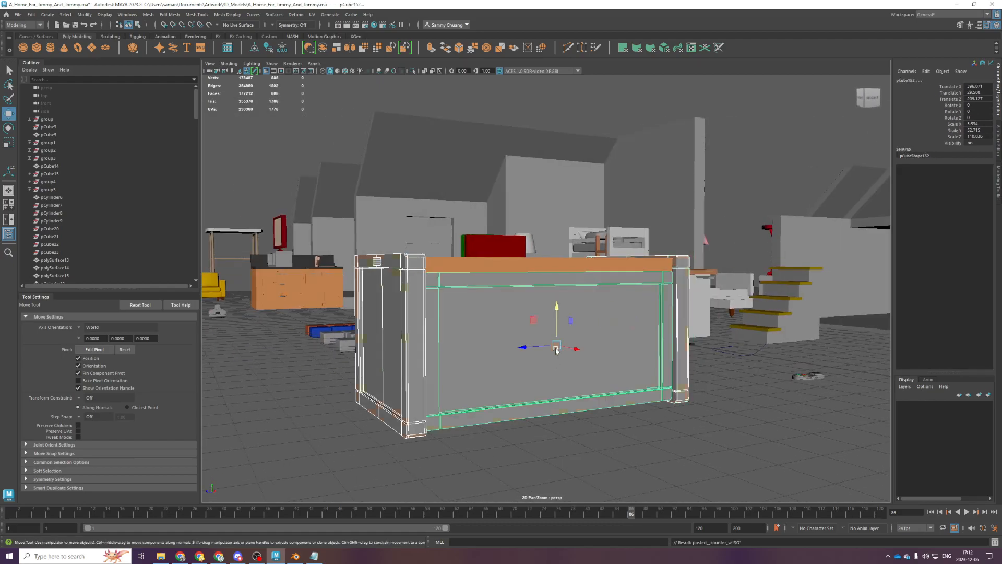
{"action": "left_click", "coordinate": [518, 271]}
{"action": "left_click_drag", "start_coordinate": [507, 269], "coordinate": [531, 280], "text": "alt"}
{"action": "key", "text": "ctrl+s"}
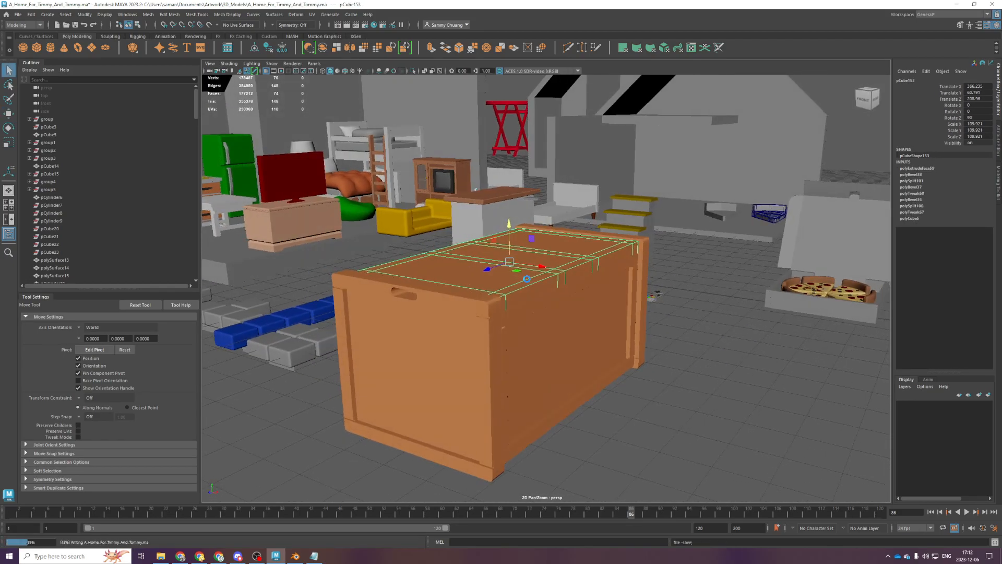
Slide the lid sideways off the box to a Translate X of 432.04, exposing its underside
{"action": "scroll", "coordinate": [493, 281], "scroll_direction": "up", "scroll_amount": 4}
{"action": "left_click_drag", "start_coordinate": [512, 247], "coordinate": [751, 397]}
{"action": "left_click_drag", "start_coordinate": [751, 396], "coordinate": [630, 366], "text": "alt"}
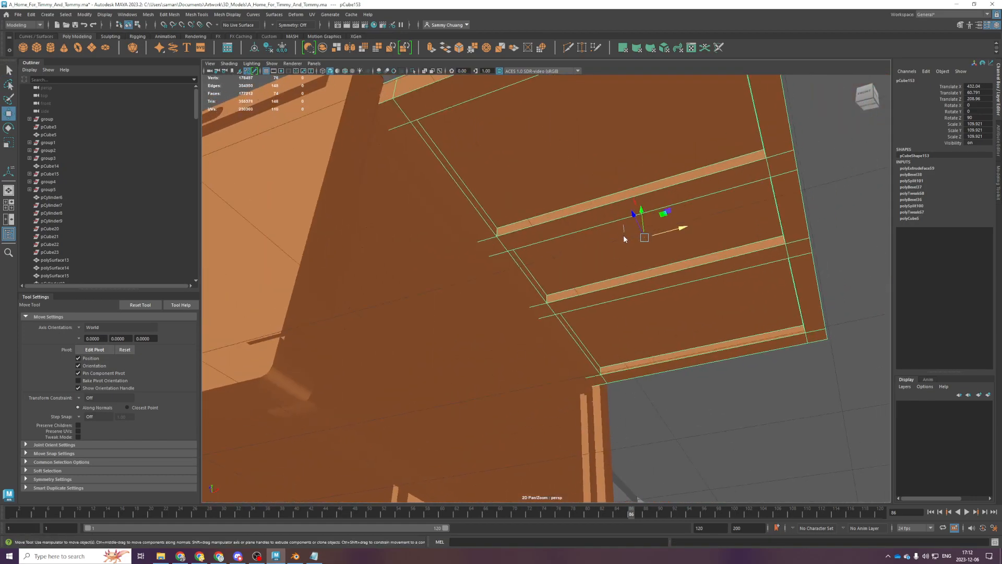
Select the three recessed faces on the lid's underside and assign them the lighter wood material
{"action": "right_click_drag", "start_coordinate": [624, 233], "coordinate": [623, 277]}
{"action": "left_click", "coordinate": [616, 183]}
{"action": "mouse_move", "coordinate": [599, 280]}
{"action": "left_mouse_down", "text": "alt"}
{"action": "mouse_move", "coordinate": [590, 264]}
{"action": "mouse_move", "coordinate": [595, 284]}
{"action": "left_mouse_up", "text": "alt"}
{"action": "left_click", "coordinate": [592, 248], "text": "shift"}
{"action": "left_click", "coordinate": [626, 331], "text": "shift"}
{"action": "right_click_drag", "start_coordinate": [639, 241], "coordinate": [685, 461]}
{"action": "left_click_drag", "start_coordinate": [684, 460], "coordinate": [552, 415], "text": "alt"}
{"action": "middle_click_drag", "start_coordinate": [552, 415], "coordinate": [601, 418], "text": "alt"}
Select the recessed centre faces of both end panels and assign them the lighter wood material
{"action": "left_click", "coordinate": [504, 268]}
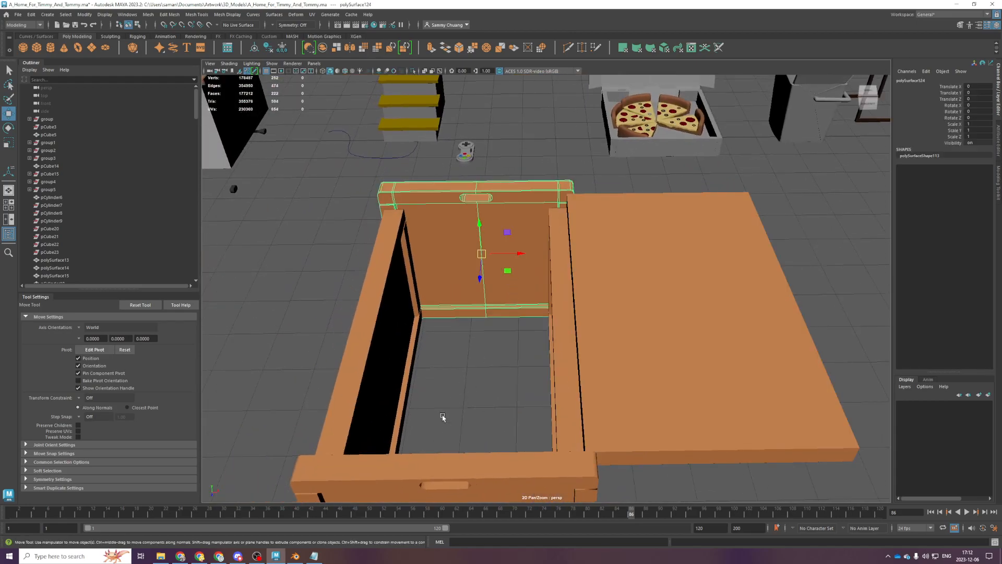
{"action": "key", "text": "space"}
{"action": "key", "text": "space"}
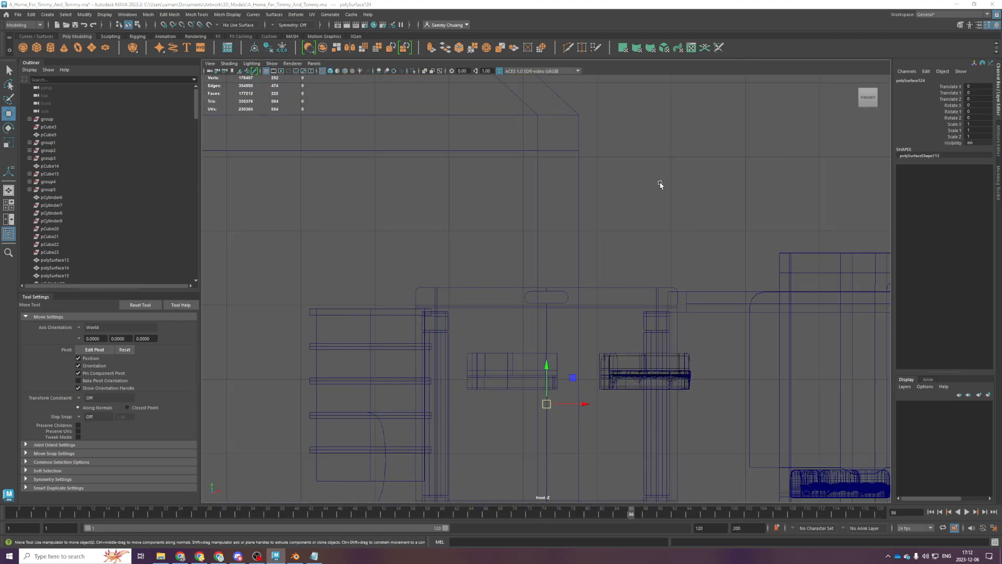
{"action": "key", "text": "space"}
{"action": "scroll", "coordinate": [680, 264], "scroll_direction": "down", "scroll_amount": 3}
{"action": "left_click", "coordinate": [680, 264]}
{"action": "key", "text": "space"}
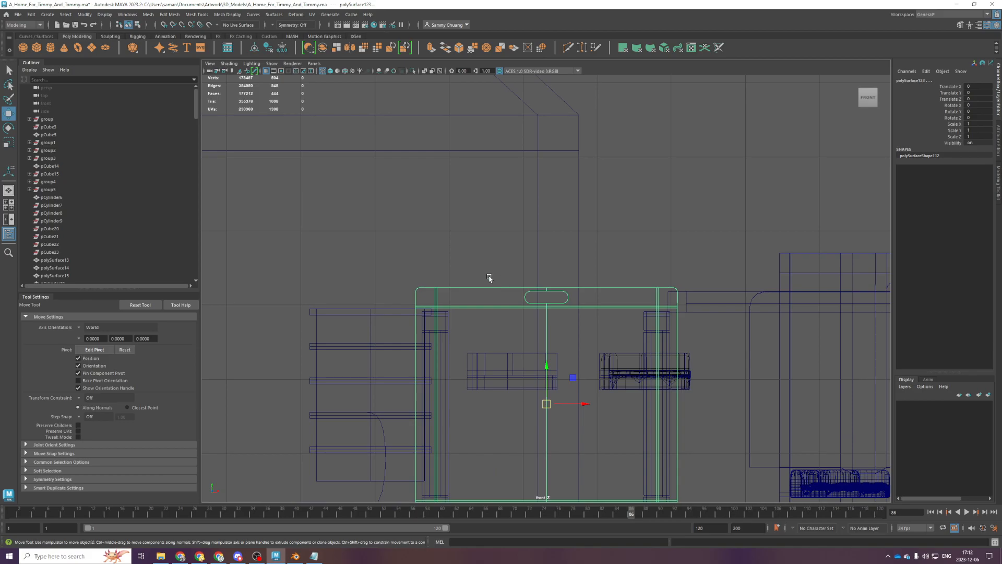
{"action": "key", "text": "space"}
{"action": "key", "text": "space"}
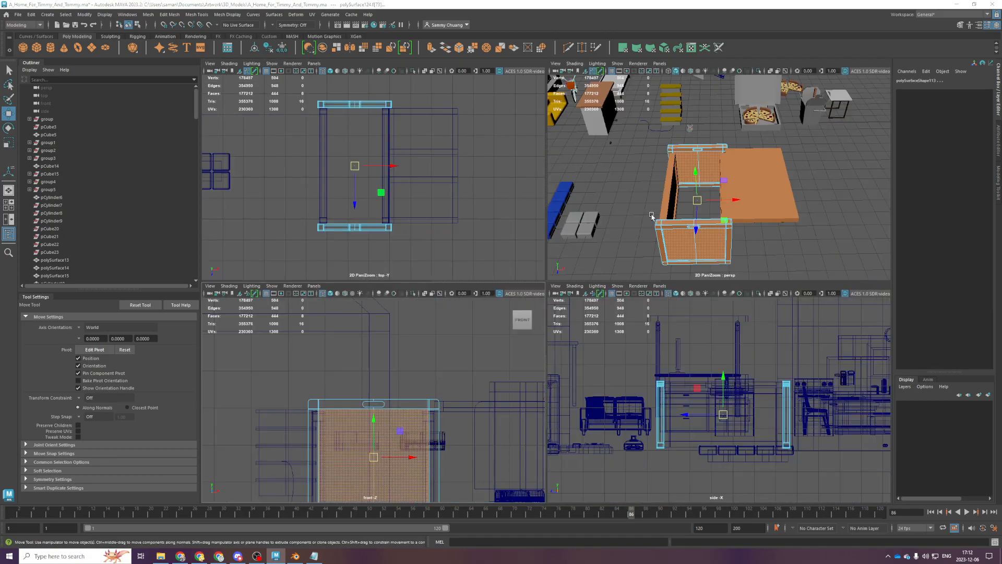
{"action": "left_click_drag", "start_coordinate": [634, 249], "coordinate": [494, 294], "text": "alt"}
{"action": "right_click_drag", "start_coordinate": [485, 294], "coordinate": [524, 268]}
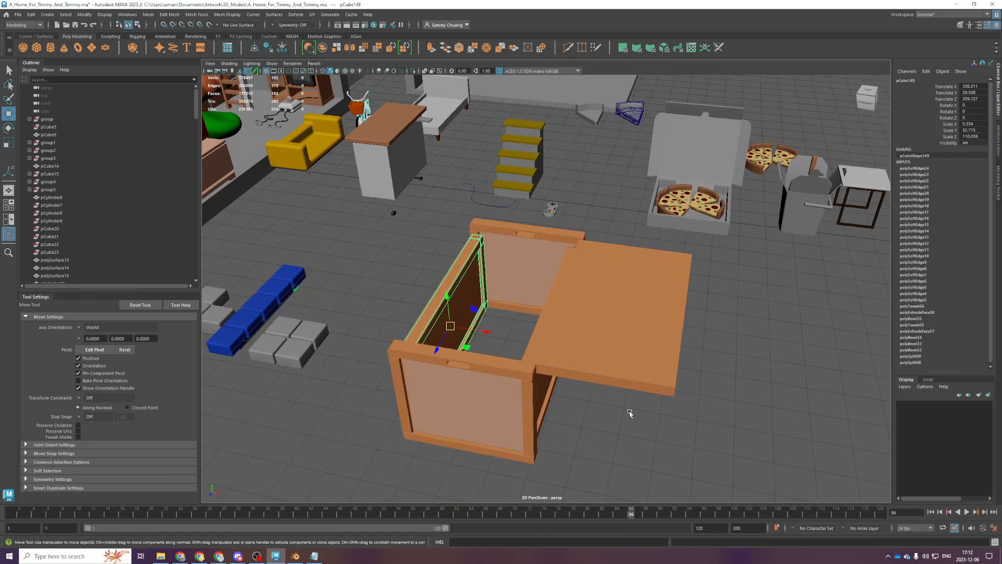
Select the recessed centre faces of both long side panels in the side view and assign them the lighter wood material
{"action": "key", "text": "space"}
{"action": "key", "text": "space"}
{"action": "left_click_drag", "start_coordinate": [700, 298], "coordinate": [622, 248], "text": "alt"}
{"action": "left_click", "coordinate": [555, 389], "text": "shift"}
{"action": "key", "text": "space"}
{"action": "key", "text": "space"}
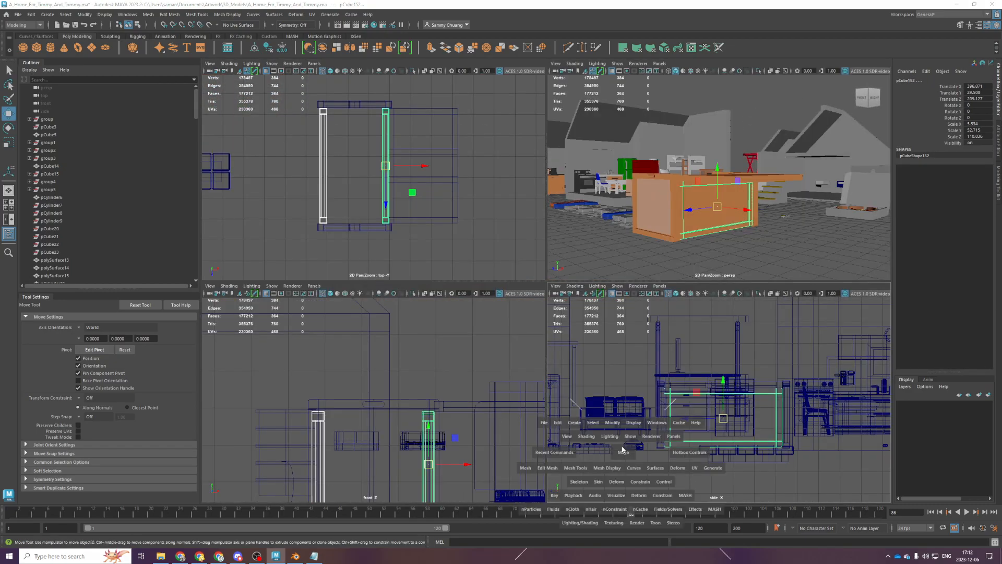
{"action": "key", "text": "f"}
{"action": "scroll", "coordinate": [320, 186], "scroll_direction": "down", "scroll_amount": 4}
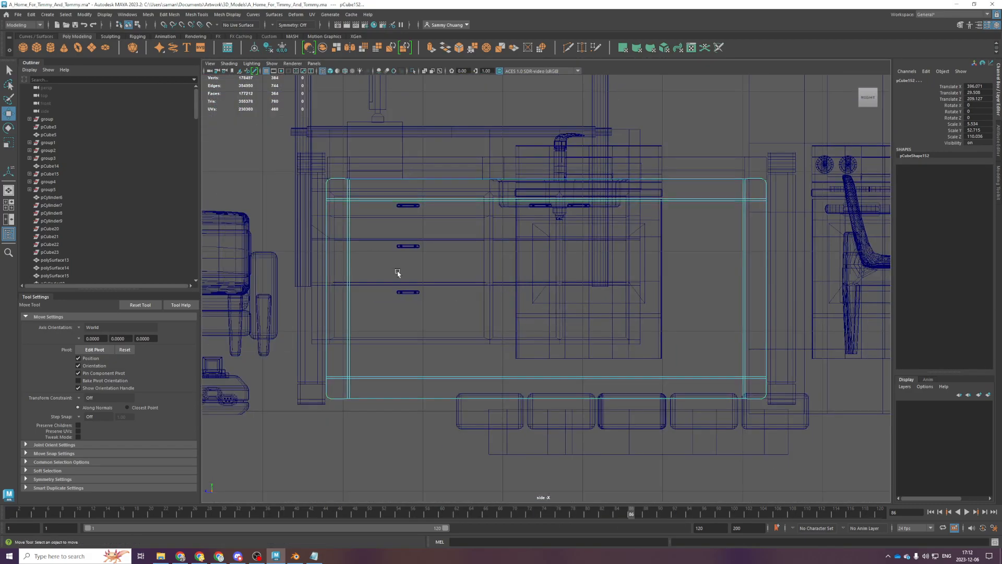
{"action": "right_click_drag", "start_coordinate": [376, 255], "coordinate": [377, 292]}
{"action": "left_click_drag", "start_coordinate": [418, 308], "coordinate": [604, 255]}
{"action": "key", "text": "space"}
{"action": "key", "text": "space"}
{"action": "left_click_drag", "start_coordinate": [531, 347], "coordinate": [577, 385], "text": "alt"}
{"action": "right_click_drag", "start_coordinate": [545, 377], "coordinate": [693, 309]}
{"action": "left_click_drag", "start_coordinate": [604, 359], "coordinate": [607, 354], "text": "alt"}
{"action": "left_click", "coordinate": [724, 347]}
{"action": "left_click_drag", "start_coordinate": [488, 392], "coordinate": [575, 320], "text": "alt"}
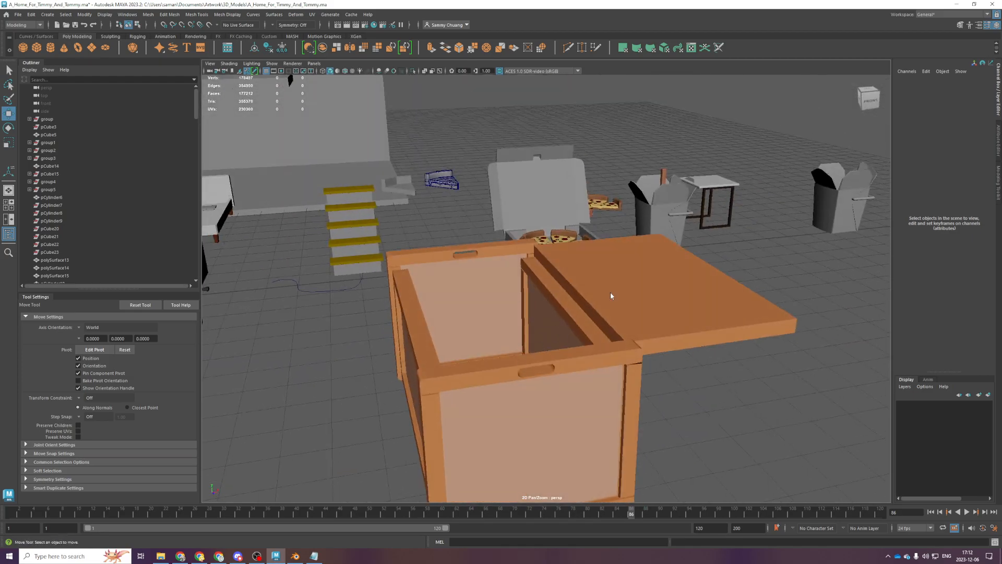
Slide the lid back over the box to a Translate X of 367.052 and save the scene
{"action": "left_click", "coordinate": [681, 273]}
{"action": "left_click_drag", "start_coordinate": [681, 273], "coordinate": [588, 362], "text": "alt"}
{"action": "scroll", "coordinate": [584, 366], "scroll_direction": "up", "scroll_amount": 3}
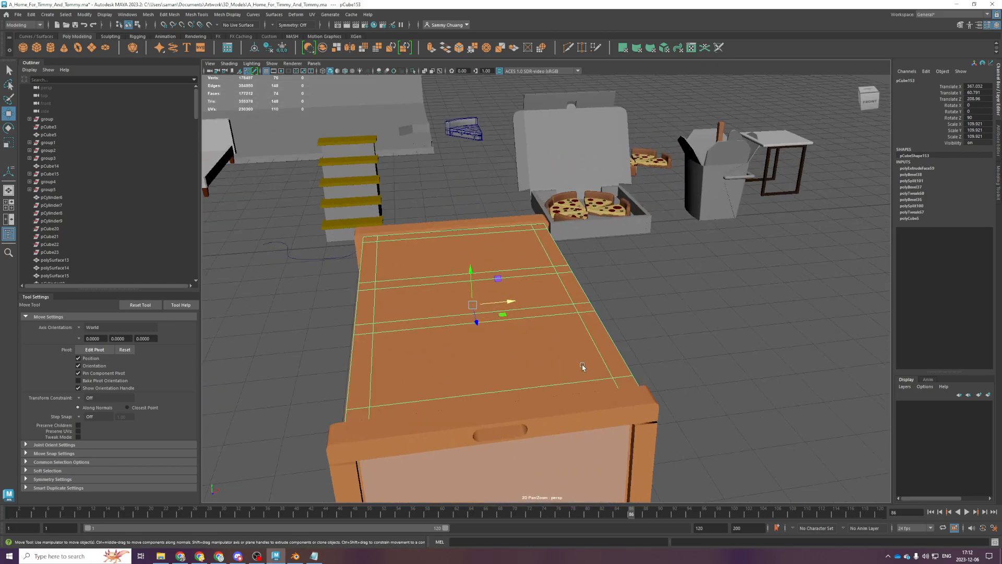
{"action": "scroll", "coordinate": [571, 354], "scroll_direction": "down", "scroll_amount": 3}
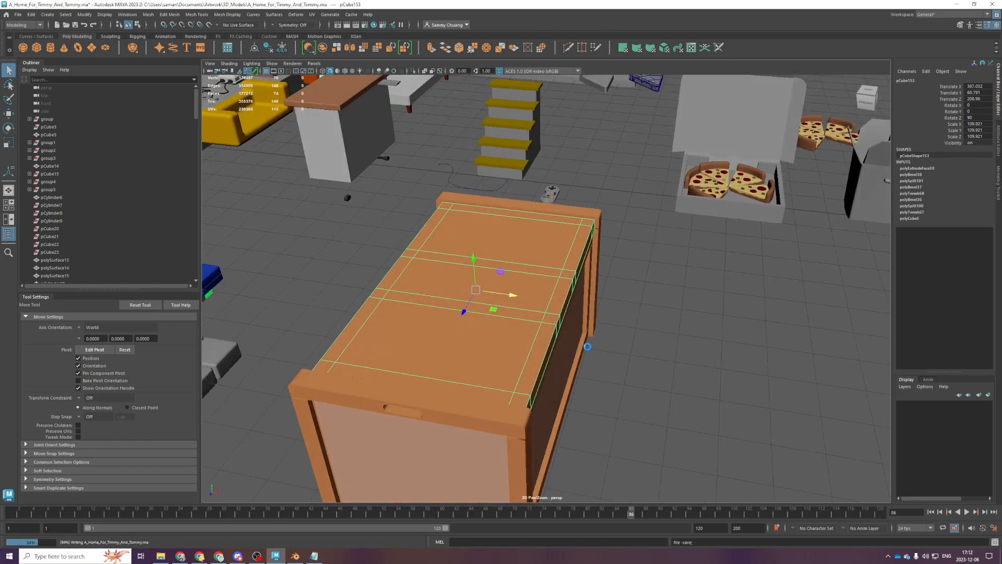
{"action": "scroll", "coordinate": [559, 358], "scroll_direction": "down", "scroll_amount": 3}
{"action": "mouse_move", "coordinate": [560, 358]}
{"action": "left_mouse_down", "text": "alt"}
{"action": "mouse_move", "coordinate": [510, 335]}
{"action": "mouse_move", "coordinate": [553, 365]}
{"action": "left_mouse_up", "text": "alt"}
{"action": "key", "text": "ctrl+s"}
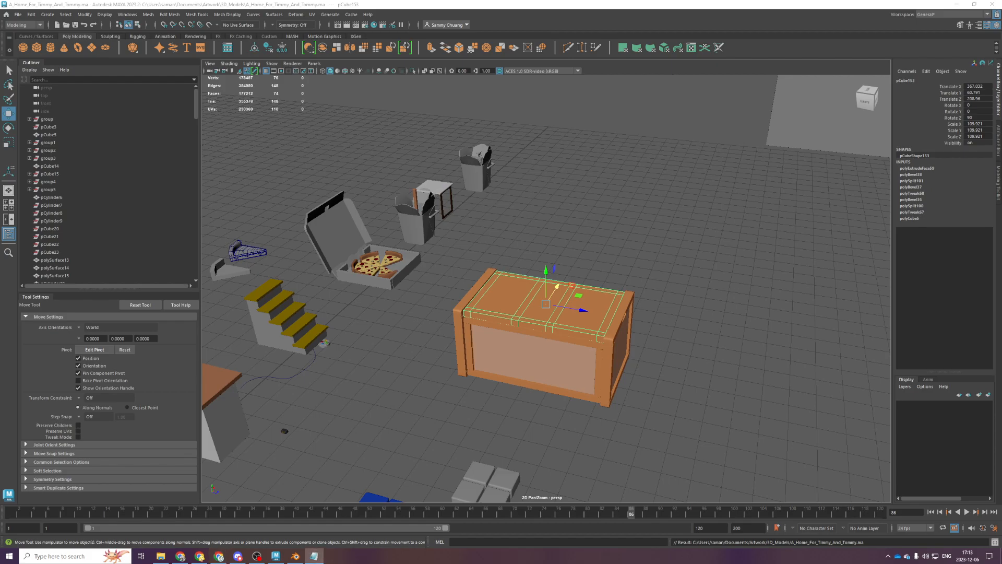
{"action": "left_click", "coordinate": [314, 556]}
{"action": "left_click", "coordinate": [788, 224]}
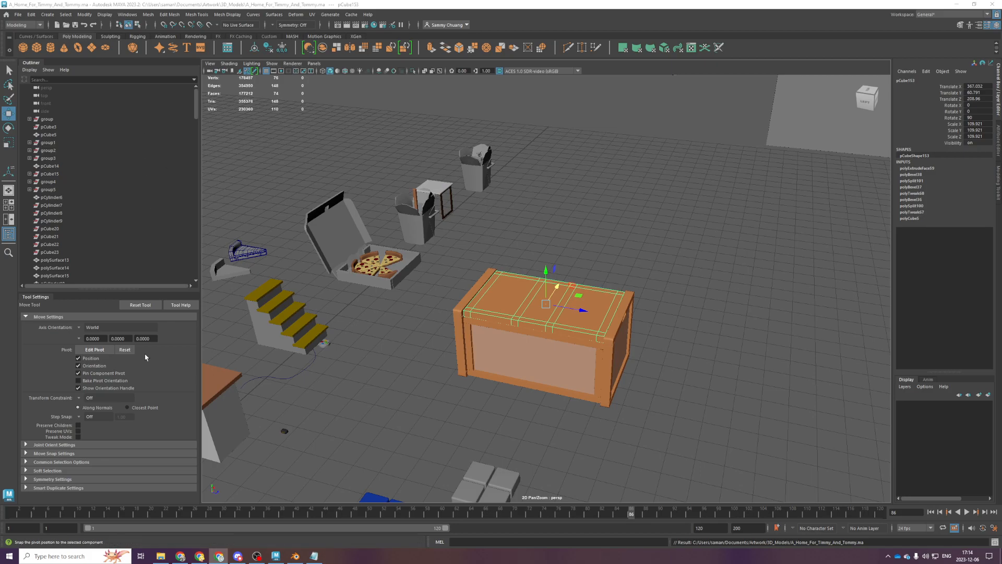
Create a polygon cube, place it beside the box, scale it uniformly to about 159, and show its smooth preview with cage
{"action": "scroll", "coordinate": [355, 392], "scroll_direction": "down", "scroll_amount": 2}
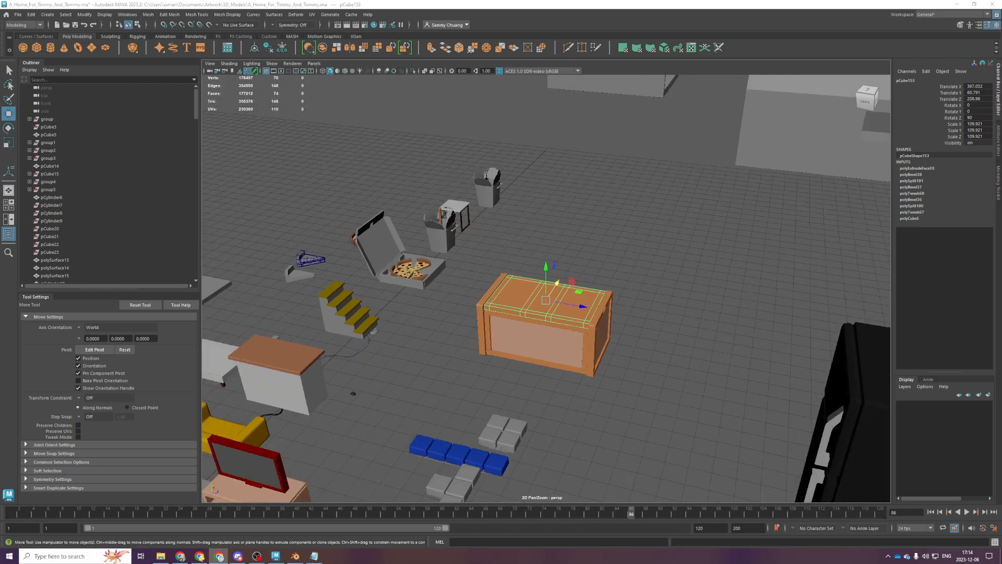
{"action": "left_click", "coordinate": [36, 49]}
{"action": "scroll", "coordinate": [431, 379], "scroll_direction": "down", "scroll_amount": 3}
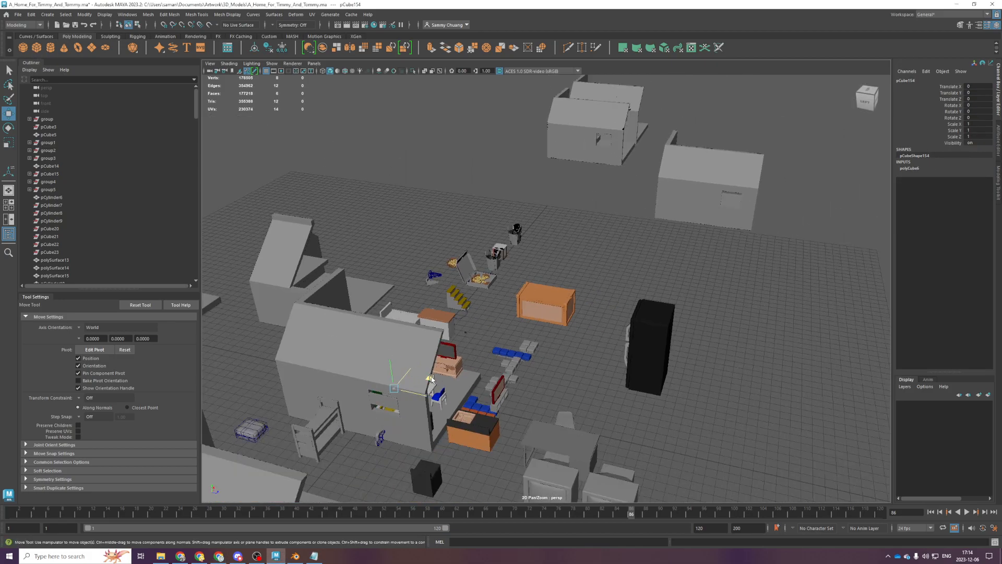
{"action": "middle_click_drag", "start_coordinate": [432, 379], "coordinate": [604, 369]}
{"action": "key", "text": "r"}
{"action": "key", "text": "2"}
{"action": "scroll", "coordinate": [605, 369], "scroll_direction": "up", "scroll_amount": 3}
{"action": "left_click_drag", "start_coordinate": [604, 370], "coordinate": [609, 344], "text": "alt"}
{"action": "scroll", "coordinate": [609, 334], "scroll_direction": "down", "scroll_amount": 3}
{"action": "middle_click_drag", "start_coordinate": [607, 323], "coordinate": [594, 268], "text": "alt"}
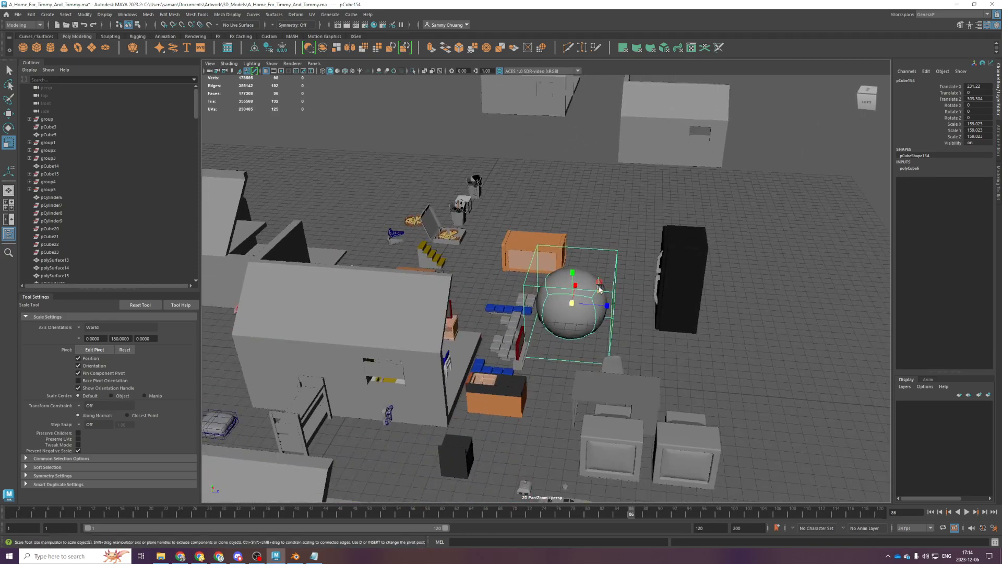
{"action": "scroll", "coordinate": [599, 288], "scroll_direction": "up", "scroll_amount": 3}
Insert an edge loop through the middle of the cube with Multi-Cut, and undo the extra second loop
{"action": "right_click_drag", "start_coordinate": [583, 267], "coordinate": [544, 268], "text": "shift"}
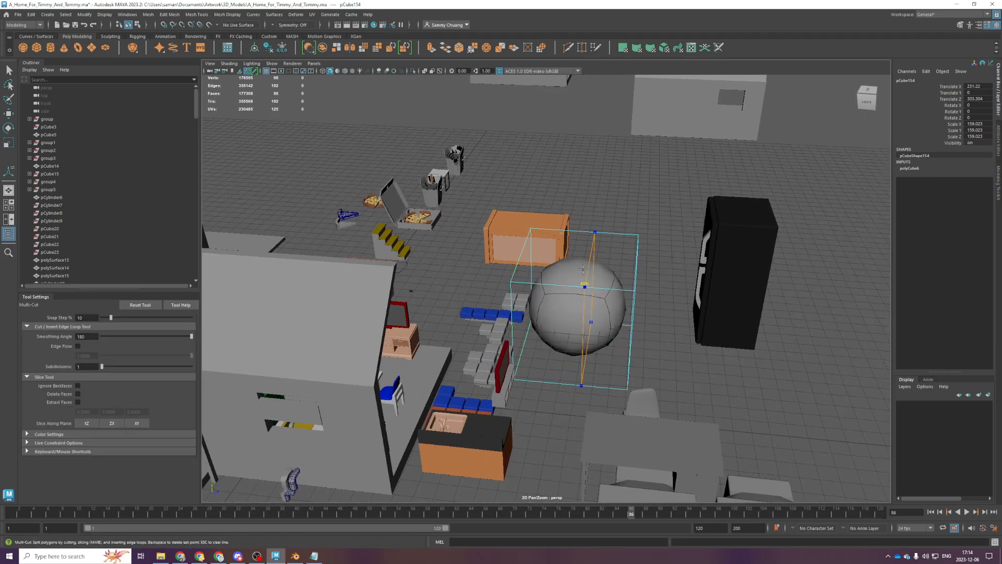
{"action": "left_click", "coordinate": [579, 269], "text": "ctrl+shift"}
{"action": "left_click", "coordinate": [581, 267], "text": "ctrl+shift"}
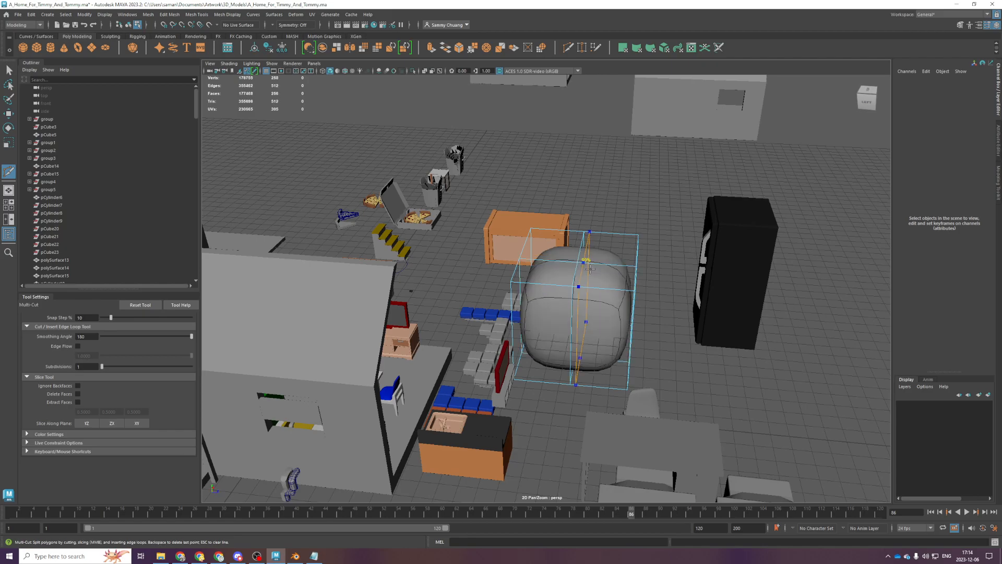
{"action": "left_click_drag", "start_coordinate": [590, 268], "coordinate": [542, 325], "text": "alt"}
{"action": "key", "text": "ctrl+z"}
Insert a centred edge loop perpendicular to the first one on the cube in the top view
{"action": "key", "text": "space"}
{"action": "key", "text": "space"}
{"action": "scroll", "coordinate": [439, 308], "scroll_direction": "down", "scroll_amount": 1}
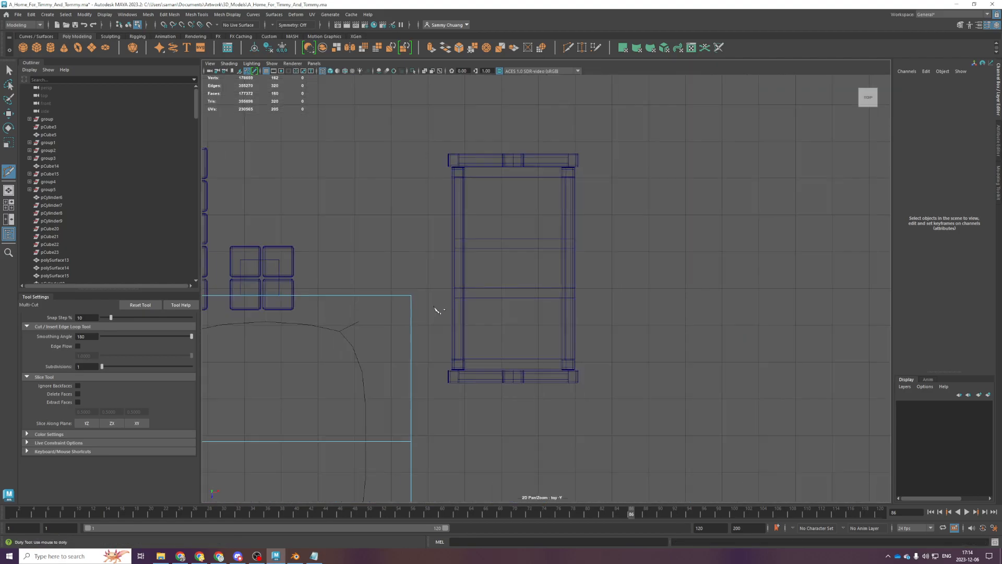
{"action": "scroll", "coordinate": [439, 310], "scroll_direction": "down", "scroll_amount": 1}
{"action": "middle_click_drag", "start_coordinate": [356, 372], "coordinate": [488, 293], "text": "alt"}
{"action": "left_click", "coordinate": [421, 340], "text": "ctrl+shift"}
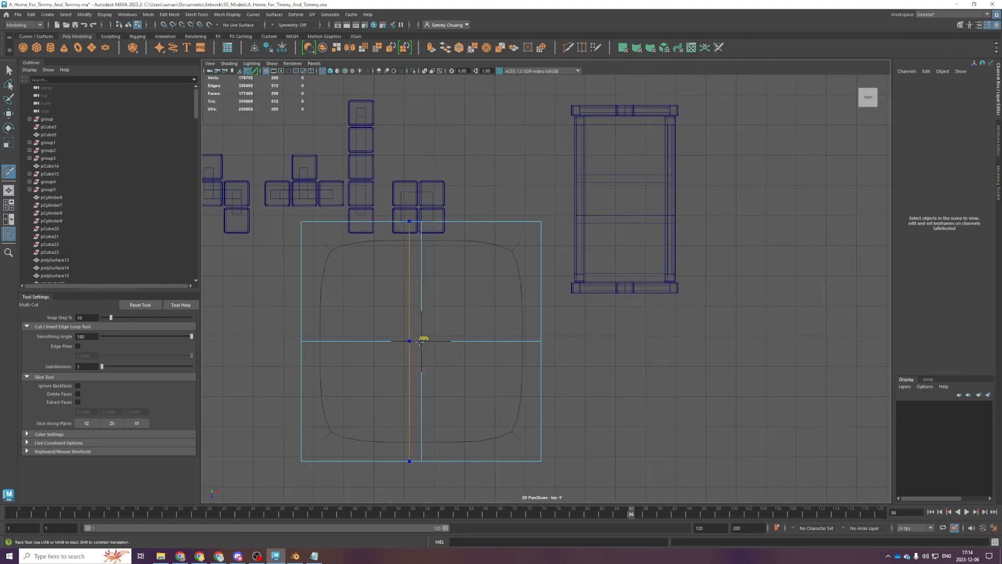
Try raising the cube's top centre vertex by about 70 units to form a peak
{"action": "key", "text": "q"}
{"action": "left_click", "coordinate": [421, 341]}
{"action": "key", "text": "space"}
{"action": "key", "text": "space"}
{"action": "mouse_move", "coordinate": [648, 226]}
{"action": "left_mouse_down", "text": "alt"}
{"action": "mouse_move", "coordinate": [656, 265]}
{"action": "mouse_move", "coordinate": [660, 234]}
{"action": "left_mouse_up", "text": "alt"}
{"action": "key", "text": "w"}
{"action": "left_click_drag", "start_coordinate": [524, 201], "coordinate": [525, 107]}
{"action": "left_click_drag", "start_coordinate": [572, 290], "coordinate": [624, 258], "text": "alt"}
{"action": "left_click_drag", "start_coordinate": [631, 366], "coordinate": [572, 396], "text": "alt"}
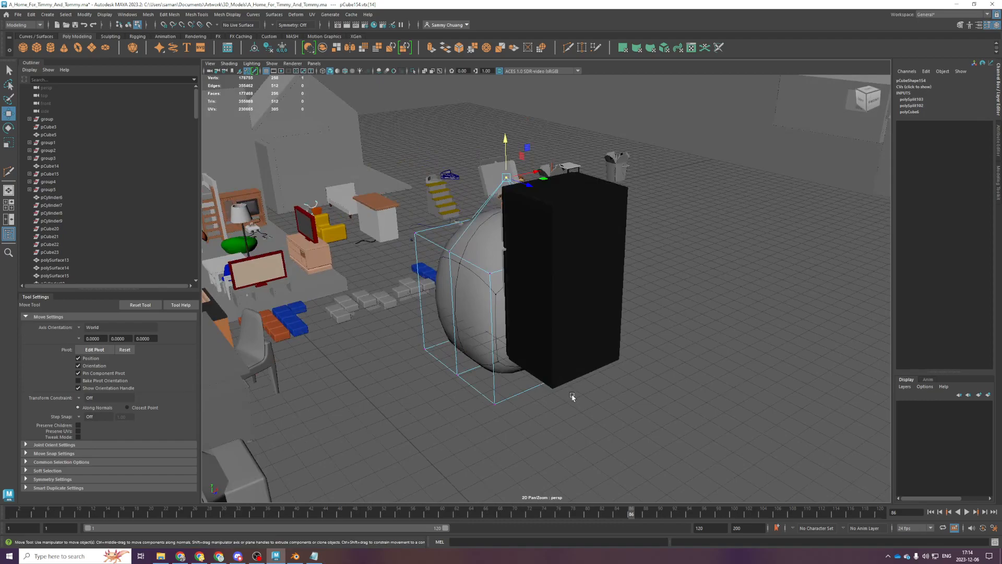
{"action": "left_click_drag", "start_coordinate": [376, 320], "coordinate": [600, 250], "text": "alt"}
Try a horizontal Multi-Cut edge loop around the upper part of the smoothed cube, undo it, and save the scene
{"action": "right_click_drag", "start_coordinate": [629, 234], "coordinate": [589, 236], "text": "shift"}
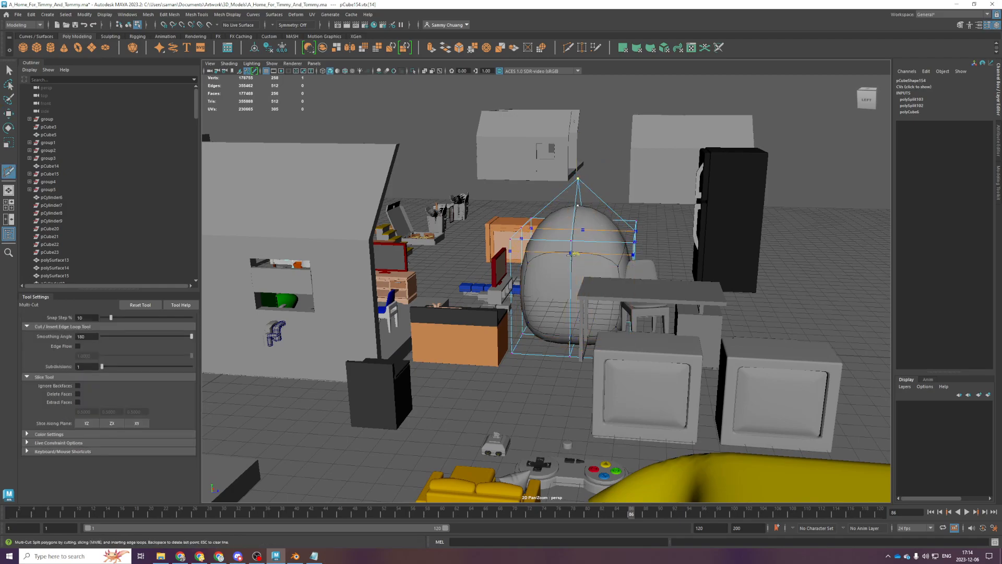
{"action": "left_click", "coordinate": [572, 254]}
{"action": "left_click_drag", "start_coordinate": [588, 269], "coordinate": [590, 278], "text": "alt"}
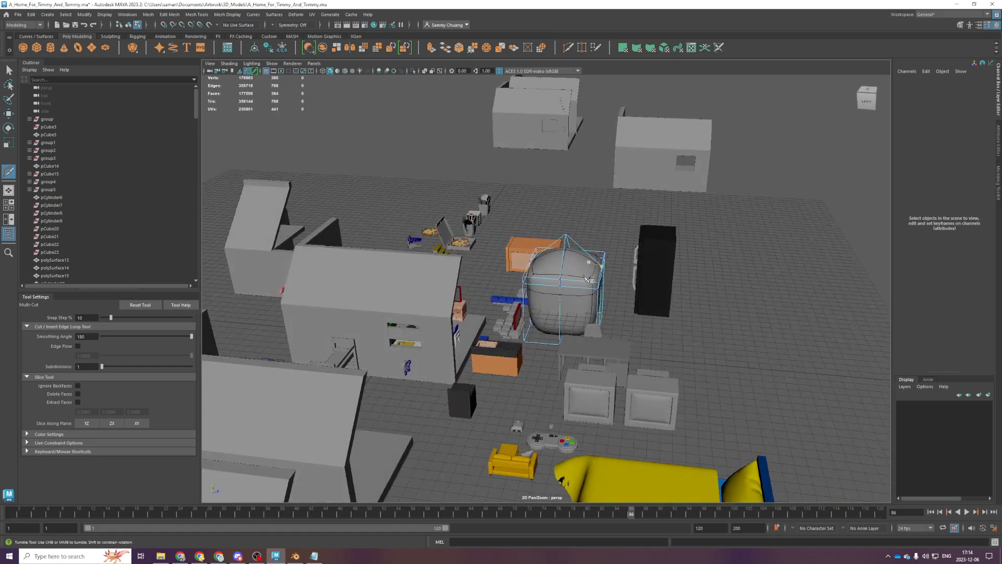
{"action": "key", "text": "ctrl+z"}
{"action": "scroll", "coordinate": [593, 287], "scroll_direction": "up", "scroll_amount": 3}
{"action": "key", "text": "ctrl+s"}
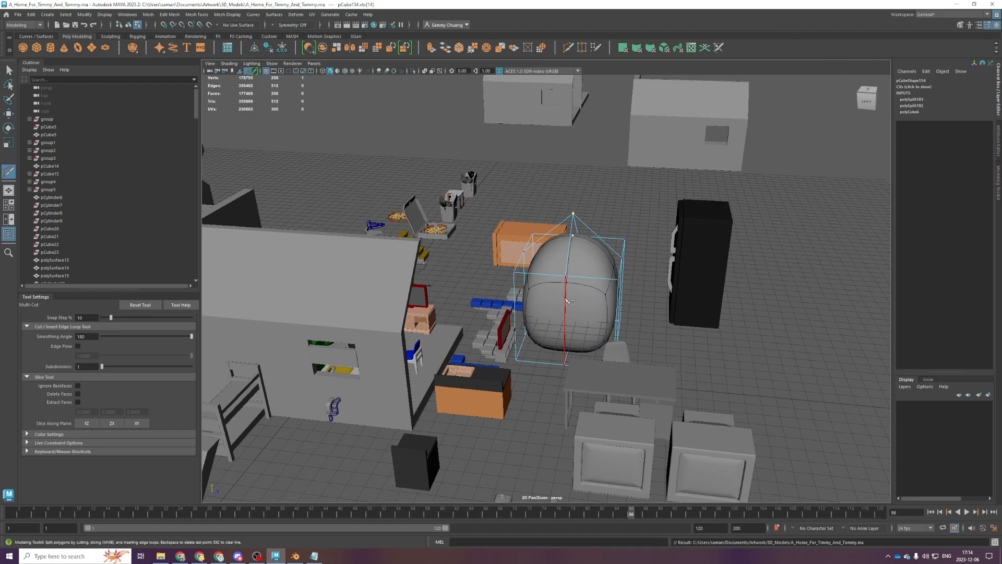
Undo the raised top vertex and return the smoothed cube to object mode
{"action": "key", "text": "ctrl+z"}
{"action": "scroll", "coordinate": [568, 300], "scroll_direction": "up", "scroll_amount": 4}
{"action": "key", "text": "ctrl+y"}
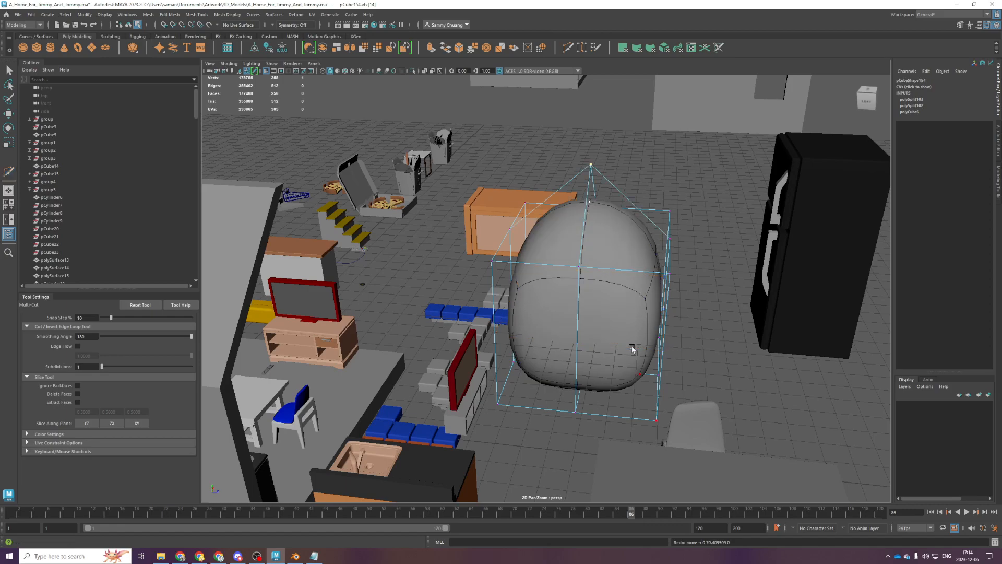
{"action": "mouse_move", "coordinate": [615, 339]}
{"action": "left_mouse_down", "text": "alt"}
{"action": "mouse_move", "coordinate": [622, 322]}
{"action": "mouse_move", "coordinate": [620, 330]}
{"action": "left_mouse_up", "text": "alt"}
{"action": "left_click", "coordinate": [623, 322]}
{"action": "key", "text": "ctrl+z"}
{"action": "key", "text": "q"}
{"action": "right_click_drag", "start_coordinate": [604, 284], "coordinate": [666, 242]}
{"action": "left_click_drag", "start_coordinate": [667, 242], "coordinate": [635, 286], "text": "alt"}
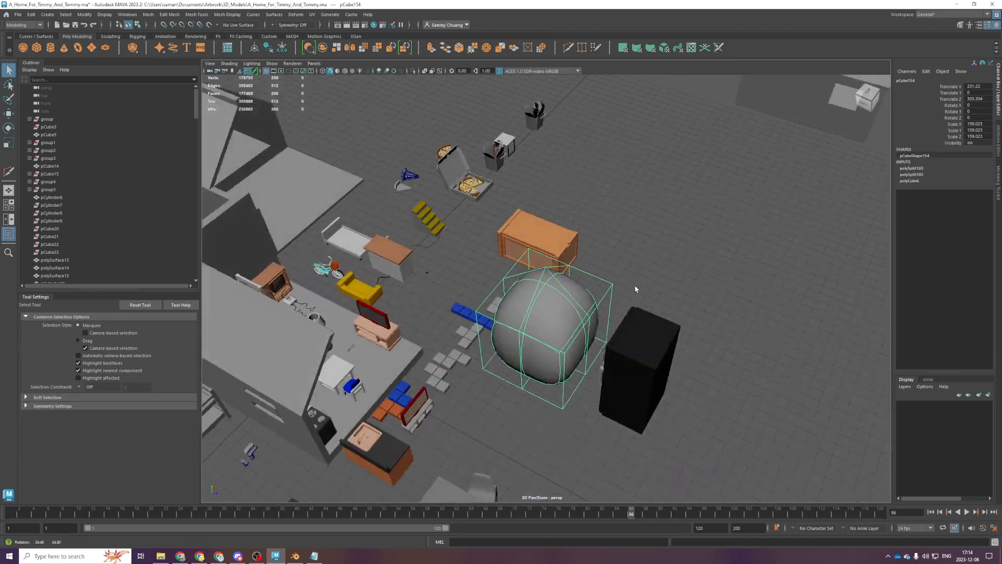
Delete the smoothed cube and create a polygon cylinder scaled to about 56 beside the framed box
{"action": "key", "text": "Delete"}
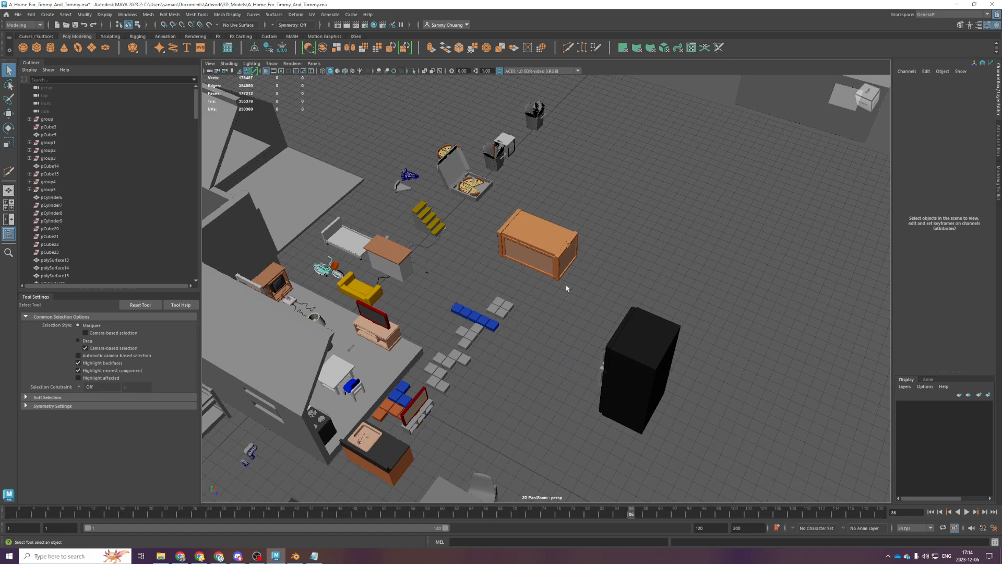
{"action": "left_click", "coordinate": [52, 50]}
{"action": "scroll", "coordinate": [480, 317], "scroll_direction": "down", "scroll_amount": 5}
{"action": "key", "text": "w"}
{"action": "left_click_drag", "start_coordinate": [596, 283], "coordinate": [619, 283]}
{"action": "key", "text": "r"}
{"action": "scroll", "coordinate": [570, 312], "scroll_direction": "up", "scroll_amount": 5}
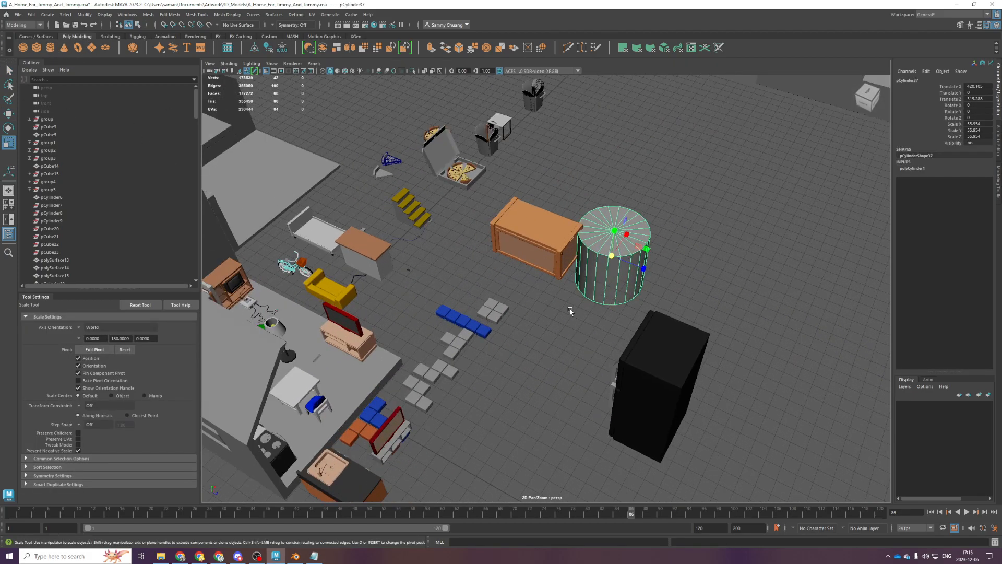
Insert a horizontal edge loop around the cylinder just below its top rim with Multi-Cut
{"action": "scroll", "coordinate": [571, 311], "scroll_direction": "up", "scroll_amount": 3}
{"action": "key", "text": "2"}
{"action": "left_click_drag", "start_coordinate": [617, 288], "coordinate": [629, 232], "text": "alt"}
{"action": "key", "text": "1"}
{"action": "right_click_drag", "start_coordinate": [631, 229], "coordinate": [573, 228], "text": "shift"}
{"action": "left_click", "coordinate": [574, 223], "text": "ctrl"}
{"action": "key", "text": "q"}
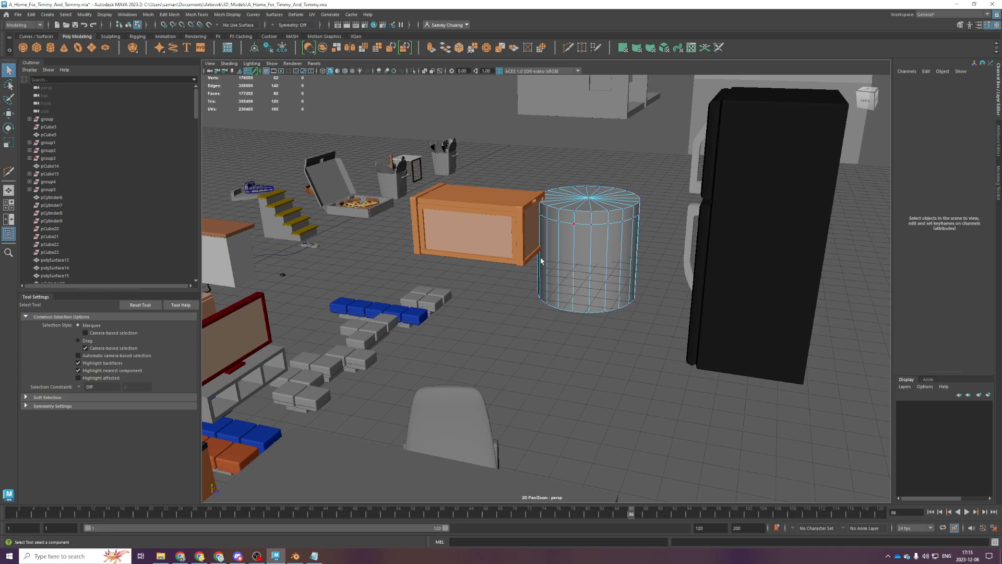
Select the cylinder's top ring of vertices and scale it inward to about a quarter of its width
{"action": "key", "text": "space"}
{"action": "key", "text": "space"}
{"action": "scroll", "coordinate": [510, 316], "scroll_direction": "down", "scroll_amount": 5}
{"action": "left_click_drag", "start_coordinate": [504, 276], "coordinate": [805, 323]}
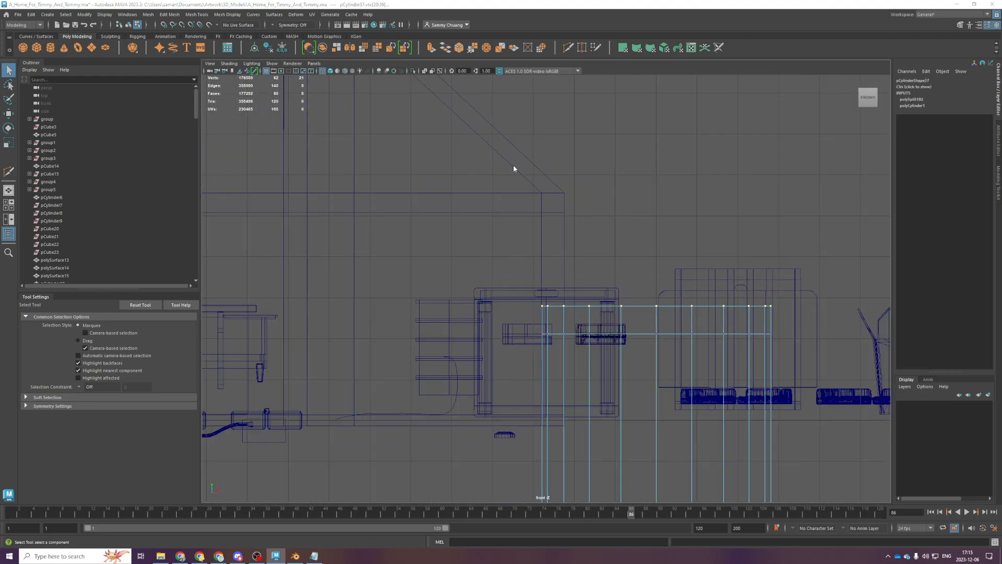
{"action": "key", "text": "space"}
{"action": "key", "text": "space"}
{"action": "scroll", "coordinate": [498, 222], "scroll_direction": "down", "scroll_amount": 2}
{"action": "key", "text": "r"}
{"action": "left_click_drag", "start_coordinate": [573, 315], "coordinate": [556, 300]}
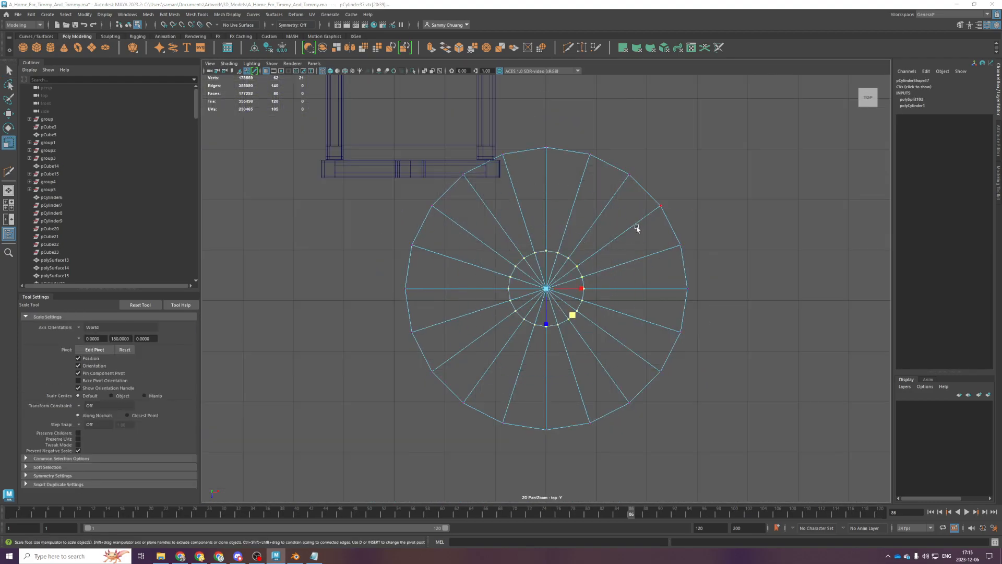
Raise the narrowed top vertices to form a conical shoulder on the cylinder
{"action": "key", "text": "space"}
{"action": "key", "text": "space"}
{"action": "key", "text": "w"}
{"action": "left_click_drag", "start_coordinate": [624, 244], "coordinate": [619, 239], "text": "alt"}
{"action": "left_click_drag", "start_coordinate": [588, 179], "coordinate": [589, 142]}
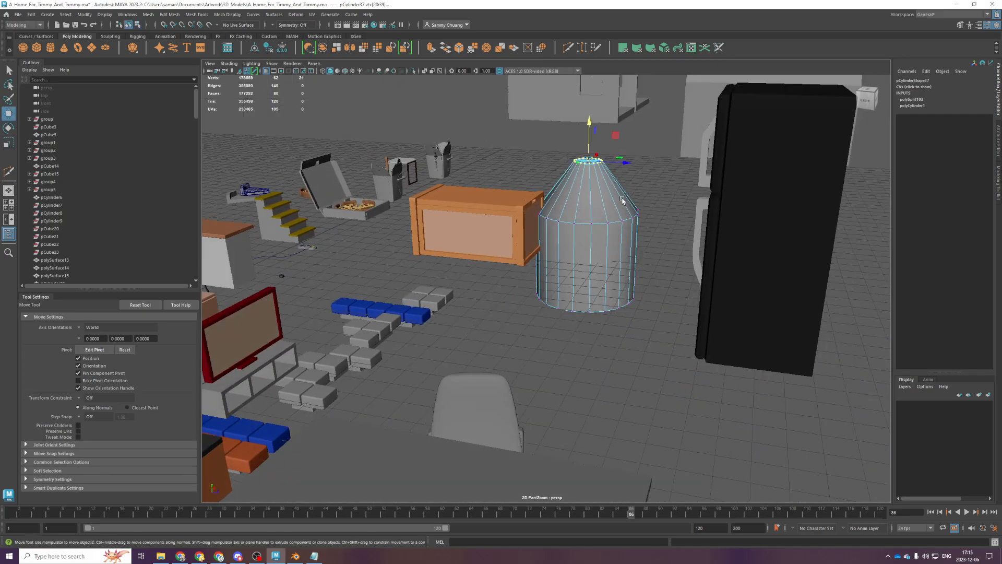
Move the whole cylinder to open floor at about X 602, Z 283 and save the scene
{"action": "right_click_drag", "start_coordinate": [620, 184], "coordinate": [640, 165]}
{"action": "scroll", "coordinate": [619, 188], "scroll_direction": "down", "scroll_amount": 4}
{"action": "key", "text": "r"}
{"action": "mouse_move", "coordinate": [615, 207]}
{"action": "left_mouse_down", "text": "alt"}
{"action": "mouse_move", "coordinate": [616, 235]}
{"action": "mouse_move", "coordinate": [599, 247]}
{"action": "mouse_move", "coordinate": [609, 190]}
{"action": "left_mouse_up", "text": "alt"}
{"action": "key", "text": "w"}
{"action": "key", "text": "ctrl+s"}
{"action": "key", "text": "f"}
{"action": "key", "text": "space"}
{"action": "key", "text": "space"}
{"action": "key", "text": "r"}
{"action": "left_click_drag", "start_coordinate": [547, 283], "coordinate": [548, 303]}
{"action": "scroll", "coordinate": [578, 286], "scroll_direction": "up", "scroll_amount": 3}
{"action": "key", "text": "ctrl+s"}
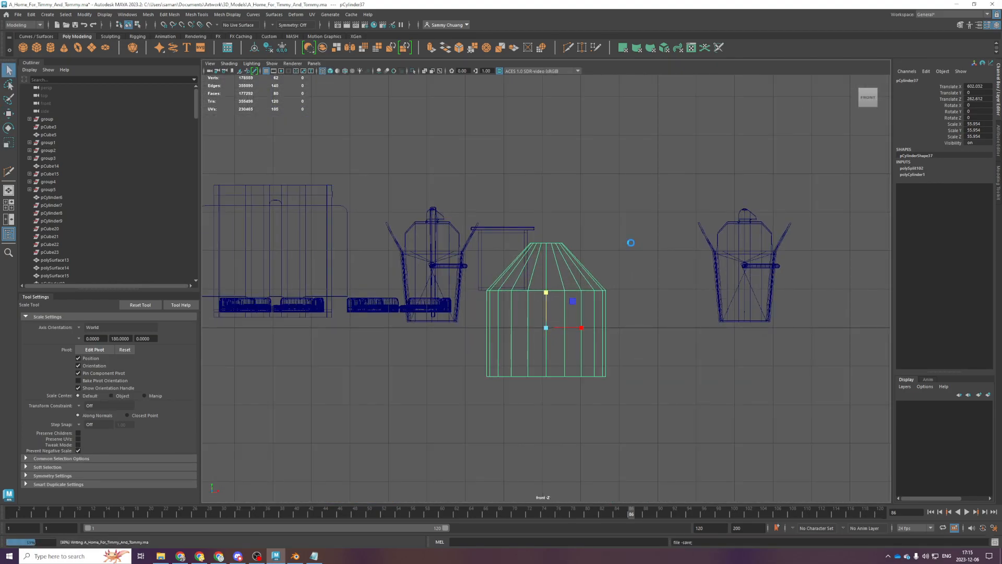
Insert a horizontal edge loop around the cylinder just above its bottom rim
{"action": "right_click_drag", "start_coordinate": [631, 272], "coordinate": [585, 278], "text": "shift"}
{"action": "left_click", "coordinate": [583, 358], "text": "ctrl"}
{"action": "key", "text": "q"}
Select the cylinder's bottom ring of vertices and scale it inward to taper the base
{"action": "left_click_drag", "start_coordinate": [679, 405], "coordinate": [357, 370]}
{"action": "key", "text": "space"}
{"action": "key", "text": "space"}
{"action": "key", "text": "r"}
{"action": "left_click_drag", "start_coordinate": [572, 316], "coordinate": [593, 263]}
{"action": "key", "text": "space"}
{"action": "key", "text": "space"}
{"action": "scroll", "coordinate": [591, 312], "scroll_direction": "up", "scroll_amount": 4}
Return the cylinder to object mode and show its smooth preview with the cage
{"action": "right_click_drag", "start_coordinate": [593, 264], "coordinate": [637, 242]}
{"action": "left_click", "coordinate": [638, 241]}
{"action": "left_click_drag", "start_coordinate": [615, 320], "coordinate": [615, 308], "text": "alt"}
{"action": "left_click", "coordinate": [554, 368]}
{"action": "key", "text": "1"}
{"action": "key", "text": "2"}
{"action": "left_click_drag", "start_coordinate": [552, 389], "coordinate": [577, 211], "text": "alt"}
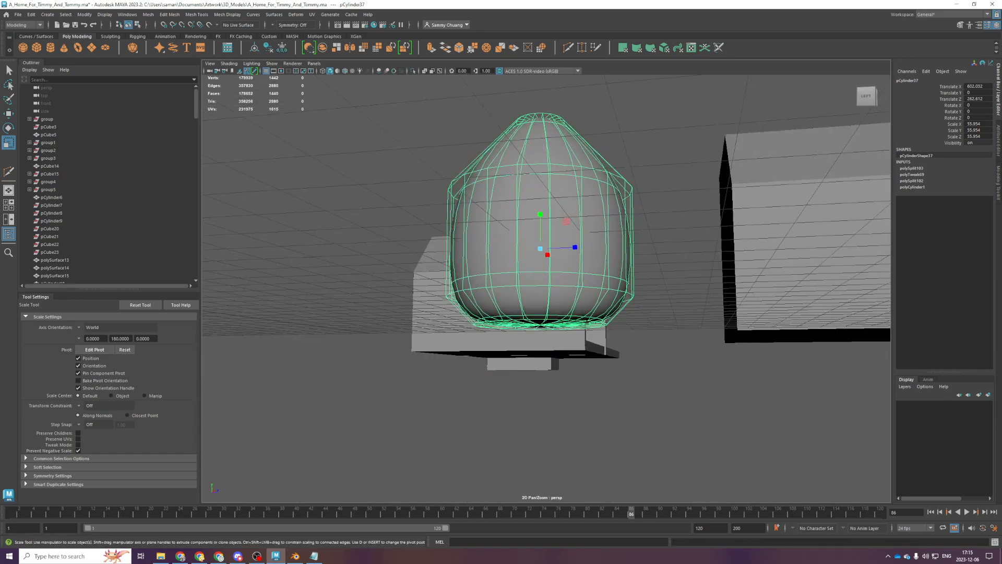
Insert a supporting edge loop close to the tapered bottom rim of the cylinder and save the scene
{"action": "scroll", "coordinate": [616, 403], "scroll_direction": "up", "scroll_amount": 3}
{"action": "right_click_drag", "start_coordinate": [605, 280], "coordinate": [556, 286], "text": "shift"}
{"action": "left_click_drag", "start_coordinate": [556, 286], "coordinate": [548, 301], "text": "alt"}
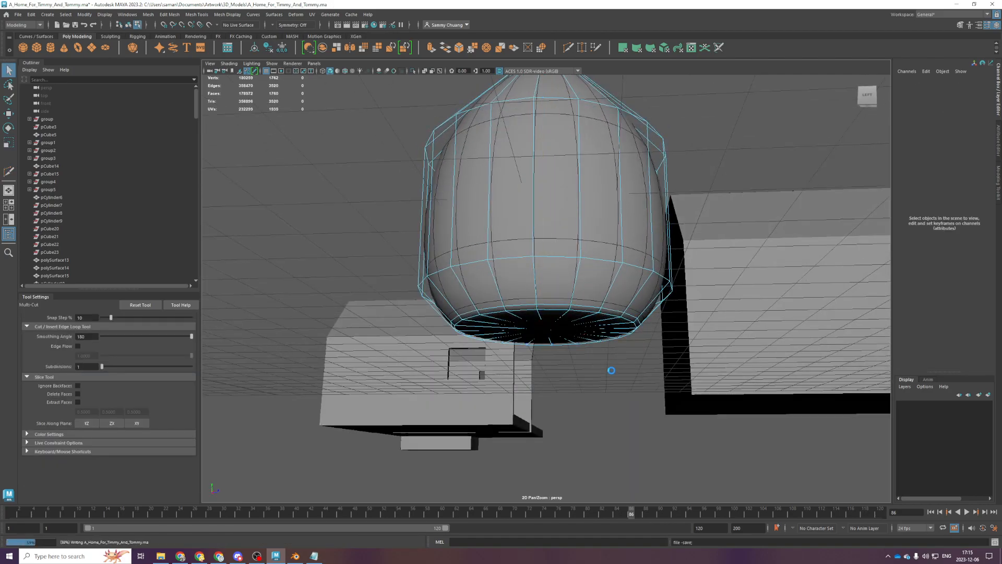
{"action": "left_click_drag", "start_coordinate": [607, 388], "coordinate": [604, 341], "text": "alt"}
{"action": "right_click_drag", "start_coordinate": [604, 340], "coordinate": [617, 343], "text": "alt"}
Select only the bottom cap faces of the cylinder in the front view
{"action": "key", "text": "space"}
{"action": "key", "text": "space"}
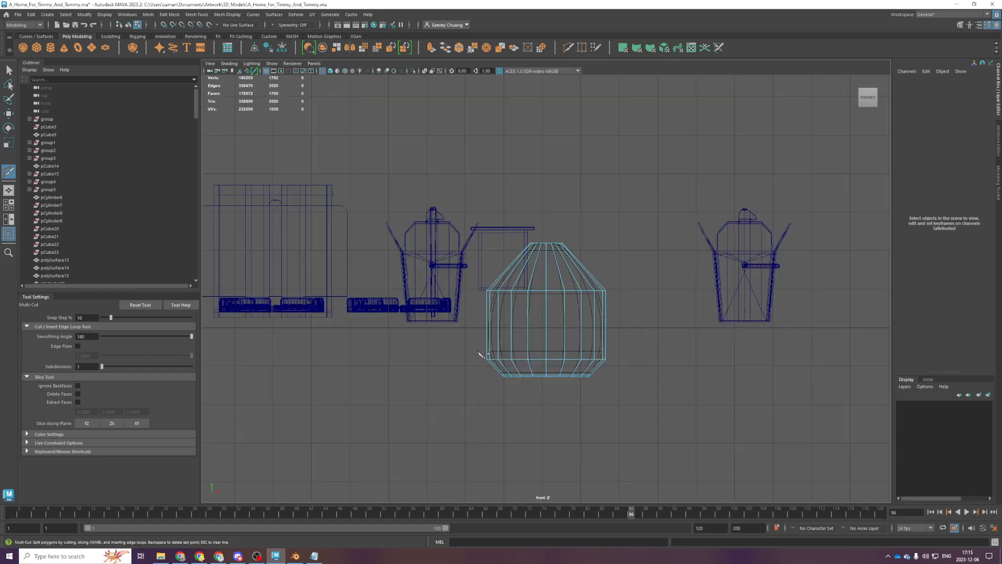
{"action": "key", "text": "q"}
{"action": "middle_click_drag", "start_coordinate": [509, 378], "coordinate": [495, 312], "text": "alt"}
{"action": "scroll", "coordinate": [500, 295], "scroll_direction": "up", "scroll_amount": 3}
{"action": "left_click_drag", "start_coordinate": [336, 286], "coordinate": [679, 418]}
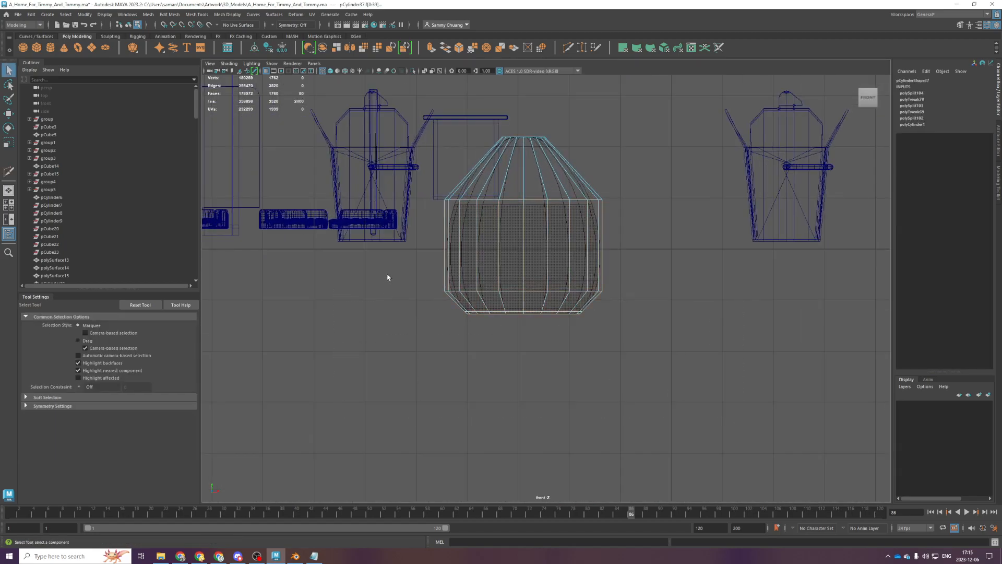
{"action": "left_click_drag", "start_coordinate": [391, 260], "coordinate": [688, 301]}
{"action": "key", "text": "ctrl+z"}
{"action": "left_click_drag", "start_coordinate": [417, 270], "coordinate": [603, 326]}
{"action": "left_click_drag", "start_coordinate": [417, 276], "coordinate": [555, 333]}
{"action": "left_click_drag", "start_coordinate": [404, 127], "coordinate": [716, 359]}
{"action": "left_click_drag", "start_coordinate": [383, 111], "coordinate": [672, 313]}
Extrude the bottom cap faces and scale them slightly inward to inset the base
{"action": "key", "text": "space"}
{"action": "key", "text": "space"}
{"action": "key", "text": "ctrl+e"}
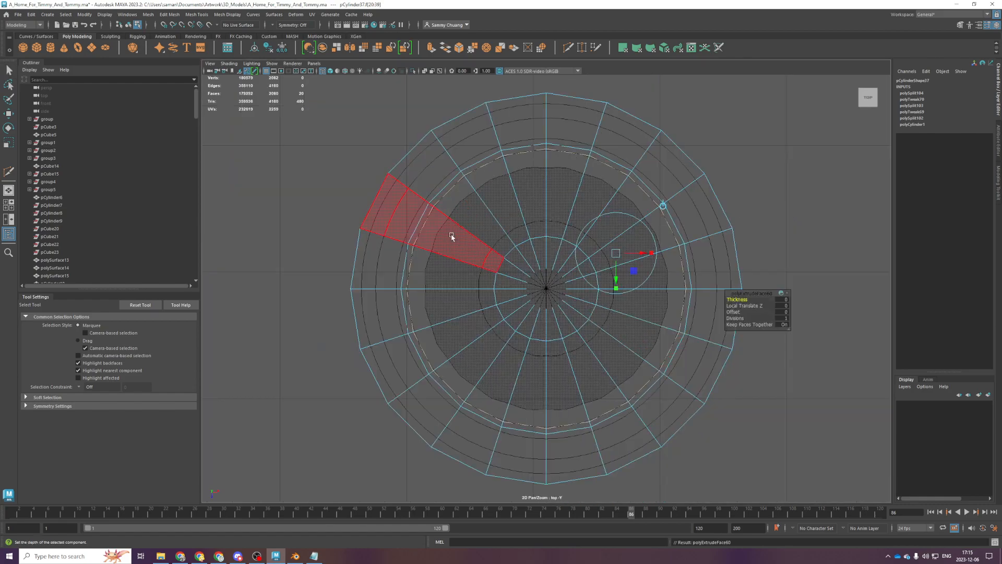
{"action": "key", "text": "r"}
{"action": "left_click", "coordinate": [566, 317]}
{"action": "key", "text": "ctrl+z"}
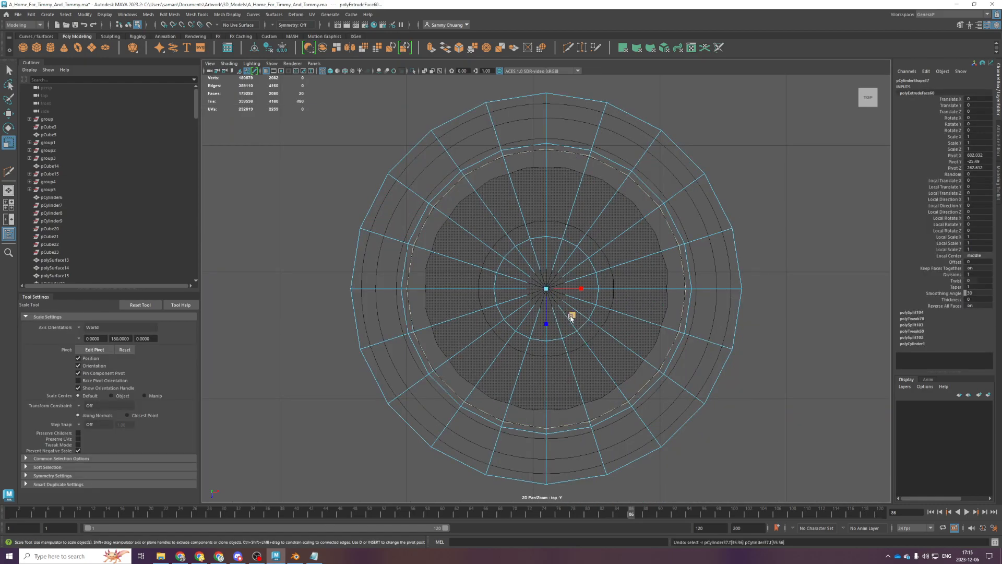
{"action": "left_click_drag", "start_coordinate": [573, 316], "coordinate": [570, 313]}
{"action": "key", "text": "space"}
{"action": "key", "text": "space"}
{"action": "left_click_drag", "start_coordinate": [614, 283], "coordinate": [600, 290], "text": "alt"}
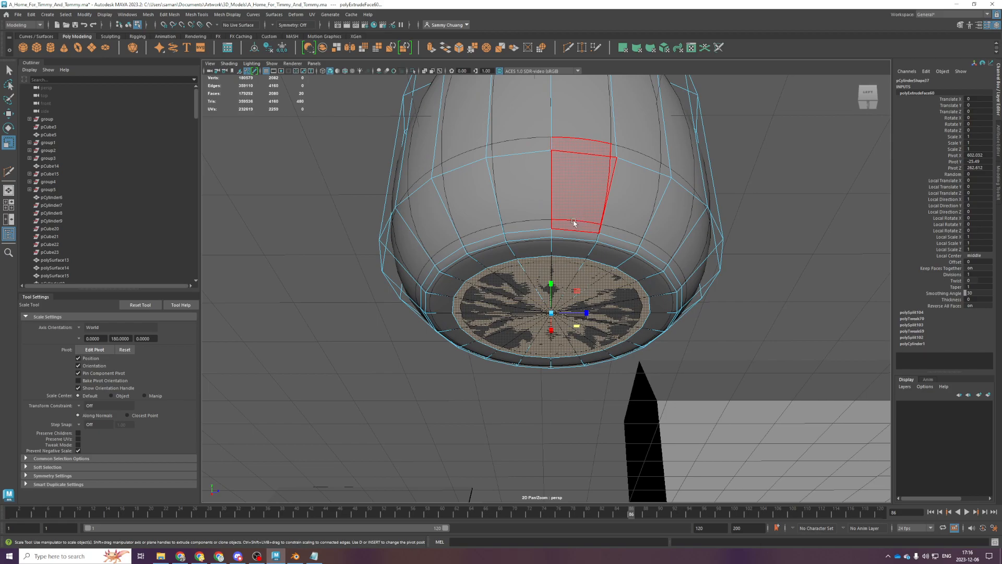
Extrude the inset bottom faces downward to form a short, slightly narrowing neck
{"action": "left_click_drag", "start_coordinate": [577, 291], "coordinate": [546, 344]}
{"action": "key", "text": "ctrl+z"}
{"action": "key", "text": "ctrl+e"}
{"action": "key", "text": "w"}
{"action": "key", "text": "space"}
{"action": "key", "text": "space"}
{"action": "key", "text": "r"}
{"action": "key", "text": "space"}
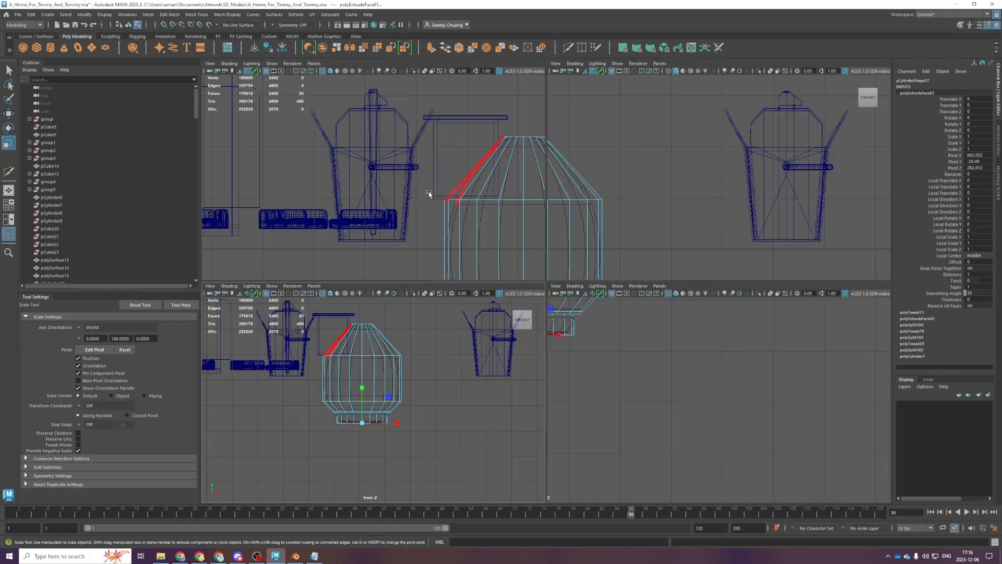
{"action": "key", "text": "space"}
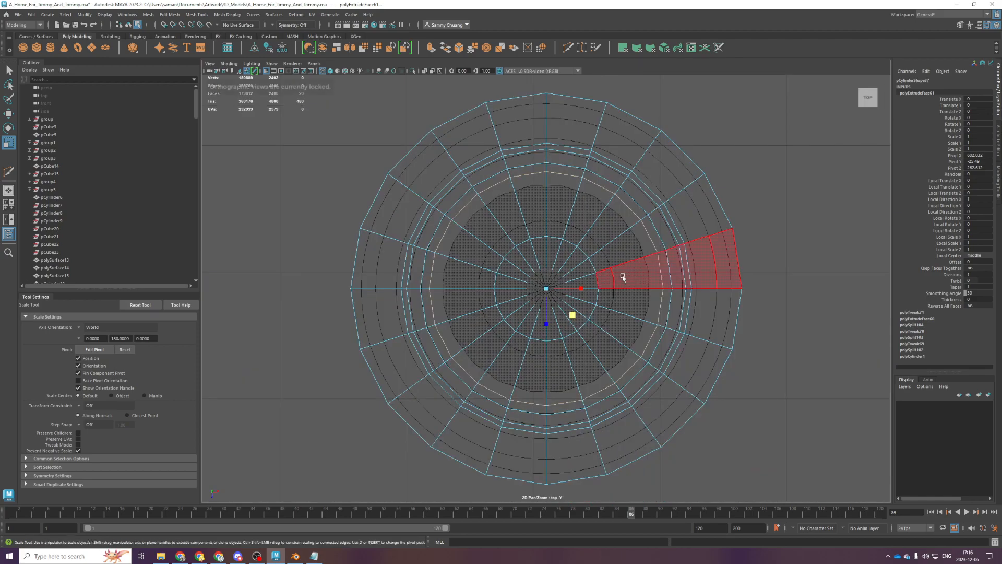
{"action": "key", "text": "space"}
{"action": "key", "text": "space"}
Insert supporting edge loops near the lower and upper ends of the neck and save the scene
{"action": "left_click_drag", "start_coordinate": [658, 261], "coordinate": [653, 246], "text": "alt"}
{"action": "right_click_drag", "start_coordinate": [653, 246], "coordinate": [610, 248], "text": "shift"}
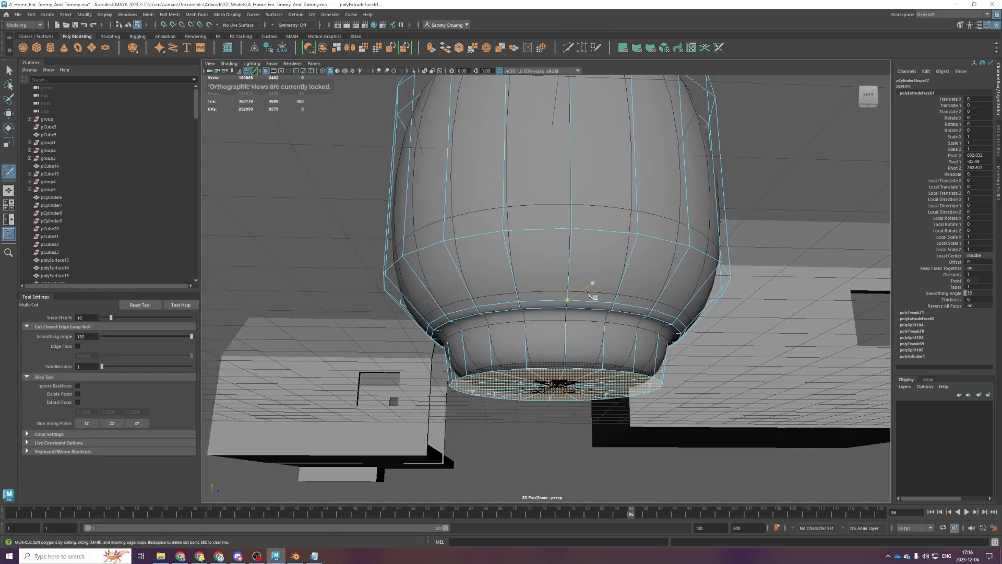
{"action": "scroll", "coordinate": [591, 287], "scroll_direction": "up", "scroll_amount": 2}
{"action": "left_click", "coordinate": [482, 373], "text": "ctrl"}
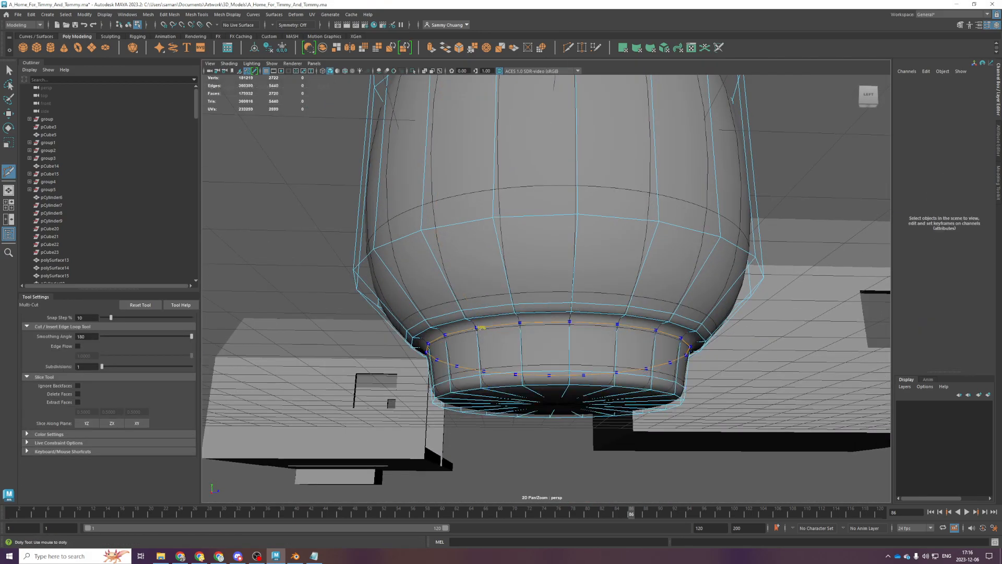
{"action": "left_click", "coordinate": [476, 328], "text": "ctrl"}
{"action": "key", "text": "q"}
{"action": "key", "text": "ctrl+s"}
{"action": "left_click_drag", "start_coordinate": [632, 355], "coordinate": [635, 369], "text": "alt"}
{"action": "scroll", "coordinate": [635, 369], "scroll_direction": "down", "scroll_amount": 4}
{"action": "key", "text": "ctrl+s"}
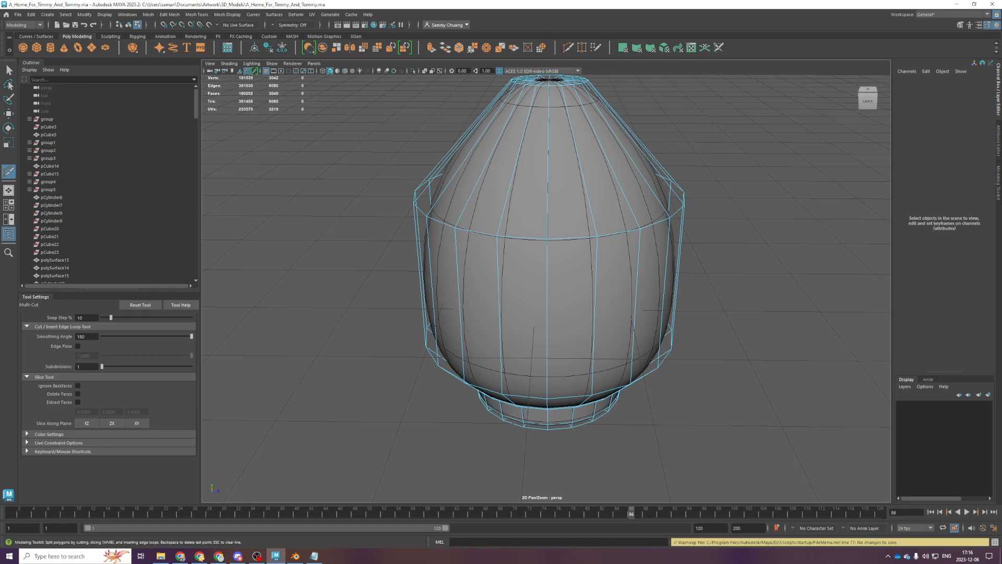
{"action": "key", "text": "alt+Tab"}
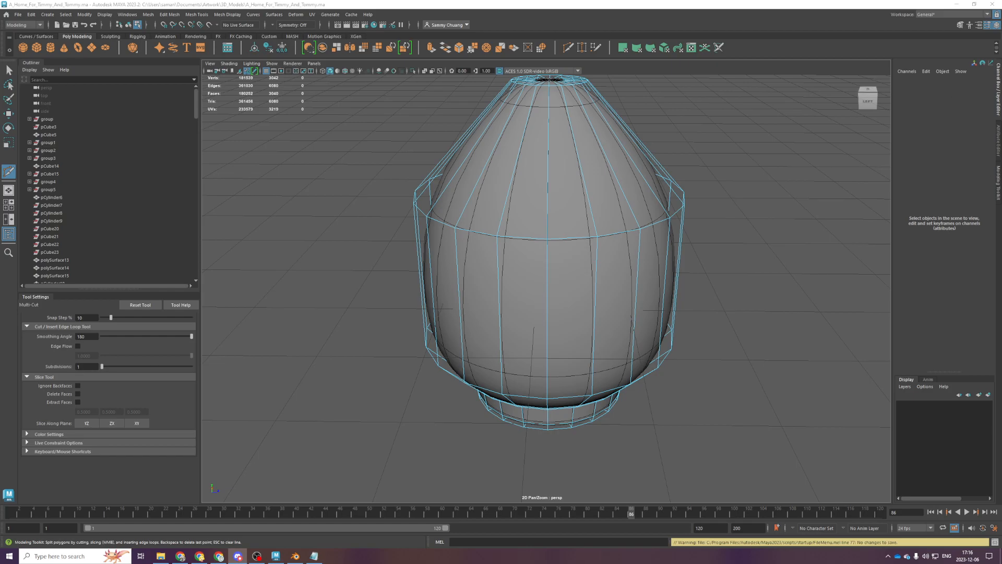
{"action": "key", "text": "alt+Tab"}
{"action": "key", "text": "alt+Tab"}
{"action": "key", "text": "alt+Tab"}
{"action": "key", "text": "alt+Tab"}
Delete the supporting edge loop on the rounded body just above the neck
{"action": "scroll", "coordinate": [488, 331], "scroll_direction": "up", "scroll_amount": 3}
{"action": "left_click_drag", "start_coordinate": [488, 331], "coordinate": [563, 297], "text": "alt"}
{"action": "key", "text": "q"}
{"action": "left_click", "coordinate": [556, 292]}
{"action": "double_click", "coordinate": [544, 298]}
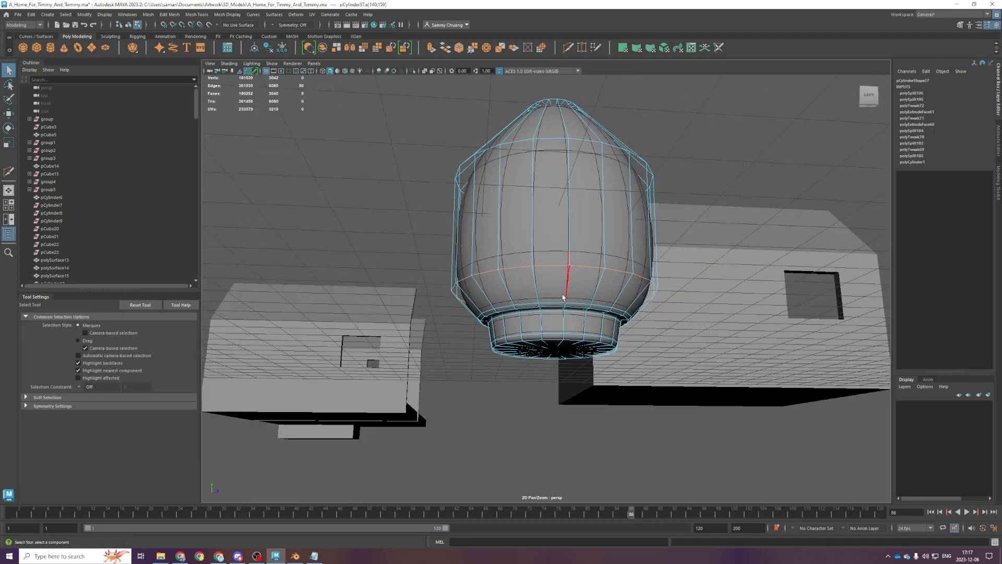
{"action": "key", "text": "ctrl+Delete"}
Insert a horizontal edge loop around the conical shoulder just below the cylinder's top ring
{"action": "key", "text": "r"}
{"action": "left_click_drag", "start_coordinate": [547, 400], "coordinate": [476, 367], "text": "alt"}
{"action": "mouse_move", "coordinate": [483, 309]}
{"action": "left_mouse_down", "text": "alt"}
{"action": "mouse_move", "coordinate": [491, 342]}
{"action": "mouse_move", "coordinate": [494, 302]}
{"action": "left_mouse_up", "text": "alt"}
{"action": "scroll", "coordinate": [490, 342], "scroll_direction": "up", "scroll_amount": 4}
{"action": "middle_click_drag", "start_coordinate": [494, 302], "coordinate": [507, 396], "text": "alt"}
{"action": "key", "text": "space"}
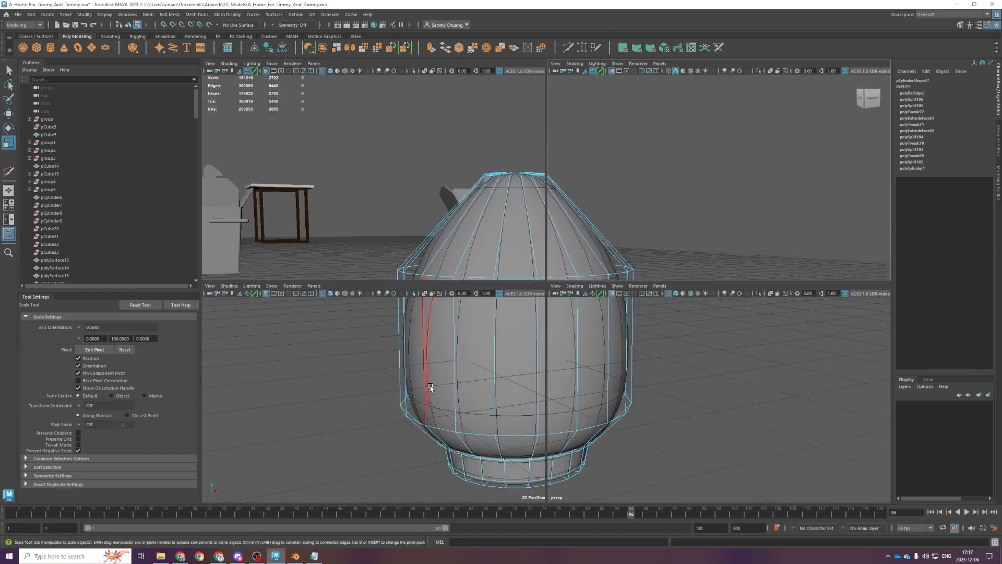
{"action": "key", "text": "space"}
{"action": "right_click_drag", "start_coordinate": [529, 201], "coordinate": [482, 202], "text": "shift"}
{"action": "left_click", "coordinate": [513, 141], "text": "ctrl"}
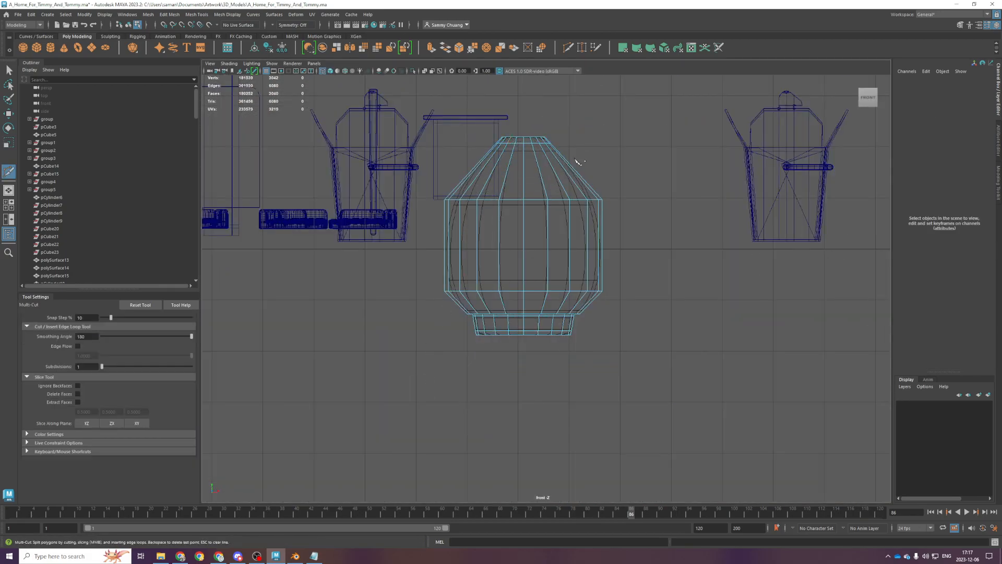
Select the vertices of the top ring and raise them slightly above the new edge loop
{"action": "middle_click_drag", "start_coordinate": [589, 185], "coordinate": [574, 295], "text": "alt"}
{"action": "scroll", "coordinate": [522, 261], "scroll_direction": "up", "scroll_amount": 2}
{"action": "key", "text": "q"}
{"action": "left_click_drag", "start_coordinate": [383, 215], "coordinate": [555, 243]}
{"action": "key", "text": "space"}
{"action": "key", "text": "w"}
{"action": "left_click_drag", "start_coordinate": [352, 344], "coordinate": [351, 319]}
{"action": "key", "text": "r"}
Scale the raised top vertices inward to form a small pointed tip
{"action": "left_click_drag", "start_coordinate": [695, 189], "coordinate": [726, 271], "text": "alt"}
{"action": "left_click_drag", "start_coordinate": [755, 195], "coordinate": [703, 143], "text": "alt"}
{"action": "key", "text": "w"}
{"action": "mouse_move", "coordinate": [725, 213]}
{"action": "left_mouse_down", "text": "alt"}
{"action": "mouse_move", "coordinate": [726, 192]}
{"action": "mouse_move", "coordinate": [733, 215]}
{"action": "left_mouse_up", "text": "alt"}
{"action": "key", "text": "r"}
{"action": "left_click_drag", "start_coordinate": [744, 188], "coordinate": [733, 189]}
{"action": "key", "text": "space"}
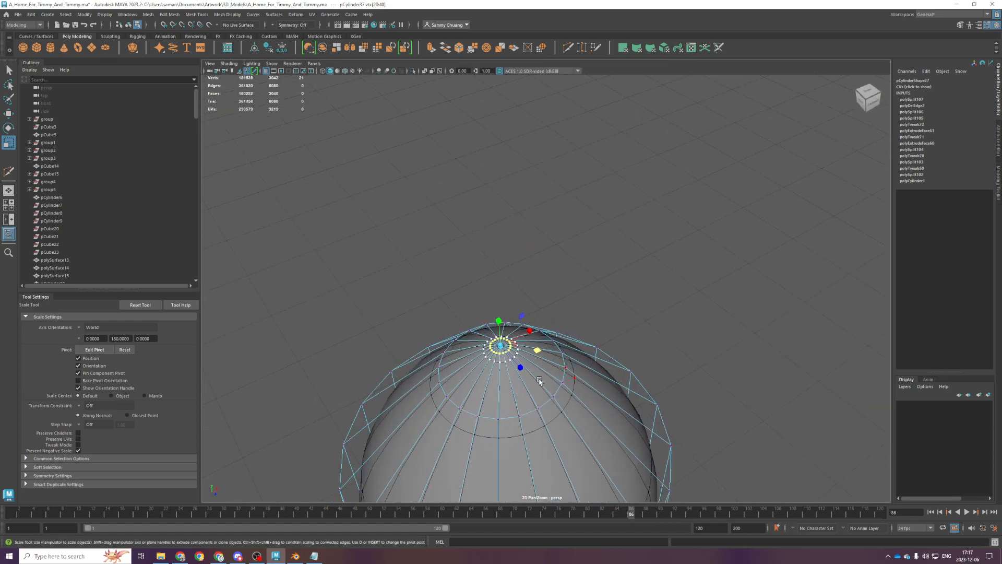
{"action": "left_click_drag", "start_coordinate": [545, 353], "coordinate": [575, 306], "text": "alt"}
{"action": "scroll", "coordinate": [575, 305], "scroll_direction": "down", "scroll_amount": 3}
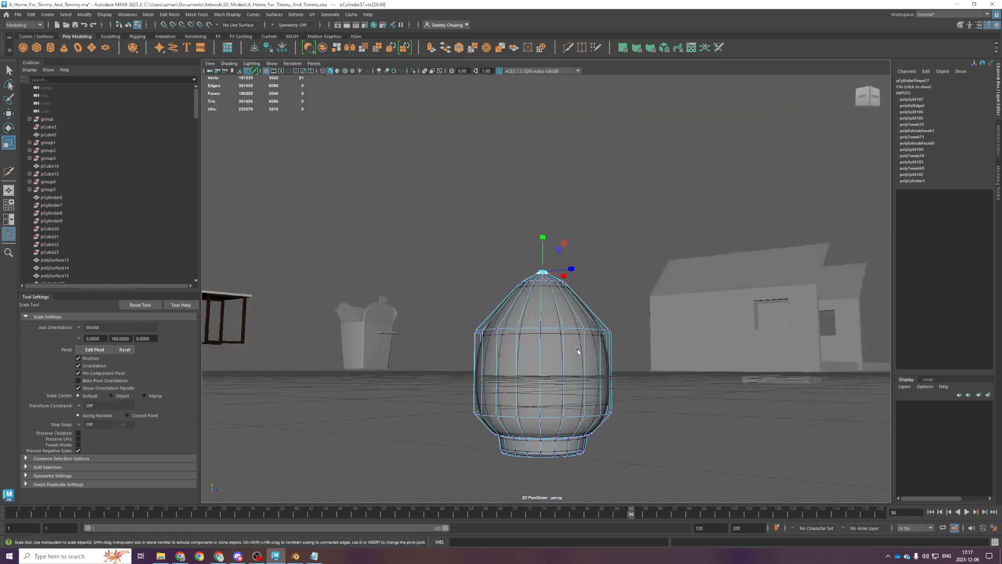
Select the shoulder edge loop around the cylinder and raise it slightly toward the tip
{"action": "scroll", "coordinate": [581, 356], "scroll_direction": "up", "scroll_amount": 4}
{"action": "right_click_drag", "start_coordinate": [581, 356], "coordinate": [537, 291]}
{"action": "middle_click_drag", "start_coordinate": [574, 340], "coordinate": [576, 328], "text": "alt"}
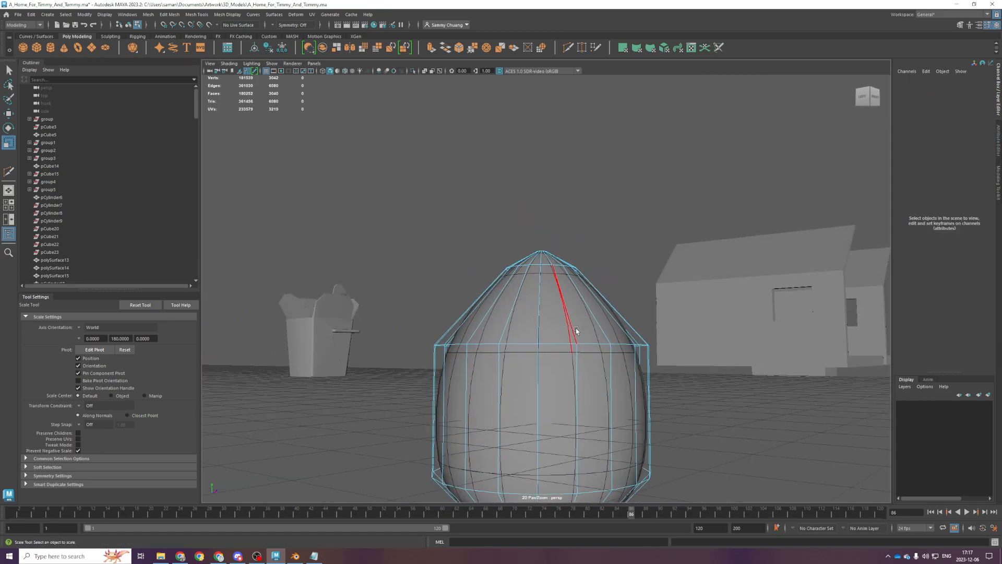
{"action": "double_click", "coordinate": [584, 346]}
{"action": "key", "text": "w"}
{"action": "left_click_drag", "start_coordinate": [541, 314], "coordinate": [583, 358]}
{"action": "key", "text": "r"}
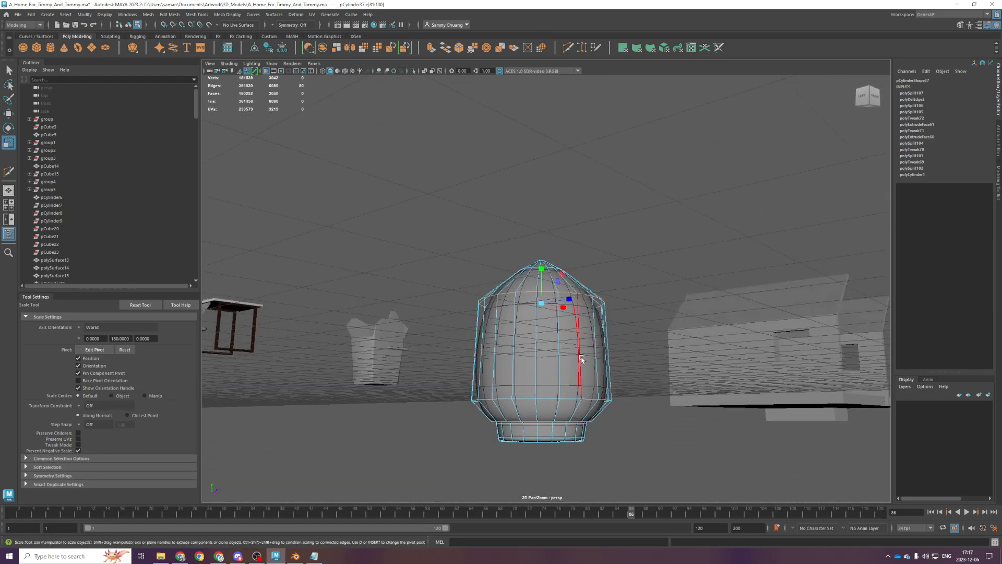
{"action": "scroll", "coordinate": [570, 360], "scroll_direction": "up", "scroll_amount": 3}
{"action": "key", "text": "ctrl+z"}
Insert an edge loop around the middle of the body and scale it outward horizontally to bulge the sides
{"action": "right_click_drag", "start_coordinate": [553, 337], "coordinate": [496, 341], "text": "shift"}
{"action": "left_click", "coordinate": [510, 373], "text": "ctrl"}
{"action": "key", "text": "q"}
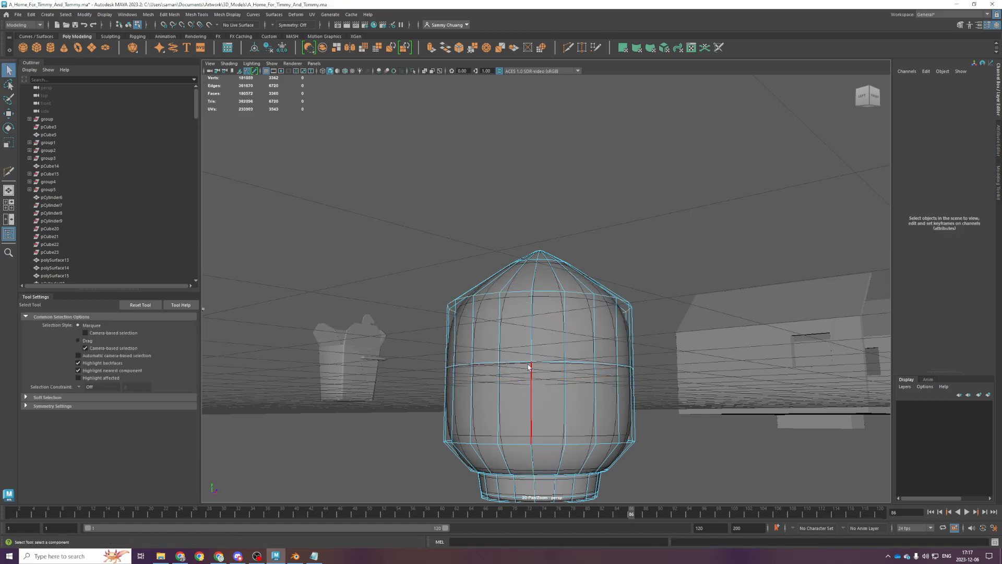
{"action": "key", "text": "space"}
{"action": "key", "text": "r"}
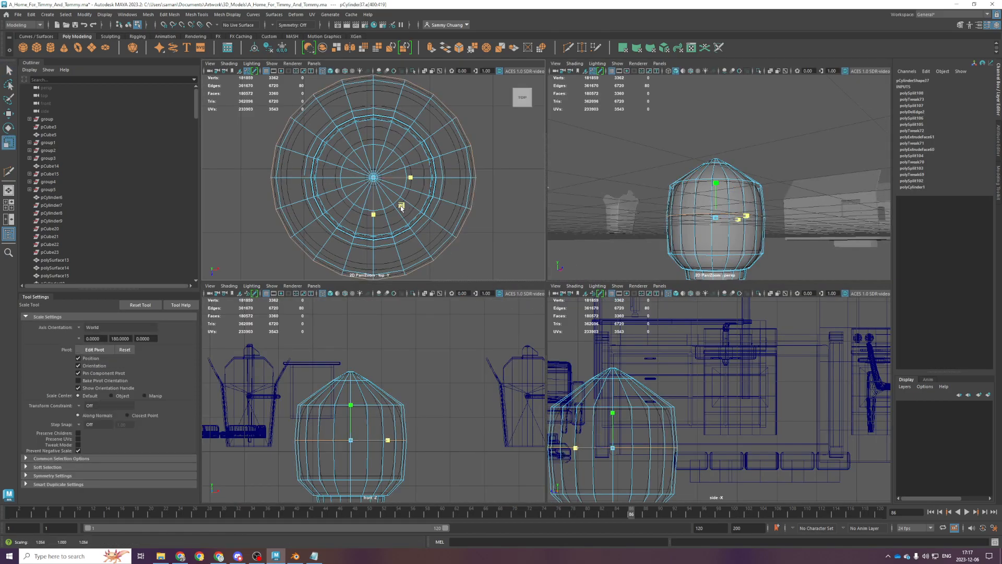
{"action": "left_click_drag", "start_coordinate": [401, 207], "coordinate": [403, 209]}
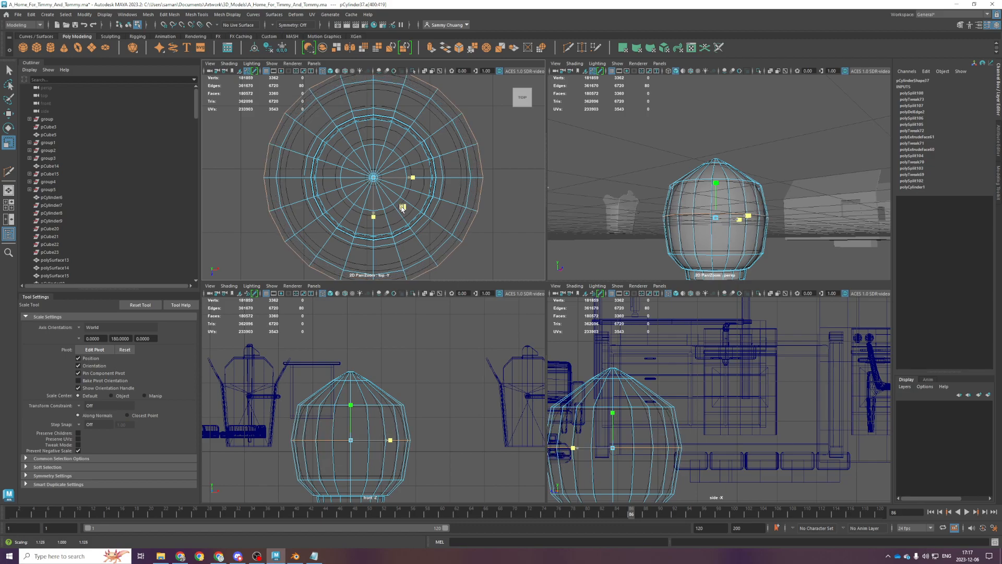
Turn off the bulb's smooth preview, duplicate the bulb and move the copy along X to about 776
{"action": "key", "text": "F8"}
{"action": "key", "text": "space"}
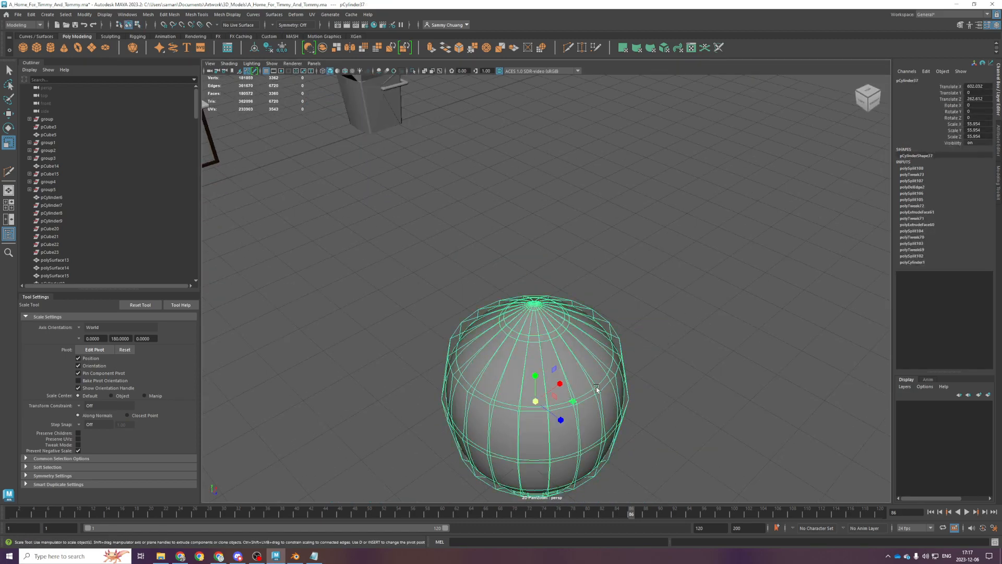
{"action": "left_click_drag", "start_coordinate": [577, 398], "coordinate": [596, 236], "text": "alt"}
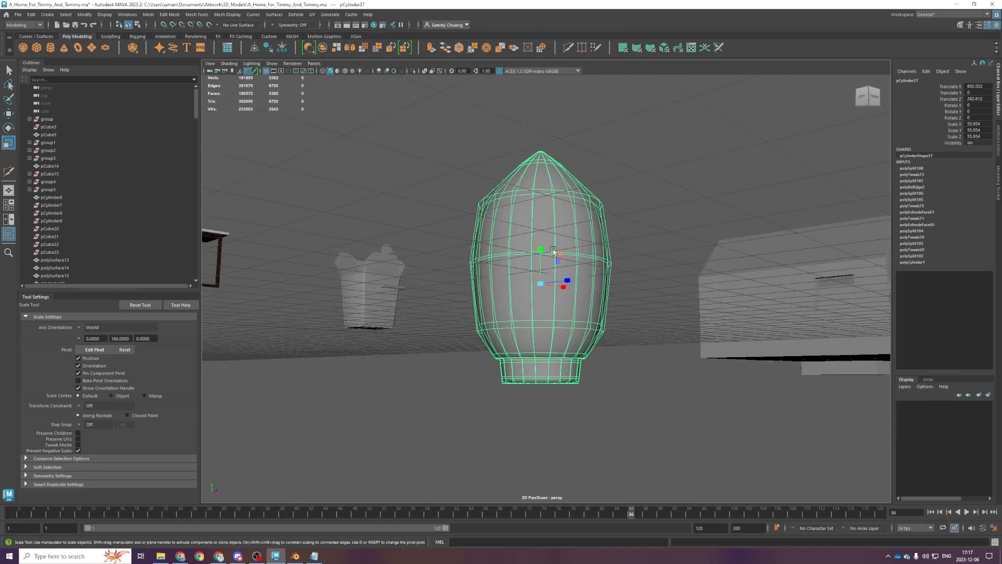
{"action": "key", "text": "1"}
{"action": "left_click_drag", "start_coordinate": [543, 255], "coordinate": [546, 282], "text": "alt"}
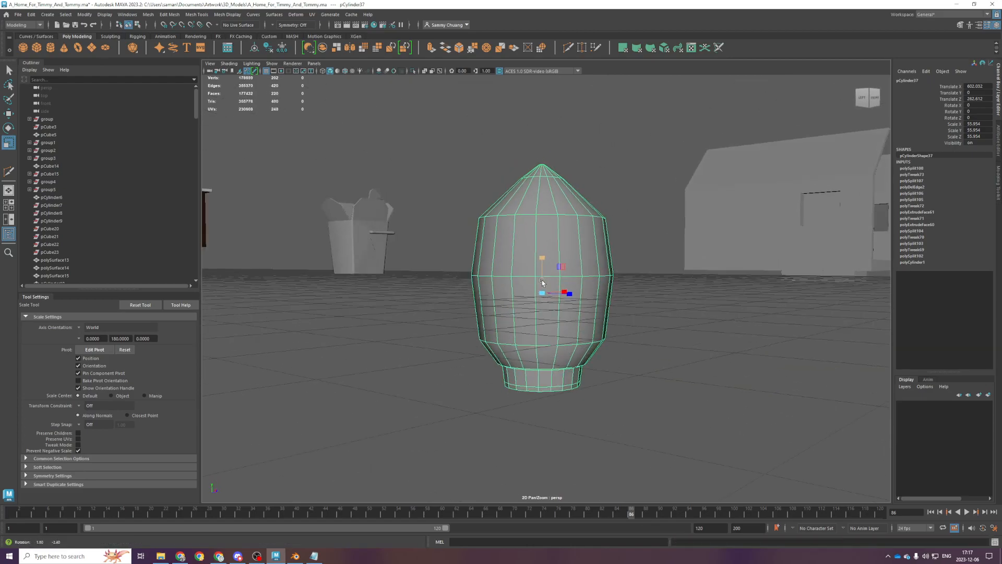
{"action": "key", "text": "ctrl+d"}
{"action": "key", "text": "w"}
{"action": "left_click_drag", "start_coordinate": [580, 336], "coordinate": [856, 225], "text": "alt"}
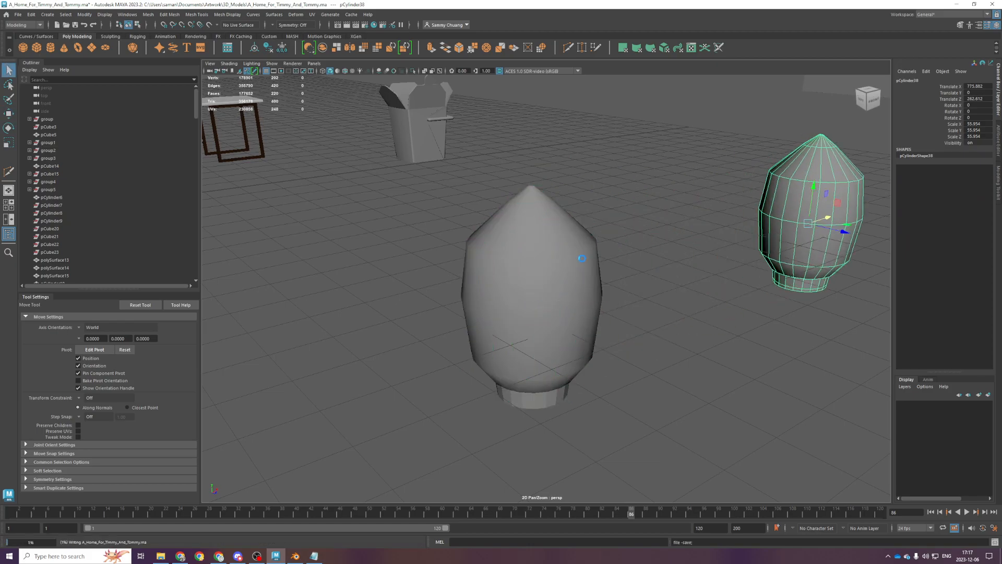
Try applying Smooth twice to the original bulb's mesh and inspect the neck and body
{"action": "left_click", "coordinate": [556, 379]}
{"action": "key", "text": "f"}
{"action": "key", "text": "2"}
{"action": "left_click_drag", "start_coordinate": [552, 369], "coordinate": [568, 319], "text": "alt"}
{"action": "key", "text": "1"}
{"action": "key", "text": "g"}
{"action": "key", "text": "g"}
{"action": "right_click_drag", "start_coordinate": [608, 266], "coordinate": [688, 216]}
{"action": "key", "text": "q"}
{"action": "left_click", "coordinate": [687, 219]}
{"action": "left_click_drag", "start_coordinate": [616, 413], "coordinate": [604, 351], "text": "alt"}
{"action": "left_click", "coordinate": [576, 275]}
{"action": "scroll", "coordinate": [575, 276], "scroll_direction": "up", "scroll_amount": 4}
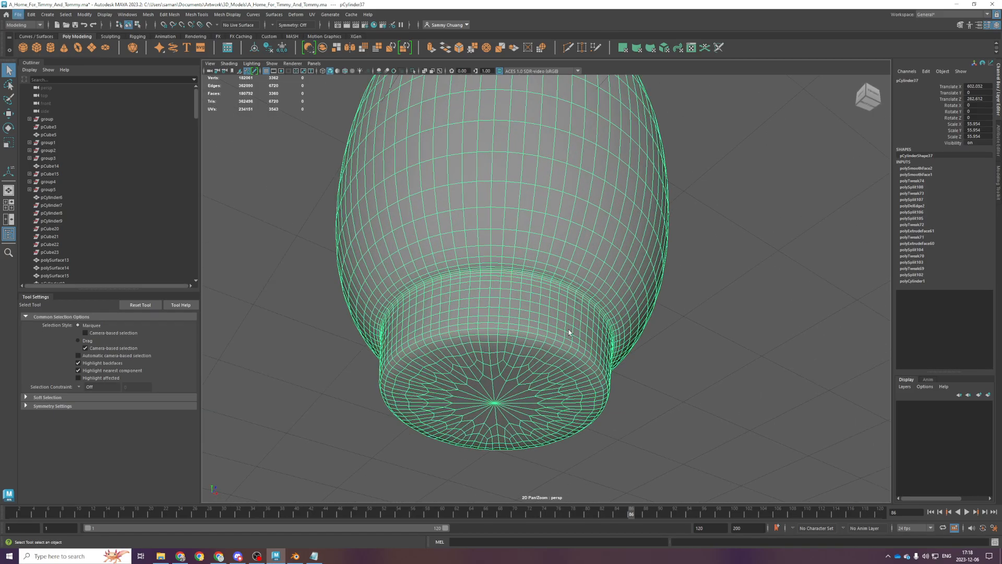
{"action": "scroll", "coordinate": [569, 332], "scroll_direction": "down", "scroll_amount": 4}
{"action": "left_click_drag", "start_coordinate": [575, 347], "coordinate": [572, 375], "text": "alt"}
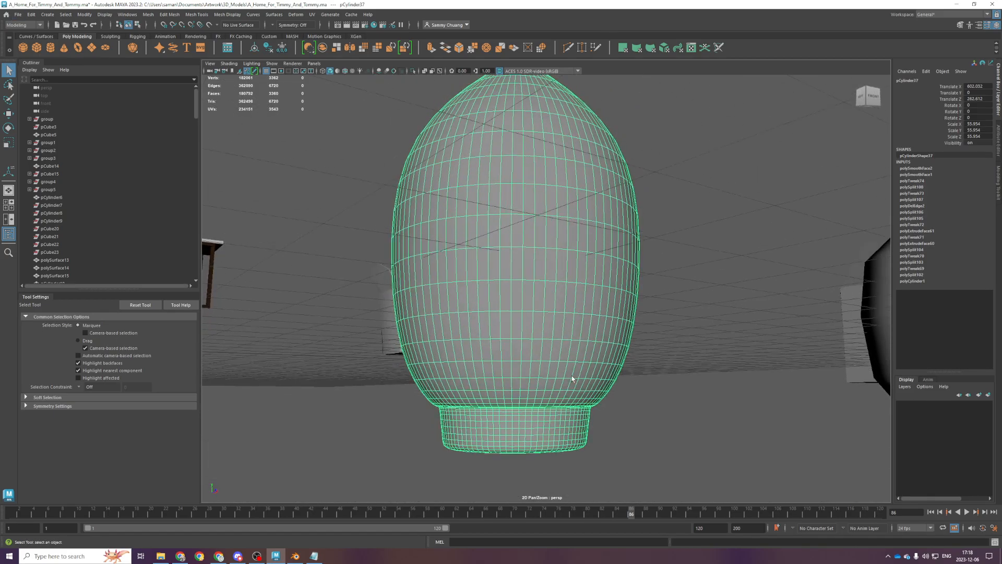
Undo the mesh smoothing on the original bulb and show its smooth preview with the cage
{"action": "key", "text": "ctrl+z"}
{"action": "key", "text": "ctrl+z"}
{"action": "key", "text": "ctrl+z"}
{"action": "key", "text": "ctrl+s"}
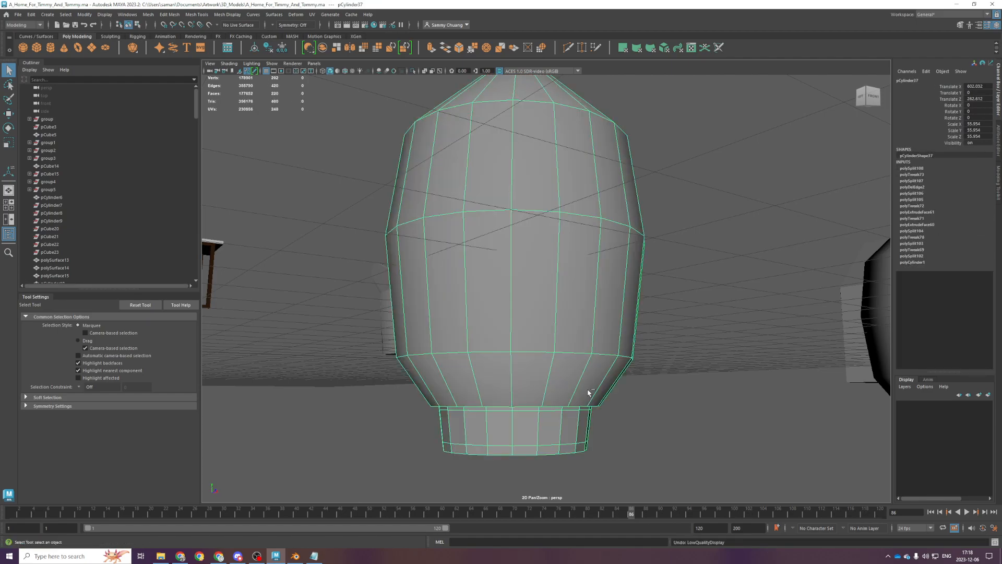
{"action": "key", "text": "1"}
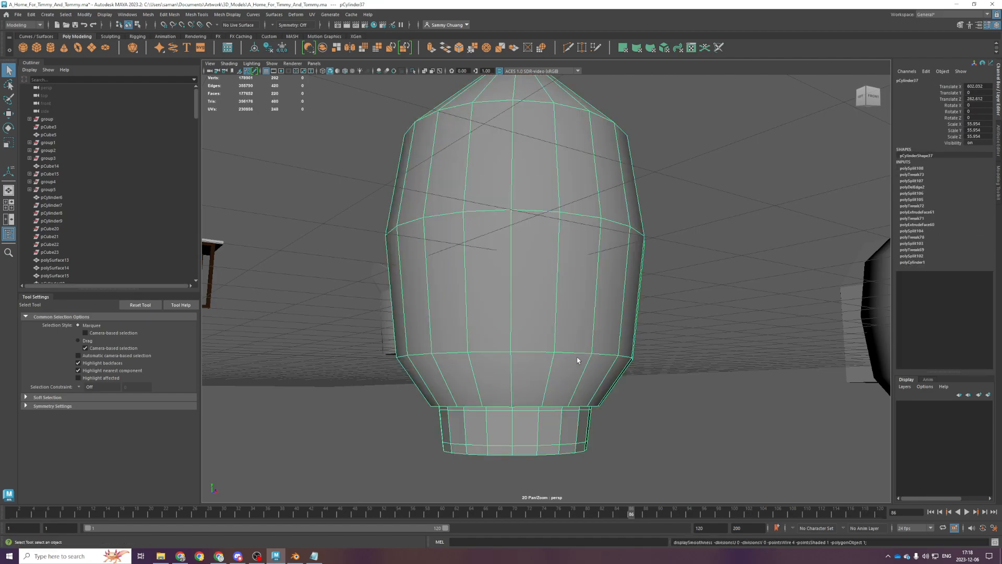
{"action": "key", "text": "ctrl+y"}
{"action": "key", "text": "2"}
Select the bottom vertices of the bulb's neck, scale them inward horizontally to taper it, and save the scene
{"action": "left_click_drag", "start_coordinate": [578, 361], "coordinate": [486, 418], "text": "alt"}
{"action": "key", "text": "space"}
{"action": "key", "text": "space"}
{"action": "scroll", "coordinate": [470, 404], "scroll_direction": "down", "scroll_amount": 2}
{"action": "middle_click_drag", "start_coordinate": [537, 392], "coordinate": [526, 267], "text": "alt"}
{"action": "right_click_drag", "start_coordinate": [526, 267], "coordinate": [486, 267]}
{"action": "left_click_drag", "start_coordinate": [621, 361], "coordinate": [469, 301]}
{"action": "key", "text": "r"}
{"action": "key", "text": "space"}
{"action": "left_click_drag", "start_coordinate": [399, 208], "coordinate": [397, 208]}
{"action": "left_click_drag", "start_coordinate": [437, 465], "coordinate": [319, 411]}
{"action": "scroll", "coordinate": [400, 206], "scroll_direction": "up", "scroll_amount": 3}
{"action": "left_click_drag", "start_coordinate": [401, 207], "coordinate": [395, 210]}
{"action": "scroll", "coordinate": [477, 441], "scroll_direction": "up", "scroll_amount": 5}
{"action": "key", "text": "ctrl+s"}
Examine the tapered neck and overall bulb shape in perspective, and save the scene
{"action": "key", "text": "space"}
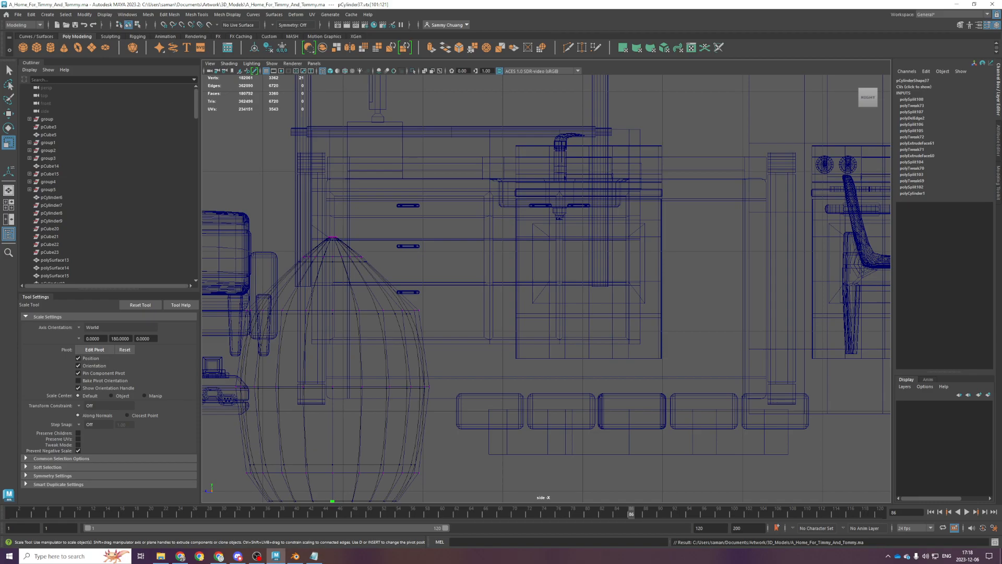
{"action": "scroll", "coordinate": [589, 340], "scroll_direction": "down", "scroll_amount": 2}
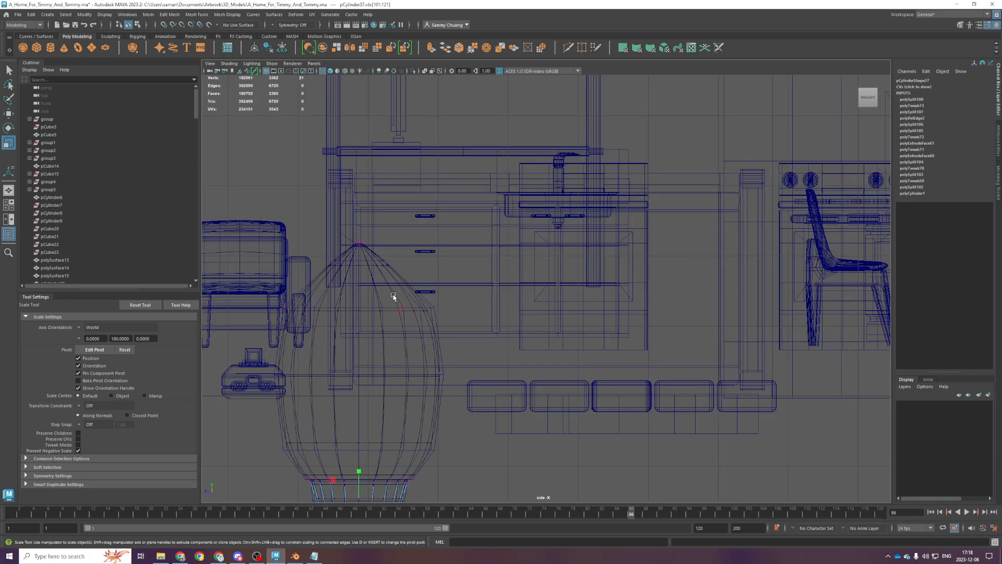
{"action": "key", "text": "space"}
{"action": "key", "text": "space"}
{"action": "left_click_drag", "start_coordinate": [604, 226], "coordinate": [587, 291], "text": "alt"}
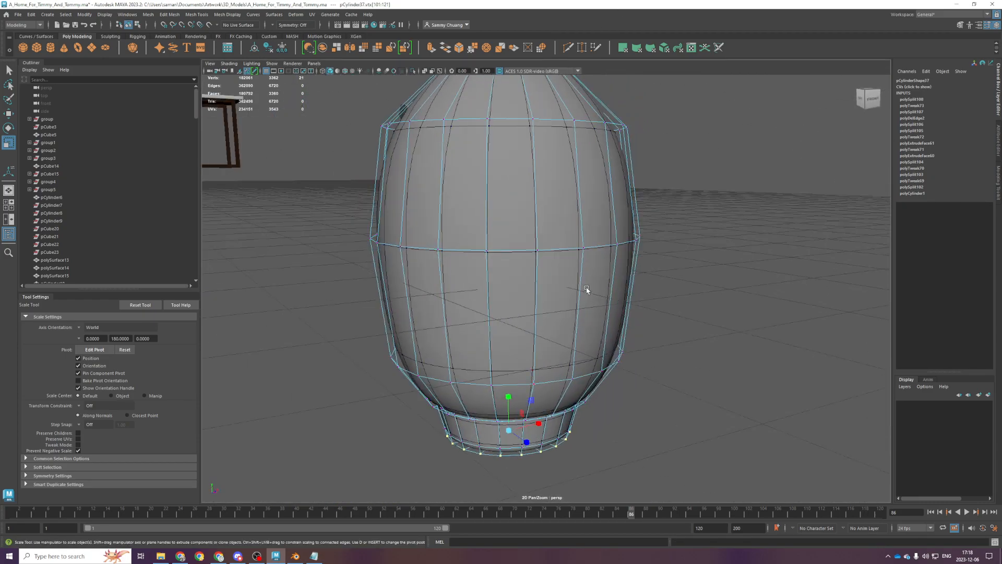
{"action": "scroll", "coordinate": [590, 291], "scroll_direction": "down", "scroll_amount": 5}
{"action": "key", "text": "ctrl+s"}
{"action": "scroll", "coordinate": [703, 287], "scroll_direction": "up", "scroll_amount": 5}
{"action": "left_click_drag", "start_coordinate": [694, 267], "coordinate": [690, 332], "text": "alt"}
{"action": "scroll", "coordinate": [699, 311], "scroll_direction": "down", "scroll_amount": 3}
{"action": "scroll", "coordinate": [681, 340], "scroll_direction": "down", "scroll_amount": 4}
{"action": "scroll", "coordinate": [689, 333], "scroll_direction": "up", "scroll_amount": 3}
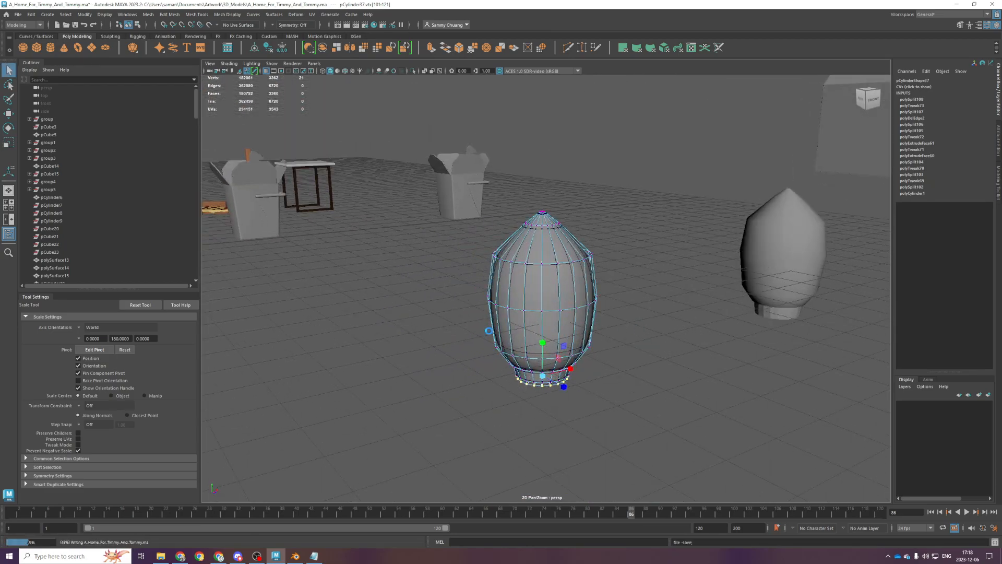
{"action": "scroll", "coordinate": [665, 313], "scroll_direction": "up", "scroll_amount": 3}
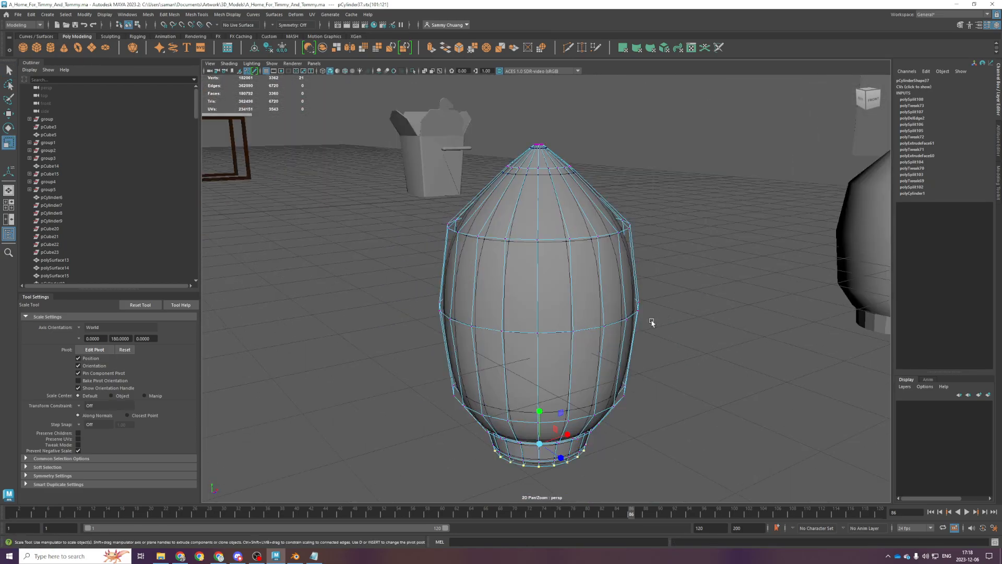
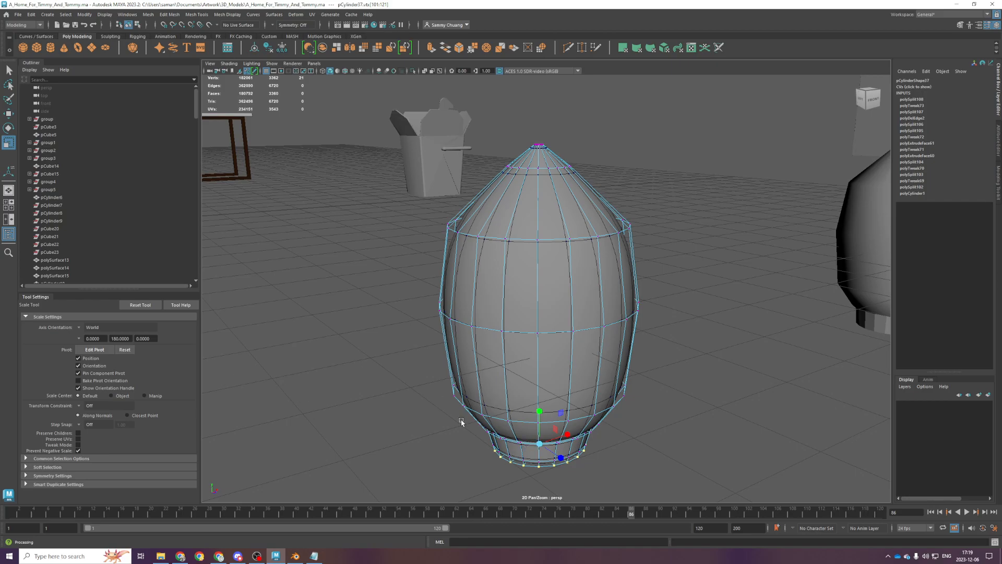
{"action": "left_click", "coordinate": [22, 48]}
{"action": "scroll", "coordinate": [313, 208], "scroll_direction": "down", "scroll_amount": 6}
{"action": "key", "text": "f"}
{"action": "key", "text": "Delete"}
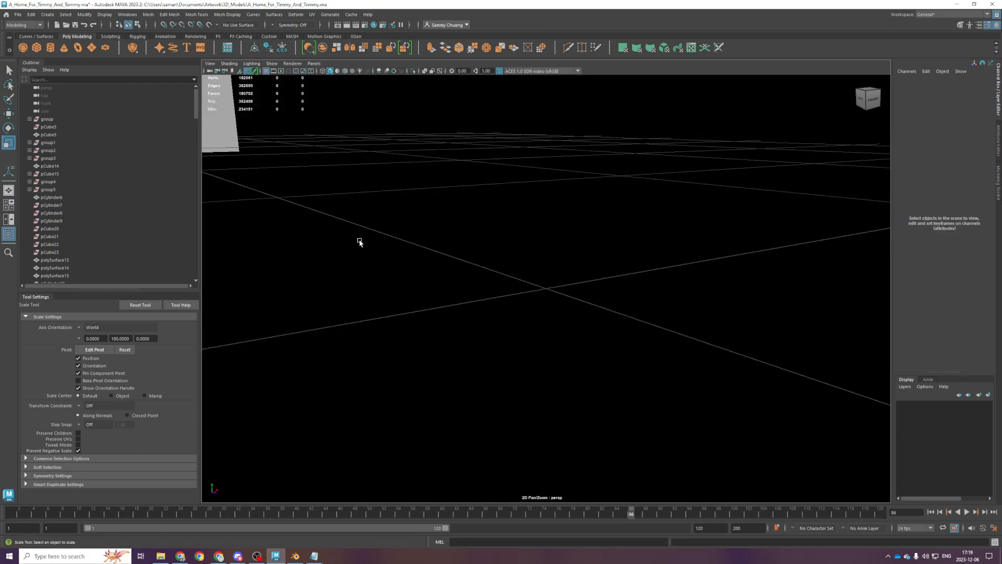
Create a polygon cube and move it to the back edge of the bulb at about X 597, Z 239
{"action": "left_click", "coordinate": [37, 47]}
{"action": "key", "text": "space"}
{"action": "key", "text": "space"}
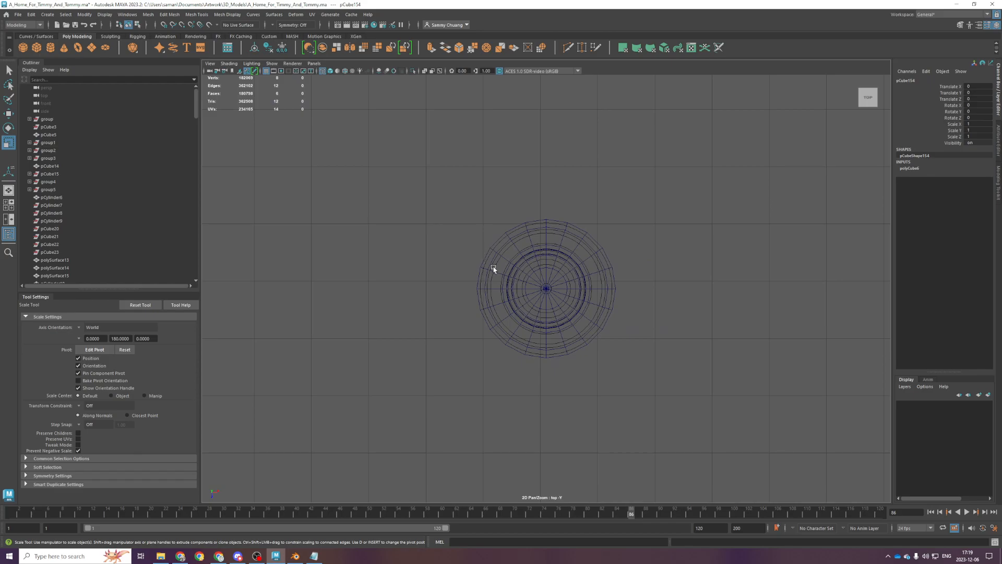
{"action": "scroll", "coordinate": [504, 307], "scroll_direction": "down", "scroll_amount": 8}
{"action": "key", "text": "w"}
{"action": "middle_click_drag", "start_coordinate": [384, 237], "coordinate": [569, 307]}
Scale the cube uniformly to about 19.17 and save the scene
{"action": "scroll", "coordinate": [569, 307], "scroll_direction": "up", "scroll_amount": 10}
{"action": "key", "text": "r"}
{"action": "left_click_drag", "start_coordinate": [546, 289], "coordinate": [803, 483]}
{"action": "key", "text": "space"}
{"action": "key", "text": "space"}
{"action": "left_click_drag", "start_coordinate": [615, 232], "coordinate": [654, 299], "text": "alt"}
{"action": "scroll", "coordinate": [610, 311], "scroll_direction": "down", "scroll_amount": 4}
{"action": "key", "text": "f"}
{"action": "scroll", "coordinate": [643, 315], "scroll_direction": "down", "scroll_amount": 7}
{"action": "key", "text": "ctrl+s"}
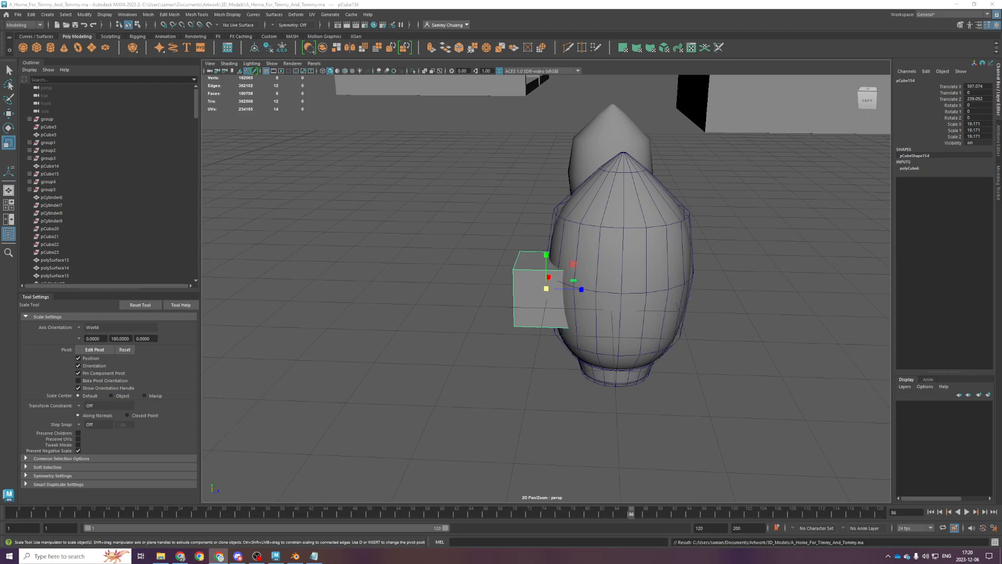
Select the edge loop around the bulb's lower body and save the scene
{"action": "mouse_move", "coordinate": [519, 320]}
{"action": "left_mouse_down", "text": "alt"}
{"action": "mouse_move", "coordinate": [518, 293]}
{"action": "mouse_move", "coordinate": [527, 308]}
{"action": "left_mouse_up", "text": "alt"}
{"action": "right_click_drag", "start_coordinate": [528, 308], "coordinate": [578, 331], "text": "alt"}
{"action": "left_click_drag", "start_coordinate": [578, 331], "coordinate": [559, 323], "text": "alt"}
{"action": "middle_click_drag", "start_coordinate": [559, 322], "coordinate": [515, 290], "text": "alt"}
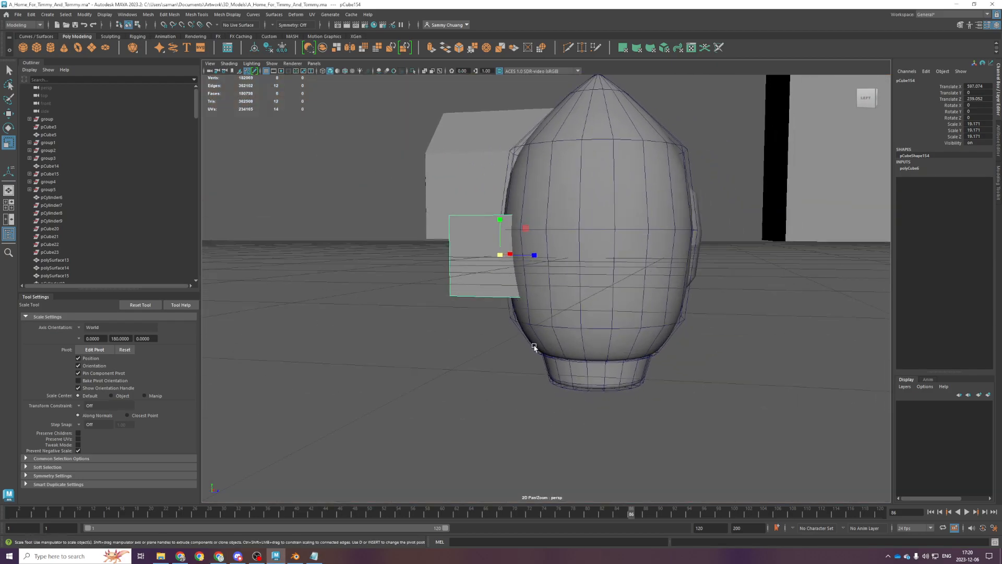
{"action": "left_click_drag", "start_coordinate": [552, 385], "coordinate": [564, 331], "text": "alt"}
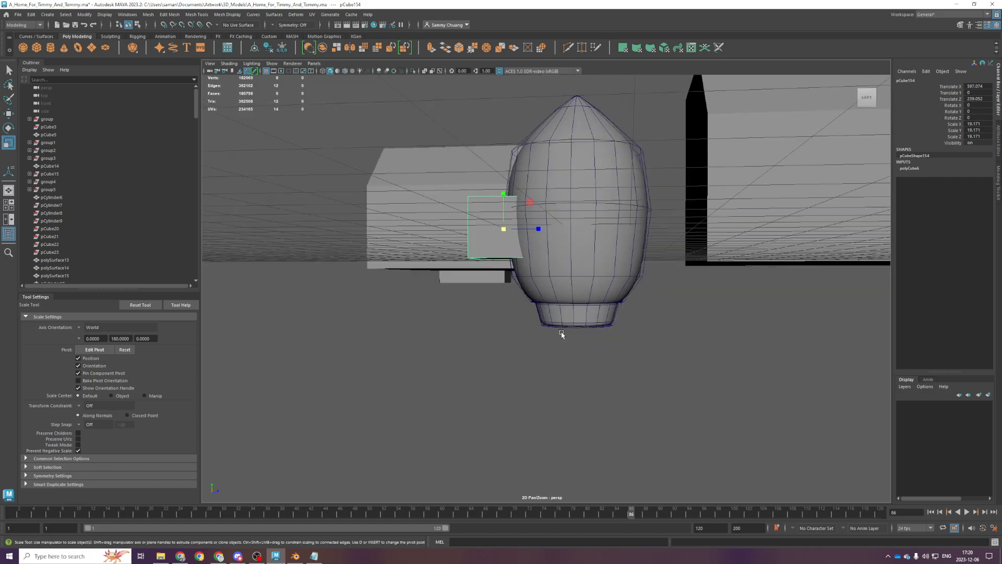
{"action": "left_click", "coordinate": [577, 248]}
{"action": "left_click_drag", "start_coordinate": [595, 282], "coordinate": [577, 206], "text": "alt"}
{"action": "key", "text": "F10"}
{"action": "double_click", "coordinate": [547, 251]}
{"action": "key", "text": "ctrl+s"}
{"action": "key", "text": "r"}
{"action": "left_click_drag", "start_coordinate": [574, 282], "coordinate": [593, 343], "text": "alt"}
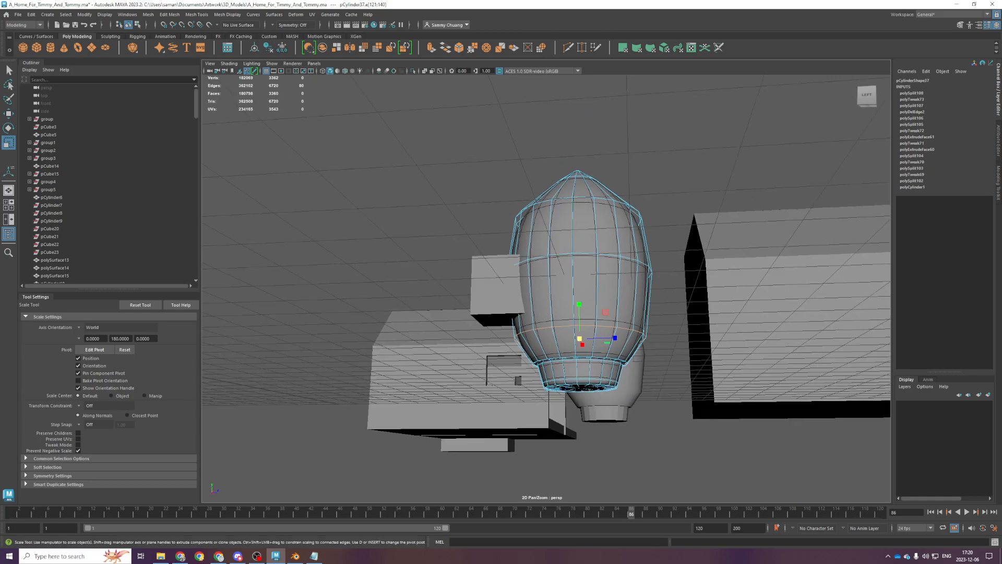
Try to scale the edge loop near the bulb's base and undo it
{"action": "left_click_drag", "start_coordinate": [674, 282], "coordinate": [683, 306], "text": "alt"}
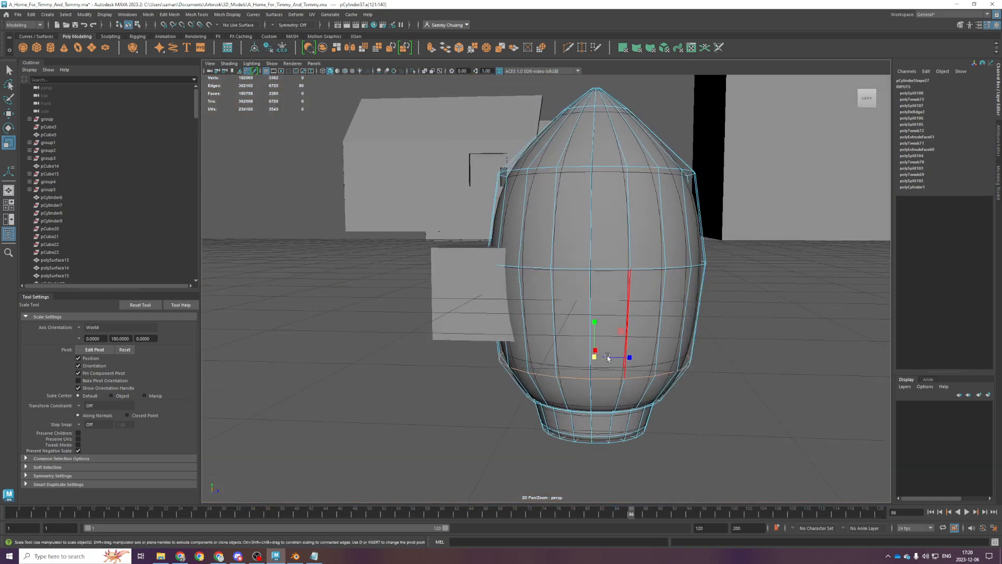
{"action": "left_click_drag", "start_coordinate": [615, 325], "coordinate": [613, 340], "text": "alt"}
{"action": "left_click_drag", "start_coordinate": [583, 277], "coordinate": [641, 346], "text": "alt"}
{"action": "left_click_drag", "start_coordinate": [619, 290], "coordinate": [597, 356], "text": "alt"}
{"action": "double_click", "coordinate": [588, 312]}
{"action": "double_click", "coordinate": [576, 289]}
{"action": "mouse_move", "coordinate": [616, 319]}
{"action": "left_mouse_down"}
{"action": "mouse_move", "coordinate": [627, 327]}
{"action": "mouse_move", "coordinate": [611, 308]}
{"action": "mouse_move", "coordinate": [621, 286]}
{"action": "mouse_move", "coordinate": [602, 322]}
{"action": "left_mouse_up"}
{"action": "key", "text": "ctrl+z"}
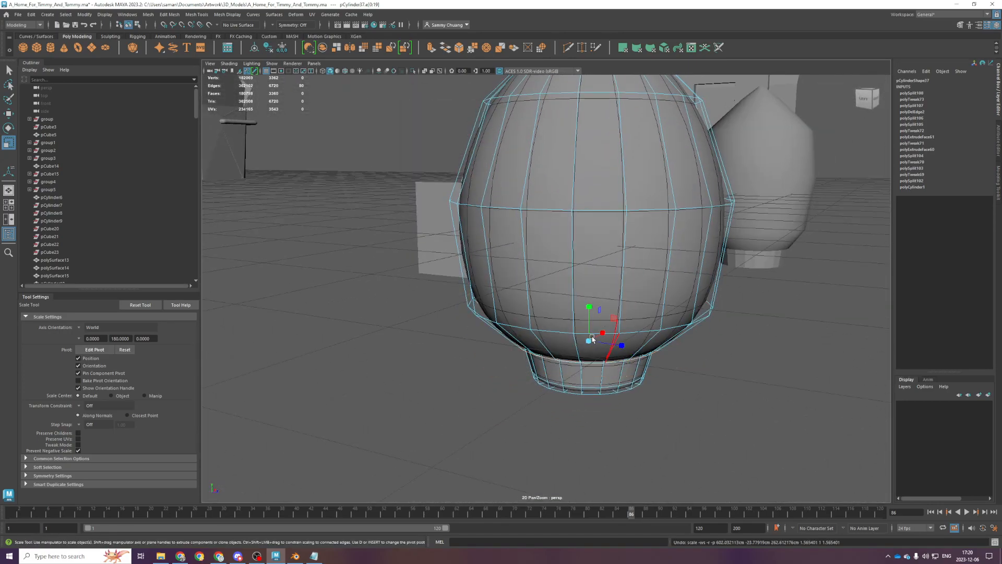
Select the bulb's lower and middle body edge loops, scale them slightly inward horizontally, and save the scene
{"action": "left_click_drag", "start_coordinate": [621, 359], "coordinate": [608, 311], "text": "alt"}
{"action": "left_click", "coordinate": [567, 268]}
{"action": "middle_click_drag", "start_coordinate": [567, 267], "coordinate": [568, 286], "text": "alt"}
{"action": "left_click_drag", "start_coordinate": [571, 278], "coordinate": [546, 286], "text": "alt"}
{"action": "double_click", "coordinate": [537, 274]}
{"action": "double_click", "coordinate": [538, 169], "text": "shift"}
{"action": "key", "text": "space"}
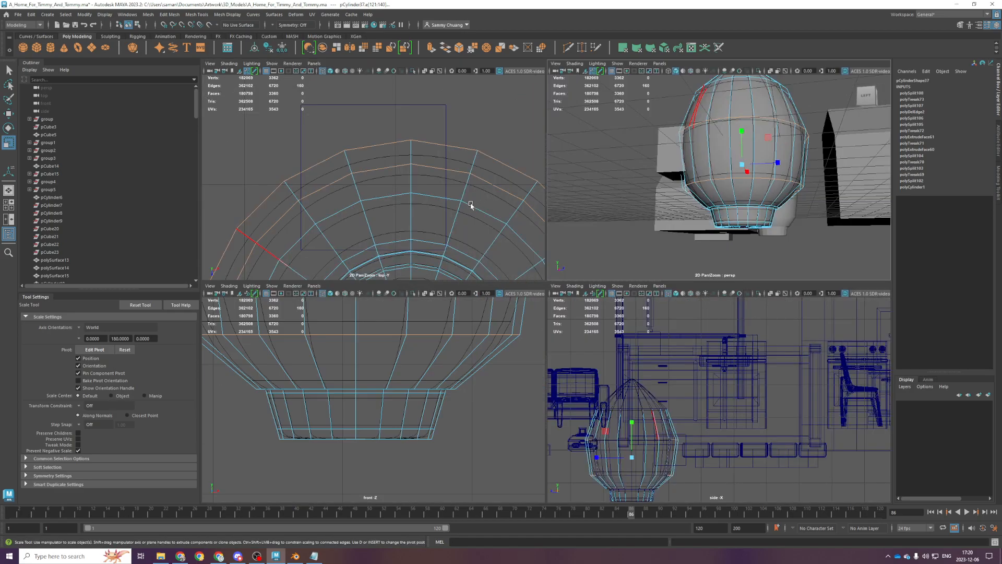
{"action": "left_click_drag", "start_coordinate": [398, 205], "coordinate": [398, 207]}
{"action": "left_click_drag", "start_coordinate": [692, 215], "coordinate": [729, 224], "text": "alt"}
{"action": "middle_click_drag", "start_coordinate": [737, 184], "coordinate": [726, 247], "text": "alt"}
{"action": "key", "text": "q"}
{"action": "key", "text": "ctrl+s"}
{"action": "key", "text": "r"}
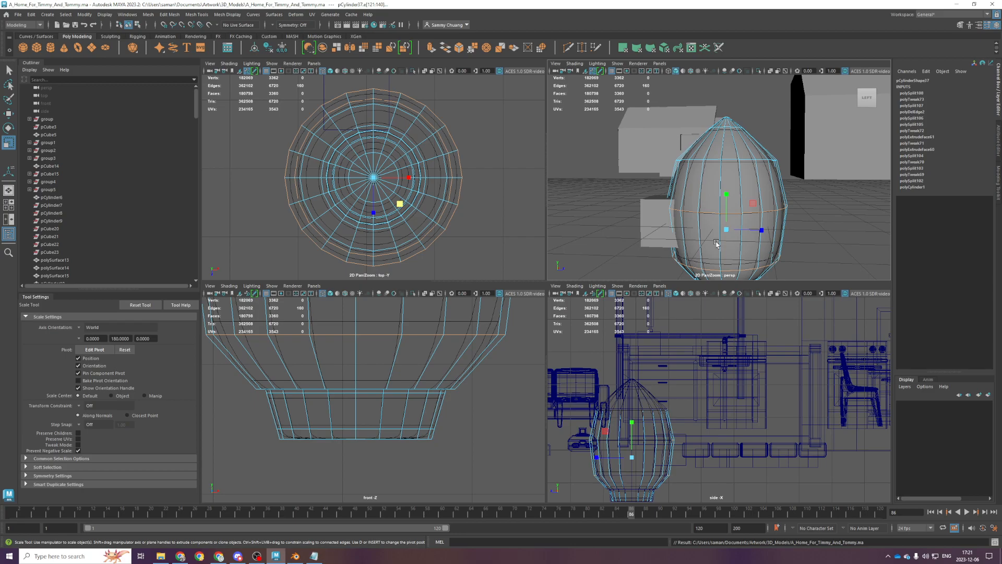
Reposition the bulb and the cube in the top view so both are centred on X 600, and save the scene
{"action": "scroll", "coordinate": [700, 173], "scroll_direction": "up", "scroll_amount": 3}
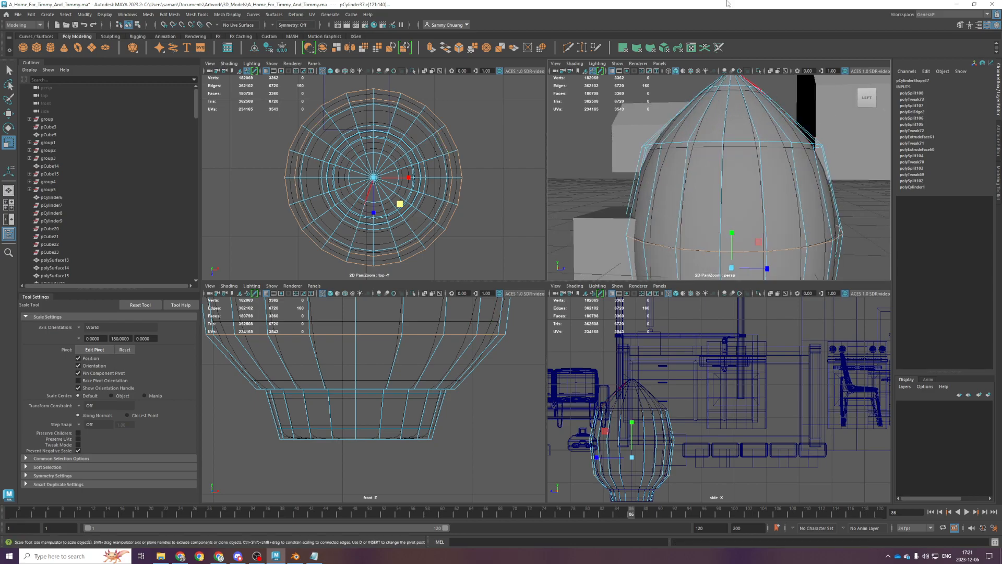
{"action": "scroll", "coordinate": [698, 171], "scroll_direction": "down", "scroll_amount": 5}
{"action": "key", "text": "space"}
{"action": "key", "text": "space"}
{"action": "left_click_drag", "start_coordinate": [645, 193], "coordinate": [422, 327], "text": "alt"}
{"action": "key", "text": "F8"}
{"action": "left_click", "coordinate": [422, 328]}
{"action": "key", "text": "space"}
{"action": "key", "text": "space"}
{"action": "scroll", "coordinate": [427, 244], "scroll_direction": "down", "scroll_amount": 3}
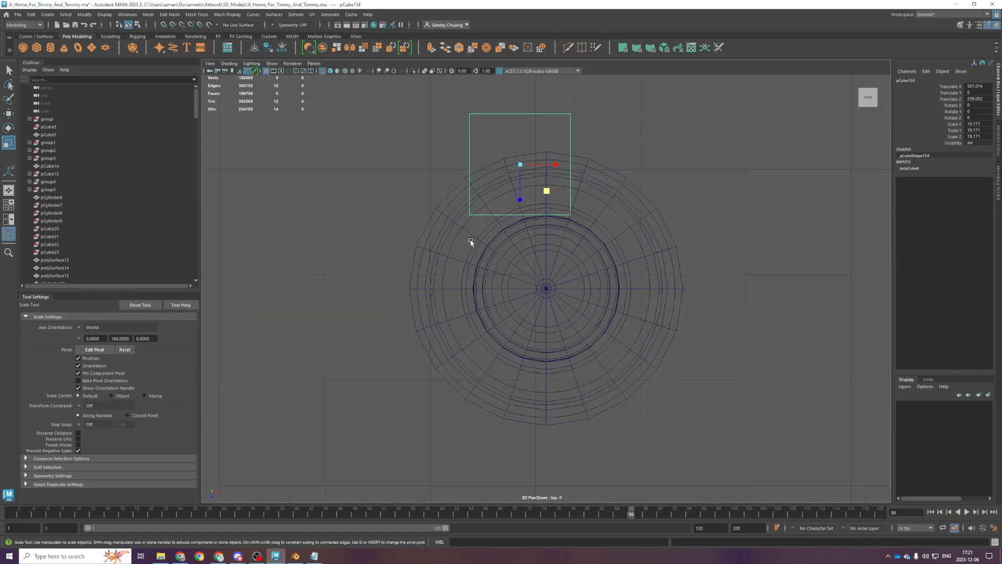
{"action": "left_click", "coordinate": [535, 383]}
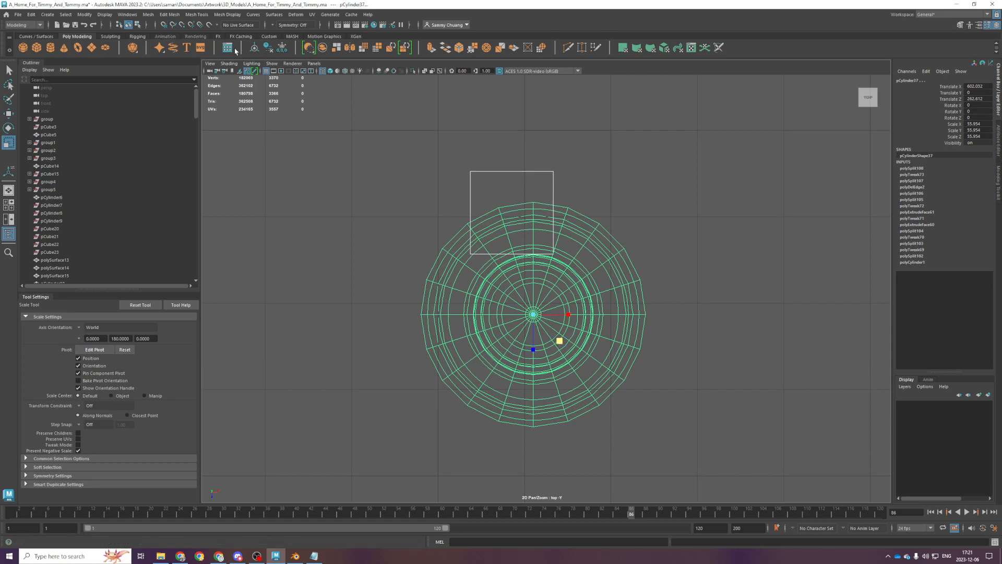
{"action": "key", "text": "w"}
{"action": "left_click_drag", "start_coordinate": [533, 314], "coordinate": [527, 216]}
{"action": "left_click", "coordinate": [534, 262]}
{"action": "key", "text": "ctrl+s"}
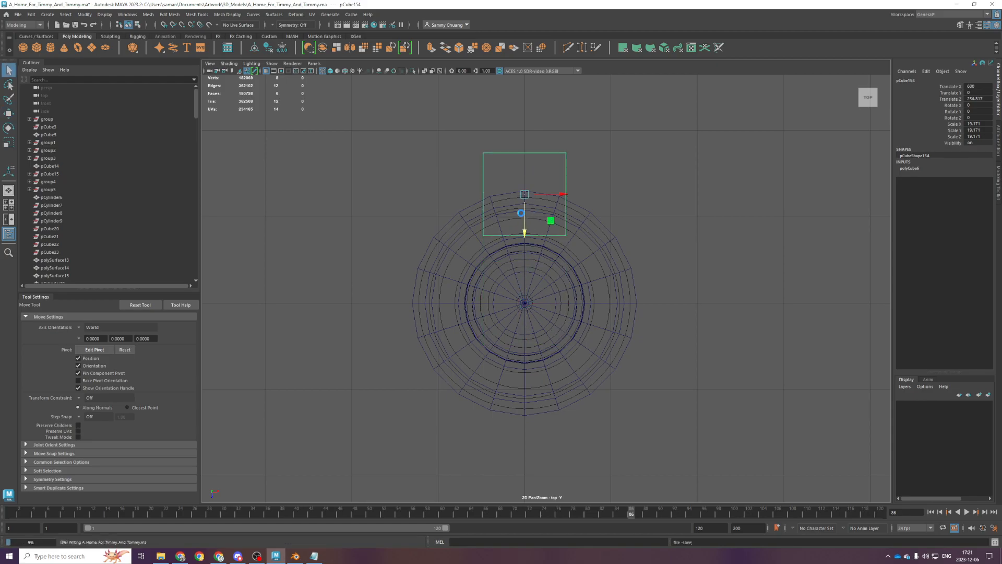
Move the cube along Z away from the bulb until it is clear of the body, and save the scene
{"action": "middle_click_drag", "start_coordinate": [626, 214], "coordinate": [627, 295], "text": "alt"}
{"action": "scroll", "coordinate": [626, 294], "scroll_direction": "up", "scroll_amount": 4}
{"action": "middle_click_drag", "start_coordinate": [585, 232], "coordinate": [583, 291], "text": "alt"}
{"action": "left_click_drag", "start_coordinate": [511, 348], "coordinate": [512, 290]}
{"action": "key", "text": "space"}
{"action": "key", "text": "space"}
{"action": "key", "text": "ctrl+s"}
Select the bulb, view it beside the cube, and save the scene
{"action": "left_click_drag", "start_coordinate": [645, 310], "coordinate": [640, 296], "text": "alt"}
{"action": "key", "text": "r"}
{"action": "middle_click_drag", "start_coordinate": [726, 307], "coordinate": [641, 253], "text": "alt"}
{"action": "left_click", "coordinate": [641, 254]}
{"action": "left_click_drag", "start_coordinate": [679, 301], "coordinate": [685, 259], "text": "alt"}
{"action": "key", "text": "ctrl+s"}
{"action": "left_click_drag", "start_coordinate": [627, 280], "coordinate": [606, 293], "text": "alt"}
{"action": "middle_click_drag", "start_coordinate": [606, 293], "coordinate": [579, 384], "text": "alt"}
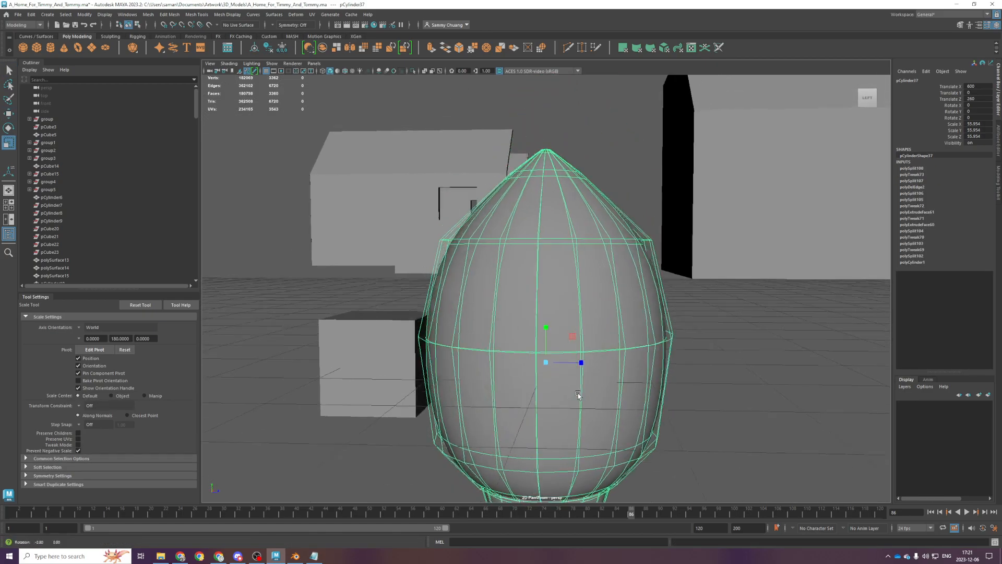
Insert an edge loop with Multi-Cut around the bulb's upper cone, between the tip and the shoulder
{"action": "left_click_drag", "start_coordinate": [578, 384], "coordinate": [577, 392], "text": "alt"}
{"action": "scroll", "coordinate": [568, 241], "scroll_direction": "up", "scroll_amount": 3}
{"action": "left_click_drag", "start_coordinate": [568, 240], "coordinate": [570, 253], "text": "alt"}
{"action": "key", "text": "space"}
{"action": "key", "text": "space"}
{"action": "scroll", "coordinate": [497, 255], "scroll_direction": "down", "scroll_amount": 6}
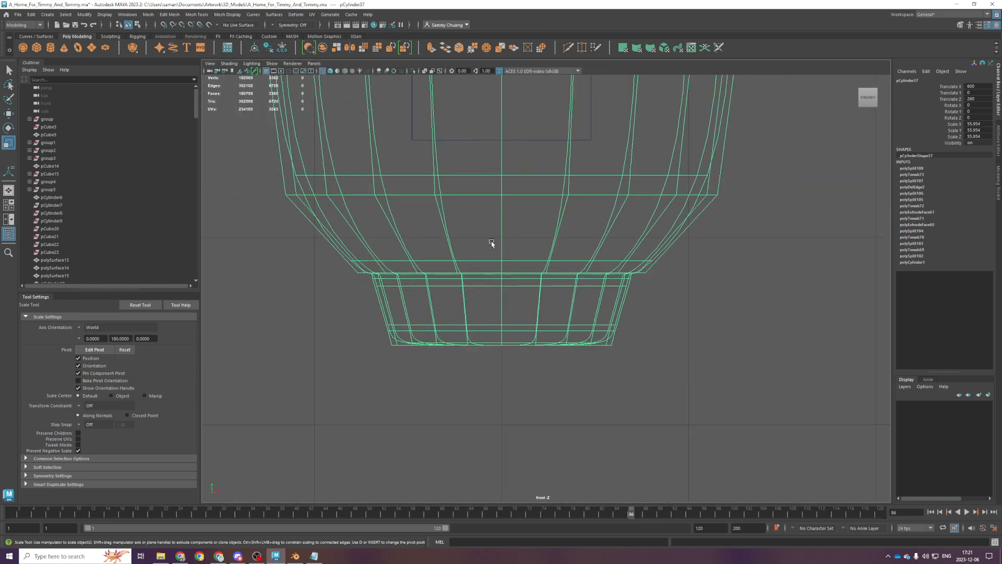
{"action": "scroll", "coordinate": [497, 256], "scroll_direction": "down", "scroll_amount": 1}
{"action": "middle_click_drag", "start_coordinate": [497, 256], "coordinate": [522, 408], "text": "alt"}
{"action": "scroll", "coordinate": [568, 362], "scroll_direction": "down", "scroll_amount": 2}
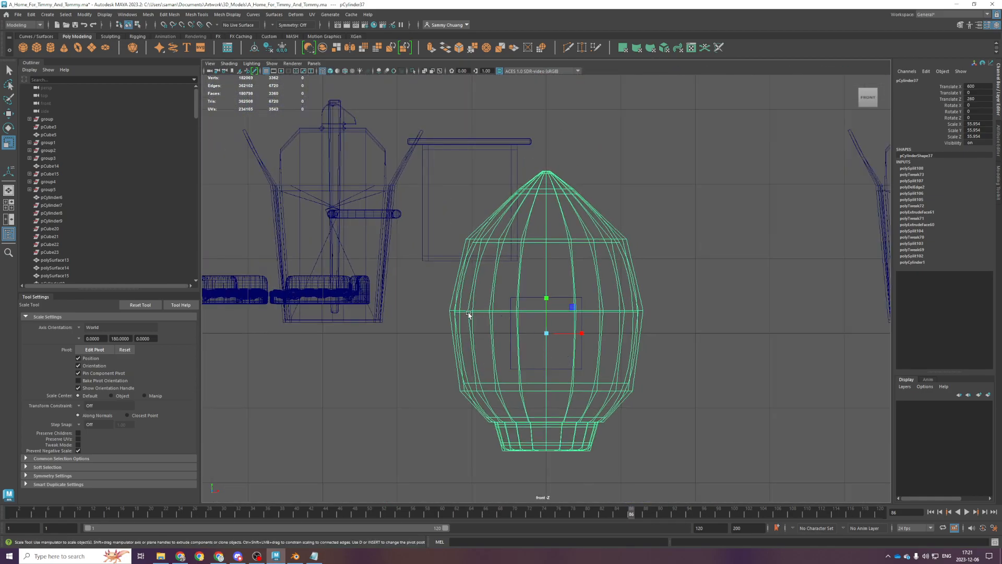
{"action": "right_click", "coordinate": [441, 281]}
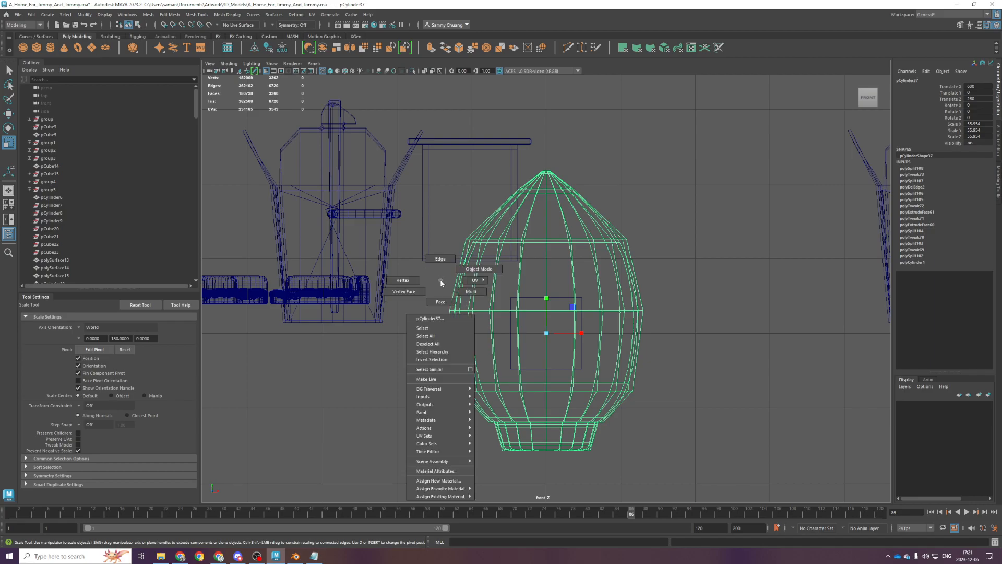
{"action": "scroll", "coordinate": [440, 281], "scroll_direction": "up", "scroll_amount": 1}
{"action": "scroll", "coordinate": [438, 299], "scroll_direction": "up", "scroll_amount": 1}
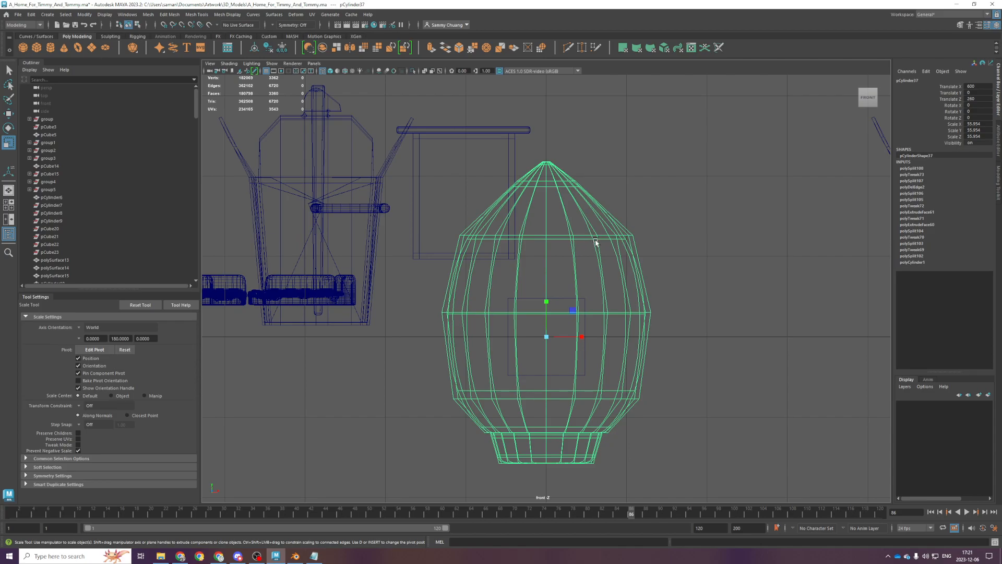
{"action": "right_click_drag", "start_coordinate": [432, 273], "coordinate": [433, 291]}
{"action": "right_click_drag", "start_coordinate": [545, 218], "coordinate": [523, 217], "text": "shift"}
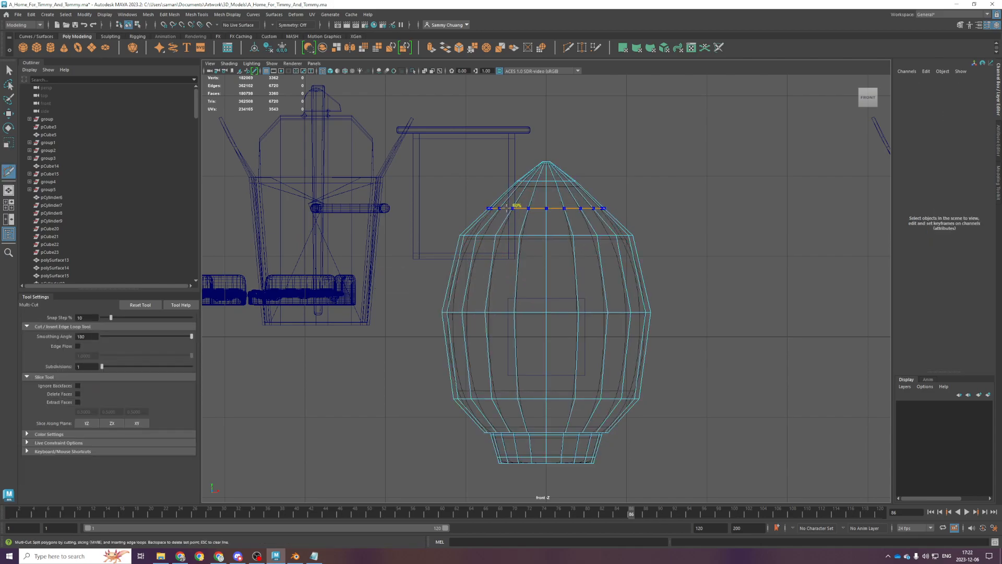
{"action": "left_click", "coordinate": [509, 208], "text": "ctrl"}
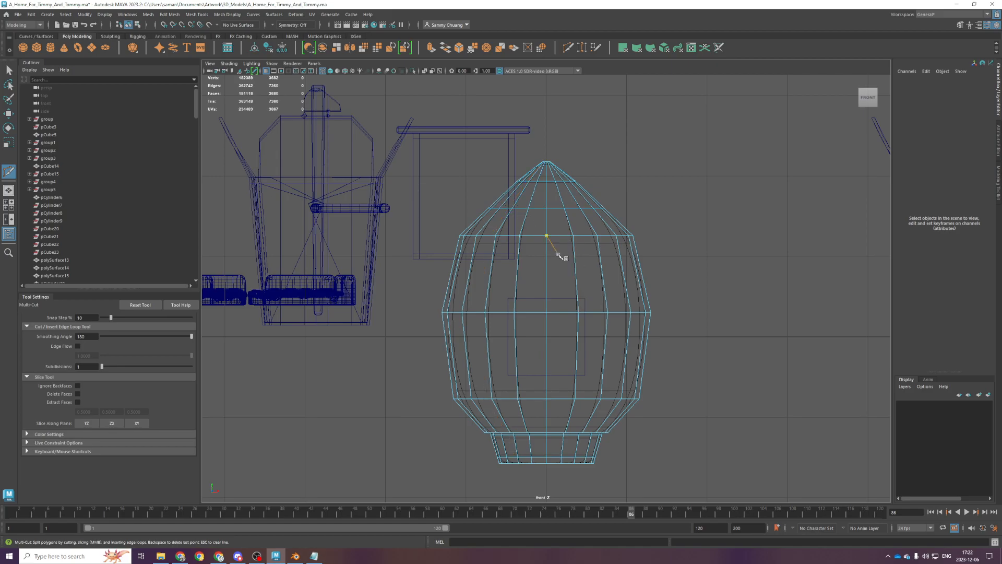
Try to extrude the bands of faces around the bulb's middle, and undo the extrusion
{"action": "key", "text": "q"}
{"action": "right_click_drag", "start_coordinate": [621, 255], "coordinate": [623, 276]}
{"action": "left_click_drag", "start_coordinate": [395, 226], "coordinate": [676, 390]}
{"action": "scroll", "coordinate": [689, 349], "scroll_direction": "up", "scroll_amount": 2}
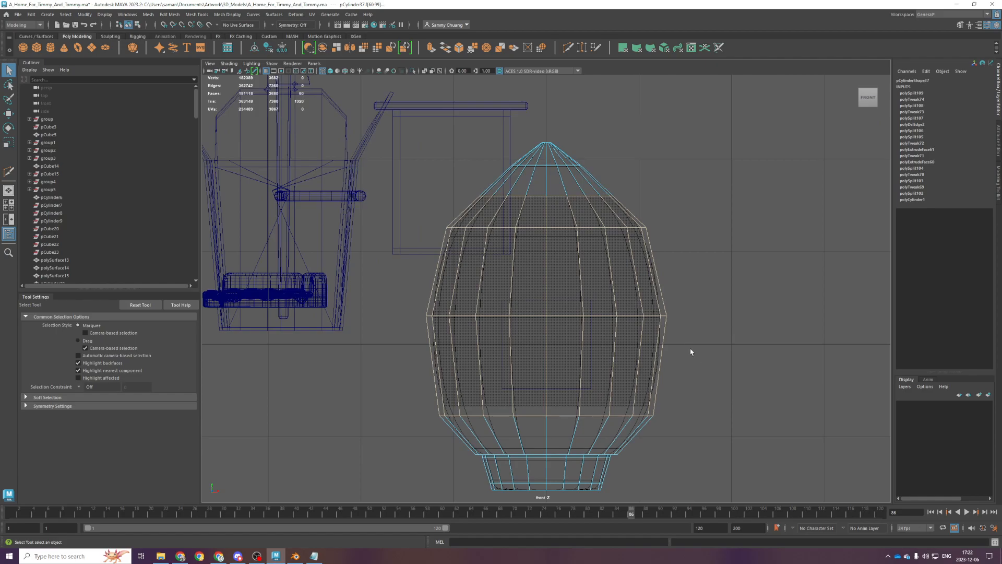
{"action": "key", "text": "space"}
{"action": "key", "text": "space"}
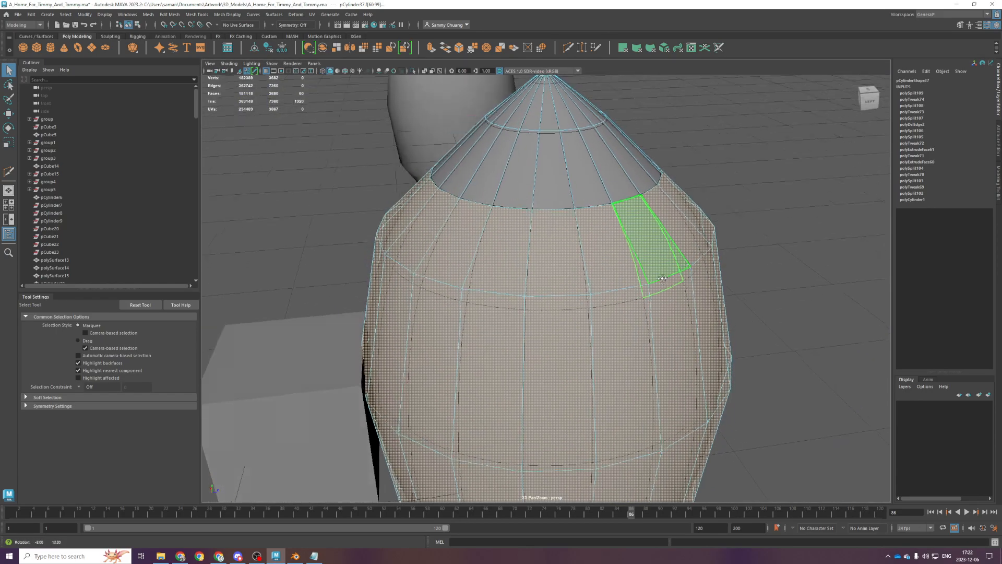
{"action": "scroll", "coordinate": [670, 308], "scroll_direction": "down", "scroll_amount": 1}
{"action": "key", "text": "ctrl+e"}
{"action": "key", "text": "r"}
{"action": "left_click_drag", "start_coordinate": [581, 290], "coordinate": [575, 332], "text": "alt"}
{"action": "key", "text": "ctrl+z"}
Return the bulb to object mode and try smoothing its mesh
{"action": "left_click_drag", "start_coordinate": [583, 297], "coordinate": [600, 330], "text": "alt"}
{"action": "scroll", "coordinate": [573, 306], "scroll_direction": "up", "scroll_amount": 2}
{"action": "scroll", "coordinate": [587, 285], "scroll_direction": "down", "scroll_amount": 3}
{"action": "scroll", "coordinate": [571, 310], "scroll_direction": "up", "scroll_amount": 3}
{"action": "left_click_drag", "start_coordinate": [607, 343], "coordinate": [646, 347], "text": "alt"}
{"action": "scroll", "coordinate": [604, 298], "scroll_direction": "down", "scroll_amount": 5}
{"action": "key", "text": "F8"}
{"action": "scroll", "coordinate": [617, 354], "scroll_direction": "up", "scroll_amount": 5}
{"action": "key", "text": "ctrl+shift+s"}
{"action": "scroll", "coordinate": [637, 329], "scroll_direction": "up", "scroll_amount": 3}
{"action": "scroll", "coordinate": [637, 329], "scroll_direction": "down", "scroll_amount": 3}
Select the bulb and undo the mesh smoothing
{"action": "key", "text": "g"}
{"action": "left_click", "coordinate": [673, 334]}
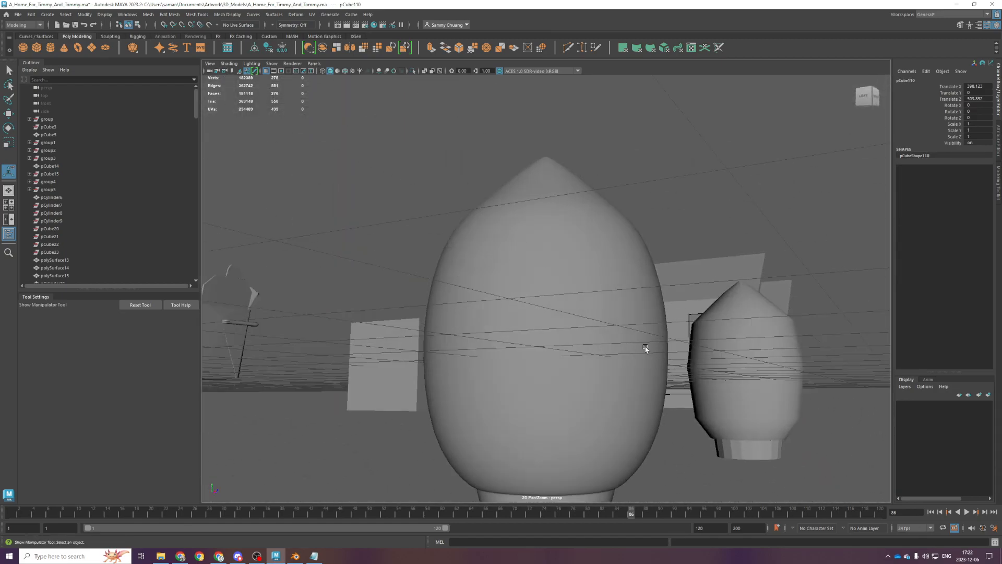
{"action": "left_click", "coordinate": [596, 327]}
{"action": "key", "text": "q"}
{"action": "left_click", "coordinate": [682, 255]}
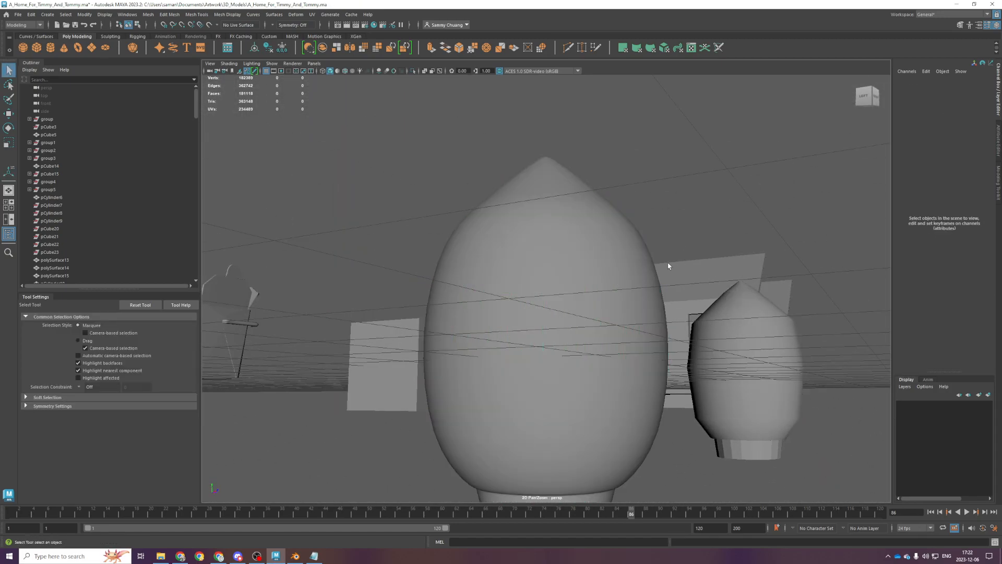
{"action": "left_click", "coordinate": [618, 290]}
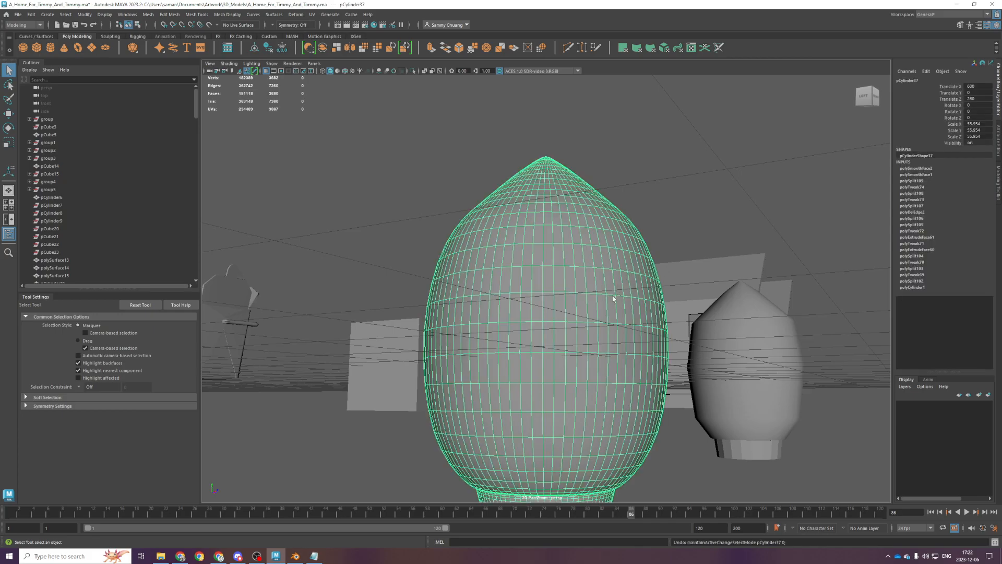
{"action": "key", "text": "ctrl+z"}
{"action": "key", "text": "ctrl+z"}
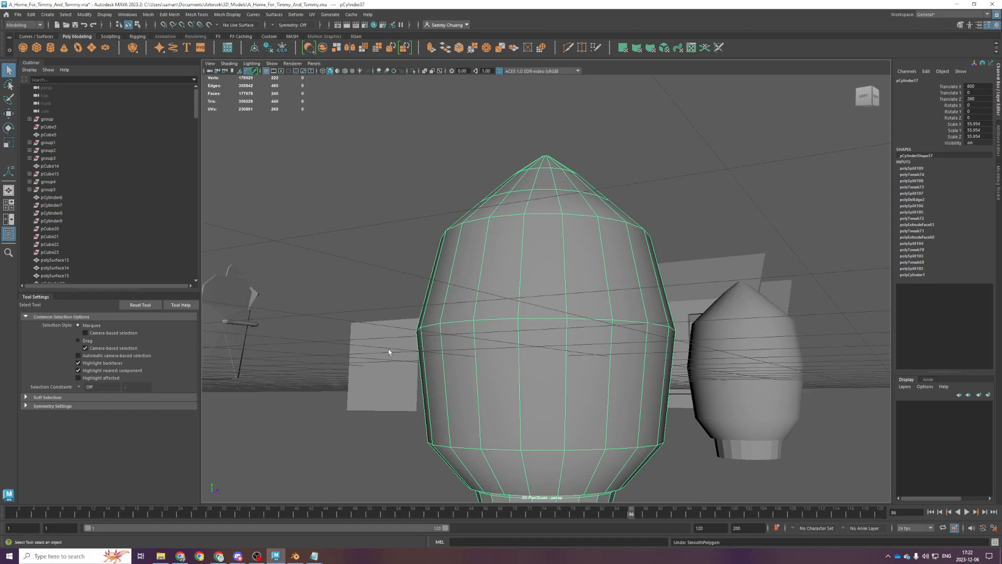
Show the cube and bulb in the top view and save the scene
{"action": "left_click_drag", "start_coordinate": [428, 313], "coordinate": [567, 255], "text": "alt"}
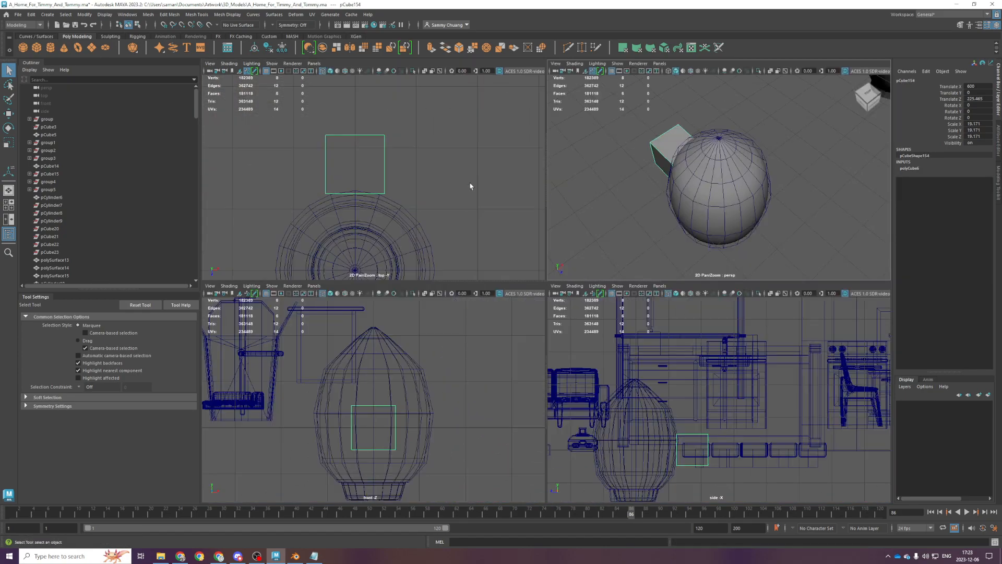
{"action": "key", "text": "space"}
{"action": "key", "text": "ctrl+s"}
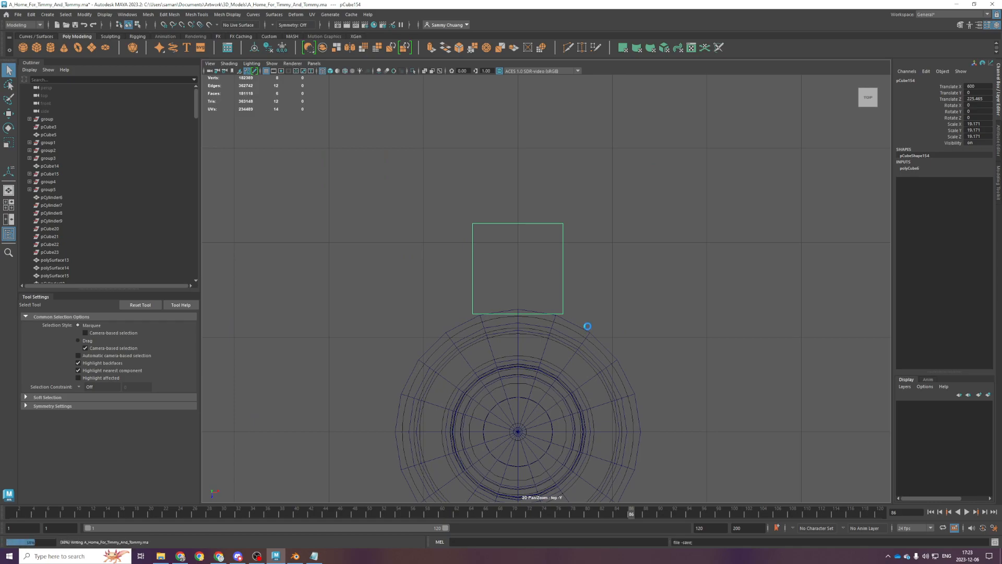
{"action": "scroll", "coordinate": [512, 267], "scroll_direction": "down", "scroll_amount": 5}
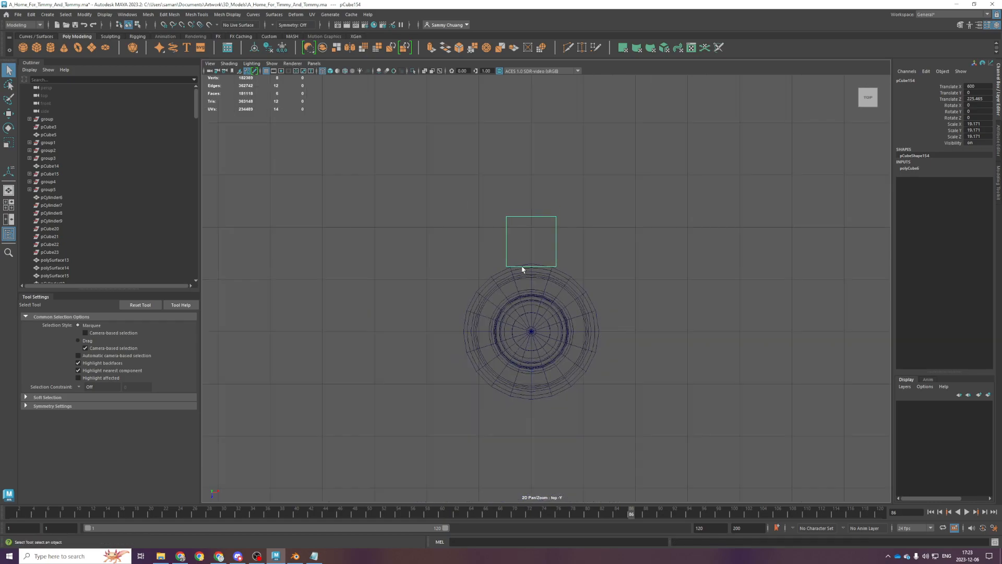
Duplicate the cube, move the copy along Z over the bulb, and set its Rotate Y to -45
{"action": "key", "text": "w"}
{"action": "key", "text": "ctrl+d"}
{"action": "left_click_drag", "start_coordinate": [534, 282], "coordinate": [545, 393]}
{"action": "key", "text": "e"}
{"action": "left_click", "coordinate": [980, 112]}
{"action": "type", "text": "-45"}
{"action": "key", "text": "Return"}
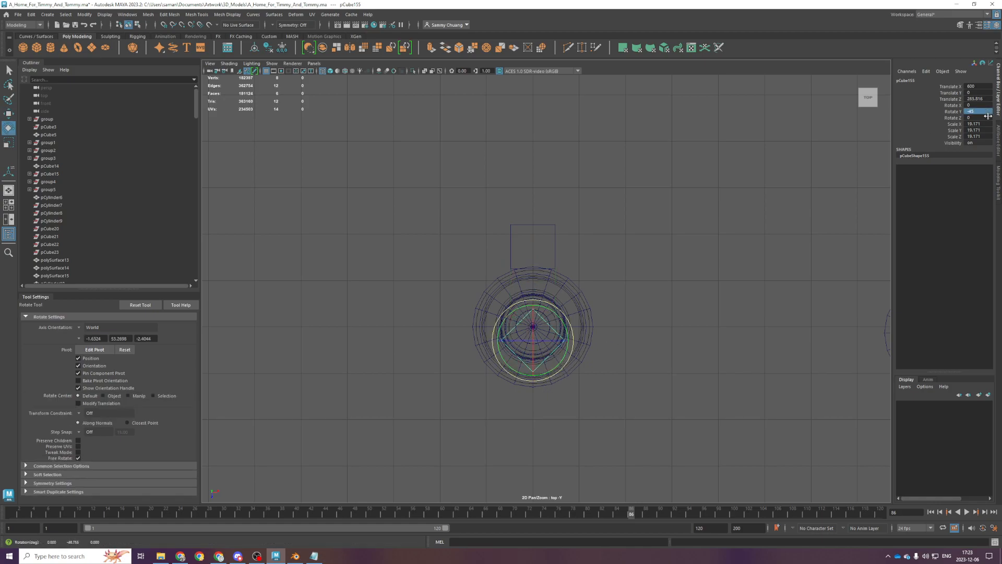
Duplicate the rotated cube and place the two copies symmetrically at the side of the bulb opposite the original cube
{"action": "key", "text": "w"}
{"action": "key", "text": "ctrl+d"}
{"action": "left_click_drag", "start_coordinate": [560, 371], "coordinate": [517, 432]}
{"action": "key", "text": "e"}
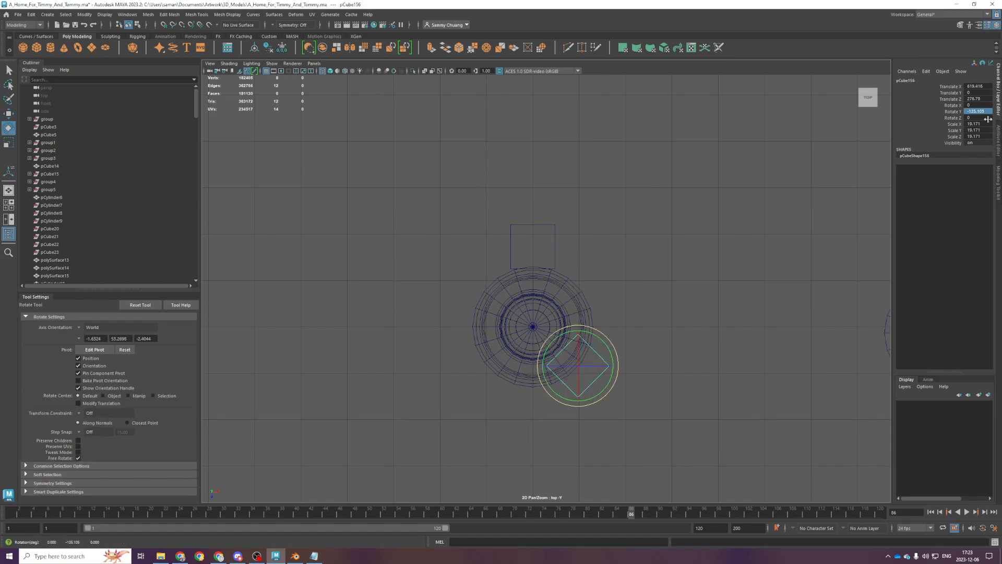
{"action": "key", "text": "ctrl+z"}
{"action": "key", "text": "w"}
{"action": "left_click_drag", "start_coordinate": [600, 394], "coordinate": [511, 394]}
{"action": "scroll", "coordinate": [531, 285], "scroll_direction": "up", "scroll_amount": 2}
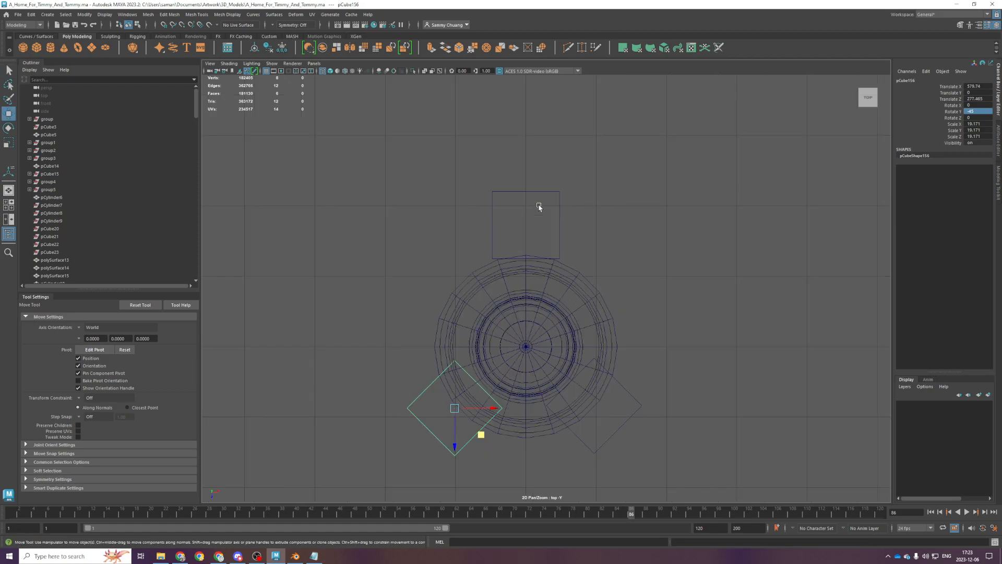
Move both rotated cubes diagonally outward from the bulb and view the arrangement in perspective
{"action": "left_click_drag", "start_coordinate": [481, 435], "coordinate": [465, 451]}
{"action": "left_click", "coordinate": [616, 428]}
{"action": "left_click_drag", "start_coordinate": [621, 432], "coordinate": [641, 457]}
{"action": "key", "text": "space"}
{"action": "key", "text": "space"}
{"action": "left_click_drag", "start_coordinate": [694, 282], "coordinate": [703, 247], "text": "alt"}
{"action": "scroll", "coordinate": [704, 245], "scroll_direction": "down", "scroll_amount": 1}
Delete the two rotated cube copies
{"action": "key", "text": "space"}
{"action": "key", "text": "space"}
{"action": "left_click_drag", "start_coordinate": [734, 180], "coordinate": [498, 361], "text": "alt"}
{"action": "left_click", "coordinate": [645, 382], "text": "shift"}
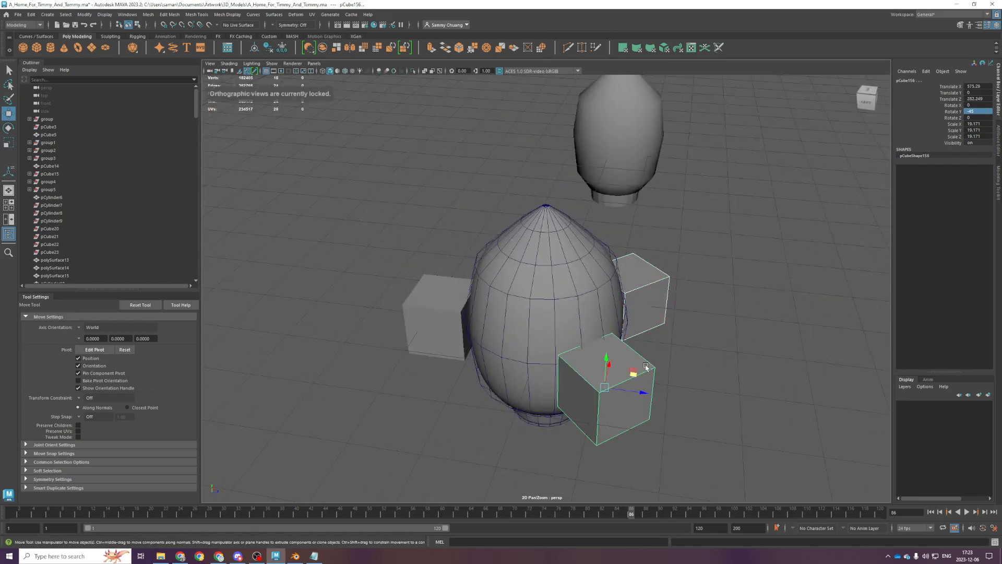
{"action": "key", "text": "Delete"}
Select the remaining cube beside the bulb and scale it thinner along Z into a slab
{"action": "left_click", "coordinate": [423, 329]}
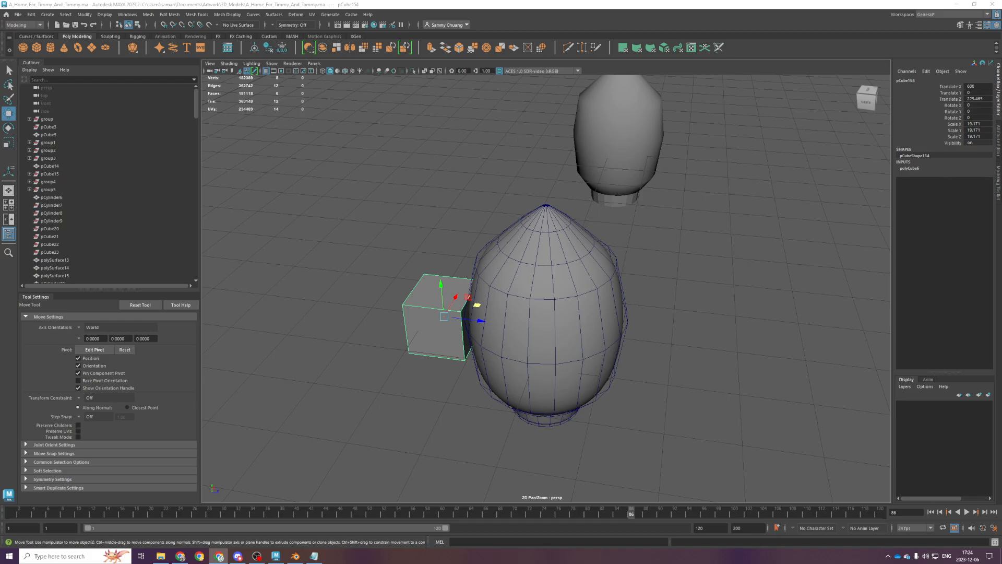
{"action": "scroll", "coordinate": [564, 398], "scroll_direction": "up", "scroll_amount": 3}
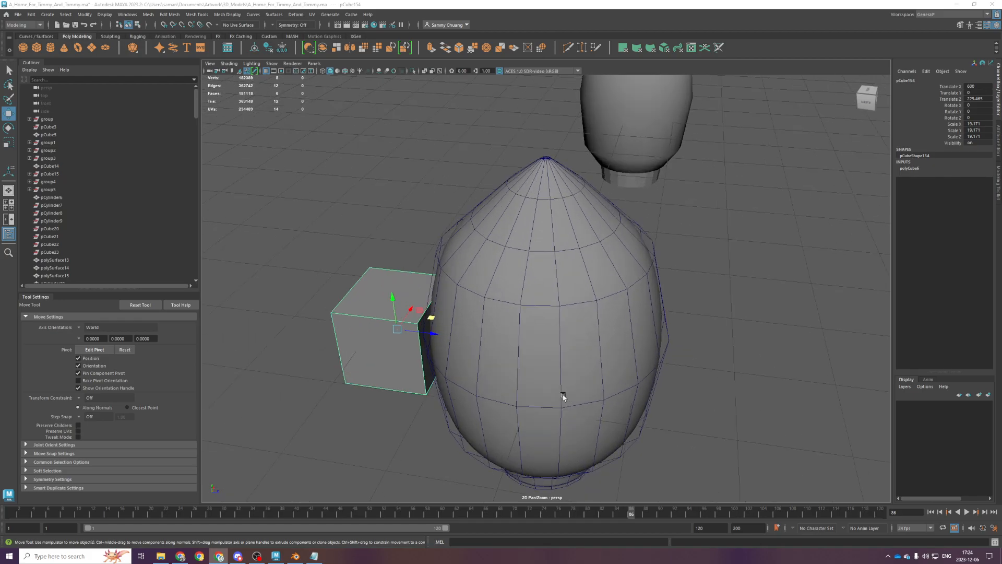
{"action": "left_click_drag", "start_coordinate": [571, 321], "coordinate": [569, 256], "text": "alt"}
{"action": "key", "text": "r"}
{"action": "scroll", "coordinate": [486, 277], "scroll_direction": "up", "scroll_amount": 2}
{"action": "left_click_drag", "start_coordinate": [431, 313], "coordinate": [527, 336], "text": "alt"}
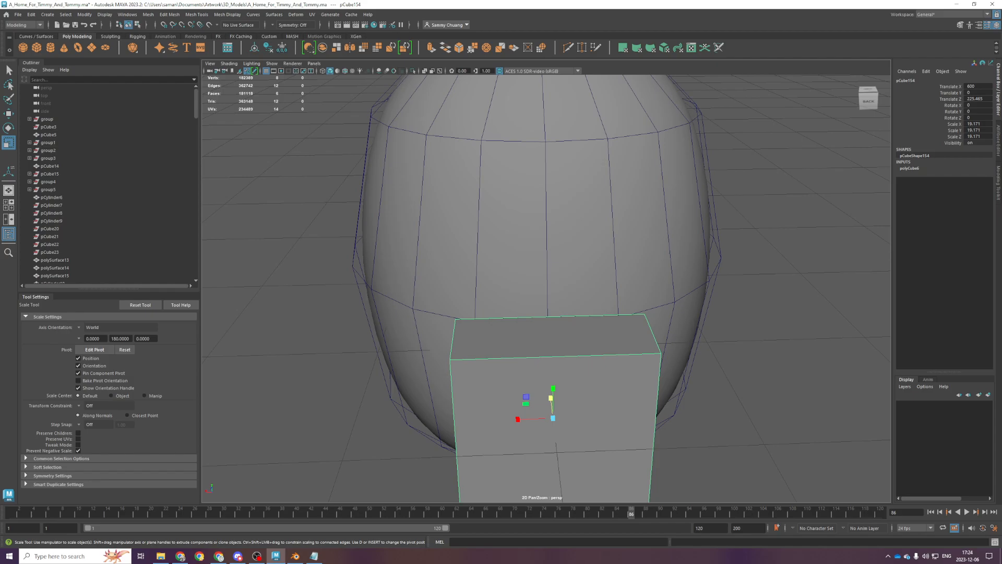
{"action": "scroll", "coordinate": [869, 433], "scroll_direction": "down", "scroll_amount": 6}
{"action": "left_click_drag", "start_coordinate": [676, 347], "coordinate": [517, 361], "text": "alt"}
Rotate the slab to about 25.5 degrees on X in the side view so its top leans toward the bulb
{"action": "key", "text": "space"}
{"action": "key", "text": "space"}
{"action": "key", "text": "space"}
{"action": "key", "text": "space"}
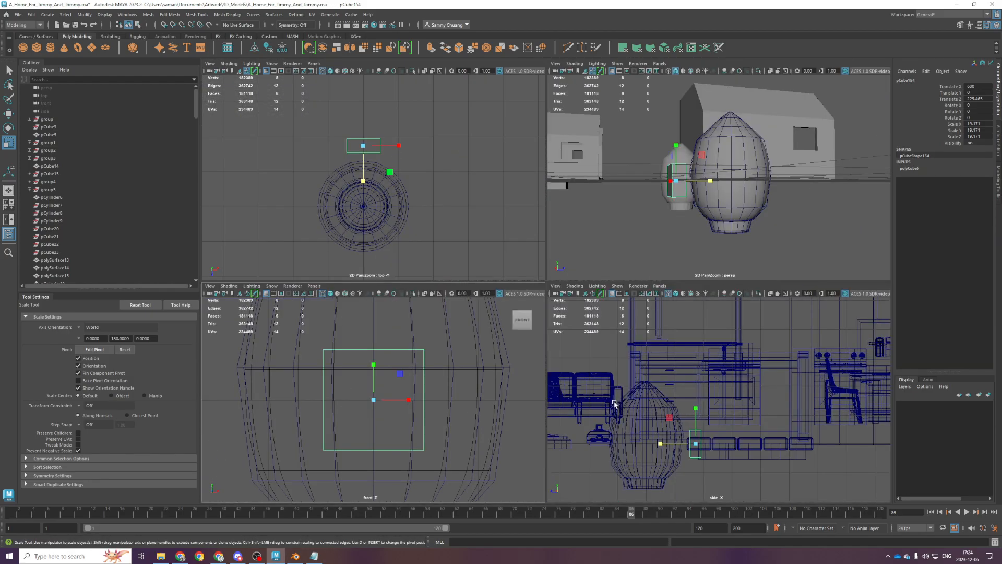
{"action": "key", "text": "e"}
{"action": "scroll", "coordinate": [500, 303], "scroll_direction": "up", "scroll_amount": 2}
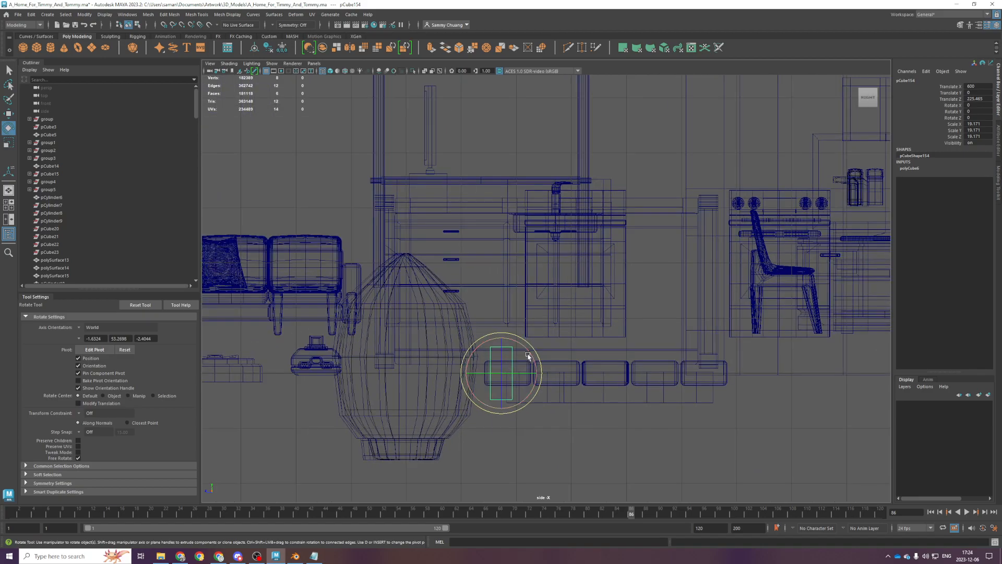
{"action": "scroll", "coordinate": [565, 324], "scroll_direction": "up", "scroll_amount": 3}
{"action": "left_click_drag", "start_coordinate": [546, 315], "coordinate": [529, 306]}
{"action": "scroll", "coordinate": [549, 344], "scroll_direction": "up", "scroll_amount": 3}
{"action": "middle_click_drag", "start_coordinate": [569, 391], "coordinate": [577, 342], "text": "alt"}
{"action": "scroll", "coordinate": [577, 342], "scroll_direction": "down", "scroll_amount": 3}
Select the slab's lower edge facing the bulb and raise it straight up, then undo the extra sideways move
{"action": "key", "text": "space"}
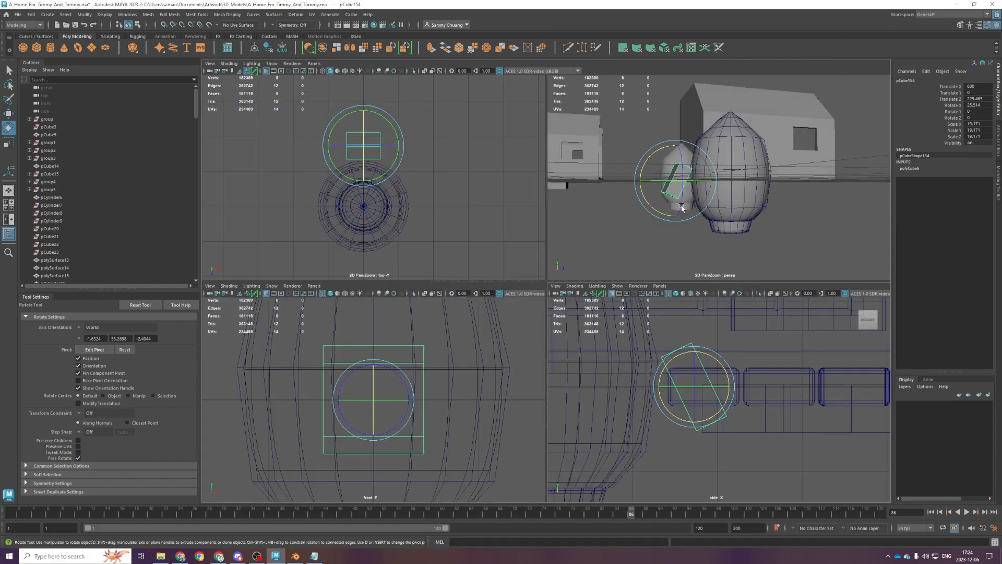
{"action": "key", "text": "space"}
{"action": "scroll", "coordinate": [420, 374], "scroll_direction": "up", "scroll_amount": 5}
{"action": "left_click_drag", "start_coordinate": [406, 418], "coordinate": [393, 368], "text": "alt"}
{"action": "right_click_drag", "start_coordinate": [377, 373], "coordinate": [369, 352]}
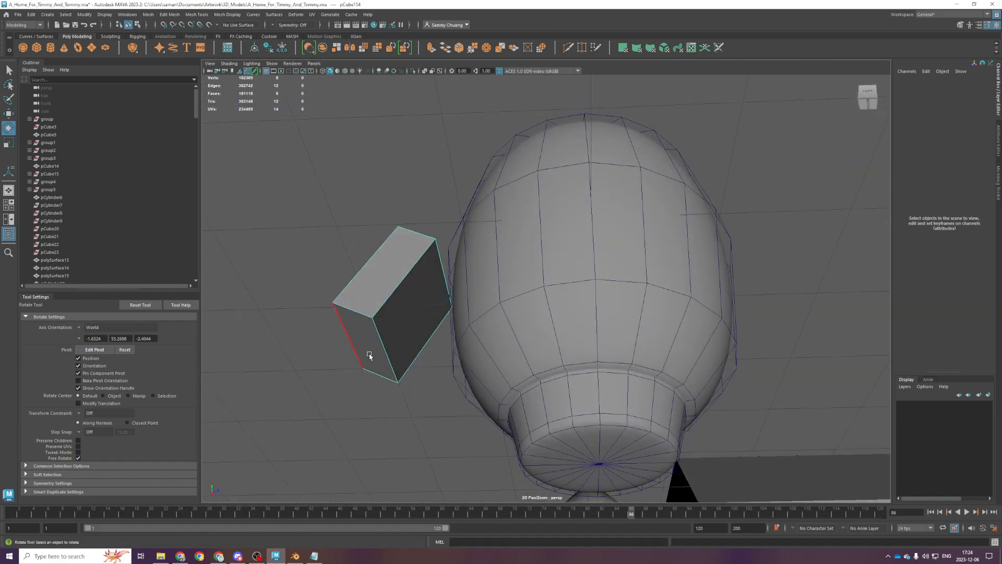
{"action": "left_click", "coordinate": [379, 364]}
{"action": "key", "text": "space"}
{"action": "key", "text": "space"}
{"action": "key", "text": "w"}
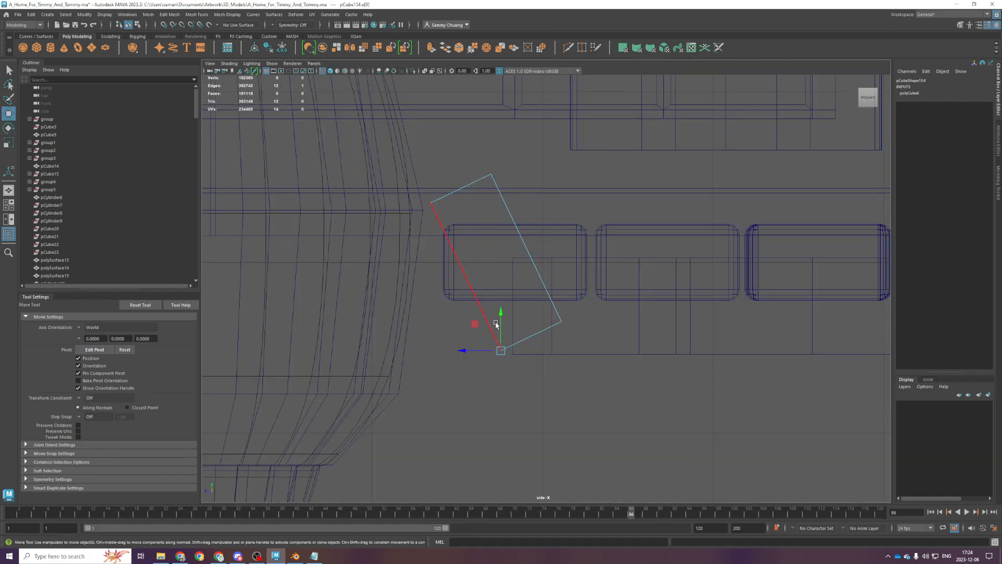
{"action": "left_click_drag", "start_coordinate": [497, 323], "coordinate": [500, 259]}
{"action": "left_click_drag", "start_coordinate": [475, 289], "coordinate": [435, 286]}
{"action": "key", "text": "ctrl+z"}
{"action": "key", "text": "space"}
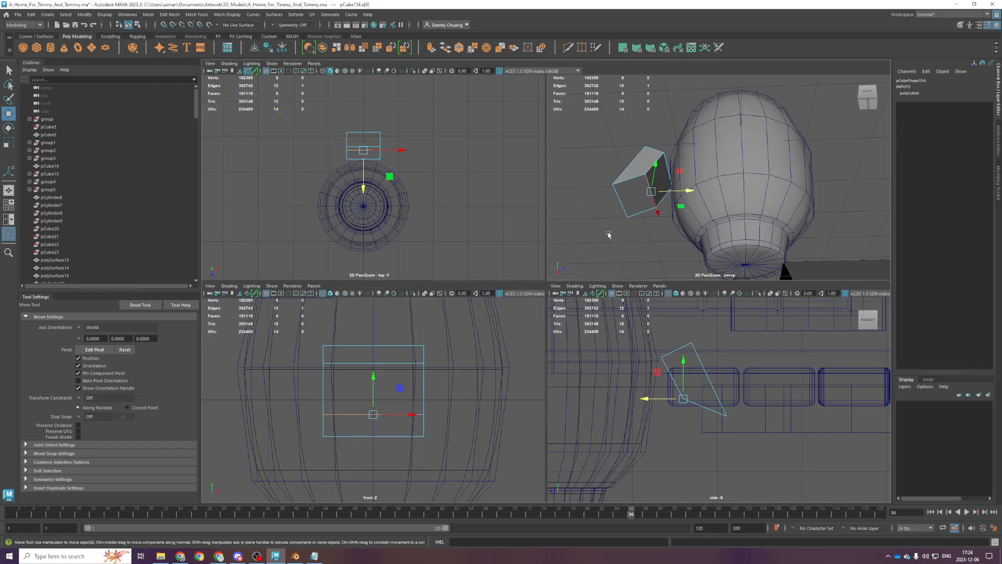
Extrude the slab's bottom face downward and in toward the bulb's base to form a leg
{"action": "key", "text": "space"}
{"action": "key", "text": "F11"}
{"action": "left_click", "coordinate": [385, 324]}
{"action": "key", "text": "space"}
{"action": "key", "text": "space"}
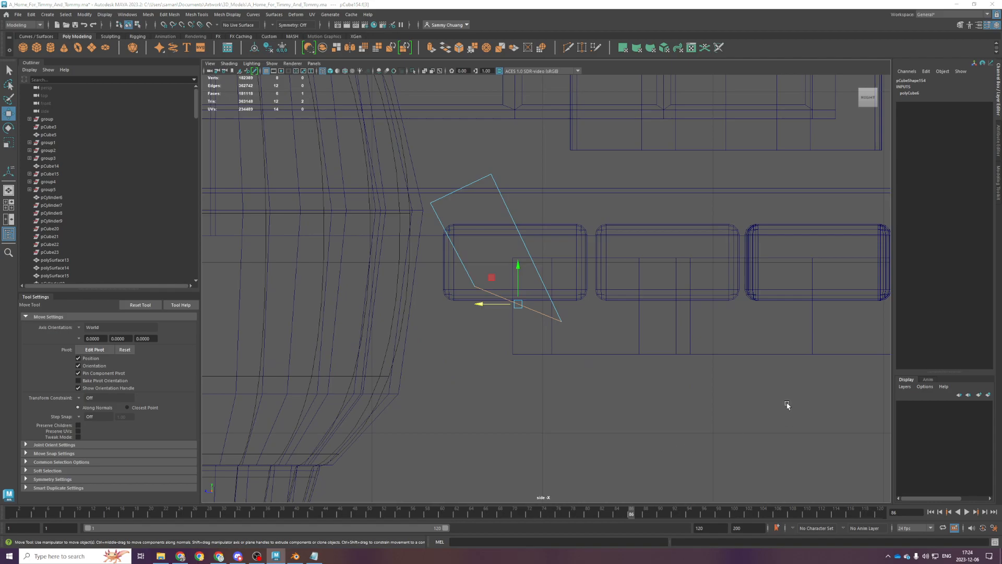
{"action": "key", "text": "ctrl+e"}
{"action": "left_click_drag", "start_coordinate": [518, 281], "coordinate": [503, 445]}
{"action": "key", "text": "r"}
{"action": "scroll", "coordinate": [511, 441], "scroll_direction": "down", "scroll_amount": 3}
{"action": "key", "text": "w"}
{"action": "left_click_drag", "start_coordinate": [494, 390], "coordinate": [427, 424]}
Scale down the leg's extruded end face so the leg tapers, and inspect it in perspective
{"action": "key", "text": "r"}
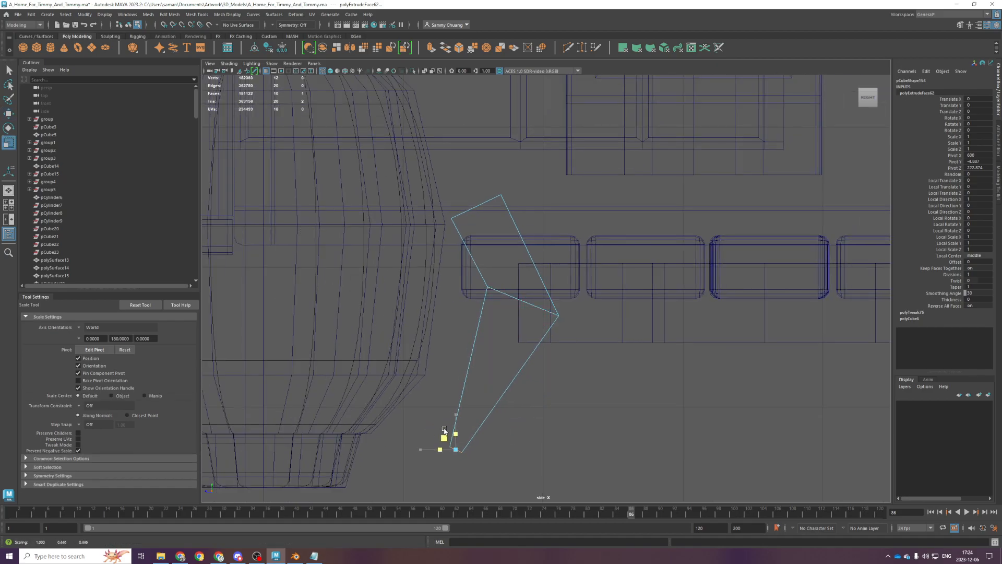
{"action": "left_click_drag", "start_coordinate": [421, 450], "coordinate": [446, 449]}
{"action": "key", "text": "space"}
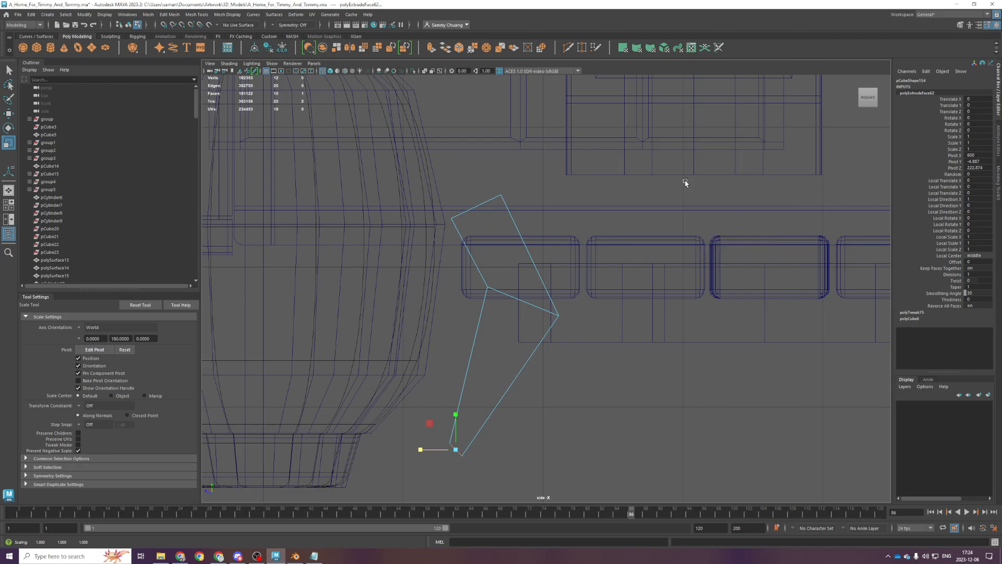
{"action": "key", "text": "space"}
{"action": "left_click_drag", "start_coordinate": [640, 278], "coordinate": [687, 347], "text": "alt"}
{"action": "scroll", "coordinate": [642, 352], "scroll_direction": "down", "scroll_amount": 4}
{"action": "scroll", "coordinate": [595, 360], "scroll_direction": "up", "scroll_amount": 3}
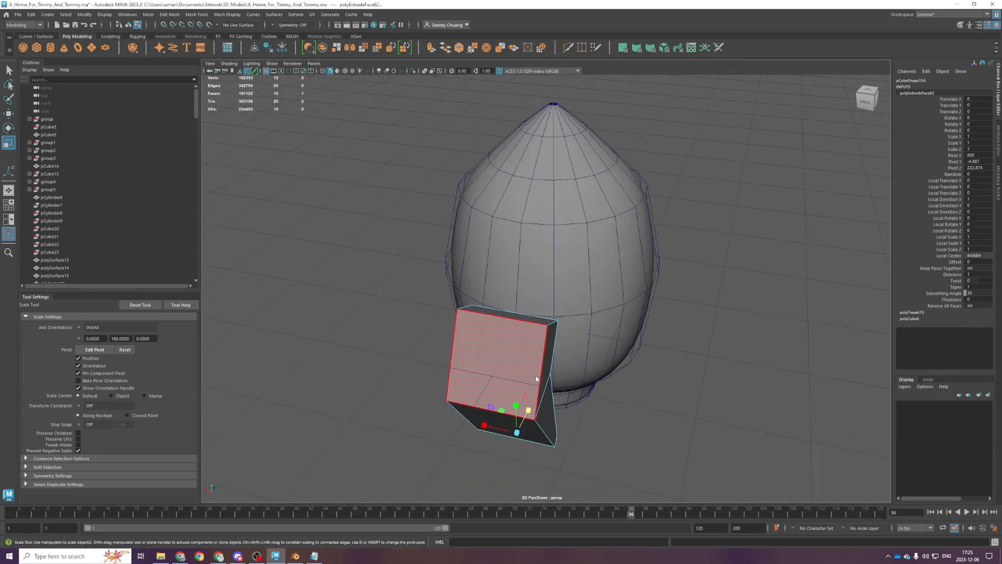
Save the scene, return the leg to object mode, and narrow it slightly along X
{"action": "key", "text": "q"}
{"action": "left_click", "coordinate": [573, 347]}
{"action": "key", "text": "ctrl+s"}
{"action": "right_click_drag", "start_coordinate": [524, 375], "coordinate": [576, 346]}
{"action": "left_click_drag", "start_coordinate": [481, 355], "coordinate": [488, 356]}
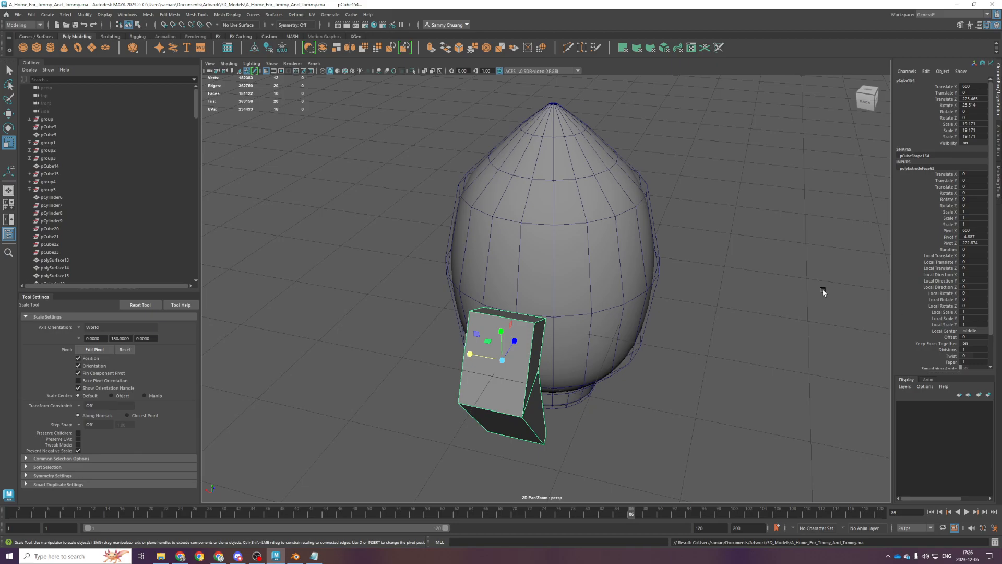
Narrow the leg further along X, and undo the last extra scaling
{"action": "scroll", "coordinate": [492, 358], "scroll_direction": "up", "scroll_amount": 5}
{"action": "scroll", "coordinate": [493, 359], "scroll_direction": "down", "scroll_amount": 3}
{"action": "left_click_drag", "start_coordinate": [493, 363], "coordinate": [611, 383], "text": "alt"}
{"action": "scroll", "coordinate": [578, 316], "scroll_direction": "down", "scroll_amount": 3}
{"action": "left_click_drag", "start_coordinate": [495, 348], "coordinate": [516, 348]}
{"action": "left_click_drag", "start_coordinate": [516, 348], "coordinate": [512, 370], "text": "alt"}
{"action": "left_click", "coordinate": [406, 283]}
{"action": "left_click", "coordinate": [510, 349]}
{"action": "left_click_drag", "start_coordinate": [488, 316], "coordinate": [493, 317]}
{"action": "key", "text": "ctrl+z"}
Lower the leg beside the bulb's base to about Y -19.4 and Z 231.9
{"action": "left_click_drag", "start_coordinate": [615, 395], "coordinate": [523, 382], "text": "alt"}
{"action": "key", "text": "w"}
{"action": "left_click_drag", "start_coordinate": [527, 320], "coordinate": [536, 367], "text": "alt"}
{"action": "left_click_drag", "start_coordinate": [460, 255], "coordinate": [475, 314]}
{"action": "left_click_drag", "start_coordinate": [485, 377], "coordinate": [516, 368], "text": "alt"}
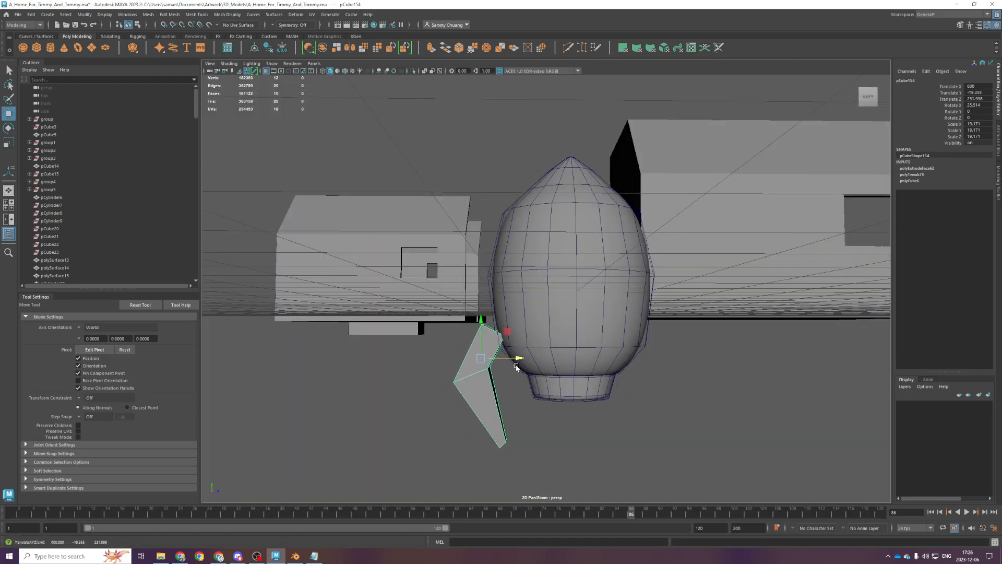
Reposition the leg in the side view to about Y -13 and Z 230.7 so its upper corner overlaps the bulb
{"action": "key", "text": "space"}
{"action": "key", "text": "space"}
{"action": "scroll", "coordinate": [578, 412], "scroll_direction": "down", "scroll_amount": 2}
{"action": "middle_click_drag", "start_coordinate": [563, 193], "coordinate": [552, 306], "text": "alt"}
{"action": "left_click_drag", "start_coordinate": [545, 313], "coordinate": [554, 277]}
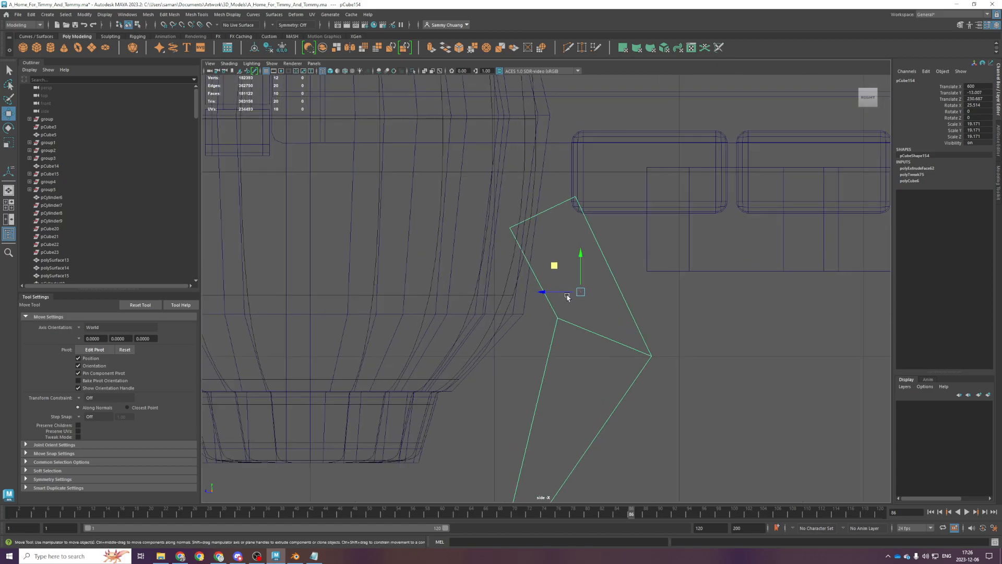
Reshape the leg's upper end by moving its top corner vertices toward the bulb, and save the scene
{"action": "key", "text": "F9"}
{"action": "left_click_drag", "start_coordinate": [496, 212], "coordinate": [533, 259]}
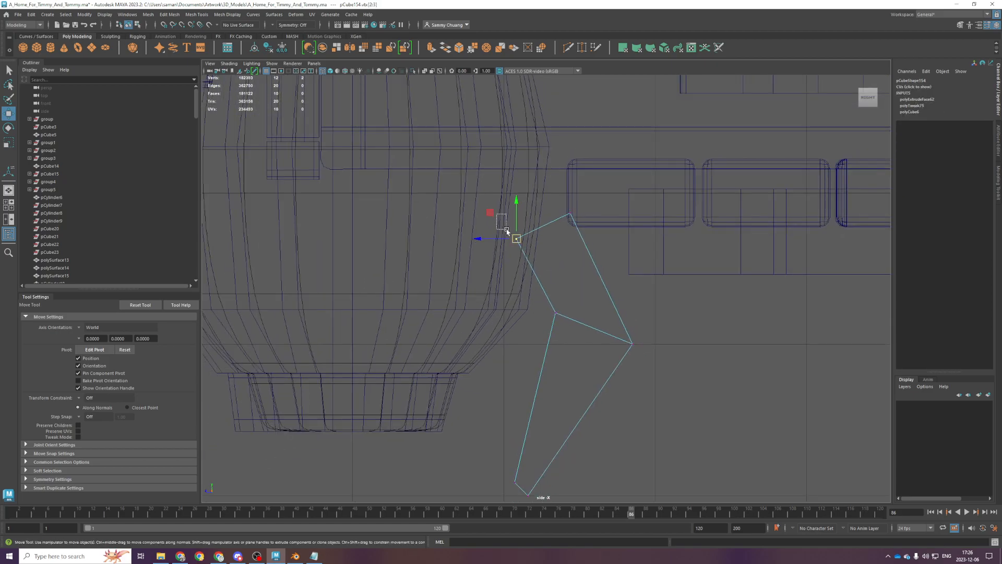
{"action": "left_click_drag", "start_coordinate": [494, 215], "coordinate": [521, 245]}
{"action": "left_click_drag", "start_coordinate": [558, 185], "coordinate": [604, 235]}
{"action": "left_click_drag", "start_coordinate": [544, 187], "coordinate": [533, 182]}
{"action": "key", "text": "q"}
{"action": "key", "text": "ctrl+s"}
Select the leg's upper vertices on the bulb side and adjust their position slightly in the side view
{"action": "scroll", "coordinate": [549, 289], "scroll_direction": "down", "scroll_amount": 2}
{"action": "left_click_drag", "start_coordinate": [529, 253], "coordinate": [558, 285]}
{"action": "key", "text": "w"}
{"action": "left_click_drag", "start_coordinate": [519, 251], "coordinate": [521, 254]}
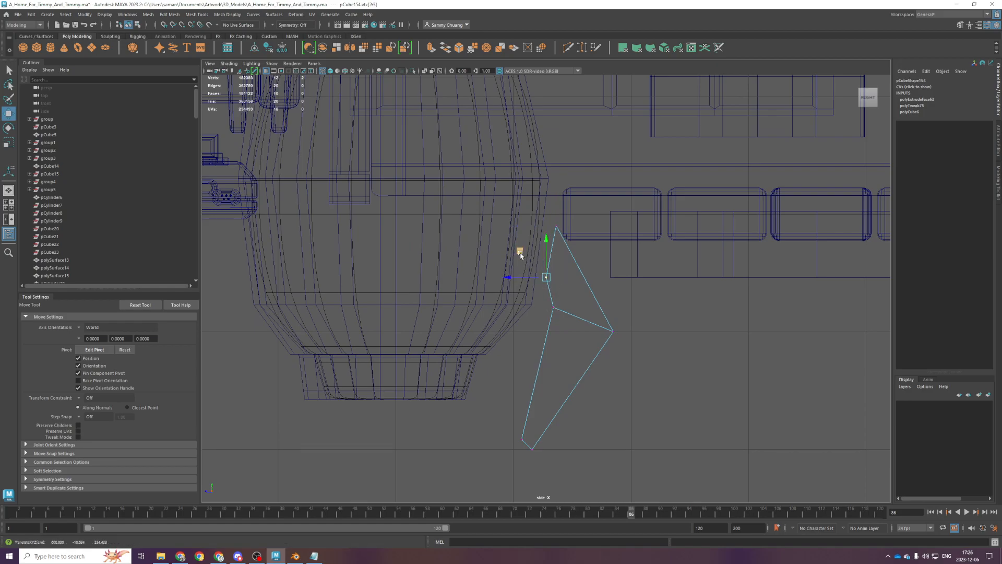
Return to object mode, move the leg toward the bulb to about Z 234.2, and check it in perspective and top views
{"action": "key", "text": "F8"}
{"action": "left_click_drag", "start_coordinate": [545, 290], "coordinate": [535, 294]}
{"action": "key", "text": "space"}
{"action": "key", "text": "space"}
{"action": "left_click_drag", "start_coordinate": [624, 224], "coordinate": [532, 245], "text": "alt"}
{"action": "key", "text": "space"}
{"action": "key", "text": "space"}
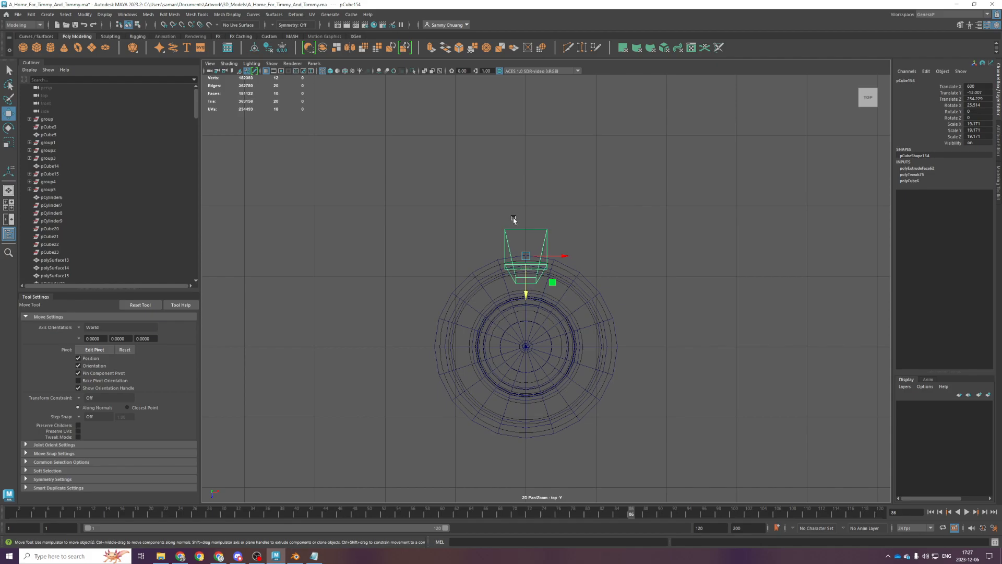
Insert an edge loop around the lower half of the bulb body and select the ring of faces below it
{"action": "key", "text": "space"}
{"action": "key", "text": "space"}
{"action": "left_click_drag", "start_coordinate": [651, 273], "coordinate": [448, 245], "text": "alt"}
{"action": "left_click", "coordinate": [700, 222]}
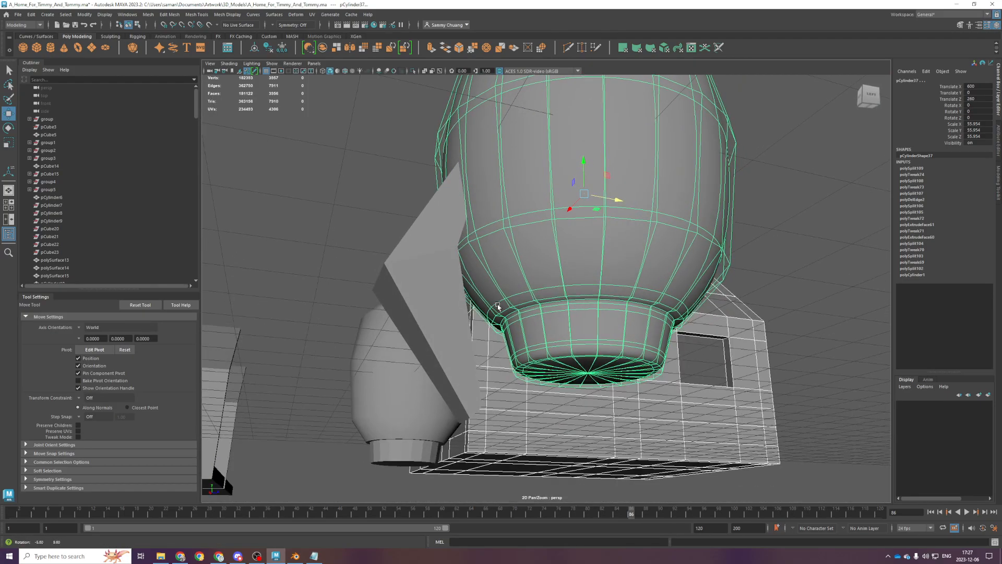
{"action": "key", "text": "space"}
{"action": "key", "text": "space"}
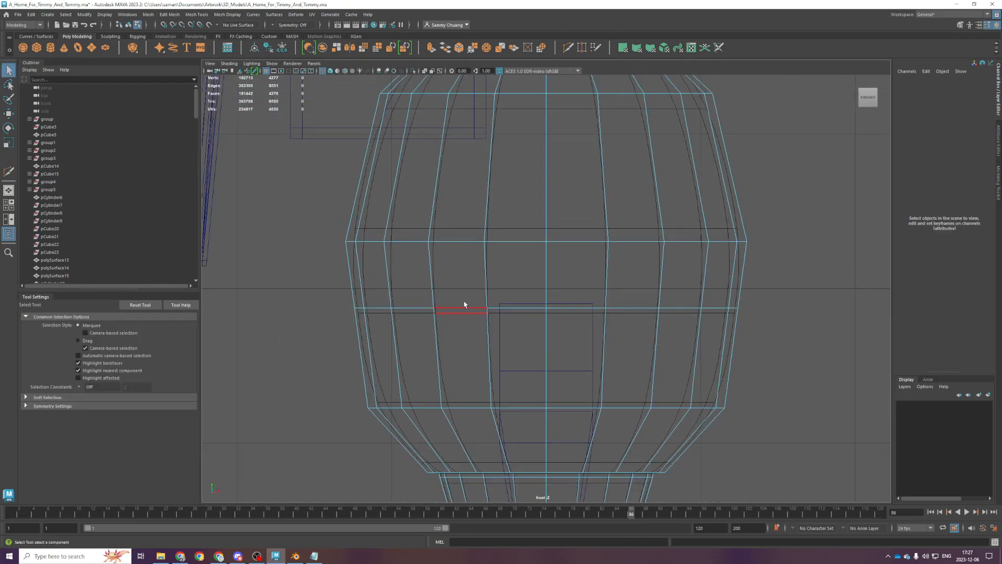
{"action": "scroll", "coordinate": [464, 304], "scroll_direction": "down", "scroll_amount": 3}
{"action": "left_click_drag", "start_coordinate": [349, 331], "coordinate": [736, 434]}
Extrude the selected ring of faces, scale it slightly outward, and return to object mode with smooth preview off
{"action": "key", "text": "space"}
{"action": "key", "text": "space"}
{"action": "key", "text": "ctrl+e"}
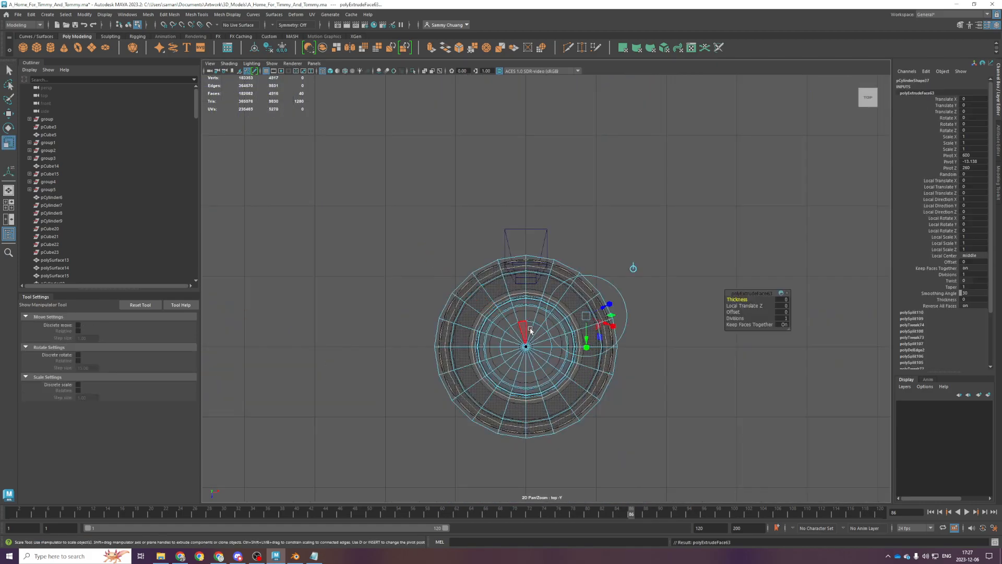
{"action": "key", "text": "r"}
{"action": "key", "text": "space"}
{"action": "key", "text": "space"}
{"action": "left_click_drag", "start_coordinate": [659, 251], "coordinate": [557, 368], "text": "alt"}
{"action": "key", "text": "F8"}
{"action": "key", "text": "1"}
Duplicate the unsmoothed bulb body and move the copy aside
{"action": "right_click_drag", "start_coordinate": [666, 221], "coordinate": [627, 247], "text": "alt"}
{"action": "key", "text": "ctrl+d"}
{"action": "key", "text": "w"}
{"action": "left_click_drag", "start_coordinate": [623, 286], "coordinate": [999, 276], "text": "alt"}
Select the original bulb body and apply Smooth to it twice with one division each
{"action": "left_click", "coordinate": [606, 268]}
{"action": "scroll", "coordinate": [605, 269], "scroll_direction": "up", "scroll_amount": 5}
{"action": "left_click_drag", "start_coordinate": [605, 269], "coordinate": [607, 333], "text": "alt"}
{"action": "key", "text": "g"}
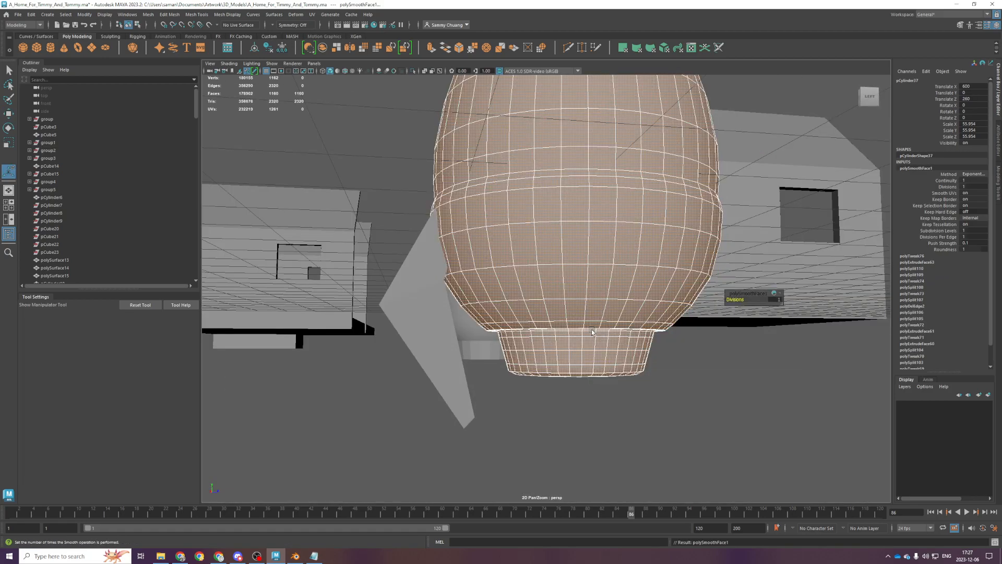
{"action": "scroll", "coordinate": [587, 329], "scroll_direction": "up", "scroll_amount": 4}
{"action": "key", "text": "g"}
{"action": "left_click_drag", "start_coordinate": [559, 242], "coordinate": [568, 284], "text": "alt"}
{"action": "middle_click_drag", "start_coordinate": [568, 284], "coordinate": [577, 383], "text": "alt"}
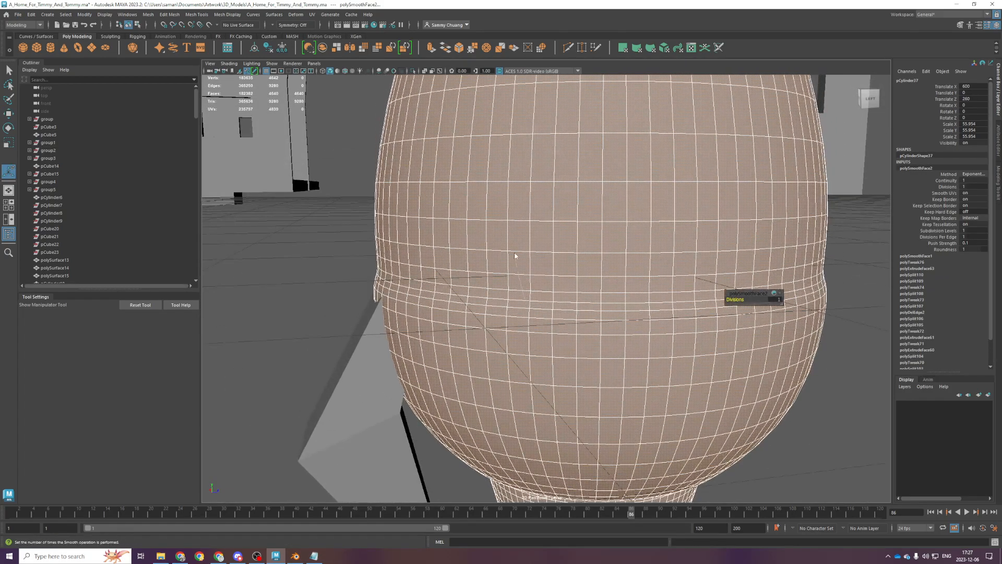
Select the two neighbouring edge loops along the groove around the bulb's middle and scale them
{"action": "right_click_drag", "start_coordinate": [517, 262], "coordinate": [515, 232]}
{"action": "double_click", "coordinate": [445, 293]}
{"action": "left_click_drag", "start_coordinate": [447, 314], "coordinate": [446, 304], "text": "alt"}
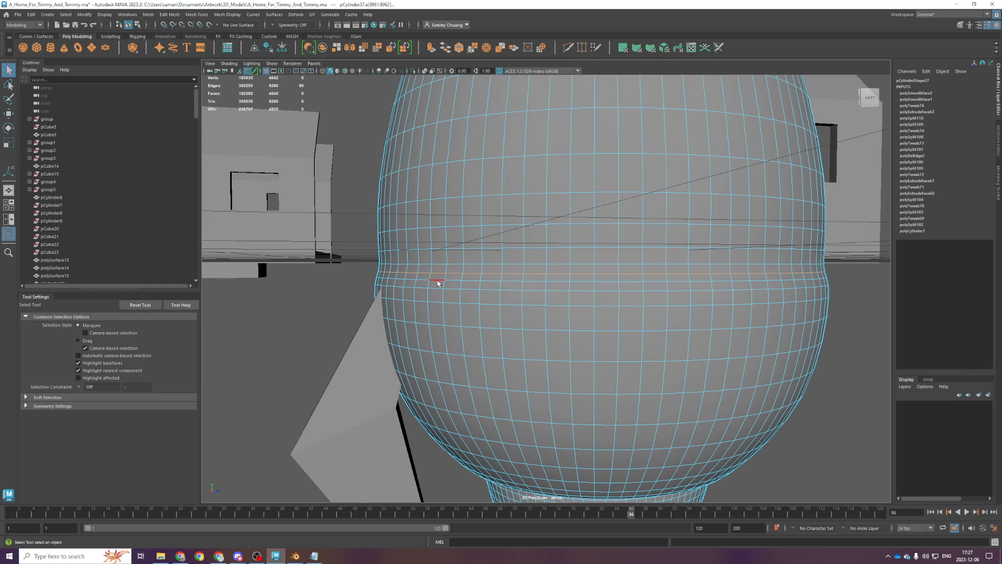
{"action": "key", "text": "r"}
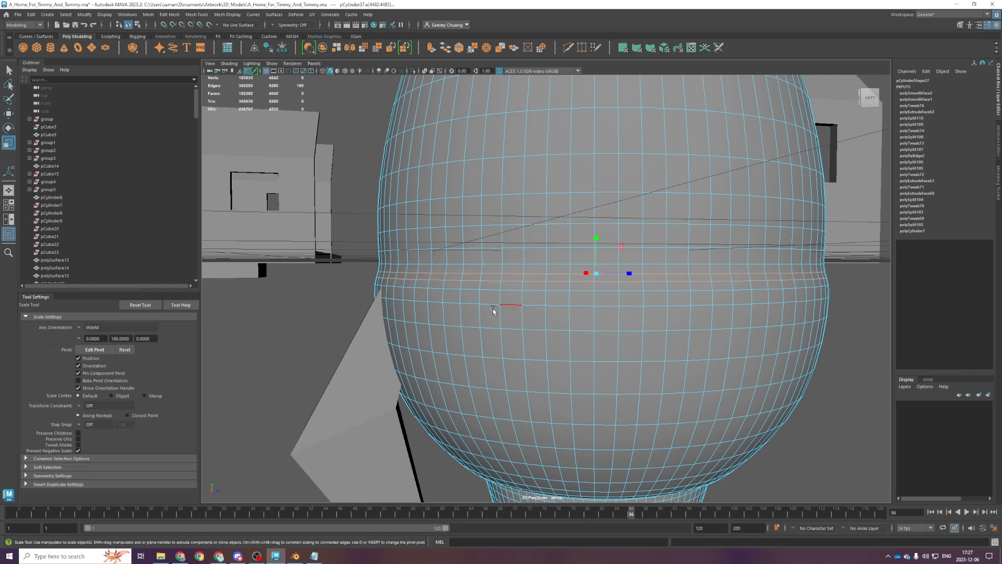
{"action": "double_click", "coordinate": [487, 292], "text": "shift"}
{"action": "left_click_drag", "start_coordinate": [596, 242], "coordinate": [566, 300]}
{"action": "key", "text": "ctrl+z"}
Select the edge loop at the egg-shaped body's middle seam and move it slightly down
{"action": "left_click_drag", "start_coordinate": [498, 313], "coordinate": [467, 287], "text": "alt"}
{"action": "double_click", "coordinate": [453, 300]}
{"action": "key", "text": "w"}
{"action": "left_click_drag", "start_coordinate": [593, 243], "coordinate": [595, 249]}
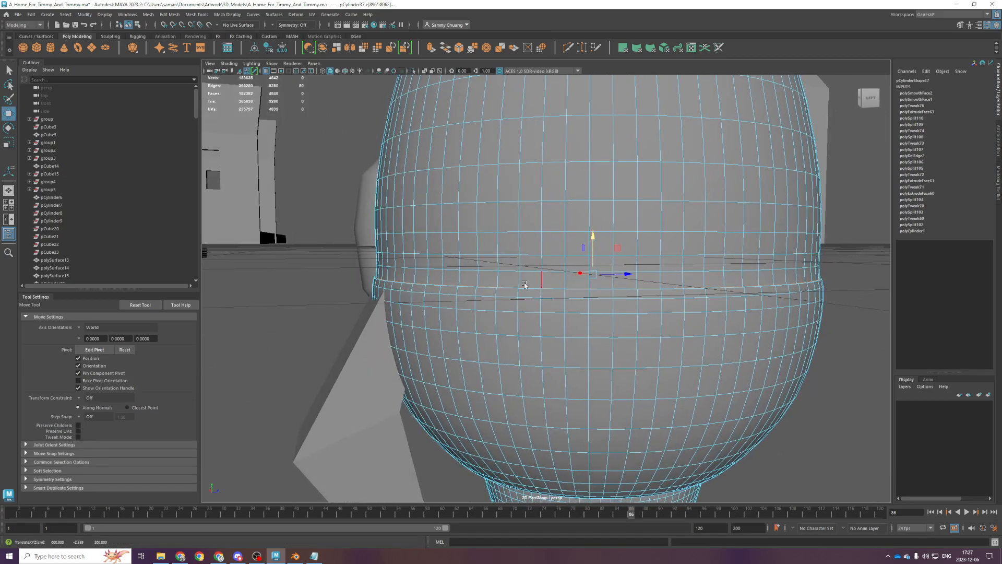
Select the neighbouring edge loop just below the seam and nudge it vertically to tighten the ridge
{"action": "double_click", "coordinate": [494, 299]}
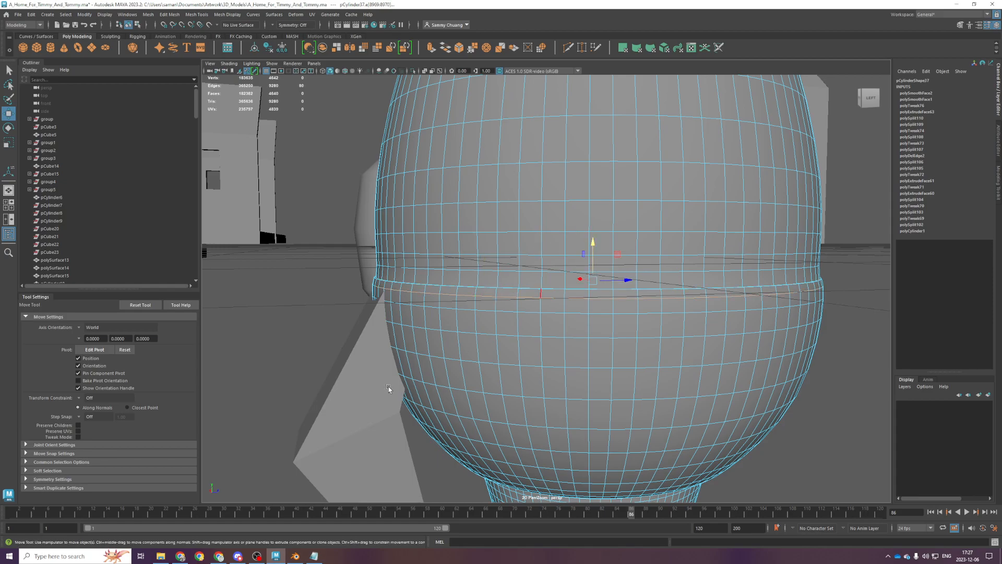
{"action": "key", "text": "space"}
{"action": "key", "text": "space"}
{"action": "scroll", "coordinate": [392, 389], "scroll_direction": "down", "scroll_amount": 2}
{"action": "left_click_drag", "start_coordinate": [544, 255], "coordinate": [546, 247]}
{"action": "scroll", "coordinate": [534, 253], "scroll_direction": "up", "scroll_amount": 1}
{"action": "key", "text": "space"}
{"action": "key", "text": "space"}
{"action": "scroll", "coordinate": [425, 331], "scroll_direction": "down", "scroll_amount": 2}
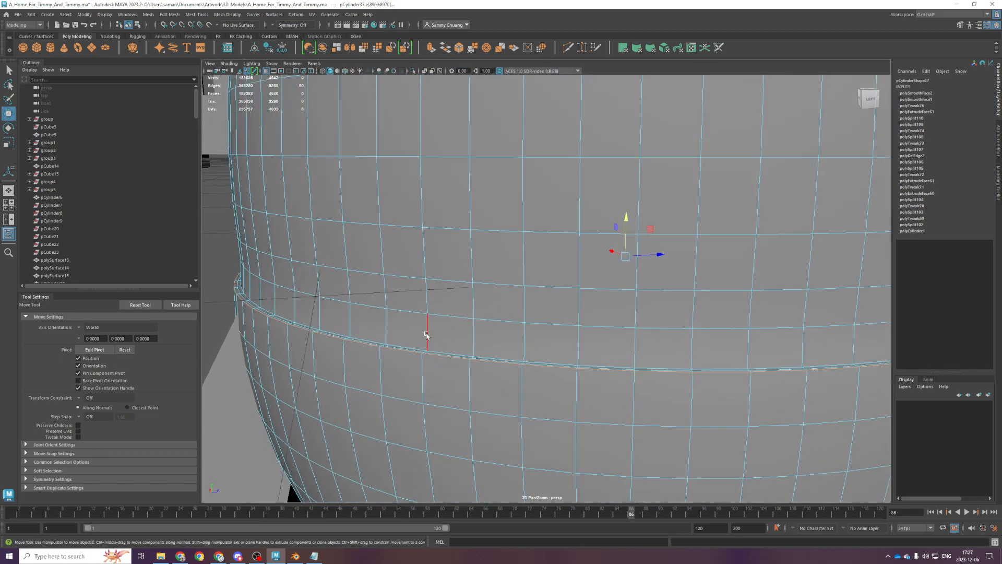
Scale the seam edge loop slightly on the X and Z axes in the top view
{"action": "key", "text": "space"}
{"action": "key", "text": "r"}
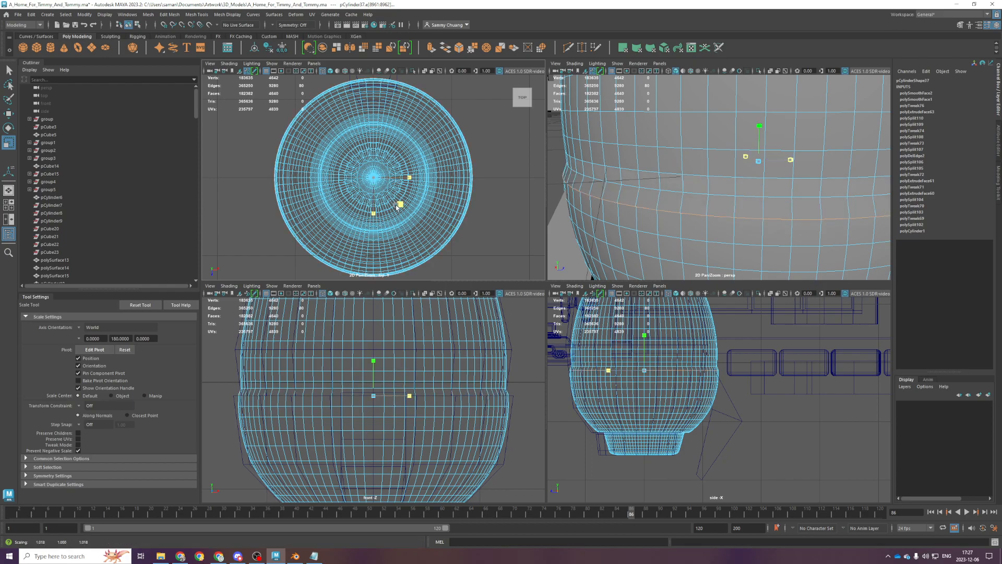
{"action": "left_click", "coordinate": [397, 205]}
{"action": "scroll", "coordinate": [376, 242], "scroll_direction": "up", "scroll_amount": 5}
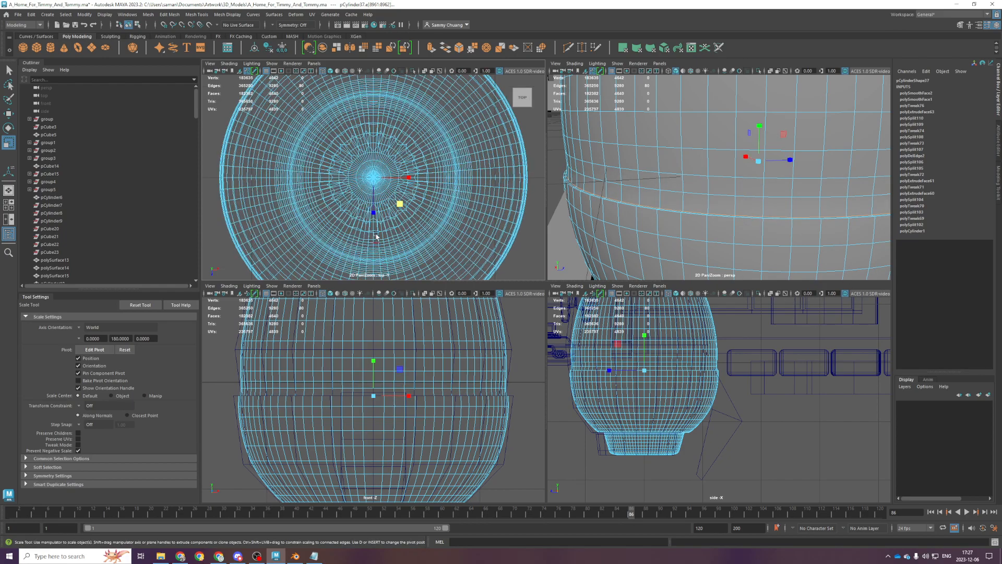
{"action": "left_click_drag", "start_coordinate": [397, 207], "coordinate": [397, 206]}
{"action": "scroll", "coordinate": [398, 207], "scroll_direction": "up", "scroll_amount": 4}
{"action": "scroll", "coordinate": [318, 464], "scroll_direction": "up", "scroll_amount": 5}
Fine-tune the seam loop's horizontal scale against the body's silhouette in the front view
{"action": "left_click_drag", "start_coordinate": [409, 390], "coordinate": [464, 388]}
{"action": "key", "text": "ctrl+z"}
{"action": "scroll", "coordinate": [463, 388], "scroll_direction": "down", "scroll_amount": 4}
{"action": "middle_click_drag", "start_coordinate": [309, 409], "coordinate": [416, 361], "text": "alt"}
{"action": "scroll", "coordinate": [378, 394], "scroll_direction": "up", "scroll_amount": 4}
{"action": "left_click_drag", "start_coordinate": [398, 205], "coordinate": [396, 209]}
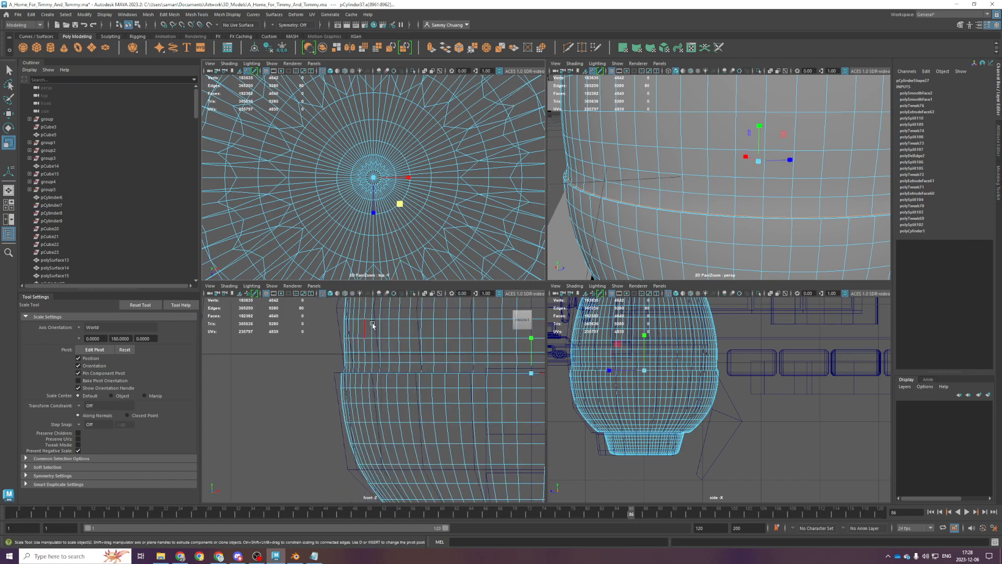
Return to object mode in the perspective view and examine the seam around the whole body
{"action": "key", "text": "space"}
{"action": "key", "text": "space"}
{"action": "key", "text": "space"}
{"action": "left_click_drag", "start_coordinate": [485, 308], "coordinate": [503, 306], "text": "alt"}
{"action": "scroll", "coordinate": [504, 307], "scroll_direction": "down", "scroll_amount": 3}
{"action": "right_click_drag", "start_coordinate": [576, 288], "coordinate": [690, 232]}
{"action": "left_click", "coordinate": [737, 264]}
{"action": "scroll", "coordinate": [731, 289], "scroll_direction": "down", "scroll_amount": 4}
{"action": "left_click_drag", "start_coordinate": [723, 350], "coordinate": [637, 333], "text": "alt"}
{"action": "left_click", "coordinate": [637, 350]}
Undo the seam edge loop edits and the smoothing of the mesh
{"action": "key", "text": "ctrl+z"}
{"action": "key", "text": "ctrl+z"}
{"action": "key", "text": "ctrl+z"}
{"action": "key", "text": "ctrl+z"}
{"action": "key", "text": "ctrl+z"}
{"action": "key", "text": "ctrl+z"}
{"action": "key", "text": "ctrl+z"}
{"action": "key", "text": "ctrl+z"}
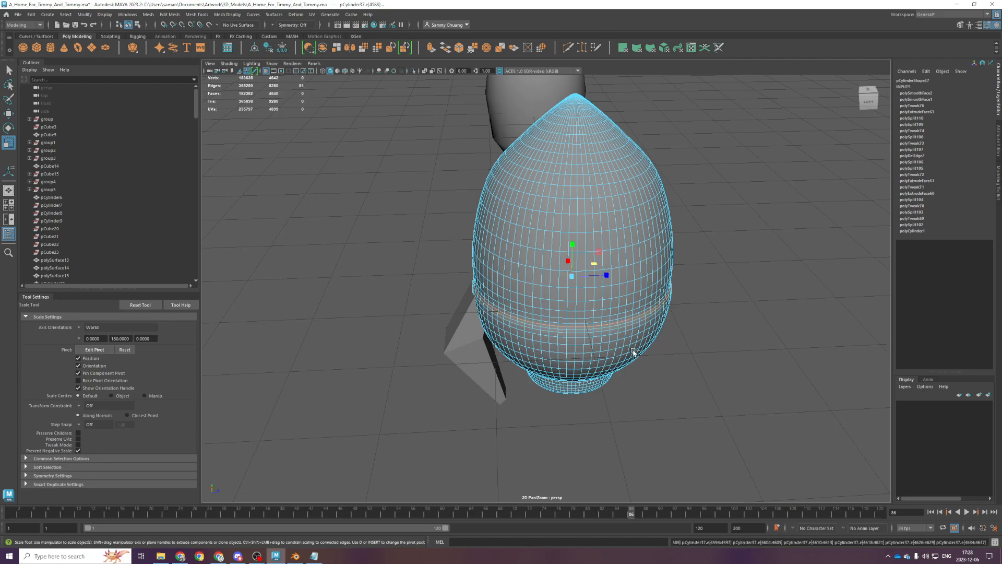
{"action": "key", "text": "ctrl+z"}
{"action": "key", "text": "ctrl+z"}
{"action": "key", "text": "ctrl+z"}
{"action": "key", "text": "ctrl+z"}
{"action": "key", "text": "ctrl+z"}
Try deleting the edge loop near the tip of the low-poly body in smooth preview
{"action": "left_click_drag", "start_coordinate": [614, 236], "coordinate": [612, 202], "text": "alt"}
{"action": "left_click", "coordinate": [613, 202]}
{"action": "key", "text": "1"}
{"action": "key", "text": "2"}
{"action": "right_click_drag", "start_coordinate": [585, 180], "coordinate": [581, 158]}
{"action": "double_click", "coordinate": [569, 142]}
{"action": "key", "text": "ctrl+Delete"}
{"action": "left_click_drag", "start_coordinate": [589, 292], "coordinate": [594, 286], "text": "alt"}
{"action": "mouse_move", "coordinate": [596, 324]}
{"action": "left_mouse_down", "text": "alt"}
{"action": "mouse_move", "coordinate": [587, 316]}
{"action": "mouse_move", "coordinate": [591, 338]}
{"action": "mouse_move", "coordinate": [589, 315]}
{"action": "left_mouse_up", "text": "alt"}
{"action": "scroll", "coordinate": [589, 343], "scroll_direction": "up", "scroll_amount": 3}
Undo the edge loop deletion and the smooth preview changes
{"action": "key", "text": "ctrl+z"}
{"action": "key", "text": "ctrl+z"}
{"action": "key", "text": "ctrl+z"}
{"action": "key", "text": "ctrl+z"}
{"action": "key", "text": "ctrl+z"}
{"action": "key", "text": "ctrl+z"}
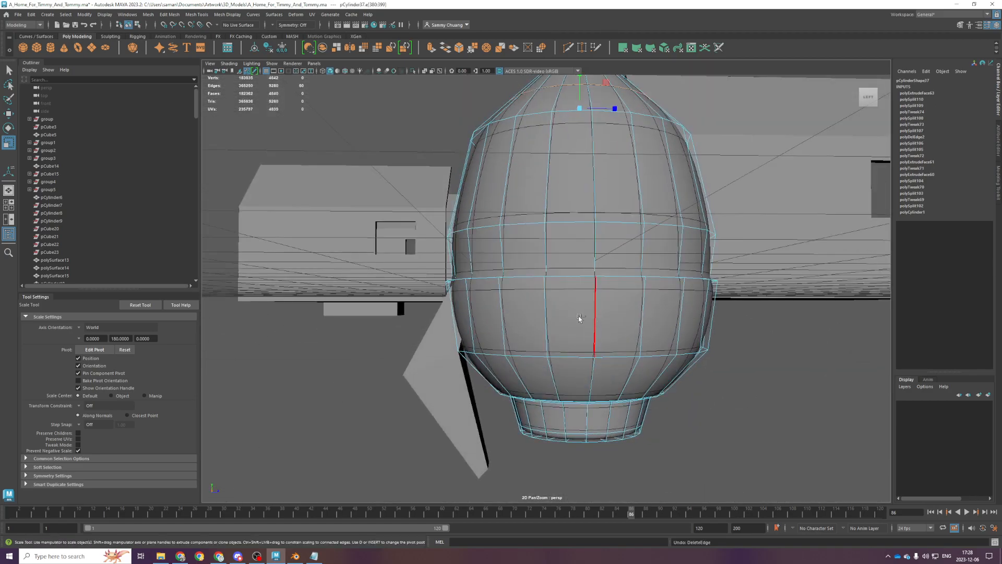
{"action": "key", "text": "ctrl+z"}
{"action": "key", "text": "ctrl+z"}
{"action": "key", "text": "ctrl+z"}
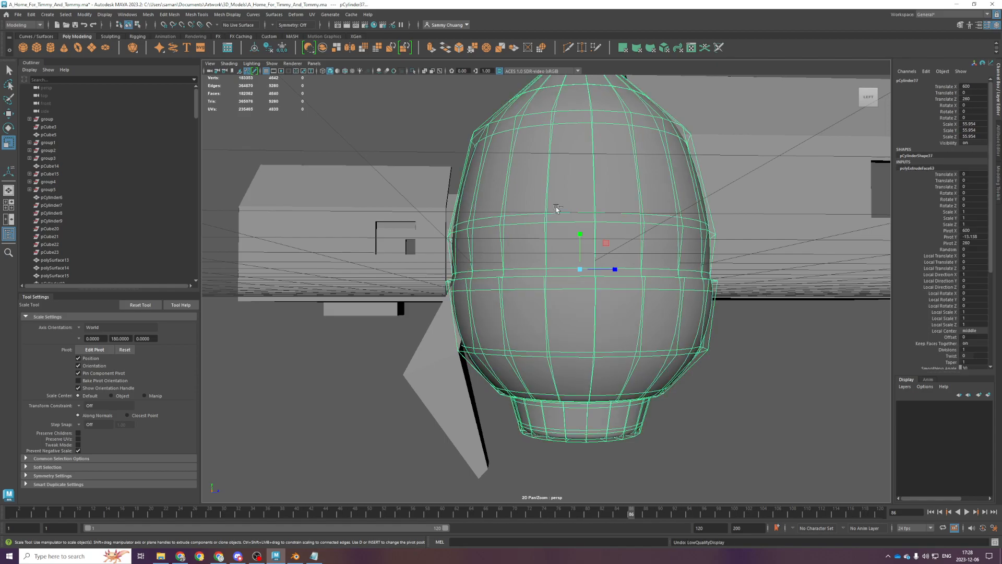
Save the scene
{"action": "key", "text": "ctrl+s"}
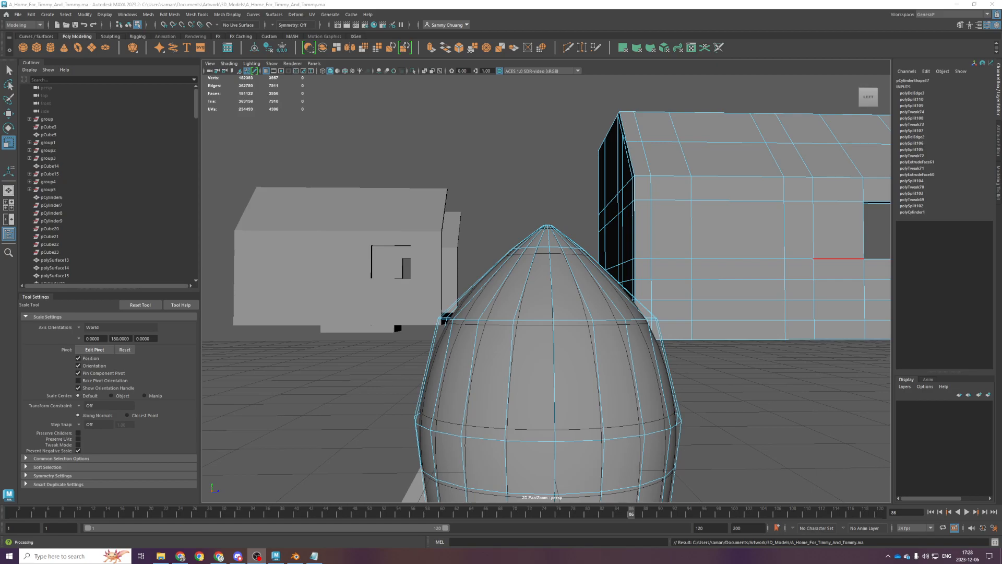
{"action": "scroll", "coordinate": [541, 417], "scroll_direction": "up", "scroll_amount": 2}
{"action": "scroll", "coordinate": [514, 308], "scroll_direction": "down", "scroll_amount": 2}
{"action": "left_click_drag", "start_coordinate": [537, 319], "coordinate": [529, 387], "text": "alt"}
{"action": "left_click_drag", "start_coordinate": [544, 273], "coordinate": [557, 324], "text": "alt"}
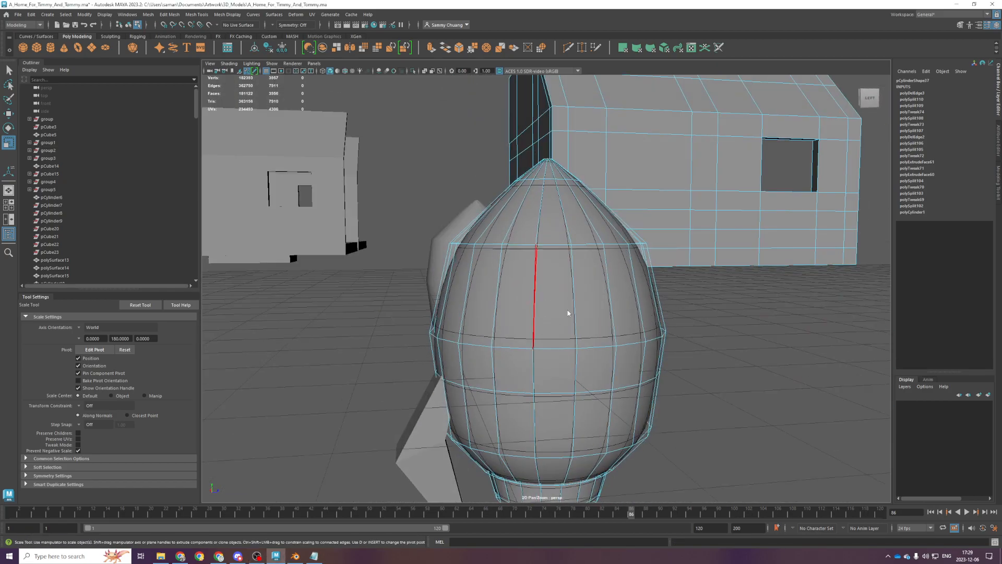
Duplicate the low-poly egg-shaped body in object mode and move the copy away from the original
{"action": "right_click_drag", "start_coordinate": [557, 324], "coordinate": [599, 294]}
{"action": "key", "text": "1"}
{"action": "key", "text": "2"}
{"action": "key", "text": "1"}
{"action": "key", "text": "g"}
{"action": "key", "text": "ctrl+z"}
{"action": "key", "text": "ctrl+d"}
{"action": "key", "text": "w"}
{"action": "left_click_drag", "start_coordinate": [576, 329], "coordinate": [965, 334]}
Apply Smooth with 1 division to the original egg-shaped body
{"action": "left_click_drag", "start_coordinate": [658, 371], "coordinate": [640, 412], "text": "alt"}
{"action": "left_click", "coordinate": [504, 369]}
{"action": "key", "text": "g"}
{"action": "scroll", "coordinate": [537, 403], "scroll_direction": "down", "scroll_amount": 8}
{"action": "left_click_drag", "start_coordinate": [578, 408], "coordinate": [628, 346], "text": "alt"}
{"action": "scroll", "coordinate": [588, 399], "scroll_direction": "up", "scroll_amount": 1}
{"action": "key", "text": "q"}
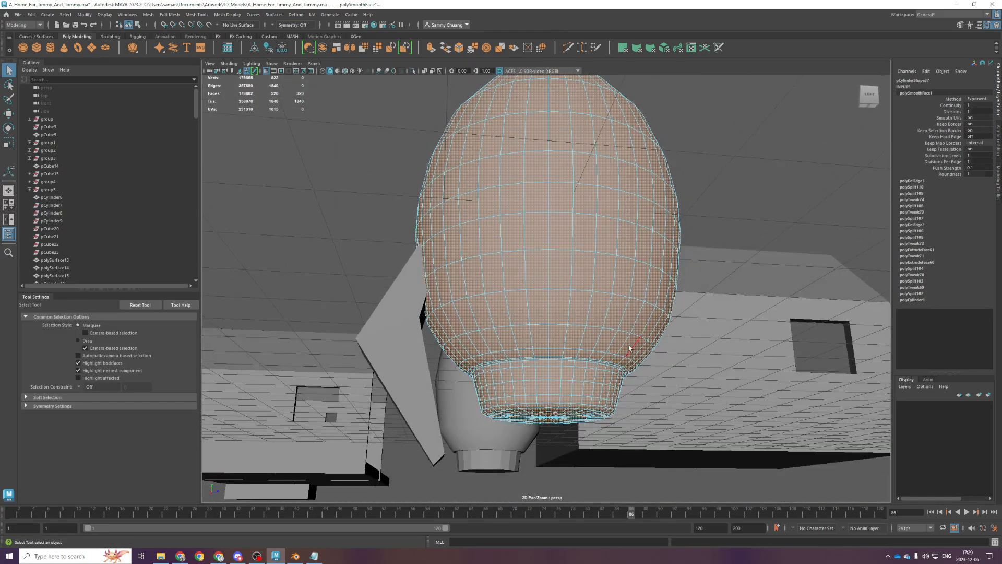
Select all faces of the lower body above the base collar in the front view
{"action": "left_click", "coordinate": [553, 265]}
{"action": "left_click_drag", "start_coordinate": [553, 266], "coordinate": [548, 308], "text": "alt"}
{"action": "key", "text": "F11"}
{"action": "key", "text": "space"}
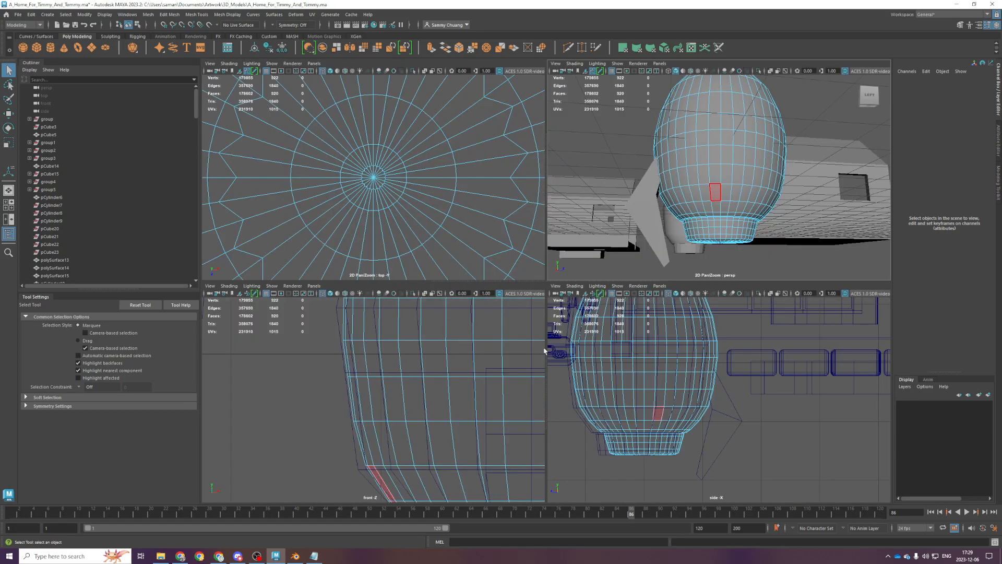
{"action": "scroll", "coordinate": [555, 355], "scroll_direction": "down", "scroll_amount": 3}
{"action": "scroll", "coordinate": [427, 424], "scroll_direction": "down", "scroll_amount": 5}
{"action": "middle_click_drag", "start_coordinate": [428, 424], "coordinate": [390, 385], "text": "alt"}
{"action": "key", "text": "space"}
{"action": "left_click_drag", "start_coordinate": [504, 229], "coordinate": [874, 332]}
{"action": "scroll", "coordinate": [504, 194], "scroll_direction": "down", "scroll_amount": 2}
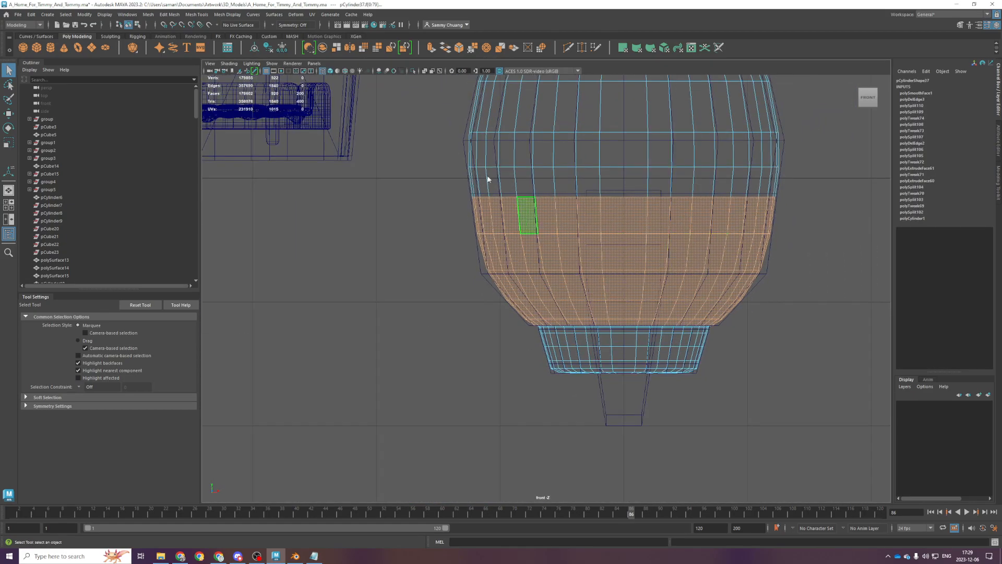
Extrude the selected lower faces and scale them outward on X and Z by about 1.036
{"action": "key", "text": "space"}
{"action": "key", "text": "space"}
{"action": "key", "text": "ctrl+e"}
{"action": "key", "text": "r"}
{"action": "scroll", "coordinate": [531, 317], "scroll_direction": "down", "scroll_amount": 5}
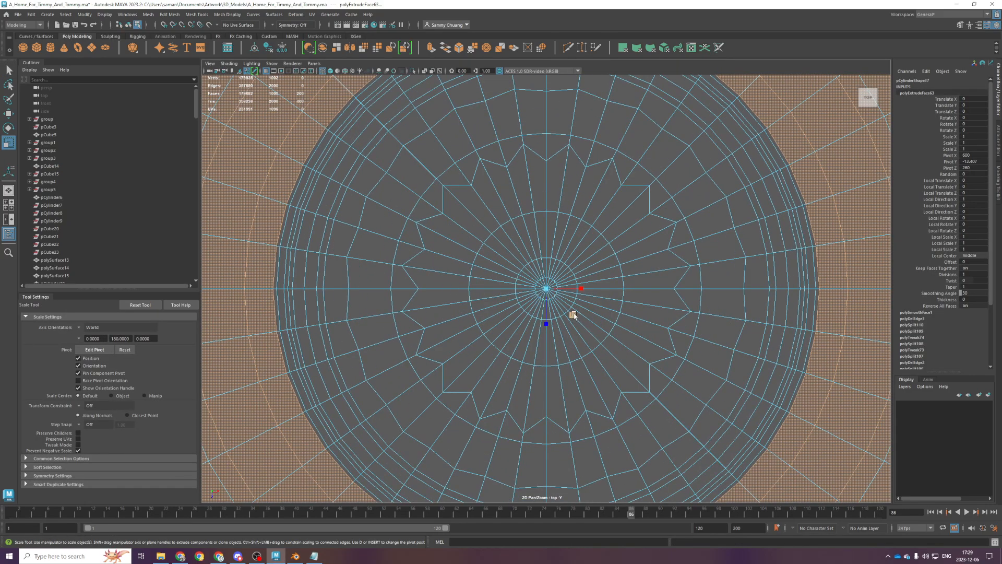
{"action": "scroll", "coordinate": [572, 316], "scroll_direction": "down", "scroll_amount": 5}
{"action": "scroll", "coordinate": [570, 316], "scroll_direction": "down", "scroll_amount": 1}
Return to object mode in the perspective view, clear the selection, and save the scene
{"action": "key", "text": "space"}
{"action": "key", "text": "space"}
{"action": "left_click_drag", "start_coordinate": [673, 251], "coordinate": [644, 304], "text": "alt"}
{"action": "key", "text": "F8"}
{"action": "left_click", "coordinate": [815, 309]}
{"action": "left_click_drag", "start_coordinate": [807, 324], "coordinate": [771, 293], "text": "alt"}
{"action": "key", "text": "q"}
{"action": "key", "text": "ctrl+s"}
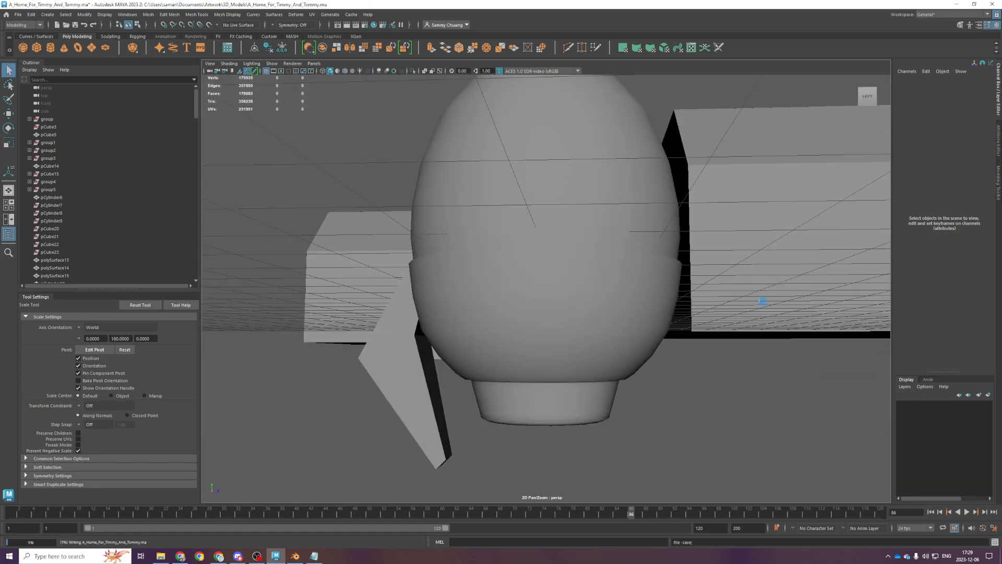
Undo the extrusion of the lower body and its face selection
{"action": "scroll", "coordinate": [617, 347], "scroll_direction": "down", "scroll_amount": 4}
{"action": "scroll", "coordinate": [616, 337], "scroll_direction": "up", "scroll_amount": 4}
{"action": "left_click_drag", "start_coordinate": [616, 338], "coordinate": [555, 354], "text": "alt"}
{"action": "scroll", "coordinate": [584, 385], "scroll_direction": "down", "scroll_amount": 2}
{"action": "scroll", "coordinate": [584, 384], "scroll_direction": "down", "scroll_amount": 3}
{"action": "scroll", "coordinate": [569, 369], "scroll_direction": "up", "scroll_amount": 4}
{"action": "key", "text": "ctrl+z"}
{"action": "key", "text": "ctrl+z"}
{"action": "key", "text": "ctrl+z"}
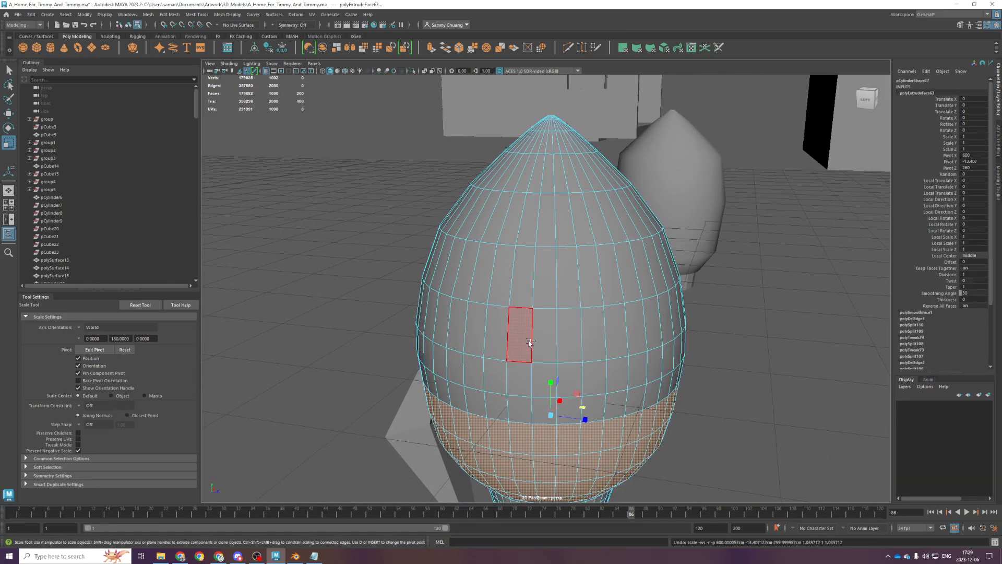
{"action": "key", "text": "ctrl+z"}
{"action": "key", "text": "ctrl+z"}
{"action": "key", "text": "ctrl+z"}
Smooth the egg-shaped body once more with 1 division
{"action": "right_click_drag", "start_coordinate": [572, 313], "coordinate": [662, 264]}
{"action": "key", "text": "g"}
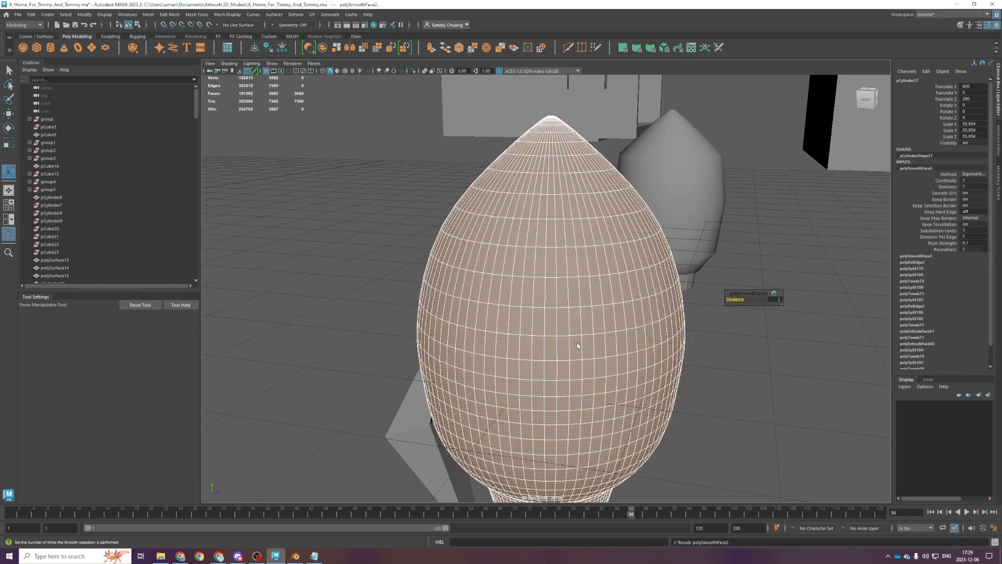
{"action": "key", "text": "q"}
Select the band of faces from just below mid-height down to the base collar in the front view
{"action": "key", "text": "space"}
{"action": "key", "text": "space"}
{"action": "scroll", "coordinate": [472, 408], "scroll_direction": "up", "scroll_amount": 3}
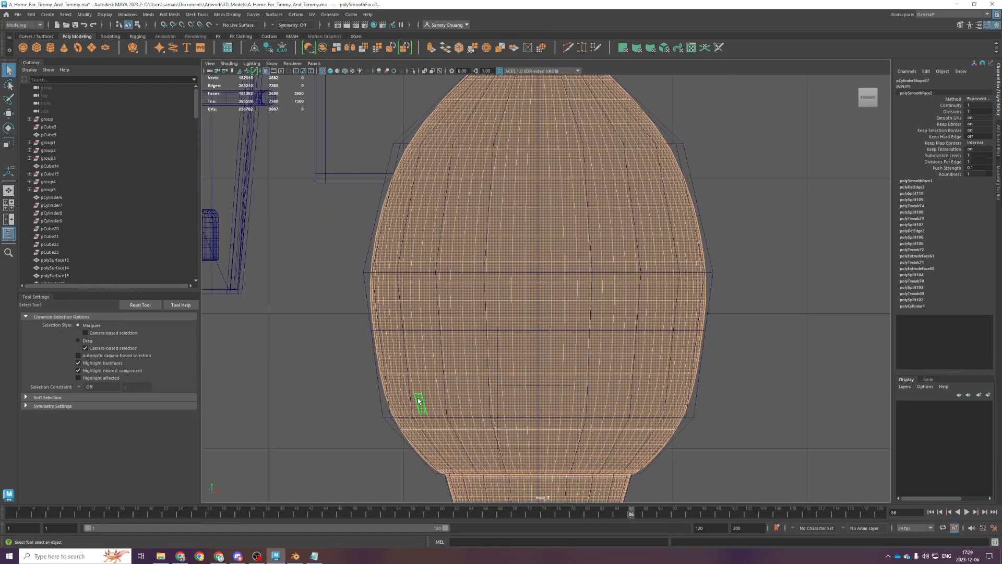
{"action": "left_click_drag", "start_coordinate": [356, 343], "coordinate": [743, 474]}
{"action": "scroll", "coordinate": [629, 282], "scroll_direction": "up", "scroll_amount": 4}
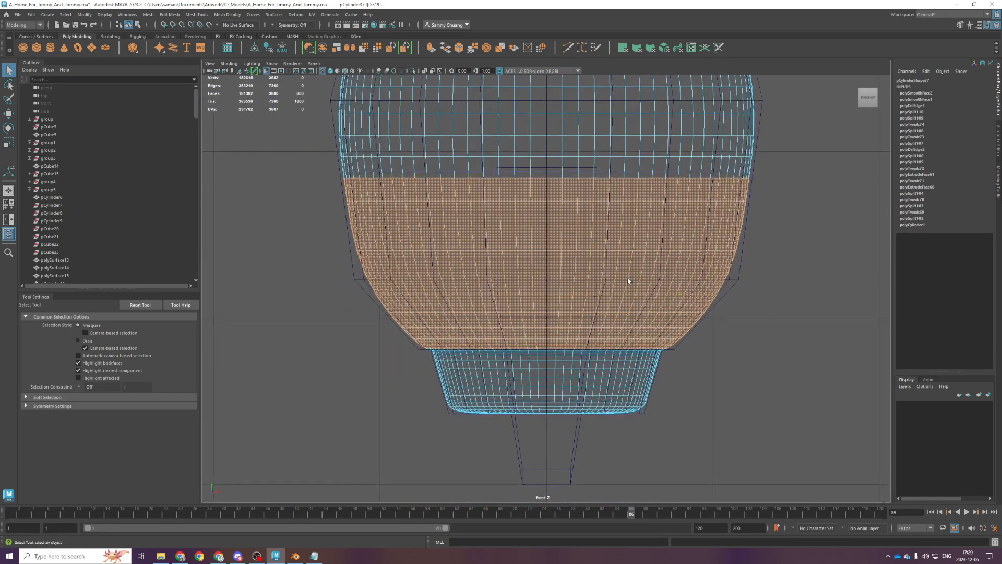
{"action": "scroll", "coordinate": [534, 328], "scroll_direction": "up", "scroll_amount": 3}
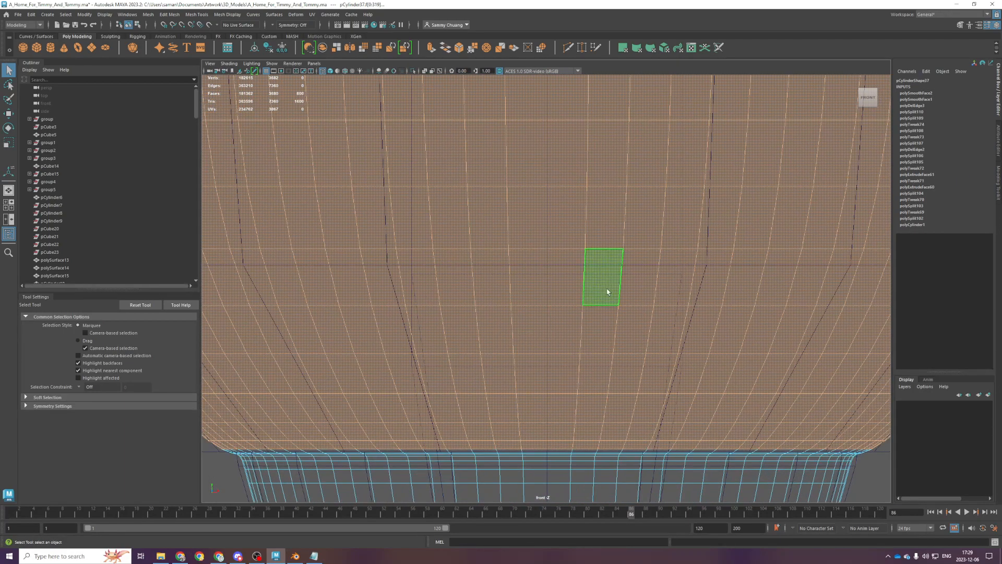
{"action": "left_click_drag", "start_coordinate": [744, 228], "coordinate": [600, 365], "text": "alt"}
Extrude the selected lower faces and scale them slightly outward on X and Z in the top view
{"action": "key", "text": "space"}
{"action": "key", "text": "space"}
{"action": "key", "text": "ctrl+e"}
{"action": "key", "text": "r"}
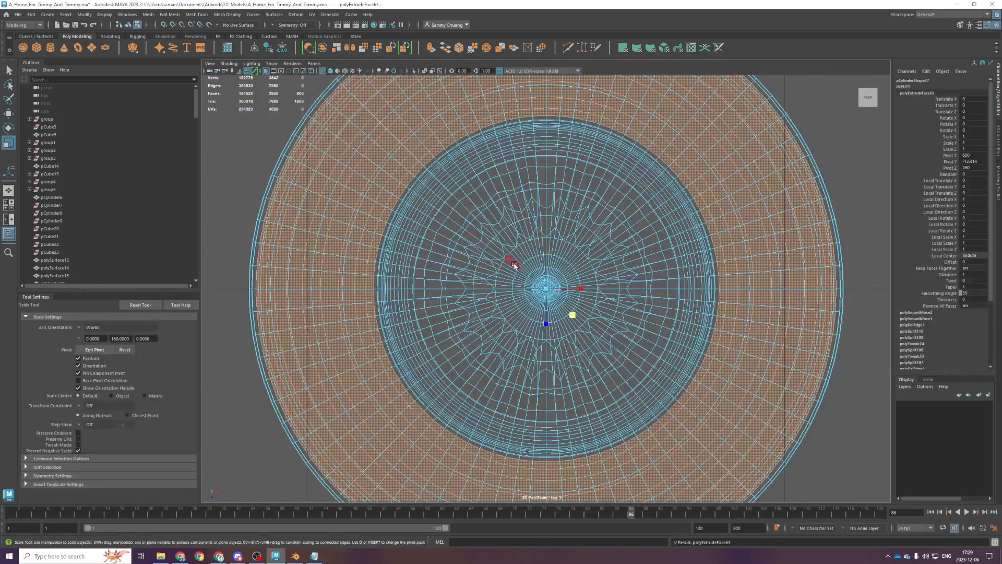
{"action": "left_click_drag", "start_coordinate": [572, 314], "coordinate": [573, 315]}
Return to the perspective view and save the scene with the extruded lower shell
{"action": "key", "text": "space"}
{"action": "key", "text": "space"}
{"action": "left_click_drag", "start_coordinate": [614, 287], "coordinate": [565, 239], "text": "alt"}
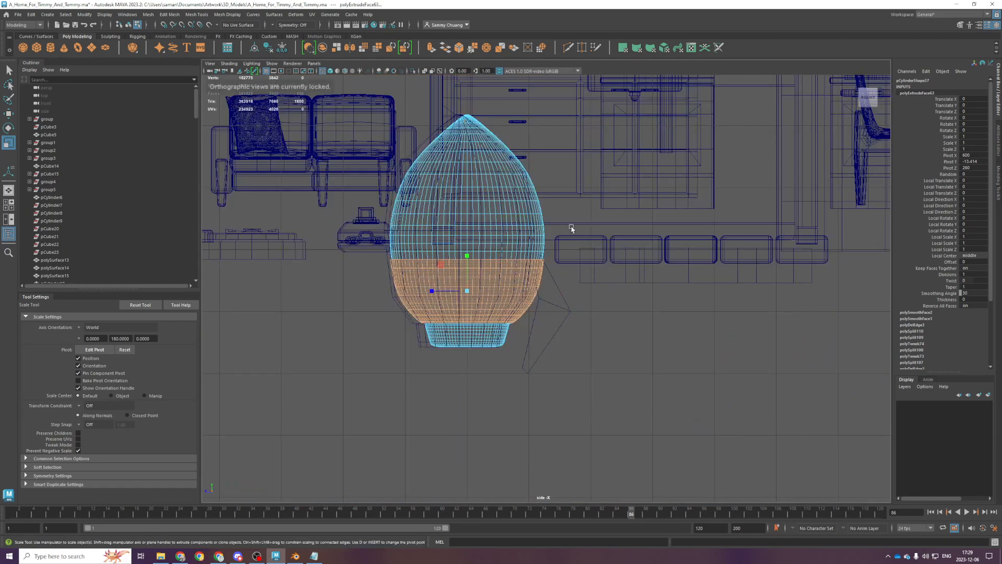
{"action": "key", "text": "space"}
{"action": "key", "text": "space"}
{"action": "key", "text": "ctrl+s"}
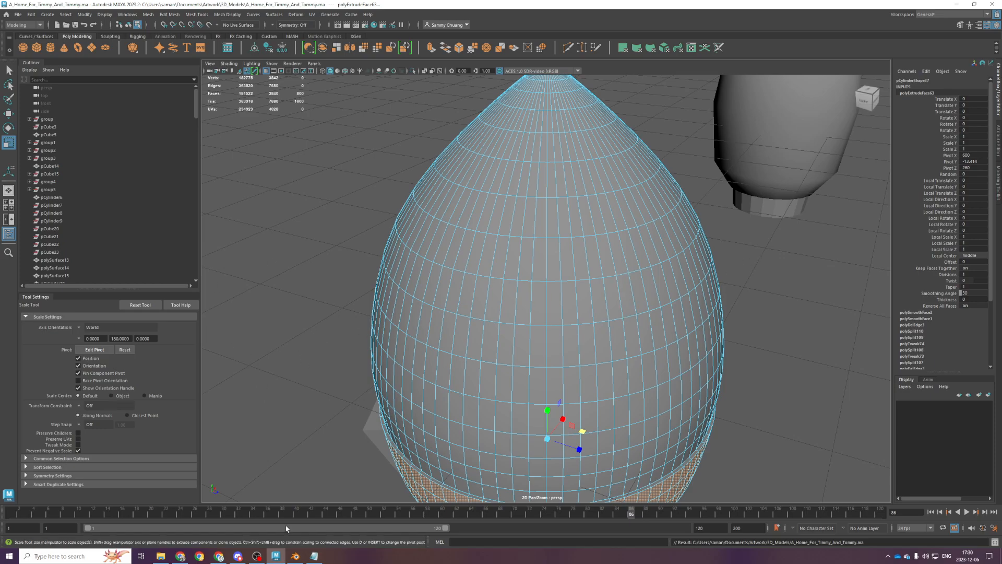
{"action": "scroll", "coordinate": [570, 364], "scroll_direction": "down", "scroll_amount": 3}
{"action": "scroll", "coordinate": [570, 365], "scroll_direction": "up", "scroll_amount": 5}
{"action": "left_click_drag", "start_coordinate": [570, 365], "coordinate": [584, 335], "text": "alt"}
{"action": "scroll", "coordinate": [584, 336], "scroll_direction": "down", "scroll_amount": 3}
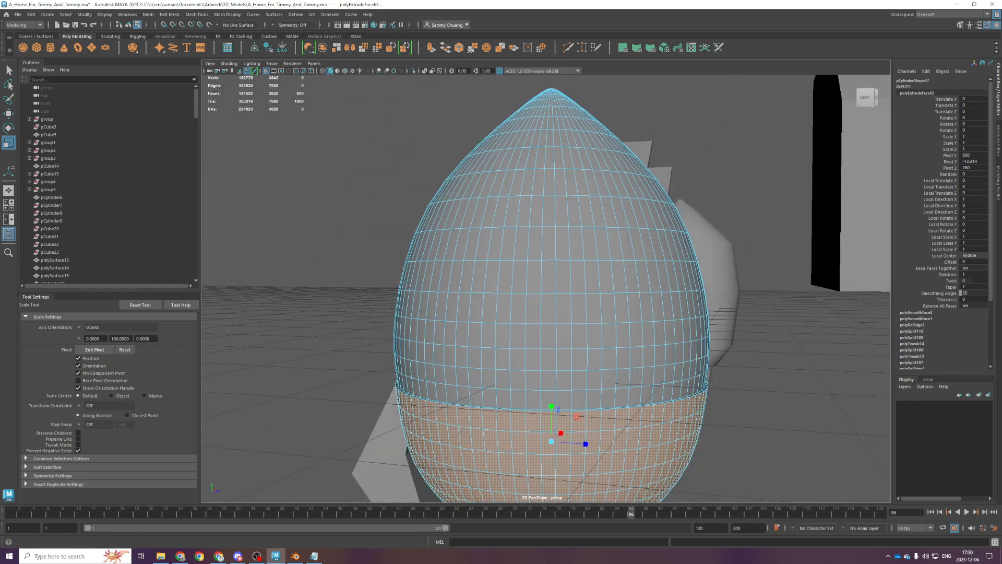
Clear the current selection and select the faces around the egg's pointed tip
{"action": "scroll", "coordinate": [354, 346], "scroll_direction": "down", "scroll_amount": 5}
{"action": "left_click_drag", "start_coordinate": [354, 347], "coordinate": [437, 291], "text": "alt"}
{"action": "scroll", "coordinate": [420, 345], "scroll_direction": "up", "scroll_amount": 4}
{"action": "scroll", "coordinate": [558, 255], "scroll_direction": "up", "scroll_amount": 3}
{"action": "middle_click_drag", "start_coordinate": [550, 337], "coordinate": [491, 400], "text": "alt"}
{"action": "left_click", "coordinate": [492, 400]}
{"action": "scroll", "coordinate": [497, 374], "scroll_direction": "down", "scroll_amount": 3}
{"action": "key", "text": "space"}
{"action": "left_click_drag", "start_coordinate": [483, 300], "coordinate": [452, 320], "text": "alt"}
{"action": "scroll", "coordinate": [452, 320], "scroll_direction": "down", "scroll_amount": 3}
{"action": "middle_click_drag", "start_coordinate": [507, 172], "coordinate": [519, 298], "text": "alt"}
{"action": "scroll", "coordinate": [520, 299], "scroll_direction": "down", "scroll_amount": 4}
{"action": "middle_click_drag", "start_coordinate": [376, 78], "coordinate": [353, 217], "text": "alt"}
{"action": "left_click_drag", "start_coordinate": [348, 230], "coordinate": [574, 317]}
Extrude the selected tip faces and scale them slightly outward on X and Z in the top view
{"action": "key", "text": "space"}
{"action": "key", "text": "space"}
{"action": "key", "text": "ctrl+e"}
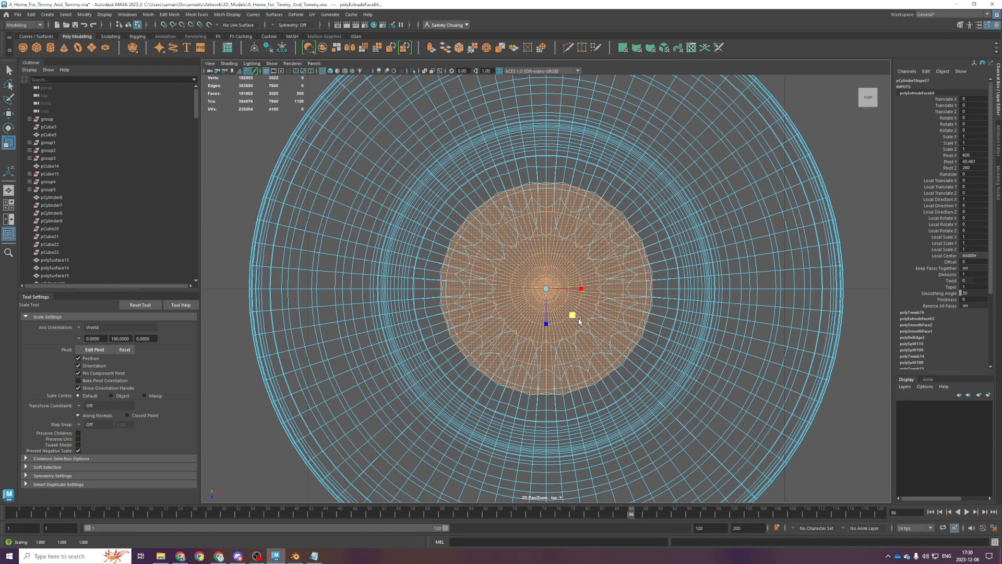
{"action": "key", "text": "space"}
{"action": "key", "text": "space"}
{"action": "scroll", "coordinate": [692, 252], "scroll_direction": "up", "scroll_amount": 4}
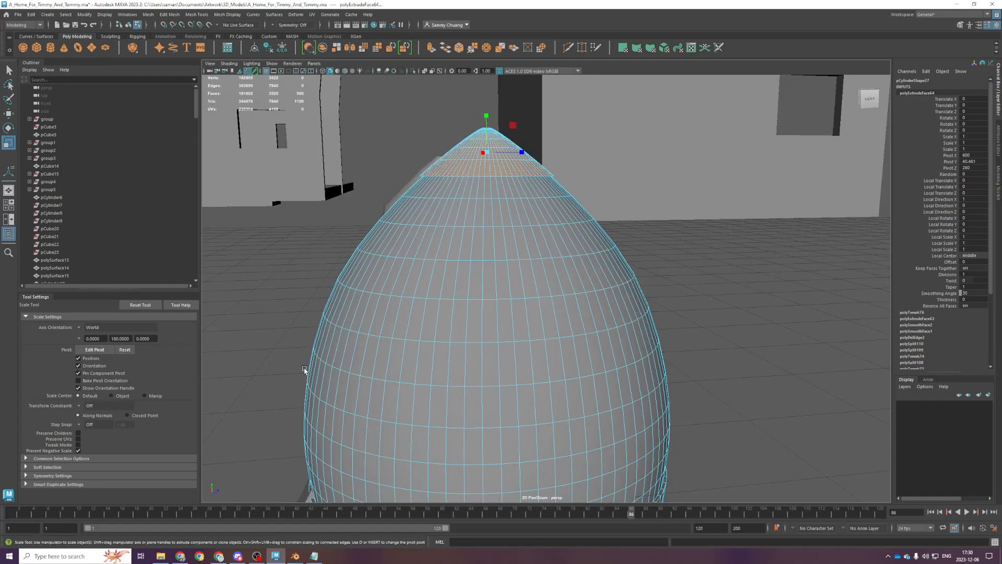
Select additional rows of faces below the tip, extrude them and scale them slightly outward on X and Z
{"action": "key", "text": "space"}
{"action": "key", "text": "space"}
{"action": "middle_click_drag", "start_coordinate": [438, 373], "coordinate": [438, 317], "text": "alt"}
{"action": "left_click_drag", "start_coordinate": [408, 304], "coordinate": [601, 316]}
{"action": "left_click_drag", "start_coordinate": [425, 349], "coordinate": [670, 344], "text": "shift"}
{"action": "scroll", "coordinate": [640, 284], "scroll_direction": "down", "scroll_amount": 2}
{"action": "key", "text": "space"}
{"action": "key", "text": "space"}
{"action": "key", "text": "ctrl+e"}
Return the egg to object mode, clear the selection and save the scene
{"action": "left_click_drag", "start_coordinate": [634, 273], "coordinate": [520, 288], "text": "alt"}
{"action": "mouse_move", "coordinate": [500, 252]}
{"action": "left_mouse_down", "text": "alt"}
{"action": "mouse_move", "coordinate": [496, 277]}
{"action": "mouse_move", "coordinate": [496, 265]}
{"action": "left_mouse_up", "text": "alt"}
{"action": "left_click_drag", "start_coordinate": [501, 354], "coordinate": [613, 393], "text": "alt"}
{"action": "scroll", "coordinate": [613, 393], "scroll_direction": "down", "scroll_amount": 4}
{"action": "right_click_drag", "start_coordinate": [615, 391], "coordinate": [747, 251]}
{"action": "left_click", "coordinate": [747, 250]}
{"action": "left_click_drag", "start_coordinate": [744, 256], "coordinate": [629, 338], "text": "alt"}
{"action": "key", "text": "q"}
{"action": "key", "text": "ctrl+s"}
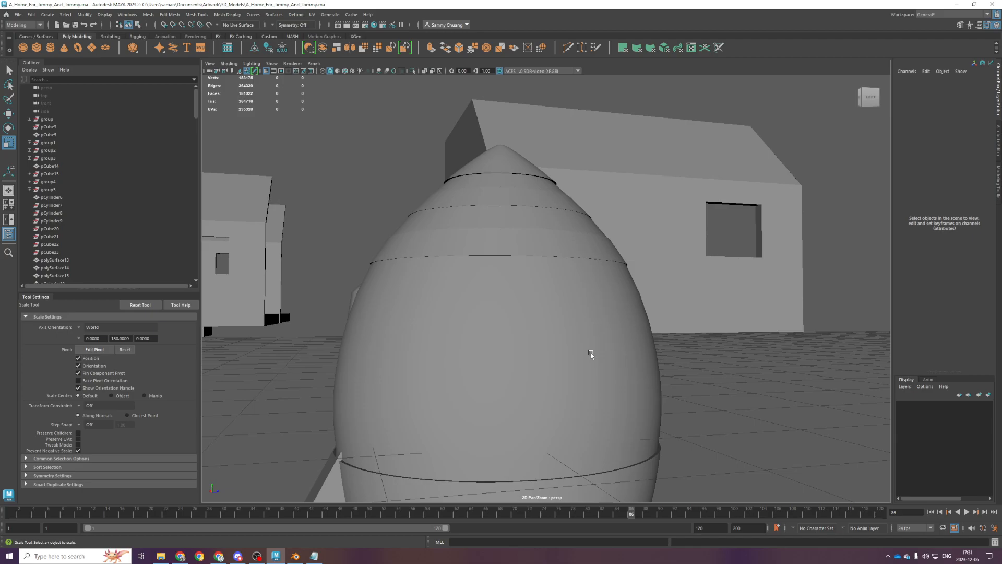
Create a polygon cylinder and move it over to the egg in the top view
{"action": "left_click_drag", "start_coordinate": [622, 369], "coordinate": [596, 352], "text": "alt"}
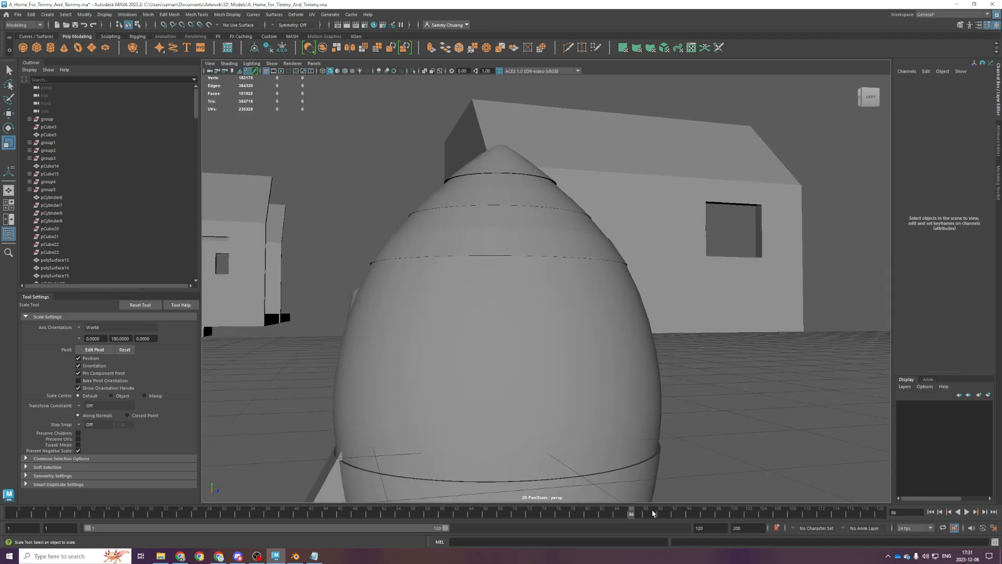
{"action": "scroll", "coordinate": [499, 461], "scroll_direction": "down", "scroll_amount": 3}
{"action": "scroll", "coordinate": [494, 387], "scroll_direction": "up", "scroll_amount": 1}
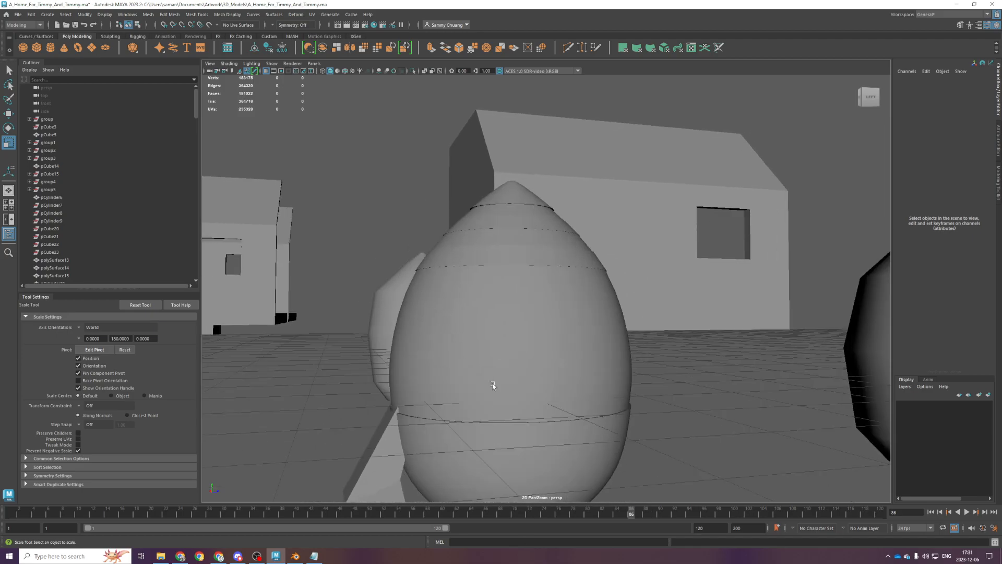
{"action": "left_click_drag", "start_coordinate": [504, 358], "coordinate": [518, 350], "text": "alt"}
{"action": "middle_click_drag", "start_coordinate": [518, 349], "coordinate": [609, 367], "text": "alt"}
{"action": "left_click", "coordinate": [50, 48]}
{"action": "scroll", "coordinate": [486, 257], "scroll_direction": "down", "scroll_amount": 5}
{"action": "key", "text": "space"}
{"action": "key", "text": "space"}
{"action": "scroll", "coordinate": [501, 308], "scroll_direction": "down", "scroll_amount": 5}
{"action": "scroll", "coordinate": [546, 289], "scroll_direction": "down", "scroll_amount": 4}
{"action": "key", "text": "w"}
{"action": "left_click_drag", "start_coordinate": [346, 215], "coordinate": [655, 314]}
{"action": "key", "text": "space"}
{"action": "key", "text": "space"}
Scale the new cylinder uniformly to about 7.1
{"action": "key", "text": "f"}
{"action": "scroll", "coordinate": [459, 244], "scroll_direction": "down", "scroll_amount": 5}
{"action": "key", "text": "r"}
{"action": "scroll", "coordinate": [655, 316], "scroll_direction": "down", "scroll_amount": 2}
{"action": "scroll", "coordinate": [655, 316], "scroll_direction": "down", "scroll_amount": 1}
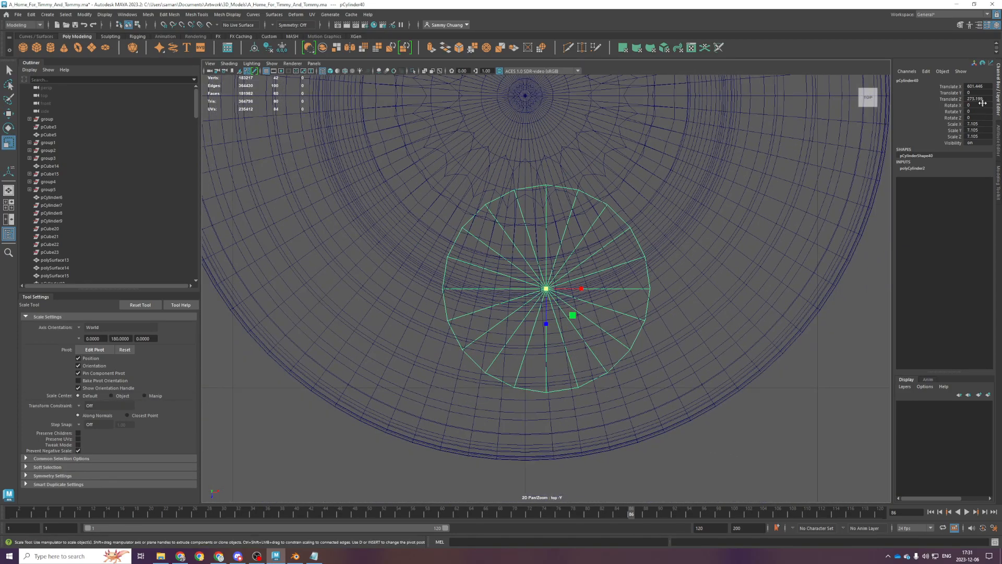
{"action": "key", "text": "e"}
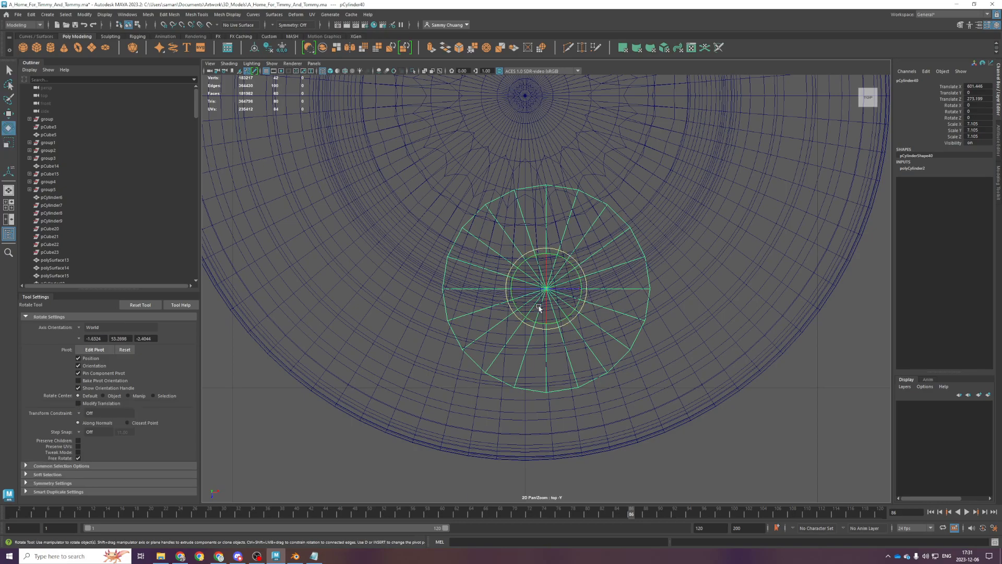
{"action": "scroll", "coordinate": [600, 355], "scroll_direction": "down", "scroll_amount": 1}
Move the small cylinder out in front of the egg to about X 600, Z 295
{"action": "key", "text": "w"}
{"action": "scroll", "coordinate": [601, 355], "scroll_direction": "down", "scroll_amount": 3}
{"action": "left_click_drag", "start_coordinate": [573, 316], "coordinate": [562, 469]}
{"action": "middle_click_drag", "start_coordinate": [578, 439], "coordinate": [573, 288], "text": "alt"}
{"action": "scroll", "coordinate": [573, 288], "scroll_direction": "up", "scroll_amount": 2}
{"action": "scroll", "coordinate": [573, 289], "scroll_direction": "up", "scroll_amount": 1}
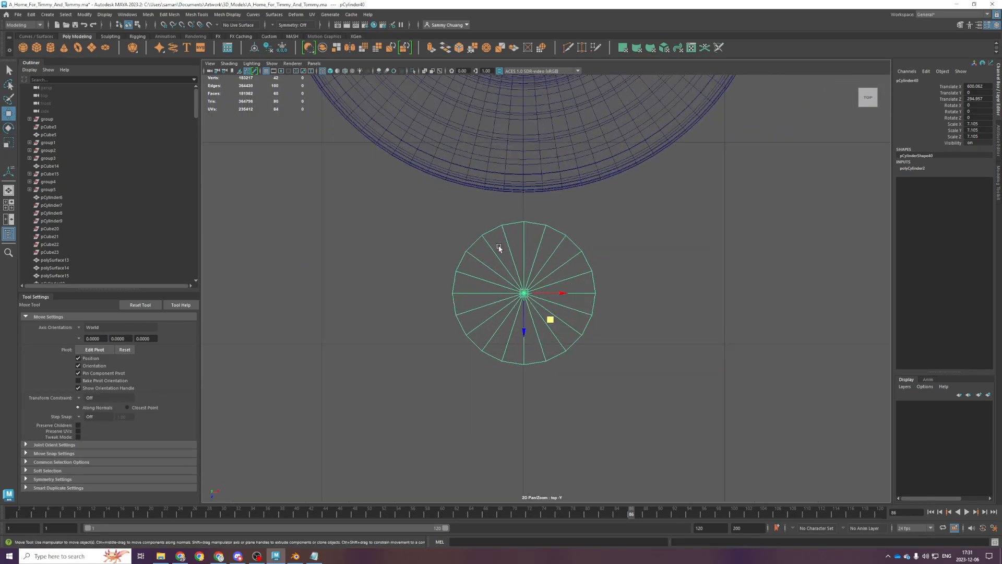
Set the small cylinder's X rotation to 90 degrees so that it lies horizontally
{"action": "key", "text": "e"}
{"action": "left_click_drag", "start_coordinate": [523, 317], "coordinate": [525, 338]}
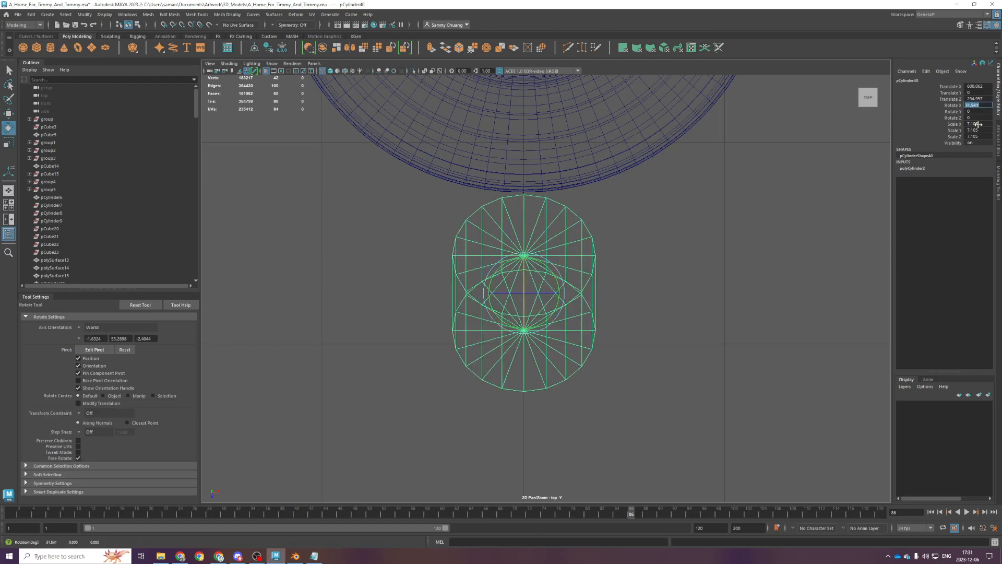
{"action": "type", "text": "90"}
{"action": "key", "text": "Return"}
Raise the small horizontal cylinder to the height of the egg's upper half
{"action": "key", "text": "space"}
{"action": "key", "text": "space"}
{"action": "key", "text": "space"}
{"action": "key", "text": "space"}
{"action": "key", "text": "w"}
{"action": "left_click_drag", "start_coordinate": [539, 321], "coordinate": [538, 274]}
{"action": "key", "text": "space"}
{"action": "key", "text": "space"}
Select the detailed egg body with the extruded shells and delete it
{"action": "scroll", "coordinate": [585, 251], "scroll_direction": "down", "scroll_amount": 8}
{"action": "left_click_drag", "start_coordinate": [640, 251], "coordinate": [546, 174], "text": "alt"}
{"action": "scroll", "coordinate": [510, 227], "scroll_direction": "up", "scroll_amount": 4}
{"action": "left_click_drag", "start_coordinate": [510, 228], "coordinate": [423, 236], "text": "alt"}
{"action": "left_click", "coordinate": [443, 303]}
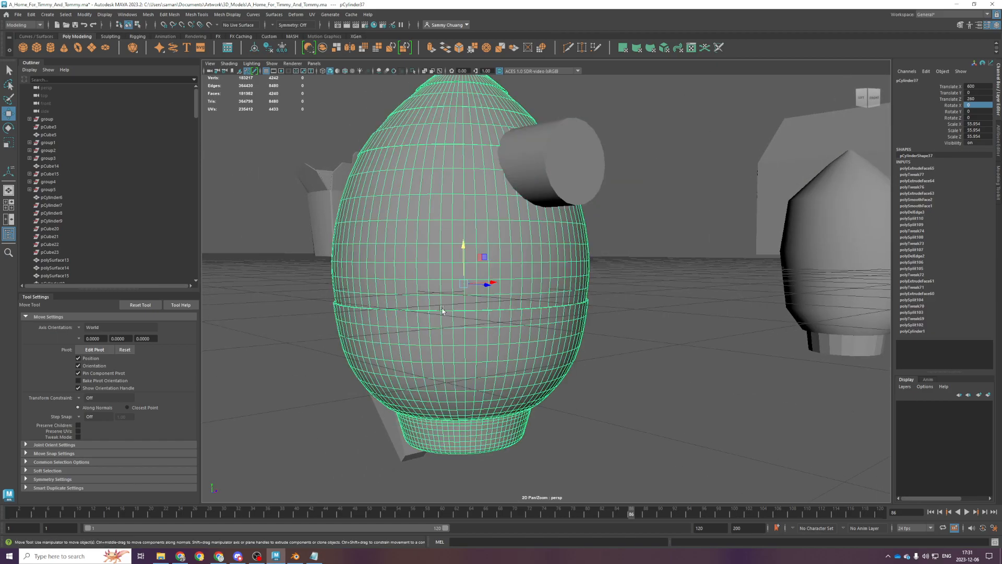
{"action": "middle_click_drag", "start_coordinate": [443, 301], "coordinate": [534, 261], "text": "alt"}
{"action": "scroll", "coordinate": [534, 261], "scroll_direction": "down", "scroll_amount": 5}
{"action": "left_click_drag", "start_coordinate": [534, 261], "coordinate": [542, 332], "text": "alt"}
{"action": "scroll", "coordinate": [541, 332], "scroll_direction": "up", "scroll_amount": 5}
{"action": "scroll", "coordinate": [562, 284], "scroll_direction": "down", "scroll_amount": 5}
{"action": "left_click_drag", "start_coordinate": [562, 284], "coordinate": [596, 295], "text": "alt"}
{"action": "scroll", "coordinate": [579, 252], "scroll_direction": "down", "scroll_amount": 5}
{"action": "scroll", "coordinate": [579, 251], "scroll_direction": "up", "scroll_amount": 4}
{"action": "key", "text": "alt+space"}
{"action": "key", "text": "Delete"}
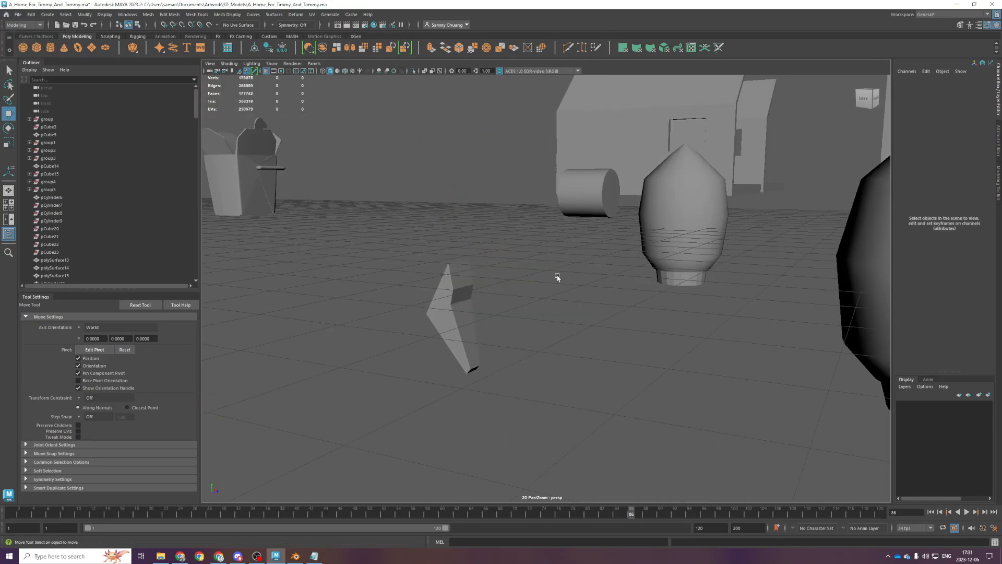
Duplicate the spare low-poly egg and place the copy at X 600, Z 260, where the deleted body stood
{"action": "left_click", "coordinate": [656, 255]}
{"action": "key", "text": "space"}
{"action": "key", "text": "space"}
{"action": "scroll", "coordinate": [515, 277], "scroll_direction": "down", "scroll_amount": 5}
{"action": "scroll", "coordinate": [516, 277], "scroll_direction": "down", "scroll_amount": 4}
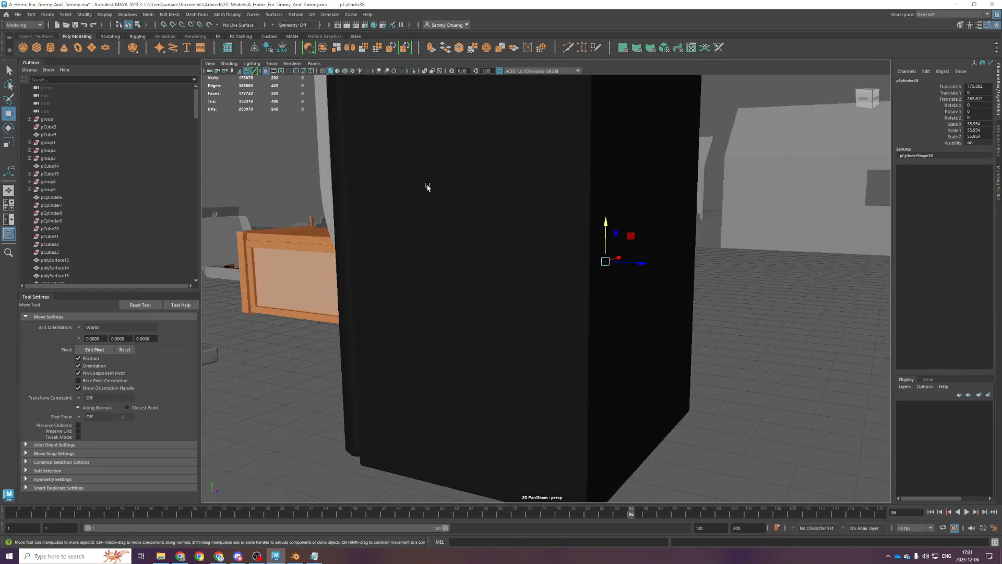
{"action": "key", "text": "space"}
{"action": "key", "text": "space"}
{"action": "scroll", "coordinate": [522, 297], "scroll_direction": "down", "scroll_amount": 6}
{"action": "key", "text": "ctrl+d"}
{"action": "left_click_drag", "start_coordinate": [824, 240], "coordinate": [469, 275]}
{"action": "key", "text": "ctrl+z"}
{"action": "left_click_drag", "start_coordinate": [820, 267], "coordinate": [573, 263]}
{"action": "key", "text": "space"}
{"action": "key", "text": "space"}
Try the smooth preview on the copied egg, then a Smooth operation with 1 division, and undo the Smooth
{"action": "left_click_drag", "start_coordinate": [608, 204], "coordinate": [590, 199], "text": "alt"}
{"action": "key", "text": "2"}
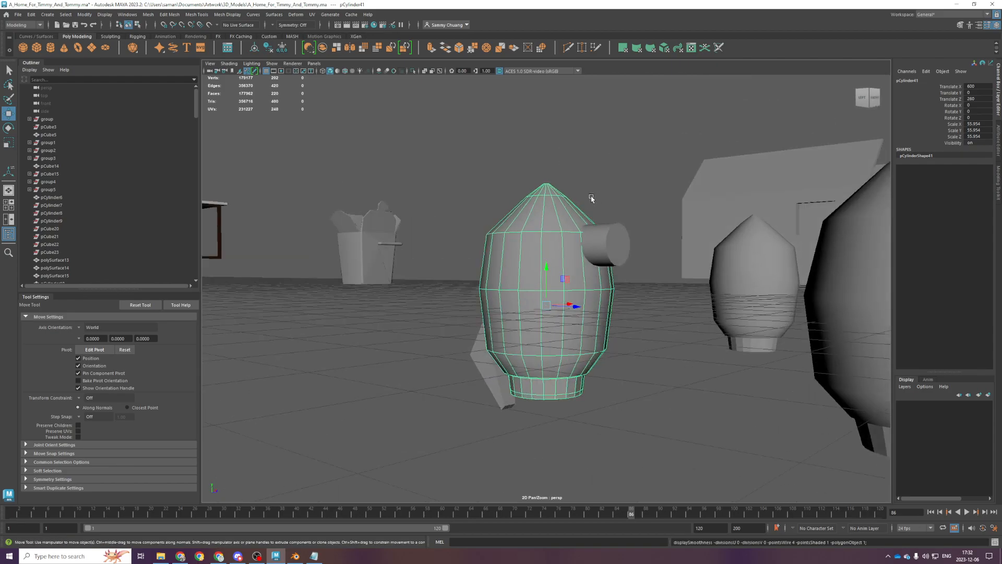
{"action": "scroll", "coordinate": [589, 298], "scroll_direction": "up", "scroll_amount": 4}
{"action": "mouse_move", "coordinate": [588, 298]}
{"action": "left_mouse_down", "text": "alt"}
{"action": "mouse_move", "coordinate": [583, 284]}
{"action": "mouse_move", "coordinate": [581, 294]}
{"action": "left_mouse_up", "text": "alt"}
{"action": "scroll", "coordinate": [582, 293], "scroll_direction": "down", "scroll_amount": 4}
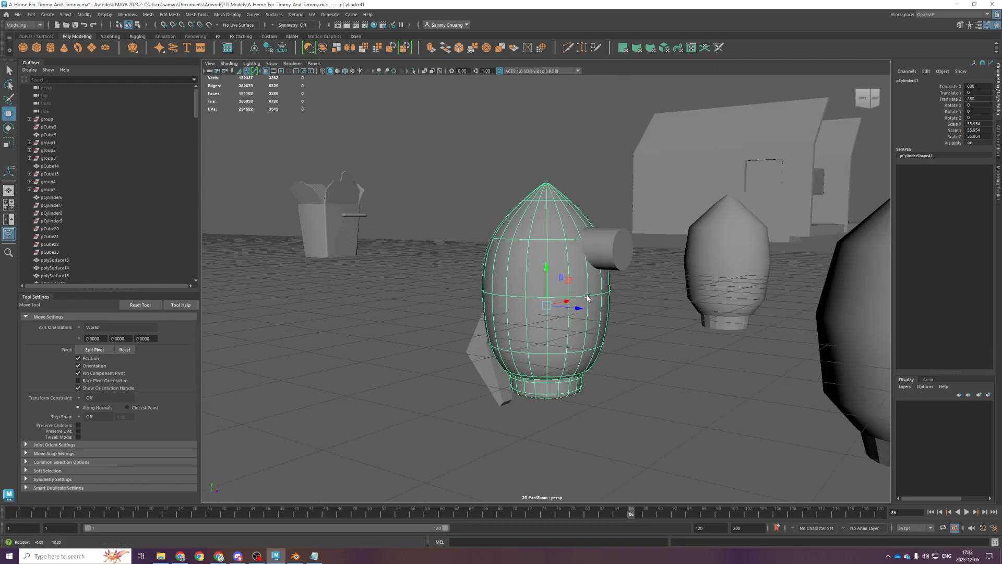
{"action": "key", "text": "1"}
{"action": "key", "text": "g"}
{"action": "scroll", "coordinate": [562, 256], "scroll_direction": "up", "scroll_amount": 3}
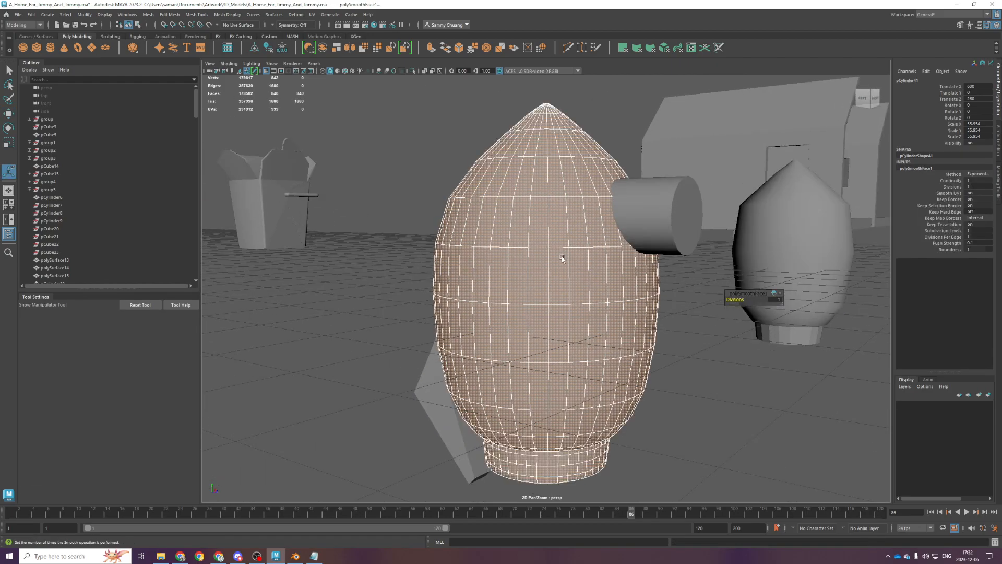
{"action": "scroll", "coordinate": [562, 280], "scroll_direction": "up", "scroll_amount": 3}
{"action": "key", "text": "ctrl+z"}
Return the copied egg to object mode, display it with smooth preview and cage, and save the scene
{"action": "right_click_drag", "start_coordinate": [562, 280], "coordinate": [622, 186]}
{"action": "key", "text": "2"}
{"action": "scroll", "coordinate": [542, 299], "scroll_direction": "down", "scroll_amount": 5}
{"action": "left_click_drag", "start_coordinate": [541, 300], "coordinate": [556, 270], "text": "alt"}
{"action": "key", "text": "ctrl+s"}
Switch the egg to edge selection and delete the upper edge loop between its middle and tip
{"action": "scroll", "coordinate": [546, 308], "scroll_direction": "up", "scroll_amount": 3}
{"action": "left_click_drag", "start_coordinate": [553, 315], "coordinate": [537, 327], "text": "alt"}
{"action": "right_click_drag", "start_coordinate": [538, 327], "coordinate": [539, 280]}
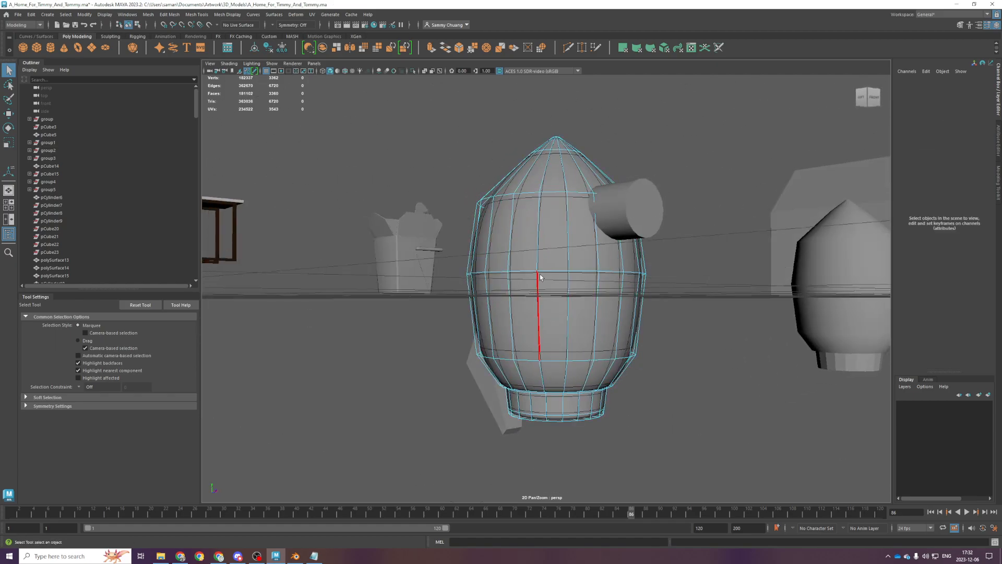
{"action": "double_click", "coordinate": [551, 273]}
{"action": "key", "text": "w"}
{"action": "double_click", "coordinate": [555, 195]}
{"action": "key", "text": "Delete"}
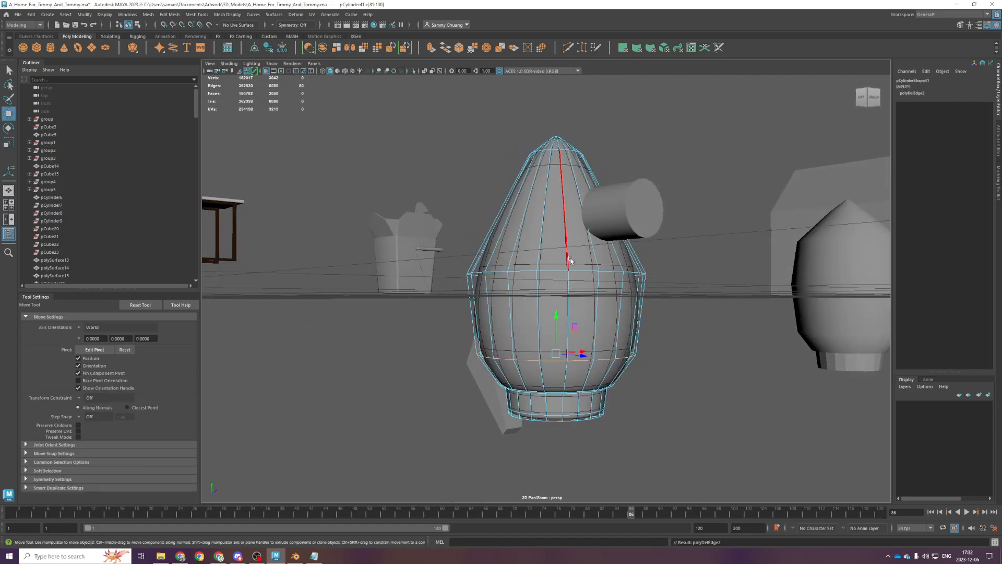
Try deleting the egg's middle edge loop and undo the deletion
{"action": "double_click", "coordinate": [558, 273]}
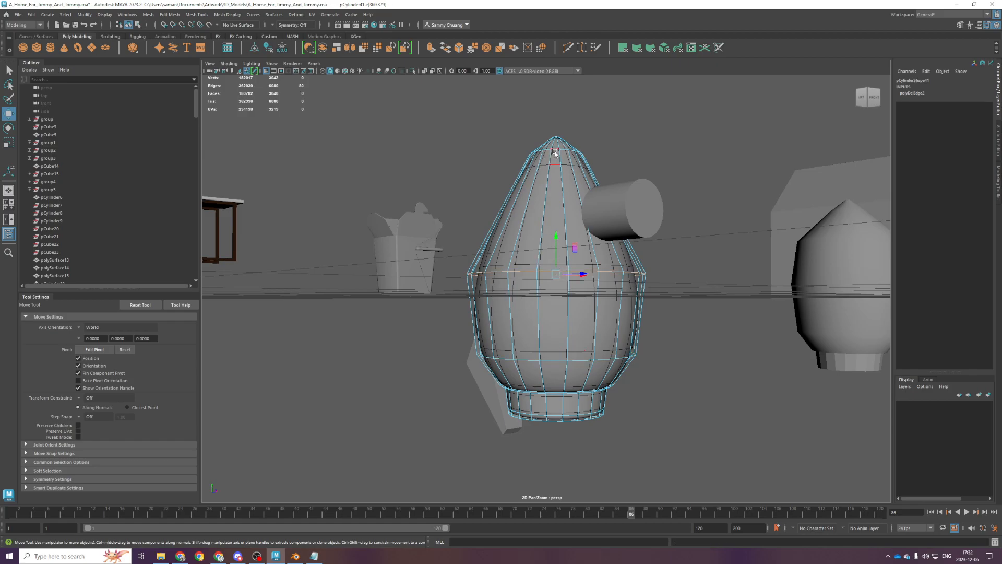
{"action": "key", "text": "ctrl+Delete"}
{"action": "left_click_drag", "start_coordinate": [547, 155], "coordinate": [548, 209], "text": "alt"}
{"action": "key", "text": "ctrl+z"}
Scale the egg's middle edge loop outward on X and Z in the top view and save the scene
{"action": "key", "text": "r"}
{"action": "key", "text": "space"}
{"action": "left_click_drag", "start_coordinate": [399, 179], "coordinate": [402, 183]}
{"action": "key", "text": "space"}
{"action": "left_click_drag", "start_coordinate": [572, 337], "coordinate": [565, 284], "text": "alt"}
{"action": "double_click", "coordinate": [540, 295]}
{"action": "key", "text": "ctrl+s"}
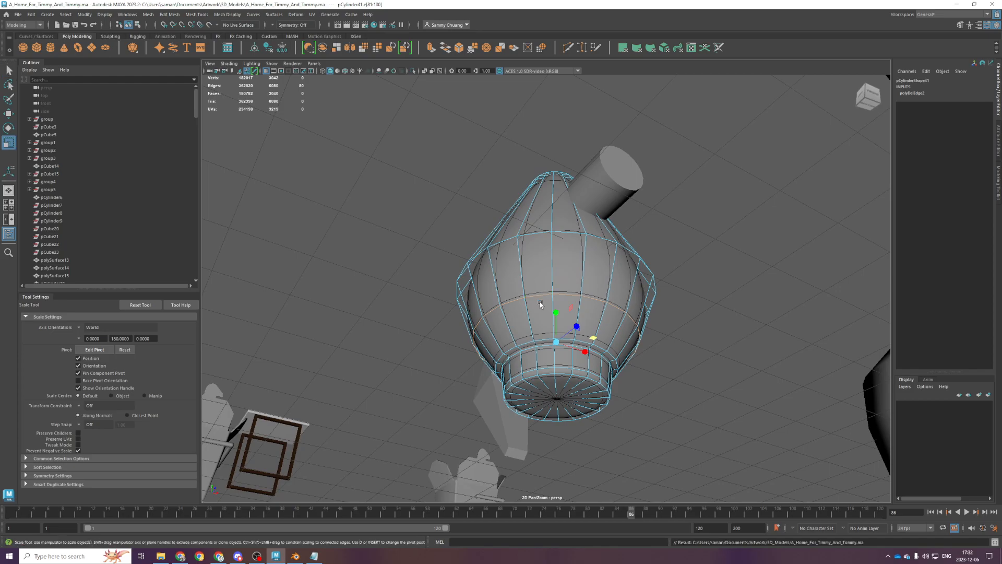
Insert a new edge loop with Multi-Cut around the egg's upper half, beside the small cylinder
{"action": "key", "text": "alt+Tab"}
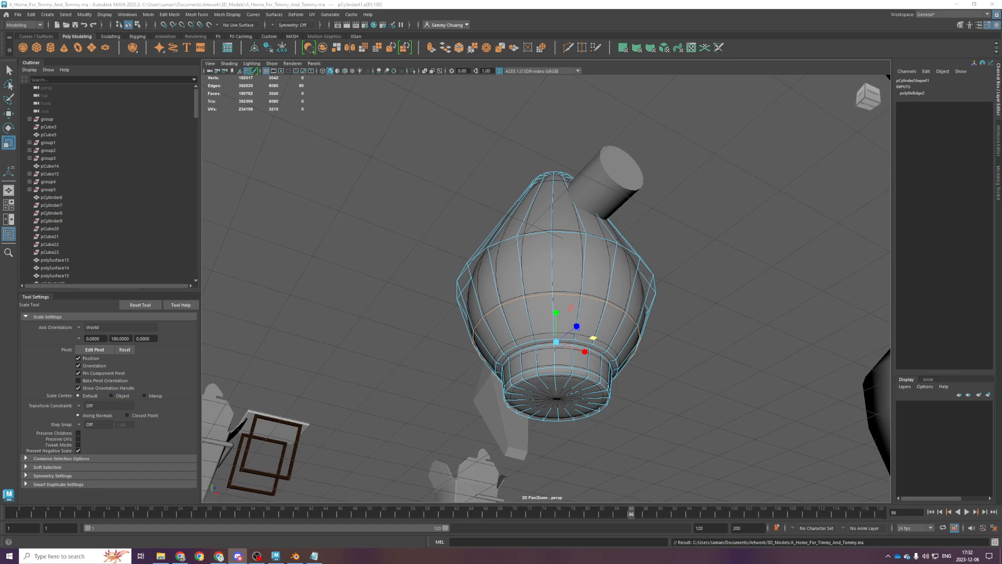
{"action": "left_click_drag", "start_coordinate": [585, 376], "coordinate": [746, 398], "text": "alt"}
{"action": "scroll", "coordinate": [777, 331], "scroll_direction": "up", "scroll_amount": 5}
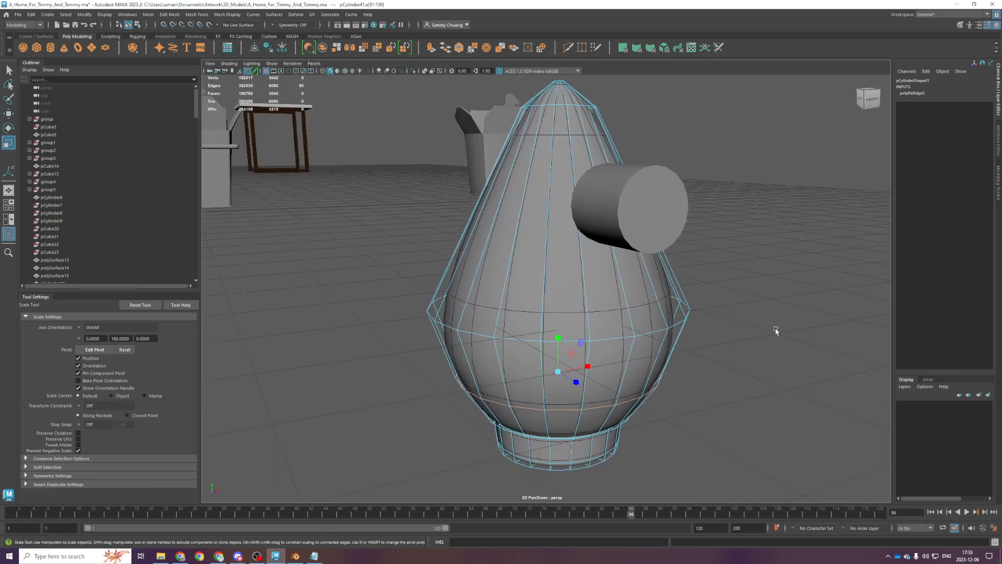
{"action": "right_click_drag", "start_coordinate": [524, 258], "coordinate": [460, 253], "text": "shift"}
{"action": "left_click", "coordinate": [507, 192], "text": "ctrl"}
{"action": "key", "text": "q"}
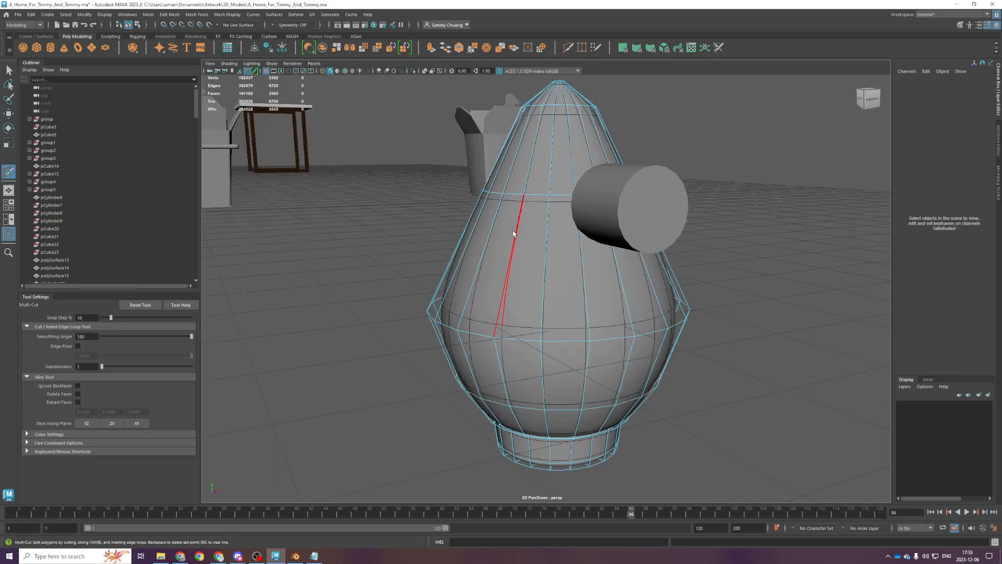
Scale the new upper edge loop outward on X and Z in the top view to round the egg
{"action": "scroll", "coordinate": [523, 235], "scroll_direction": "down", "scroll_amount": 5}
{"action": "left_click_drag", "start_coordinate": [564, 243], "coordinate": [452, 209], "text": "alt"}
{"action": "key", "text": "space"}
{"action": "key", "text": "r"}
{"action": "left_click_drag", "start_coordinate": [401, 181], "coordinate": [468, 183]}
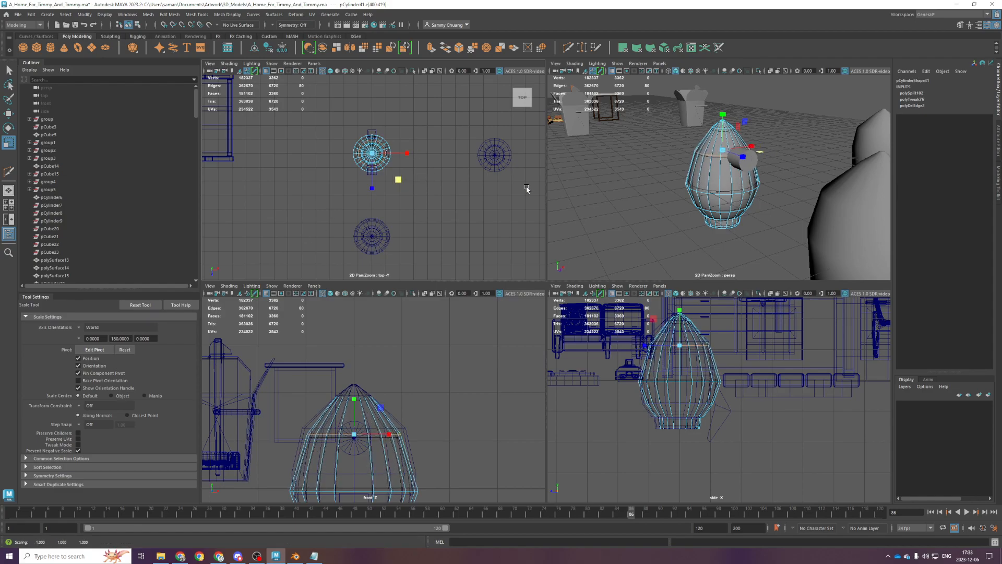
{"action": "key", "text": "space"}
Try moving the egg's middle and lower edge loops down together, and undo the move
{"action": "left_click_drag", "start_coordinate": [523, 235], "coordinate": [572, 310], "text": "alt"}
{"action": "double_click", "coordinate": [551, 215]}
{"action": "double_click", "coordinate": [548, 299], "text": "shift"}
{"action": "key", "text": "w"}
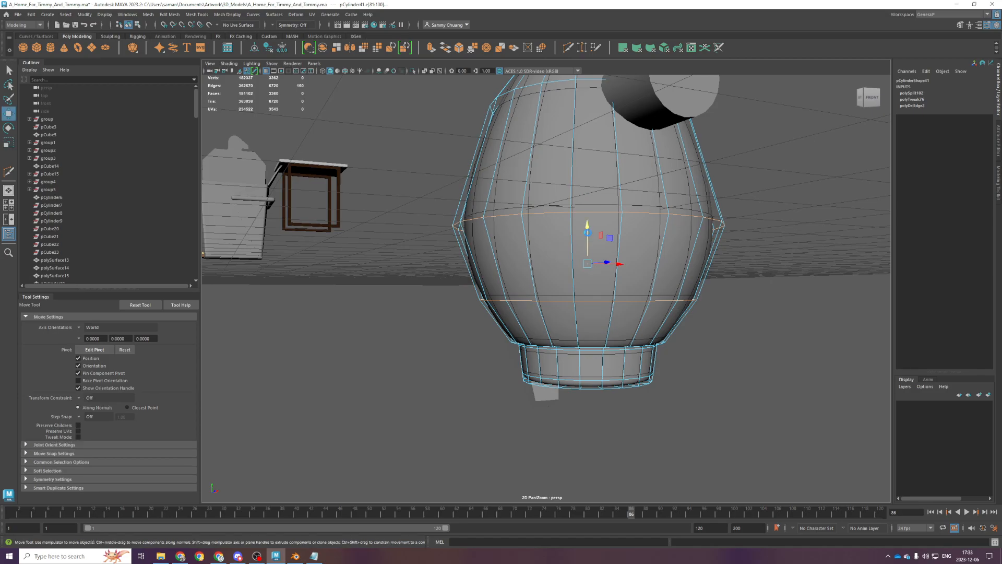
{"action": "left_click_drag", "start_coordinate": [587, 235], "coordinate": [591, 254]}
{"action": "scroll", "coordinate": [590, 253], "scroll_direction": "down", "scroll_amount": 5}
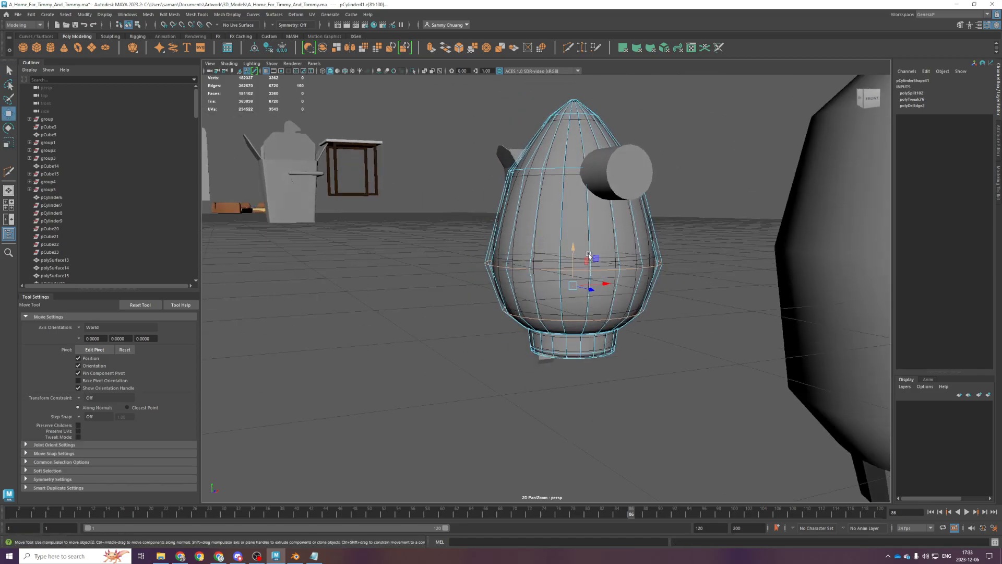
{"action": "key", "text": "ctrl+z"}
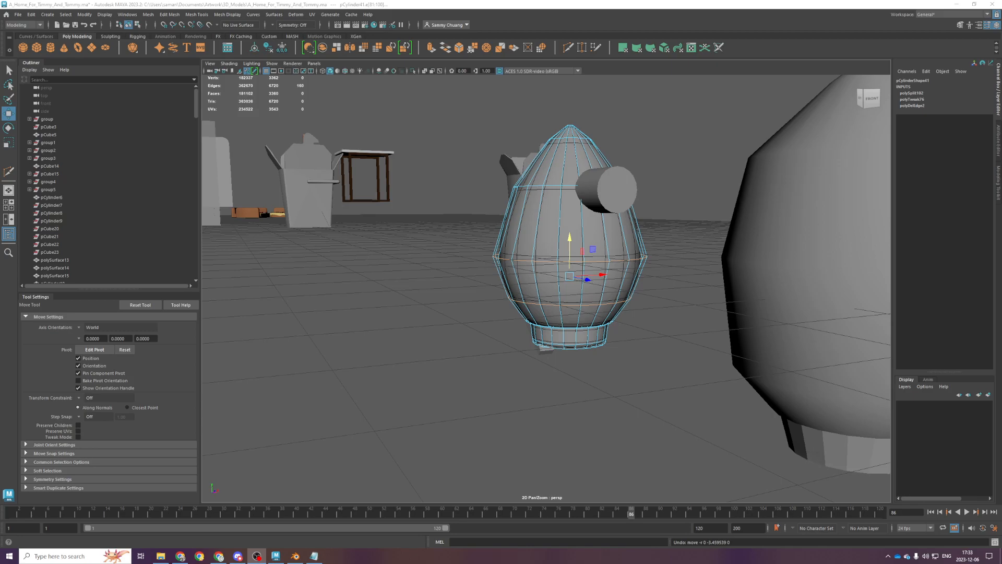
{"action": "scroll", "coordinate": [504, 398], "scroll_direction": "up", "scroll_amount": 3}
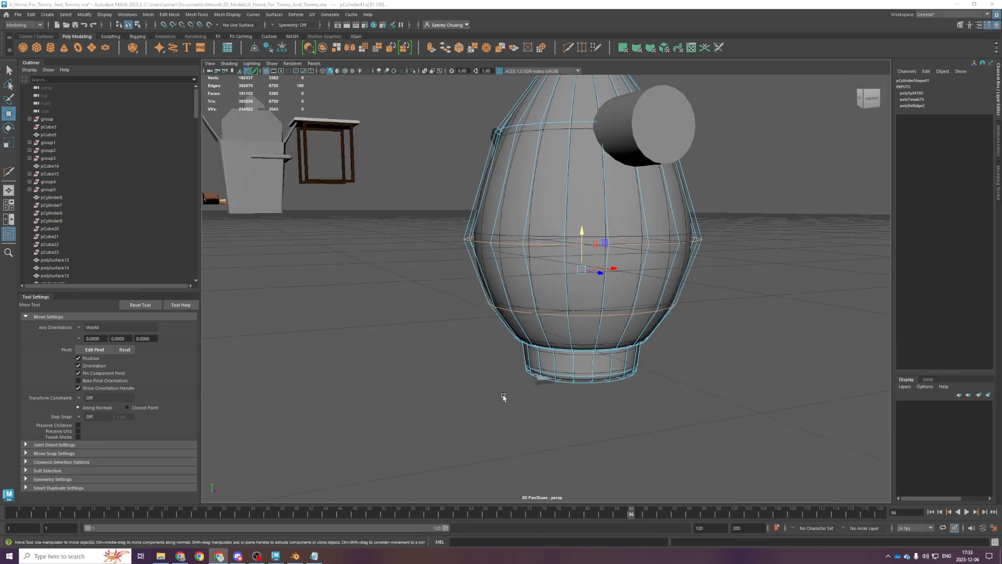
Select the vertices where the egg meets its base in the front view and scale them slightly outward on X and Z in the top view
{"action": "left_click_drag", "start_coordinate": [494, 394], "coordinate": [566, 369], "text": "alt"}
{"action": "key", "text": "space"}
{"action": "key", "text": "space"}
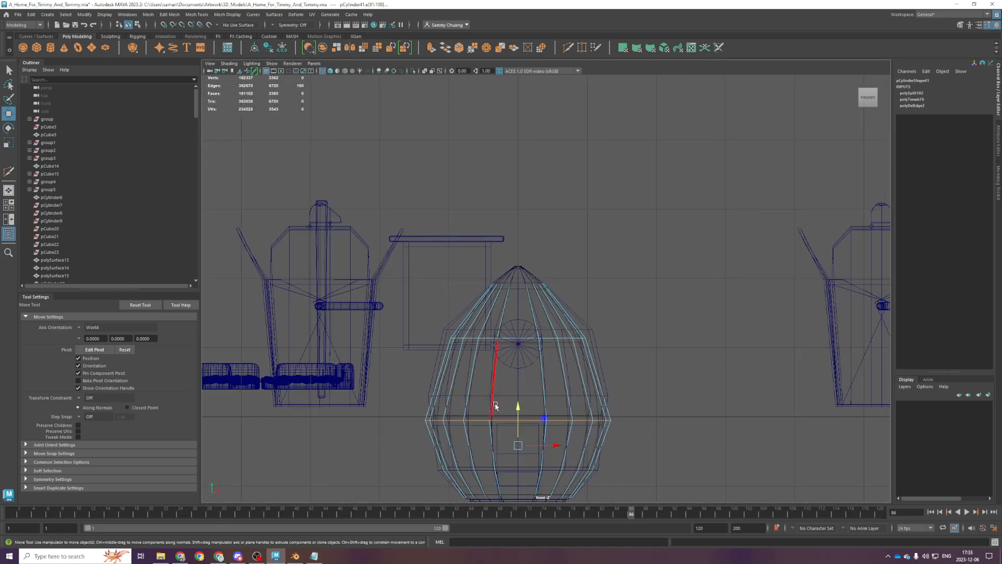
{"action": "key", "text": "F9"}
{"action": "left_click_drag", "start_coordinate": [409, 379], "coordinate": [601, 412]}
{"action": "key", "text": "r"}
{"action": "key", "text": "space"}
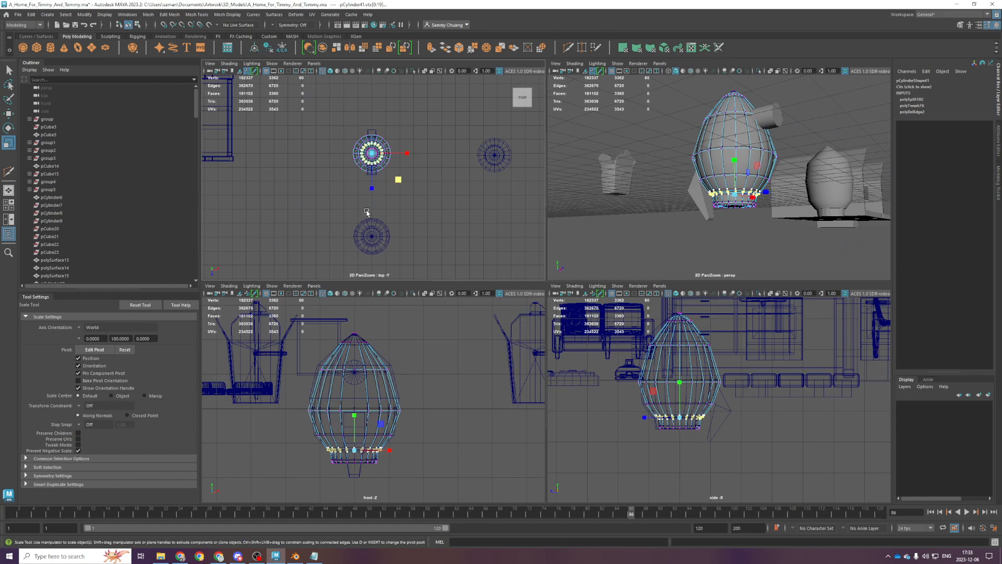
{"action": "left_click_drag", "start_coordinate": [399, 187], "coordinate": [403, 188]}
{"action": "key", "text": "space"}
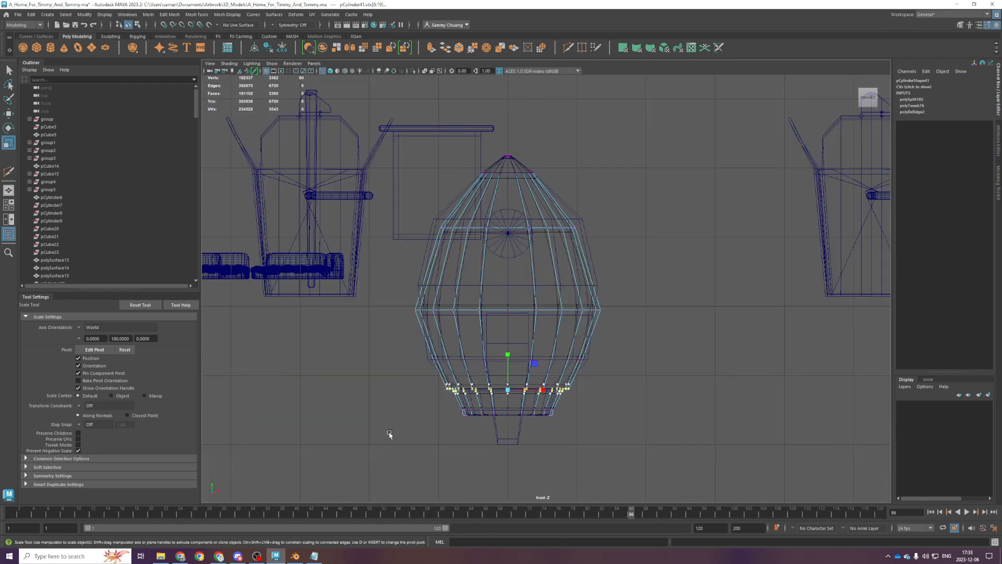
Select the vertex ring at the egg's lower bulge, scale it outward on X and Z in the top view, and return to object selection
{"action": "left_click_drag", "start_coordinate": [400, 349], "coordinate": [597, 360]}
{"action": "key", "text": "space"}
{"action": "key", "text": "ctrl+z"}
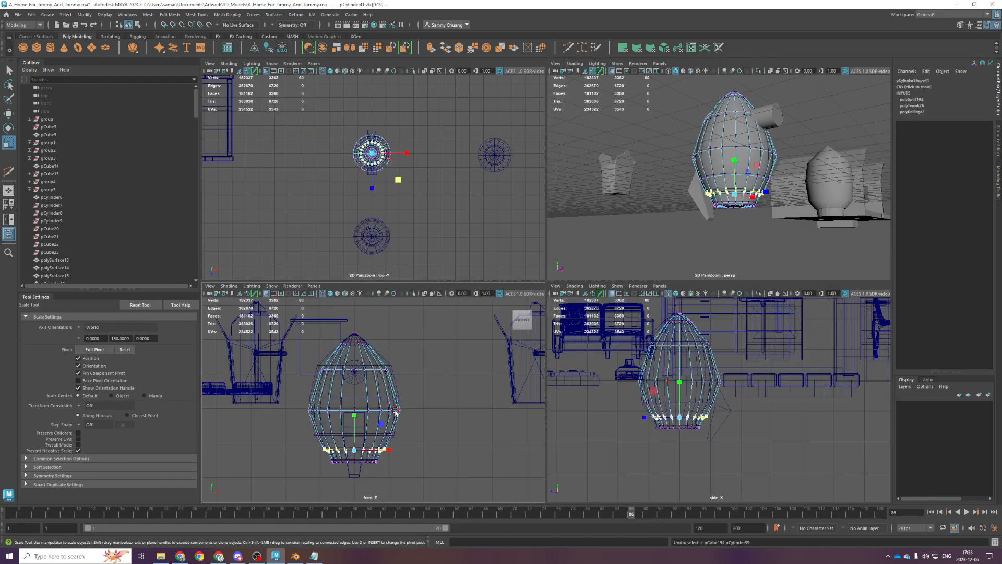
{"action": "left_click_drag", "start_coordinate": [299, 428], "coordinate": [422, 448]}
{"action": "left_click_drag", "start_coordinate": [398, 180], "coordinate": [402, 183]}
{"action": "key", "text": "space"}
{"action": "left_click_drag", "start_coordinate": [652, 275], "coordinate": [589, 319], "text": "alt"}
{"action": "right_click_drag", "start_coordinate": [584, 242], "coordinate": [658, 201]}
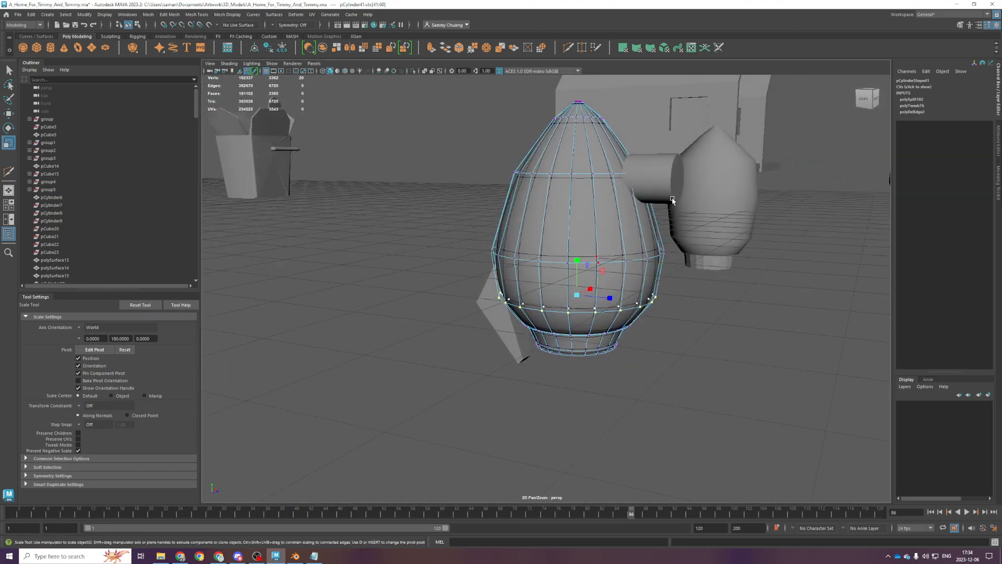
Select the egg body, save the scene and turn off the egg's smooth preview
{"action": "left_click", "coordinate": [656, 181]}
{"action": "left_click_drag", "start_coordinate": [616, 376], "coordinate": [631, 336], "text": "alt"}
{"action": "left_click", "coordinate": [611, 290]}
{"action": "key", "text": "ctrl+s"}
{"action": "left_click_drag", "start_coordinate": [644, 285], "coordinate": [621, 277], "text": "alt"}
{"action": "scroll", "coordinate": [617, 264], "scroll_direction": "up", "scroll_amount": 4}
{"action": "middle_click_drag", "start_coordinate": [618, 264], "coordinate": [612, 368], "text": "alt"}
{"action": "key", "text": "1"}
Duplicate the egg body, move the copy aside along X and delete the old low-poly egg beside it
{"action": "left_click_drag", "start_coordinate": [609, 339], "coordinate": [785, 298], "text": "alt"}
{"action": "scroll", "coordinate": [584, 334], "scroll_direction": "down", "scroll_amount": 3}
{"action": "key", "text": "ctrl+d"}
{"action": "key", "text": "w"}
{"action": "middle_click_drag", "start_coordinate": [786, 299], "coordinate": [594, 358], "text": "alt"}
{"action": "left_click", "coordinate": [694, 320]}
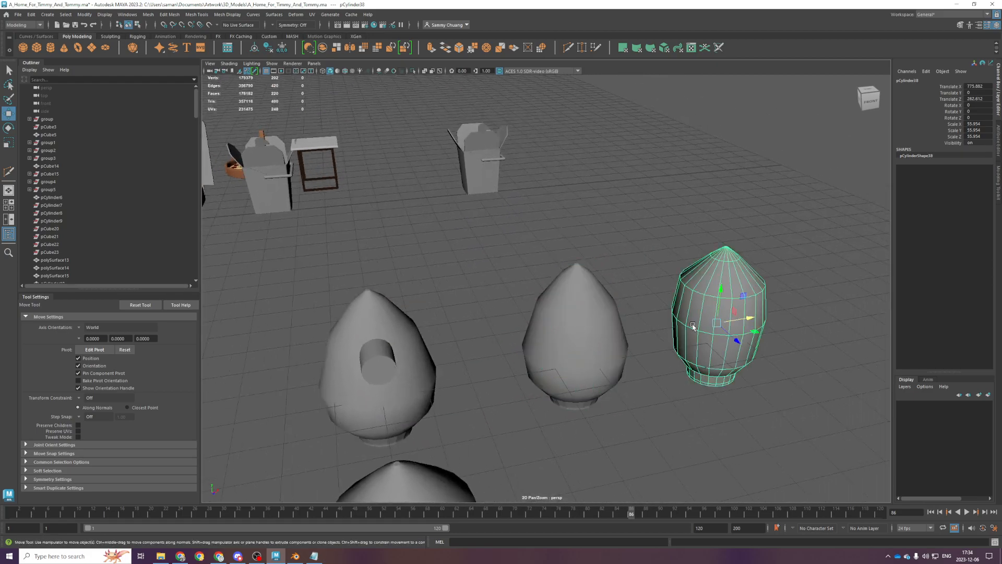
{"action": "key", "text": "Delete"}
Apply Smooth twice with 1 division each to the egg body that carries the small cylinder
{"action": "left_click_drag", "start_coordinate": [693, 325], "coordinate": [522, 277], "text": "alt"}
{"action": "left_click", "coordinate": [506, 262]}
{"action": "scroll", "coordinate": [505, 267], "scroll_direction": "up", "scroll_amount": 3}
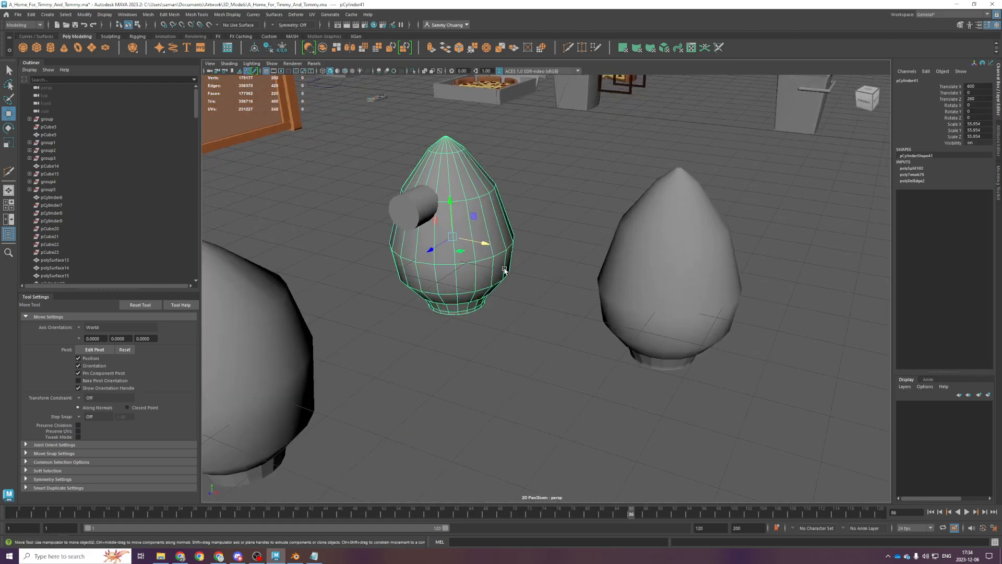
{"action": "left_click_drag", "start_coordinate": [514, 334], "coordinate": [525, 297], "text": "alt"}
{"action": "key", "text": "g"}
{"action": "scroll", "coordinate": [522, 300], "scroll_direction": "up", "scroll_amount": 3}
{"action": "key", "text": "g"}
{"action": "mouse_move", "coordinate": [486, 358]}
{"action": "left_mouse_down", "text": "alt"}
{"action": "mouse_move", "coordinate": [560, 274]}
{"action": "mouse_move", "coordinate": [641, 347]}
{"action": "mouse_move", "coordinate": [481, 352]}
{"action": "left_mouse_up", "text": "alt"}
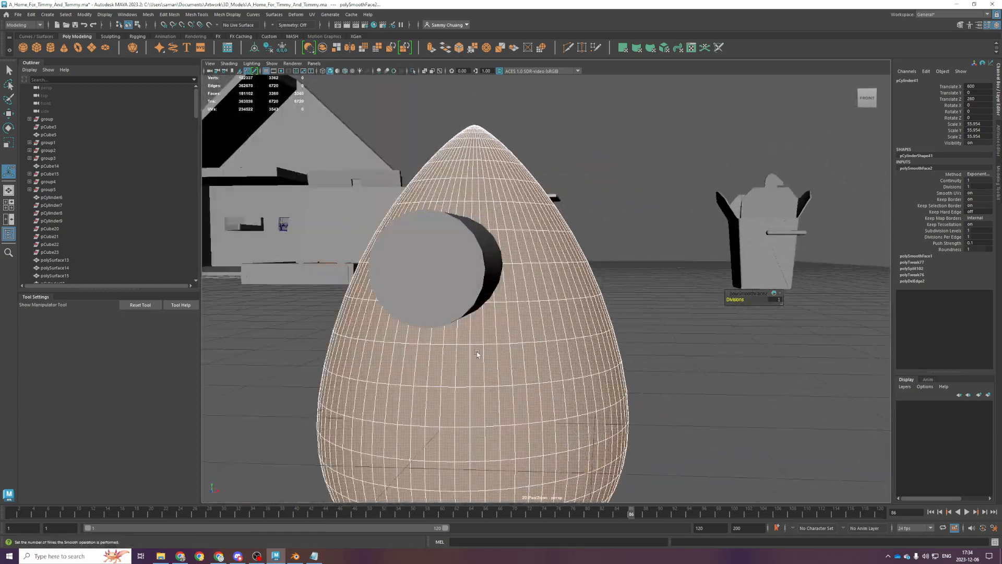
Select three horizontal edge loops on the smoothed egg's lower half in the front view and delete them
{"action": "key", "text": "space"}
{"action": "key", "text": "space"}
{"action": "scroll", "coordinate": [392, 300], "scroll_direction": "up", "scroll_amount": 2}
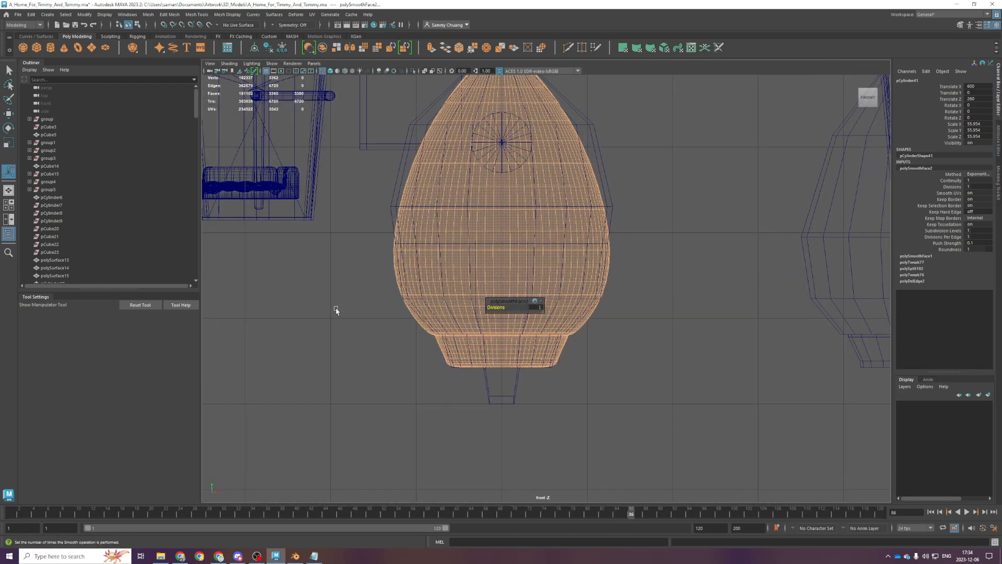
{"action": "scroll", "coordinate": [319, 263], "scroll_direction": "up", "scroll_amount": 3}
{"action": "key", "text": "q"}
{"action": "right_click_drag", "start_coordinate": [398, 301], "coordinate": [392, 268]}
{"action": "key", "text": "ctrl+z"}
{"action": "key", "text": "ctrl+z"}
{"action": "left_click", "coordinate": [359, 249]}
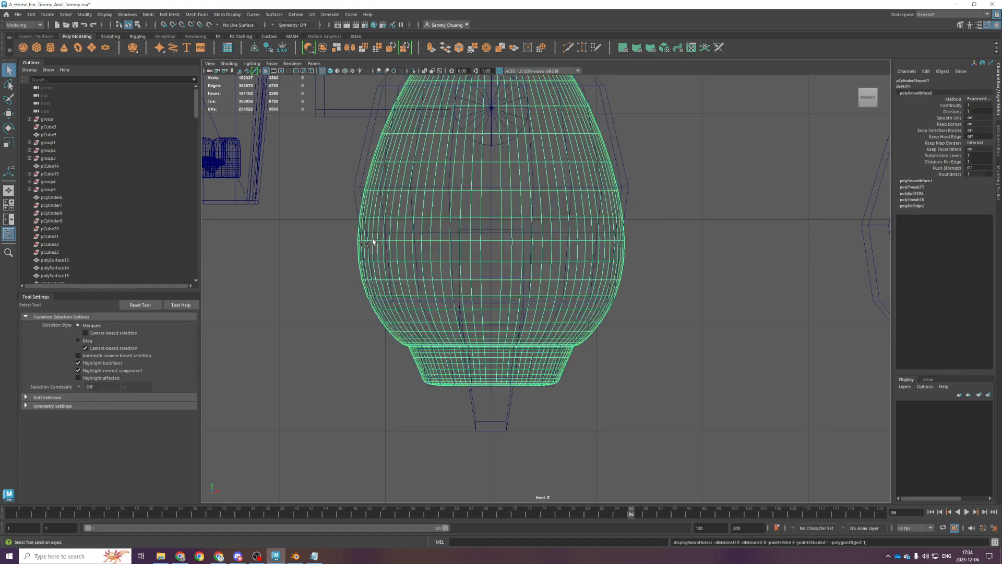
{"action": "right_click_drag", "start_coordinate": [409, 351], "coordinate": [410, 322]}
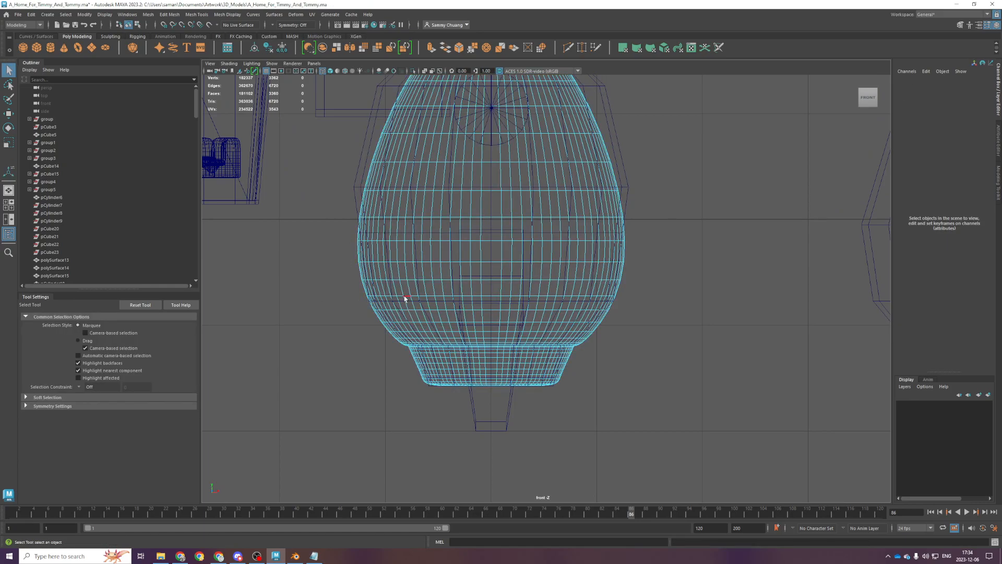
{"action": "double_click", "coordinate": [406, 300]}
{"action": "left_click", "coordinate": [417, 327]}
{"action": "double_click", "coordinate": [409, 297]}
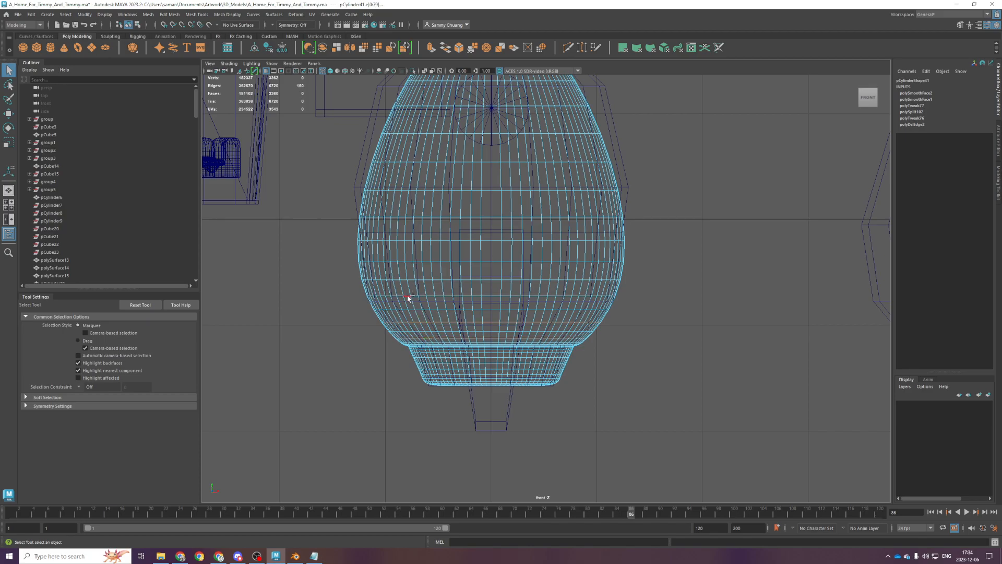
{"action": "right_click_drag", "start_coordinate": [409, 297], "coordinate": [348, 334], "text": "shift"}
{"action": "scroll", "coordinate": [391, 378], "scroll_direction": "down", "scroll_amount": 1}
{"action": "left_click_drag", "start_coordinate": [351, 291], "coordinate": [674, 327]}
{"action": "left_click_drag", "start_coordinate": [348, 291], "coordinate": [648, 343]}
{"action": "scroll", "coordinate": [679, 292], "scroll_direction": "up", "scroll_amount": 3}
Delete two closely spaced edge loops around the crease between the egg's bulge and its base
{"action": "key", "text": "space"}
{"action": "key", "text": "space"}
{"action": "scroll", "coordinate": [570, 352], "scroll_direction": "down", "scroll_amount": 5}
{"action": "left_click_drag", "start_coordinate": [573, 348], "coordinate": [574, 307], "text": "alt"}
{"action": "scroll", "coordinate": [575, 307], "scroll_direction": "up", "scroll_amount": 6}
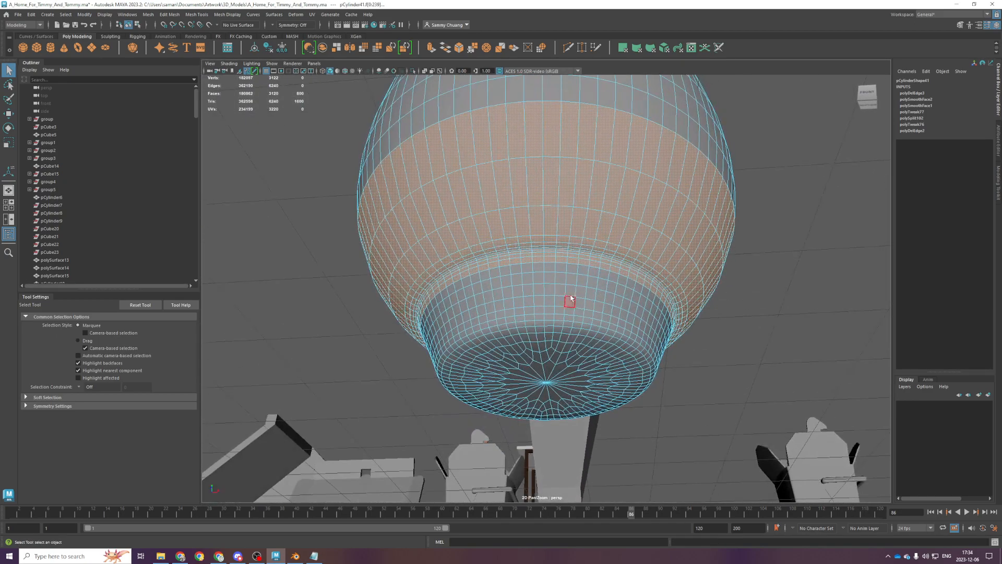
{"action": "key", "text": "F10"}
{"action": "double_click", "coordinate": [468, 199]}
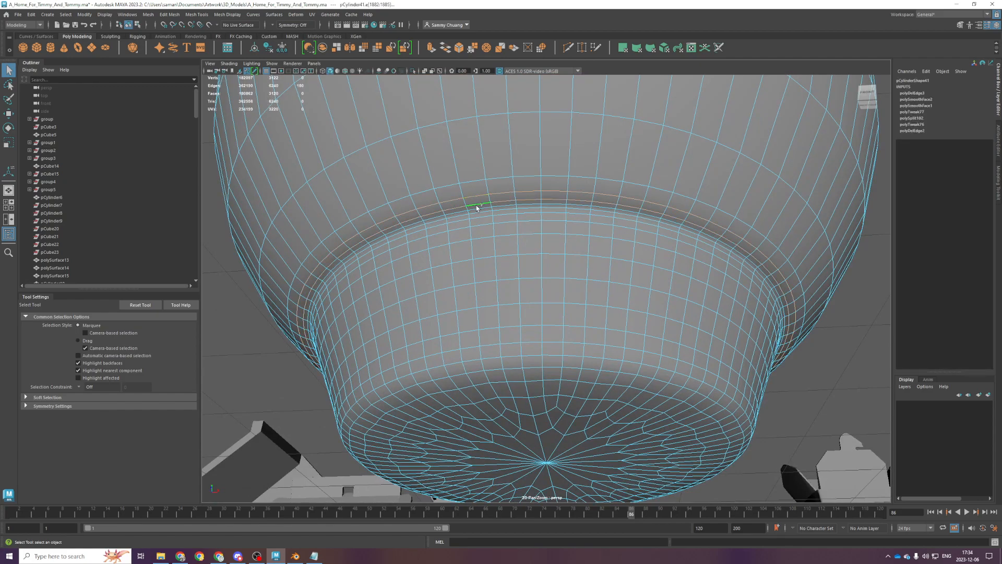
{"action": "double_click", "coordinate": [478, 207]}
{"action": "double_click", "coordinate": [479, 209]}
{"action": "key", "text": "ctrl+Delete"}
Nudge the edge loop around the top of the egg's base slightly upward in the front view and adjust its scale in the top view
{"action": "left_click_drag", "start_coordinate": [479, 224], "coordinate": [492, 253], "text": "alt"}
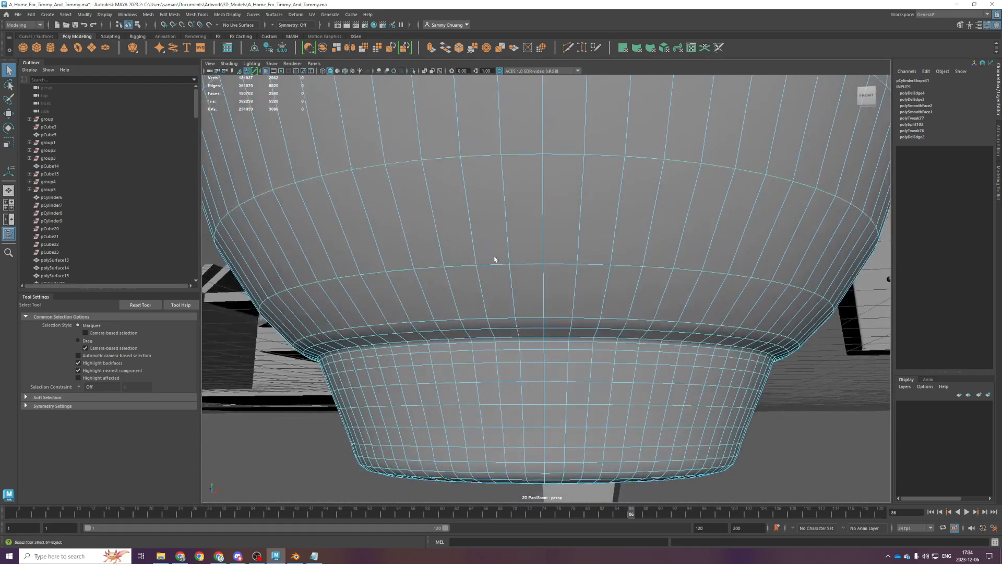
{"action": "double_click", "coordinate": [493, 340]}
{"action": "key", "text": "space"}
{"action": "key", "text": "space"}
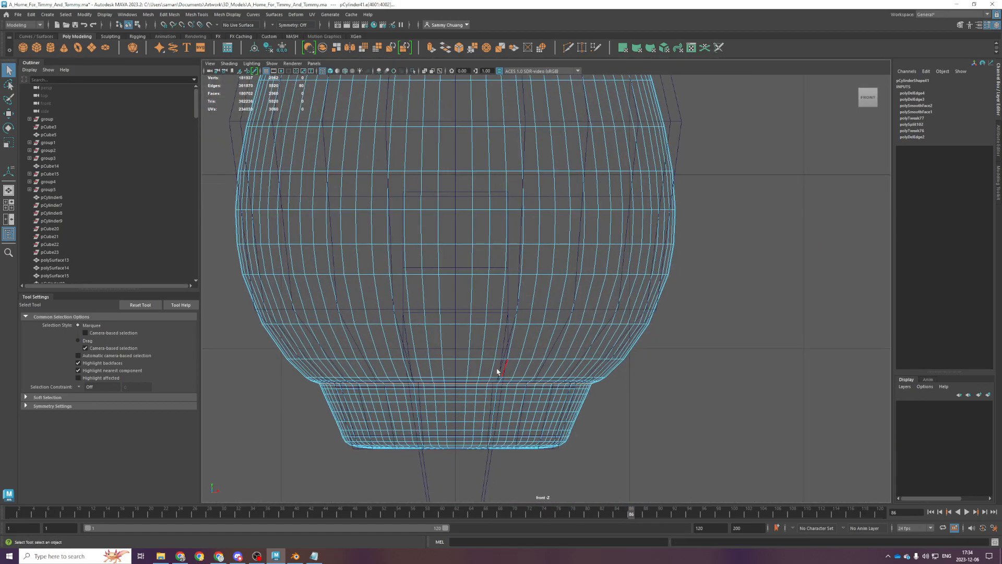
{"action": "key", "text": "w"}
{"action": "scroll", "coordinate": [444, 384], "scroll_direction": "up", "scroll_amount": 3}
{"action": "left_click_drag", "start_coordinate": [417, 389], "coordinate": [414, 385]}
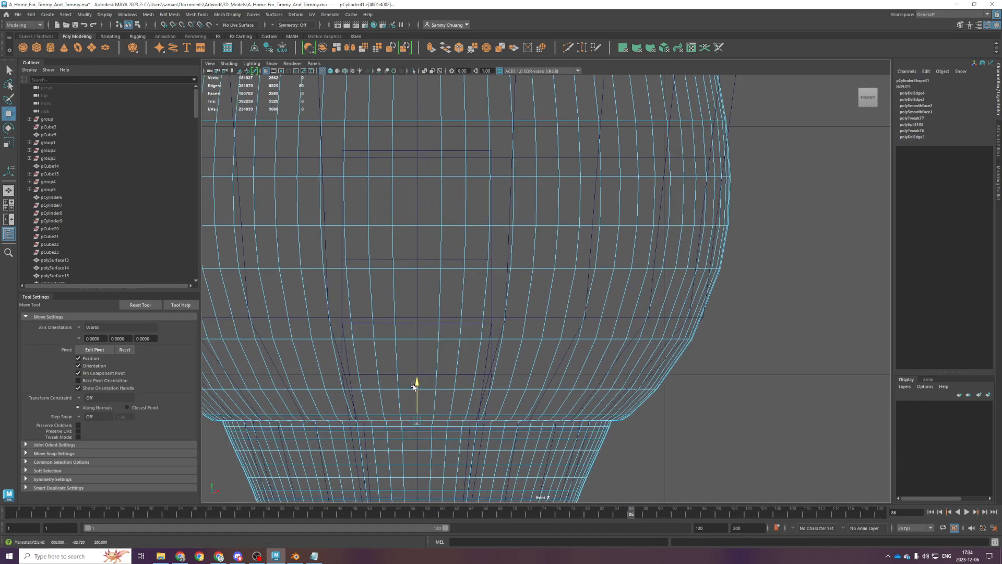
{"action": "key", "text": "space"}
{"action": "key", "text": "r"}
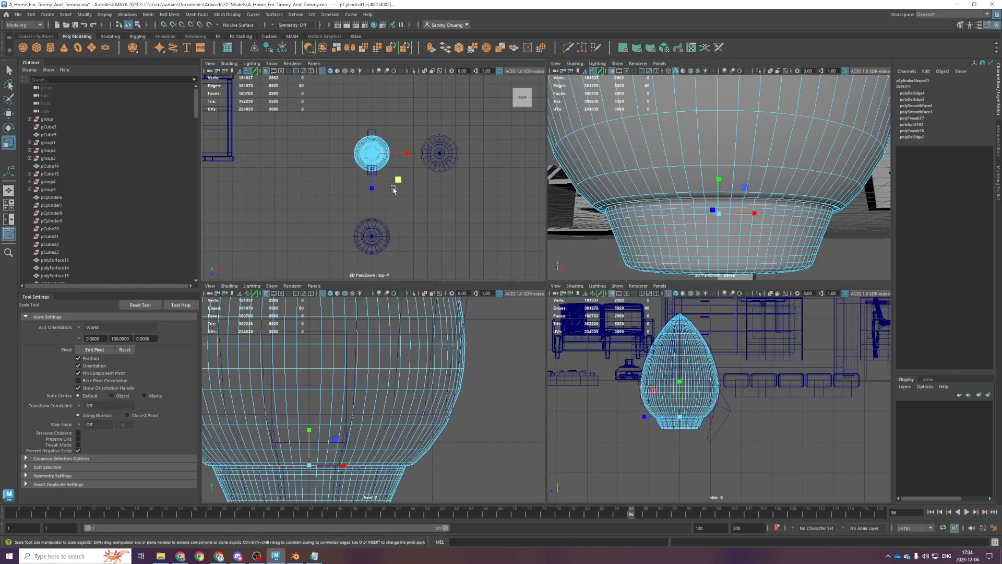
{"action": "left_click", "coordinate": [395, 182]}
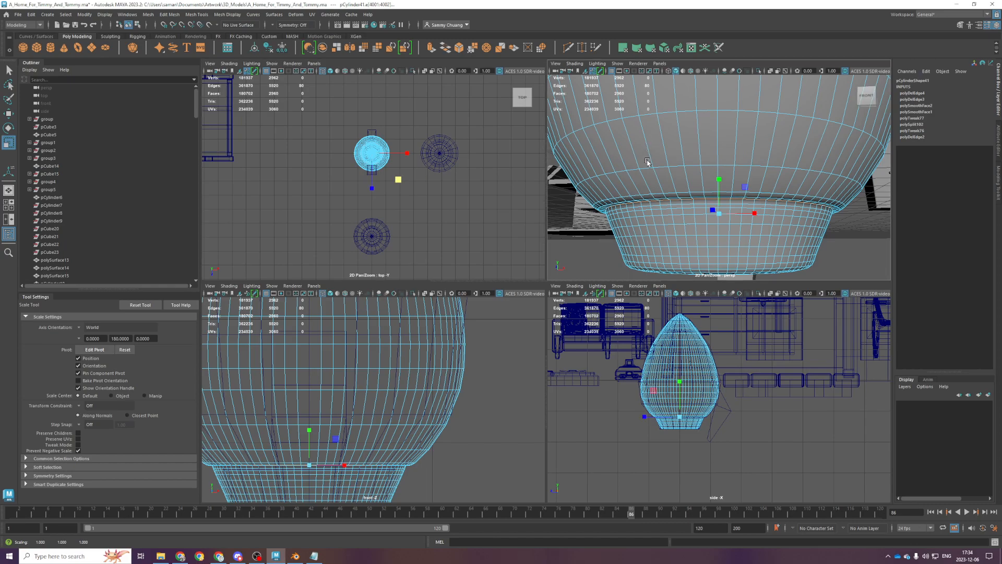
Harden the two edge loops at the crease between the egg's bulge and its base, and save the scene
{"action": "key", "text": "space"}
{"action": "double_click", "coordinate": [422, 265], "text": "shift"}
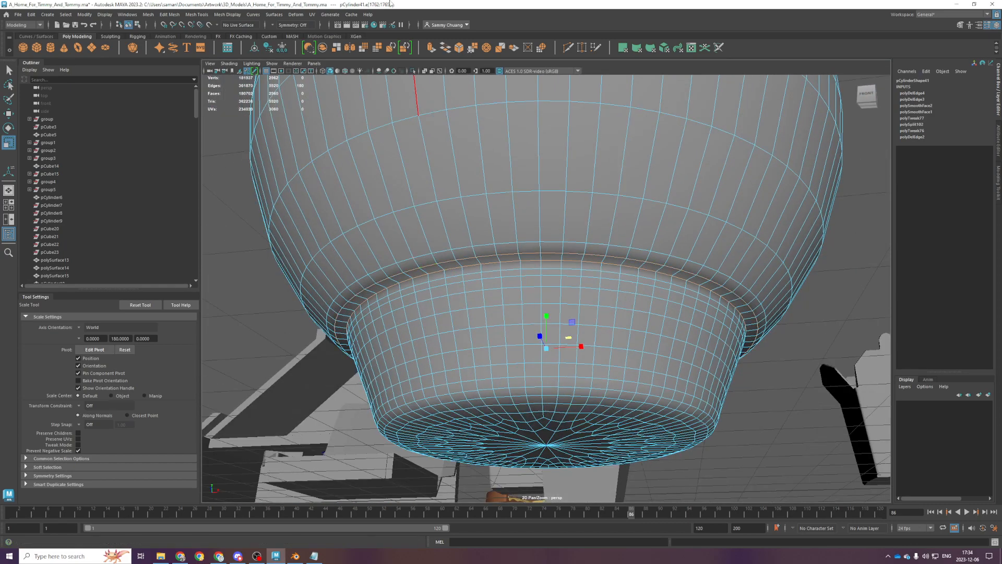
{"action": "left_click", "coordinate": [217, 16]}
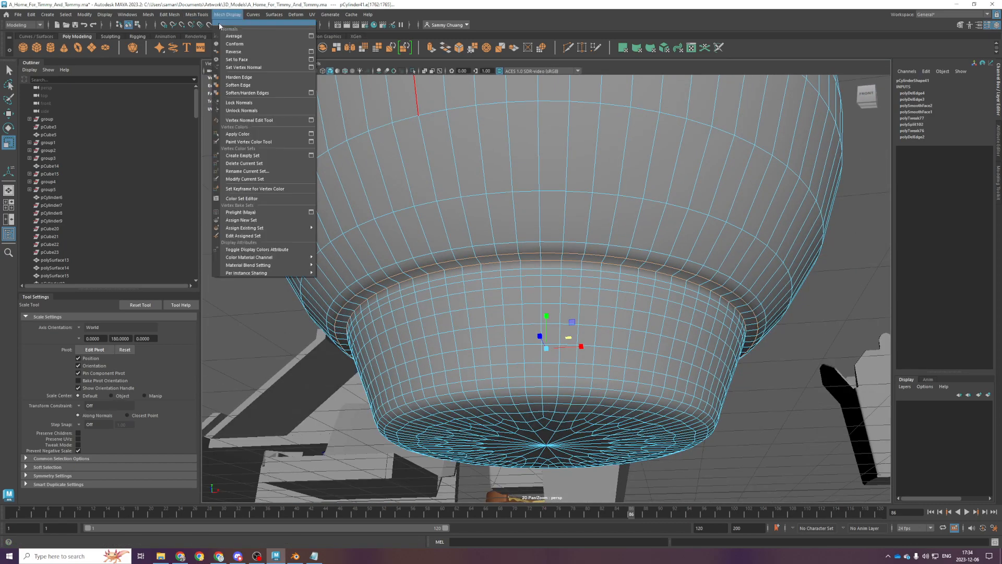
{"action": "left_click", "coordinate": [235, 86]}
{"action": "key", "text": "ctrl+s"}
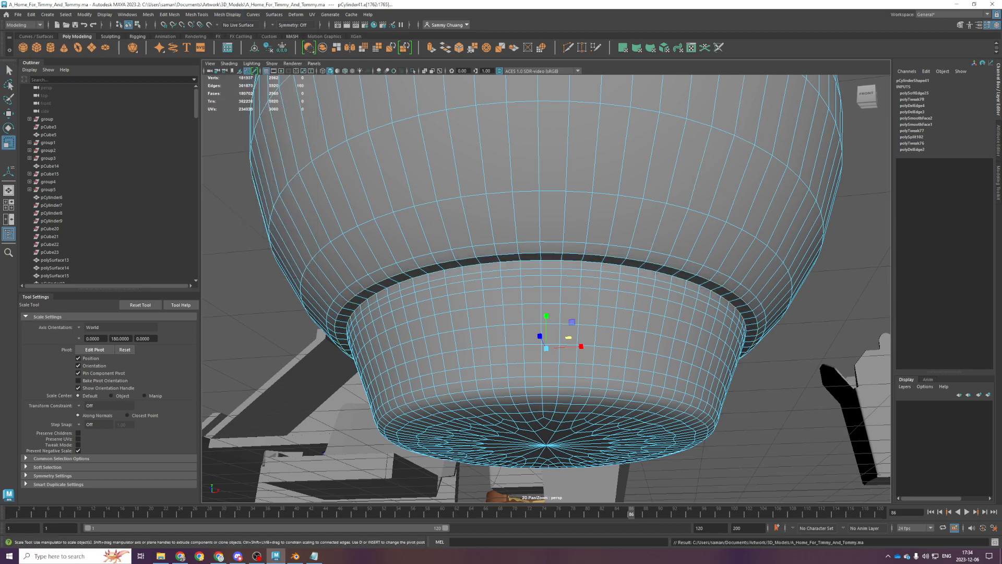
{"action": "key", "text": "alt+Tab"}
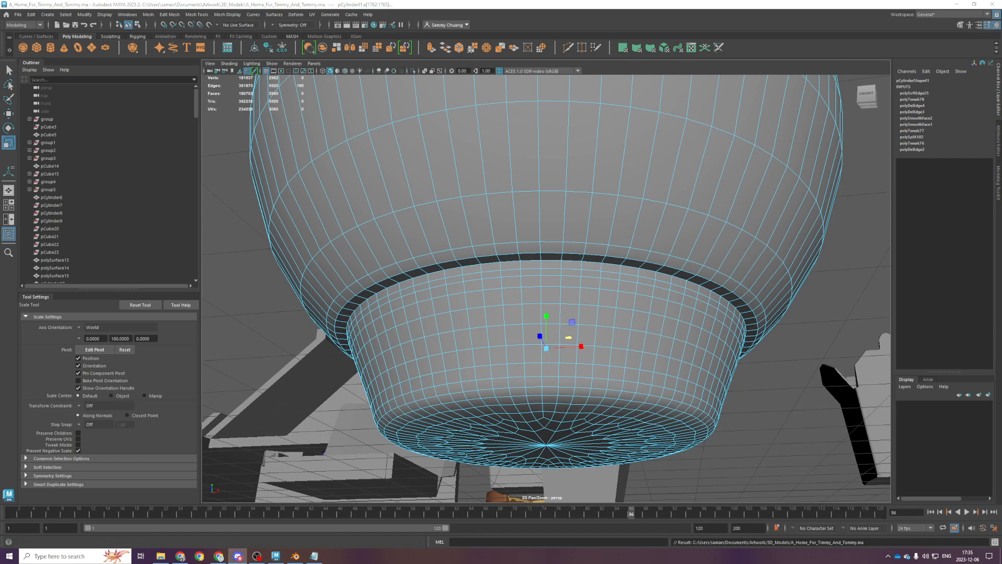
{"action": "key", "text": "alt+Tab"}
{"action": "key", "text": "alt+Tab"}
{"action": "left_click_drag", "start_coordinate": [519, 391], "coordinate": [553, 417], "text": "alt"}
{"action": "middle_click_drag", "start_coordinate": [552, 416], "coordinate": [547, 347], "text": "alt"}
{"action": "key", "text": "super"}
{"action": "scroll", "coordinate": [506, 384], "scroll_direction": "up", "scroll_amount": 5}
{"action": "key", "text": "super"}
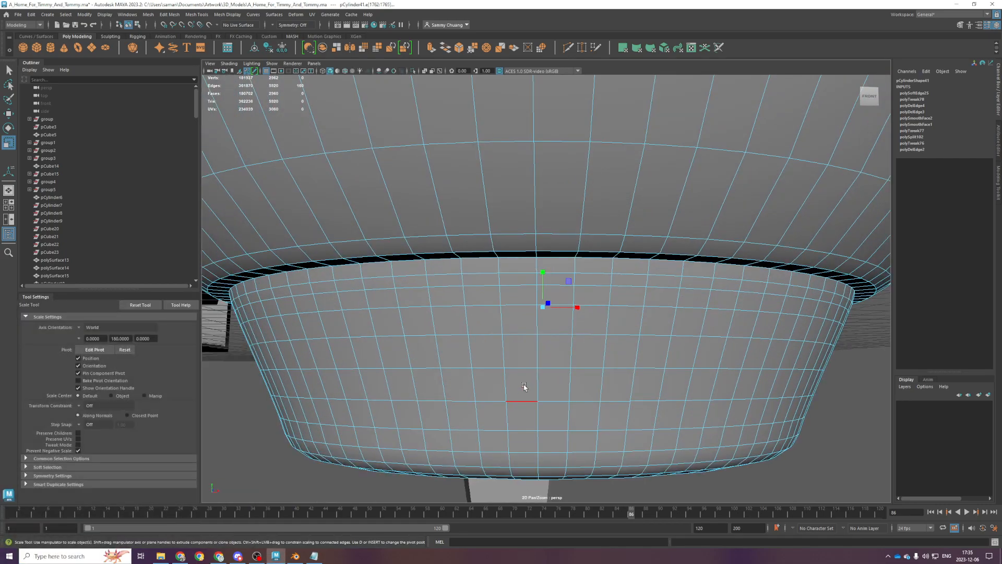
Delete three horizontal edge loops around the lower part of the egg's base
{"action": "left_click_drag", "start_coordinate": [524, 387], "coordinate": [522, 365], "text": "alt"}
{"action": "left_click", "coordinate": [451, 289]}
{"action": "double_click", "coordinate": [439, 279]}
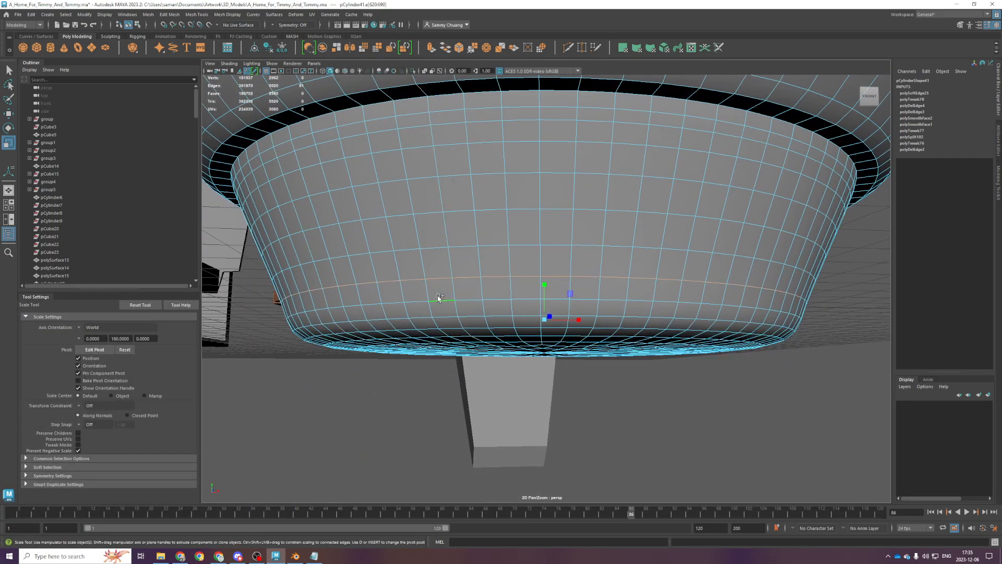
{"action": "key", "text": "Delete"}
{"action": "scroll", "coordinate": [412, 350], "scroll_direction": "down", "scroll_amount": 3}
{"action": "left_click", "coordinate": [472, 314]}
{"action": "double_click", "coordinate": [478, 319]}
{"action": "key", "text": "Delete"}
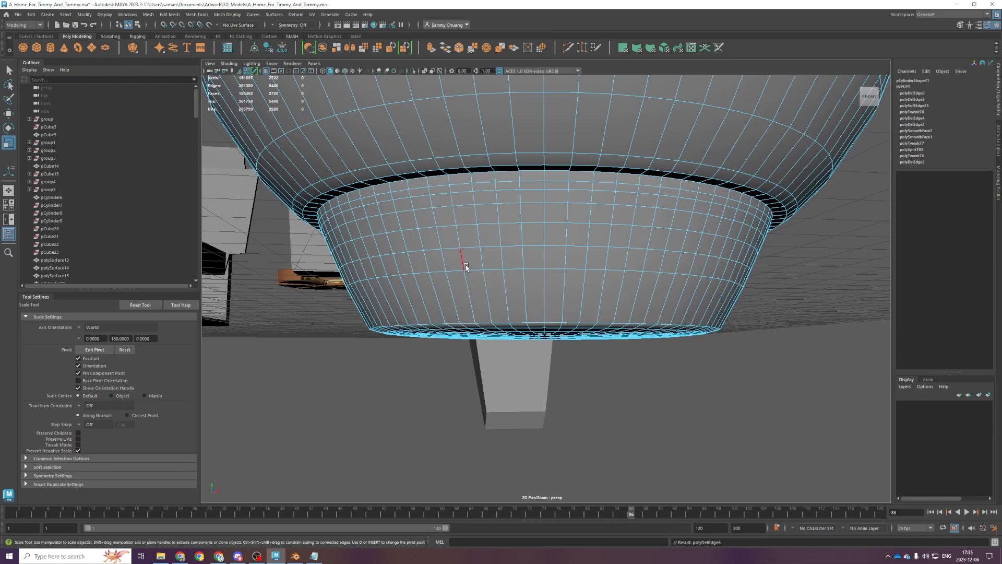
Select the faces that close the underside of the egg's base in the front view and delete them
{"action": "left_click_drag", "start_coordinate": [466, 267], "coordinate": [473, 296], "text": "alt"}
{"action": "key", "text": "space"}
{"action": "key", "text": "space"}
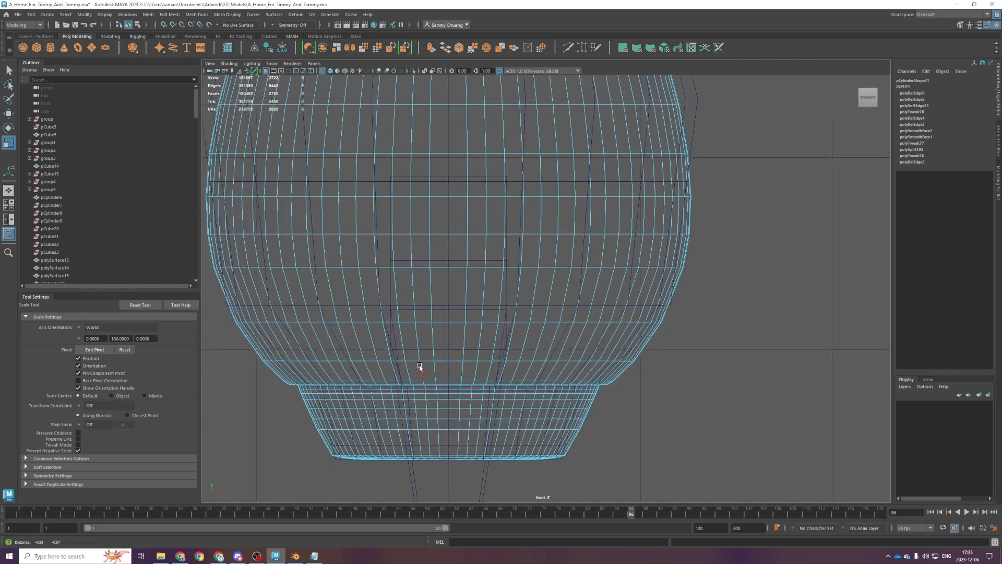
{"action": "left_click_drag", "start_coordinate": [674, 407], "coordinate": [659, 430]}
{"action": "key", "text": "ctrl+shift+a"}
{"action": "left_click_drag", "start_coordinate": [351, 365], "coordinate": [657, 371], "text": "shift"}
{"action": "right_click_drag", "start_coordinate": [298, 371], "coordinate": [316, 360]}
{"action": "key", "text": "ctrl+z"}
{"action": "key", "text": "ctrl+z"}
{"action": "left_click_drag", "start_coordinate": [314, 363], "coordinate": [672, 377]}
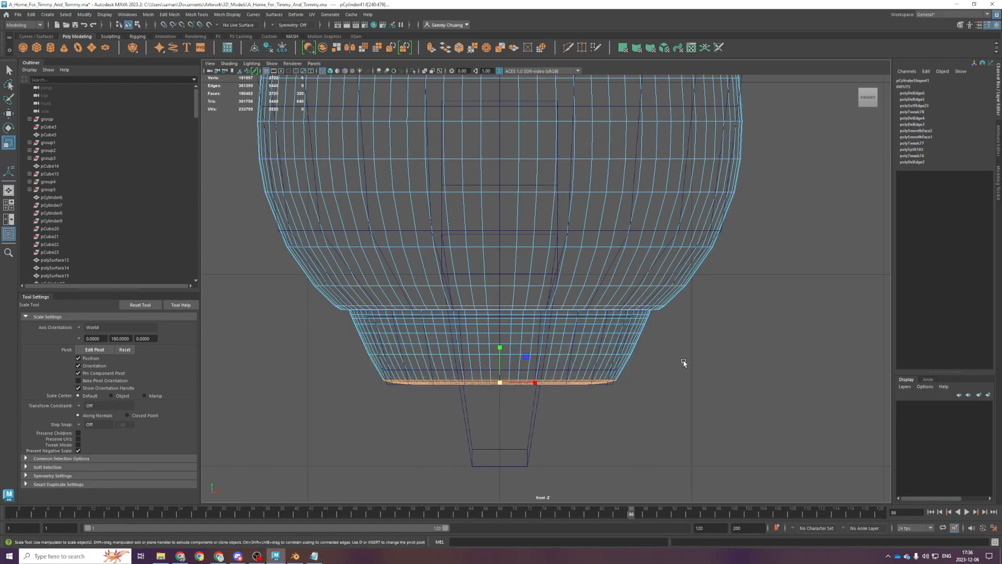
{"action": "key", "text": "Delete"}
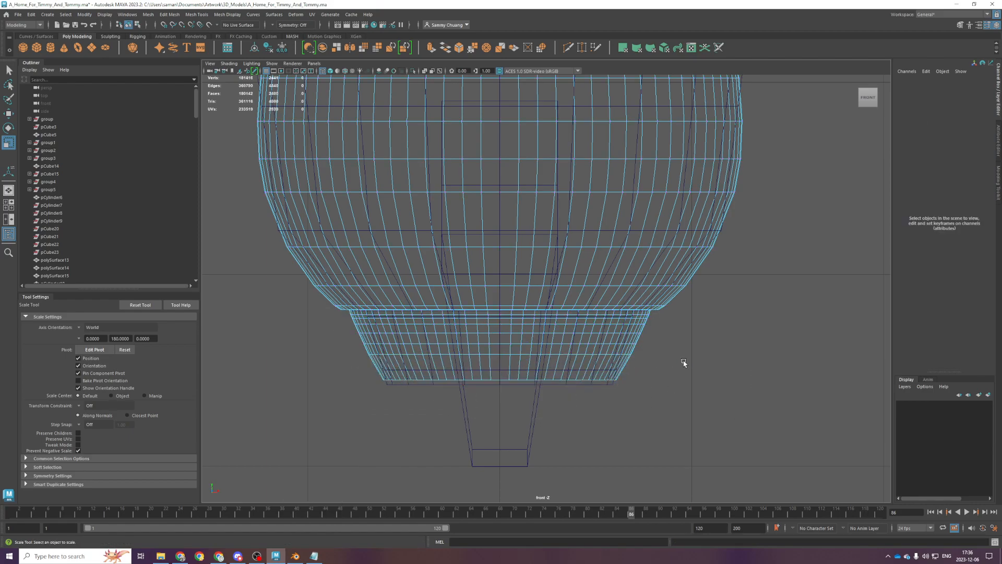
Scale the open bottom border of the egg's base slightly in the top view and close it with Fill Hole
{"action": "double_click", "coordinate": [610, 377]}
{"action": "key", "text": "space"}
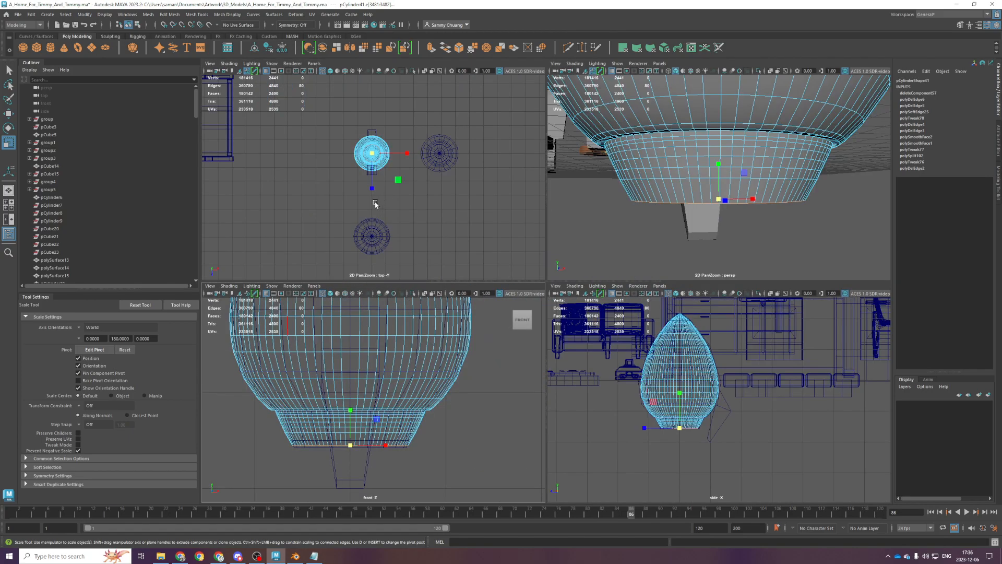
{"action": "key", "text": "f"}
{"action": "left_click_drag", "start_coordinate": [400, 202], "coordinate": [400, 204]}
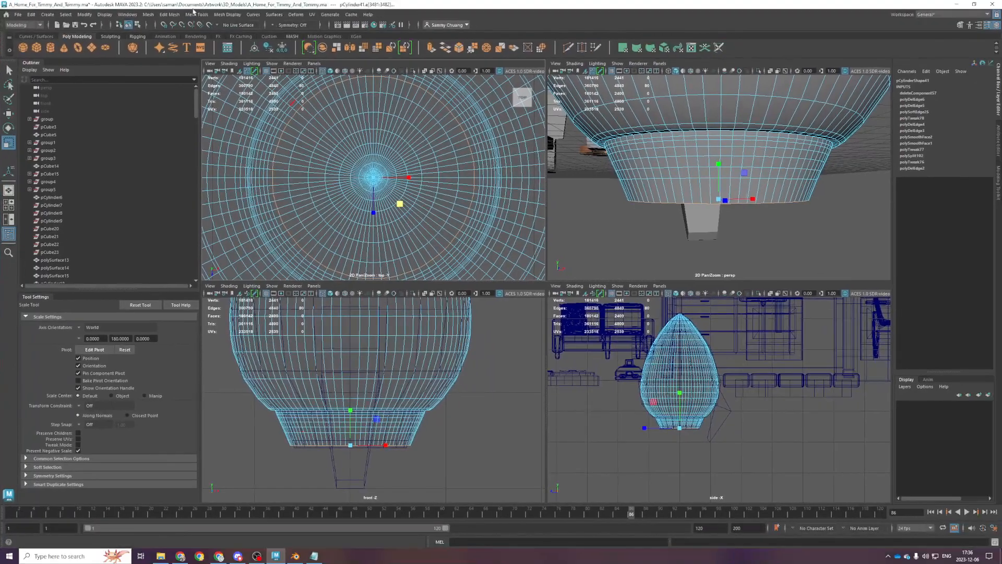
{"action": "left_click", "coordinate": [170, 14]}
{"action": "left_click", "coordinate": [148, 14]}
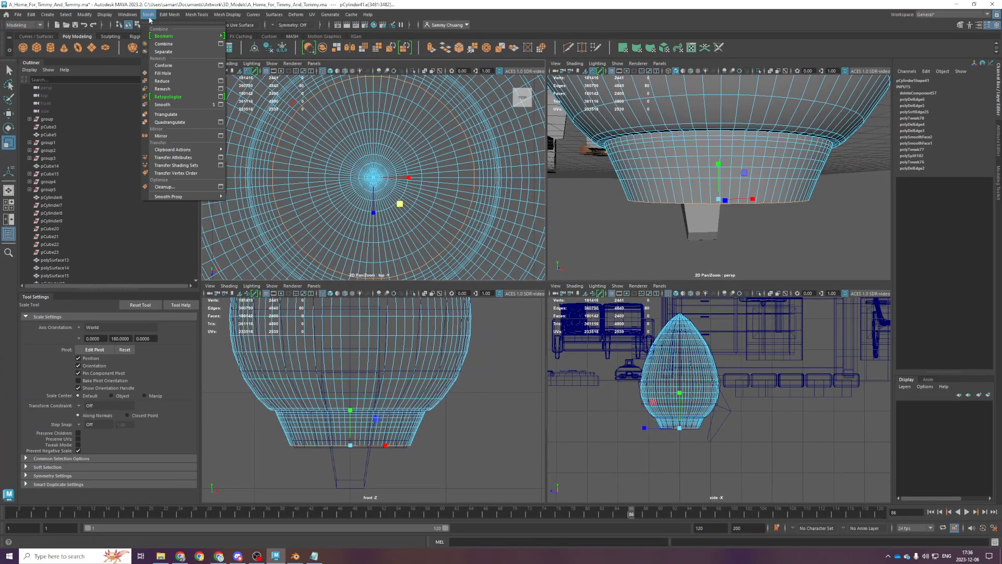
{"action": "left_click", "coordinate": [172, 72]}
{"action": "key", "text": "space"}
{"action": "key", "text": "space"}
{"action": "key", "text": "space"}
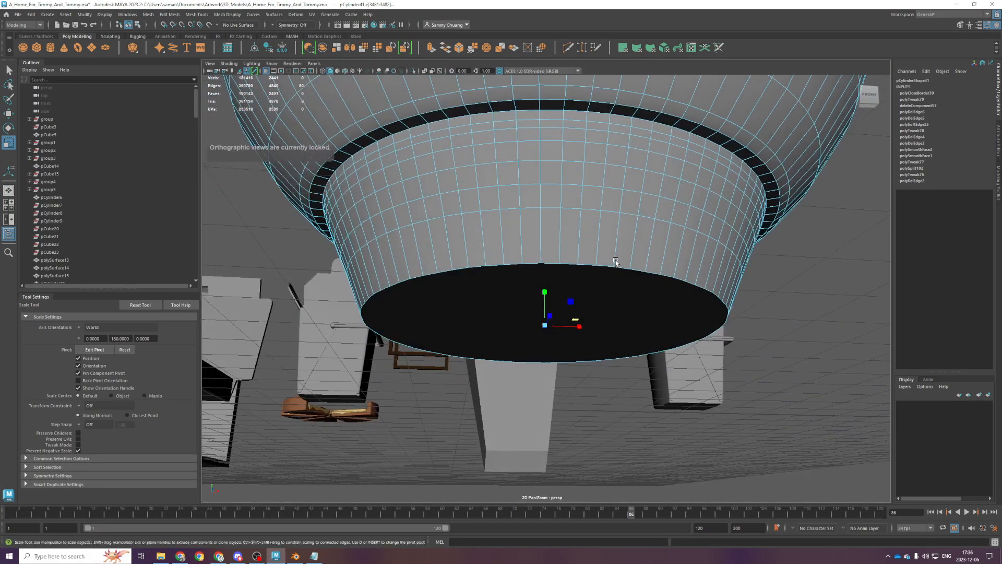
Bevel the bottom rim of the egg's base with a fraction of 0.1 and save the scene
{"action": "key", "text": "ctrl+b"}
{"action": "left_click_drag", "start_coordinate": [730, 299], "coordinate": [730, 302]}
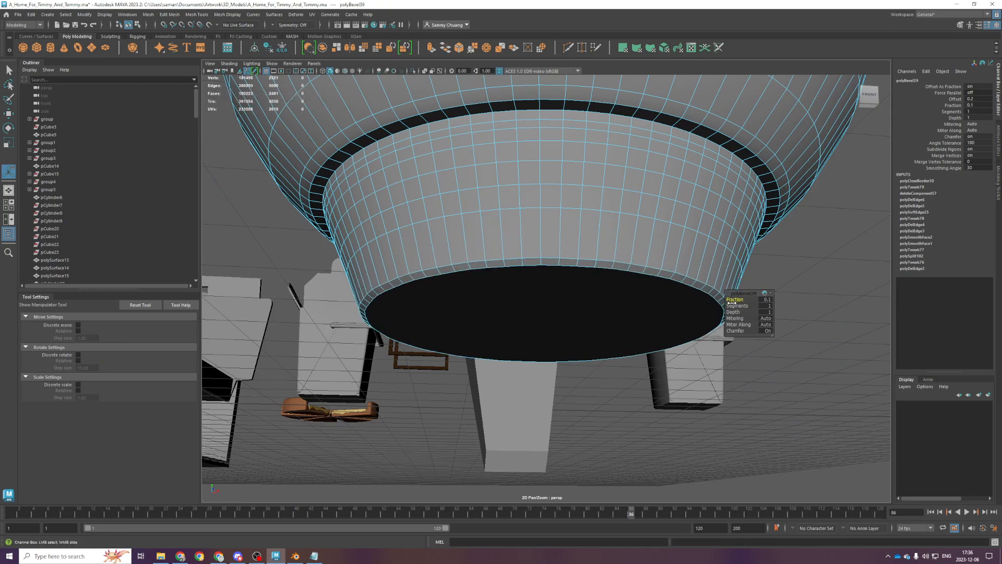
{"action": "scroll", "coordinate": [629, 254], "scroll_direction": "down", "scroll_amount": 4}
{"action": "left_click_drag", "start_coordinate": [620, 257], "coordinate": [585, 296], "text": "alt"}
{"action": "key", "text": "q"}
{"action": "key", "text": "ctrl+s"}
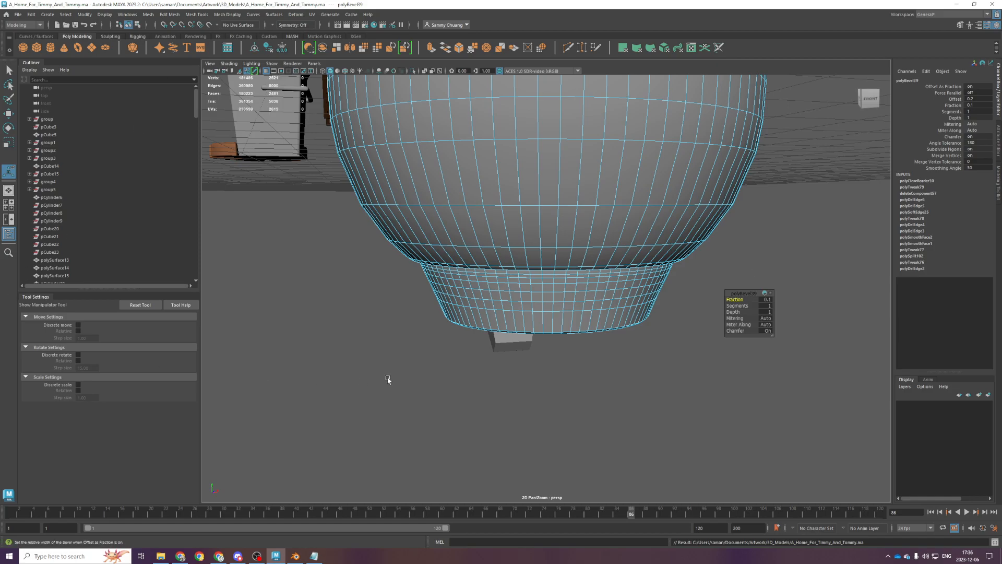
Inspect the egg body, its beveled base and the cylinder at its front from several angles in object mode
{"action": "left_click_drag", "start_coordinate": [389, 379], "coordinate": [474, 291], "text": "alt"}
{"action": "scroll", "coordinate": [489, 380], "scroll_direction": "up", "scroll_amount": 3}
{"action": "left_click_drag", "start_coordinate": [489, 380], "coordinate": [575, 345], "text": "alt"}
{"action": "scroll", "coordinate": [574, 345], "scroll_direction": "down", "scroll_amount": 4}
{"action": "middle_click_drag", "start_coordinate": [629, 181], "coordinate": [599, 233], "text": "alt"}
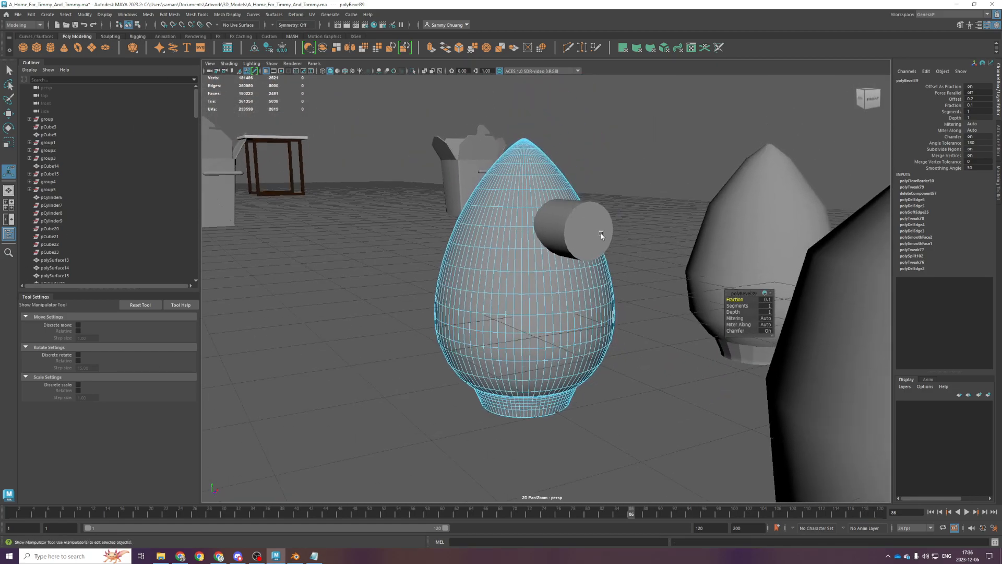
{"action": "scroll", "coordinate": [600, 233], "scroll_direction": "up", "scroll_amount": 4}
{"action": "right_click_drag", "start_coordinate": [603, 238], "coordinate": [621, 213]}
{"action": "scroll", "coordinate": [621, 213], "scroll_direction": "down", "scroll_amount": 4}
{"action": "left_click_drag", "start_coordinate": [622, 213], "coordinate": [605, 219], "text": "alt"}
{"action": "scroll", "coordinate": [586, 256], "scroll_direction": "up", "scroll_amount": 4}
{"action": "middle_click_drag", "start_coordinate": [614, 200], "coordinate": [598, 223], "text": "alt"}
{"action": "left_click", "coordinate": [599, 223]}
{"action": "scroll", "coordinate": [600, 228], "scroll_direction": "down", "scroll_amount": 4}
{"action": "scroll", "coordinate": [602, 233], "scroll_direction": "down", "scroll_amount": 4}
{"action": "scroll", "coordinate": [580, 264], "scroll_direction": "up", "scroll_amount": 4}
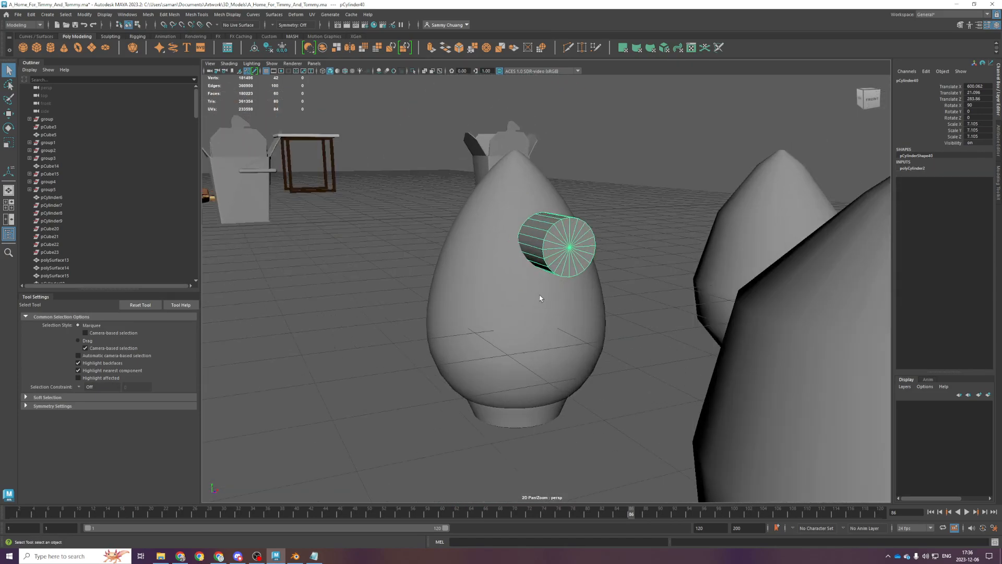
Select the egg's faces just above the base in the front view, excluding the uppermost row of that band
{"action": "left_click", "coordinate": [540, 297]}
{"action": "key", "text": "space"}
{"action": "key", "text": "space"}
{"action": "key", "text": "F11"}
{"action": "left_click_drag", "start_coordinate": [259, 224], "coordinate": [778, 314]}
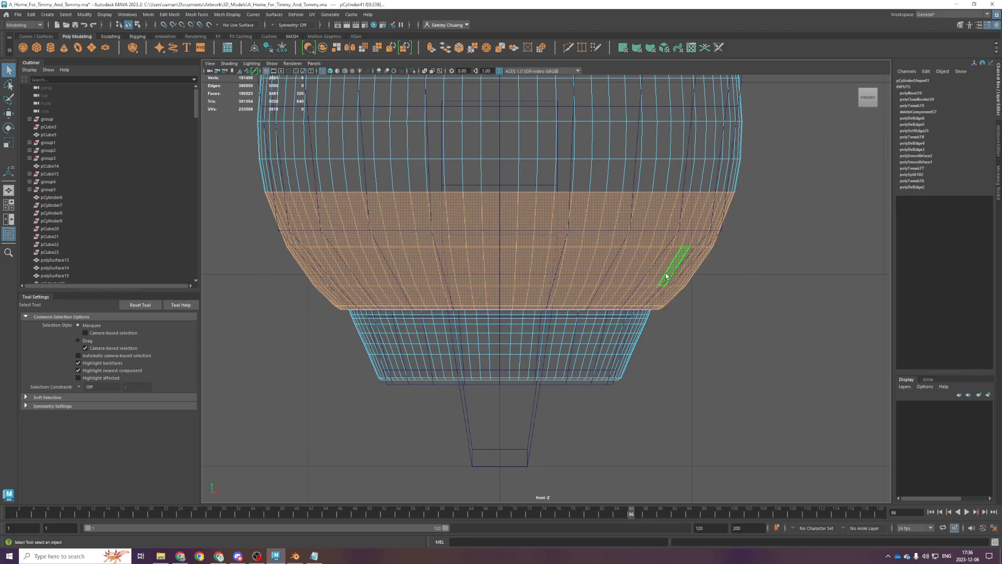
{"action": "scroll", "coordinate": [506, 257], "scroll_direction": "down", "scroll_amount": 5}
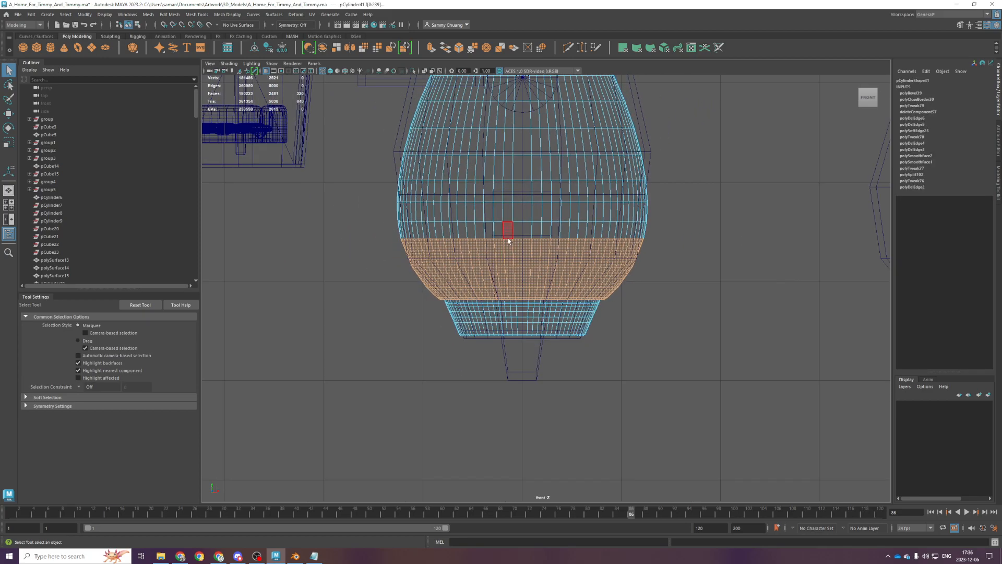
{"action": "scroll", "coordinate": [509, 241], "scroll_direction": "up", "scroll_amount": 2}
{"action": "left_click_drag", "start_coordinate": [347, 244], "coordinate": [810, 269], "text": "ctrl"}
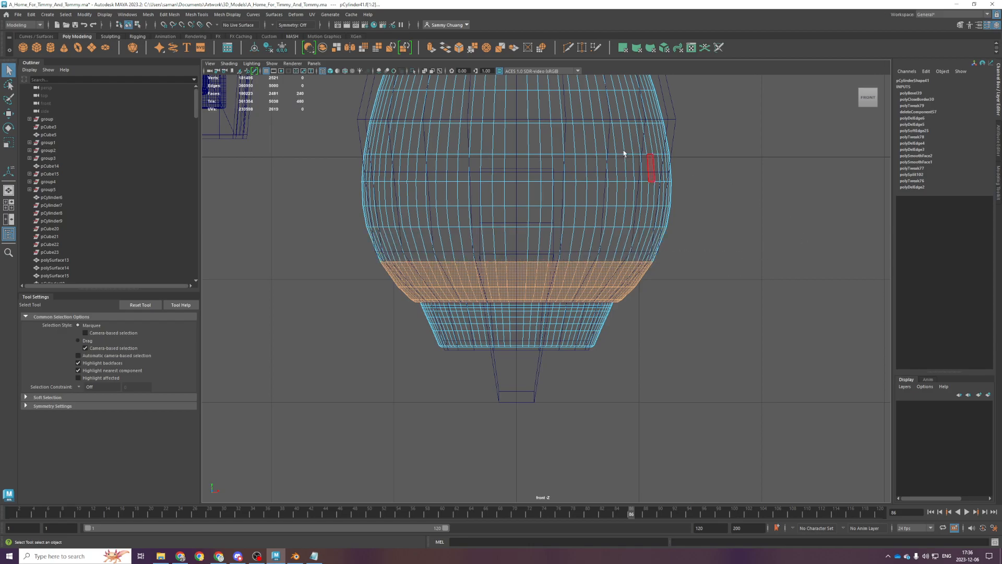
{"action": "scroll", "coordinate": [609, 179], "scroll_direction": "up", "scroll_amount": 2}
Try to extrude and scale the selected band above the base in the top view, and undo the extrusion
{"action": "key", "text": "space"}
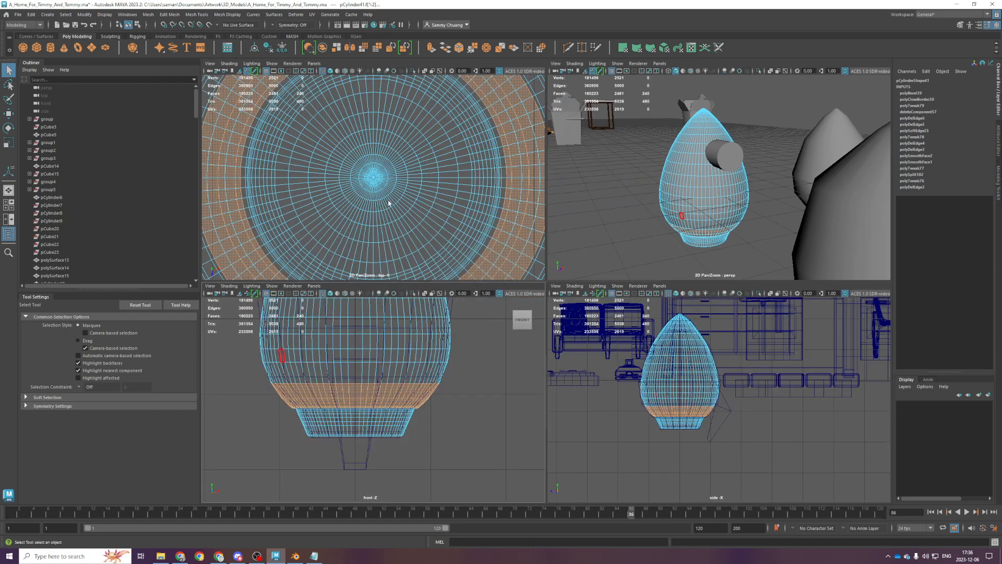
{"action": "key", "text": "space"}
{"action": "key", "text": "r"}
{"action": "key", "text": "ctrl+e"}
{"action": "key", "text": "r"}
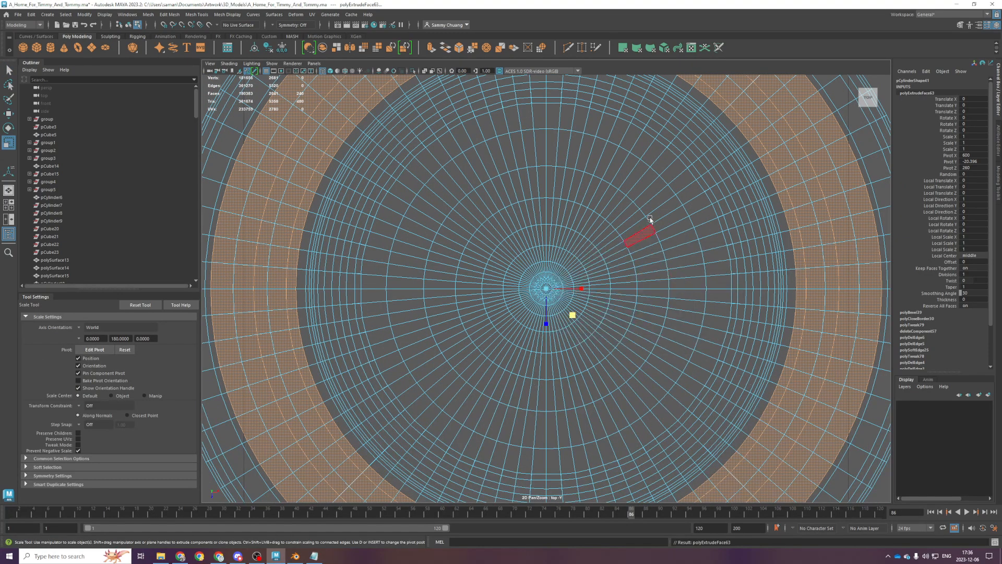
{"action": "key", "text": "space"}
{"action": "left_click", "coordinate": [401, 204]}
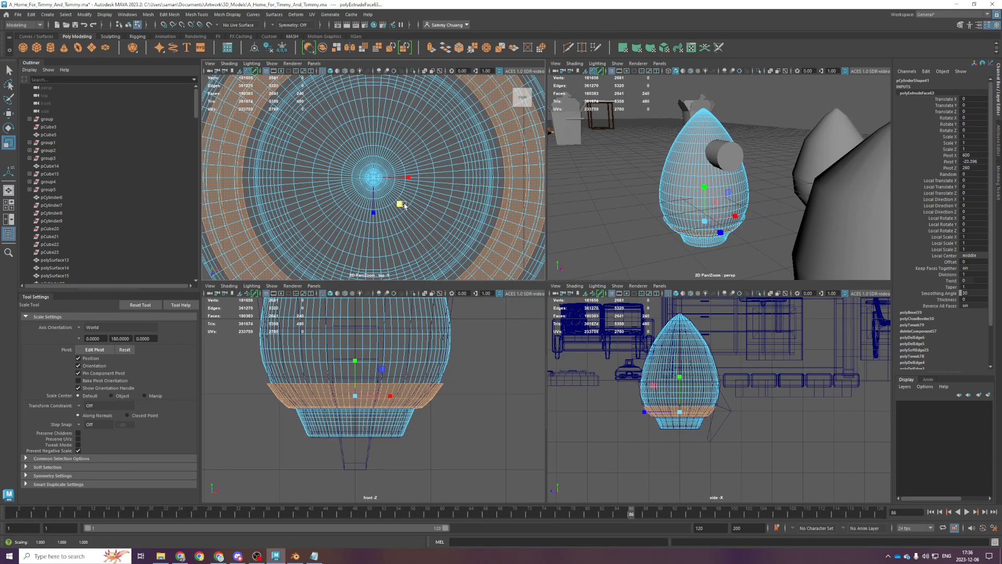
{"action": "key", "text": "ctrl+z"}
Insert a horizontal edge loop with Multi-Cut in the upper row of the egg's lower band in the front view
{"action": "key", "text": "space"}
{"action": "key", "text": "space"}
{"action": "key", "text": "space"}
{"action": "scroll", "coordinate": [333, 396], "scroll_direction": "up", "scroll_amount": 2}
{"action": "middle_click_drag", "start_coordinate": [339, 316], "coordinate": [597, 376], "text": "alt"}
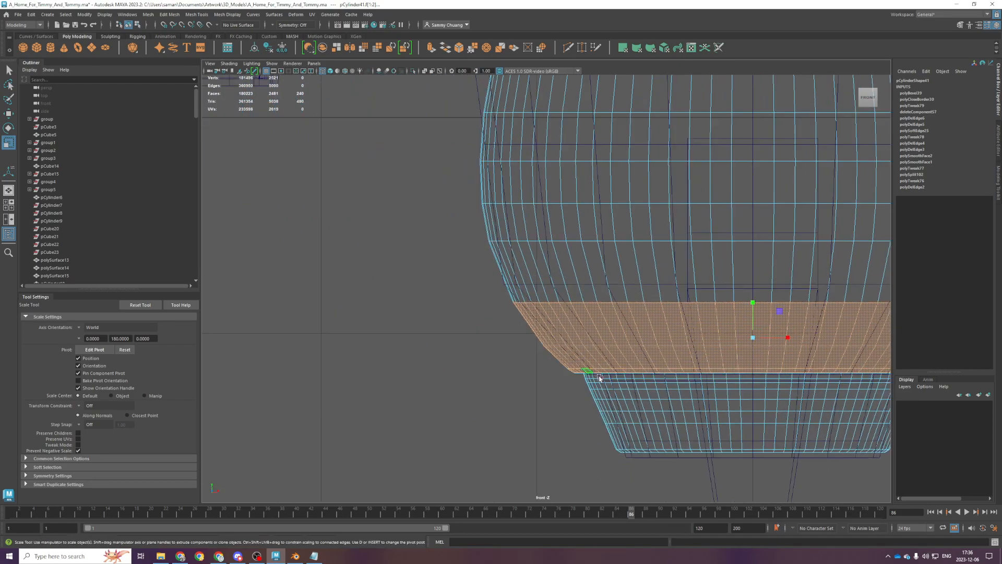
{"action": "key", "text": "ctrl+z"}
{"action": "middle_click_drag", "start_coordinate": [541, 314], "coordinate": [377, 366], "text": "alt"}
{"action": "right_click_drag", "start_coordinate": [385, 338], "coordinate": [337, 339], "text": "shift"}
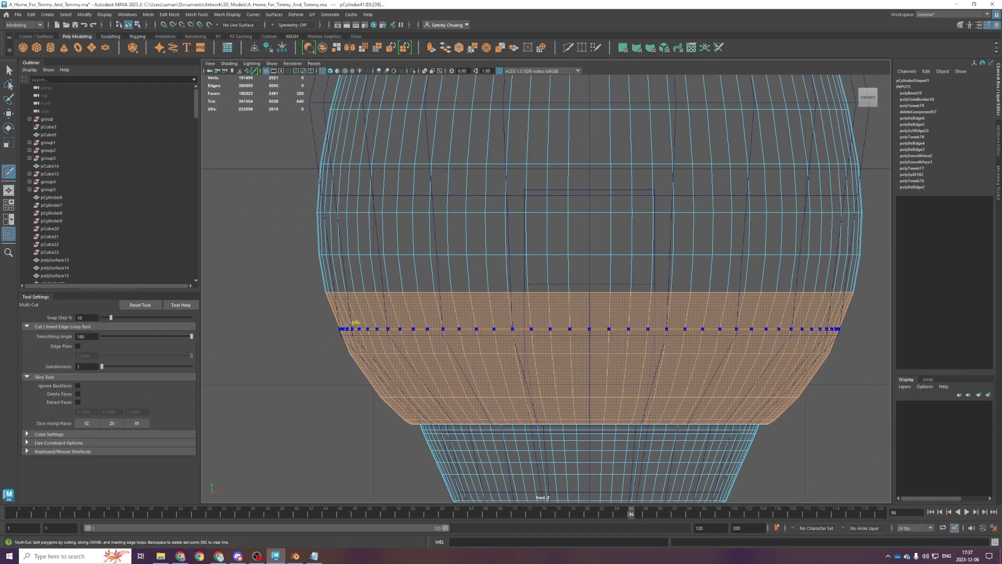
{"action": "left_click", "coordinate": [352, 328], "text": "ctrl"}
{"action": "key", "text": "q"}
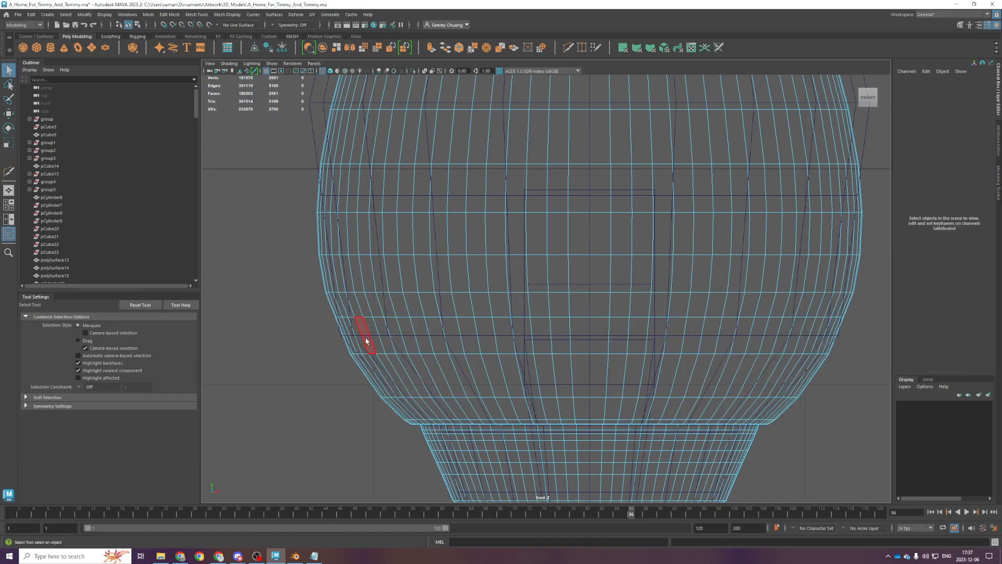
Select the faces from the new edge loop down to the base in the front view and extrude them
{"action": "left_click_drag", "start_coordinate": [303, 338], "coordinate": [838, 419]}
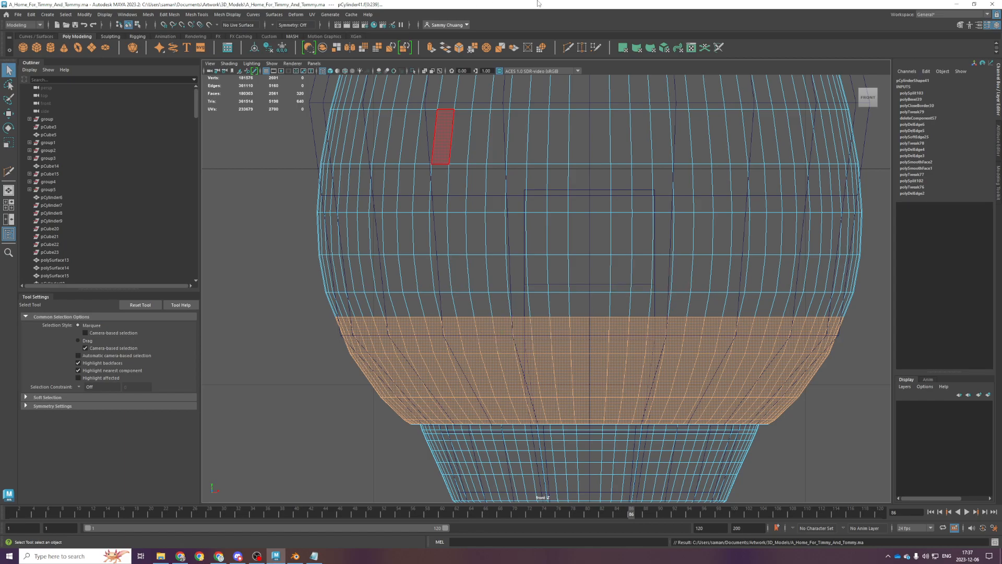
{"action": "key", "text": "space"}
{"action": "key", "text": "space"}
{"action": "key", "text": "ctrl+e"}
{"action": "key", "text": "r"}
{"action": "key", "text": "space"}
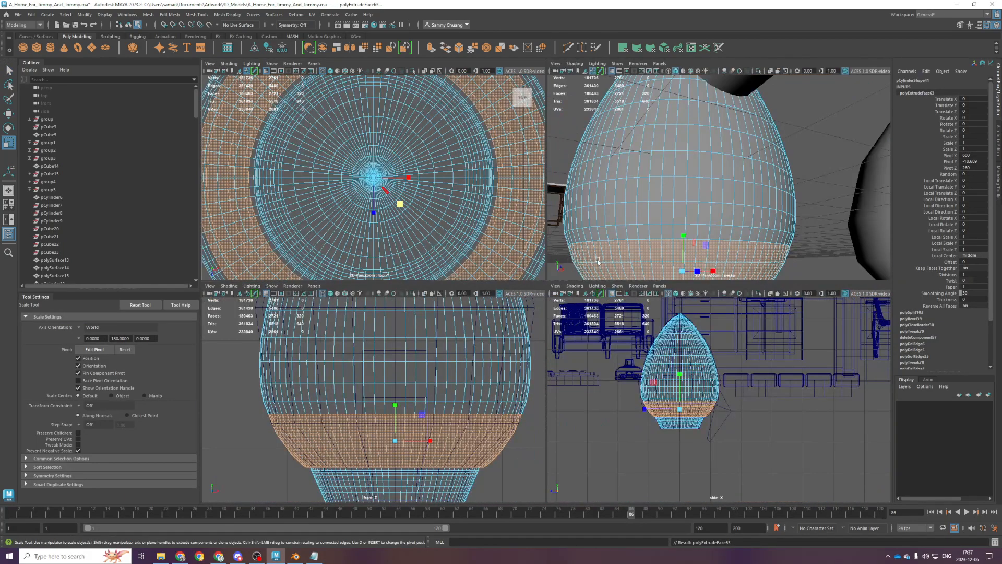
Scale the extruded lower band slightly outward horizontally so it protrudes from the egg
{"action": "scroll", "coordinate": [687, 155], "scroll_direction": "up", "scroll_amount": 5}
{"action": "scroll", "coordinate": [688, 155], "scroll_direction": "down", "scroll_amount": 3}
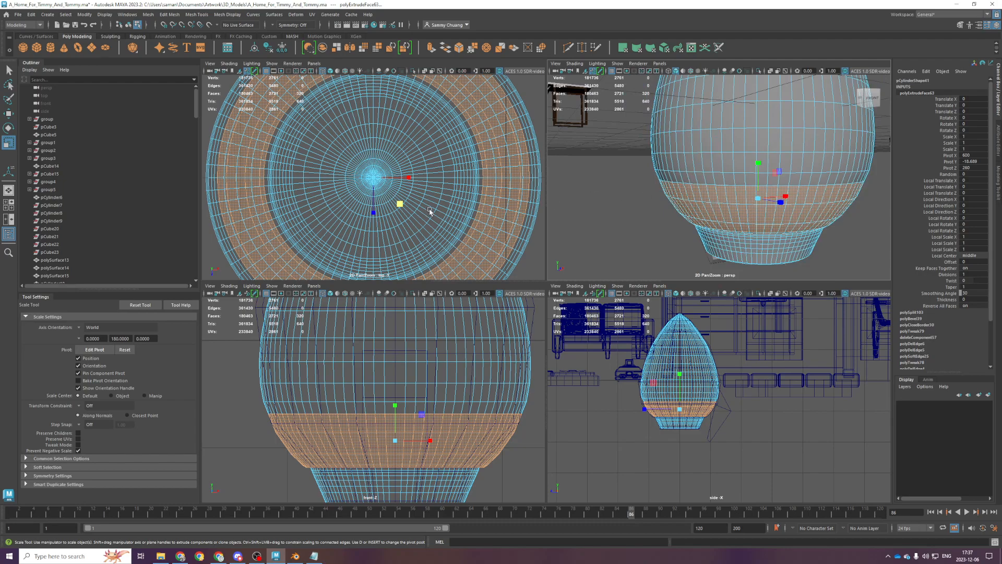
{"action": "left_click_drag", "start_coordinate": [400, 205], "coordinate": [402, 209]}
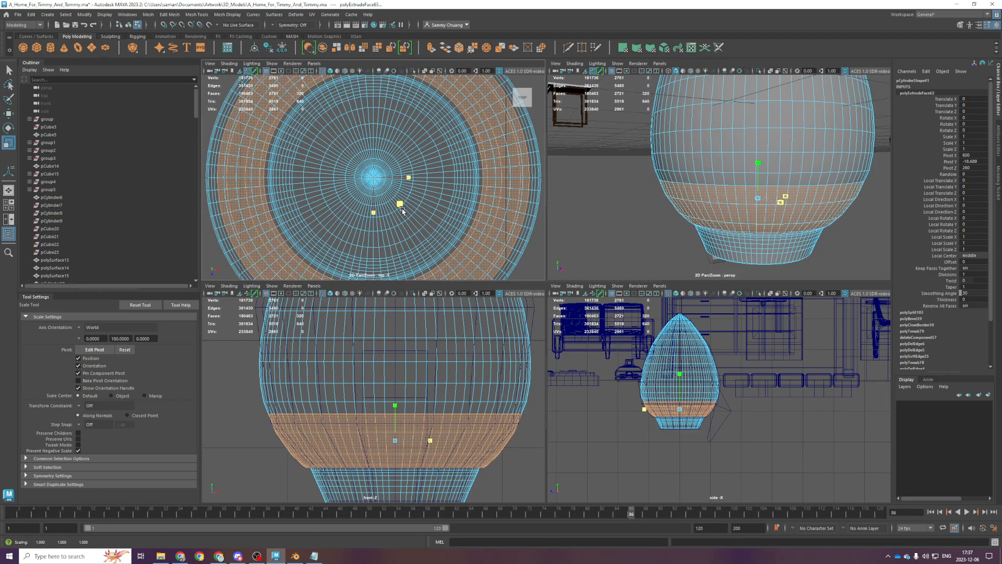
{"action": "key", "text": "e"}
{"action": "left_click_drag", "start_coordinate": [739, 217], "coordinate": [673, 355], "text": "alt"}
{"action": "key", "text": "space"}
{"action": "scroll", "coordinate": [711, 261], "scroll_direction": "down", "scroll_amount": 3}
{"action": "scroll", "coordinate": [543, 362], "scroll_direction": "up", "scroll_amount": 4}
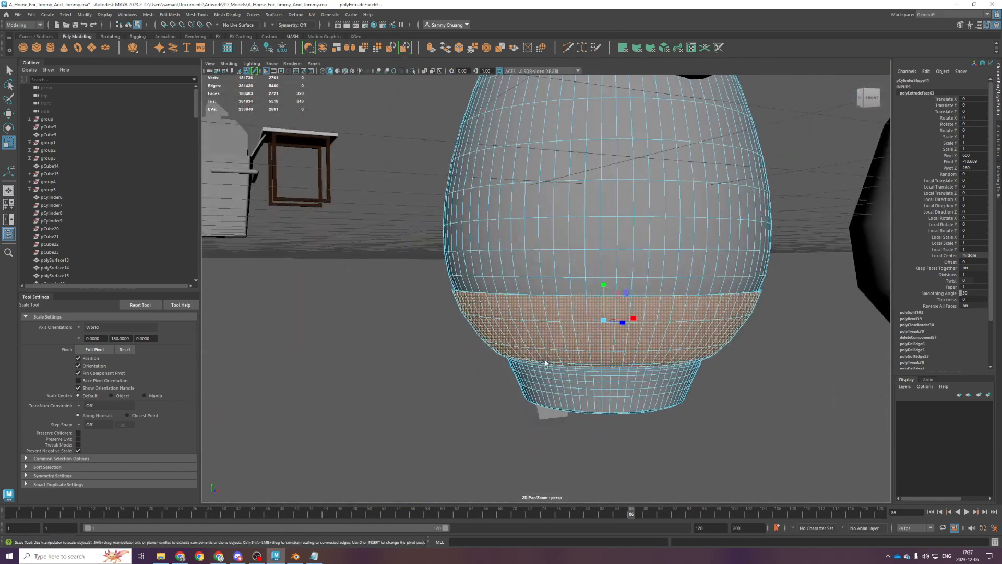
Delete the three horizontal edge loops running around the extruded lower band
{"action": "right_click_drag", "start_coordinate": [564, 351], "coordinate": [561, 329]}
{"action": "left_click_drag", "start_coordinate": [560, 338], "coordinate": [559, 315], "text": "alt"}
{"action": "scroll", "coordinate": [559, 315], "scroll_direction": "up", "scroll_amount": 3}
{"action": "double_click", "coordinate": [523, 196]}
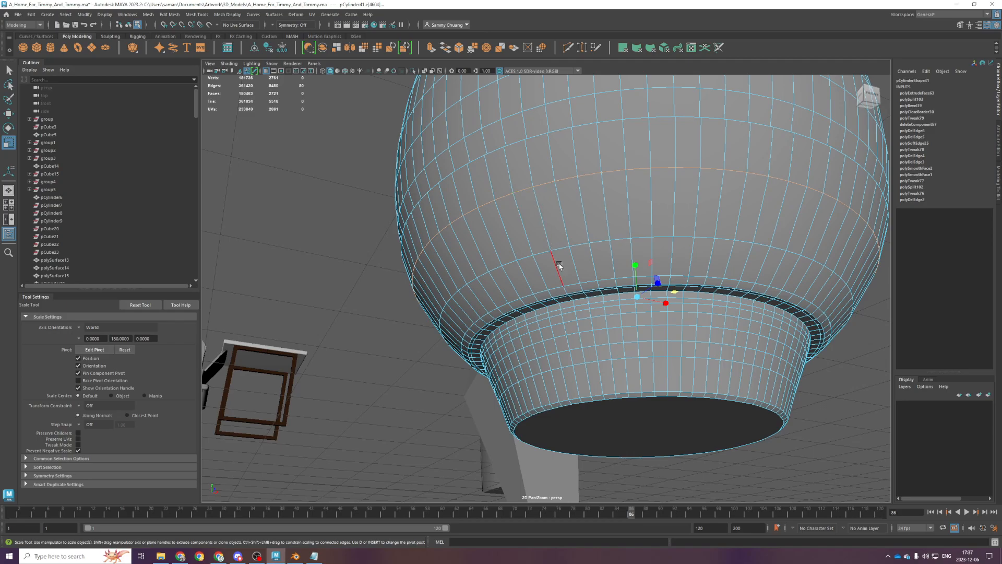
{"action": "double_click", "coordinate": [546, 251], "text": "shift"}
{"action": "key", "text": "ctrl+Delete"}
{"action": "double_click", "coordinate": [551, 286]}
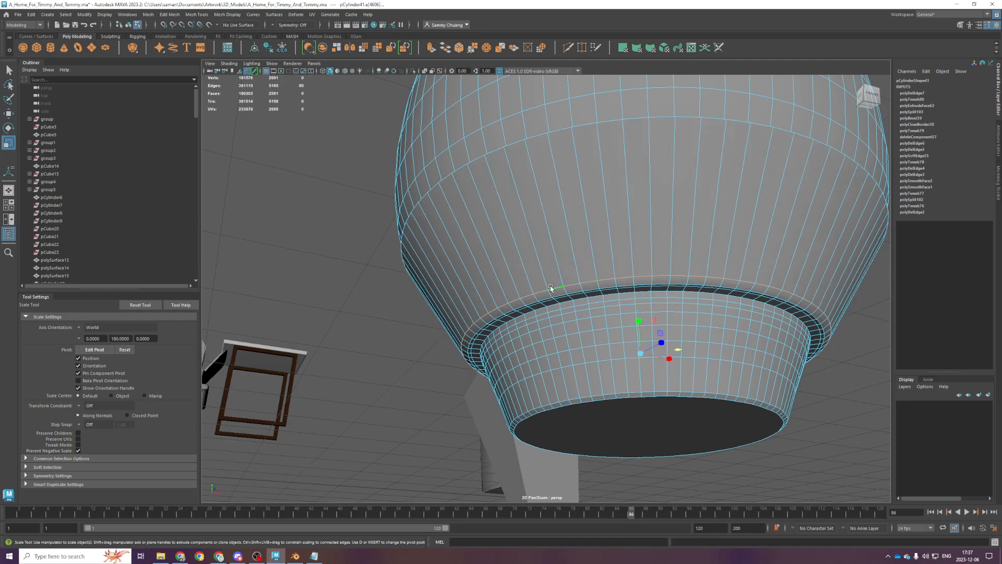
{"action": "key", "text": "ctrl+Delete"}
Return to object mode and examine the reshaped lower band of the egg from several sides
{"action": "mouse_move", "coordinate": [555, 289]}
{"action": "left_mouse_down", "text": "alt"}
{"action": "mouse_move", "coordinate": [559, 325]}
{"action": "mouse_move", "coordinate": [559, 305]}
{"action": "left_mouse_up", "text": "alt"}
{"action": "scroll", "coordinate": [559, 304], "scroll_direction": "down", "scroll_amount": 5}
{"action": "right_click_drag", "start_coordinate": [559, 305], "coordinate": [601, 280]}
{"action": "left_click", "coordinate": [740, 322]}
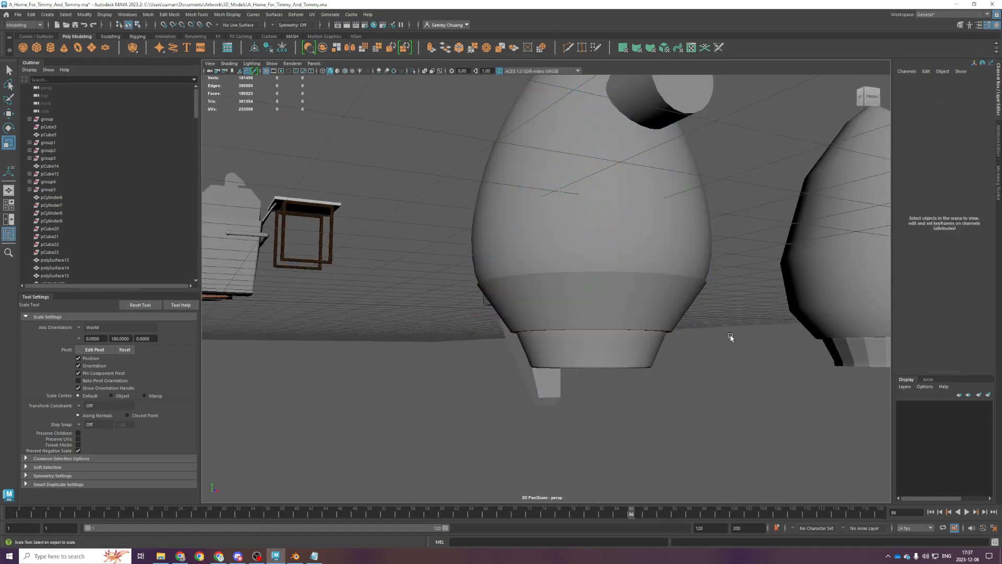
{"action": "left_click_drag", "start_coordinate": [741, 322], "coordinate": [671, 380], "text": "alt"}
{"action": "mouse_move", "coordinate": [606, 326]}
{"action": "left_mouse_down", "text": "alt"}
{"action": "mouse_move", "coordinate": [578, 335]}
{"action": "mouse_move", "coordinate": [594, 324]}
{"action": "mouse_move", "coordinate": [592, 336]}
{"action": "left_mouse_up", "text": "alt"}
{"action": "left_click", "coordinate": [591, 288]}
{"action": "left_click_drag", "start_coordinate": [591, 288], "coordinate": [551, 348], "text": "alt"}
{"action": "scroll", "coordinate": [578, 312], "scroll_direction": "up", "scroll_amount": 4}
{"action": "scroll", "coordinate": [551, 347], "scroll_direction": "down", "scroll_amount": 5}
{"action": "left_click_drag", "start_coordinate": [551, 267], "coordinate": [557, 310], "text": "alt"}
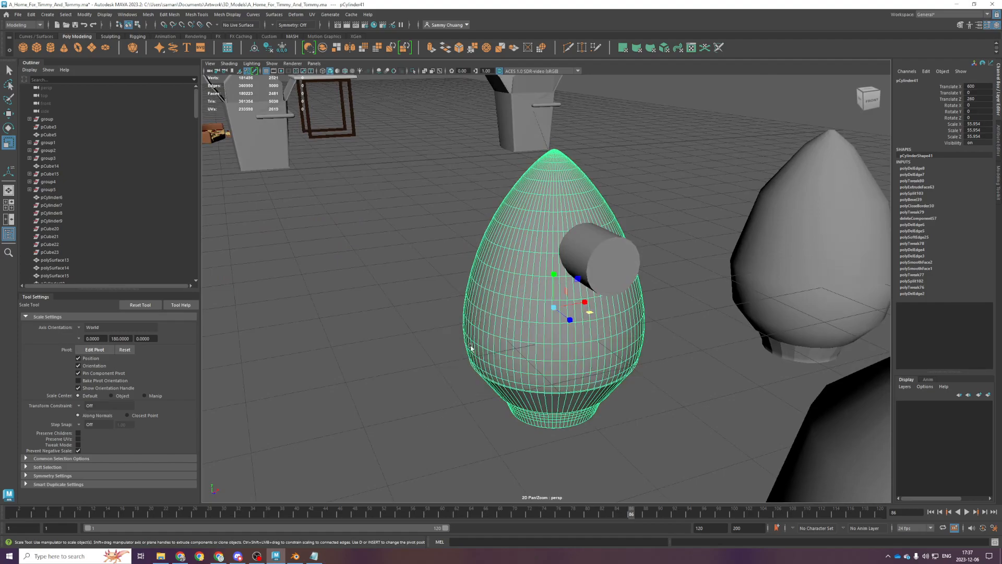
Select the faces at the egg's tip and a separate ring of faces below it in the front view
{"action": "key", "text": "space"}
{"action": "key", "text": "space"}
{"action": "scroll", "coordinate": [412, 423], "scroll_direction": "down", "scroll_amount": 2}
{"action": "middle_click_drag", "start_coordinate": [335, 294], "coordinate": [362, 468], "text": "alt"}
{"action": "scroll", "coordinate": [362, 467], "scroll_direction": "down", "scroll_amount": 3}
{"action": "middle_click_drag", "start_coordinate": [514, 177], "coordinate": [496, 287], "text": "alt"}
{"action": "scroll", "coordinate": [510, 251], "scroll_direction": "down", "scroll_amount": 2}
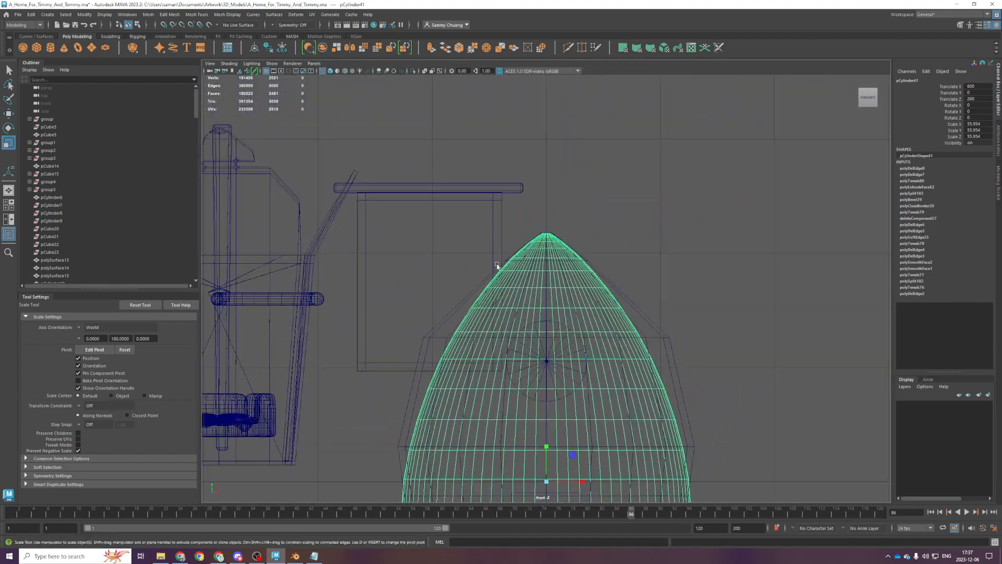
{"action": "scroll", "coordinate": [508, 210], "scroll_direction": "up", "scroll_amount": 5}
{"action": "scroll", "coordinate": [557, 164], "scroll_direction": "up", "scroll_amount": 3}
{"action": "right_click_drag", "start_coordinate": [557, 164], "coordinate": [558, 189]}
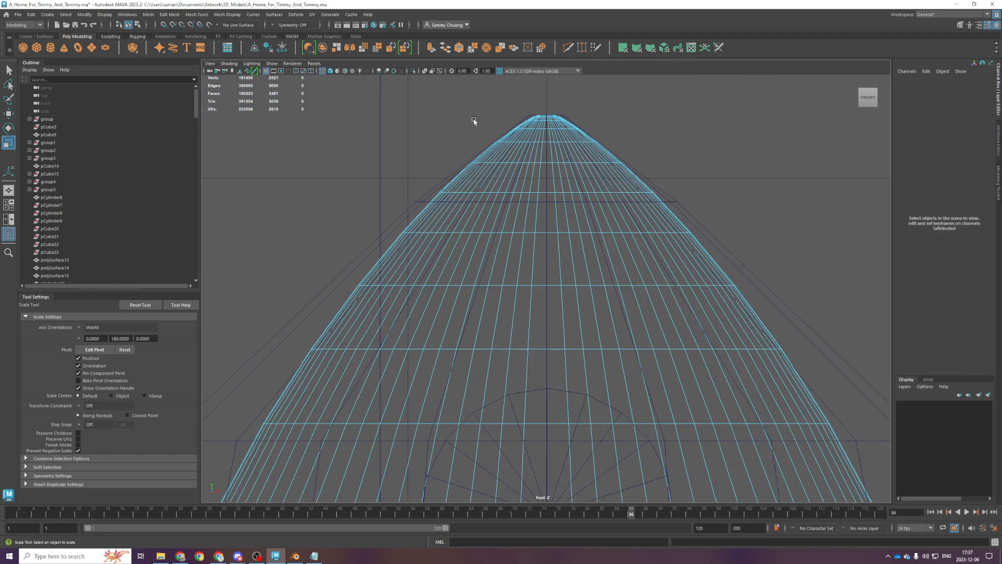
{"action": "left_click_drag", "start_coordinate": [477, 118], "coordinate": [650, 163]}
{"action": "scroll", "coordinate": [490, 204], "scroll_direction": "down", "scroll_amount": 2}
{"action": "scroll", "coordinate": [481, 214], "scroll_direction": "up", "scroll_amount": 3}
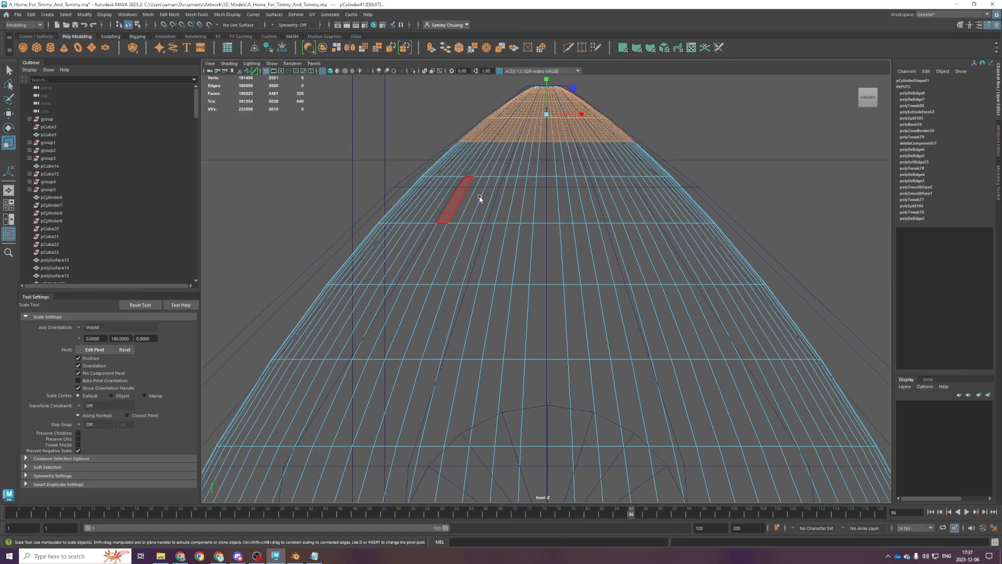
{"action": "left_click_drag", "start_coordinate": [378, 189], "coordinate": [741, 189], "text": "shift"}
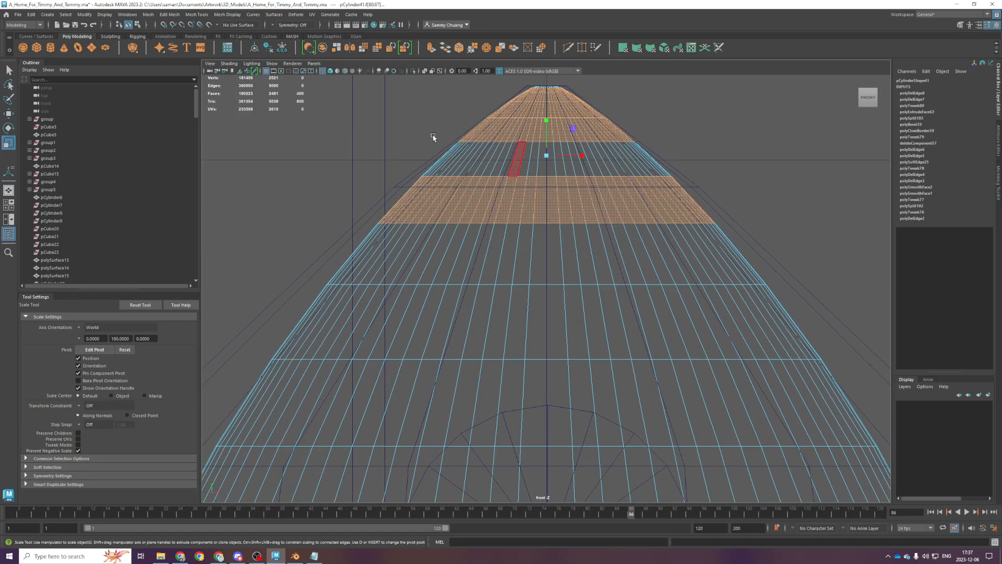
Extrude the tip and ring faces, scale them slightly outward in the top view and save the scene
{"action": "key", "text": "space"}
{"action": "key", "text": "space"}
{"action": "key", "text": "ctrl+e"}
{"action": "left_click_drag", "start_coordinate": [574, 313], "coordinate": [578, 316]}
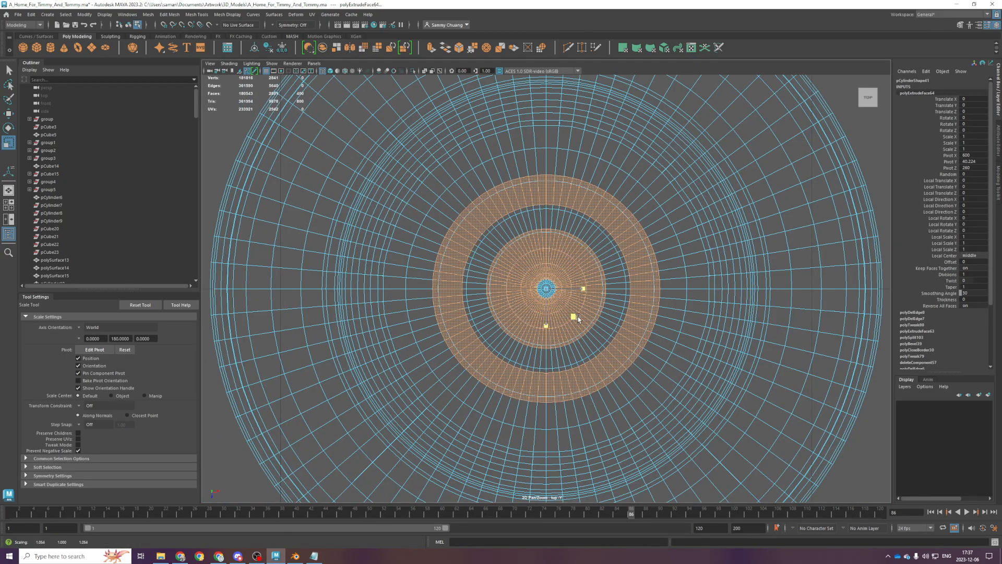
{"action": "key", "text": "space"}
{"action": "key", "text": "space"}
{"action": "scroll", "coordinate": [637, 242], "scroll_direction": "up", "scroll_amount": 3}
{"action": "left_click_drag", "start_coordinate": [608, 259], "coordinate": [603, 264], "text": "alt"}
{"action": "key", "text": "ctrl+s"}
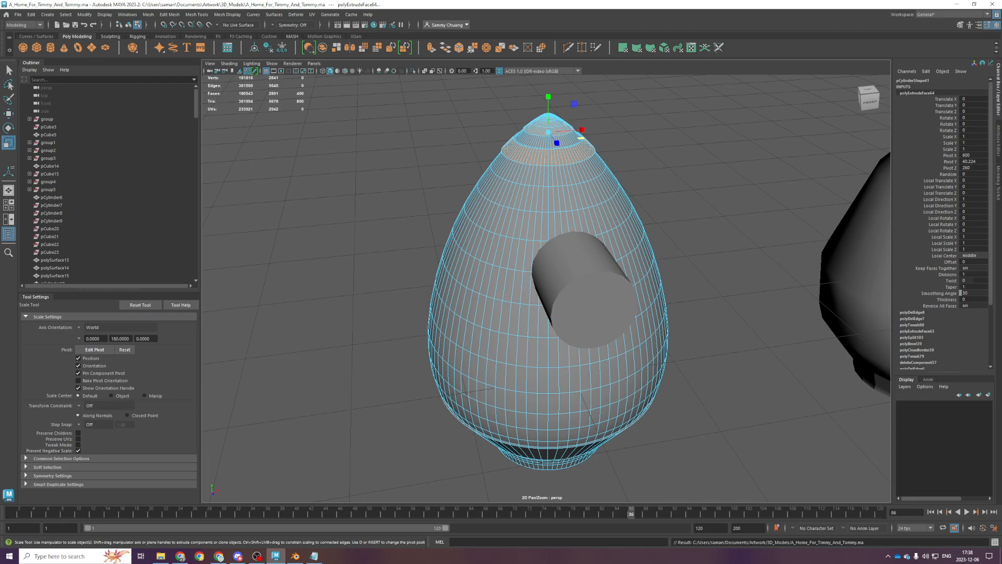
Check the extruded tip and ring up close and undo their extrusion
{"action": "scroll", "coordinate": [546, 239], "scroll_direction": "down", "scroll_amount": 5}
{"action": "left_click_drag", "start_coordinate": [546, 240], "coordinate": [569, 254], "text": "alt"}
{"action": "scroll", "coordinate": [575, 271], "scroll_direction": "up", "scroll_amount": 5}
{"action": "scroll", "coordinate": [569, 255], "scroll_direction": "up", "scroll_amount": 4}
{"action": "middle_click_drag", "start_coordinate": [569, 255], "coordinate": [525, 348], "text": "alt"}
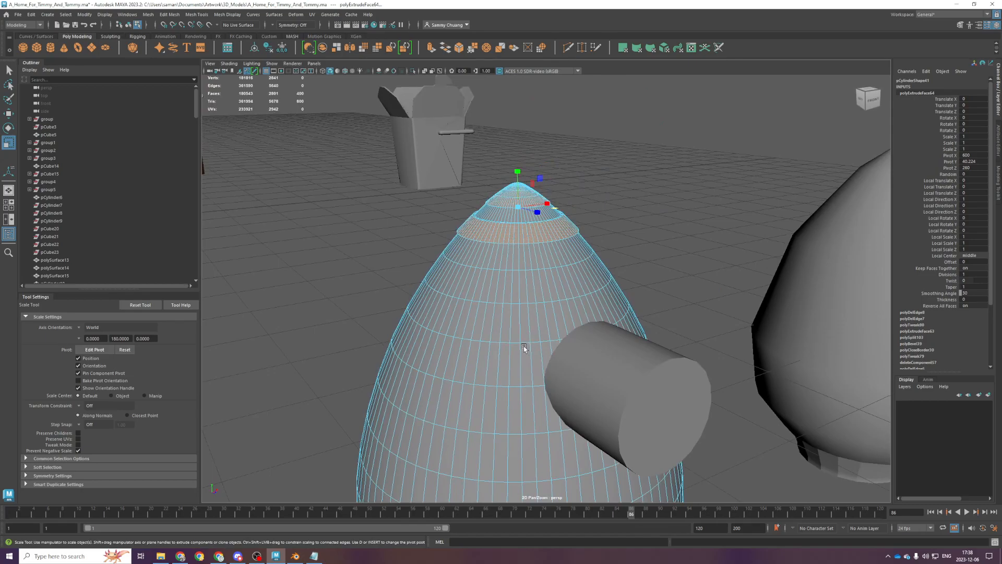
{"action": "scroll", "coordinate": [463, 305], "scroll_direction": "up", "scroll_amount": 2}
{"action": "key", "text": "space"}
{"action": "key", "text": "space"}
{"action": "key", "text": "ctrl+z"}
Insert two horizontal edge loops with Multi-Cut below the egg's tip, each halving one row of faces
{"action": "scroll", "coordinate": [445, 321], "scroll_direction": "down", "scroll_amount": 5}
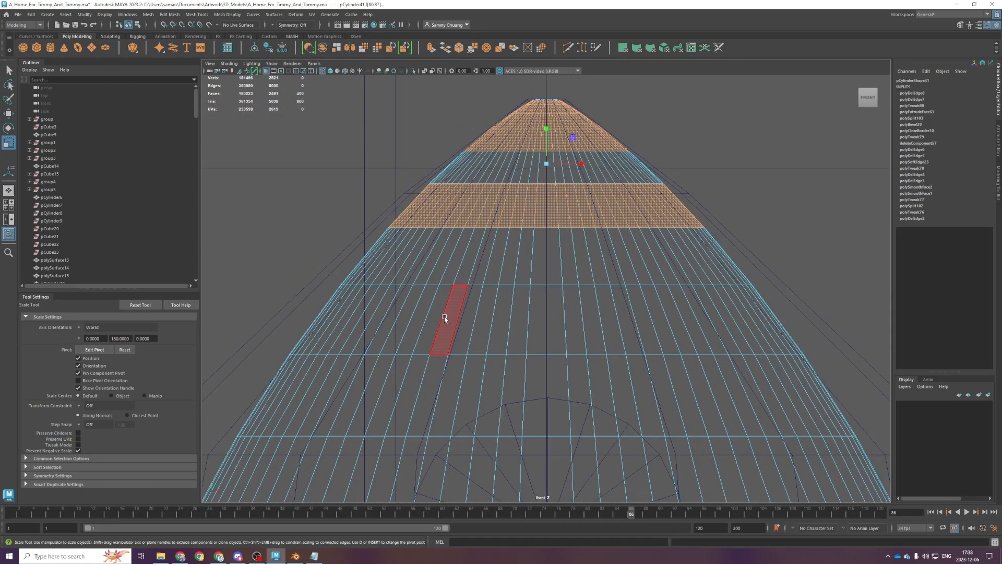
{"action": "scroll", "coordinate": [464, 286], "scroll_direction": "up", "scroll_amount": 3}
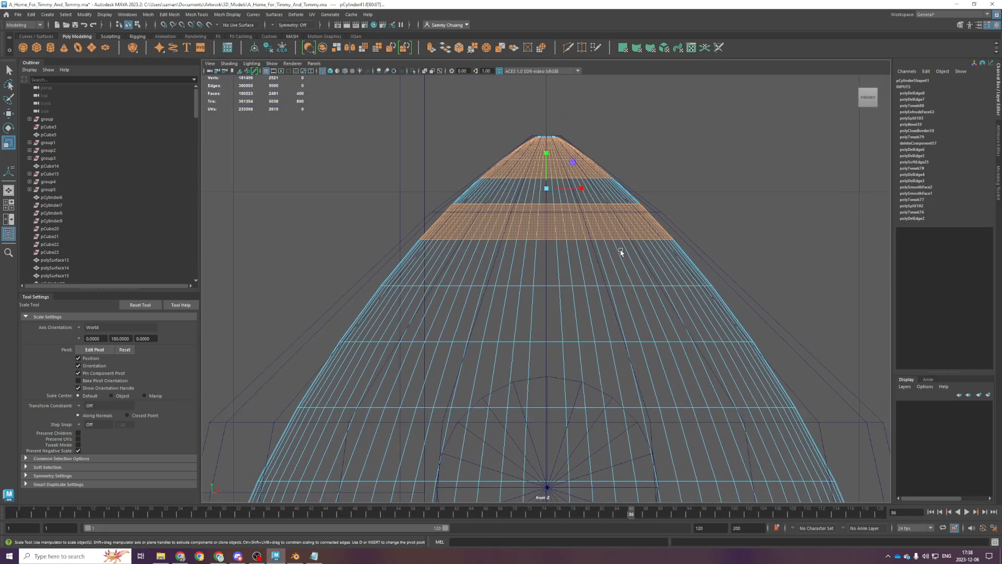
{"action": "right_click_drag", "start_coordinate": [689, 194], "coordinate": [639, 199], "text": "shift"}
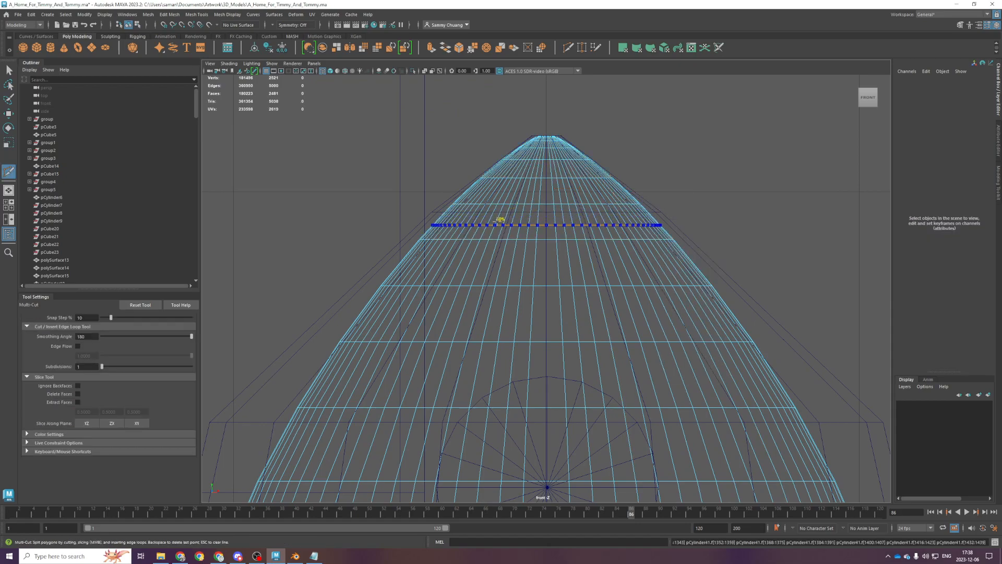
{"action": "left_click", "coordinate": [492, 222], "text": "ctrl"}
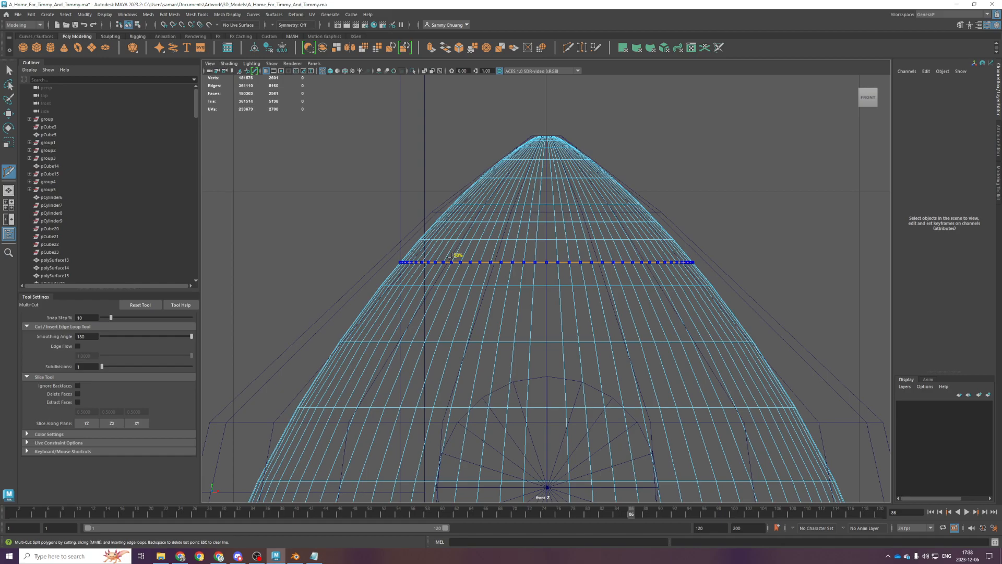
{"action": "left_click", "coordinate": [452, 257], "text": "ctrl"}
{"action": "key", "text": "q"}
Select the egg's tip faces and two separate rings below them in the front view and extrude them
{"action": "left_click_drag", "start_coordinate": [384, 140], "coordinate": [665, 196]}
{"action": "left_click_drag", "start_coordinate": [742, 237], "coordinate": [743, 237], "text": "shift"}
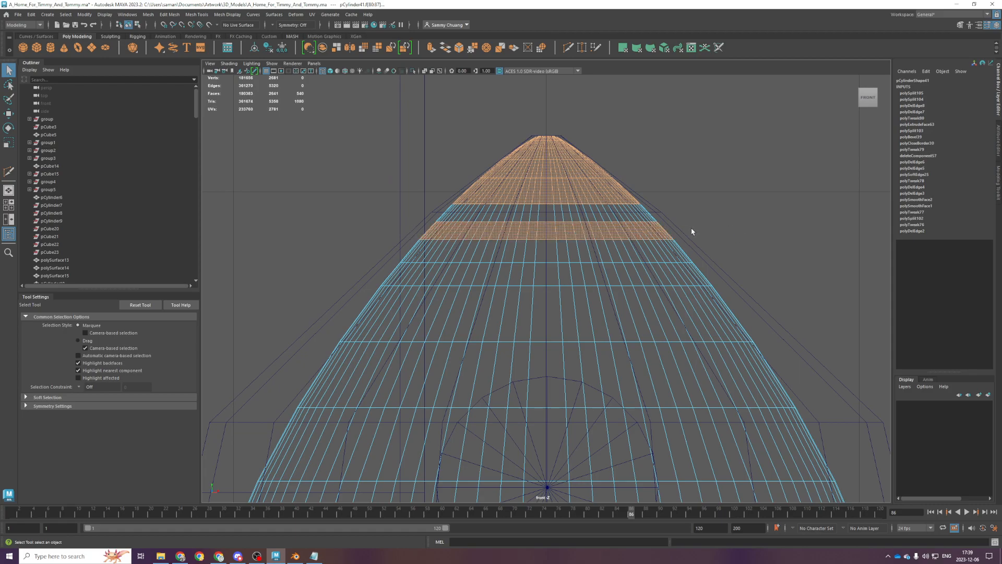
{"action": "left_click_drag", "start_coordinate": [375, 268], "coordinate": [759, 273], "text": "shift"}
{"action": "key", "text": "space"}
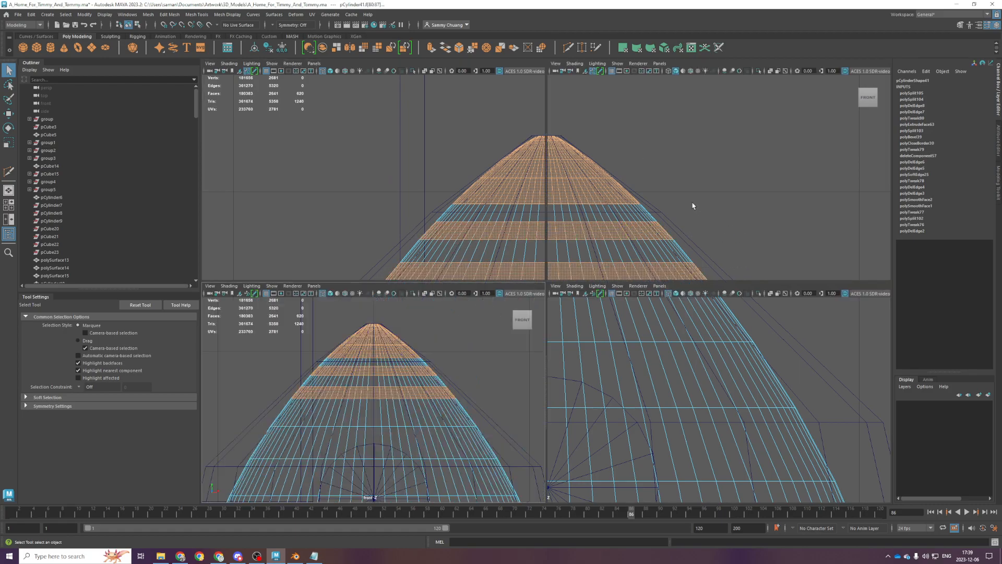
{"action": "key", "text": "space"}
{"action": "key", "text": "ctrl+e"}
Scale the extruded tip and the two rings slightly outward so they stand out from the egg
{"action": "left_click_drag", "start_coordinate": [685, 235], "coordinate": [580, 314], "text": "alt"}
{"action": "key", "text": "r"}
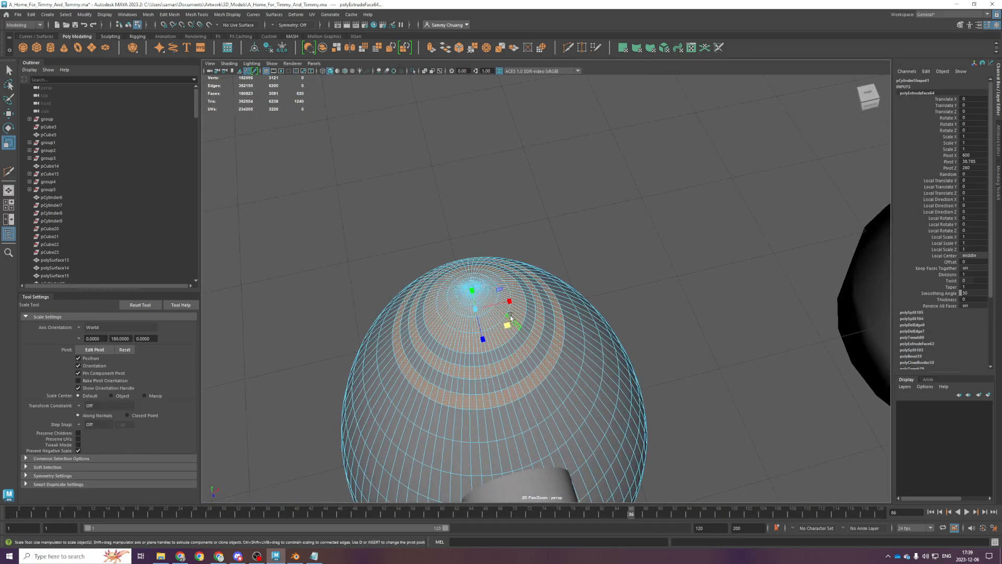
{"action": "scroll", "coordinate": [514, 299], "scroll_direction": "up", "scroll_amount": 10}
{"action": "scroll", "coordinate": [514, 299], "scroll_direction": "down", "scroll_amount": 10}
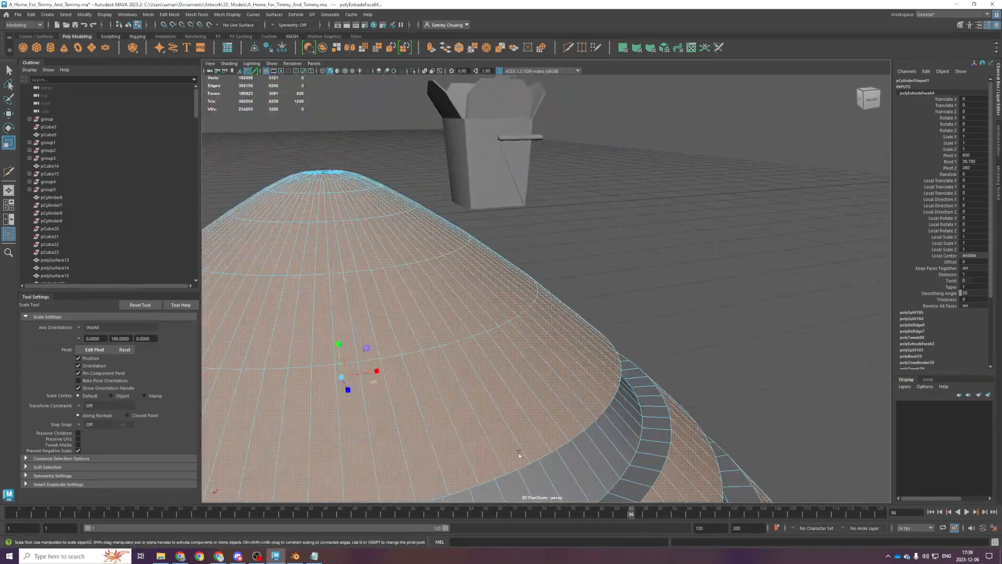
Examine the raised tip, the rings and the front cylinder from several angles and save the scene
{"action": "scroll", "coordinate": [598, 441], "scroll_direction": "up", "scroll_amount": 3}
{"action": "middle_click_drag", "start_coordinate": [489, 382], "coordinate": [608, 273], "text": "alt"}
{"action": "scroll", "coordinate": [607, 444], "scroll_direction": "down", "scroll_amount": 5}
{"action": "scroll", "coordinate": [598, 284], "scroll_direction": "down", "scroll_amount": 3}
{"action": "left_click_drag", "start_coordinate": [609, 273], "coordinate": [550, 243], "text": "alt"}
{"action": "scroll", "coordinate": [607, 324], "scroll_direction": "down", "scroll_amount": 4}
{"action": "scroll", "coordinate": [606, 324], "scroll_direction": "up", "scroll_amount": 4}
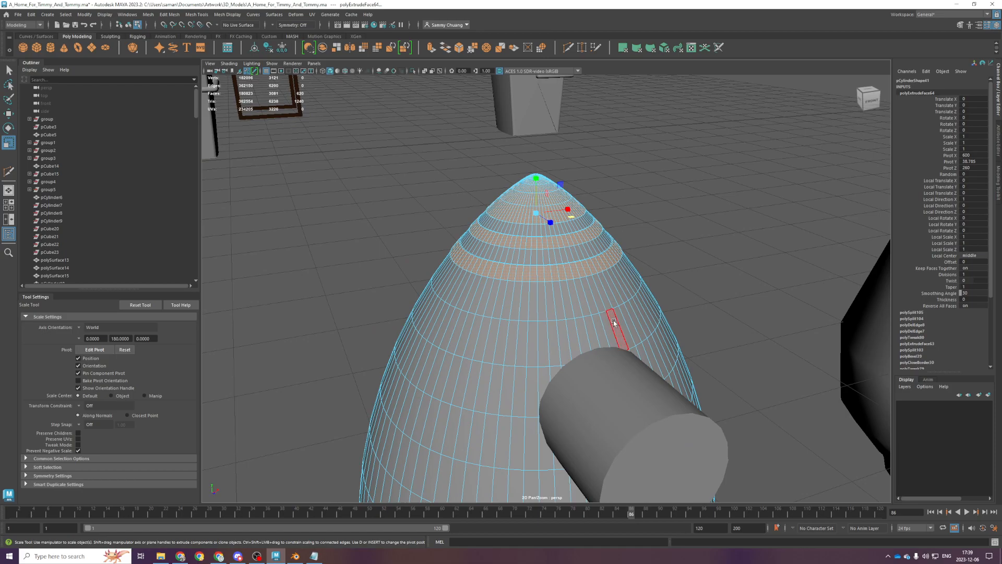
{"action": "right_click_drag", "start_coordinate": [614, 323], "coordinate": [405, 334], "text": "alt"}
{"action": "left_click_drag", "start_coordinate": [444, 384], "coordinate": [541, 322], "text": "alt"}
{"action": "key", "text": "ctrl+s"}
{"action": "scroll", "coordinate": [624, 280], "scroll_direction": "up", "scroll_amount": 5}
{"action": "left_click_drag", "start_coordinate": [623, 280], "coordinate": [600, 306], "text": "alt"}
Select the cylinder on the egg's front and frame it in the side view
{"action": "key", "text": "F8"}
{"action": "left_click", "coordinate": [655, 329]}
{"action": "scroll", "coordinate": [711, 320], "scroll_direction": "down", "scroll_amount": 6}
{"action": "key", "text": "w"}
{"action": "key", "text": "r"}
{"action": "key", "text": "space"}
{"action": "key", "text": "space"}
{"action": "key", "text": "f"}
{"action": "scroll", "coordinate": [533, 286], "scroll_direction": "down", "scroll_amount": 2}
{"action": "key", "text": "space"}
{"action": "key", "text": "space"}
{"action": "key", "text": "e"}
{"action": "left_click_drag", "start_coordinate": [582, 269], "coordinate": [581, 284]}
{"action": "key", "text": "ctrl+z"}
Select only the cylinder's two cap faces, extrude them and scale them inward to leave a rim
{"action": "key", "text": "F11"}
{"action": "left_click_drag", "start_coordinate": [425, 141], "coordinate": [718, 445]}
{"action": "key", "text": "space"}
{"action": "left_click_drag", "start_coordinate": [429, 403], "coordinate": [339, 371], "text": "ctrl"}
{"action": "key", "text": "space"}
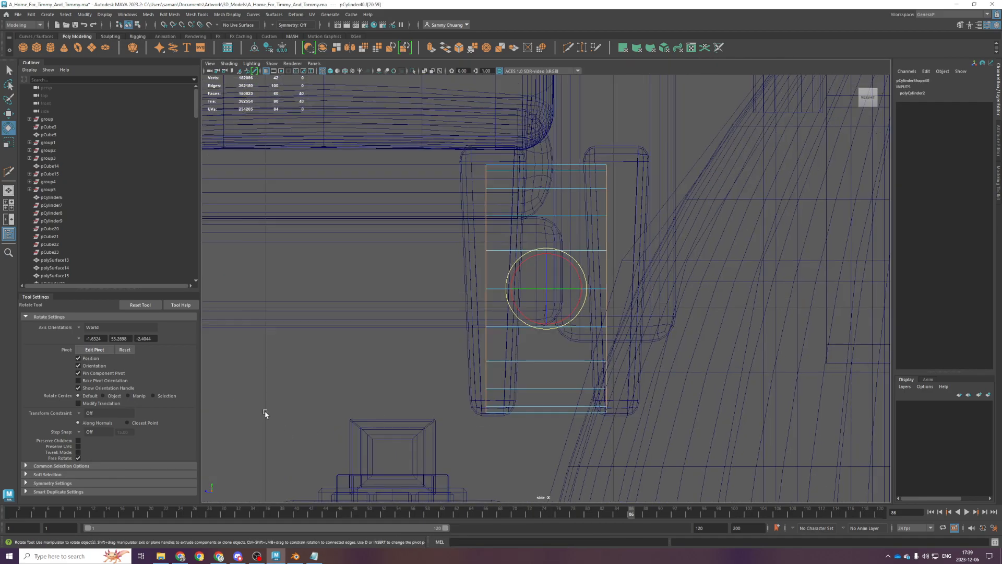
{"action": "key", "text": "ctrl+e"}
{"action": "key", "text": "space"}
{"action": "key", "text": "r"}
{"action": "left_click_drag", "start_coordinate": [396, 374], "coordinate": [394, 378]}
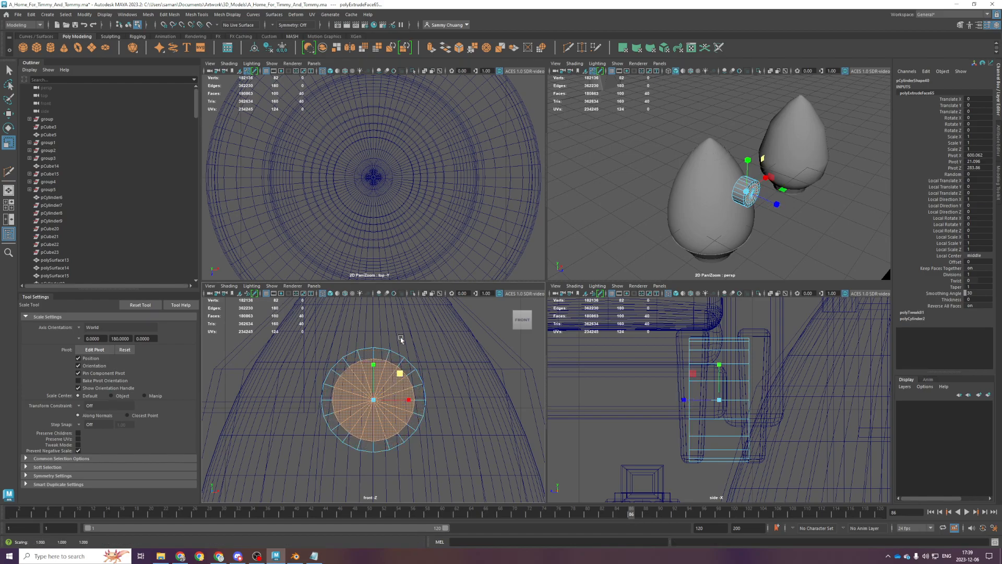
Extrude the inset cap faces again and recess them slightly into the cylinder
{"action": "key", "text": "ctrl+e"}
{"action": "key", "text": "f"}
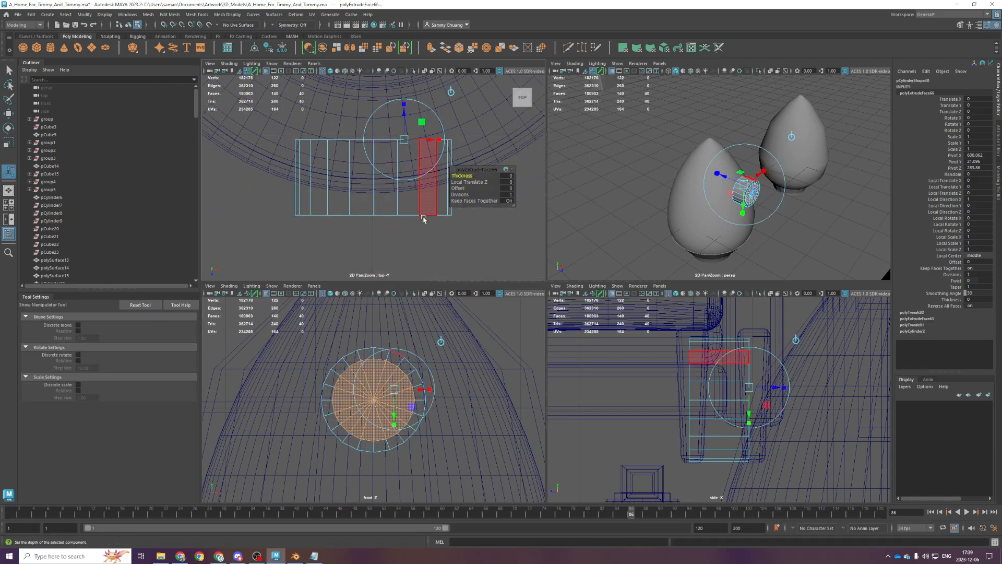
{"action": "key", "text": "ctrl+z"}
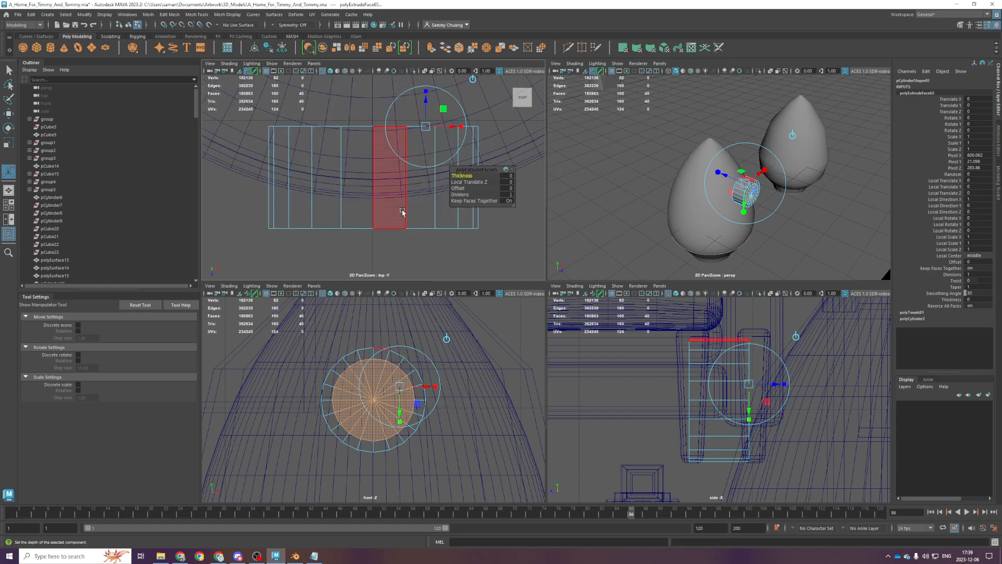
{"action": "key", "text": "w"}
{"action": "key", "text": "f"}
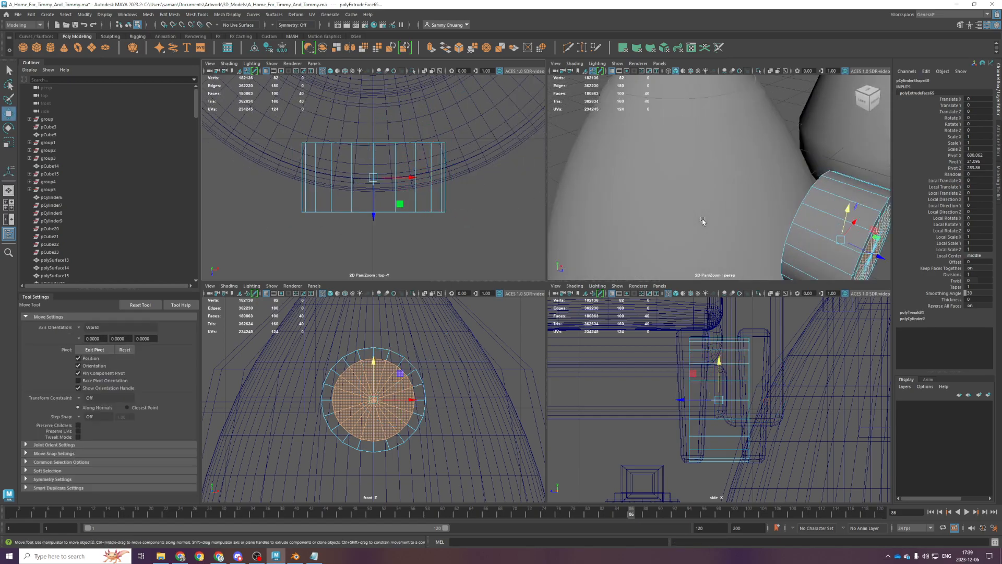
{"action": "left_click_drag", "start_coordinate": [681, 199], "coordinate": [694, 220], "text": "alt"}
{"action": "key", "text": "shift+z"}
{"action": "key", "text": "shift+z"}
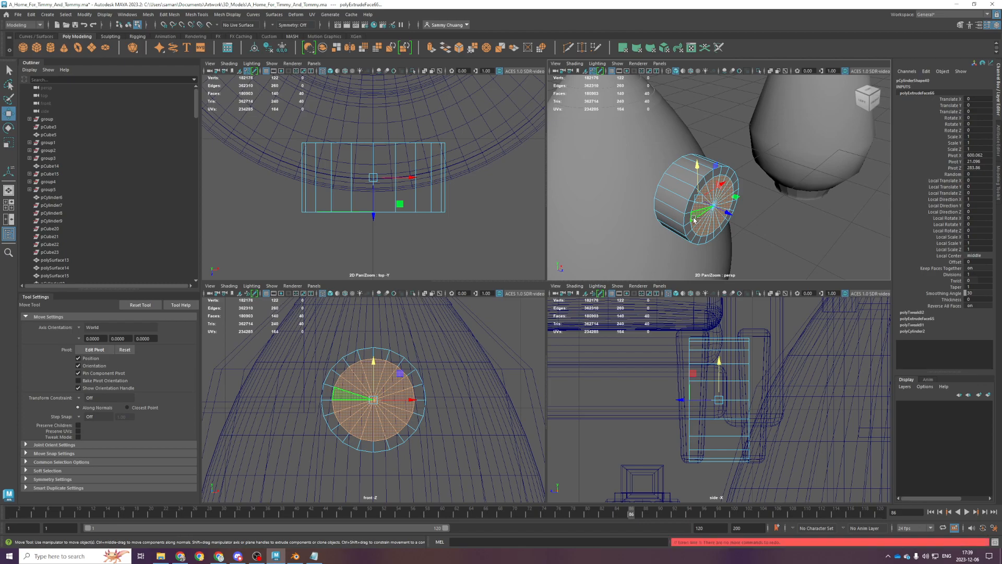
{"action": "key", "text": "r"}
Extrude the recessed caps outward past the rim, scale them slightly inward and bevel them with 2 segments
{"action": "key", "text": "ctrl+e"}
{"action": "left_click_drag", "start_coordinate": [374, 213], "coordinate": [373, 208]}
{"action": "key", "text": "r"}
{"action": "left_click_drag", "start_coordinate": [710, 204], "coordinate": [695, 253]}
{"action": "mouse_move", "coordinate": [723, 214]}
{"action": "left_mouse_down"}
{"action": "mouse_move", "coordinate": [733, 223]}
{"action": "mouse_move", "coordinate": [729, 215]}
{"action": "left_mouse_up"}
{"action": "key", "text": "ctrl+b"}
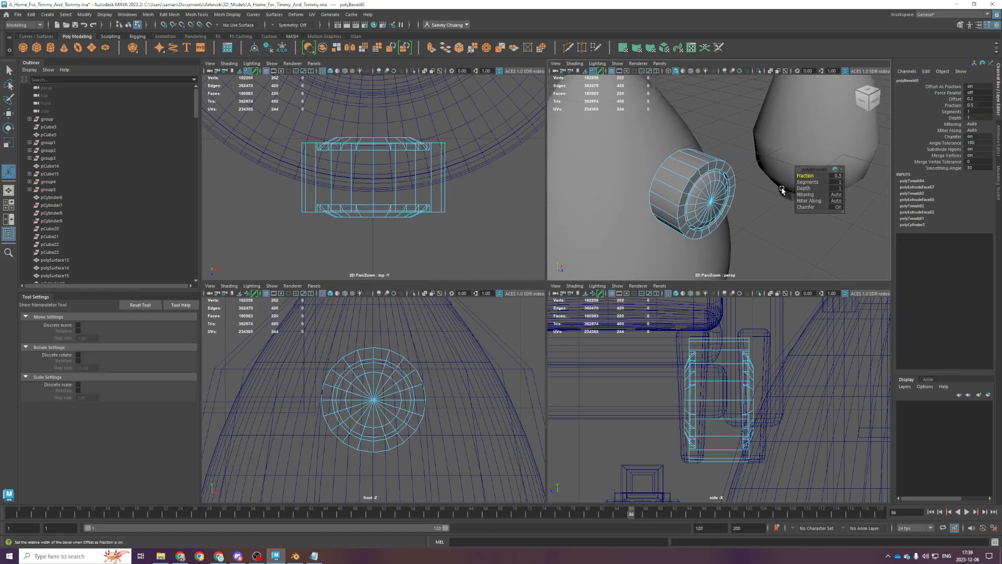
{"action": "left_click_drag", "start_coordinate": [804, 182], "coordinate": [809, 185]}
Insert an edge loop around the middle of the cylinder's depth with Multi-Cut
{"action": "key", "text": "space"}
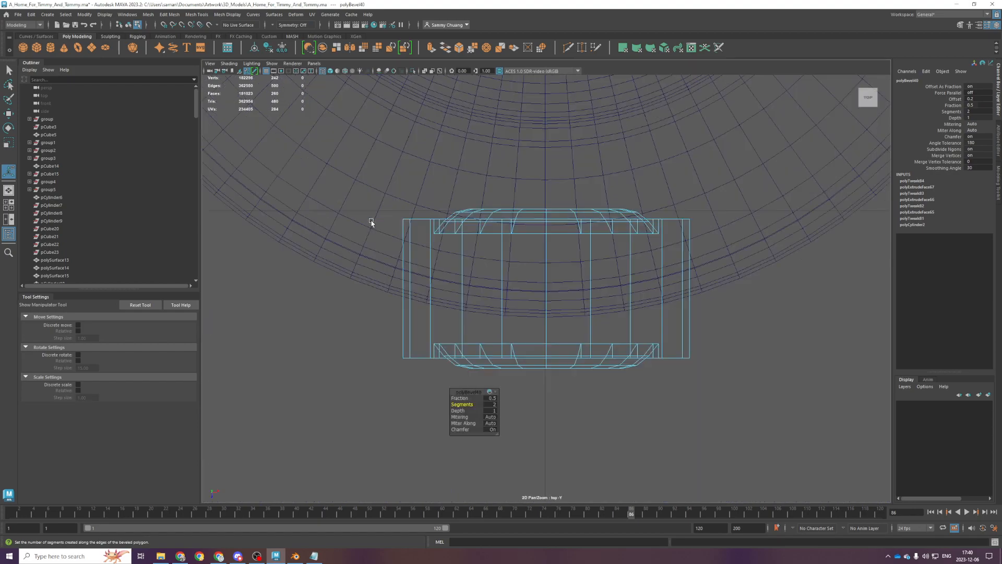
{"action": "right_click_drag", "start_coordinate": [428, 312], "coordinate": [387, 311], "text": "shift"}
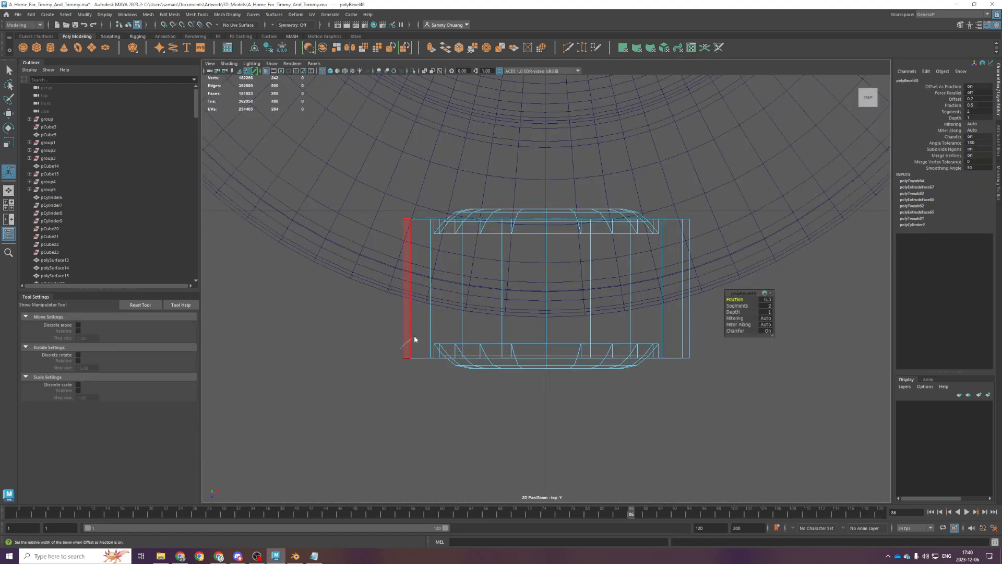
{"action": "key", "text": "q"}
{"action": "left_click_drag", "start_coordinate": [394, 327], "coordinate": [418, 359]}
{"action": "right_click_drag", "start_coordinate": [421, 338], "coordinate": [384, 341], "text": "shift"}
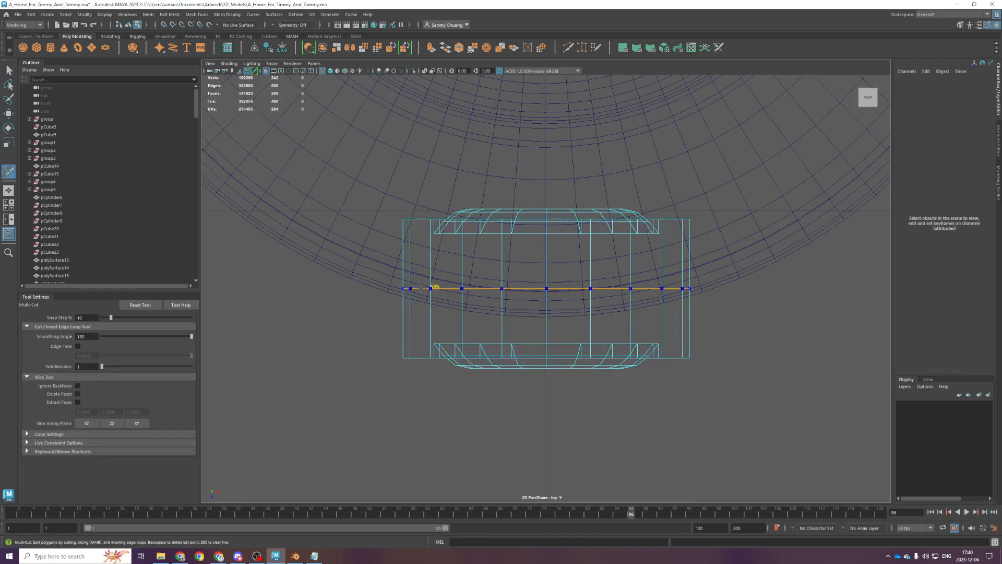
{"action": "key", "text": "q"}
Select and delete the cylinder's rear half facing the egg, and save the scene
{"action": "left_click_drag", "start_coordinate": [334, 191], "coordinate": [765, 296]}
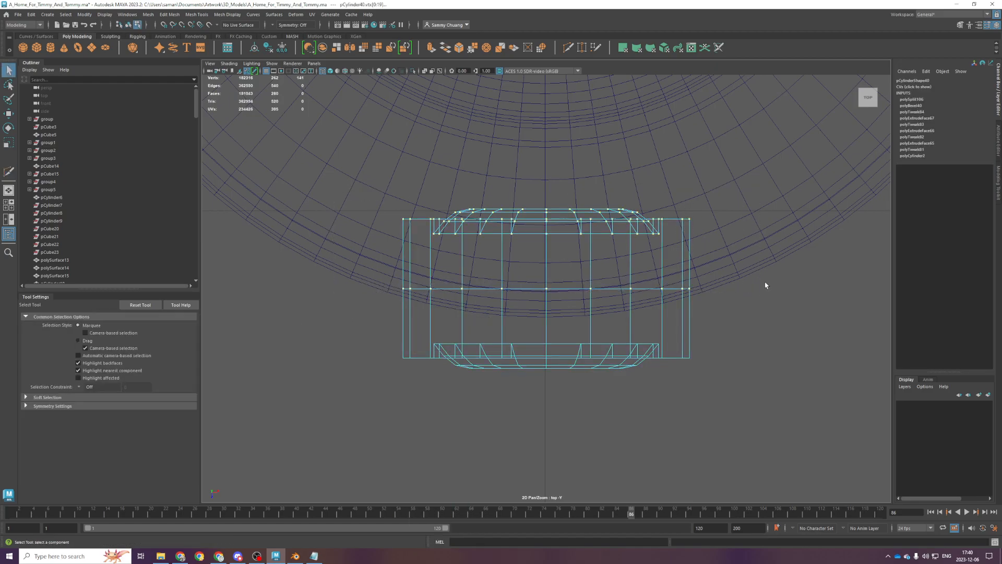
{"action": "right_click_drag", "start_coordinate": [319, 276], "coordinate": [324, 311]}
{"action": "left_click_drag", "start_coordinate": [353, 167], "coordinate": [753, 257]}
{"action": "key", "text": "Delete"}
{"action": "key", "text": "ctrl+s"}
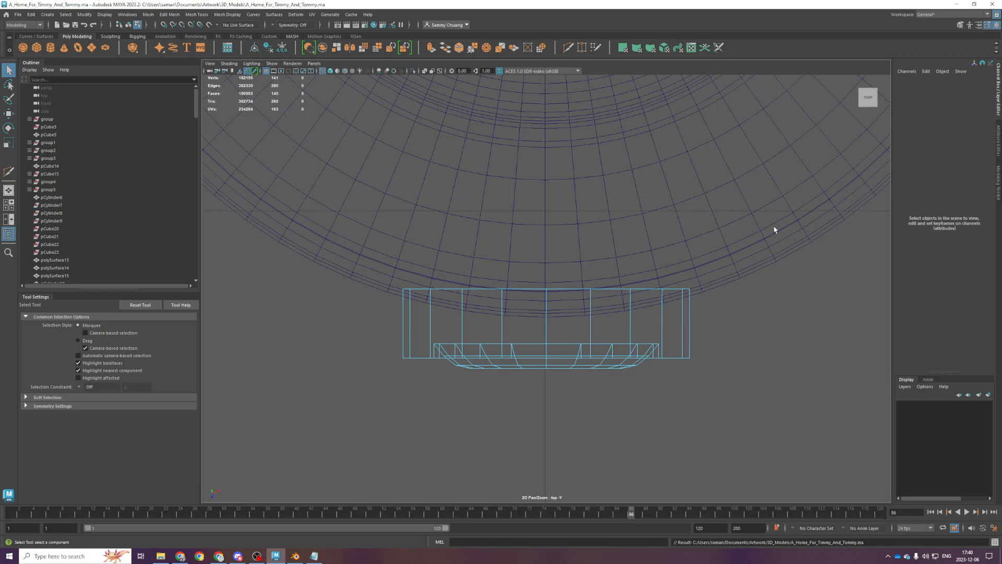
Close the open back of the halved cylinder by filling the hole along its border edge loop
{"action": "double_click", "coordinate": [559, 291]}
{"action": "left_click", "coordinate": [150, 15]}
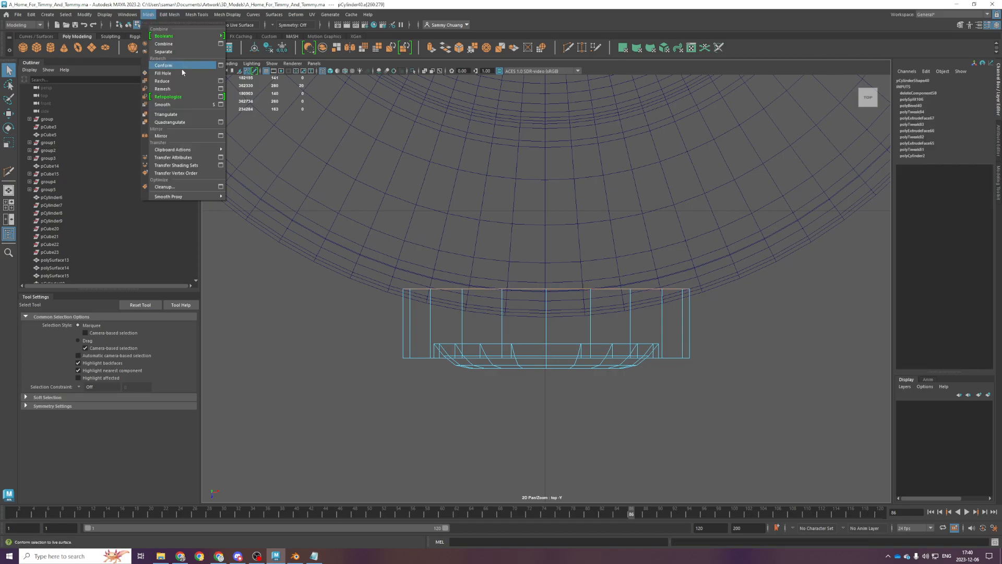
{"action": "left_click", "coordinate": [182, 73]}
{"action": "key", "text": "space"}
{"action": "key", "text": "space"}
Freeze the halved cylinder's transformations and tilt it about 17° around X to follow the egg's slope
{"action": "left_click_drag", "start_coordinate": [732, 254], "coordinate": [564, 327], "text": "alt"}
{"action": "right_click_drag", "start_coordinate": [564, 327], "coordinate": [600, 298]}
{"action": "right_click_drag", "start_coordinate": [601, 298], "coordinate": [638, 277], "text": "alt"}
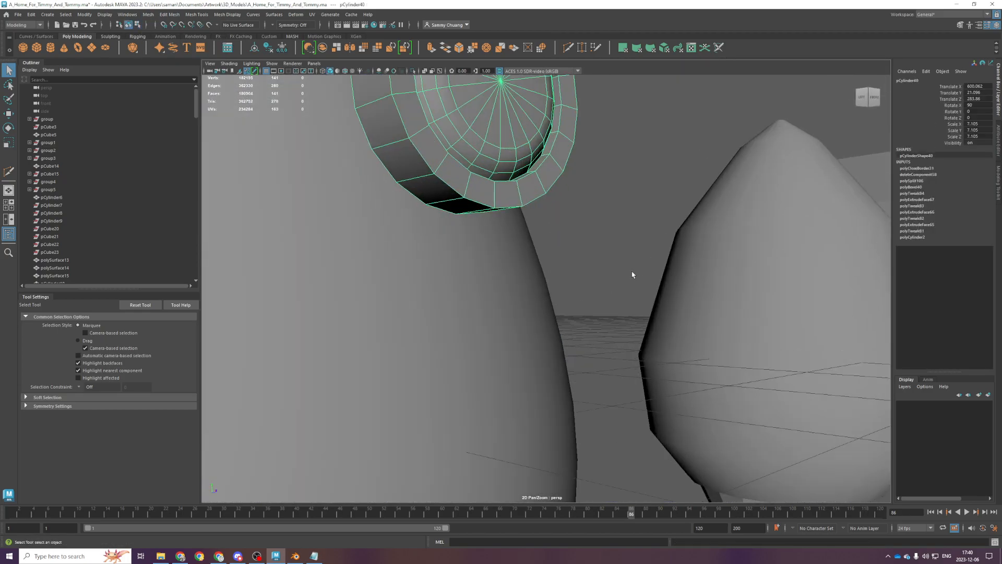
{"action": "left_click_drag", "start_coordinate": [637, 277], "coordinate": [616, 280], "text": "alt"}
{"action": "right_click_drag", "start_coordinate": [615, 279], "coordinate": [563, 266], "text": "alt"}
{"action": "key", "text": "w"}
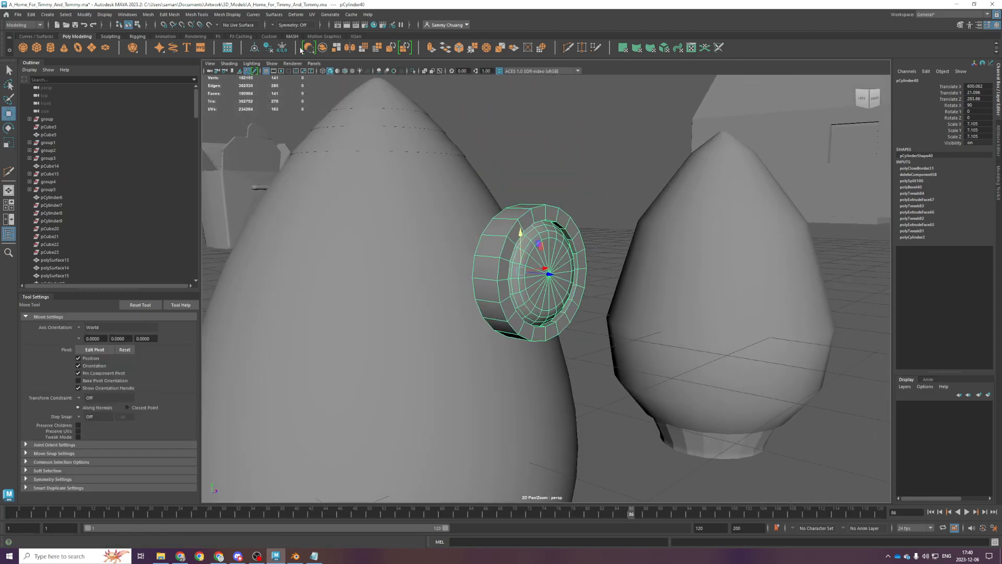
{"action": "left_click", "coordinate": [268, 49]}
{"action": "key", "text": "space"}
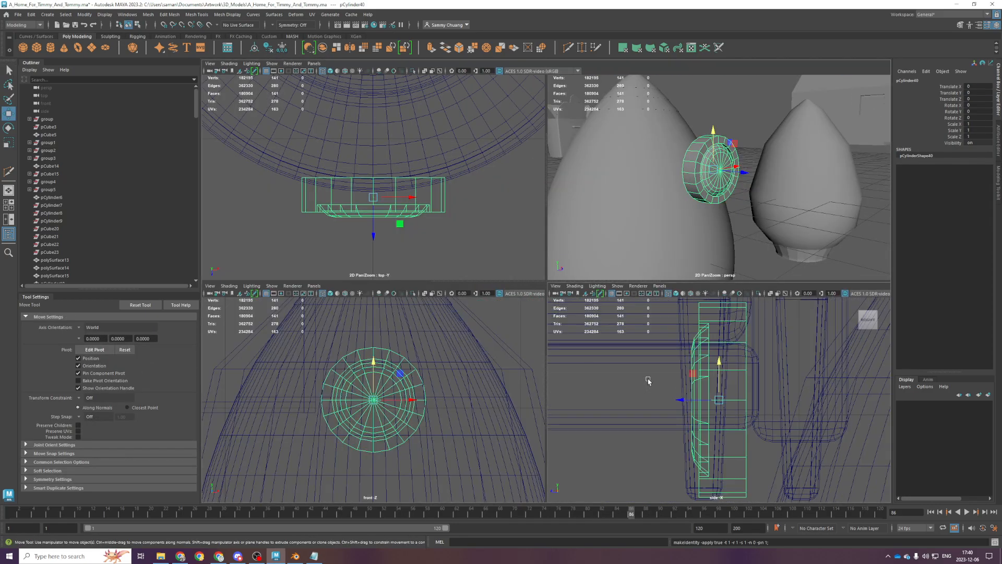
{"action": "key", "text": "space"}
{"action": "key", "text": "e"}
{"action": "left_click_drag", "start_coordinate": [590, 288], "coordinate": [585, 303]}
Move the tilted cylinder back along Z by about 7.8 units so it sits against the egg's surface
{"action": "key", "text": "w"}
{"action": "left_click_drag", "start_coordinate": [525, 289], "coordinate": [640, 290]}
{"action": "key", "text": "space"}
{"action": "key", "text": "space"}
{"action": "left_click_drag", "start_coordinate": [701, 273], "coordinate": [736, 291], "text": "alt"}
{"action": "scroll", "coordinate": [731, 295], "scroll_direction": "down", "scroll_amount": 3}
{"action": "left_click_drag", "start_coordinate": [632, 286], "coordinate": [619, 287]}
{"action": "left_click_drag", "start_coordinate": [639, 278], "coordinate": [530, 305], "text": "alt"}
{"action": "scroll", "coordinate": [570, 275], "scroll_direction": "down", "scroll_amount": 4}
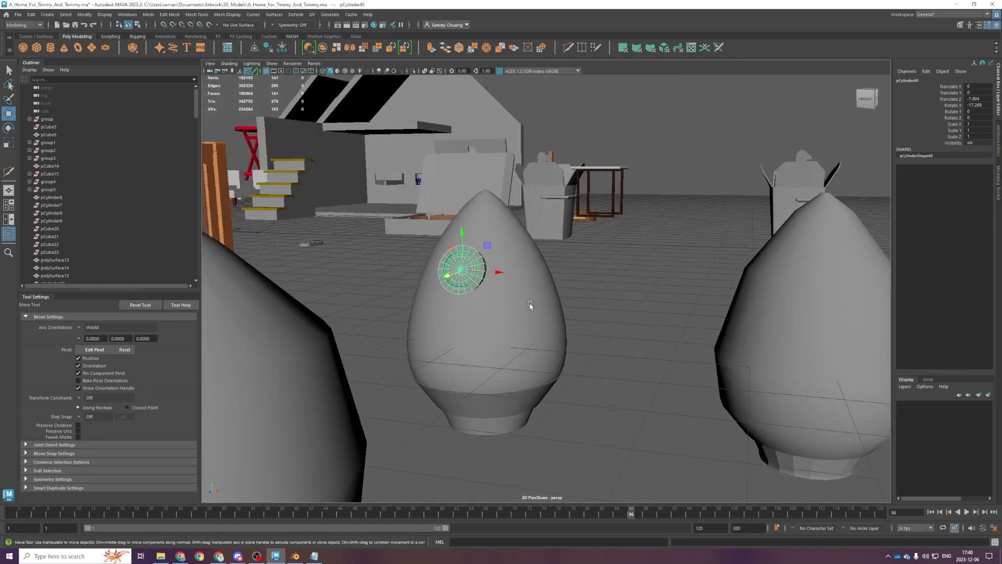
Select the egg and switch to edge selection with its base framed in the front view
{"action": "scroll", "coordinate": [530, 304], "scroll_direction": "up", "scroll_amount": 3}
{"action": "key", "text": "r"}
{"action": "left_click_drag", "start_coordinate": [446, 286], "coordinate": [580, 295], "text": "alt"}
{"action": "scroll", "coordinate": [580, 295], "scroll_direction": "up", "scroll_amount": 1}
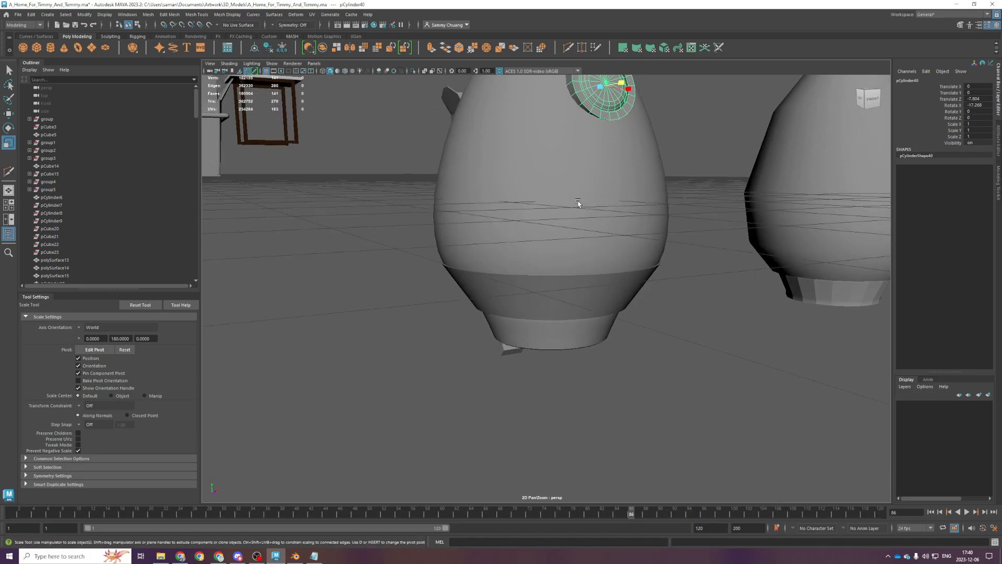
{"action": "left_click_drag", "start_coordinate": [580, 202], "coordinate": [582, 219], "text": "alt"}
{"action": "left_click", "coordinate": [580, 222]}
{"action": "scroll", "coordinate": [564, 298], "scroll_direction": "up", "scroll_amount": 2}
{"action": "left_click_drag", "start_coordinate": [559, 308], "coordinate": [527, 235], "text": "alt"}
{"action": "key", "text": "space"}
{"action": "key", "text": "space"}
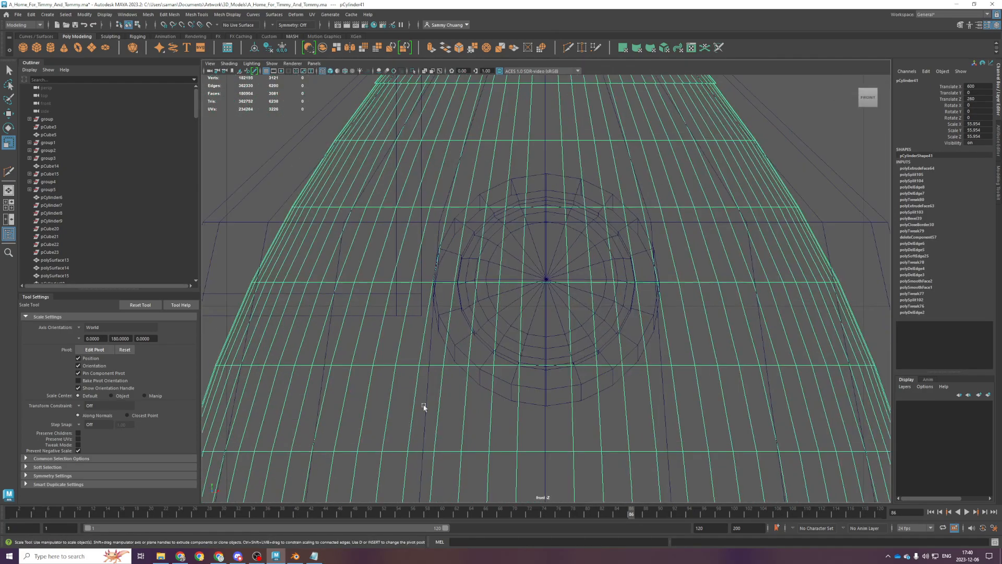
{"action": "key", "text": "f"}
{"action": "middle_click_drag", "start_coordinate": [374, 395], "coordinate": [408, 266], "text": "alt"}
{"action": "scroll", "coordinate": [432, 297], "scroll_direction": "up", "scroll_amount": 3}
{"action": "right_click_drag", "start_coordinate": [443, 308], "coordinate": [444, 279]}
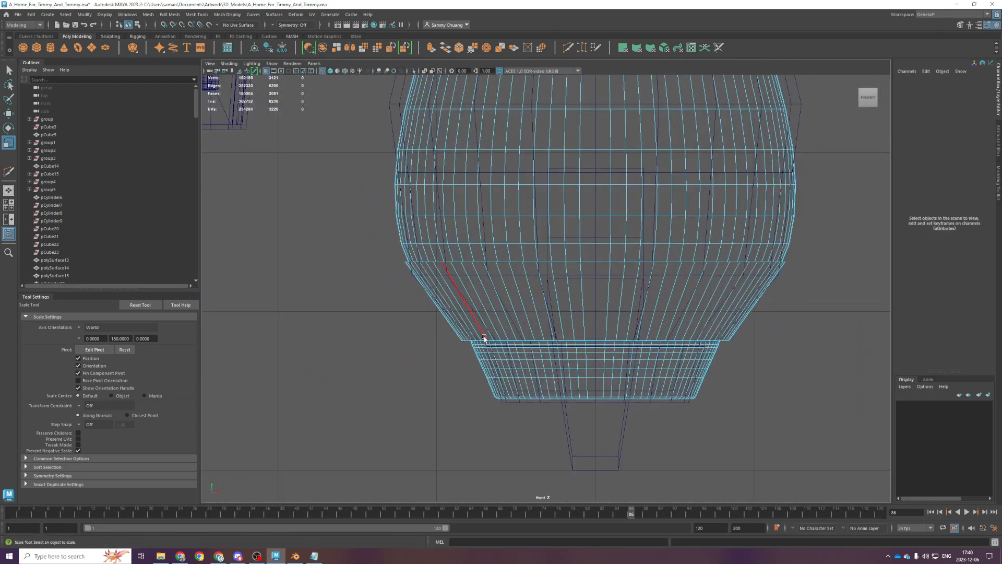
Select and delete the horizontal edge loops between the top and bottom of the egg's base section
{"action": "double_click", "coordinate": [484, 341]}
{"action": "scroll", "coordinate": [448, 314], "scroll_direction": "up", "scroll_amount": 4}
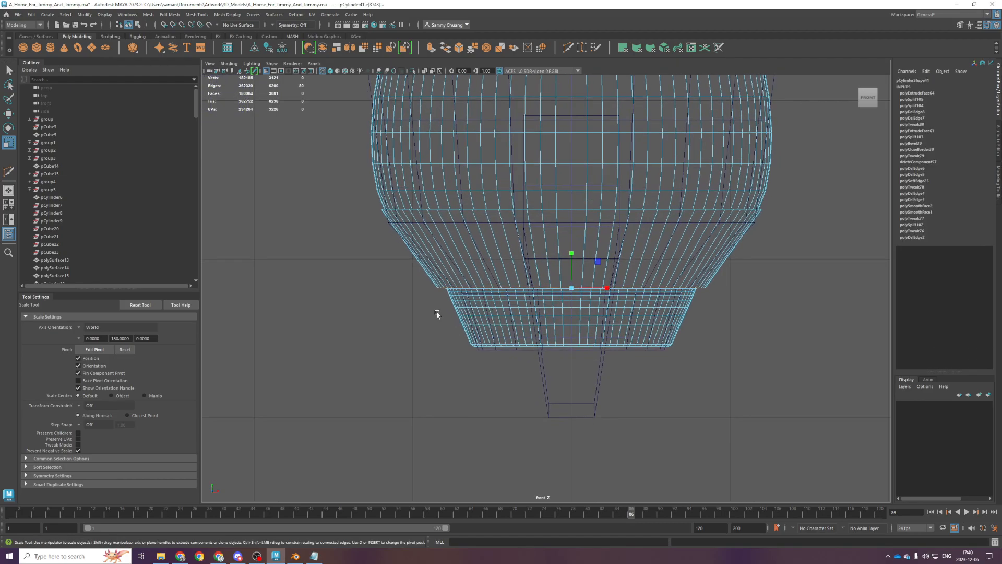
{"action": "double_click", "coordinate": [408, 299]}
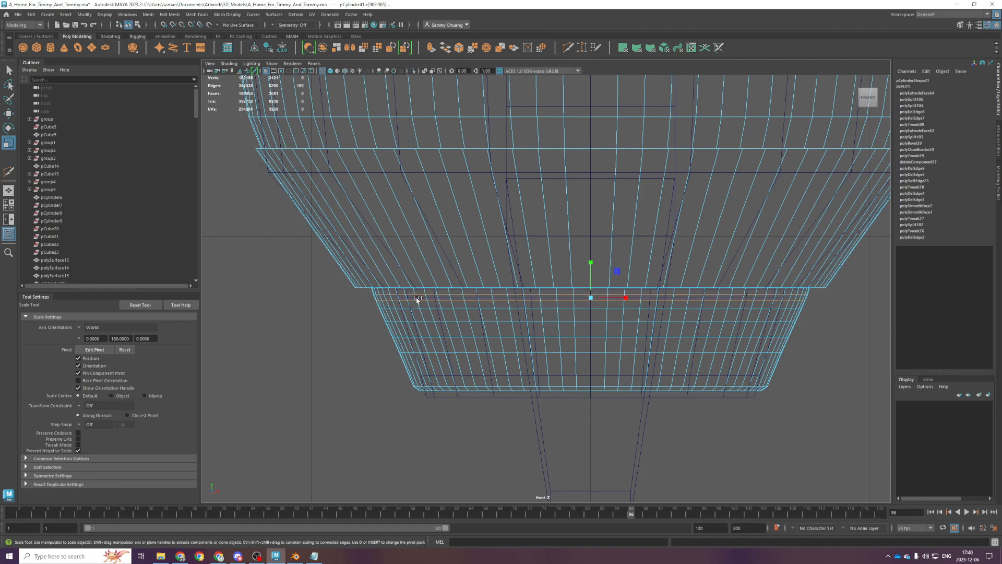
{"action": "double_click", "coordinate": [434, 322], "text": "shift"}
{"action": "double_click", "coordinate": [441, 351], "text": "shift"}
{"action": "key", "text": "ctrl+z"}
{"action": "key", "text": "Delete"}
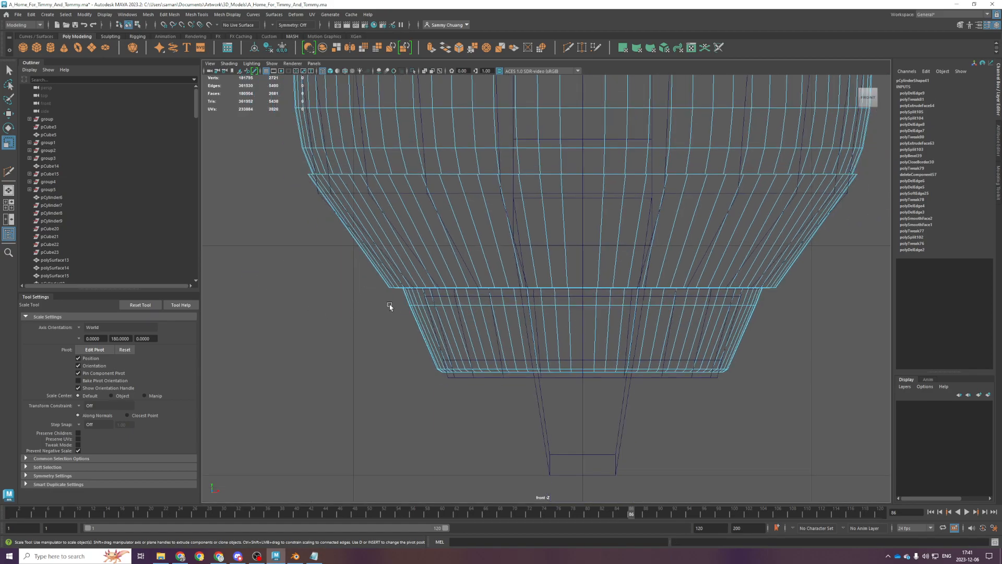
{"action": "double_click", "coordinate": [445, 306]}
{"action": "key", "text": "Delete"}
{"action": "scroll", "coordinate": [332, 316], "scroll_direction": "down", "scroll_amount": 1}
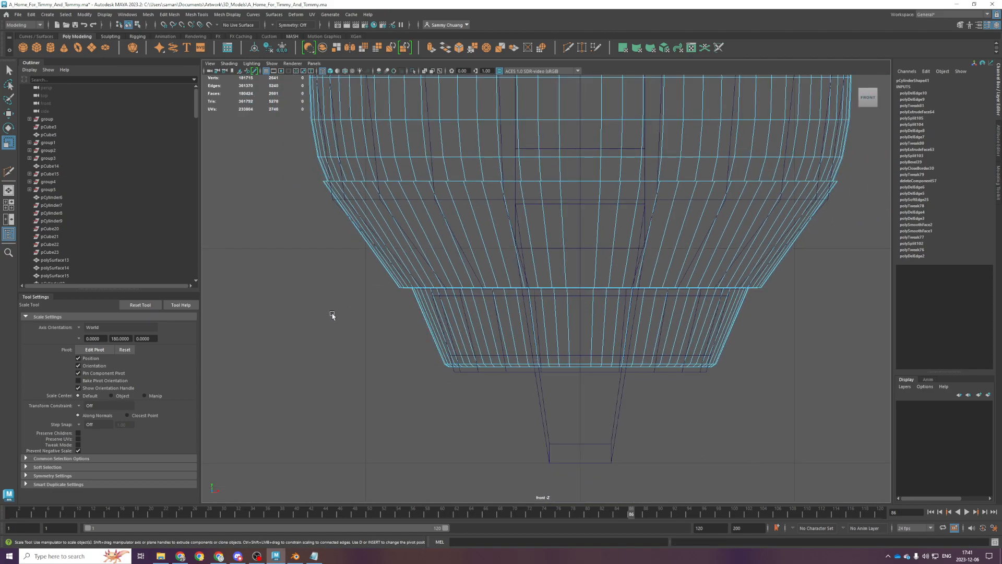
Scale the vertex ring joining the lower band and base slightly outward, and move it down together with the bottom rim
{"action": "left_click_drag", "start_coordinate": [300, 279], "coordinate": [761, 296]}
{"action": "key", "text": "space"}
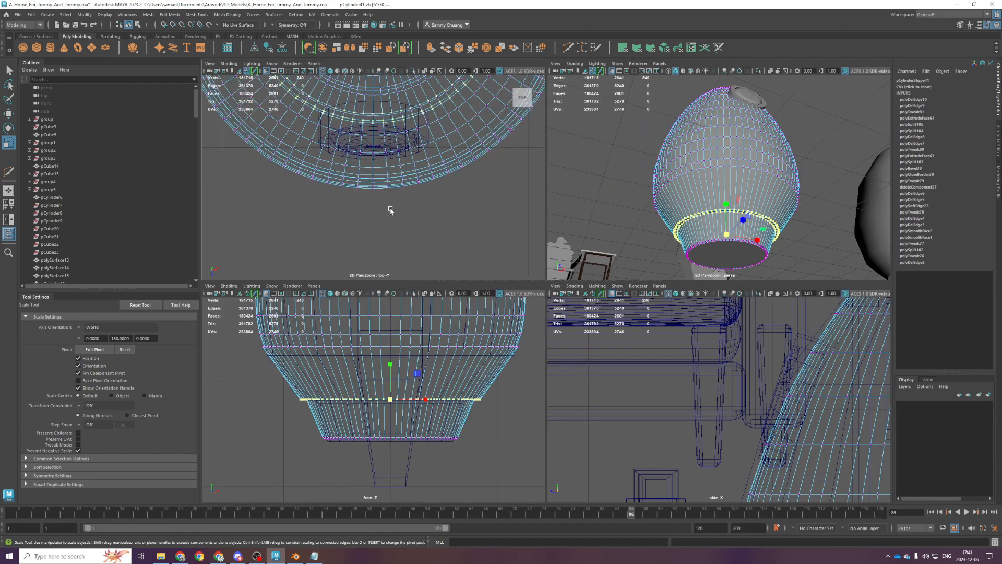
{"action": "scroll", "coordinate": [387, 211], "scroll_direction": "down", "scroll_amount": 3}
{"action": "left_click_drag", "start_coordinate": [400, 146], "coordinate": [401, 148]}
{"action": "scroll", "coordinate": [345, 397], "scroll_direction": "down", "scroll_amount": 2}
{"action": "left_click_drag", "start_coordinate": [337, 400], "coordinate": [282, 384]}
{"action": "scroll", "coordinate": [450, 448], "scroll_direction": "up", "scroll_amount": 2}
{"action": "key", "text": "w"}
{"action": "left_click_drag", "start_coordinate": [385, 387], "coordinate": [385, 391]}
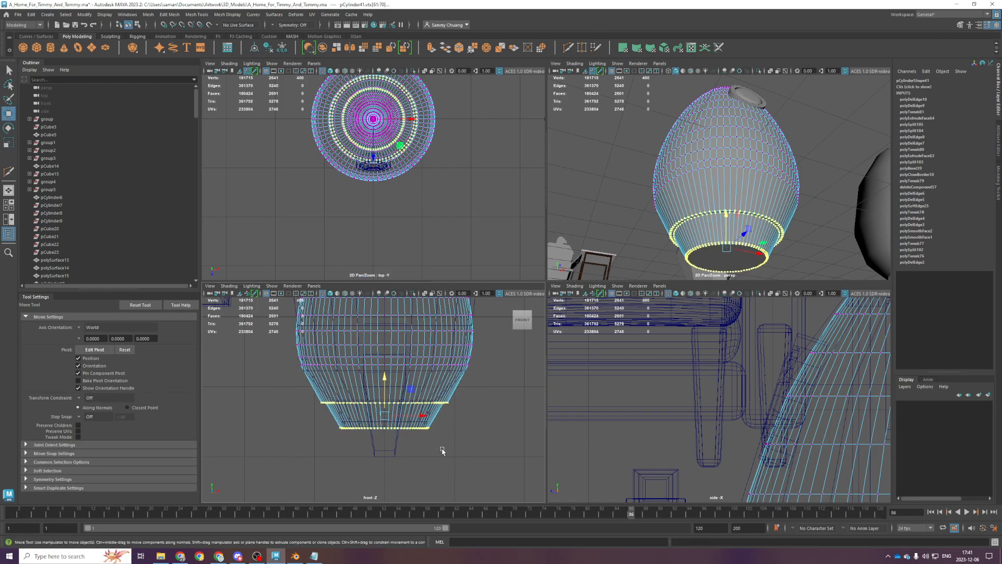
Select only the bottom rim's vertices, lower them to lengthen the base and adjust the rim's width
{"action": "left_click_drag", "start_coordinate": [444, 449], "coordinate": [304, 409]}
{"action": "key", "text": "r"}
{"action": "left_click_drag", "start_coordinate": [402, 152], "coordinate": [403, 150]}
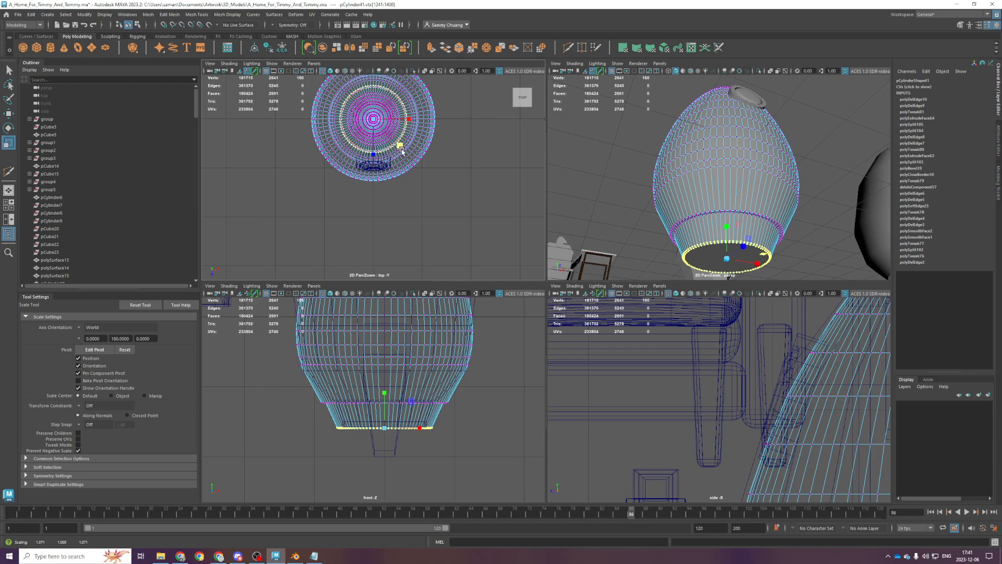
{"action": "left_click_drag", "start_coordinate": [384, 392], "coordinate": [385, 406]}
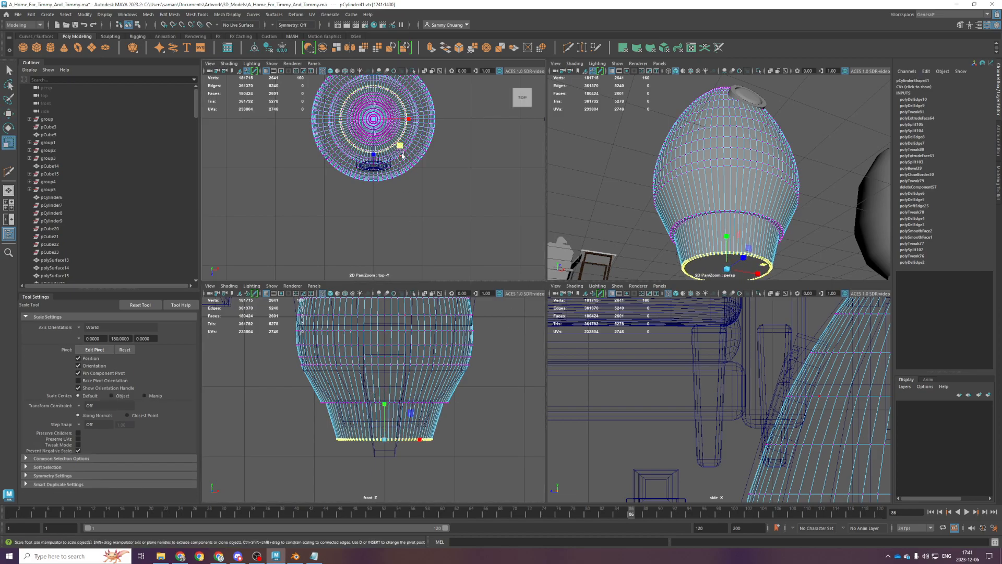
{"action": "left_click_drag", "start_coordinate": [399, 146], "coordinate": [395, 142]}
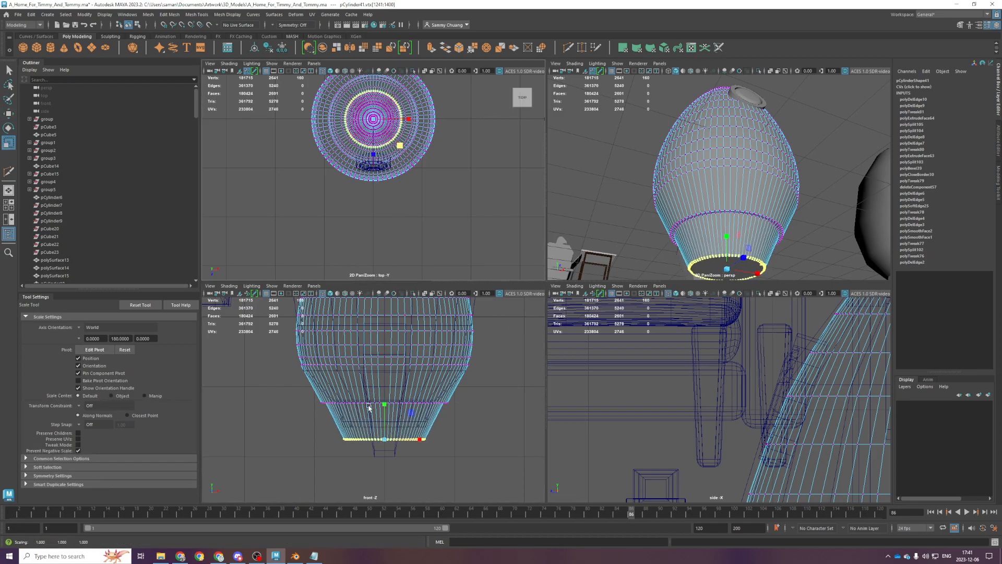
{"action": "key", "text": "w"}
{"action": "left_click_drag", "start_coordinate": [383, 413], "coordinate": [383, 409]}
{"action": "key", "text": "r"}
{"action": "left_click_drag", "start_coordinate": [398, 146], "coordinate": [401, 149]}
Return to object selection and scale the whole egg narrower in X and Z
{"action": "key", "text": "space"}
{"action": "scroll", "coordinate": [375, 334], "scroll_direction": "down", "scroll_amount": 3}
{"action": "right_click_drag", "start_coordinate": [379, 304], "coordinate": [460, 207]}
{"action": "key", "text": "space"}
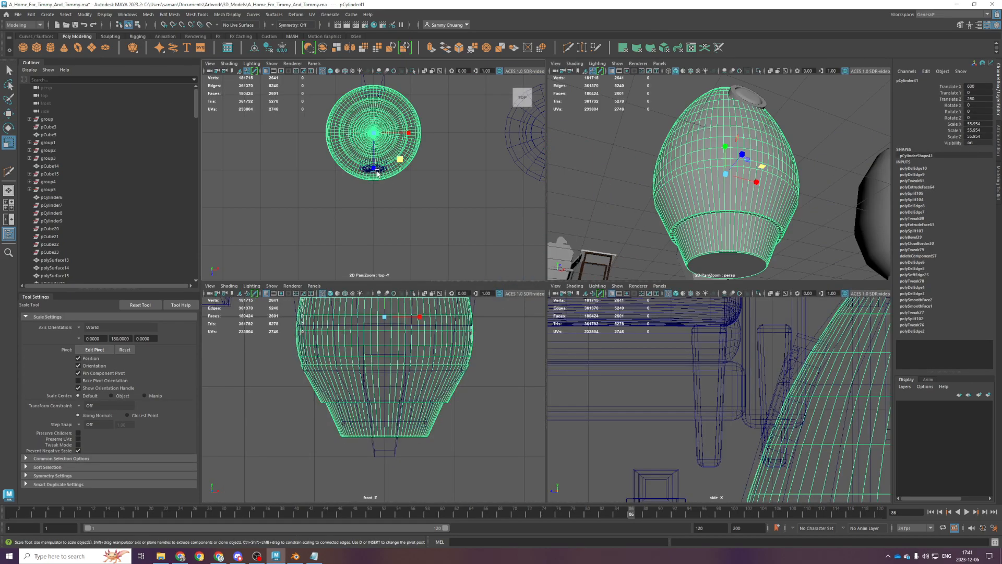
{"action": "left_click_drag", "start_coordinate": [399, 161], "coordinate": [398, 160]}
{"action": "left_click_drag", "start_coordinate": [787, 182], "coordinate": [776, 206], "text": "alt"}
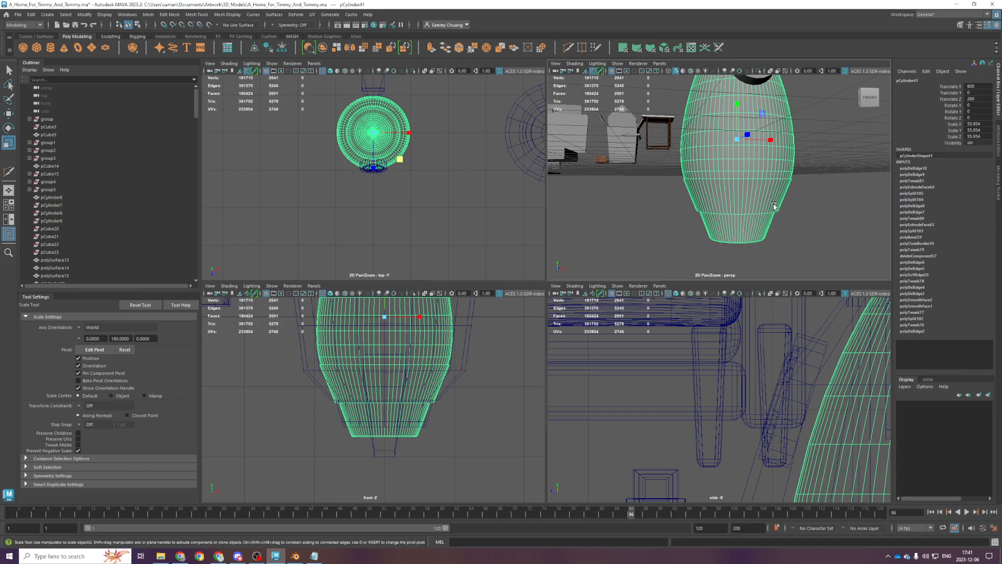
Deselect the egg, check the slimmer body in the perspective view and save the scene
{"action": "key", "text": "space"}
{"action": "left_click_drag", "start_coordinate": [717, 259], "coordinate": [714, 264], "text": "alt"}
{"action": "left_click", "coordinate": [726, 299]}
{"action": "left_click_drag", "start_coordinate": [723, 304], "coordinate": [606, 373], "text": "alt"}
{"action": "key", "text": "q"}
{"action": "key", "text": "ctrl+s"}
{"action": "key", "text": "r"}
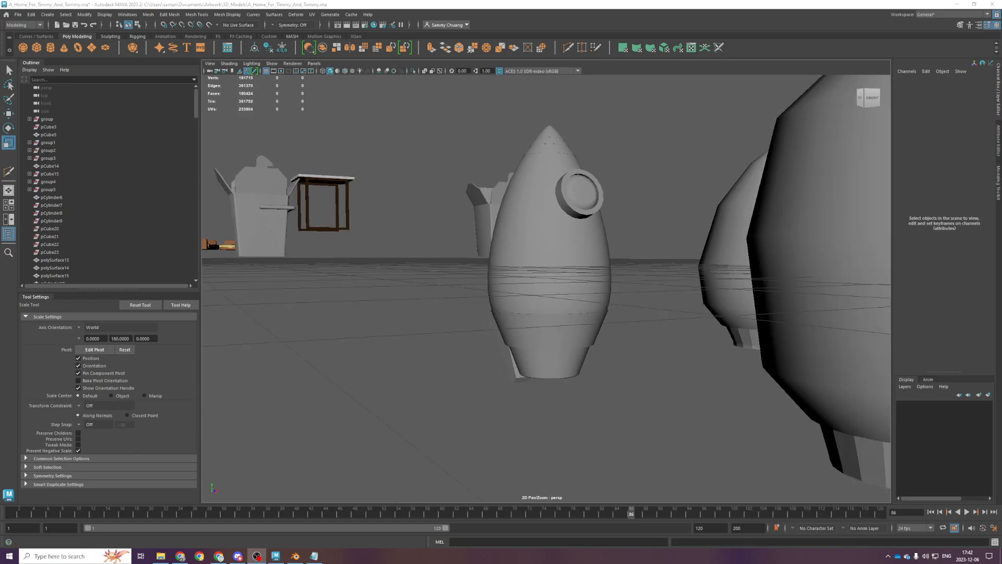
Select the rear fin and rotate it in the side view to about 45° in X
{"action": "scroll", "coordinate": [783, 352], "scroll_direction": "up", "scroll_amount": 1}
{"action": "left_click_drag", "start_coordinate": [475, 326], "coordinate": [499, 359], "text": "alt"}
{"action": "scroll", "coordinate": [499, 359], "scroll_direction": "up", "scroll_amount": 3}
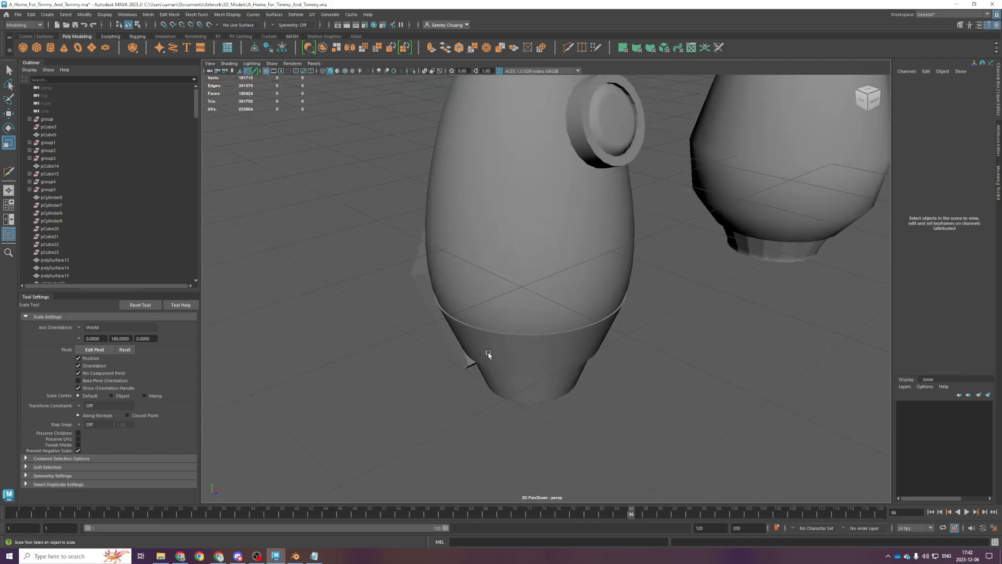
{"action": "scroll", "coordinate": [471, 332], "scroll_direction": "down", "scroll_amount": 5}
{"action": "left_click", "coordinate": [471, 333]}
{"action": "key", "text": "space"}
{"action": "key", "text": "space"}
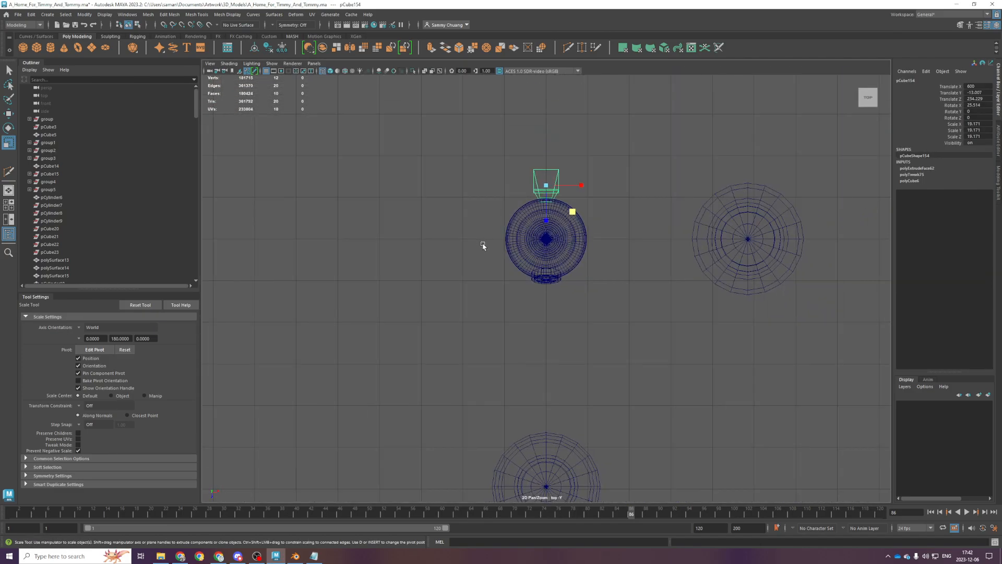
{"action": "key", "text": "space"}
{"action": "key", "text": "space"}
{"action": "scroll", "coordinate": [620, 398], "scroll_direction": "down", "scroll_amount": 3}
{"action": "key", "text": "e"}
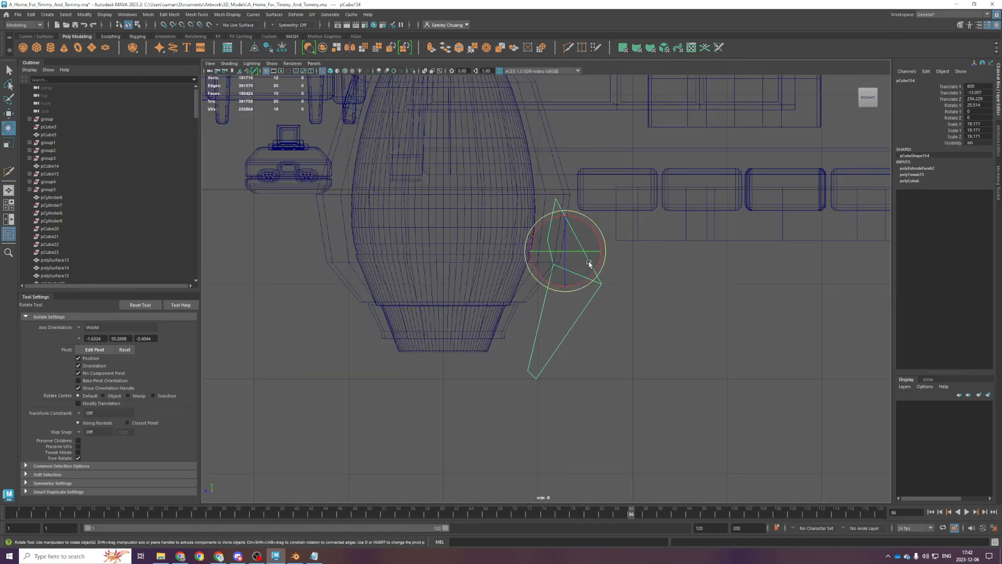
{"action": "mouse_move", "coordinate": [602, 248]}
{"action": "left_mouse_down"}
{"action": "mouse_move", "coordinate": [599, 237]}
{"action": "mouse_move", "coordinate": [556, 299]}
{"action": "mouse_move", "coordinate": [523, 269]}
{"action": "left_mouse_up"}
Scale the fin uniformly to about 15.67 and move it lower along the hull's rear side
{"action": "key", "text": "w"}
{"action": "key", "text": "r"}
{"action": "key", "text": "w"}
{"action": "left_click", "coordinate": [525, 270]}
{"action": "key", "text": "ctrl+z"}
{"action": "key", "text": "space"}
{"action": "key", "text": "space"}
{"action": "mouse_move", "coordinate": [545, 384]}
{"action": "left_mouse_down", "text": "alt"}
{"action": "mouse_move", "coordinate": [566, 404]}
{"action": "mouse_move", "coordinate": [666, 405]}
{"action": "mouse_move", "coordinate": [729, 352]}
{"action": "mouse_move", "coordinate": [577, 419]}
{"action": "left_mouse_up", "text": "alt"}
{"action": "key", "text": "space"}
{"action": "key", "text": "space"}
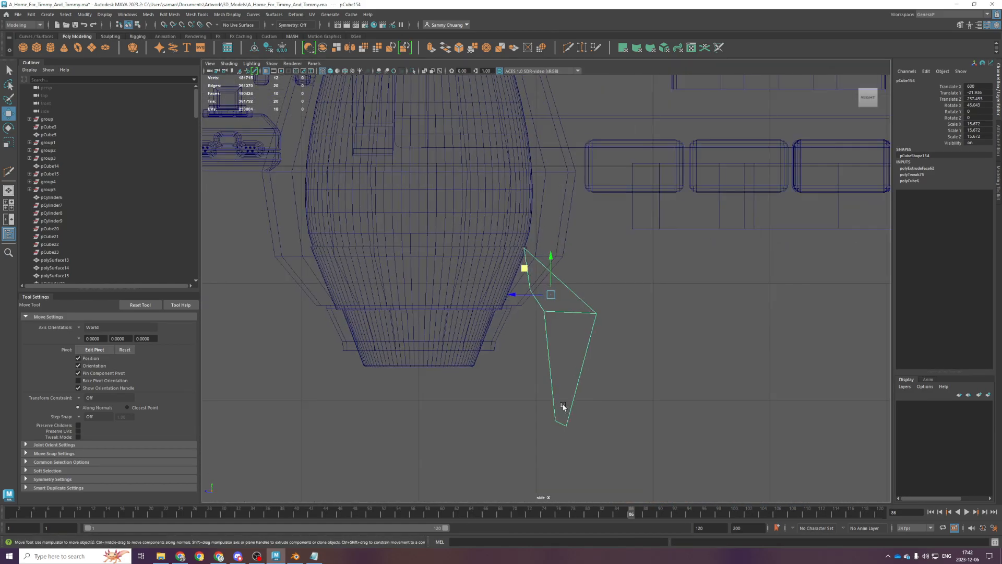
Switch the fin to vertex editing and move its upper inner vertices in the side view so that edge meets the hull
{"action": "scroll", "coordinate": [566, 409], "scroll_direction": "down", "scroll_amount": 1}
{"action": "right_click_drag", "start_coordinate": [595, 308], "coordinate": [576, 294]}
{"action": "mouse_move", "coordinate": [540, 282]}
{"action": "left_mouse_down"}
{"action": "mouse_move", "coordinate": [529, 296]}
{"action": "mouse_move", "coordinate": [500, 293]}
{"action": "mouse_move", "coordinate": [552, 304]}
{"action": "mouse_move", "coordinate": [546, 298]}
{"action": "left_mouse_up"}
{"action": "left_click_drag", "start_coordinate": [588, 449], "coordinate": [526, 379]}
{"action": "left_click_drag", "start_coordinate": [540, 282], "coordinate": [618, 402]}
{"action": "left_click_drag", "start_coordinate": [545, 358], "coordinate": [534, 359]}
{"action": "left_click_drag", "start_coordinate": [606, 346], "coordinate": [560, 313]}
Check the reshaped fin against the hull in the perspective view, clear the selection and save the scene
{"action": "key", "text": "space"}
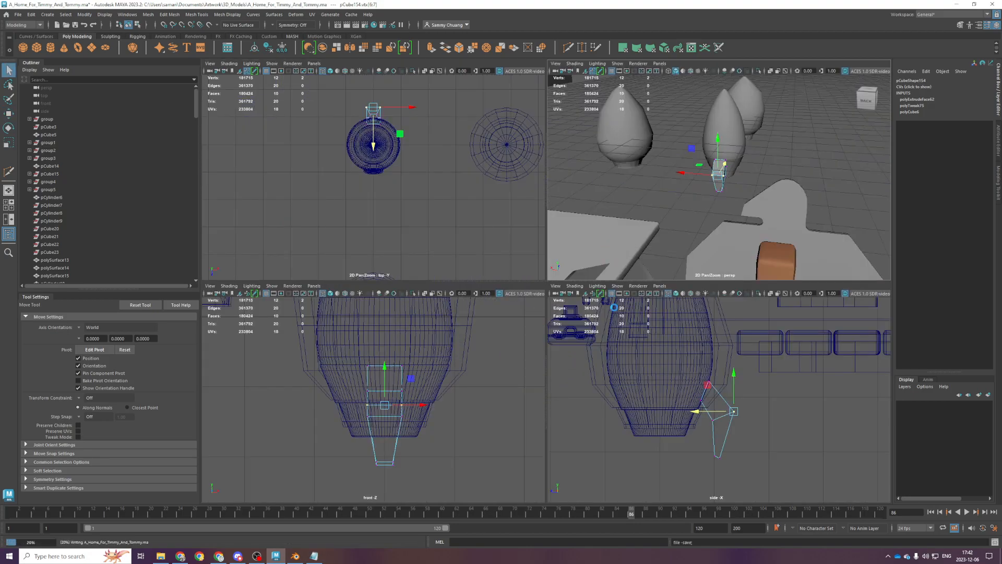
{"action": "key", "text": "space"}
{"action": "scroll", "coordinate": [687, 235], "scroll_direction": "up", "scroll_amount": 4}
{"action": "key", "text": "space"}
{"action": "key", "text": "space"}
{"action": "mouse_move", "coordinate": [691, 241]}
{"action": "left_mouse_down", "text": "alt"}
{"action": "mouse_move", "coordinate": [640, 244]}
{"action": "mouse_move", "coordinate": [685, 224]}
{"action": "left_mouse_up", "text": "alt"}
{"action": "scroll", "coordinate": [581, 322], "scroll_direction": "up", "scroll_amount": 5}
{"action": "left_click_drag", "start_coordinate": [582, 323], "coordinate": [630, 302], "text": "alt"}
{"action": "key", "text": "ctrl+s"}
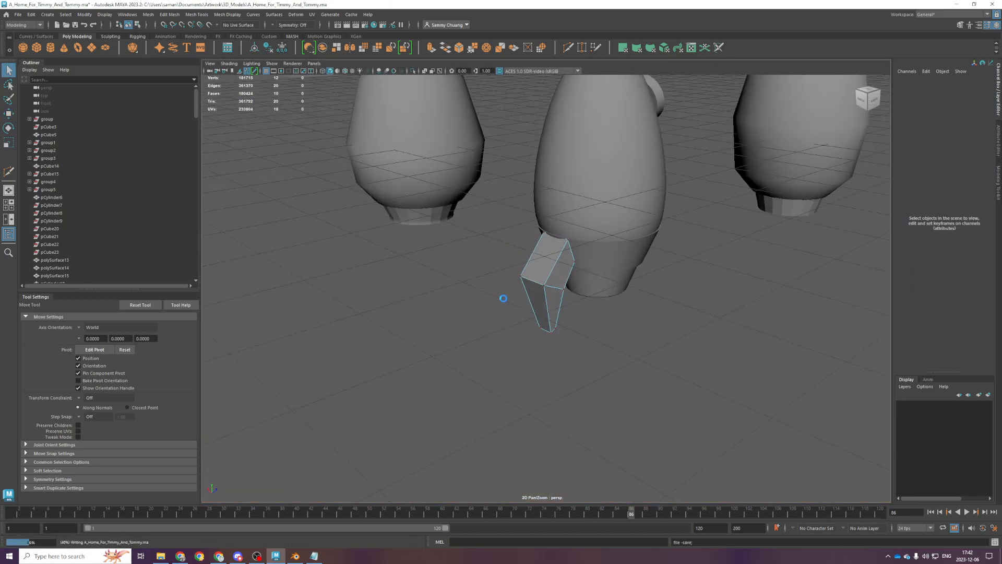
Return the fin to object selection and snap its pivot to the centre of the rocket body in the top view
{"action": "scroll", "coordinate": [546, 332], "scroll_direction": "up", "scroll_amount": 3}
{"action": "left_click_drag", "start_coordinate": [547, 335], "coordinate": [566, 300], "text": "alt"}
{"action": "right_click_drag", "start_coordinate": [566, 300], "coordinate": [591, 277]}
{"action": "key", "text": "space"}
{"action": "key", "text": "space"}
{"action": "scroll", "coordinate": [450, 280], "scroll_direction": "down", "scroll_amount": 3}
{"action": "scroll", "coordinate": [575, 215], "scroll_direction": "up", "scroll_amount": 4}
{"action": "middle_click_drag", "start_coordinate": [575, 214], "coordinate": [537, 299], "text": "alt"}
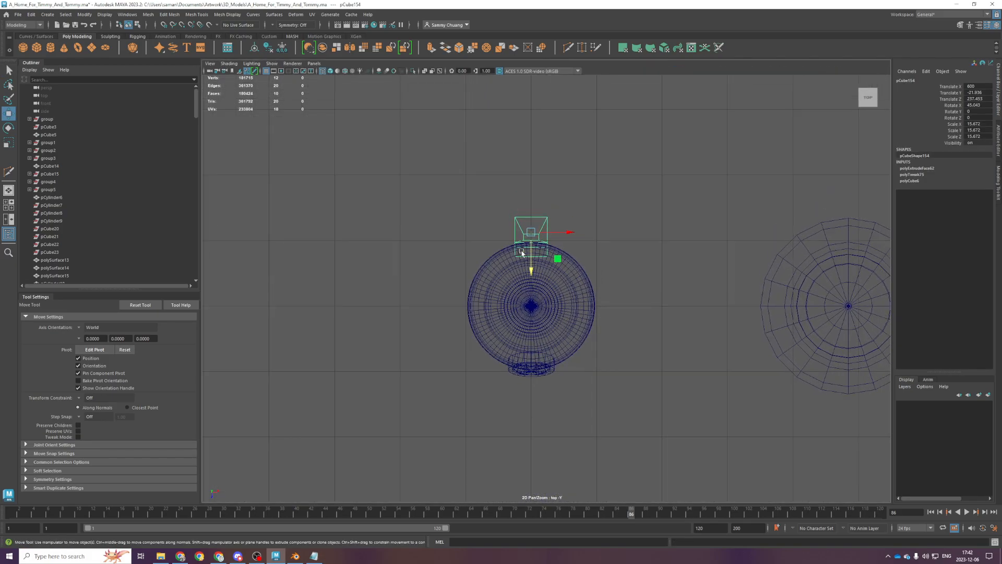
{"action": "scroll", "coordinate": [528, 261], "scroll_direction": "up", "scroll_amount": 2}
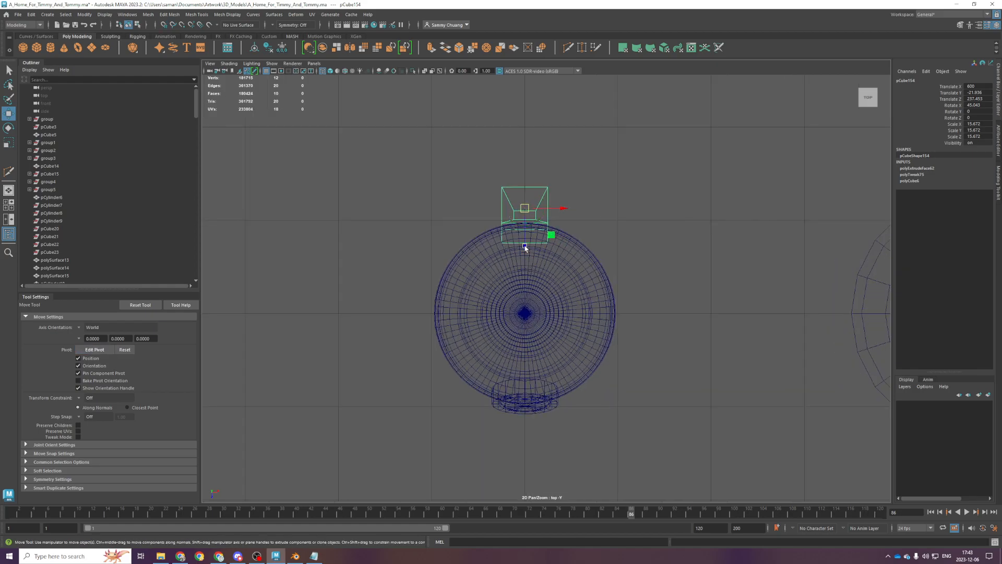
{"action": "key", "text": "d"}
{"action": "key", "text": "x"}
{"action": "left_click_drag", "start_coordinate": [526, 247], "coordinate": [518, 329]}
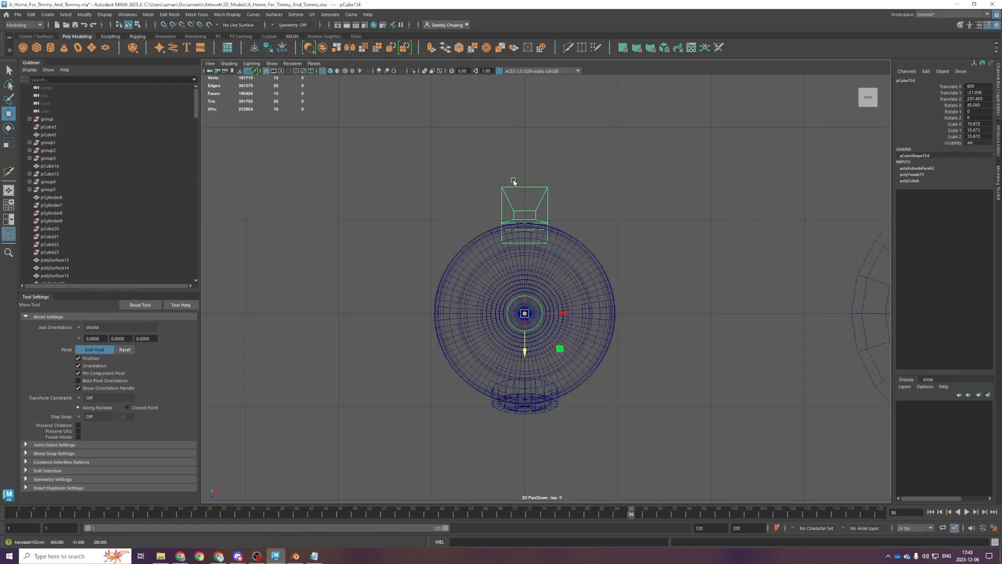
Test-rotate the fin around its new pivot and undo the rotation
{"action": "left_click", "coordinate": [31, 14]}
{"action": "key", "text": "e"}
{"action": "left_click_drag", "start_coordinate": [556, 329], "coordinate": [546, 343]}
{"action": "key", "text": "ctrl+z"}
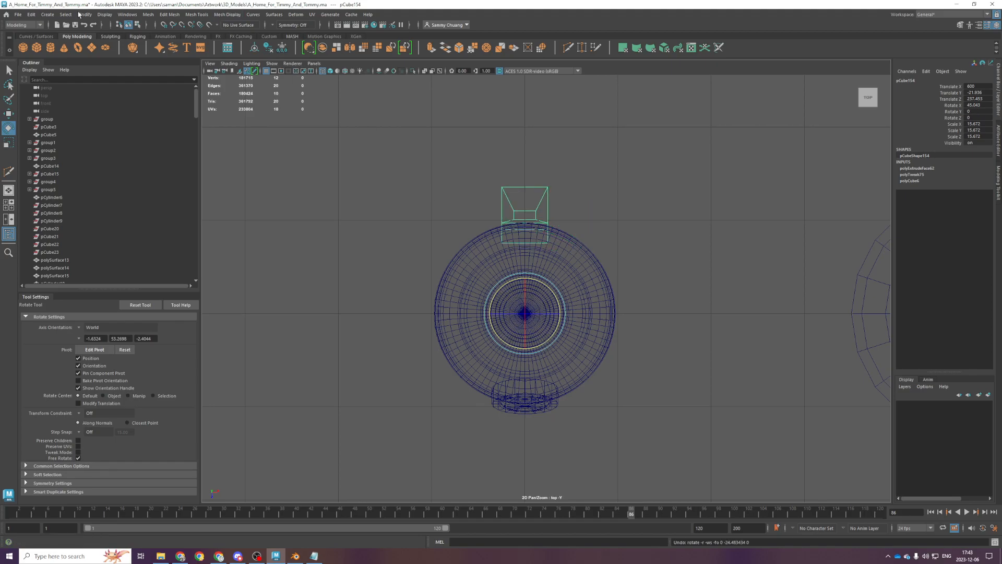
Try Duplicate Special on the fin with two copies rotated 60° in X and 45° in Y
{"action": "left_click", "coordinate": [31, 14]}
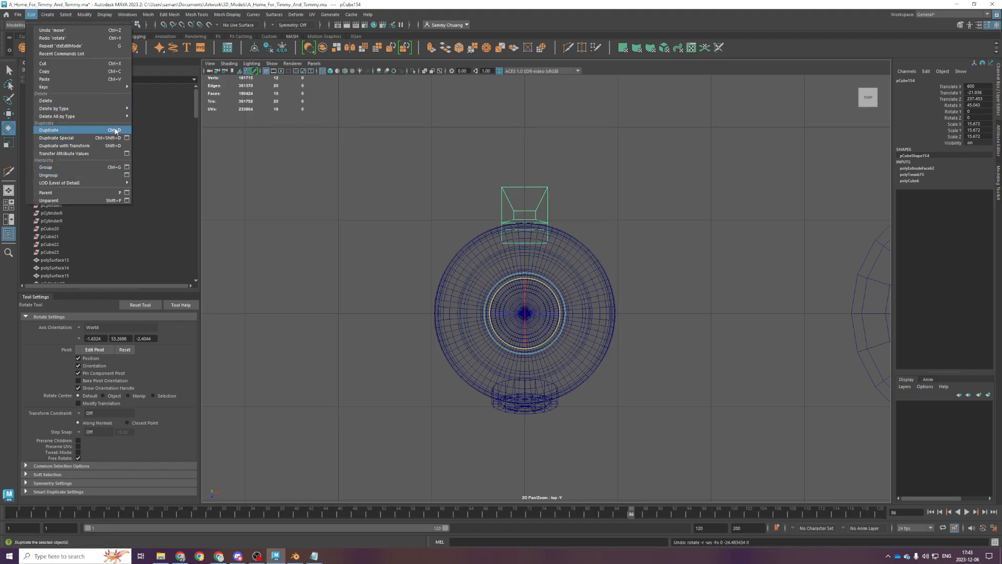
{"action": "left_click", "coordinate": [126, 137]}
{"action": "left_click", "coordinate": [716, 414]}
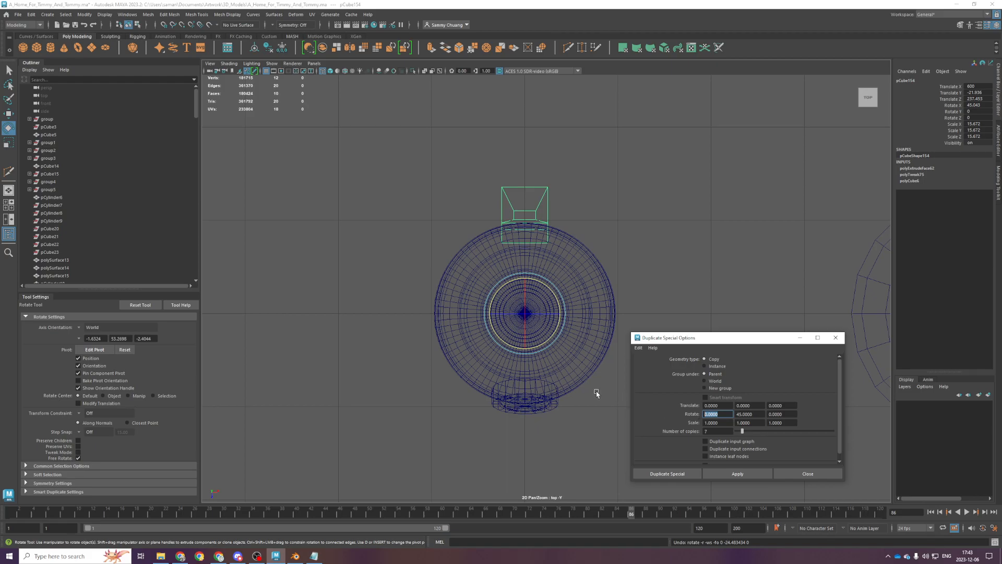
{"action": "type", "text": "60"}
{"action": "left_click", "coordinate": [667, 474]}
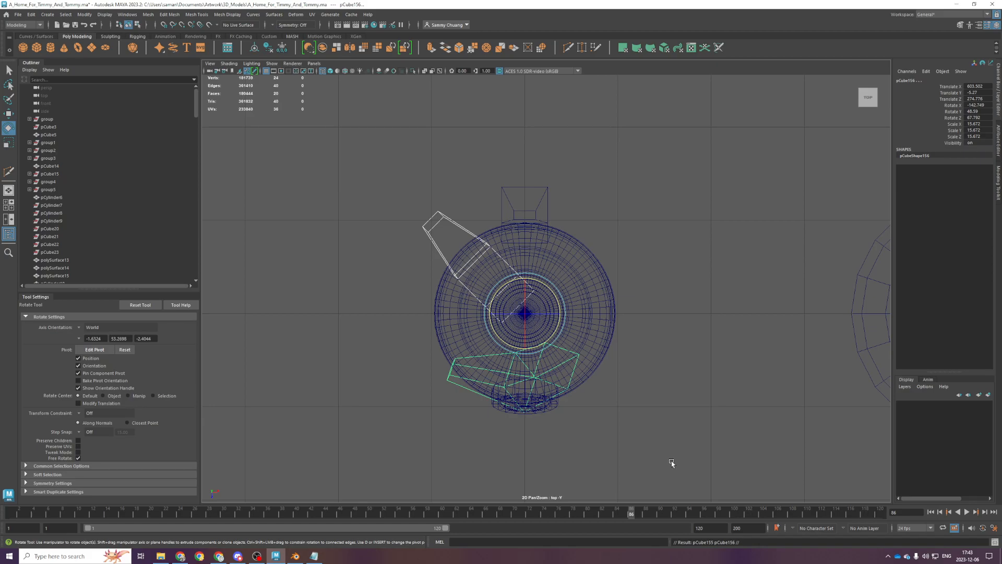
Check the fin copies in perspective, undo the duplication and freeze the original fin's transformations
{"action": "key", "text": "space"}
{"action": "key", "text": "space"}
{"action": "mouse_move", "coordinate": [642, 235]}
{"action": "left_mouse_down", "text": "alt"}
{"action": "mouse_move", "coordinate": [559, 222]}
{"action": "mouse_move", "coordinate": [595, 244]}
{"action": "left_mouse_up", "text": "alt"}
{"action": "key", "text": "ctrl+z"}
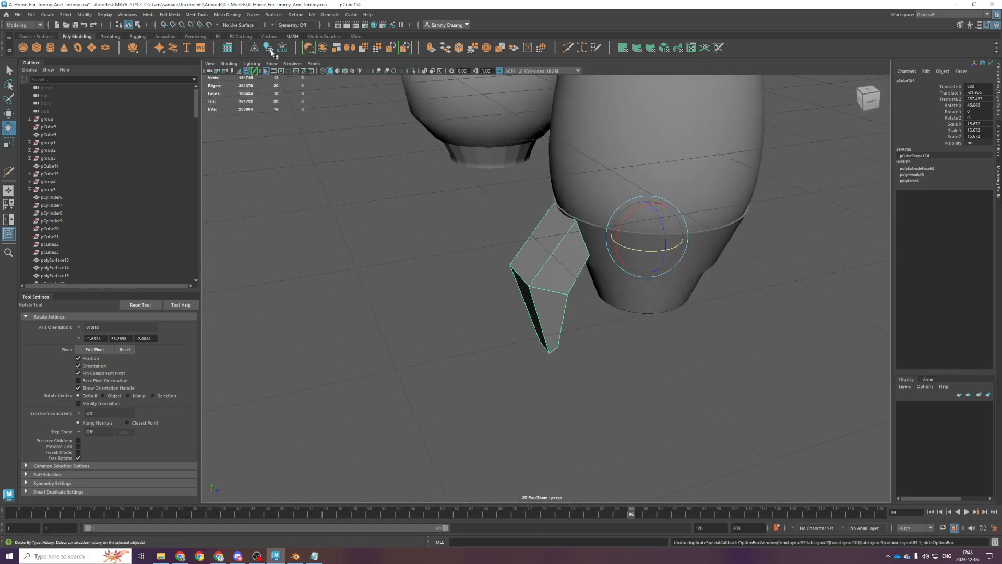
{"action": "left_click", "coordinate": [283, 48]}
Try Duplicate Special with two fin copies rotated 60° in X only, inspect them and undo
{"action": "left_click", "coordinate": [31, 15]}
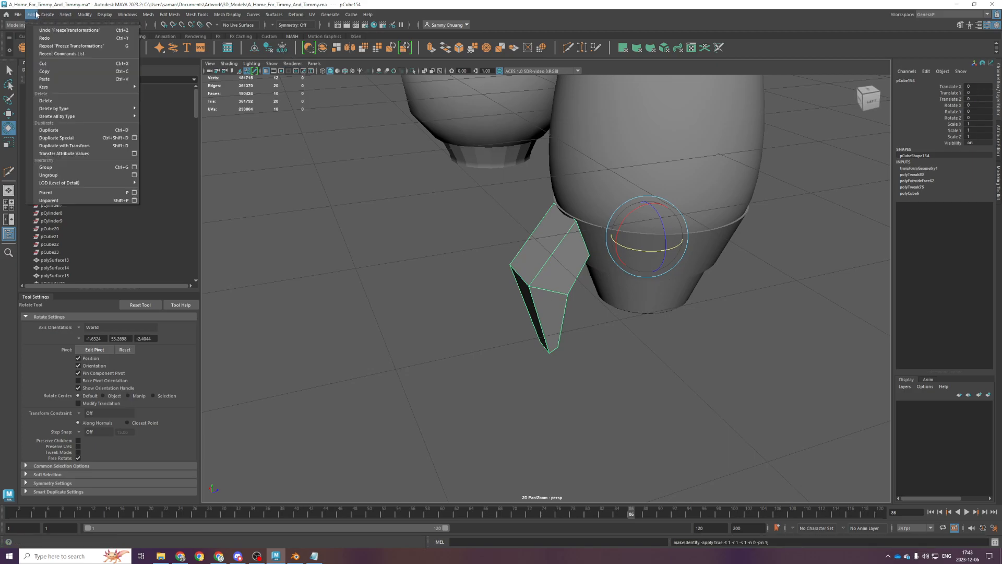
{"action": "left_click", "coordinate": [134, 138]}
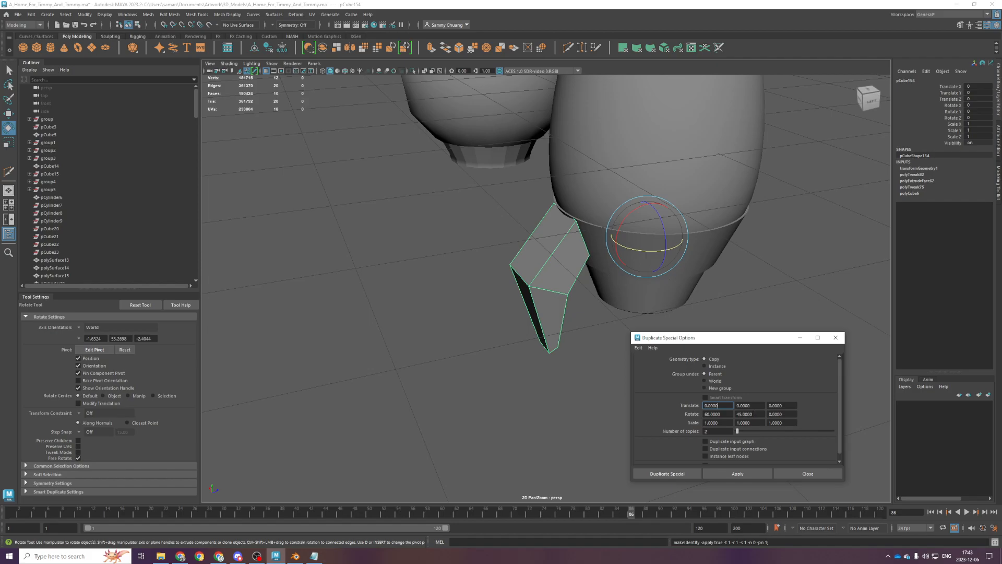
{"action": "left_click", "coordinate": [758, 415]}
{"action": "left_click", "coordinate": [668, 473]}
{"action": "left_click_drag", "start_coordinate": [678, 366], "coordinate": [689, 313], "text": "alt"}
{"action": "key", "text": "space"}
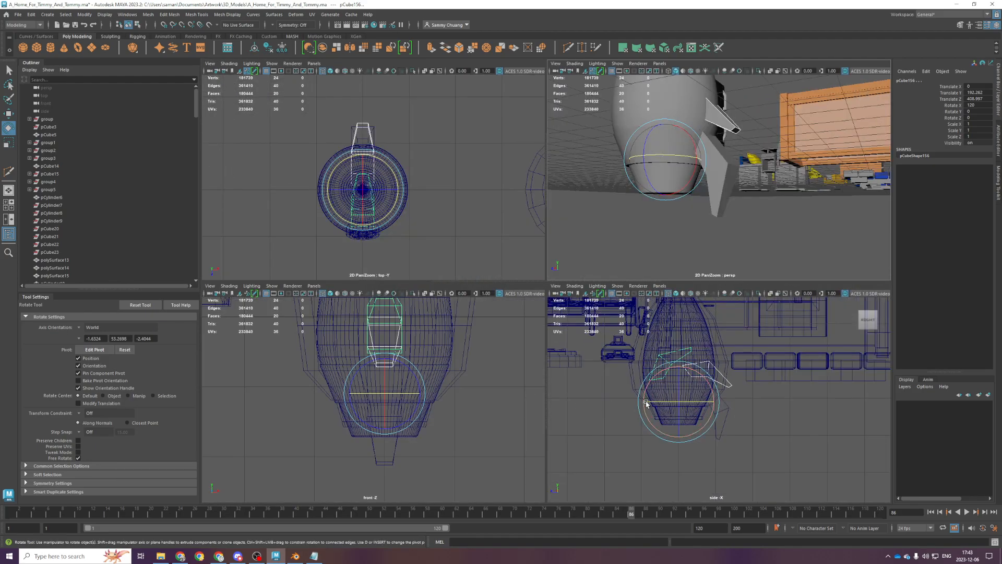
{"action": "key", "text": "space"}
{"action": "left_click", "coordinate": [549, 334]}
{"action": "key", "text": "space"}
{"action": "key", "text": "space"}
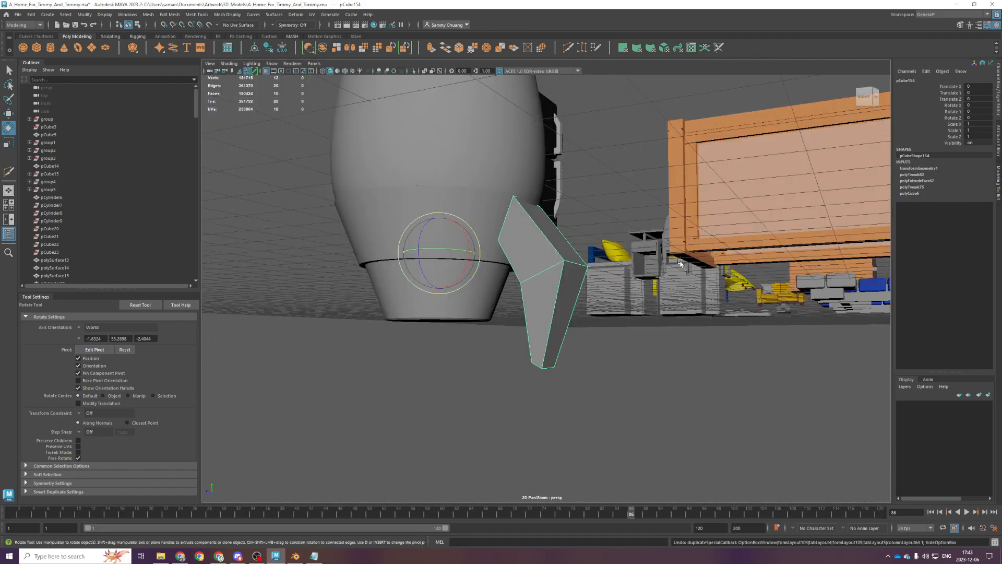
Test-rotate the fin about the Y axis in the perspective view and undo the rotation
{"action": "scroll", "coordinate": [510, 282], "scroll_direction": "up", "scroll_amount": 3}
{"action": "left_click_drag", "start_coordinate": [435, 269], "coordinate": [461, 275]}
{"action": "key", "text": "ctrl+z"}
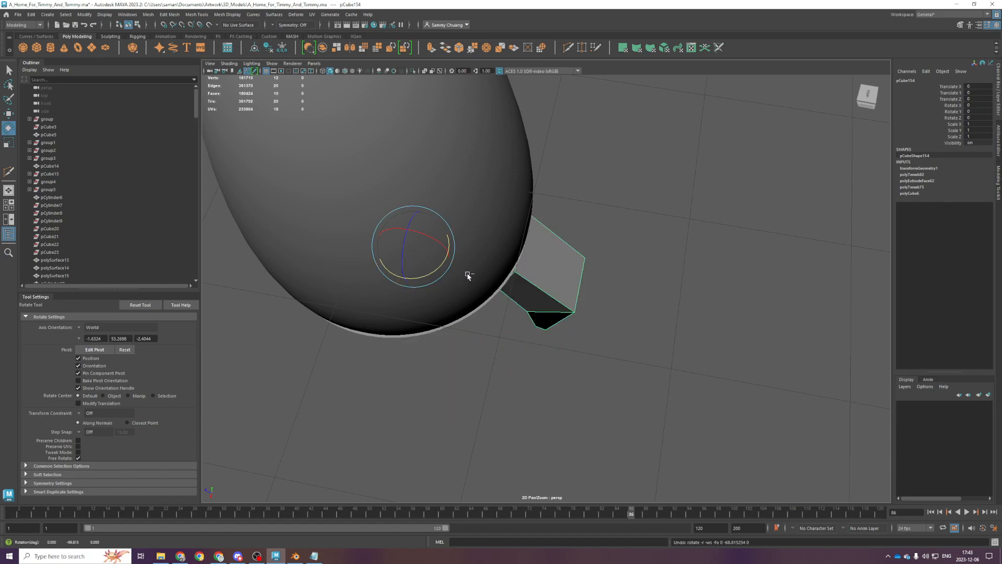
Try Duplicate Special with two fin copies rotated 60° in Y, check their spacing from above and undo
{"action": "left_click", "coordinate": [48, 14]}
{"action": "mouse_move", "coordinate": [31, 14]}
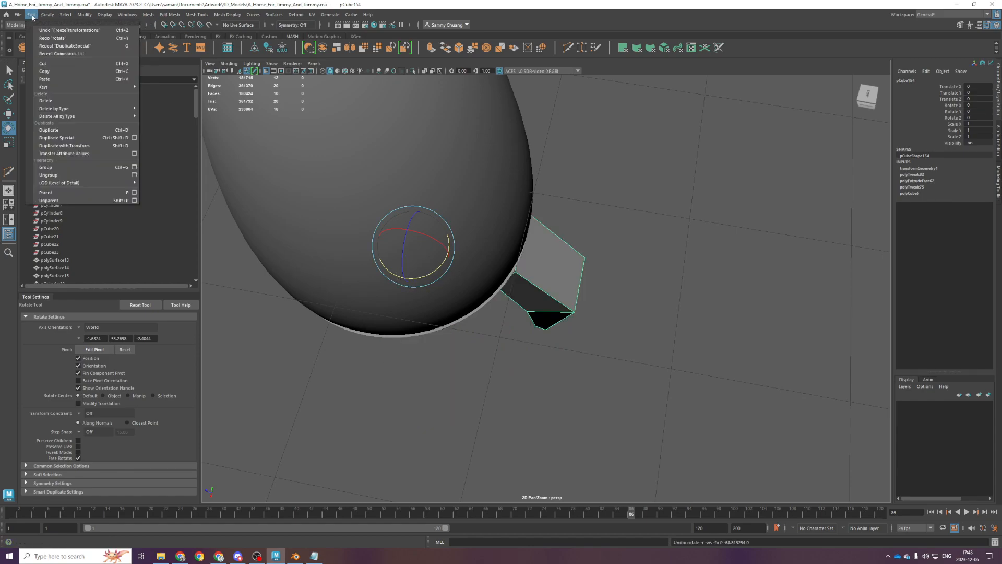
{"action": "left_click", "coordinate": [134, 138]}
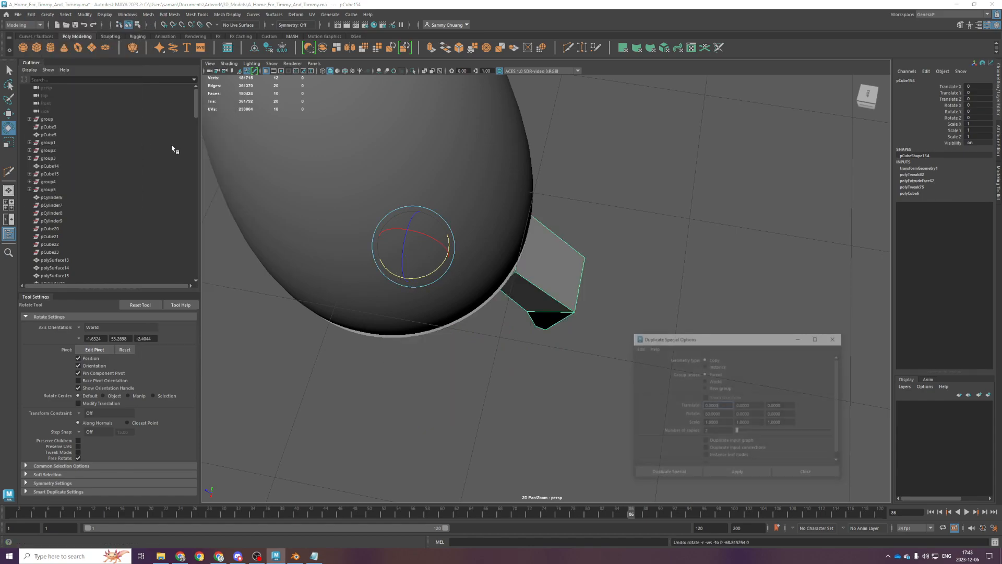
{"action": "left_click", "coordinate": [716, 414]}
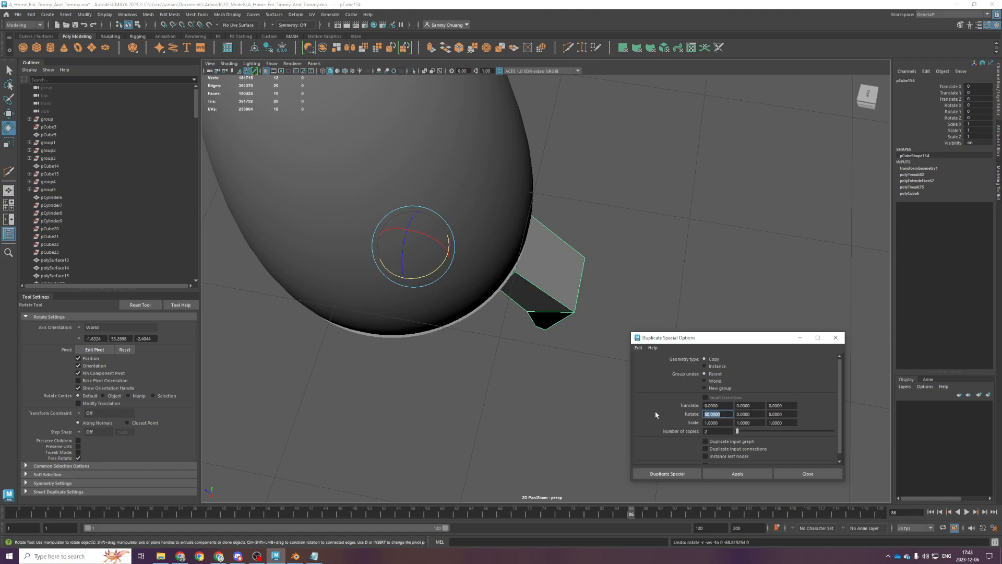
{"action": "type", "text": "0"}
{"action": "key", "text": "Tab"}
{"action": "type", "text": "60"}
{"action": "key", "text": "Return"}
{"action": "left_click", "coordinate": [687, 472]}
{"action": "left_click_drag", "start_coordinate": [566, 300], "coordinate": [535, 234], "text": "alt"}
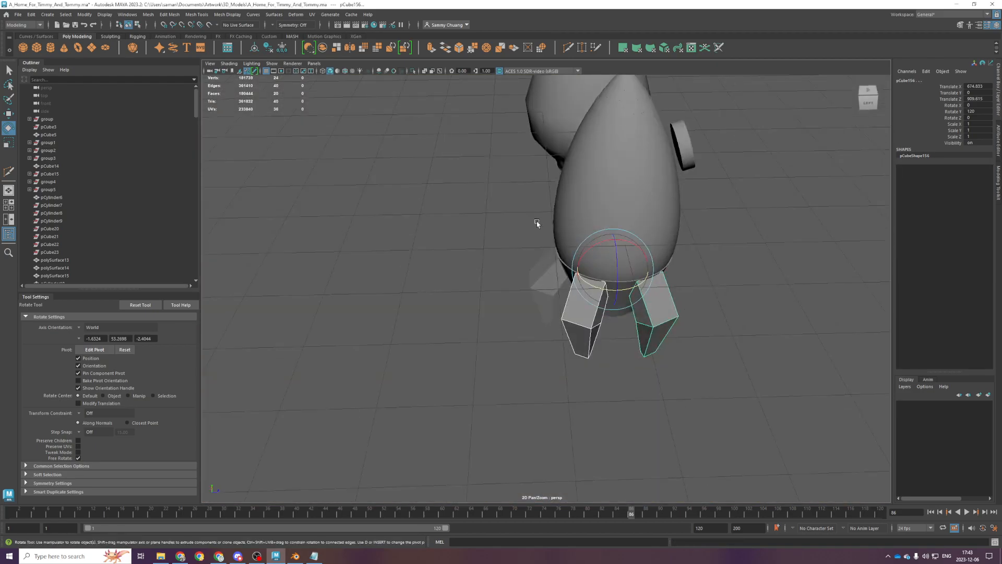
{"action": "key", "text": "space"}
{"action": "key", "text": "space"}
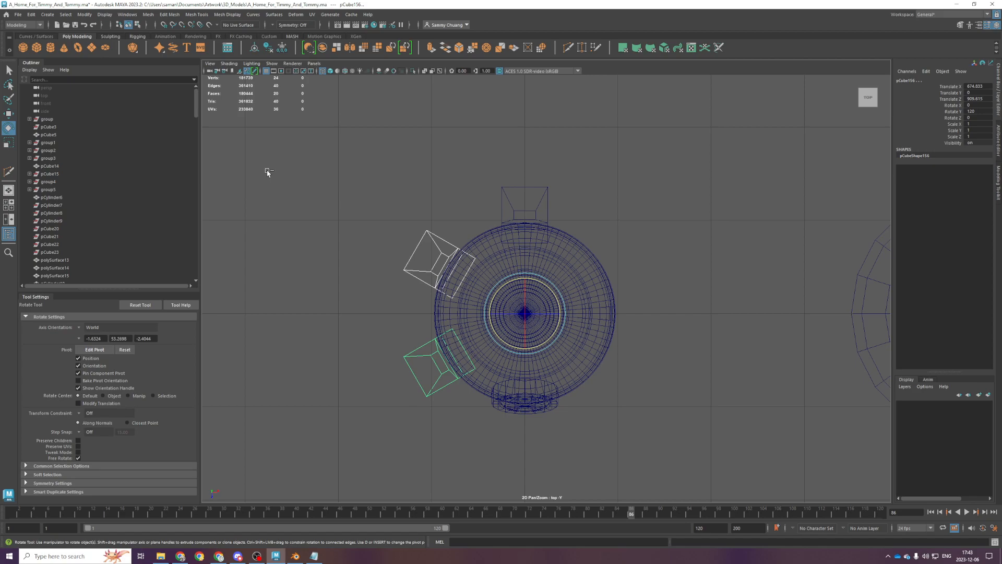
{"action": "key", "text": "ctrl+z"}
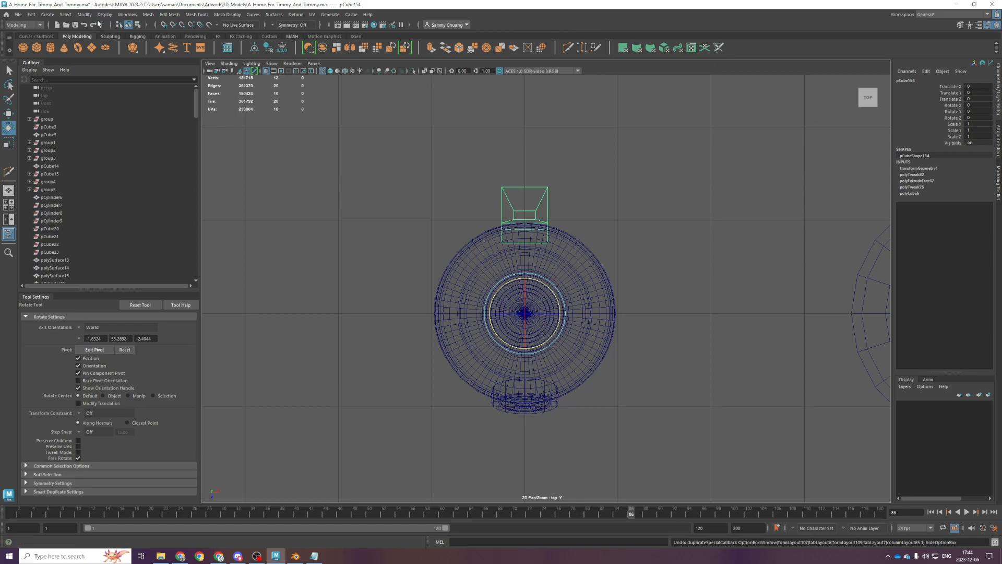
Duplicate the fin with Duplicate Special as two copies rotated in Y, spacing three fins evenly around the hull
{"action": "left_click", "coordinate": [33, 14]}
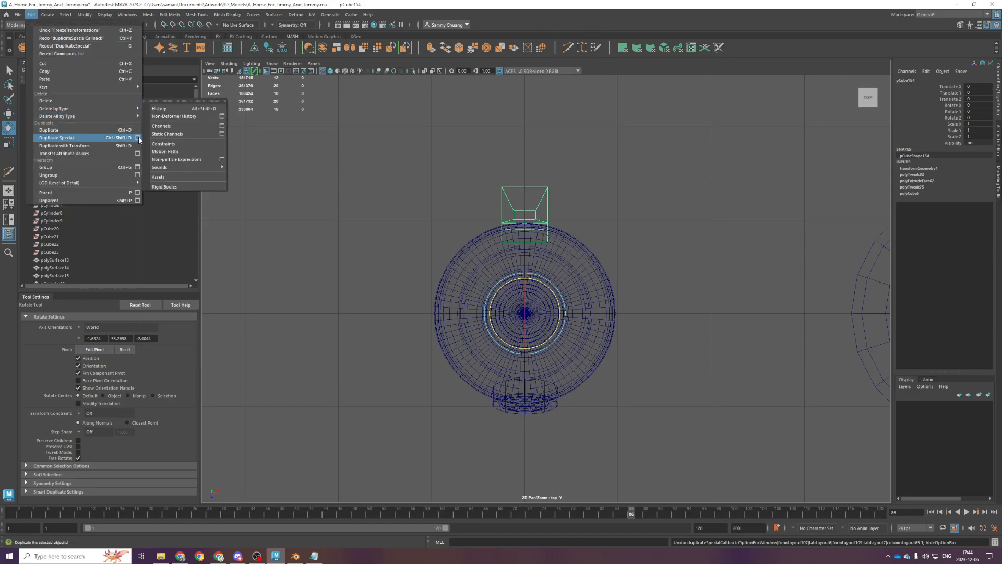
{"action": "left_click", "coordinate": [146, 140]}
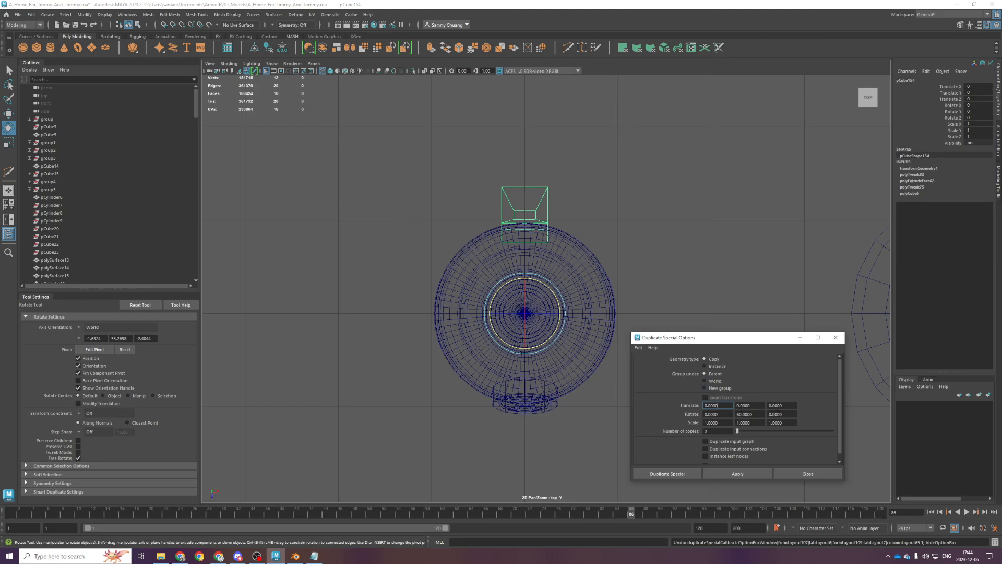
{"action": "left_click", "coordinate": [748, 414]}
{"action": "left_click", "coordinate": [663, 473]}
{"action": "key", "text": "space"}
{"action": "key", "text": "space"}
Deselect the fins, inspect the three-finned rocket from several angles and save the scene
{"action": "left_click_drag", "start_coordinate": [646, 255], "coordinate": [653, 248], "text": "alt"}
{"action": "scroll", "coordinate": [689, 210], "scroll_direction": "down", "scroll_amount": 3}
{"action": "left_click", "coordinate": [689, 210]}
{"action": "left_click_drag", "start_coordinate": [689, 210], "coordinate": [770, 472], "text": "alt"}
{"action": "scroll", "coordinate": [692, 303], "scroll_direction": "up", "scroll_amount": 4}
{"action": "left_click_drag", "start_coordinate": [646, 258], "coordinate": [667, 305], "text": "alt"}
{"action": "left_click", "coordinate": [630, 297]}
{"action": "left_click_drag", "start_coordinate": [645, 355], "coordinate": [644, 294], "text": "alt"}
{"action": "key", "text": "w"}
{"action": "key", "text": "ctrl+s"}
Delete the two spare egg bodies beside the rocket and save the scene
{"action": "left_click_drag", "start_coordinate": [714, 371], "coordinate": [502, 293], "text": "alt"}
{"action": "left_click", "coordinate": [657, 269]}
{"action": "left_click", "coordinate": [496, 265], "text": "shift"}
{"action": "key", "text": "Delete"}
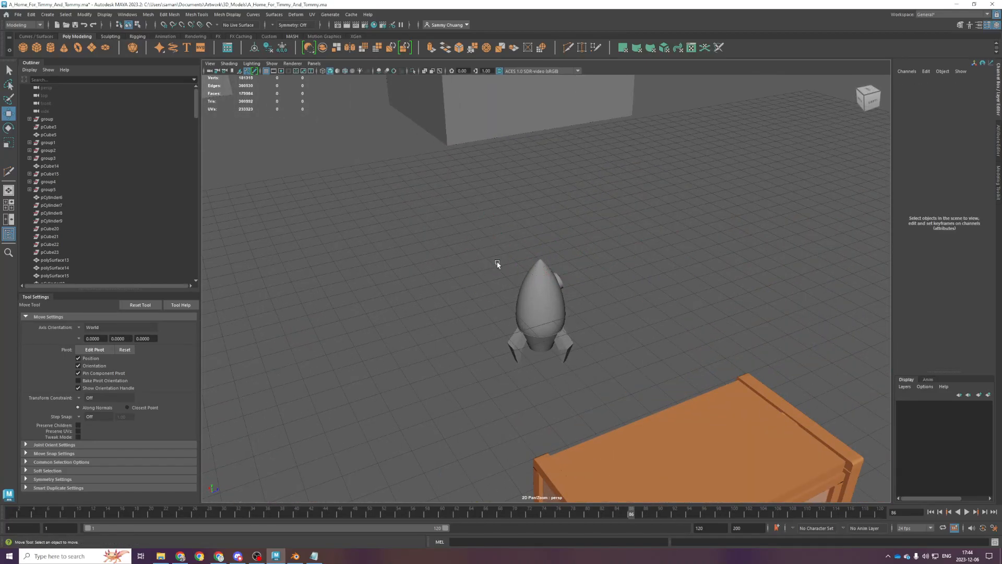
{"action": "scroll", "coordinate": [455, 291], "scroll_direction": "down", "scroll_amount": 10}
{"action": "left_click_drag", "start_coordinate": [671, 337], "coordinate": [622, 318], "text": "alt"}
{"action": "scroll", "coordinate": [622, 318], "scroll_direction": "up", "scroll_amount": 4}
{"action": "key", "text": "q"}
{"action": "key", "text": "ctrl+s"}
{"action": "key", "text": "w"}
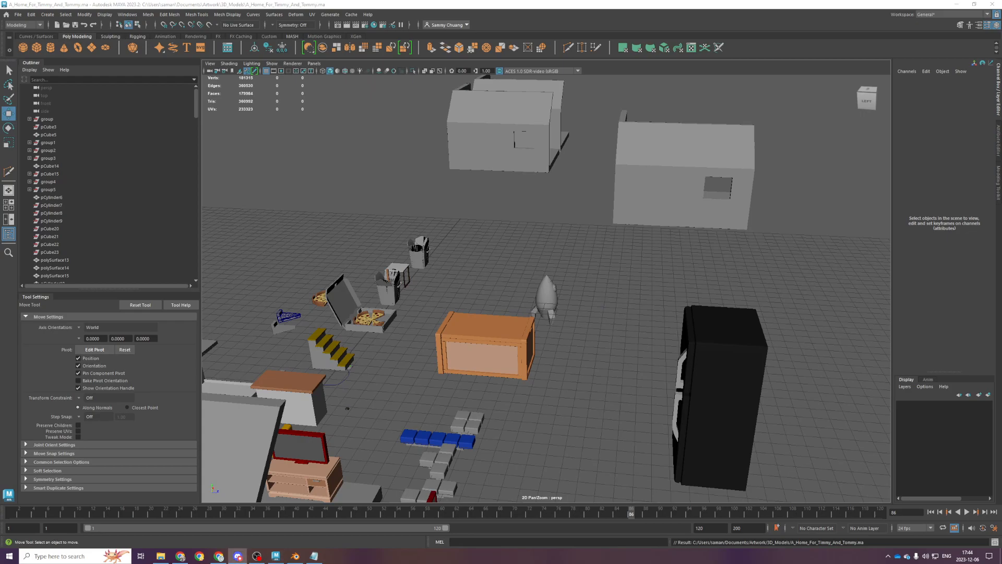
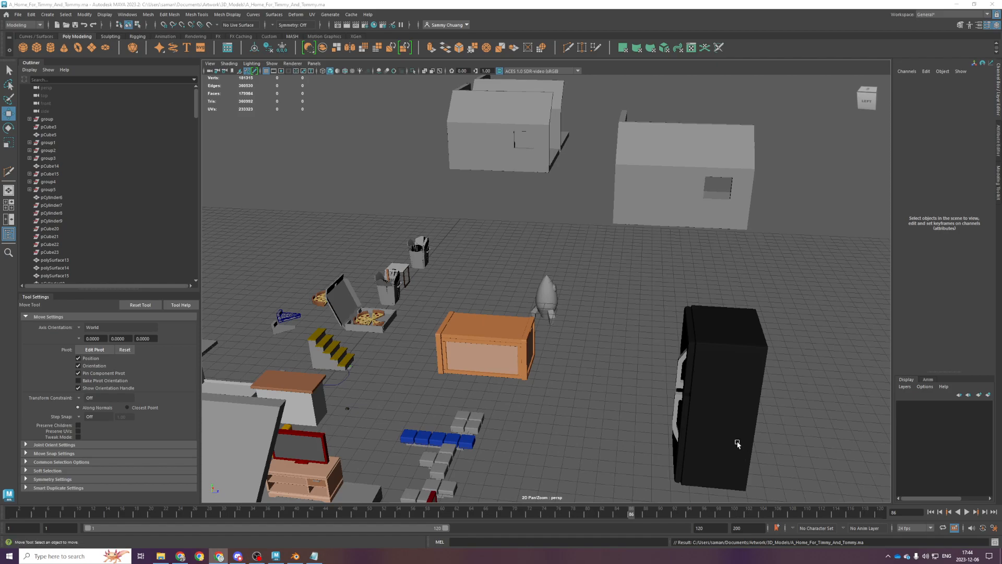
Select all three rocket fins and assign them the existing red material
{"action": "scroll", "coordinate": [719, 436], "scroll_direction": "up", "scroll_amount": 5}
{"action": "scroll", "coordinate": [564, 394], "scroll_direction": "up", "scroll_amount": 5}
{"action": "left_click_drag", "start_coordinate": [681, 415], "coordinate": [517, 412], "text": "alt"}
{"action": "left_click", "coordinate": [547, 424]}
{"action": "left_click", "coordinate": [649, 441], "text": "shift"}
{"action": "left_click_drag", "start_coordinate": [800, 431], "coordinate": [645, 421], "text": "alt"}
{"action": "left_click", "coordinate": [610, 434], "text": "shift"}
{"action": "right_click_drag", "start_coordinate": [636, 399], "coordinate": [702, 406]}
Select only the faces of the rocket's lower band in the front view and give them the red material
{"action": "key", "text": "space"}
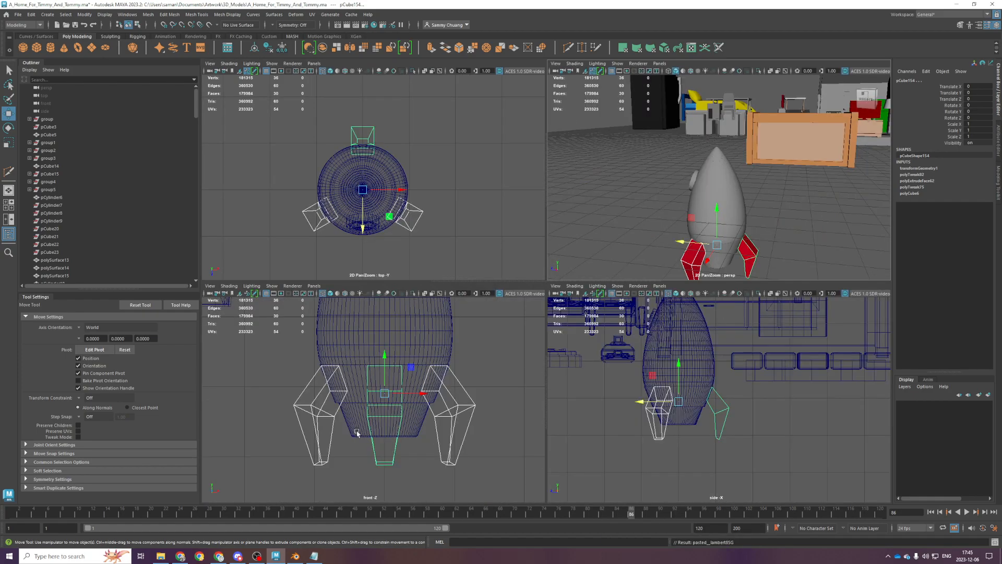
{"action": "key", "text": "space"}
{"action": "left_click", "coordinate": [520, 222]}
{"action": "key", "text": "F11"}
{"action": "left_click_drag", "start_coordinate": [362, 201], "coordinate": [835, 300]}
{"action": "left_click_drag", "start_coordinate": [444, 307], "coordinate": [813, 316]}
{"action": "left_click_drag", "start_coordinate": [418, 194], "coordinate": [757, 215], "text": "ctrl"}
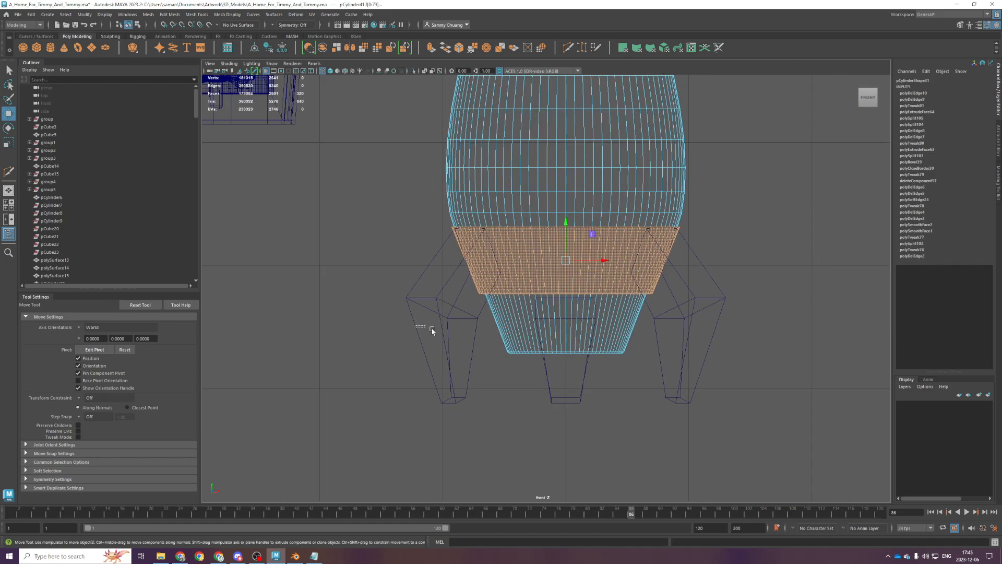
Select the base faces below the red band and assign them the existing pasted__counter_set material
{"action": "left_click_drag", "start_coordinate": [417, 324], "coordinate": [791, 447]}
{"action": "key", "text": "space"}
{"action": "key", "text": "space"}
{"action": "mouse_move", "coordinate": [715, 318]}
{"action": "left_mouse_down", "text": "alt"}
{"action": "mouse_move", "coordinate": [704, 256]}
{"action": "mouse_move", "coordinate": [694, 280]}
{"action": "mouse_move", "coordinate": [703, 334]}
{"action": "left_mouse_up", "text": "alt"}
{"action": "right_click_drag", "start_coordinate": [703, 334], "coordinate": [774, 185]}
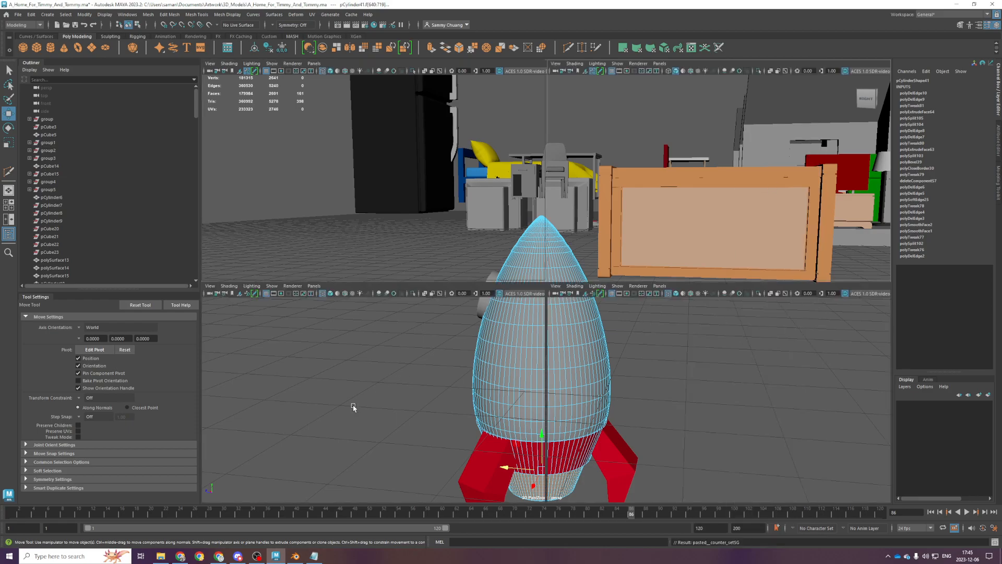
In the front view, select the rocket's nose faces while leaving out the plain bands between the stripes
{"action": "key", "text": "space"}
{"action": "key", "text": "space"}
{"action": "scroll", "coordinate": [376, 371], "scroll_direction": "down", "scroll_amount": 2}
{"action": "mouse_move", "coordinate": [448, 134]}
{"action": "middle_mouse_down", "text": "alt"}
{"action": "mouse_move", "coordinate": [496, 436]}
{"action": "mouse_move", "coordinate": [518, 158]}
{"action": "mouse_move", "coordinate": [484, 302]}
{"action": "middle_mouse_up", "text": "alt"}
{"action": "scroll", "coordinate": [485, 303], "scroll_direction": "up", "scroll_amount": 4}
{"action": "scroll", "coordinate": [407, 229], "scroll_direction": "up", "scroll_amount": 3}
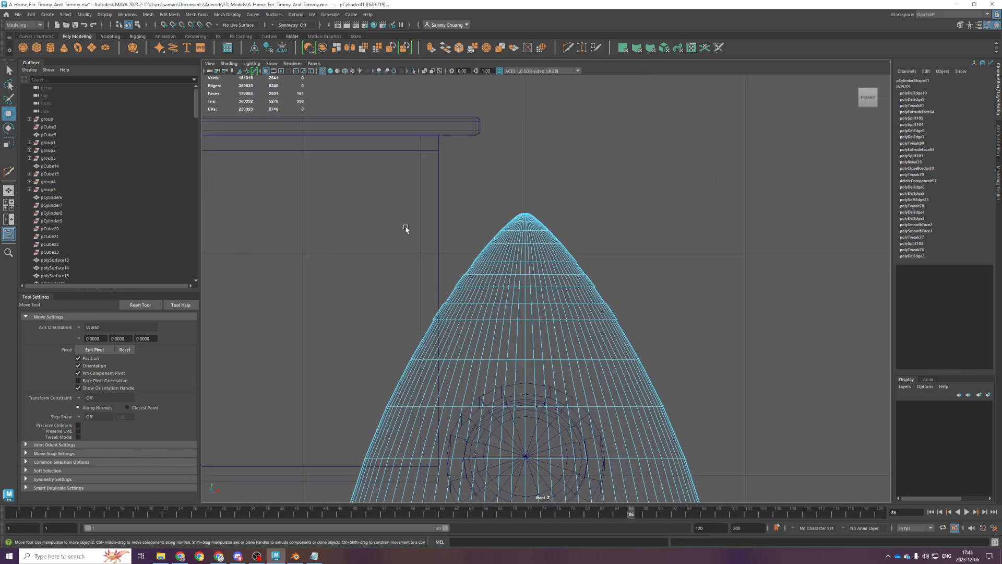
{"action": "left_click_drag", "start_coordinate": [365, 166], "coordinate": [695, 368]}
{"action": "left_click_drag", "start_coordinate": [445, 258], "coordinate": [635, 269], "text": "ctrl"}
{"action": "left_click_drag", "start_coordinate": [396, 297], "coordinate": [656, 294], "text": "ctrl"}
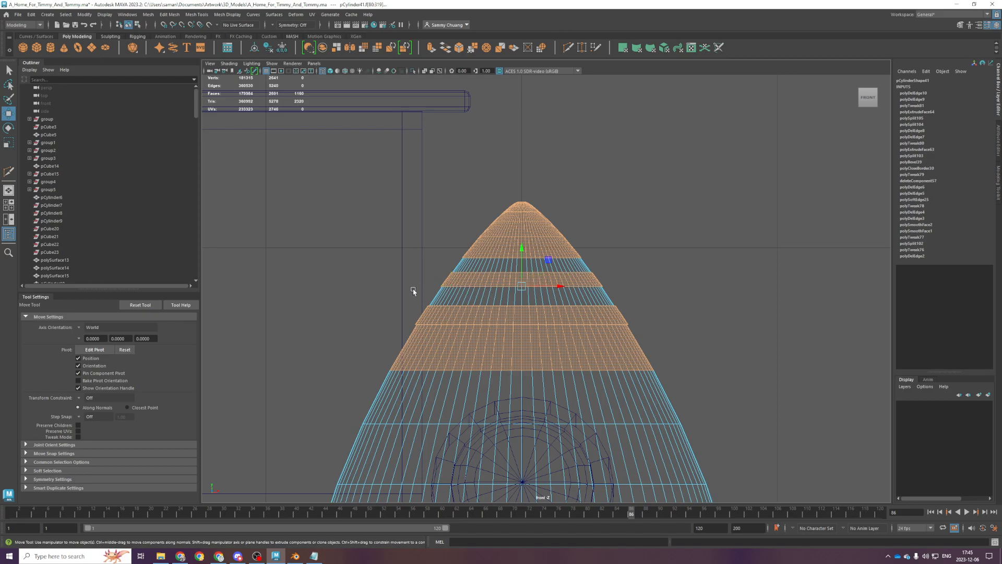
Select all rocket body faces above the lower red band and assign them an existing white material
{"action": "scroll", "coordinate": [436, 347], "scroll_direction": "down", "scroll_amount": 5}
{"action": "left_click_drag", "start_coordinate": [420, 208], "coordinate": [684, 460]}
{"action": "right_click_drag", "start_coordinate": [666, 257], "coordinate": [734, 193]}
Select the rocket's nose tip and the two stripe bands below it, give them the red material, and save the scene
{"action": "scroll", "coordinate": [617, 257], "scroll_direction": "up", "scroll_amount": 4}
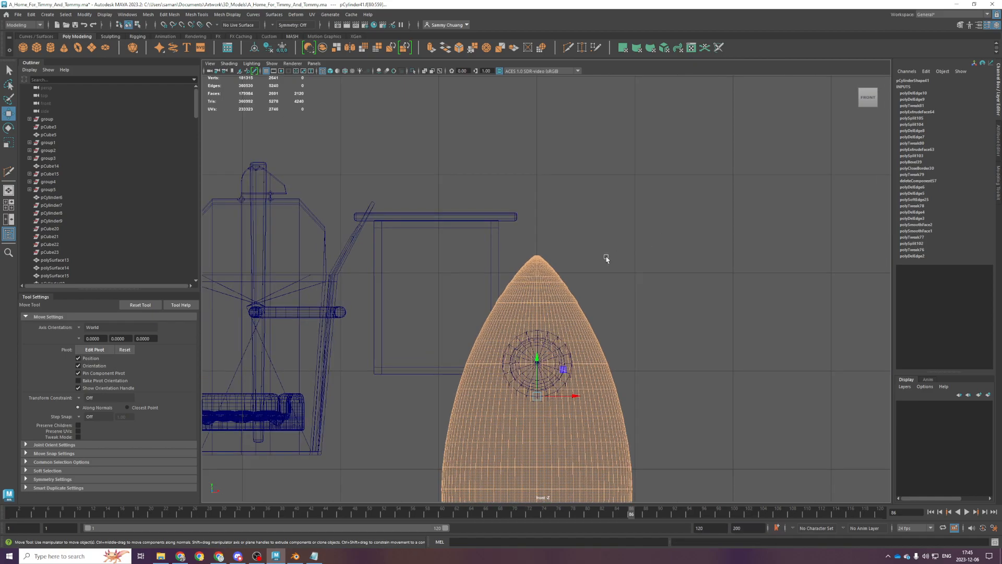
{"action": "left_click_drag", "start_coordinate": [457, 191], "coordinate": [614, 279]}
{"action": "scroll", "coordinate": [601, 265], "scroll_direction": "up", "scroll_amount": 2}
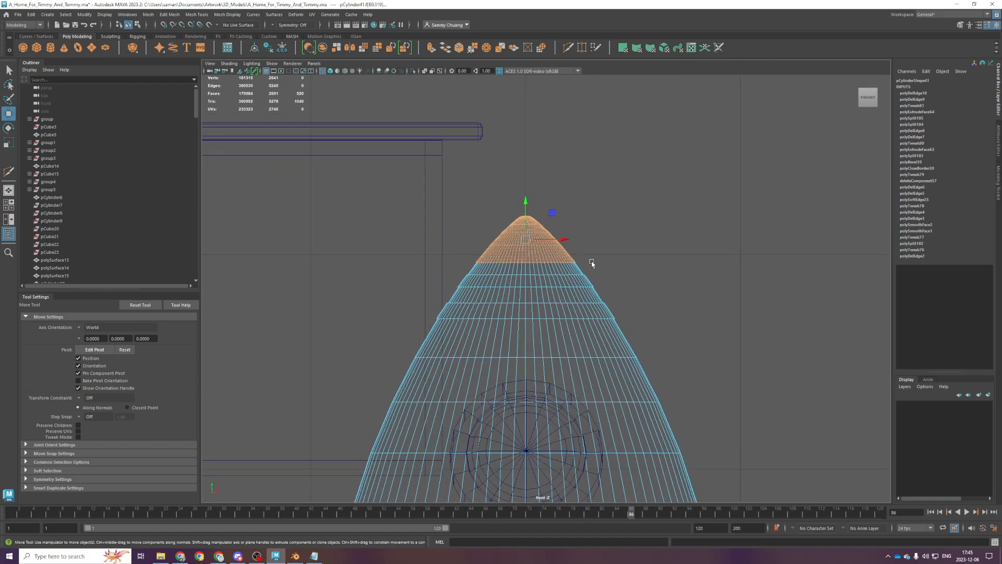
{"action": "left_click_drag", "start_coordinate": [364, 199], "coordinate": [714, 373]}
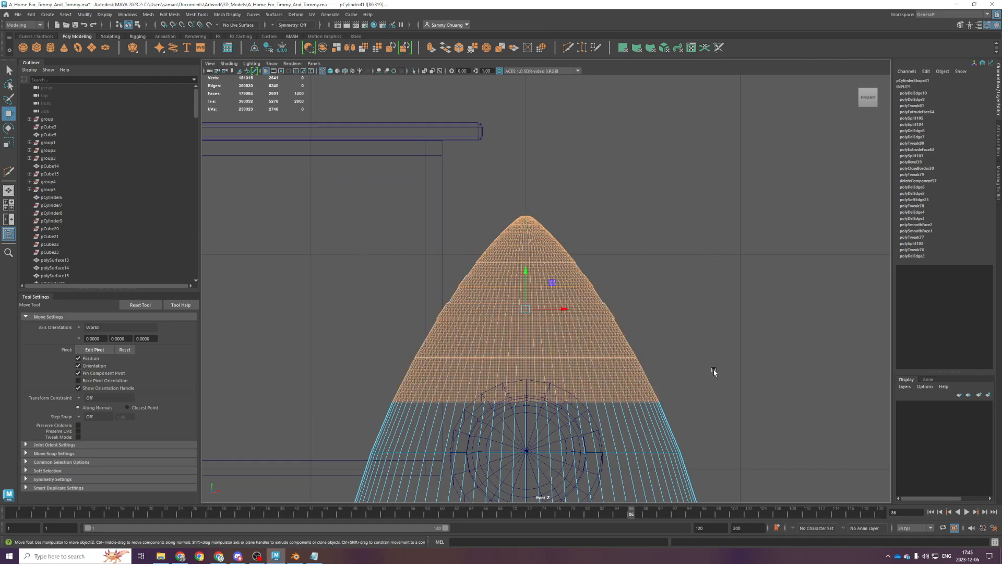
{"action": "left_click_drag", "start_coordinate": [389, 327], "coordinate": [689, 372], "text": "ctrl"}
{"action": "left_click_drag", "start_coordinate": [413, 289], "coordinate": [685, 302], "text": "ctrl"}
{"action": "left_click_drag", "start_coordinate": [447, 265], "coordinate": [644, 274], "text": "ctrl"}
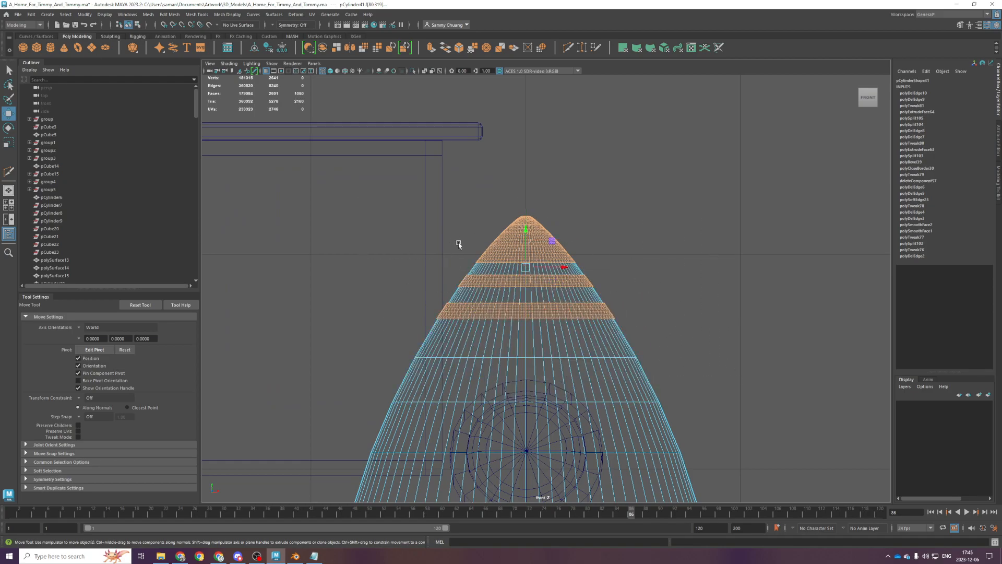
{"action": "right_click_drag", "start_coordinate": [656, 195], "coordinate": [724, 407]}
{"action": "key", "text": "space"}
{"action": "key", "text": "space"}
{"action": "key", "text": "F8"}
{"action": "left_click", "coordinate": [737, 275]}
{"action": "left_click_drag", "start_coordinate": [725, 400], "coordinate": [716, 416], "text": "alt"}
{"action": "key", "text": "q"}
{"action": "key", "text": "ctrl+s"}
Select a horizontal edge loop around the rocket's upper body and enable soft selection with a wide falloff for scaling
{"action": "scroll", "coordinate": [702, 395], "scroll_direction": "up", "scroll_amount": 3}
{"action": "scroll", "coordinate": [703, 398], "scroll_direction": "down", "scroll_amount": 3}
{"action": "left_click", "coordinate": [483, 379]}
{"action": "scroll", "coordinate": [486, 381], "scroll_direction": "down", "scroll_amount": 3}
{"action": "left_click_drag", "start_coordinate": [500, 392], "coordinate": [530, 383], "text": "alt"}
{"action": "scroll", "coordinate": [537, 366], "scroll_direction": "up", "scroll_amount": 3}
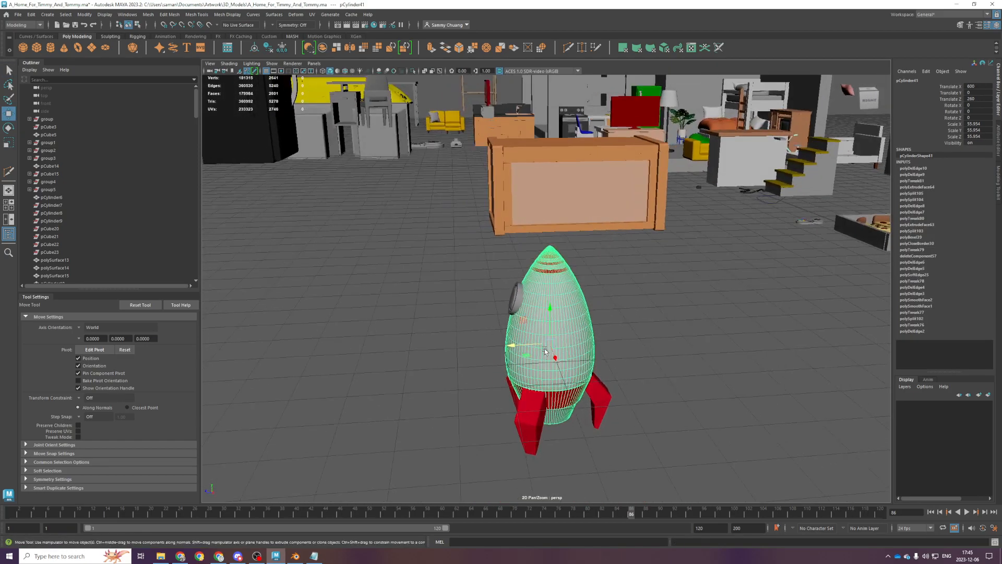
{"action": "scroll", "coordinate": [598, 345], "scroll_direction": "down", "scroll_amount": 1}
{"action": "left_click_drag", "start_coordinate": [598, 345], "coordinate": [559, 343], "text": "alt"}
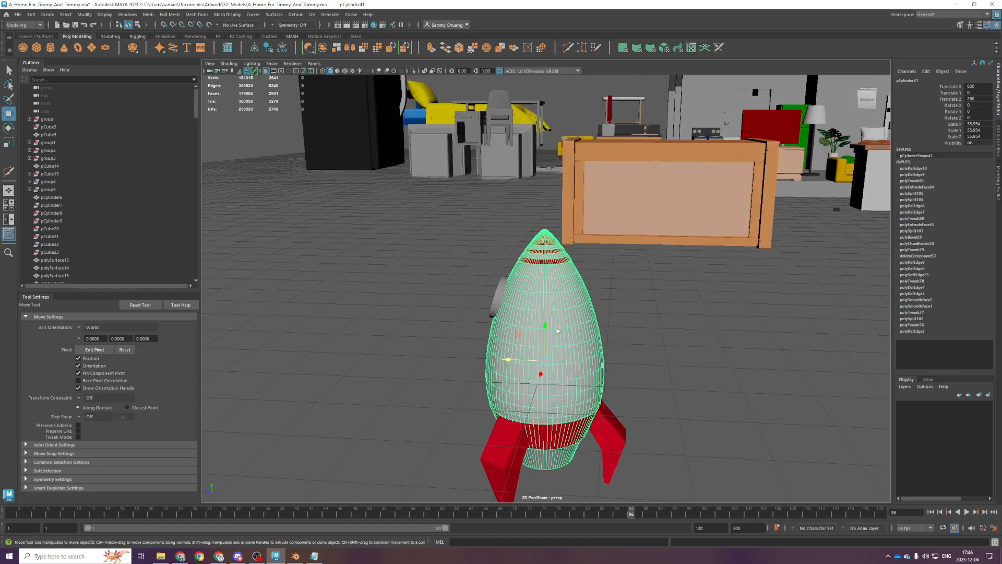
{"action": "scroll", "coordinate": [559, 343], "scroll_direction": "up", "scroll_amount": 3}
{"action": "right_click_drag", "start_coordinate": [558, 342], "coordinate": [555, 316]}
{"action": "double_click", "coordinate": [550, 295]}
{"action": "key", "text": "r"}
{"action": "key", "text": "b"}
{"action": "left_click_drag", "start_coordinate": [547, 297], "coordinate": [710, 485]}
{"action": "scroll", "coordinate": [632, 341], "scroll_direction": "down", "scroll_amount": 2}
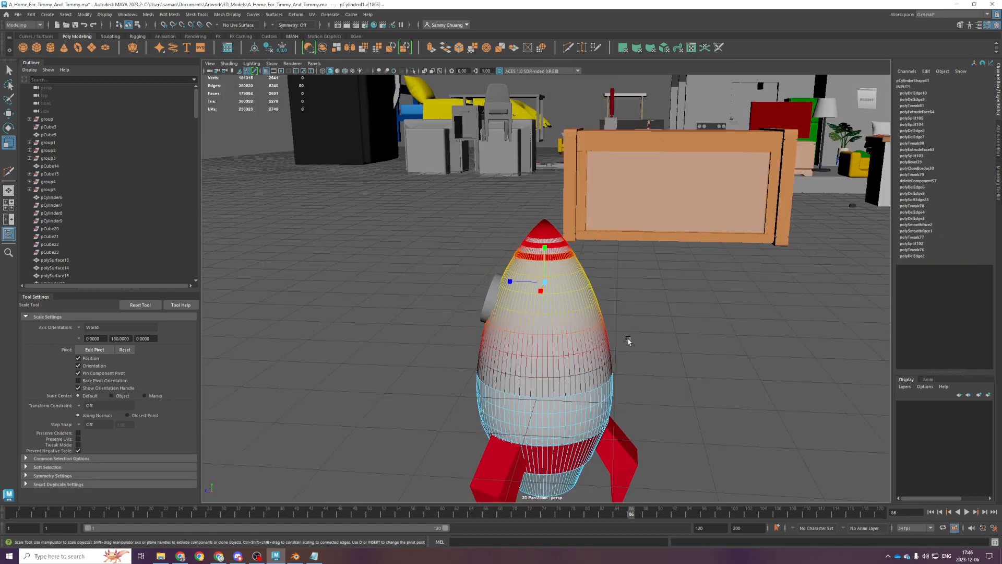
Extend the soft-selection falloff further down the body and scale the edge loop outward to widen the rocket's upper half
{"action": "left_click_drag", "start_coordinate": [633, 340], "coordinate": [592, 339], "text": "alt"}
{"action": "key", "text": "b"}
{"action": "left_click_drag", "start_coordinate": [514, 313], "coordinate": [593, 399]}
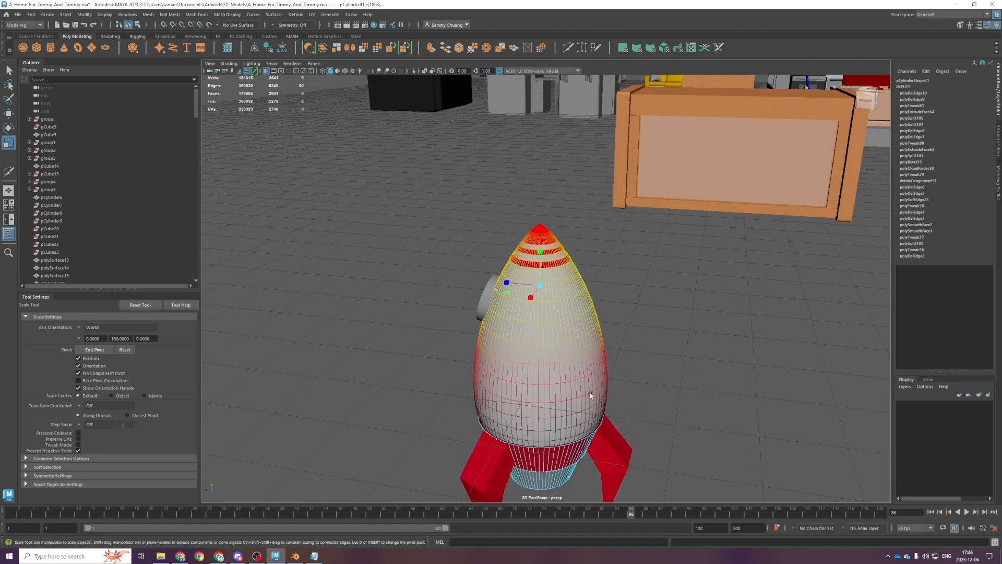
{"action": "left_click_drag", "start_coordinate": [506, 292], "coordinate": [561, 287], "text": "alt"}
{"action": "right_click_drag", "start_coordinate": [616, 295], "coordinate": [640, 277]}
{"action": "left_click", "coordinate": [674, 269]}
Select the rocket's round window, scale it uniformly to 1.353, and save the scene
{"action": "left_click_drag", "start_coordinate": [562, 360], "coordinate": [585, 372], "text": "alt"}
{"action": "right_click_drag", "start_coordinate": [670, 320], "coordinate": [683, 310]}
{"action": "scroll", "coordinate": [629, 277], "scroll_direction": "up", "scroll_amount": 4}
{"action": "left_click", "coordinate": [559, 305]}
{"action": "key", "text": "w"}
{"action": "left_click", "coordinate": [511, 336], "text": "shift"}
{"action": "left_click", "coordinate": [489, 339]}
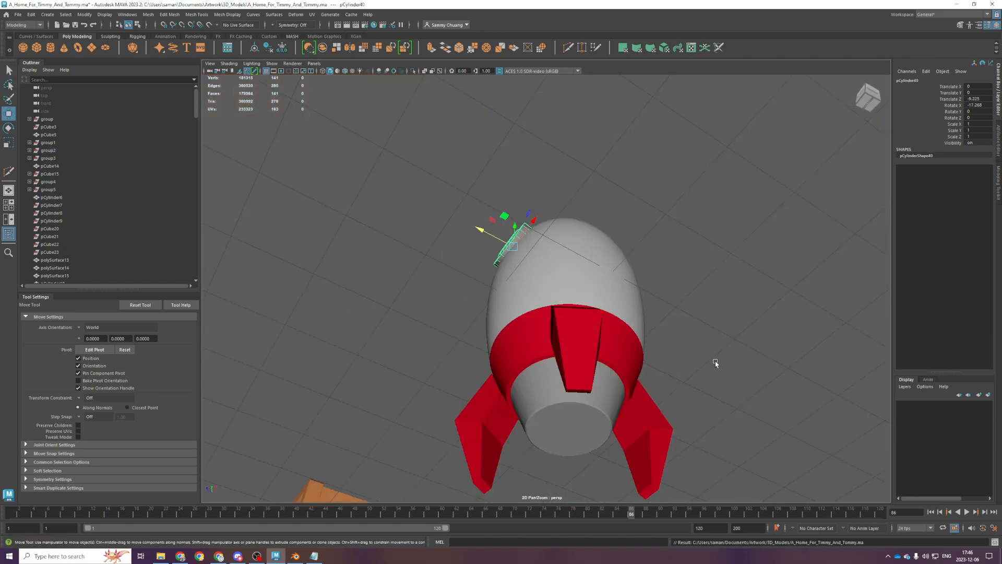
{"action": "scroll", "coordinate": [716, 364], "scroll_direction": "down", "scroll_amount": 3}
{"action": "left_click_drag", "start_coordinate": [580, 346], "coordinate": [621, 365], "text": "alt"}
{"action": "scroll", "coordinate": [622, 364], "scroll_direction": "up", "scroll_amount": 5}
{"action": "key", "text": "r"}
{"action": "left_click_drag", "start_coordinate": [548, 282], "coordinate": [578, 299], "text": "alt"}
{"action": "left_click_drag", "start_coordinate": [578, 299], "coordinate": [632, 305], "text": "alt"}
{"action": "scroll", "coordinate": [641, 305], "scroll_direction": "down", "scroll_amount": 3}
{"action": "key", "text": "ctrl+s"}
In the side view, fit the window to the hull with Rotate X -13.654, Translate Y -4.141 and Translate Z -6.405
{"action": "left_click_drag", "start_coordinate": [612, 368], "coordinate": [538, 362], "text": "alt"}
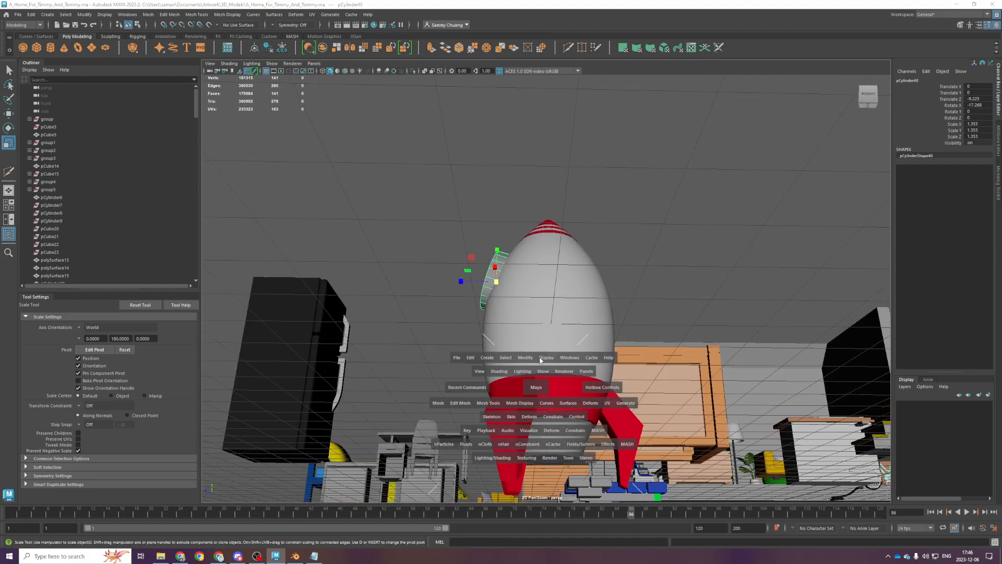
{"action": "key", "text": "space"}
{"action": "scroll", "coordinate": [560, 362], "scroll_direction": "down", "scroll_amount": 3}
{"action": "key", "text": "f"}
{"action": "scroll", "coordinate": [522, 377], "scroll_direction": "down", "scroll_amount": 4}
{"action": "key", "text": "space"}
{"action": "key", "text": "e"}
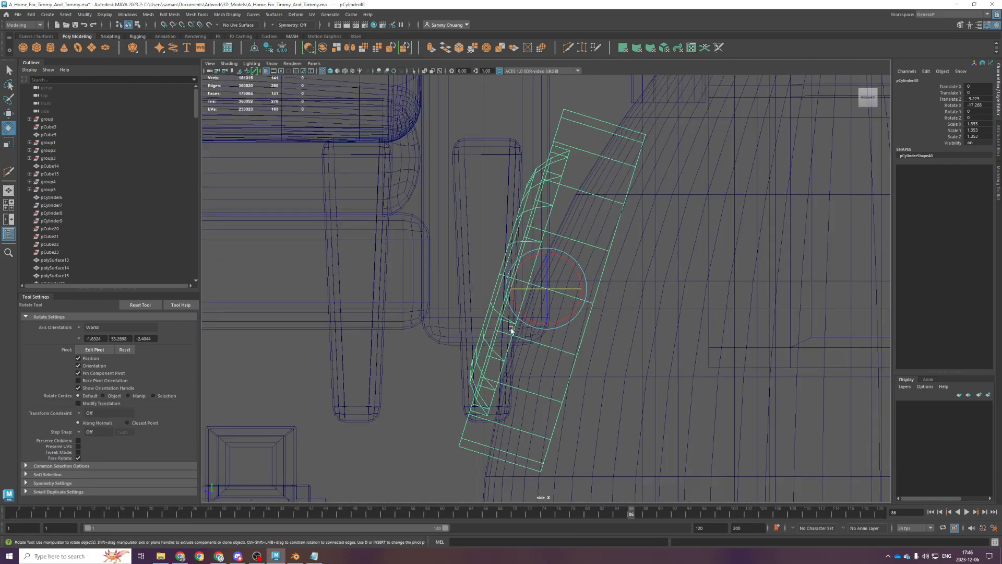
{"action": "scroll", "coordinate": [508, 328], "scroll_direction": "down", "scroll_amount": 1}
{"action": "left_click_drag", "start_coordinate": [585, 281], "coordinate": [585, 287]}
{"action": "scroll", "coordinate": [553, 293], "scroll_direction": "down", "scroll_amount": 2}
{"action": "key", "text": "w"}
{"action": "left_click_drag", "start_coordinate": [526, 269], "coordinate": [489, 296]}
{"action": "key", "text": "e"}
{"action": "left_click_drag", "start_coordinate": [536, 337], "coordinate": [532, 312]}
{"action": "key", "text": "w"}
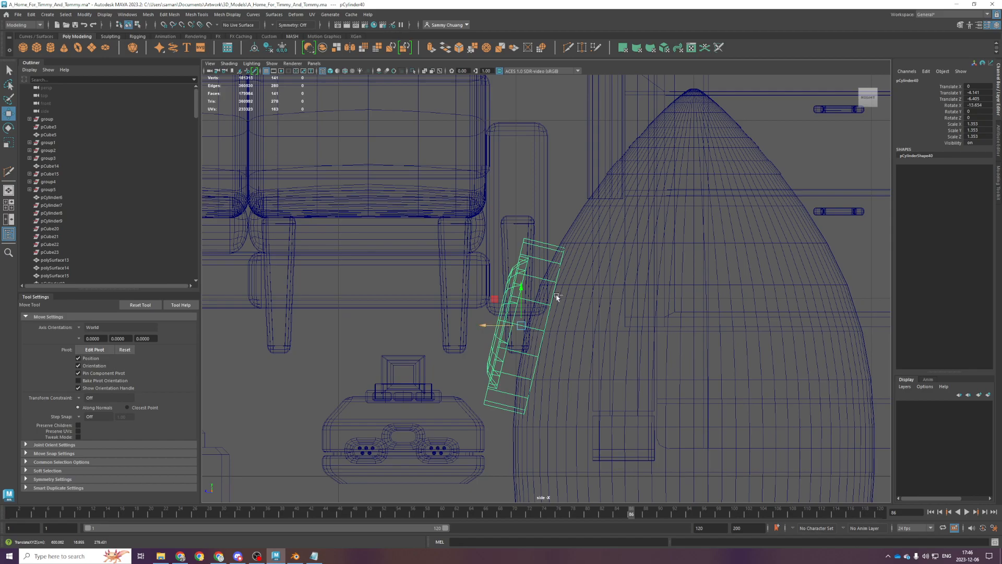
Assign the existing metal_silver material to the rocket's round window
{"action": "left_click_drag", "start_coordinate": [700, 208], "coordinate": [689, 219]}
{"action": "right_click_drag", "start_coordinate": [690, 219], "coordinate": [697, 298], "text": "alt"}
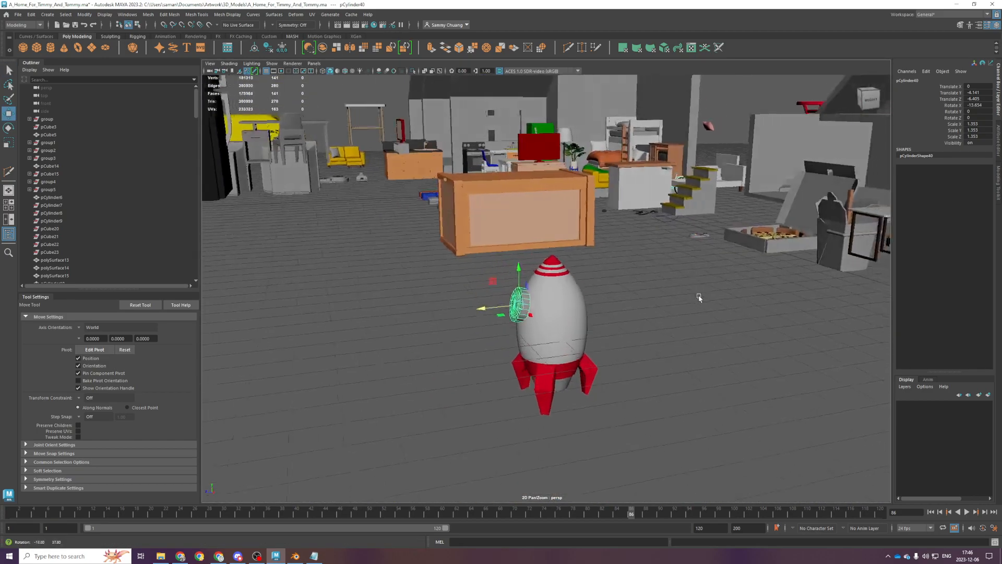
{"action": "left_click_drag", "start_coordinate": [697, 298], "coordinate": [679, 293], "text": "alt"}
{"action": "right_click_drag", "start_coordinate": [700, 245], "coordinate": [718, 235], "text": "alt"}
{"action": "right_click", "coordinate": [732, 227]}
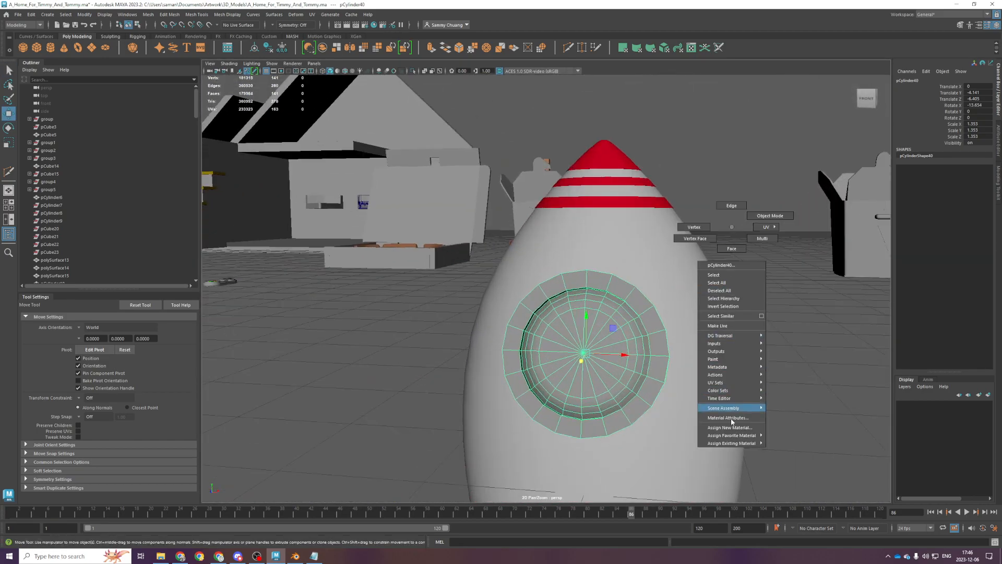
{"action": "mouse_move", "coordinate": [731, 443]}
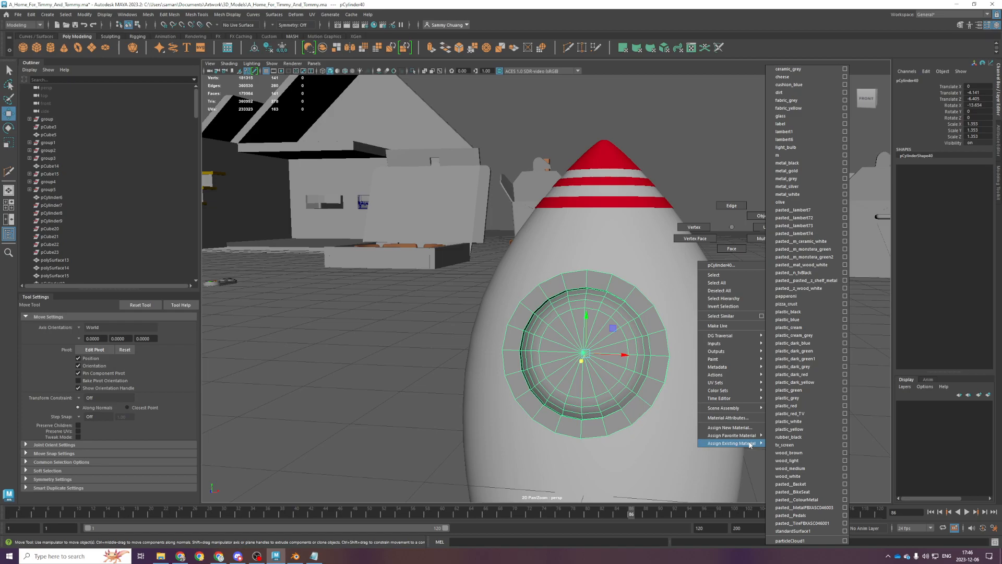
{"action": "left_click", "coordinate": [804, 188]}
Select the inner disc faces of the rocket's window in the front view, leaving out the outer rim
{"action": "key", "text": "space"}
{"action": "scroll", "coordinate": [803, 226], "scroll_direction": "up", "scroll_amount": 5}
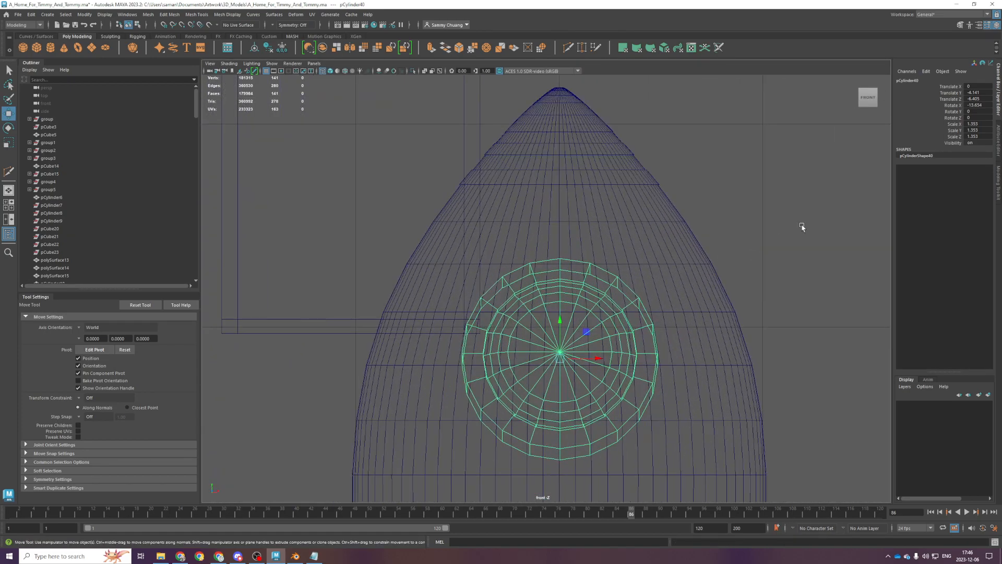
{"action": "key", "text": "F11"}
{"action": "scroll", "coordinate": [525, 407], "scroll_direction": "up", "scroll_amount": 3}
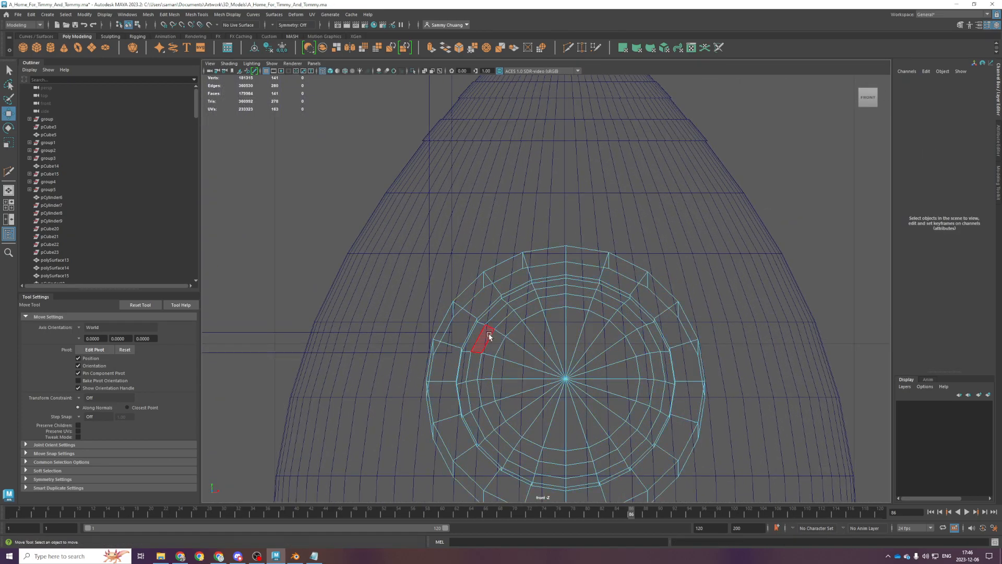
{"action": "left_click_drag", "start_coordinate": [479, 327], "coordinate": [656, 440]}
{"action": "key", "text": "space"}
{"action": "key", "text": "space"}
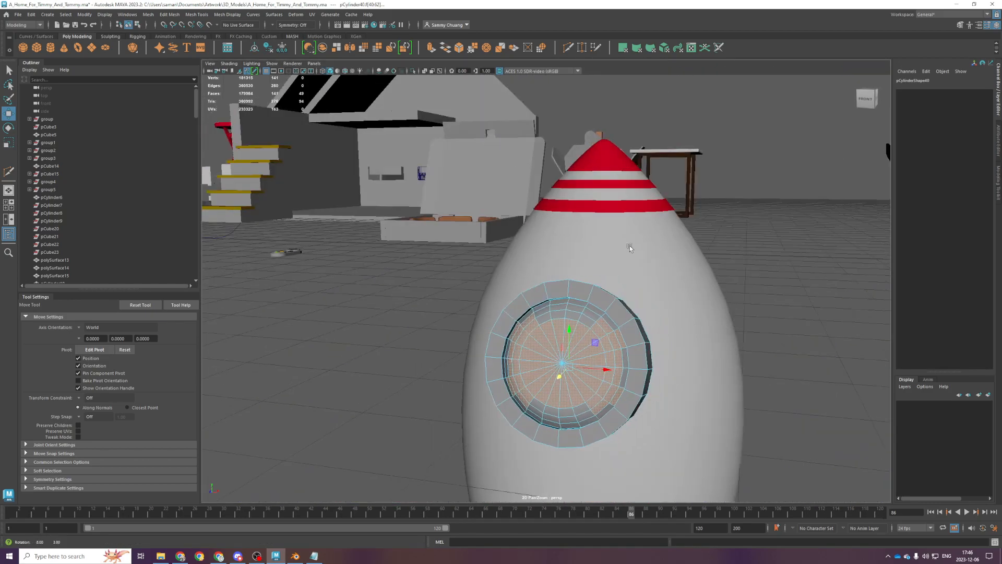
Add the remaining glass-edge faces inside the window rim to the selection and assign an existing black material
{"action": "scroll", "coordinate": [630, 246], "scroll_direction": "up", "scroll_amount": 2}
{"action": "left_click", "coordinate": [659, 349], "text": "shift"}
{"action": "double_click", "coordinate": [659, 350], "text": "shift"}
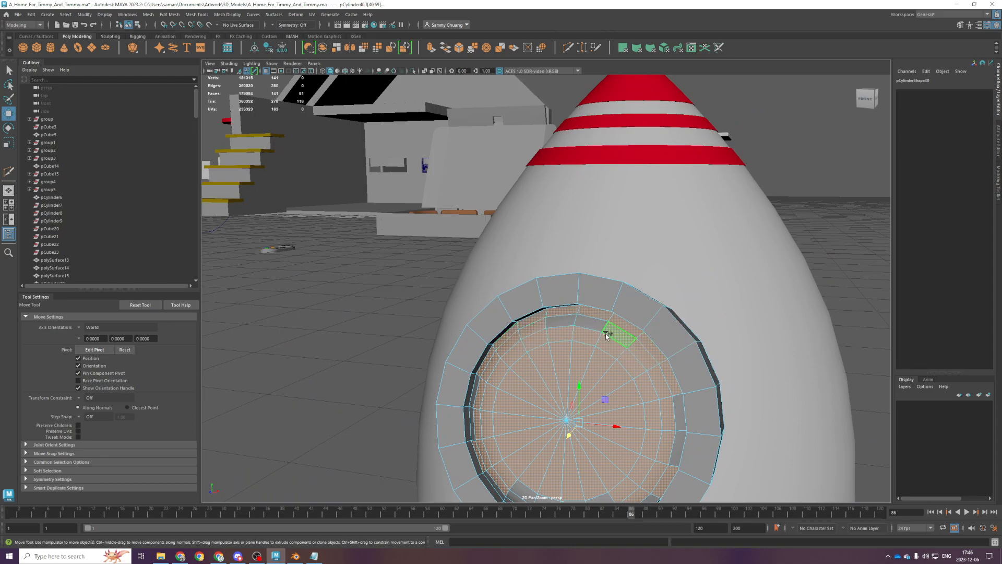
{"action": "left_click", "coordinate": [674, 418], "text": "shift"}
{"action": "scroll", "coordinate": [657, 437], "scroll_direction": "down", "scroll_amount": 2}
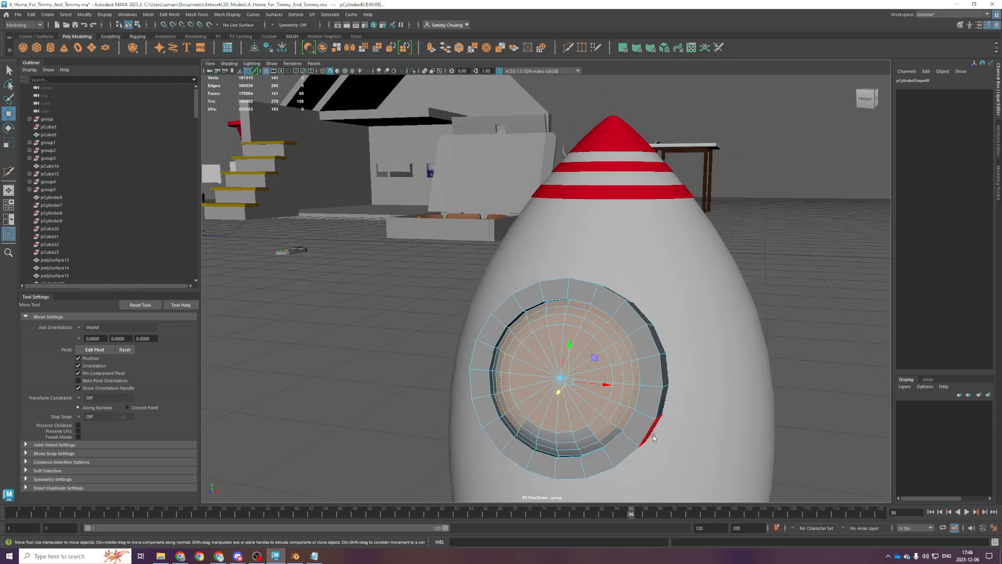
{"action": "double_click", "coordinate": [510, 425], "text": "shift"}
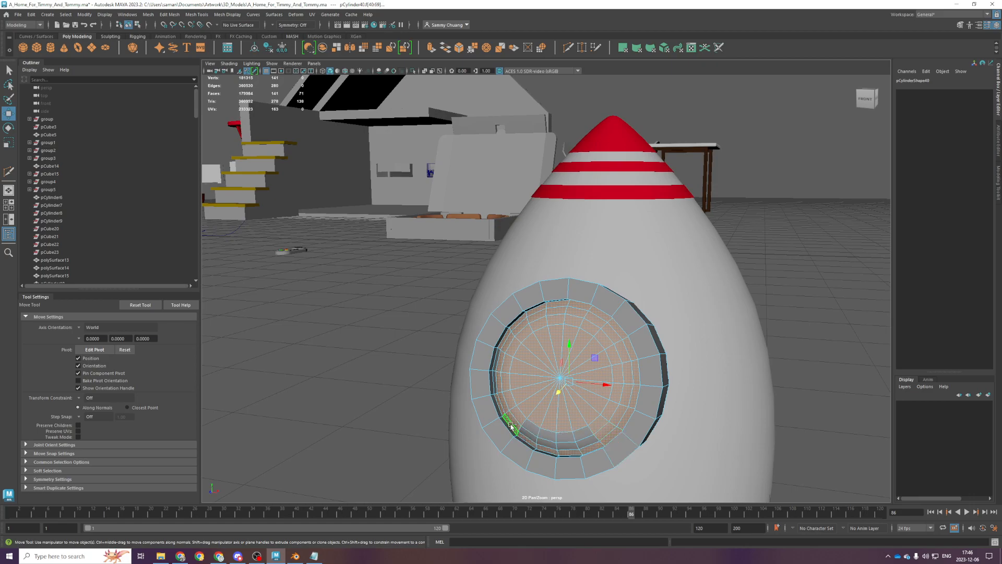
{"action": "left_click", "coordinate": [577, 432], "text": "shift"}
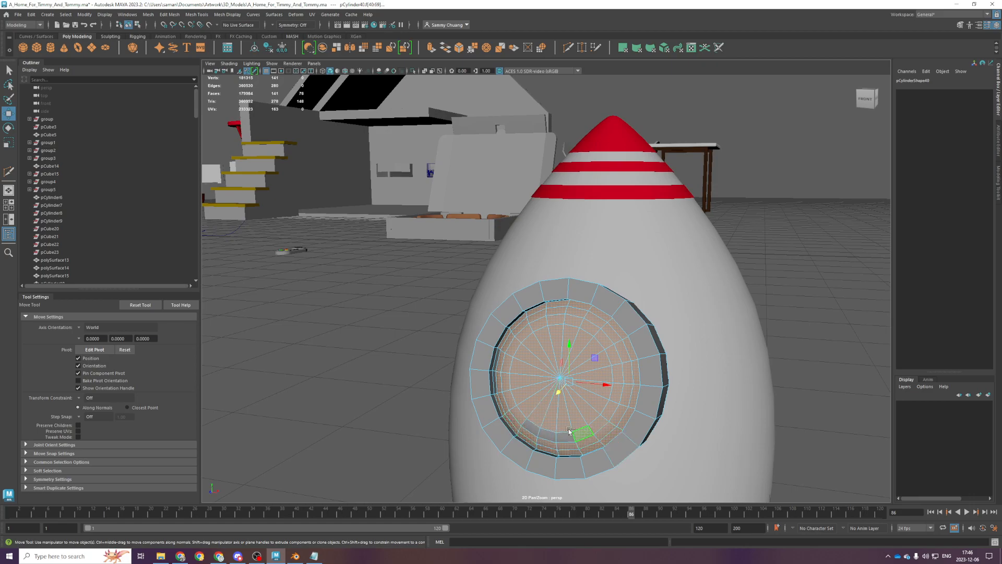
{"action": "left_click", "coordinate": [538, 425], "text": "shift"}
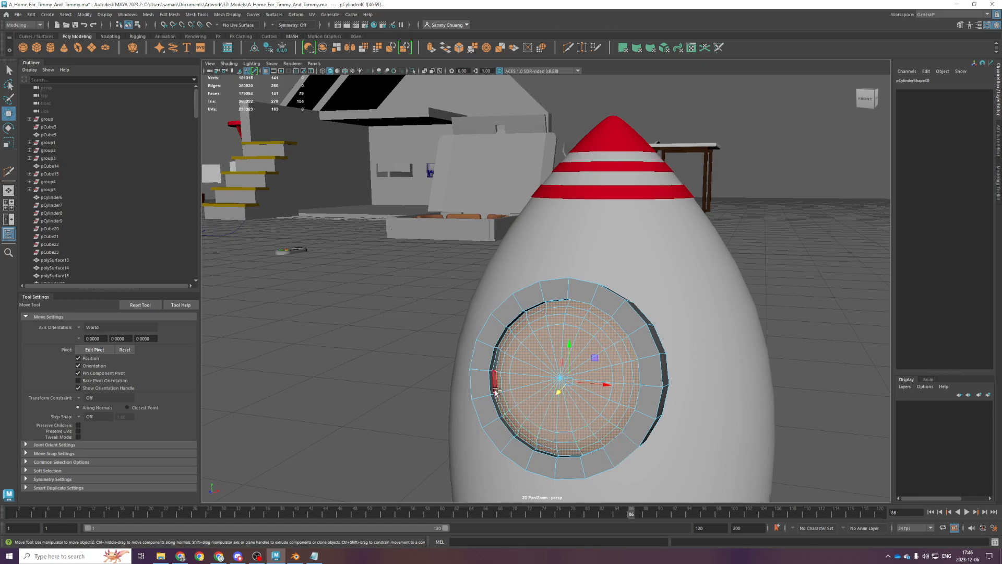
{"action": "left_click", "coordinate": [494, 360], "text": "shift"}
{"action": "right_click_drag", "start_coordinate": [547, 325], "coordinate": [622, 285]}
{"action": "key", "text": "F8"}
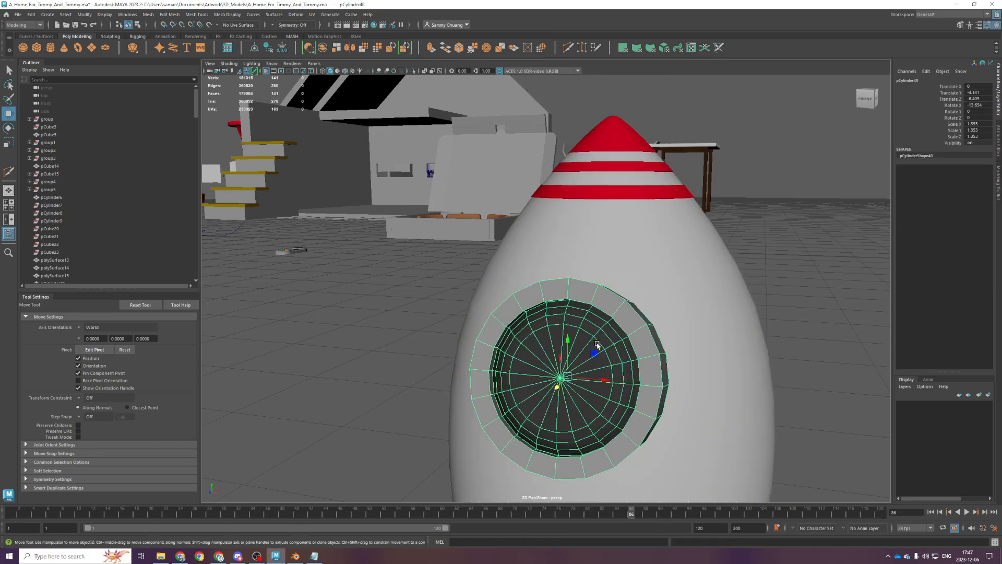
Rename the window glass's black material to plastic_light_blue and save the scene
{"action": "left_click", "coordinate": [282, 48]}
{"action": "left_click", "coordinate": [999, 179]}
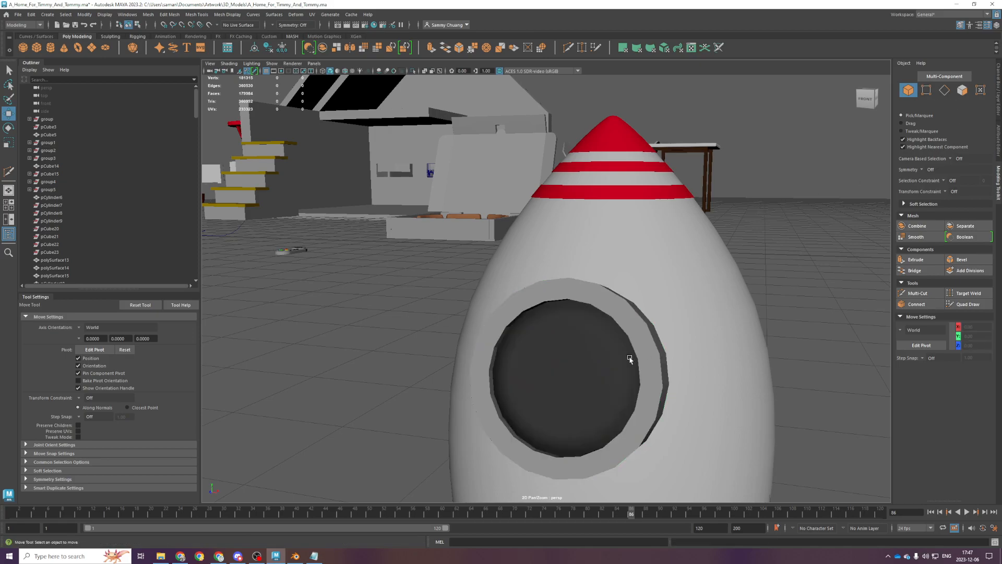
{"action": "key", "text": "ctrl+a"}
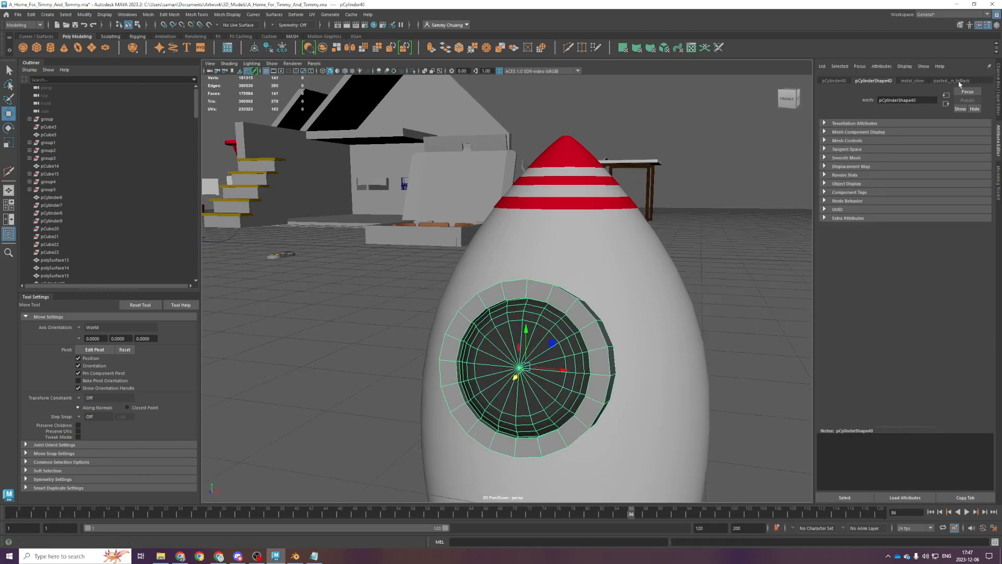
{"action": "left_click", "coordinate": [958, 81]}
{"action": "double_click", "coordinate": [929, 100]}
{"action": "type", "text": "plastic_light"}
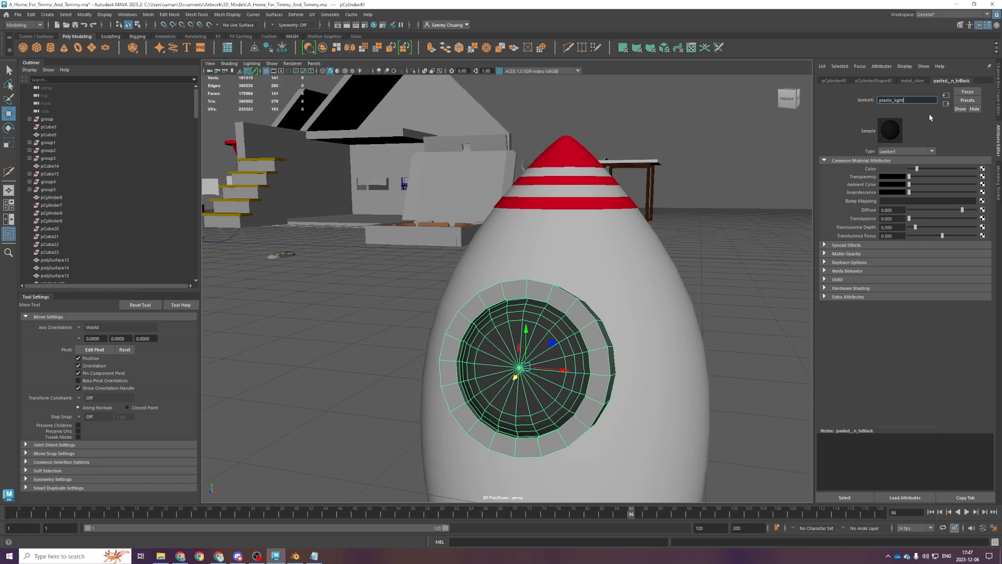
{"action": "type", "text": "_blue"}
{"action": "key", "text": "Return"}
{"action": "key", "text": "ctrl+s"}
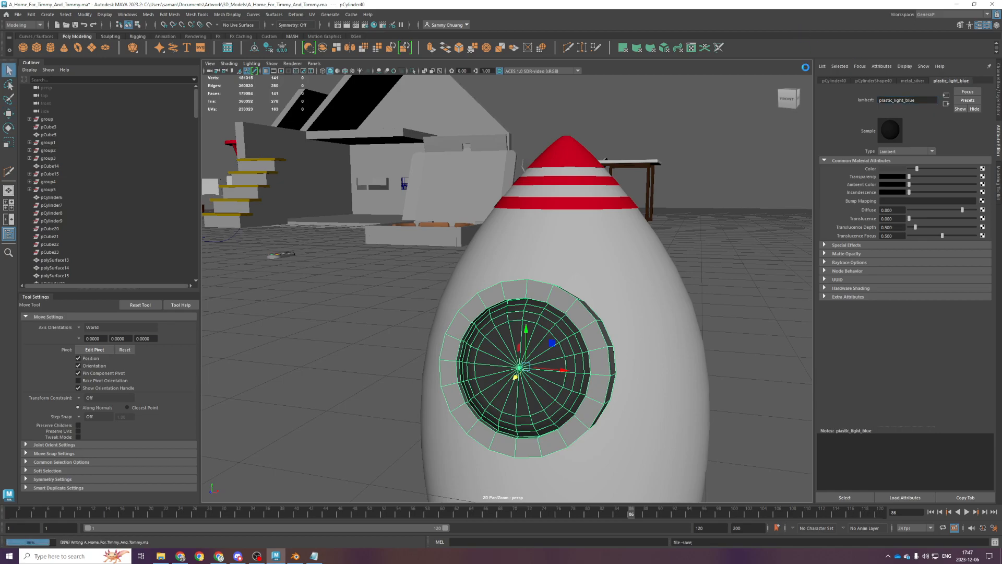
Set the plastic_light_blue colour to a muted blue with saturation 0.276 and value 0.346, and save the scene
{"action": "left_click", "coordinate": [901, 168]}
{"action": "left_click_drag", "start_coordinate": [901, 188], "coordinate": [893, 187]}
{"action": "left_click", "coordinate": [896, 197]}
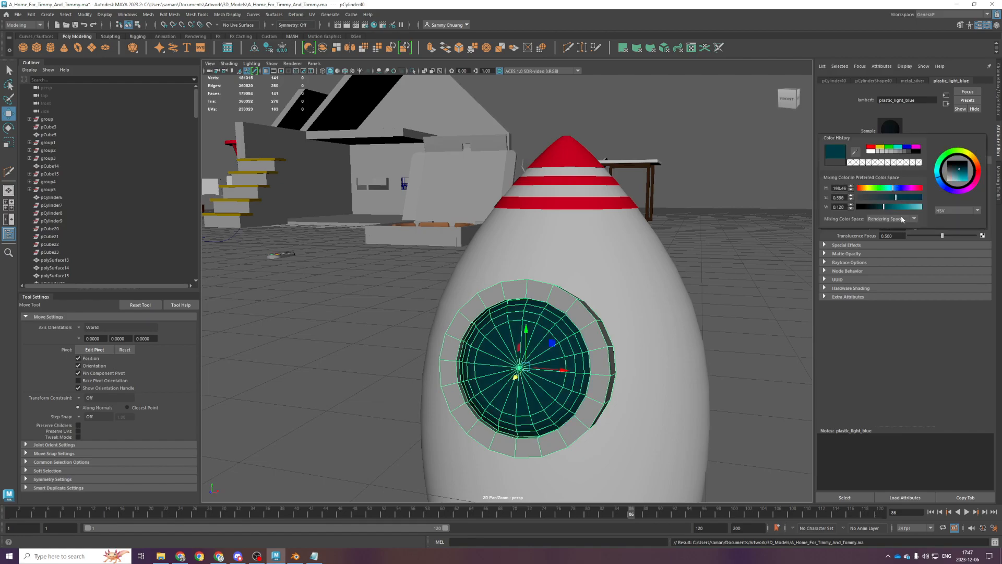
{"action": "left_click", "coordinate": [912, 206]}
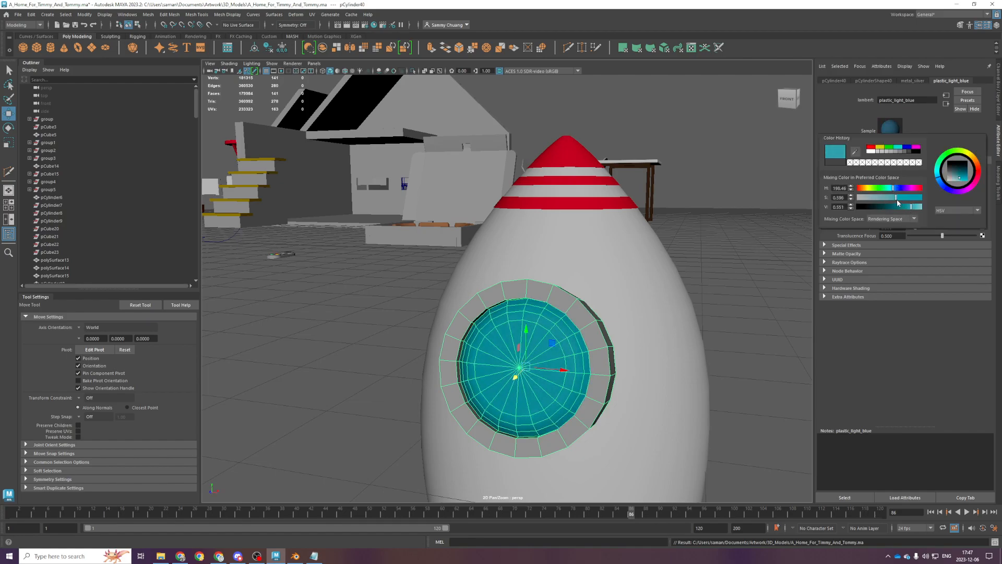
{"action": "left_click", "coordinate": [875, 197]}
{"action": "left_click_drag", "start_coordinate": [906, 208], "coordinate": [903, 208]}
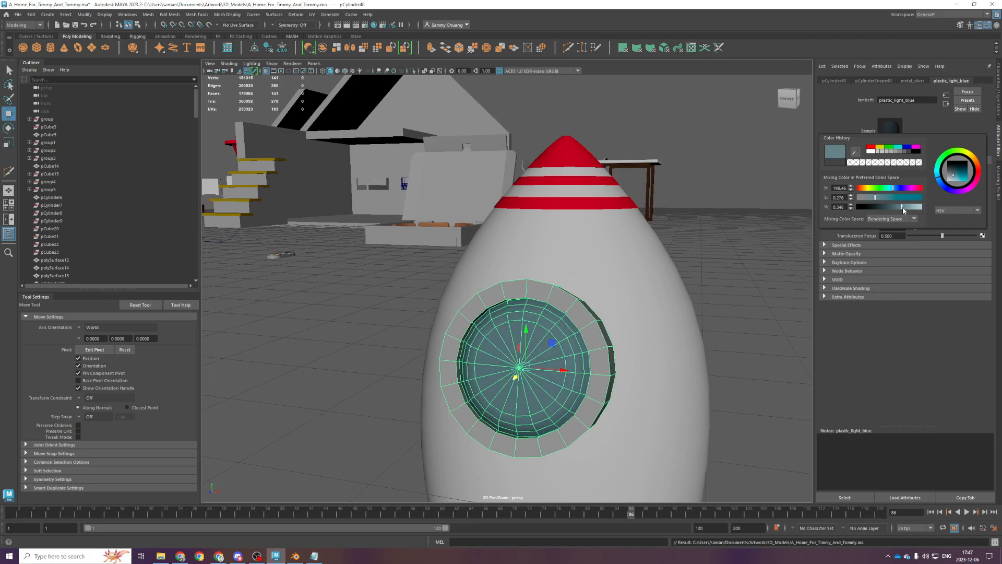
{"action": "left_click", "coordinate": [741, 314]}
{"action": "scroll", "coordinate": [741, 314], "scroll_direction": "down", "scroll_amount": 8}
{"action": "key", "text": "ctrl+s"}
{"action": "left_click_drag", "start_coordinate": [703, 442], "coordinate": [688, 318], "text": "alt"}
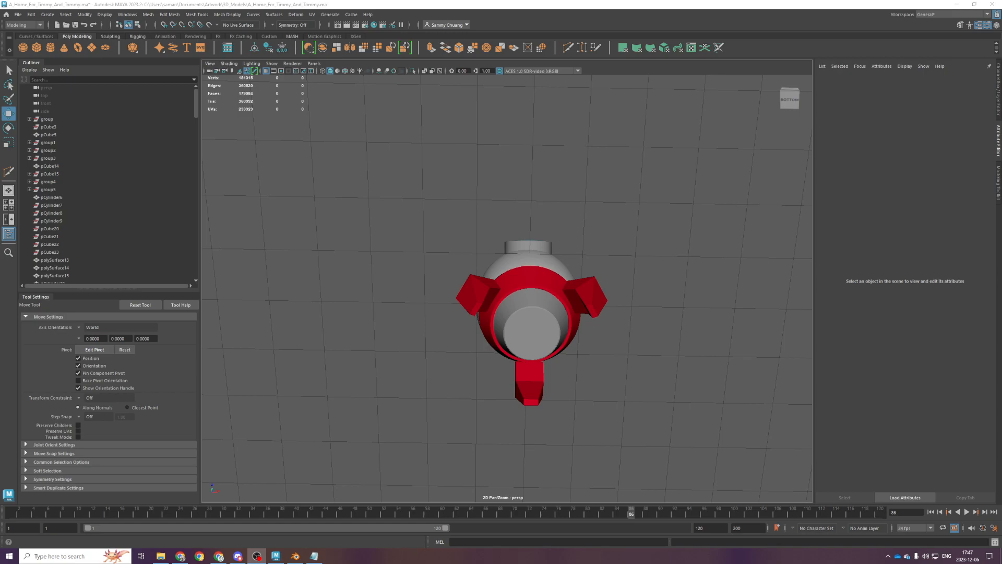
{"action": "left_click", "coordinate": [622, 337]}
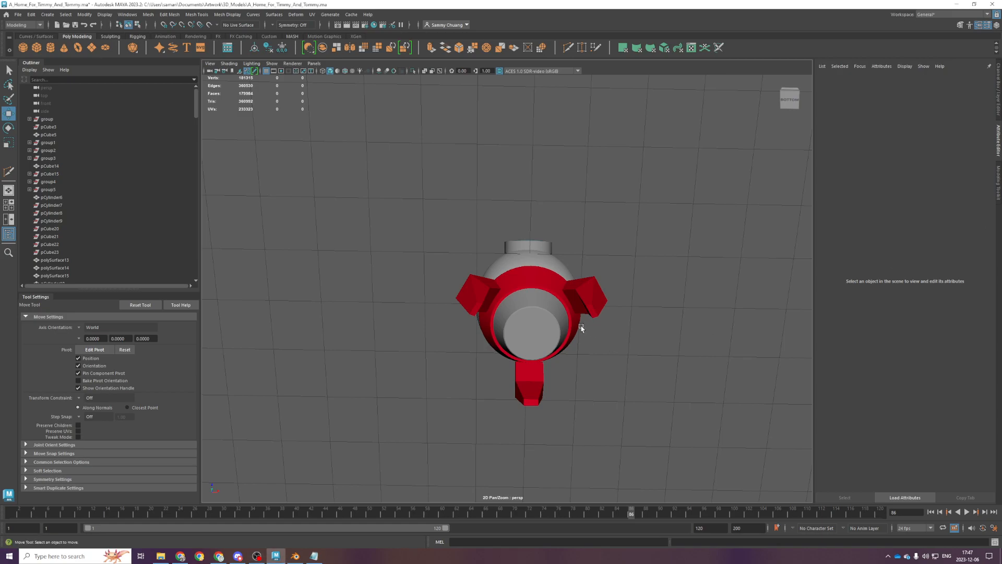
Inspect the coloured toy rocket from below, from the front and alongside the other scene props
{"action": "left_click", "coordinate": [558, 322]}
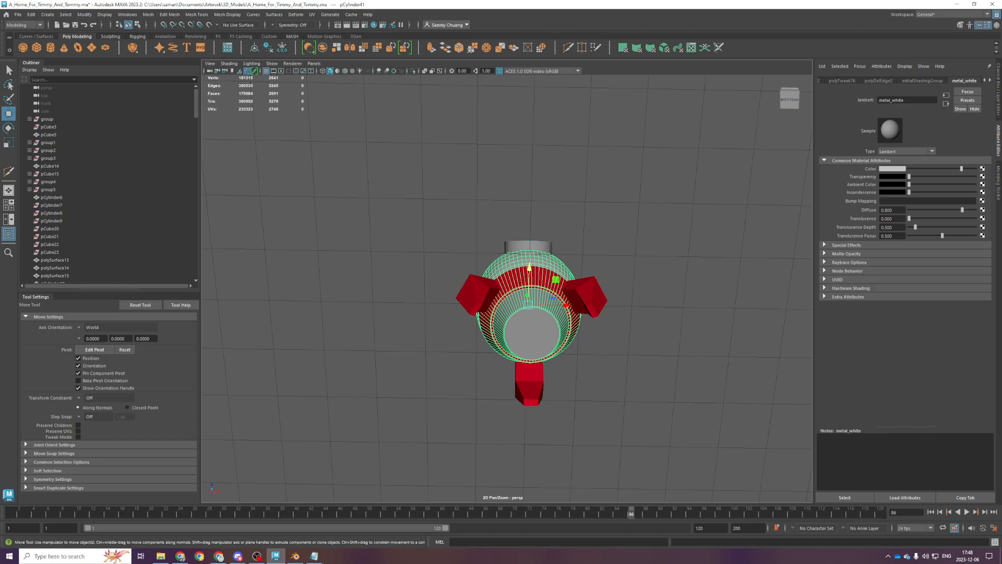
{"action": "left_click_drag", "start_coordinate": [393, 329], "coordinate": [423, 372], "text": "alt"}
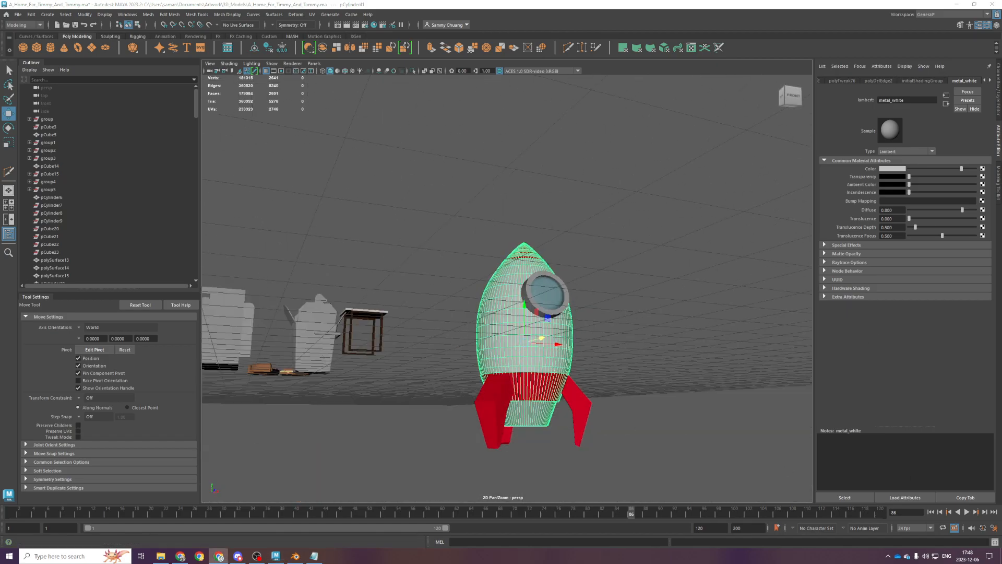
{"action": "scroll", "coordinate": [564, 467], "scroll_direction": "up", "scroll_amount": 3}
{"action": "left_click_drag", "start_coordinate": [563, 467], "coordinate": [512, 303], "text": "alt"}
{"action": "scroll", "coordinate": [543, 303], "scroll_direction": "down", "scroll_amount": 3}
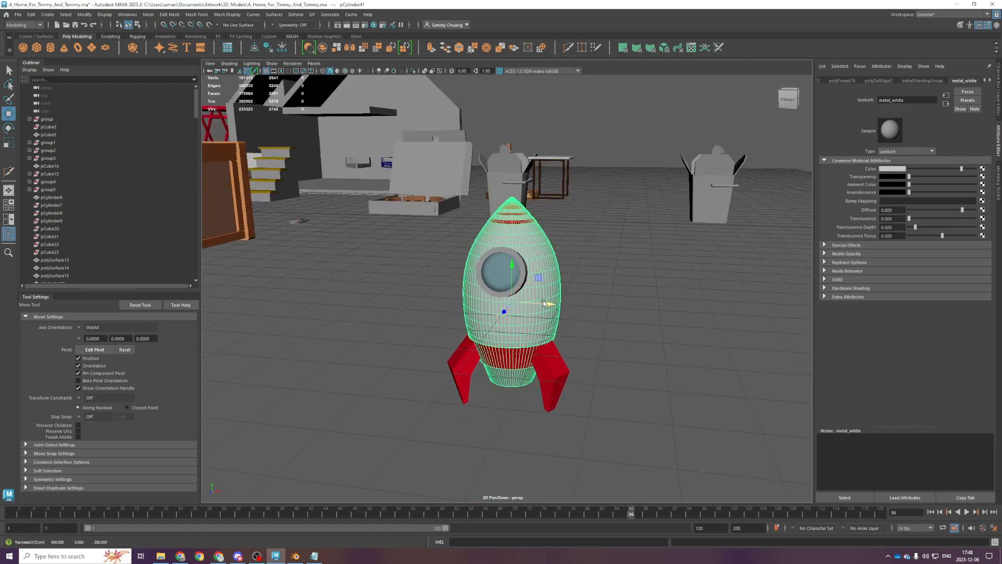
{"action": "left_click", "coordinate": [790, 346]}
{"action": "key", "text": "alt+Tab"}
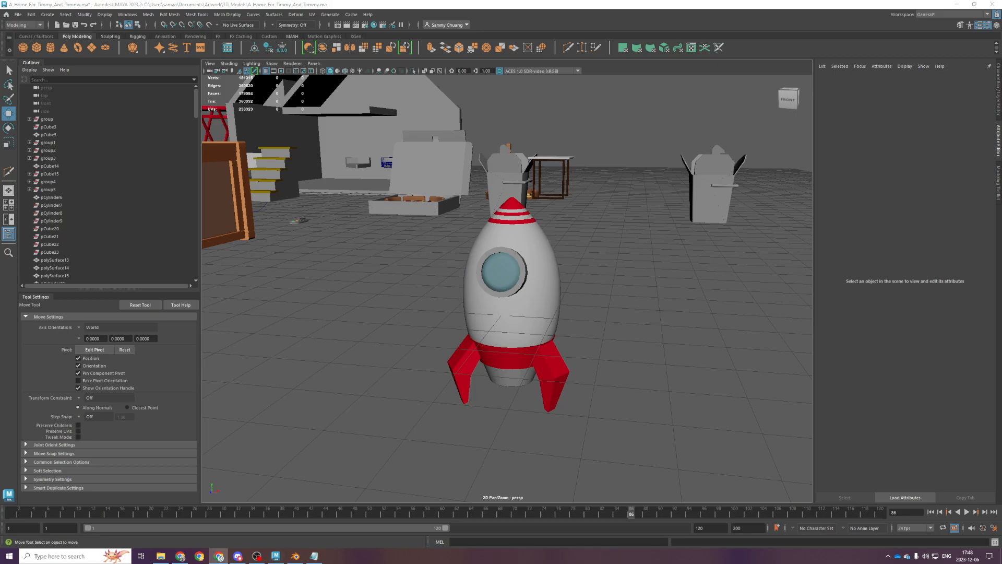
{"action": "scroll", "coordinate": [547, 294], "scroll_direction": "down", "scroll_amount": 5}
{"action": "left_click_drag", "start_coordinate": [546, 294], "coordinate": [558, 330], "text": "alt"}
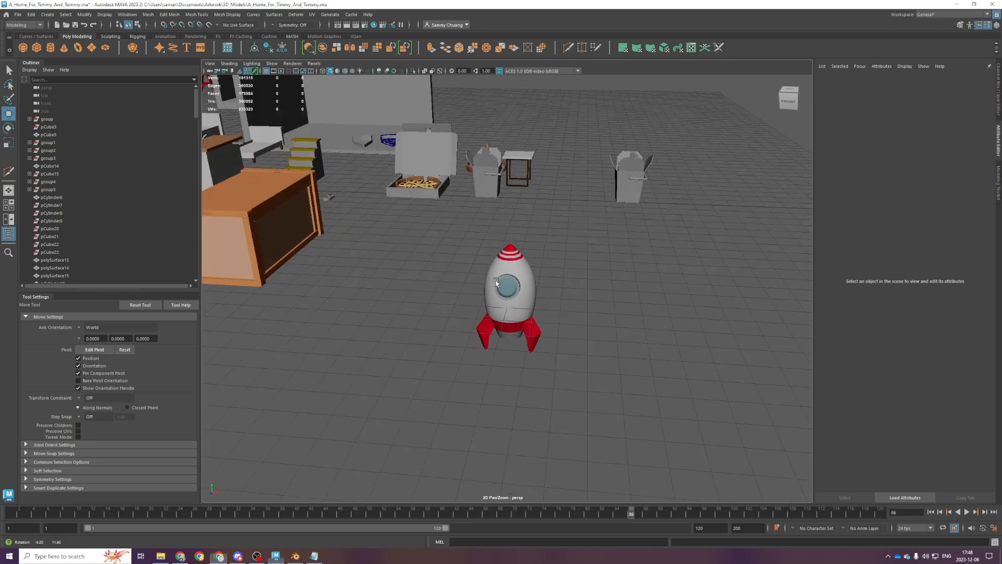
{"action": "middle_click_drag", "start_coordinate": [557, 330], "coordinate": [619, 373], "text": "alt"}
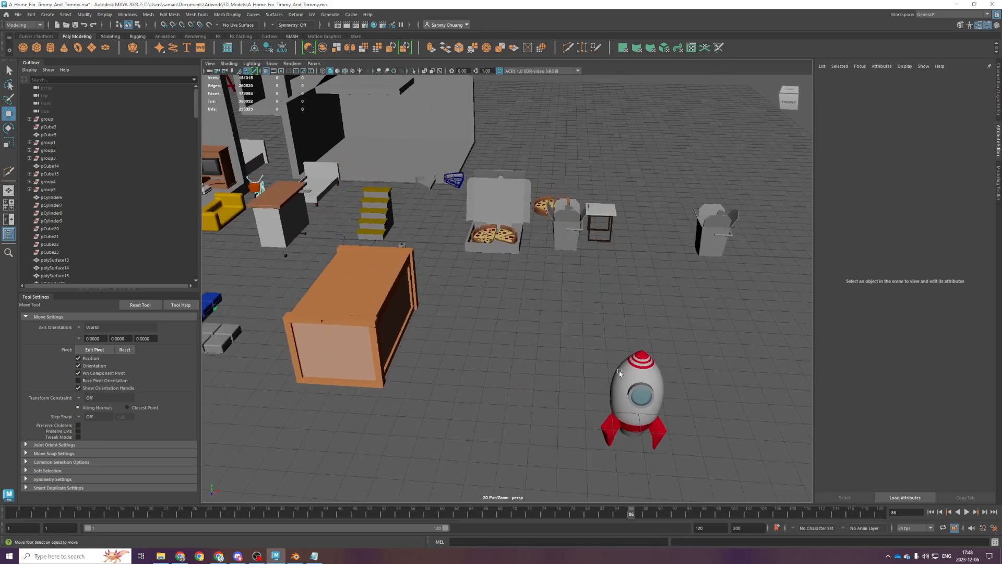
Add a polygon cylinder and place it, enlarged, between the orange crate and the rocket in the top view
{"action": "left_click", "coordinate": [46, 50]}
{"action": "scroll", "coordinate": [355, 229], "scroll_direction": "down", "scroll_amount": 10}
{"action": "key", "text": "space"}
{"action": "key", "text": "space"}
{"action": "scroll", "coordinate": [380, 219], "scroll_direction": "down", "scroll_amount": 6}
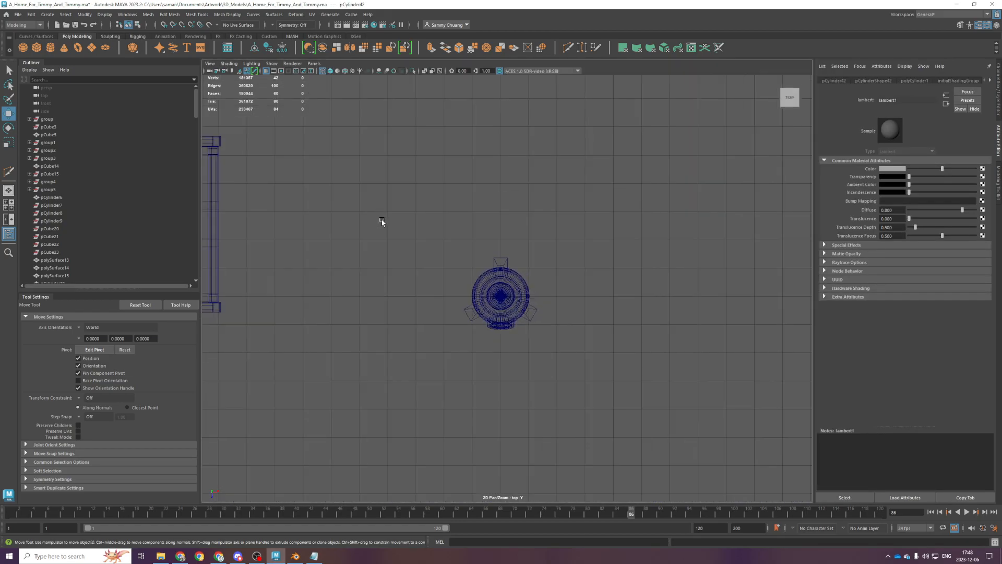
{"action": "scroll", "coordinate": [418, 268], "scroll_direction": "down", "scroll_amount": 3}
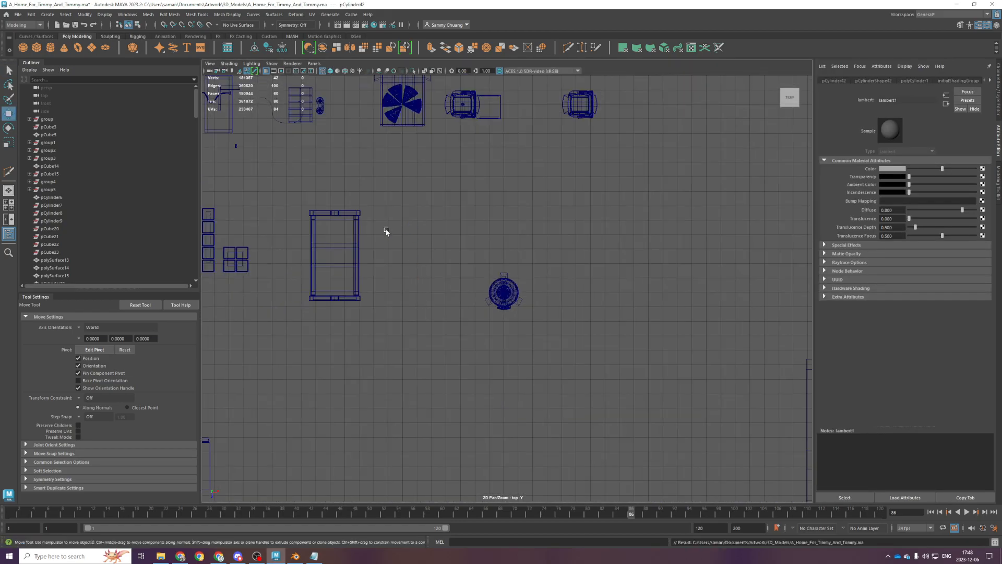
{"action": "scroll", "coordinate": [387, 226], "scroll_direction": "down", "scroll_amount": 4}
{"action": "left_click_drag", "start_coordinate": [312, 221], "coordinate": [521, 329]}
{"action": "key", "text": "r"}
{"action": "scroll", "coordinate": [511, 320], "scroll_direction": "up", "scroll_amount": 1}
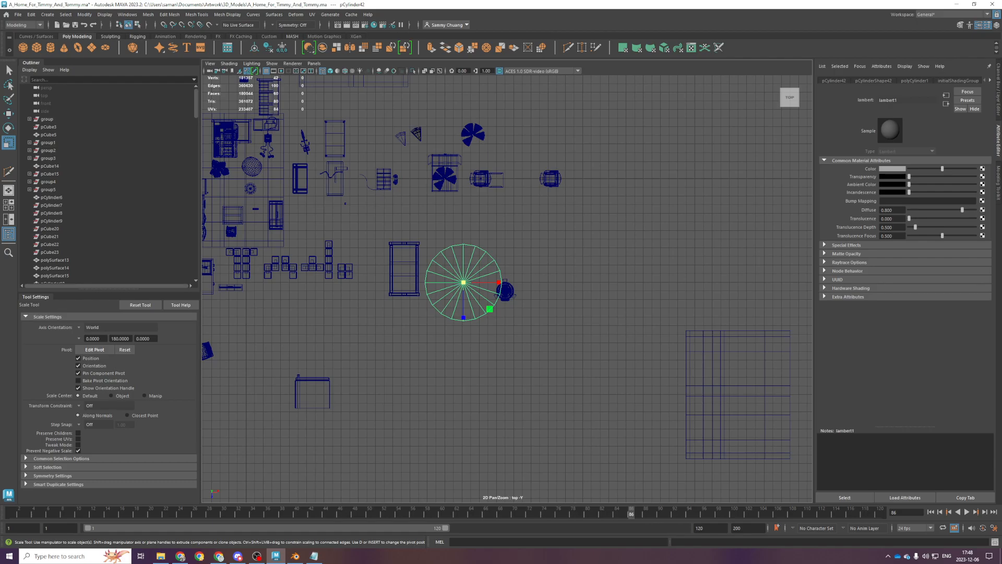
Flatten the cylinder into a thin disc in the front view and place a duplicate of it beyond the rocket
{"action": "scroll", "coordinate": [543, 291], "scroll_direction": "up", "scroll_amount": 10}
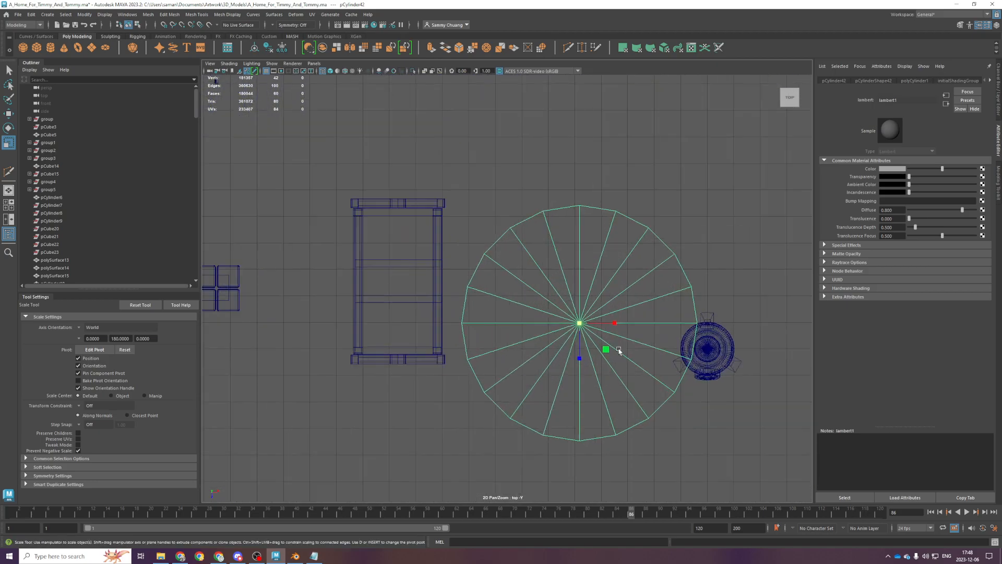
{"action": "middle_click_drag", "start_coordinate": [543, 291], "coordinate": [515, 258], "text": "alt"}
{"action": "key", "text": "space"}
{"action": "key", "text": "space"}
{"action": "scroll", "coordinate": [505, 279], "scroll_direction": "down", "scroll_amount": 5}
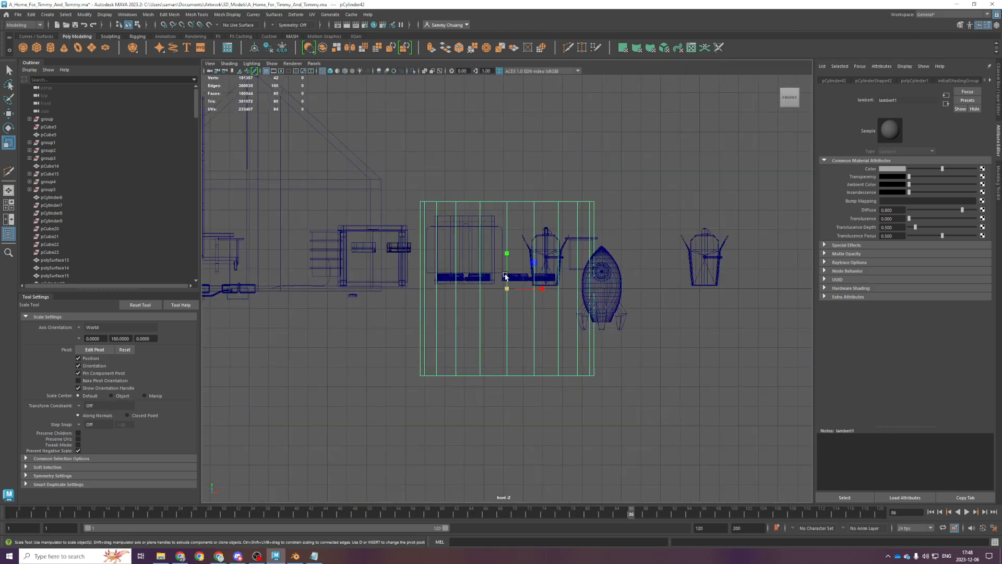
{"action": "mouse_move", "coordinate": [507, 254]}
{"action": "left_mouse_down"}
{"action": "mouse_move", "coordinate": [507, 282]}
{"action": "mouse_move", "coordinate": [780, 253]}
{"action": "left_mouse_up"}
Select only the top faces of the original disc beside the orange crate, leaving out its side and bottom faces
{"action": "key", "text": "space"}
{"action": "key", "text": "space"}
{"action": "scroll", "coordinate": [465, 266], "scroll_direction": "down", "scroll_amount": 2}
{"action": "key", "text": "w"}
{"action": "left_click", "coordinate": [552, 270]}
{"action": "scroll", "coordinate": [503, 289], "scroll_direction": "up", "scroll_amount": 2}
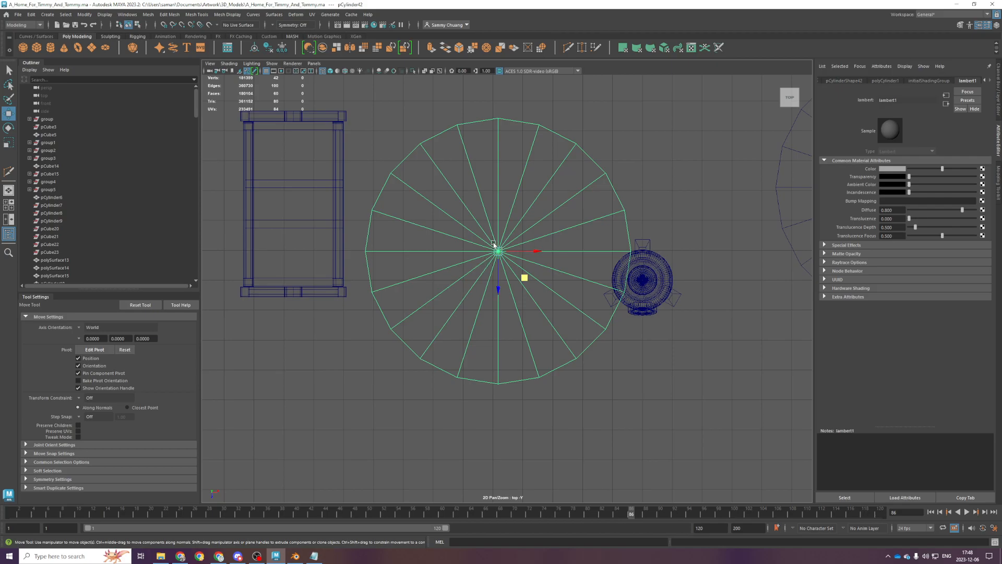
{"action": "key", "text": "space"}
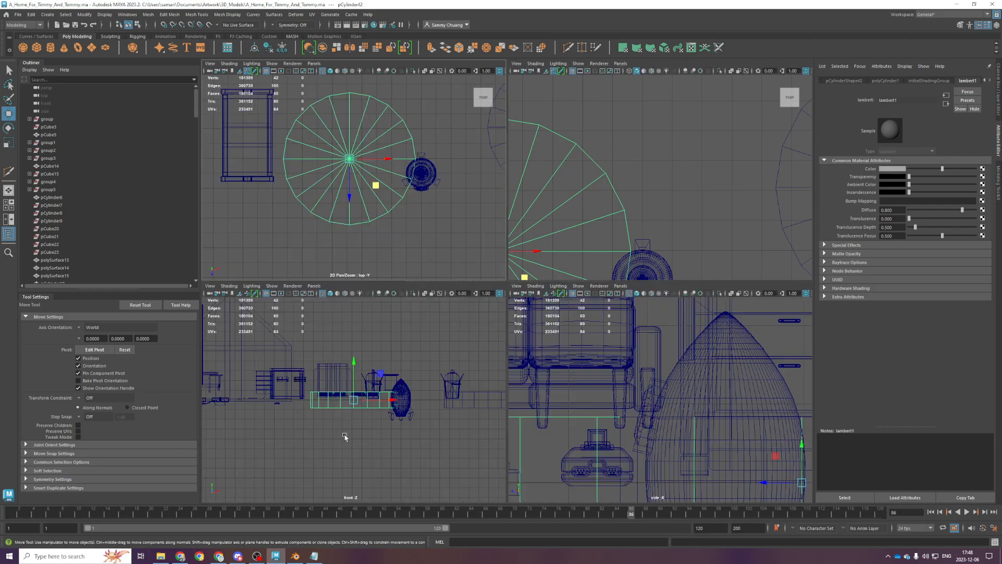
{"action": "key", "text": "space"}
{"action": "key", "text": "F11"}
{"action": "left_click_drag", "start_coordinate": [371, 218], "coordinate": [688, 411]}
{"action": "left_click_drag", "start_coordinate": [690, 413], "coordinate": [385, 290], "text": "ctrl"}
Extrude the disc's top faces and scale them inward to form a wide outer ring, and save the scene
{"action": "key", "text": "space"}
{"action": "key", "text": "r"}
{"action": "left_click_drag", "start_coordinate": [525, 277], "coordinate": [520, 271]}
{"action": "scroll", "coordinate": [525, 276], "scroll_direction": "up", "scroll_amount": 1}
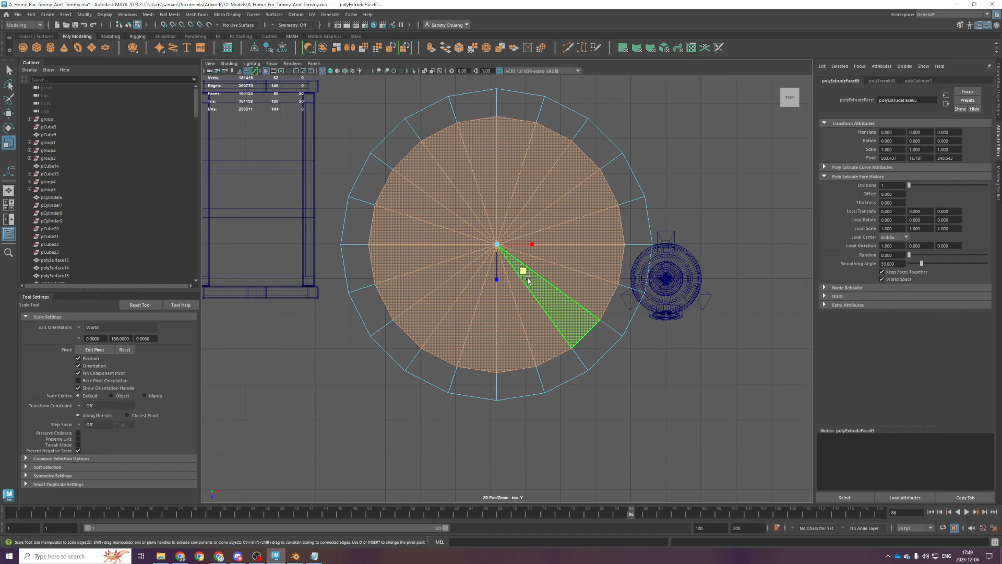
{"action": "key", "text": "alt+Tab"}
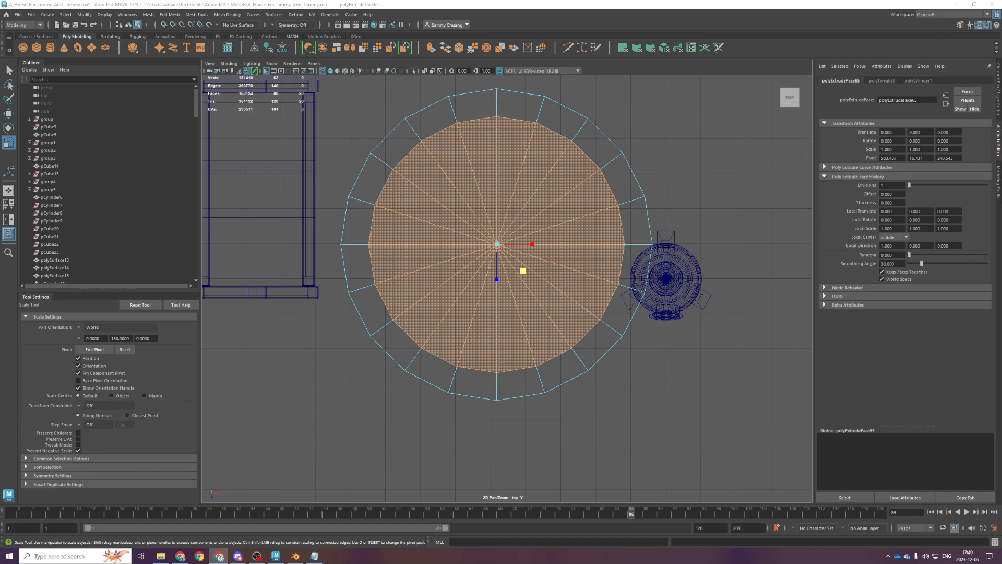
{"action": "left_click_drag", "start_coordinate": [524, 272], "coordinate": [520, 269]}
{"action": "key", "text": "ctrl+s"}
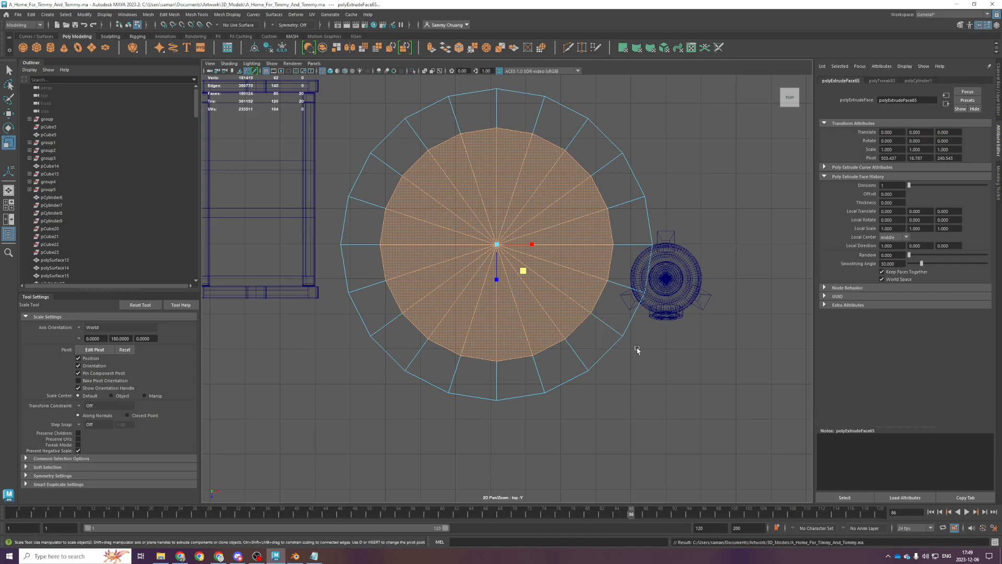
Extrude the inner faces inward repeatedly to form two narrow scoring rings separated by wide bands, ending in a small bullseye circle
{"action": "middle_click_drag", "start_coordinate": [641, 347], "coordinate": [629, 355], "text": "alt"}
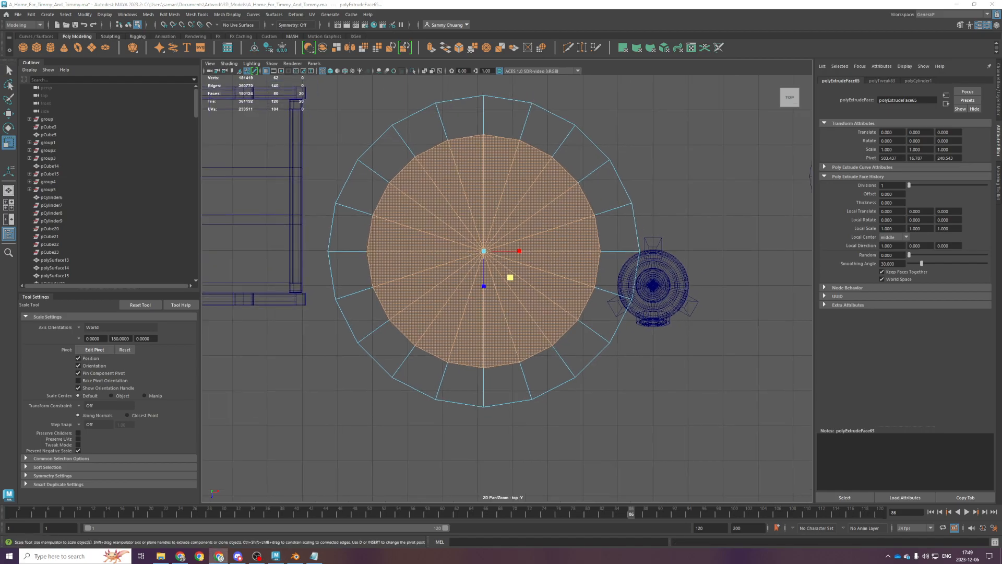
{"action": "scroll", "coordinate": [509, 277], "scroll_direction": "up", "scroll_amount": 2}
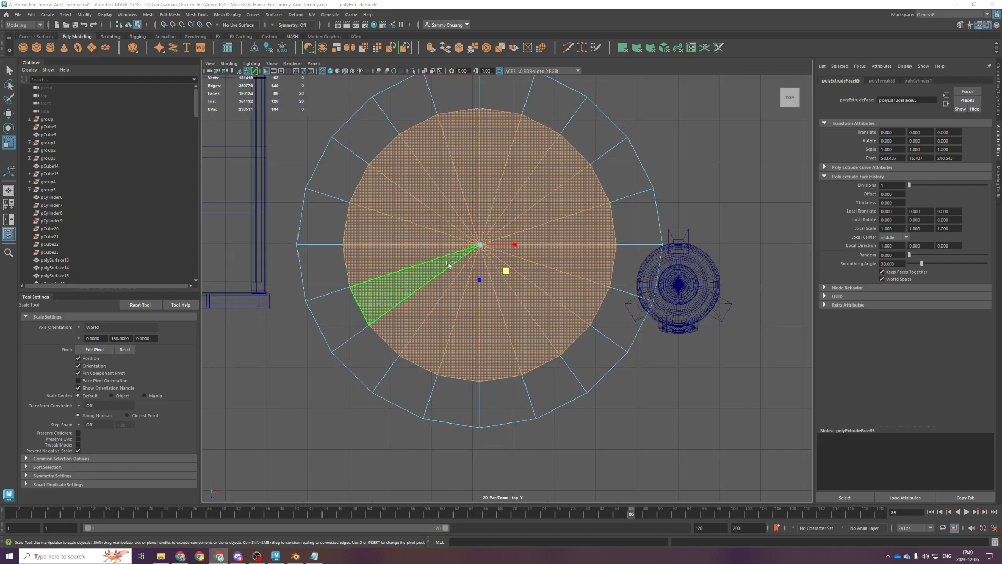
{"action": "left_click_drag", "start_coordinate": [500, 269], "coordinate": [502, 269], "text": "shift"}
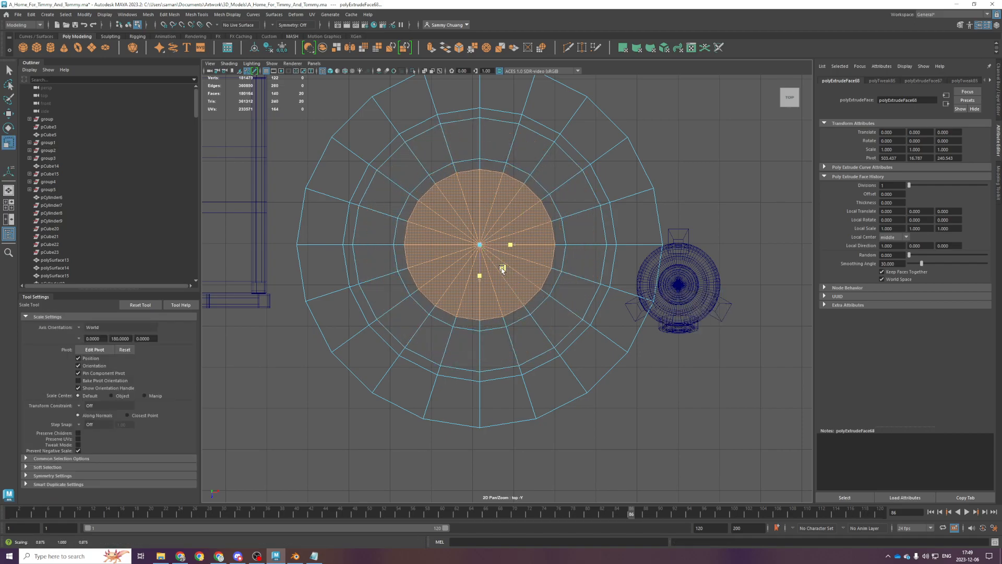
{"action": "key", "text": "ctrl+e"}
{"action": "key", "text": "r"}
{"action": "left_click_drag", "start_coordinate": [511, 270], "coordinate": [489, 253]}
{"action": "scroll", "coordinate": [513, 275], "scroll_direction": "up", "scroll_amount": 2}
{"action": "scroll", "coordinate": [486, 282], "scroll_direction": "up", "scroll_amount": 2}
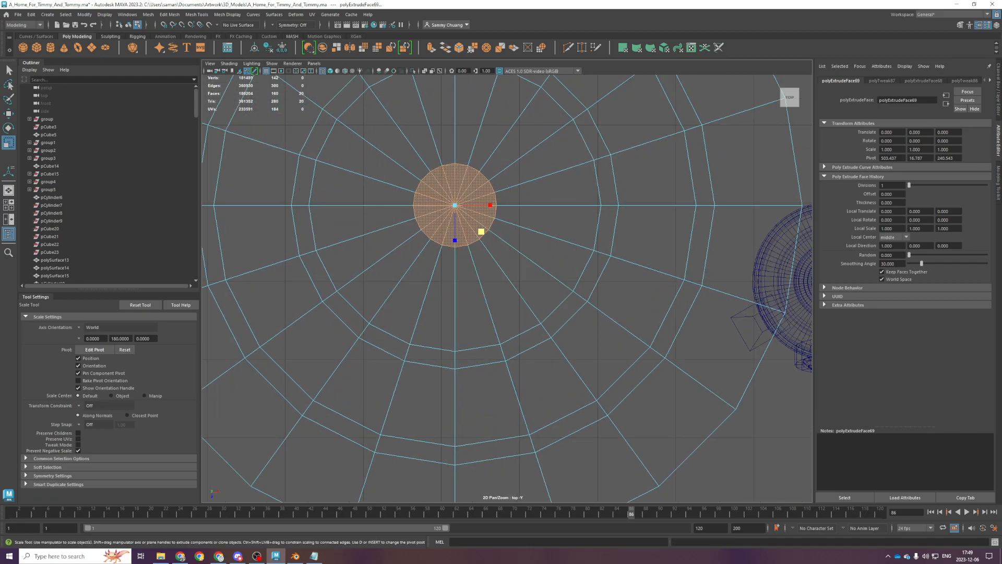
Extrude the bullseye faces once more and scale them inward to form the small inner bullseye
{"action": "scroll", "coordinate": [544, 328], "scroll_direction": "down", "scroll_amount": 2}
{"action": "middle_click_drag", "start_coordinate": [534, 294], "coordinate": [566, 385], "text": "alt"}
{"action": "key", "text": "ctrl+e"}
{"action": "key", "text": "r"}
{"action": "left_click_drag", "start_coordinate": [527, 351], "coordinate": [521, 351]}
{"action": "scroll", "coordinate": [523, 348], "scroll_direction": "up", "scroll_amount": 1}
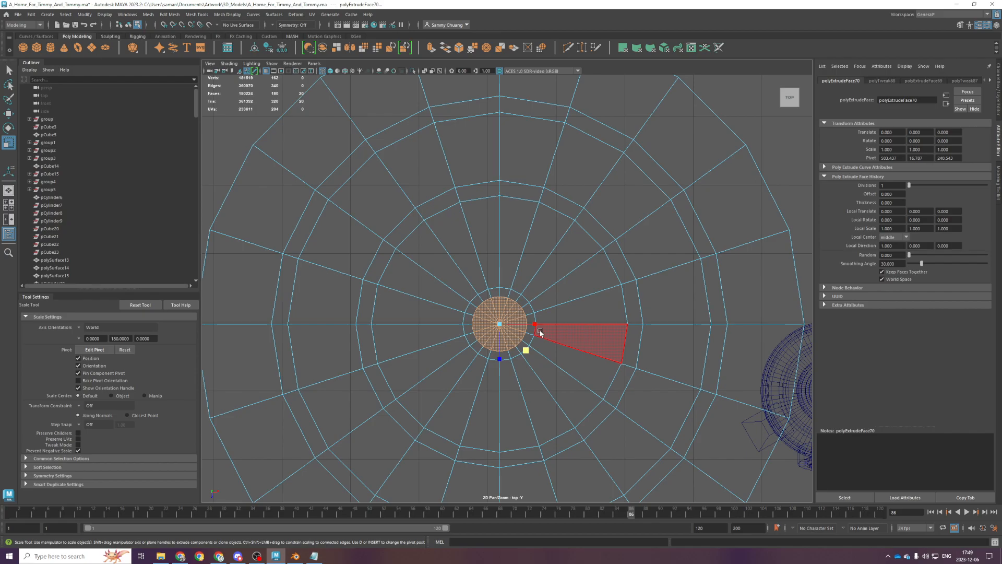
{"action": "scroll", "coordinate": [533, 339], "scroll_direction": "up", "scroll_amount": 1}
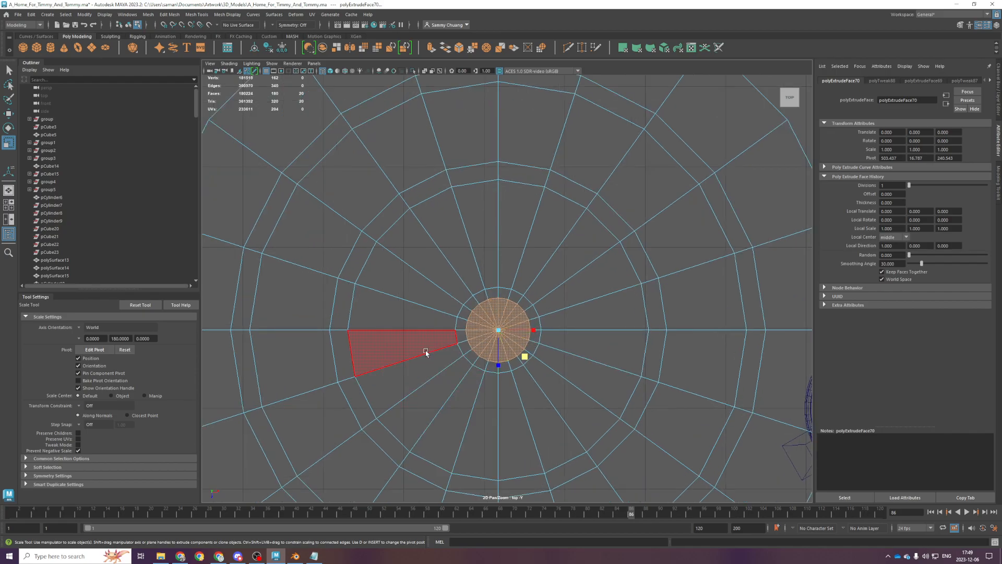
{"action": "left_click_drag", "start_coordinate": [524, 357], "coordinate": [514, 357]}
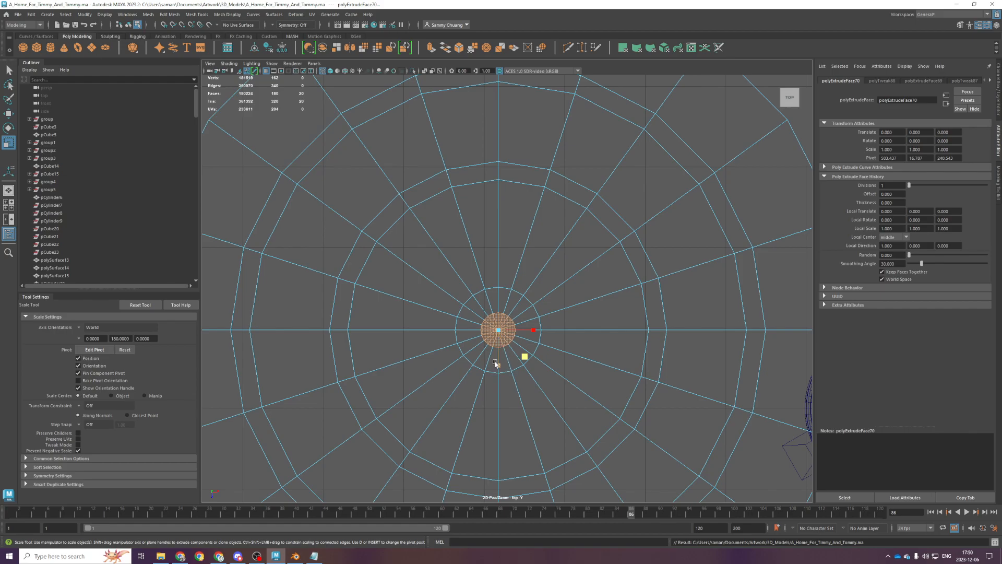
{"action": "scroll", "coordinate": [502, 358], "scroll_direction": "down", "scroll_amount": 2}
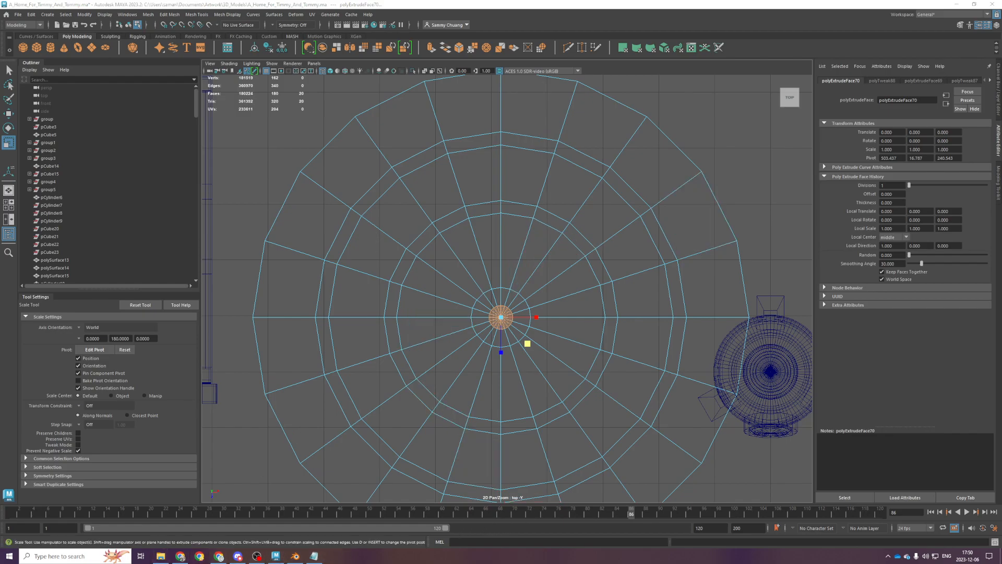
Open the dartboard model from the A Home for Timmy and Tommy folder in 3D Viewer and examine its ring layout and dart
{"action": "key", "text": "alt+Tab"}
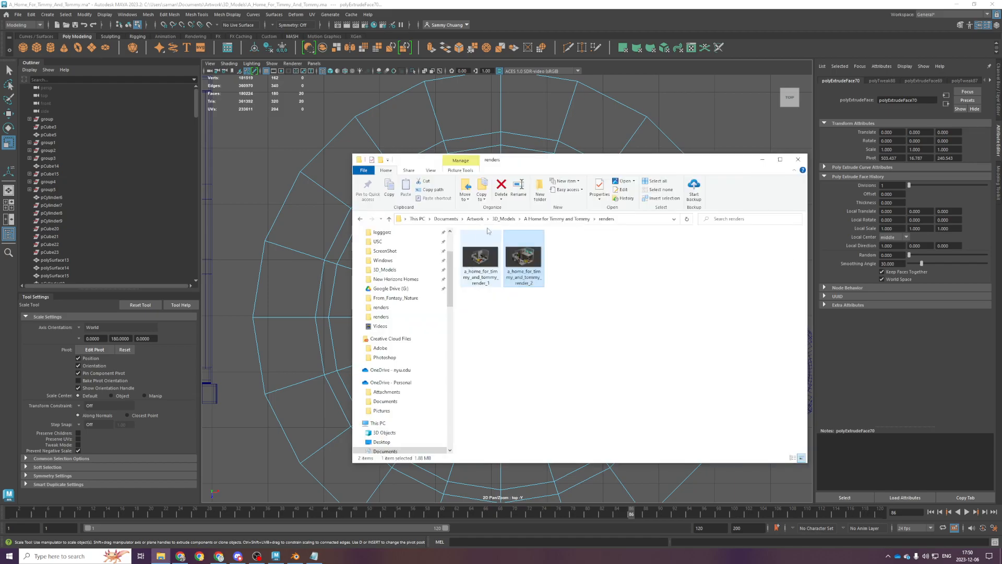
{"action": "left_click", "coordinate": [556, 219]}
{"action": "double_click", "coordinate": [500, 260]}
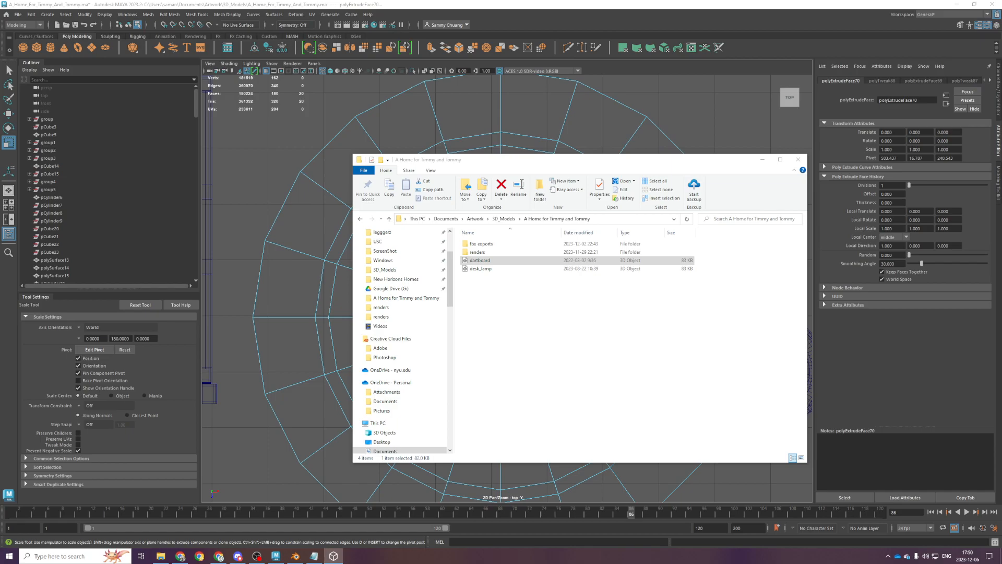
{"action": "double_click", "coordinate": [481, 260]}
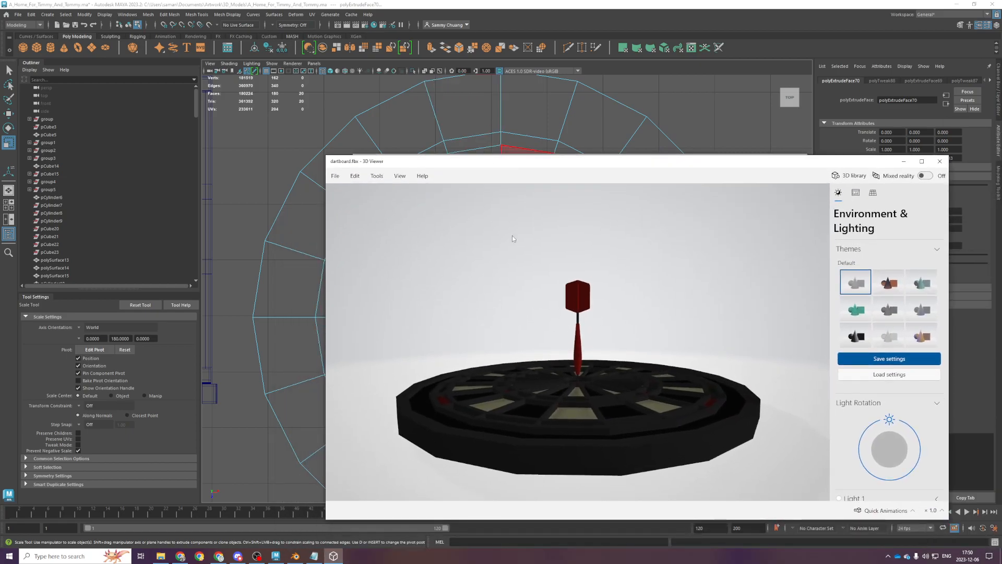
{"action": "left_click_drag", "start_coordinate": [513, 239], "coordinate": [577, 476]}
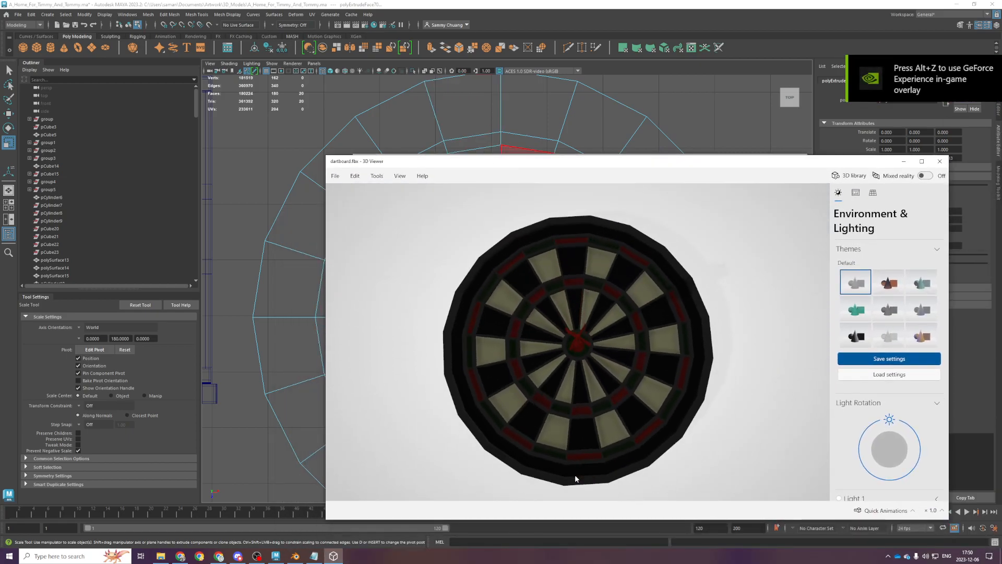
{"action": "scroll", "coordinate": [642, 402], "scroll_direction": "up", "scroll_amount": 5}
{"action": "scroll", "coordinate": [647, 403], "scroll_direction": "down", "scroll_amount": 1}
{"action": "left_click_drag", "start_coordinate": [650, 403], "coordinate": [623, 350]}
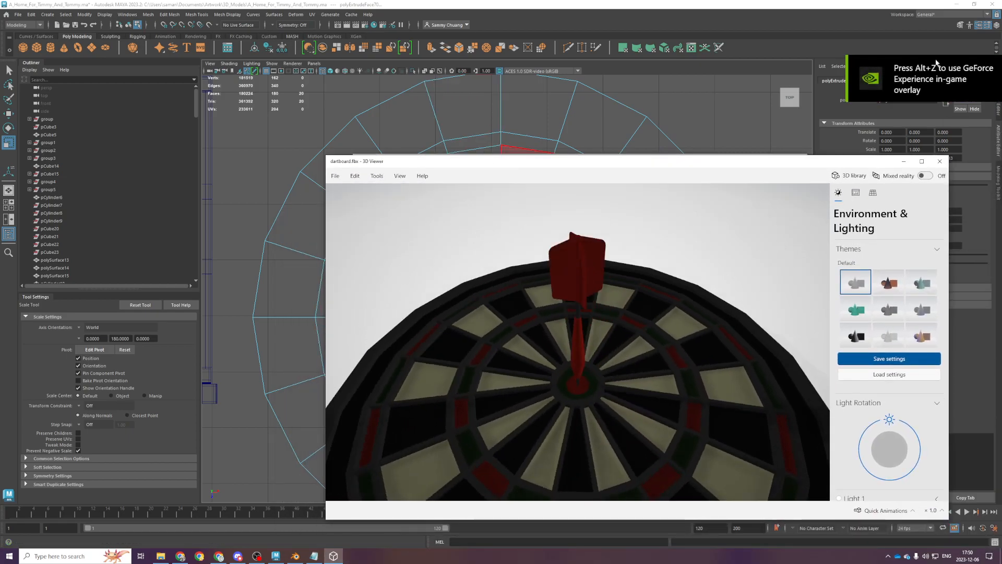
{"action": "scroll", "coordinate": [700, 298], "scroll_direction": "down", "scroll_amount": 4}
{"action": "left_click", "coordinate": [538, 4]}
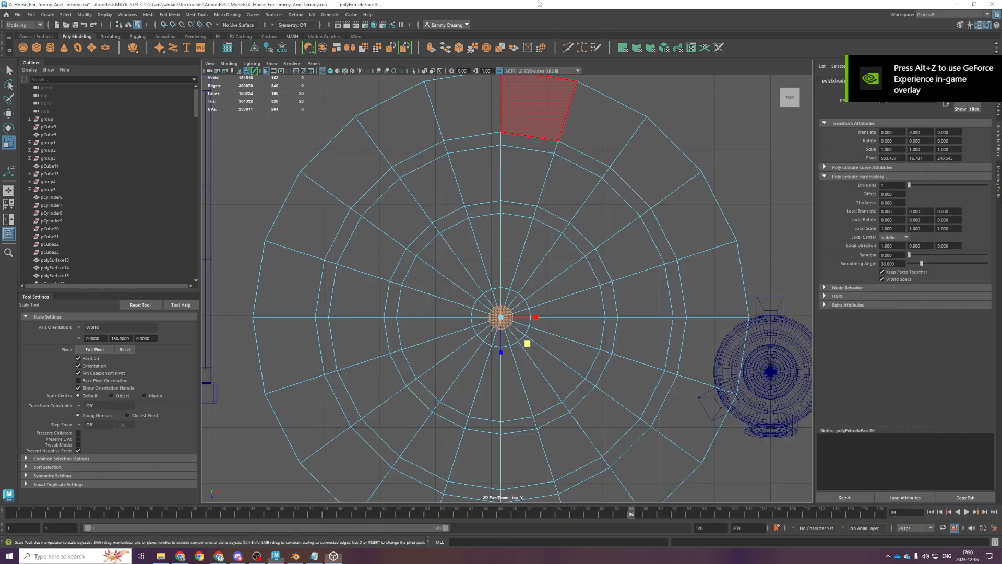
Switch to Blender, save the house file and import dartboard.fbx into it
{"action": "left_click", "coordinate": [295, 556]}
{"action": "key", "text": "ctrl+s"}
{"action": "left_click", "coordinate": [17, 16]}
{"action": "mouse_move", "coordinate": [62, 128]}
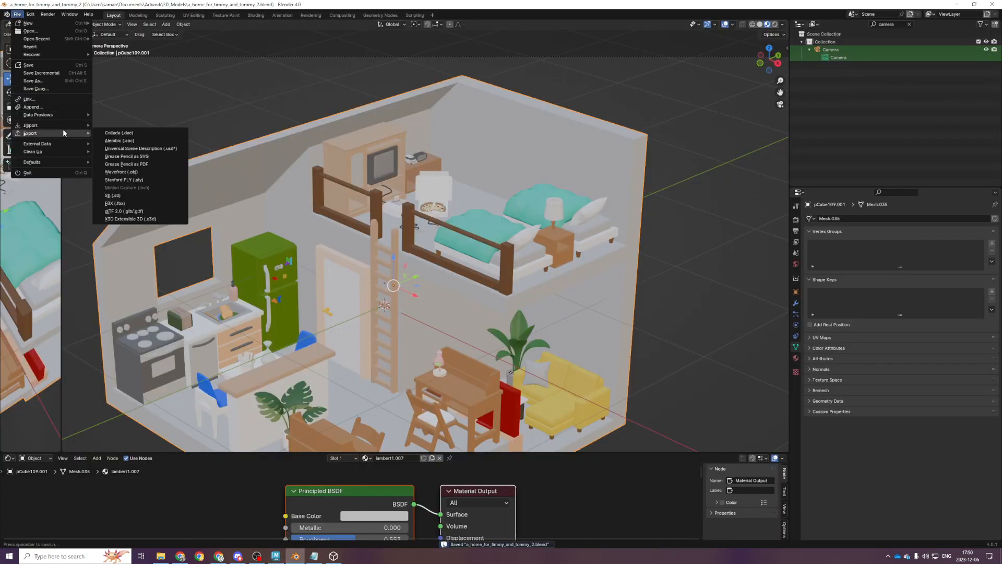
{"action": "left_click", "coordinate": [152, 203]}
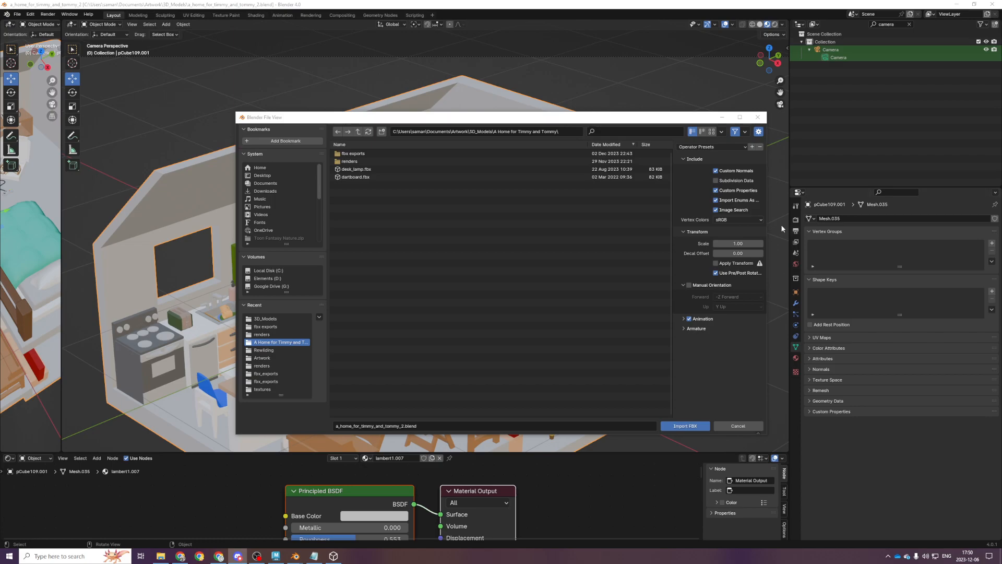
{"action": "left_click", "coordinate": [348, 177]}
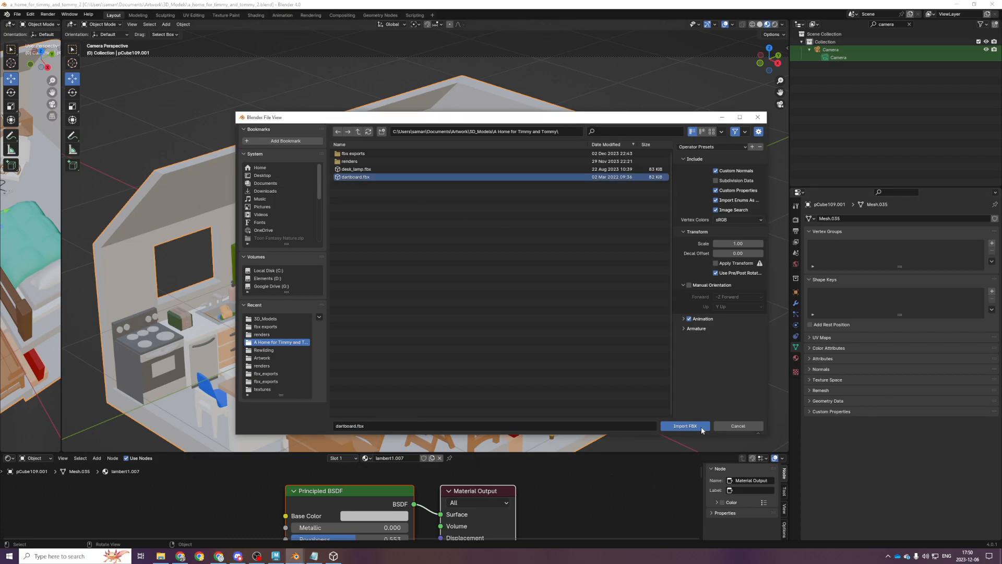
{"action": "left_click", "coordinate": [699, 426]}
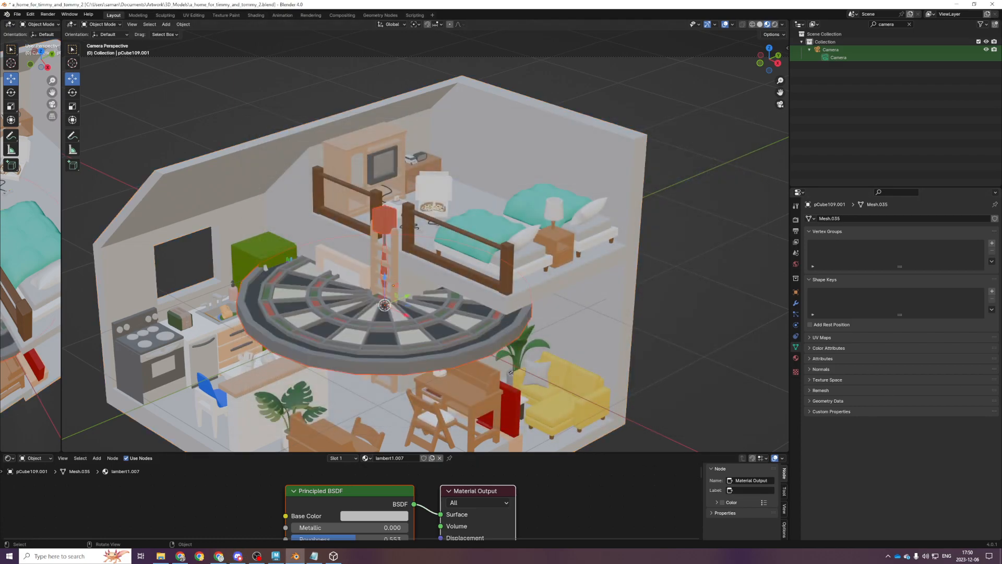
Move the imported dartboard out beside the house and select the board together with its dart
{"action": "scroll", "coordinate": [390, 333], "scroll_direction": "down", "scroll_amount": 2}
{"action": "left_click_drag", "start_coordinate": [415, 293], "coordinate": [603, 351]}
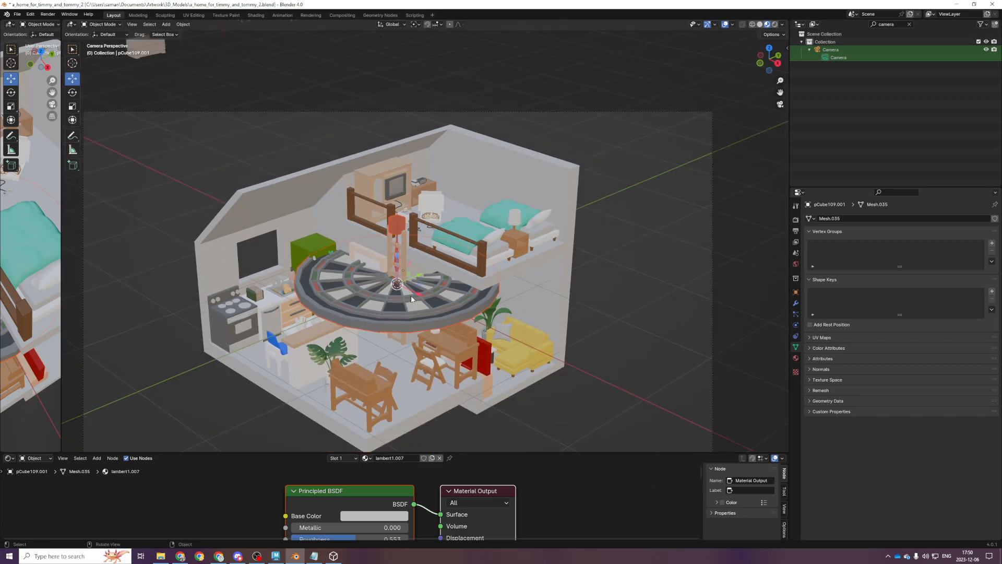
{"action": "left_click", "coordinate": [602, 351]}
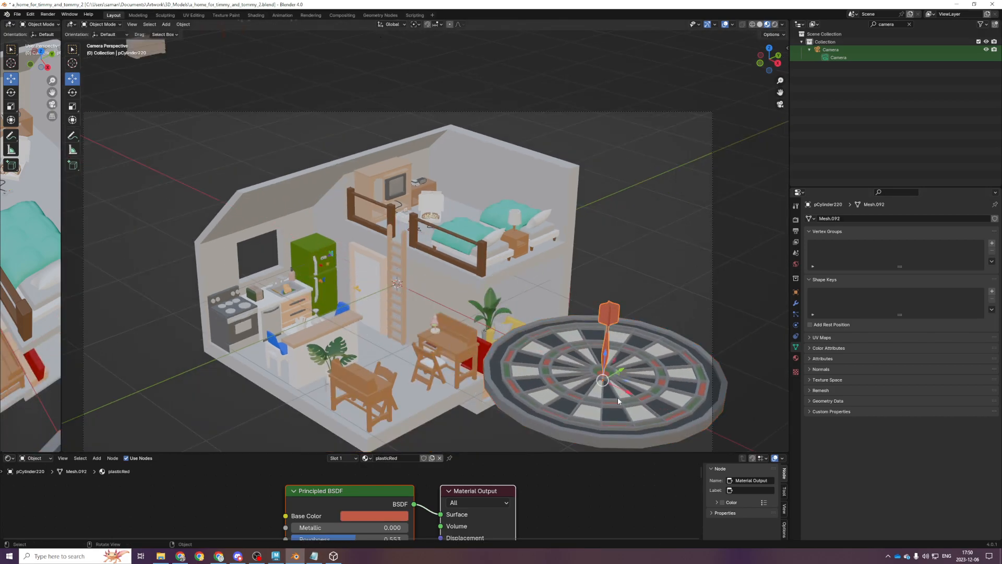
{"action": "left_click", "coordinate": [664, 341], "text": "shift"}
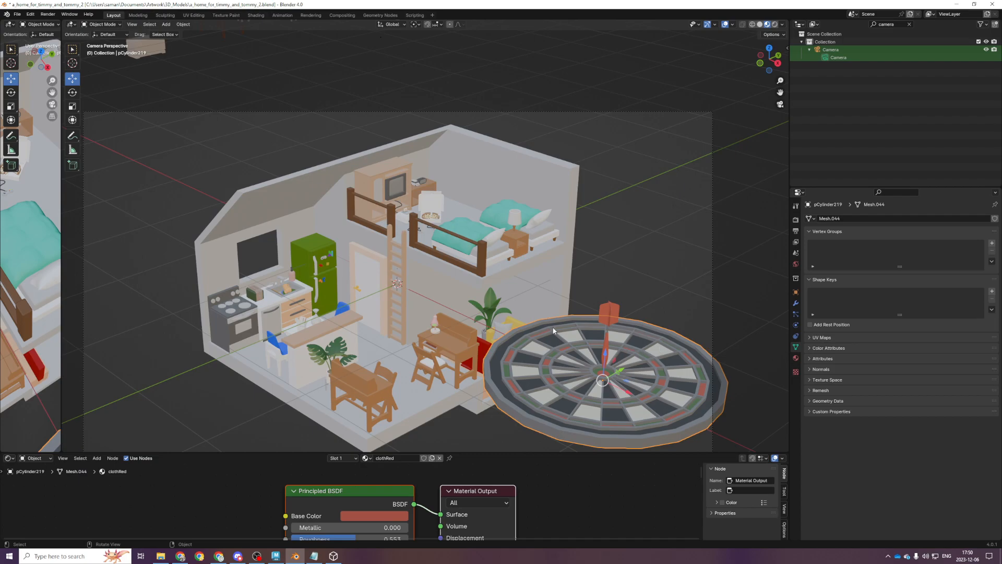
{"action": "left_click", "coordinate": [613, 318], "text": "shift"}
Rotate the dartboard and dart 90 degrees in the side view so the board stands upright with the dart facing the room
{"action": "key", "text": "KP_7"}
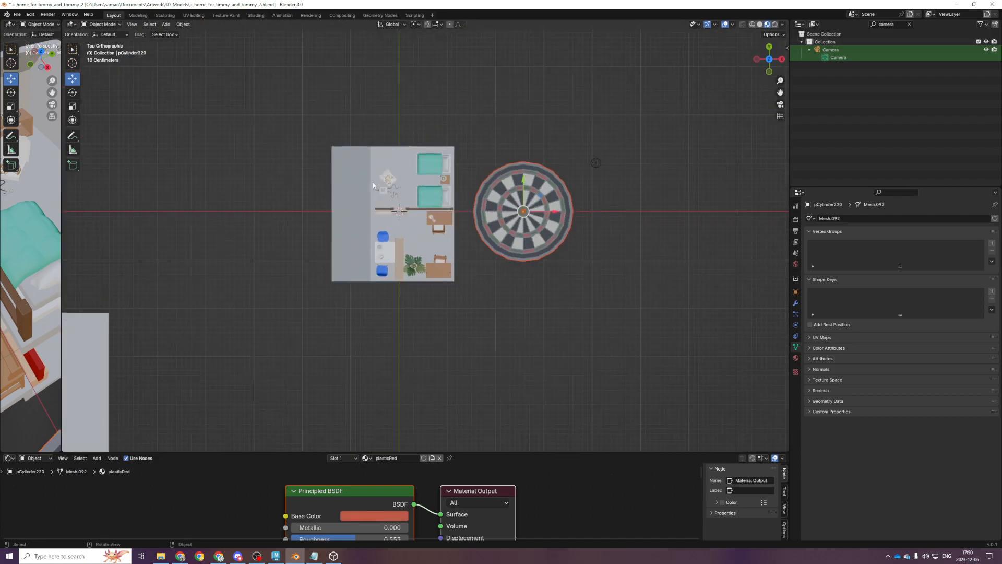
{"action": "key", "text": "KP_3"}
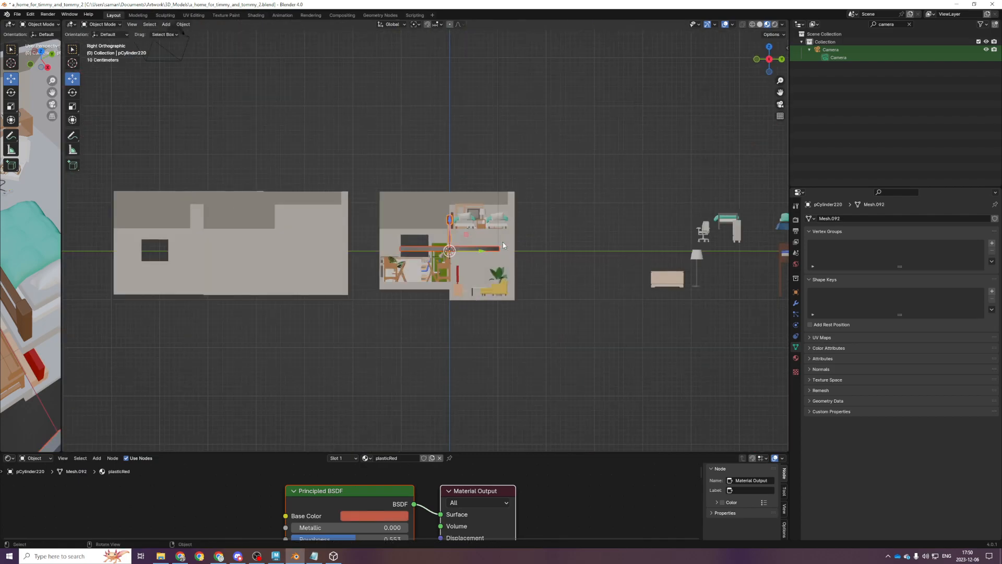
{"action": "scroll", "coordinate": [496, 282], "scroll_direction": "up", "scroll_amount": 3}
{"action": "key", "text": "r"}
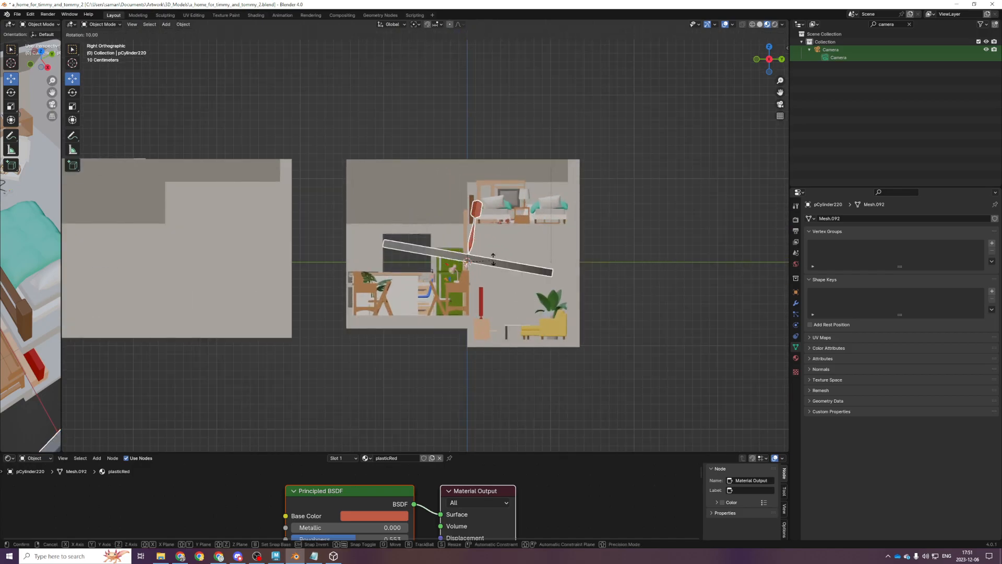
{"action": "key", "text": "ctrl"}
{"action": "left_click", "coordinate": [460, 229]}
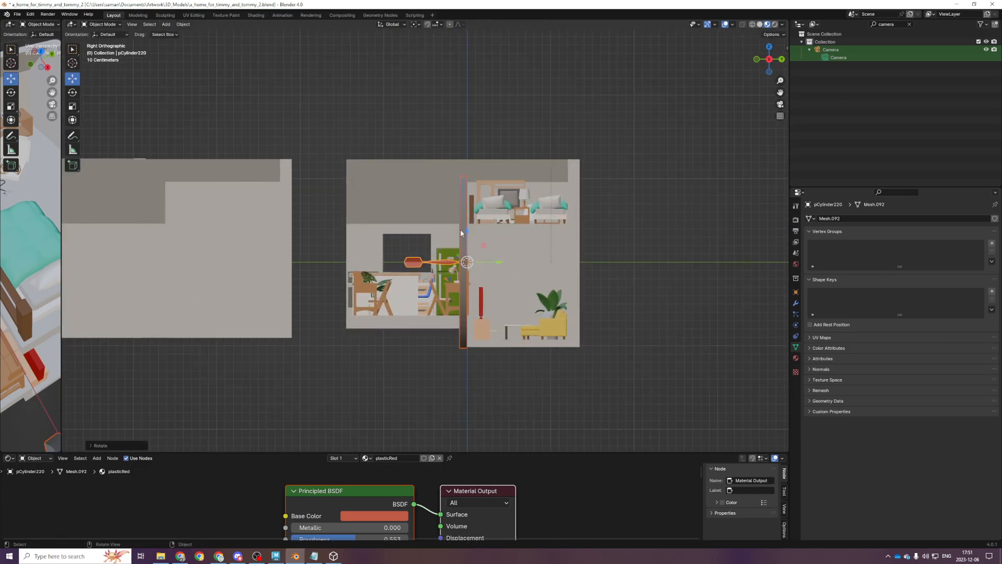
{"action": "scroll", "coordinate": [538, 293], "scroll_direction": "up", "scroll_amount": 4}
{"action": "left_click_drag", "start_coordinate": [548, 302], "coordinate": [546, 301]}
{"action": "key", "text": "s"}
{"action": "key", "text": "r"}
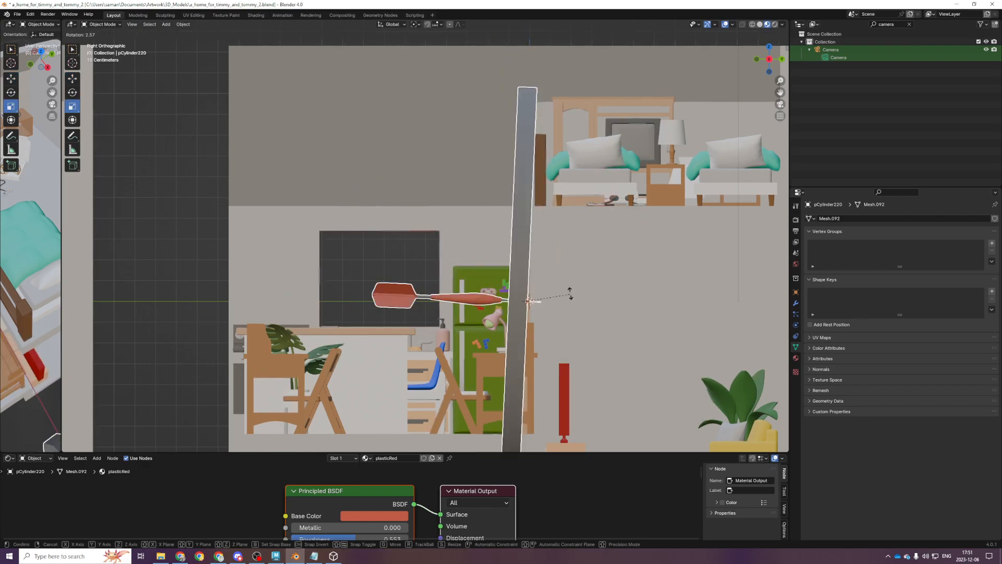
{"action": "left_click", "coordinate": [581, 288]}
{"action": "key", "text": "ctrl+z"}
Save the house file and move the upright dartboard up and toward the back of the house in the side view
{"action": "key", "text": "ctrl+s"}
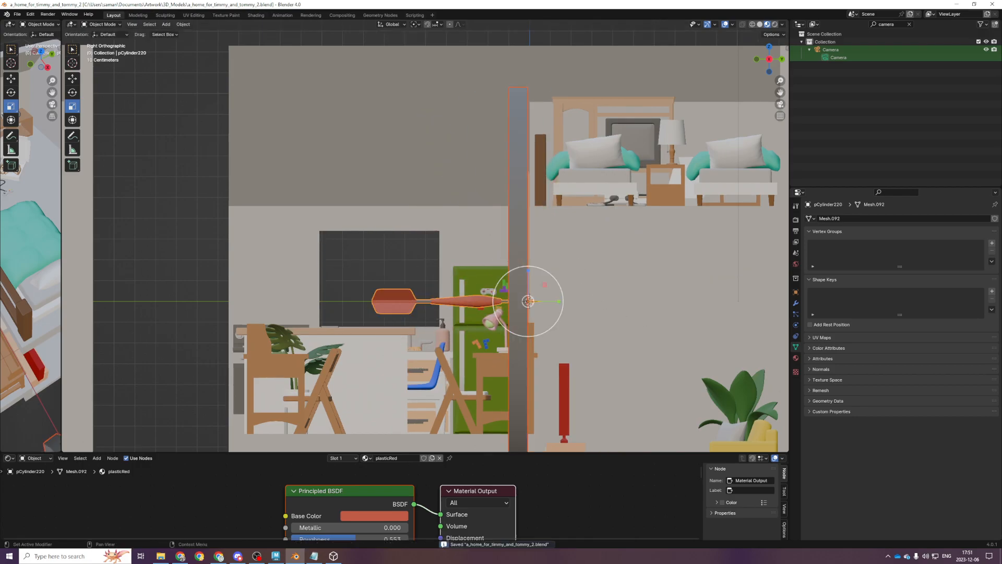
{"action": "scroll", "coordinate": [380, 328], "scroll_direction": "down", "scroll_amount": 3}
{"action": "scroll", "coordinate": [380, 328], "scroll_direction": "down", "scroll_amount": 1}
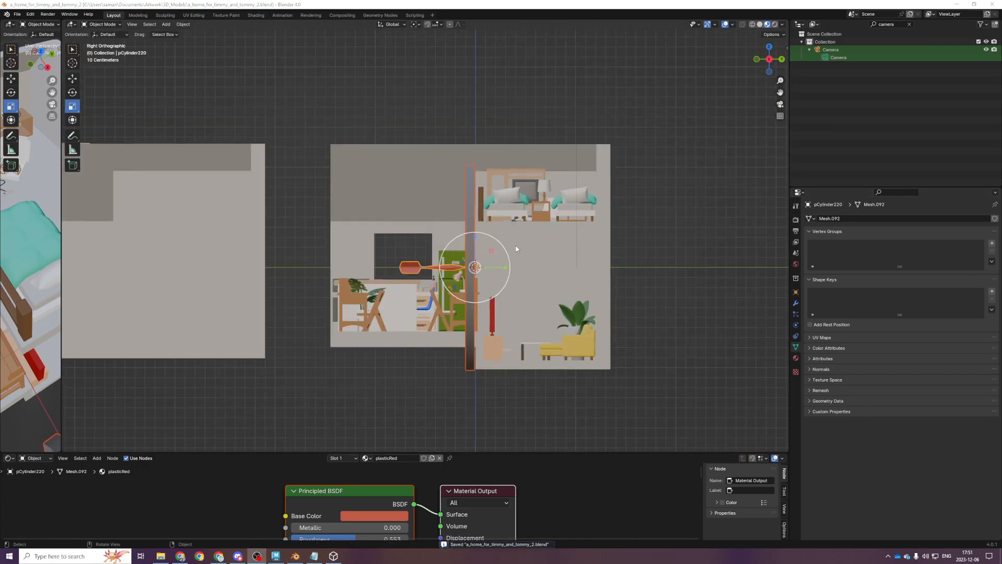
{"action": "left_click_drag", "start_coordinate": [493, 253], "coordinate": [620, 172]}
{"action": "key", "text": "ctrl+z"}
{"action": "key", "text": "w"}
{"action": "key", "text": "KP_0"}
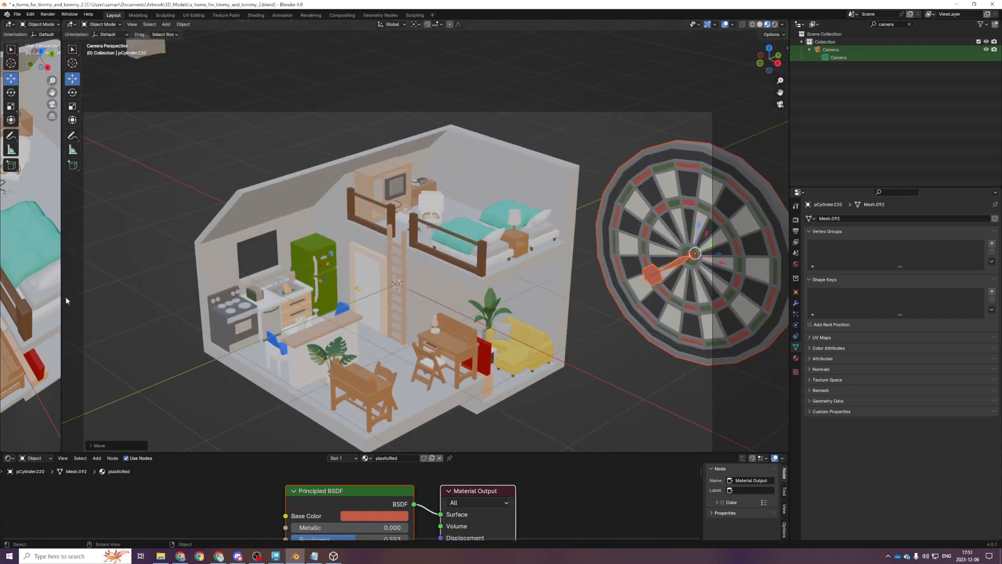
Enlarge the perspective viewport and move the dartboard into the upper bedroom behind the beds and railing
{"action": "left_click_drag", "start_coordinate": [61, 301], "coordinate": [710, 301]}
{"action": "scroll", "coordinate": [430, 268], "scroll_direction": "down", "scroll_amount": 6}
{"action": "left_click_drag", "start_coordinate": [476, 250], "coordinate": [398, 216]}
{"action": "scroll", "coordinate": [398, 223], "scroll_direction": "up", "scroll_amount": 6}
{"action": "scroll", "coordinate": [405, 271], "scroll_direction": "down", "scroll_amount": 2}
{"action": "middle_click_drag", "start_coordinate": [412, 316], "coordinate": [405, 271]}
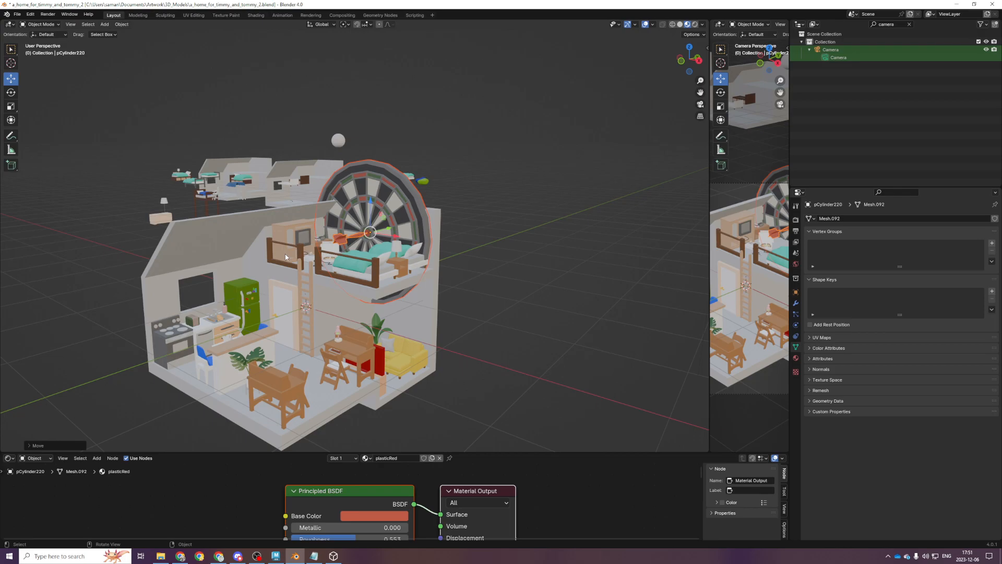
{"action": "key", "text": "XF86AudioPlay"}
{"action": "key", "text": "KP_Decimal"}
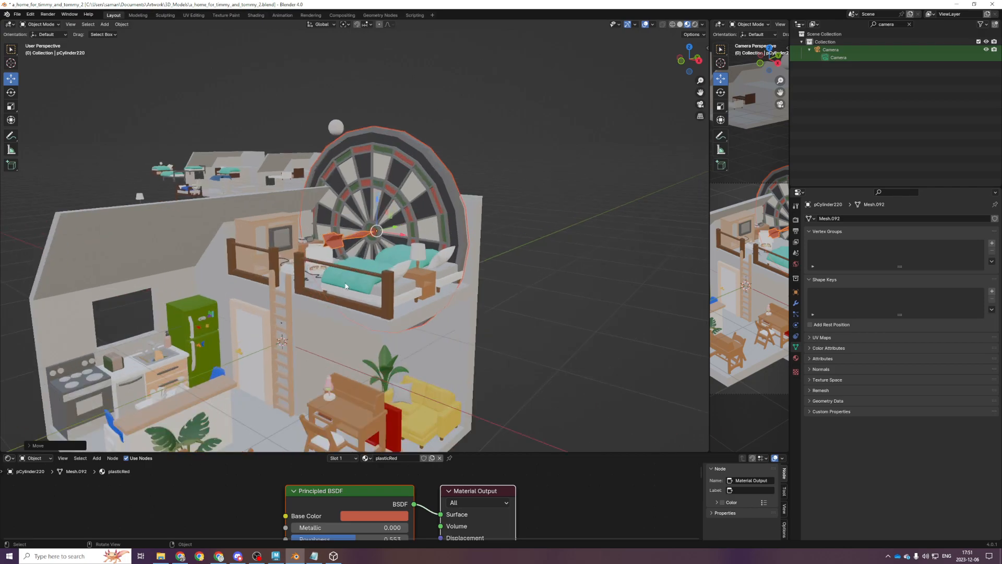
Scale the dartboard and dart down in the top view and shift them closer to the bedroom's back wall
{"action": "key", "text": "KP_7"}
{"action": "scroll", "coordinate": [359, 246], "scroll_direction": "up", "scroll_amount": 4}
{"action": "key", "text": "super"}
{"action": "middle_click_drag", "start_coordinate": [449, 158], "coordinate": [472, 171], "text": "shift"}
{"action": "key", "text": "s"}
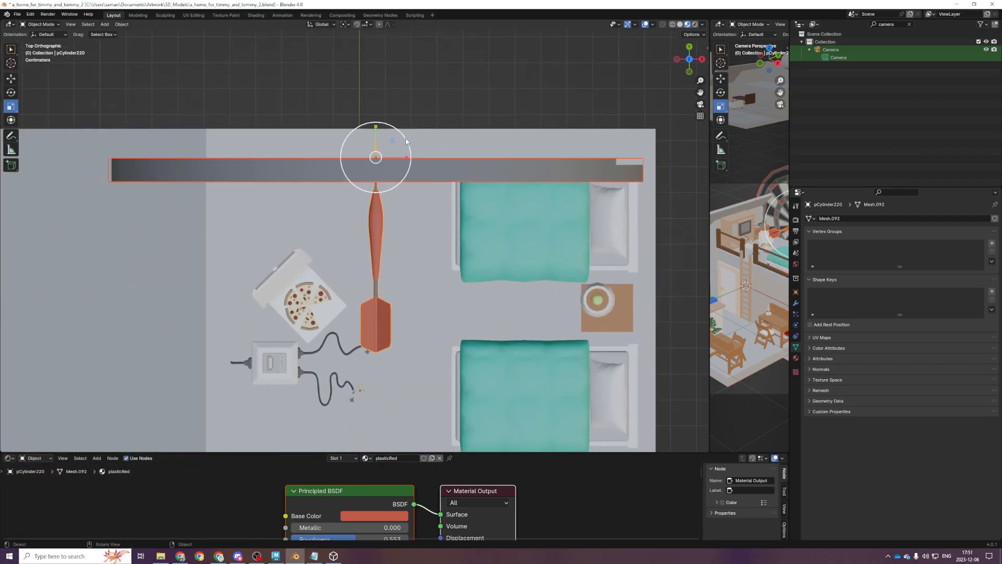
{"action": "key", "text": "s"}
{"action": "left_click_drag", "start_coordinate": [384, 150], "coordinate": [385, 151]}
{"action": "scroll", "coordinate": [389, 232], "scroll_direction": "up", "scroll_amount": 4}
{"action": "key", "text": "g"}
{"action": "left_click_drag", "start_coordinate": [400, 51], "coordinate": [400, 66]}
{"action": "middle_click_drag", "start_coordinate": [500, 314], "coordinate": [443, 227]}
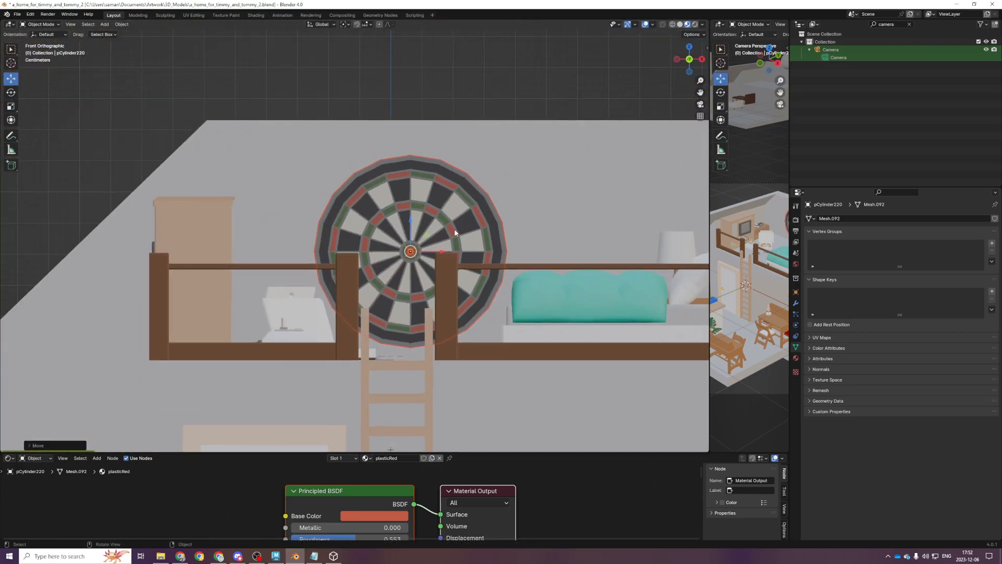
Shrink the dartboard and dart to wall-decoration size and place them higher on the bedroom's back wall in the front view
{"action": "key", "text": "s"}
{"action": "left_click_drag", "start_coordinate": [441, 226], "coordinate": [388, 175]}
{"action": "key", "text": "g"}
{"action": "key", "text": "s"}
{"action": "key", "text": "KP_Decimal"}
{"action": "key", "text": "KP_7"}
{"action": "scroll", "coordinate": [409, 218], "scroll_direction": "down", "scroll_amount": 3}
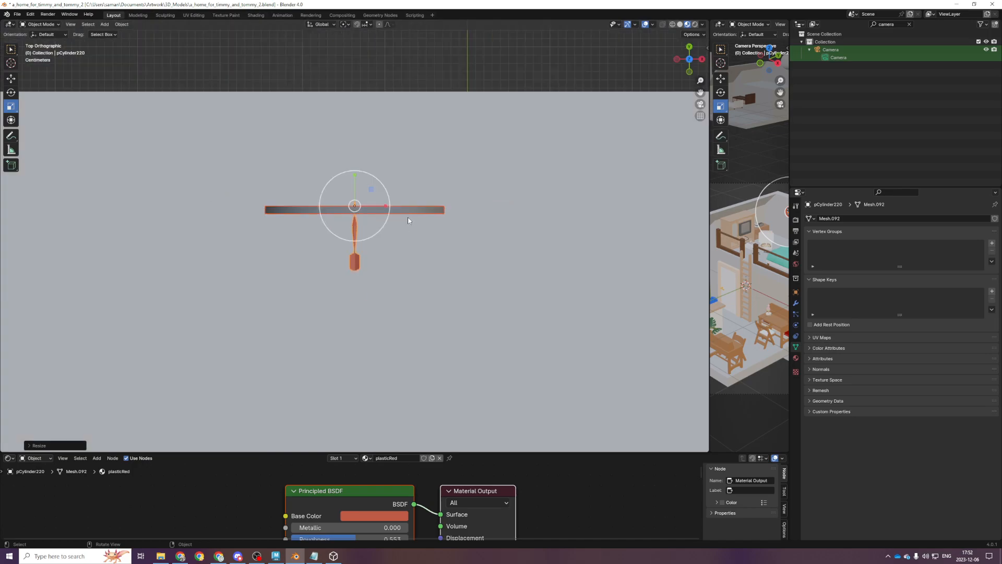
{"action": "key", "text": "z"}
{"action": "key", "text": "z"}
{"action": "key", "text": "g"}
{"action": "left_click", "coordinate": [412, 155]}
{"action": "key", "text": "z"}
{"action": "left_click", "coordinate": [444, 192]}
Save the house file, then reselect the dartboard and dart and move them back against the bedroom wall
{"action": "key", "text": "ctrl+s"}
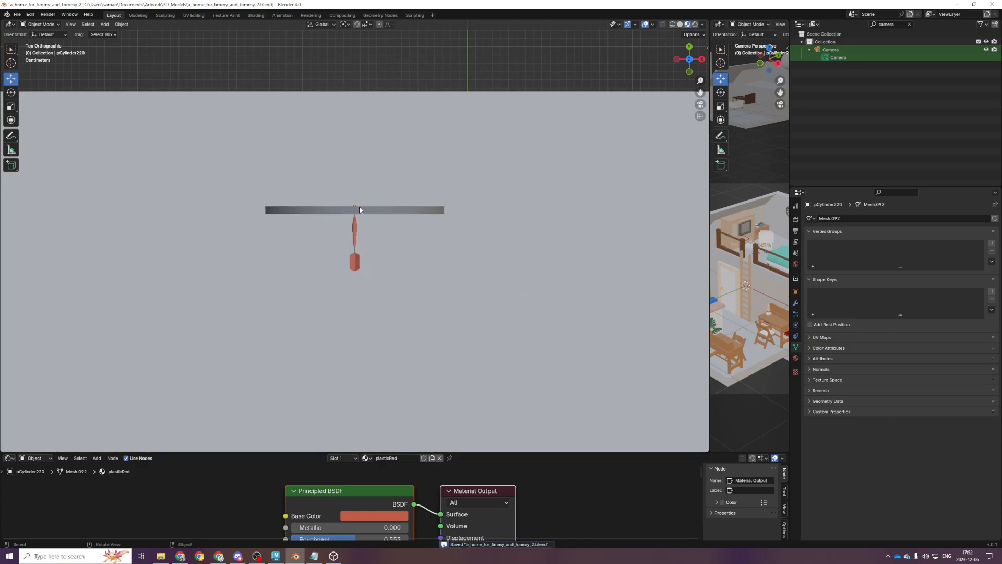
{"action": "left_click", "coordinate": [353, 213]}
{"action": "left_click", "coordinate": [353, 209]}
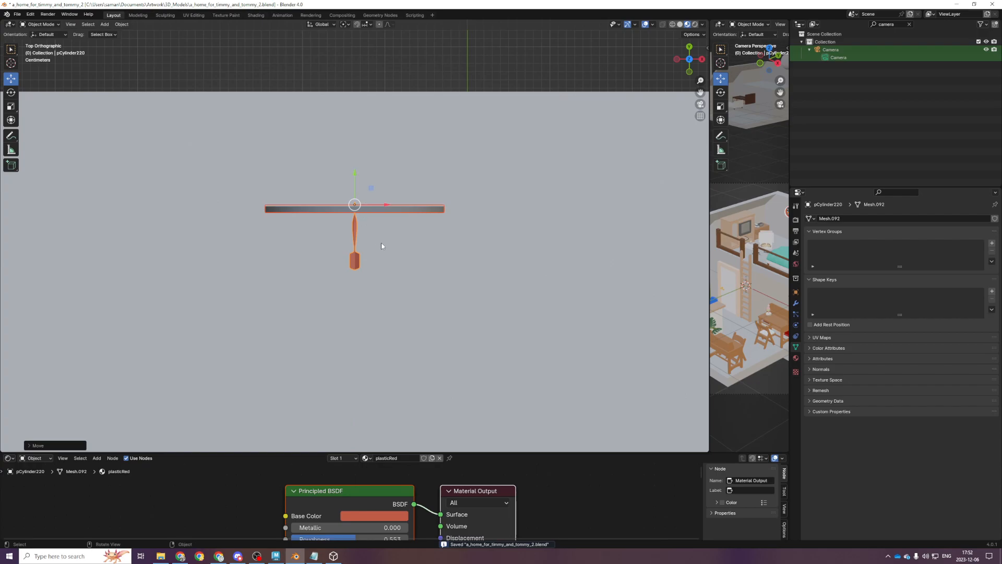
{"action": "scroll", "coordinate": [381, 243], "scroll_direction": "down", "scroll_amount": 1}
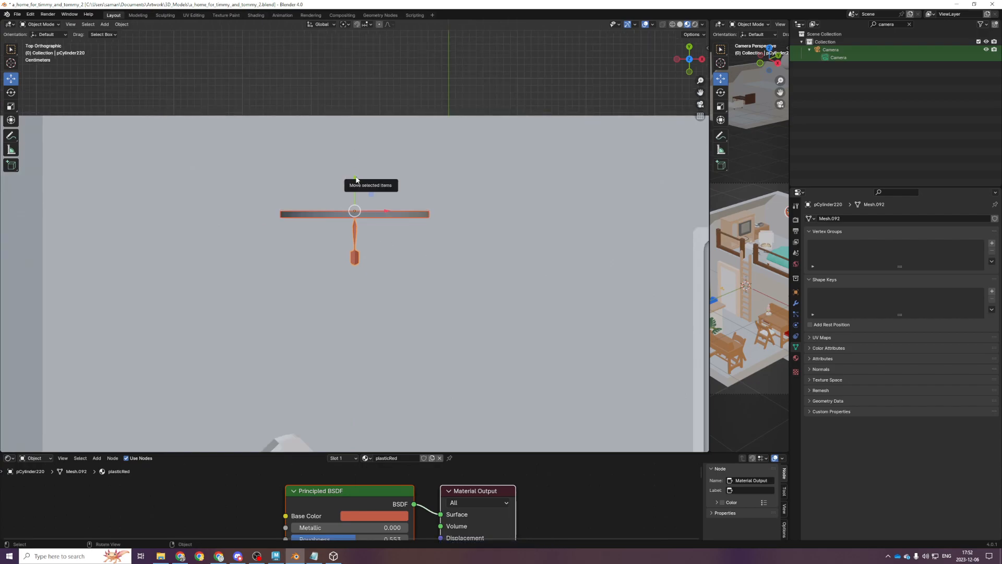
{"action": "left_click_drag", "start_coordinate": [357, 179], "coordinate": [358, 174]}
{"action": "scroll", "coordinate": [418, 230], "scroll_direction": "up", "scroll_amount": 3}
{"action": "middle_click_drag", "start_coordinate": [418, 231], "coordinate": [354, 238]}
{"action": "scroll", "coordinate": [355, 237], "scroll_direction": "down", "scroll_amount": 5}
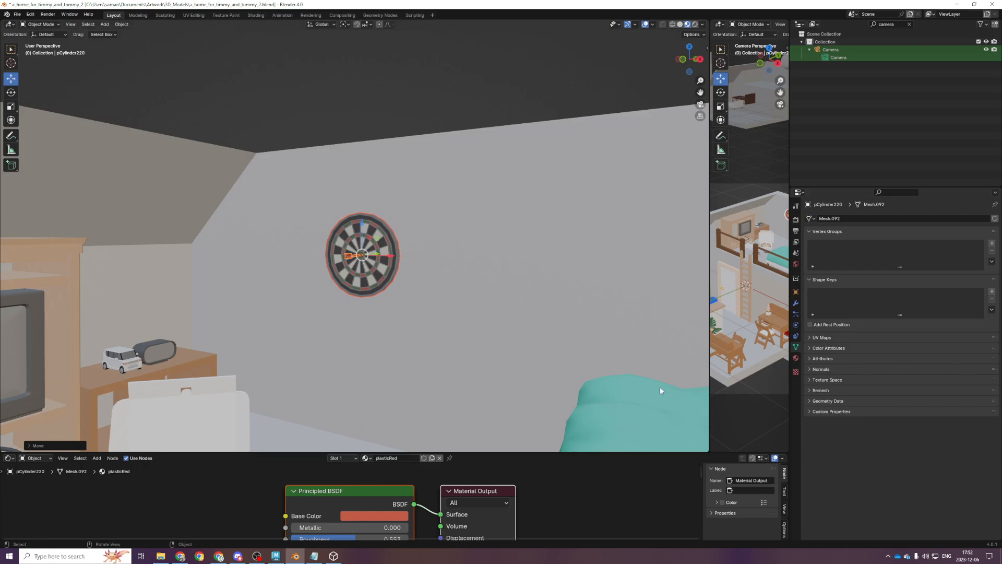
Enlarge the camera viewport, adjust the dartboard's position on the bedroom wall and save the house file
{"action": "left_click_drag", "start_coordinate": [709, 288], "coordinate": [376, 303]}
{"action": "left_click_drag", "start_coordinate": [222, 248], "coordinate": [261, 265]}
{"action": "key", "text": "ctrl+s"}
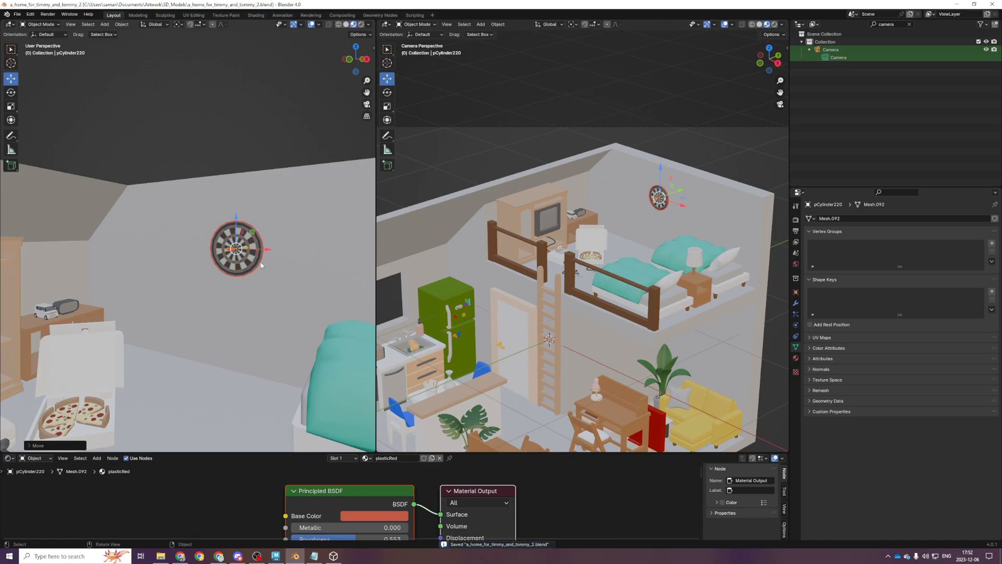
{"action": "scroll", "coordinate": [205, 311], "scroll_direction": "down", "scroll_amount": 6}
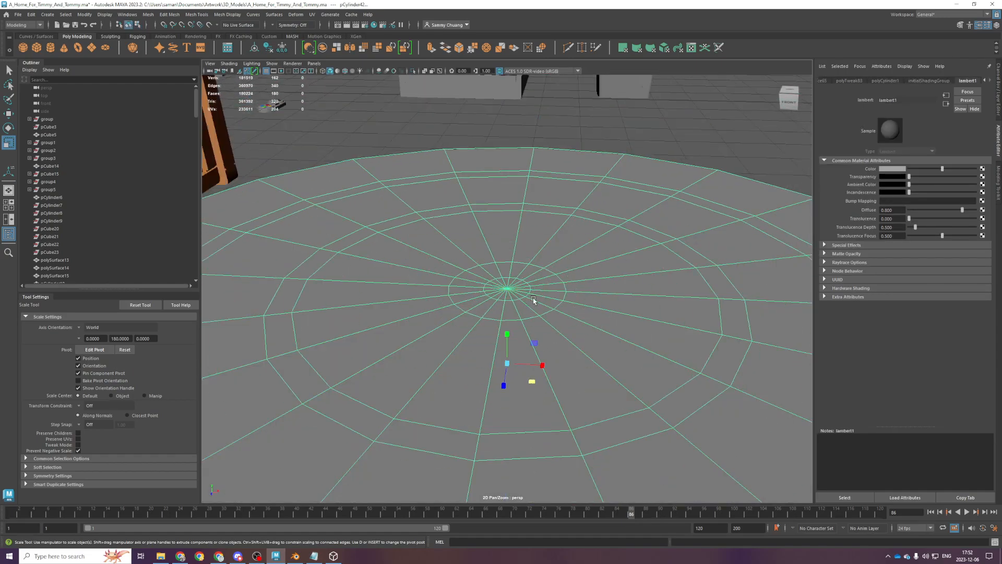
Switch to Maya, delete the unfinished dartboard disc and select the toy rocket's body
{"action": "key", "text": "Delete"}
{"action": "right_click_drag", "start_coordinate": [532, 298], "coordinate": [621, 340], "text": "alt"}
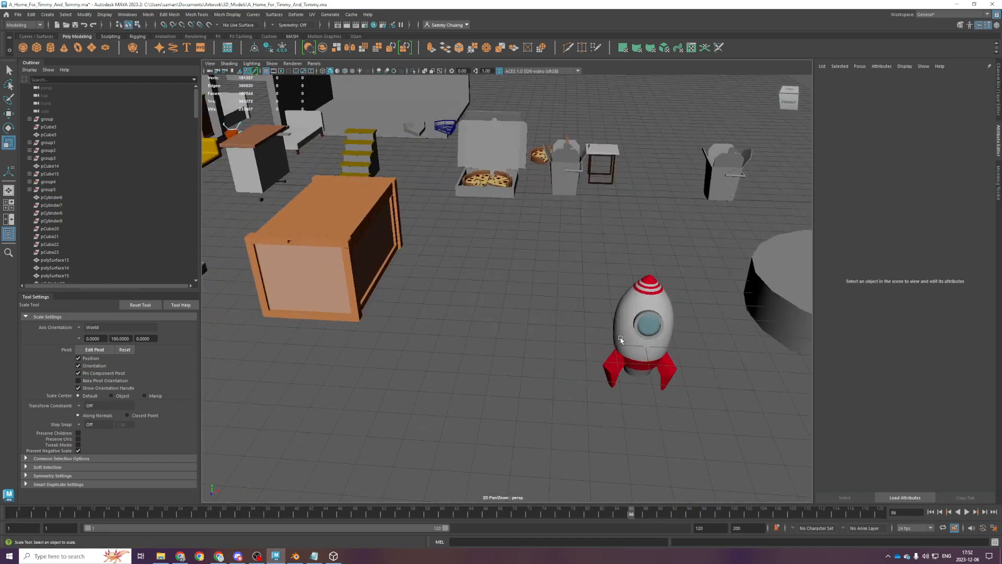
{"action": "left_click", "coordinate": [620, 340]}
{"action": "key", "text": "f"}
Delete the redundant edge loop on the rocket body's underside, where the red band meets the nozzle
{"action": "left_click_drag", "start_coordinate": [625, 448], "coordinate": [629, 383], "text": "alt"}
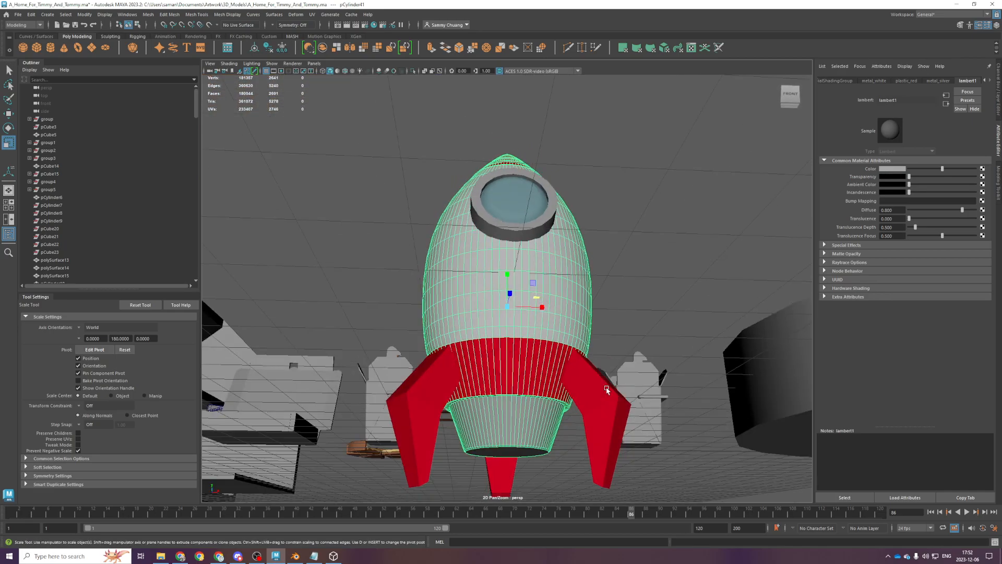
{"action": "left_click_drag", "start_coordinate": [544, 369], "coordinate": [548, 324], "text": "alt"}
{"action": "right_click_drag", "start_coordinate": [548, 324], "coordinate": [585, 313], "text": "alt"}
{"action": "left_click_drag", "start_coordinate": [585, 313], "coordinate": [566, 252], "text": "alt"}
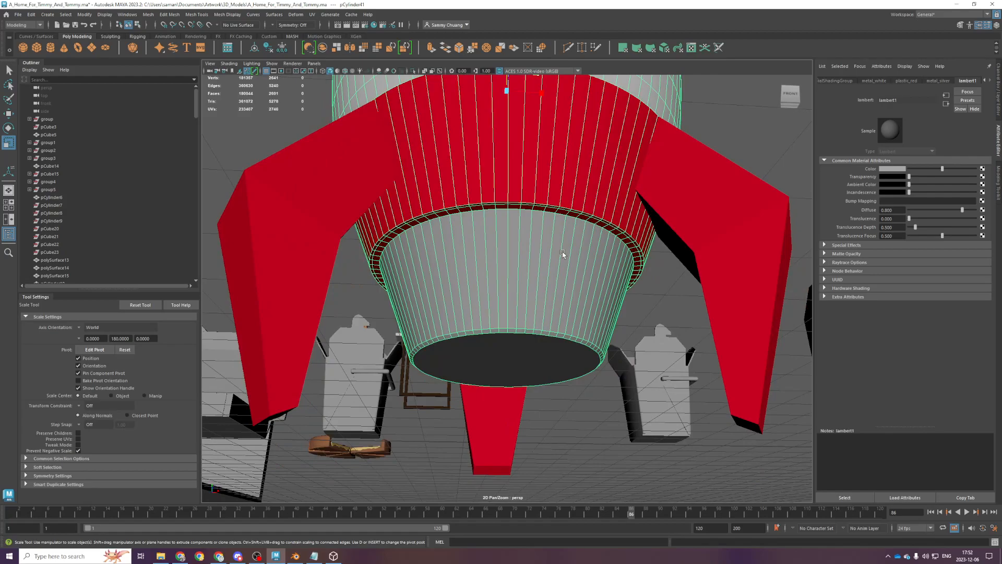
{"action": "key", "text": "F10"}
{"action": "double_click", "coordinate": [515, 205]}
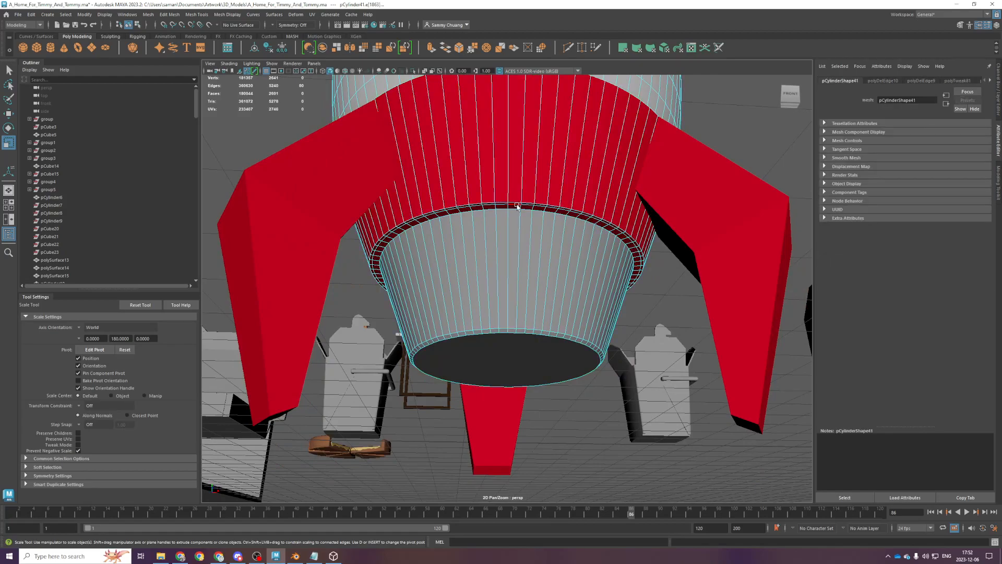
{"action": "scroll", "coordinate": [489, 216], "scroll_direction": "down", "scroll_amount": 5}
{"action": "scroll", "coordinate": [524, 189], "scroll_direction": "up", "scroll_amount": 8}
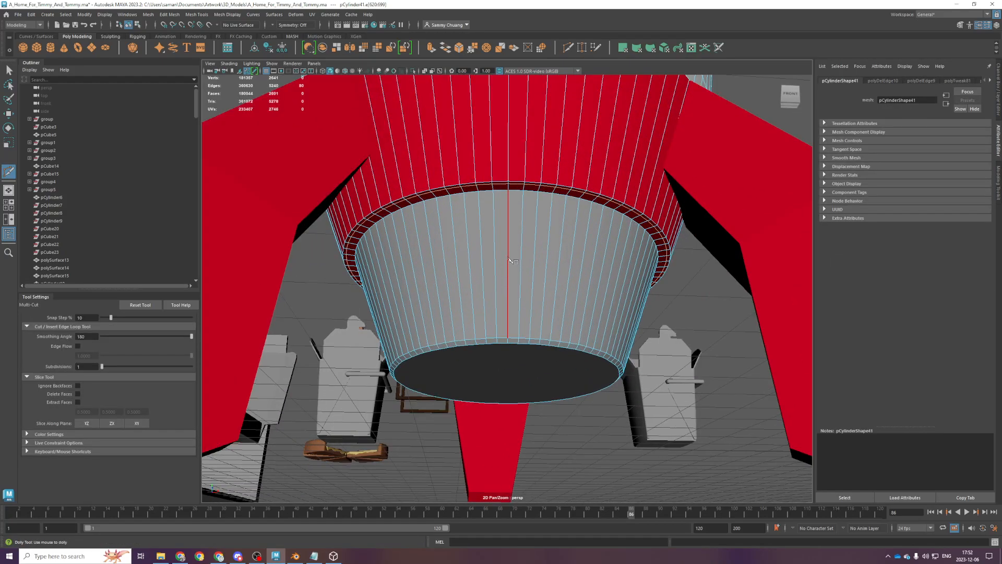
{"action": "key", "text": "q"}
{"action": "key", "text": "Delete"}
{"action": "key", "text": "r"}
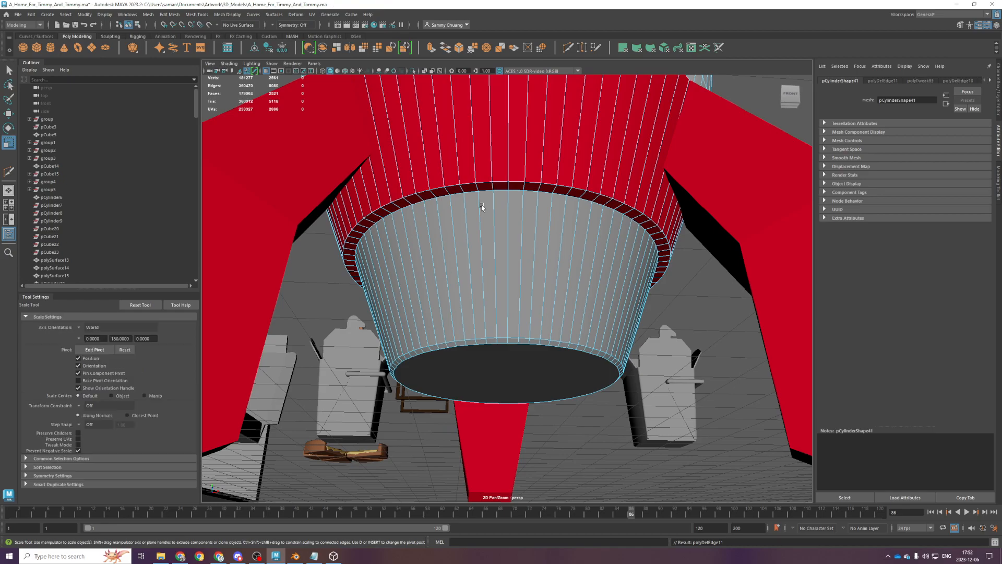
{"action": "left_click", "coordinate": [524, 337]}
{"action": "left_click_drag", "start_coordinate": [524, 337], "coordinate": [521, 331], "text": "alt"}
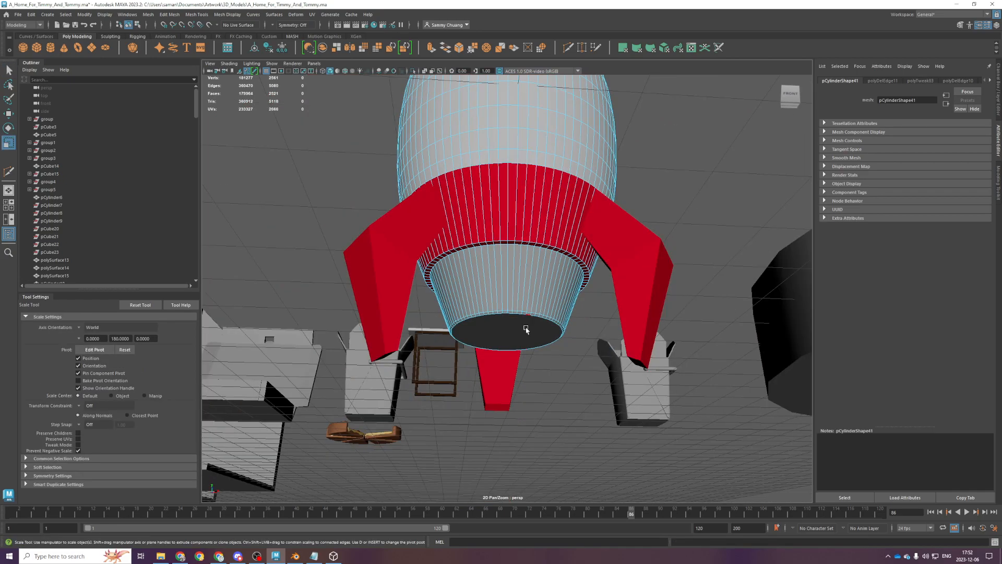
Select the rocket's body, window and fins, duplicate them and move the copy beside the original
{"action": "scroll", "coordinate": [599, 314], "scroll_direction": "up", "scroll_amount": 4}
{"action": "scroll", "coordinate": [598, 314], "scroll_direction": "down", "scroll_amount": 4}
{"action": "left_click", "coordinate": [574, 334]}
{"action": "scroll", "coordinate": [539, 349], "scroll_direction": "down", "scroll_amount": 2}
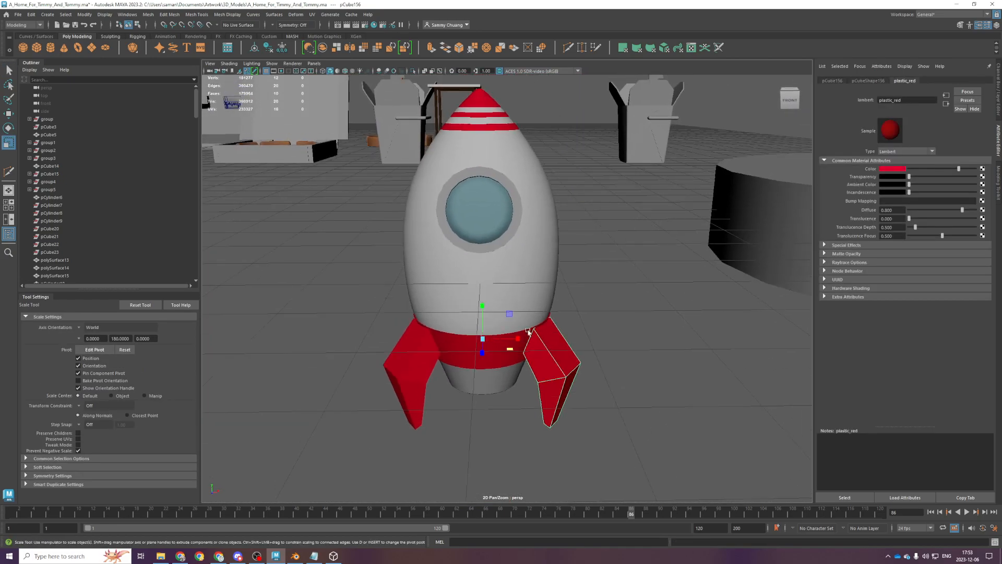
{"action": "left_click", "coordinate": [502, 266]}
{"action": "left_click", "coordinate": [489, 248]}
{"action": "left_click_drag", "start_coordinate": [489, 248], "coordinate": [499, 345], "text": "alt"}
{"action": "left_click", "coordinate": [523, 308], "text": "shift"}
{"action": "key", "text": "ctrl+z"}
{"action": "left_click", "coordinate": [536, 309], "text": "shift"}
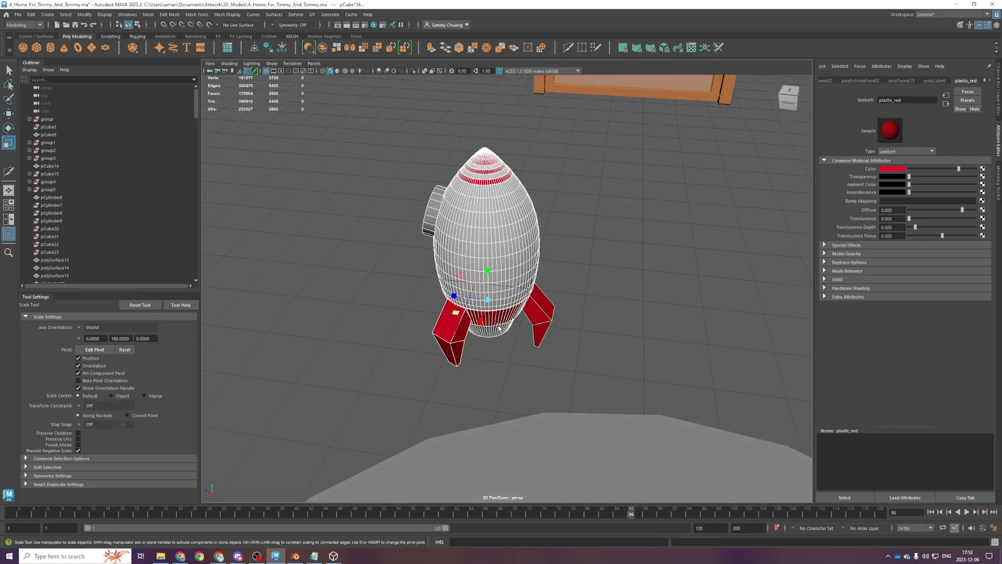
{"action": "left_click_drag", "start_coordinate": [535, 309], "coordinate": [538, 343], "text": "alt"}
{"action": "key", "text": "ctrl+d"}
{"action": "key", "text": "w"}
{"action": "left_click_drag", "start_coordinate": [479, 306], "coordinate": [380, 208]}
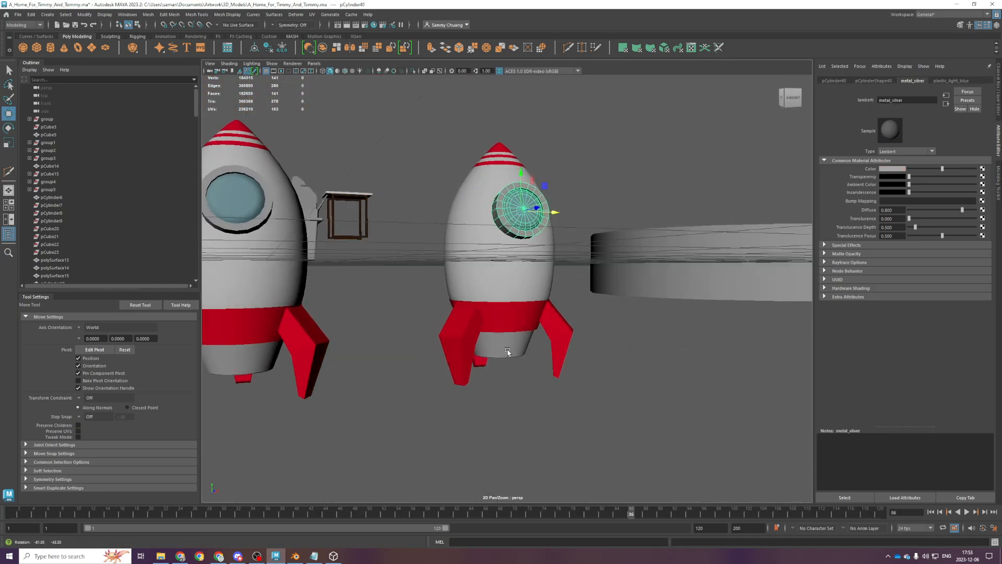
Combine all parts of the duplicated rocket into one mesh and freeze its transformations
{"action": "left_click_drag", "start_coordinate": [574, 423], "coordinate": [573, 444], "text": "alt"}
{"action": "left_click_drag", "start_coordinate": [450, 224], "coordinate": [450, 269], "text": "alt"}
{"action": "left_click_drag", "start_coordinate": [405, 211], "coordinate": [567, 423]}
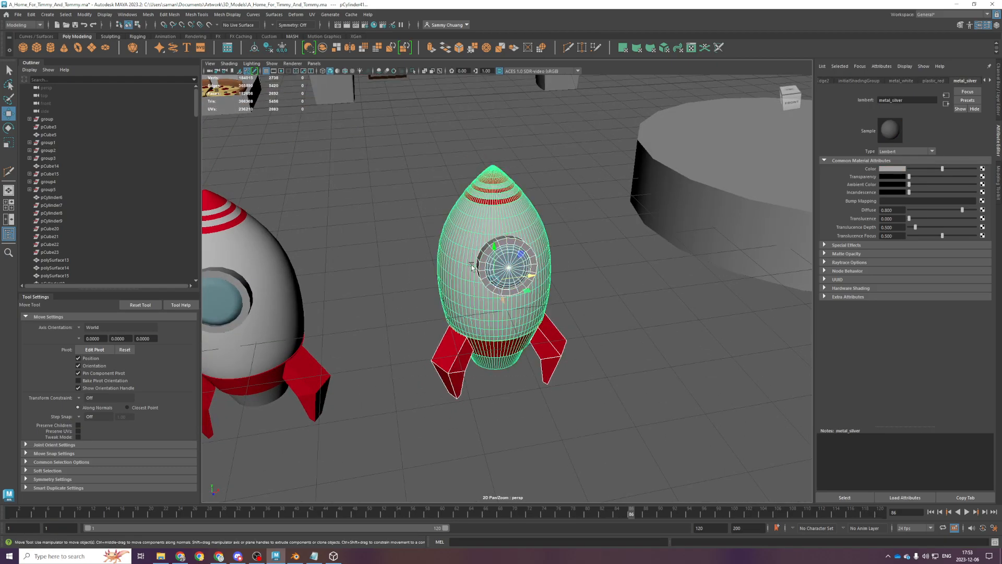
{"action": "left_click", "coordinate": [148, 15]}
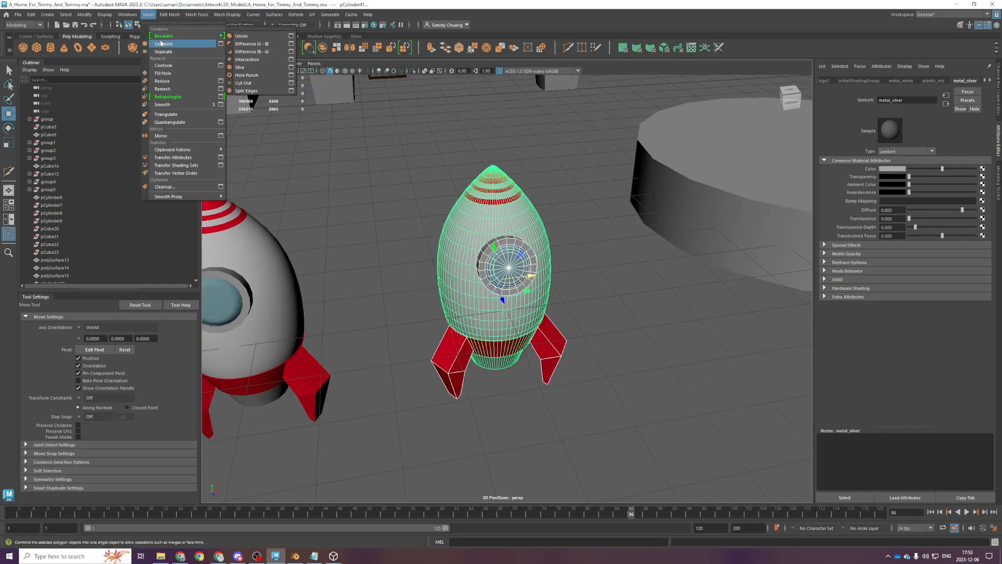
{"action": "left_click", "coordinate": [166, 44]}
{"action": "left_click", "coordinate": [283, 48]}
Generate new UVs for the combined rocket copy, reselect it and save the scene
{"action": "left_click", "coordinate": [312, 14]}
{"action": "left_click", "coordinate": [328, 62]}
{"action": "key", "text": "q"}
{"action": "left_click", "coordinate": [537, 195]}
{"action": "left_click_drag", "start_coordinate": [413, 261], "coordinate": [570, 428]}
{"action": "key", "text": "ctrl+s"}
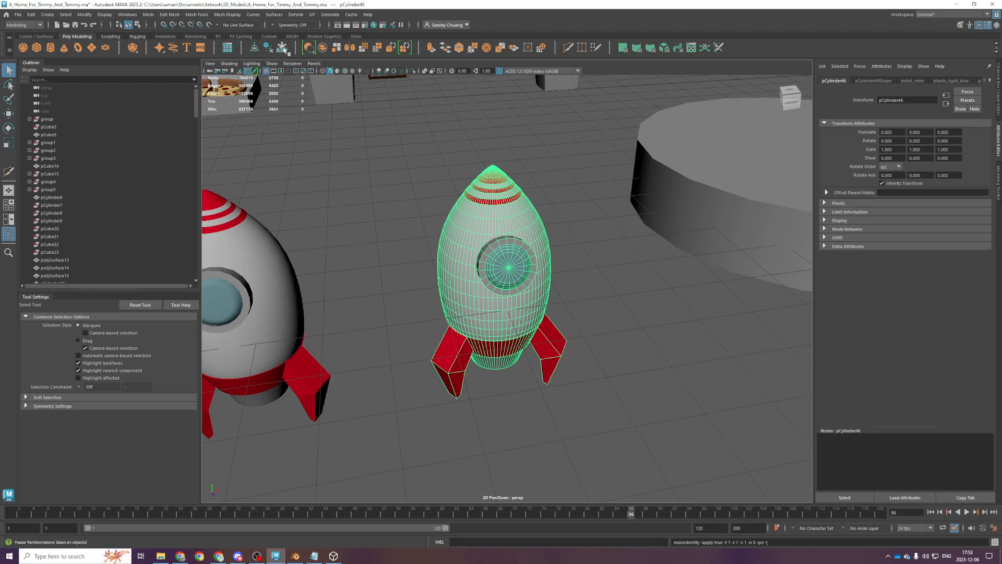
{"action": "left_click", "coordinate": [18, 15]}
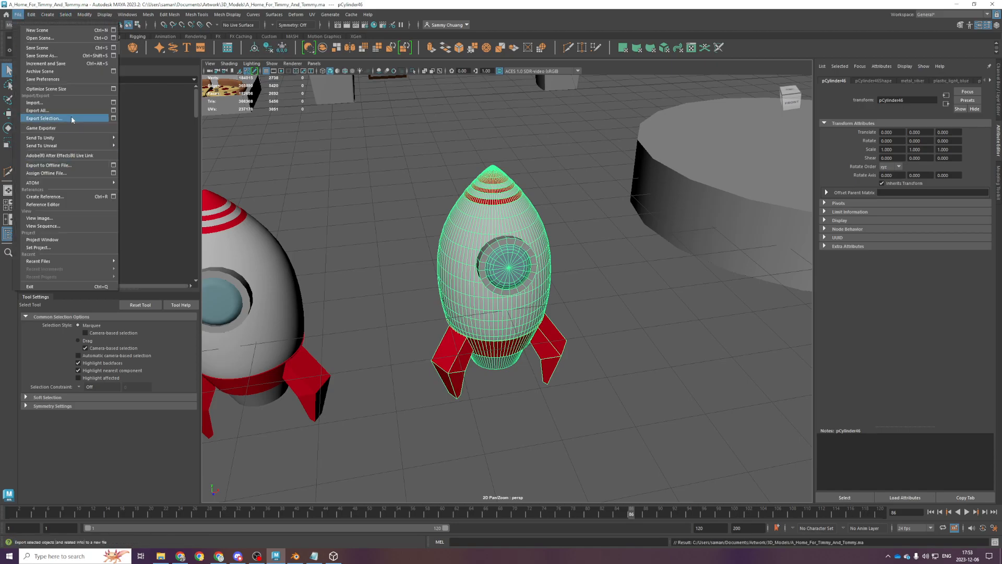
{"action": "left_click", "coordinate": [47, 118]}
{"action": "left_click", "coordinate": [633, 392]}
Create a polygon cube and move it to the toy chest's location, about X 368 and Z 215
{"action": "right_click_drag", "start_coordinate": [629, 389], "coordinate": [416, 348], "text": "alt"}
{"action": "middle_click_drag", "start_coordinate": [426, 299], "coordinate": [522, 335], "text": "alt"}
{"action": "scroll", "coordinate": [522, 366], "scroll_direction": "up", "scroll_amount": 5}
{"action": "left_click_drag", "start_coordinate": [521, 423], "coordinate": [517, 311], "text": "alt"}
{"action": "left_click", "coordinate": [36, 47]}
{"action": "key", "text": "a"}
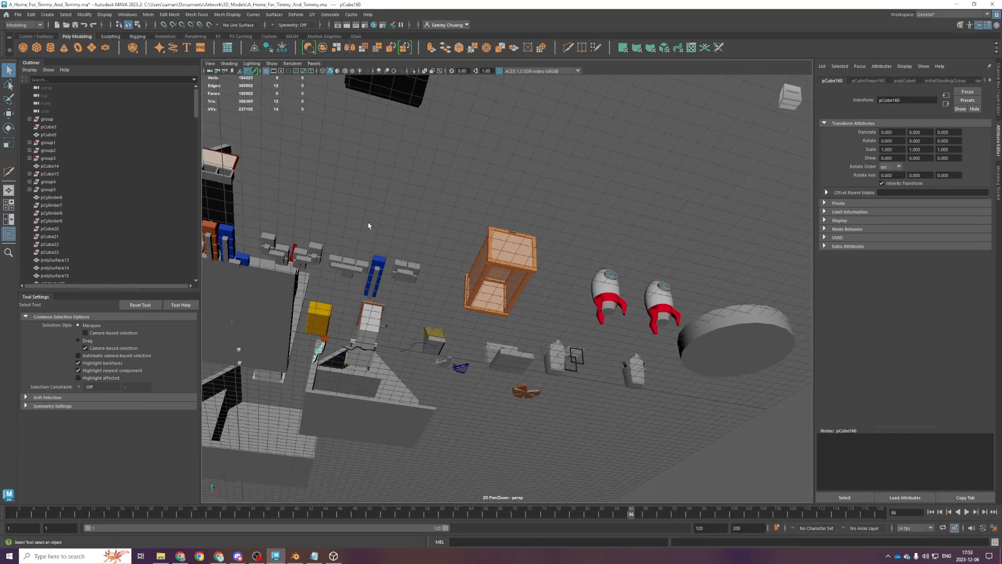
{"action": "key", "text": "space"}
{"action": "key", "text": "space"}
{"action": "scroll", "coordinate": [524, 319], "scroll_direction": "down", "scroll_amount": 10}
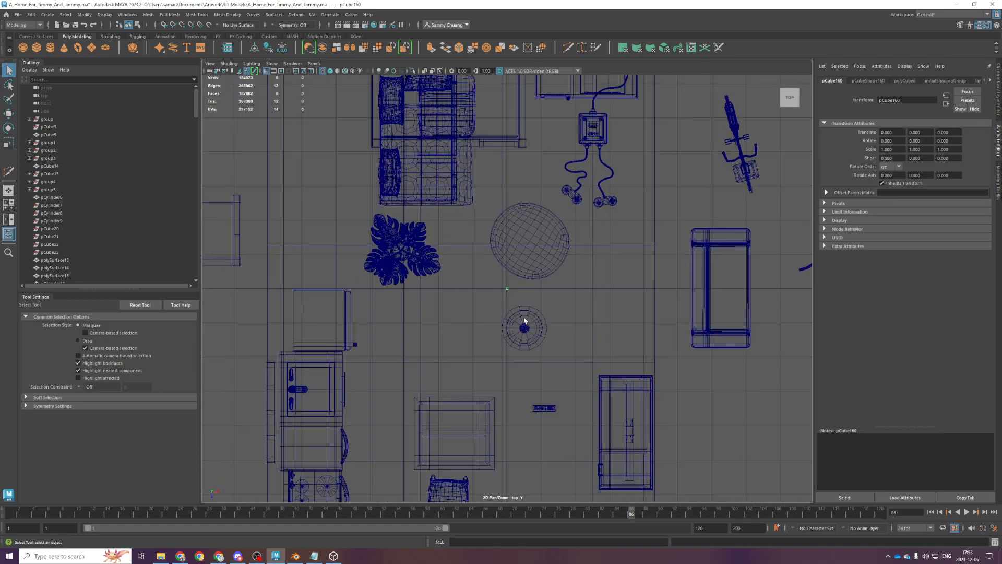
{"action": "scroll", "coordinate": [523, 330], "scroll_direction": "down", "scroll_amount": 3}
{"action": "key", "text": "w"}
{"action": "left_click_drag", "start_coordinate": [471, 281], "coordinate": [661, 394]}
{"action": "key", "text": "f"}
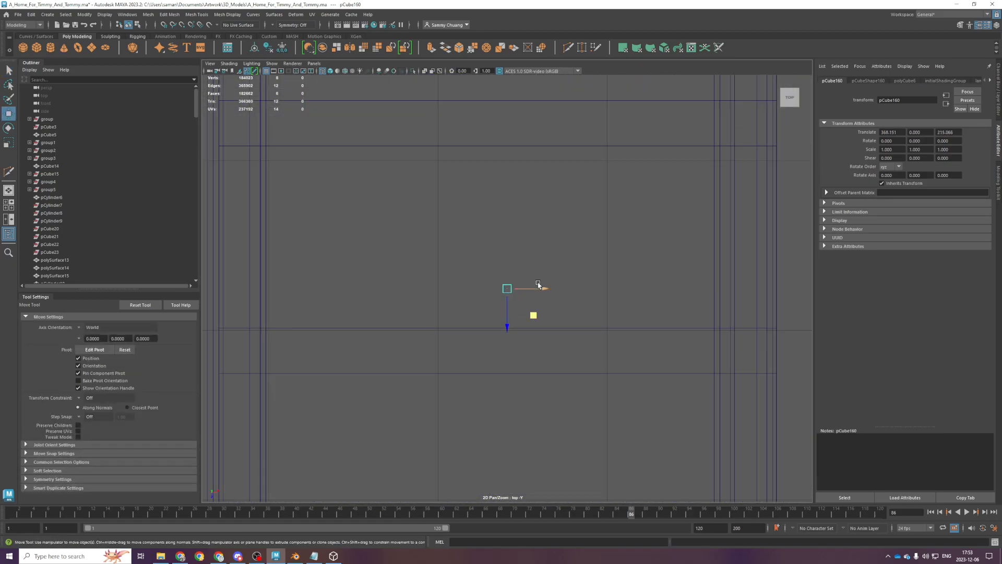
Scale the cube to about 76 and fit its footprint inside the toy chest's outline
{"action": "scroll", "coordinate": [383, 349], "scroll_direction": "down", "scroll_amount": 2}
{"action": "key", "text": "r"}
{"action": "left_click_drag", "start_coordinate": [502, 291], "coordinate": [727, 521]}
{"action": "scroll", "coordinate": [554, 303], "scroll_direction": "down", "scroll_amount": 1}
{"action": "left_click_drag", "start_coordinate": [543, 288], "coordinate": [535, 289]}
{"action": "key", "text": "w"}
{"action": "key", "text": "r"}
{"action": "mouse_move", "coordinate": [506, 325]}
{"action": "left_mouse_down"}
{"action": "mouse_move", "coordinate": [508, 347]}
{"action": "mouse_move", "coordinate": [500, 312]}
{"action": "left_mouse_up"}
{"action": "key", "text": "w"}
{"action": "key", "text": "r"}
{"action": "left_click_drag", "start_coordinate": [537, 271], "coordinate": [535, 271]}
{"action": "key", "text": "space"}
{"action": "key", "text": "space"}
{"action": "left_click_drag", "start_coordinate": [609, 251], "coordinate": [479, 415], "text": "alt"}
Flatten the cube into a thin base panel within the chest's bottom frame at about Y 5.2, and save the scene
{"action": "key", "text": "space"}
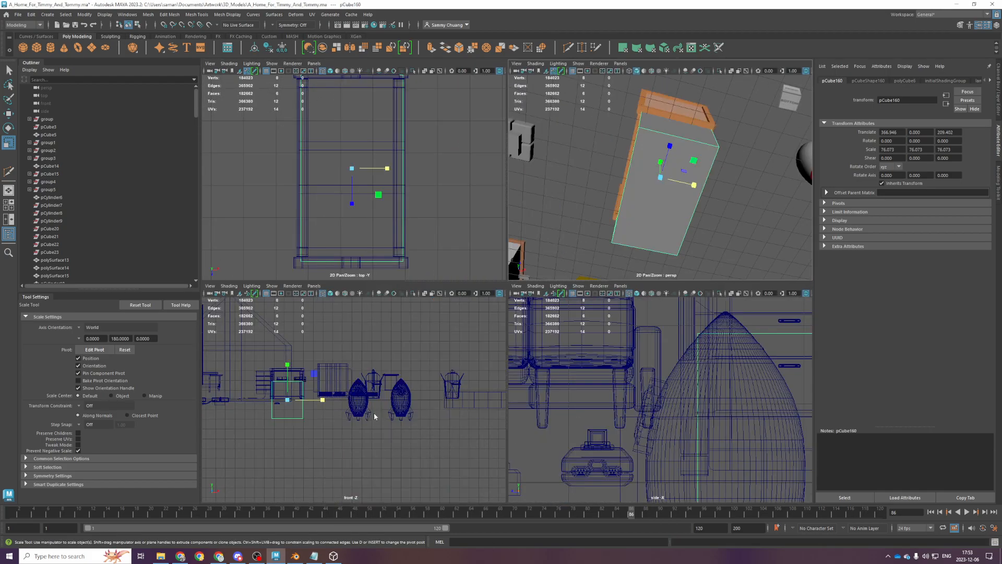
{"action": "key", "text": "space"}
{"action": "mouse_move", "coordinate": [508, 254]}
{"action": "left_mouse_down"}
{"action": "mouse_move", "coordinate": [505, 281]}
{"action": "mouse_move", "coordinate": [508, 231]}
{"action": "mouse_move", "coordinate": [507, 249]}
{"action": "left_mouse_up"}
{"action": "scroll", "coordinate": [505, 280], "scroll_direction": "up", "scroll_amount": 4}
{"action": "key", "text": "ctrl+s"}
{"action": "key", "text": "w"}
{"action": "key", "text": "r"}
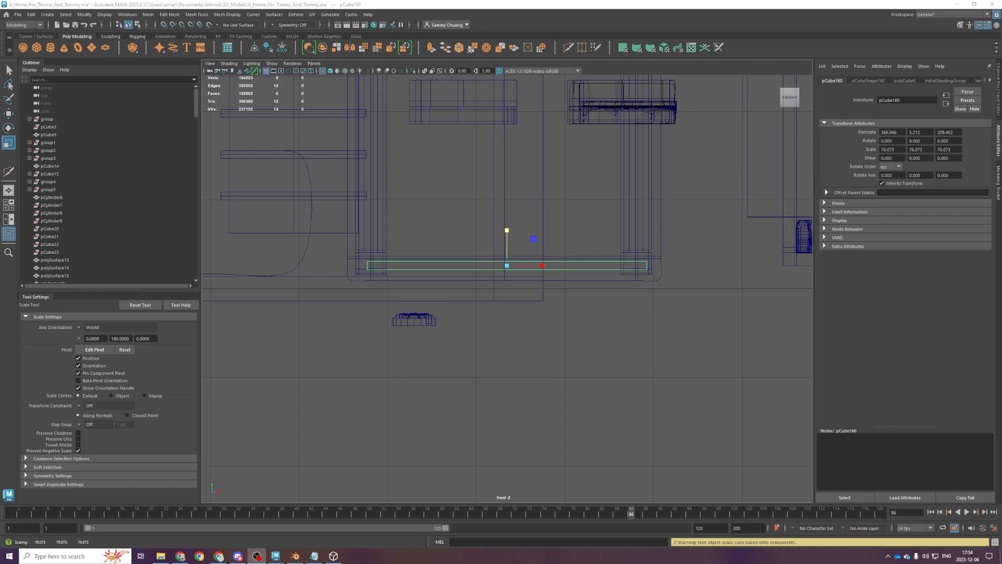
Try lowering the base panel below the toy chest and undo the move
{"action": "left_click", "coordinate": [519, 3]}
{"action": "key", "text": "space"}
{"action": "key", "text": "space"}
{"action": "key", "text": "f"}
{"action": "left_click_drag", "start_coordinate": [635, 200], "coordinate": [509, 330], "text": "alt"}
{"action": "key", "text": "w"}
{"action": "key", "text": "ctrl+z"}
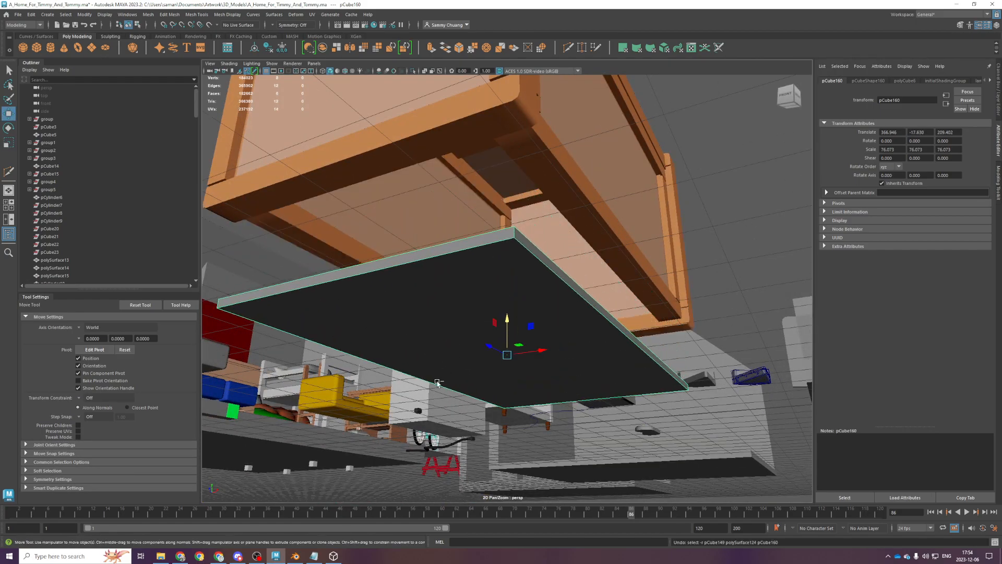
{"action": "key", "text": "space"}
{"action": "key", "text": "space"}
{"action": "key", "text": "space"}
{"action": "key", "text": "space"}
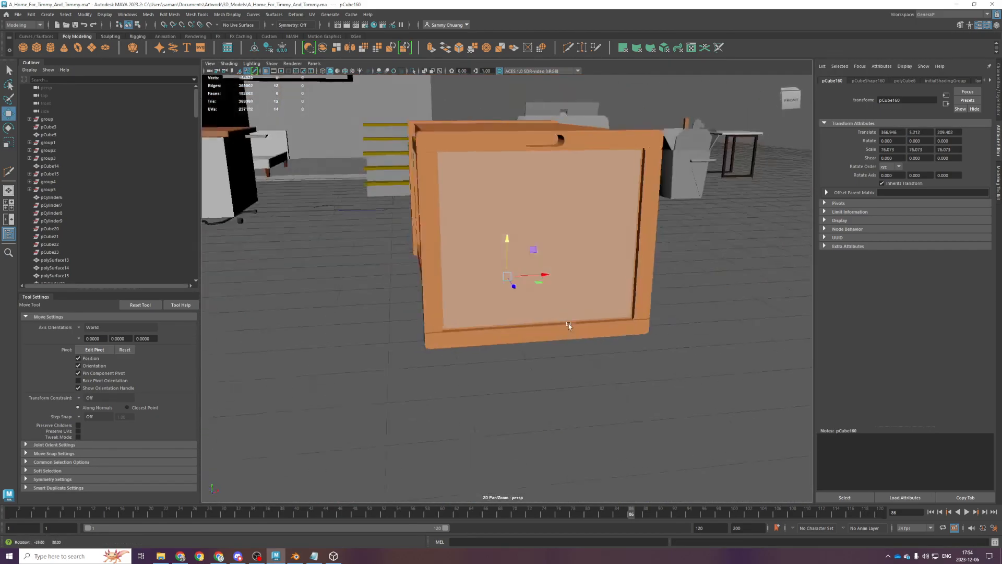
Select the toy chest's side panels, frame pieces and base panel, leaving out the lid
{"action": "left_click_drag", "start_coordinate": [568, 324], "coordinate": [610, 288], "text": "alt"}
{"action": "right_click_drag", "start_coordinate": [610, 287], "coordinate": [679, 480]}
{"action": "left_click_drag", "start_coordinate": [578, 425], "coordinate": [548, 290], "text": "alt"}
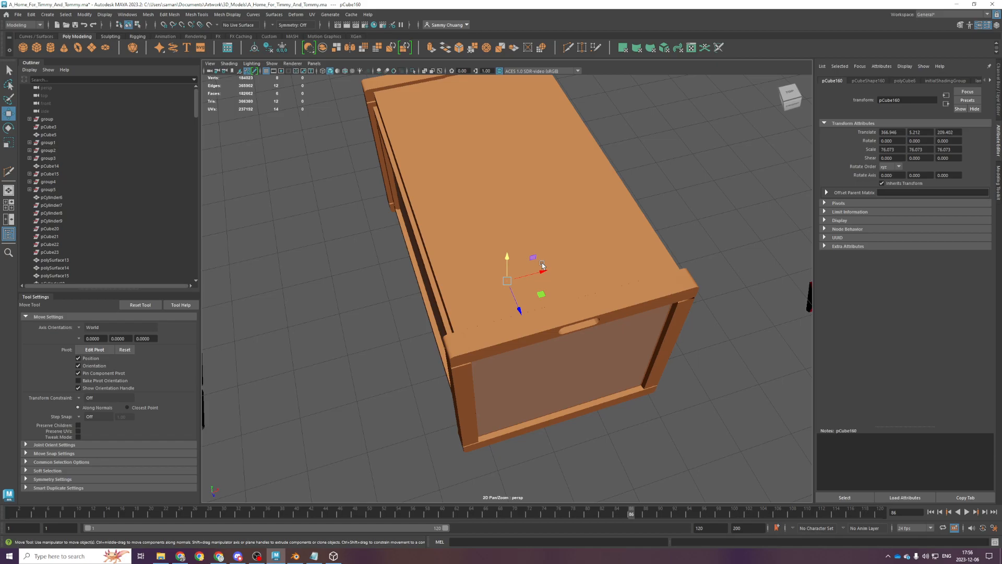
{"action": "scroll", "coordinate": [593, 363], "scroll_direction": "down", "scroll_amount": 3}
{"action": "left_click_drag", "start_coordinate": [593, 362], "coordinate": [555, 269], "text": "alt"}
{"action": "scroll", "coordinate": [570, 320], "scroll_direction": "up", "scroll_amount": 4}
{"action": "scroll", "coordinate": [569, 320], "scroll_direction": "down", "scroll_amount": 4}
{"action": "left_click", "coordinate": [555, 269]}
{"action": "left_click", "coordinate": [512, 220], "text": "shift"}
{"action": "left_click_drag", "start_coordinate": [590, 308], "coordinate": [580, 242], "text": "alt"}
{"action": "left_click", "coordinate": [584, 249], "text": "shift"}
{"action": "left_click", "coordinate": [605, 274], "text": "shift"}
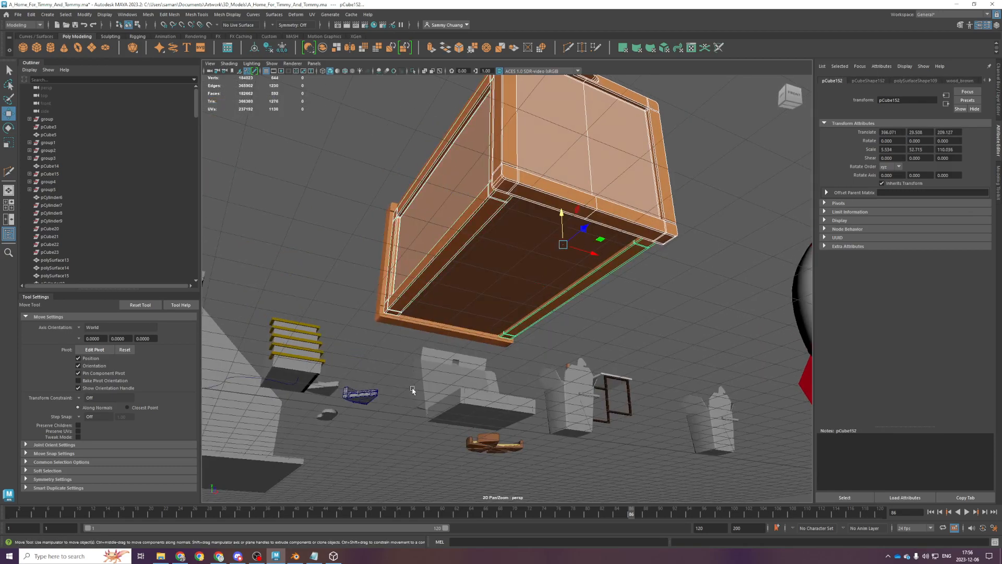
{"action": "left_click", "coordinate": [448, 335], "text": "shift"}
Combine the selected toy chest parts into one mesh, undoing the test move made beforehand
{"action": "left_click_drag", "start_coordinate": [448, 335], "coordinate": [500, 364], "text": "alt"}
{"action": "scroll", "coordinate": [499, 365], "scroll_direction": "down", "scroll_amount": 4}
{"action": "left_click_drag", "start_coordinate": [458, 235], "coordinate": [700, 328]}
{"action": "key", "text": "ctrl+z"}
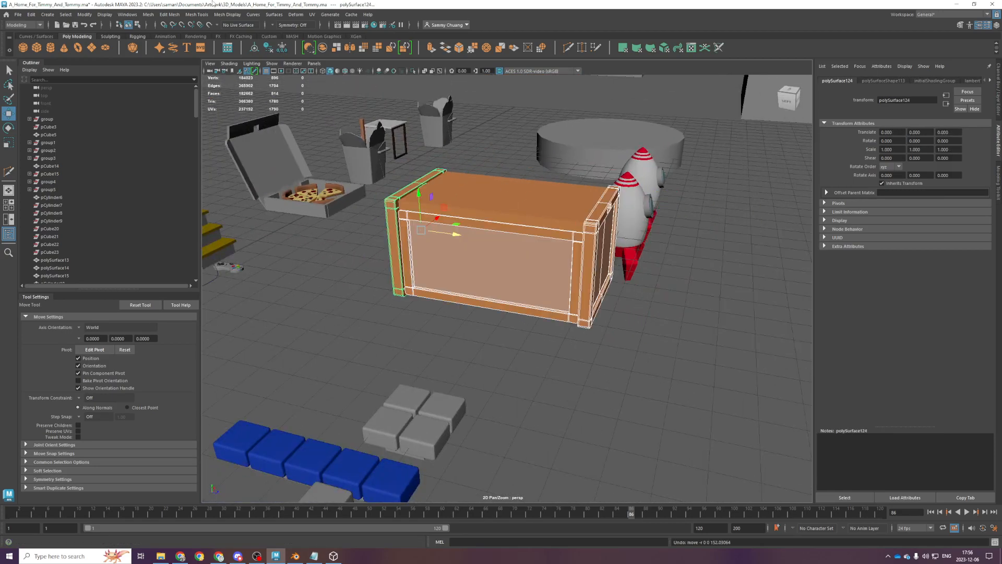
{"action": "left_click", "coordinate": [148, 14]}
{"action": "left_click", "coordinate": [163, 47]}
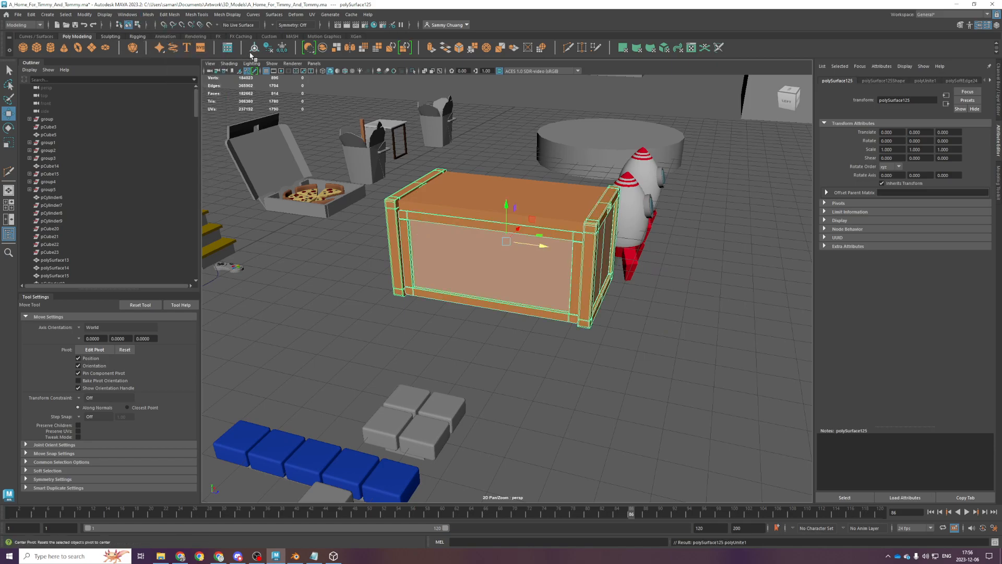
Freeze the transformations of the toy chest and its lid, generate new UVs for them and reselect both
{"action": "left_click", "coordinate": [448, 202]}
{"action": "left_click", "coordinate": [457, 241], "text": "shift"}
{"action": "left_click", "coordinate": [279, 51]}
{"action": "left_click", "coordinate": [312, 15]}
{"action": "left_click", "coordinate": [329, 53]}
{"action": "key", "text": "q"}
{"action": "left_click", "coordinate": [541, 198]}
{"action": "left_click", "coordinate": [519, 256], "text": "shift"}
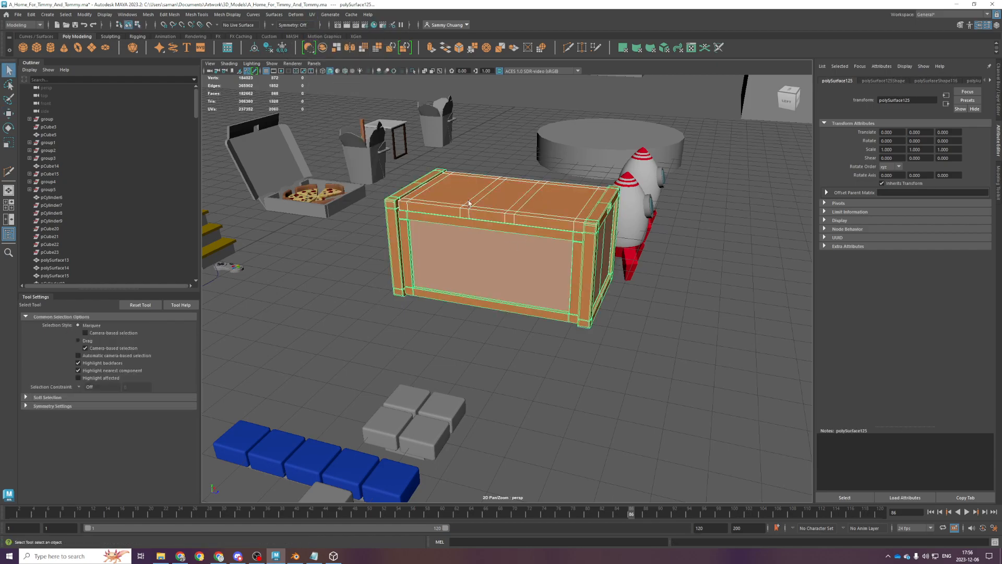
Export the selected toy chest and lid as toy_chest.fbx into the fbx exports folder
{"action": "left_click", "coordinate": [18, 15]}
{"action": "left_click", "coordinate": [50, 119]}
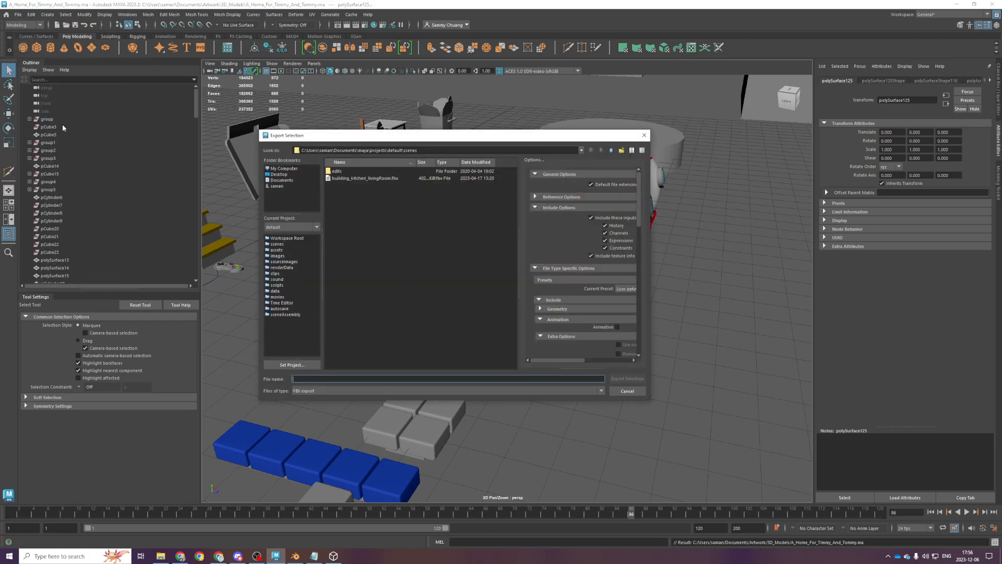
{"action": "key", "text": "Escape"}
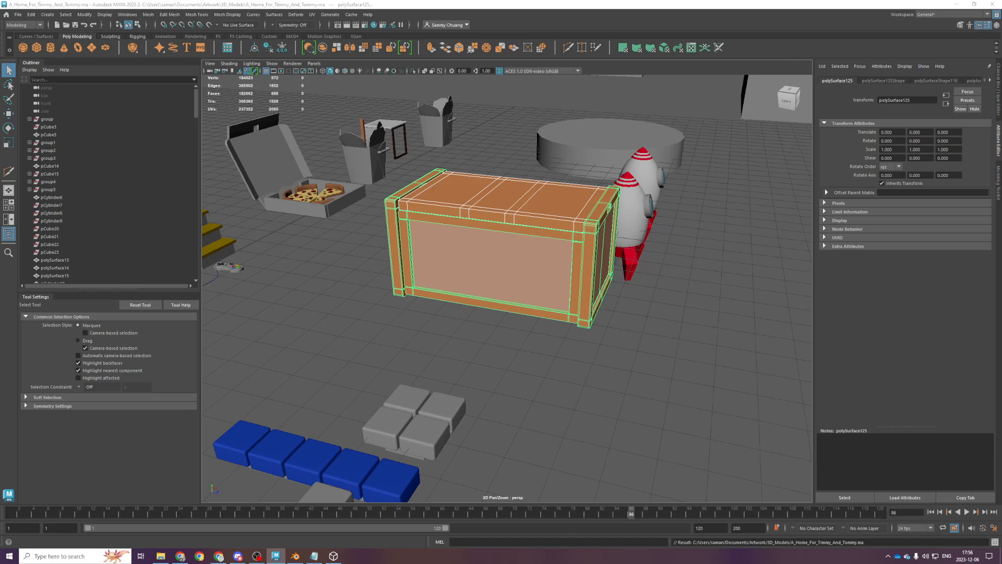
{"action": "key", "text": "g"}
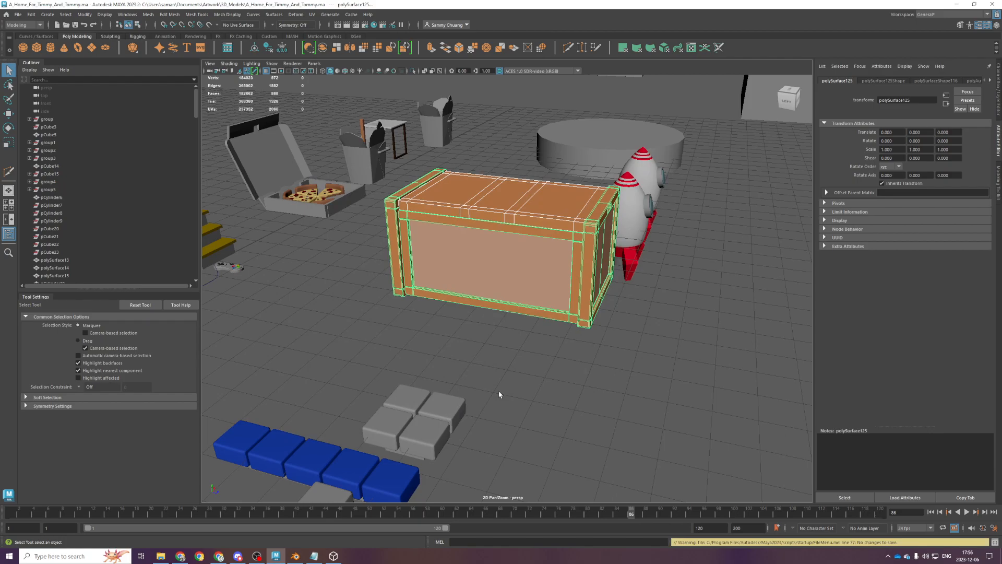
Select the combined rocket and export it as toy_rocket_ship in FBX format to the fbx exports folder
{"action": "left_click", "coordinate": [656, 278]}
{"action": "left_click", "coordinate": [624, 206]}
{"action": "type", "text": "gtoy_rock"}
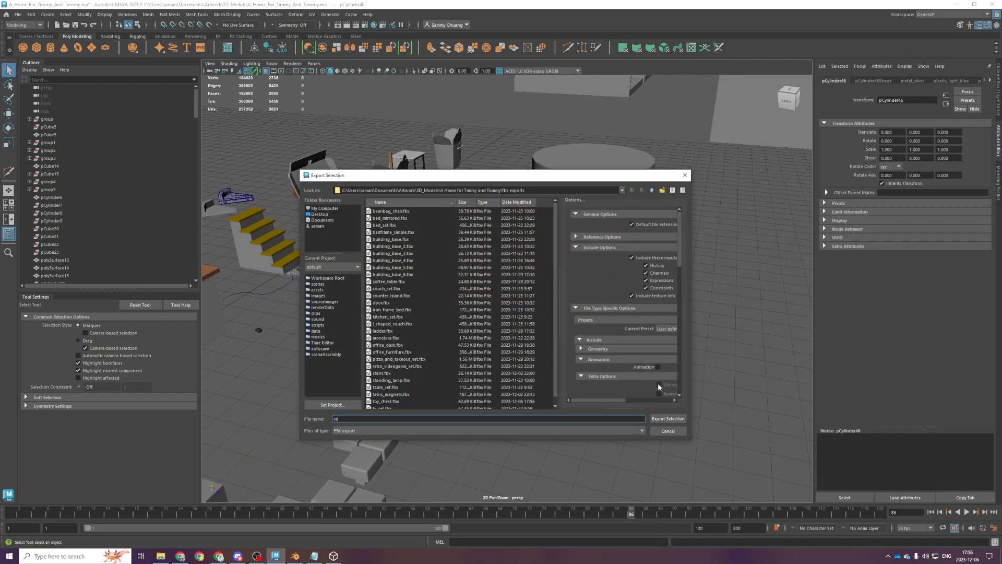
{"action": "type", "text": "et_ship"}
{"action": "key", "text": "Return"}
{"action": "scroll", "coordinate": [735, 274], "scroll_direction": "down", "scroll_amount": 3}
{"action": "scroll", "coordinate": [735, 274], "scroll_direction": "up", "scroll_amount": 3}
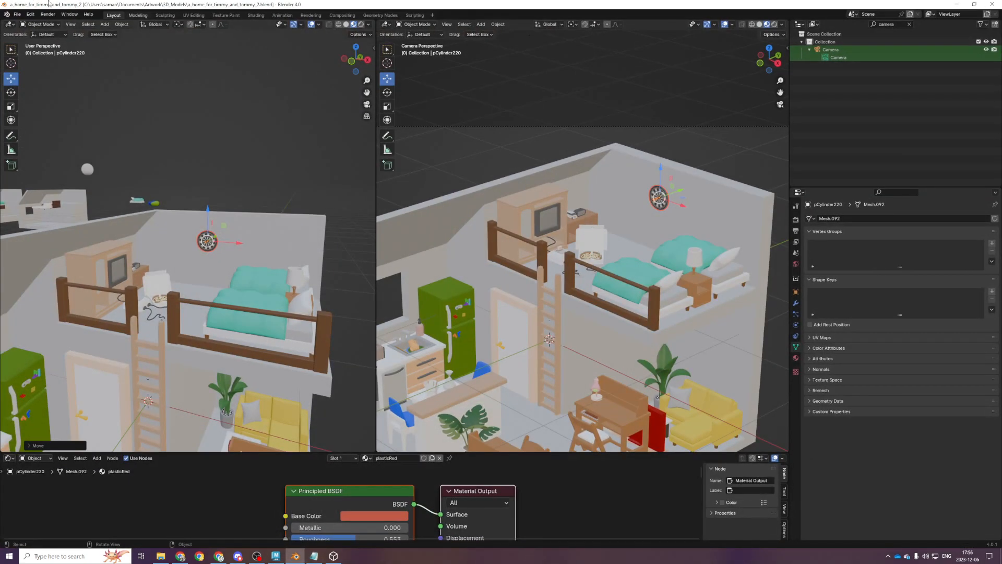
Switch to Blender and import toy_rocket_ship.fbx and toy_chest.fbx together
{"action": "left_click", "coordinate": [17, 14]}
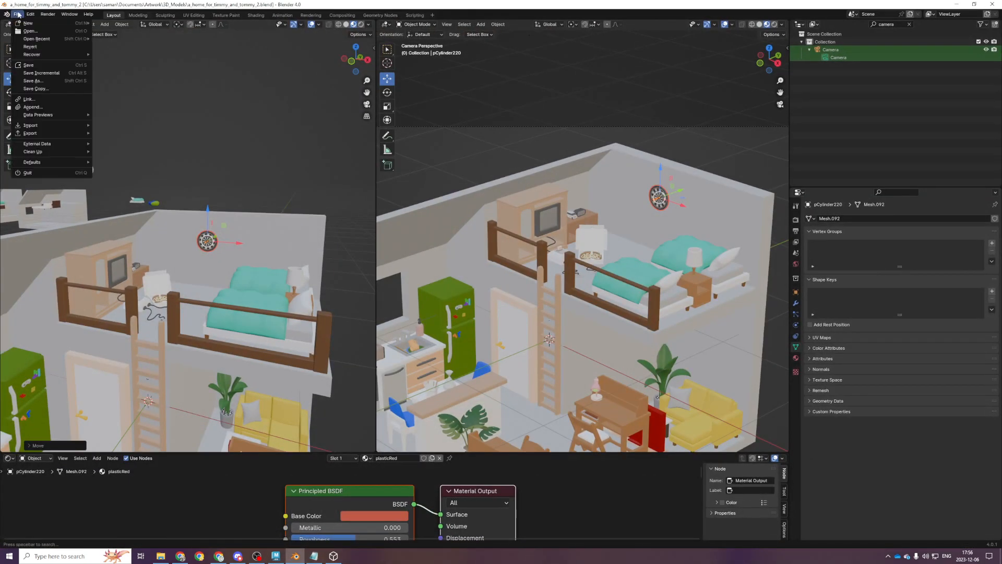
{"action": "mouse_move", "coordinate": [79, 126]}
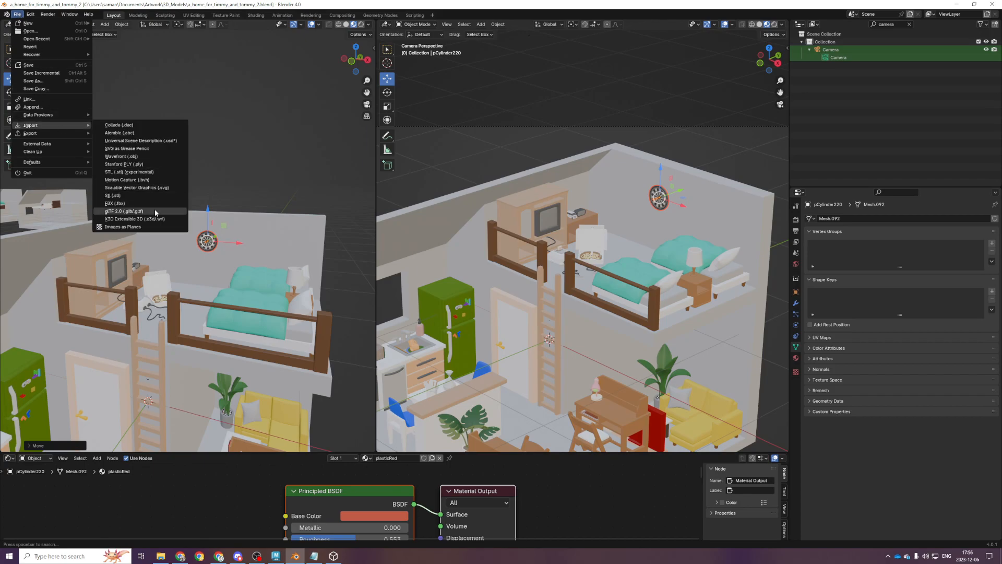
{"action": "left_click", "coordinate": [155, 204]}
{"action": "left_click", "coordinate": [366, 155]}
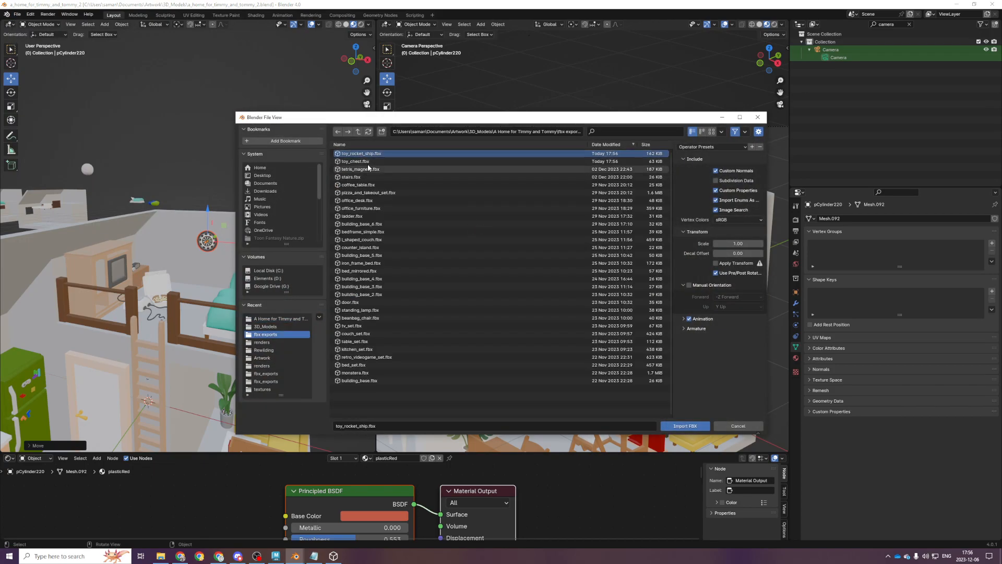
{"action": "left_click", "coordinate": [366, 161], "text": "shift"}
{"action": "left_click", "coordinate": [661, 426]}
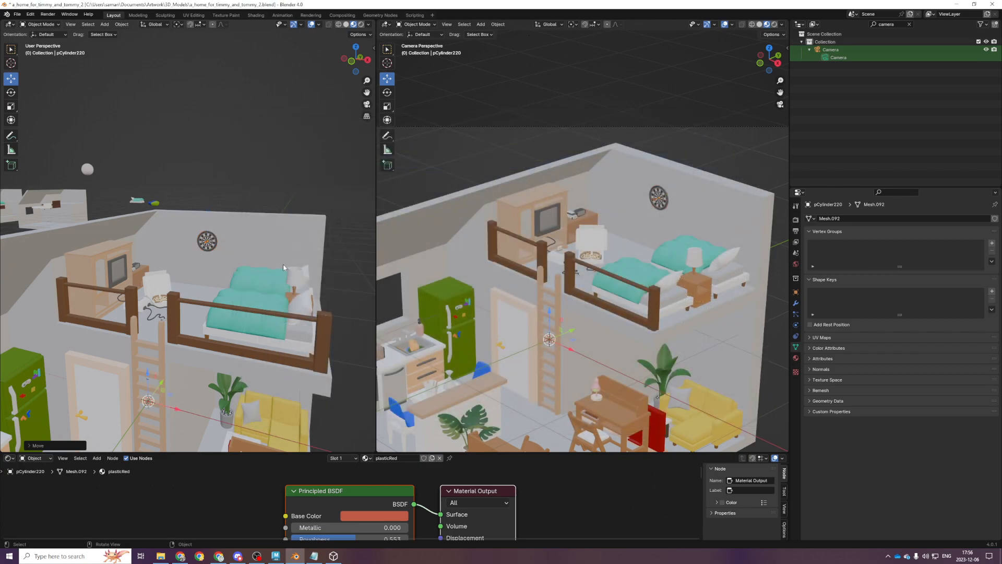
Set the imported toy chest's origin to the center of its own geometry
{"action": "scroll", "coordinate": [153, 116], "scroll_direction": "down", "scroll_amount": 6}
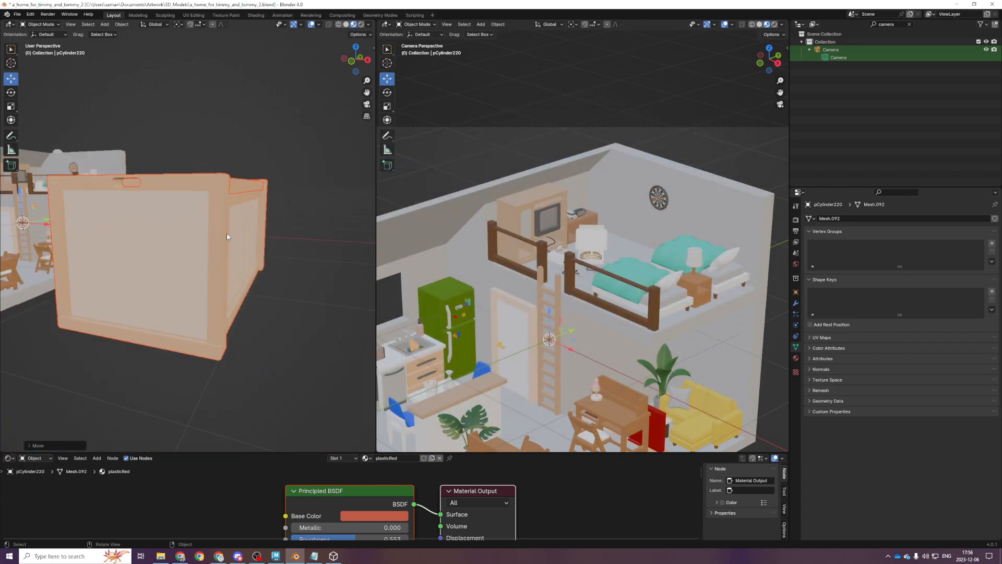
{"action": "left_click", "coordinate": [122, 24]}
{"action": "mouse_move", "coordinate": [157, 41]}
{"action": "left_click", "coordinate": [235, 66]}
{"action": "middle_click_drag", "start_coordinate": [190, 170], "coordinate": [274, 274]}
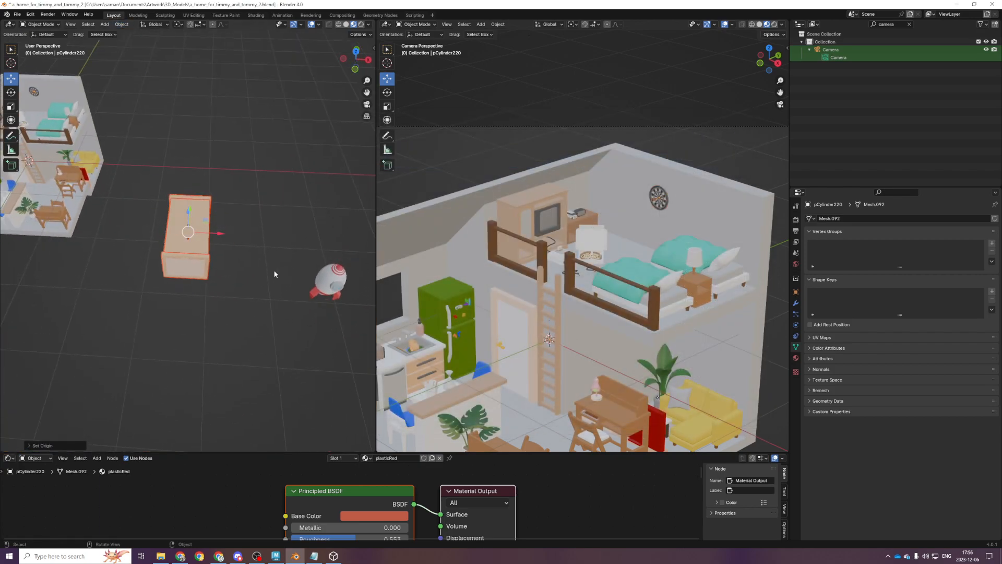
Set the imported rocket's origin to the center of its own geometry and save the file
{"action": "left_click", "coordinate": [338, 282]}
{"action": "left_click", "coordinate": [122, 24]}
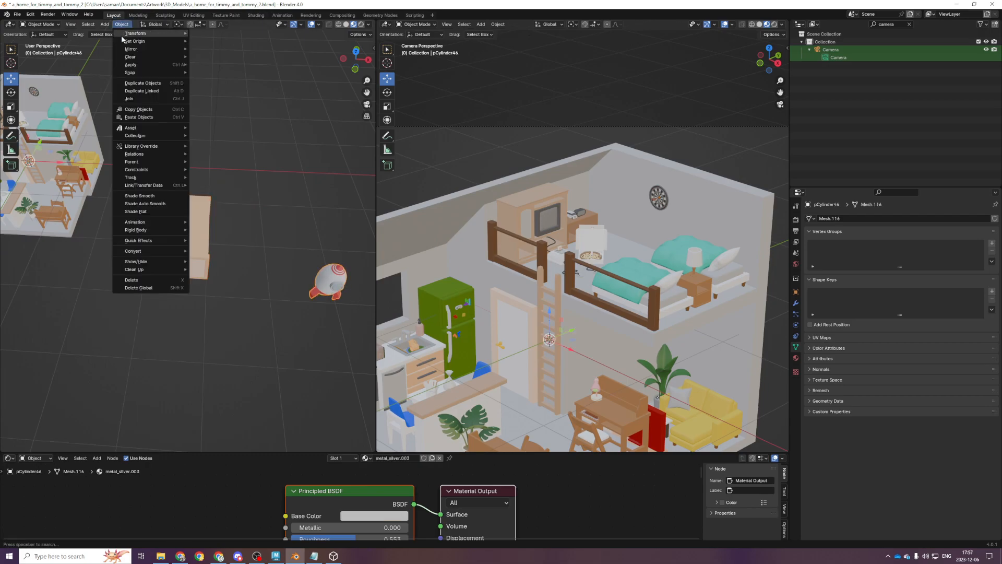
{"action": "mouse_move", "coordinate": [125, 41]}
{"action": "left_click", "coordinate": [229, 65]}
{"action": "key", "text": "ctrl+s"}
Rotate the toy chest a quarter turn in top view so its long side runs along X, and save
{"action": "key", "text": "KP_7"}
{"action": "left_click", "coordinate": [202, 265]}
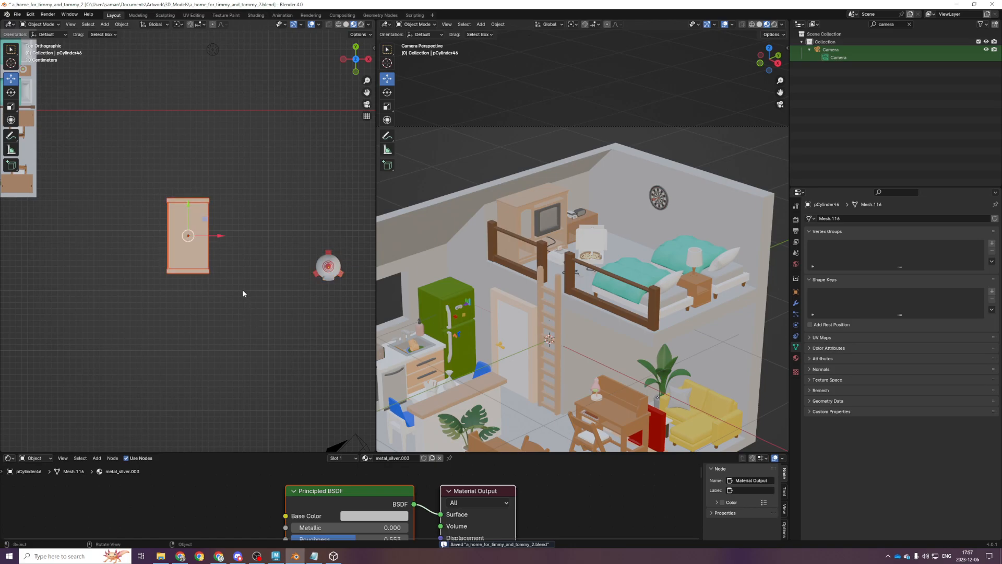
{"action": "scroll", "coordinate": [243, 294], "scroll_direction": "up", "scroll_amount": 4}
{"action": "key", "text": "r"}
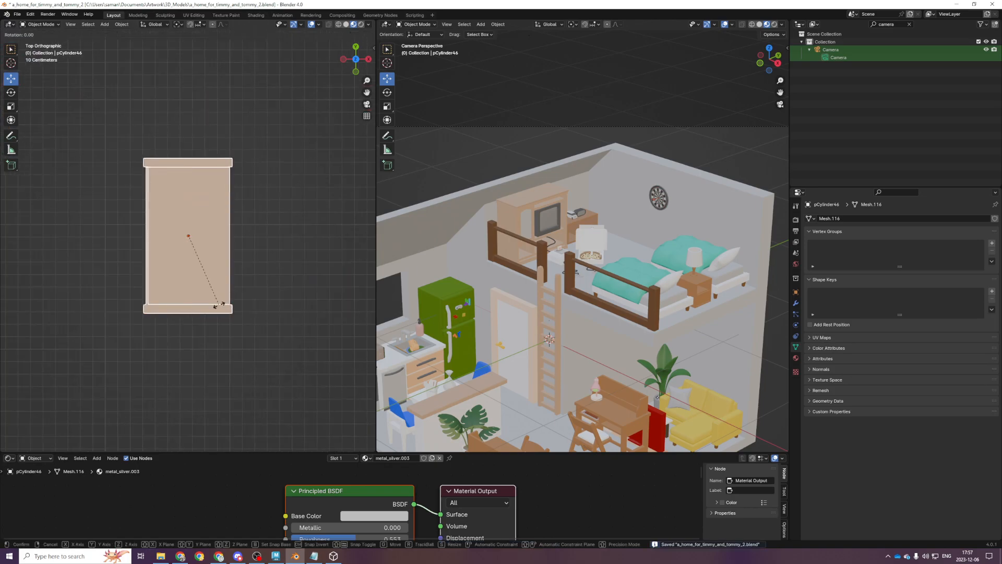
{"action": "left_click", "coordinate": [239, 217]}
{"action": "key", "text": "ctrl+s"}
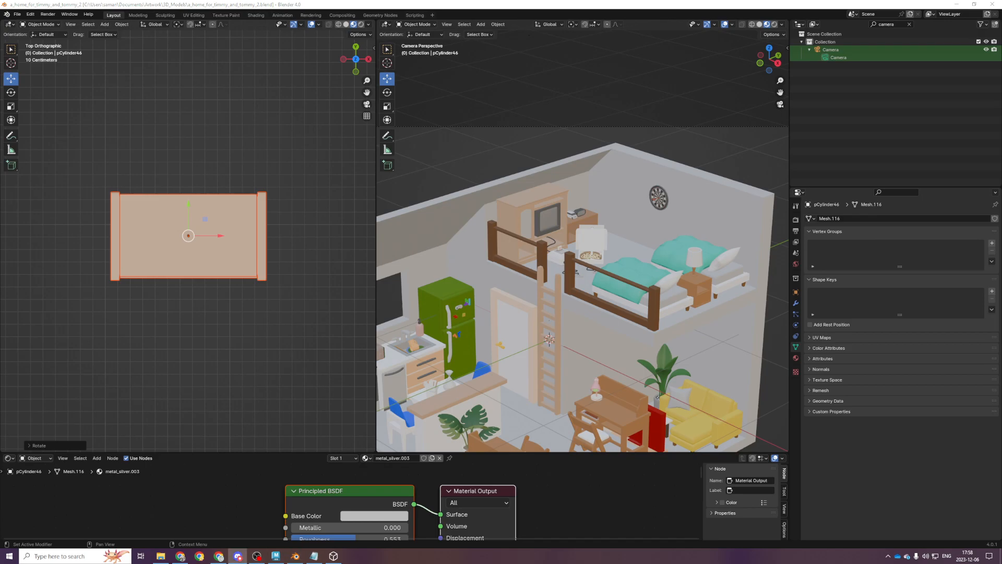
{"action": "key", "text": "alt+Tab"}
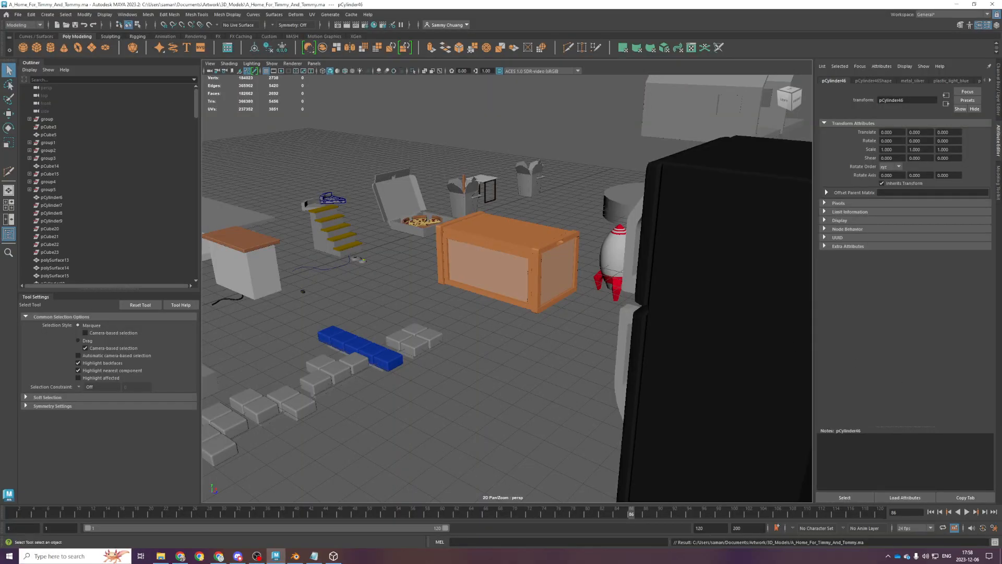
{"action": "key", "text": "alt+Tab"}
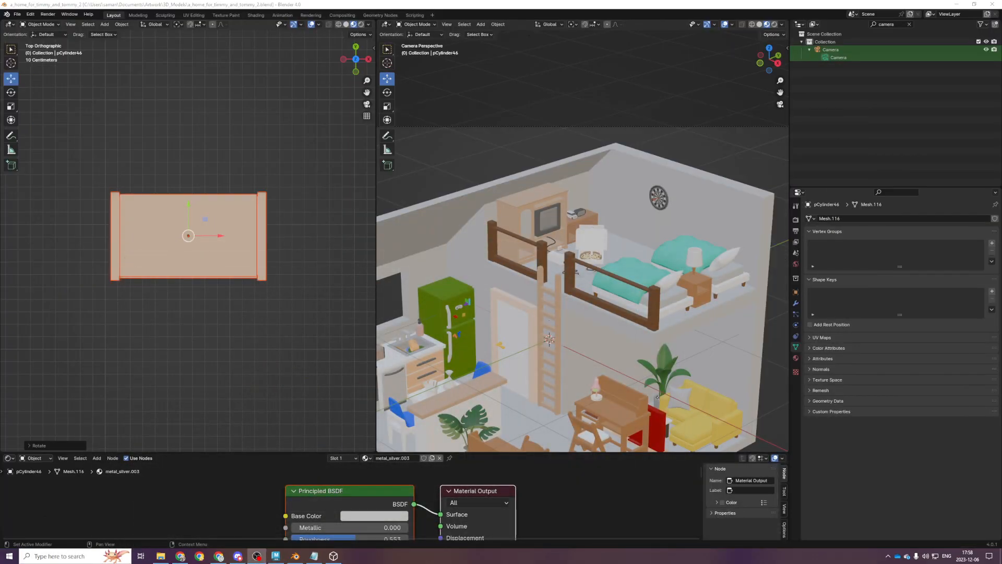
{"action": "scroll", "coordinate": [571, 349], "scroll_direction": "up", "scroll_amount": 2}
{"action": "scroll", "coordinate": [572, 362], "scroll_direction": "down", "scroll_amount": 3}
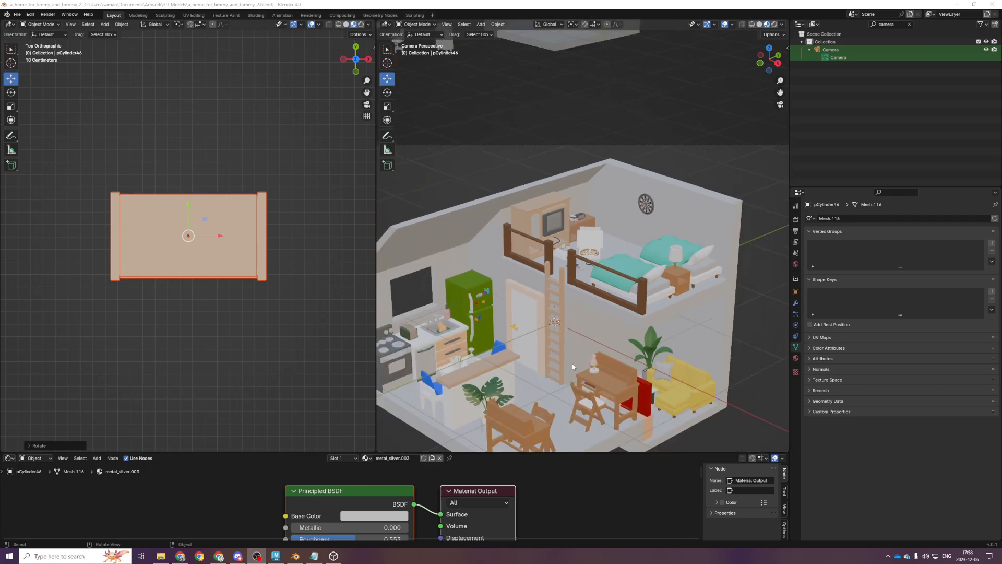
{"action": "scroll", "coordinate": [571, 371], "scroll_direction": "down", "scroll_amount": 4}
{"action": "scroll", "coordinate": [558, 366], "scroll_direction": "up", "scroll_amount": 4}
{"action": "scroll", "coordinate": [243, 261], "scroll_direction": "down", "scroll_amount": 3}
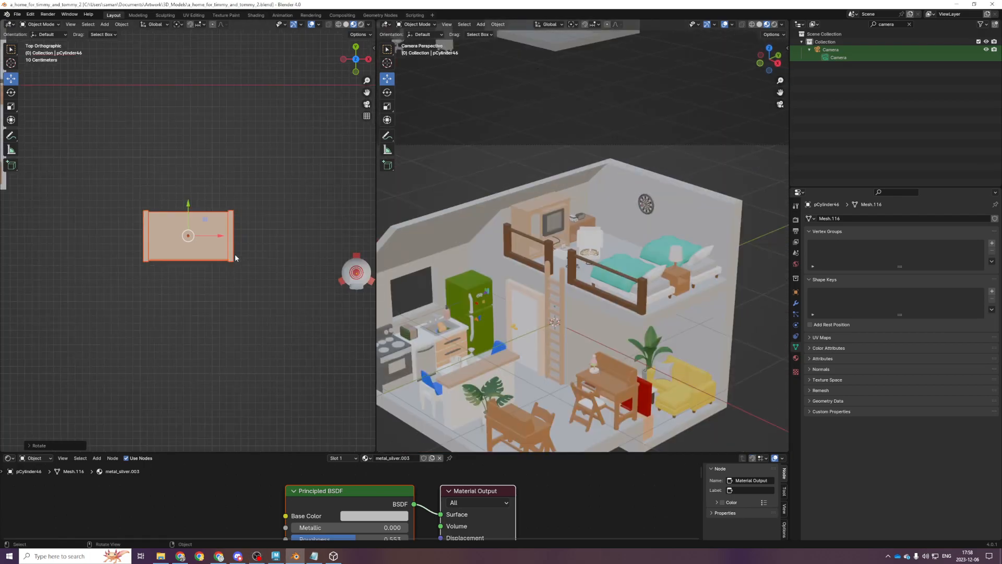
Widen the working viewport, box-select the toy chest with its lid and move it over the house in top view
{"action": "middle_click_drag", "start_coordinate": [243, 261], "coordinate": [287, 309], "text": "shift"}
{"action": "left_click_drag", "start_coordinate": [375, 230], "coordinate": [589, 236]}
{"action": "scroll", "coordinate": [349, 259], "scroll_direction": "down", "scroll_amount": 4}
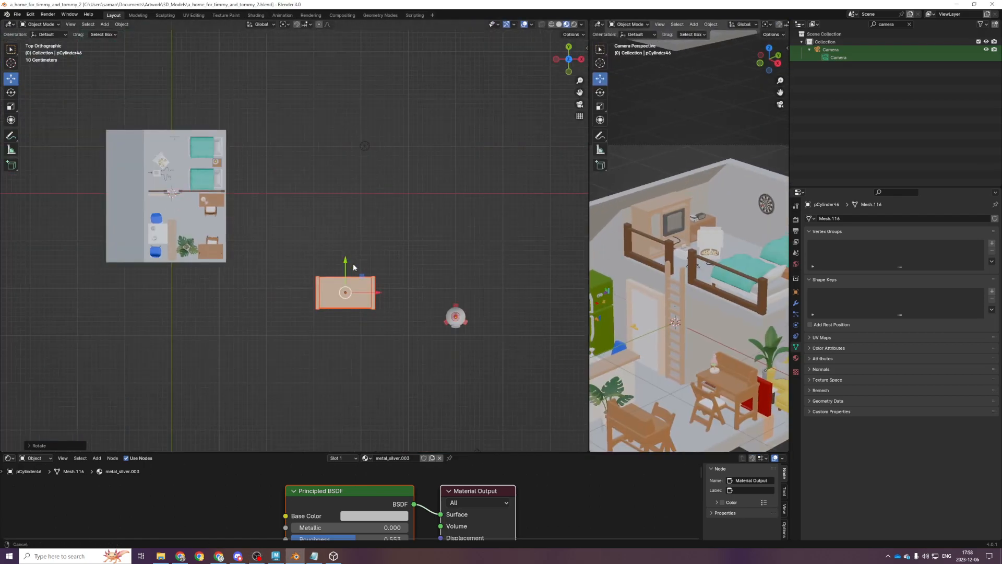
{"action": "middle_click_drag", "start_coordinate": [349, 258], "coordinate": [424, 334], "text": "shift"}
{"action": "left_click", "coordinate": [446, 331]}
{"action": "left_click_drag", "start_coordinate": [385, 330], "coordinate": [483, 409]}
{"action": "key", "text": "g"}
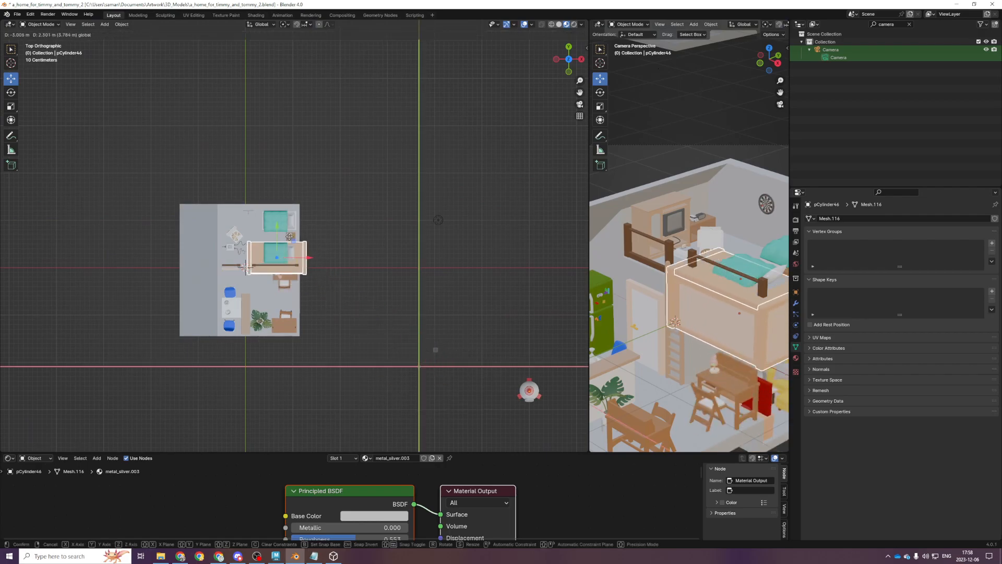
{"action": "left_click", "coordinate": [260, 208]}
Scale the toy chest down in front view and raise it to the upper bedroom level
{"action": "key", "text": "KP_1"}
{"action": "scroll", "coordinate": [381, 276], "scroll_direction": "up", "scroll_amount": 4}
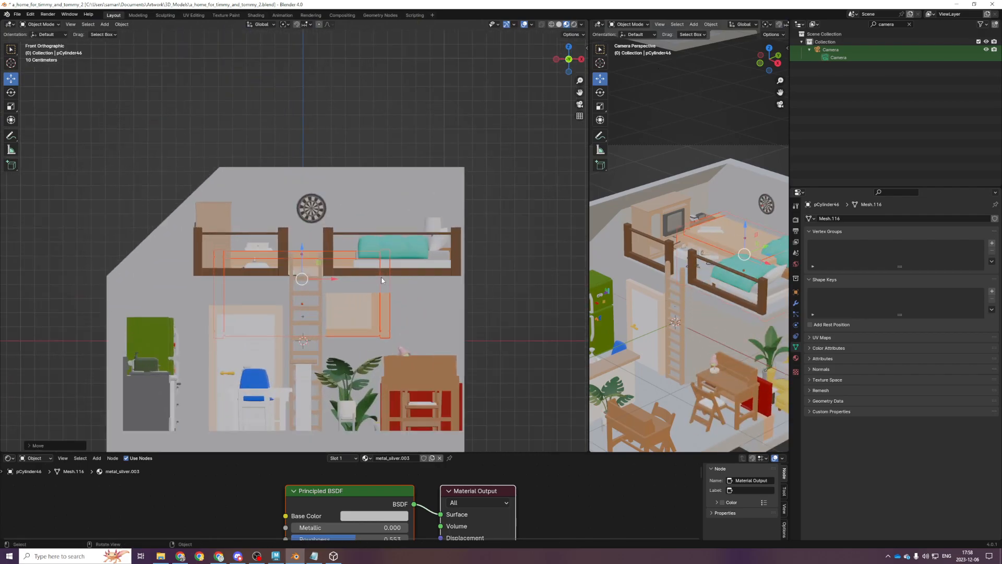
{"action": "key", "text": "s"}
{"action": "left_click", "coordinate": [314, 271]}
{"action": "key", "text": "g"}
{"action": "left_click", "coordinate": [289, 222]}
Shrink the toy chest further and position it behind the pizza box near the bedroom's back wall
{"action": "key", "text": "KP_7"}
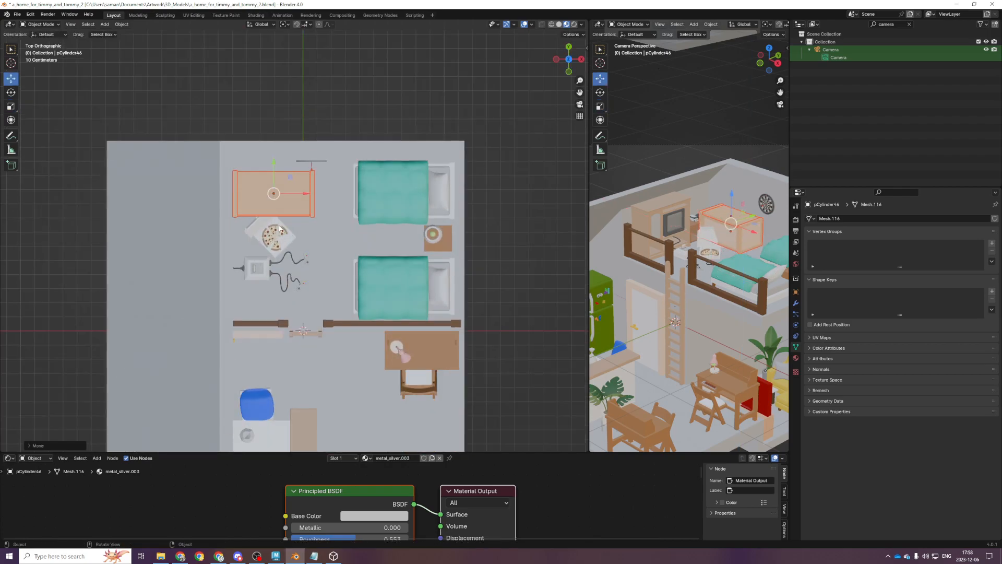
{"action": "key", "text": "shift+space"}
{"action": "key", "text": "s"}
{"action": "left_click_drag", "start_coordinate": [297, 173], "coordinate": [272, 165]}
{"action": "key", "text": "g"}
{"action": "key", "text": "KP_Decimal"}
Lower the toy chest onto the bedroom floor
{"action": "middle_click_drag", "start_coordinate": [368, 292], "coordinate": [280, 183]}
{"action": "scroll", "coordinate": [311, 216], "scroll_direction": "down", "scroll_amount": 5}
{"action": "left_click_drag", "start_coordinate": [296, 197], "coordinate": [296, 233]}
{"action": "middle_click_drag", "start_coordinate": [296, 235], "coordinate": [344, 272]}
{"action": "left_click", "coordinate": [177, 243]}
{"action": "left_click", "coordinate": [176, 243]}
{"action": "scroll", "coordinate": [287, 227], "scroll_direction": "down", "scroll_amount": 8}
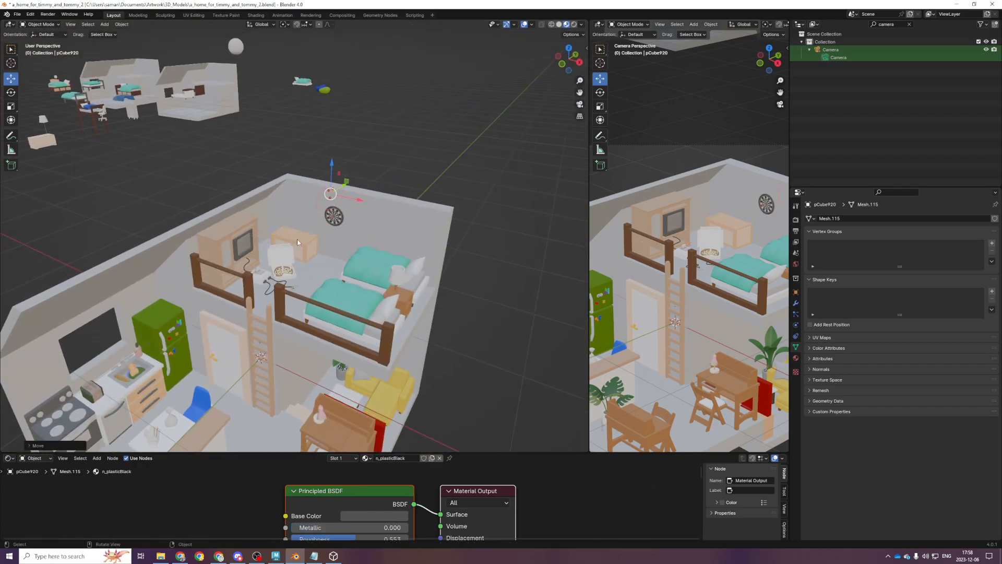
Select the toy chest and its lid and rotate them about -90° in top view
{"action": "left_click", "coordinate": [298, 240]}
{"action": "scroll", "coordinate": [299, 240], "scroll_direction": "up", "scroll_amount": 5}
{"action": "key", "text": "KP_7"}
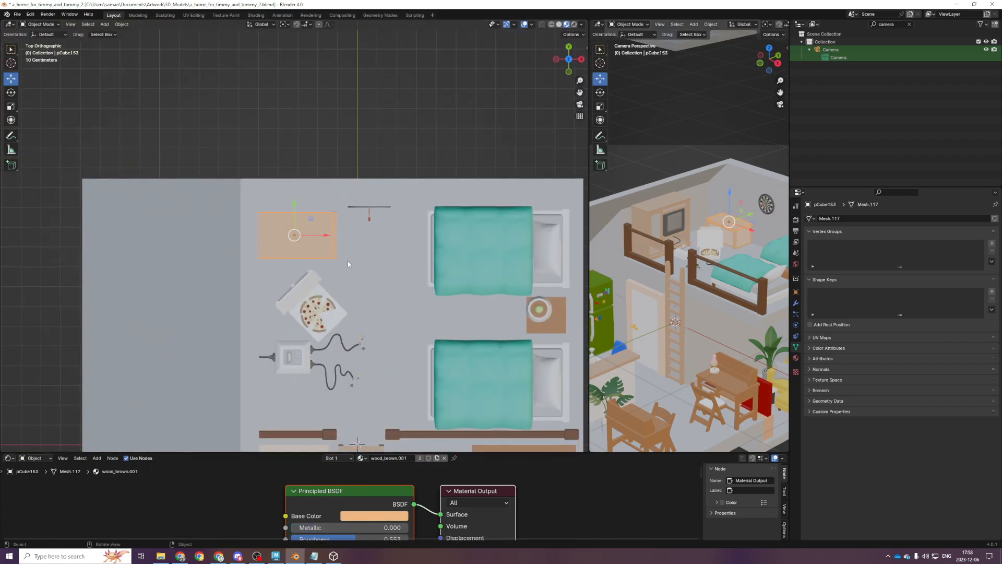
{"action": "left_click", "coordinate": [337, 253]}
{"action": "key", "text": "r"}
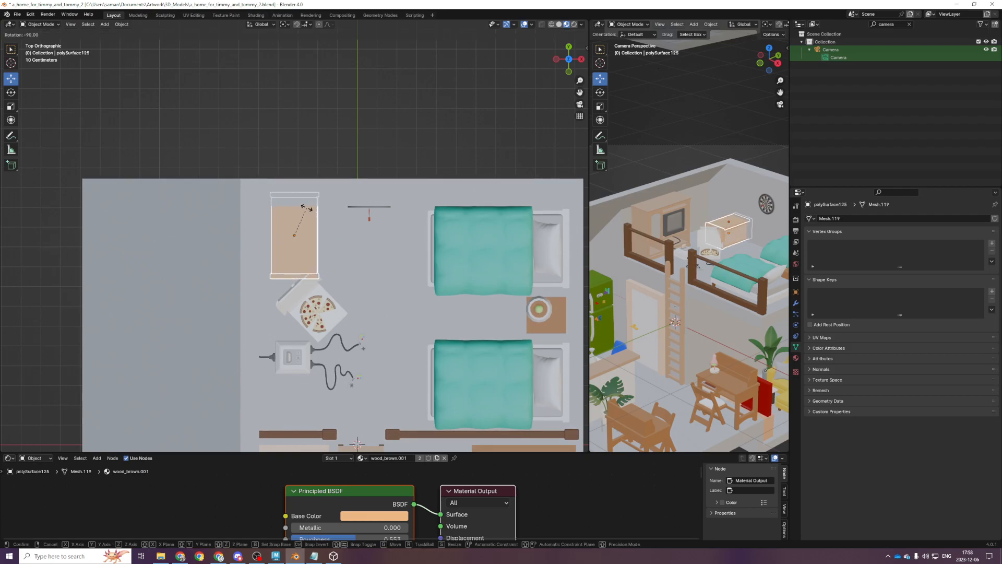
{"action": "left_click", "coordinate": [306, 211]}
Move the toy chest into the bedroom's back corner beside the TV cabinet and save the file
{"action": "middle_click_drag", "start_coordinate": [306, 211], "coordinate": [317, 250]}
{"action": "left_click_drag", "start_coordinate": [317, 250], "coordinate": [273, 240]}
{"action": "key", "text": "ctrl+s"}
{"action": "scroll", "coordinate": [273, 239], "scroll_direction": "up", "scroll_amount": 4}
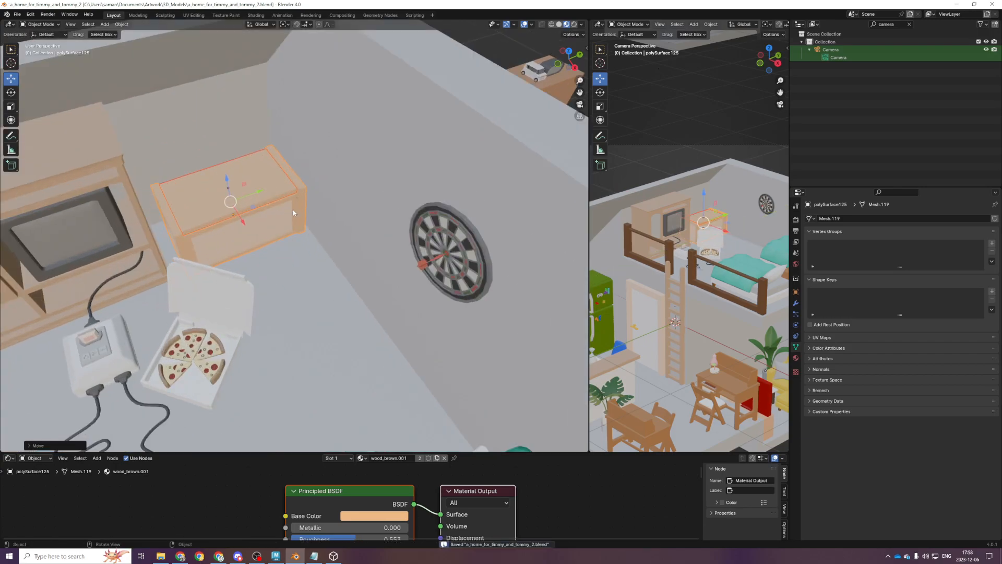
In front wireframe view, shift the wooden chest lid's mesh along X in Edit Mode so the object origin sits at its hinge edge
{"action": "left_click", "coordinate": [282, 184]}
{"action": "scroll", "coordinate": [278, 222], "scroll_direction": "down", "scroll_amount": 4}
{"action": "key", "text": "KP_1"}
{"action": "key", "text": "z"}
{"action": "left_click", "coordinate": [206, 249]}
{"action": "scroll", "coordinate": [138, 249], "scroll_direction": "up", "scroll_amount": 5}
{"action": "middle_click_drag", "start_coordinate": [138, 248], "coordinate": [364, 268], "text": "shift"}
{"action": "scroll", "coordinate": [364, 269], "scroll_direction": "up", "scroll_amount": 2}
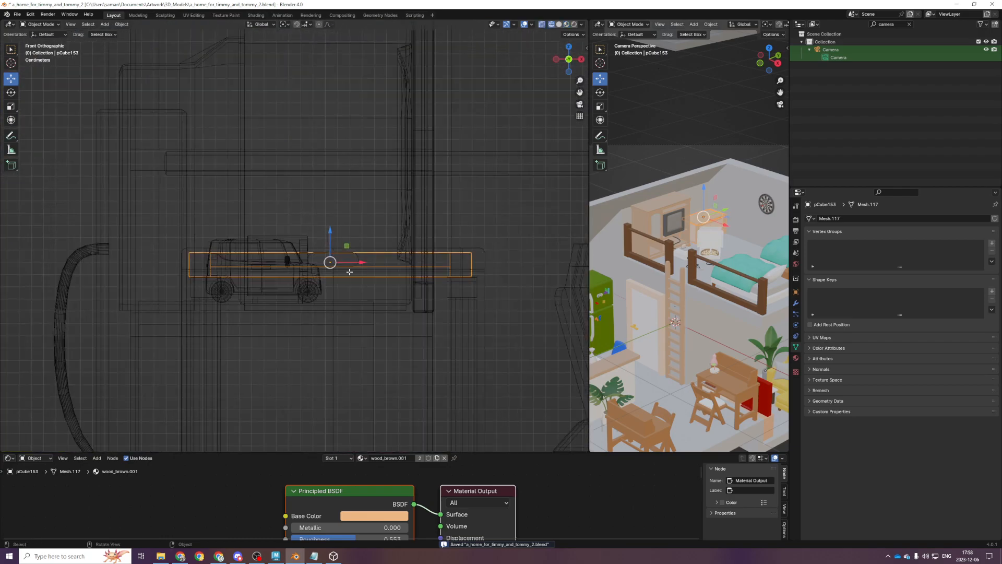
{"action": "key", "text": "Tab"}
{"action": "key", "text": "g"}
{"action": "key", "text": "x"}
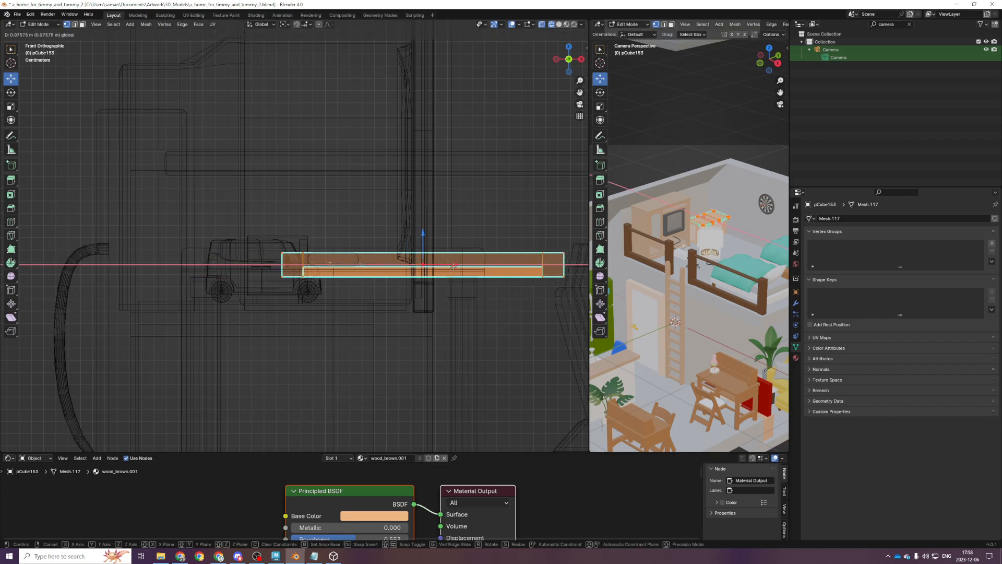
{"action": "left_click_drag", "start_coordinate": [495, 271], "coordinate": [499, 272]}
{"action": "key", "text": "Tab"}
{"action": "key", "text": "r"}
{"action": "left_click", "coordinate": [346, 259]}
{"action": "key", "text": "ctrl+z"}
Move the lid back over the chest, rotate it open by -110° about the hinge edge, and save the file
{"action": "left_click_drag", "start_coordinate": [347, 261], "coordinate": [222, 261]}
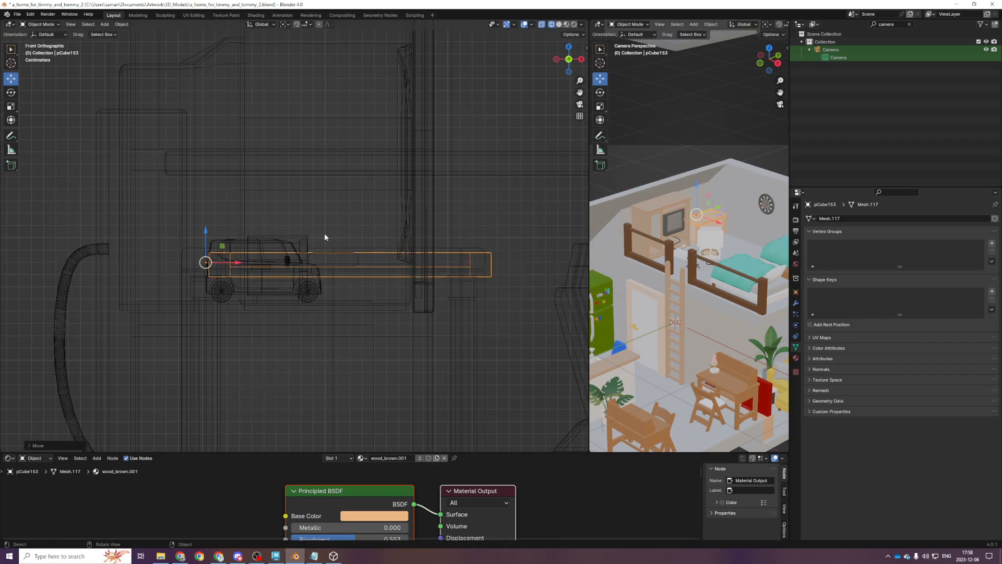
{"action": "key", "text": "r"}
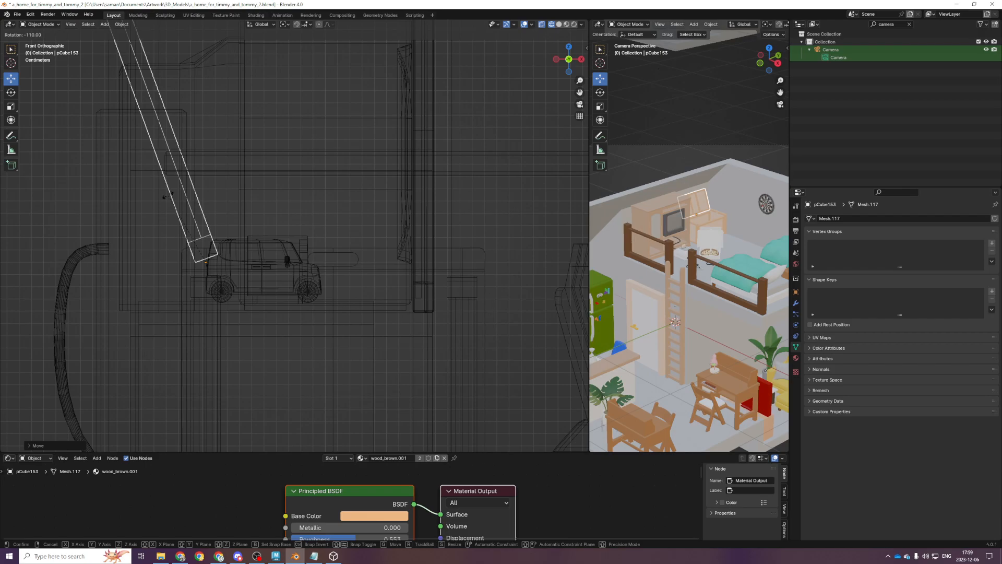
{"action": "left_click", "coordinate": [168, 197]}
{"action": "middle_click_drag", "start_coordinate": [282, 115], "coordinate": [350, 202], "text": "shift"}
{"action": "key", "text": "ctrl+s"}
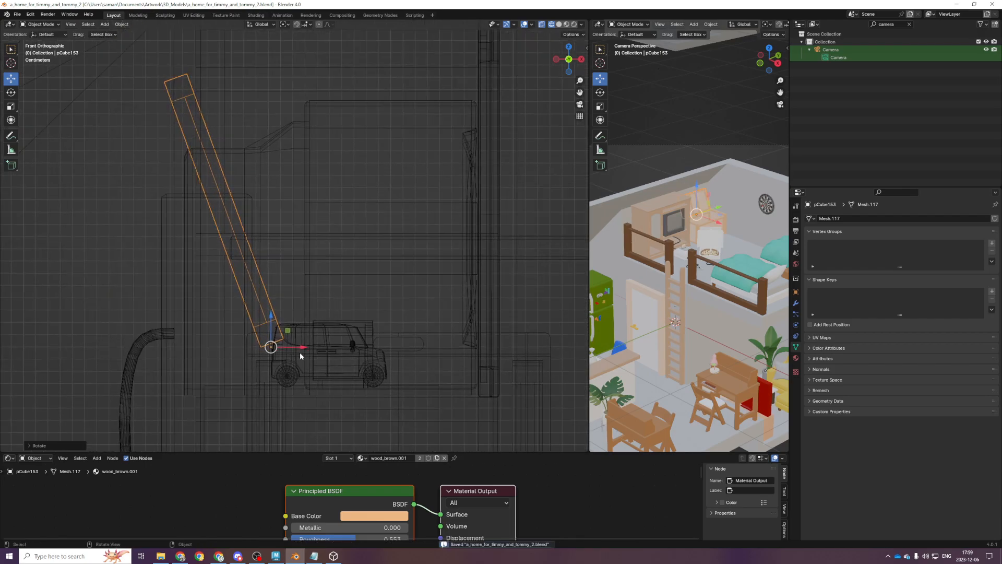
Nudge the opened chest lid slightly along Z and check it in the camera view
{"action": "scroll", "coordinate": [291, 350], "scroll_direction": "up", "scroll_amount": 2}
{"action": "scroll", "coordinate": [292, 351], "scroll_direction": "down", "scroll_amount": 3}
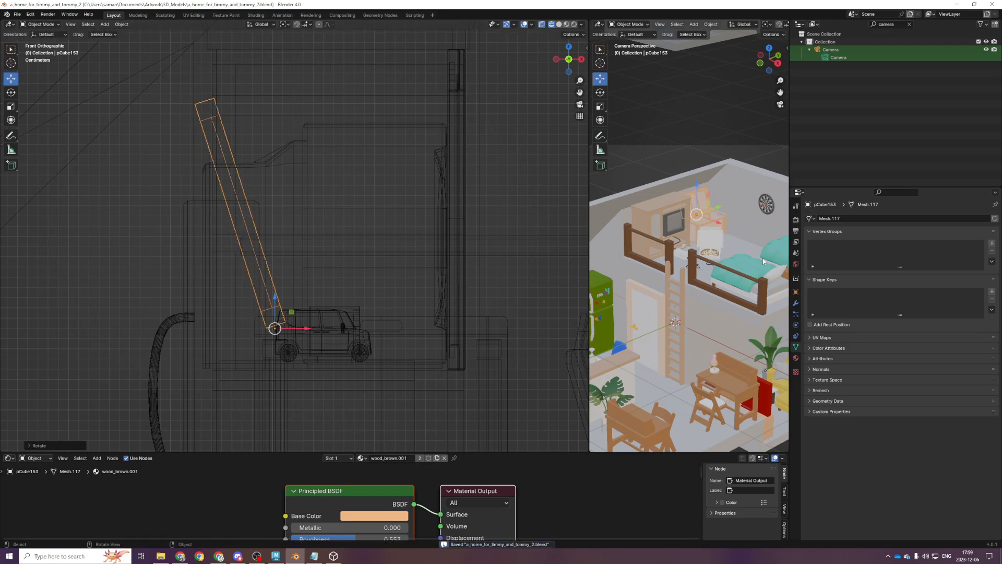
{"action": "left_click_drag", "start_coordinate": [274, 302], "coordinate": [275, 304]}
{"action": "scroll", "coordinate": [387, 283], "scroll_direction": "down", "scroll_amount": 4}
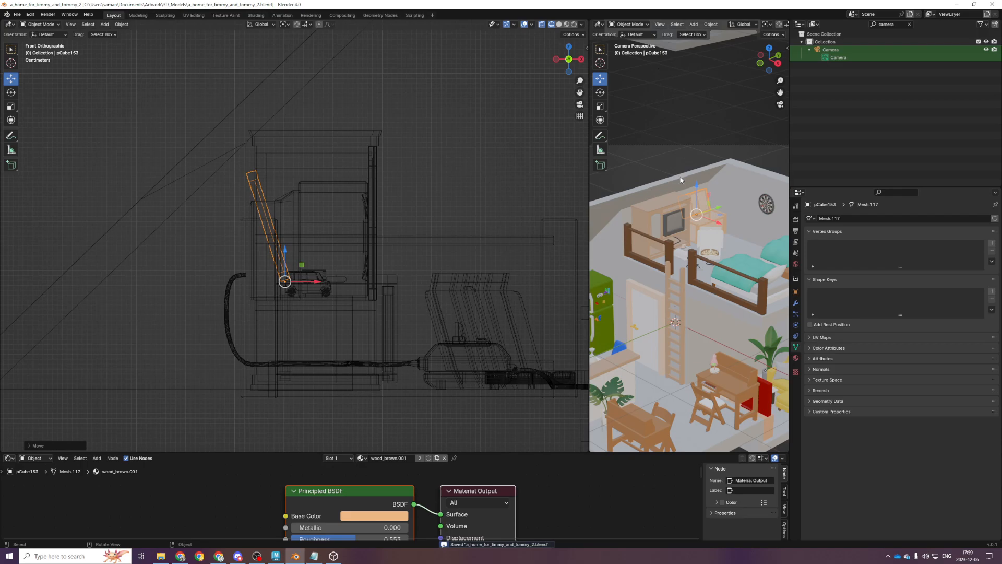
{"action": "scroll", "coordinate": [692, 261], "scroll_direction": "up", "scroll_amount": 2}
{"action": "scroll", "coordinate": [694, 259], "scroll_direction": "down", "scroll_amount": 5}
{"action": "scroll", "coordinate": [720, 227], "scroll_direction": "up", "scroll_amount": 2}
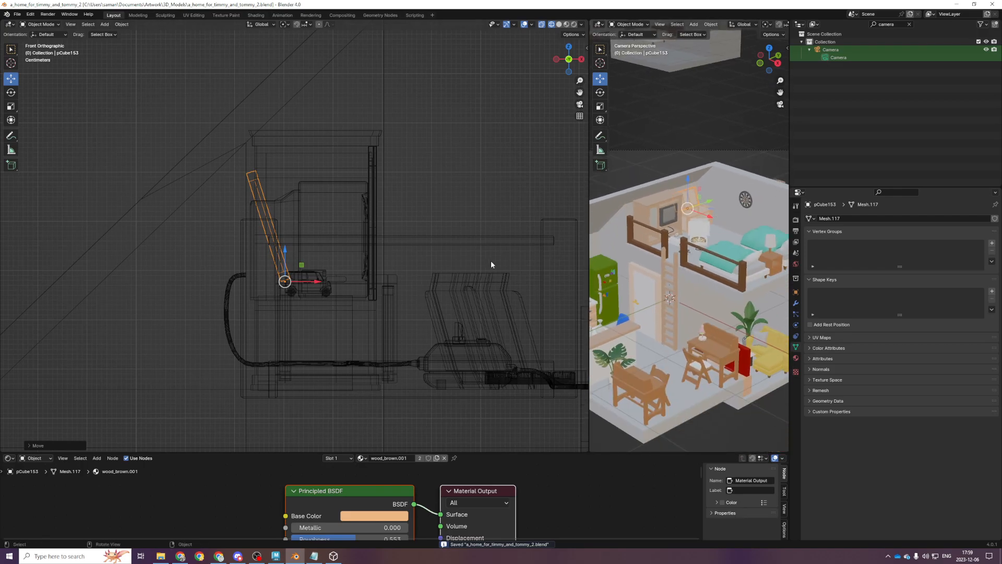
Return the main viewport from wireframe to Material Preview shading
{"action": "middle_click_drag", "start_coordinate": [384, 293], "coordinate": [297, 324]}
{"action": "scroll", "coordinate": [297, 324], "scroll_direction": "down", "scroll_amount": 4}
{"action": "key", "text": "z"}
{"action": "left_click", "coordinate": [302, 465]}
{"action": "scroll", "coordinate": [432, 327], "scroll_direction": "down", "scroll_amount": 6}
{"action": "mouse_move", "coordinate": [432, 326]}
{"action": "middle_mouse_down"}
{"action": "mouse_move", "coordinate": [418, 345]}
{"action": "mouse_move", "coordinate": [376, 267]}
{"action": "middle_mouse_up"}
{"action": "scroll", "coordinate": [417, 345], "scroll_direction": "up", "scroll_amount": 2}
{"action": "scroll", "coordinate": [418, 341], "scroll_direction": "down", "scroll_amount": 5}
In top view, select the low shelf set outside the room and rotate it until its long side runs parallel to the X axis
{"action": "key", "text": "KP_7"}
{"action": "scroll", "coordinate": [348, 309], "scroll_direction": "up", "scroll_amount": 5}
{"action": "middle_click_drag", "start_coordinate": [254, 127], "coordinate": [284, 192], "text": "shift"}
{"action": "scroll", "coordinate": [284, 192], "scroll_direction": "up", "scroll_amount": 1}
{"action": "left_click_drag", "start_coordinate": [236, 132], "coordinate": [308, 184]}
{"action": "key", "text": "r"}
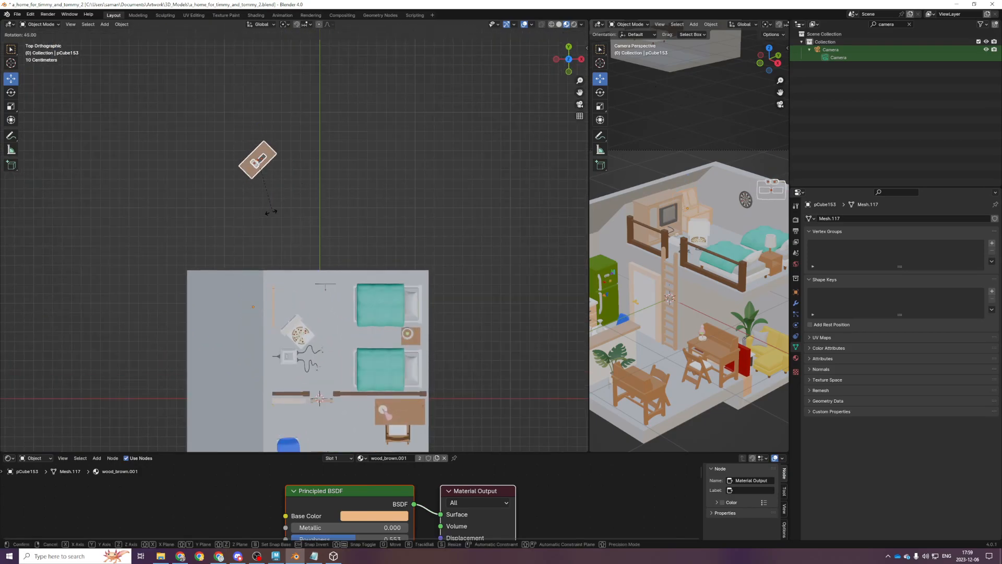
{"action": "left_click", "coordinate": [221, 235], "text": "ctrl"}
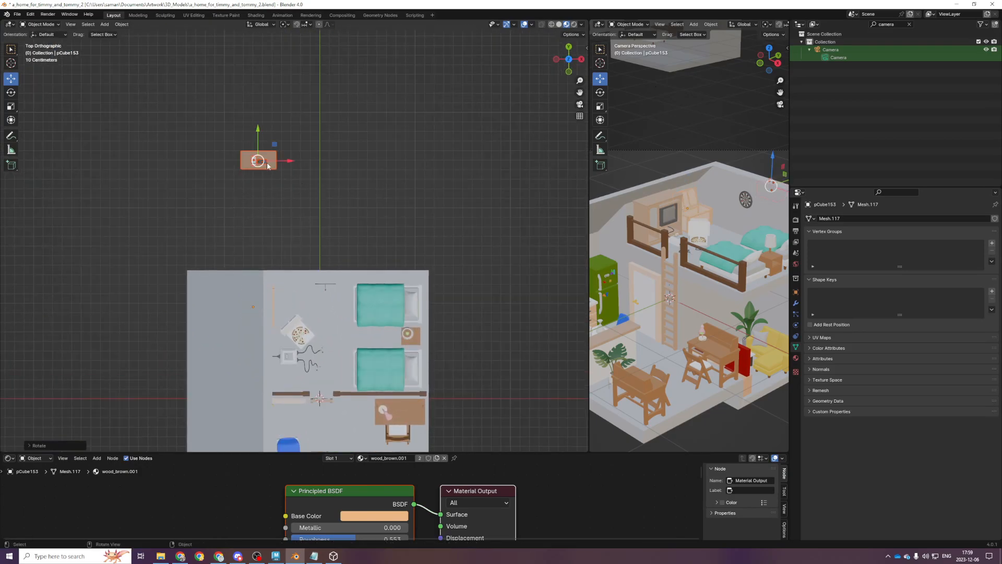
Move the shelf with the toy car and speaker into the loft, below the dartboard and beside the rear bed
{"action": "left_click_drag", "start_coordinate": [274, 147], "coordinate": [343, 287]}
{"action": "scroll", "coordinate": [330, 317], "scroll_direction": "up", "scroll_amount": 8}
{"action": "key", "text": "KP_1"}
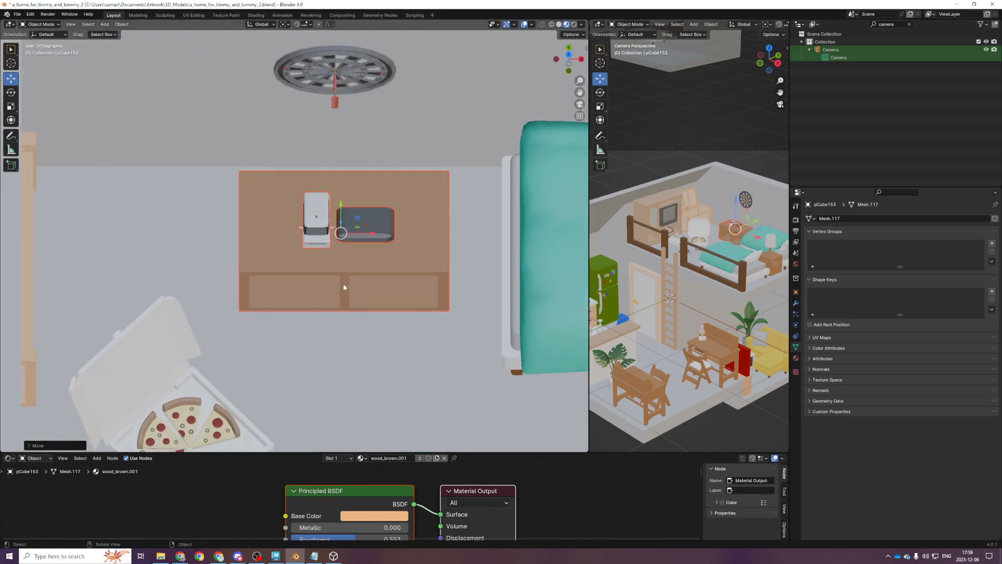
{"action": "left_click_drag", "start_coordinate": [343, 206], "coordinate": [379, 201]}
{"action": "key", "text": "KP_Decimal"}
{"action": "middle_click_drag", "start_coordinate": [375, 228], "coordinate": [322, 225]}
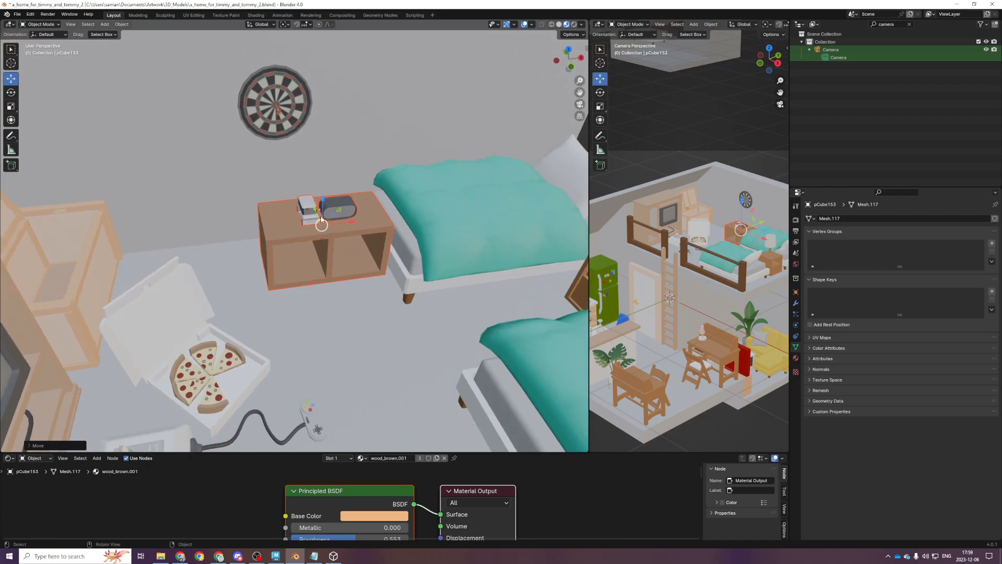
Adjust the shelf's height along Z so it rests on the loft floor, and save the file
{"action": "scroll", "coordinate": [317, 207], "scroll_direction": "down", "scroll_amount": 3}
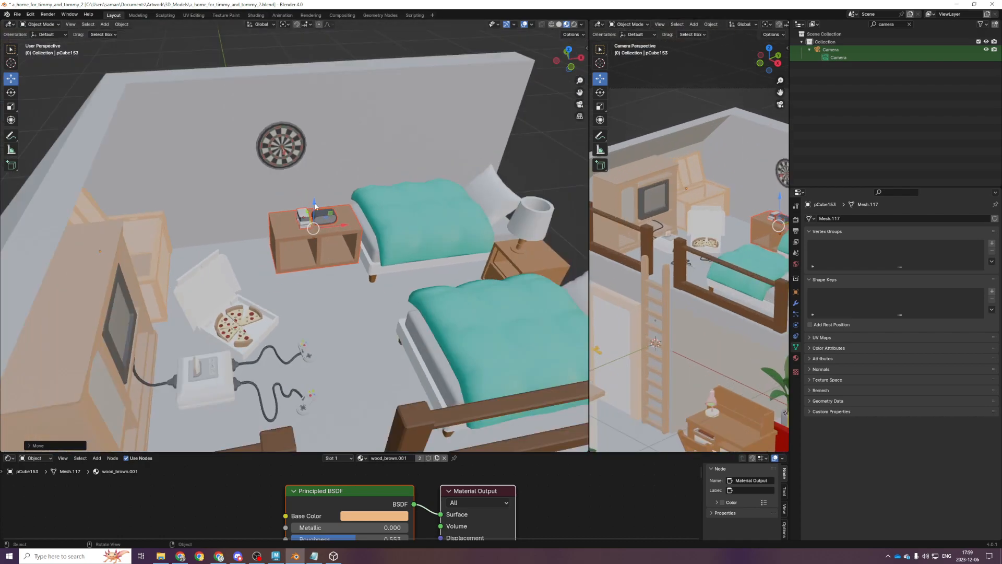
{"action": "left_click_drag", "start_coordinate": [309, 219], "coordinate": [311, 208]}
{"action": "middle_click_drag", "start_coordinate": [310, 215], "coordinate": [309, 195]}
{"action": "left_click_drag", "start_coordinate": [308, 197], "coordinate": [308, 205]}
{"action": "key", "text": "ctrl+s"}
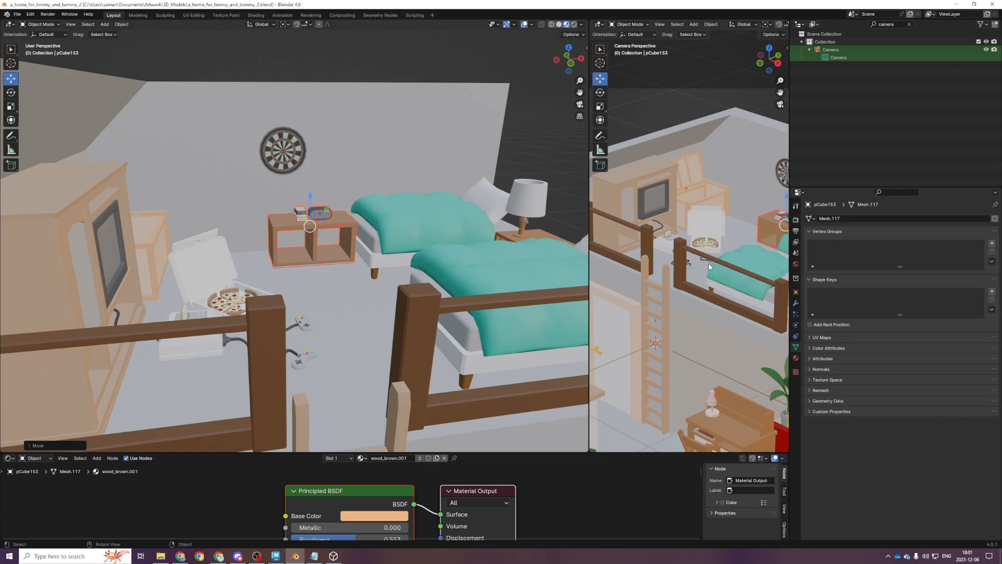
Duplicate the red bullseye dart in place in front view and rotate the copy about its axis
{"action": "scroll", "coordinate": [536, 122], "scroll_direction": "down", "scroll_amount": 8}
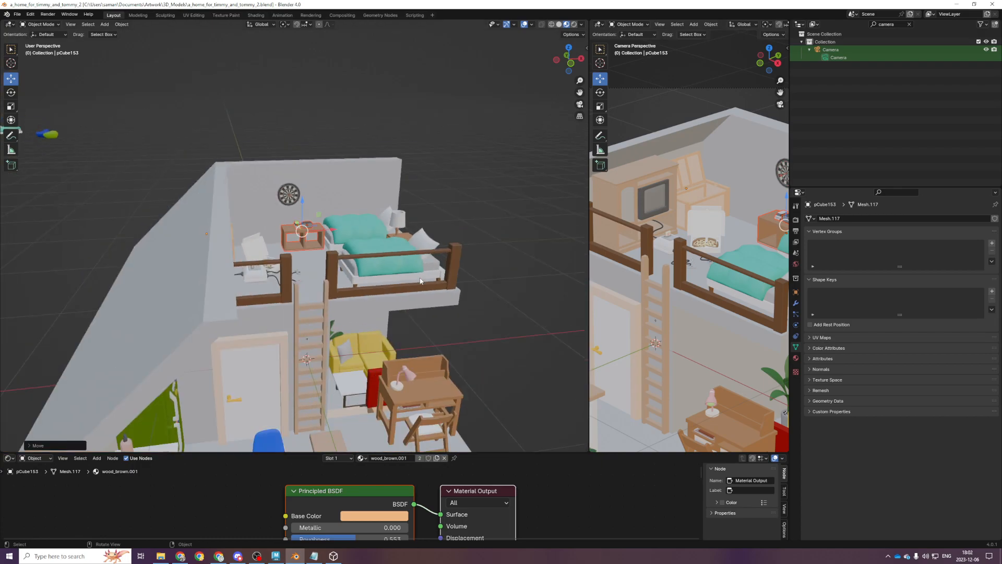
{"action": "scroll", "coordinate": [363, 282], "scroll_direction": "up", "scroll_amount": 10}
{"action": "scroll", "coordinate": [363, 282], "scroll_direction": "down", "scroll_amount": 6}
{"action": "scroll", "coordinate": [355, 270], "scroll_direction": "up", "scroll_amount": 8}
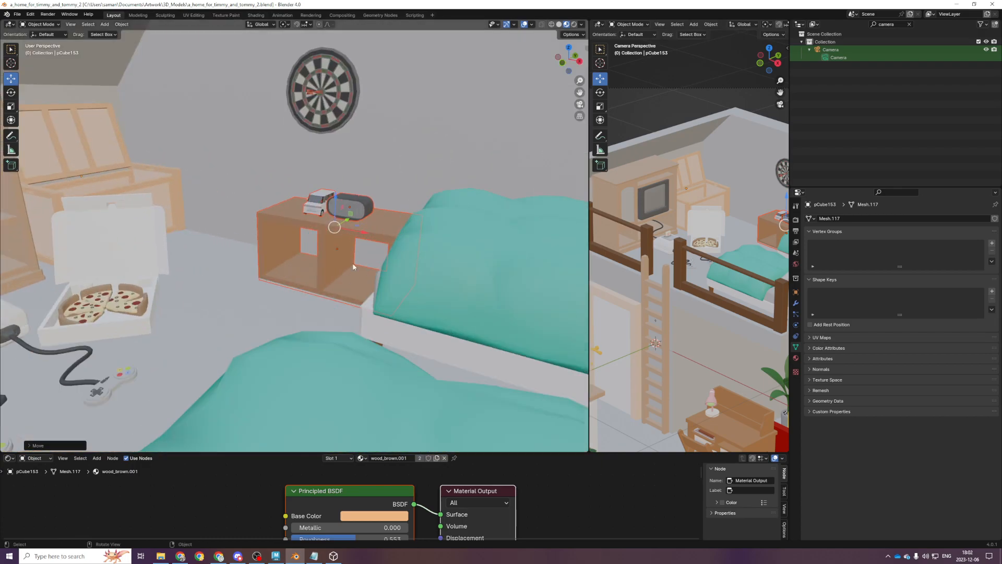
{"action": "left_click", "coordinate": [317, 94]}
{"action": "key", "text": "KP_Decimal"}
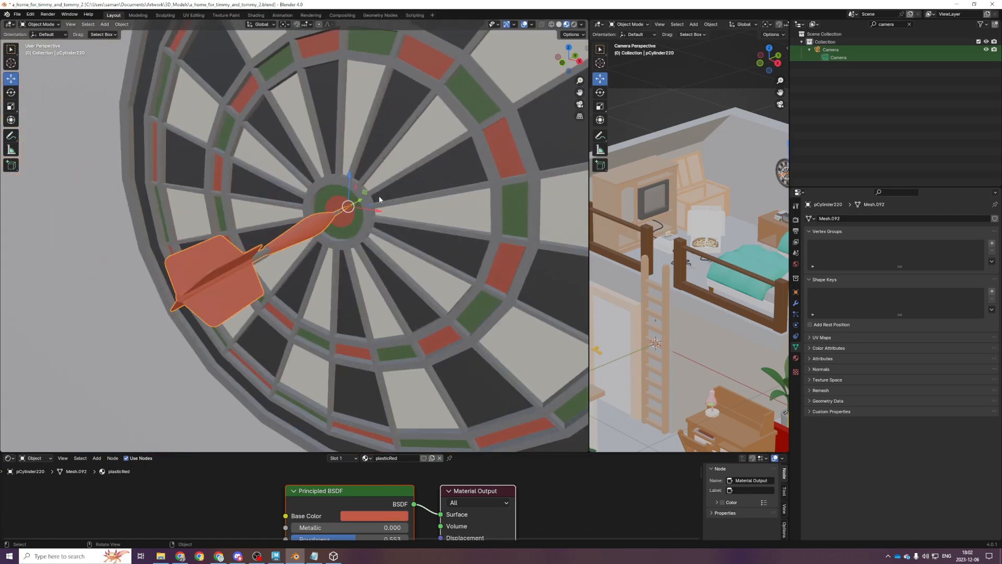
{"action": "key", "text": "KP_3"}
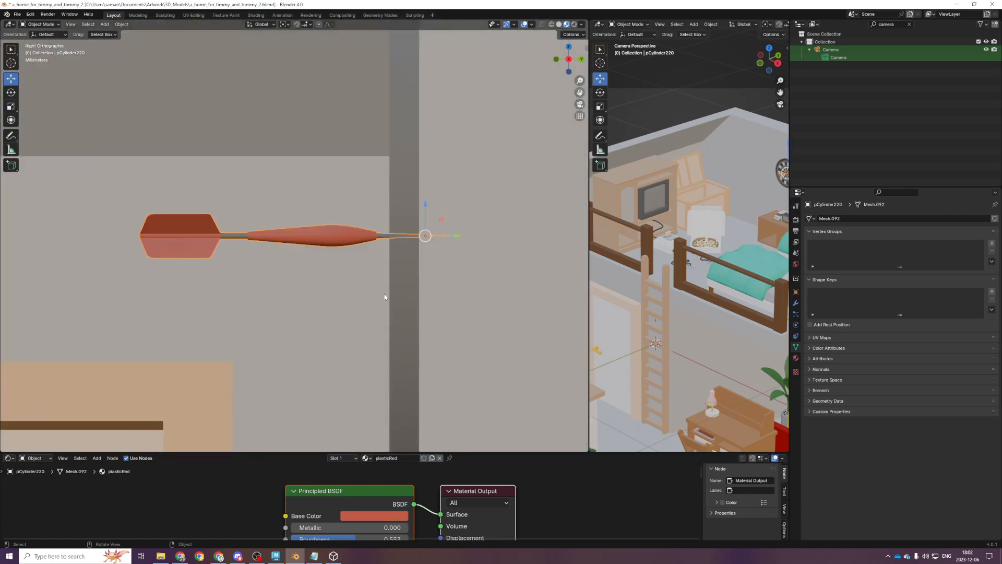
{"action": "key", "text": "KP_1"}
{"action": "key", "text": "shift+d"}
{"action": "right_click", "coordinate": [383, 289]}
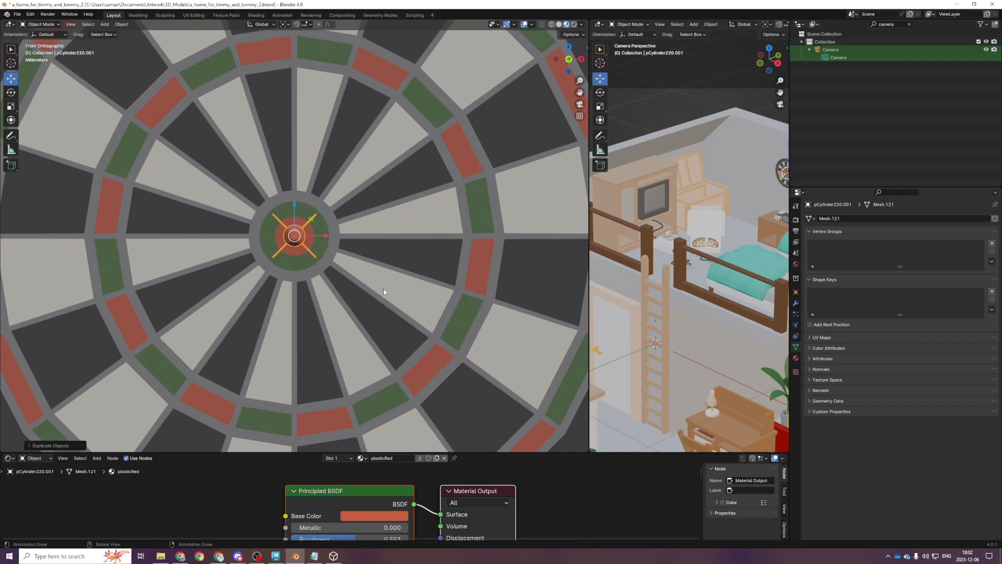
{"action": "key", "text": "r"}
{"action": "left_click", "coordinate": [313, 240]}
Try several spots and rotations for the copied dart, placing it on the inner scoring ring at the dartboard's lower left
{"action": "key", "text": "g"}
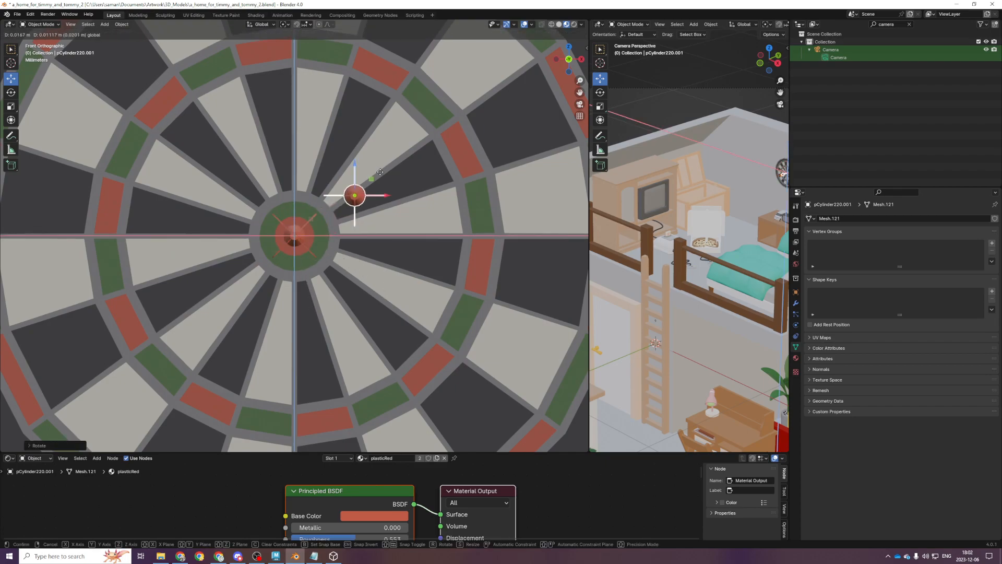
{"action": "left_click", "coordinate": [404, 119]}
{"action": "scroll", "coordinate": [389, 148], "scroll_direction": "down", "scroll_amount": 2}
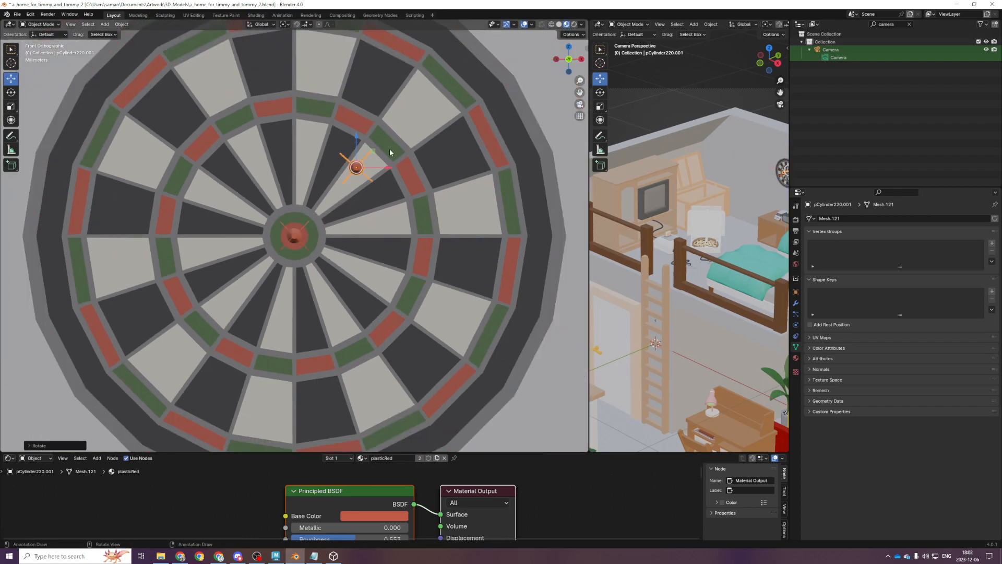
{"action": "key", "text": "g"}
{"action": "left_click", "coordinate": [403, 127]}
{"action": "key", "text": "g"}
{"action": "key", "text": "r"}
{"action": "left_click", "coordinate": [220, 260]}
{"action": "key", "text": "g"}
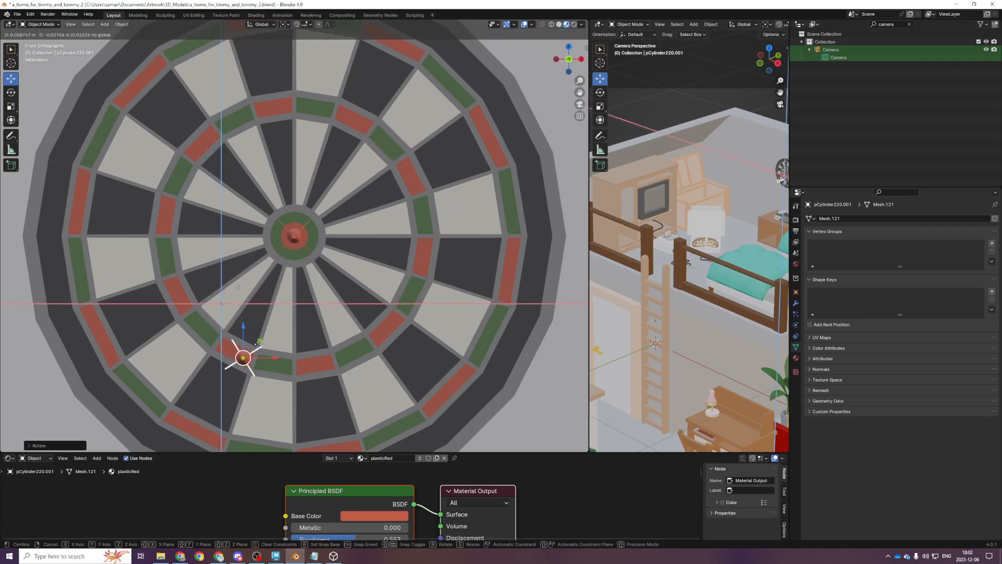
{"action": "left_click", "coordinate": [258, 346]}
{"action": "key", "text": "g"}
{"action": "left_click", "coordinate": [232, 72]}
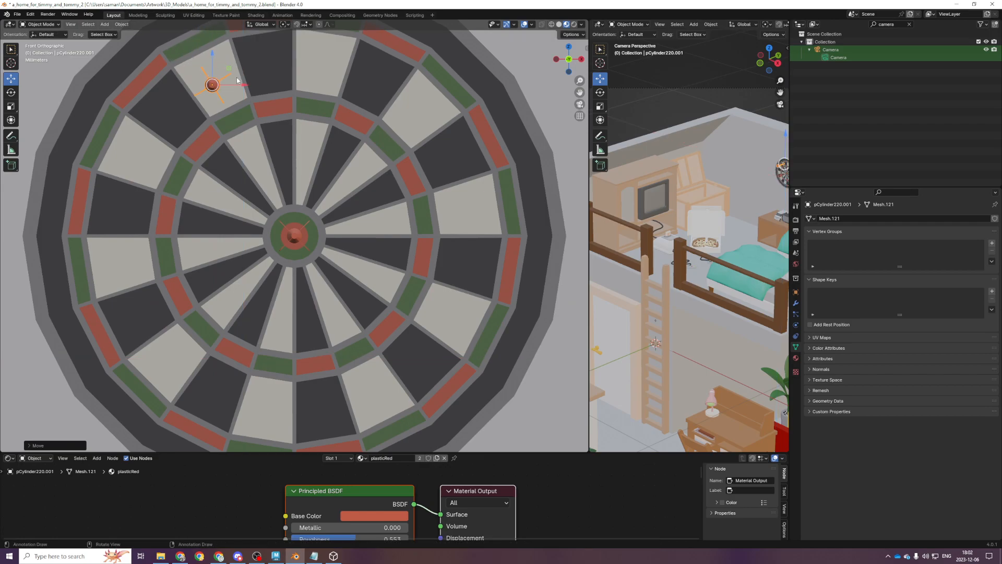
{"action": "scroll", "coordinate": [374, 159], "scroll_direction": "down", "scroll_amount": 1}
{"action": "middle_click_drag", "start_coordinate": [374, 160], "coordinate": [331, 182]}
{"action": "key", "text": "KP_3"}
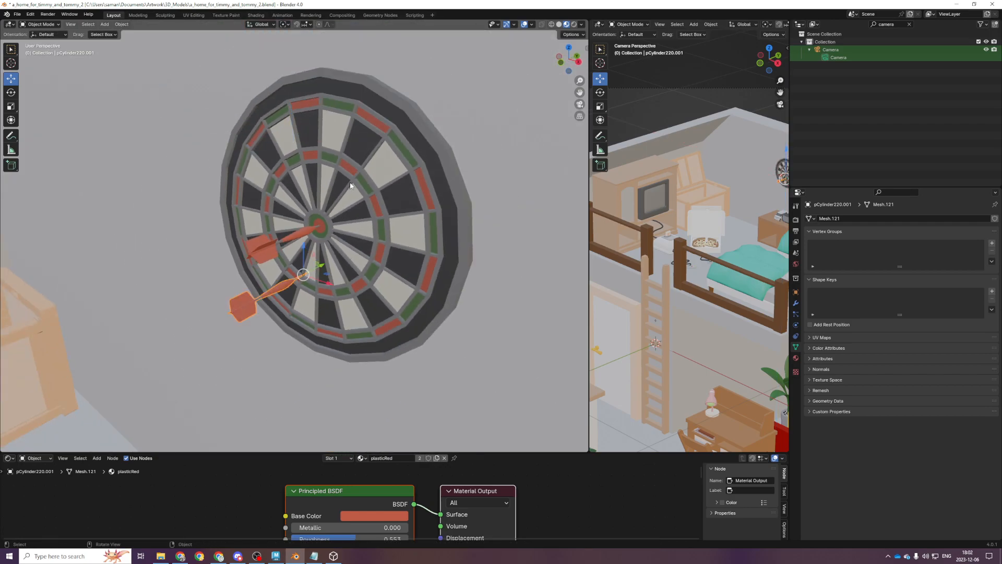
Duplicate the lower-left dart, move the copy to the pale segment at the dartboard's upper right, and rotate it
{"action": "key", "text": "KP_1"}
{"action": "key", "text": "shift+d"}
{"action": "key", "text": "x"}
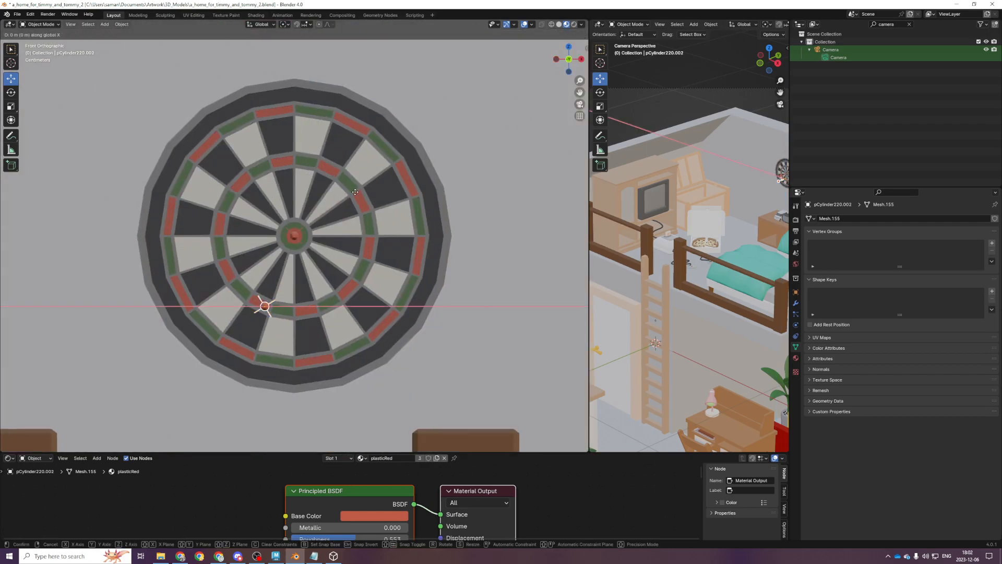
{"action": "right_click", "coordinate": [354, 195]}
{"action": "left_click_drag", "start_coordinate": [282, 290], "coordinate": [380, 147]}
{"action": "key", "text": "r"}
{"action": "left_click", "coordinate": [381, 220]}
Duplicate the upper-right dart and place the copy on the green inner-ring segment above the bullseye
{"action": "key", "text": "shift+d"}
{"action": "key", "text": "x"}
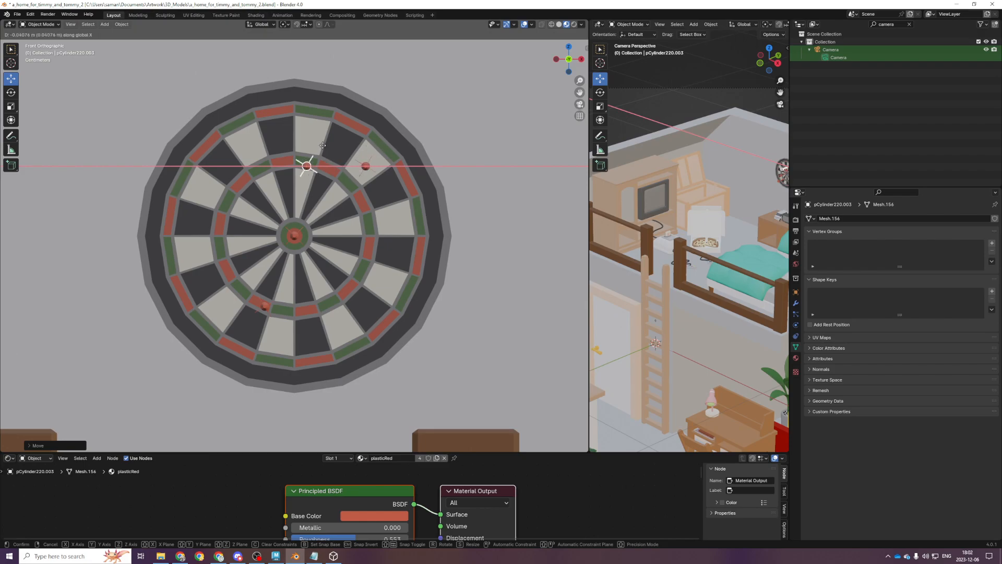
{"action": "key", "text": "shift+y"}
{"action": "left_click_drag", "start_coordinate": [319, 150], "coordinate": [320, 150]}
{"action": "scroll", "coordinate": [323, 150], "scroll_direction": "up", "scroll_amount": 2}
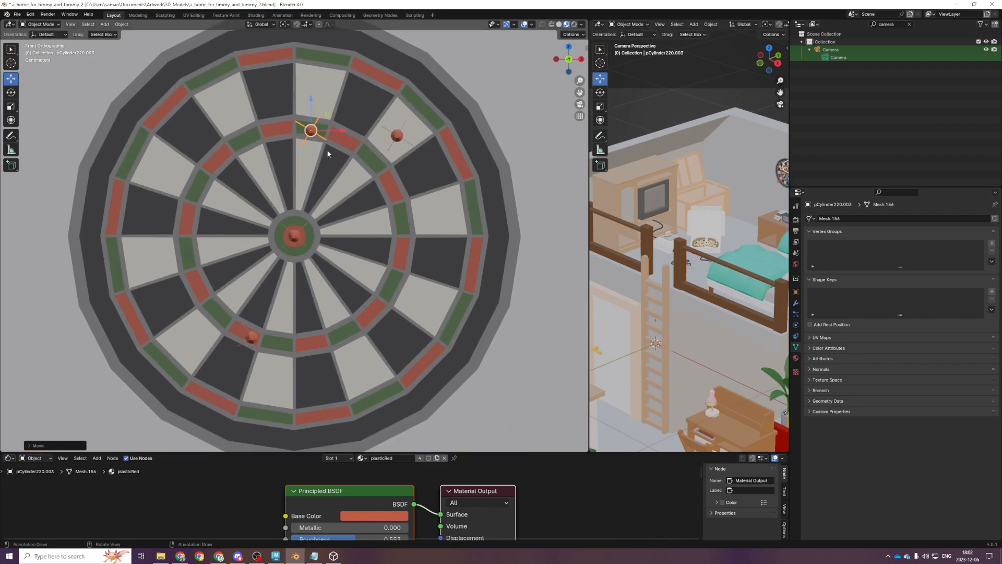
Duplicate the dart twice more, placing one copy at the bullseye's upper right and one at its lower left, saving the file in between
{"action": "key", "text": "shift+d"}
{"action": "left_click", "coordinate": [368, 201]}
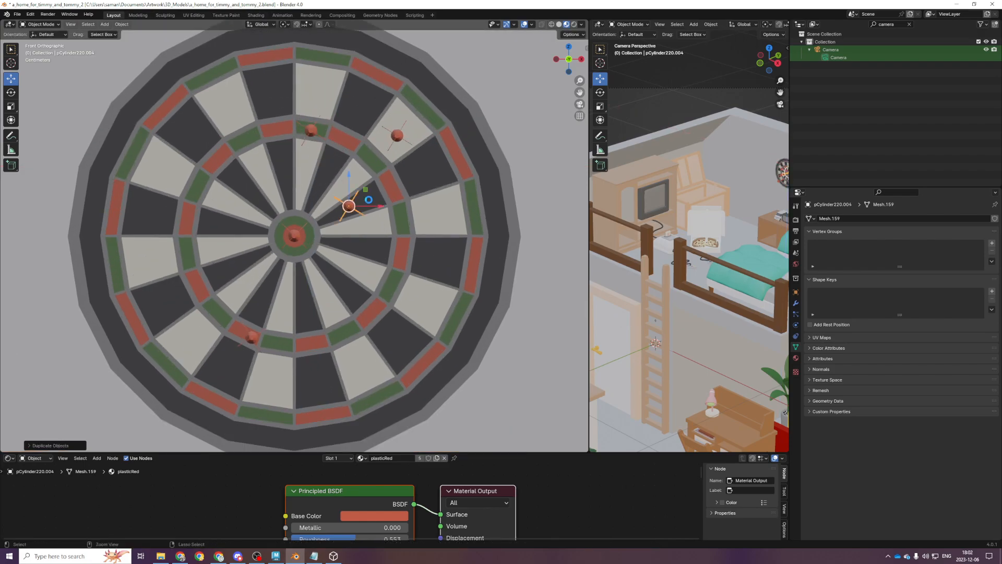
{"action": "key", "text": "ctrl+s"}
{"action": "scroll", "coordinate": [372, 199], "scroll_direction": "down", "scroll_amount": 3}
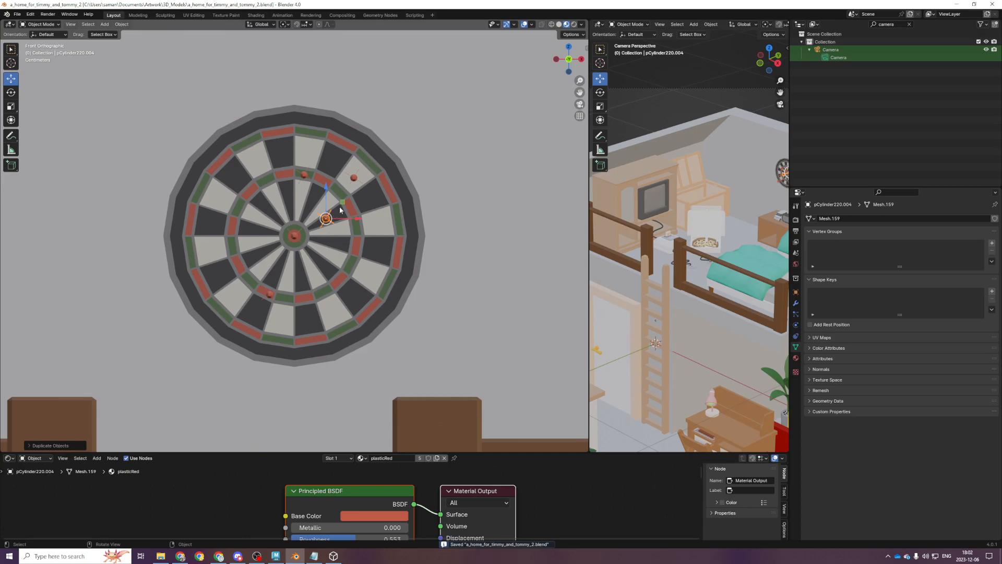
{"action": "key", "text": "shift+d"}
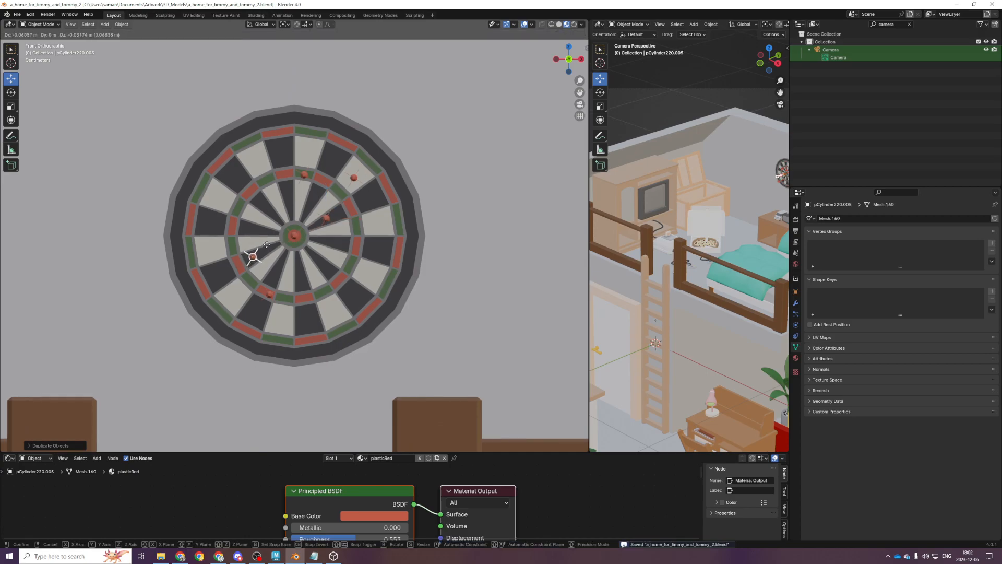
{"action": "left_click", "coordinate": [267, 244]}
Move the original dart out of the bullseye to a spot just above and to its left, and save the file
{"action": "left_click", "coordinate": [295, 236]}
{"action": "left_click_drag", "start_coordinate": [308, 219], "coordinate": [293, 207]}
{"action": "key", "text": "ctrl+s"}
{"action": "middle_click_drag", "start_coordinate": [313, 206], "coordinate": [344, 228]}
{"action": "scroll", "coordinate": [354, 240], "scroll_direction": "up", "scroll_amount": 3}
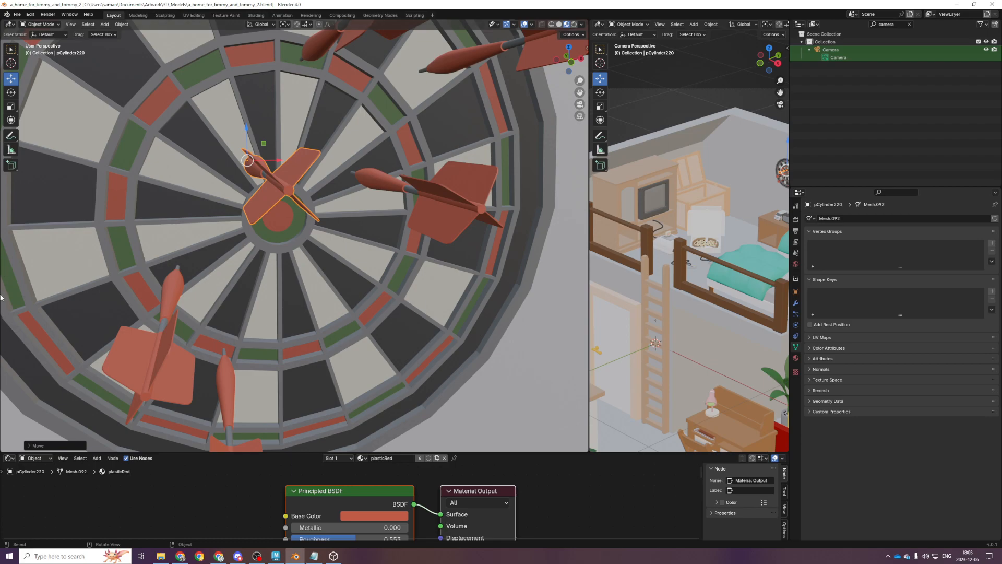
In front view, move the dart at the bullseye's upper right to the dark segment near the board's lower-right outer ring, and save
{"action": "key", "text": "KP_1"}
{"action": "scroll", "coordinate": [202, 268], "scroll_direction": "down", "scroll_amount": 3}
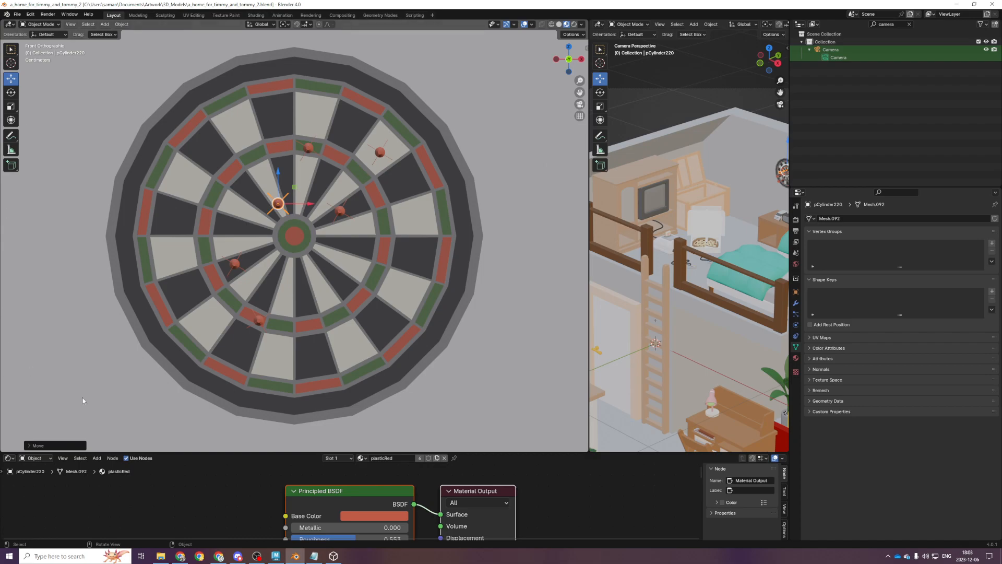
{"action": "middle_click_drag", "start_coordinate": [399, 296], "coordinate": [389, 259]}
{"action": "left_click", "coordinate": [340, 221]}
{"action": "key", "text": "KP_5"}
{"action": "key", "text": "KP_1"}
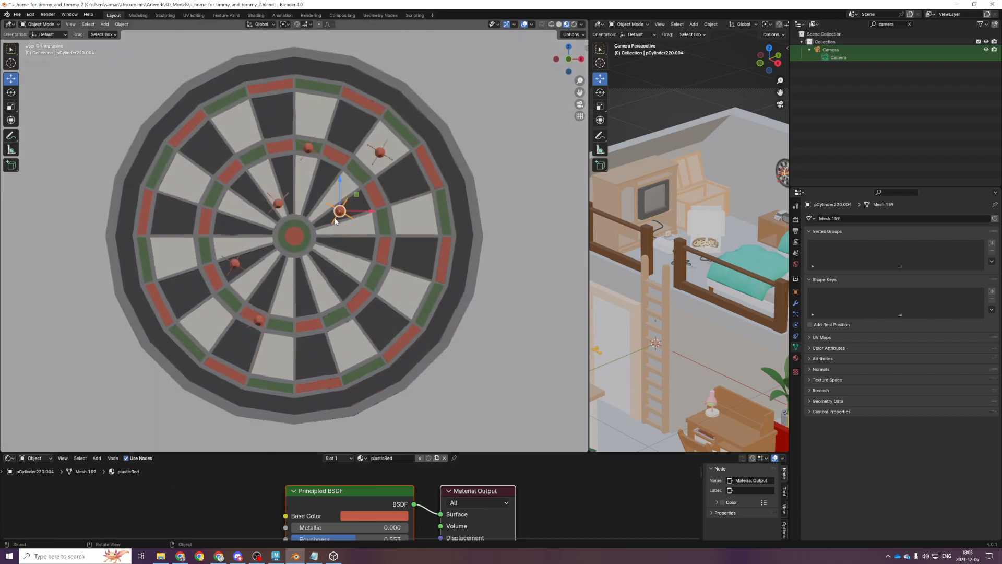
{"action": "left_click_drag", "start_coordinate": [356, 194], "coordinate": [407, 311]}
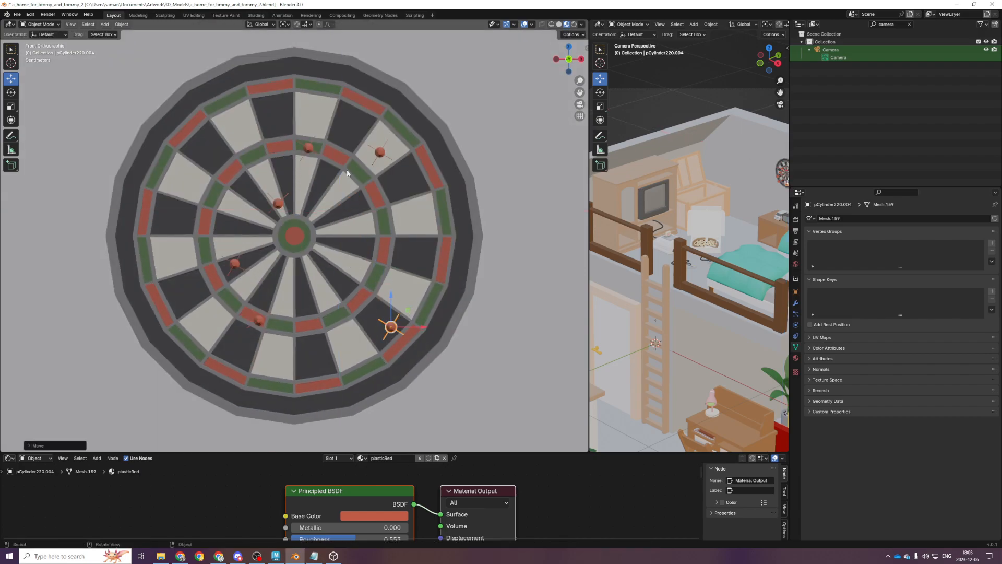
{"action": "key", "text": "ctrl+s"}
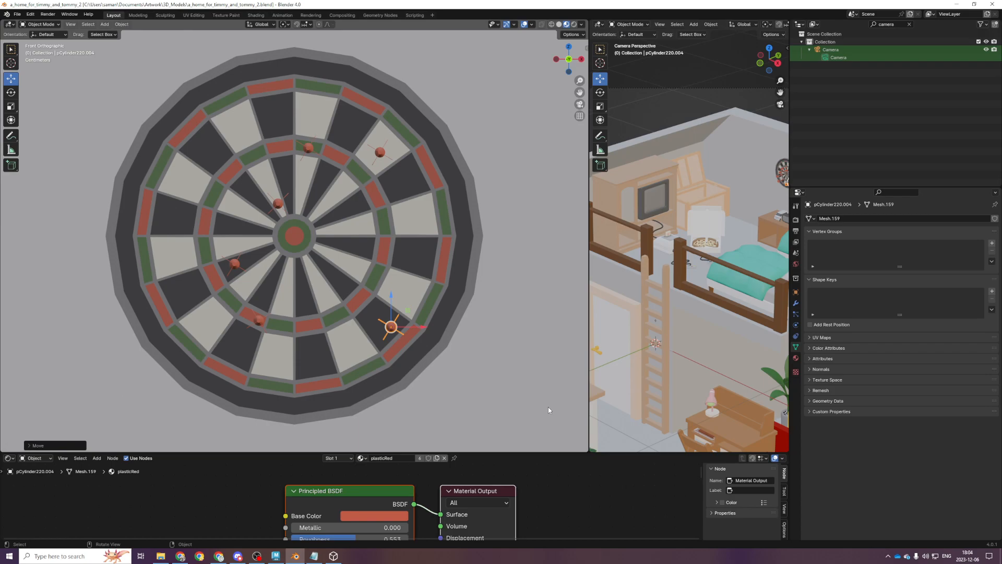
In top view, push the lower-right dart and the dart above the bullseye deeper into the dartboard, and save the file
{"action": "middle_click_drag", "start_coordinate": [210, 252], "coordinate": [235, 249]}
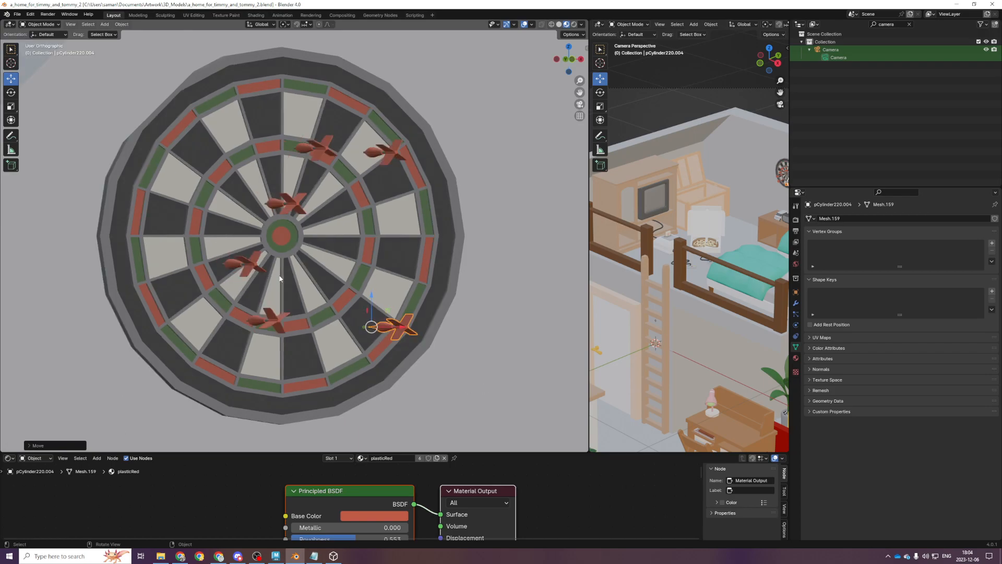
{"action": "key", "text": "KP_1"}
{"action": "key", "text": "KP_7"}
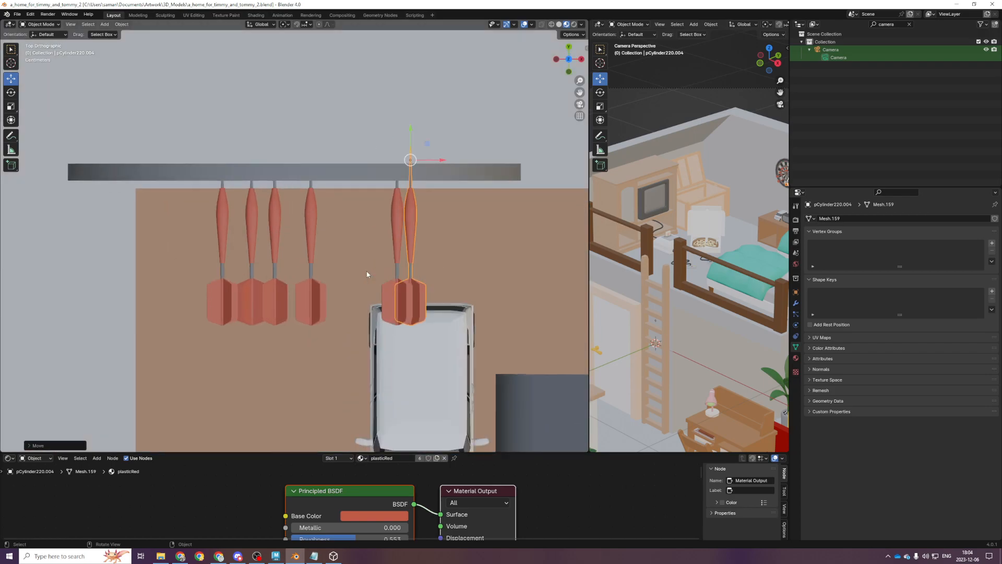
{"action": "left_click", "coordinate": [416, 219]}
{"action": "left_click_drag", "start_coordinate": [418, 129], "coordinate": [434, 113]}
{"action": "left_click", "coordinate": [438, 234]}
{"action": "left_click", "coordinate": [347, 222]}
{"action": "left_click", "coordinate": [316, 223]}
{"action": "left_click_drag", "start_coordinate": [314, 118], "coordinate": [314, 109]}
{"action": "key", "text": "ctrl+s"}
Select the two leftmost darts together and push them deeper into the dartboard
{"action": "left_click", "coordinate": [270, 237]}
{"action": "left_click", "coordinate": [244, 208]}
{"action": "left_click", "coordinate": [209, 209], "text": "shift"}
{"action": "left_click_drag", "start_coordinate": [226, 133], "coordinate": [225, 125]}
{"action": "middle_click_drag", "start_coordinate": [223, 358], "coordinate": [288, 328]}
{"action": "key", "text": "KP_7"}
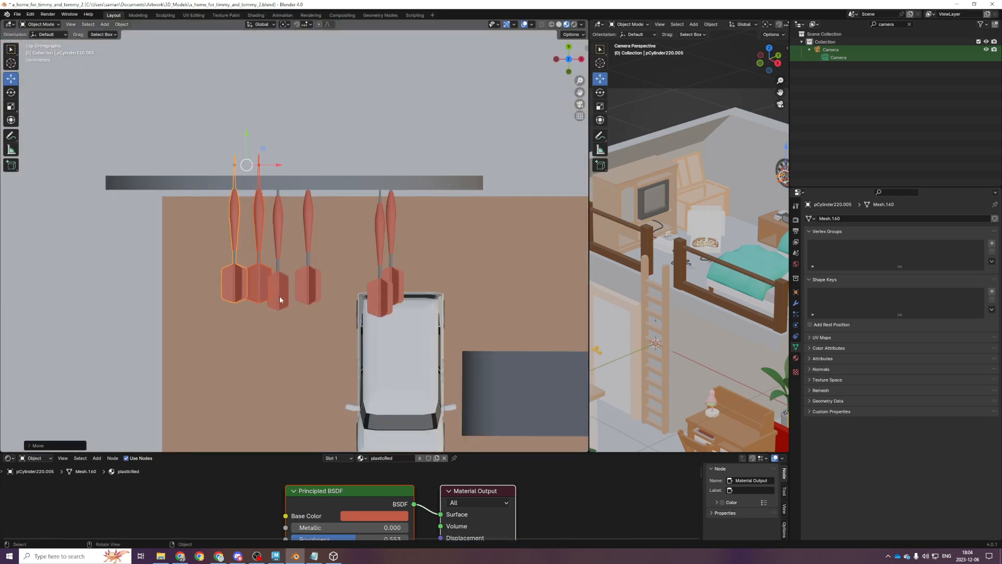
Pull the second dart from the left slightly back out, push the upper-right dart slightly further in, and save
{"action": "left_click", "coordinate": [273, 279]}
{"action": "left_click", "coordinate": [262, 215]}
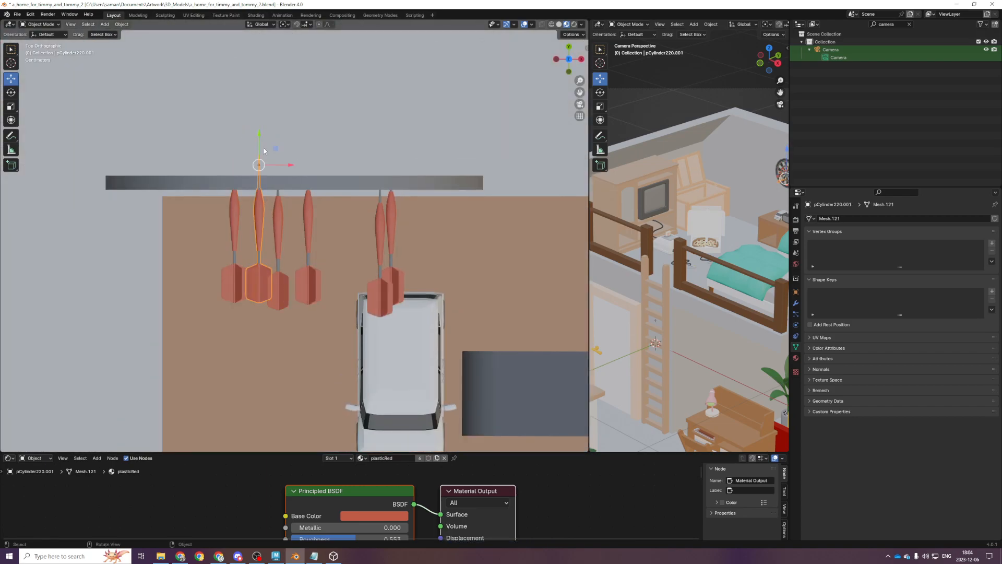
{"action": "left_click_drag", "start_coordinate": [260, 137], "coordinate": [260, 141]}
{"action": "key", "text": "ctrl+s"}
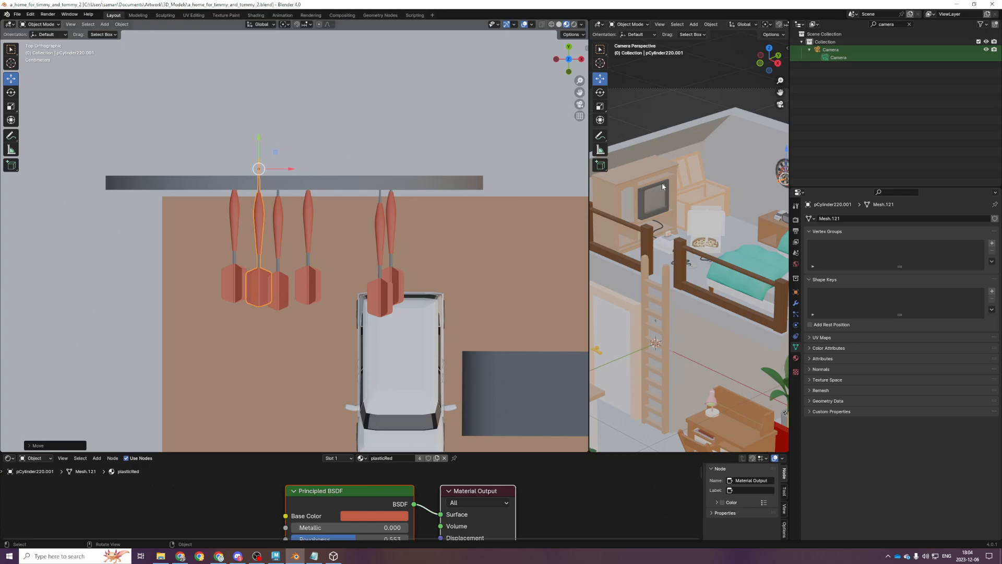
{"action": "left_click", "coordinate": [373, 211]}
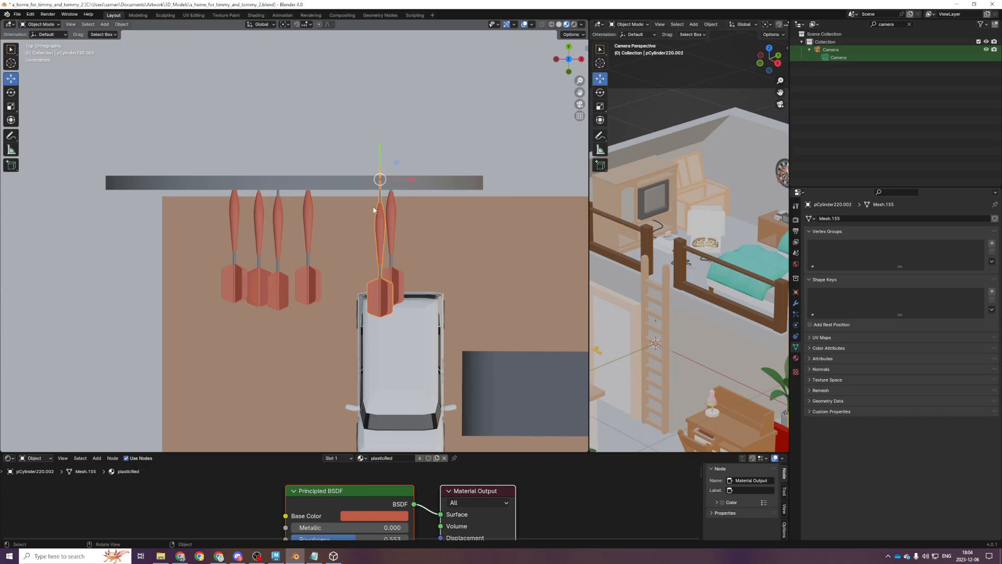
{"action": "left_click_drag", "start_coordinate": [380, 153], "coordinate": [381, 151]}
{"action": "key", "text": "ctrl+s"}
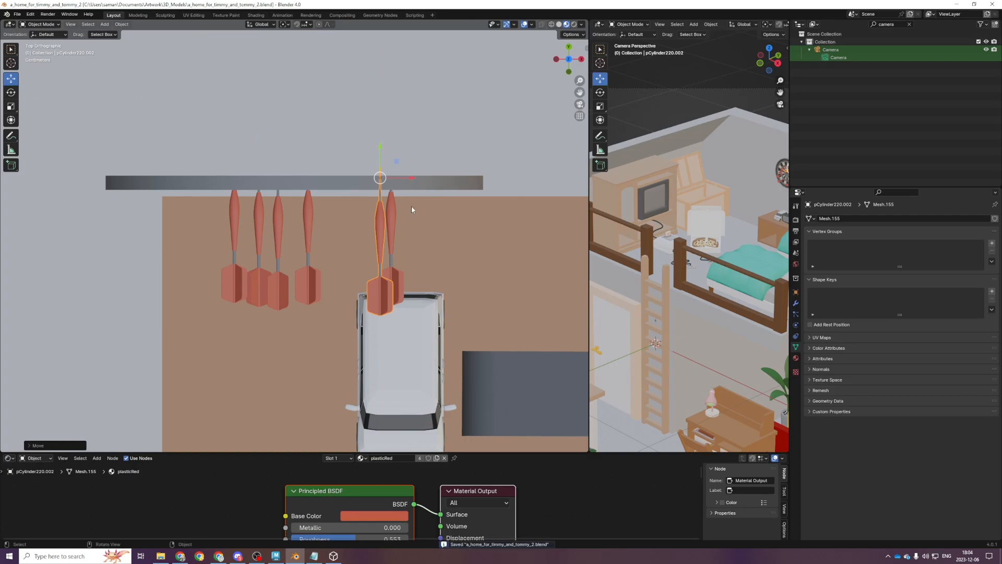
Select the open toy chest beside the TV cabinet and lower it in a front wireframe view
{"action": "mouse_move", "coordinate": [411, 206]}
{"action": "middle_mouse_down"}
{"action": "mouse_move", "coordinate": [468, 292]}
{"action": "mouse_move", "coordinate": [439, 157]}
{"action": "mouse_move", "coordinate": [401, 215]}
{"action": "middle_mouse_up"}
{"action": "scroll", "coordinate": [401, 282], "scroll_direction": "down", "scroll_amount": 5}
{"action": "scroll", "coordinate": [392, 308], "scroll_direction": "up", "scroll_amount": 3}
{"action": "scroll", "coordinate": [375, 322], "scroll_direction": "down", "scroll_amount": 3}
{"action": "middle_click_drag", "start_coordinate": [374, 326], "coordinate": [380, 404]}
{"action": "scroll", "coordinate": [396, 249], "scroll_direction": "up", "scroll_amount": 5}
{"action": "scroll", "coordinate": [352, 402], "scroll_direction": "down", "scroll_amount": 4}
{"action": "scroll", "coordinate": [360, 383], "scroll_direction": "up", "scroll_amount": 4}
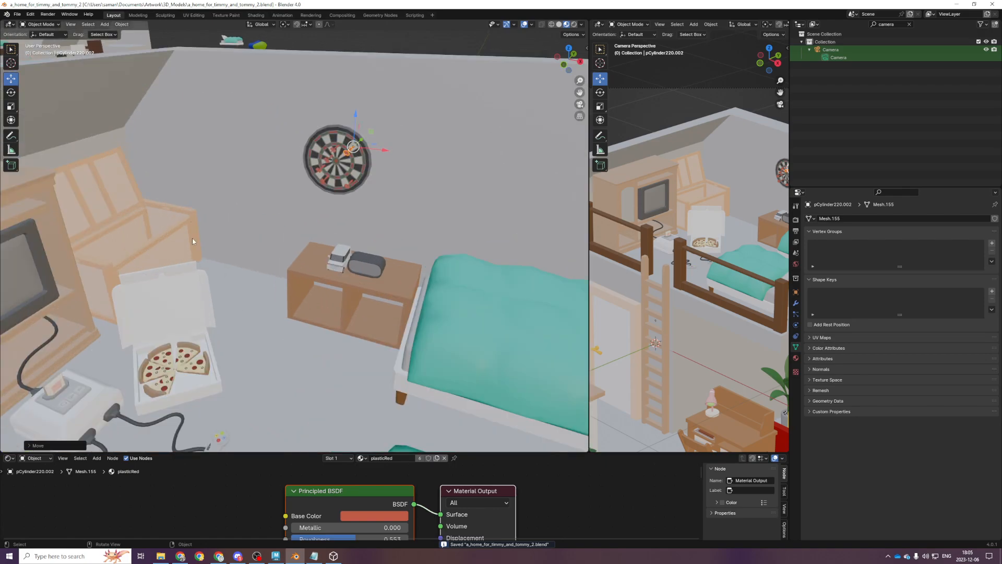
{"action": "left_click", "coordinate": [193, 241]}
{"action": "key", "text": "KP_Decimal"}
{"action": "middle_click_drag", "start_coordinate": [263, 313], "coordinate": [207, 167]}
{"action": "left_click", "coordinate": [197, 240]}
{"action": "key", "text": "KP_1"}
{"action": "key", "text": "shift+z"}
{"action": "left_click", "coordinate": [258, 221]}
{"action": "key", "text": "ctrl+z"}
{"action": "left_click_drag", "start_coordinate": [252, 221], "coordinate": [254, 230]}
Return to solid display, fine-tune the toy chest's height slightly downward, and save the file
{"action": "mouse_move", "coordinate": [366, 307]}
{"action": "middle_mouse_down"}
{"action": "mouse_move", "coordinate": [316, 332]}
{"action": "mouse_move", "coordinate": [333, 267]}
{"action": "mouse_move", "coordinate": [254, 228]}
{"action": "middle_mouse_up"}
{"action": "key", "text": "shift+z"}
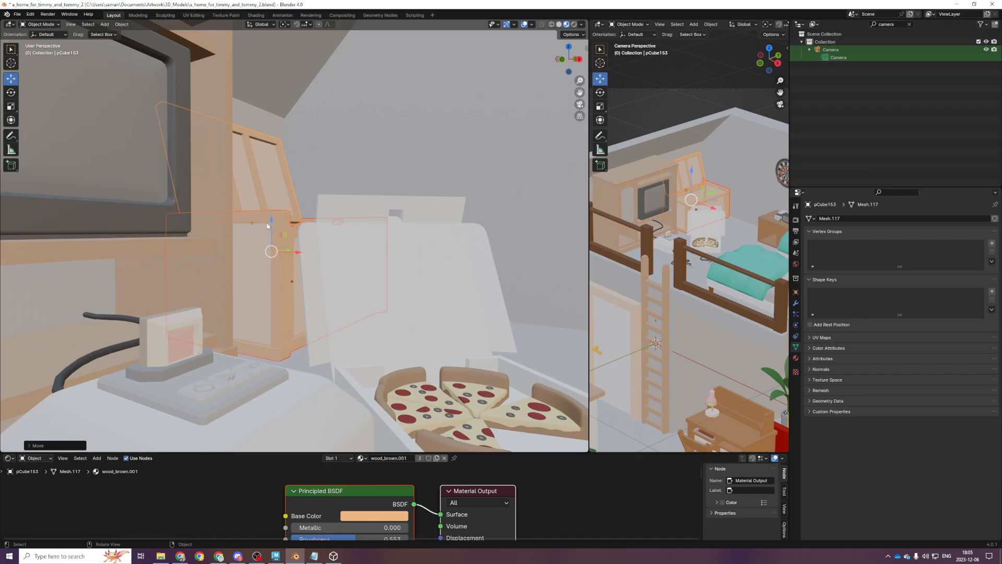
{"action": "left_click_drag", "start_coordinate": [271, 222], "coordinate": [273, 226]}
{"action": "key", "text": "ctrl+s"}
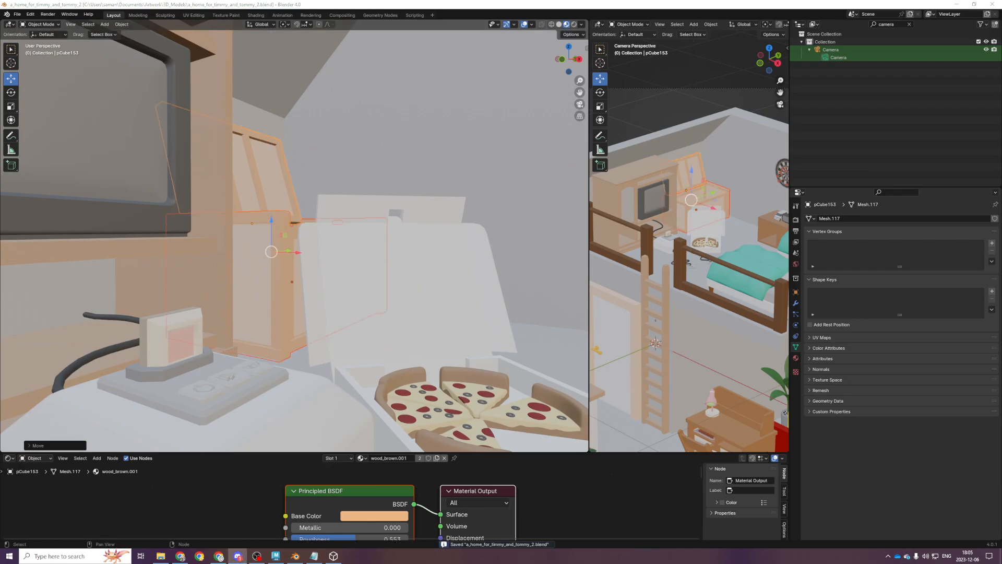
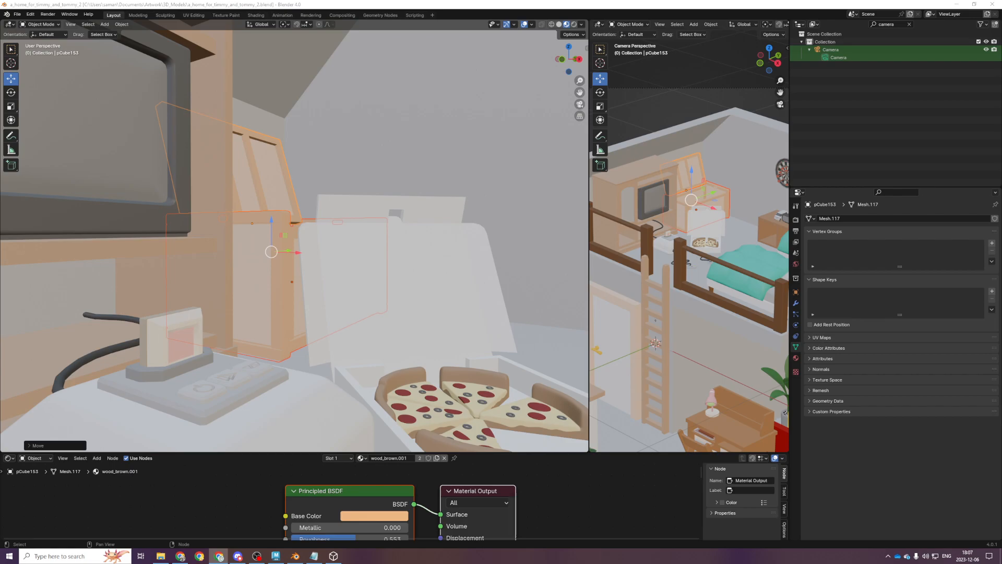
{"action": "left_click", "coordinate": [219, 556]}
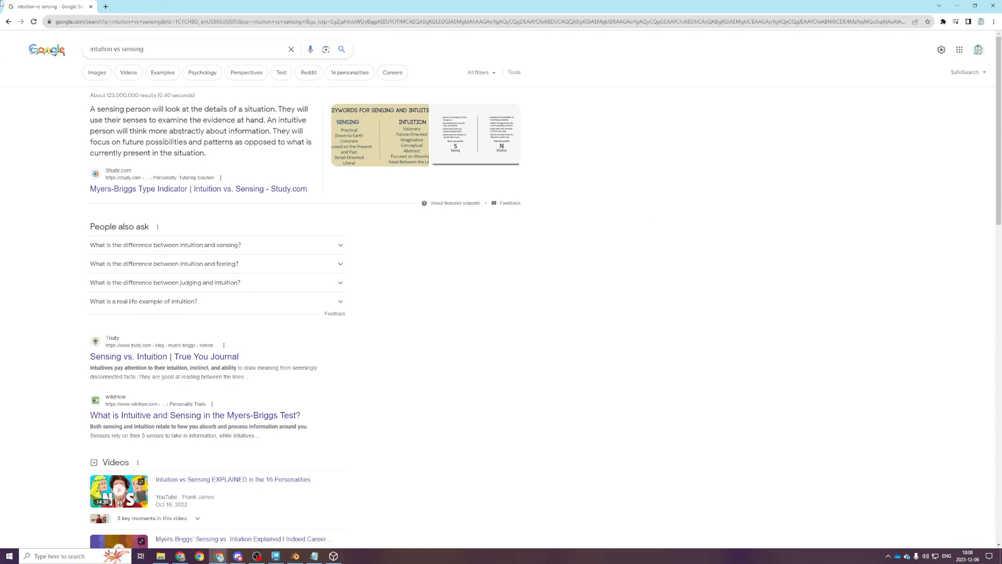
{"action": "left_click", "coordinate": [953, 4]}
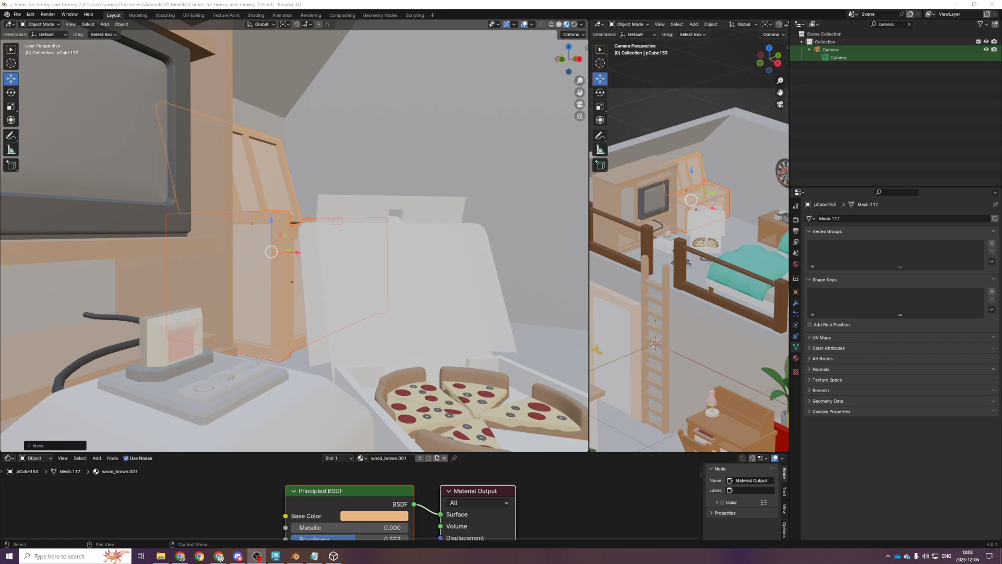
In top view, move the toy rocket ship from outside the house over the low shelf beside the bed, and save
{"action": "scroll", "coordinate": [384, 385], "scroll_direction": "down", "scroll_amount": 10}
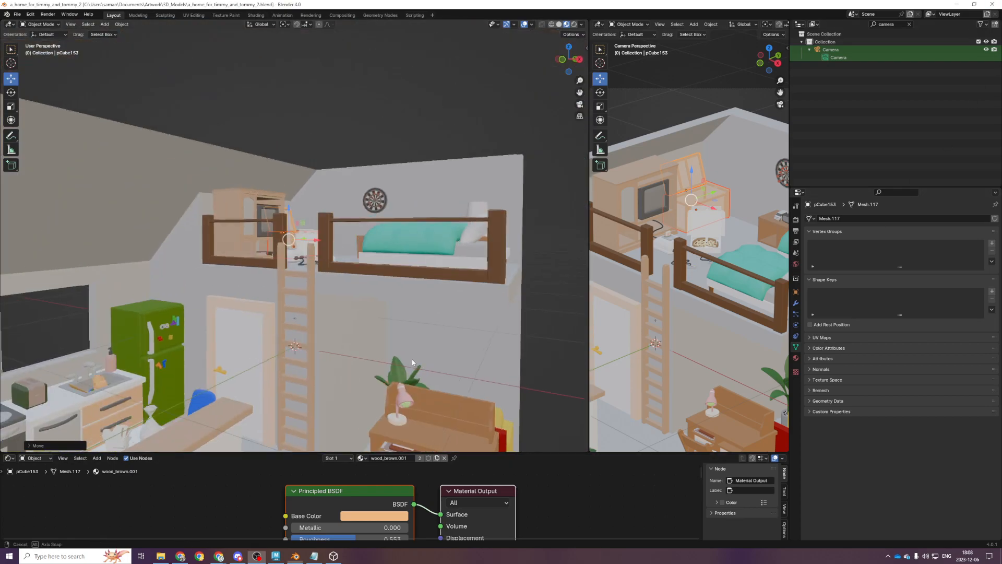
{"action": "key", "text": "KP_7"}
{"action": "middle_click_drag", "start_coordinate": [514, 270], "coordinate": [426, 205], "text": "shift"}
{"action": "left_click_drag", "start_coordinate": [539, 338], "coordinate": [589, 401]}
{"action": "left_click_drag", "start_coordinate": [585, 352], "coordinate": [253, 141]}
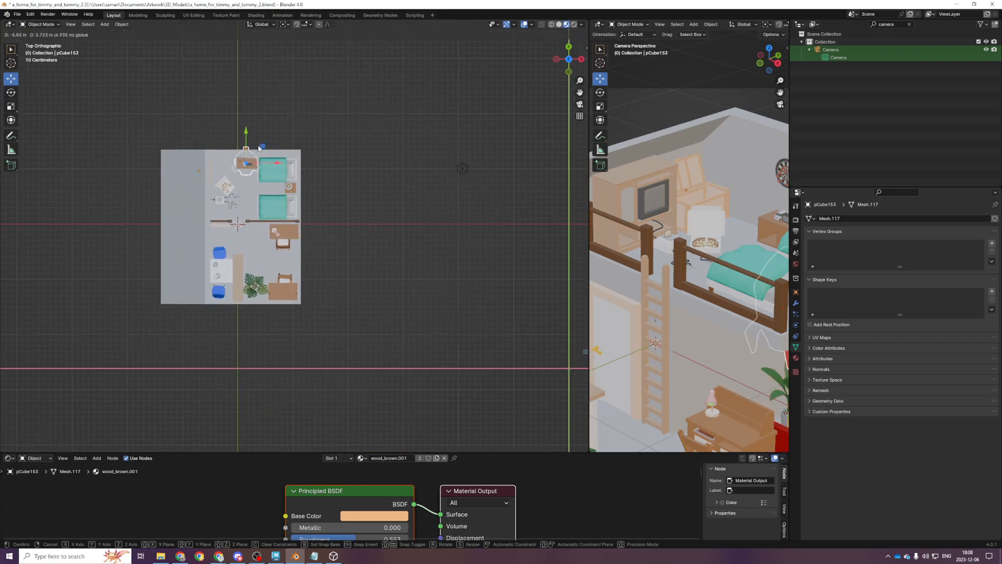
{"action": "key", "text": "KP_1"}
{"action": "key", "text": "KP_Decimal"}
{"action": "scroll", "coordinate": [308, 214], "scroll_direction": "down", "scroll_amount": 7}
{"action": "key", "text": "ctrl+s"}
Raise the toy rocket ship to the loft level in front view, scale it down and lower it toward the shelf
{"action": "scroll", "coordinate": [318, 222], "scroll_direction": "up", "scroll_amount": 4}
{"action": "scroll", "coordinate": [318, 220], "scroll_direction": "up", "scroll_amount": 2}
{"action": "middle_click_drag", "start_coordinate": [318, 222], "coordinate": [306, 319], "text": "shift"}
{"action": "scroll", "coordinate": [307, 319], "scroll_direction": "down", "scroll_amount": 1}
{"action": "left_click_drag", "start_coordinate": [300, 310], "coordinate": [336, 120]}
{"action": "key", "text": "KP_Decimal"}
{"action": "key", "text": "s"}
{"action": "left_click_drag", "start_coordinate": [316, 220], "coordinate": [312, 245]}
{"action": "scroll", "coordinate": [319, 233], "scroll_direction": "up", "scroll_amount": 2}
{"action": "scroll", "coordinate": [320, 233], "scroll_direction": "up", "scroll_amount": 2}
Refine the toy rocket's size, position it on the shelf's end nearest the bed, rotate it in top view, and save
{"action": "key", "text": "g"}
{"action": "key", "text": "s"}
{"action": "mouse_move", "coordinate": [317, 239]}
{"action": "left_mouse_down"}
{"action": "mouse_move", "coordinate": [310, 249]}
{"action": "mouse_move", "coordinate": [310, 229]}
{"action": "left_mouse_up"}
{"action": "key", "text": "g"}
{"action": "key", "text": "KP_7"}
{"action": "key", "text": "r"}
{"action": "left_click", "coordinate": [315, 253]}
{"action": "scroll", "coordinate": [663, 280], "scroll_direction": "down", "scroll_amount": 2}
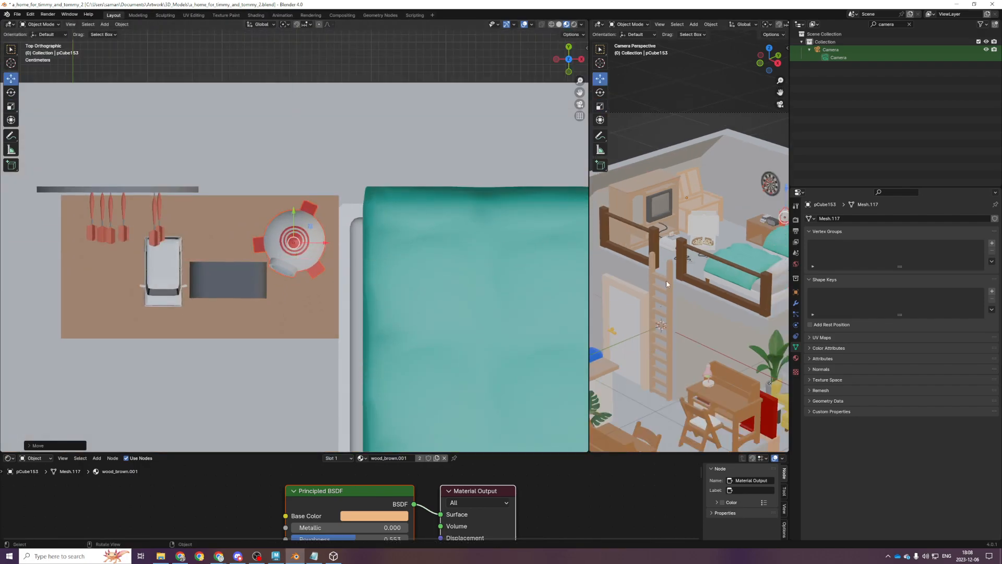
{"action": "key", "text": "ctrl+s"}
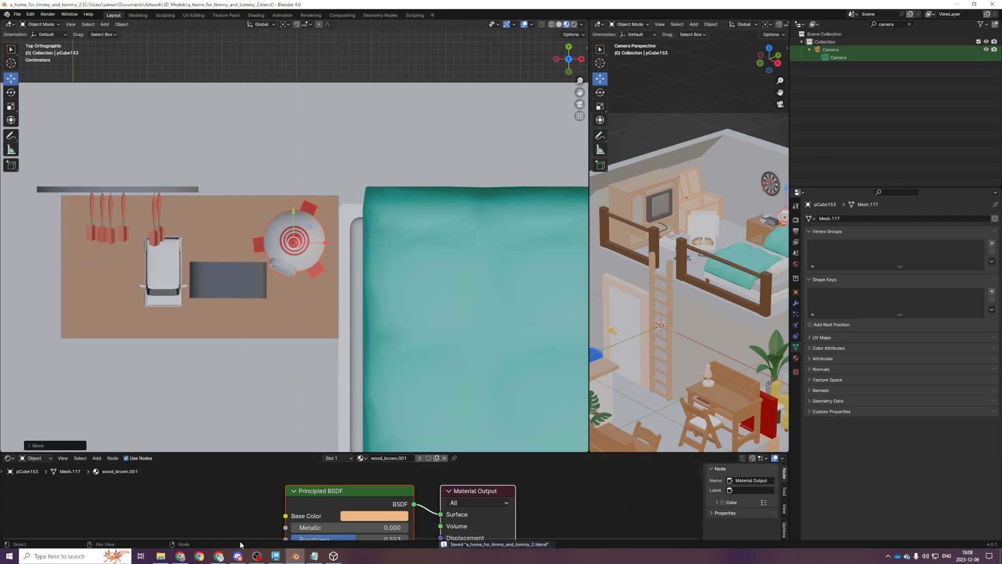
Switch to File Explorer, add the globe FBX file to the "A Home for Timmy and Tommy" folder, and return to Blender
{"action": "left_click", "coordinate": [161, 556]}
{"action": "key", "text": "super+e"}
{"action": "left_click_drag", "start_coordinate": [687, 177], "coordinate": [1001, 177]}
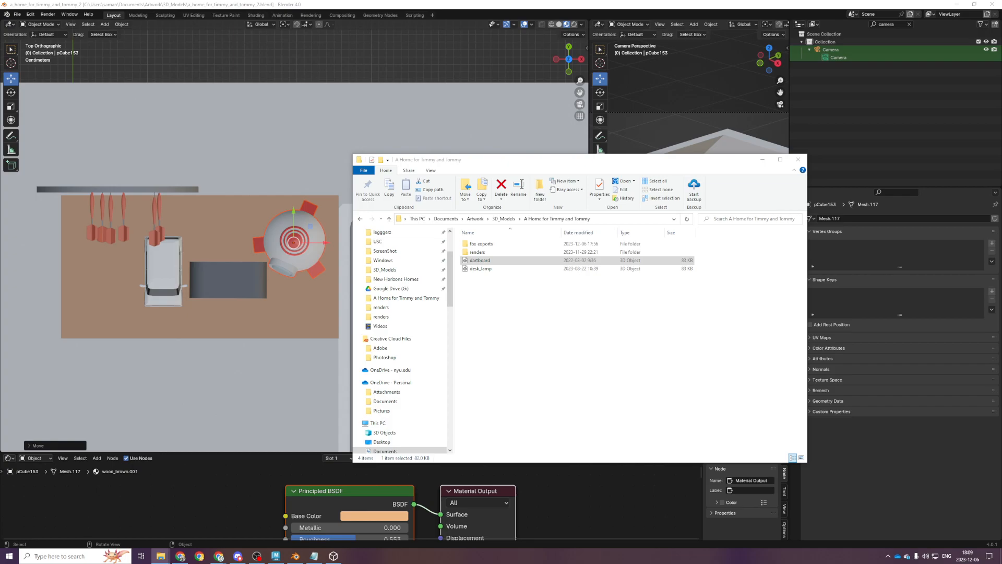
{"action": "left_click", "coordinate": [675, 358]}
{"action": "left_click", "coordinate": [504, 4]}
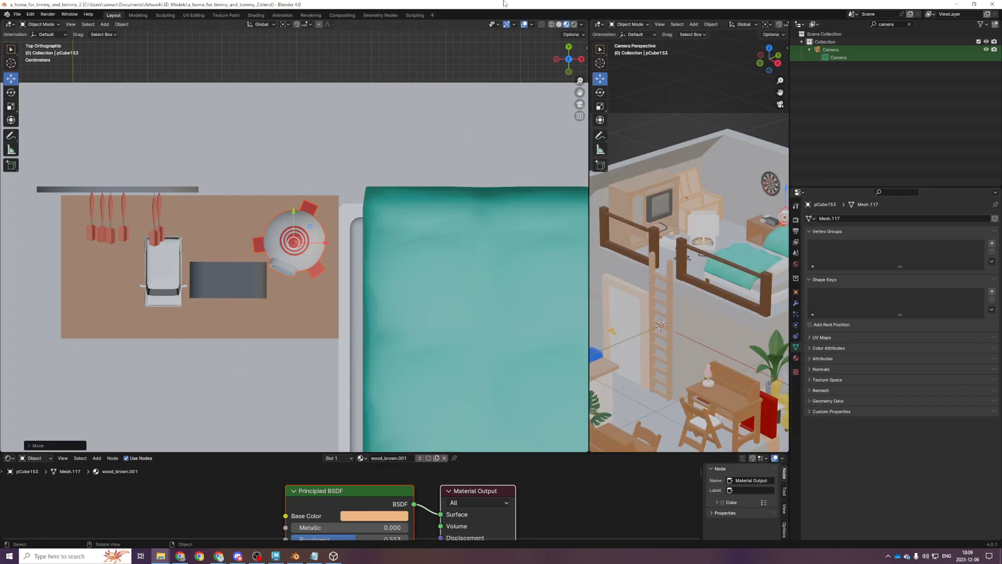
Import globe.fbx from the "A Home for Timmy and Tommy" folder and move the globe outside the house in top view
{"action": "left_click", "coordinate": [18, 15]}
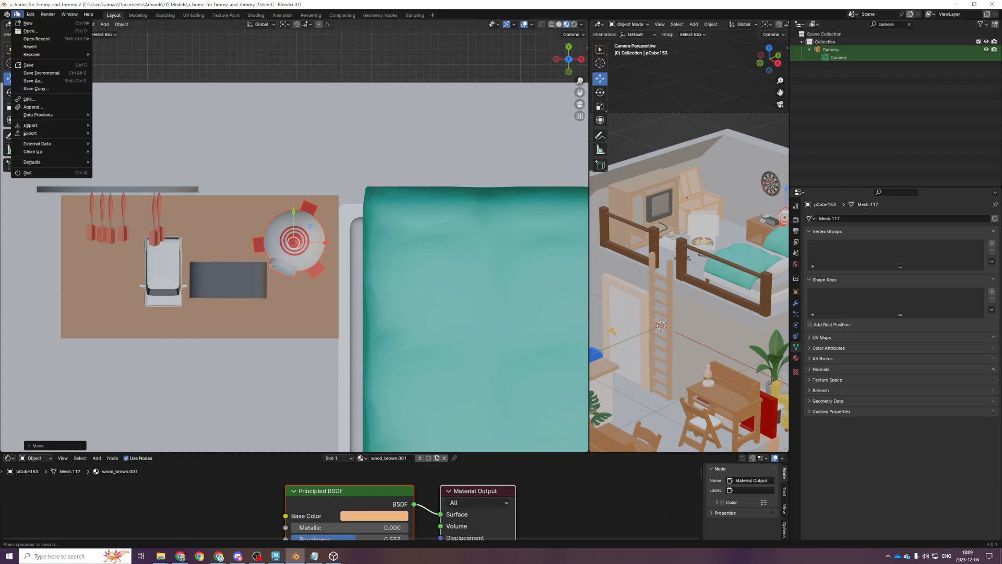
{"action": "mouse_move", "coordinate": [31, 125]}
{"action": "left_click", "coordinate": [135, 204]}
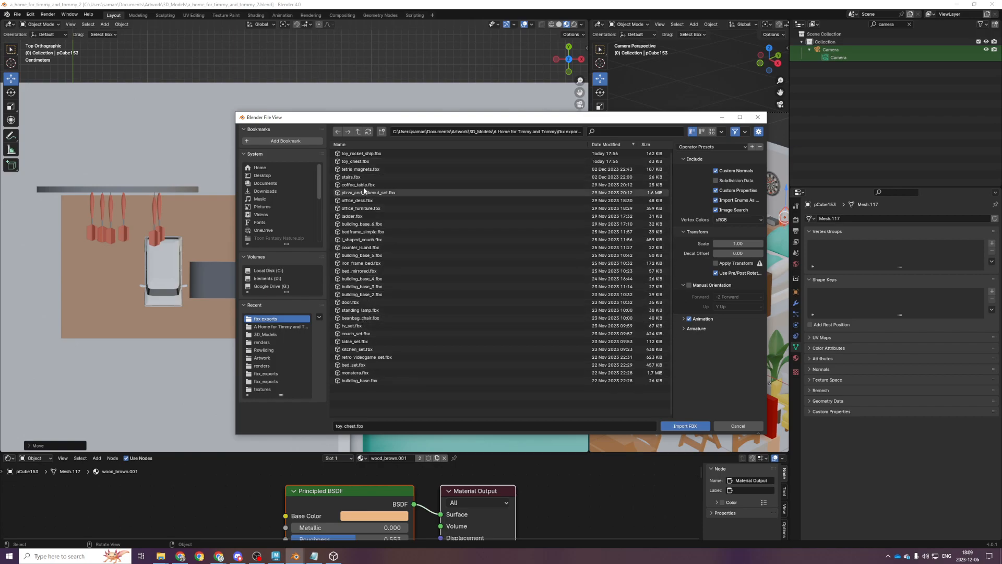
{"action": "left_click", "coordinate": [359, 132]}
{"action": "left_click", "coordinate": [351, 169]}
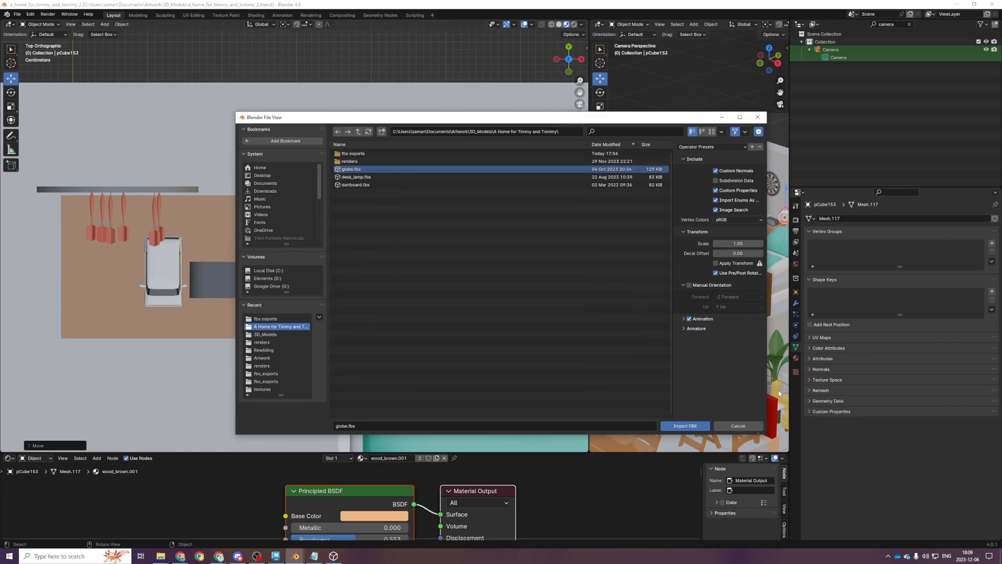
{"action": "left_click", "coordinate": [685, 426]}
{"action": "scroll", "coordinate": [337, 304], "scroll_direction": "down", "scroll_amount": 8}
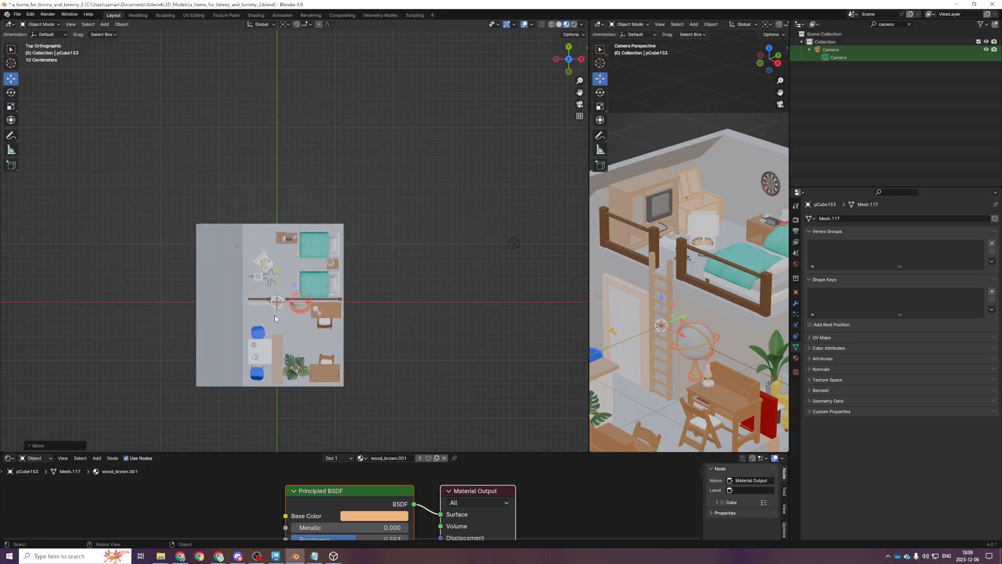
{"action": "left_click_drag", "start_coordinate": [303, 282], "coordinate": [433, 293]}
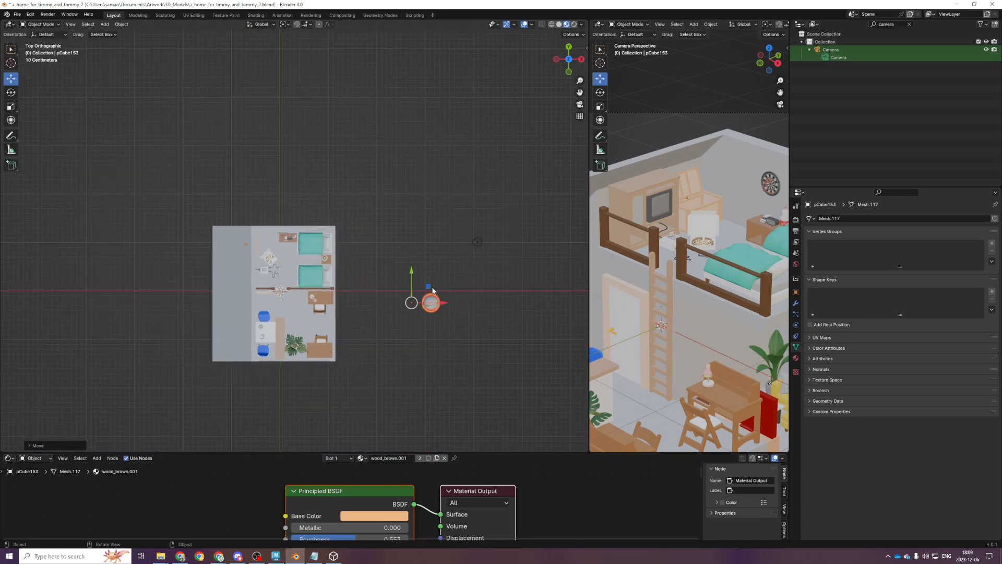
Set the globe's origin to its own centre and save the file
{"action": "left_click", "coordinate": [122, 24]}
{"action": "mouse_move", "coordinate": [136, 39]}
{"action": "left_click", "coordinate": [235, 68]}
{"action": "key", "text": "ctrl+s"}
{"action": "scroll", "coordinate": [466, 328], "scroll_direction": "up", "scroll_amount": 5}
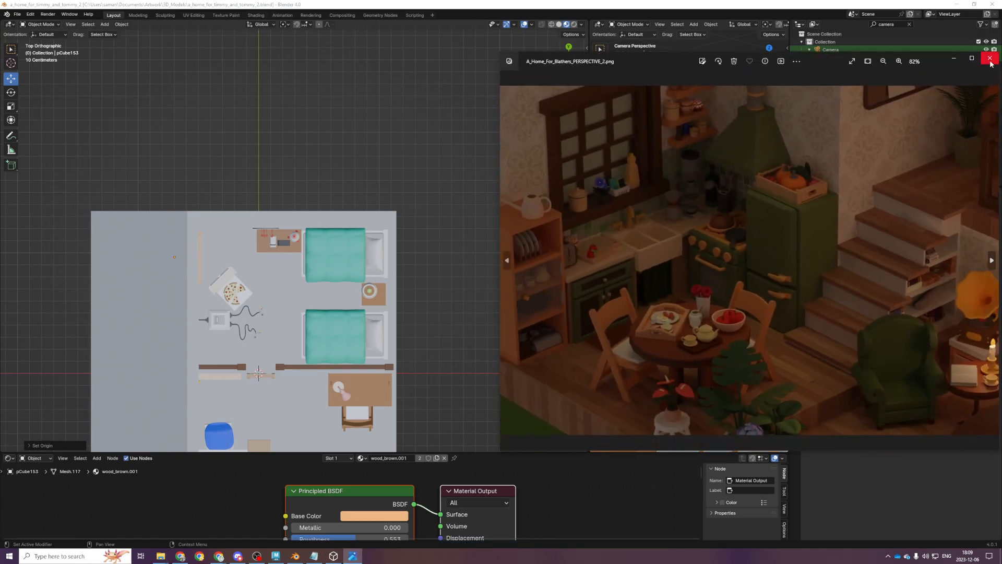
Close the reference render and open a_home_for_blathers.blend in a second Blender window
{"action": "left_click", "coordinate": [990, 58]}
{"action": "middle_click", "coordinate": [295, 556]}
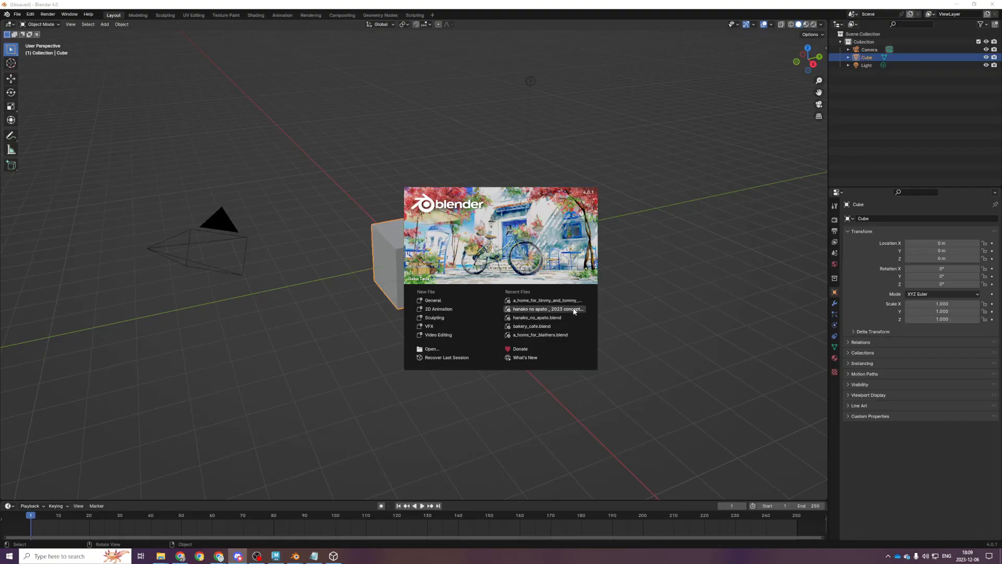
{"action": "left_click", "coordinate": [484, 347]}
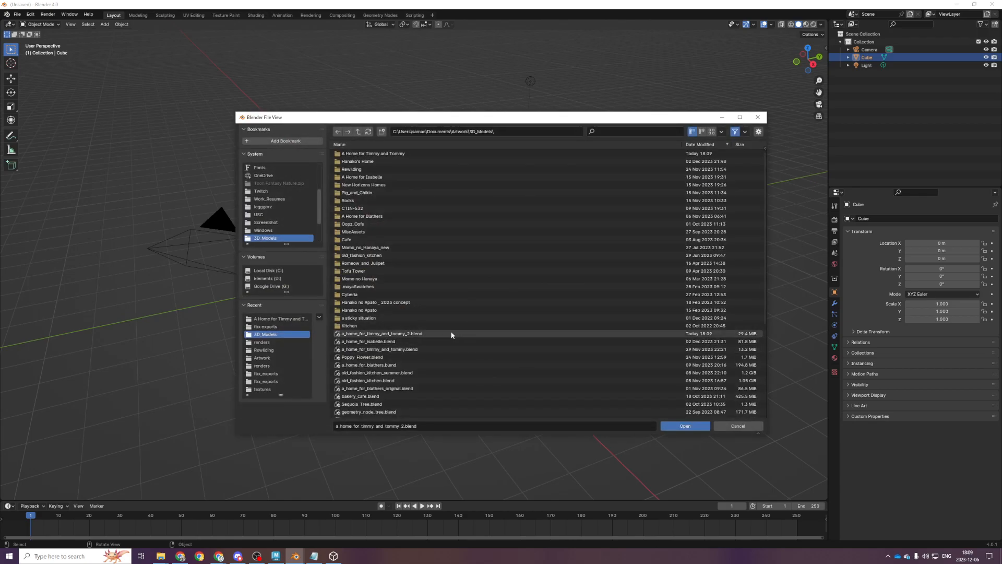
{"action": "left_click", "coordinate": [440, 365]}
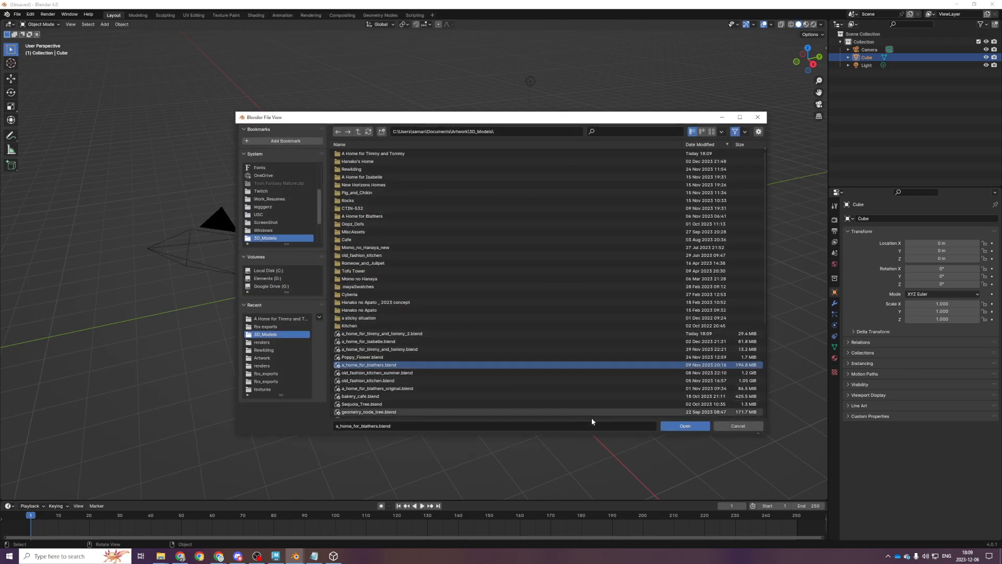
{"action": "left_click", "coordinate": [693, 427]}
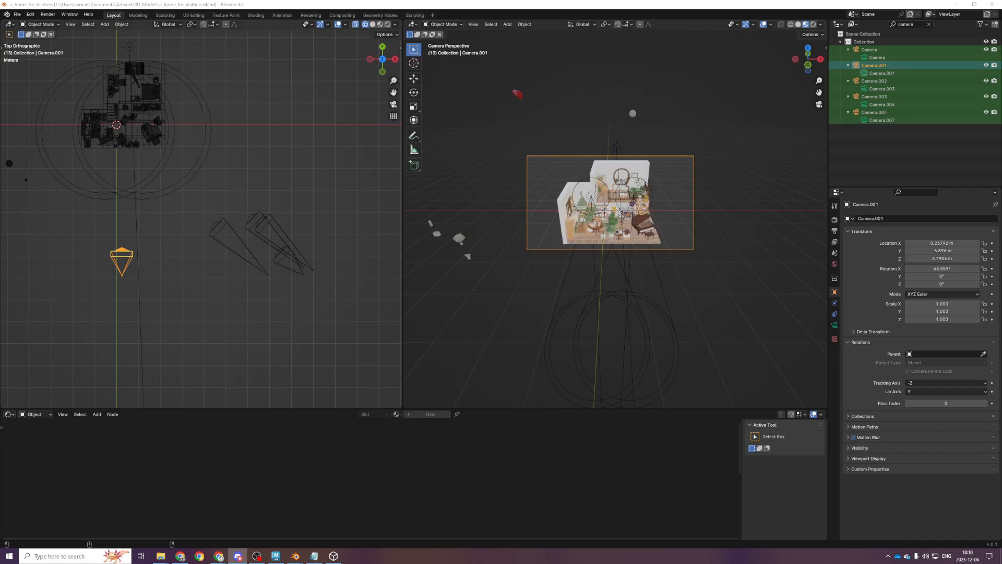
Select the fruit bowl and its three red apples on the round dining table, and copy them
{"action": "scroll", "coordinate": [612, 279], "scroll_direction": "up", "scroll_amount": 8}
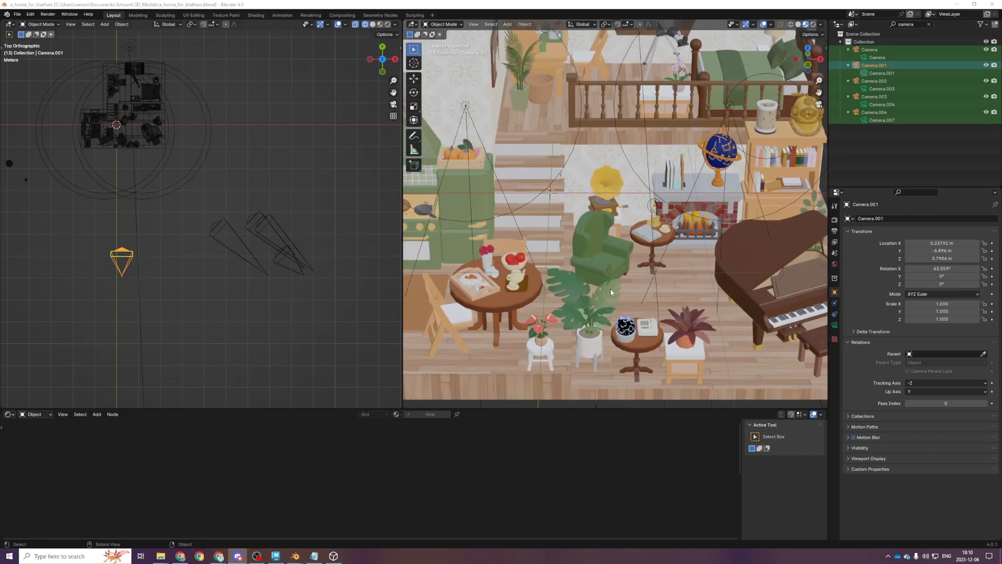
{"action": "scroll", "coordinate": [515, 301], "scroll_direction": "up", "scroll_amount": 3}
{"action": "middle_click_drag", "start_coordinate": [517, 301], "coordinate": [648, 229], "text": "shift"}
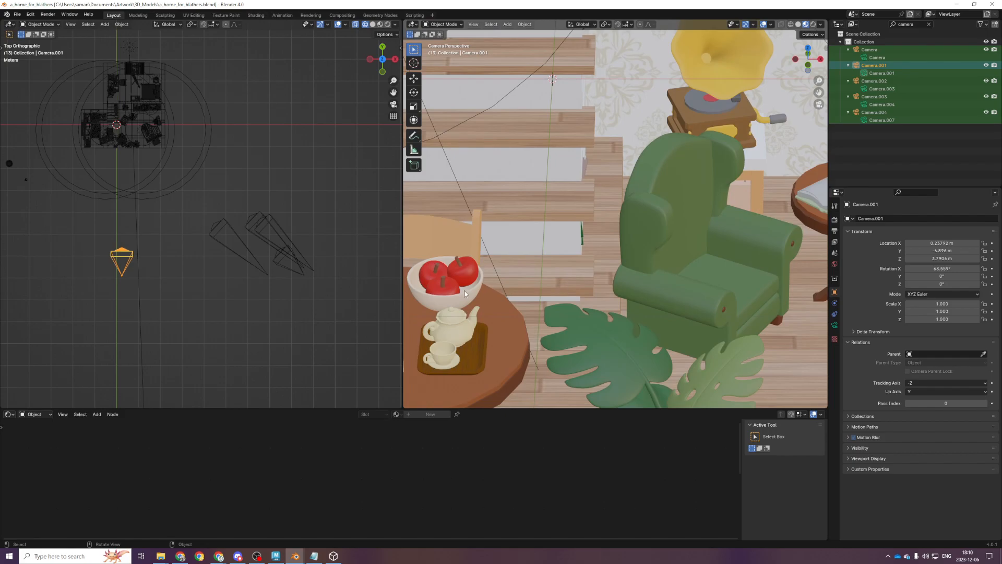
{"action": "left_click", "coordinate": [442, 302]}
{"action": "key", "text": "KP_Decimal"}
{"action": "middle_click_drag", "start_coordinate": [143, 194], "coordinate": [262, 274]}
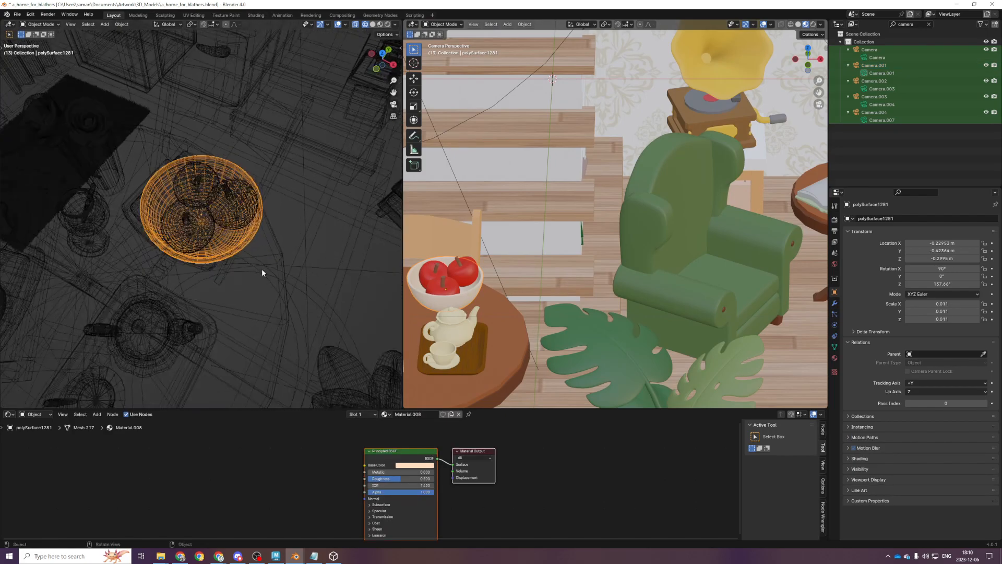
{"action": "key", "text": "shift+z"}
{"action": "scroll", "coordinate": [251, 273], "scroll_direction": "up", "scroll_amount": 4}
{"action": "left_click", "coordinate": [232, 218]}
{"action": "left_click", "coordinate": [230, 214], "text": "shift"}
{"action": "left_click", "coordinate": [196, 178], "text": "shift"}
{"action": "left_click", "coordinate": [227, 242], "text": "shift"}
{"action": "key", "text": "ctrl+c"}
Return to the loft house scene, paste the bowl of apples and move it onto the white table beside the takeout boxes
{"action": "mouse_move", "coordinate": [287, 561]}
{"action": "left_click", "coordinate": [265, 519]}
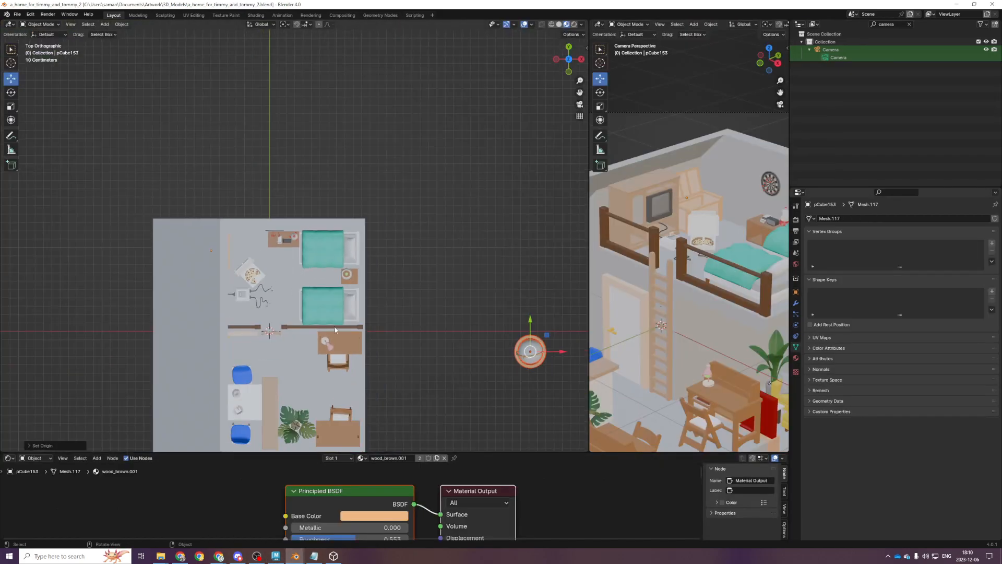
{"action": "scroll", "coordinate": [380, 337], "scroll_direction": "down", "scroll_amount": 1}
{"action": "middle_click_drag", "start_coordinate": [380, 337], "coordinate": [371, 268], "text": "shift"}
{"action": "key", "text": "ctrl+v"}
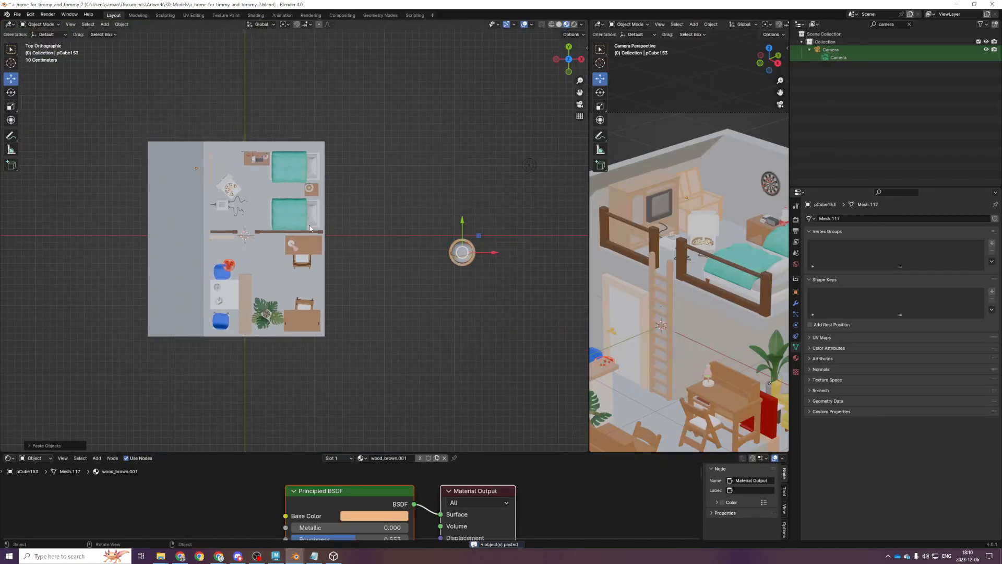
{"action": "scroll", "coordinate": [265, 260], "scroll_direction": "up", "scroll_amount": 3}
{"action": "key", "text": "g"}
{"action": "key", "text": "KP_1"}
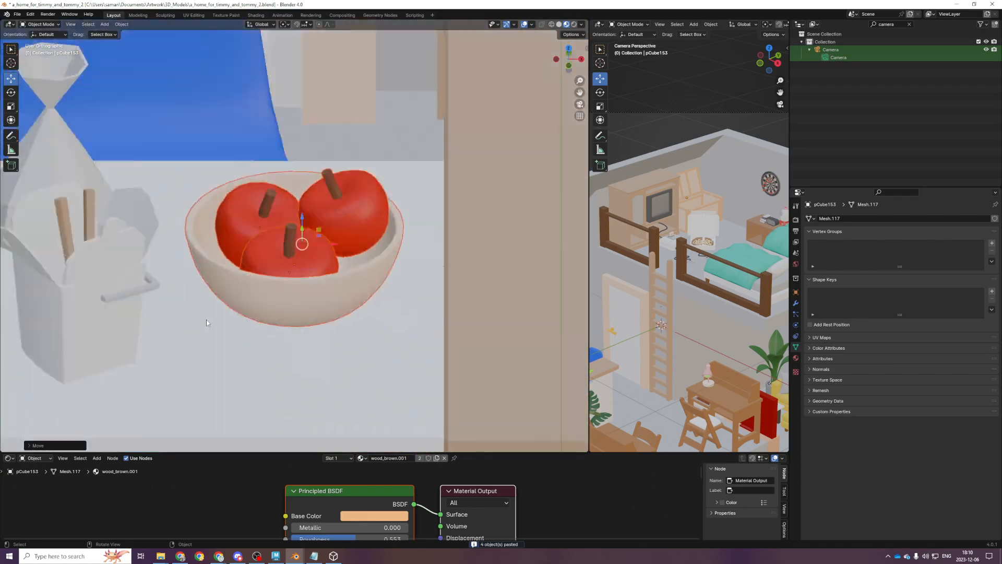
Lower the fruit bowl so it rests on the white tabletop, and save the file
{"action": "left_click", "coordinate": [254, 290]}
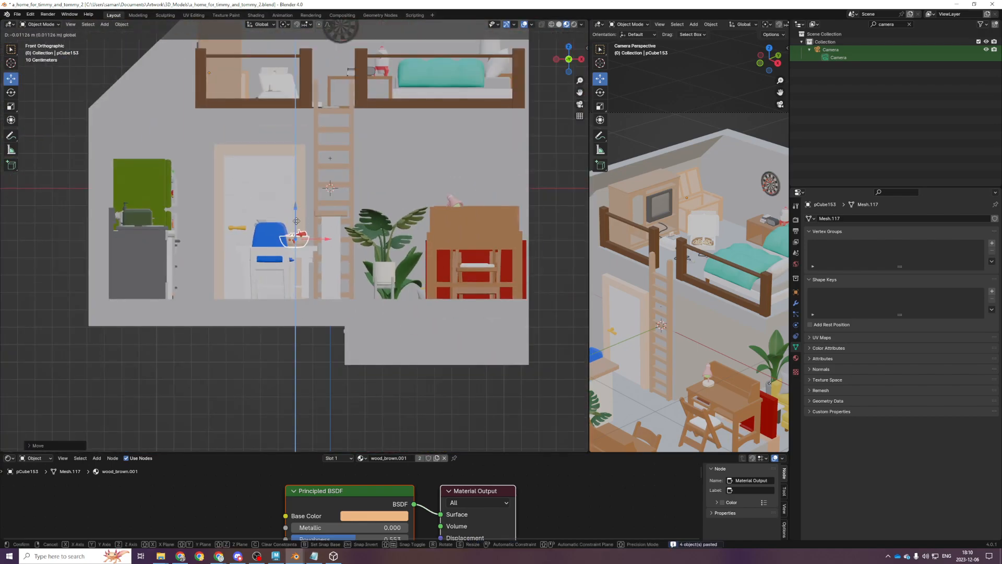
{"action": "scroll", "coordinate": [297, 222], "scroll_direction": "up", "scroll_amount": 9}
{"action": "left_click_drag", "start_coordinate": [301, 235], "coordinate": [306, 223]}
{"action": "key", "text": "ctrl+s"}
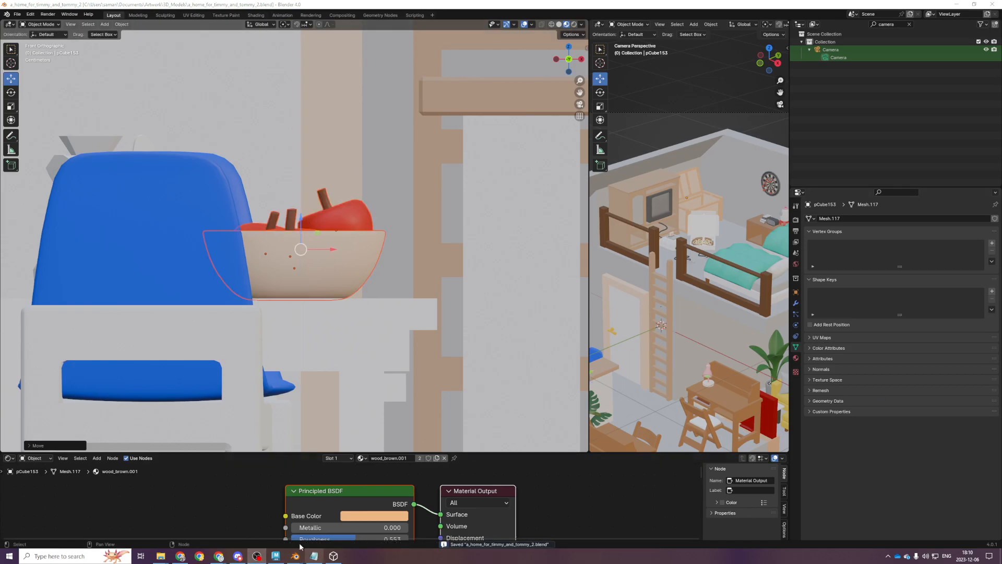
Nudge the fruit bowl inward on the white table, between the takeout boxes and the counter, and save the file
{"action": "scroll", "coordinate": [360, 279], "scroll_direction": "down", "scroll_amount": 6}
{"action": "middle_click_drag", "start_coordinate": [360, 279], "coordinate": [359, 306]}
{"action": "scroll", "coordinate": [358, 306], "scroll_direction": "down", "scroll_amount": 2}
{"action": "scroll", "coordinate": [617, 345], "scroll_direction": "up", "scroll_amount": 2}
{"action": "middle_click_drag", "start_coordinate": [617, 344], "coordinate": [747, 308], "text": "shift"}
{"action": "middle_click_drag", "start_coordinate": [255, 270], "coordinate": [265, 327]}
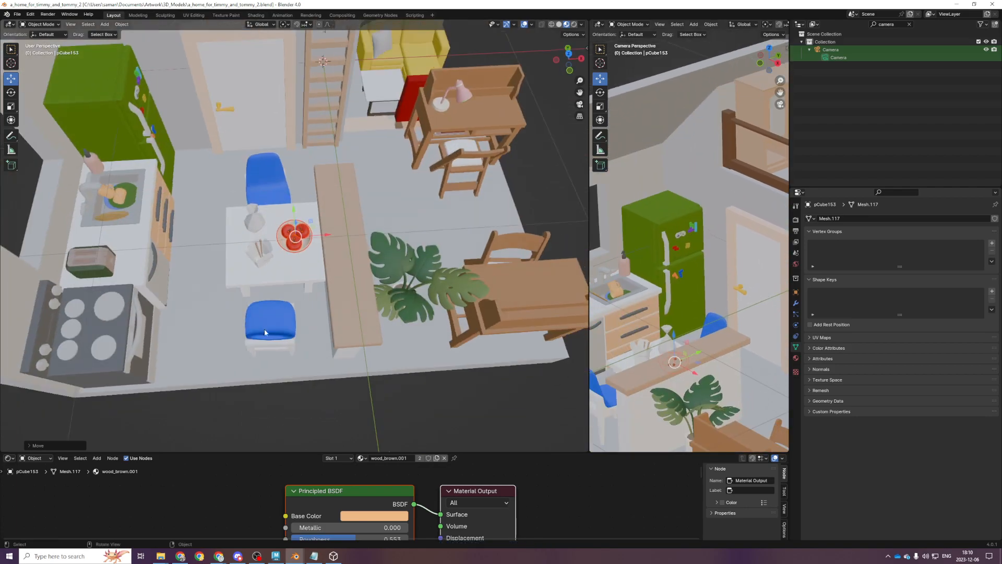
{"action": "key", "text": "KP_7"}
{"action": "mouse_move", "coordinate": [313, 219]}
{"action": "left_mouse_down"}
{"action": "mouse_move", "coordinate": [291, 207]}
{"action": "mouse_move", "coordinate": [307, 210]}
{"action": "left_mouse_up"}
{"action": "key", "text": "ctrl+s"}
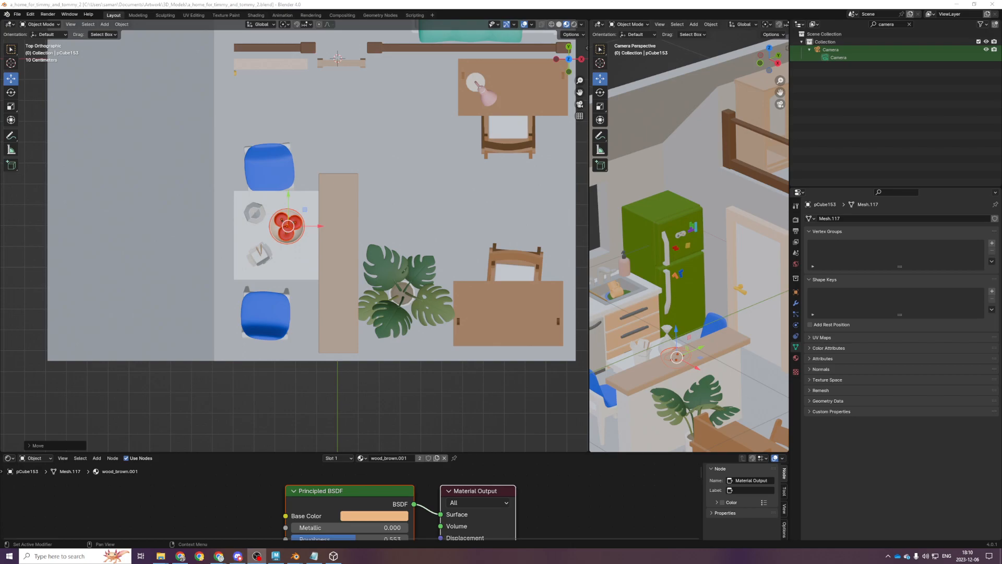
Move the globe from outside the house to the ground-floor desk with the pink lamp
{"action": "scroll", "coordinate": [426, 298], "scroll_direction": "down", "scroll_amount": 7}
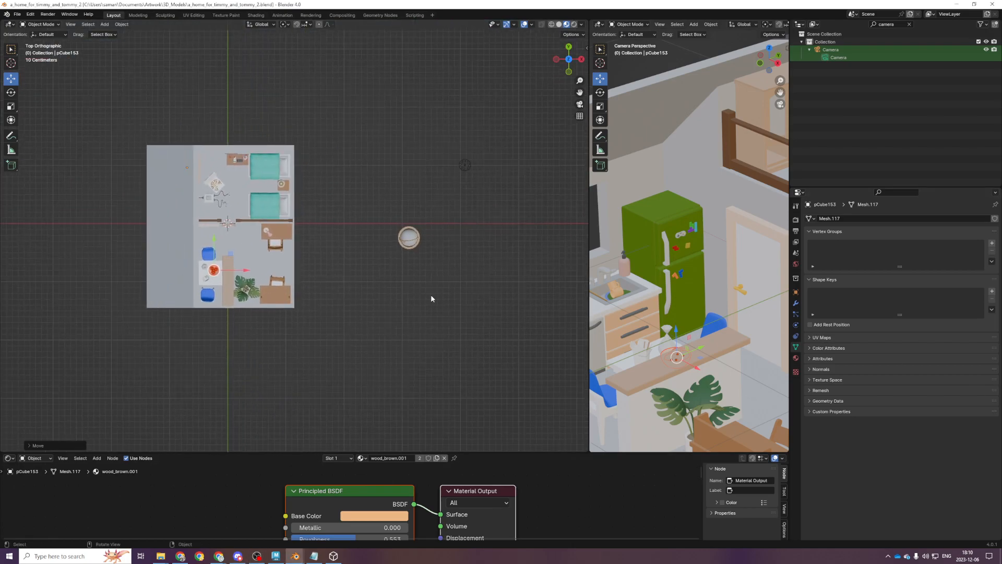
{"action": "scroll", "coordinate": [444, 271], "scroll_direction": "up", "scroll_amount": 5}
{"action": "key", "text": "ctrl+s"}
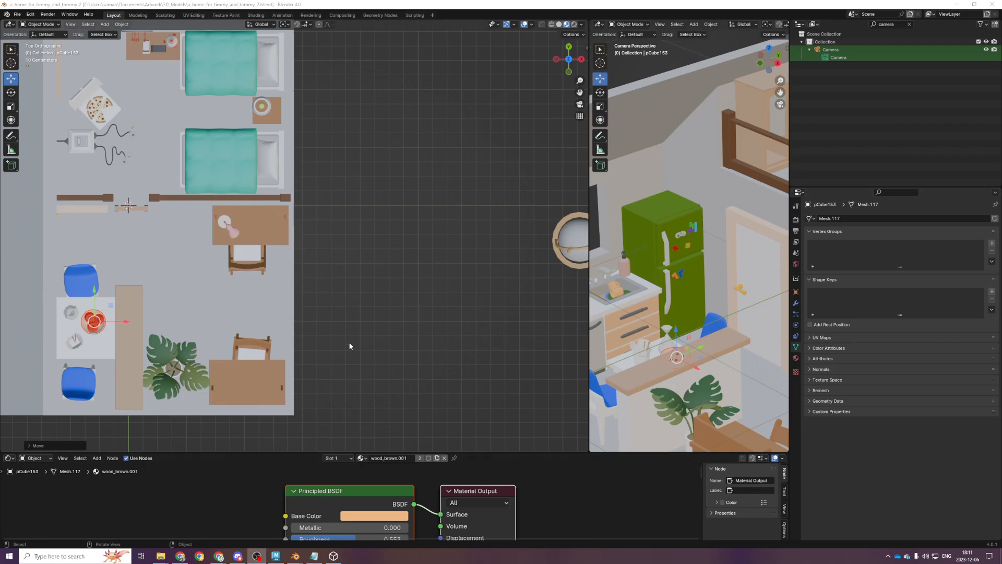
{"action": "scroll", "coordinate": [347, 290], "scroll_direction": "down", "scroll_amount": 6}
{"action": "scroll", "coordinate": [445, 287], "scroll_direction": "up", "scroll_amount": 6}
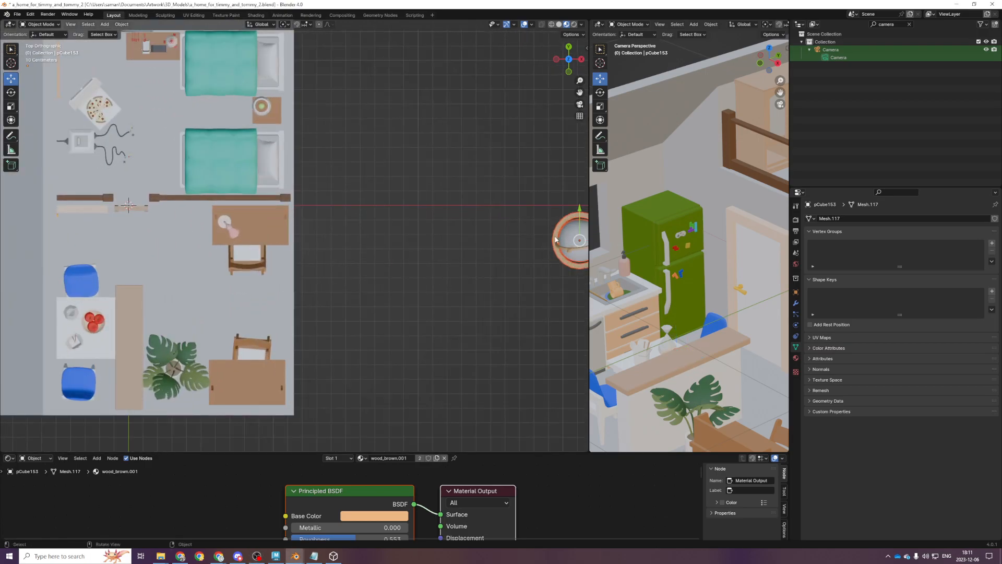
{"action": "scroll", "coordinate": [529, 233], "scroll_direction": "down", "scroll_amount": 2}
{"action": "key", "text": "ctrl+s"}
{"action": "key", "text": "g"}
{"action": "left_click_drag", "start_coordinate": [442, 224], "coordinate": [278, 218]}
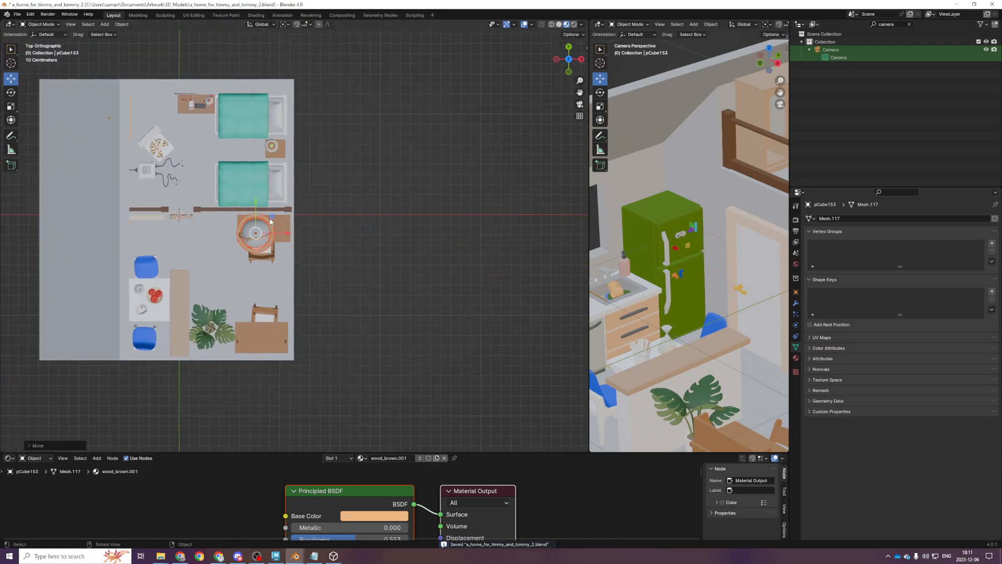
Scale the globe down so it suits the size of the desk
{"action": "key", "text": "KP_1"}
{"action": "scroll", "coordinate": [288, 235], "scroll_direction": "up", "scroll_amount": 4}
{"action": "key", "text": "s"}
{"action": "middle_click_drag", "start_coordinate": [277, 171], "coordinate": [533, 264], "text": "shift"}
{"action": "scroll", "coordinate": [546, 303], "scroll_direction": "down", "scroll_amount": 1}
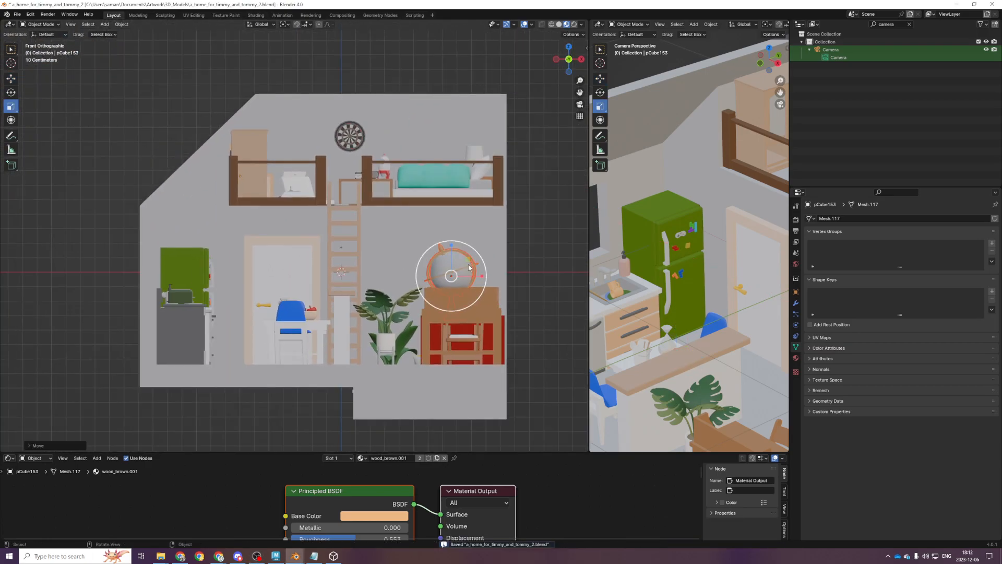
{"action": "left_click_drag", "start_coordinate": [479, 258], "coordinate": [470, 265]}
Rotate the globe about its vertical axis and save the file
{"action": "key", "text": "KP_7"}
{"action": "key", "text": "g"}
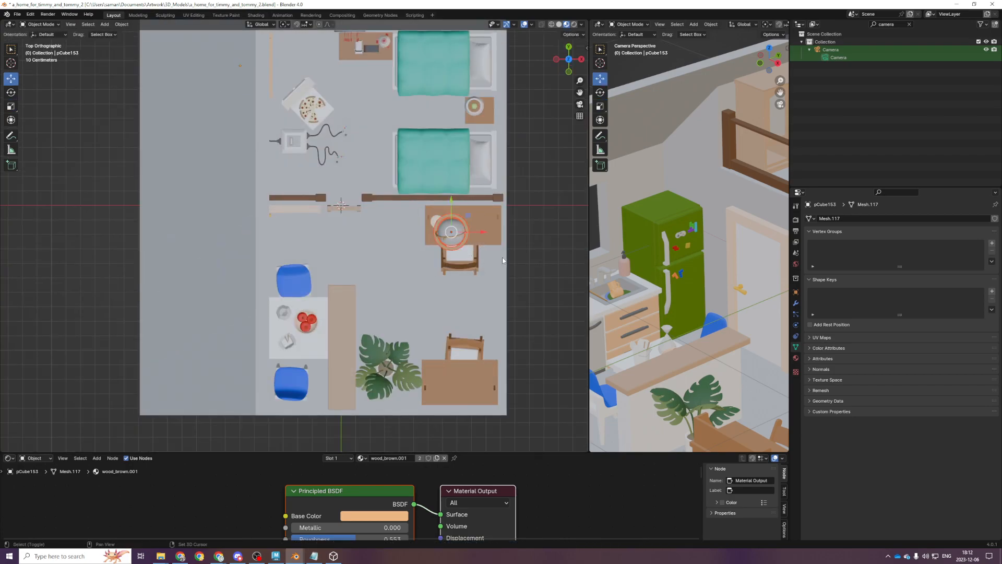
{"action": "scroll", "coordinate": [459, 266], "scroll_direction": "up", "scroll_amount": 5}
{"action": "key", "text": "r"}
{"action": "left_click", "coordinate": [459, 294]}
{"action": "scroll", "coordinate": [459, 294], "scroll_direction": "down", "scroll_amount": 3}
{"action": "key", "text": "ctrl+s"}
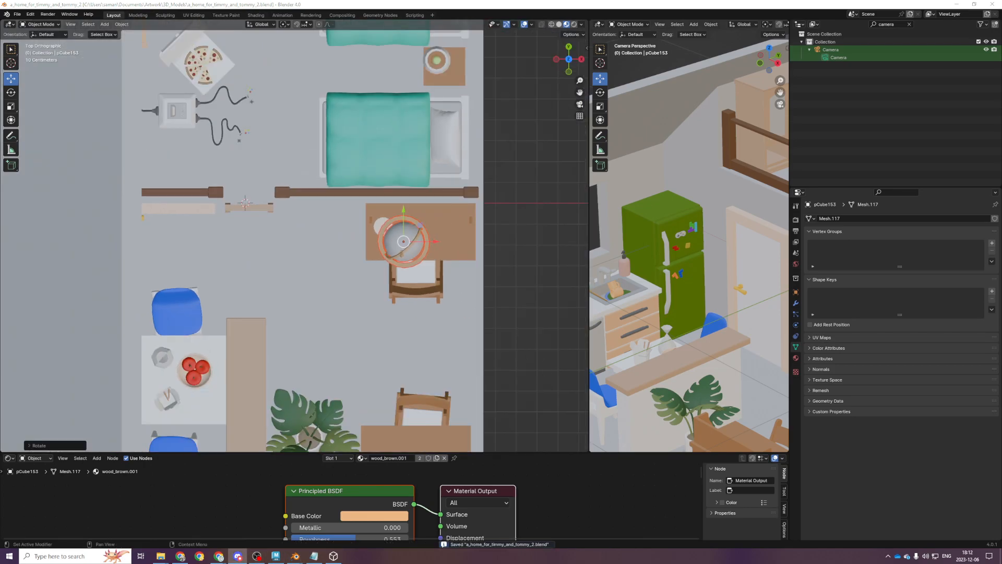
Move the globe to the end of the desk away from the pink lamp
{"action": "key", "text": "alt+Tab"}
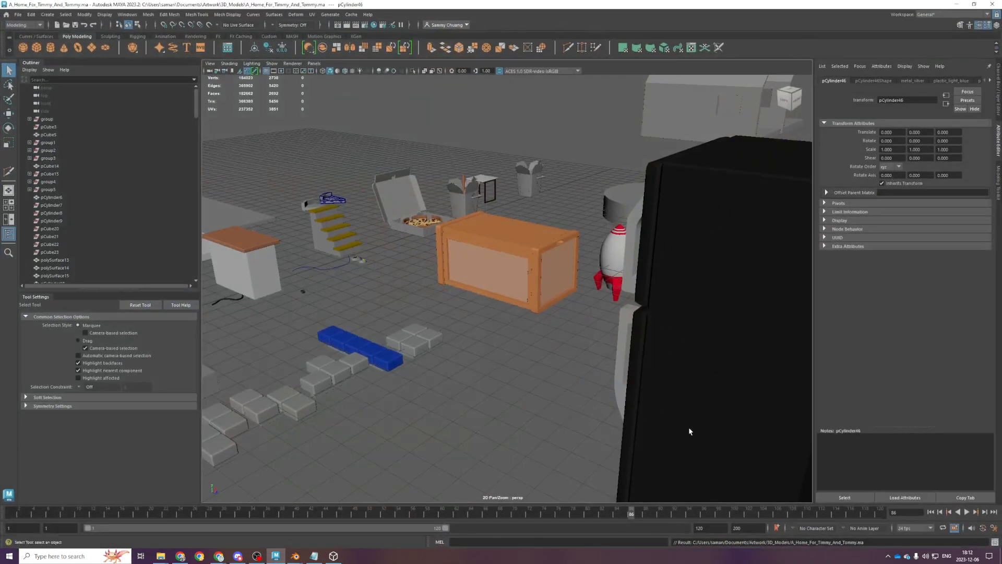
{"action": "left_click", "coordinate": [297, 556]}
{"action": "scroll", "coordinate": [336, 302], "scroll_direction": "up", "scroll_amount": 2}
{"action": "middle_click_drag", "start_coordinate": [335, 302], "coordinate": [339, 223]}
{"action": "middle_click_drag", "start_coordinate": [405, 298], "coordinate": [290, 272], "text": "shift"}
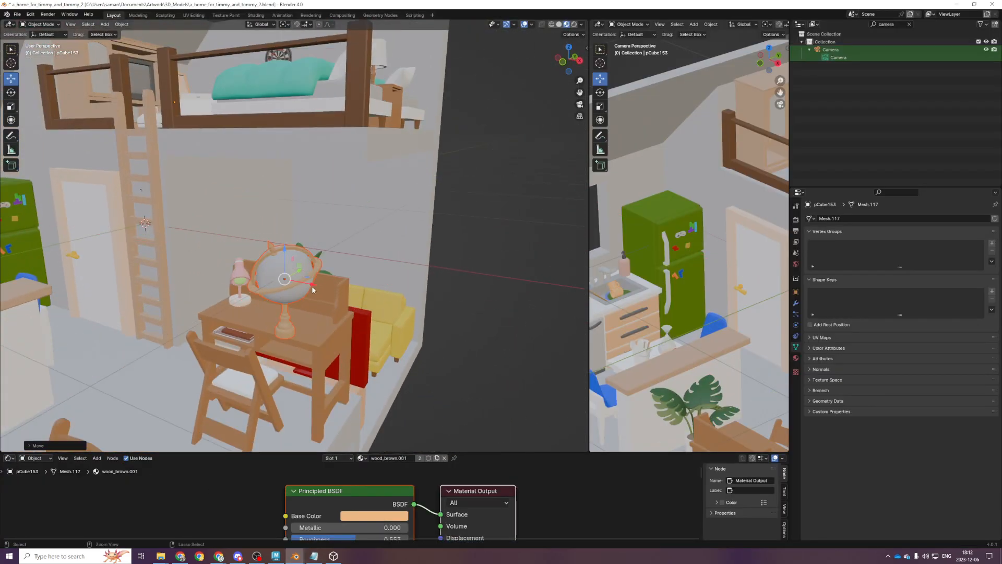
{"action": "left_click_drag", "start_coordinate": [276, 266], "coordinate": [330, 291]}
{"action": "scroll", "coordinate": [330, 291], "scroll_direction": "down", "scroll_amount": 4}
{"action": "scroll", "coordinate": [330, 291], "scroll_direction": "up", "scroll_amount": 4}
{"action": "scroll", "coordinate": [328, 288], "scroll_direction": "down", "scroll_amount": 4}
{"action": "scroll", "coordinate": [298, 260], "scroll_direction": "up", "scroll_amount": 3}
{"action": "scroll", "coordinate": [328, 264], "scroll_direction": "down", "scroll_amount": 5}
{"action": "middle_click_drag", "start_coordinate": [327, 264], "coordinate": [262, 353]}
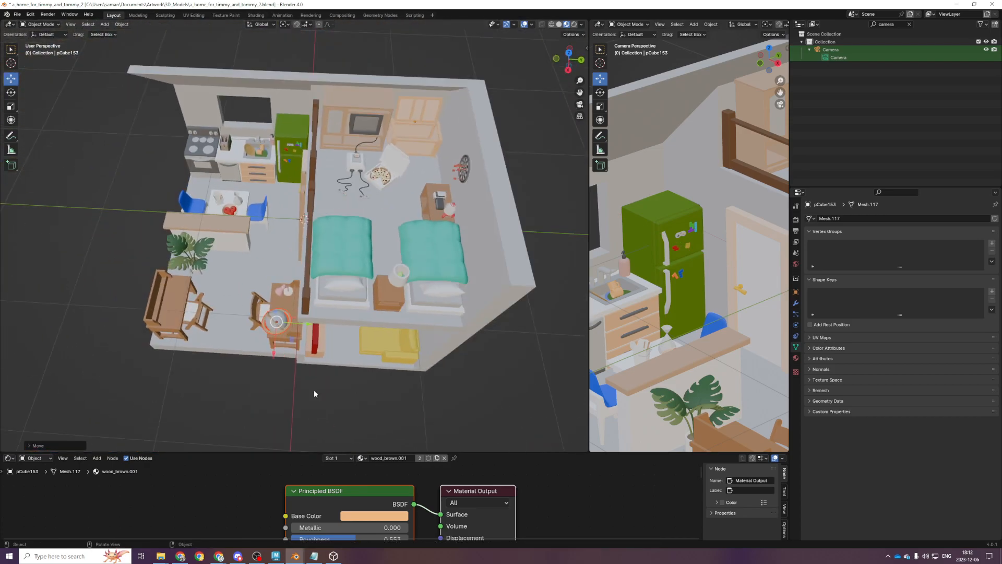
Duplicate the low wooden shelf unit by the dartboard, rotate the copy 90°, and place it beside the kitchen counter
{"action": "scroll", "coordinate": [242, 354], "scroll_direction": "down", "scroll_amount": 4}
{"action": "key", "text": "KP_7"}
{"action": "scroll", "coordinate": [283, 167], "scroll_direction": "up", "scroll_amount": 6}
{"action": "middle_click_drag", "start_coordinate": [291, 58], "coordinate": [278, 105], "text": "shift"}
{"action": "left_click", "coordinate": [275, 89]}
{"action": "key", "text": "shift+d"}
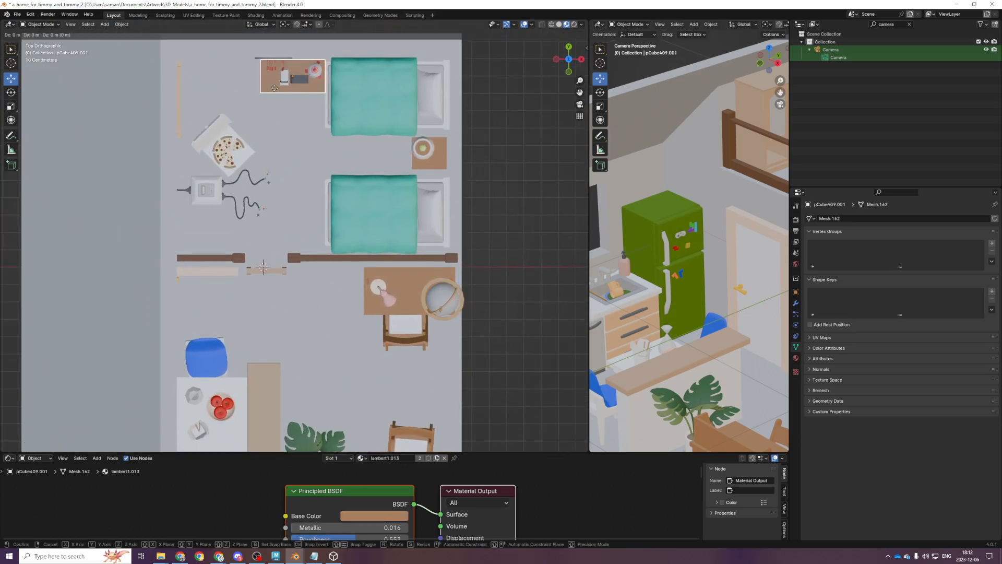
{"action": "right_click", "coordinate": [274, 89]}
{"action": "key", "text": "r"}
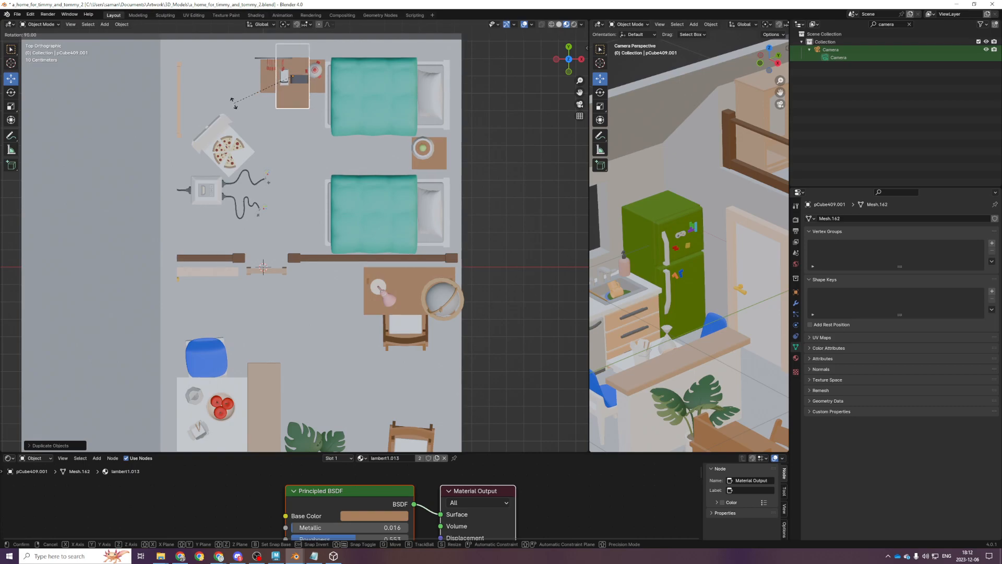
{"action": "left_click", "coordinate": [233, 101]}
{"action": "left_click_drag", "start_coordinate": [309, 56], "coordinate": [309, 380]}
Lower the duplicated shelf unit vertically onto the ground floor and save the file
{"action": "key", "text": "KP_1"}
{"action": "scroll", "coordinate": [305, 158], "scroll_direction": "up", "scroll_amount": 1}
{"action": "scroll", "coordinate": [346, 260], "scroll_direction": "down", "scroll_amount": 4}
{"action": "key", "text": "g"}
{"action": "key", "text": "z"}
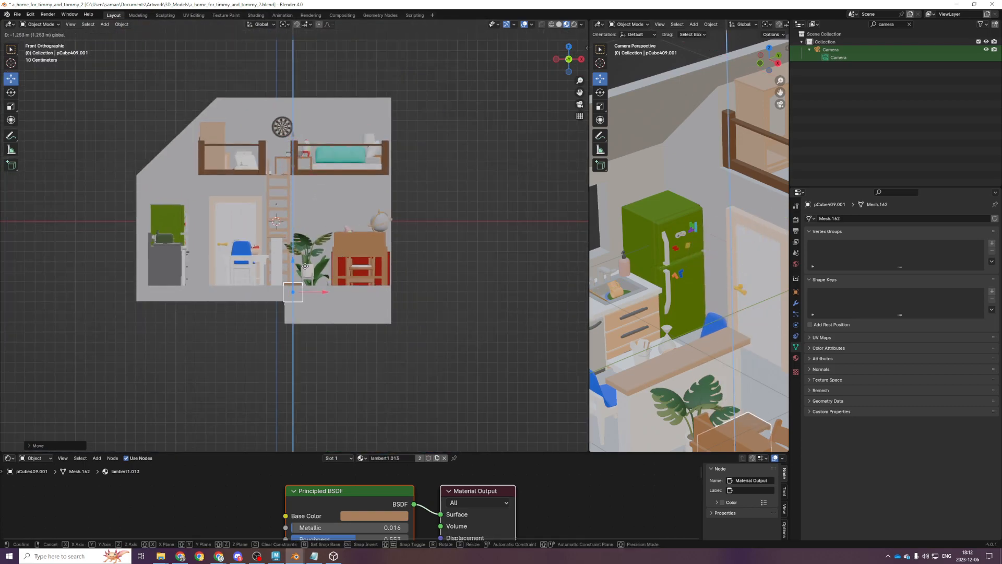
{"action": "left_click", "coordinate": [304, 252]}
{"action": "key", "text": "ctrl+s"}
Slide the duplicated shelf unit away from the monstera plant, past the end of the counter, and save the file
{"action": "middle_click_drag", "start_coordinate": [364, 255], "coordinate": [368, 265]}
{"action": "key", "text": "KP_7"}
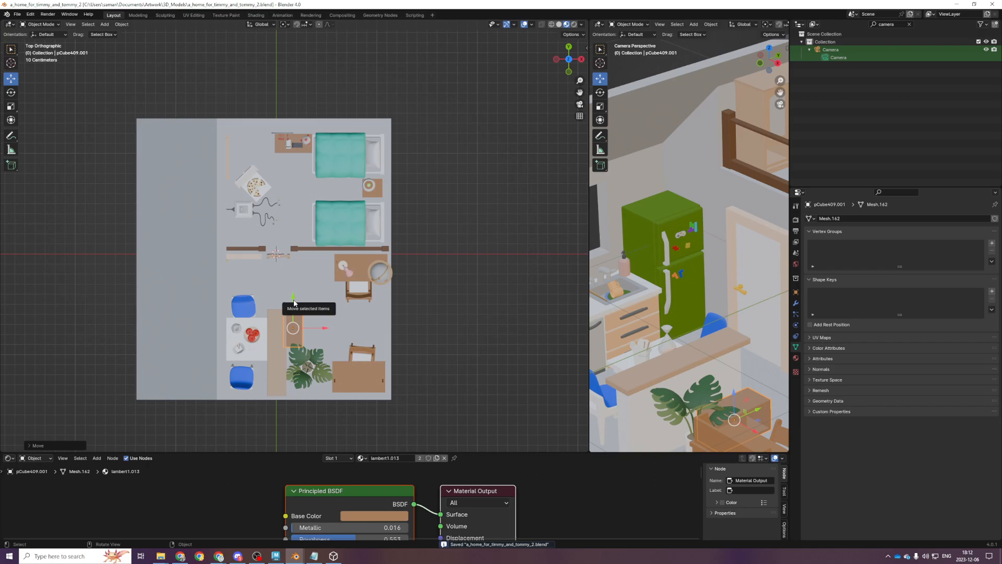
{"action": "scroll", "coordinate": [293, 303], "scroll_direction": "up", "scroll_amount": 3}
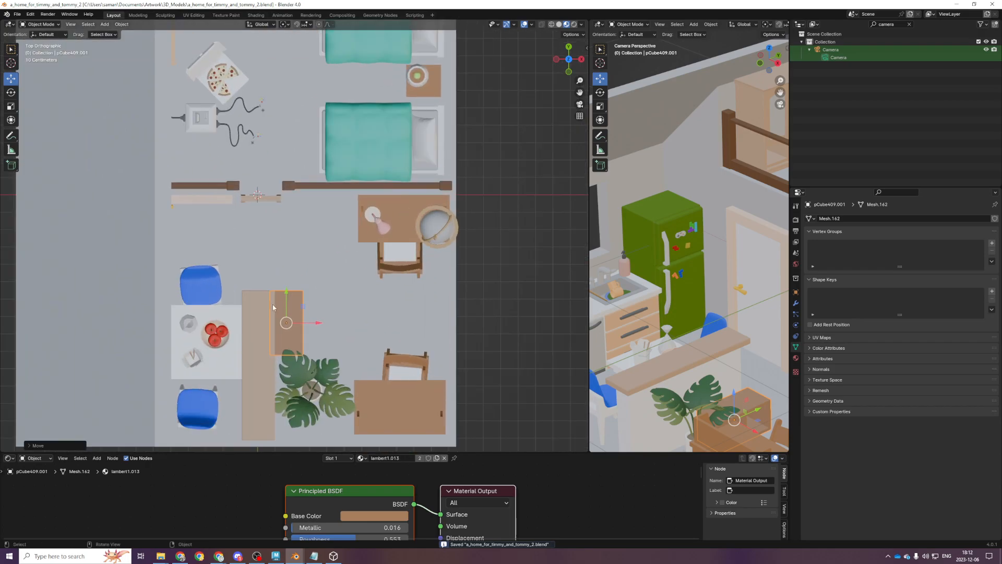
{"action": "left_click_drag", "start_coordinate": [286, 293], "coordinate": [286, 251]}
{"action": "key", "text": "ctrl+s"}
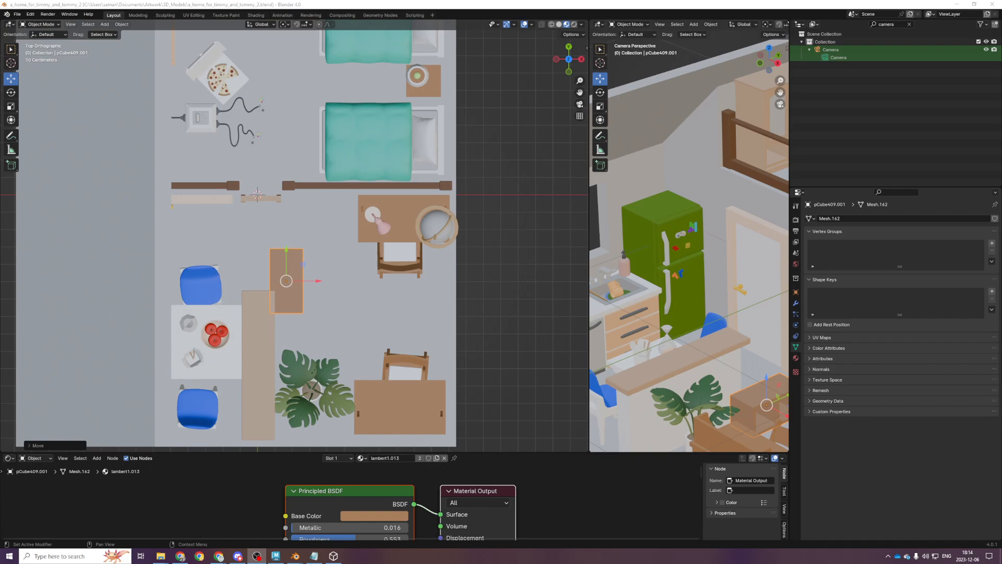
Move the globe from the desk onto the top of the duplicated shelf unit and save the file
{"action": "scroll", "coordinate": [327, 268], "scroll_direction": "up", "scroll_amount": 3}
{"action": "scroll", "coordinate": [410, 236], "scroll_direction": "down", "scroll_amount": 6}
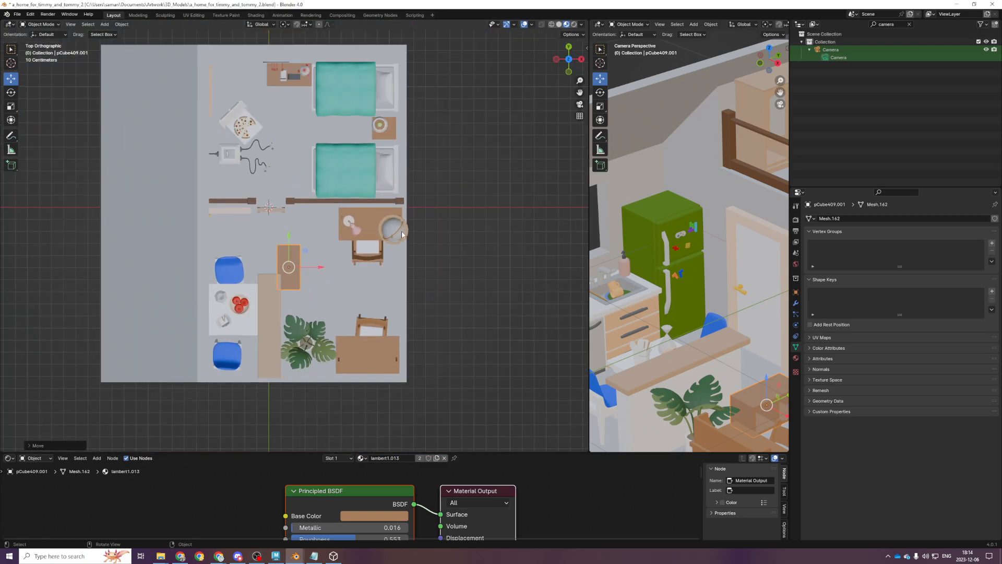
{"action": "left_click", "coordinate": [411, 217]}
{"action": "left_click_drag", "start_coordinate": [412, 215], "coordinate": [313, 256]}
{"action": "key", "text": "KP_1"}
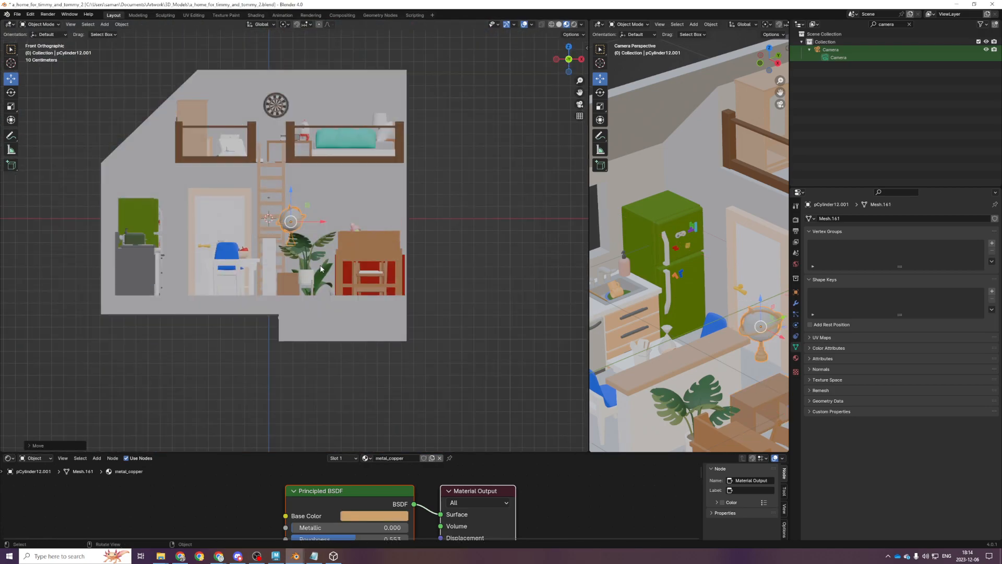
{"action": "scroll", "coordinate": [308, 235], "scroll_direction": "up", "scroll_amount": 6}
{"action": "left_click_drag", "start_coordinate": [285, 174], "coordinate": [270, 243]}
{"action": "key", "text": "ctrl+s"}
Slide the globe and its shelf unit together along the Y axis toward the monstera plant, and save the file
{"action": "middle_click_drag", "start_coordinate": [271, 243], "coordinate": [286, 327]}
{"action": "left_click", "coordinate": [269, 321], "text": "shift"}
{"action": "key", "text": "g"}
{"action": "key", "text": "y"}
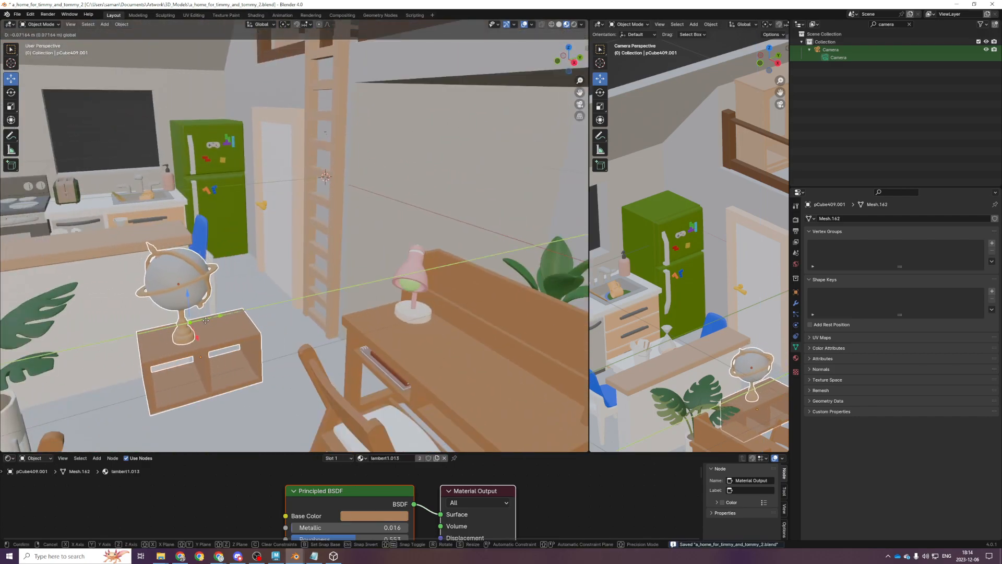
{"action": "left_click", "coordinate": [156, 335]}
{"action": "key", "text": "ctrl+s"}
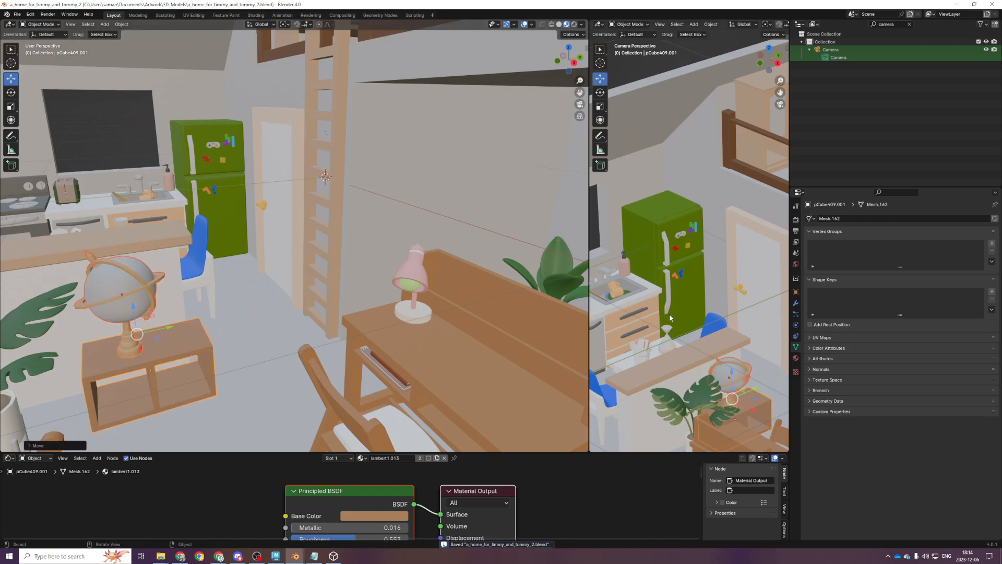
Examine the globe's placement and the overall room layout from several angles, and save the file
{"action": "scroll", "coordinate": [669, 315], "scroll_direction": "down", "scroll_amount": 2}
{"action": "scroll", "coordinate": [669, 315], "scroll_direction": "down", "scroll_amount": 2}
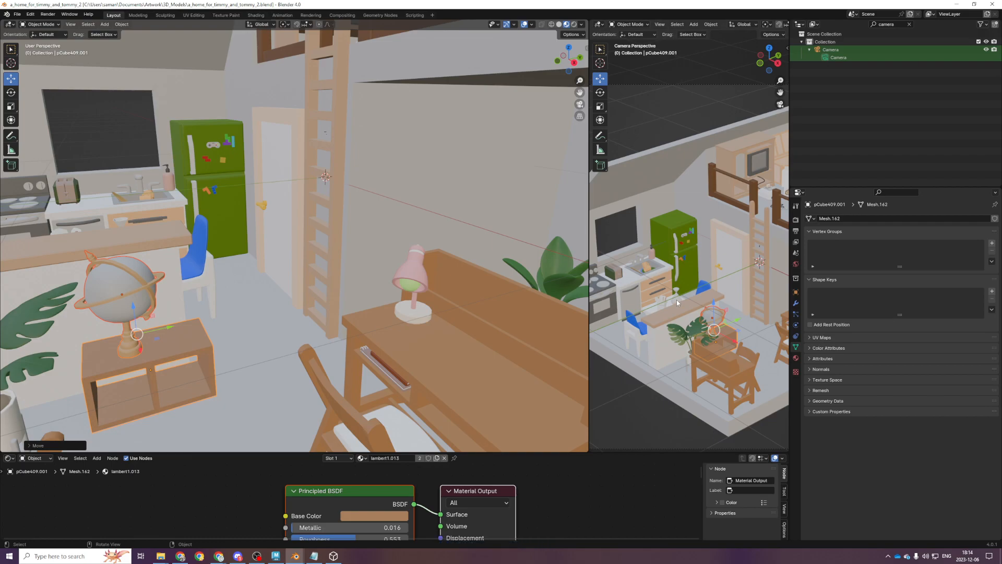
{"action": "middle_click_drag", "start_coordinate": [239, 295], "coordinate": [371, 356]}
{"action": "scroll", "coordinate": [272, 328], "scroll_direction": "down", "scroll_amount": 4}
{"action": "scroll", "coordinate": [371, 355], "scroll_direction": "down", "scroll_amount": 2}
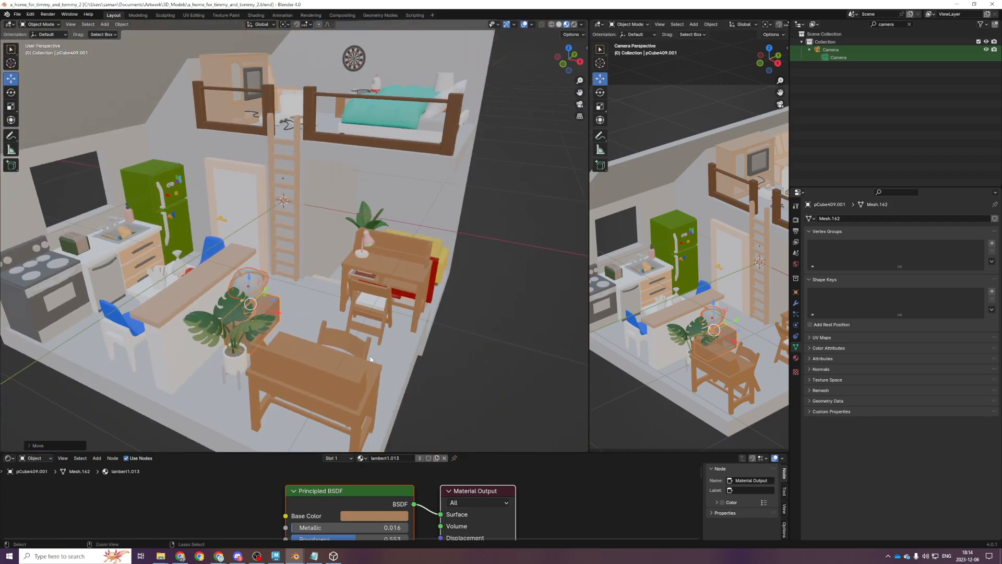
{"action": "key", "text": "ctrl+s"}
{"action": "scroll", "coordinate": [367, 359], "scroll_direction": "up", "scroll_amount": 3}
{"action": "middle_click_drag", "start_coordinate": [484, 231], "coordinate": [295, 242]}
{"action": "scroll", "coordinate": [286, 161], "scroll_direction": "down", "scroll_amount": 4}
{"action": "scroll", "coordinate": [295, 242], "scroll_direction": "up", "scroll_amount": 4}
{"action": "scroll", "coordinate": [389, 315], "scroll_direction": "down", "scroll_amount": 2}
{"action": "middle_click_drag", "start_coordinate": [369, 314], "coordinate": [341, 323]}
{"action": "scroll", "coordinate": [292, 323], "scroll_direction": "down", "scroll_amount": 2}
{"action": "key", "text": "ctrl+s"}
Edit the mesh of the light-wood steps leading to the sofa area and pull the lower step's front edge back
{"action": "left_click", "coordinate": [399, 374]}
{"action": "scroll", "coordinate": [399, 374], "scroll_direction": "down", "scroll_amount": 2}
{"action": "middle_click_drag", "start_coordinate": [399, 374], "coordinate": [424, 428]}
{"action": "key", "text": "Tab"}
{"action": "key", "text": "KP_1"}
{"action": "key", "text": "KP_3"}
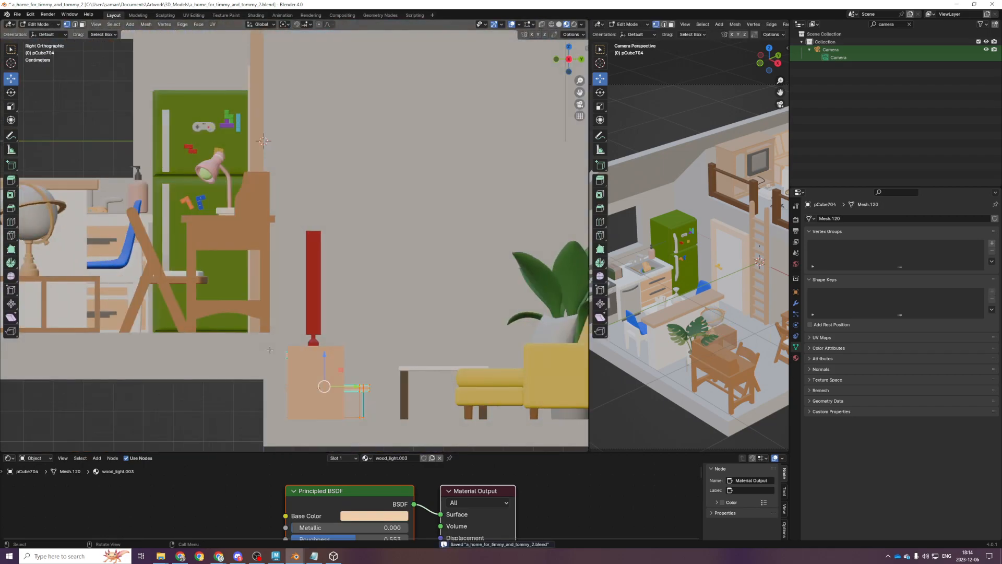
{"action": "key", "text": "alt+z"}
{"action": "key", "text": "KP_Decimal"}
{"action": "left_click_drag", "start_coordinate": [358, 140], "coordinate": [450, 380]}
{"action": "left_click_drag", "start_coordinate": [442, 291], "coordinate": [426, 288]}
Shift the front portion of both steps back along the Y axis to make the stairs shallower, and save the file
{"action": "left_click_drag", "start_coordinate": [239, 115], "coordinate": [431, 462]}
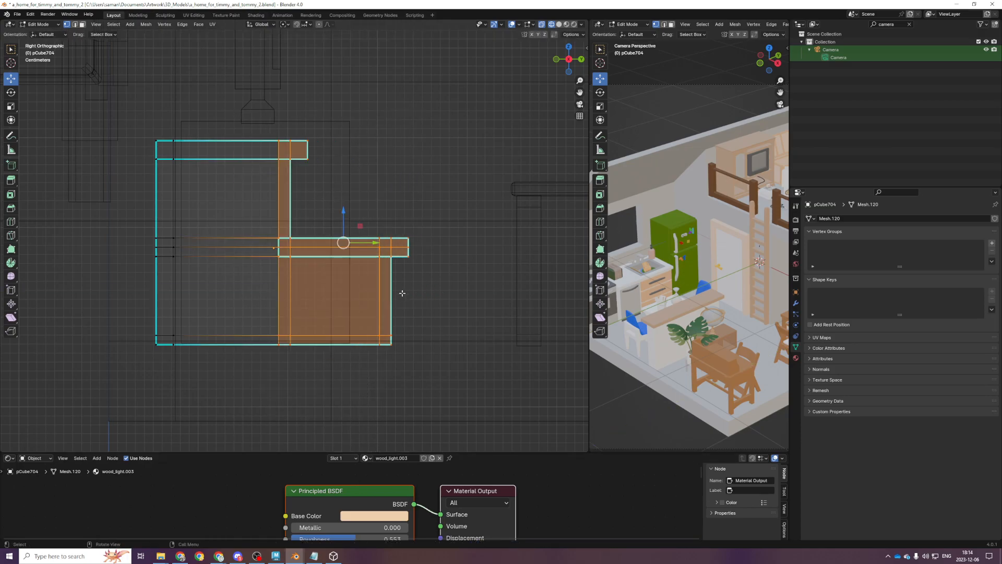
{"action": "left_click_drag", "start_coordinate": [375, 242], "coordinate": [347, 244]}
{"action": "key", "text": "Tab"}
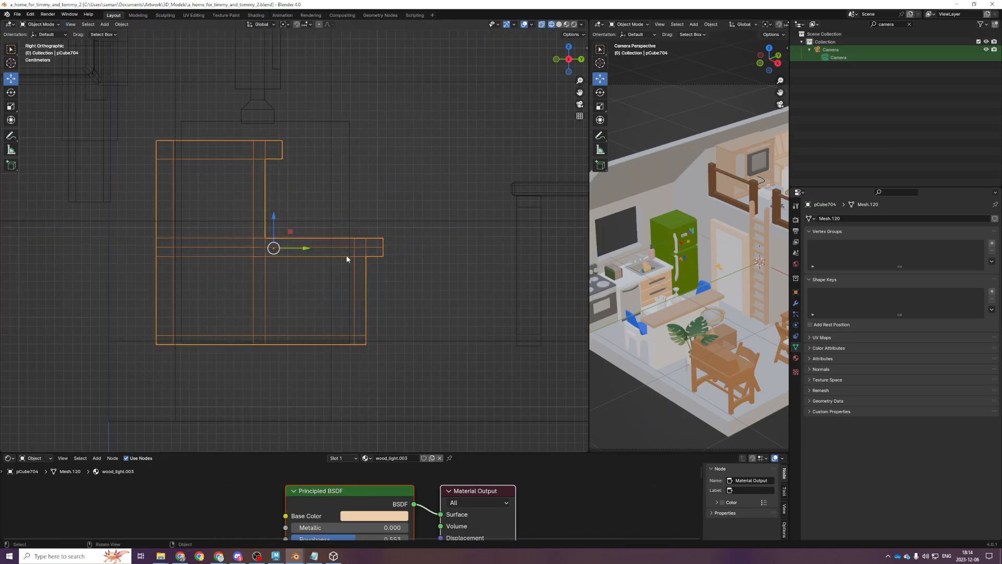
{"action": "key", "text": "ctrl+s"}
{"action": "key", "text": "alt+z"}
{"action": "scroll", "coordinate": [353, 274], "scroll_direction": "down", "scroll_amount": 3}
{"action": "middle_click_drag", "start_coordinate": [352, 274], "coordinate": [35, 422]}
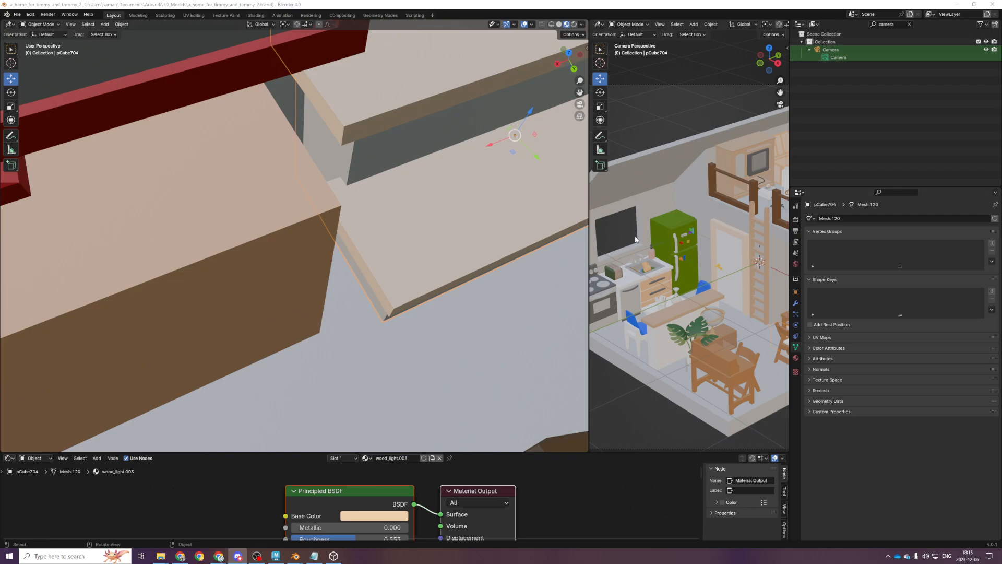
Inspect the shortened steps, the sofa area and the whole house from different angles, and save the file
{"action": "scroll", "coordinate": [635, 193], "scroll_direction": "down", "scroll_amount": 3}
{"action": "scroll", "coordinate": [474, 334], "scroll_direction": "down", "scroll_amount": 9}
{"action": "scroll", "coordinate": [457, 354], "scroll_direction": "up", "scroll_amount": 5}
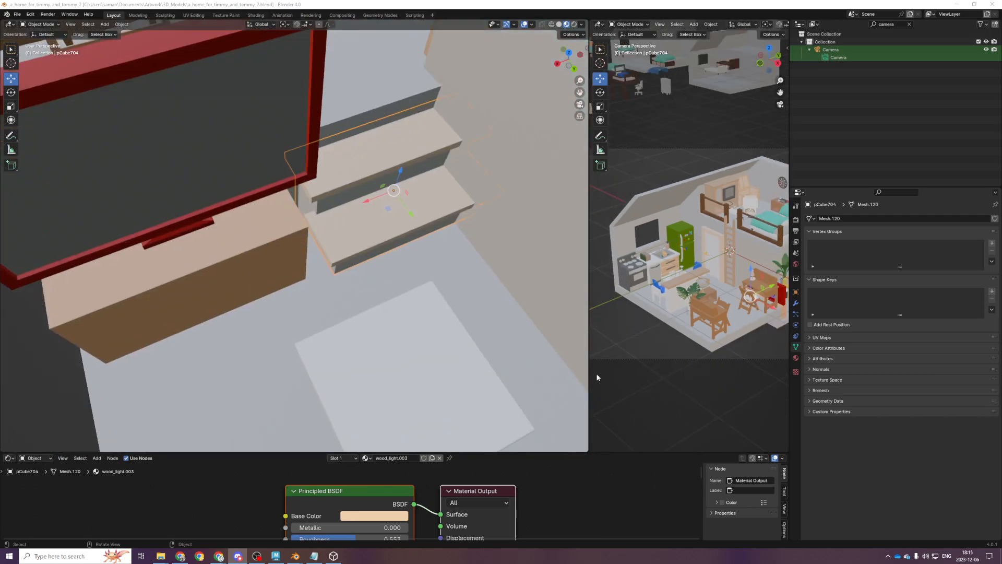
{"action": "scroll", "coordinate": [433, 311], "scroll_direction": "down", "scroll_amount": 5}
{"action": "middle_click_drag", "start_coordinate": [335, 309], "coordinate": [424, 335]}
{"action": "scroll", "coordinate": [412, 360], "scroll_direction": "down", "scroll_amount": 5}
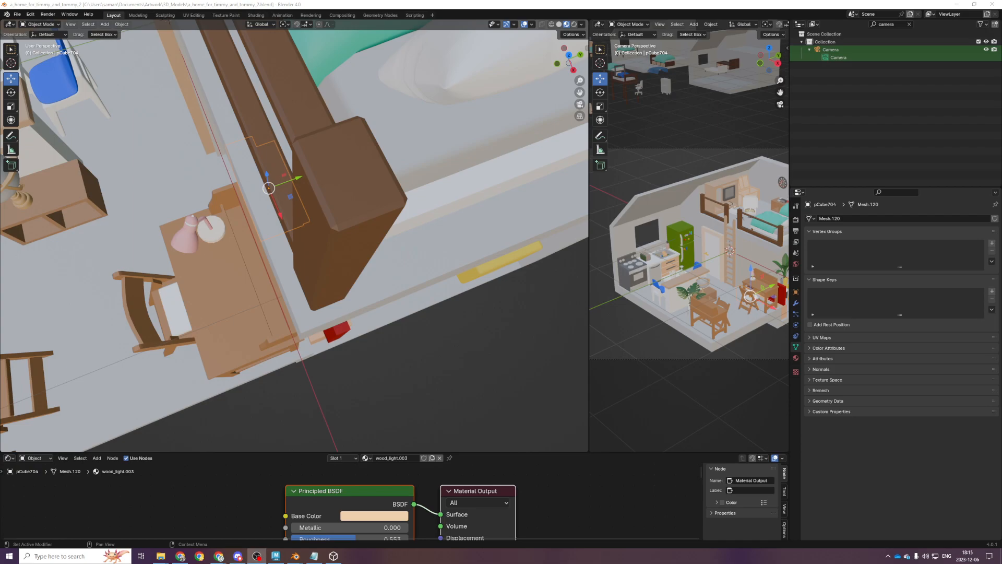
{"action": "middle_click_drag", "start_coordinate": [292, 295], "coordinate": [313, 263]}
{"action": "scroll", "coordinate": [313, 263], "scroll_direction": "down", "scroll_amount": 3}
{"action": "key", "text": "ctrl+s"}
{"action": "scroll", "coordinate": [699, 429], "scroll_direction": "down", "scroll_amount": 3}
{"action": "middle_click_drag", "start_coordinate": [501, 384], "coordinate": [465, 315]}
{"action": "scroll", "coordinate": [303, 234], "scroll_direction": "up", "scroll_amount": 2}
{"action": "middle_click_drag", "start_coordinate": [300, 232], "coordinate": [313, 252]}
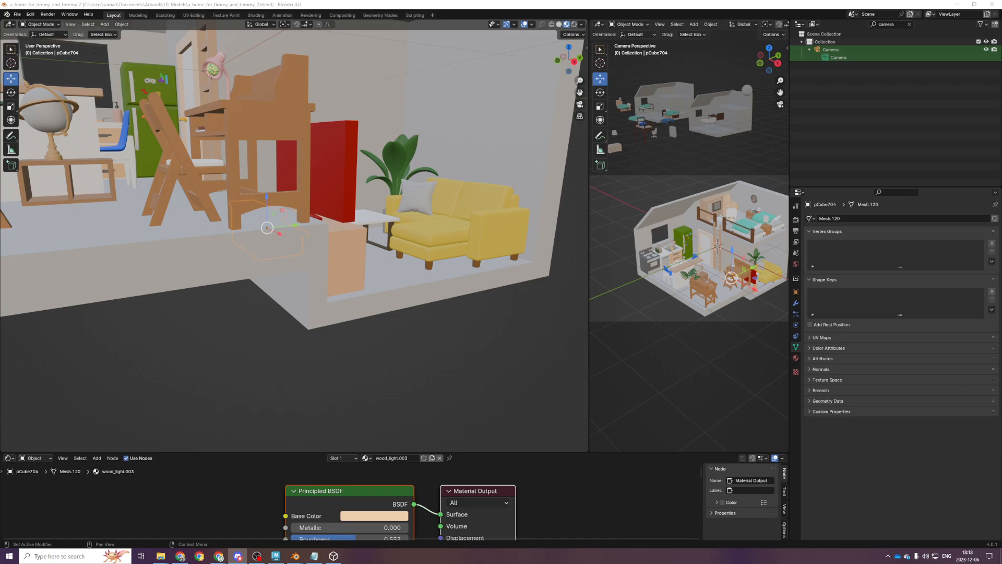
{"action": "scroll", "coordinate": [443, 230], "scroll_direction": "down", "scroll_amount": 1}
{"action": "scroll", "coordinate": [425, 227], "scroll_direction": "up", "scroll_amount": 2}
{"action": "middle_click_drag", "start_coordinate": [425, 226], "coordinate": [354, 341]}
{"action": "scroll", "coordinate": [389, 244], "scroll_direction": "down", "scroll_amount": 2}
{"action": "key", "text": "ctrl+s"}
Enlarge the camera viewport and inspect the loft bedroom through it
{"action": "left_click_drag", "start_coordinate": [589, 231], "coordinate": [269, 235]}
{"action": "scroll", "coordinate": [479, 302], "scroll_direction": "up", "scroll_amount": 6}
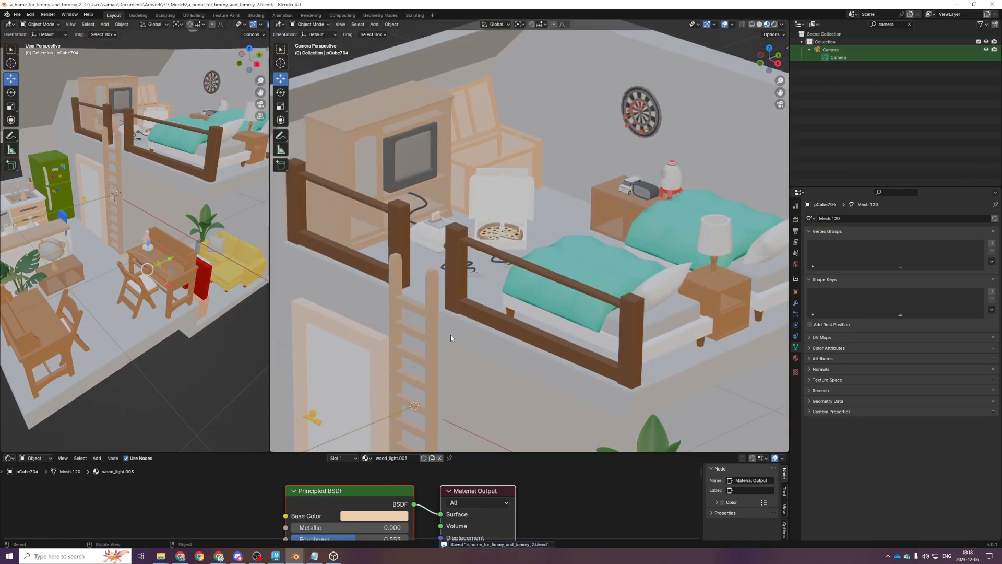
{"action": "scroll", "coordinate": [404, 384], "scroll_direction": "down", "scroll_amount": 6}
Switch to the a_home_for_blathers scene and examine the furnishings around the armchair, fireplace and globe
{"action": "left_click", "coordinate": [297, 557]}
{"action": "left_click", "coordinate": [335, 521]}
{"action": "scroll", "coordinate": [253, 286], "scroll_direction": "down", "scroll_amount": 10}
{"action": "middle_click_drag", "start_coordinate": [254, 286], "coordinate": [291, 284]}
{"action": "middle_click_drag", "start_coordinate": [290, 285], "coordinate": [158, 226], "text": "shift"}
{"action": "scroll", "coordinate": [158, 225], "scroll_direction": "up", "scroll_amount": 2}
{"action": "middle_click_drag", "start_coordinate": [329, 183], "coordinate": [472, 228], "text": "shift"}
{"action": "scroll", "coordinate": [261, 250], "scroll_direction": "up", "scroll_amount": 5}
{"action": "scroll", "coordinate": [472, 227], "scroll_direction": "down", "scroll_amount": 2}
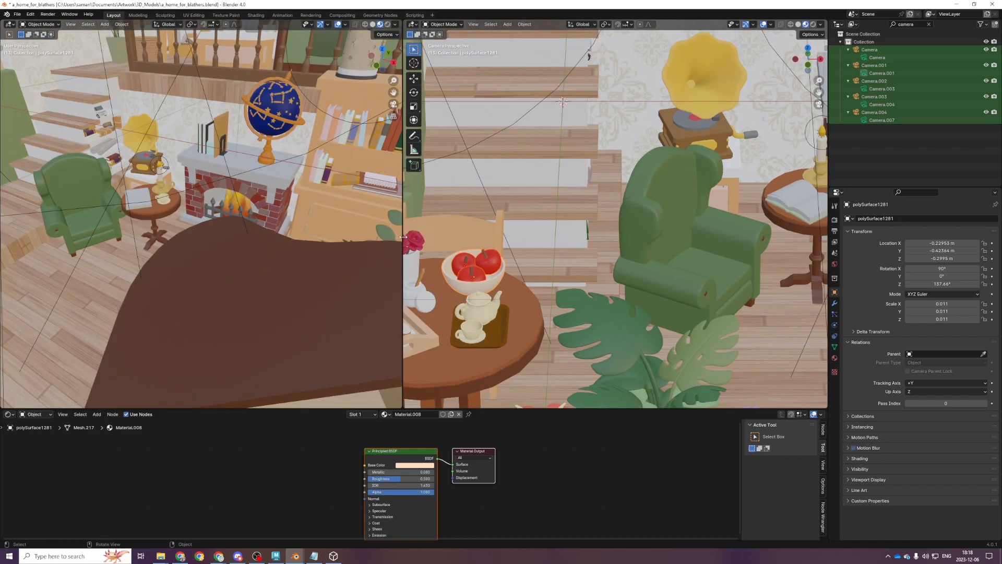
Enlarge the working viewport and select the right bookend, wooden board and light-blue paper holder on the fireplace mantel
{"action": "left_click_drag", "start_coordinate": [403, 237], "coordinate": [649, 242]}
{"action": "scroll", "coordinate": [385, 244], "scroll_direction": "down", "scroll_amount": 5}
{"action": "middle_click_drag", "start_coordinate": [385, 244], "coordinate": [336, 286], "text": "shift"}
{"action": "scroll", "coordinate": [336, 286], "scroll_direction": "up", "scroll_amount": 6}
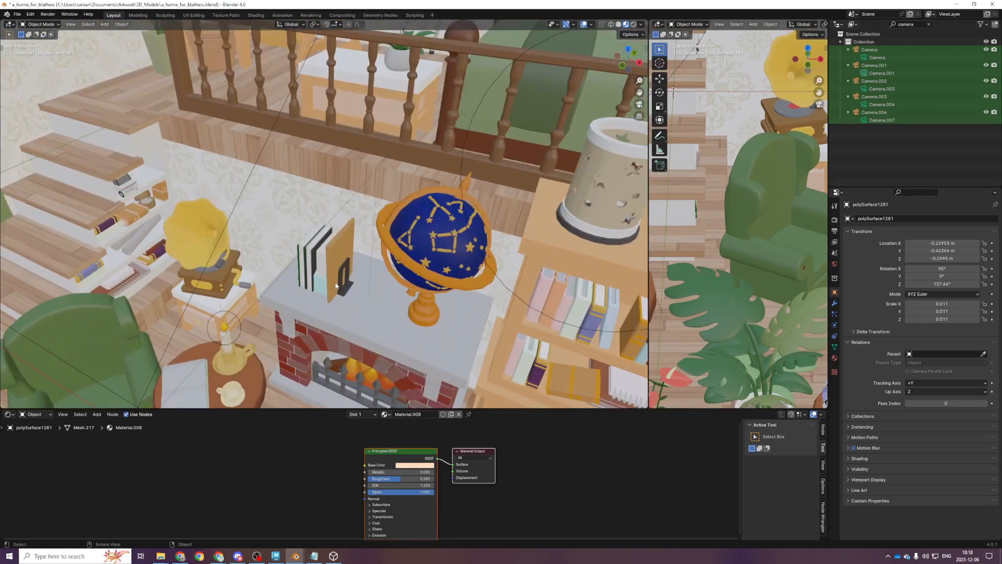
{"action": "left_click", "coordinate": [336, 285]}
{"action": "scroll", "coordinate": [335, 286], "scroll_direction": "up", "scroll_amount": 7}
{"action": "scroll", "coordinate": [325, 253], "scroll_direction": "down", "scroll_amount": 3}
{"action": "left_click", "coordinate": [325, 253], "text": "shift"}
{"action": "left_click", "coordinate": [281, 286], "text": "shift"}
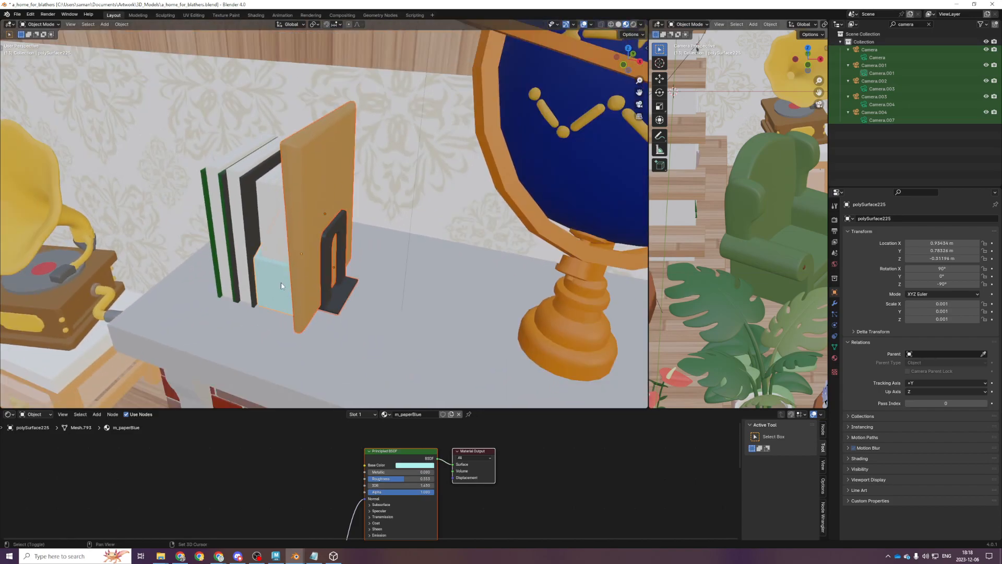
Add the papers in the holder and the green and black books to the selection
{"action": "middle_click_drag", "start_coordinate": [281, 285], "coordinate": [292, 258]}
{"action": "left_click", "coordinate": [293, 256], "text": "shift"}
{"action": "left_click", "coordinate": [315, 255], "text": "shift"}
{"action": "left_click", "coordinate": [301, 258], "text": "shift"}
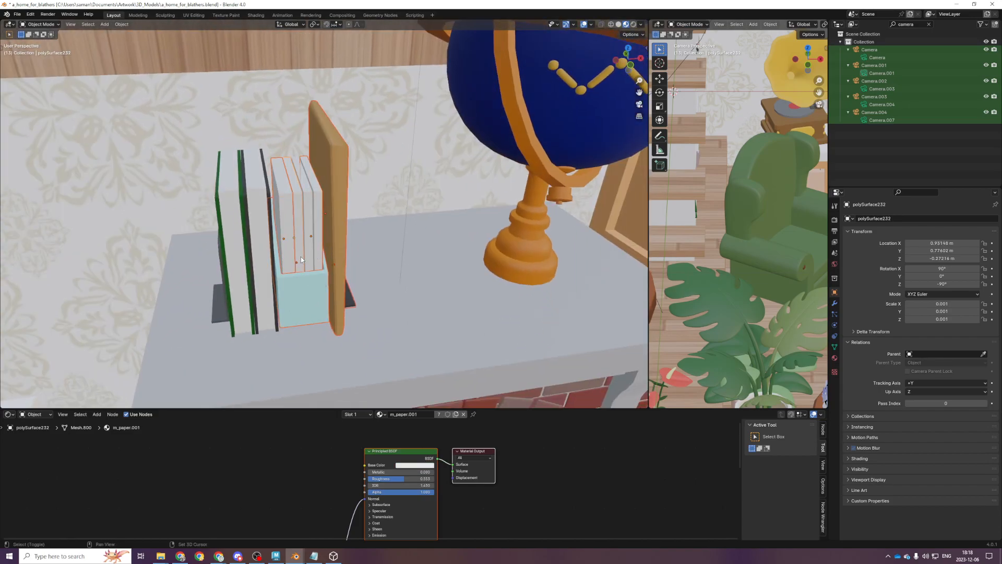
{"action": "left_click", "coordinate": [244, 229], "text": "shift"}
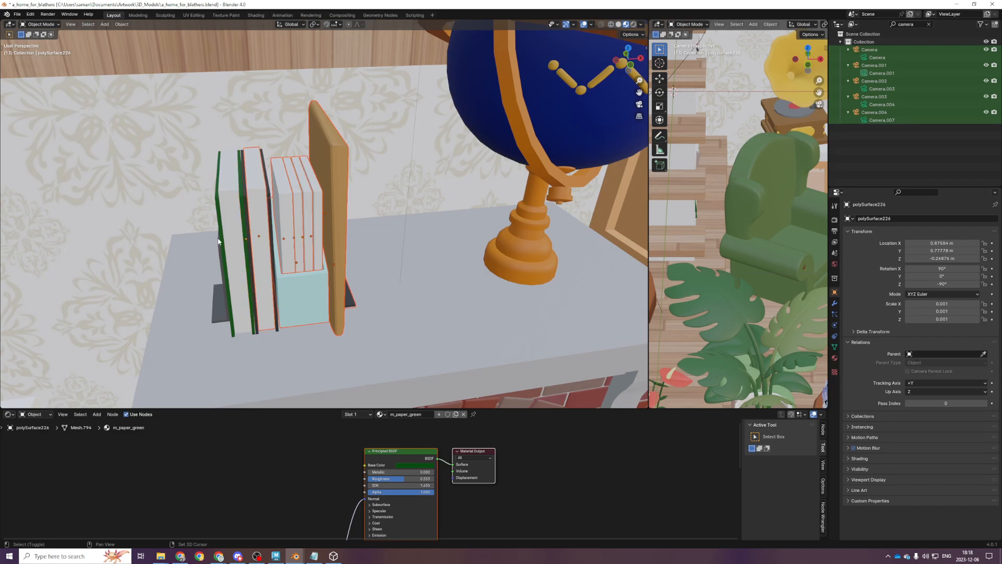
{"action": "left_click", "coordinate": [229, 236], "text": "shift"}
{"action": "left_click", "coordinate": [270, 216], "text": "shift"}
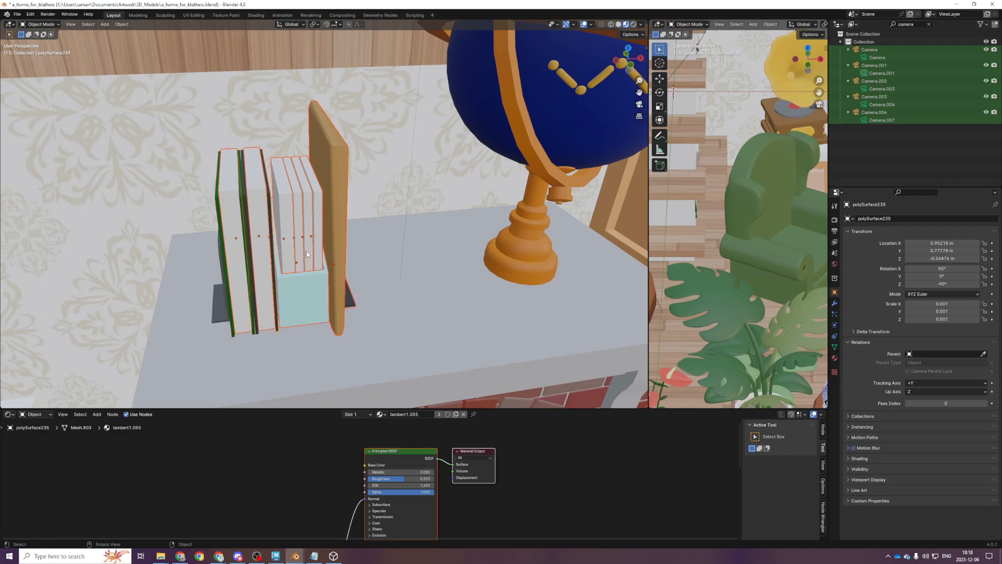
Try moving the selected books and holder sideways along the mantel to check for missed parts, and undo the move
{"action": "key", "text": "w"}
{"action": "scroll", "coordinate": [276, 224], "scroll_direction": "down", "scroll_amount": 3}
{"action": "left_click_drag", "start_coordinate": [337, 229], "coordinate": [502, 212]}
{"action": "key", "text": "ctrl+z"}
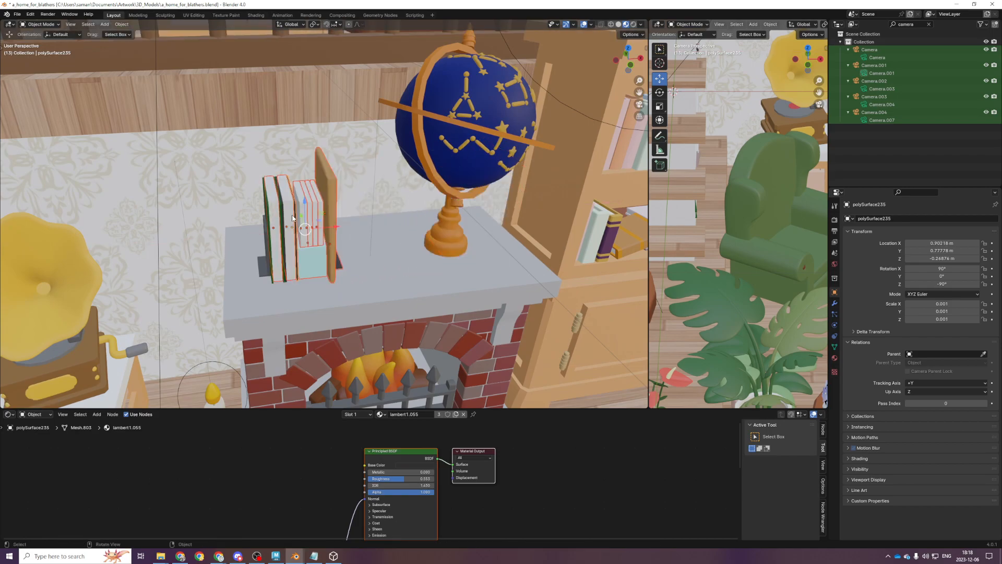
In a wireframe top view, add the second bookend and the missing book covers to the selection, test it with a move and undo that move
{"action": "scroll", "coordinate": [284, 207], "scroll_direction": "up", "scroll_amount": 4}
{"action": "key", "text": "KP_7"}
{"action": "key", "text": "shift+z"}
{"action": "scroll", "coordinate": [177, 209], "scroll_direction": "up", "scroll_amount": 2}
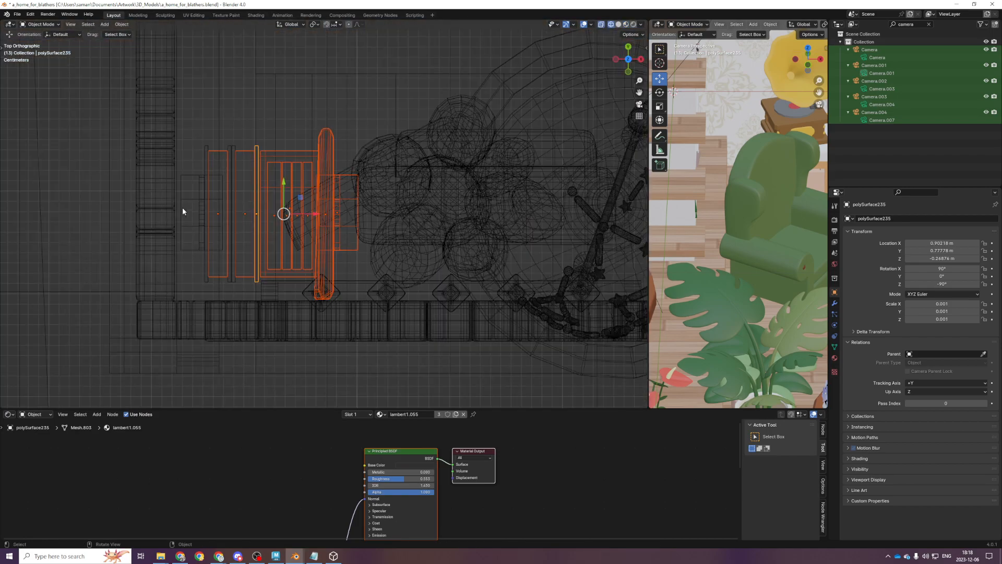
{"action": "left_click", "coordinate": [207, 173], "text": "shift"}
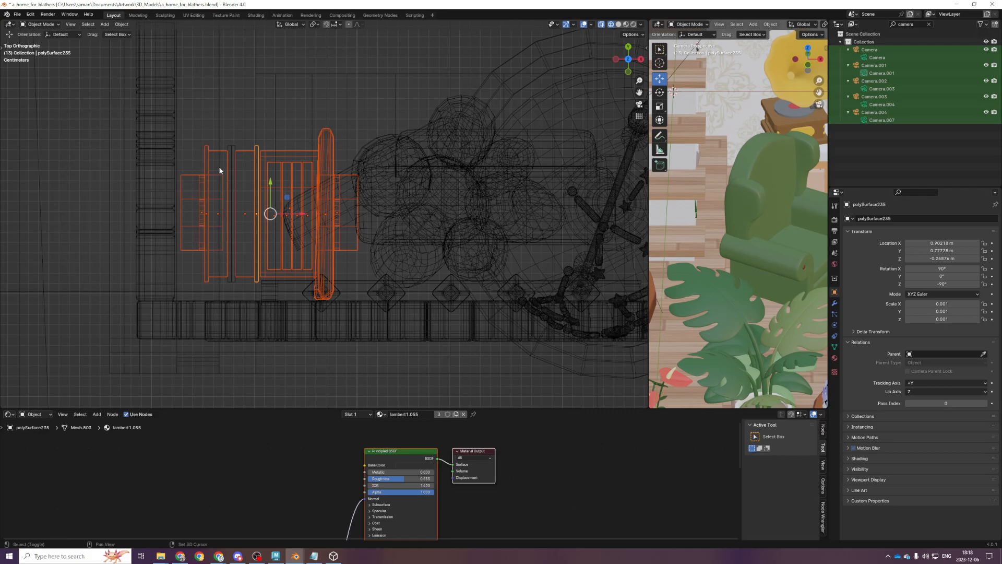
{"action": "left_click", "coordinate": [232, 147], "text": "shift"}
{"action": "left_click", "coordinate": [232, 147], "text": "shift"}
{"action": "left_click_drag", "start_coordinate": [295, 214], "coordinate": [416, 220]}
{"action": "key", "text": "ctrl+z"}
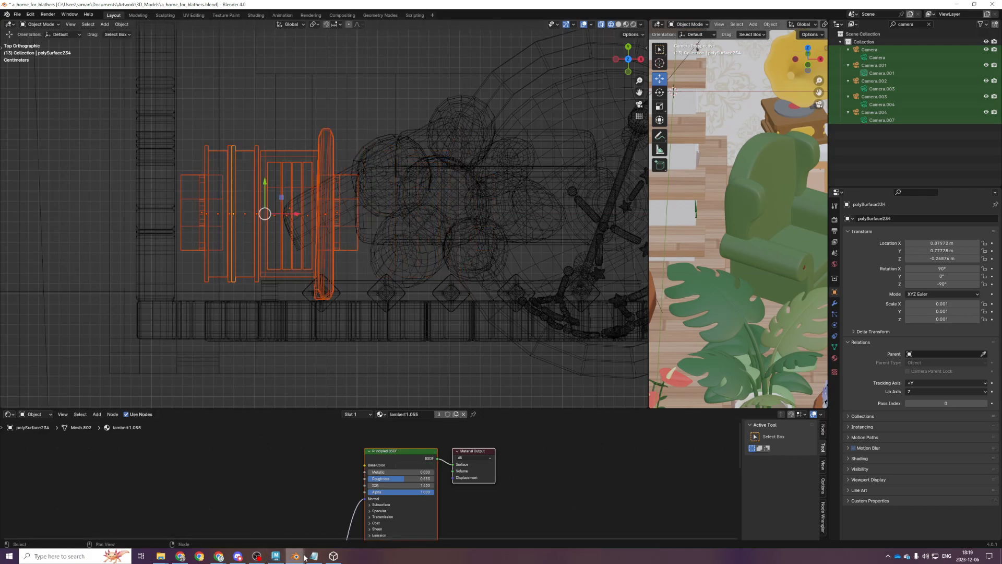
Switch to the a_home_for_timmy_and_tommy_2 scene and try pasting and positioning the copied objects there
{"action": "mouse_move", "coordinate": [295, 556]}
{"action": "left_click", "coordinate": [249, 520]}
{"action": "scroll", "coordinate": [172, 280], "scroll_direction": "down", "scroll_amount": 5}
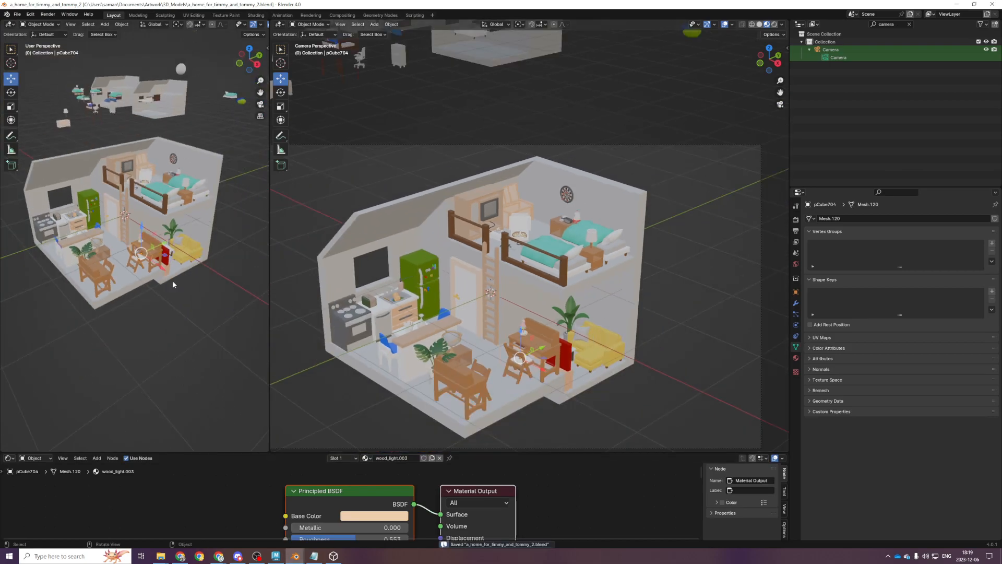
{"action": "key", "text": "KP_7"}
{"action": "key", "text": "ctrl+v"}
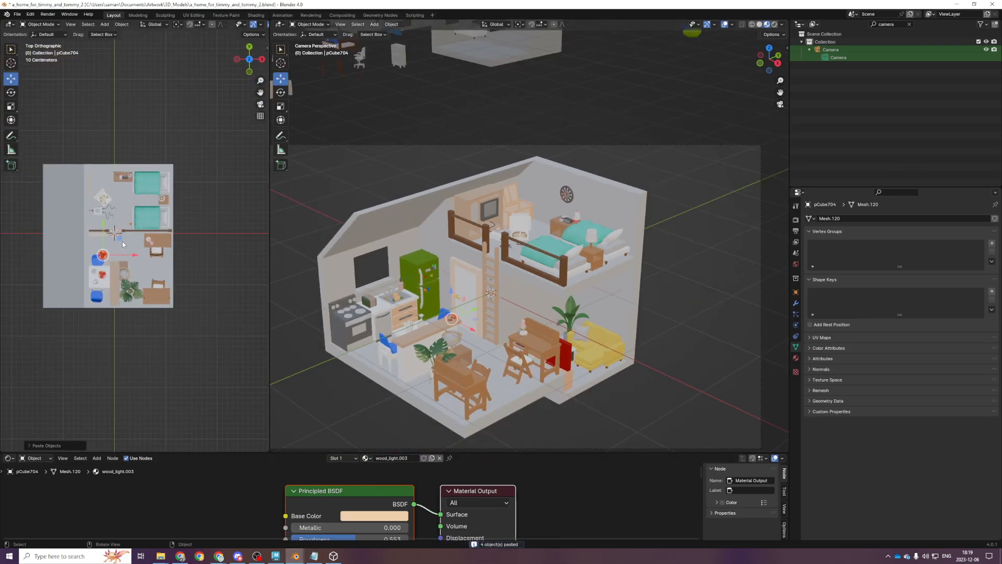
{"action": "scroll", "coordinate": [131, 241], "scroll_direction": "up", "scroll_amount": 4}
{"action": "left_click_drag", "start_coordinate": [87, 260], "coordinate": [196, 222]}
{"action": "key", "text": "KP_1"}
{"action": "key", "text": "alt+a"}
{"action": "key", "text": "ctrl+s"}
Copy the selected book and bookend set from the a_home_for_blathers scene and paste it into a_home_for_timmy_and_tommy_2
{"action": "mouse_move", "coordinate": [298, 558]}
{"action": "left_click", "coordinate": [330, 521]}
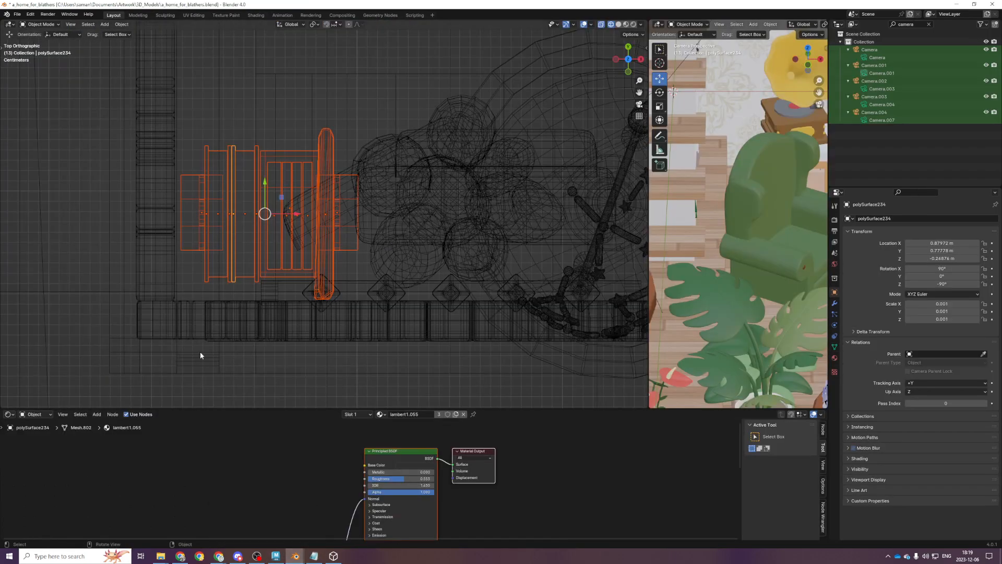
{"action": "left_click", "coordinate": [296, 557]}
{"action": "left_click", "coordinate": [257, 521]}
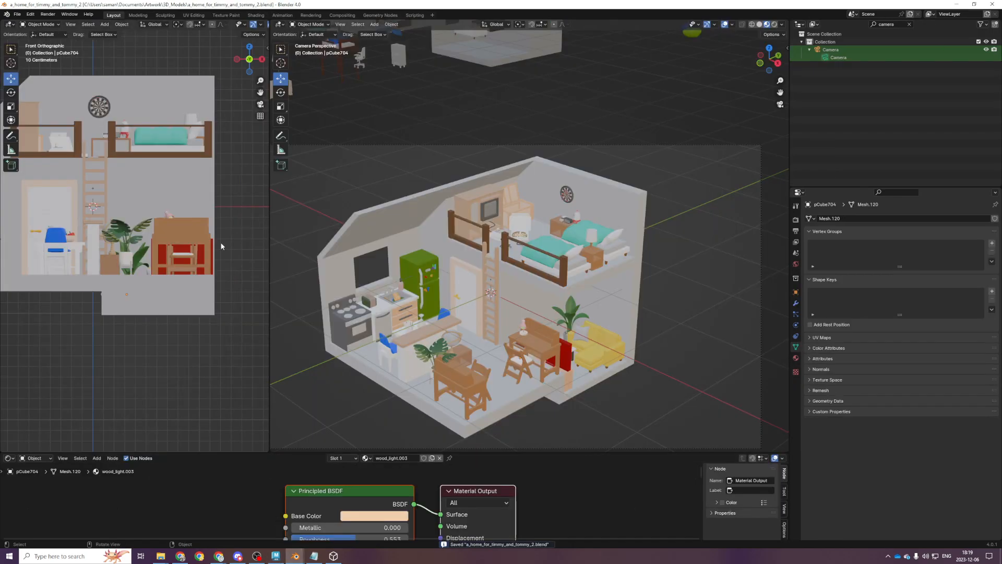
{"action": "key", "text": "ctrl+v"}
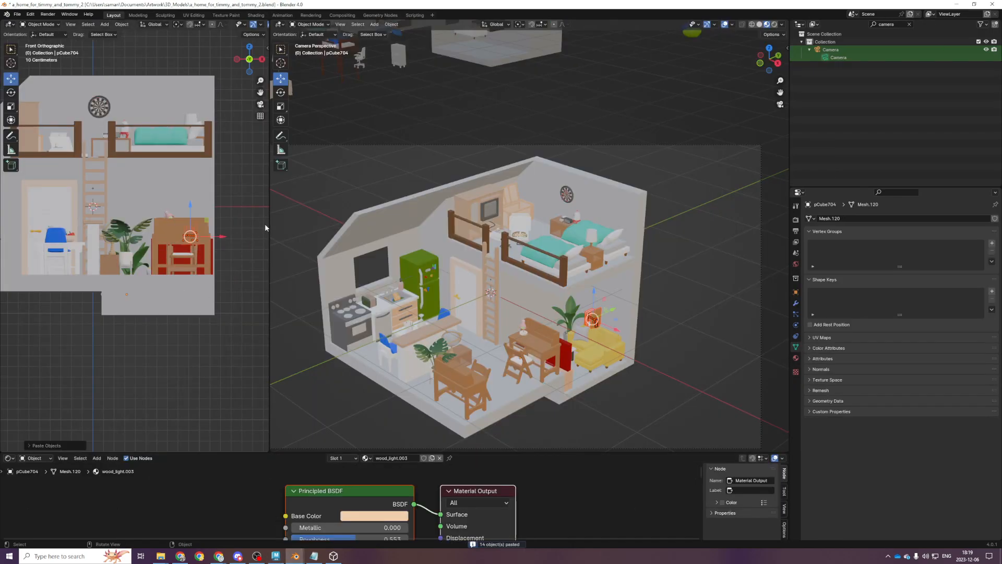
Widen the working viewport and move the pasted book set along X and Y over the desk beside the sofa
{"action": "left_click_drag", "start_coordinate": [270, 223], "coordinate": [359, 228]}
{"action": "left_click_drag", "start_coordinate": [251, 221], "coordinate": [234, 212]}
{"action": "key", "text": "KP_7"}
{"action": "scroll", "coordinate": [240, 215], "scroll_direction": "up", "scroll_amount": 3}
{"action": "key", "text": "KP_1"}
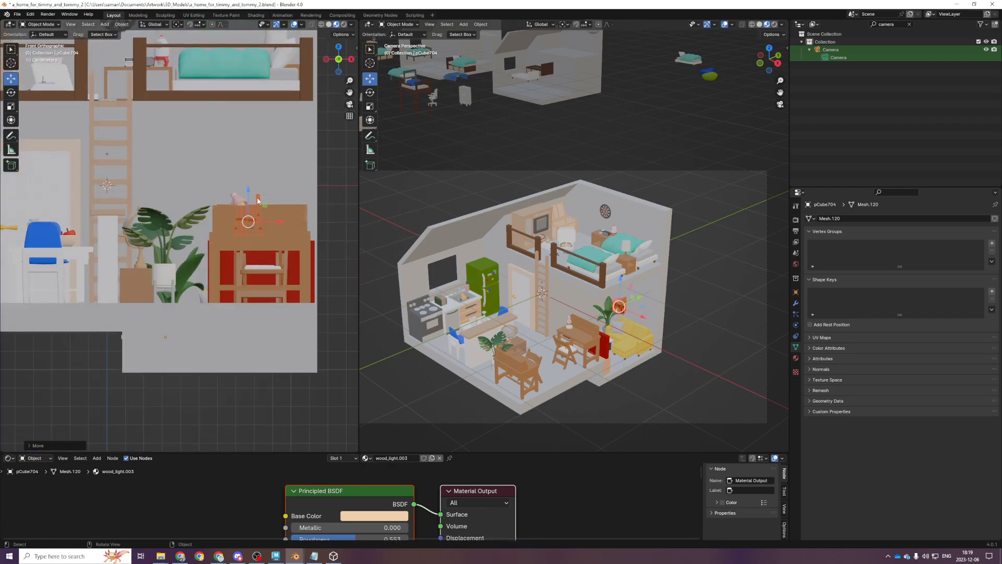
{"action": "key", "text": "KP_7"}
{"action": "left_click_drag", "start_coordinate": [249, 58], "coordinate": [250, 233]}
Align the book set's height with the desktop, shift it along X toward the desk's end, and save the file
{"action": "key", "text": "KP_1"}
{"action": "scroll", "coordinate": [265, 249], "scroll_direction": "up", "scroll_amount": 4}
{"action": "middle_click_drag", "start_coordinate": [265, 249], "coordinate": [223, 275], "text": "shift"}
{"action": "scroll", "coordinate": [224, 275], "scroll_direction": "down", "scroll_amount": 1}
{"action": "left_click_drag", "start_coordinate": [247, 208], "coordinate": [246, 201]}
{"action": "key", "text": "shift+z"}
{"action": "mouse_move", "coordinate": [282, 230]}
{"action": "middle_mouse_down", "text": "shift"}
{"action": "mouse_move", "coordinate": [244, 221]}
{"action": "mouse_move", "coordinate": [248, 248]}
{"action": "mouse_move", "coordinate": [229, 263]}
{"action": "middle_mouse_up", "text": "shift"}
{"action": "key", "text": "z"}
{"action": "left_click", "coordinate": [252, 458]}
{"action": "left_click_drag", "start_coordinate": [208, 232], "coordinate": [269, 236]}
{"action": "scroll", "coordinate": [252, 266], "scroll_direction": "down", "scroll_amount": 3}
{"action": "scroll", "coordinate": [253, 267], "scroll_direction": "down", "scroll_amount": 3}
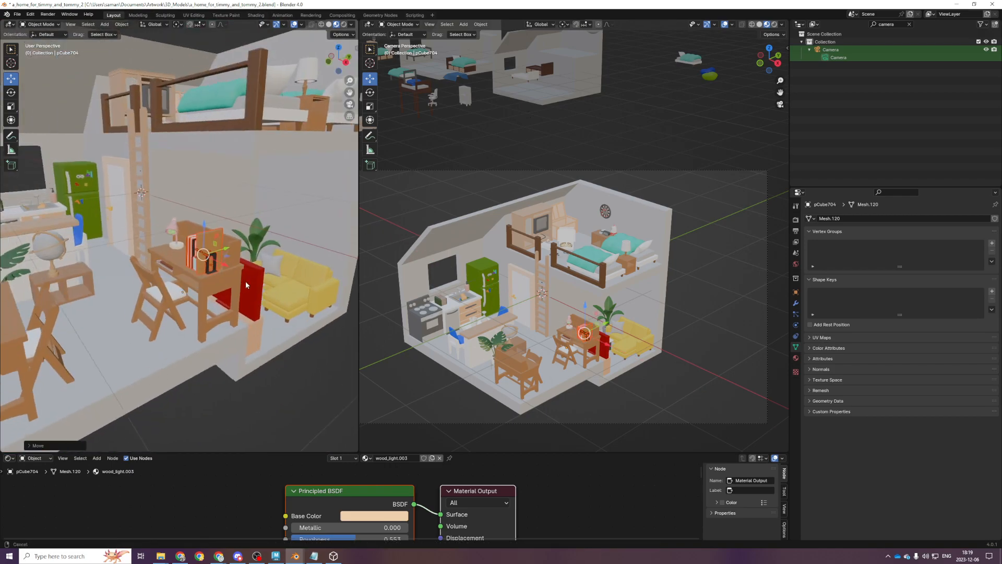
{"action": "middle_click_drag", "start_coordinate": [237, 277], "coordinate": [361, 340]}
{"action": "key", "text": "ctrl+s"}
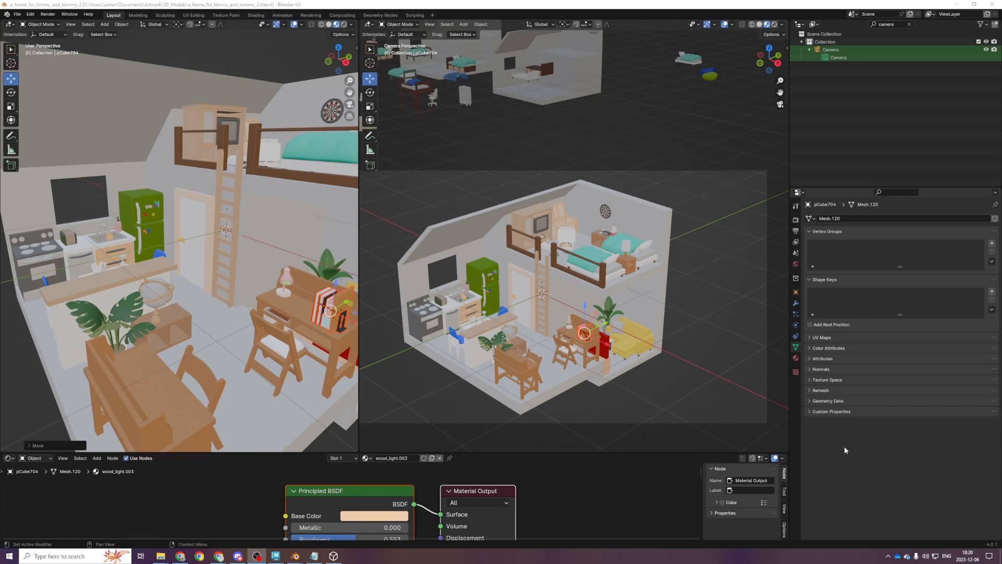
Inspect the desk with the book set and the surrounding room from several angles, and save the file
{"action": "scroll", "coordinate": [203, 359], "scroll_direction": "up", "scroll_amount": 2}
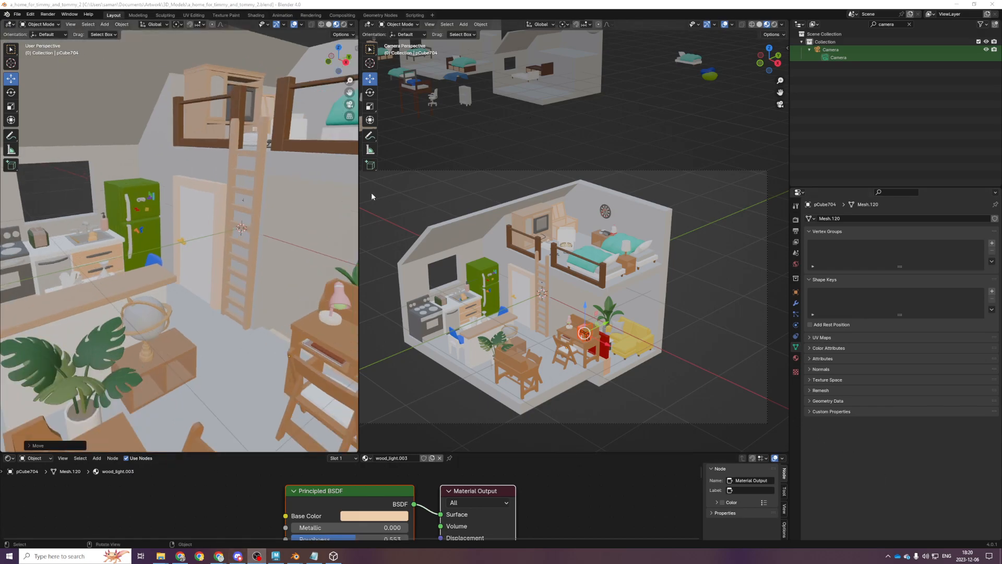
{"action": "left_click_drag", "start_coordinate": [359, 196], "coordinate": [453, 196]}
{"action": "scroll", "coordinate": [387, 262], "scroll_direction": "down", "scroll_amount": 1}
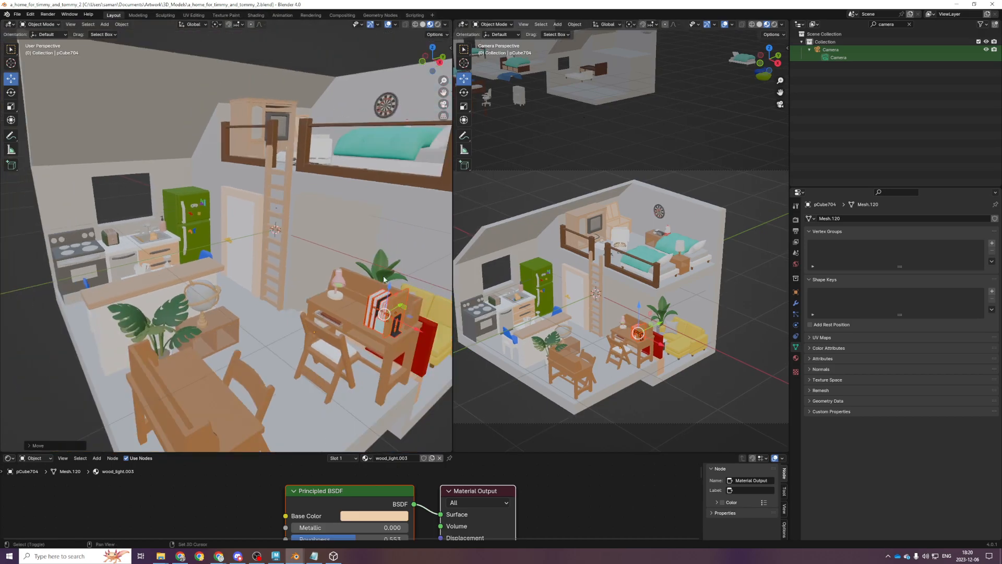
{"action": "middle_click_drag", "start_coordinate": [388, 262], "coordinate": [203, 244], "text": "shift"}
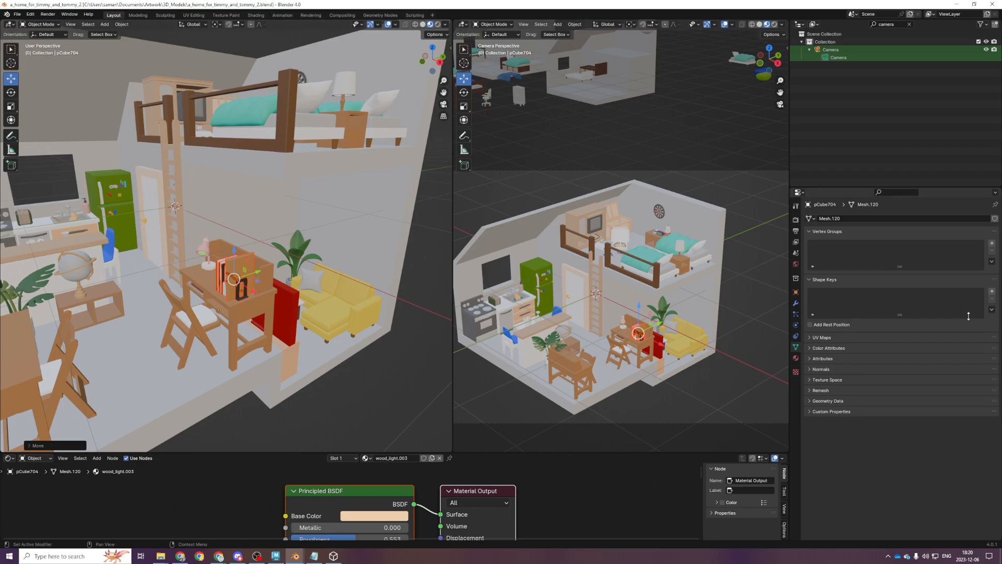
{"action": "scroll", "coordinate": [269, 349], "scroll_direction": "up", "scroll_amount": 2}
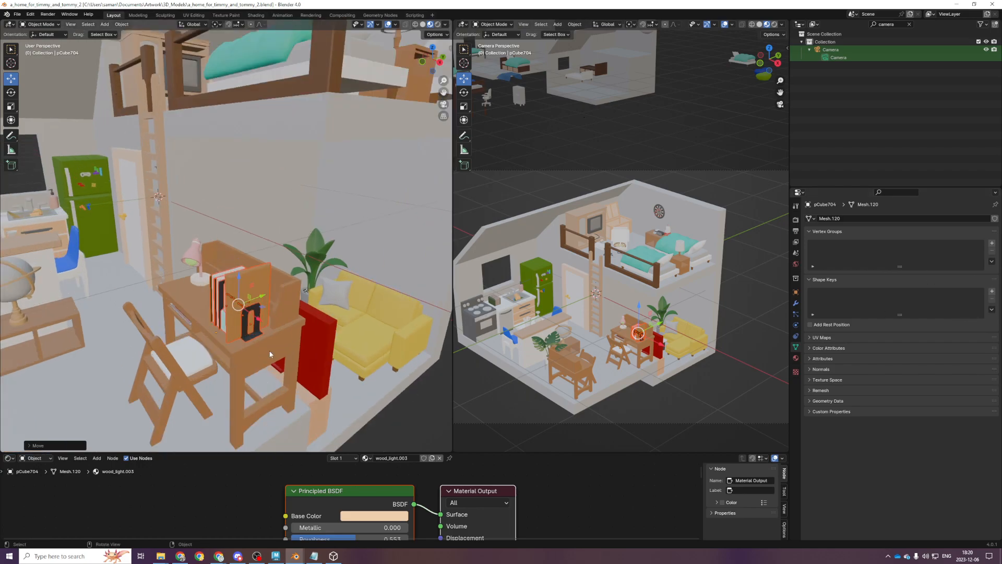
{"action": "key", "text": "ctrl+s"}
{"action": "middle_click_drag", "start_coordinate": [287, 363], "coordinate": [295, 334]}
{"action": "scroll", "coordinate": [320, 359], "scroll_direction": "down", "scroll_amount": 3}
{"action": "scroll", "coordinate": [318, 356], "scroll_direction": "up", "scroll_amount": 4}
Move the whole book set along X off the desk into empty space outside the house
{"action": "key", "text": "KP_7"}
{"action": "scroll", "coordinate": [295, 319], "scroll_direction": "up", "scroll_amount": 1}
{"action": "left_click_drag", "start_coordinate": [319, 310], "coordinate": [491, 308]}
{"action": "middle_click_drag", "start_coordinate": [441, 300], "coordinate": [331, 273], "text": "shift"}
{"action": "scroll", "coordinate": [268, 171], "scroll_direction": "up", "scroll_amount": 2}
{"action": "middle_click_drag", "start_coordinate": [267, 172], "coordinate": [283, 123], "text": "shift"}
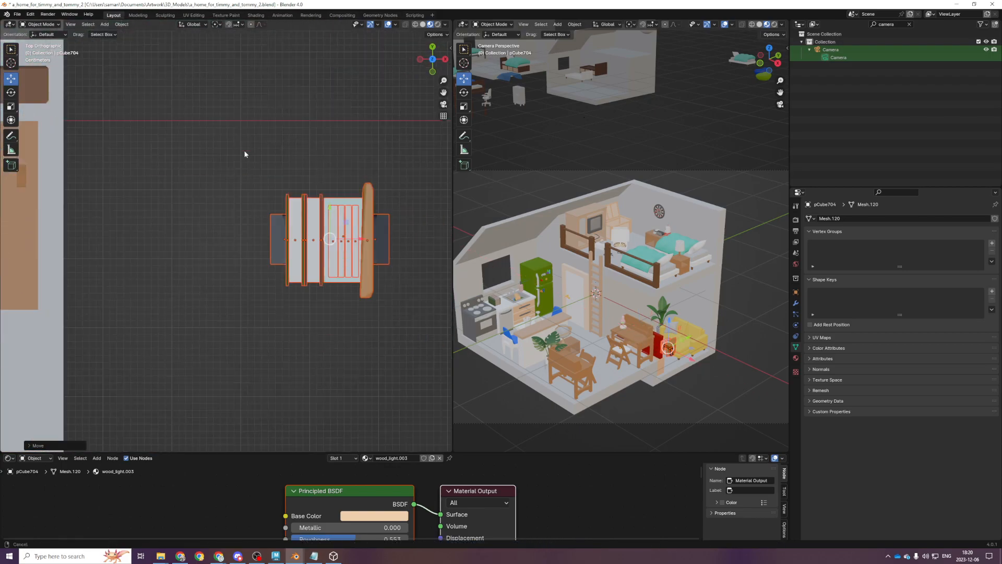
Select only the paper holder with its papers in wireframe and move it along X back over the desk
{"action": "scroll", "coordinate": [283, 123], "scroll_direction": "up", "scroll_amount": 4}
{"action": "left_click", "coordinate": [363, 122]}
{"action": "key", "text": "z"}
{"action": "left_click", "coordinate": [68, 224]}
{"action": "scroll", "coordinate": [338, 140], "scroll_direction": "down", "scroll_amount": 3}
{"action": "left_click_drag", "start_coordinate": [314, 136], "coordinate": [345, 255]}
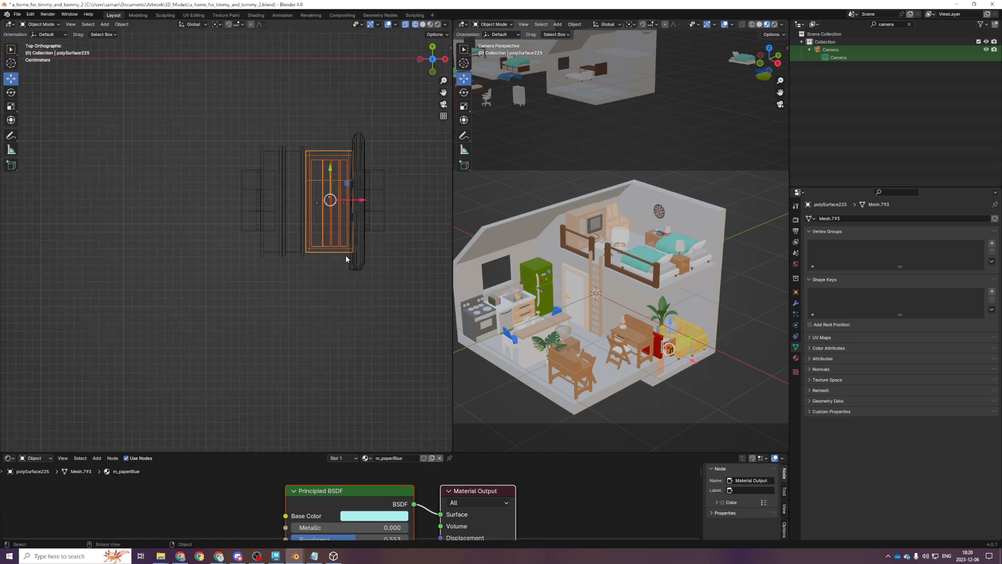
{"action": "scroll", "coordinate": [335, 230], "scroll_direction": "down", "scroll_amount": 3}
{"action": "key", "text": "g"}
{"action": "key", "text": "x"}
{"action": "left_click", "coordinate": [146, 216]}
{"action": "key", "text": "KP_1"}
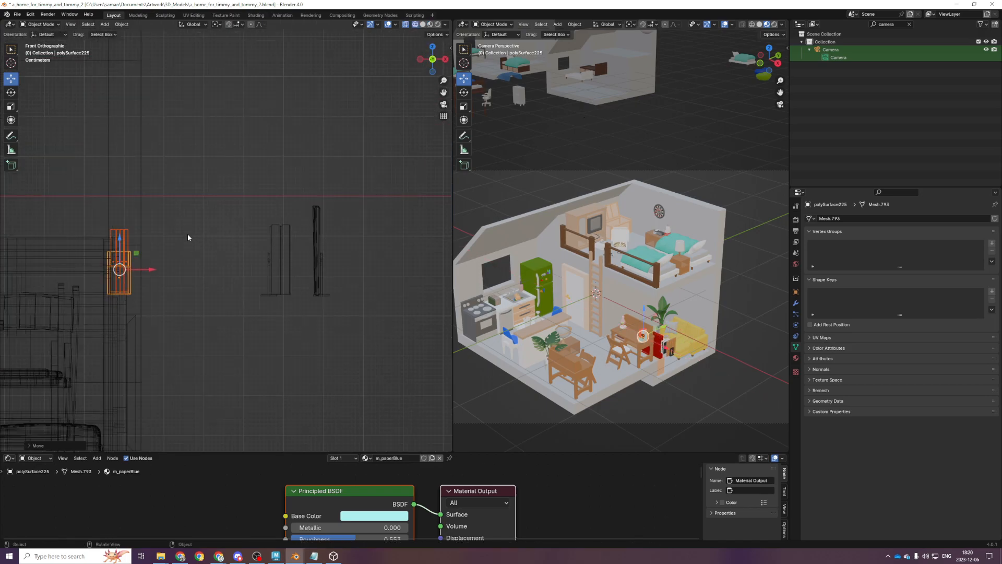
Return to the shaded display and fine-tune the paper holder's position along X on the desktop
{"action": "key", "text": "shift+z"}
{"action": "middle_click_drag", "start_coordinate": [211, 422], "coordinate": [232, 327]}
{"action": "key", "text": "g"}
{"action": "key", "text": "x"}
{"action": "left_click", "coordinate": [153, 263]}
{"action": "key", "text": "KP_Decimal"}
{"action": "middle_click_drag", "start_coordinate": [254, 258], "coordinate": [261, 289]}
Slide the paper holder along Y toward the desk's back panel, lower it onto the desktop, and save the file
{"action": "key", "text": "g"}
{"action": "key", "text": "y"}
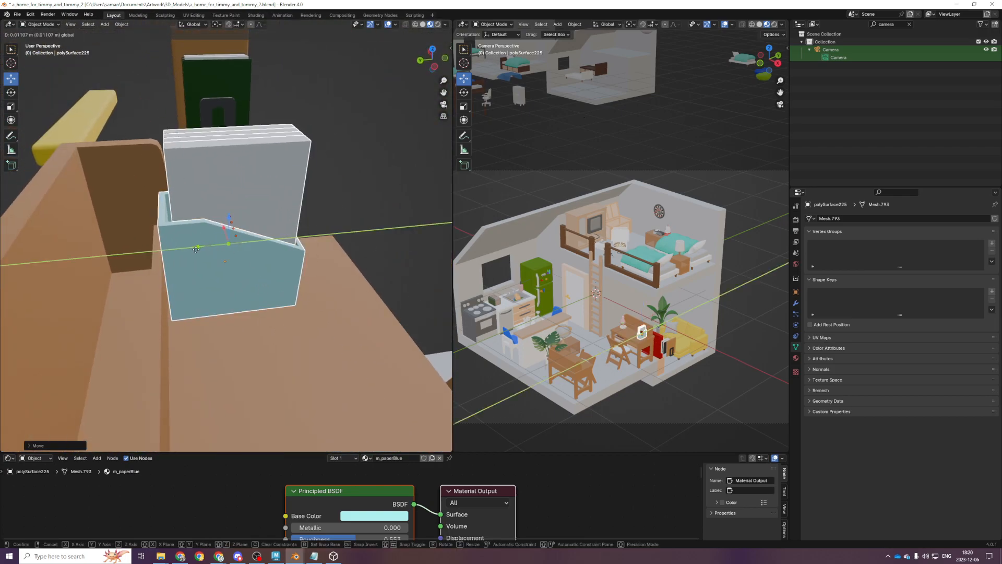
{"action": "left_click", "coordinate": [190, 249]}
{"action": "middle_click_drag", "start_coordinate": [190, 248], "coordinate": [213, 223]}
{"action": "left_click_drag", "start_coordinate": [231, 216], "coordinate": [230, 219]}
{"action": "key", "text": "ctrl+s"}
{"action": "scroll", "coordinate": [361, 344], "scroll_direction": "down", "scroll_amount": 2}
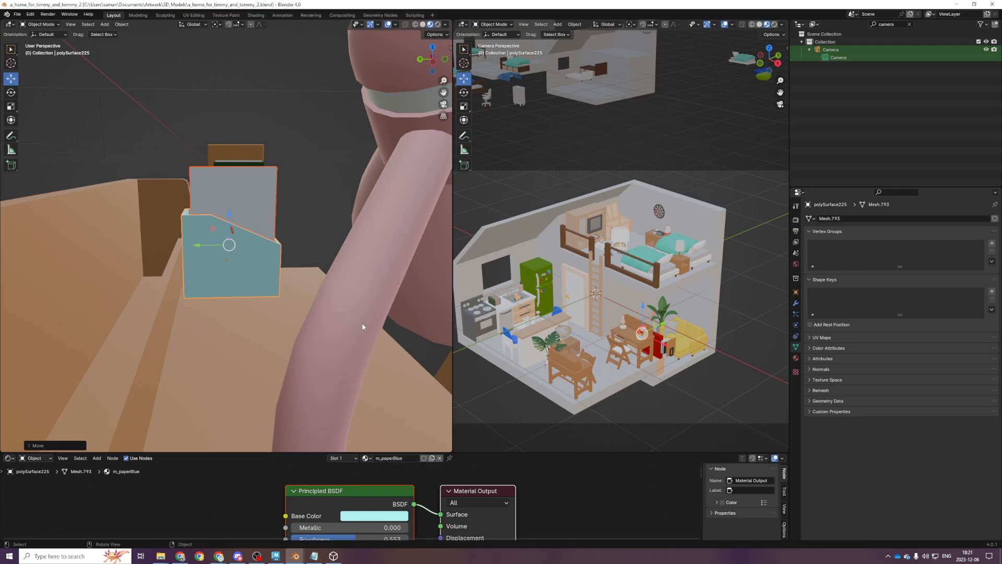
{"action": "scroll", "coordinate": [239, 291], "scroll_direction": "down", "scroll_amount": 6}
{"action": "key", "text": "ctrl+s"}
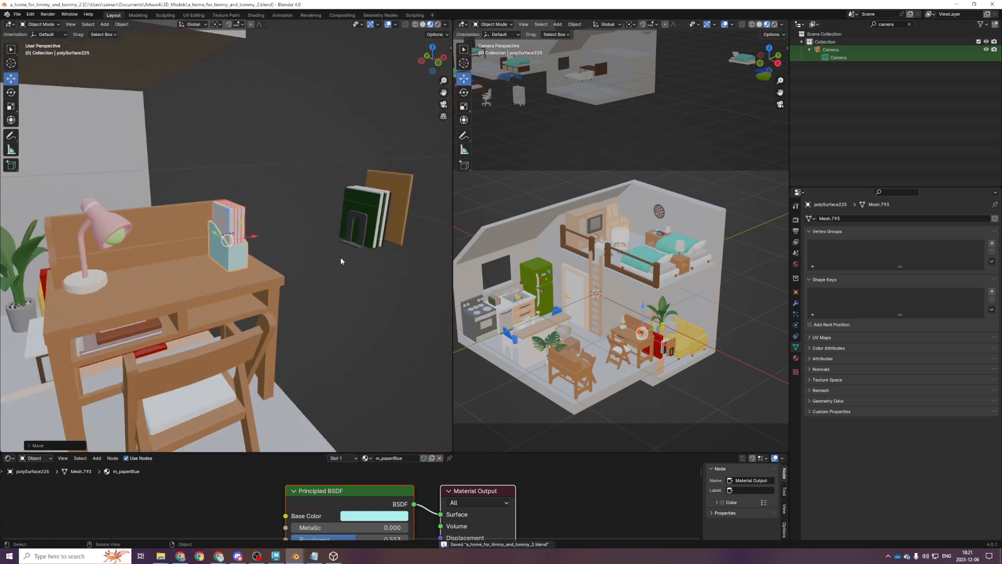
Select all parts of the green and black books in a wireframe top view, leaving the bookends and wooden board out
{"action": "left_click", "coordinate": [380, 223]}
{"action": "key", "text": "KP_7"}
{"action": "key", "text": "KP_Decimal"}
{"action": "key", "text": "shift+z"}
{"action": "left_click_drag", "start_coordinate": [319, 306], "coordinate": [255, 167]}
{"action": "scroll", "coordinate": [238, 189], "scroll_direction": "up", "scroll_amount": 1}
{"action": "left_click", "coordinate": [236, 193], "text": "shift"}
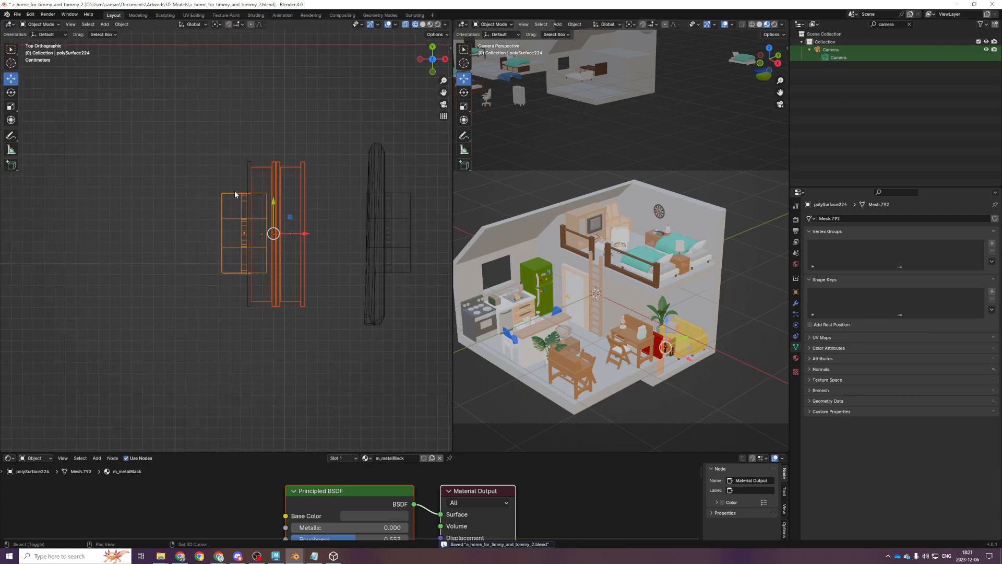
{"action": "left_click", "coordinate": [247, 168], "text": "shift"}
{"action": "left_click", "coordinate": [229, 191], "text": "shift"}
{"action": "left_click", "coordinate": [229, 193], "text": "shift"}
Rotate the two selected books a quarter turn in top view and move them onto the desk beside the paper holder
{"action": "key", "text": "r"}
{"action": "right_click", "coordinate": [269, 226]}
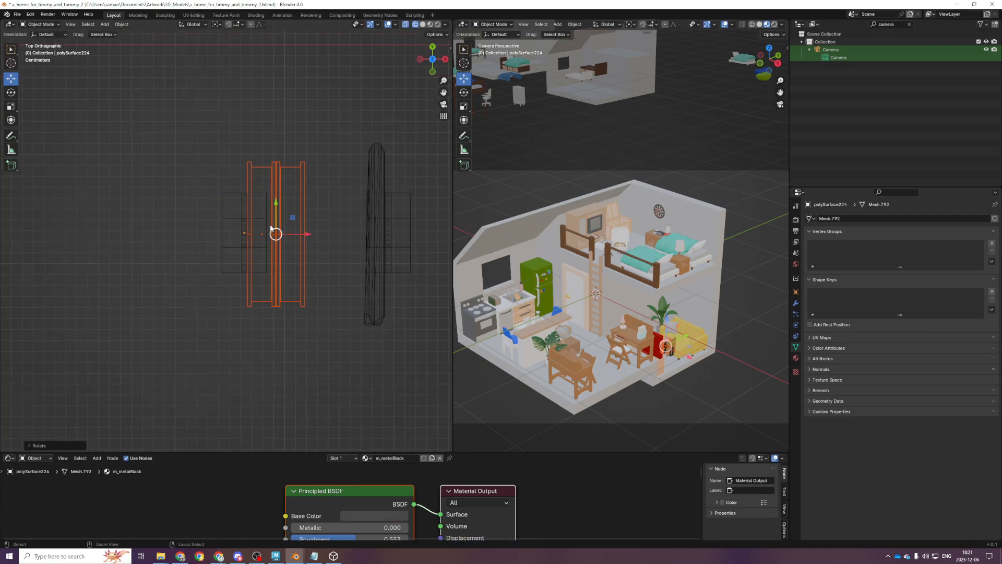
{"action": "key", "text": "r"}
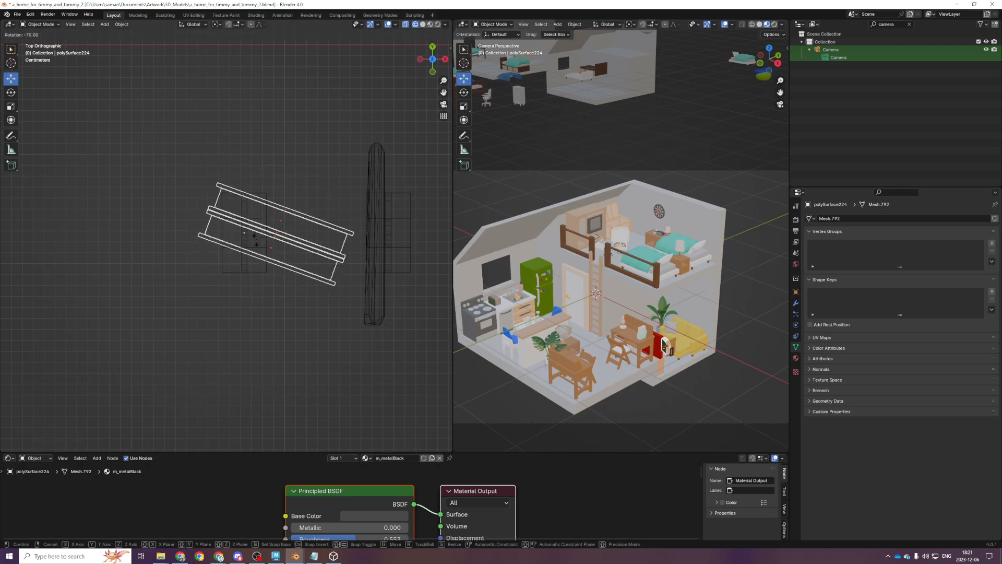
{"action": "left_click", "coordinate": [255, 245]}
{"action": "scroll", "coordinate": [252, 250], "scroll_direction": "down", "scroll_amount": 3}
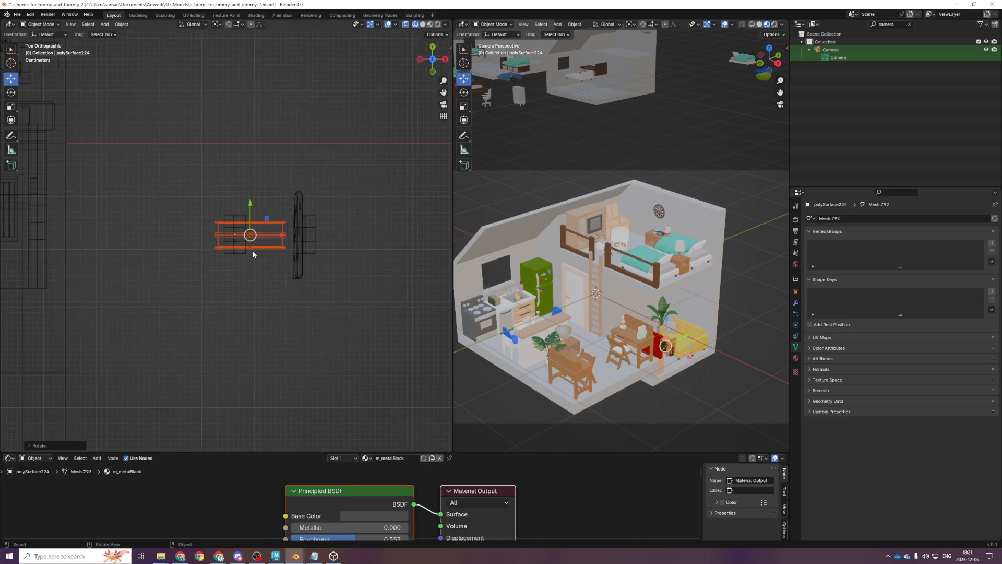
{"action": "scroll", "coordinate": [413, 280], "scroll_direction": "down", "scroll_amount": 2}
{"action": "left_click_drag", "start_coordinate": [424, 269], "coordinate": [153, 187]}
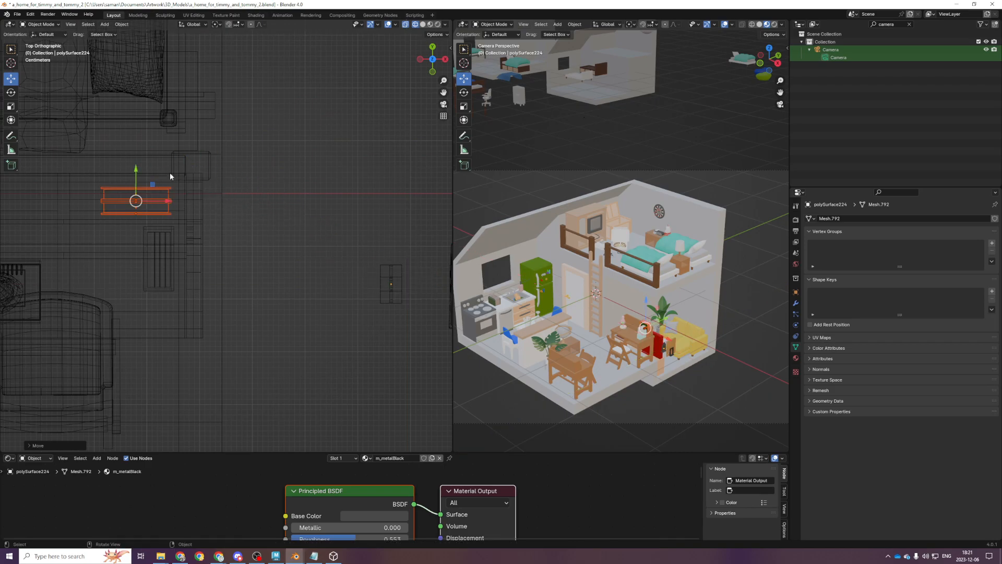
{"action": "key", "text": "KP_1"}
{"action": "key", "text": "KP_3"}
{"action": "key", "text": "shift+z"}
Inspect how the two books stand on the desk next to the paper holder from several angles
{"action": "middle_click_drag", "start_coordinate": [281, 284], "coordinate": [323, 343]}
{"action": "scroll", "coordinate": [293, 313], "scroll_direction": "down", "scroll_amount": 3}
{"action": "scroll", "coordinate": [211, 239], "scroll_direction": "up", "scroll_amount": 4}
{"action": "key", "text": "KP_Decimal"}
{"action": "middle_click_drag", "start_coordinate": [211, 239], "coordinate": [357, 273]}
{"action": "middle_click_drag", "start_coordinate": [292, 306], "coordinate": [274, 289]}
{"action": "scroll", "coordinate": [251, 265], "scroll_direction": "down", "scroll_amount": 3}
{"action": "middle_click_drag", "start_coordinate": [273, 272], "coordinate": [314, 296]}
{"action": "scroll", "coordinate": [252, 233], "scroll_direction": "up", "scroll_amount": 3}
Select the black book's covers and pages and move it in top view away from the green book across the desktop
{"action": "left_click", "coordinate": [263, 248]}
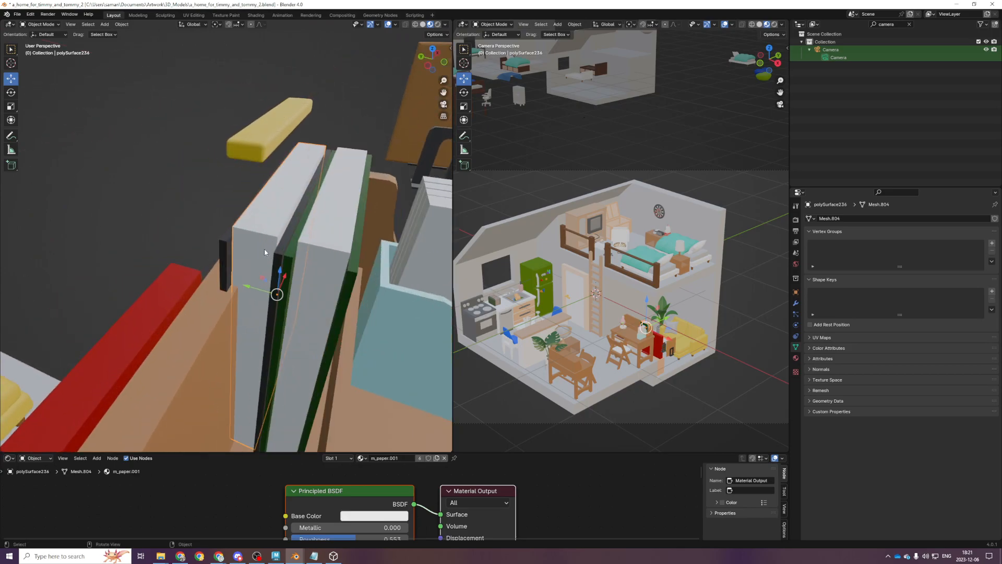
{"action": "left_click", "coordinate": [280, 258]}
{"action": "left_click", "coordinate": [262, 252], "text": "shift"}
{"action": "left_click", "coordinate": [225, 263], "text": "shift"}
{"action": "scroll", "coordinate": [262, 271], "scroll_direction": "down", "scroll_amount": 4}
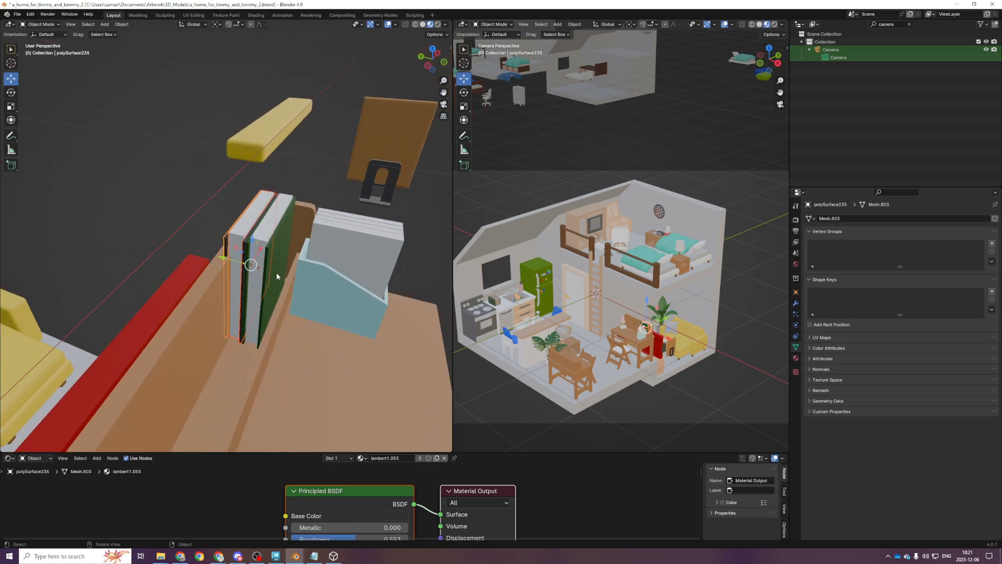
{"action": "key", "text": "KP_7"}
{"action": "scroll", "coordinate": [241, 249], "scroll_direction": "down", "scroll_amount": 2}
{"action": "left_click_drag", "start_coordinate": [241, 240], "coordinate": [192, 266]}
{"action": "key", "text": "KP_Decimal"}
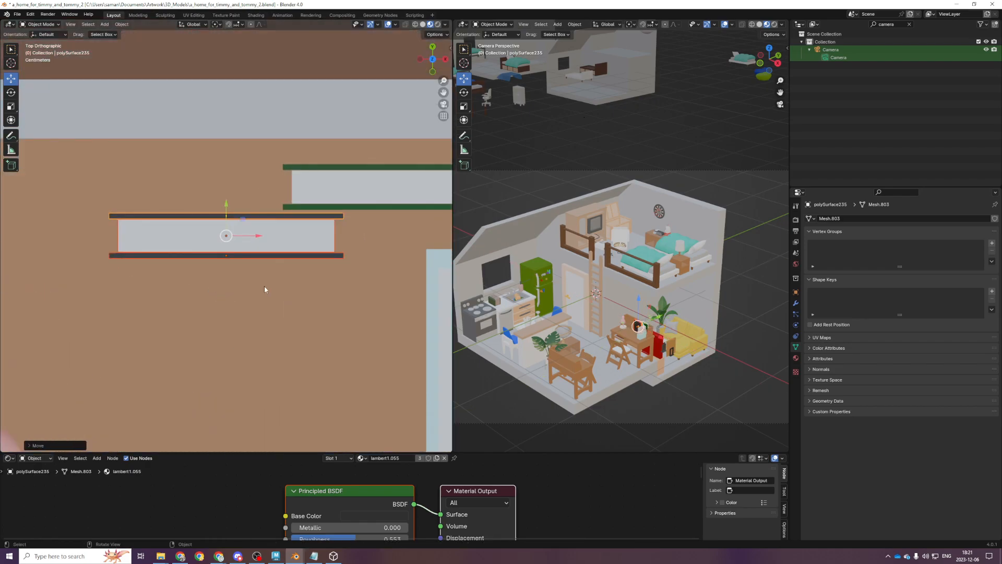
Add the green book to the selection and tilt both books together in a wireframe side view
{"action": "left_click", "coordinate": [351, 201], "text": "shift"}
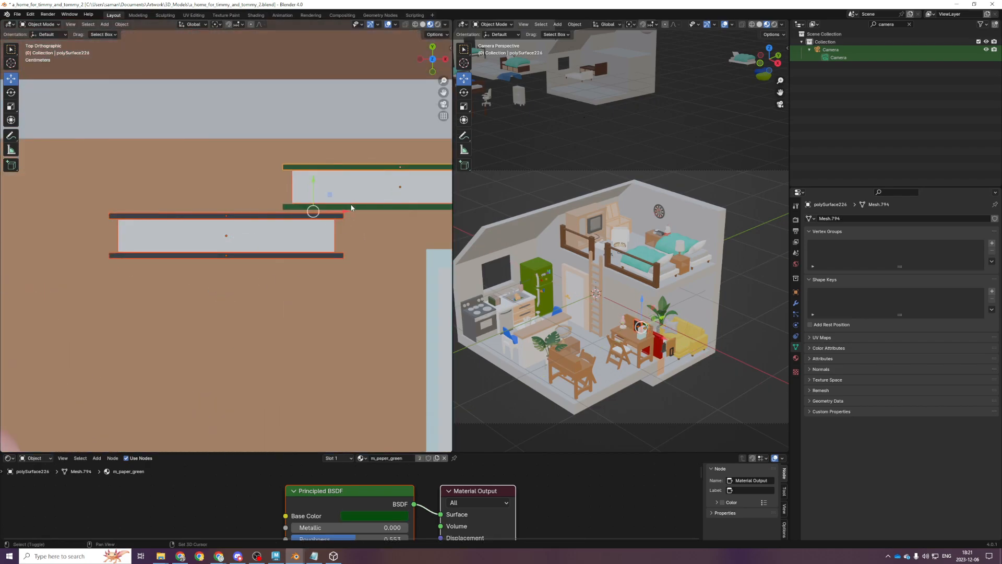
{"action": "key", "text": "KP_3"}
{"action": "key", "text": "shift+z"}
{"action": "key", "text": "r"}
{"action": "left_click", "coordinate": [330, 200]}
{"action": "key", "text": "shift+z"}
Shift the tilted books across the desktop towards the desk's raised back, fine-tuning their placement from several angles
{"action": "mouse_move", "coordinate": [343, 195]}
{"action": "middle_mouse_down"}
{"action": "mouse_move", "coordinate": [344, 310]}
{"action": "mouse_move", "coordinate": [192, 277]}
{"action": "middle_mouse_up"}
{"action": "left_click_drag", "start_coordinate": [159, 218], "coordinate": [139, 221]}
{"action": "middle_click_drag", "start_coordinate": [139, 221], "coordinate": [130, 217]}
{"action": "left_click_drag", "start_coordinate": [140, 218], "coordinate": [137, 219]}
{"action": "middle_click_drag", "start_coordinate": [235, 223], "coordinate": [183, 266]}
{"action": "left_click", "coordinate": [179, 232]}
{"action": "left_click", "coordinate": [192, 234]}
{"action": "left_click_drag", "start_coordinate": [173, 243], "coordinate": [171, 243]}
{"action": "middle_click_drag", "start_coordinate": [170, 243], "coordinate": [236, 240]}
Delete the green book's outer cover that overlaps the black book
{"action": "left_click", "coordinate": [236, 240]}
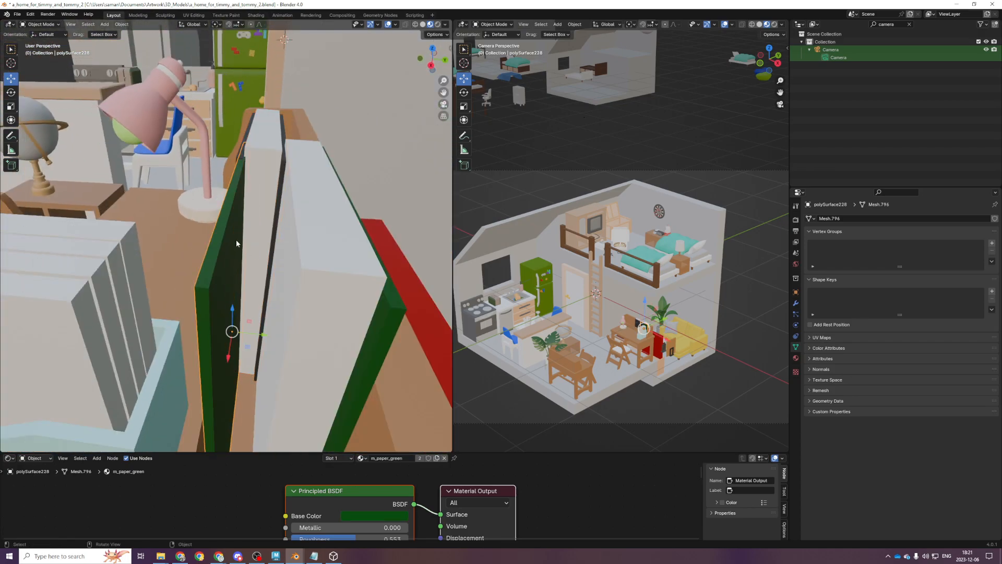
{"action": "key", "text": "Delete"}
{"action": "left_click", "coordinate": [252, 228]}
{"action": "scroll", "coordinate": [340, 182], "scroll_direction": "up", "scroll_amount": 2}
{"action": "scroll", "coordinate": [340, 183], "scroll_direction": "down", "scroll_amount": 3}
Select the black book's covers and pages, nudge it along the Y axis towards the green book, and save the file
{"action": "left_click", "coordinate": [261, 172]}
{"action": "left_click", "coordinate": [239, 177], "text": "shift"}
{"action": "left_click", "coordinate": [288, 170], "text": "shift"}
{"action": "key", "text": "ctrl+z"}
{"action": "key", "text": "ctrl+z"}
{"action": "key", "text": "ctrl+z"}
{"action": "left_click", "coordinate": [260, 143]}
{"action": "left_click", "coordinate": [243, 156]}
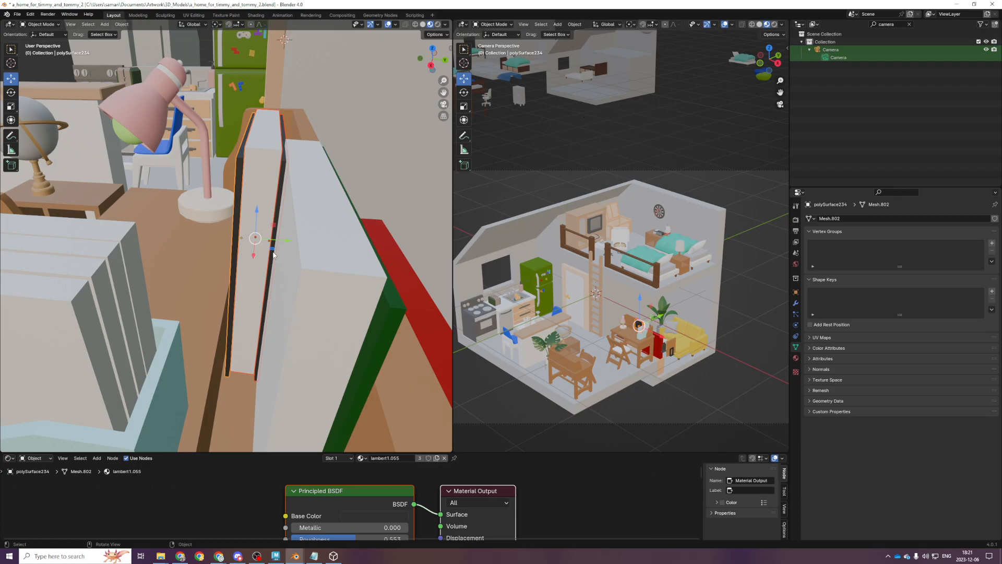
{"action": "key", "text": "g"}
{"action": "key", "text": "y"}
{"action": "left_click_drag", "start_coordinate": [274, 240], "coordinate": [277, 241]}
{"action": "key", "text": "ctrl+s"}
Switch to the a_home_for_blathers scene, display it in material preview, and save that file
{"action": "scroll", "coordinate": [237, 317], "scroll_direction": "down", "scroll_amount": 5}
{"action": "middle_click_drag", "start_coordinate": [236, 318], "coordinate": [366, 320]}
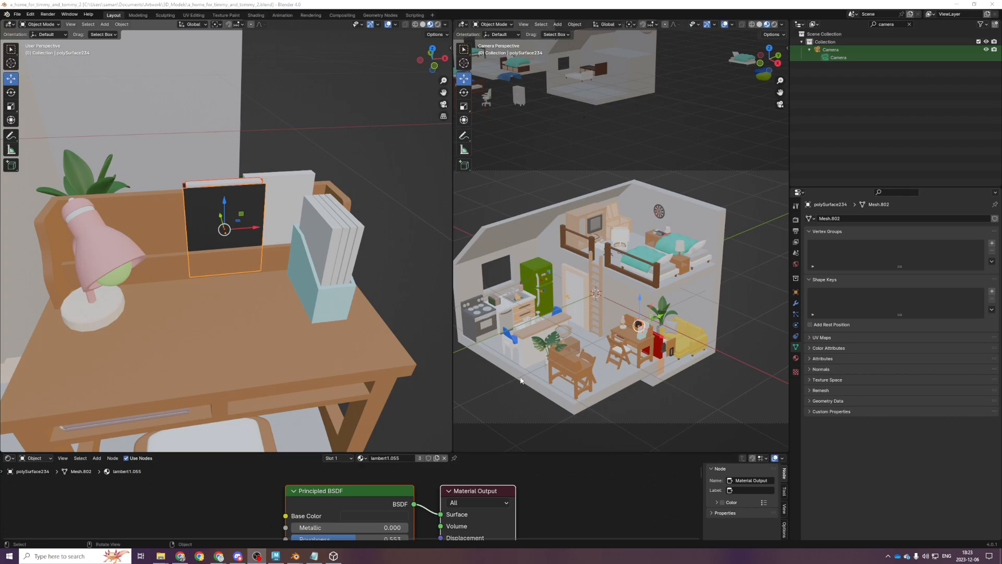
{"action": "scroll", "coordinate": [242, 308], "scroll_direction": "up", "scroll_amount": 2}
{"action": "scroll", "coordinate": [241, 309], "scroll_direction": "down", "scroll_amount": 5}
{"action": "middle_click_drag", "start_coordinate": [251, 311], "coordinate": [221, 320]}
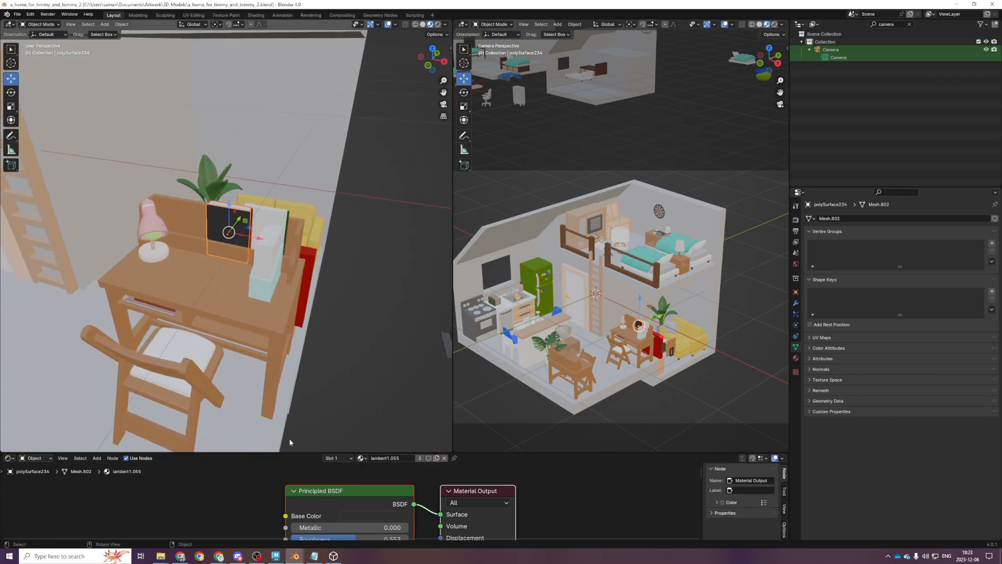
{"action": "mouse_move", "coordinate": [295, 556]}
{"action": "left_click", "coordinate": [339, 517]}
{"action": "key", "text": "z"}
{"action": "key", "text": "2"}
{"action": "mouse_move", "coordinate": [422, 268]}
{"action": "middle_mouse_down"}
{"action": "mouse_move", "coordinate": [444, 197]}
{"action": "mouse_move", "coordinate": [411, 268]}
{"action": "middle_mouse_up"}
{"action": "scroll", "coordinate": [411, 267], "scroll_direction": "up", "scroll_amount": 5}
{"action": "scroll", "coordinate": [410, 276], "scroll_direction": "down", "scroll_amount": 2}
{"action": "key", "text": "ctrl+s"}
{"action": "scroll", "coordinate": [412, 157], "scroll_direction": "down", "scroll_amount": 5}
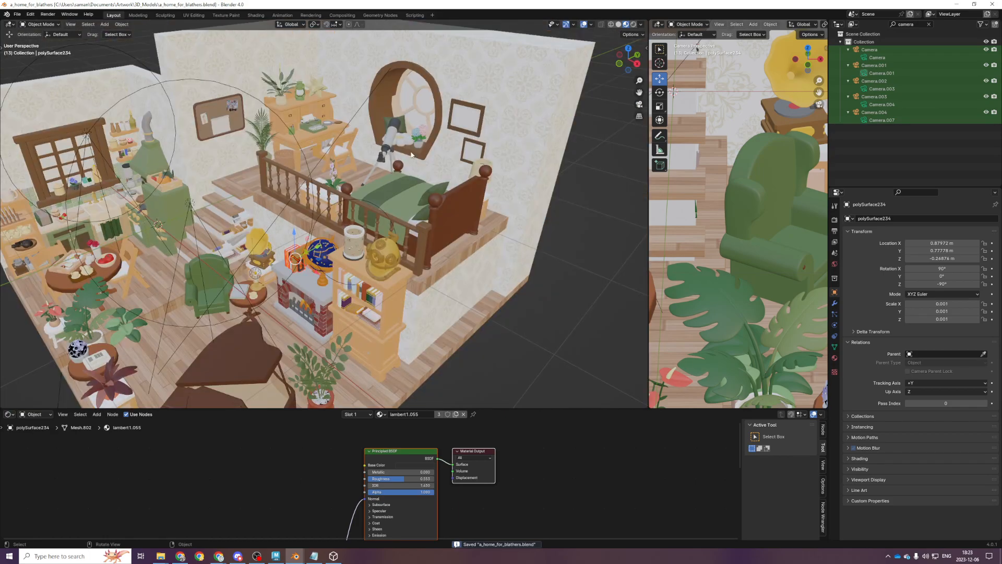
Select the green pencil cup on the upper-floor desk and frame it in a close view
{"action": "scroll", "coordinate": [402, 249], "scroll_direction": "up", "scroll_amount": 4}
{"action": "scroll", "coordinate": [317, 209], "scroll_direction": "up", "scroll_amount": 2}
{"action": "scroll", "coordinate": [318, 210], "scroll_direction": "up", "scroll_amount": 1}
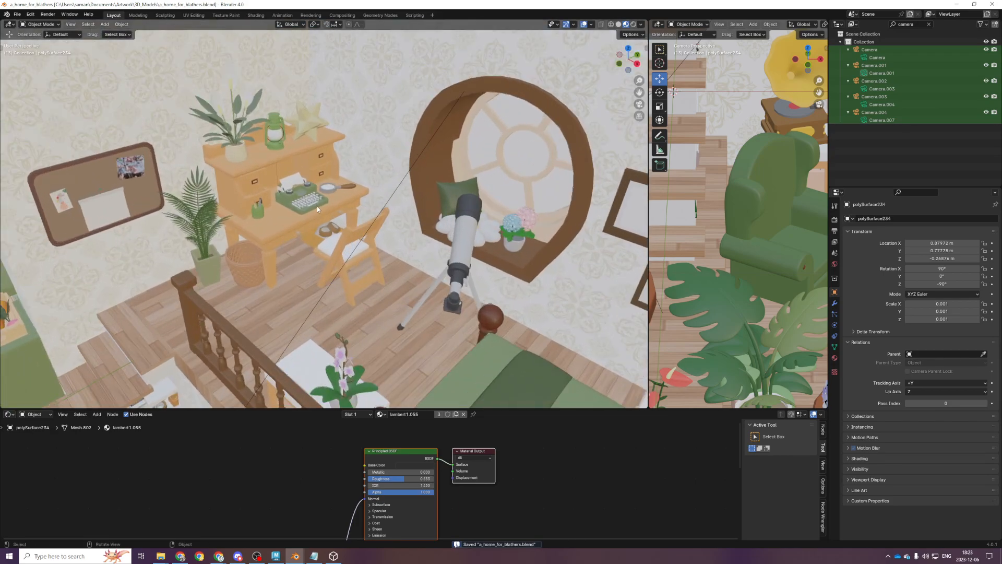
{"action": "left_click", "coordinate": [316, 209]}
{"action": "left_click", "coordinate": [307, 199]}
{"action": "left_click", "coordinate": [307, 199]}
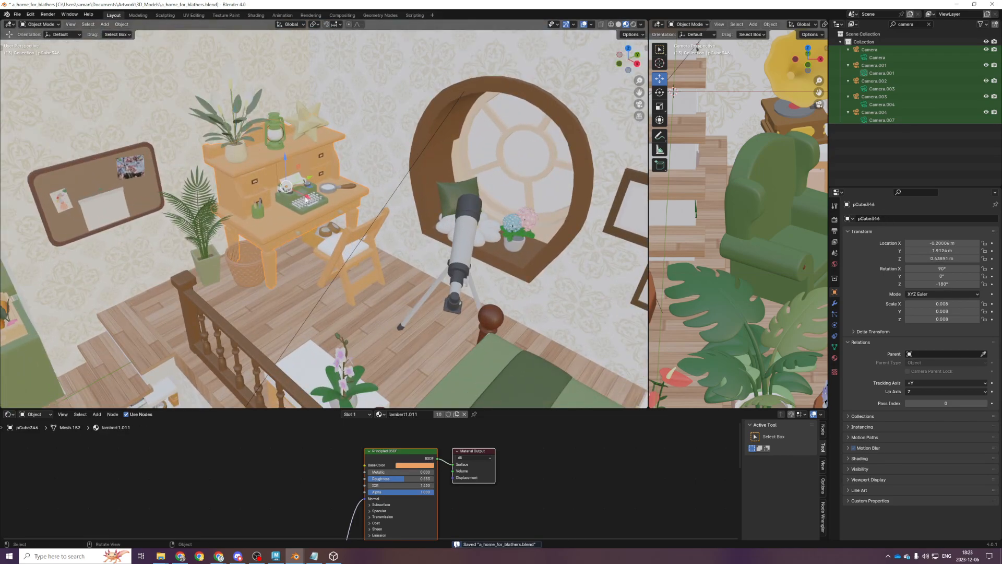
{"action": "left_click", "coordinate": [261, 211]}
{"action": "key", "text": "KP_Decimal"}
{"action": "scroll", "coordinate": [312, 230], "scroll_direction": "down", "scroll_amount": 6}
{"action": "mouse_move", "coordinate": [313, 229]}
{"action": "middle_mouse_down"}
{"action": "mouse_move", "coordinate": [345, 198]}
{"action": "mouse_move", "coordinate": [403, 223]}
{"action": "middle_mouse_up"}
{"action": "scroll", "coordinate": [383, 181], "scroll_direction": "up", "scroll_amount": 5}
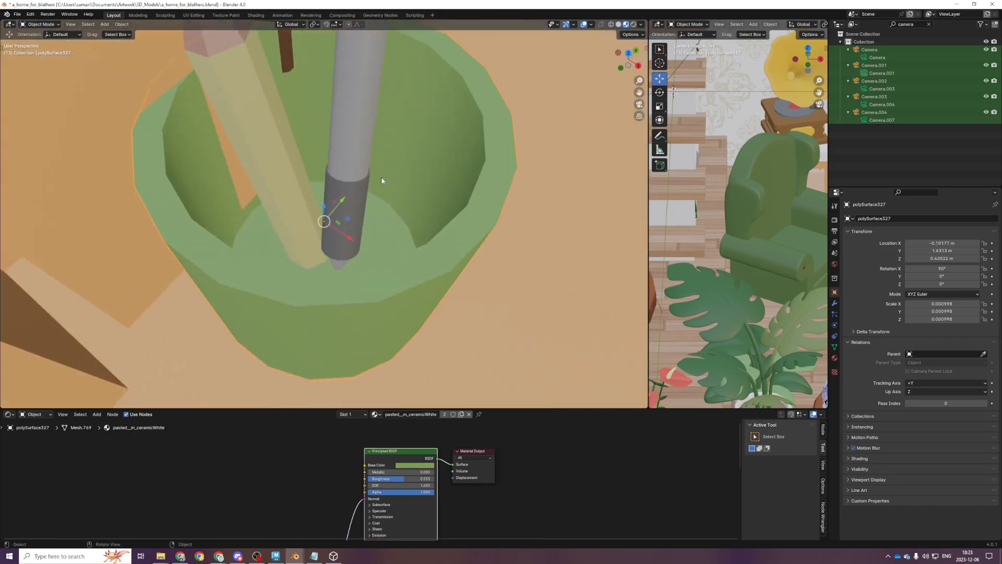
Add the pencil and pen inside the cup to the selection, shift all three slightly, and copy them
{"action": "middle_click_drag", "start_coordinate": [383, 180], "coordinate": [385, 296], "text": "shift"}
{"action": "scroll", "coordinate": [384, 296], "scroll_direction": "down", "scroll_amount": 5}
{"action": "left_click", "coordinate": [295, 268], "text": "shift"}
{"action": "left_click", "coordinate": [339, 281], "text": "shift"}
{"action": "left_click_drag", "start_coordinate": [350, 281], "coordinate": [424, 331]}
{"action": "scroll", "coordinate": [365, 291], "scroll_direction": "down", "scroll_amount": 5}
{"action": "key", "text": "ctrl+s"}
{"action": "scroll", "coordinate": [398, 325], "scroll_direction": "down", "scroll_amount": 5}
{"action": "key", "text": "ctrl+c"}
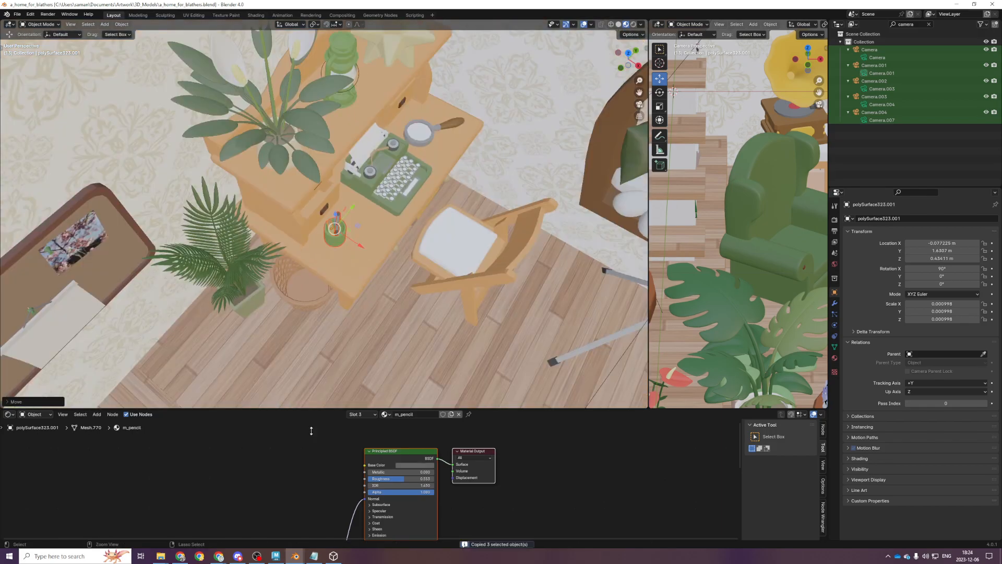
Switch to a_home_for_timmy_and_tommy_2, paste the pencil cup set, and move it over the desk in top view
{"action": "mouse_move", "coordinate": [295, 556]}
{"action": "left_click", "coordinate": [253, 519]}
{"action": "key", "text": "ctrl+v"}
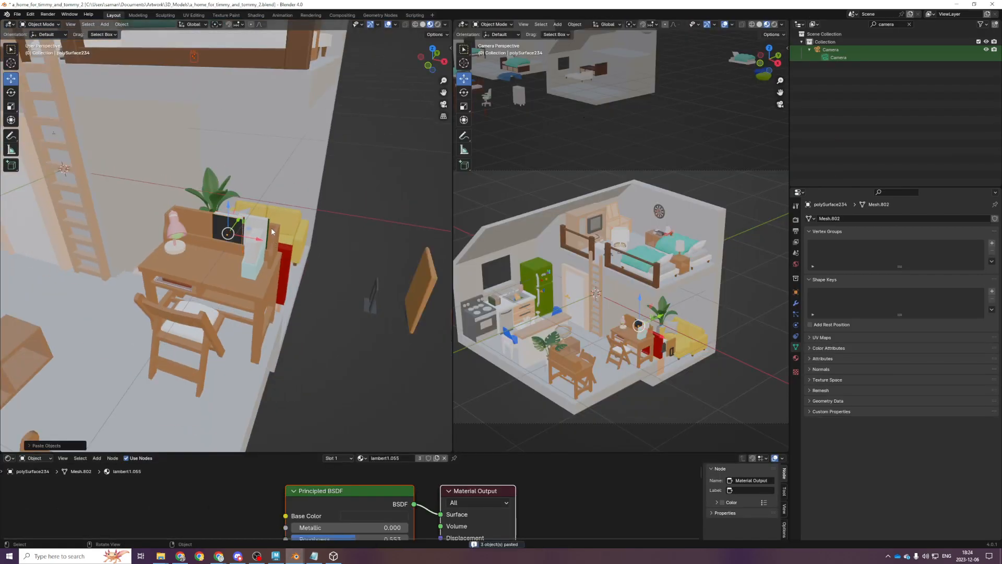
{"action": "key", "text": "KP_7"}
{"action": "scroll", "coordinate": [155, 109], "scroll_direction": "down", "scroll_amount": 5}
{"action": "key", "text": "g"}
{"action": "left_click", "coordinate": [235, 254]}
Lower the pencil cup set towards the desktop in front view and frame it
{"action": "key", "text": "KP_Decimal"}
{"action": "key", "text": "KP_1"}
{"action": "scroll", "coordinate": [237, 257], "scroll_direction": "down", "scroll_amount": 7}
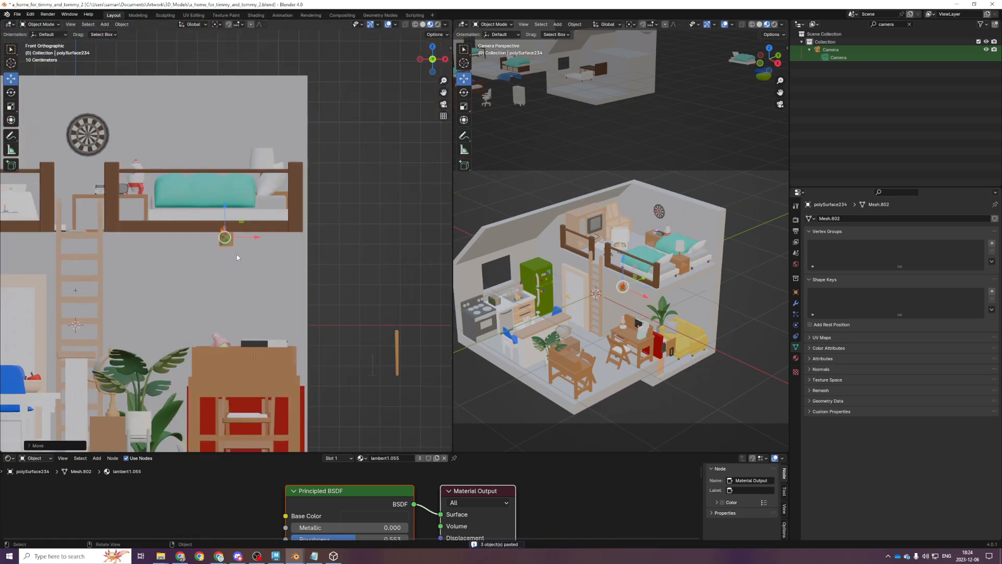
{"action": "left_click_drag", "start_coordinate": [223, 209], "coordinate": [223, 311]}
{"action": "key", "text": "KP_Decimal"}
Position the pencil cup set on the desktop beside the pink lamp and save the file
{"action": "mouse_move", "coordinate": [220, 346]}
{"action": "middle_mouse_down"}
{"action": "mouse_move", "coordinate": [148, 364]}
{"action": "mouse_move", "coordinate": [89, 359]}
{"action": "middle_mouse_up"}
{"action": "middle_click_drag", "start_coordinate": [182, 261], "coordinate": [216, 251]}
{"action": "left_click_drag", "start_coordinate": [235, 213], "coordinate": [235, 190]}
{"action": "mouse_move", "coordinate": [192, 207]}
{"action": "middle_mouse_down"}
{"action": "mouse_move", "coordinate": [208, 238]}
{"action": "mouse_move", "coordinate": [249, 237]}
{"action": "middle_mouse_up"}
{"action": "mouse_move", "coordinate": [249, 234]}
{"action": "left_mouse_down"}
{"action": "mouse_move", "coordinate": [202, 205]}
{"action": "mouse_move", "coordinate": [199, 177]}
{"action": "left_mouse_up"}
{"action": "middle_click_drag", "start_coordinate": [200, 179], "coordinate": [205, 155]}
{"action": "left_click_drag", "start_coordinate": [178, 157], "coordinate": [177, 158]}
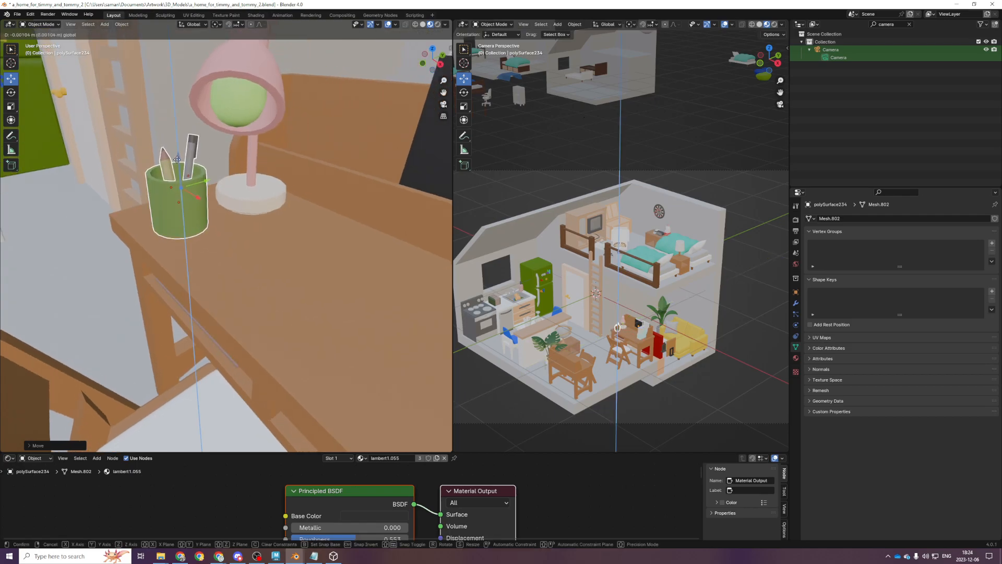
{"action": "scroll", "coordinate": [177, 158], "scroll_direction": "down", "scroll_amount": 4}
{"action": "key", "text": "ctrl+s"}
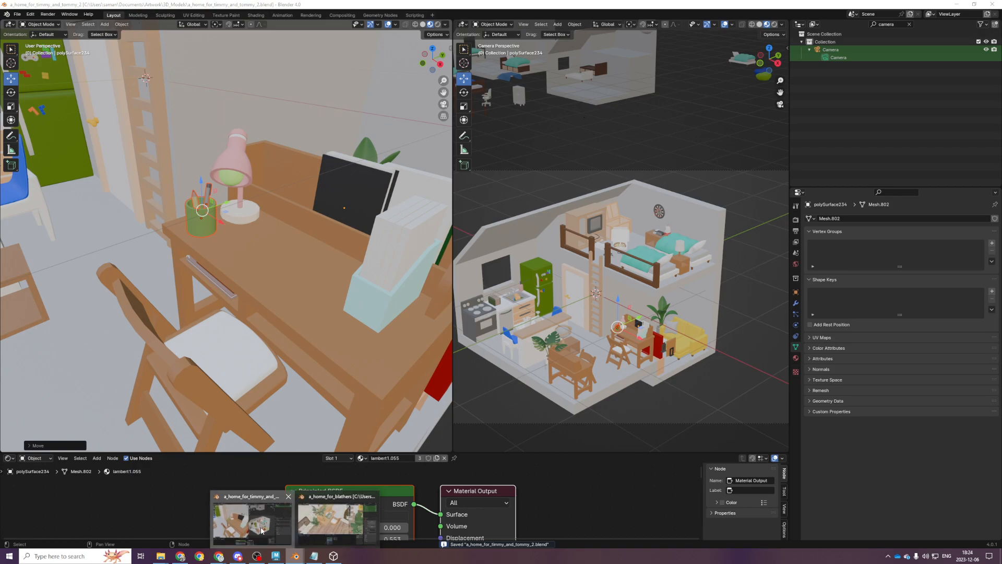
Return to the a_home_for_blathers scene and examine the fireplace, kitchen and dining areas for more reusable props
{"action": "scroll", "coordinate": [340, 262], "scroll_direction": "down", "scroll_amount": 3}
{"action": "mouse_move", "coordinate": [290, 556]}
{"action": "left_click", "coordinate": [337, 521]}
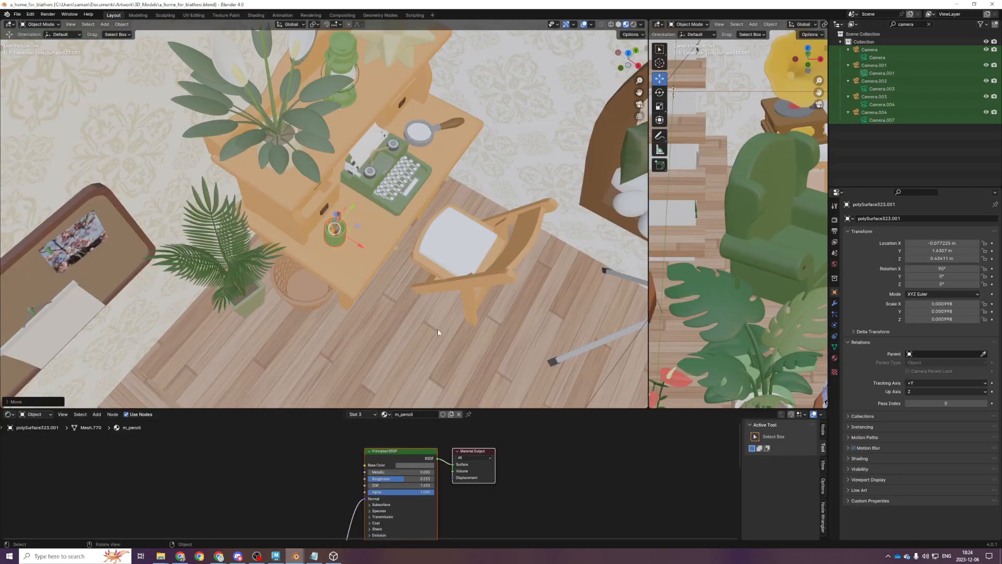
{"action": "scroll", "coordinate": [431, 253], "scroll_direction": "down", "scroll_amount": 5}
{"action": "middle_click_drag", "start_coordinate": [431, 253], "coordinate": [492, 352]}
{"action": "scroll", "coordinate": [493, 352], "scroll_direction": "down", "scroll_amount": 6}
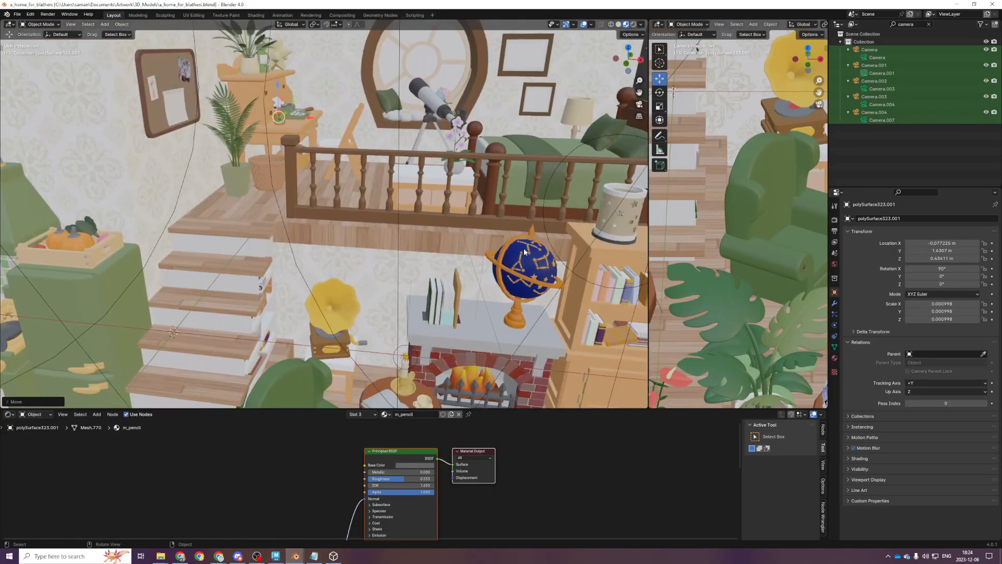
{"action": "scroll", "coordinate": [444, 282], "scroll_direction": "up", "scroll_amount": 2}
{"action": "middle_click_drag", "start_coordinate": [453, 284], "coordinate": [494, 219]}
{"action": "middle_click_drag", "start_coordinate": [360, 274], "coordinate": [459, 292]}
{"action": "scroll", "coordinate": [400, 282], "scroll_direction": "down", "scroll_amount": 5}
{"action": "scroll", "coordinate": [332, 306], "scroll_direction": "up", "scroll_amount": 4}
{"action": "scroll", "coordinate": [458, 292], "scroll_direction": "up", "scroll_amount": 5}
{"action": "scroll", "coordinate": [450, 286], "scroll_direction": "down", "scroll_amount": 7}
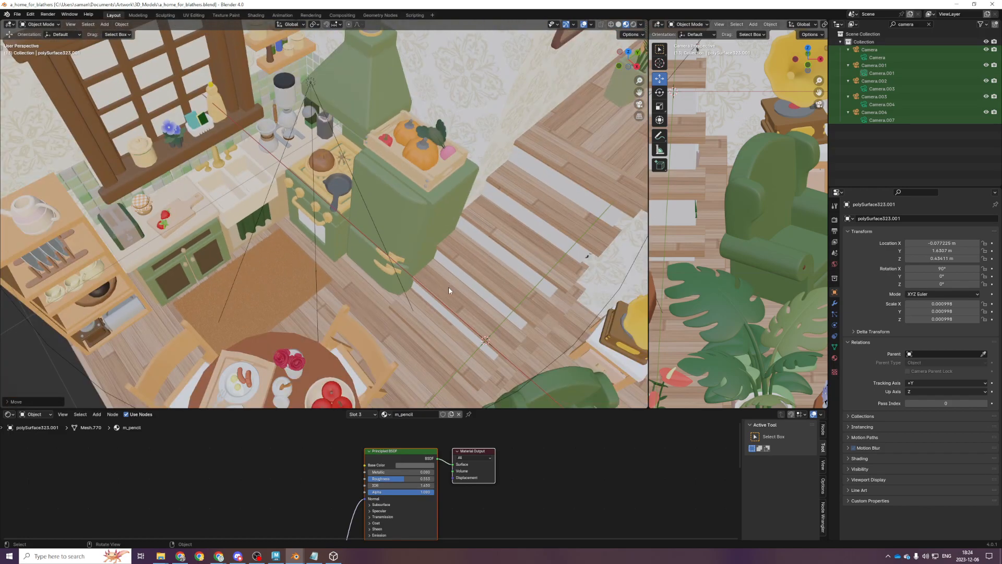
{"action": "scroll", "coordinate": [360, 292], "scroll_direction": "up", "scroll_amount": 3}
{"action": "middle_click_drag", "start_coordinate": [293, 306], "coordinate": [457, 200], "text": "shift"}
{"action": "scroll", "coordinate": [320, 220], "scroll_direction": "up", "scroll_amount": 4}
{"action": "middle_click_drag", "start_coordinate": [321, 221], "coordinate": [435, 267]}
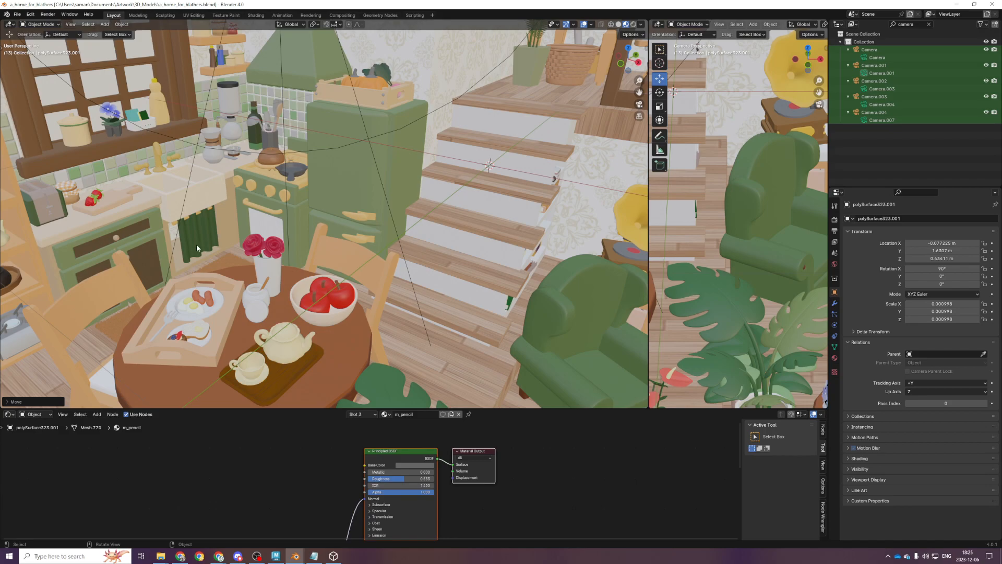
Select the small white stool under the potted plant and copy it
{"action": "scroll", "coordinate": [419, 317], "scroll_direction": "down", "scroll_amount": 5}
{"action": "middle_click_drag", "start_coordinate": [418, 317], "coordinate": [386, 318]}
{"action": "middle_click_drag", "start_coordinate": [467, 378], "coordinate": [491, 334]}
{"action": "scroll", "coordinate": [492, 334], "scroll_direction": "up", "scroll_amount": 2}
{"action": "scroll", "coordinate": [280, 350], "scroll_direction": "down", "scroll_amount": 2}
{"action": "left_click", "coordinate": [261, 323]}
{"action": "key", "text": "ctrl+c"}
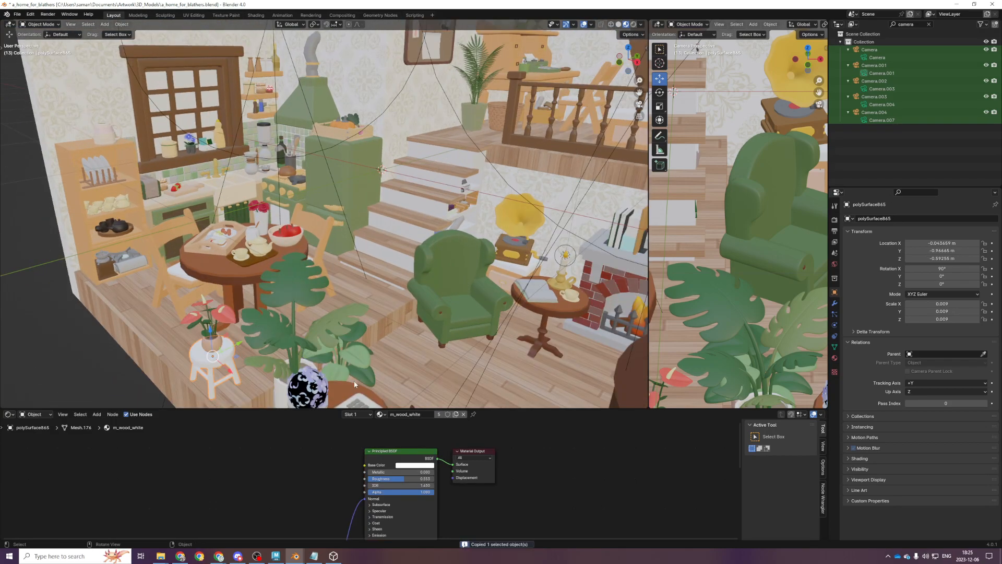
Add a book's parts from the bookcase beside the fireplace to the stool selection and copy them together
{"action": "scroll", "coordinate": [479, 287], "scroll_direction": "up", "scroll_amount": 5}
{"action": "scroll", "coordinate": [480, 290], "scroll_direction": "down", "scroll_amount": 6}
{"action": "scroll", "coordinate": [547, 325], "scroll_direction": "up", "scroll_amount": 2}
{"action": "middle_click_drag", "start_coordinate": [486, 253], "coordinate": [424, 314], "text": "shift"}
{"action": "scroll", "coordinate": [448, 325], "scroll_direction": "up", "scroll_amount": 4}
{"action": "scroll", "coordinate": [433, 230], "scroll_direction": "up", "scroll_amount": 3}
{"action": "left_click", "coordinate": [404, 310], "text": "shift"}
{"action": "left_click", "coordinate": [388, 302], "text": "shift"}
{"action": "left_click", "coordinate": [381, 300], "text": "shift"}
{"action": "key", "text": "ctrl+c"}
{"action": "scroll", "coordinate": [344, 285], "scroll_direction": "down", "scroll_amount": 3}
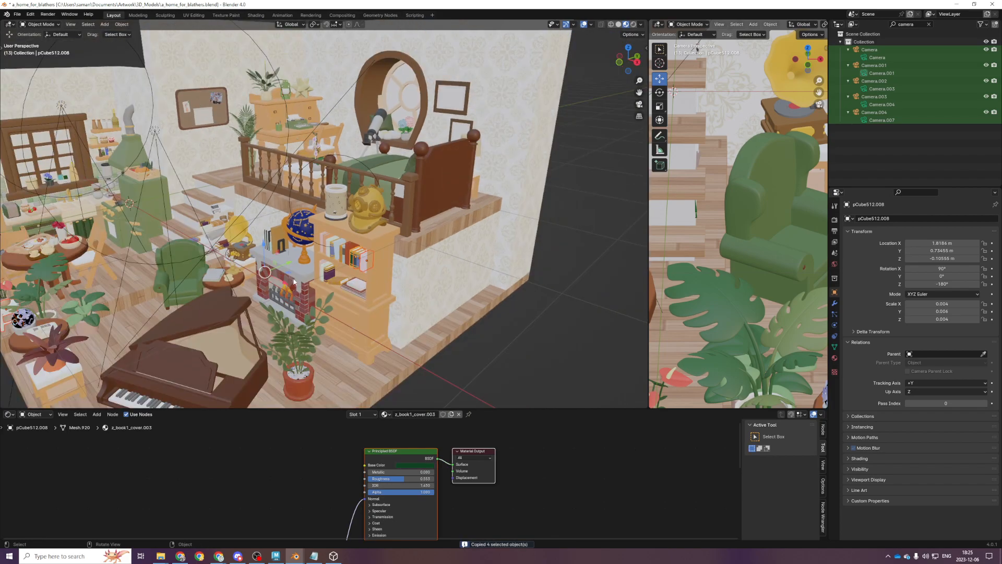
Add the brown tape roll to the selection and copy all five objects
{"action": "scroll", "coordinate": [327, 298], "scroll_direction": "up", "scroll_amount": 5}
{"action": "middle_click_drag", "start_coordinate": [423, 325], "coordinate": [432, 91], "text": "shift"}
{"action": "left_click", "coordinate": [290, 253]}
{"action": "scroll", "coordinate": [432, 94], "scroll_direction": "down", "scroll_amount": 3}
{"action": "key", "text": "ctrl+c"}
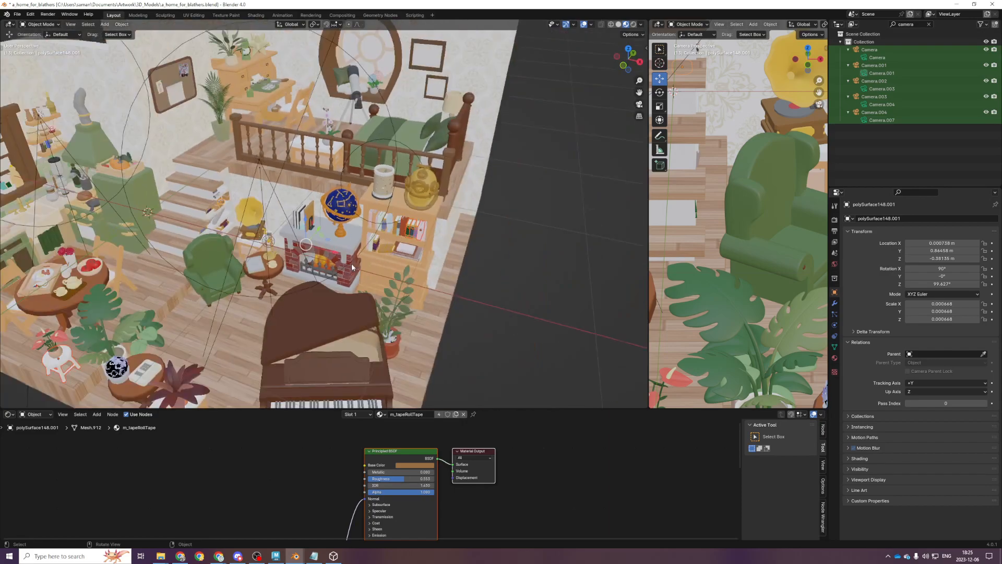
{"action": "scroll", "coordinate": [387, 358], "scroll_direction": "down", "scroll_amount": 3}
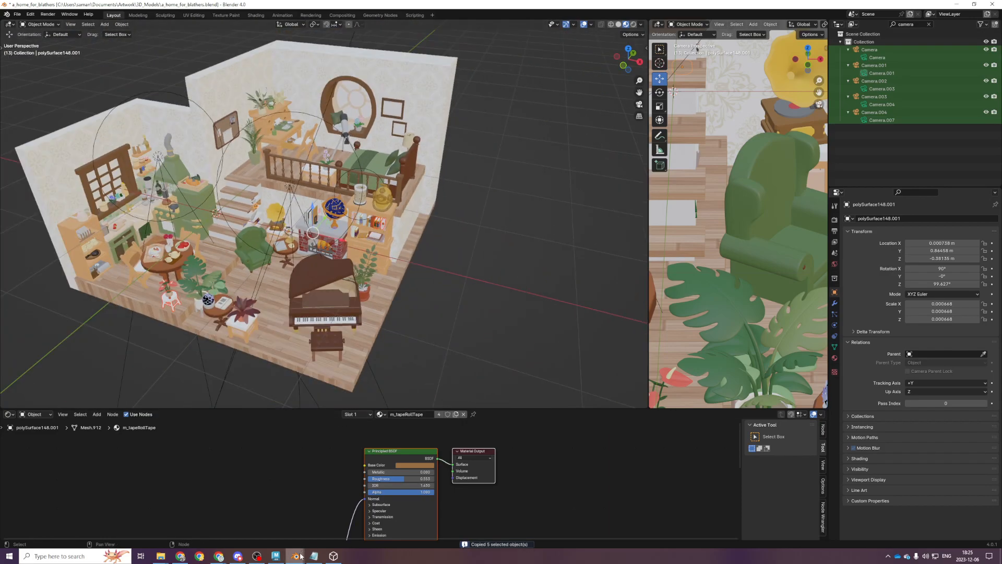
Paste the five props into the a_home_for_timmy_and_tommy_2 scene and move them beside the house in top view
{"action": "mouse_move", "coordinate": [295, 554]}
{"action": "left_click", "coordinate": [334, 517]}
{"action": "key", "text": "ctrl+v"}
{"action": "scroll", "coordinate": [349, 274], "scroll_direction": "down", "scroll_amount": 2}
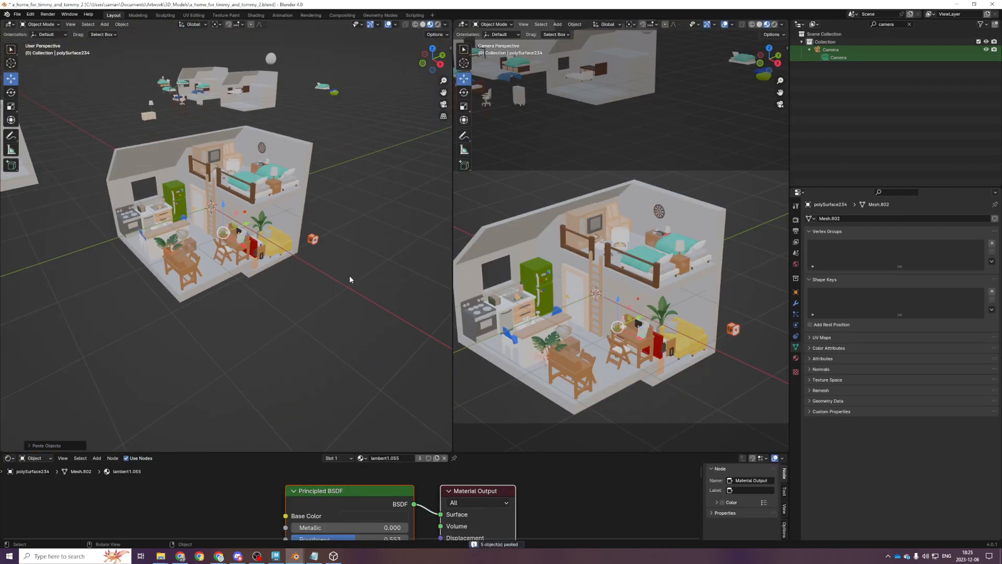
{"action": "key", "text": "KP_7"}
{"action": "key", "text": "g"}
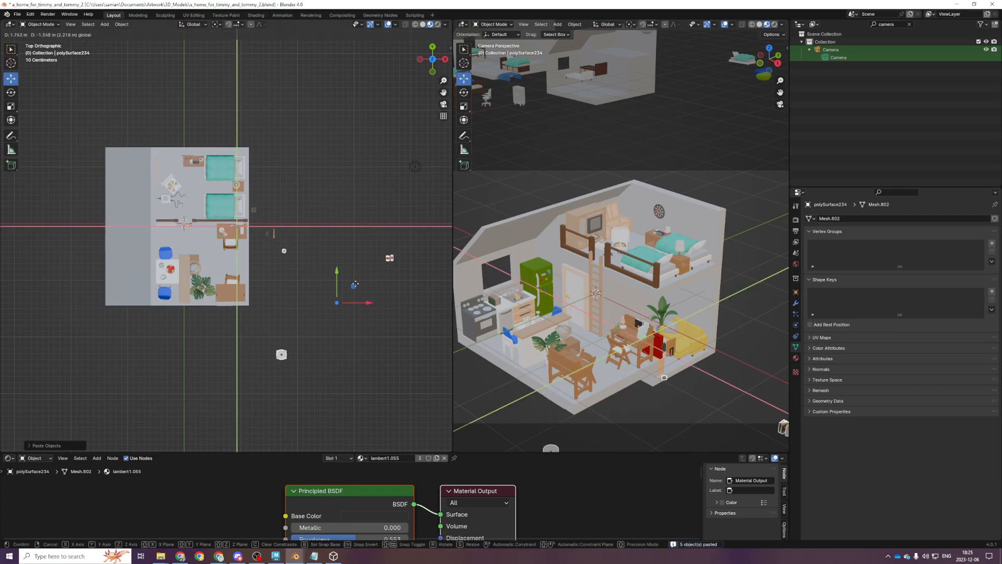
{"action": "left_click", "coordinate": [347, 281]}
Select only the pasted tape roll in top view and frame it next to the house
{"action": "scroll", "coordinate": [347, 281], "scroll_direction": "up", "scroll_amount": 2}
{"action": "scroll", "coordinate": [265, 196], "scroll_direction": "up", "scroll_amount": 3}
{"action": "middle_click_drag", "start_coordinate": [342, 251], "coordinate": [232, 172], "text": "shift"}
{"action": "left_click_drag", "start_coordinate": [157, 126], "coordinate": [184, 152]}
{"action": "key", "text": "KP_Decimal"}
{"action": "scroll", "coordinate": [270, 221], "scroll_direction": "down", "scroll_amount": 10}
{"action": "scroll", "coordinate": [271, 222], "scroll_direction": "down", "scroll_amount": 12}
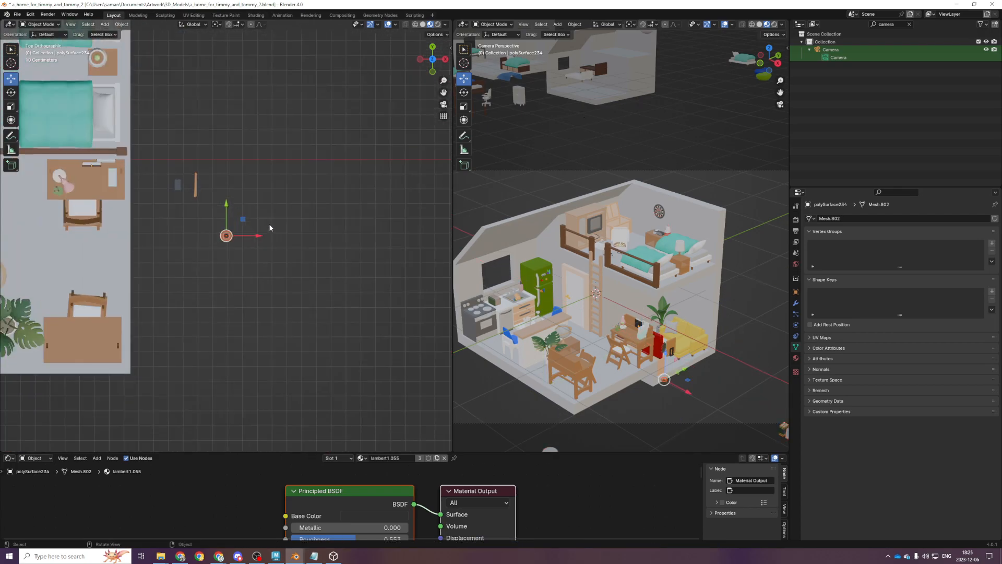
{"action": "middle_click_drag", "start_coordinate": [271, 224], "coordinate": [356, 242], "text": "shift"}
Look over the fireplace area in the a_home_for_blathers scene, then return to a_home_for_timmy_and_tommy_2
{"action": "mouse_move", "coordinate": [296, 559]}
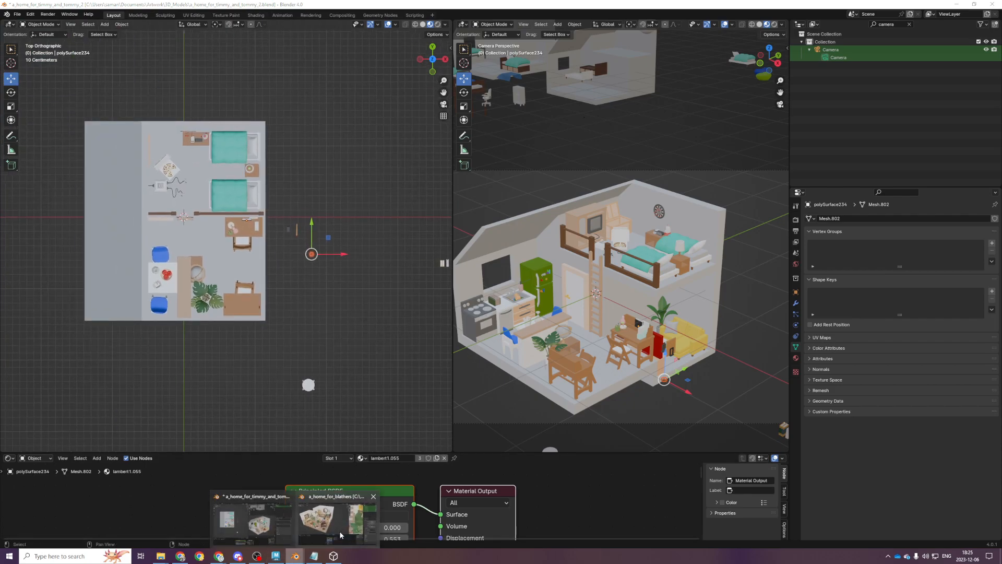
{"action": "left_click", "coordinate": [339, 517]}
{"action": "scroll", "coordinate": [356, 284], "scroll_direction": "up", "scroll_amount": 3}
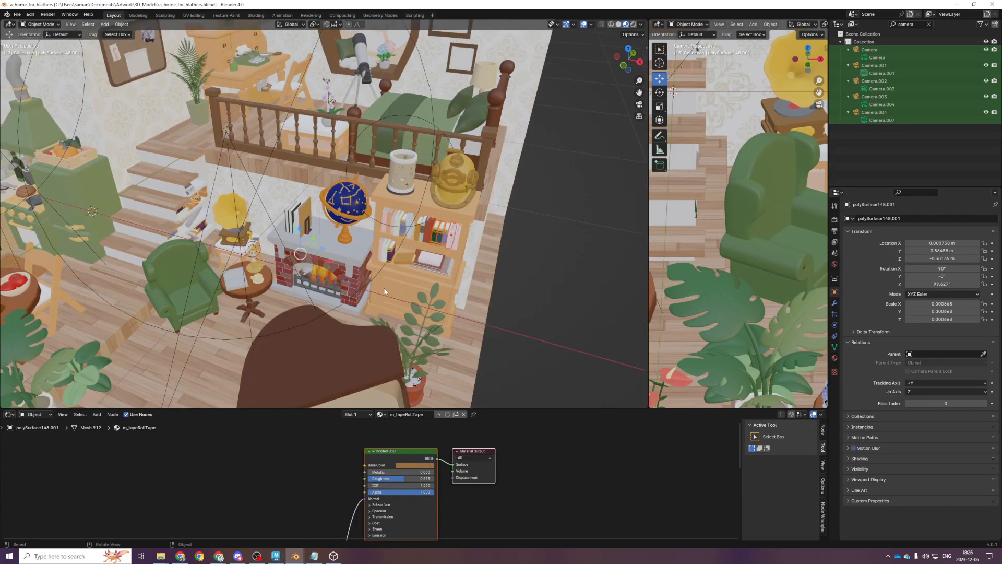
{"action": "middle_click_drag", "start_coordinate": [251, 357], "coordinate": [292, 322], "text": "shift"}
{"action": "left_click", "coordinate": [296, 556]}
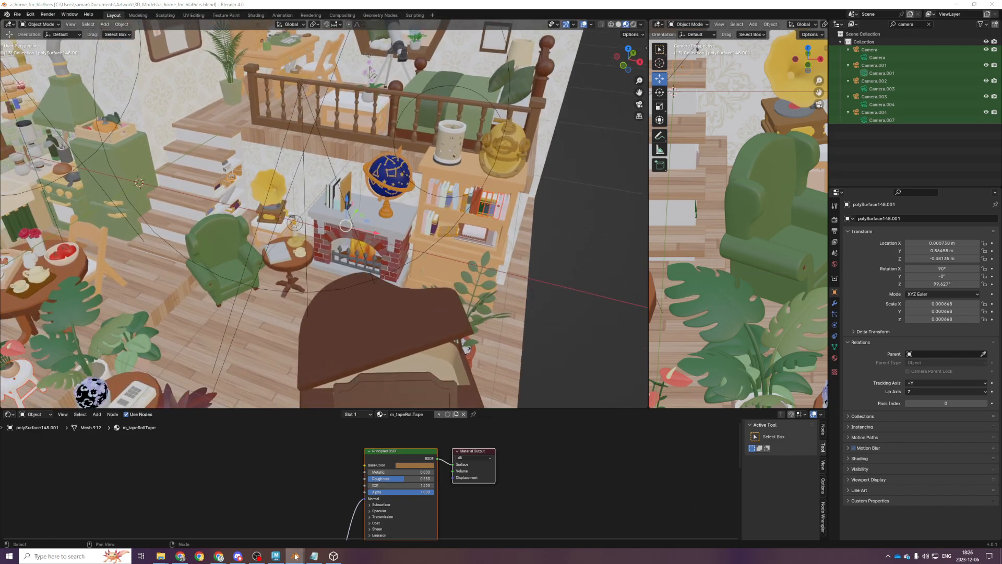
{"action": "left_click", "coordinate": [254, 517]}
Move the tape roll in top view over the shelf unit beside the globe and frame it from the front
{"action": "scroll", "coordinate": [300, 243], "scroll_direction": "up", "scroll_amount": 2}
{"action": "left_click_drag", "start_coordinate": [366, 244], "coordinate": [203, 254]}
{"action": "key", "text": "KP_Decimal"}
{"action": "key", "text": "KP_1"}
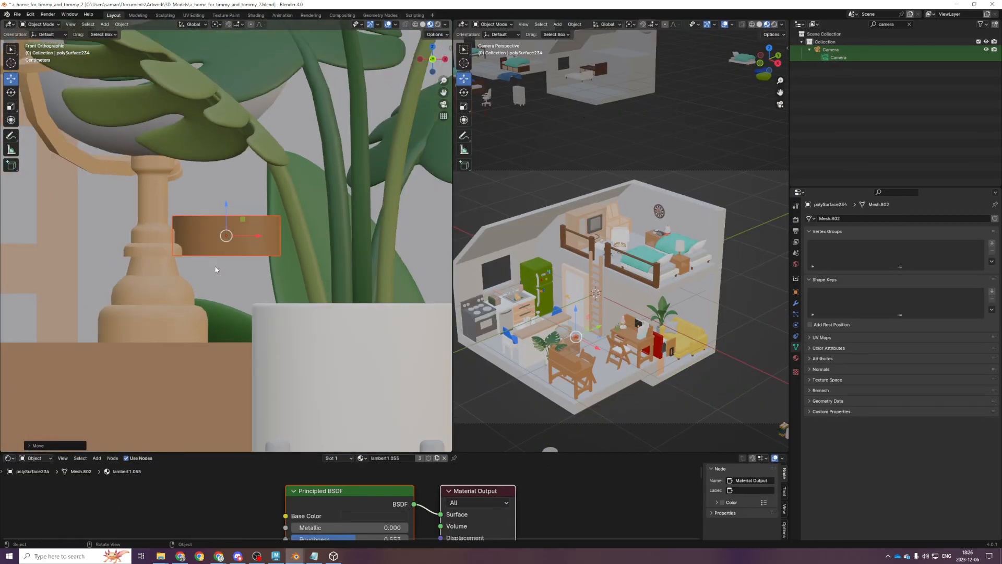
Lower the tape roll onto the top of the shelf unit in front view and save the file
{"action": "scroll", "coordinate": [217, 267], "scroll_direction": "down", "scroll_amount": 4}
{"action": "key", "text": "s"}
{"action": "key", "text": "w"}
{"action": "left_click_drag", "start_coordinate": [225, 209], "coordinate": [234, 282]}
{"action": "key", "text": "ctrl+s"}
{"action": "middle_click_drag", "start_coordinate": [277, 281], "coordinate": [217, 290]}
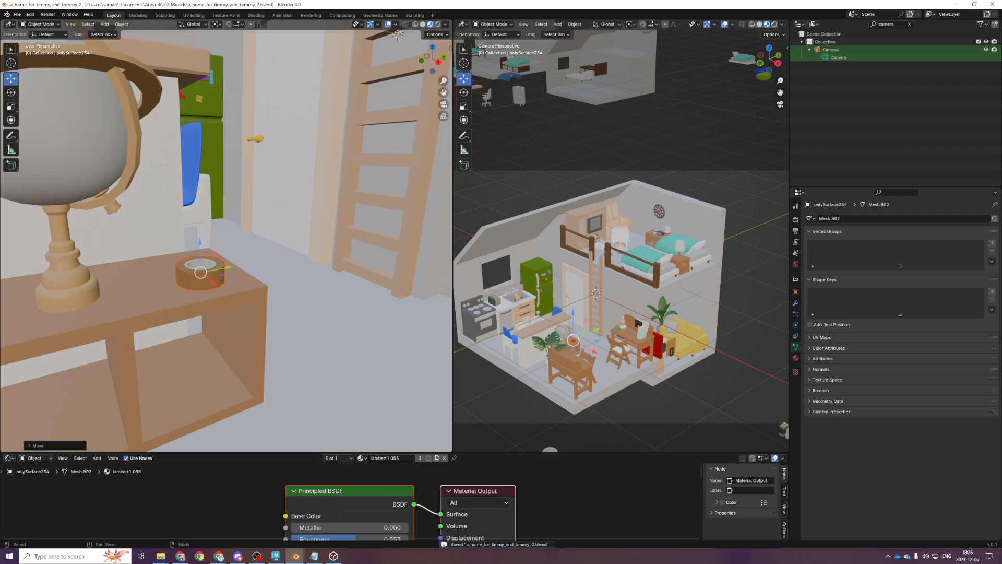
Select the three books lying outside the house in top view and move them over the loft's bedside shelf unit
{"action": "scroll", "coordinate": [91, 185], "scroll_direction": "down", "scroll_amount": 3}
{"action": "key", "text": "KP_7"}
{"action": "scroll", "coordinate": [361, 288], "scroll_direction": "down", "scroll_amount": 5}
{"action": "middle_click_drag", "start_coordinate": [352, 277], "coordinate": [193, 227], "text": "shift"}
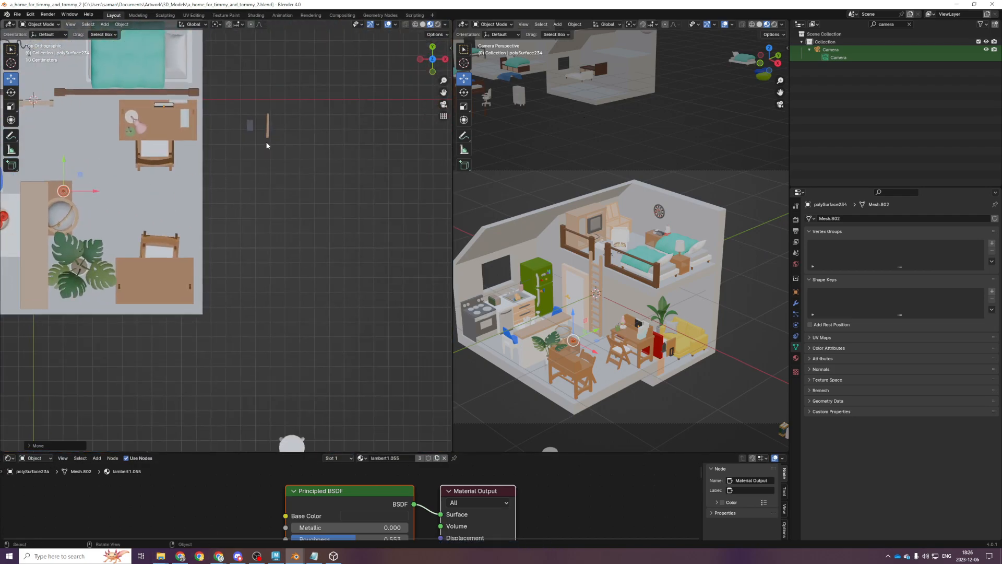
{"action": "middle_click_drag", "start_coordinate": [263, 159], "coordinate": [259, 197], "text": "shift"}
{"action": "left_click_drag", "start_coordinate": [233, 138], "coordinate": [404, 252]}
{"action": "scroll", "coordinate": [297, 214], "scroll_direction": "down", "scroll_amount": 5}
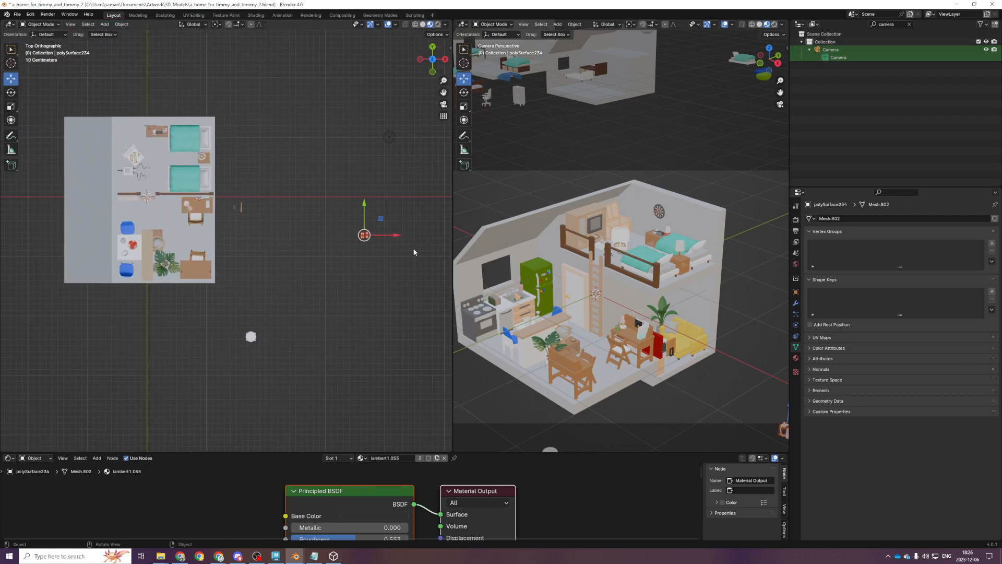
{"action": "left_click_drag", "start_coordinate": [382, 219], "coordinate": [173, 124]}
Raise the books to loft level in front view and shift them sideways into the shelf unit's open compartment
{"action": "key", "text": "KP_1"}
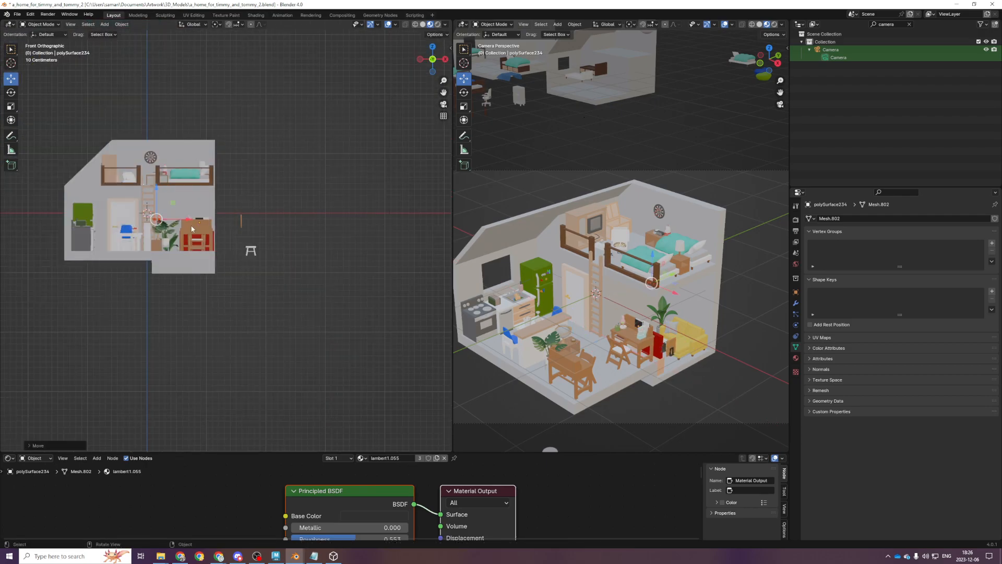
{"action": "scroll", "coordinate": [172, 189], "scroll_direction": "up", "scroll_amount": 4}
{"action": "scroll", "coordinate": [242, 215], "scroll_direction": "up", "scroll_amount": 3}
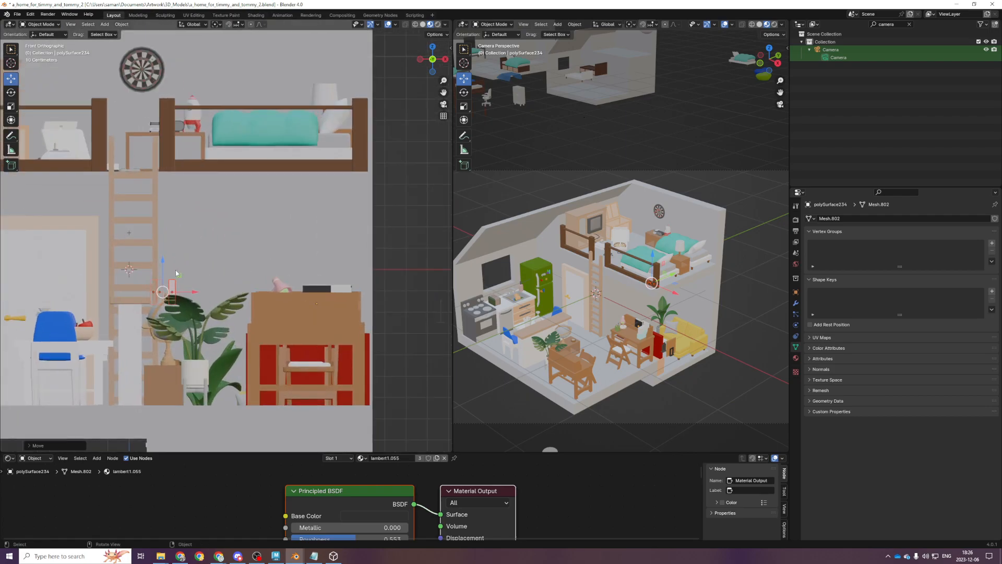
{"action": "left_click_drag", "start_coordinate": [181, 277], "coordinate": [162, 137]}
{"action": "key", "text": "KP_Decimal"}
{"action": "middle_click_drag", "start_coordinate": [250, 193], "coordinate": [189, 224]}
{"action": "left_click_drag", "start_coordinate": [247, 234], "coordinate": [337, 234]}
Lower the books onto the compartment floor, slide them toward its side wall, and save the file
{"action": "middle_click_drag", "start_coordinate": [295, 255], "coordinate": [369, 245]}
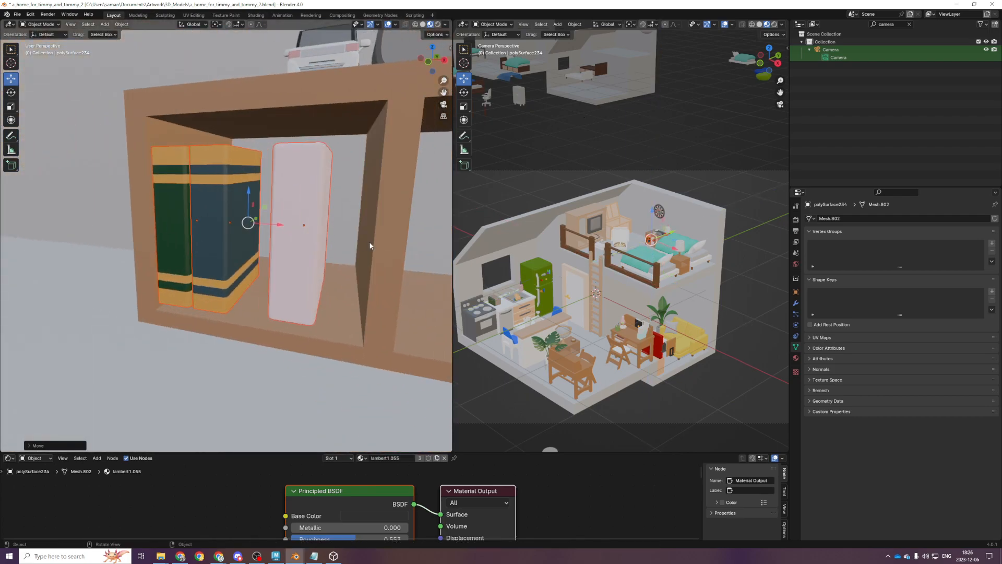
{"action": "left_click_drag", "start_coordinate": [249, 192], "coordinate": [244, 214]}
{"action": "middle_click_drag", "start_coordinate": [231, 248], "coordinate": [251, 245]}
{"action": "left_click_drag", "start_coordinate": [270, 246], "coordinate": [221, 246]}
{"action": "middle_click_drag", "start_coordinate": [222, 246], "coordinate": [175, 302]}
{"action": "left_click_drag", "start_coordinate": [281, 237], "coordinate": [307, 208]}
{"action": "key", "text": "ctrl+s"}
Select the pale pink book and tilt it slightly toward the other two books in wireframe front view
{"action": "middle_click_drag", "start_coordinate": [205, 307], "coordinate": [231, 264]}
{"action": "left_click", "coordinate": [248, 264]}
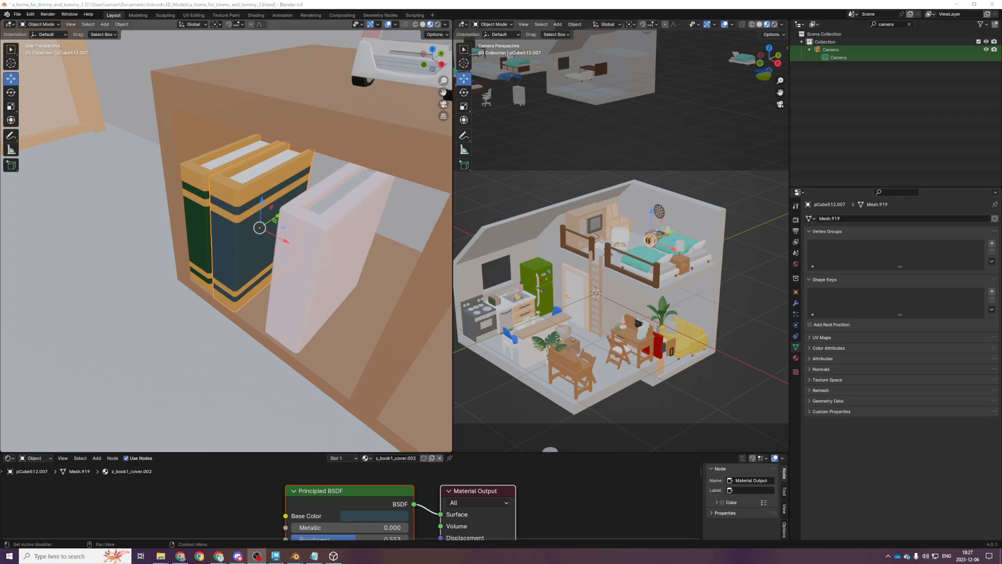
{"action": "left_click", "coordinate": [311, 284]}
{"action": "key", "text": "KP_3"}
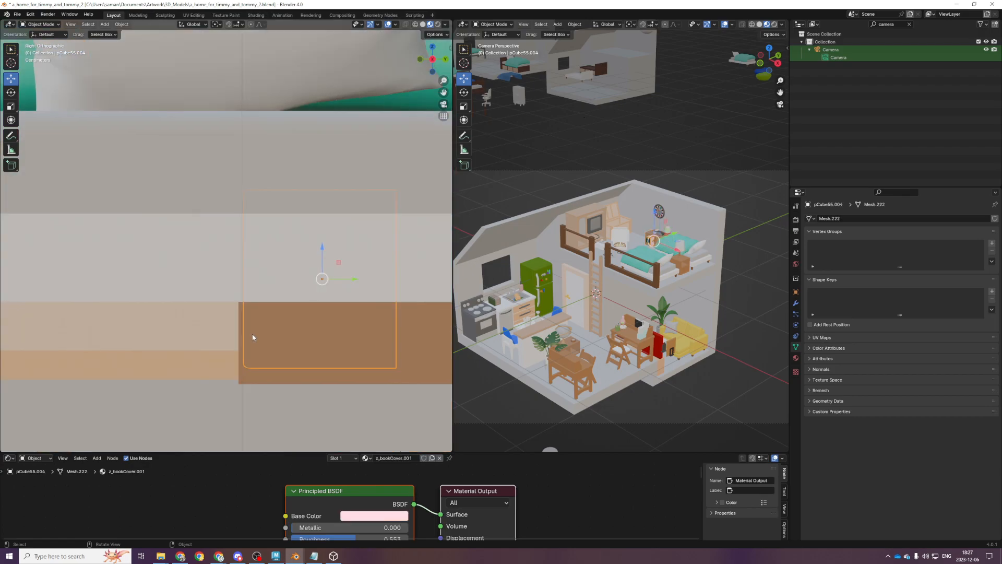
{"action": "key", "text": "KP_1"}
{"action": "key", "text": "shift+z"}
{"action": "key", "text": "r"}
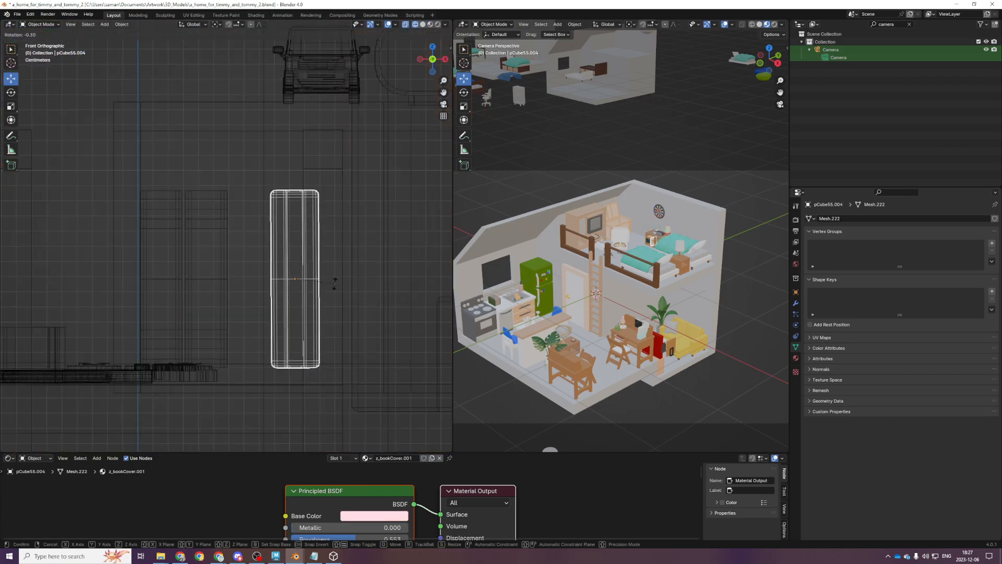
{"action": "left_click", "coordinate": [340, 280]}
Slide the tilted pink book against the blue book, raise it slightly onto the shelf surface, and save the file
{"action": "left_click_drag", "start_coordinate": [330, 280], "coordinate": [294, 280]}
{"action": "key", "text": "shift+z"}
{"action": "middle_click_drag", "start_coordinate": [309, 299], "coordinate": [311, 262]}
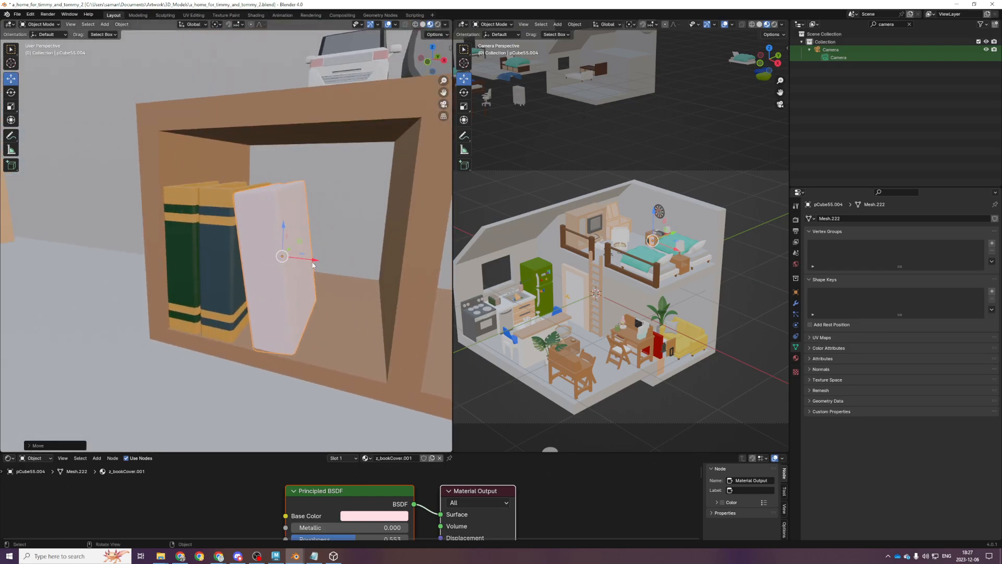
{"action": "left_click_drag", "start_coordinate": [284, 226], "coordinate": [285, 224]}
{"action": "key", "text": "ctrl+s"}
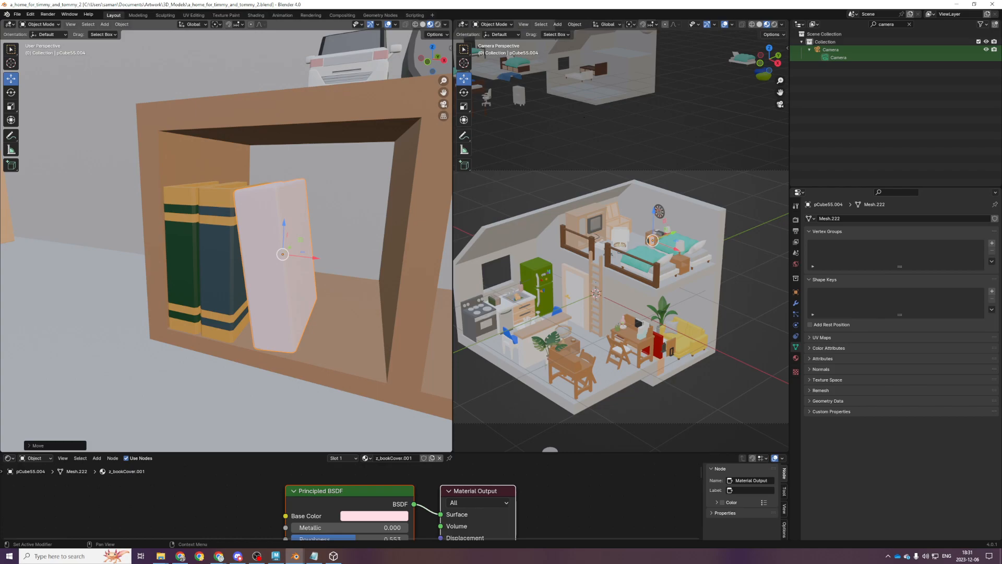
Look over the Maya scene and the a_home_for_blathers scene, then return to a_home_for_timmy_and_tommy_2 and inspect the loft house
{"action": "key", "text": "alt+Tab"}
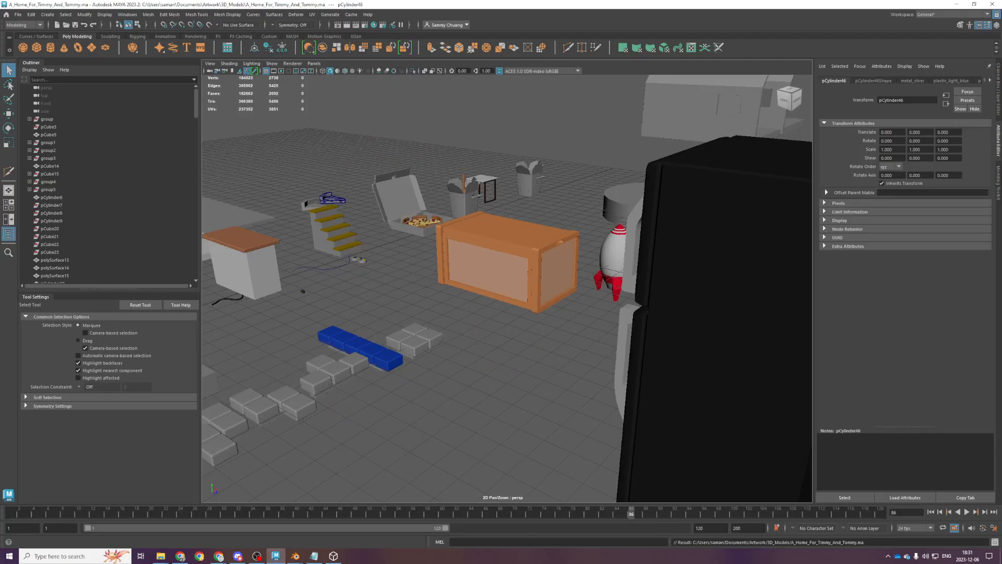
{"action": "key", "text": "alt+Tab"}
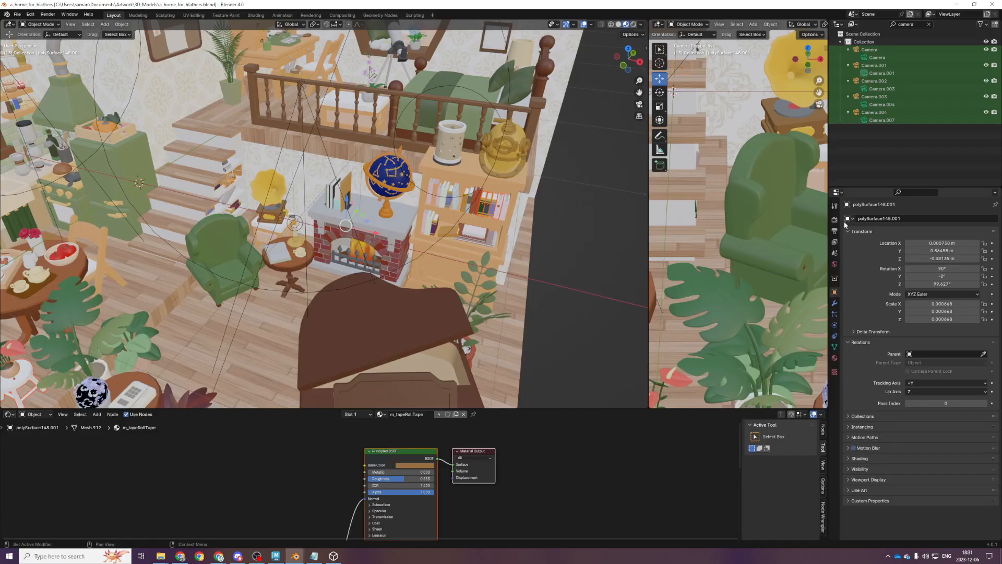
{"action": "scroll", "coordinate": [323, 310], "scroll_direction": "up", "scroll_amount": 2}
{"action": "scroll", "coordinate": [377, 487], "scroll_direction": "down", "scroll_amount": 1}
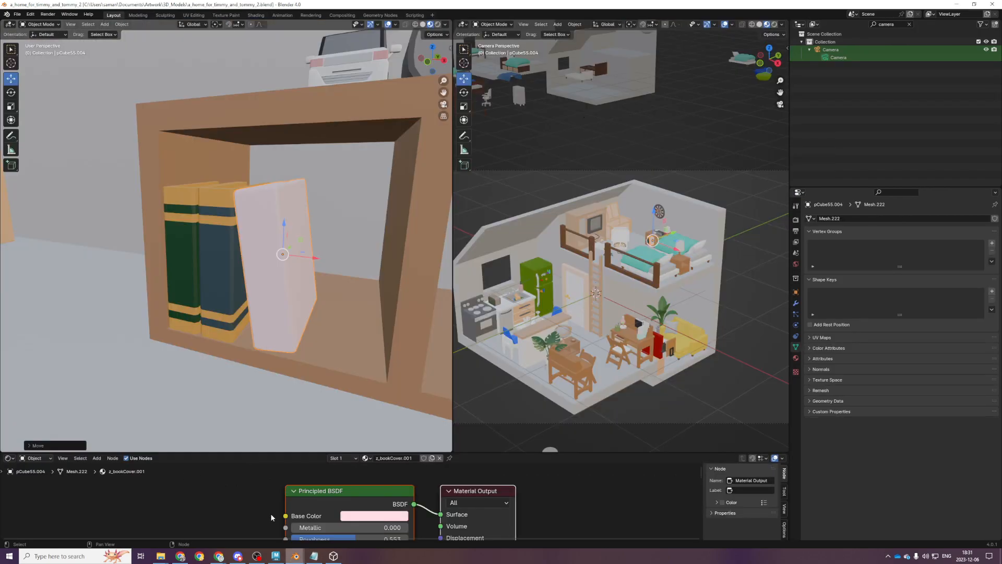
{"action": "scroll", "coordinate": [371, 340], "scroll_direction": "down", "scroll_amount": 3}
{"action": "middle_click_drag", "start_coordinate": [372, 341], "coordinate": [394, 334]}
{"action": "scroll", "coordinate": [665, 281], "scroll_direction": "up", "scroll_amount": 2}
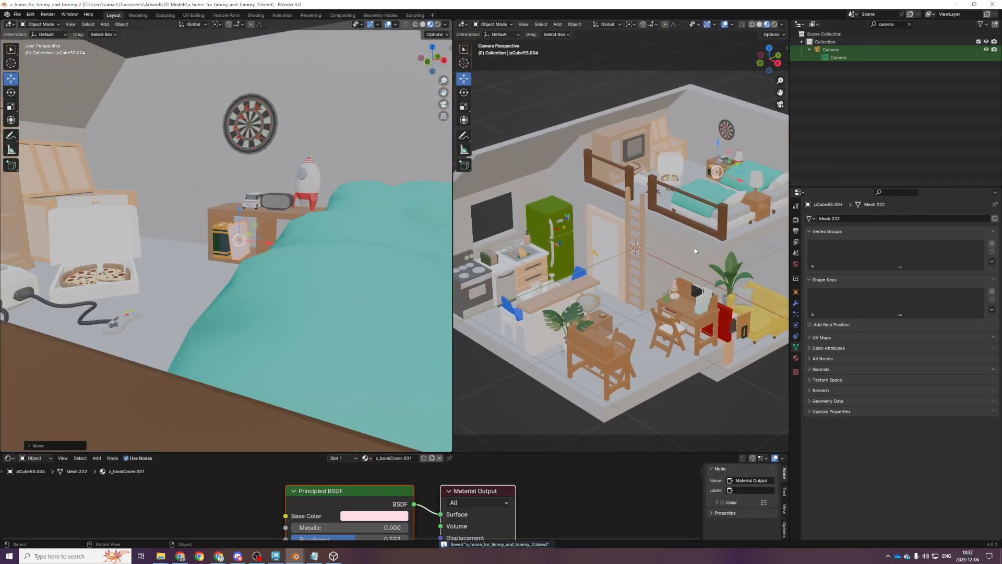
{"action": "scroll", "coordinate": [632, 346], "scroll_direction": "up", "scroll_amount": 3}
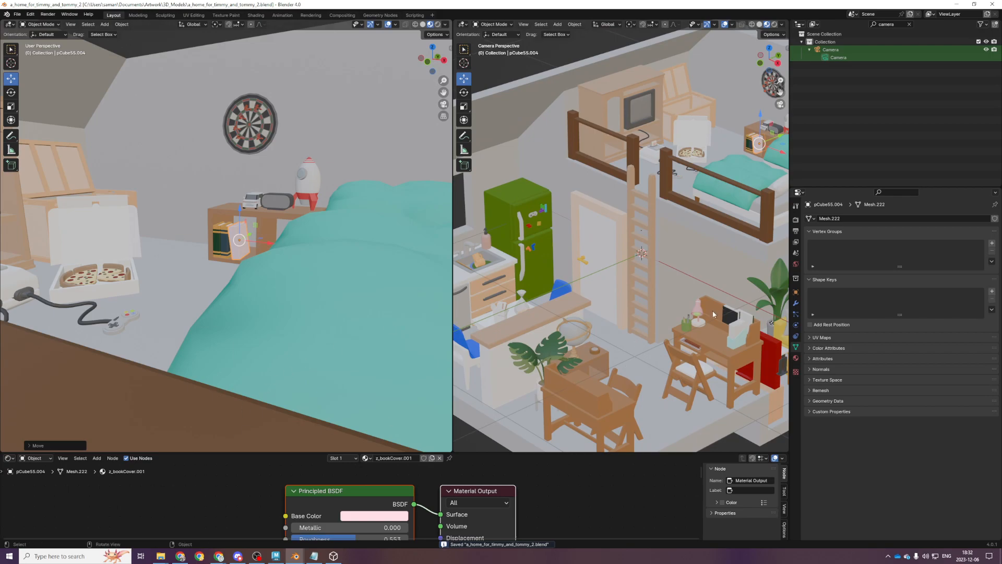
{"action": "scroll", "coordinate": [659, 373], "scroll_direction": "down", "scroll_amount": 2}
{"action": "scroll", "coordinate": [176, 275], "scroll_direction": "down", "scroll_amount": 2}
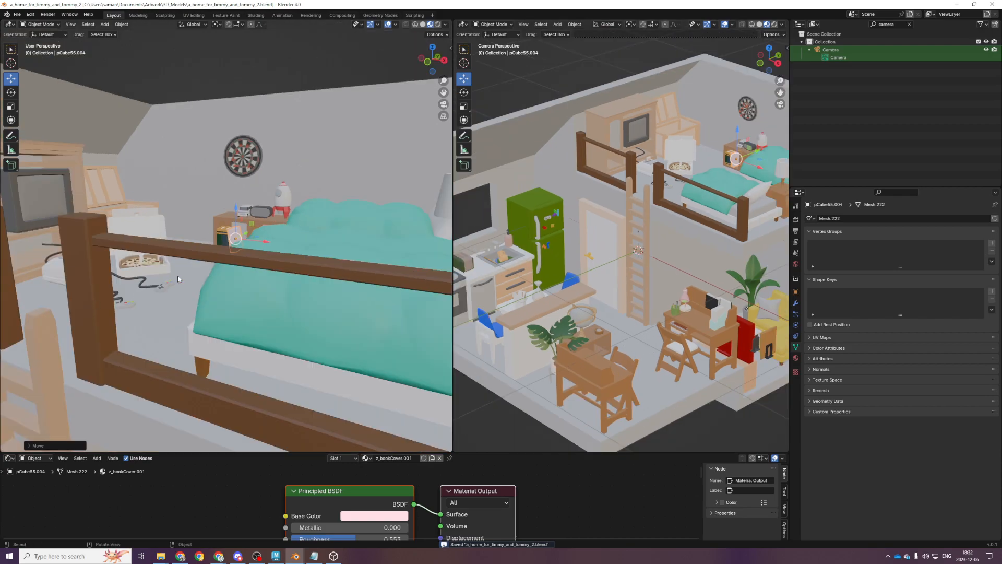
Lengthen the long counter beside the dining table by moving its loft-side end vertices along Y in wireframe top view
{"action": "key", "text": "KP_7"}
{"action": "scroll", "coordinate": [246, 228], "scroll_direction": "down", "scroll_amount": 2}
{"action": "scroll", "coordinate": [246, 228], "scroll_direction": "down", "scroll_amount": 1}
{"action": "middle_click_drag", "start_coordinate": [245, 228], "coordinate": [283, 155], "text": "shift"}
{"action": "scroll", "coordinate": [284, 209], "scroll_direction": "up", "scroll_amount": 1}
{"action": "key", "text": "Tab"}
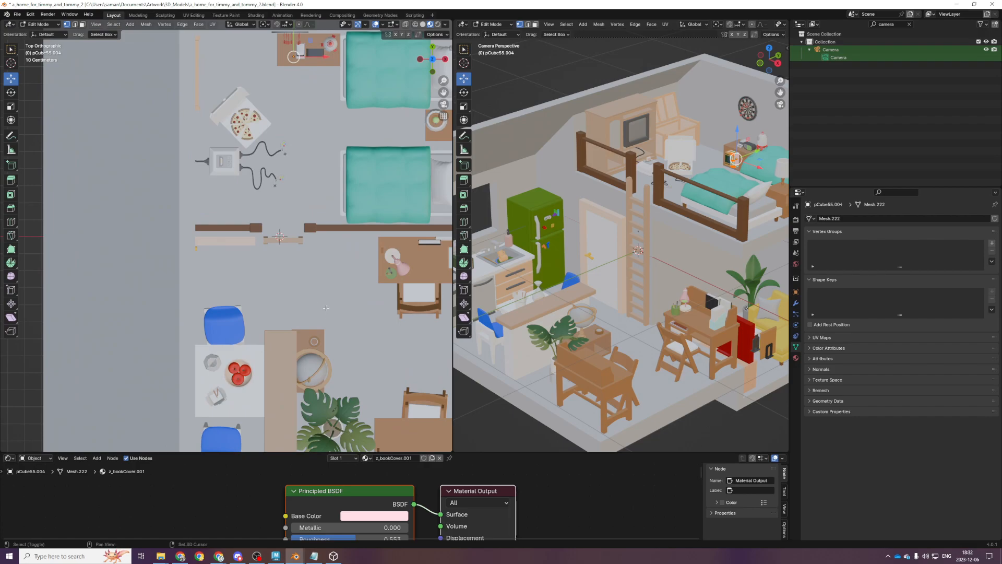
{"action": "middle_click_drag", "start_coordinate": [296, 321], "coordinate": [300, 294], "text": "shift"}
{"action": "key", "text": "Tab"}
{"action": "left_click", "coordinate": [278, 317]}
{"action": "key", "text": "z"}
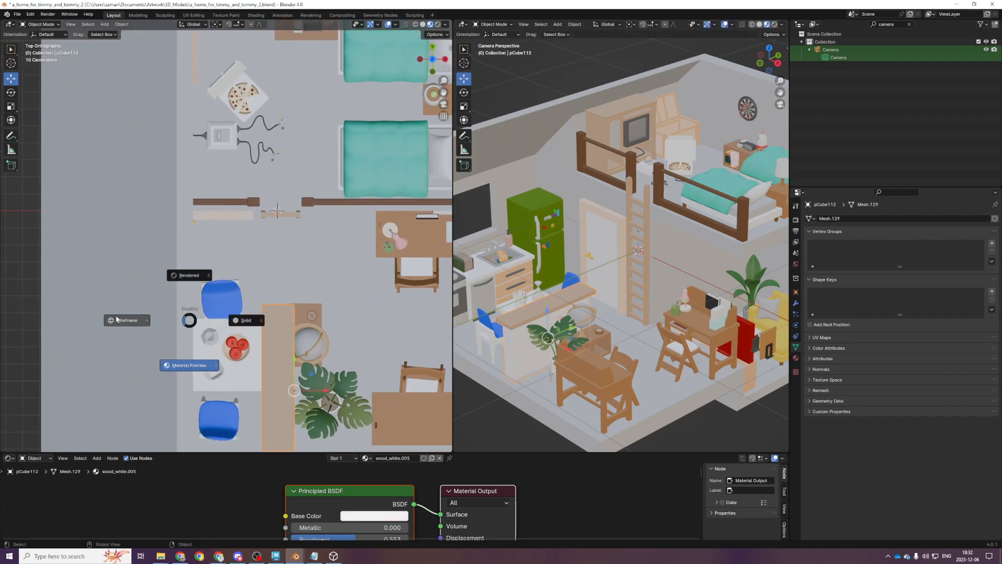
{"action": "left_click", "coordinate": [92, 319]}
{"action": "key", "text": "Tab"}
{"action": "left_click_drag", "start_coordinate": [238, 285], "coordinate": [345, 339]}
{"action": "left_click_drag", "start_coordinate": [279, 278], "coordinate": [279, 258]}
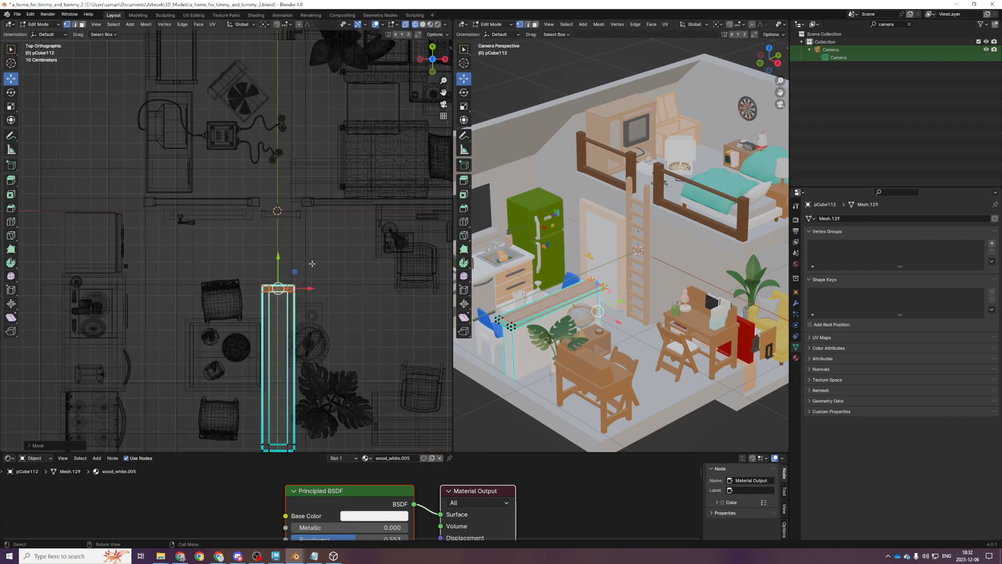
{"action": "key", "text": "Tab"}
Move the shelf unit with the globe and tape roll toward the counter's extended end, save the file, and restore material preview
{"action": "mouse_move", "coordinate": [316, 289]}
{"action": "left_mouse_down"}
{"action": "mouse_move", "coordinate": [322, 332]}
{"action": "mouse_move", "coordinate": [312, 285]}
{"action": "left_mouse_up"}
{"action": "key", "text": "ctrl+s"}
{"action": "key", "text": "z"}
{"action": "middle_click_drag", "start_coordinate": [585, 346], "coordinate": [620, 338]}
{"action": "scroll", "coordinate": [638, 359], "scroll_direction": "up", "scroll_amount": 3}
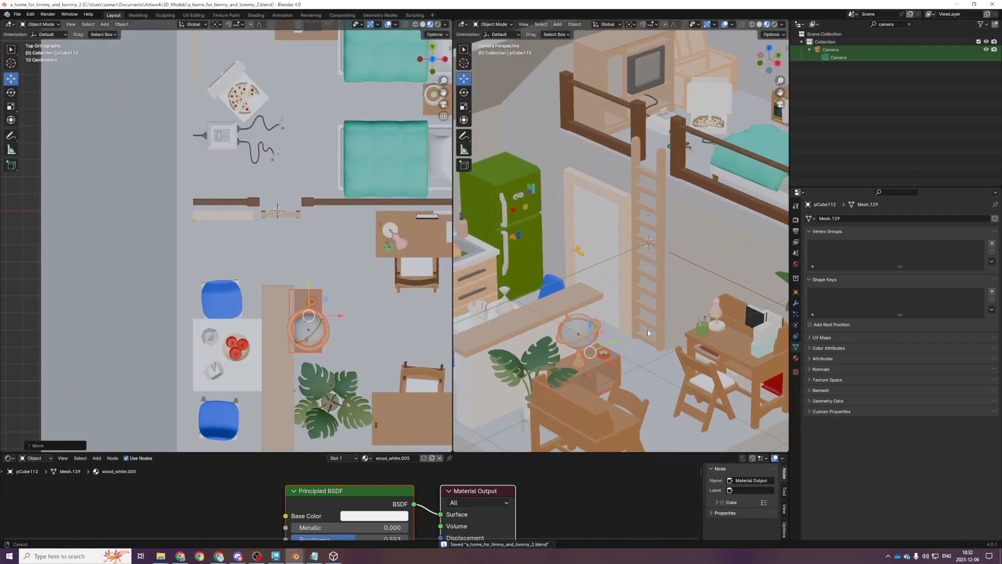
{"action": "scroll", "coordinate": [636, 330], "scroll_direction": "down", "scroll_amount": 5}
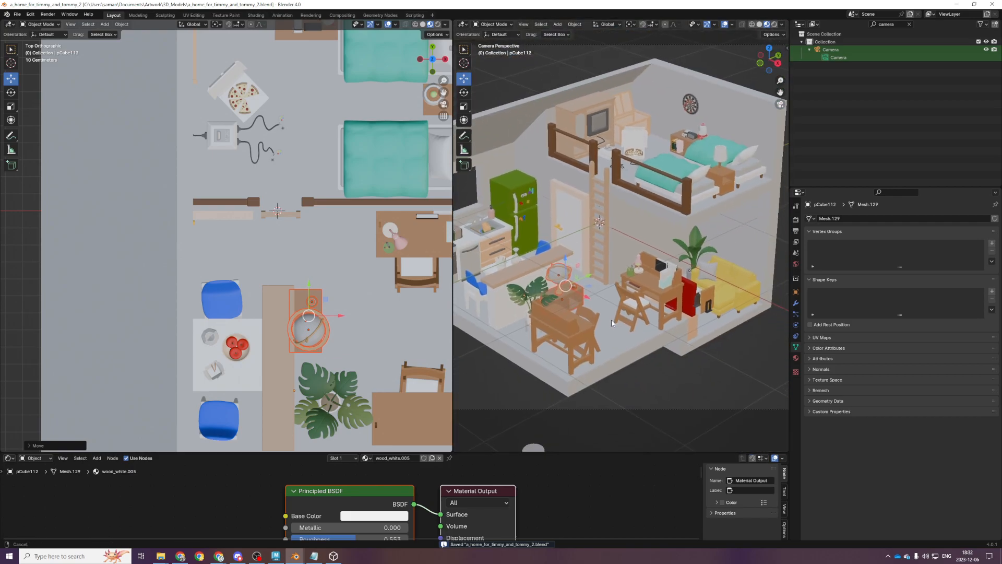
Select the bookend and wooden board outside the house in top view and move them onto the desk beside the monstera plant
{"action": "scroll", "coordinate": [342, 282], "scroll_direction": "down", "scroll_amount": 2}
{"action": "middle_click_drag", "start_coordinate": [343, 282], "coordinate": [254, 293], "text": "shift"}
{"action": "scroll", "coordinate": [253, 293], "scroll_direction": "up", "scroll_amount": 1}
{"action": "left_click_drag", "start_coordinate": [360, 242], "coordinate": [407, 278]}
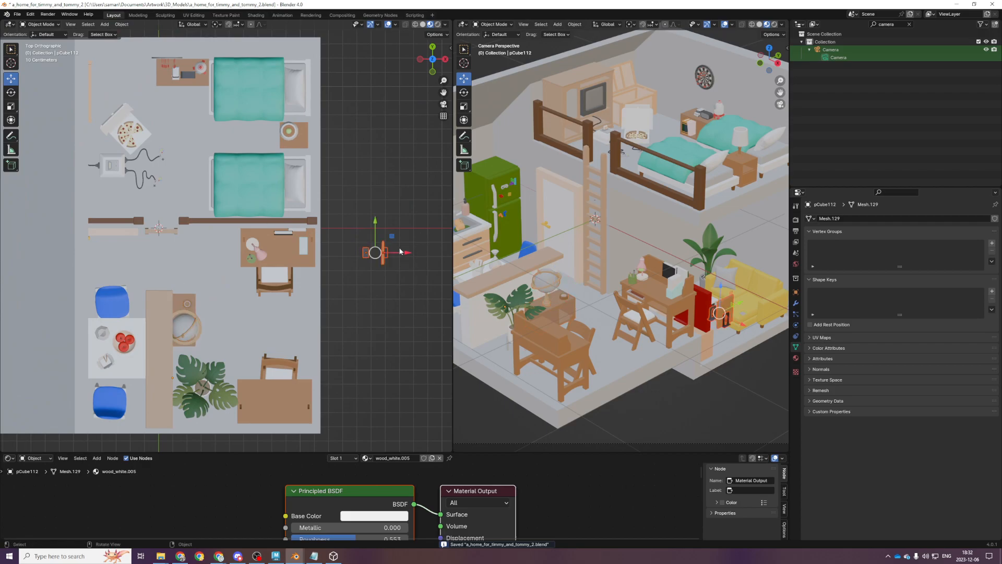
{"action": "key", "text": "g"}
{"action": "left_click", "coordinate": [314, 386]}
{"action": "key", "text": "KP_Decimal"}
Move the black bookend along X up against the wooden board on the desk
{"action": "left_click", "coordinate": [154, 241]}
{"action": "left_click", "coordinate": [154, 241]}
{"action": "left_click_drag", "start_coordinate": [169, 236], "coordinate": [290, 236]}
{"action": "scroll", "coordinate": [365, 280], "scroll_direction": "down", "scroll_amount": 5}
{"action": "scroll", "coordinate": [364, 277], "scroll_direction": "up", "scroll_amount": 4}
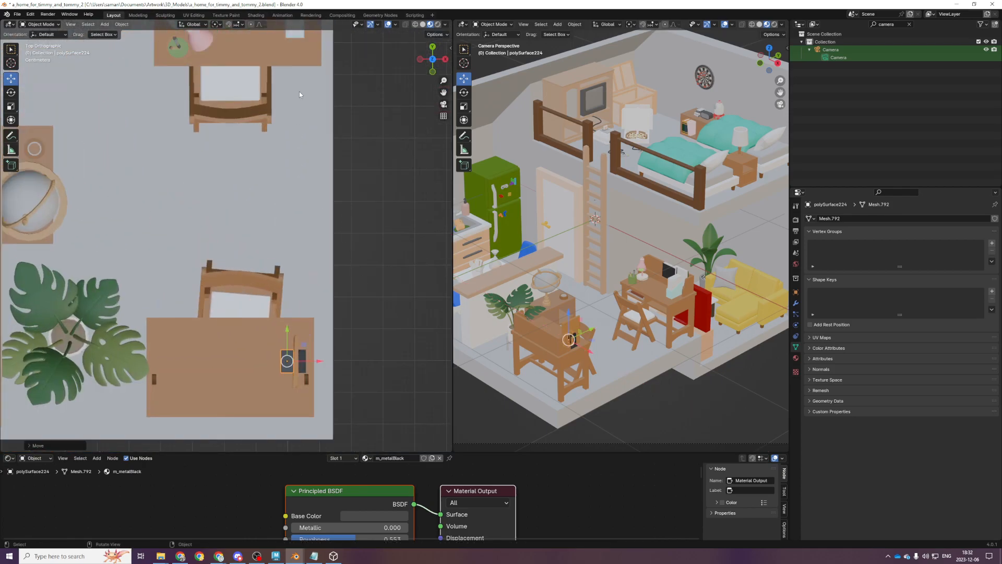
Duplicate the white paper block from the lamp desk along Y onto the desk with the bookend
{"action": "scroll", "coordinate": [299, 92], "scroll_direction": "down", "scroll_amount": 2}
{"action": "left_click", "coordinate": [274, 84]}
{"action": "key", "text": "shift+d"}
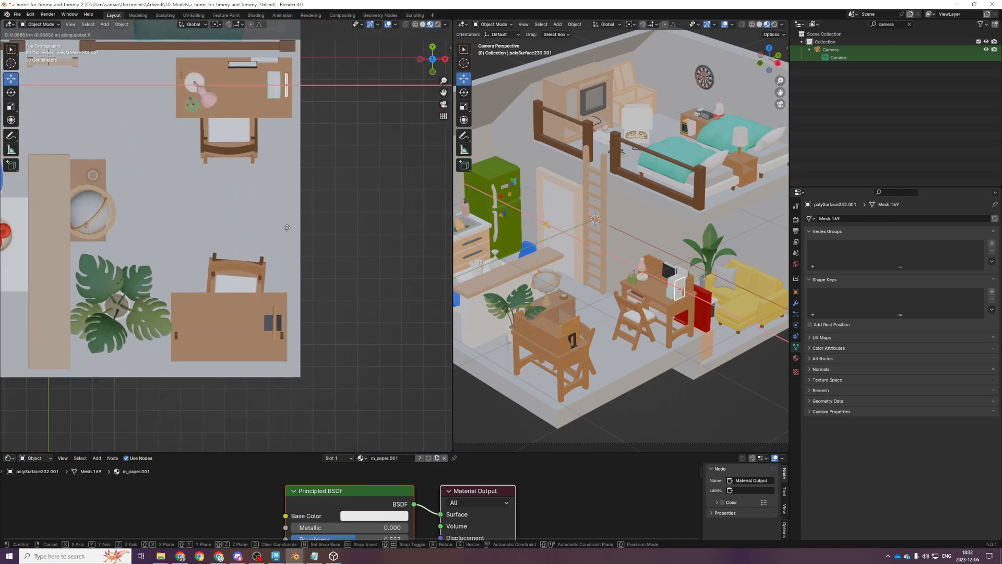
{"action": "key", "text": "x"}
{"action": "key", "text": "y"}
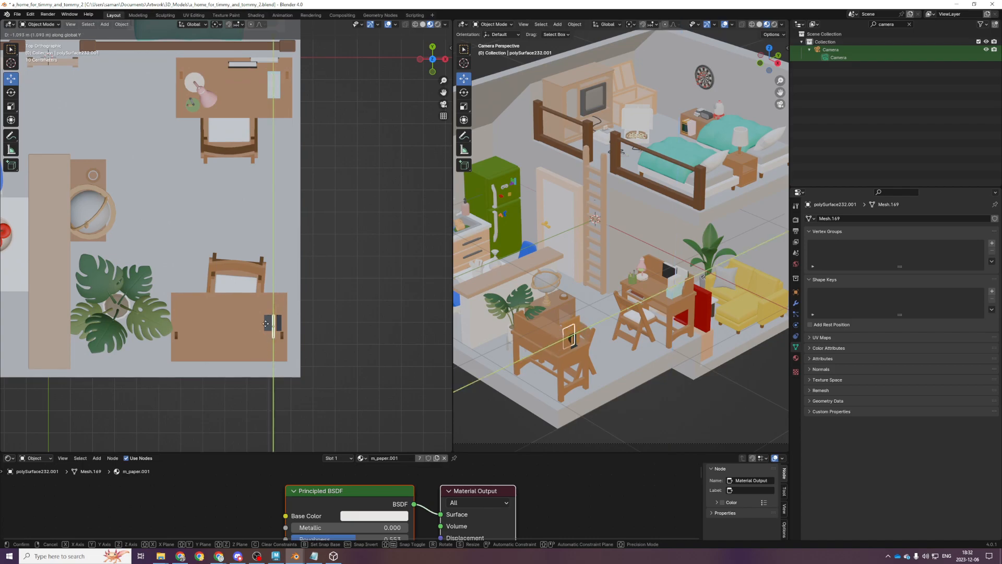
{"action": "left_click", "coordinate": [271, 320]}
Scale the copied paper block, position it between the wooden board and the bookend, and save the file
{"action": "key", "text": "KP_Decimal"}
{"action": "middle_click_drag", "start_coordinate": [271, 320], "coordinate": [245, 224]}
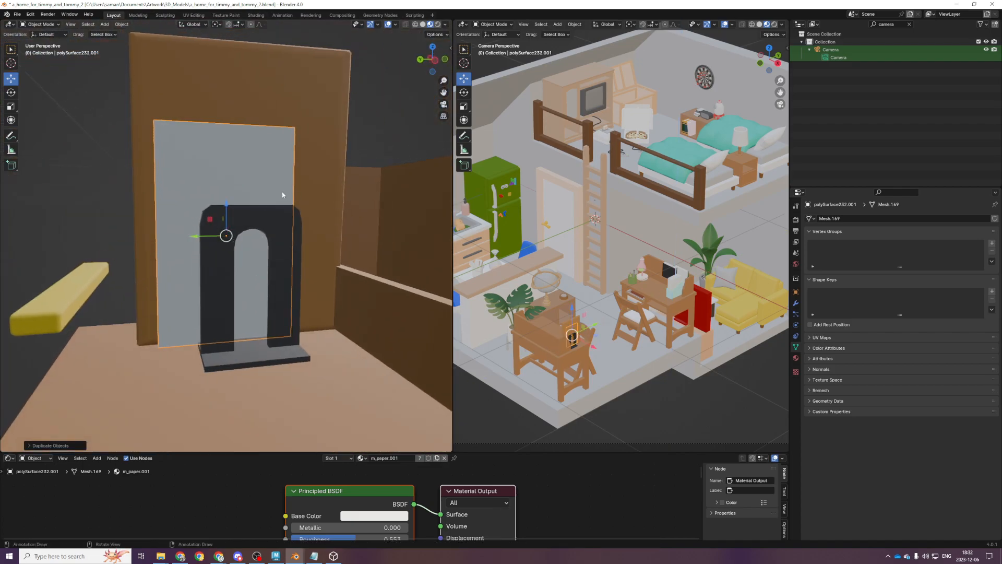
{"action": "key", "text": "shift+space"}
{"action": "key", "text": "s"}
{"action": "left_click_drag", "start_coordinate": [210, 219], "coordinate": [213, 210]}
{"action": "key", "text": "shift+space"}
{"action": "key", "text": "g"}
{"action": "mouse_move", "coordinate": [213, 210]}
{"action": "middle_mouse_down"}
{"action": "mouse_move", "coordinate": [287, 230]}
{"action": "mouse_move", "coordinate": [209, 222]}
{"action": "middle_mouse_up"}
{"action": "left_click_drag", "start_coordinate": [209, 222], "coordinate": [219, 228]}
{"action": "key", "text": "ctrl+s"}
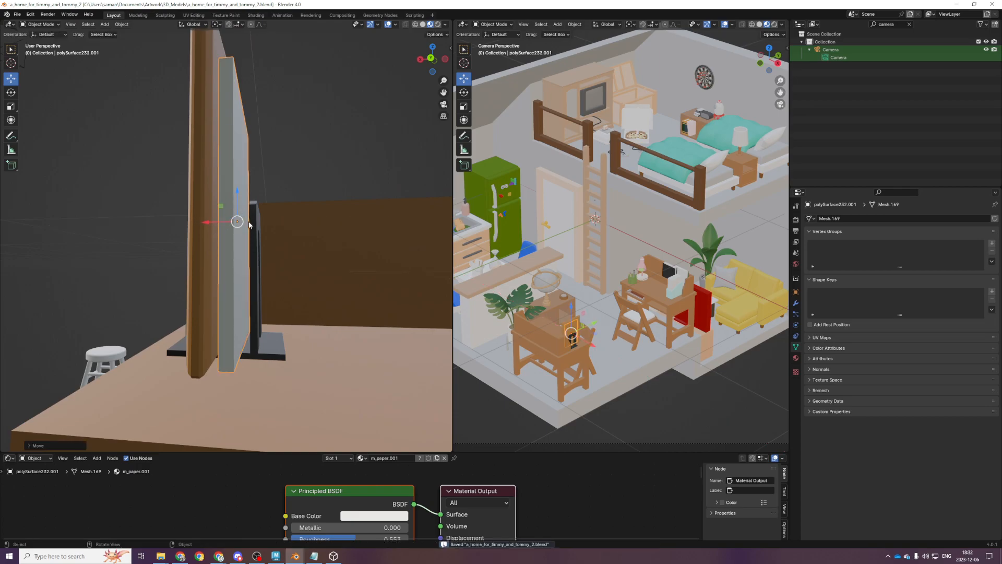
Adjust the paper block's position, duplicate it along X right beside the first one, and save the file
{"action": "scroll", "coordinate": [224, 224], "scroll_direction": "down", "scroll_amount": 3}
{"action": "middle_click_drag", "start_coordinate": [225, 224], "coordinate": [208, 225]}
{"action": "left_click_drag", "start_coordinate": [203, 227], "coordinate": [195, 231]}
{"action": "left_click_drag", "start_coordinate": [197, 230], "coordinate": [198, 229]}
{"action": "key", "text": "shift+d"}
{"action": "key", "text": "x"}
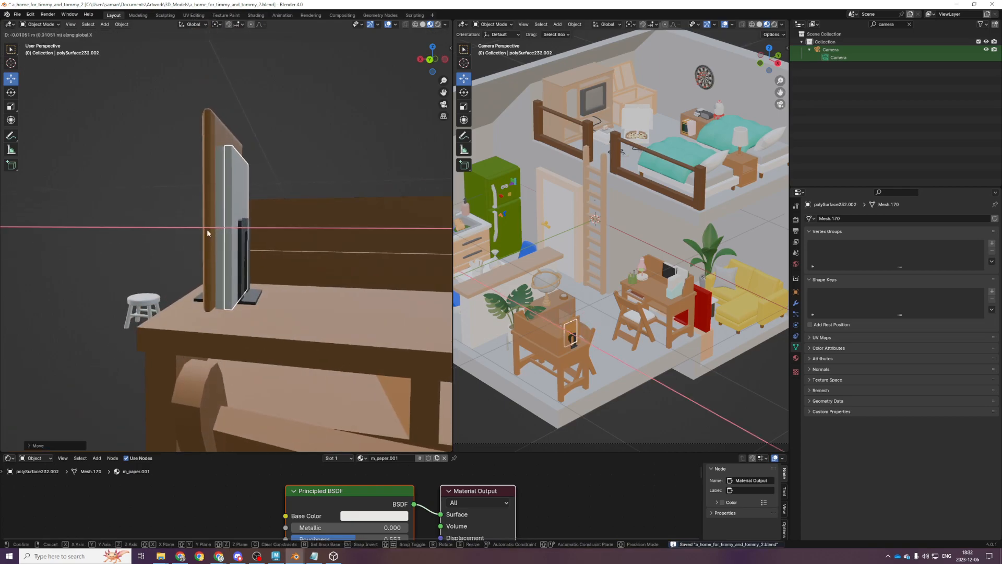
{"action": "scroll", "coordinate": [245, 220], "scroll_direction": "up", "scroll_amount": 3}
{"action": "left_click", "coordinate": [250, 217]}
{"action": "key", "text": "ctrl+s"}
Nudge the black bookend, then lower it with the wooden board and both paper blocks onto the desktop, and save the file
{"action": "left_click", "coordinate": [261, 264]}
{"action": "middle_click_drag", "start_coordinate": [261, 263], "coordinate": [209, 308]}
{"action": "left_click", "coordinate": [204, 309]}
{"action": "left_click_drag", "start_coordinate": [226, 266], "coordinate": [228, 263]}
{"action": "left_click", "coordinate": [203, 289]}
{"action": "left_click", "coordinate": [281, 347]}
{"action": "left_click", "coordinate": [222, 235], "text": "shift"}
{"action": "left_click", "coordinate": [242, 222], "text": "shift"}
{"action": "left_click", "coordinate": [254, 218], "text": "shift"}
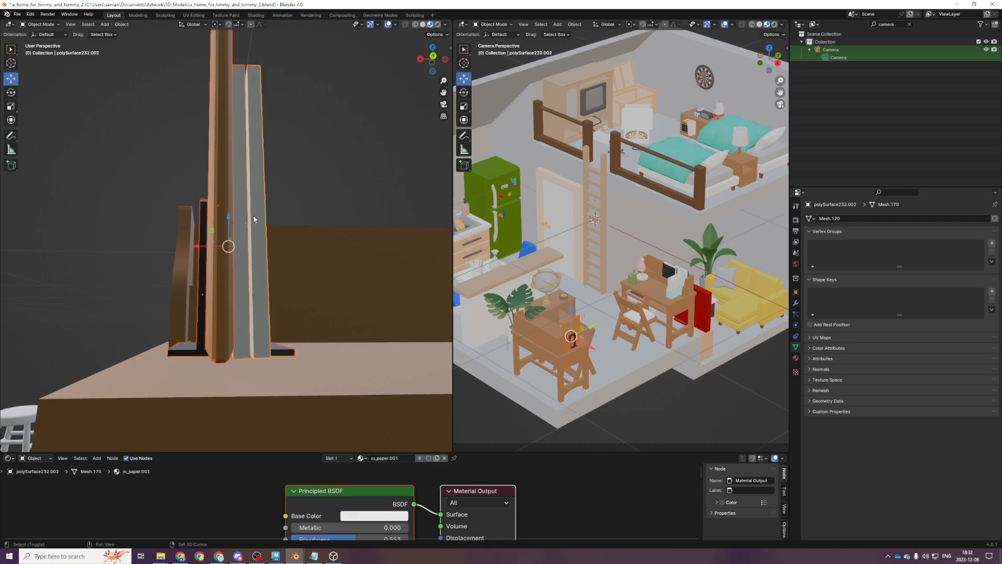
{"action": "left_click_drag", "start_coordinate": [229, 229], "coordinate": [225, 228]}
{"action": "key", "text": "ctrl+s"}
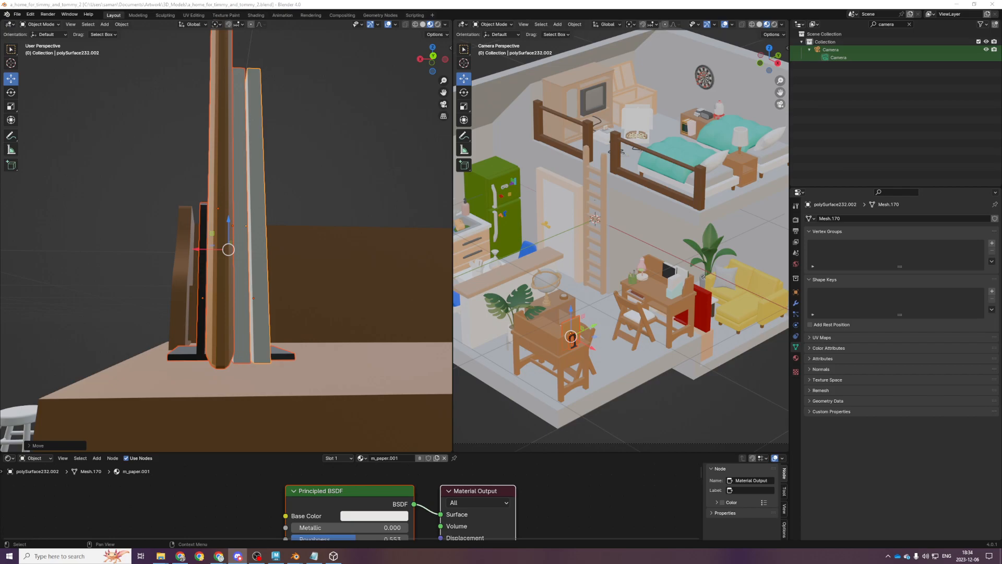
Check the A_Home_For_Timmy_And_Tommy.ma scene in Maya, then return to a_home_for_timmy_and_tommy_2 in Blender
{"action": "key", "text": "alt+Tab"}
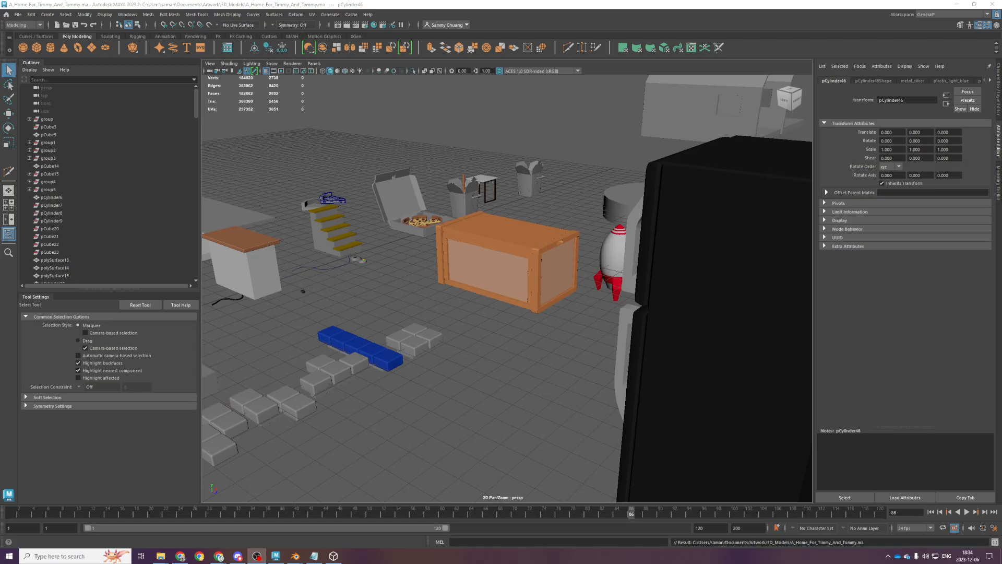
{"action": "mouse_move", "coordinate": [296, 556]}
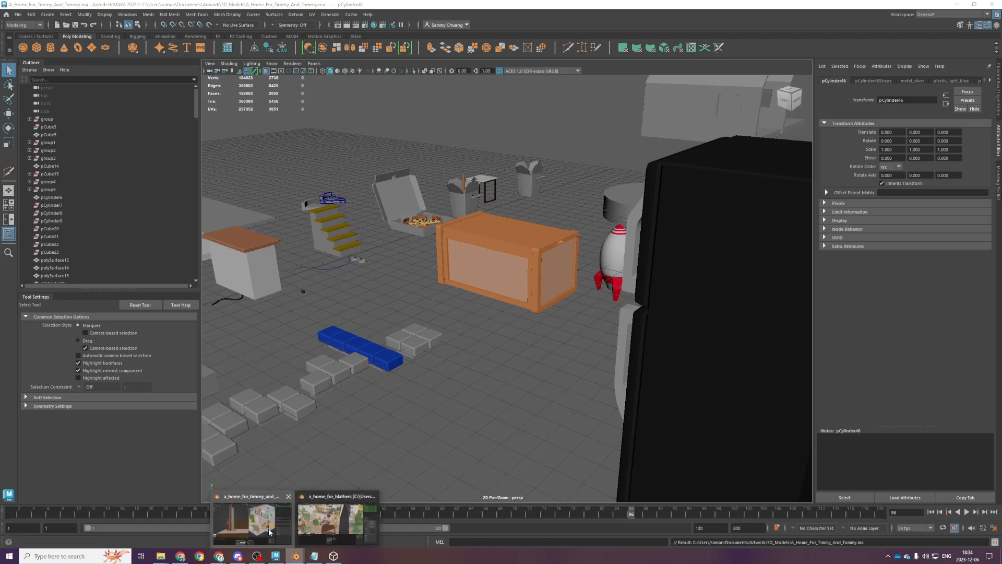
{"action": "left_click", "coordinate": [270, 532]}
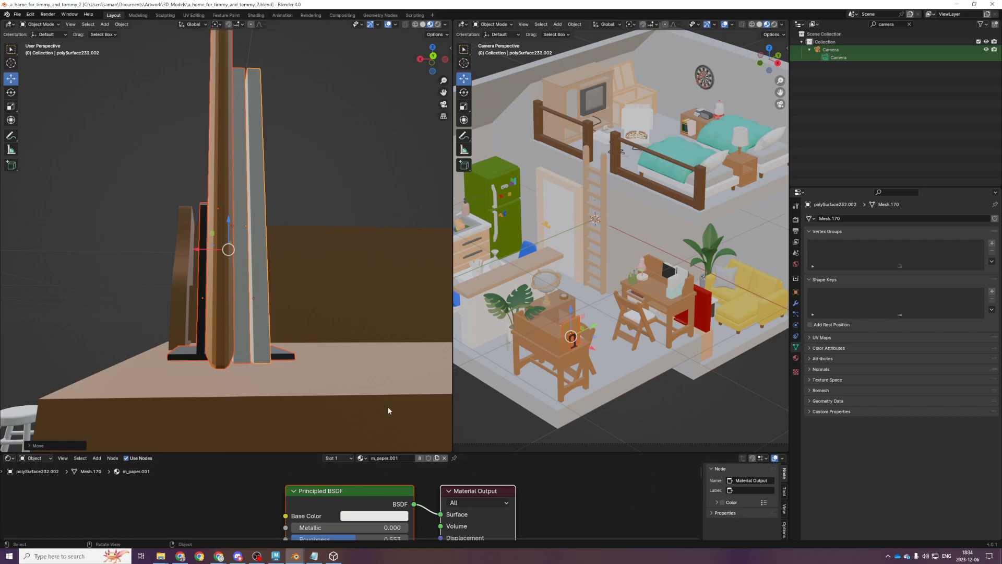
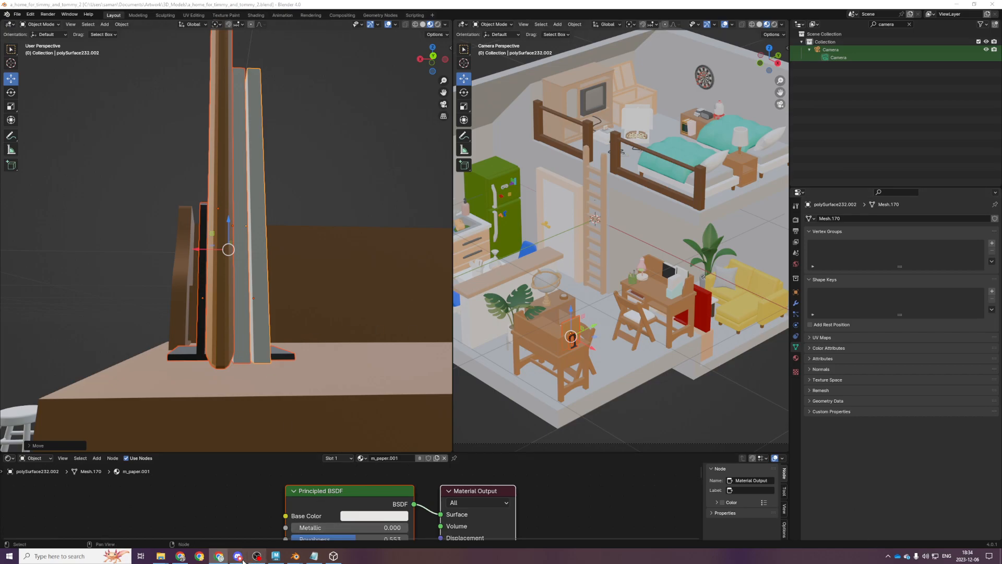
Delete the pink lamp standing beside the green pencil holder on the desk
{"action": "scroll", "coordinate": [650, 294], "scroll_direction": "up", "scroll_amount": 2}
{"action": "left_click", "coordinate": [650, 293]}
{"action": "scroll", "coordinate": [670, 329], "scroll_direction": "up", "scroll_amount": 4}
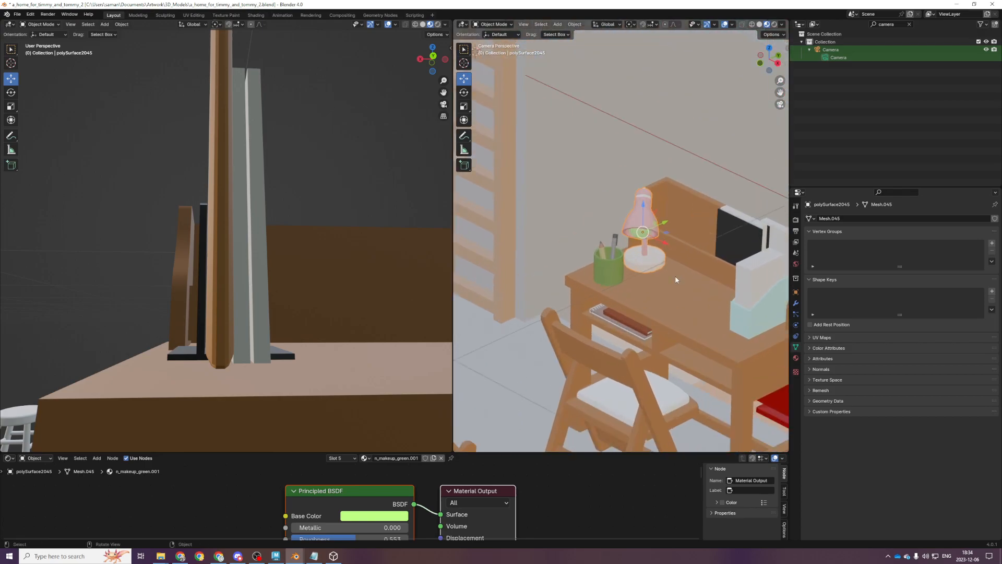
{"action": "scroll", "coordinate": [676, 280], "scroll_direction": "down", "scroll_amount": 1}
{"action": "scroll", "coordinate": [675, 280], "scroll_direction": "down", "scroll_amount": 2}
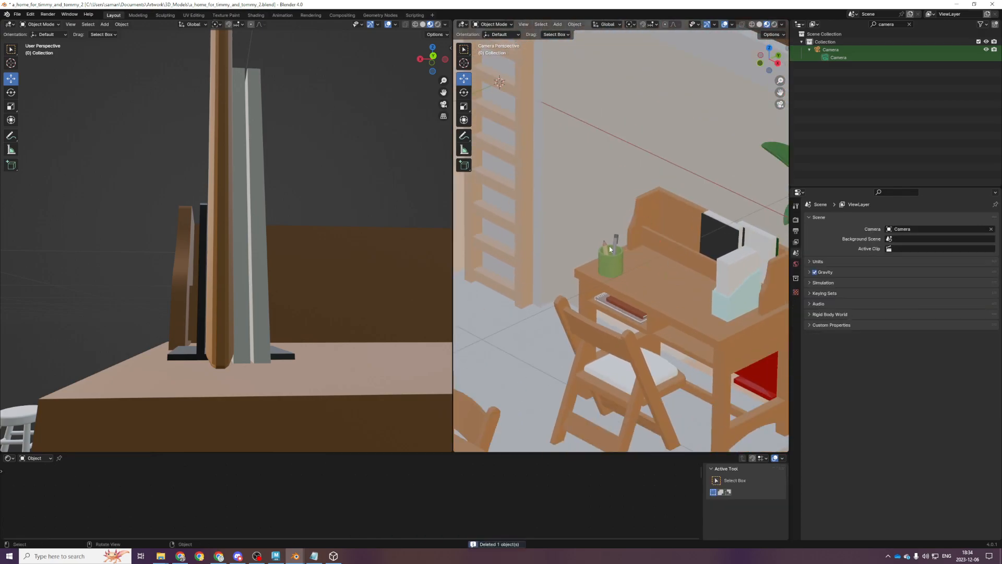
Switch to Maya, add an enlarged polygon cylinder on the open floor near the black cabinet, and save the scene
{"action": "left_click", "coordinate": [276, 557]}
{"action": "left_click_drag", "start_coordinate": [320, 262], "coordinate": [320, 293], "text": "alt"}
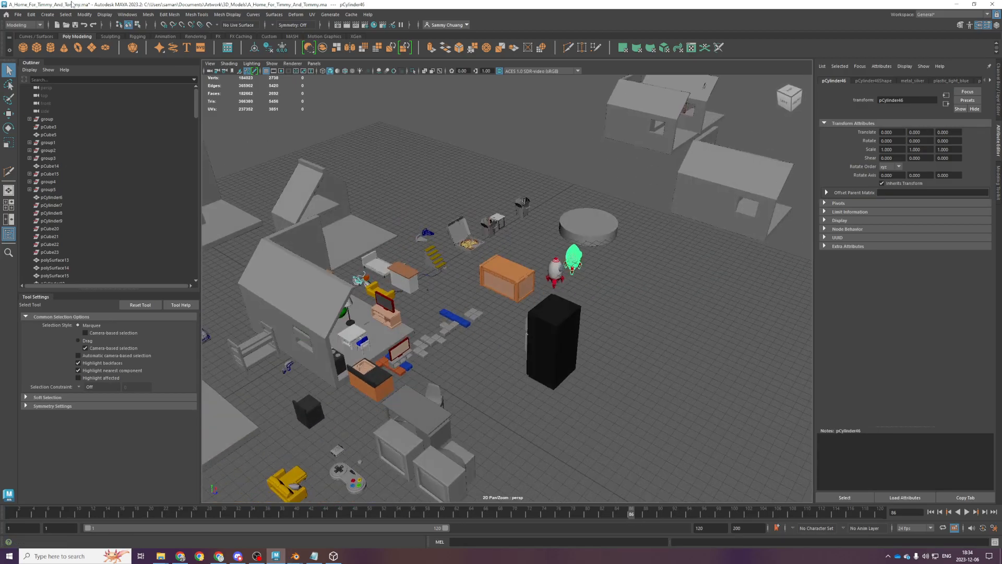
{"action": "left_click", "coordinate": [49, 47]}
{"action": "scroll", "coordinate": [269, 316], "scroll_direction": "down", "scroll_amount": 3}
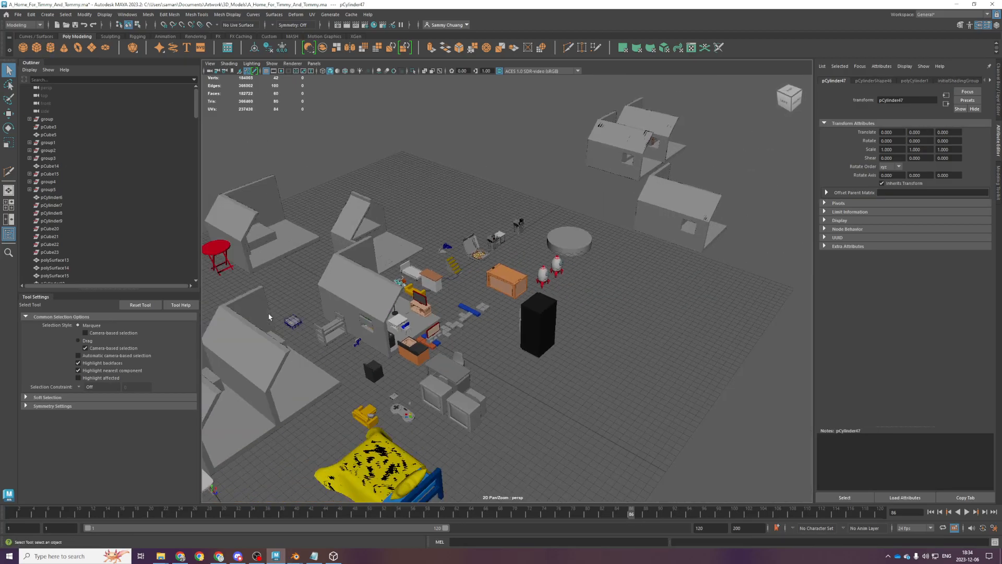
{"action": "key", "text": "w"}
{"action": "left_click_drag", "start_coordinate": [424, 314], "coordinate": [529, 320]}
{"action": "key", "text": "r"}
{"action": "key", "text": "q"}
{"action": "key", "text": "ctrl+s"}
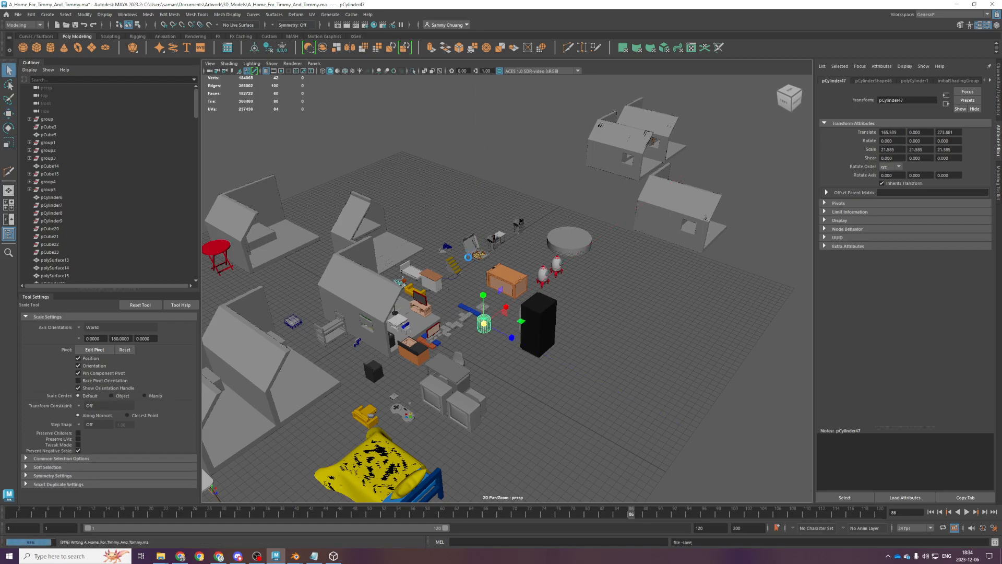
Scale the new cylinder down uniformly to about 9.93 and save the scene
{"action": "key", "text": "f"}
{"action": "key", "text": "space"}
{"action": "scroll", "coordinate": [403, 370], "scroll_direction": "down", "scroll_amount": 2}
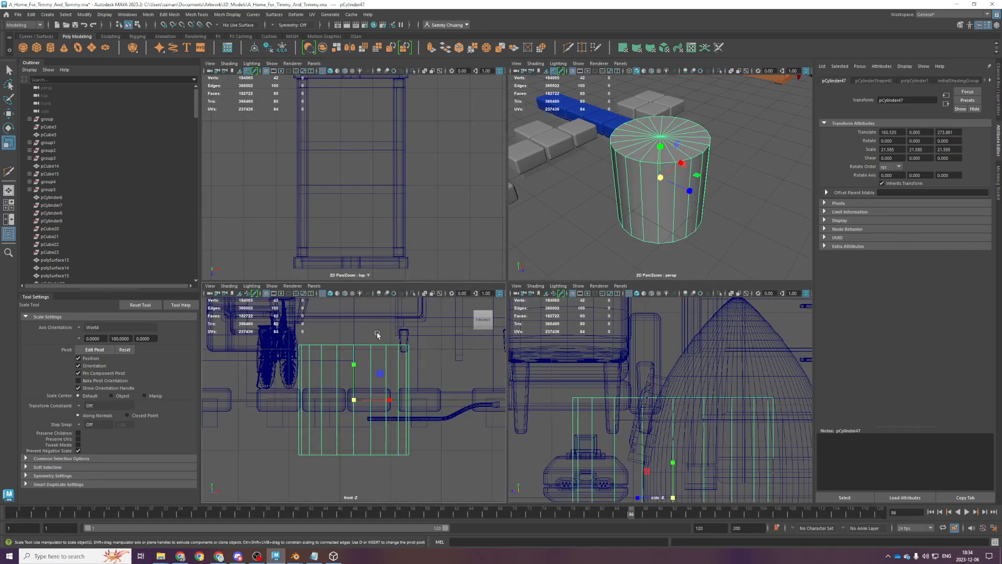
{"action": "key", "text": "space"}
{"action": "left_click_drag", "start_coordinate": [508, 254], "coordinate": [513, 278]}
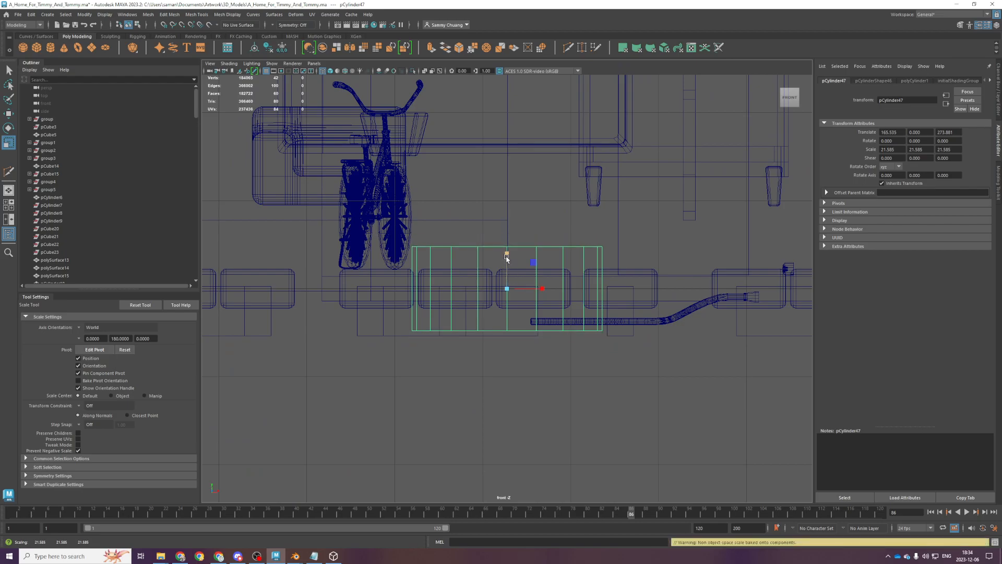
{"action": "key", "text": "space"}
{"action": "left_click_drag", "start_coordinate": [375, 209], "coordinate": [313, 196]}
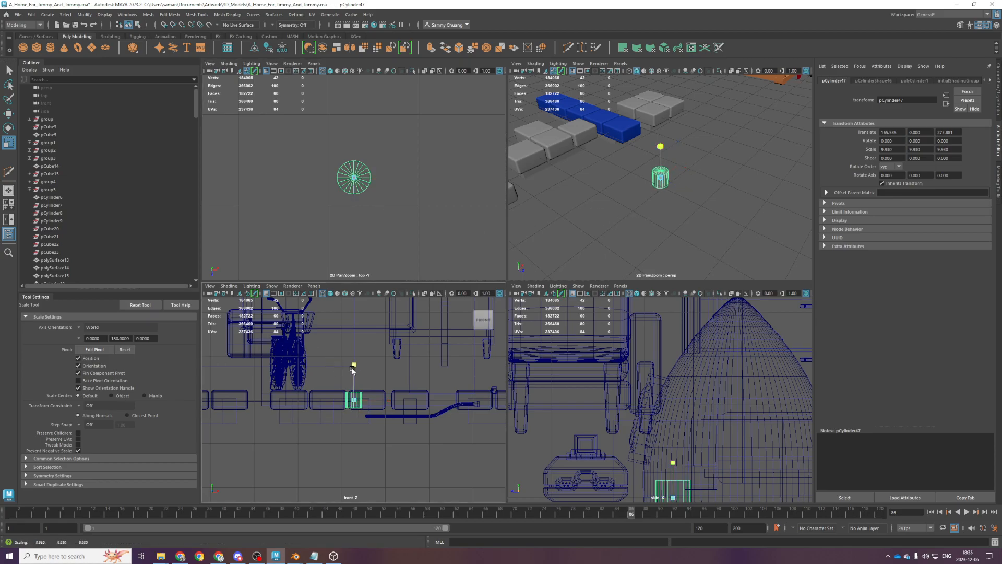
{"action": "key", "text": "q"}
{"action": "key", "text": "ctrl+s"}
{"action": "key", "text": "space"}
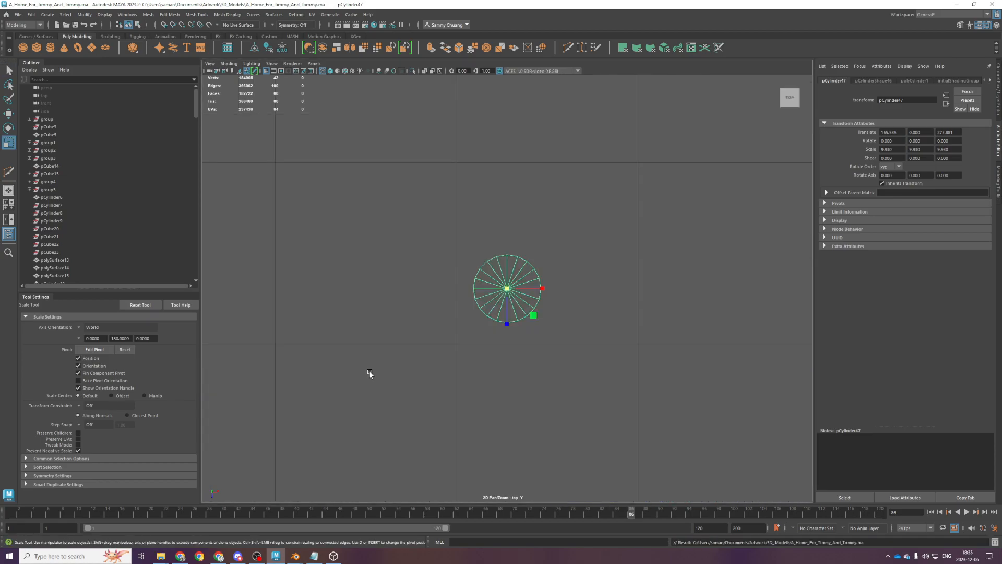
{"action": "key", "text": "space"}
{"action": "key", "text": "space"}
{"action": "key", "text": "q"}
{"action": "key", "text": "ctrl+s"}
Save the scene and extrude the cylinder's bottom faces straight down
{"action": "key", "text": "r"}
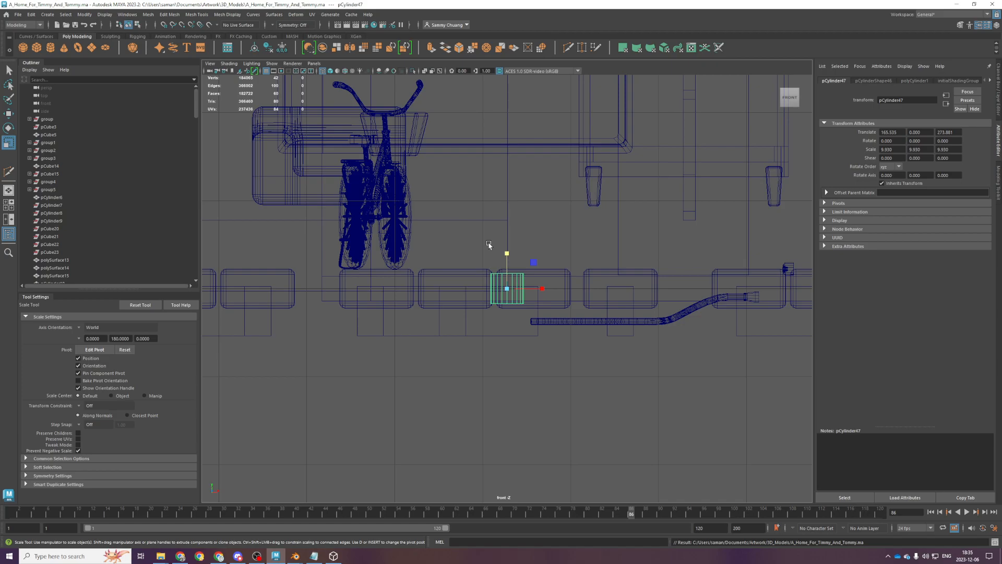
{"action": "scroll", "coordinate": [522, 314], "scroll_direction": "up", "scroll_amount": 3}
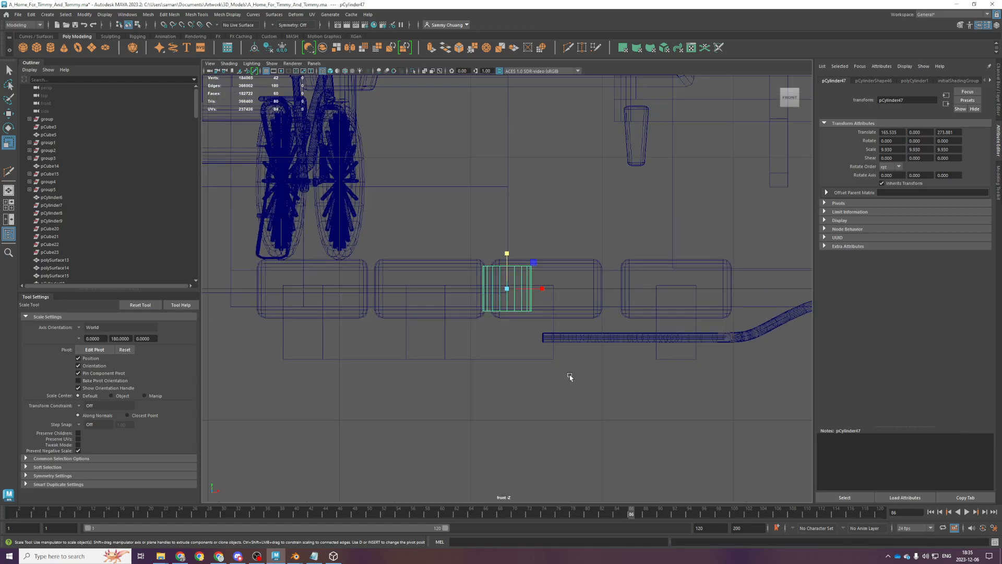
{"action": "scroll", "coordinate": [571, 373], "scroll_direction": "down", "scroll_amount": 2}
{"action": "key", "text": "q"}
{"action": "key", "text": "ctrl+s"}
{"action": "scroll", "coordinate": [608, 305], "scroll_direction": "up", "scroll_amount": 3}
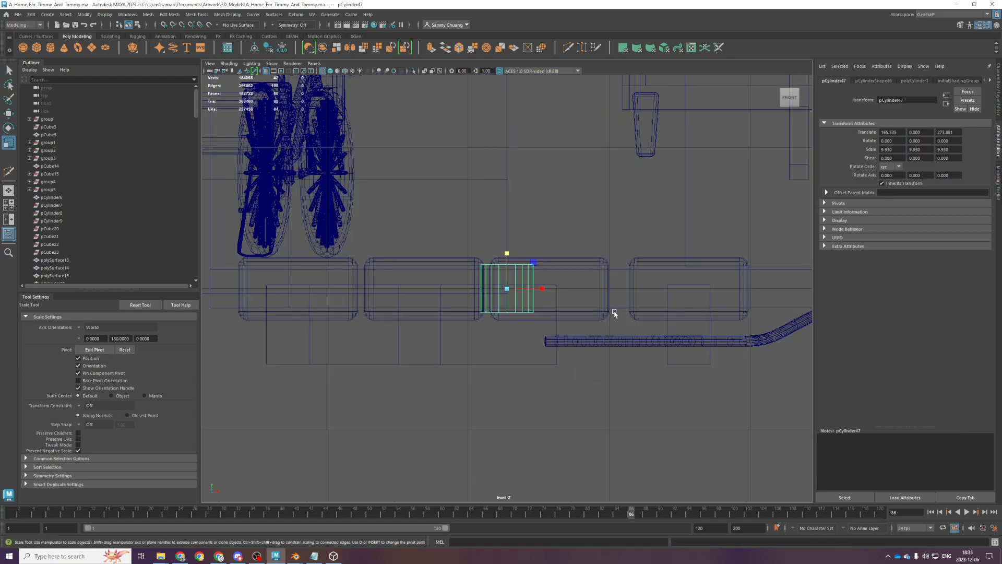
{"action": "key", "text": "r"}
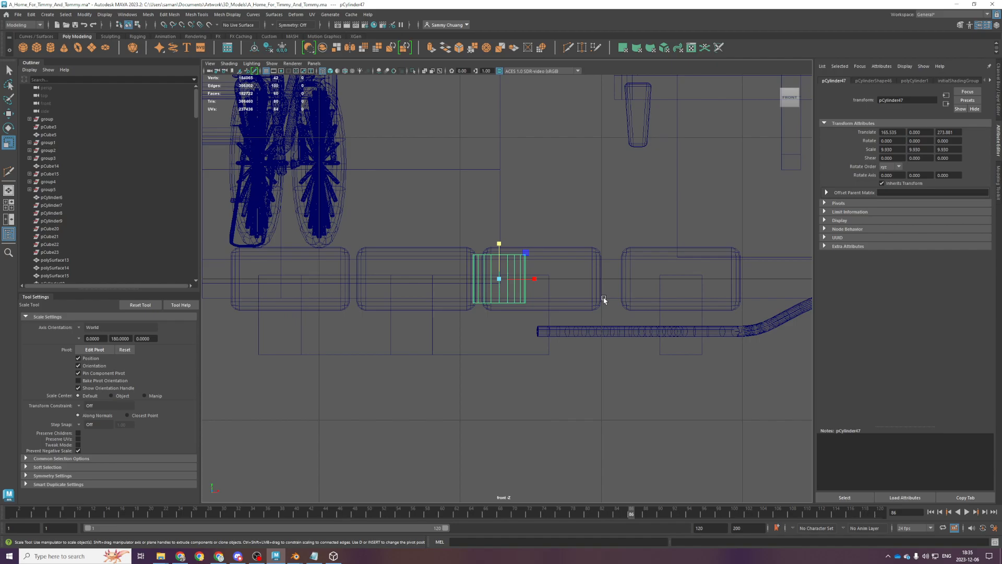
{"action": "right_click_drag", "start_coordinate": [533, 187], "coordinate": [534, 207]}
{"action": "left_click", "coordinate": [464, 277]}
{"action": "key", "text": "ctrl+s"}
{"action": "key", "text": "w"}
{"action": "left_click_drag", "start_coordinate": [499, 269], "coordinate": [499, 312], "text": "shift"}
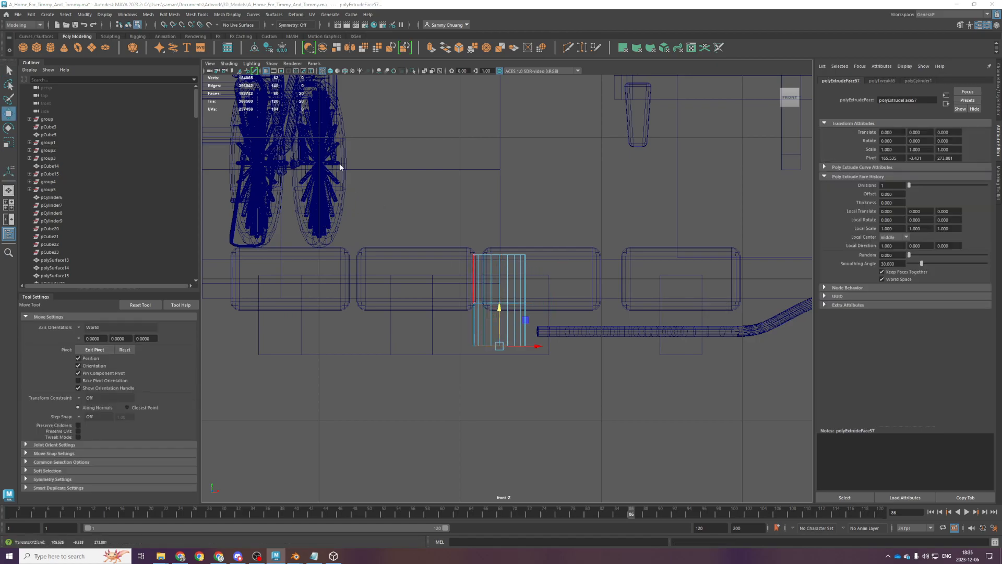
Lower and widen the extruded bottom faces to form a broad, flared lampshade cone
{"action": "key", "text": "space"}
{"action": "key", "text": "r"}
{"action": "left_click_drag", "start_coordinate": [380, 203], "coordinate": [396, 222]}
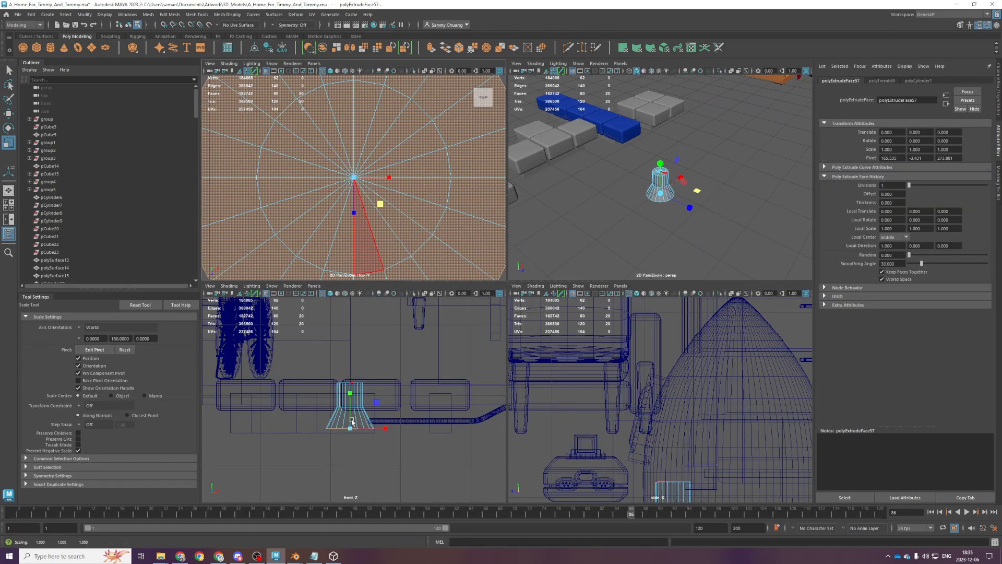
{"action": "key", "text": "space"}
{"action": "key", "text": "w"}
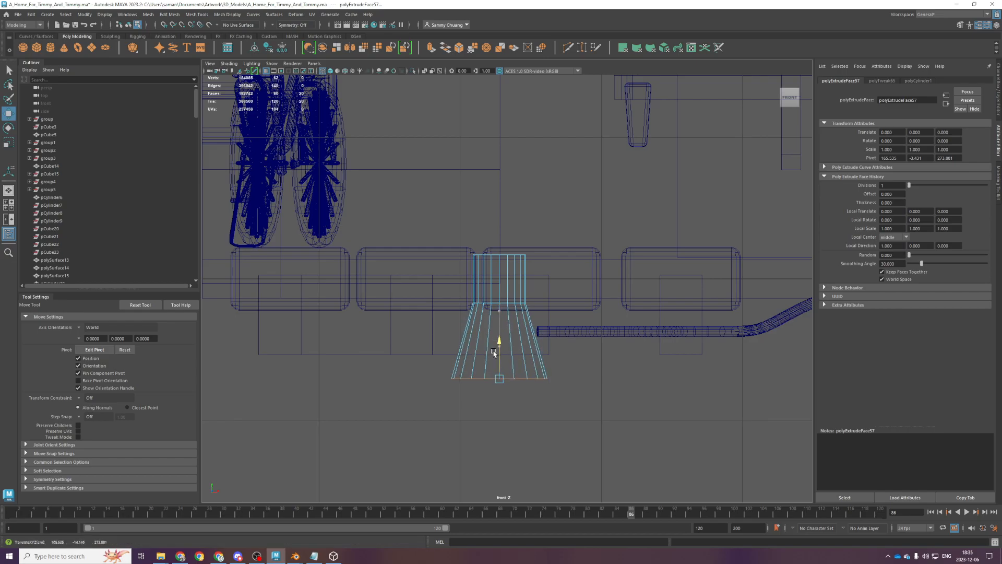
{"action": "key", "text": "space"}
{"action": "key", "text": "r"}
{"action": "left_click_drag", "start_coordinate": [378, 202], "coordinate": [381, 213]}
{"action": "key", "text": "space"}
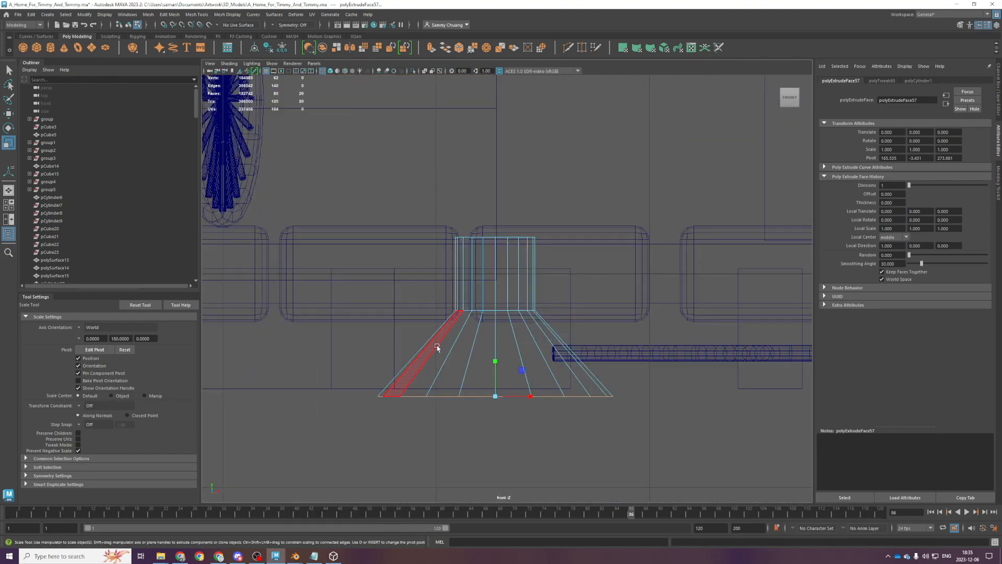
Lower the top vertices of the cylinder slightly to shorten the lampshade's neck, and save the scene
{"action": "left_click_drag", "start_coordinate": [383, 193], "coordinate": [611, 240]}
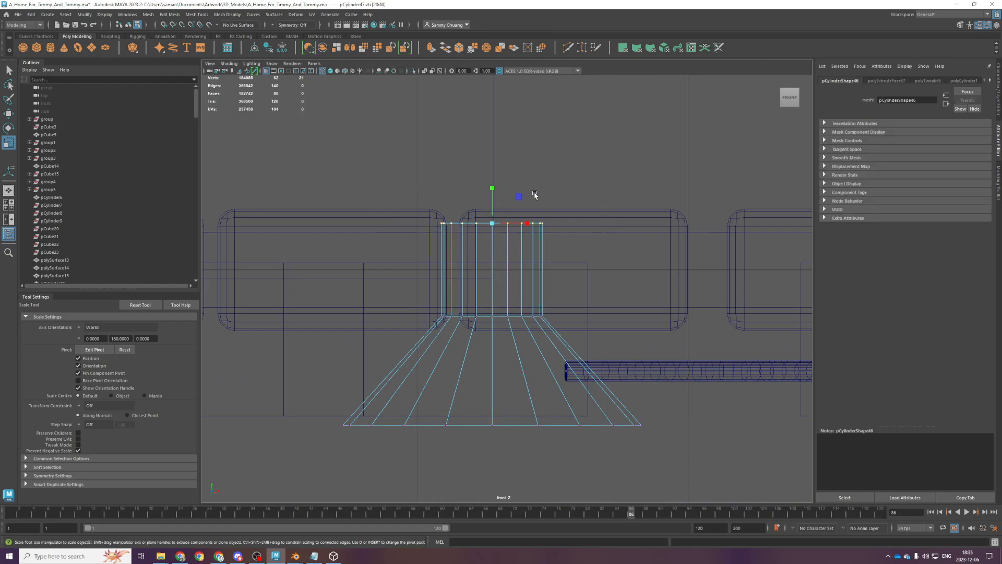
{"action": "key", "text": "w"}
{"action": "key", "text": "ctrl+s"}
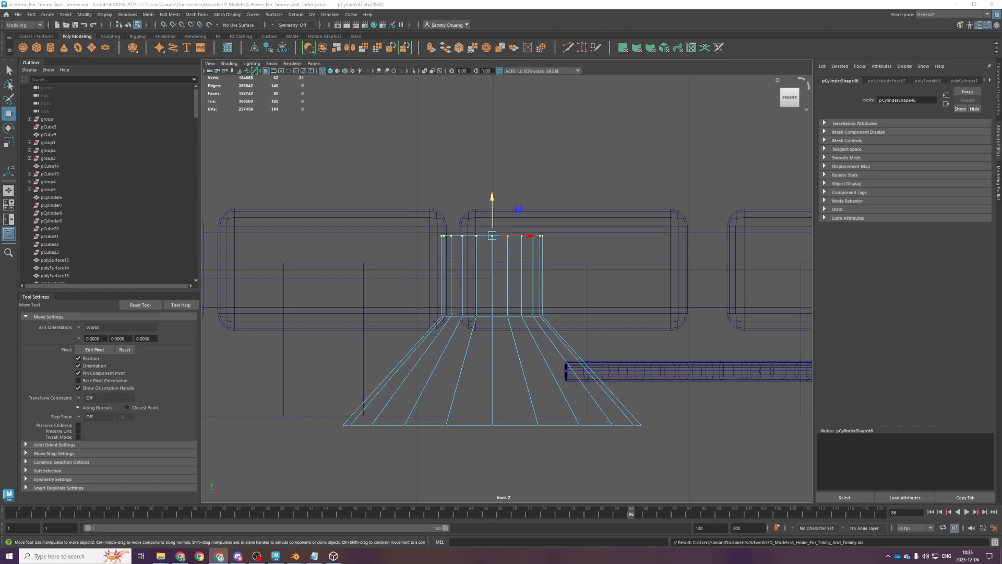
{"action": "key", "text": "alt+Tab"}
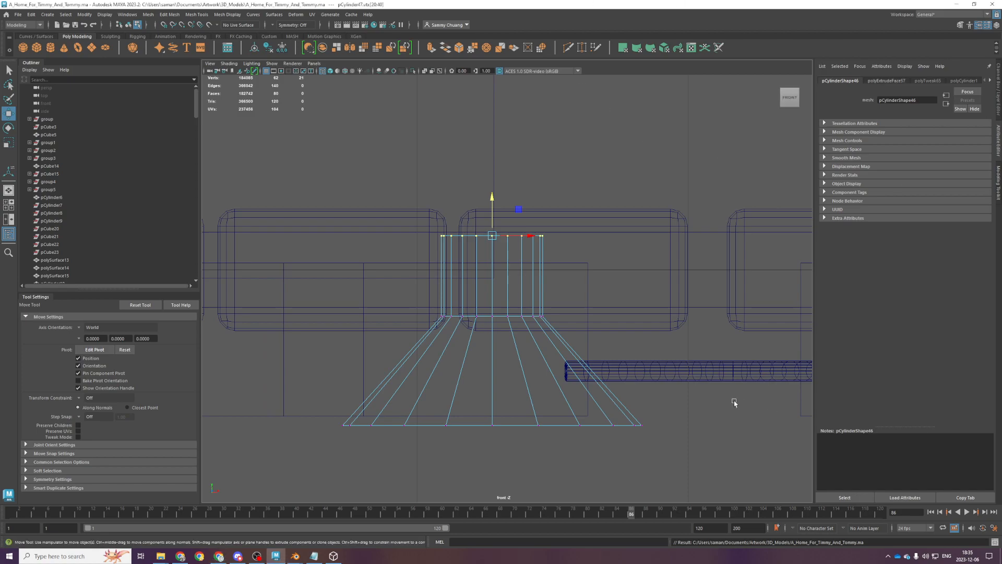
{"action": "scroll", "coordinate": [735, 416], "scroll_direction": "up", "scroll_amount": 1}
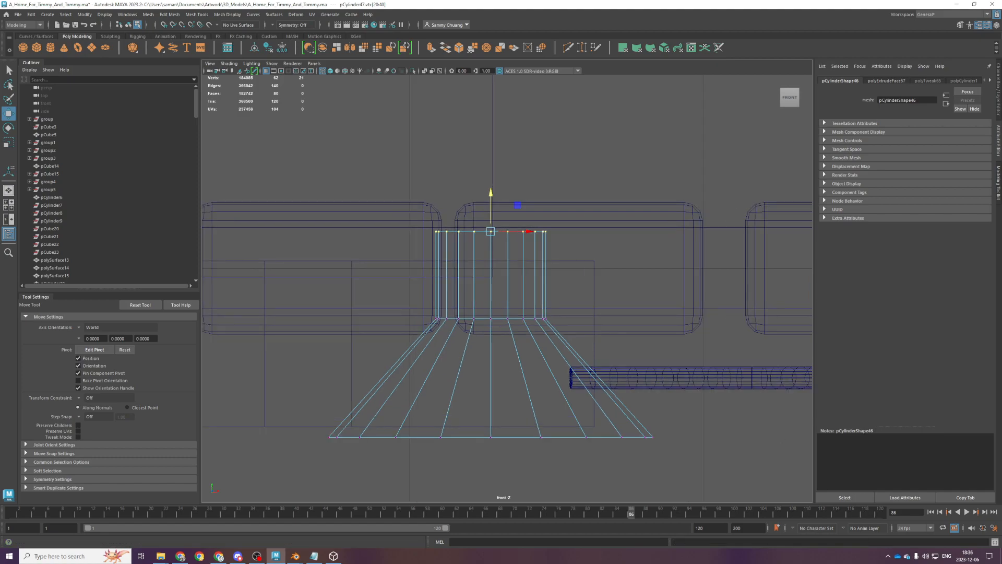
{"action": "scroll", "coordinate": [790, 369], "scroll_direction": "down", "scroll_amount": 1}
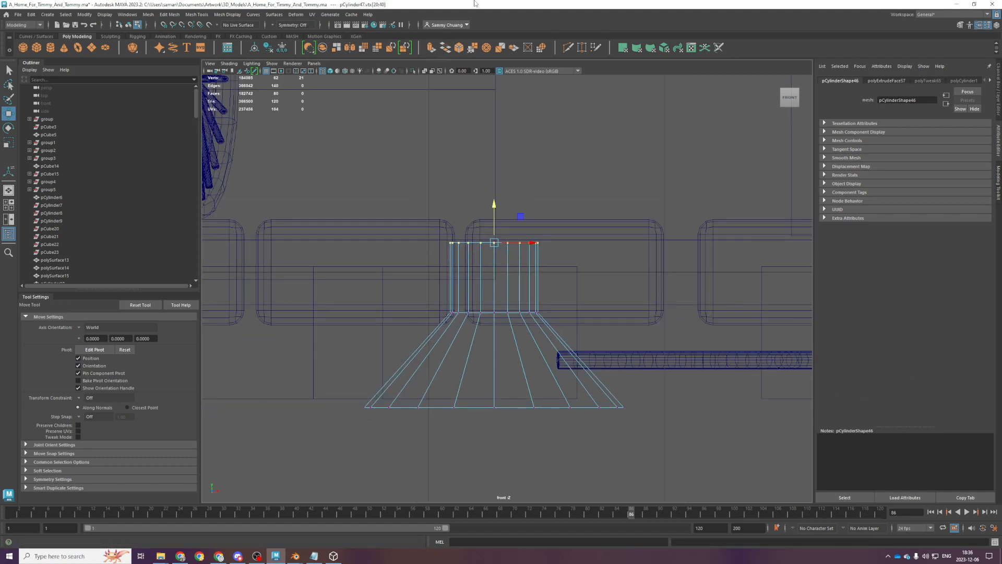
Extrude the neck's top faces upward and scale them inward to form a tapered cap
{"action": "scroll", "coordinate": [571, 230], "scroll_direction": "up", "scroll_amount": 4}
{"action": "left_click", "coordinate": [518, 205]}
{"action": "scroll", "coordinate": [517, 203], "scroll_direction": "up", "scroll_amount": 1}
{"action": "left_click_drag", "start_coordinate": [408, 170], "coordinate": [592, 235]}
{"action": "left_click_drag", "start_coordinate": [336, 179], "coordinate": [709, 231]}
{"action": "right_click_drag", "start_coordinate": [574, 95], "coordinate": [570, 131]}
{"action": "left_click_drag", "start_coordinate": [355, 158], "coordinate": [604, 265]}
{"action": "left_click_drag", "start_coordinate": [339, 262], "coordinate": [662, 287], "text": "ctrl"}
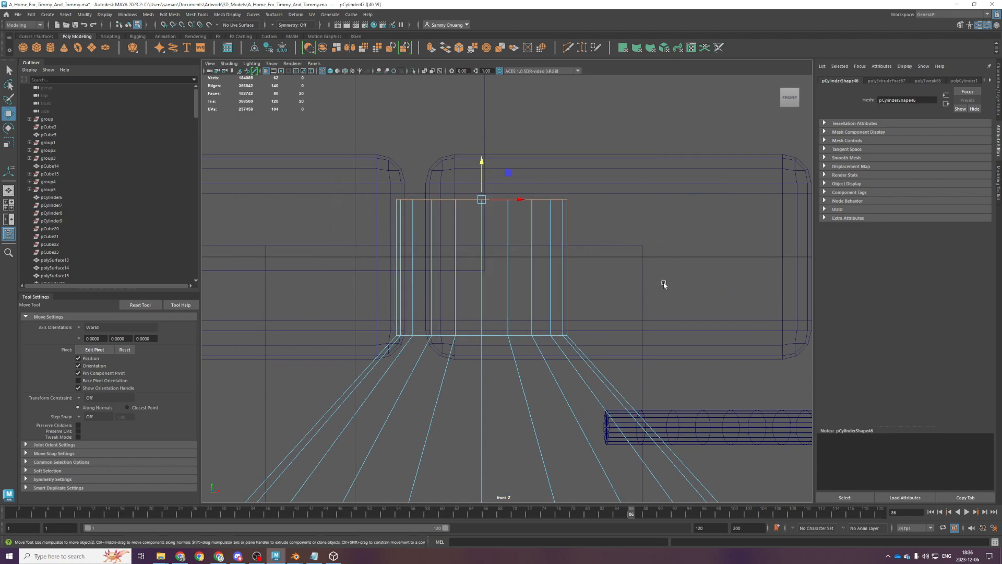
{"action": "key", "text": "ctrl+e"}
{"action": "left_click_drag", "start_coordinate": [488, 168], "coordinate": [486, 149]}
{"action": "key", "text": "space"}
{"action": "key", "text": "r"}
{"action": "middle_click_drag", "start_coordinate": [381, 201], "coordinate": [357, 202]}
{"action": "key", "text": "w"}
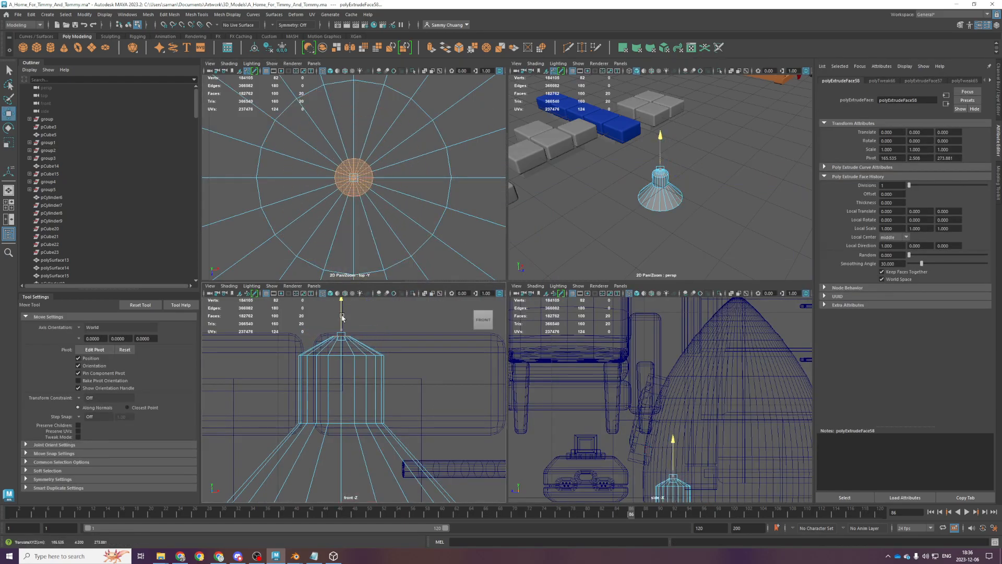
{"action": "key", "text": "space"}
Soften the sloping edges of the tapered cap
{"action": "left_click_drag", "start_coordinate": [597, 279], "coordinate": [585, 237], "text": "alt"}
{"action": "key", "text": "space"}
{"action": "key", "text": "space"}
{"action": "scroll", "coordinate": [444, 331], "scroll_direction": "up", "scroll_amount": 3}
{"action": "scroll", "coordinate": [441, 330], "scroll_direction": "down", "scroll_amount": 2}
{"action": "middle_click_drag", "start_coordinate": [422, 296], "coordinate": [430, 327], "text": "alt"}
{"action": "left_click_drag", "start_coordinate": [340, 176], "coordinate": [731, 181]}
{"action": "scroll", "coordinate": [591, 217], "scroll_direction": "down", "scroll_amount": 2}
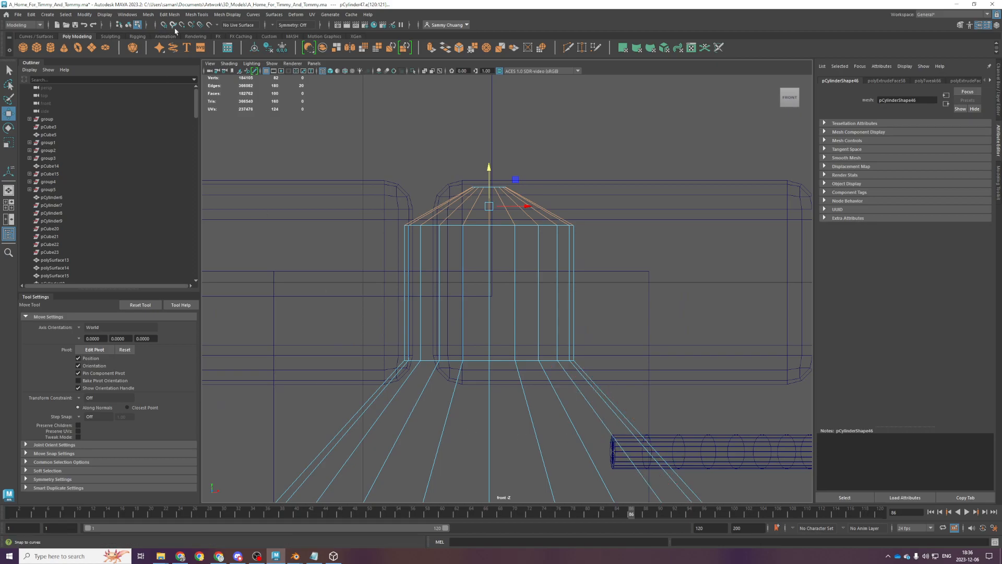
{"action": "left_click", "coordinate": [227, 14]}
{"action": "left_click", "coordinate": [233, 86]}
{"action": "key", "text": "space"}
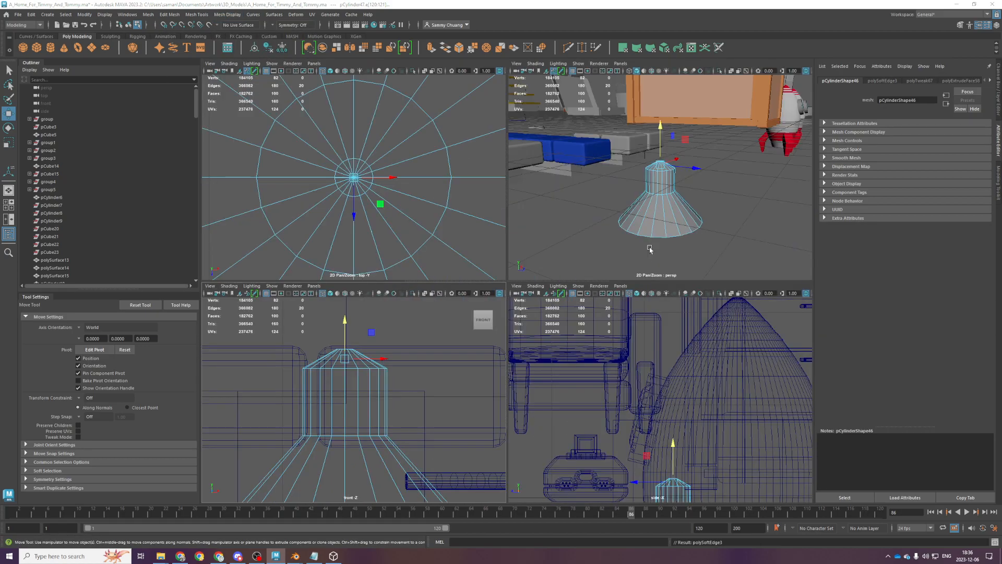
{"action": "key", "text": "space"}
{"action": "left_click_drag", "start_coordinate": [619, 334], "coordinate": [644, 316], "text": "alt"}
{"action": "key", "text": "space"}
Soften the vertical edges of the lampshade's neck and the slanted edges of its flared cone
{"action": "key", "text": "space"}
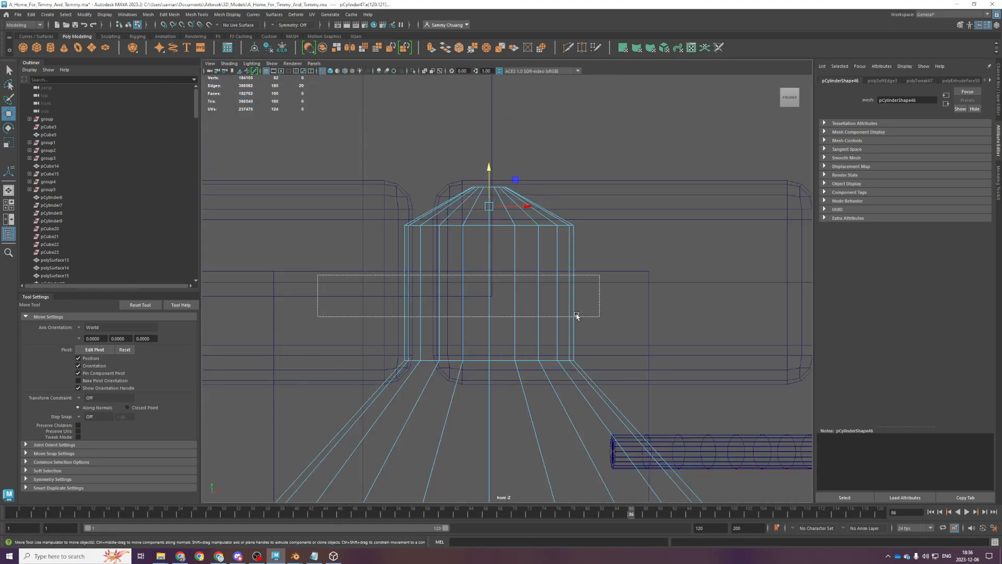
{"action": "scroll", "coordinate": [440, 415], "scroll_direction": "up", "scroll_amount": 2}
{"action": "left_click_drag", "start_coordinate": [320, 414], "coordinate": [691, 421]}
{"action": "key", "text": "space"}
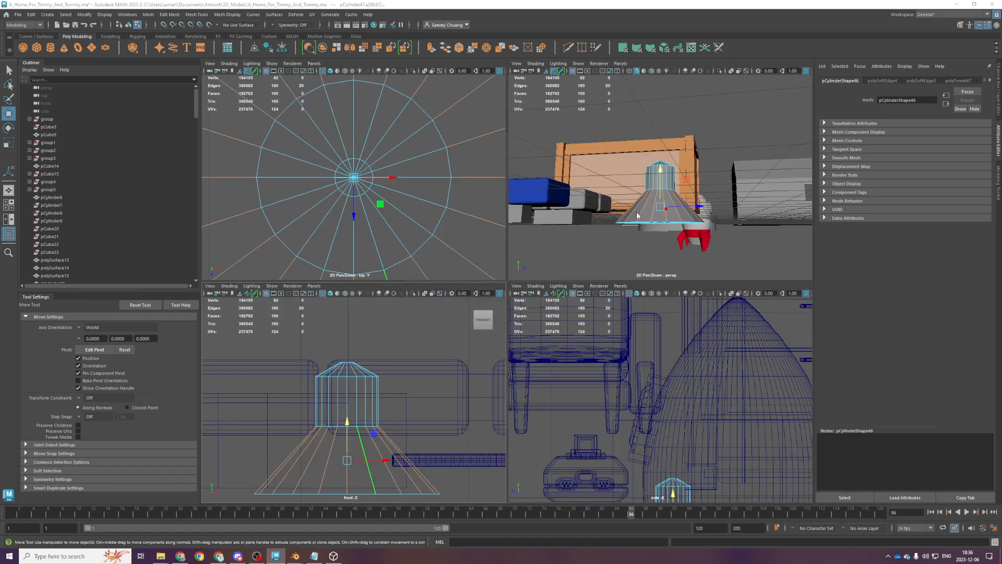
{"action": "key", "text": "space"}
{"action": "key", "text": "g"}
{"action": "left_click_drag", "start_coordinate": [509, 366], "coordinate": [527, 313], "text": "alt"}
{"action": "left_click", "coordinate": [538, 307]}
{"action": "key", "text": "space"}
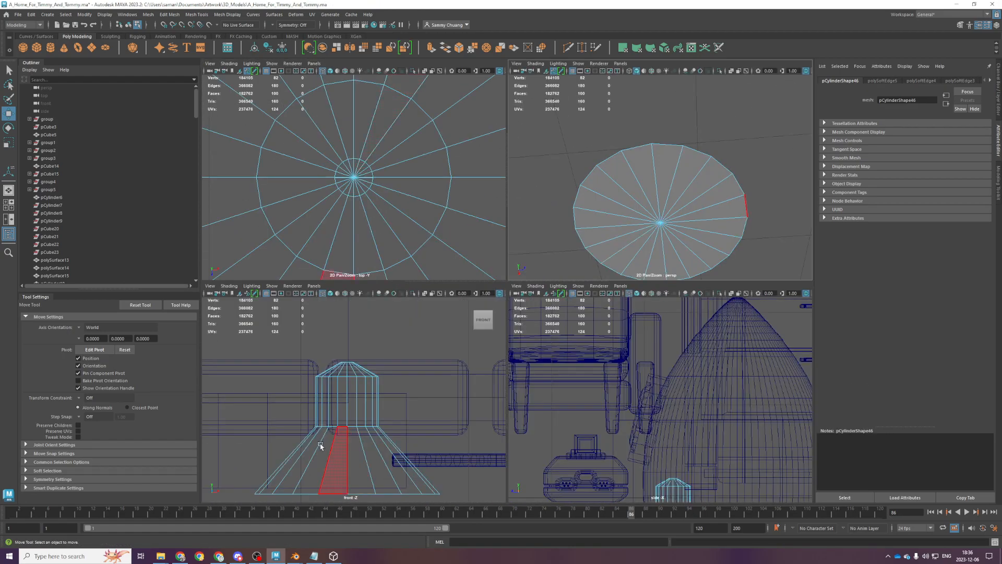
Extrude the lampshade's bottom faces, scale them slightly inward to leave a thin rim, and save the scene
{"action": "key", "text": "space"}
{"action": "left_click_drag", "start_coordinate": [232, 427], "coordinate": [676, 437]}
{"action": "key", "text": "space"}
{"action": "key", "text": "space"}
{"action": "scroll", "coordinate": [418, 277], "scroll_direction": "down", "scroll_amount": 9}
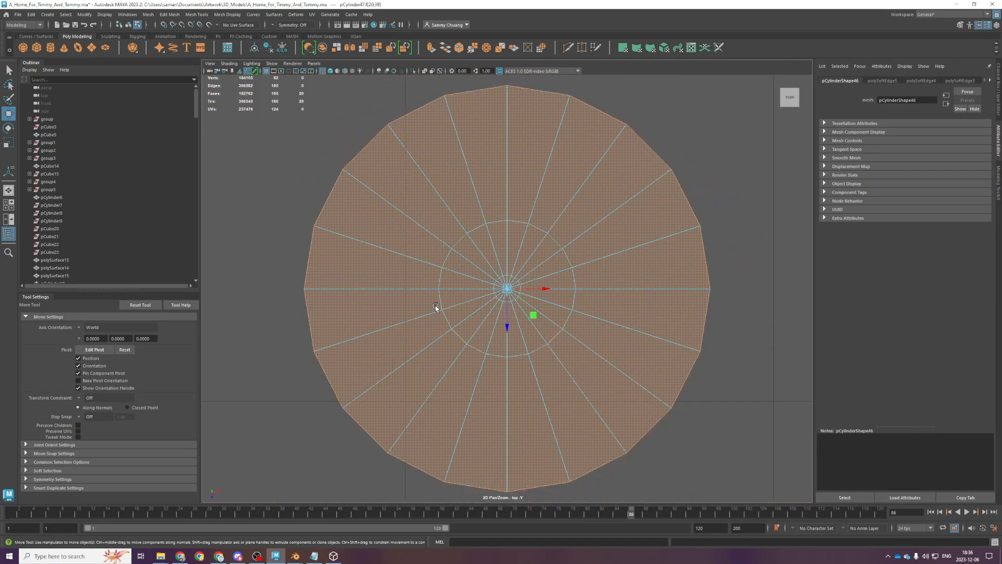
{"action": "key", "text": "ctrl+e"}
{"action": "key", "text": "r"}
{"action": "left_click_drag", "start_coordinate": [537, 316], "coordinate": [535, 317]}
{"action": "key", "text": "q"}
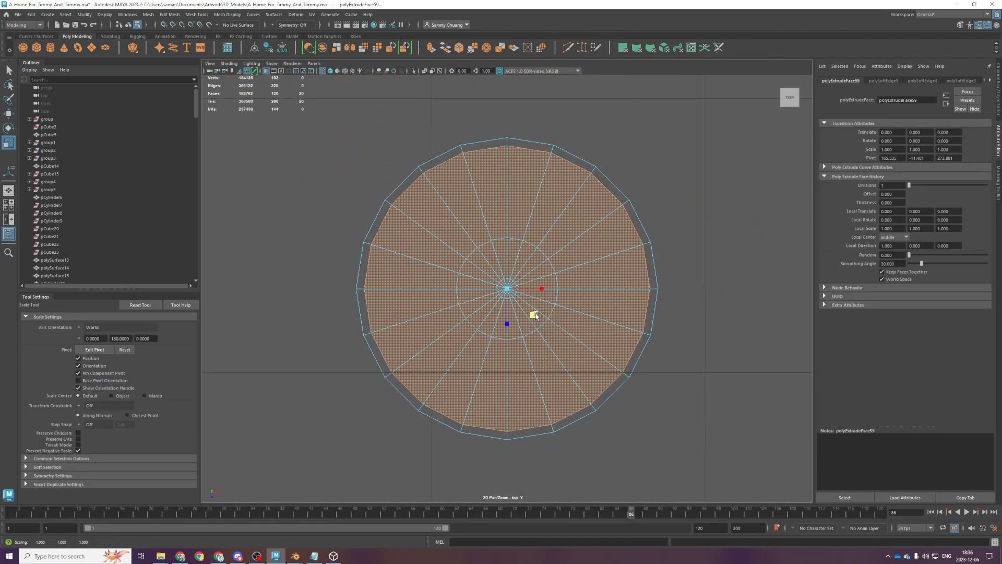
{"action": "key", "text": "space"}
{"action": "key", "text": "ctrl+s"}
Hollow the lampshade by extruding the inset bottom faces up to the neck and scaling them to fit inside the cone
{"action": "key", "text": "space"}
{"action": "left_click_drag", "start_coordinate": [561, 254], "coordinate": [405, 400], "text": "alt"}
{"action": "key", "text": "space"}
{"action": "key", "text": "space"}
{"action": "key", "text": "ctrl+e"}
{"action": "key", "text": "w"}
{"action": "left_click_drag", "start_coordinate": [494, 444], "coordinate": [497, 313]}
{"action": "key", "text": "space"}
{"action": "key", "text": "r"}
{"action": "left_click_drag", "start_coordinate": [379, 208], "coordinate": [370, 207]}
{"action": "scroll", "coordinate": [324, 412], "scroll_direction": "up", "scroll_amount": 5}
{"action": "middle_click_drag", "start_coordinate": [311, 444], "coordinate": [367, 299], "text": "alt"}
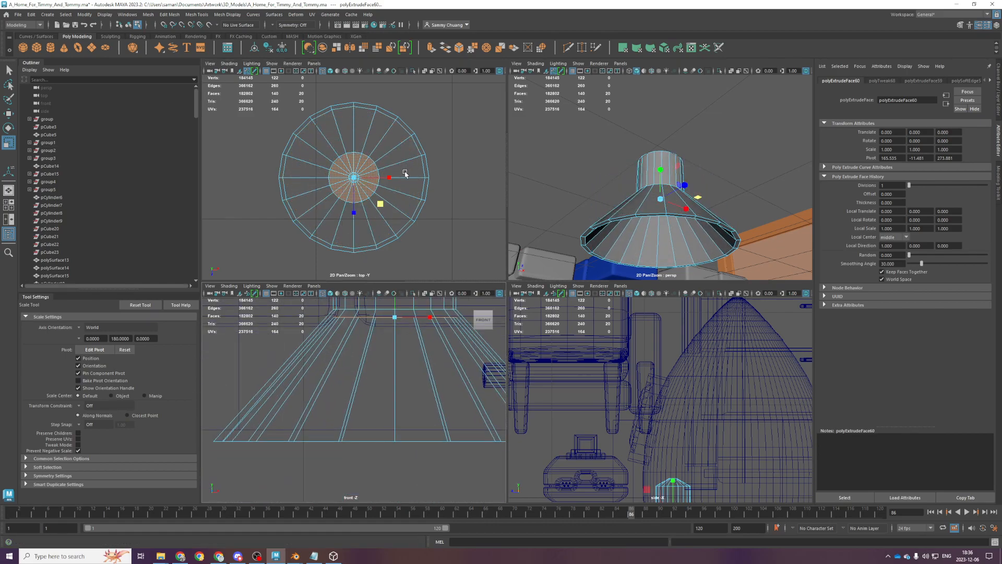
{"action": "left_click_drag", "start_coordinate": [381, 203], "coordinate": [384, 205]}
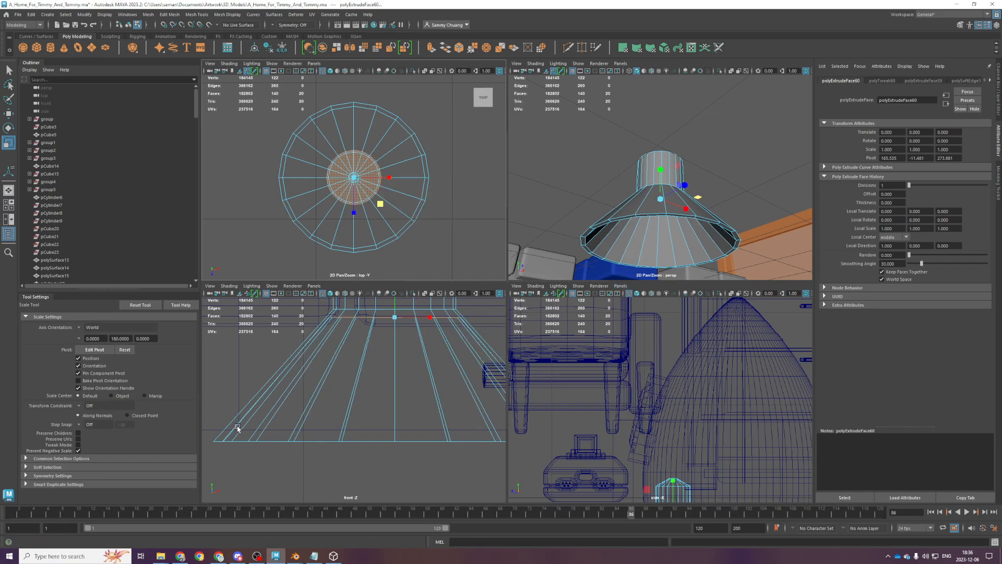
Soften the slanted edges on both the inner and outer surfaces of the flared cone
{"action": "key", "text": "space"}
{"action": "key", "text": "f"}
{"action": "key", "text": "ctrl+F10"}
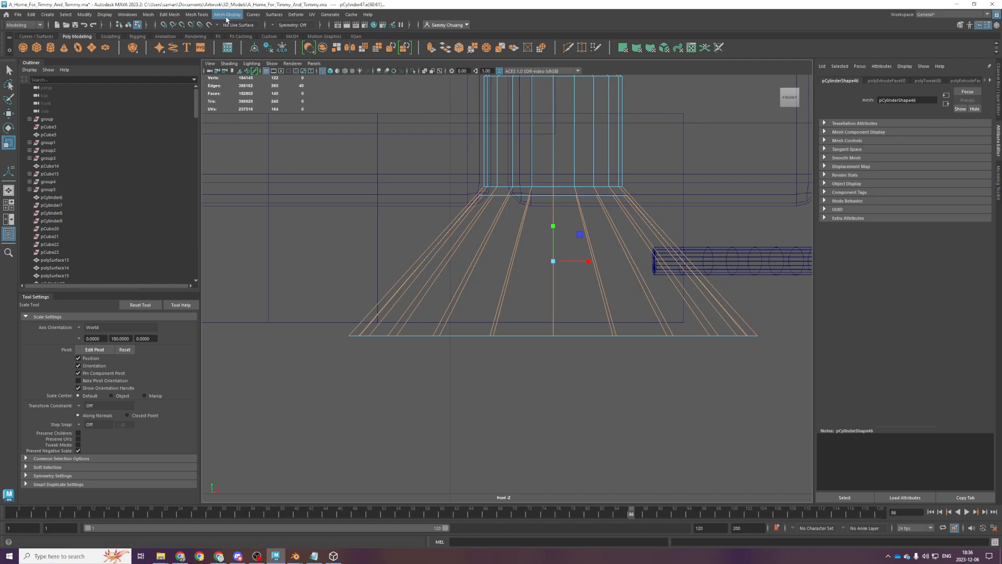
{"action": "left_click", "coordinate": [225, 18]}
{"action": "left_click", "coordinate": [241, 81]}
{"action": "key", "text": "space"}
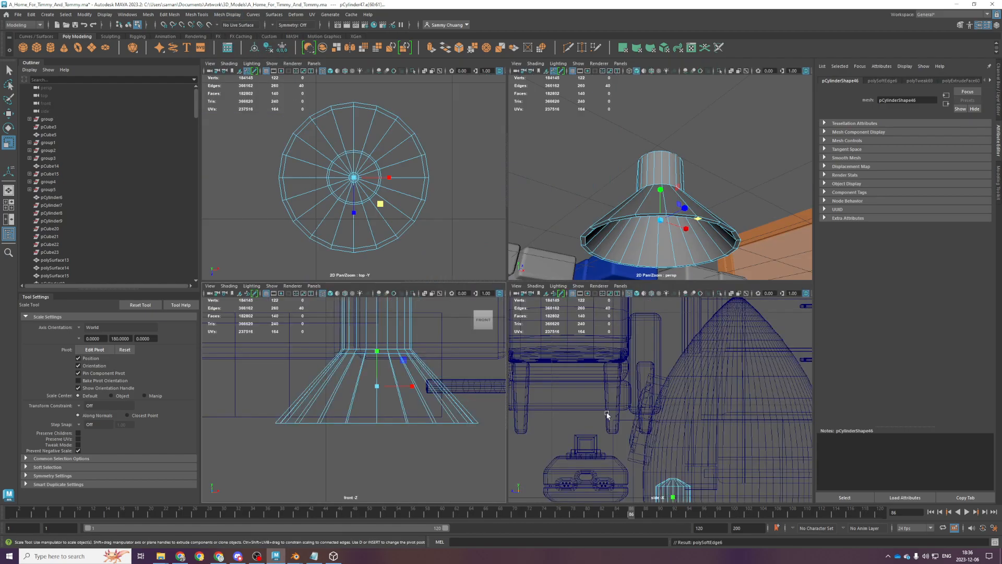
Examine the finished lampshade in object mode from the perspective and front views
{"action": "key", "text": "space"}
{"action": "scroll", "coordinate": [611, 302], "scroll_direction": "up", "scroll_amount": 2}
{"action": "key", "text": "space"}
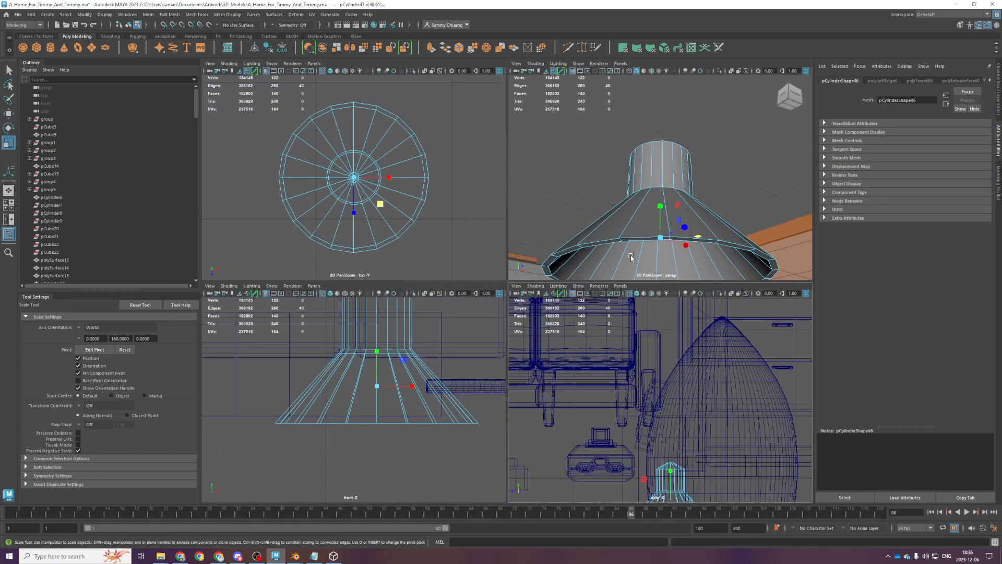
{"action": "scroll", "coordinate": [633, 265], "scroll_direction": "down", "scroll_amount": 3}
{"action": "left_click_drag", "start_coordinate": [648, 246], "coordinate": [645, 230], "text": "alt"}
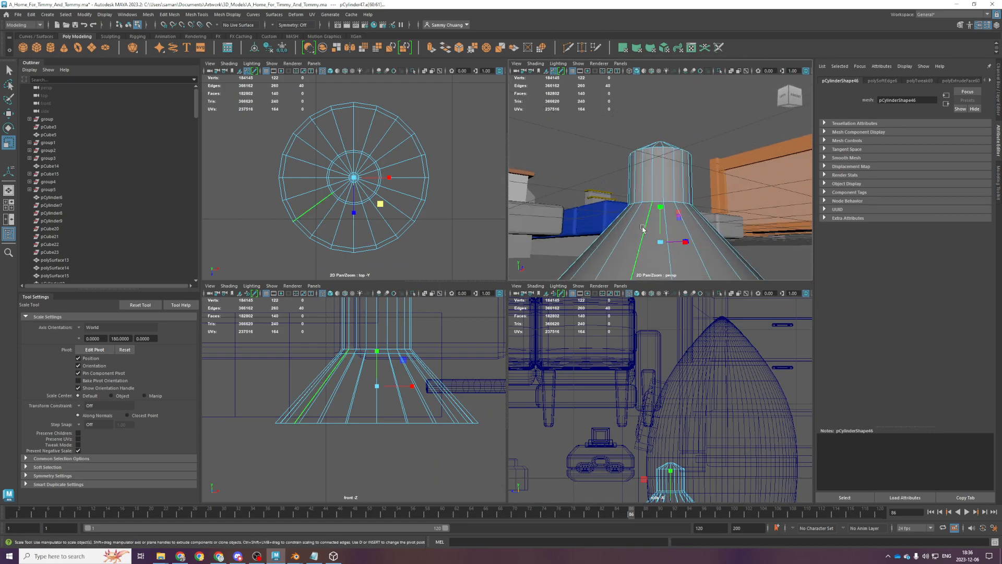
{"action": "key", "text": "F8"}
{"action": "key", "text": "space"}
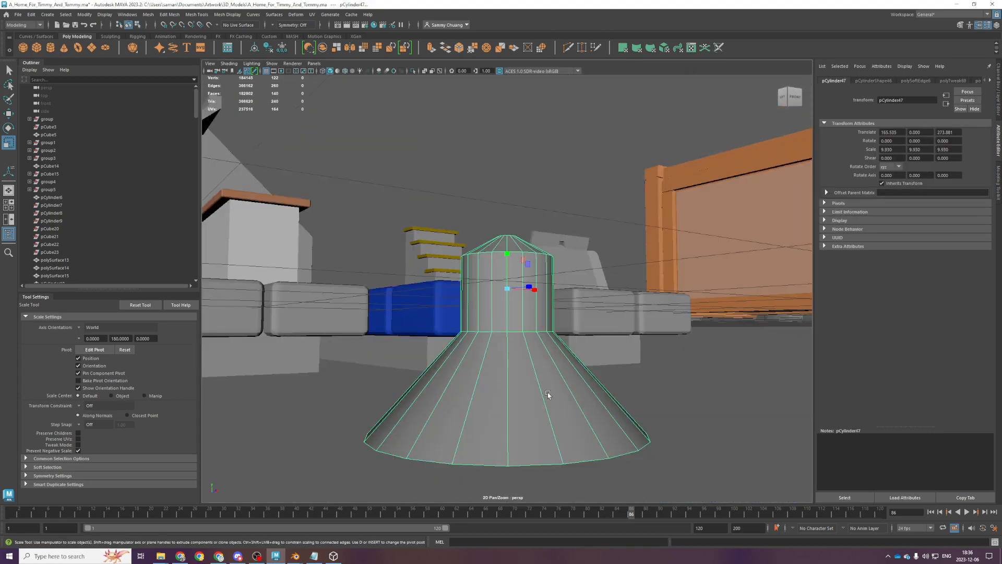
{"action": "key", "text": "space"}
{"action": "key", "text": "space"}
{"action": "scroll", "coordinate": [457, 362], "scroll_direction": "down", "scroll_amount": 2}
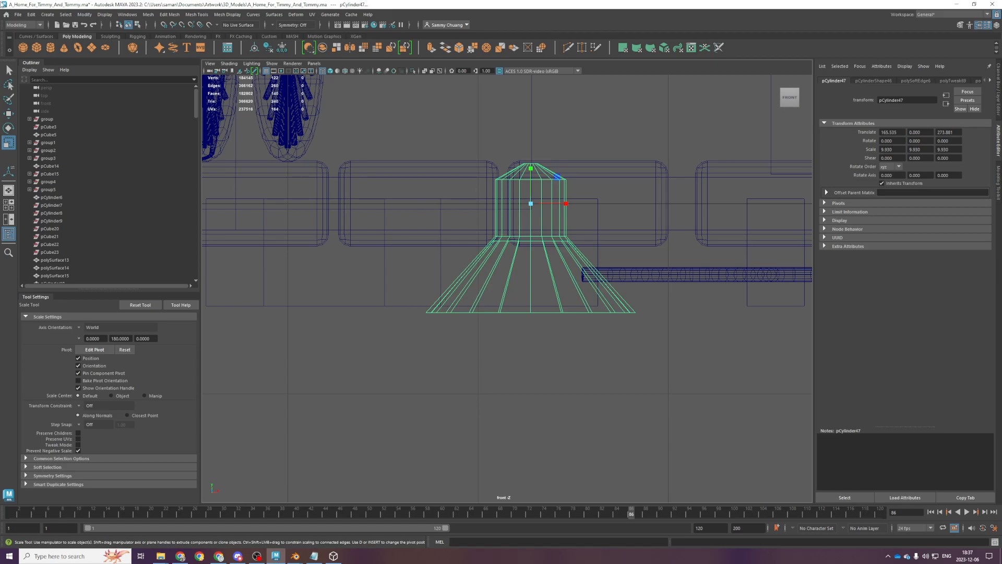
Create a polygon cylinder and snap it and the lampshade to the same grid point at X 160, Z 280
{"action": "left_click", "coordinate": [50, 48]}
{"action": "key", "text": "space"}
{"action": "key", "text": "space"}
{"action": "scroll", "coordinate": [374, 260], "scroll_direction": "down", "scroll_amount": 10}
{"action": "key", "text": "w"}
{"action": "left_click_drag", "start_coordinate": [433, 152], "coordinate": [516, 319]}
{"action": "scroll", "coordinate": [517, 319], "scroll_direction": "up", "scroll_amount": 2}
{"action": "left_click_drag", "start_coordinate": [387, 257], "coordinate": [518, 337]}
{"action": "scroll", "coordinate": [525, 337], "scroll_direction": "up", "scroll_amount": 2}
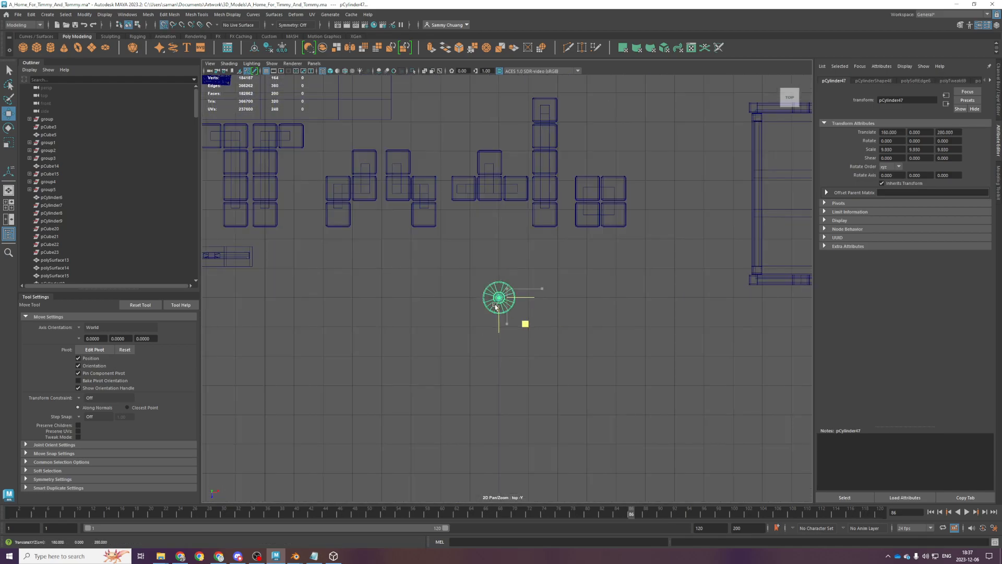
Locate the new small cylinder hidden inside the lampshade in wireframe display and select it
{"action": "scroll", "coordinate": [522, 326], "scroll_direction": "up", "scroll_amount": 4}
{"action": "left_click", "coordinate": [605, 228]}
{"action": "key", "text": "space"}
{"action": "key", "text": "space"}
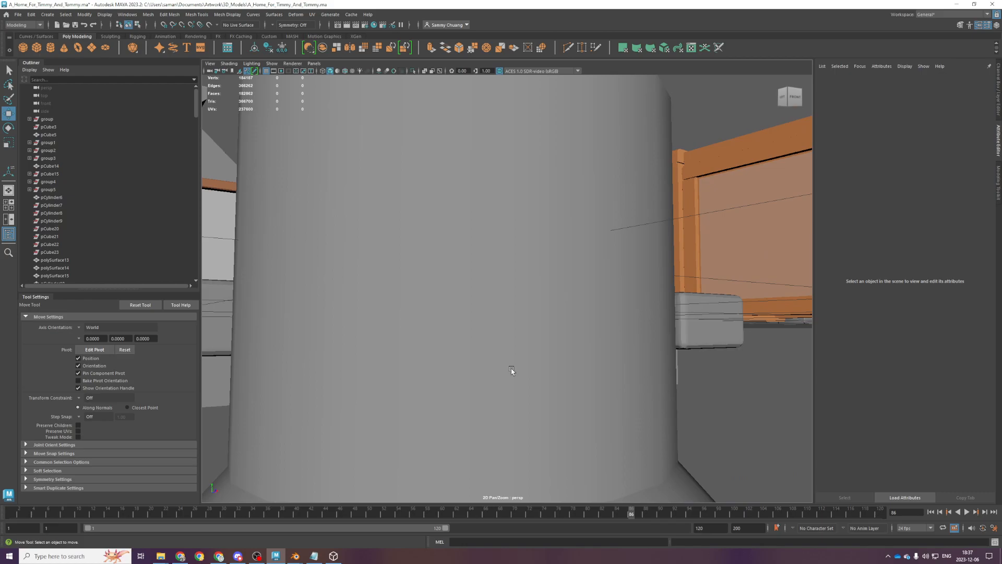
{"action": "key", "text": "4"}
{"action": "left_click_drag", "start_coordinate": [497, 331], "coordinate": [530, 350], "text": "alt"}
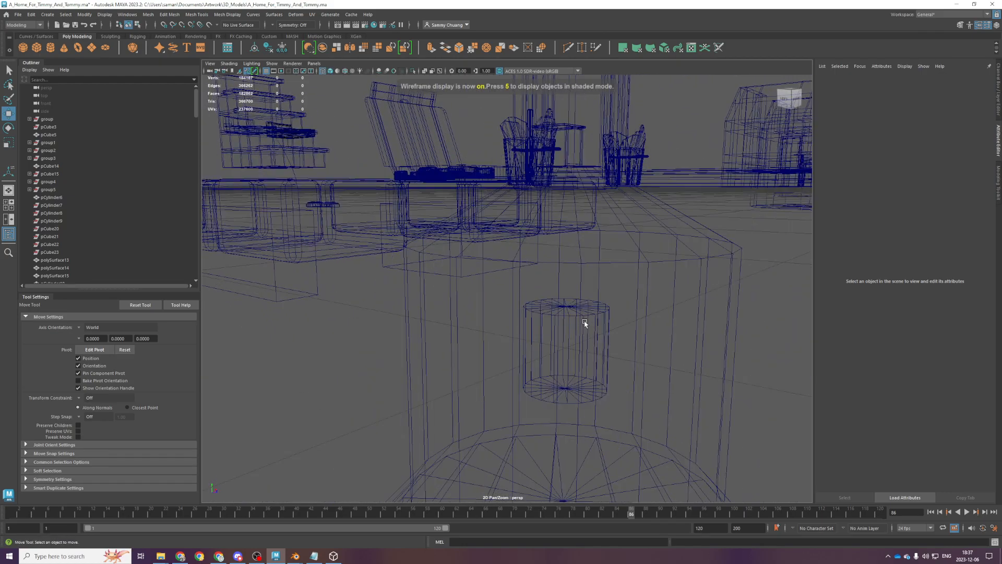
{"action": "left_click", "coordinate": [585, 324]}
{"action": "key", "text": "5"}
{"action": "key", "text": "f"}
{"action": "scroll", "coordinate": [566, 358], "scroll_direction": "down", "scroll_amount": 3}
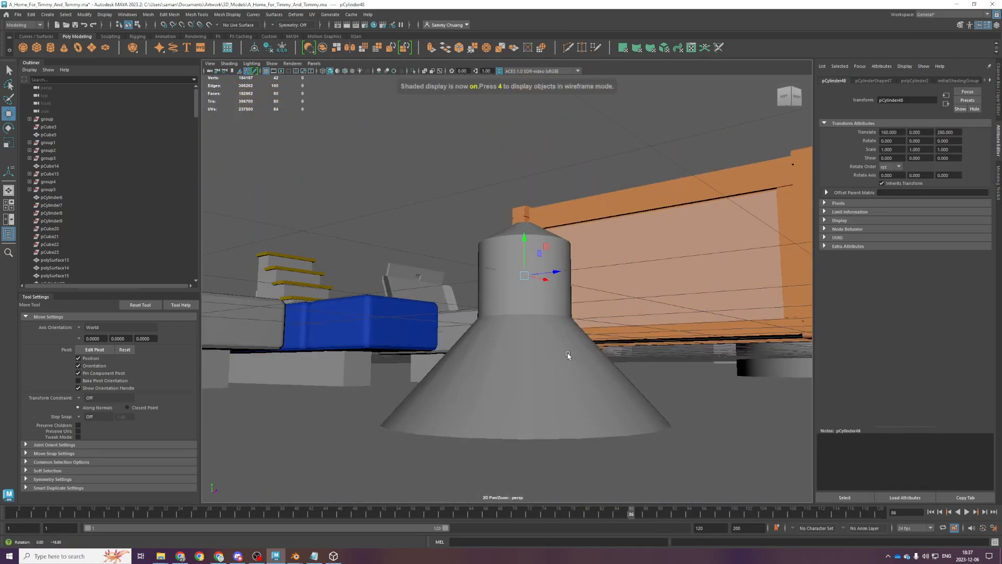
Rotate the lampshade in the front view so that its opening faces diagonally downward to the side
{"action": "left_click_drag", "start_coordinate": [532, 391], "coordinate": [491, 337], "text": "alt"}
{"action": "left_click", "coordinate": [474, 418]}
{"action": "key", "text": "space"}
{"action": "key", "text": "space"}
{"action": "key", "text": "e"}
{"action": "left_click_drag", "start_coordinate": [527, 236], "coordinate": [505, 302]}
Move the small cylinder below the neck of the tilted lampshade, save the scene, and stretch the cylinder vertically into a pole
{"action": "scroll", "coordinate": [505, 302], "scroll_direction": "up", "scroll_amount": 2}
{"action": "left_click_drag", "start_coordinate": [492, 341], "coordinate": [492, 339]}
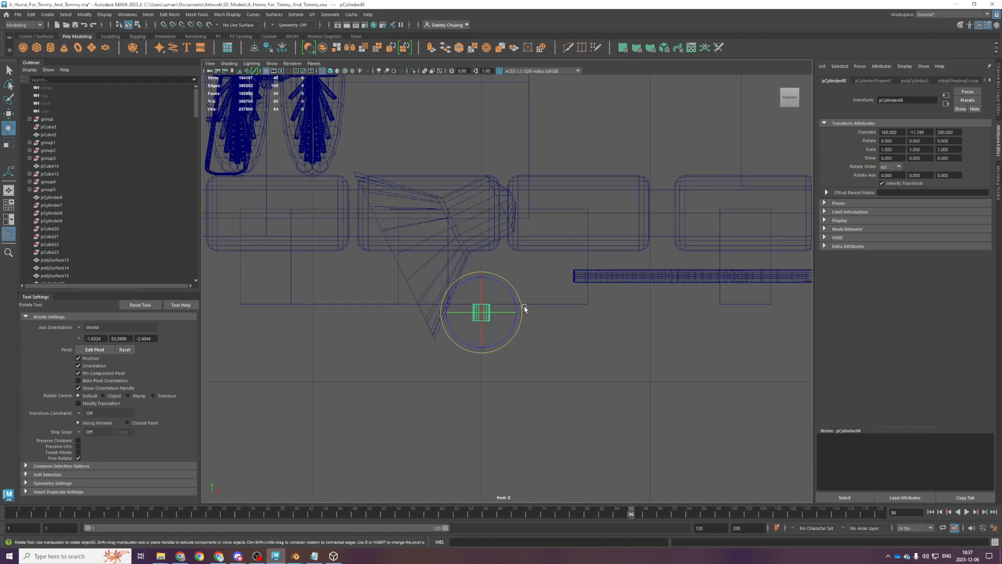
{"action": "key", "text": "w"}
{"action": "middle_click_drag", "start_coordinate": [508, 286], "coordinate": [543, 266]}
{"action": "scroll", "coordinate": [544, 268], "scroll_direction": "up", "scroll_amount": 2}
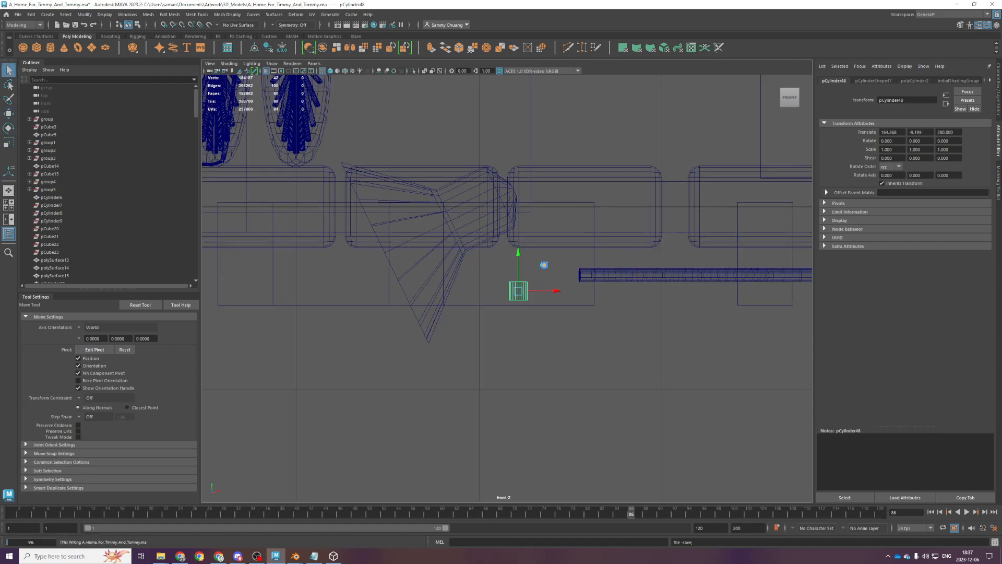
{"action": "scroll", "coordinate": [527, 264], "scroll_direction": "up", "scroll_amount": 2}
{"action": "key", "text": "r"}
{"action": "left_click_drag", "start_coordinate": [525, 259], "coordinate": [513, 97]}
Insert two edge loops around the pole with Multi-Cut, one at mid-height and one in the upper half, and select the upper loop
{"action": "scroll", "coordinate": [548, 346], "scroll_direction": "up", "scroll_amount": 2}
{"action": "middle_click_drag", "start_coordinate": [625, 265], "coordinate": [593, 269], "text": "alt"}
{"action": "right_click_drag", "start_coordinate": [593, 272], "coordinate": [543, 268], "text": "shift"}
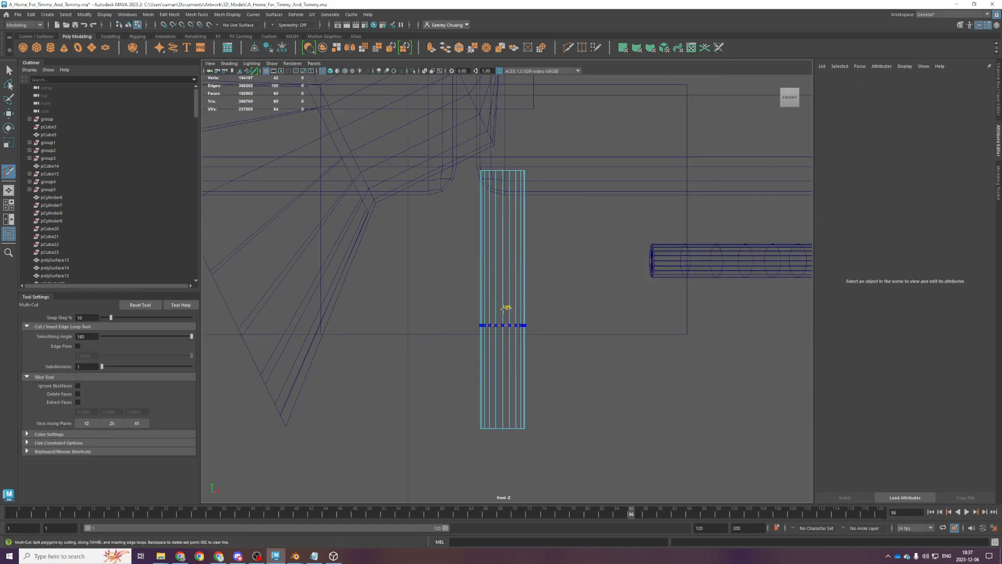
{"action": "left_click", "coordinate": [499, 291], "text": "ctrl"}
{"action": "left_click", "coordinate": [493, 228], "text": "ctrl"}
{"action": "key", "text": "q"}
{"action": "left_click", "coordinate": [507, 235]}
{"action": "key", "text": "F9"}
{"action": "scroll", "coordinate": [531, 264], "scroll_direction": "down", "scroll_amount": 1}
{"action": "scroll", "coordinate": [531, 261], "scroll_direction": "up", "scroll_amount": 3}
{"action": "middle_click_drag", "start_coordinate": [530, 259], "coordinate": [512, 323], "text": "alt"}
{"action": "scroll", "coordinate": [513, 322], "scroll_direction": "up", "scroll_amount": 1}
{"action": "left_click", "coordinate": [497, 266]}
{"action": "scroll", "coordinate": [497, 283], "scroll_direction": "down", "scroll_amount": 5}
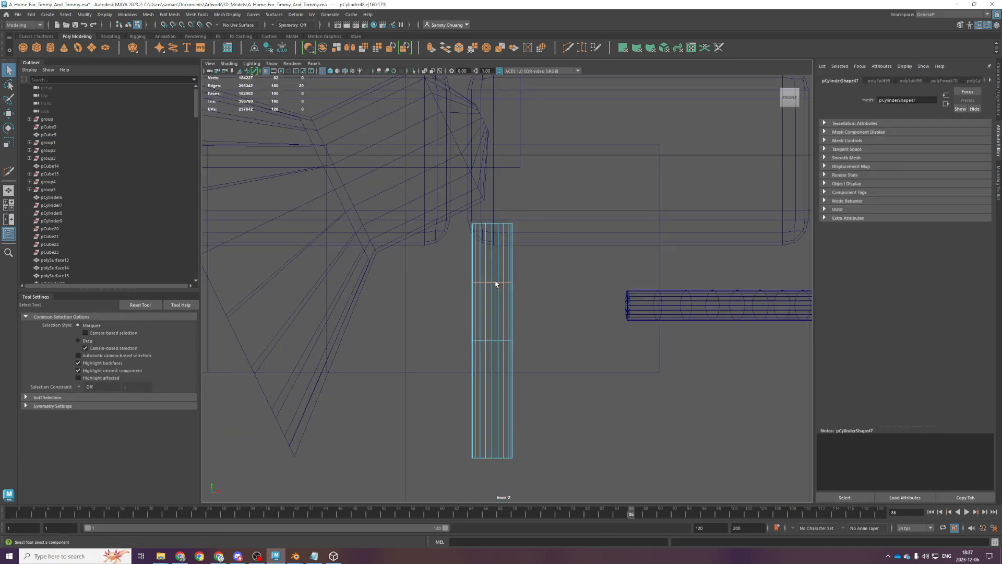
Scale the pole slightly thinner in the top view and save the scene
{"action": "right_click_drag", "start_coordinate": [497, 284], "coordinate": [553, 230]}
{"action": "key", "text": "space"}
{"action": "key", "text": "r"}
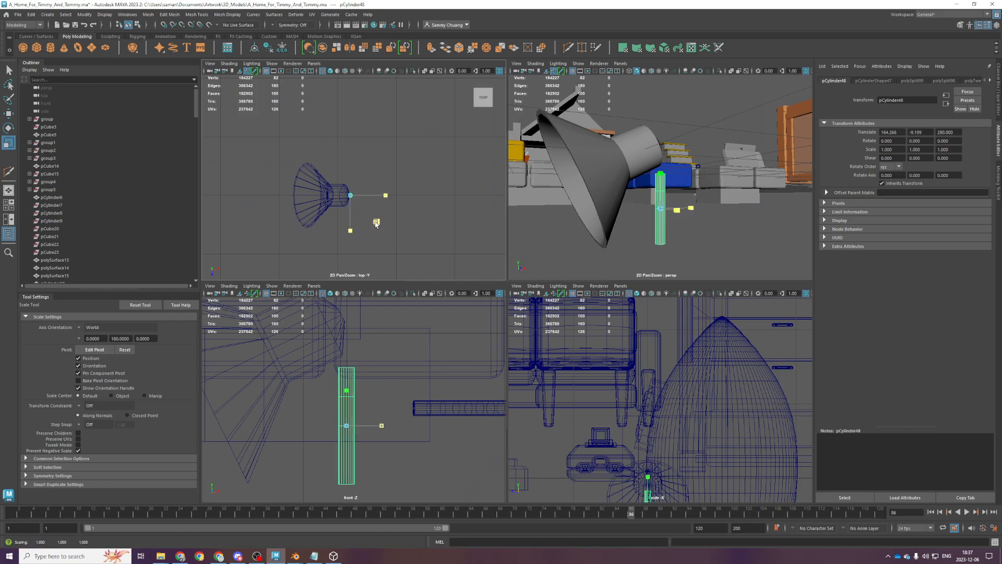
{"action": "key", "text": "space"}
{"action": "key", "text": "ctrl+s"}
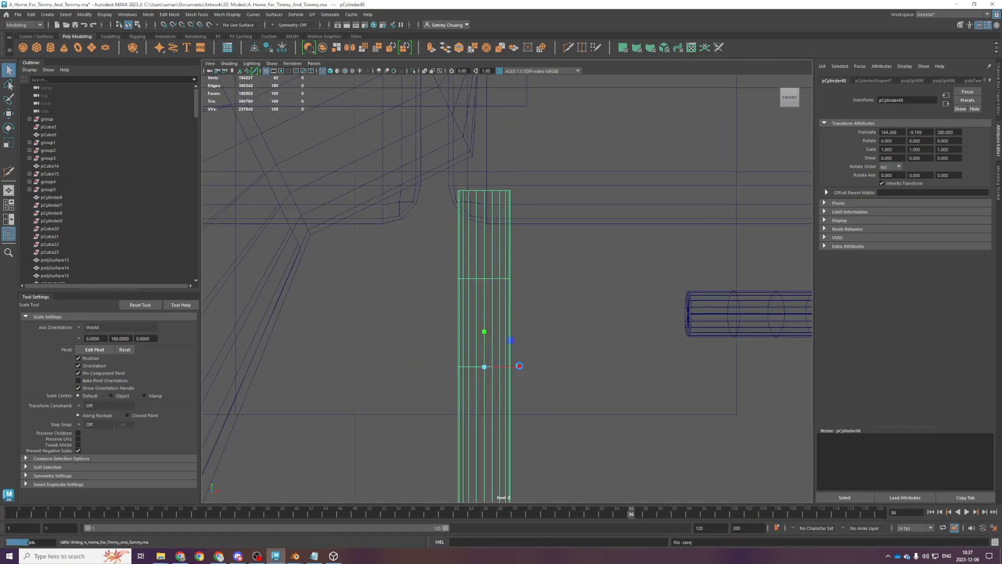
{"action": "middle_click_drag", "start_coordinate": [518, 355], "coordinate": [519, 234], "text": "alt"}
{"action": "scroll", "coordinate": [569, 304], "scroll_direction": "up", "scroll_amount": 3}
{"action": "scroll", "coordinate": [554, 342], "scroll_direction": "down", "scroll_amount": 5}
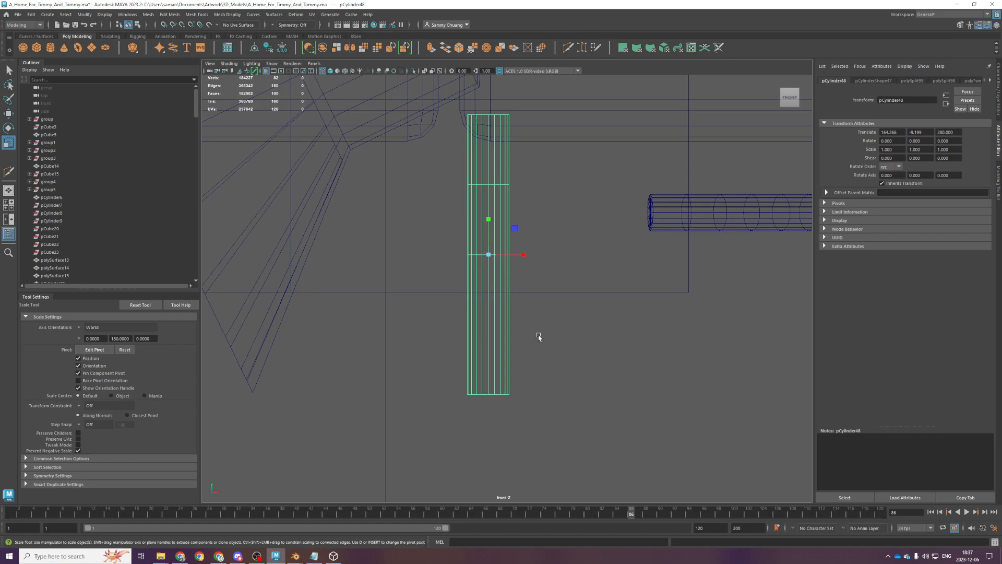
{"action": "key", "text": "ctrl+s"}
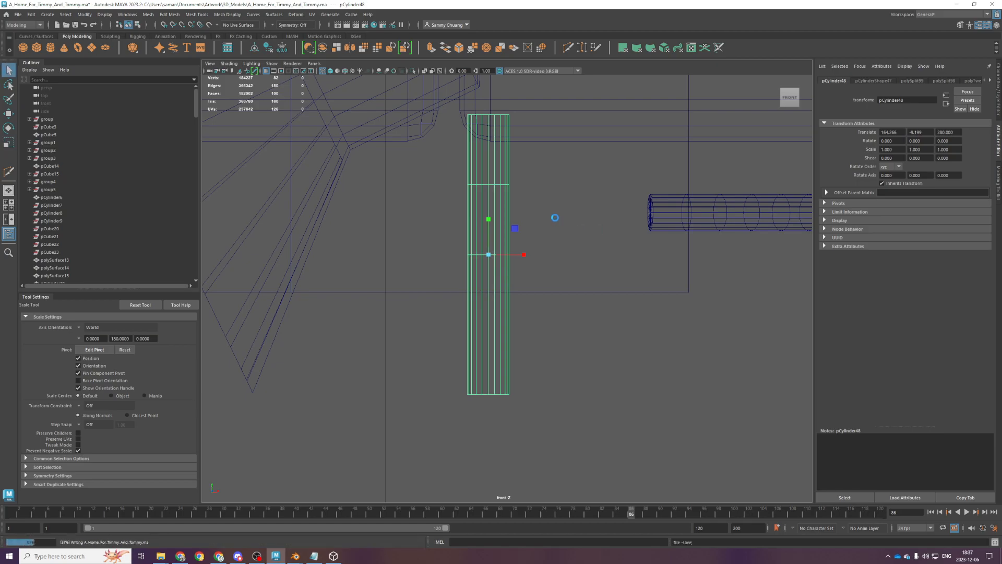
Move the pole's mid-height edge loop down toward the base and delete the upper edge loop
{"action": "scroll", "coordinate": [571, 271], "scroll_direction": "up", "scroll_amount": 1}
{"action": "right_click_drag", "start_coordinate": [584, 249], "coordinate": [583, 179]}
{"action": "scroll", "coordinate": [529, 223], "scroll_direction": "up", "scroll_amount": 2}
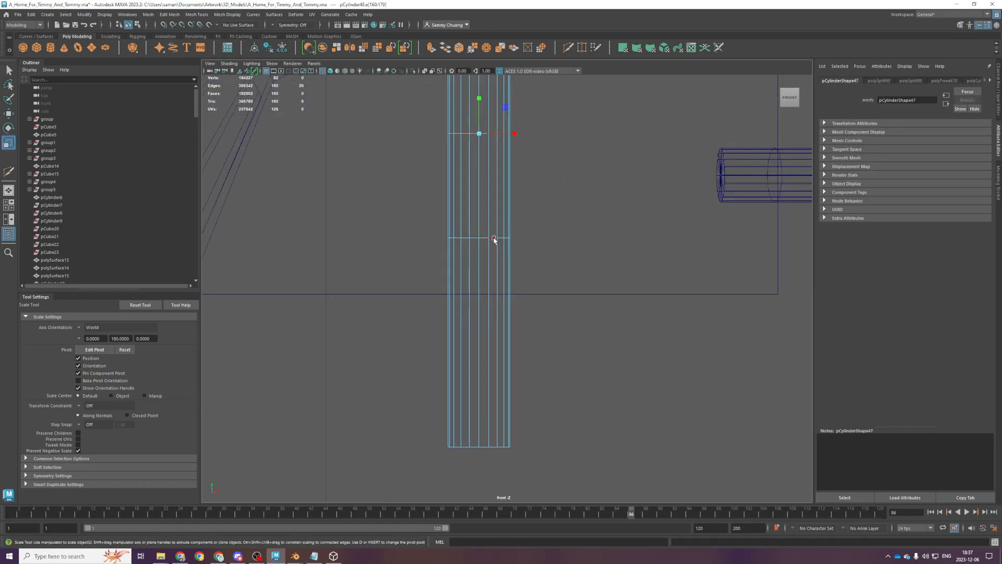
{"action": "double_click", "coordinate": [493, 239]}
{"action": "key", "text": "w"}
{"action": "left_click_drag", "start_coordinate": [478, 220], "coordinate": [477, 292]}
{"action": "double_click", "coordinate": [473, 136]}
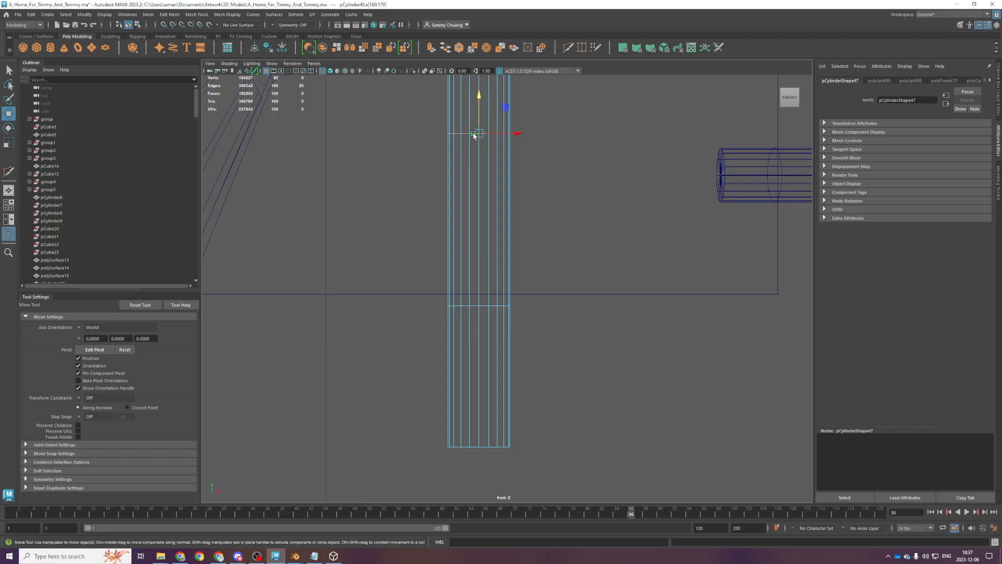
{"action": "key", "text": "ctrl+Delete"}
{"action": "scroll", "coordinate": [479, 175], "scroll_direction": "down", "scroll_amount": 2}
{"action": "right_click_drag", "start_coordinate": [536, 195], "coordinate": [483, 195], "text": "shift"}
{"action": "key", "text": "Delete"}
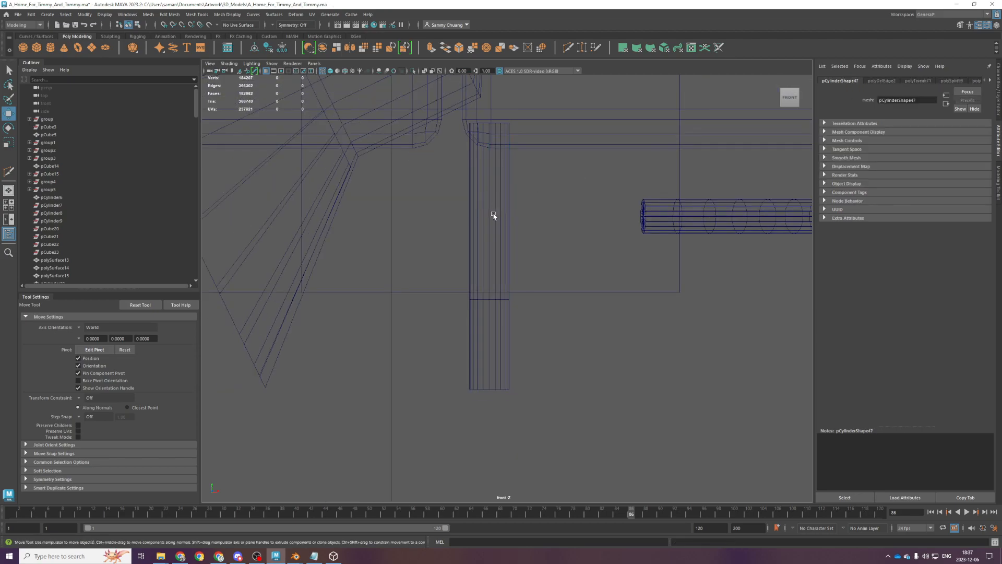
Insert a centred edge loop in the pole's upper section with Multi-Cut and select that loop
{"action": "left_click_drag", "start_coordinate": [360, 229], "coordinate": [543, 236]}
{"action": "right_click_drag", "start_coordinate": [520, 215], "coordinate": [486, 215], "text": "shift"}
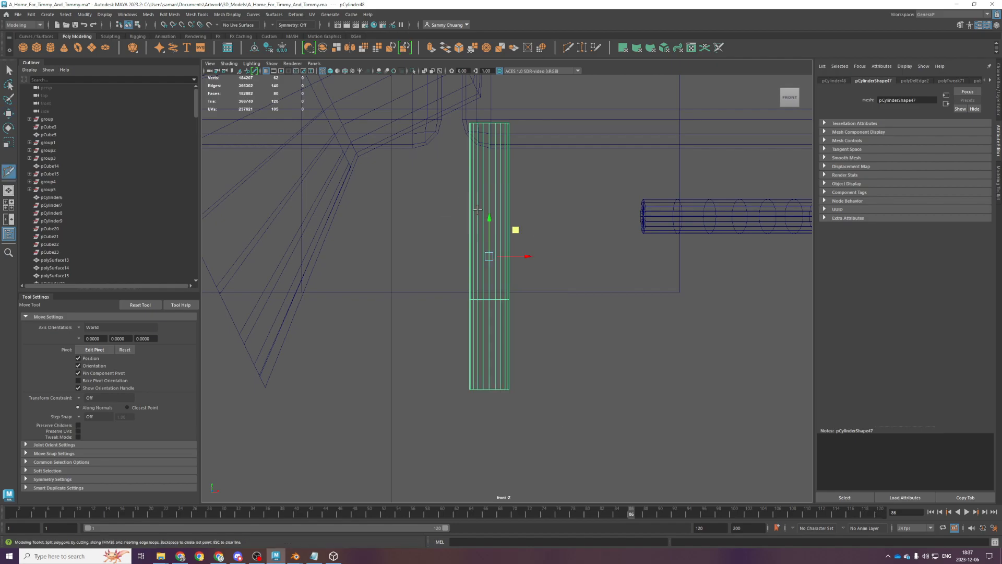
{"action": "middle_click", "coordinate": [490, 213], "text": "ctrl"}
{"action": "key", "text": "q"}
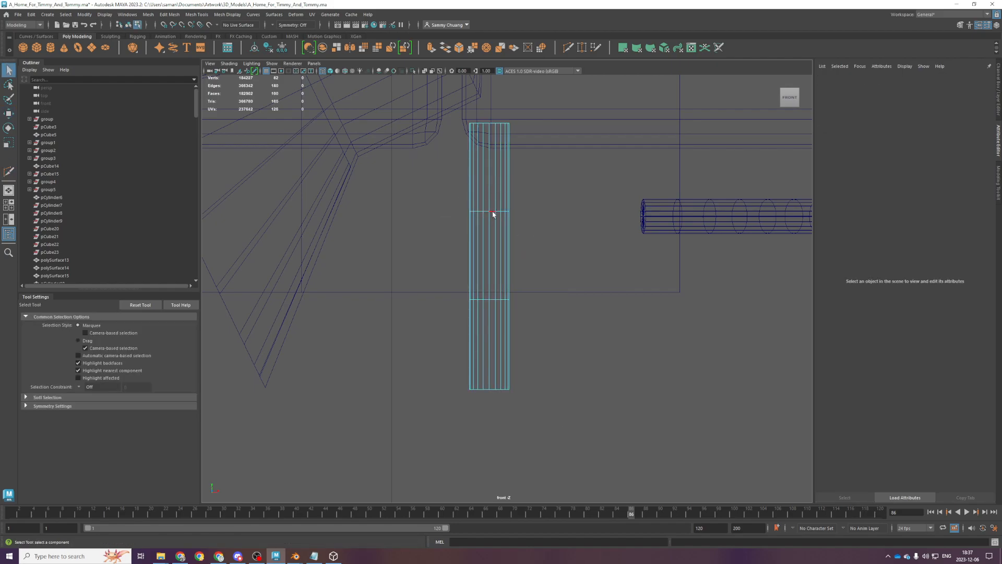
{"action": "double_click", "coordinate": [493, 212]}
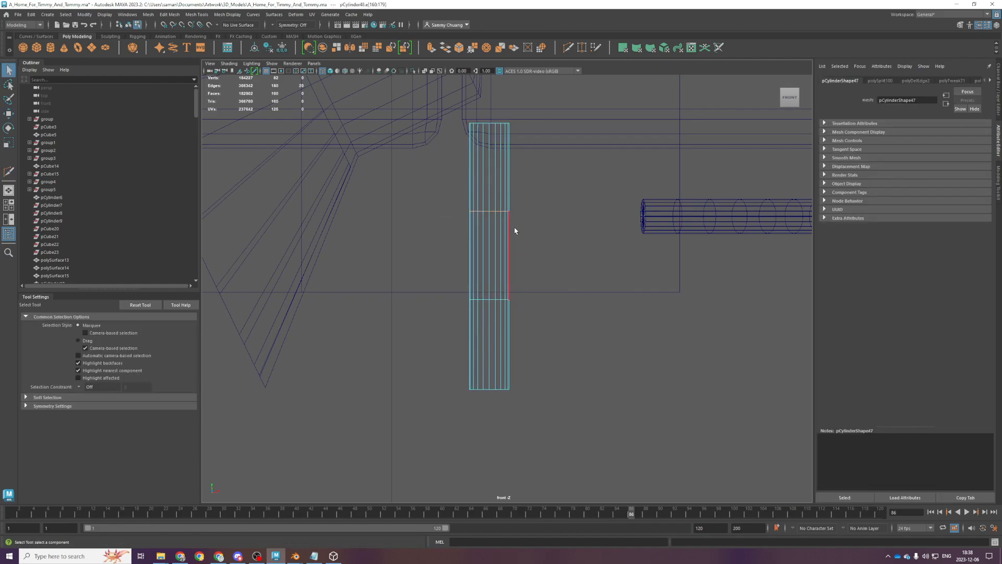
Bevel the selected edge loop with fraction 0.8 and 8 segments, return to object mode, and save the scene
{"action": "key", "text": "ctrl+b"}
{"action": "left_click_drag", "start_coordinate": [673, 298], "coordinate": [702, 312]}
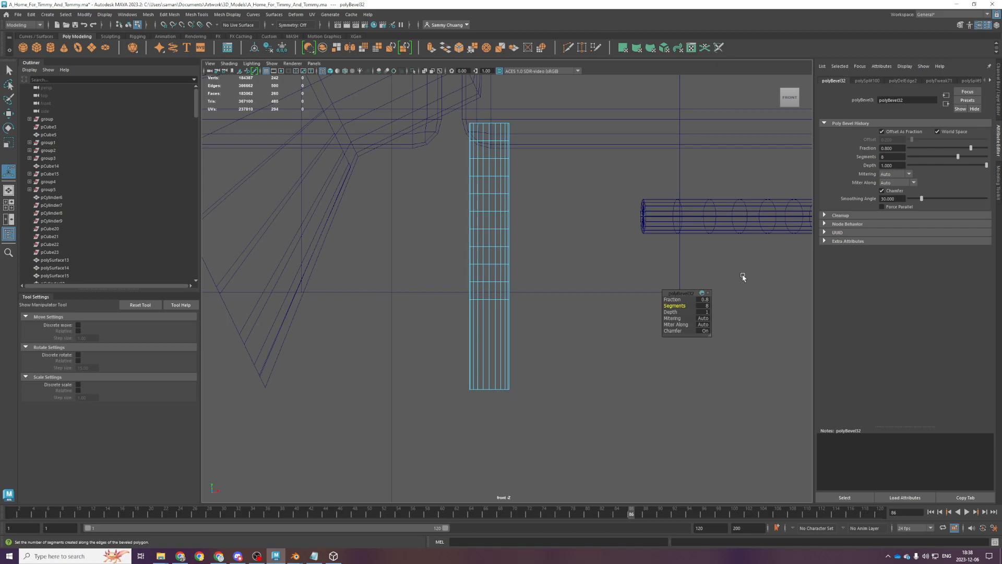
{"action": "scroll", "coordinate": [441, 362], "scroll_direction": "up", "scroll_amount": 2}
{"action": "scroll", "coordinate": [435, 318], "scroll_direction": "down", "scroll_amount": 3}
{"action": "right_click_drag", "start_coordinate": [432, 291], "coordinate": [513, 256]}
{"action": "scroll", "coordinate": [502, 281], "scroll_direction": "down", "scroll_amount": 2}
{"action": "key", "text": "ctrl+s"}
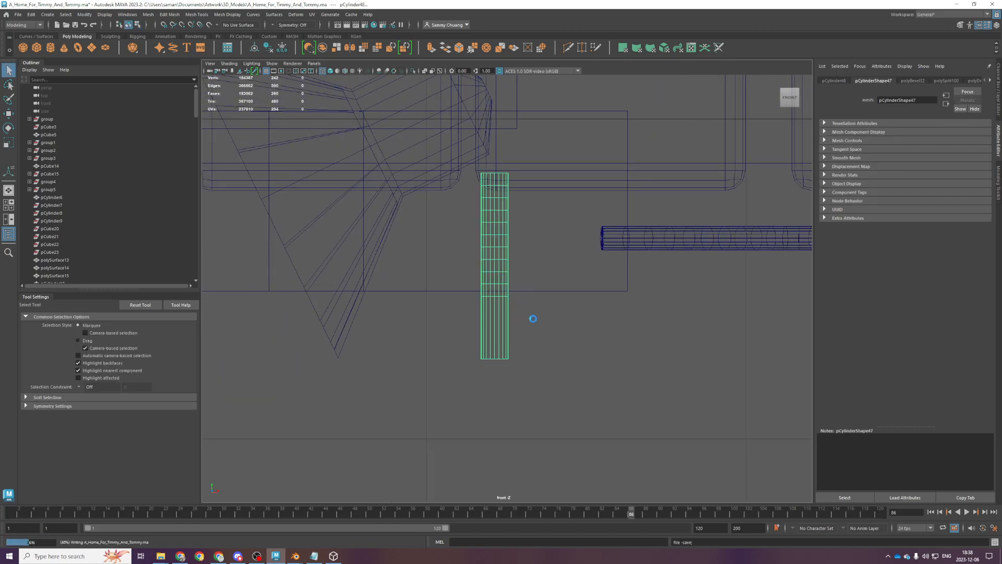
{"action": "scroll", "coordinate": [533, 328], "scroll_direction": "down", "scroll_amount": 1}
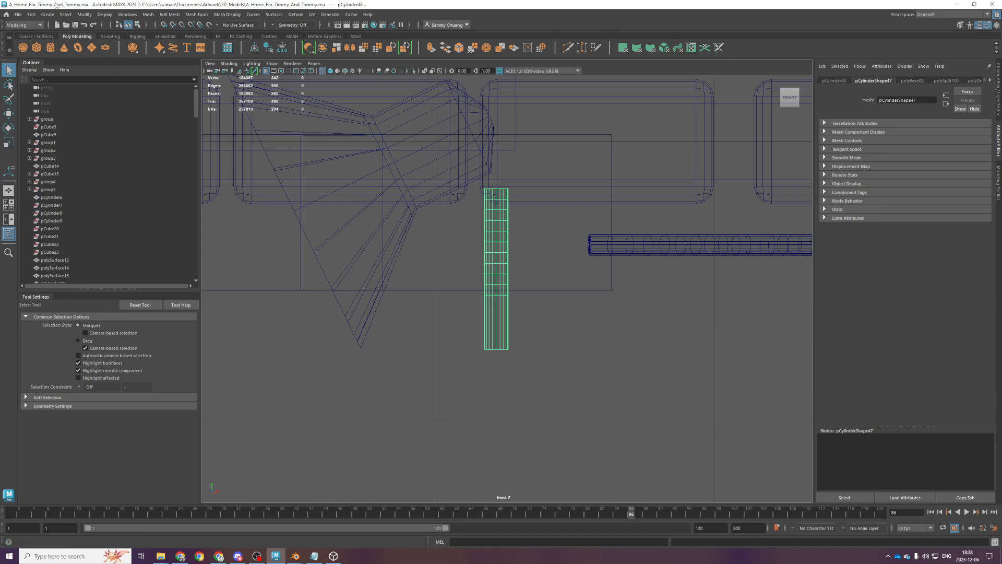
Select only the faces of the pole's bottom cap and save the scene
{"action": "right_click_drag", "start_coordinate": [579, 320], "coordinate": [585, 344]}
{"action": "left_click_drag", "start_coordinate": [470, 332], "coordinate": [547, 378]}
{"action": "left_click_drag", "start_coordinate": [378, 312], "coordinate": [620, 331], "text": "ctrl"}
{"action": "key", "text": "ctrl+s"}
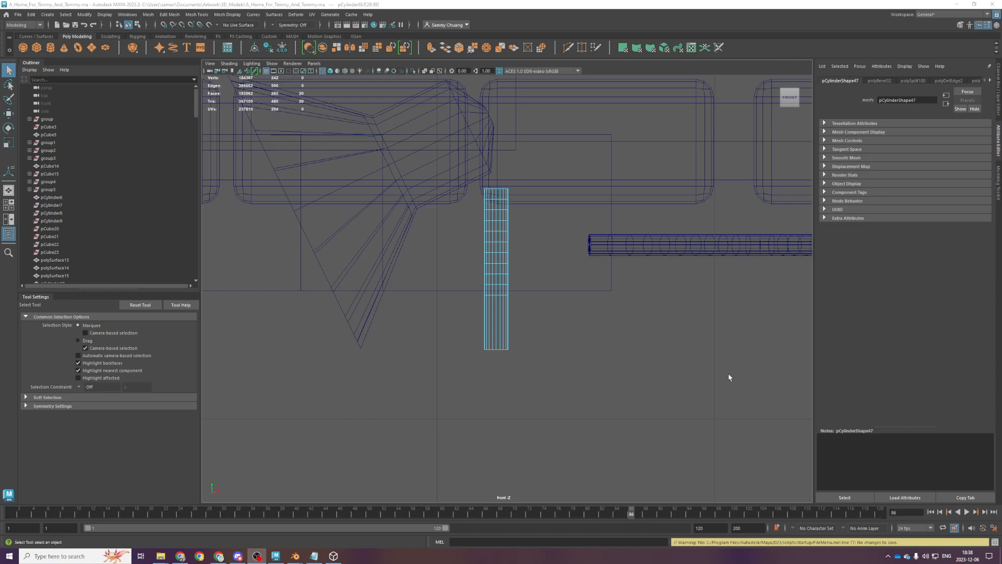
Scale the whole pole slightly taller and save the scene
{"action": "key", "text": "F8"}
{"action": "scroll", "coordinate": [517, 264], "scroll_direction": "down", "scroll_amount": 1}
{"action": "key", "text": "r"}
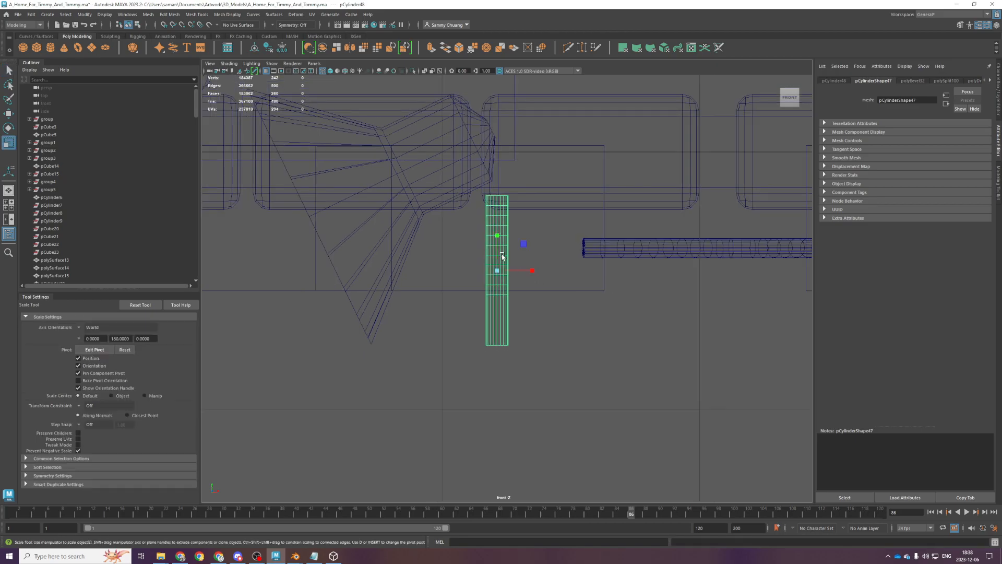
{"action": "left_click_drag", "start_coordinate": [497, 235], "coordinate": [498, 230]}
{"action": "key", "text": "ctrl+s"}
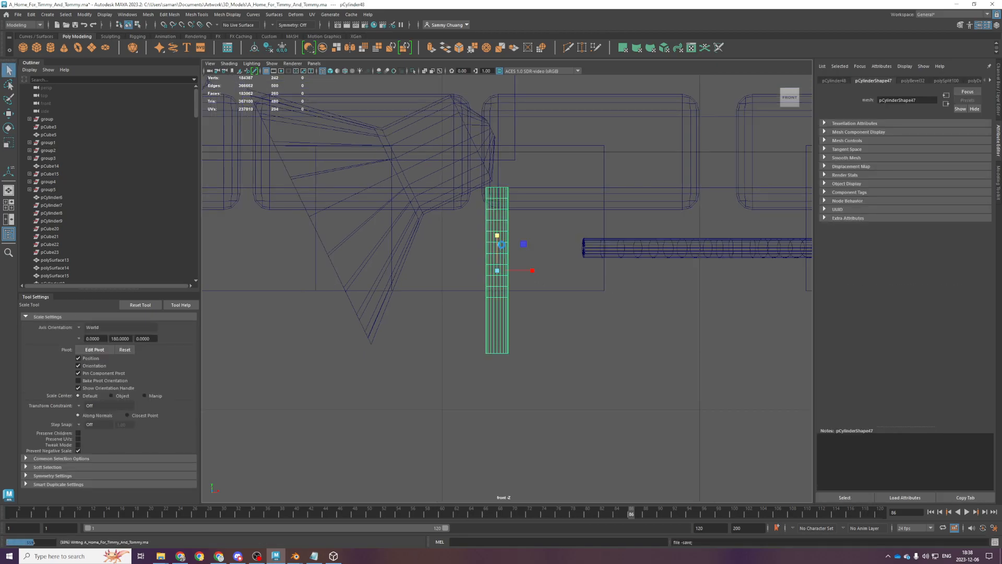
Lengthen the pole's lower section by moving its bottom end down, and select the faces of that section
{"action": "scroll", "coordinate": [514, 271], "scroll_direction": "up", "scroll_amount": 2}
{"action": "key", "text": "F8"}
{"action": "key", "text": "w"}
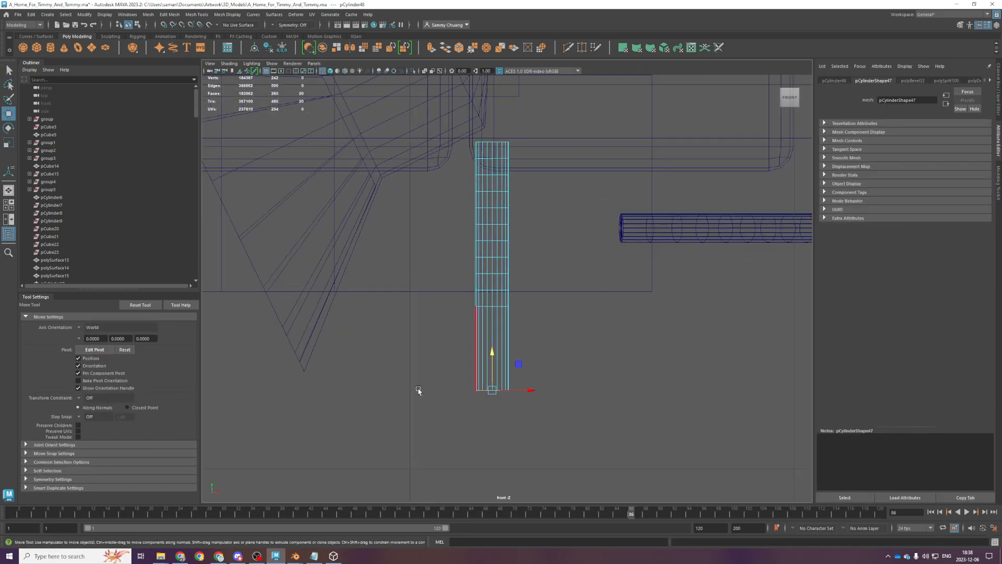
{"action": "scroll", "coordinate": [580, 359], "scroll_direction": "down", "scroll_amount": 1}
{"action": "key", "text": "F9"}
{"action": "left_click_drag", "start_coordinate": [574, 398], "coordinate": [495, 396]}
{"action": "key", "text": "F11"}
{"action": "left_click_drag", "start_coordinate": [444, 352], "coordinate": [514, 348]}
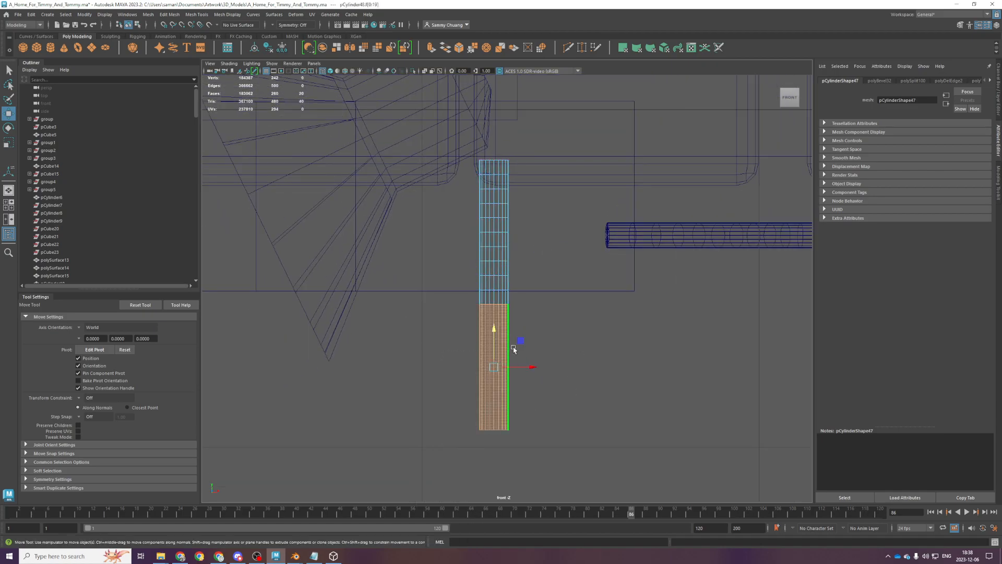
Select the edge loops across the pole's segmented upper section, except the lowest, and bevel them with fraction 0.5 and 1 segment
{"action": "scroll", "coordinate": [495, 331], "scroll_direction": "up", "scroll_amount": 2}
{"action": "scroll", "coordinate": [499, 292], "scroll_direction": "up", "scroll_amount": 1}
{"action": "key", "text": "F10"}
{"action": "double_click", "coordinate": [496, 291]}
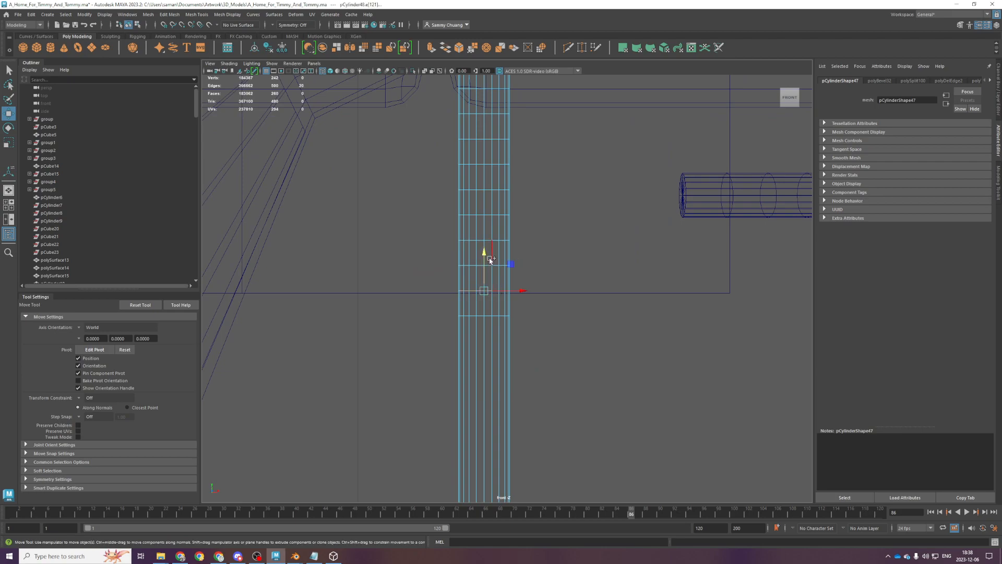
{"action": "double_click", "coordinate": [489, 265], "text": "shift"}
{"action": "left_click", "coordinate": [474, 239], "text": "shift"}
{"action": "key", "text": "ctrl+z"}
{"action": "left_click", "coordinate": [468, 240], "text": "shift"}
{"action": "middle_click_drag", "start_coordinate": [520, 180], "coordinate": [526, 249], "text": "alt"}
{"action": "double_click", "coordinate": [477, 279], "text": "shift"}
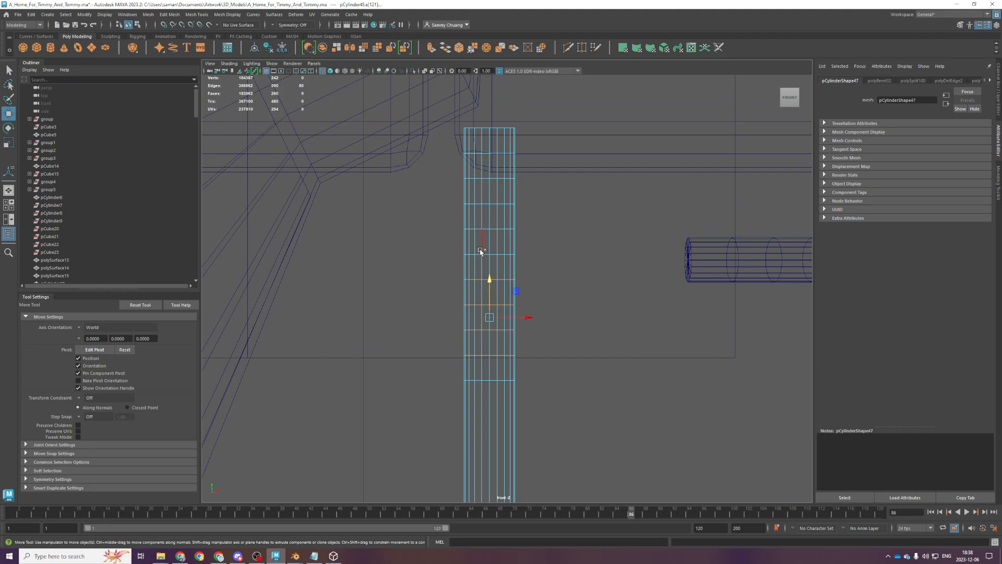
{"action": "double_click", "coordinate": [478, 255], "text": "shift"}
{"action": "double_click", "coordinate": [479, 178], "text": "shift"}
{"action": "key", "text": "ctrl+b"}
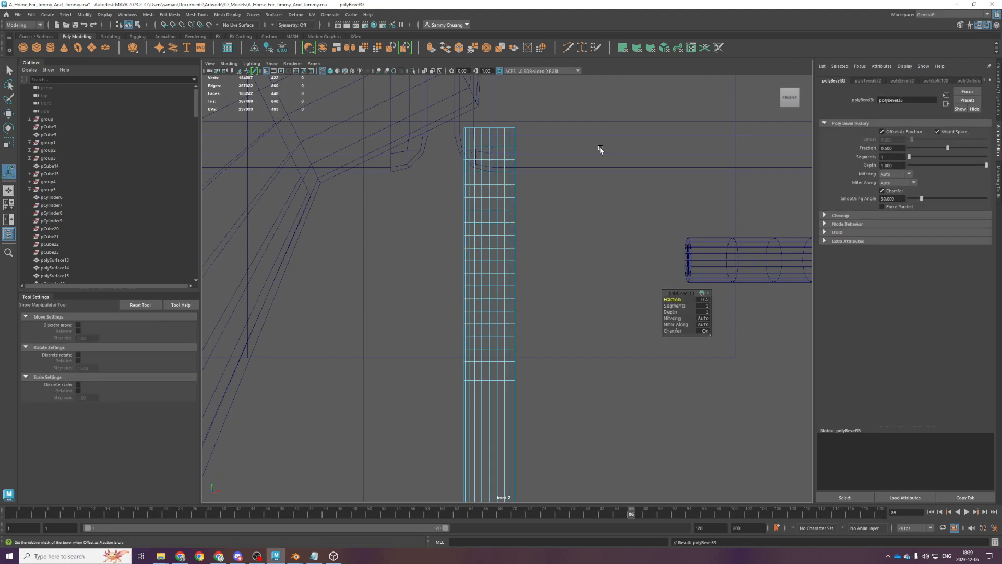
Select six alternating bands of faces around the pole, working down from its upper end
{"action": "scroll", "coordinate": [595, 156], "scroll_direction": "up", "scroll_amount": 1}
{"action": "key", "text": "q"}
{"action": "left_click_drag", "start_coordinate": [445, 147], "coordinate": [567, 155]}
{"action": "left_click_drag", "start_coordinate": [450, 177], "coordinate": [560, 161], "text": "shift"}
{"action": "left_click_drag", "start_coordinate": [444, 196], "coordinate": [575, 200], "text": "shift"}
{"action": "left_click_drag", "start_coordinate": [457, 224], "coordinate": [578, 231], "text": "shift"}
{"action": "left_click_drag", "start_coordinate": [432, 254], "coordinate": [578, 258], "text": "shift"}
{"action": "left_click_drag", "start_coordinate": [445, 280], "coordinate": [556, 288], "text": "shift"}
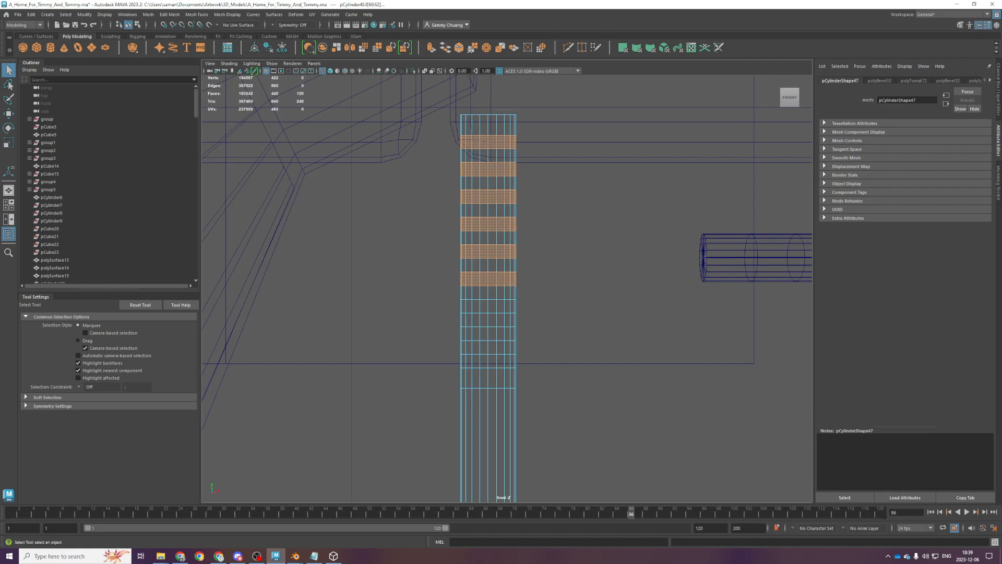
Undo the selection of the alternating face bands on the pole
{"action": "scroll", "coordinate": [454, 280], "scroll_direction": "up", "scroll_amount": 2}
{"action": "scroll", "coordinate": [436, 217], "scroll_direction": "down", "scroll_amount": 4}
{"action": "scroll", "coordinate": [512, 282], "scroll_direction": "down", "scroll_amount": 1}
{"action": "key", "text": "ctrl+z"}
{"action": "key", "text": "ctrl+z"}
{"action": "key", "text": "ctrl+z"}
{"action": "key", "text": "ctrl+z"}
{"action": "key", "text": "ctrl+z"}
{"action": "key", "text": "ctrl+z"}
{"action": "key", "text": "ctrl+z"}
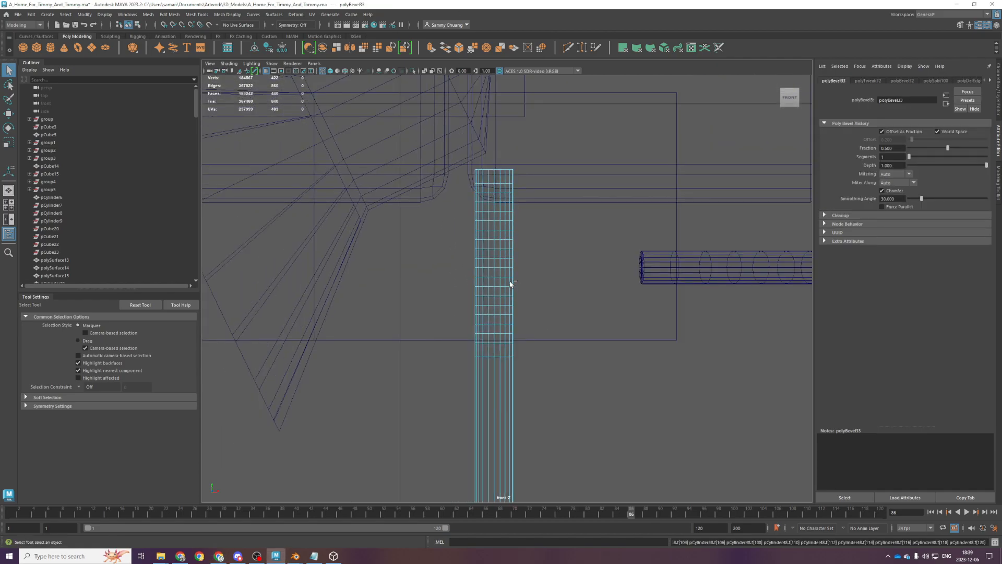
Set the fraction of the latest bevel on the pole's segmented section to 0.6
{"action": "key", "text": "t"}
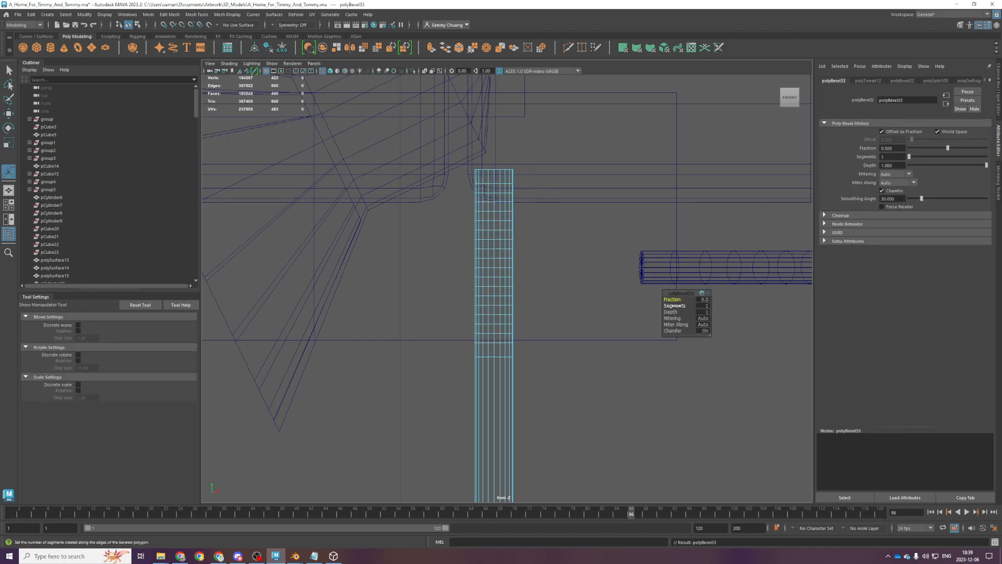
{"action": "left_click_drag", "start_coordinate": [673, 298], "coordinate": [675, 297]}
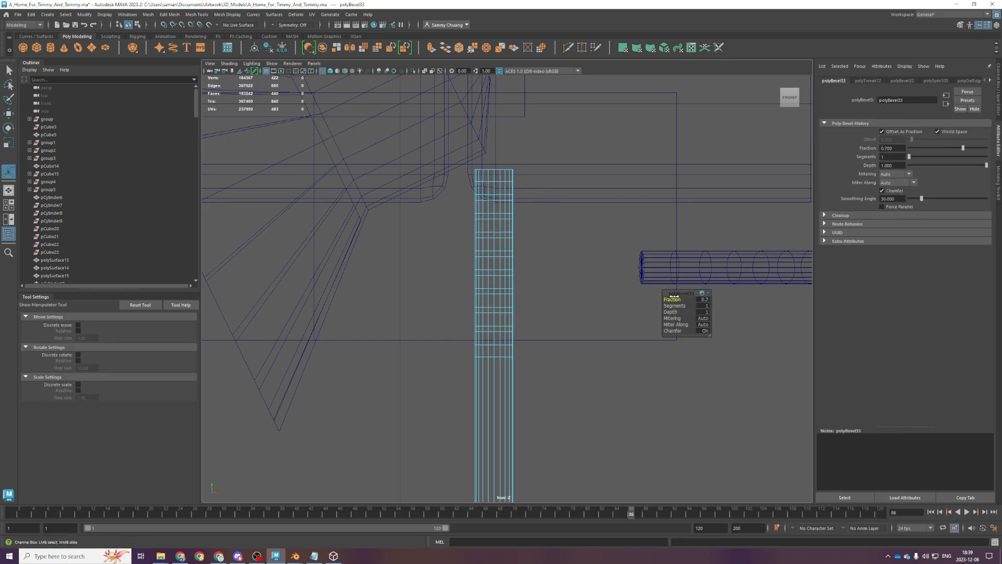
{"action": "left_click", "coordinate": [705, 300]}
{"action": "type", "text": "0.6"}
{"action": "key", "text": "Return"}
{"action": "key", "text": "q"}
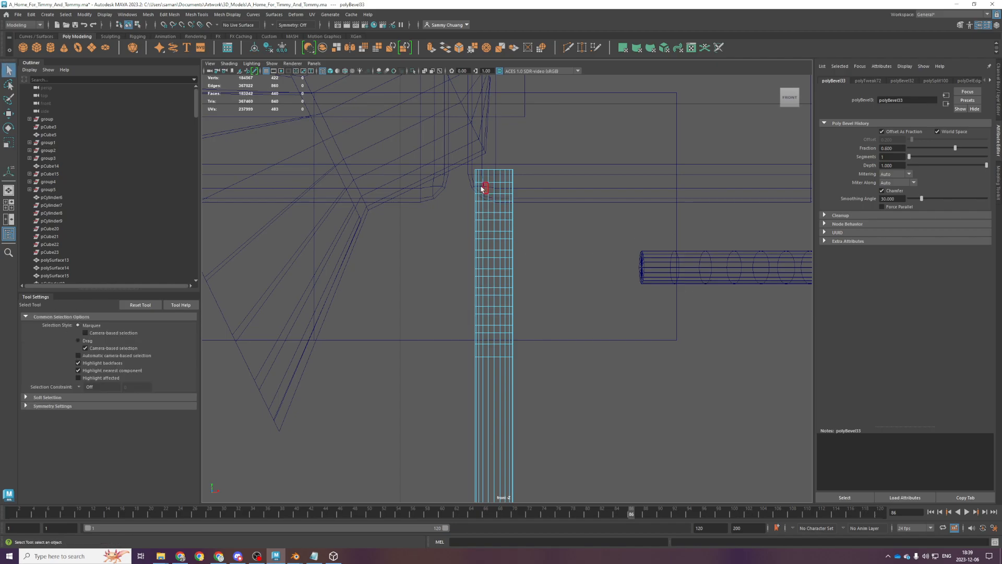
Extrude alternating face bands of the pole and its lower section, scale them slightly outward, and save the scene
{"action": "left_click_drag", "start_coordinate": [465, 189], "coordinate": [563, 209]}
{"action": "left_click_drag", "start_coordinate": [478, 227], "coordinate": [583, 225], "text": "shift"}
{"action": "left_click_drag", "start_coordinate": [471, 250], "coordinate": [528, 349], "text": "shift"}
{"action": "key", "text": "space"}
{"action": "key", "text": "ctrl+e"}
{"action": "key", "text": "f"}
{"action": "key", "text": "r"}
{"action": "left_click_drag", "start_coordinate": [377, 202], "coordinate": [380, 205]}
{"action": "key", "text": "ctrl+s"}
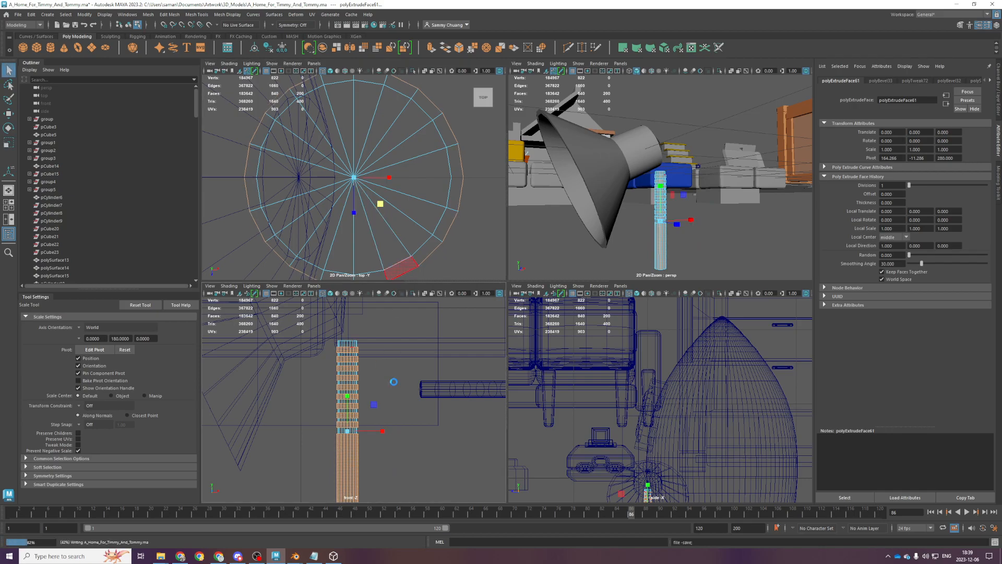
Select the pole's bottom end faces and extrude them a short distance downward
{"action": "key", "text": "space"}
{"action": "scroll", "coordinate": [444, 353], "scroll_direction": "down", "scroll_amount": 3}
{"action": "key", "text": "F8"}
{"action": "scroll", "coordinate": [455, 346], "scroll_direction": "up", "scroll_amount": 3}
{"action": "middle_click_drag", "start_coordinate": [447, 438], "coordinate": [437, 182], "text": "alt"}
{"action": "right_click_drag", "start_coordinate": [509, 202], "coordinate": [508, 224]}
{"action": "left_click_drag", "start_coordinate": [402, 230], "coordinate": [626, 342]}
{"action": "left_click", "coordinate": [498, 212]}
{"action": "key", "text": "ctrl+z"}
{"action": "left_click_drag", "start_coordinate": [418, 222], "coordinate": [619, 315]}
{"action": "left_click_drag", "start_coordinate": [349, 249], "coordinate": [751, 292], "text": "shift"}
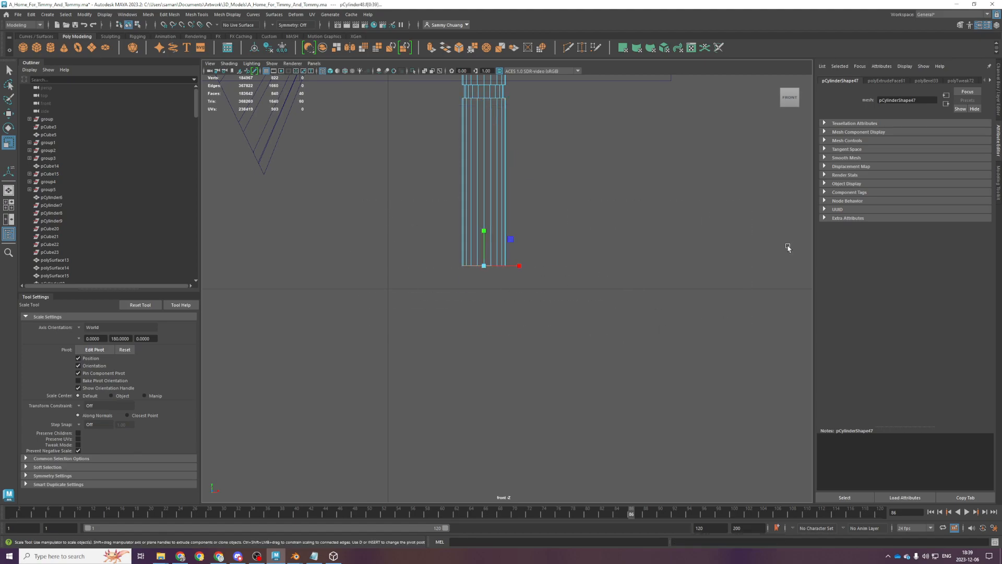
{"action": "key", "text": "ctrl+e"}
{"action": "key", "text": "w"}
{"action": "scroll", "coordinate": [678, 250], "scroll_direction": "down", "scroll_amount": 1}
{"action": "left_click_drag", "start_coordinate": [483, 240], "coordinate": [502, 273]}
Extrude the side faces of the pole's new bottom section and scale them outward into a wide disc base
{"action": "key", "text": "q"}
{"action": "left_click_drag", "start_coordinate": [421, 282], "coordinate": [656, 287]}
{"action": "key", "text": "w"}
{"action": "key", "text": "space"}
{"action": "key", "text": "ctrl+e"}
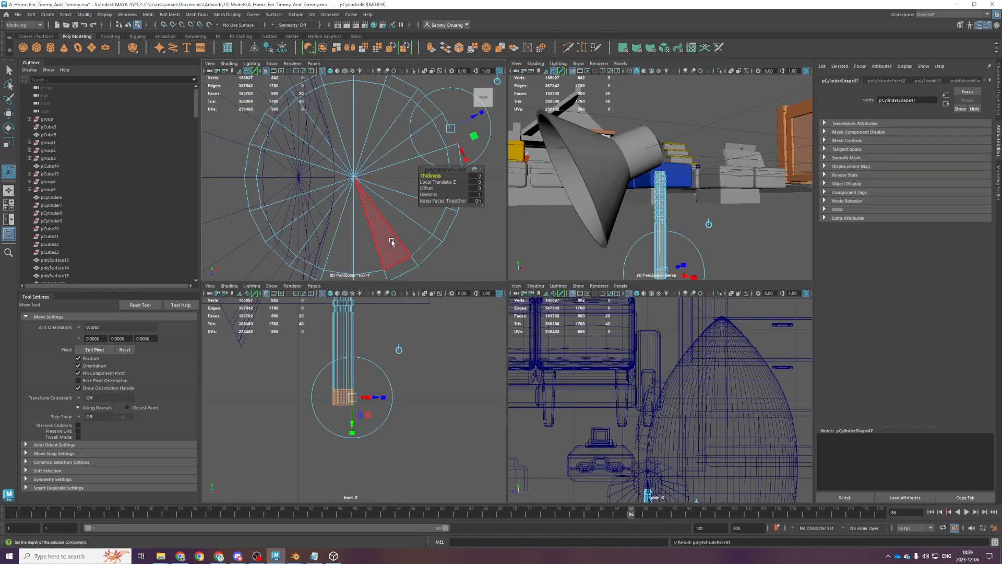
{"action": "key", "text": "r"}
{"action": "scroll", "coordinate": [397, 233], "scroll_direction": "down", "scroll_amount": 8}
{"action": "left_click_drag", "start_coordinate": [380, 204], "coordinate": [418, 236]}
{"action": "scroll", "coordinate": [704, 235], "scroll_direction": "down", "scroll_amount": 7}
{"action": "key", "text": "space"}
Scale the whole lamp stand up uniformly in object mode and save the scene
{"action": "left_click_drag", "start_coordinate": [597, 249], "coordinate": [573, 267], "text": "alt"}
{"action": "right_click_drag", "start_coordinate": [519, 310], "coordinate": [534, 305]}
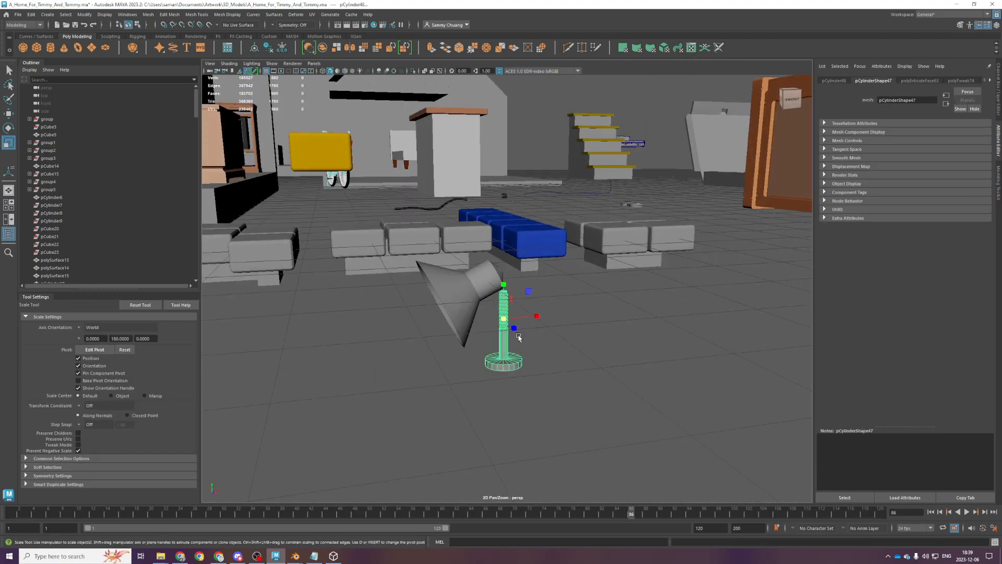
{"action": "left_click_drag", "start_coordinate": [506, 320], "coordinate": [499, 293]}
{"action": "key", "text": "w"}
{"action": "key", "text": "q"}
{"action": "key", "text": "ctrl+s"}
Select the vertical edges around the disc base and apply Soften/Harden Edges to them
{"action": "key", "text": "space"}
{"action": "key", "text": "space"}
{"action": "right_click_drag", "start_coordinate": [382, 372], "coordinate": [382, 346]}
{"action": "left_click_drag", "start_coordinate": [348, 390], "coordinate": [794, 403]}
{"action": "left_click", "coordinate": [213, 15]}
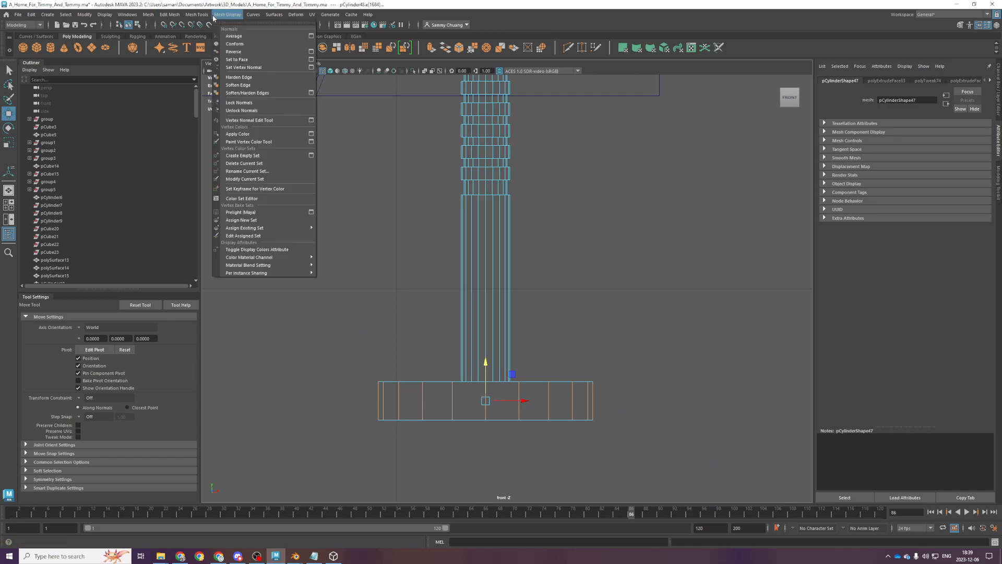
{"action": "left_click", "coordinate": [247, 93]}
Delete the lamp stand's construction history and center its pivot in object mode
{"action": "scroll", "coordinate": [418, 173], "scroll_direction": "down", "scroll_amount": 3}
{"action": "middle_click_drag", "start_coordinate": [454, 171], "coordinate": [453, 276], "text": "alt"}
{"action": "key", "text": "F8"}
{"action": "scroll", "coordinate": [505, 292], "scroll_direction": "down", "scroll_amount": 1}
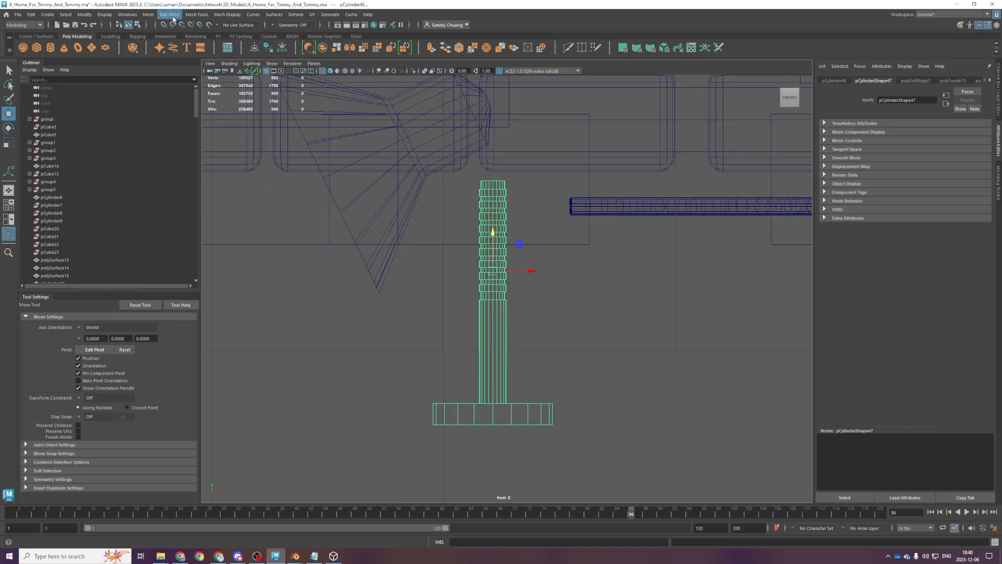
{"action": "left_click", "coordinate": [274, 15]}
{"action": "left_click", "coordinate": [227, 14]}
{"action": "left_click", "coordinate": [282, 48]}
{"action": "left_click", "coordinate": [270, 51]}
Add a Bend deformer to the stand with curvature -31.224, low bound 0 and high bound 1.837, and lower its handle
{"action": "left_click", "coordinate": [295, 15]}
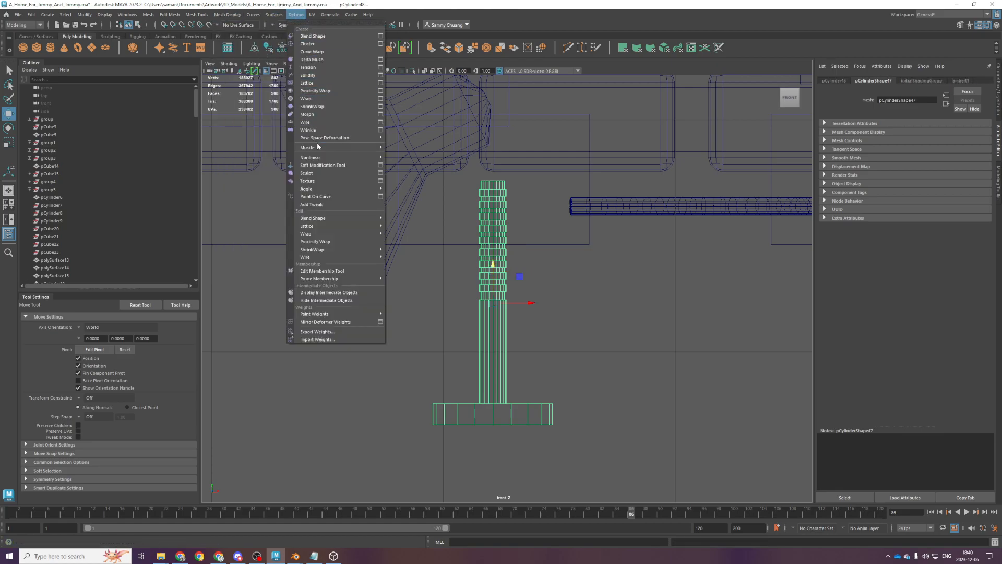
{"action": "left_click", "coordinate": [400, 158]}
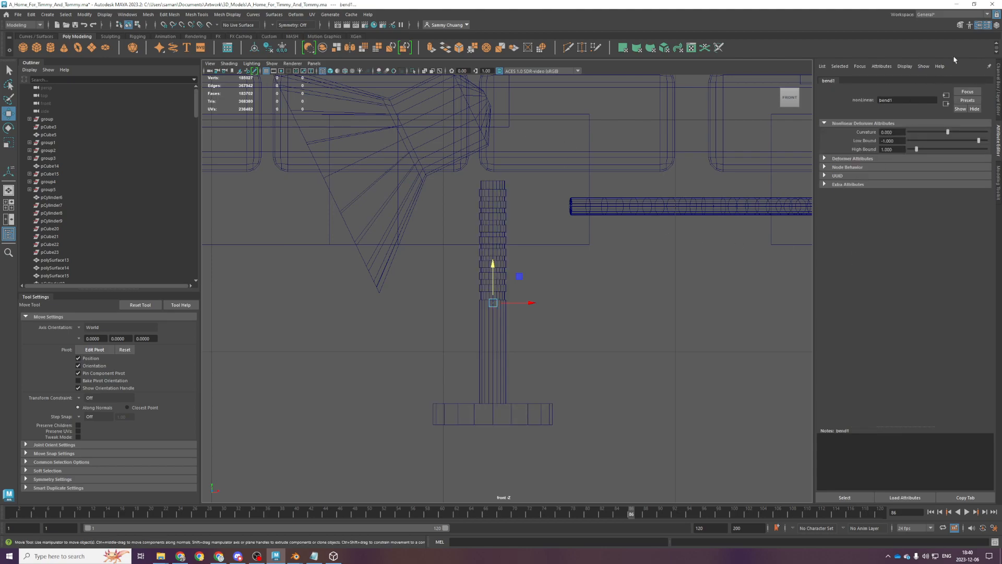
{"action": "left_click_drag", "start_coordinate": [947, 133], "coordinate": [992, 153]}
{"action": "middle_click_drag", "start_coordinate": [510, 275], "coordinate": [523, 333]}
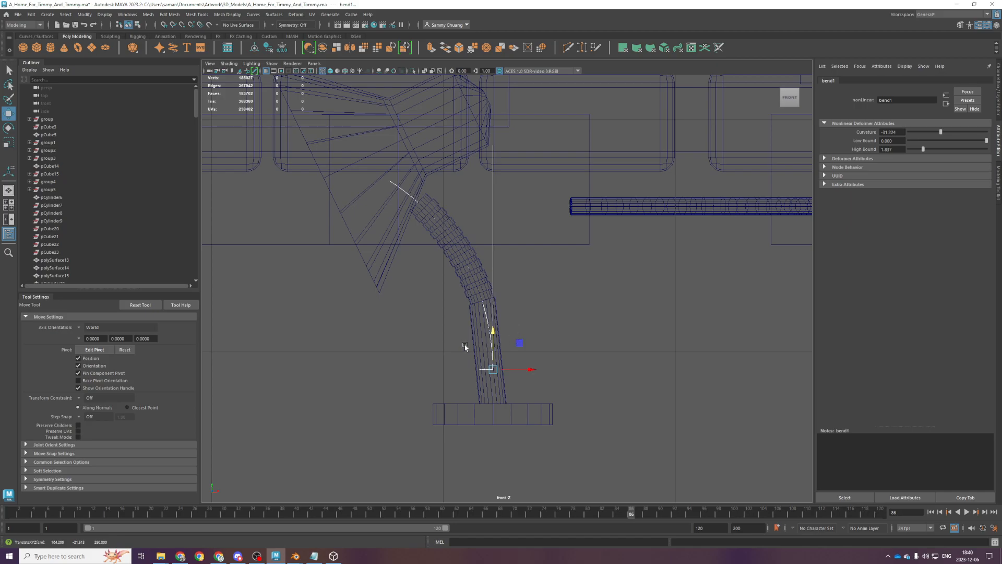
Move the lampshade to the bent neck's upper end and rotate it to point diagonally downward
{"action": "left_click", "coordinate": [510, 381]}
{"action": "scroll", "coordinate": [431, 197], "scroll_direction": "down", "scroll_amount": 3}
{"action": "left_click", "coordinate": [463, 203]}
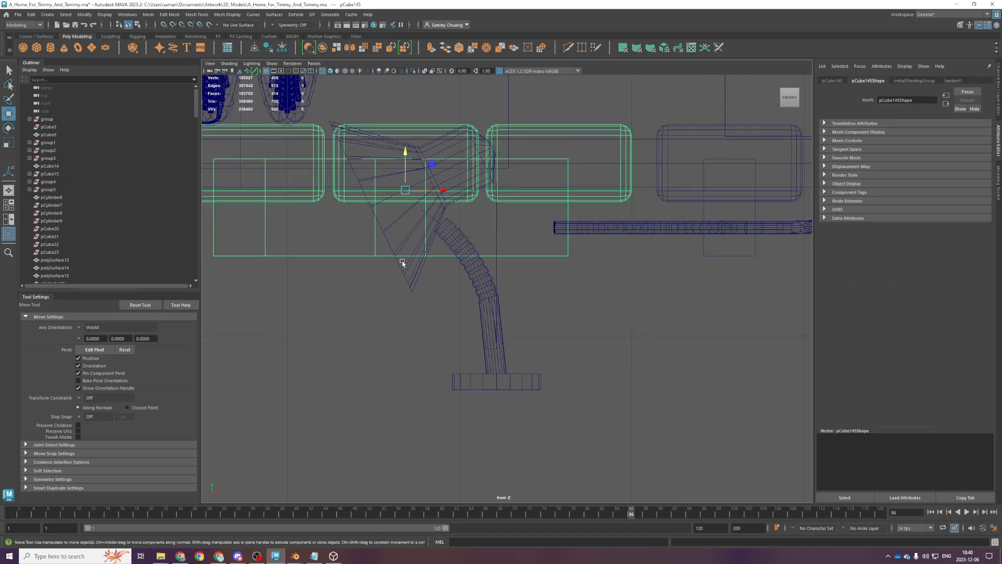
{"action": "left_click_drag", "start_coordinate": [401, 259], "coordinate": [428, 300]}
{"action": "left_click_drag", "start_coordinate": [487, 141], "coordinate": [461, 232]}
{"action": "scroll", "coordinate": [459, 214], "scroll_direction": "up", "scroll_amount": 1}
{"action": "key", "text": "e"}
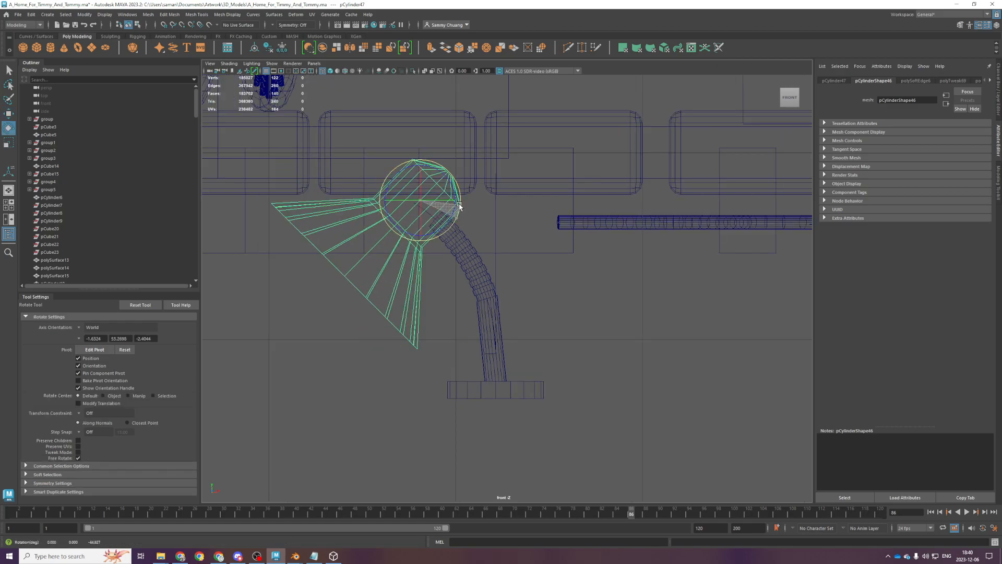
{"action": "scroll", "coordinate": [461, 232], "scroll_direction": "up", "scroll_amount": 1}
{"action": "scroll", "coordinate": [428, 200], "scroll_direction": "up", "scroll_amount": 1}
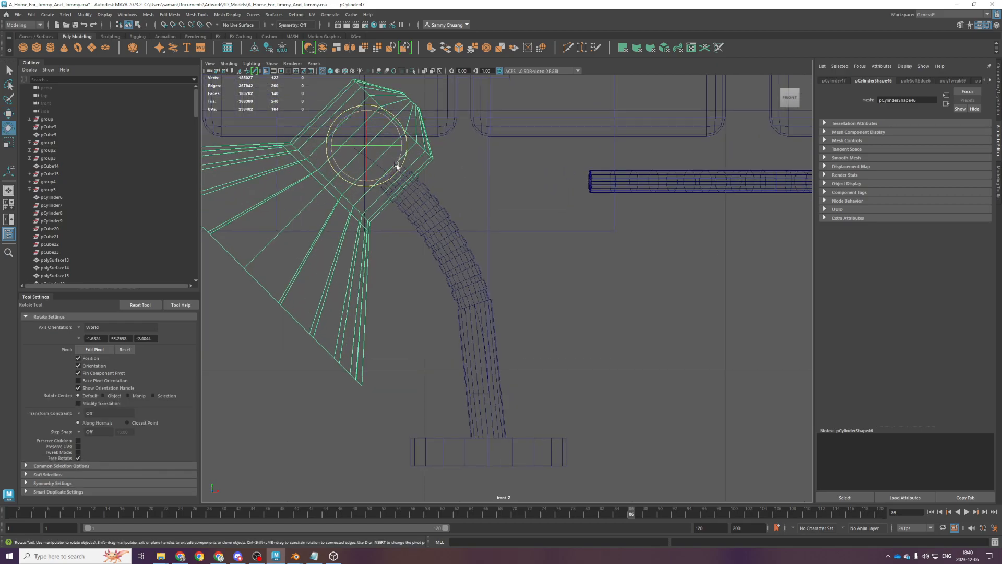
{"action": "left_click_drag", "start_coordinate": [397, 166], "coordinate": [399, 168]}
Fine-tune the lampshade's position and angle so its back meets the neck's end, and save the scene
{"action": "key", "text": "w"}
{"action": "middle_click_drag", "start_coordinate": [378, 130], "coordinate": [380, 107]}
{"action": "key", "text": "e"}
{"action": "left_click_drag", "start_coordinate": [389, 152], "coordinate": [385, 143]}
{"action": "key", "text": "w"}
{"action": "mouse_move", "coordinate": [372, 130]}
{"action": "middle_mouse_down"}
{"action": "mouse_move", "coordinate": [381, 121]}
{"action": "mouse_move", "coordinate": [372, 126]}
{"action": "middle_mouse_up"}
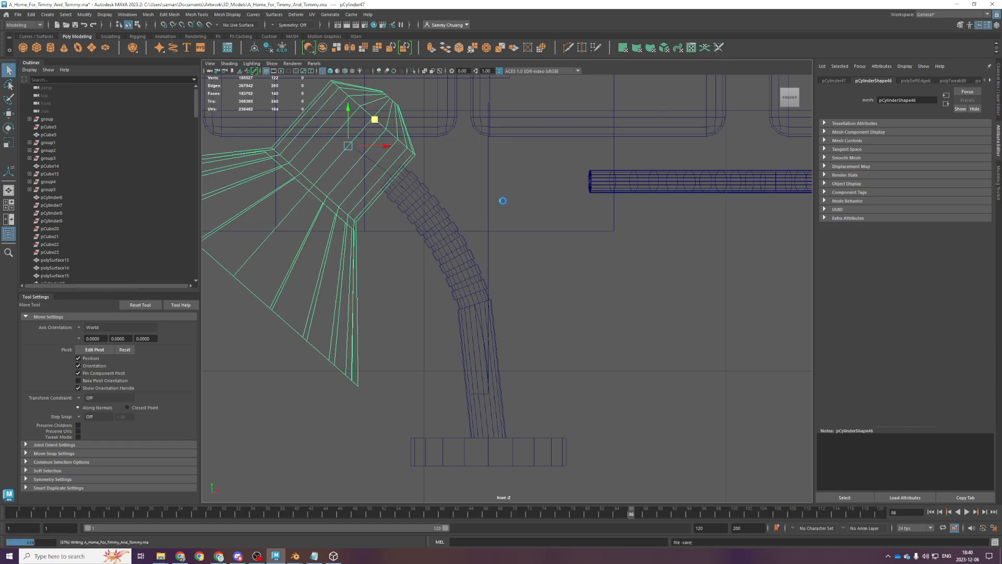
{"action": "key", "text": "space"}
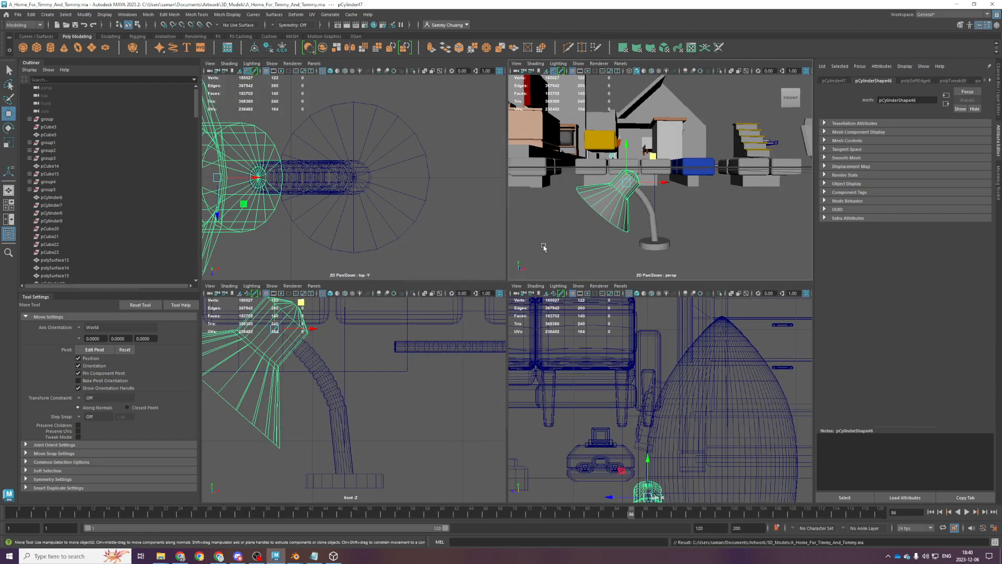
Scale the lampshade down uniformly and move it back against the neck's end
{"action": "key", "text": "r"}
{"action": "left_click_drag", "start_coordinate": [277, 337], "coordinate": [258, 345]}
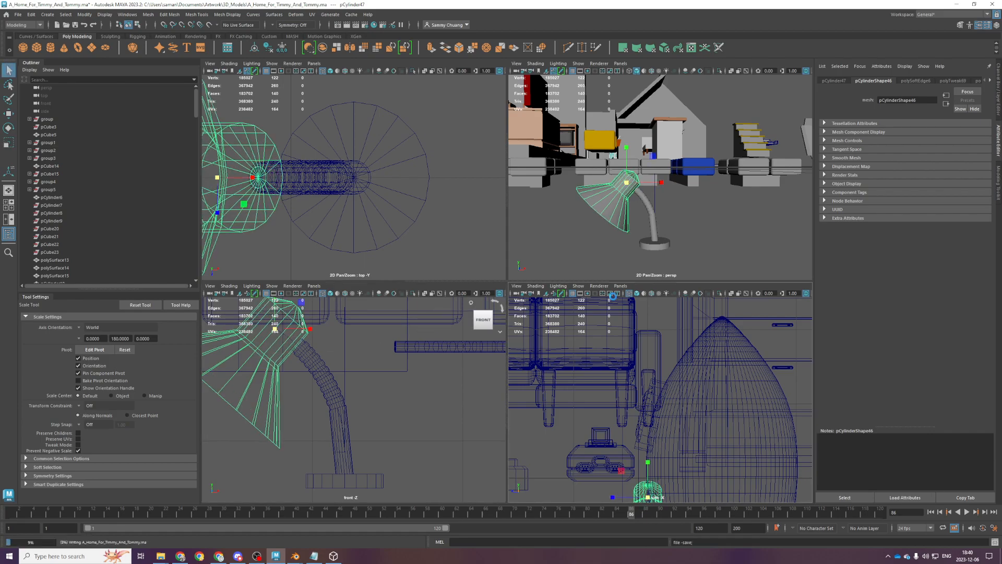
{"action": "left_click", "coordinate": [664, 258]}
{"action": "left_click_drag", "start_coordinate": [662, 262], "coordinate": [649, 263], "text": "alt"}
{"action": "left_click", "coordinate": [599, 285]}
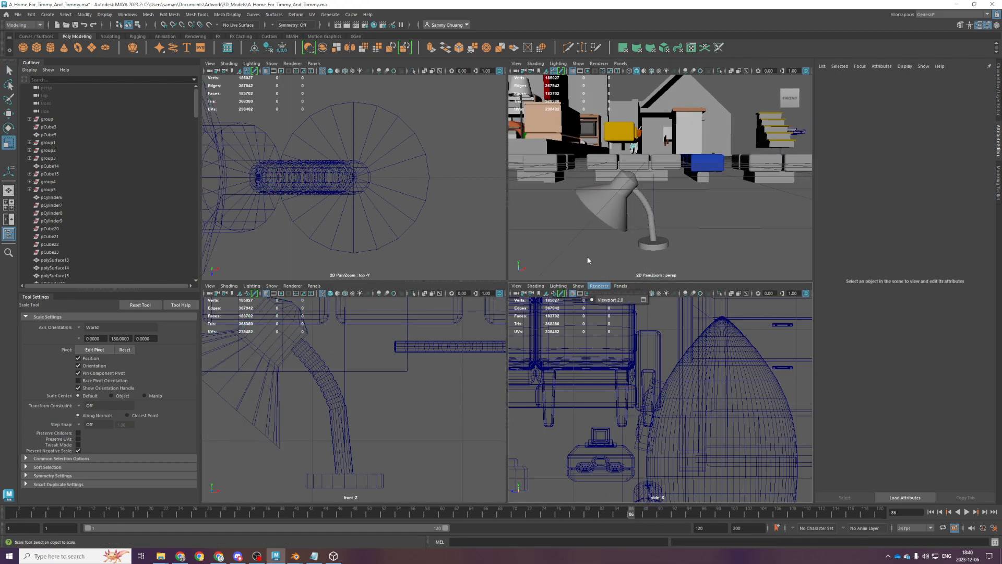
{"action": "left_click", "coordinate": [267, 409]}
{"action": "left_click", "coordinate": [269, 407]}
{"action": "scroll", "coordinate": [338, 406], "scroll_direction": "down", "scroll_amount": 4}
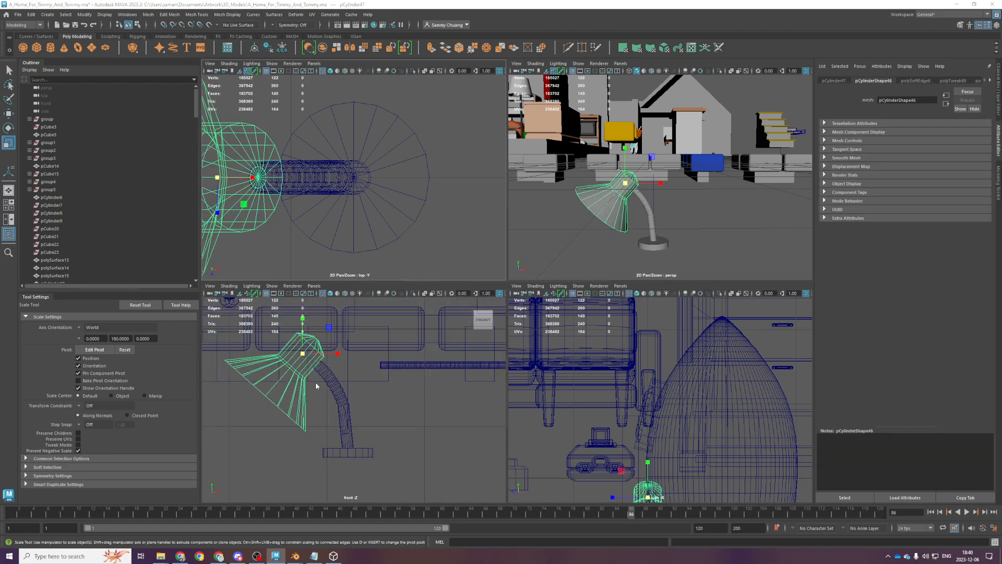
{"action": "key", "text": "space"}
{"action": "left_click_drag", "start_coordinate": [406, 197], "coordinate": [378, 217]}
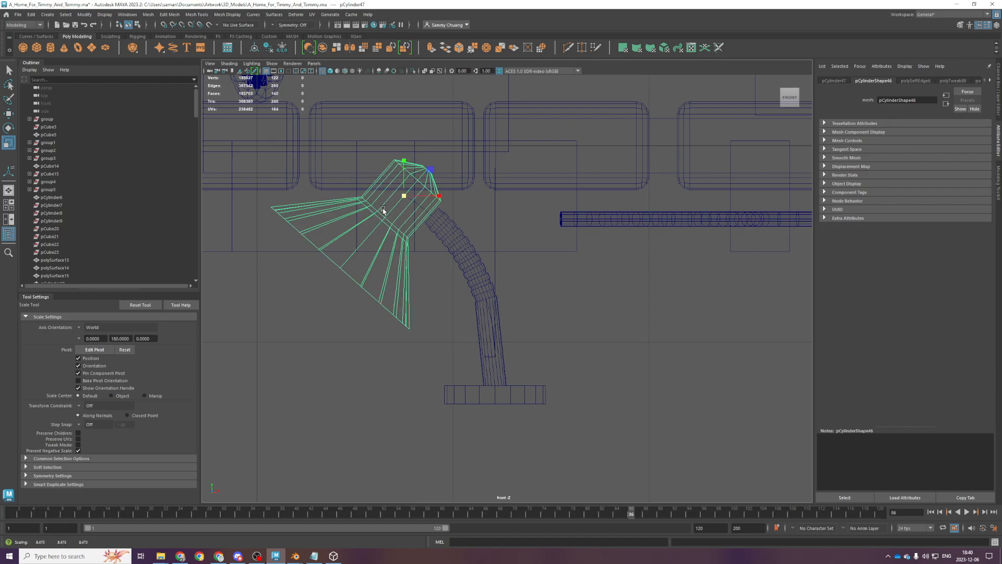
{"action": "key", "text": "w"}
{"action": "left_click_drag", "start_coordinate": [428, 174], "coordinate": [432, 180]}
Set the axis orientation of both the Move and Scale tools to Object with the lampshade selected
{"action": "key", "text": "space"}
{"action": "key", "text": "space"}
{"action": "left_click", "coordinate": [606, 349]}
{"action": "left_click_drag", "start_coordinate": [489, 415], "coordinate": [403, 385], "text": "alt"}
{"action": "left_click", "coordinate": [403, 385]}
{"action": "key", "text": "space"}
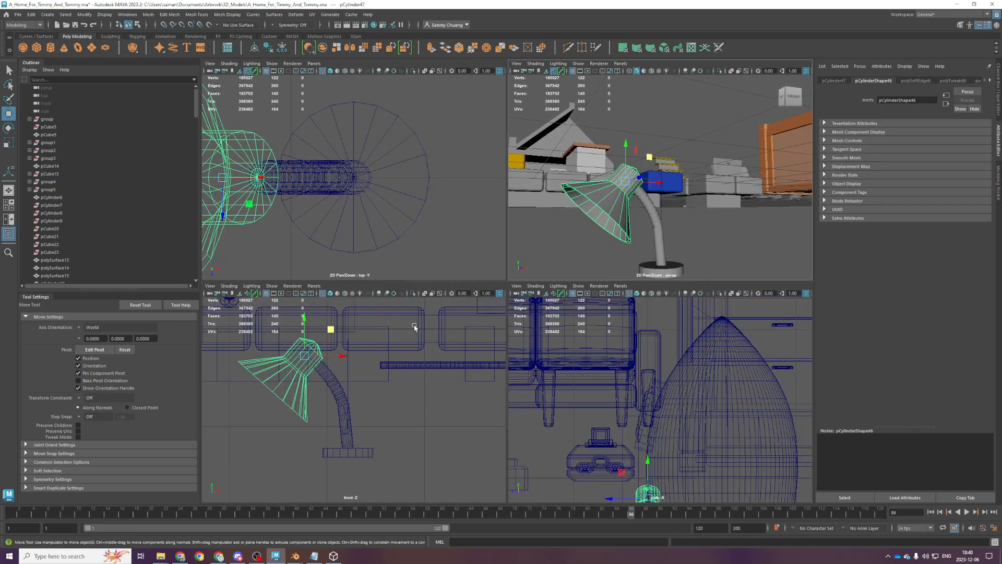
{"action": "left_click", "coordinate": [98, 328]}
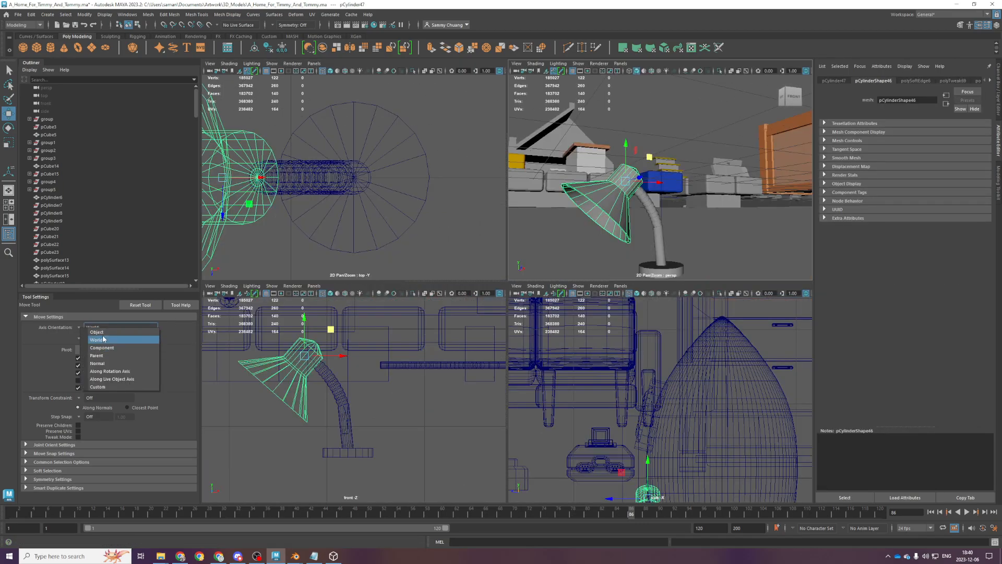
{"action": "left_click", "coordinate": [104, 334]}
{"action": "key", "text": "r"}
{"action": "left_click_drag", "start_coordinate": [569, 156], "coordinate": [616, 194], "text": "alt"}
{"action": "left_click", "coordinate": [104, 328]}
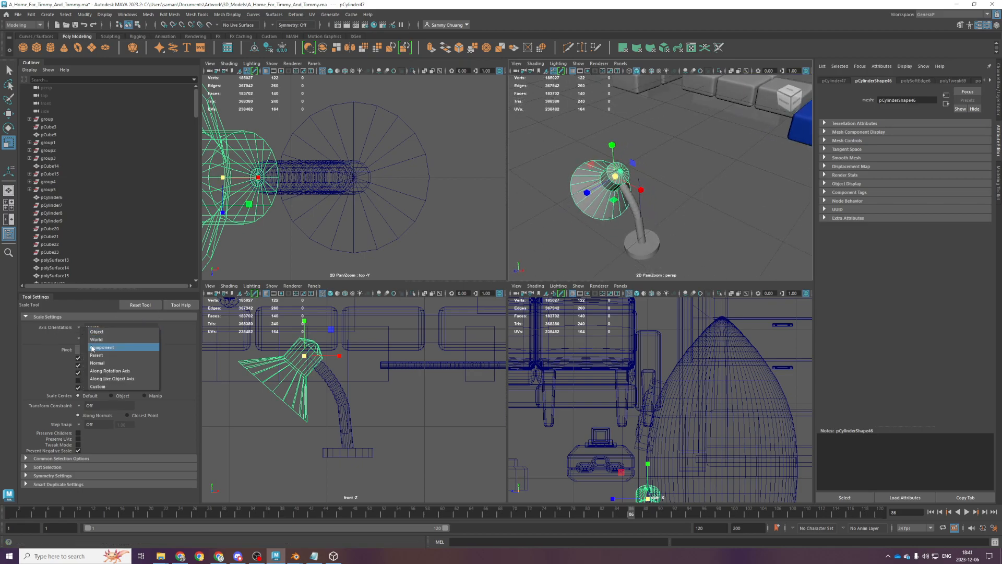
{"action": "left_click", "coordinate": [105, 332]}
Save the scene and narrow the lampshade across its own length axis
{"action": "key", "text": "ctrl+s"}
{"action": "left_click_drag", "start_coordinate": [723, 197], "coordinate": [648, 205], "text": "alt"}
{"action": "scroll", "coordinate": [646, 204], "scroll_direction": "up", "scroll_amount": 2}
{"action": "left_click_drag", "start_coordinate": [607, 159], "coordinate": [619, 164]}
{"action": "left_click_drag", "start_coordinate": [620, 164], "coordinate": [671, 144], "text": "alt"}
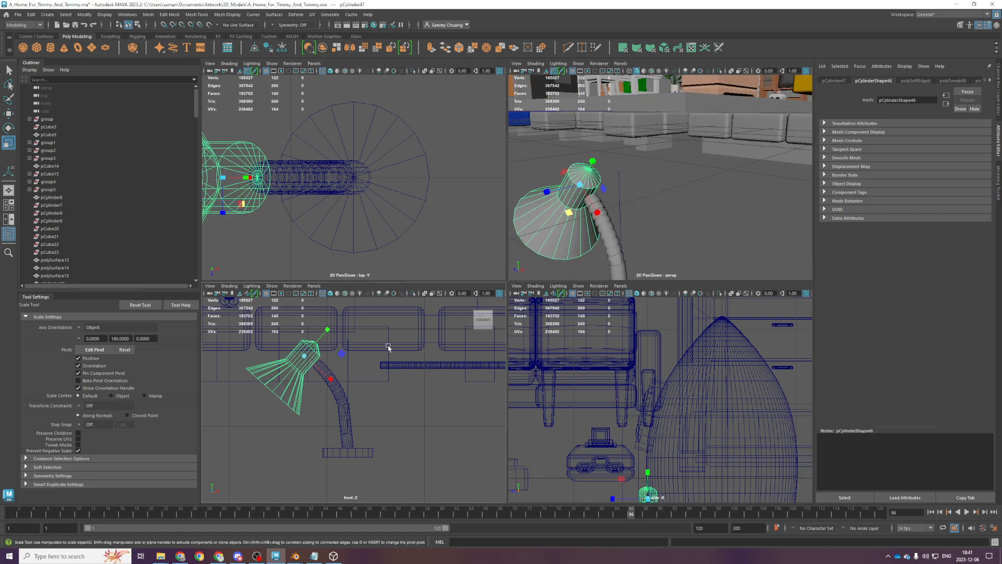
Move the lampshade along its local X axis toward the neck, shorten it slightly along its length, and save
{"action": "key", "text": "space"}
{"action": "key", "text": "w"}
{"action": "left_click_drag", "start_coordinate": [435, 224], "coordinate": [439, 230]}
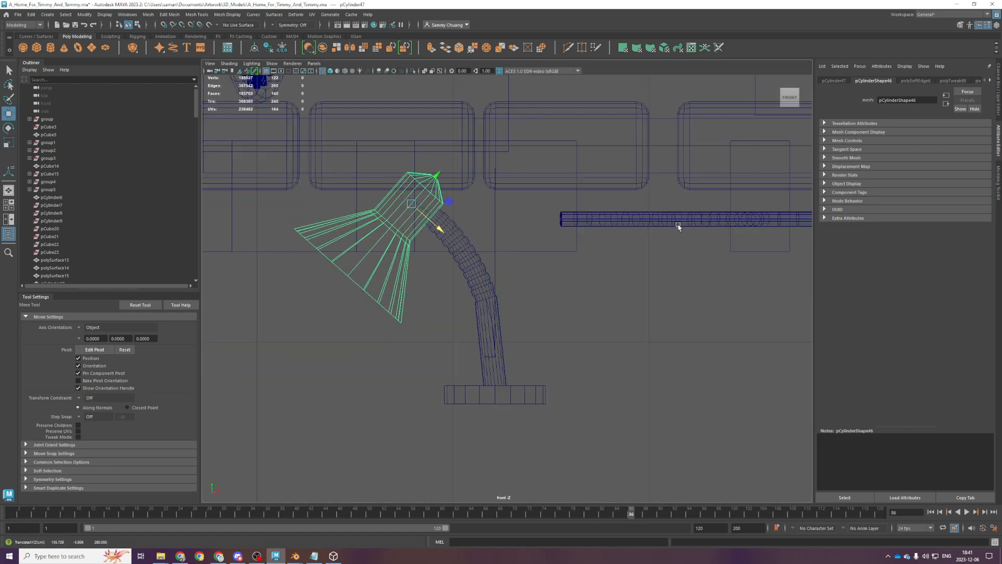
{"action": "key", "text": "r"}
{"action": "left_click_drag", "start_coordinate": [435, 177], "coordinate": [432, 179]}
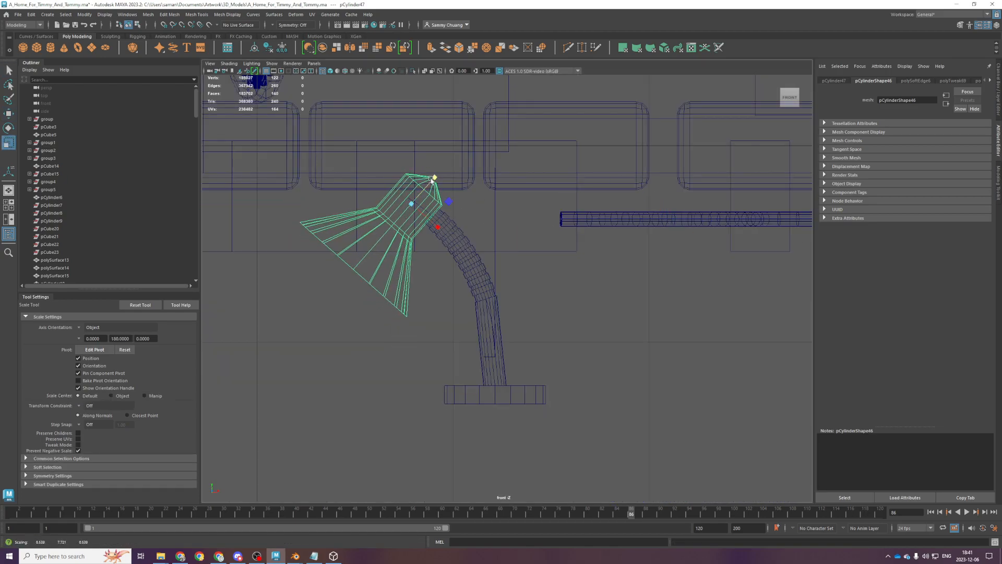
{"action": "key", "text": "w"}
{"action": "key", "text": "ctrl+s"}
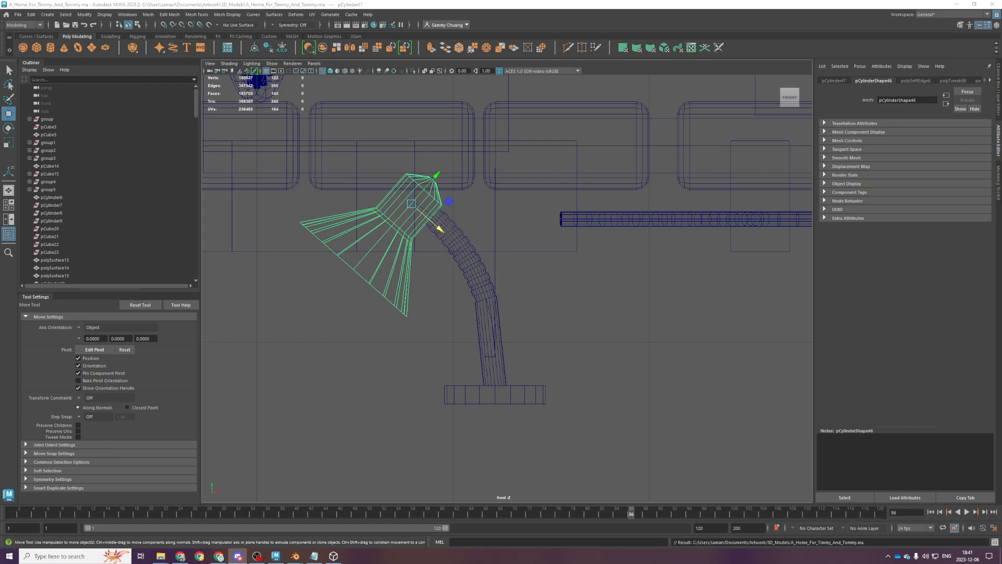
Examine the lamp's base, stand and shade from several angles in the perspective view
{"action": "left_click", "coordinate": [542, 4]}
{"action": "key", "text": "space"}
{"action": "key", "text": "space"}
{"action": "left_click_drag", "start_coordinate": [525, 323], "coordinate": [525, 363], "text": "alt"}
{"action": "middle_click_drag", "start_coordinate": [525, 363], "coordinate": [595, 225], "text": "alt"}
{"action": "scroll", "coordinate": [539, 286], "scroll_direction": "down", "scroll_amount": 5}
{"action": "scroll", "coordinate": [505, 377], "scroll_direction": "up", "scroll_amount": 4}
{"action": "left_click_drag", "start_coordinate": [540, 286], "coordinate": [527, 353], "text": "alt"}
{"action": "middle_click_drag", "start_coordinate": [527, 353], "coordinate": [566, 233], "text": "alt"}
{"action": "left_click_drag", "start_coordinate": [566, 233], "coordinate": [548, 256], "text": "alt"}
{"action": "left_click", "coordinate": [546, 268]}
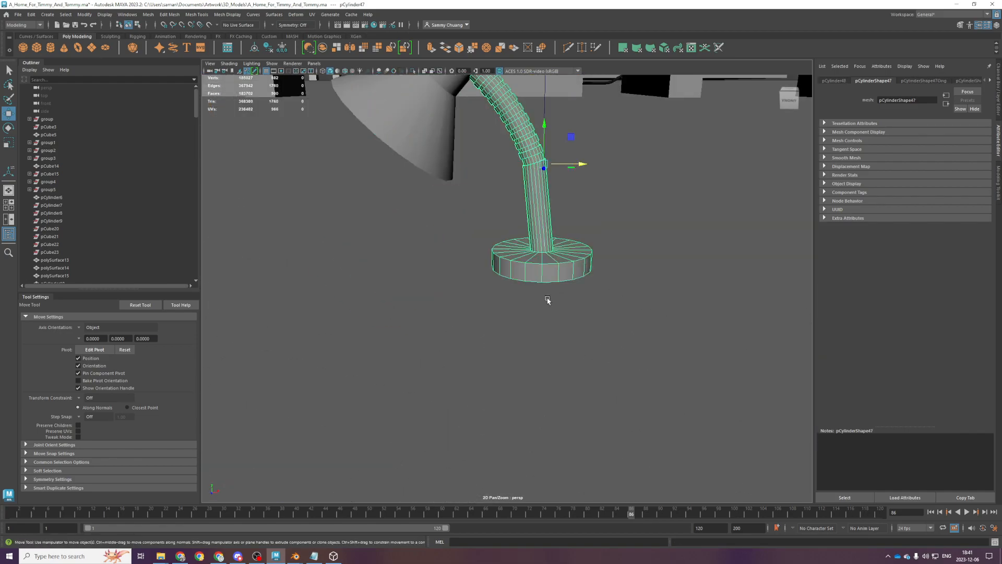
{"action": "left_click_drag", "start_coordinate": [548, 299], "coordinate": [528, 365], "text": "alt"}
{"action": "middle_click_drag", "start_coordinate": [527, 366], "coordinate": [508, 448], "text": "alt"}
{"action": "left_click_drag", "start_coordinate": [508, 448], "coordinate": [419, 440], "text": "alt"}
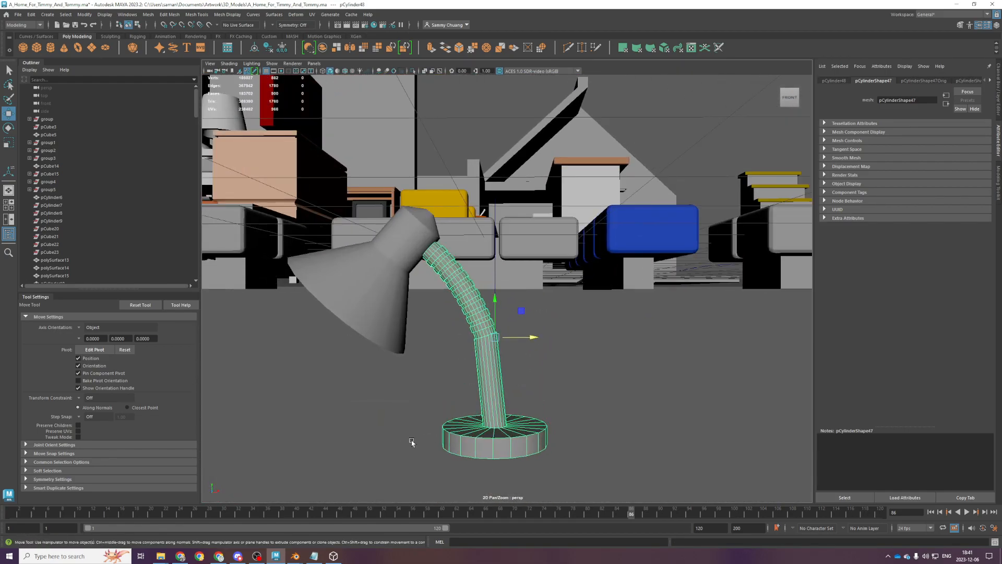
Move the Bend deformer's handle up along the lamp stand so the bend starts higher
{"action": "key", "text": "space"}
{"action": "key", "text": "space"}
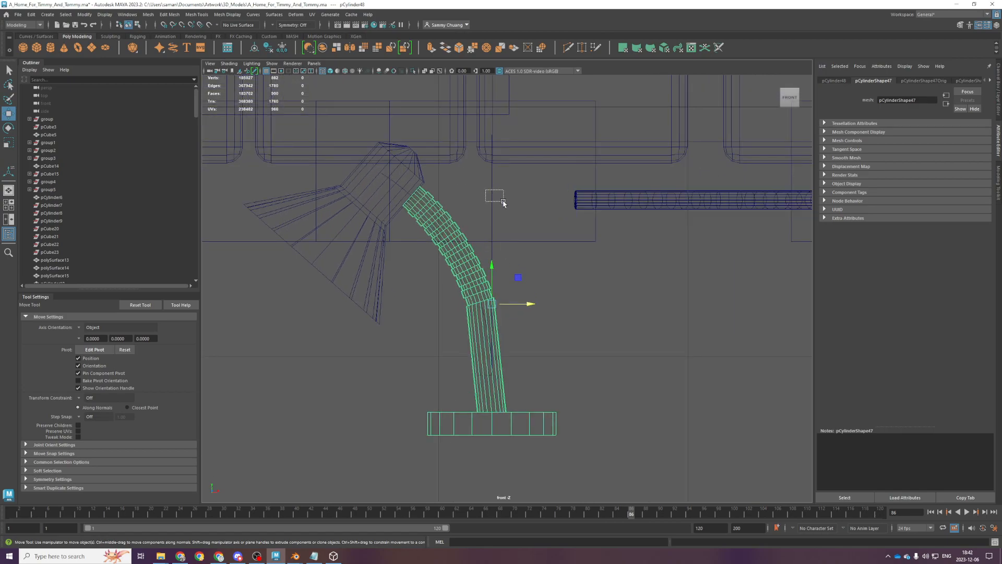
{"action": "left_click_drag", "start_coordinate": [485, 190], "coordinate": [503, 202]}
{"action": "left_click_drag", "start_coordinate": [494, 342], "coordinate": [482, 324]}
{"action": "left_click", "coordinate": [349, 291]}
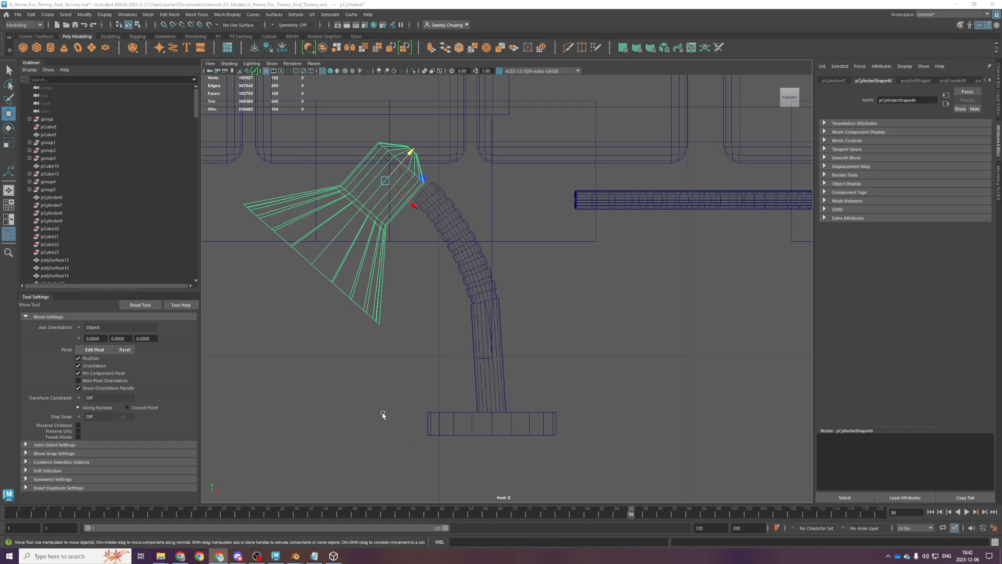
{"action": "left_click", "coordinate": [493, 325]}
{"action": "scroll", "coordinate": [496, 328], "scroll_direction": "up", "scroll_amount": 2}
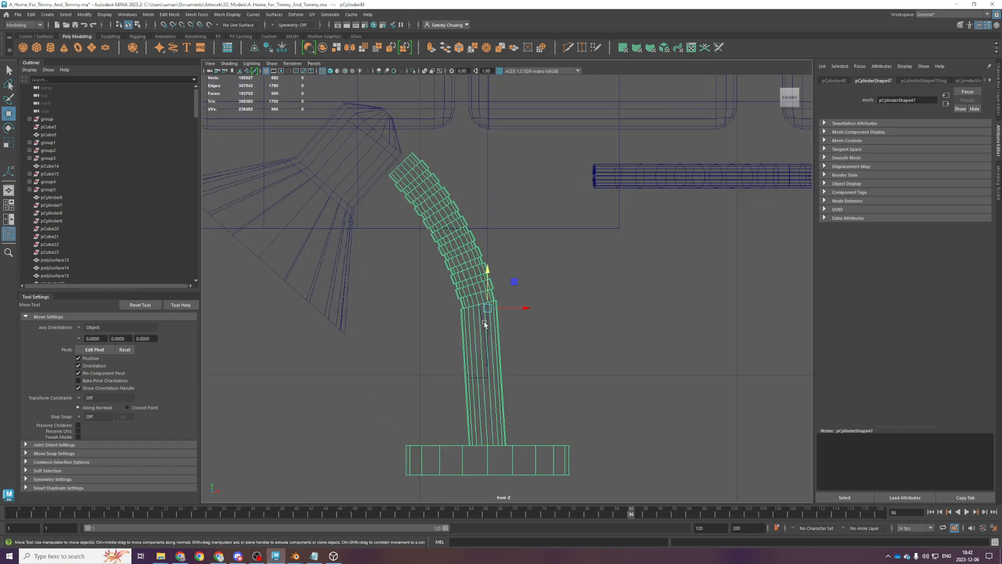
Move the lampshade against the neck's adjusted end and check the fit in the perspective view
{"action": "left_click", "coordinate": [367, 182]}
{"action": "left_click_drag", "start_coordinate": [390, 149], "coordinate": [407, 163]}
{"action": "key", "text": "e"}
{"action": "key", "text": "space"}
{"action": "key", "text": "space"}
{"action": "scroll", "coordinate": [724, 234], "scroll_direction": "down", "scroll_amount": 2}
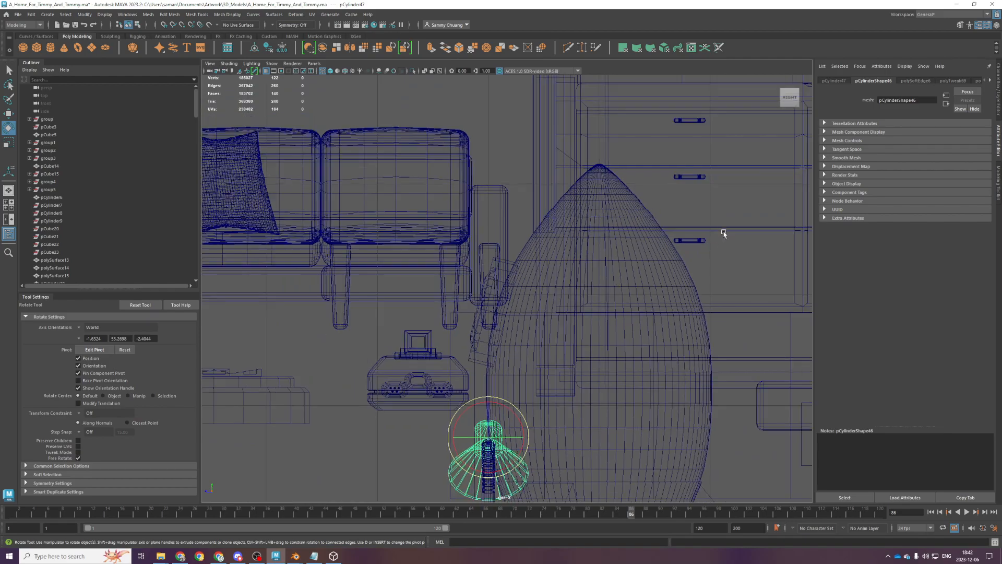
{"action": "key", "text": "space"}
{"action": "key", "text": "space"}
{"action": "left_click", "coordinate": [604, 307]}
{"action": "left_click_drag", "start_coordinate": [604, 307], "coordinate": [485, 441], "text": "alt"}
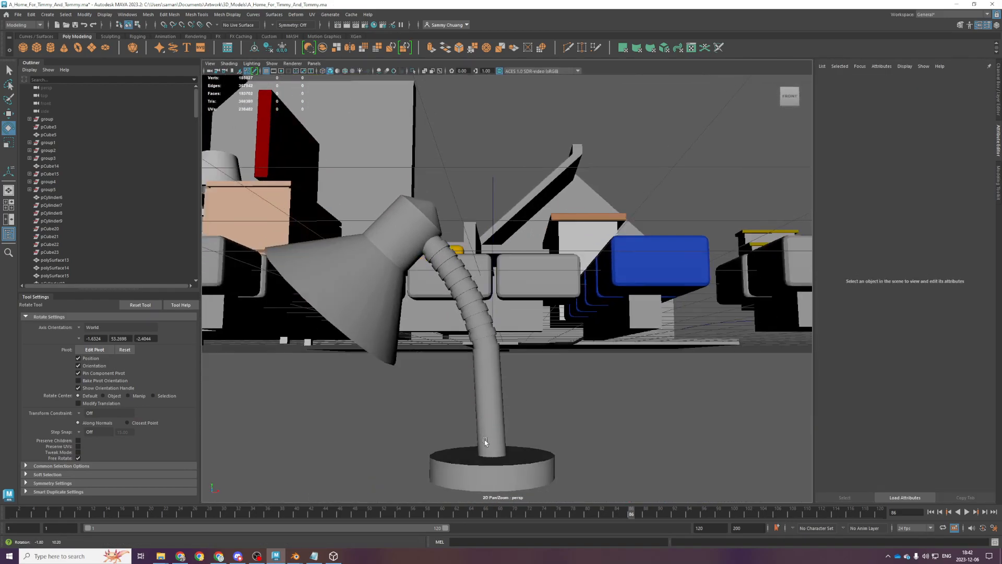
Insert two edge loops around the lamp stand in the front view, just below the ribbed neck
{"action": "left_click", "coordinate": [485, 442]}
{"action": "key", "text": "space"}
{"action": "key", "text": "space"}
{"action": "middle_click_drag", "start_coordinate": [454, 394], "coordinate": [463, 327], "text": "alt"}
{"action": "scroll", "coordinate": [515, 292], "scroll_direction": "up", "scroll_amount": 3}
{"action": "right_click_drag", "start_coordinate": [525, 276], "coordinate": [486, 278], "text": "shift"}
{"action": "left_click", "coordinate": [475, 236], "text": "ctrl+shift"}
{"action": "left_click", "coordinate": [486, 251], "text": "ctrl+shift"}
{"action": "key", "text": "q"}
Scale the vertex ring of the upper new edge loop slightly, and undo the trial sideways move
{"action": "right_click_drag", "start_coordinate": [477, 183], "coordinate": [506, 168]}
{"action": "left_click_drag", "start_coordinate": [479, 119], "coordinate": [495, 131]}
{"action": "left_click", "coordinate": [507, 235]}
{"action": "left_click", "coordinate": [502, 234]}
{"action": "right_click_drag", "start_coordinate": [511, 225], "coordinate": [465, 225]}
{"action": "mouse_move", "coordinate": [438, 228]}
{"action": "left_mouse_down"}
{"action": "mouse_move", "coordinate": [529, 253]}
{"action": "mouse_move", "coordinate": [424, 222]}
{"action": "left_mouse_up"}
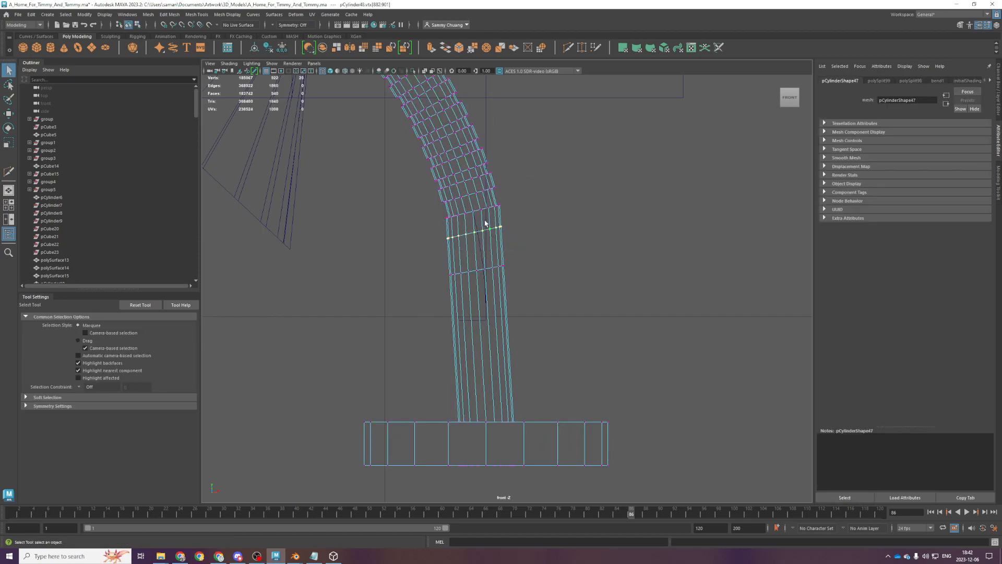
{"action": "key", "text": "r"}
{"action": "left_click_drag", "start_coordinate": [475, 200], "coordinate": [475, 204]}
{"action": "key", "text": "w"}
{"action": "left_click_drag", "start_coordinate": [509, 233], "coordinate": [511, 233]}
{"action": "key", "text": "ctrl+z"}
Shift the stand's new vertex rings slightly along X, away from the lampshade, to smooth the start of the bend
{"action": "left_click_drag", "start_coordinate": [413, 228], "coordinate": [623, 306]}
{"action": "left_click_drag", "start_coordinate": [551, 297], "coordinate": [395, 221]}
{"action": "left_click_drag", "start_coordinate": [516, 252], "coordinate": [520, 251]}
{"action": "left_click_drag", "start_coordinate": [556, 316], "coordinate": [422, 255]}
{"action": "left_click_drag", "start_coordinate": [522, 273], "coordinate": [526, 273]}
{"action": "scroll", "coordinate": [527, 276], "scroll_direction": "down", "scroll_amount": 3}
{"action": "right_click_drag", "start_coordinate": [486, 271], "coordinate": [504, 260]}
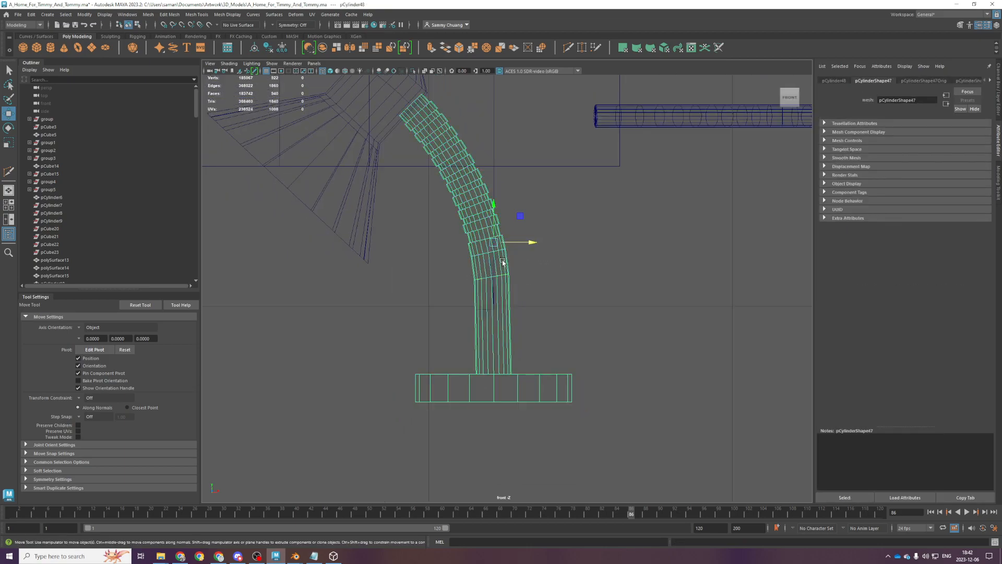
Scale the adjusted vertex ring slightly, select the upper new edge loop, and save the scene
{"action": "scroll", "coordinate": [491, 276], "scroll_direction": "up", "scroll_amount": 4}
{"action": "key", "text": "ctrl+z"}
{"action": "key", "text": "r"}
{"action": "left_click_drag", "start_coordinate": [488, 240], "coordinate": [482, 241]}
{"action": "right_click_drag", "start_coordinate": [482, 229], "coordinate": [481, 210]}
{"action": "double_click", "coordinate": [482, 225]}
{"action": "double_click", "coordinate": [498, 226]}
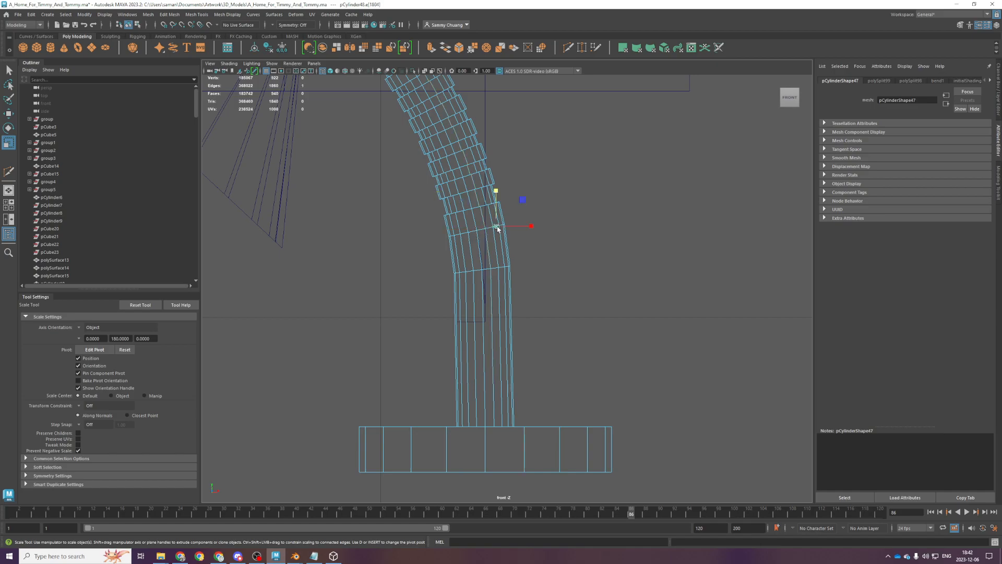
{"action": "key", "text": "ctrl+s"}
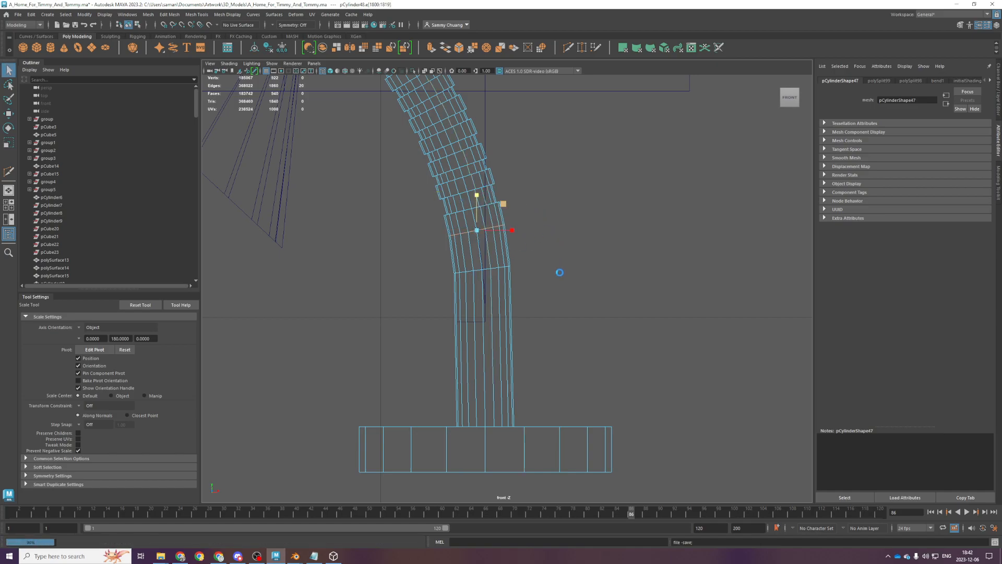
Bevel both new edge loops below the ribbed neck with a fraction of 0.5
{"action": "scroll", "coordinate": [566, 235], "scroll_direction": "down", "scroll_amount": 3}
{"action": "key", "text": "space"}
{"action": "key", "text": "space"}
{"action": "left_click", "coordinate": [558, 326]}
{"action": "left_click_drag", "start_coordinate": [557, 386], "coordinate": [559, 386], "text": "alt"}
{"action": "left_click", "coordinate": [487, 396]}
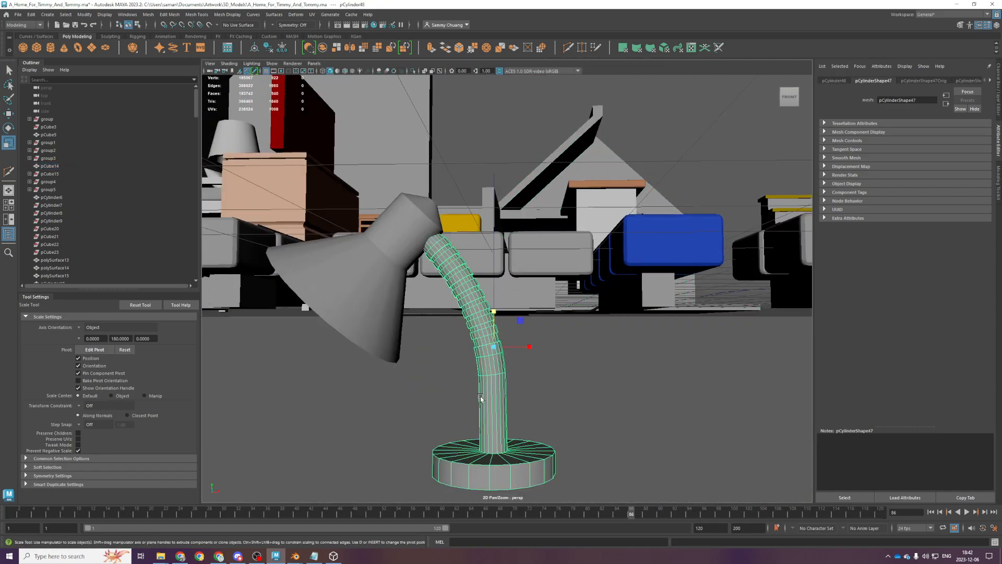
{"action": "key", "text": "space"}
{"action": "key", "text": "space"}
{"action": "right_click_drag", "start_coordinate": [490, 307], "coordinate": [493, 283]}
{"action": "left_click", "coordinate": [483, 268]}
{"action": "key", "text": "ctrl+b"}
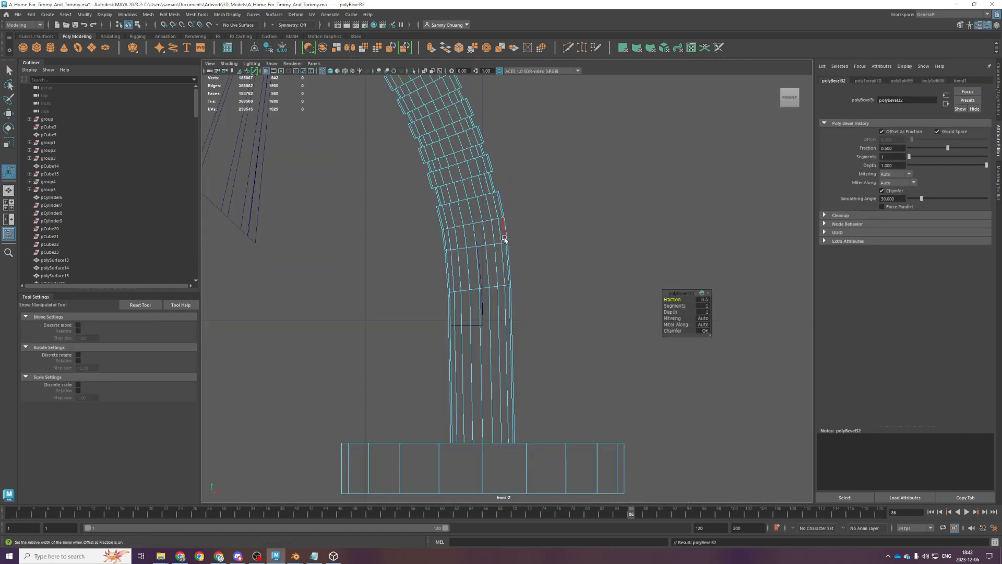
{"action": "key", "text": "ctrl+b"}
Try deleting one of the beveled edge loops just below the ribbed neck
{"action": "key", "text": "space"}
{"action": "key", "text": "space"}
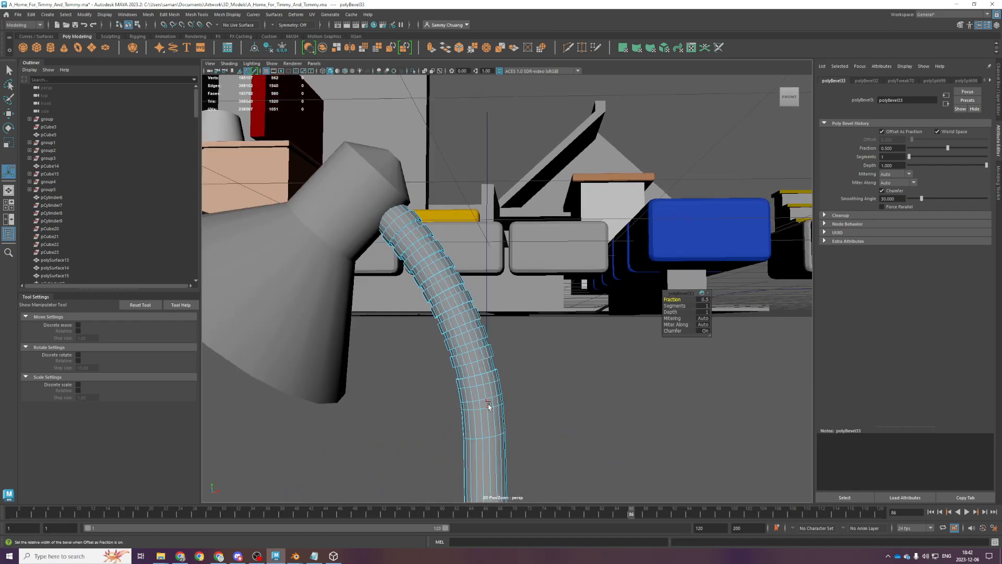
{"action": "double_click", "coordinate": [491, 407]}
{"action": "key", "text": "ctrl+Delete"}
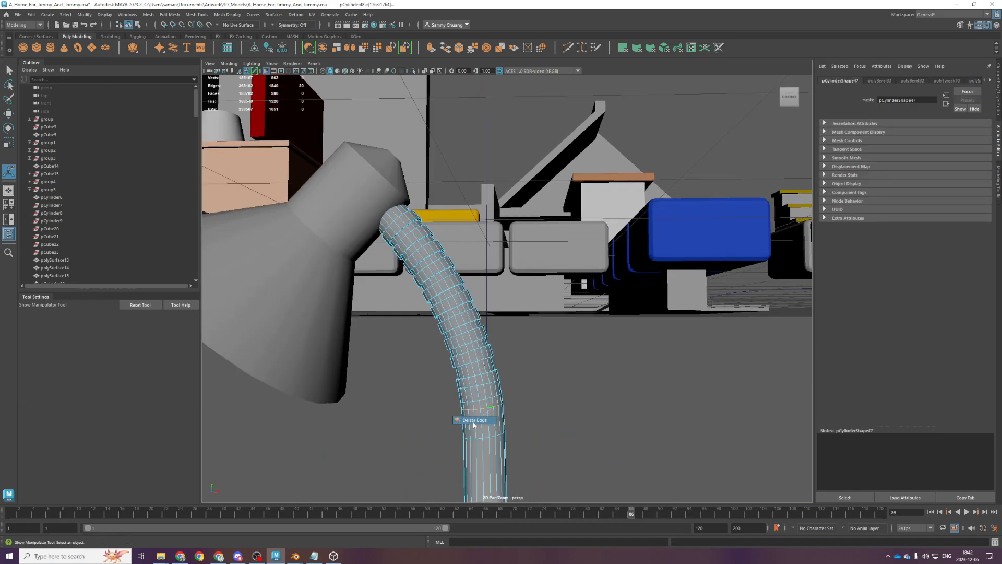
{"action": "scroll", "coordinate": [476, 419], "scroll_direction": "down", "scroll_amount": 4}
{"action": "middle_click_drag", "start_coordinate": [538, 412], "coordinate": [553, 361], "text": "alt"}
{"action": "scroll", "coordinate": [553, 360], "scroll_direction": "up", "scroll_amount": 5}
{"action": "key", "text": "ctrl+z"}
Save the scene and examine the whole lamp from several angles in the perspective view
{"action": "key", "text": "F8"}
{"action": "key", "text": "q"}
{"action": "scroll", "coordinate": [665, 335], "scroll_direction": "down", "scroll_amount": 4}
{"action": "left_click", "coordinate": [635, 374]}
{"action": "left_click_drag", "start_coordinate": [632, 376], "coordinate": [666, 399], "text": "alt"}
{"action": "scroll", "coordinate": [553, 407], "scroll_direction": "down", "scroll_amount": 2}
{"action": "left_click_drag", "start_coordinate": [536, 407], "coordinate": [448, 368], "text": "alt"}
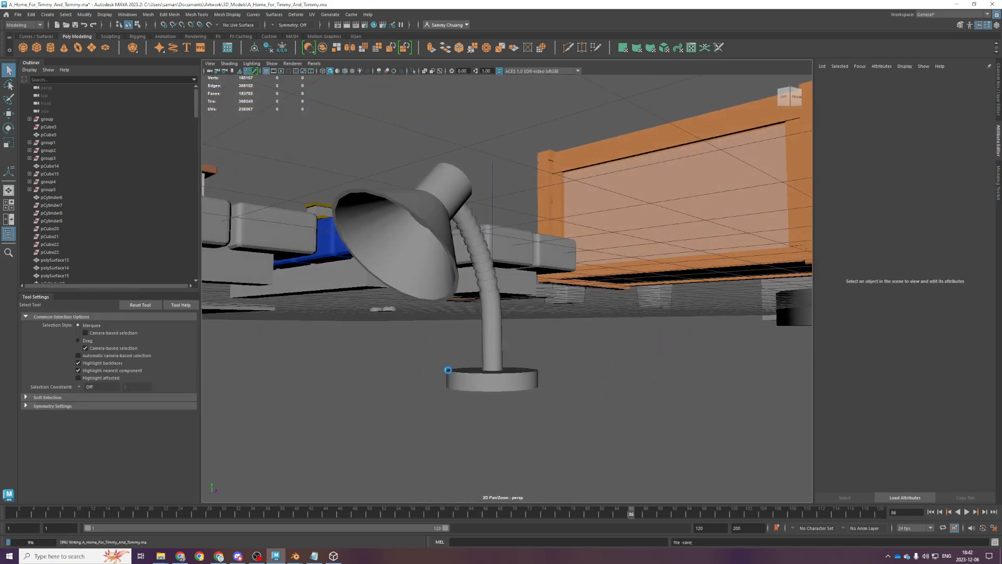
{"action": "left_click_drag", "start_coordinate": [481, 402], "coordinate": [541, 401], "text": "alt"}
Assign the existing metal_silver material to the lamp's stand and base
{"action": "left_click", "coordinate": [539, 400]}
{"action": "scroll", "coordinate": [539, 401], "scroll_direction": "up", "scroll_amount": 3}
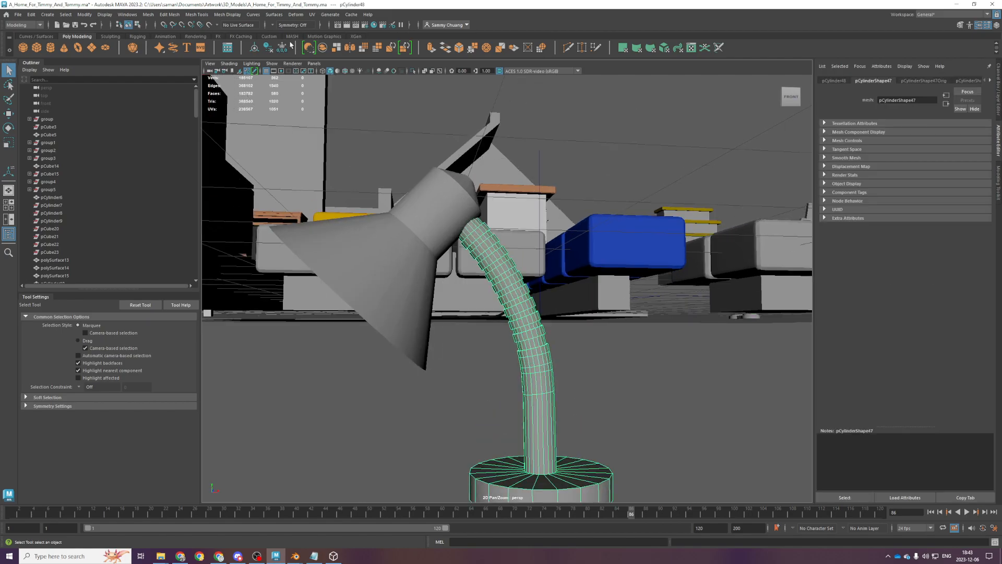
{"action": "scroll", "coordinate": [527, 294], "scroll_direction": "up", "scroll_amount": 4}
{"action": "right_click_drag", "start_coordinate": [527, 294], "coordinate": [595, 186]}
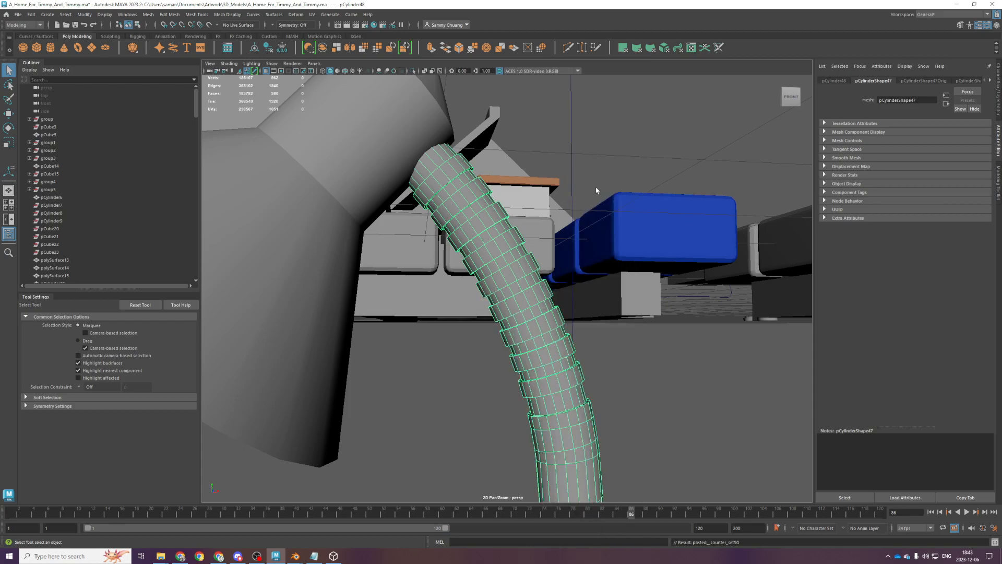
Assign the existing metal_white material to the lampshade
{"action": "left_click", "coordinate": [330, 151]}
{"action": "scroll", "coordinate": [449, 293], "scroll_direction": "down", "scroll_amount": 5}
{"action": "left_click_drag", "start_coordinate": [458, 306], "coordinate": [510, 339], "text": "alt"}
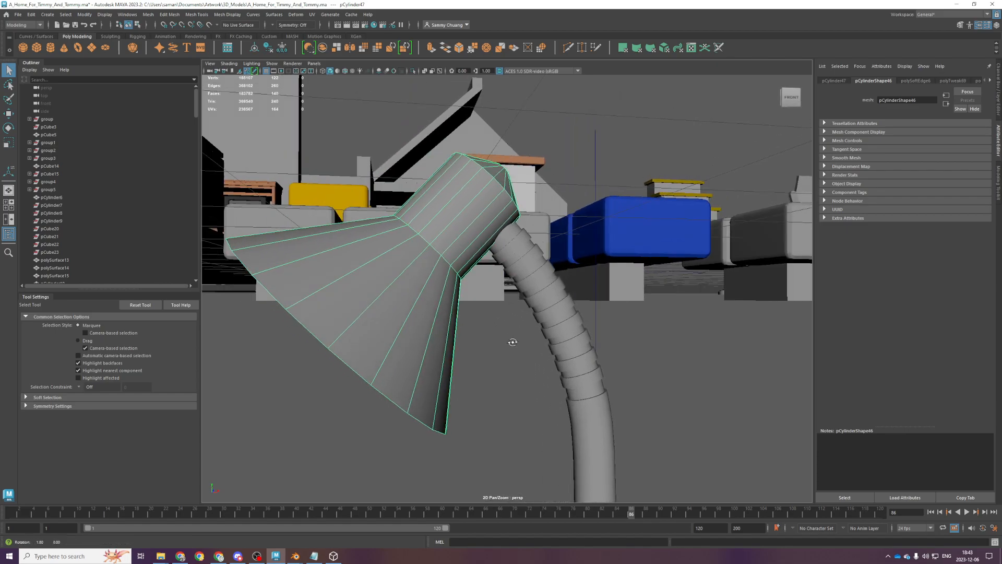
{"action": "right_click", "coordinate": [430, 301]}
{"action": "mouse_move", "coordinate": [435, 510]}
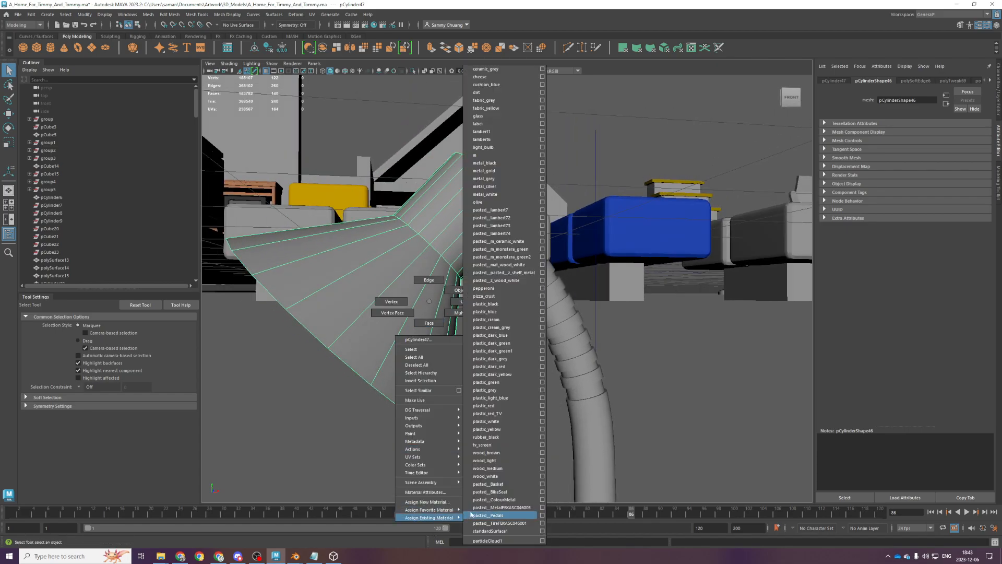
{"action": "left_click", "coordinate": [486, 194]}
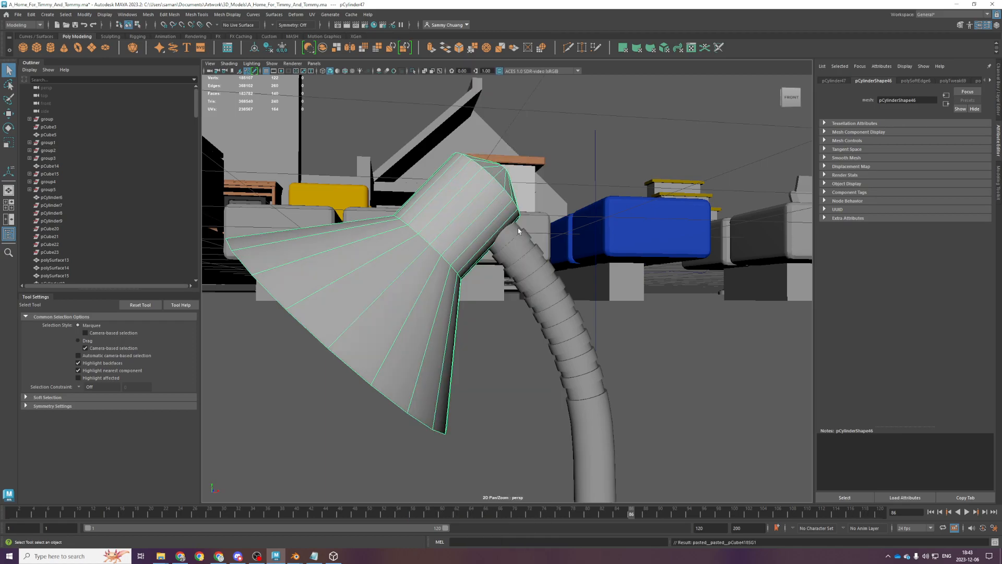
Assign the existing metal_grey material to faces in the lowest recessed band of the ribbed neck
{"action": "left_click", "coordinate": [580, 332]}
{"action": "key", "text": "space"}
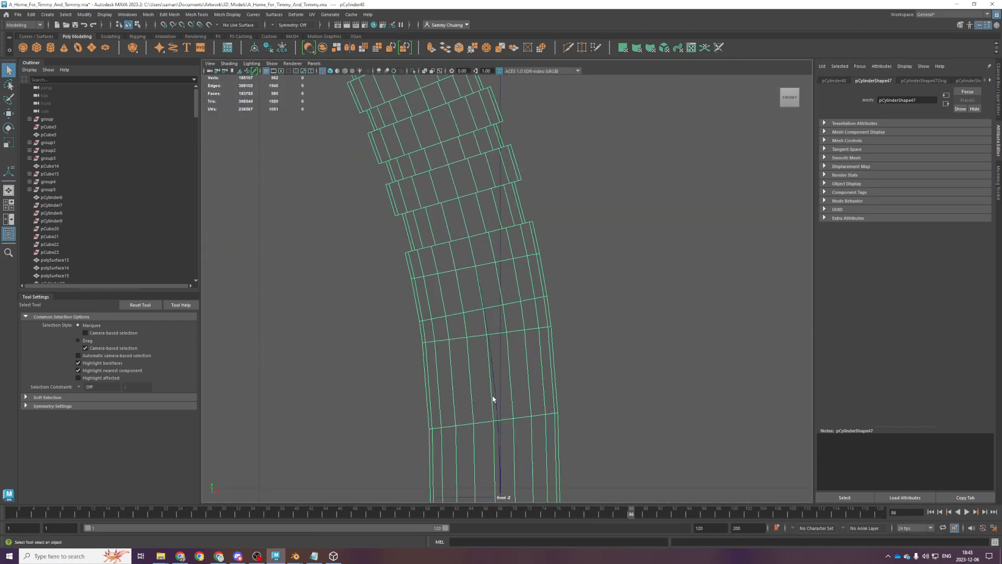
{"action": "left_click", "coordinate": [622, 296]}
{"action": "right_click_drag", "start_coordinate": [378, 337], "coordinate": [438, 338]}
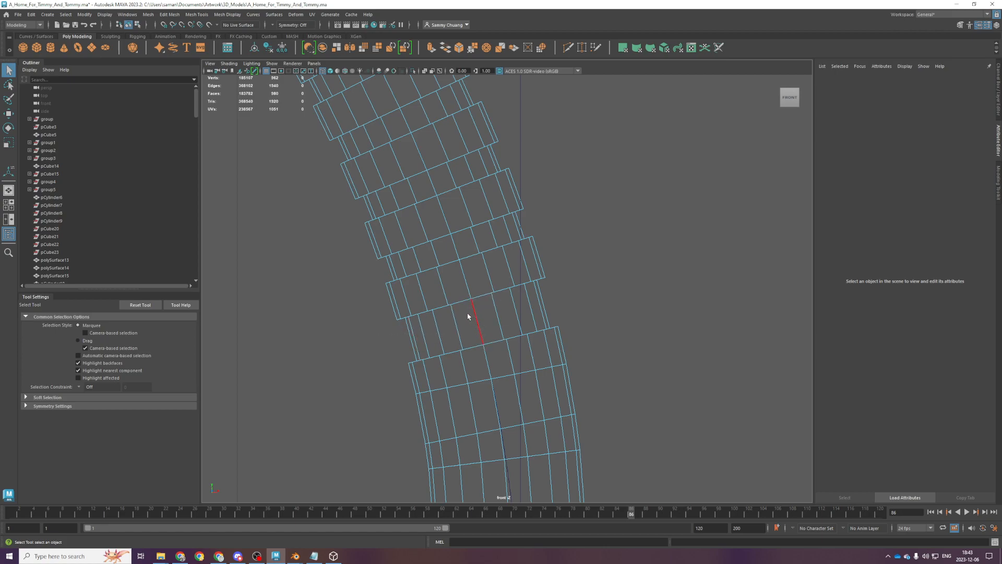
{"action": "left_click", "coordinate": [463, 347]}
{"action": "left_click", "coordinate": [583, 261]}
{"action": "left_click", "coordinate": [485, 286]}
{"action": "mouse_move", "coordinate": [401, 334]}
{"action": "left_mouse_down"}
{"action": "mouse_move", "coordinate": [431, 350]}
{"action": "mouse_move", "coordinate": [508, 320]}
{"action": "mouse_move", "coordinate": [541, 292]}
{"action": "left_mouse_up"}
{"action": "right_click_drag", "start_coordinate": [542, 291], "coordinate": [595, 178]}
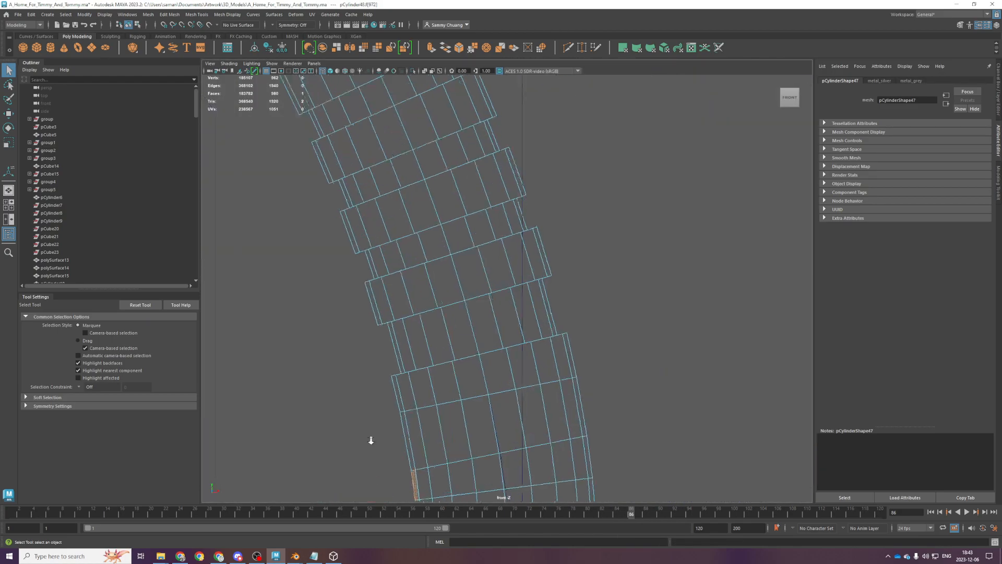
Apply metal_grey to the faces of the next recessed bands in the neck's lower part and save the scene
{"action": "scroll", "coordinate": [371, 440], "scroll_direction": "down", "scroll_amount": 5}
{"action": "scroll", "coordinate": [459, 318], "scroll_direction": "up", "scroll_amount": 5}
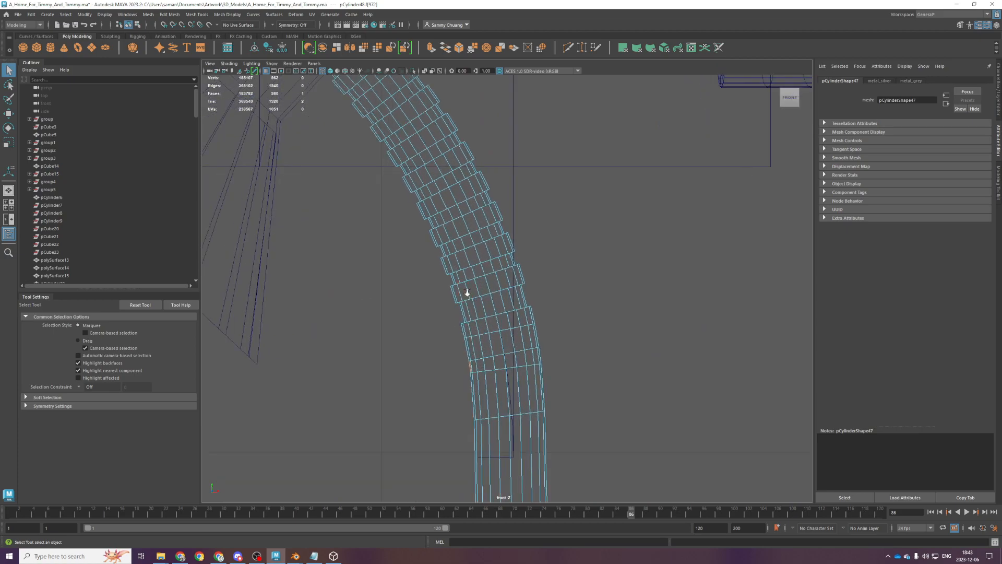
{"action": "mouse_move", "coordinate": [398, 278]}
{"action": "left_mouse_down"}
{"action": "mouse_move", "coordinate": [432, 253]}
{"action": "mouse_move", "coordinate": [506, 231]}
{"action": "left_mouse_up"}
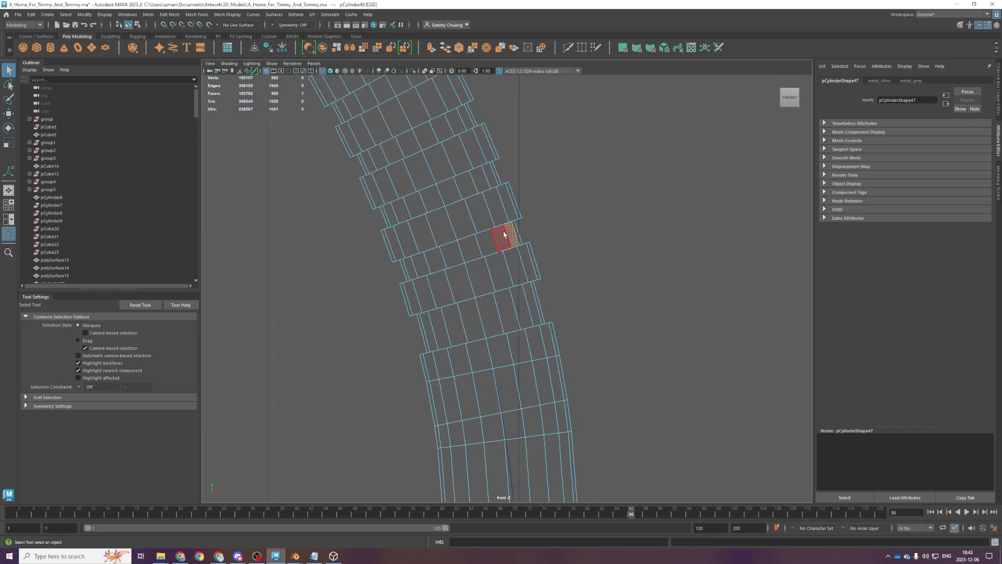
{"action": "left_click_drag", "start_coordinate": [506, 179], "coordinate": [496, 184]}
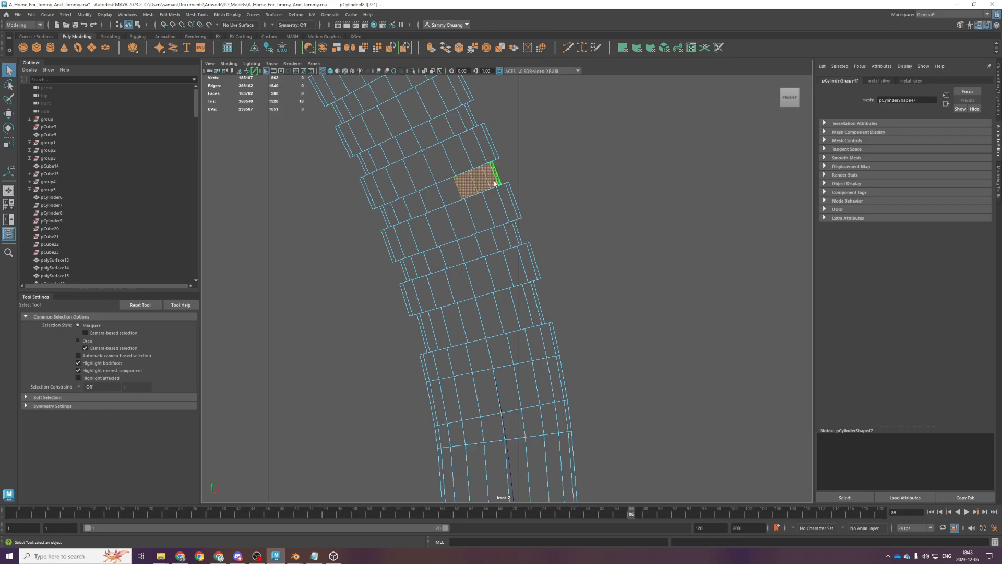
{"action": "left_click_drag", "start_coordinate": [432, 197], "coordinate": [454, 188]}
{"action": "left_click_drag", "start_coordinate": [377, 211], "coordinate": [423, 209]}
{"action": "key", "text": "ctrl+s"}
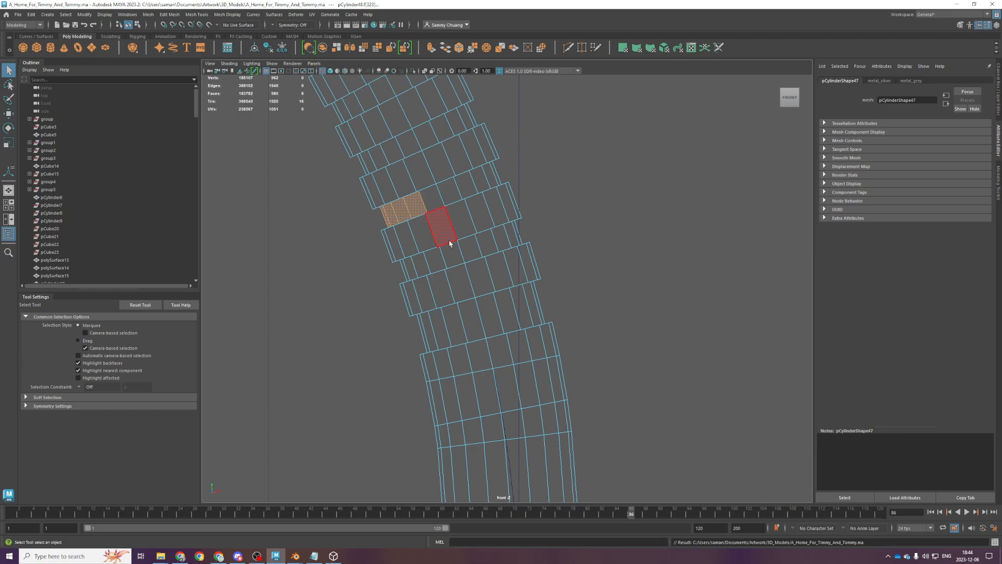
Apply metal_grey to the faces of the following two recessed bands toward the middle of the neck
{"action": "middle_click_drag", "start_coordinate": [457, 217], "coordinate": [461, 289], "text": "alt"}
{"action": "scroll", "coordinate": [461, 289], "scroll_direction": "up", "scroll_amount": 3}
{"action": "left_click_drag", "start_coordinate": [417, 264], "coordinate": [501, 232]}
{"action": "middle_click_drag", "start_coordinate": [518, 170], "coordinate": [563, 256], "text": "alt"}
{"action": "left_click_drag", "start_coordinate": [473, 239], "coordinate": [562, 242]}
{"action": "left_click_drag", "start_coordinate": [418, 269], "coordinate": [446, 261]}
{"action": "left_click_drag", "start_coordinate": [329, 297], "coordinate": [400, 299]}
Continue applying metal_grey to the recessed faces between the ribs higher up the neck
{"action": "middle_click_drag", "start_coordinate": [403, 224], "coordinate": [414, 289], "text": "alt"}
{"action": "left_click_drag", "start_coordinate": [373, 291], "coordinate": [410, 275]}
{"action": "left_click_drag", "start_coordinate": [430, 260], "coordinate": [484, 243]}
{"action": "middle_click_drag", "start_coordinate": [488, 213], "coordinate": [517, 306], "text": "alt"}
{"action": "scroll", "coordinate": [515, 308], "scroll_direction": "up", "scroll_amount": 2}
{"action": "left_click_drag", "start_coordinate": [419, 276], "coordinate": [480, 272]}
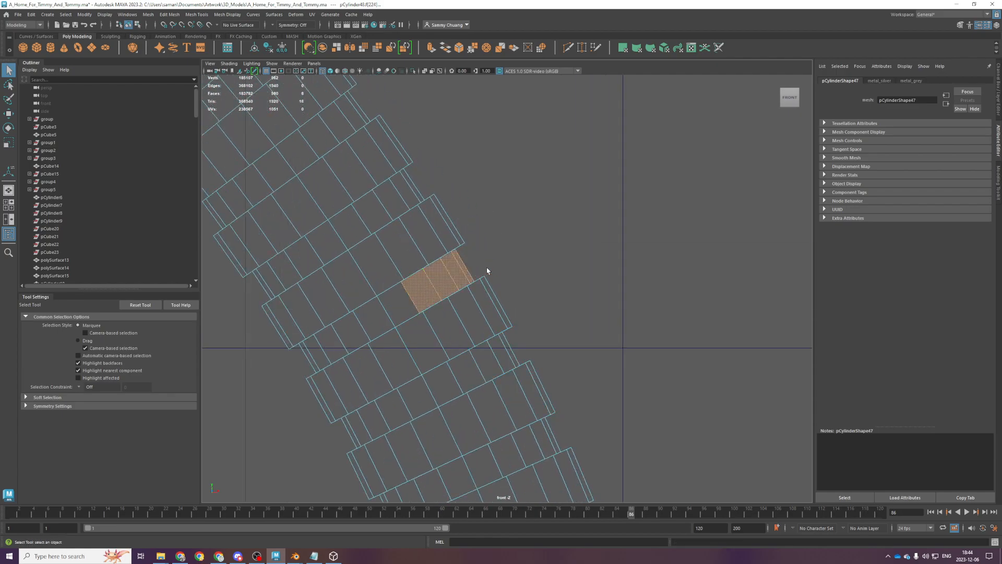
{"action": "left_click_drag", "start_coordinate": [391, 313], "coordinate": [399, 315]}
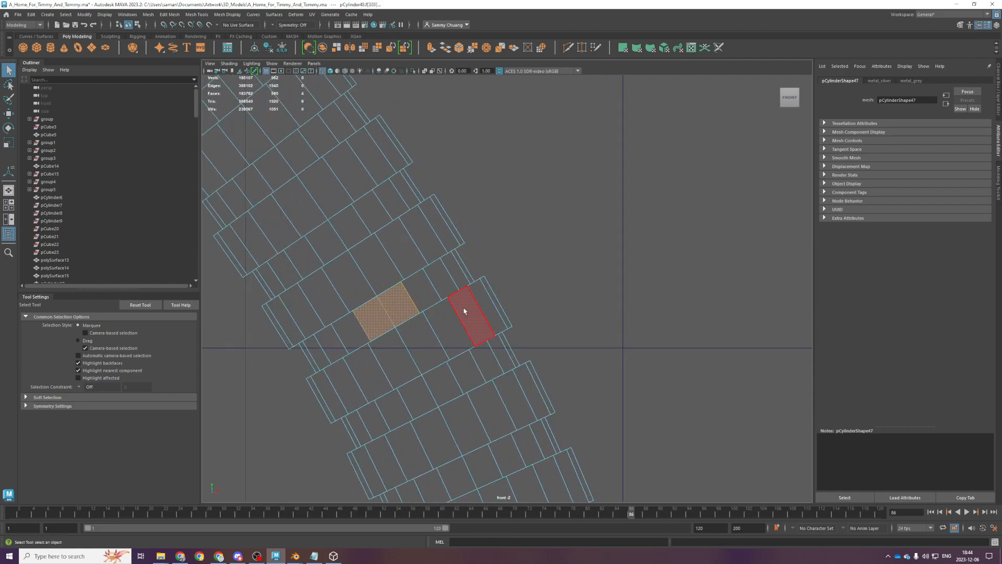
Assign the dark metal material to the faces of the recessed bands midway along the lamp's ribbed neck
{"action": "middle_click_drag", "start_coordinate": [479, 297], "coordinate": [546, 256], "text": "alt"}
{"action": "left_click_drag", "start_coordinate": [372, 317], "coordinate": [402, 298]}
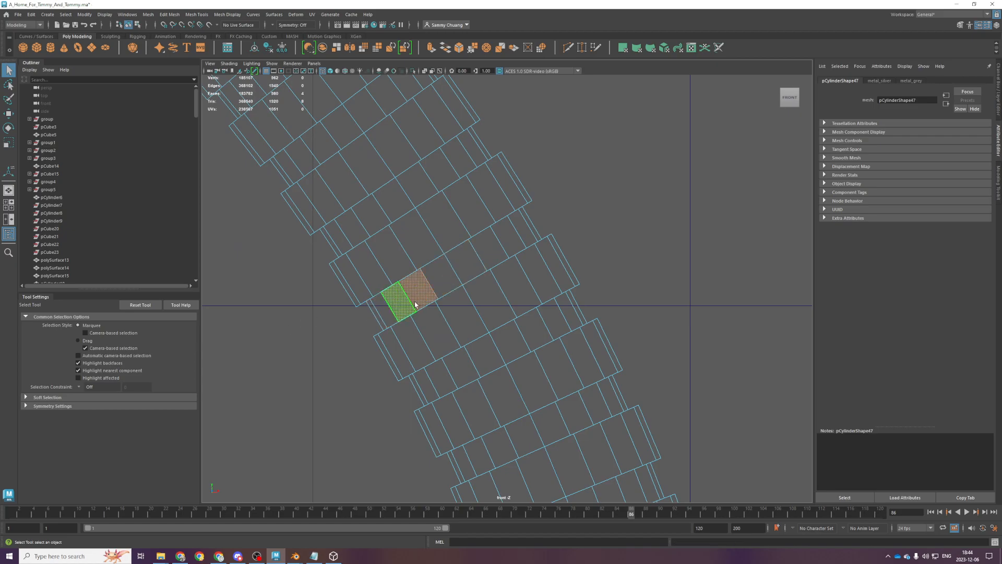
{"action": "left_click_drag", "start_coordinate": [348, 238], "coordinate": [428, 176]}
{"action": "key", "text": "g"}
{"action": "key", "text": "g"}
{"action": "left_click_drag", "start_coordinate": [464, 145], "coordinate": [484, 152]}
{"action": "key", "text": "g"}
Continue the dark metal assignment on the recessed bands closer to the shade, covering their faces across the neck
{"action": "scroll", "coordinate": [484, 154], "scroll_direction": "down", "scroll_amount": 8}
{"action": "middle_click_drag", "start_coordinate": [483, 178], "coordinate": [526, 263], "text": "alt"}
{"action": "scroll", "coordinate": [573, 360], "scroll_direction": "up", "scroll_amount": 5}
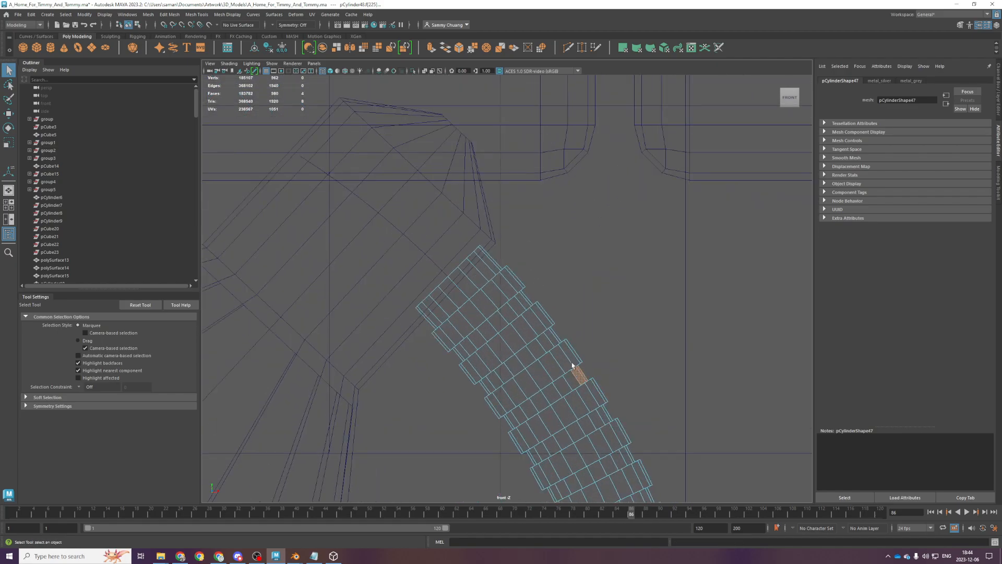
{"action": "middle_click_drag", "start_coordinate": [562, 399], "coordinate": [534, 301], "text": "alt"}
{"action": "scroll", "coordinate": [534, 301], "scroll_direction": "up", "scroll_amount": 3}
{"action": "left_click", "coordinate": [455, 342]}
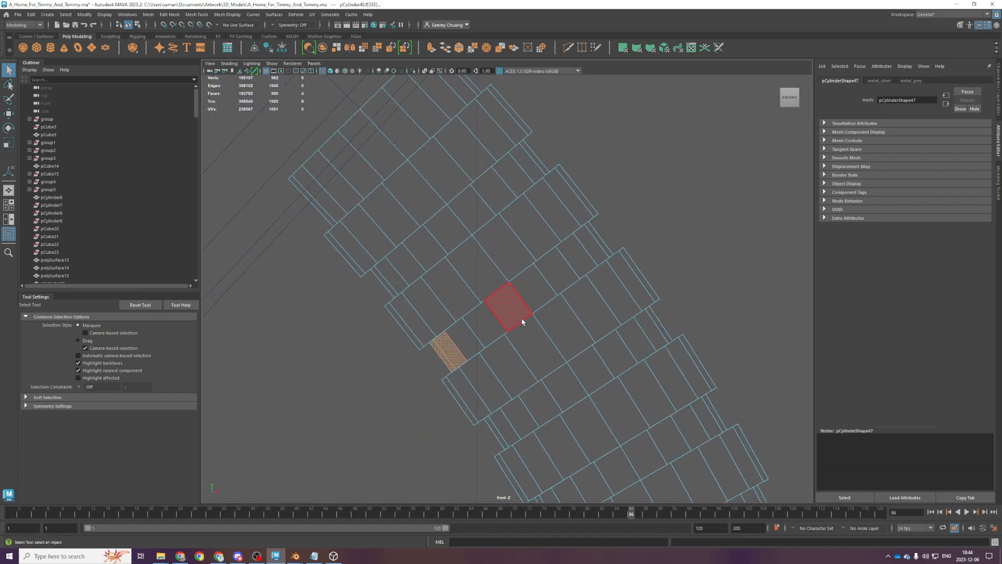
{"action": "key", "text": "g"}
{"action": "left_click_drag", "start_coordinate": [532, 286], "coordinate": [523, 301]}
{"action": "key", "text": "g"}
{"action": "left_click_drag", "start_coordinate": [579, 255], "coordinate": [572, 267]}
{"action": "key", "text": "g"}
{"action": "left_click_drag", "start_coordinate": [617, 223], "coordinate": [540, 286]}
{"action": "key", "text": "g"}
Give the uppermost recessed bands of the lamp neck the same dark metal material
{"action": "key", "text": "g"}
{"action": "left_click_drag", "start_coordinate": [449, 222], "coordinate": [464, 224]}
{"action": "left_click_drag", "start_coordinate": [382, 282], "coordinate": [412, 263]}
{"action": "left_click_drag", "start_coordinate": [467, 218], "coordinate": [468, 218]}
{"action": "key", "text": "g"}
{"action": "left_click_drag", "start_coordinate": [491, 186], "coordinate": [555, 161]}
{"action": "key", "text": "g"}
{"action": "scroll", "coordinate": [552, 162], "scroll_direction": "down", "scroll_amount": 6}
{"action": "middle_click_drag", "start_coordinate": [553, 163], "coordinate": [578, 213], "text": "alt"}
{"action": "scroll", "coordinate": [510, 421], "scroll_direction": "up", "scroll_amount": 5}
{"action": "left_click_drag", "start_coordinate": [447, 347], "coordinate": [496, 353]}
{"action": "left_click_drag", "start_coordinate": [516, 292], "coordinate": [540, 315]}
Assign the dark metal material to the remaining recessed neck faces in the perspective view and save the scene
{"action": "scroll", "coordinate": [569, 291], "scroll_direction": "down", "scroll_amount": 5}
{"action": "key", "text": "space"}
{"action": "key", "text": "space"}
{"action": "left_click_drag", "start_coordinate": [629, 226], "coordinate": [687, 324], "text": "alt"}
{"action": "scroll", "coordinate": [569, 321], "scroll_direction": "up", "scroll_amount": 4}
{"action": "left_click", "coordinate": [576, 258]}
{"action": "double_click", "coordinate": [614, 251], "text": "shift"}
{"action": "key", "text": "g"}
{"action": "scroll", "coordinate": [554, 342], "scroll_direction": "down", "scroll_amount": 5}
{"action": "left_click", "coordinate": [656, 379]}
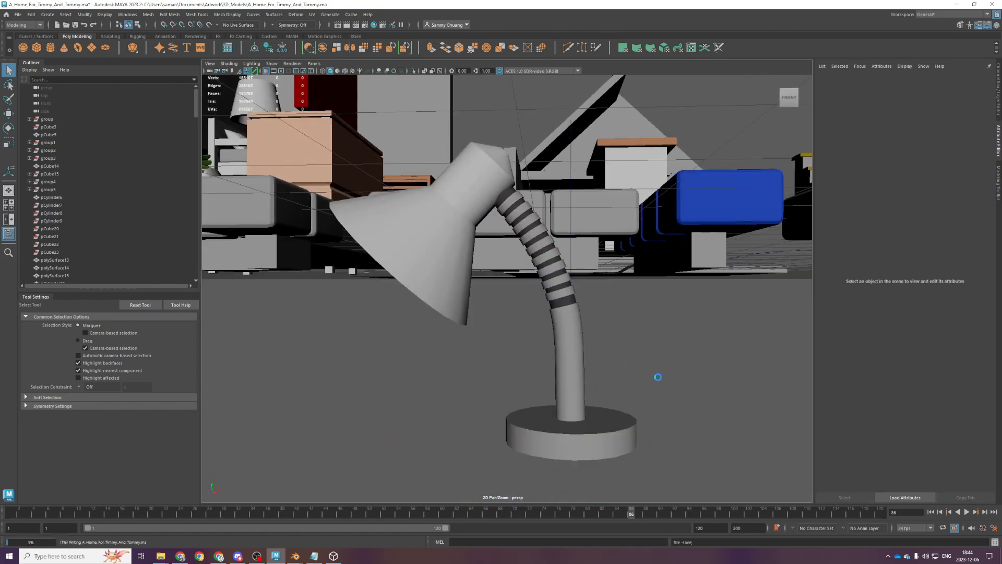
Create a new polygon cube in the scene for the lamp's bulb
{"action": "left_click_drag", "start_coordinate": [587, 347], "coordinate": [465, 308], "text": "alt"}
{"action": "scroll", "coordinate": [506, 233], "scroll_direction": "down", "scroll_amount": 8}
{"action": "left_click", "coordinate": [36, 51]}
{"action": "scroll", "coordinate": [418, 186], "scroll_direction": "down", "scroll_amount": 5}
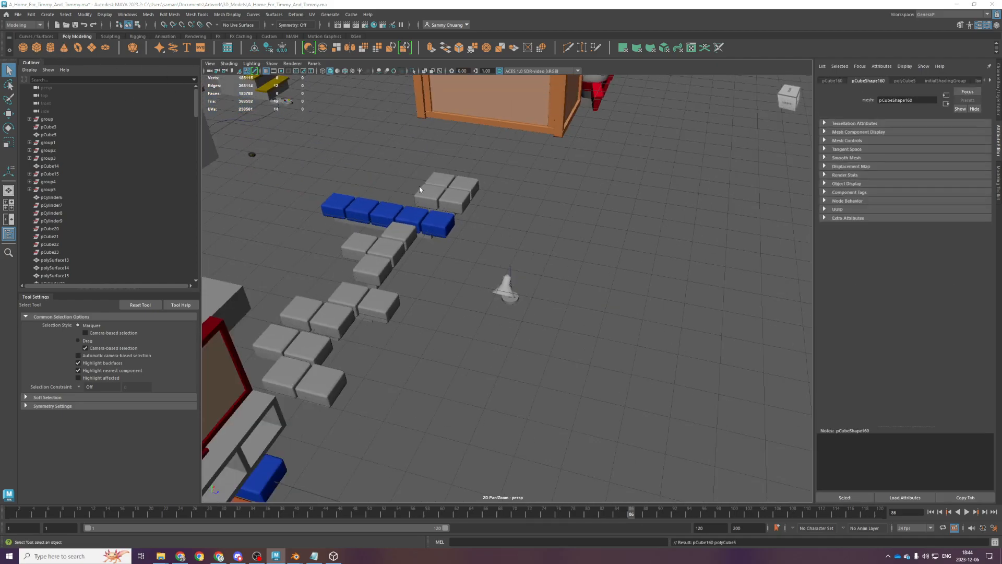
Move the new cube within the lamp shade's outline in the top view and save the scene
{"action": "key", "text": "space"}
{"action": "key", "text": "space"}
{"action": "scroll", "coordinate": [398, 303], "scroll_direction": "down", "scroll_amount": 6}
{"action": "scroll", "coordinate": [396, 313], "scroll_direction": "down", "scroll_amount": 10}
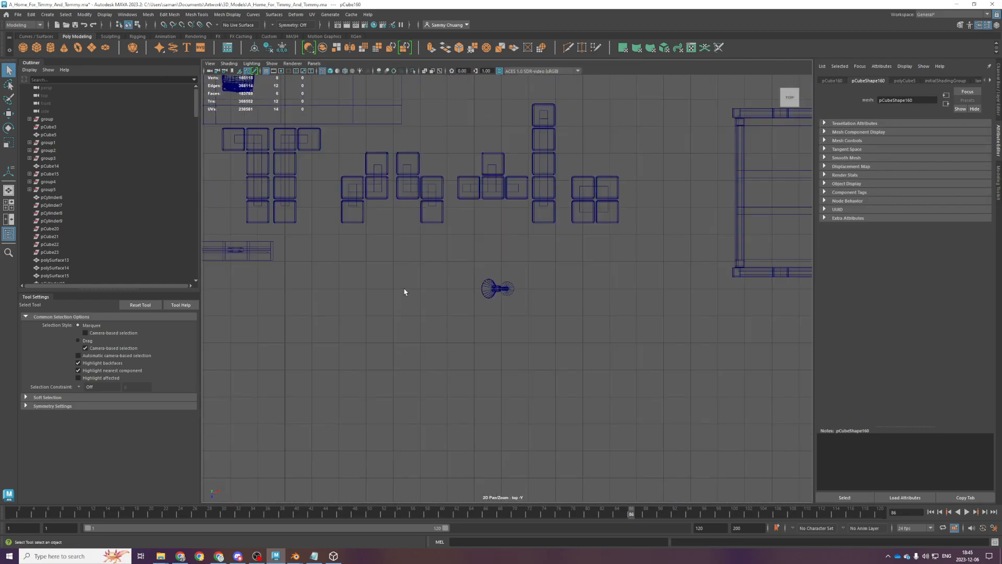
{"action": "key", "text": "w"}
{"action": "left_click_drag", "start_coordinate": [452, 171], "coordinate": [541, 340]}
{"action": "key", "text": "f"}
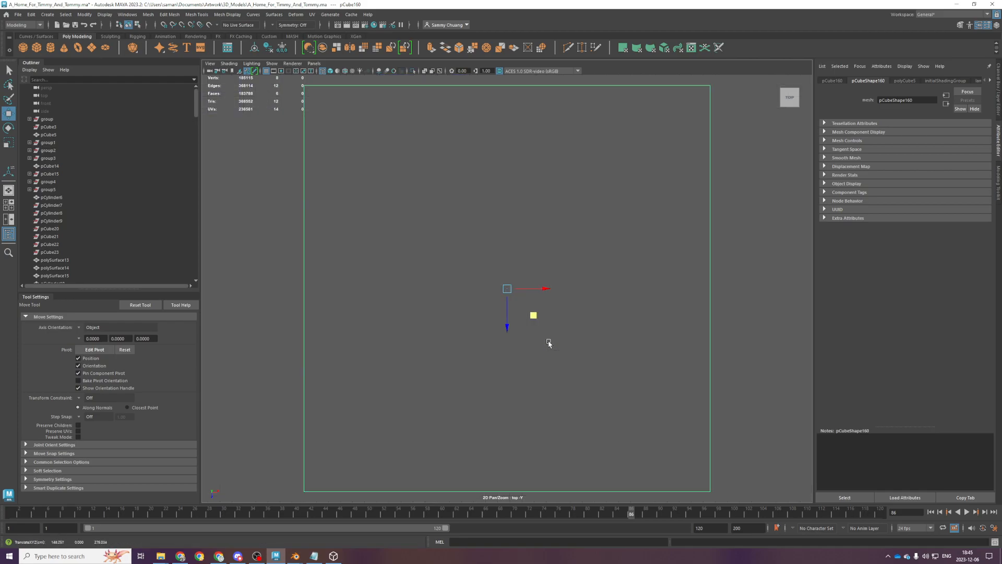
{"action": "left_click_drag", "start_coordinate": [509, 306], "coordinate": [511, 325]}
{"action": "key", "text": "ctrl+s"}
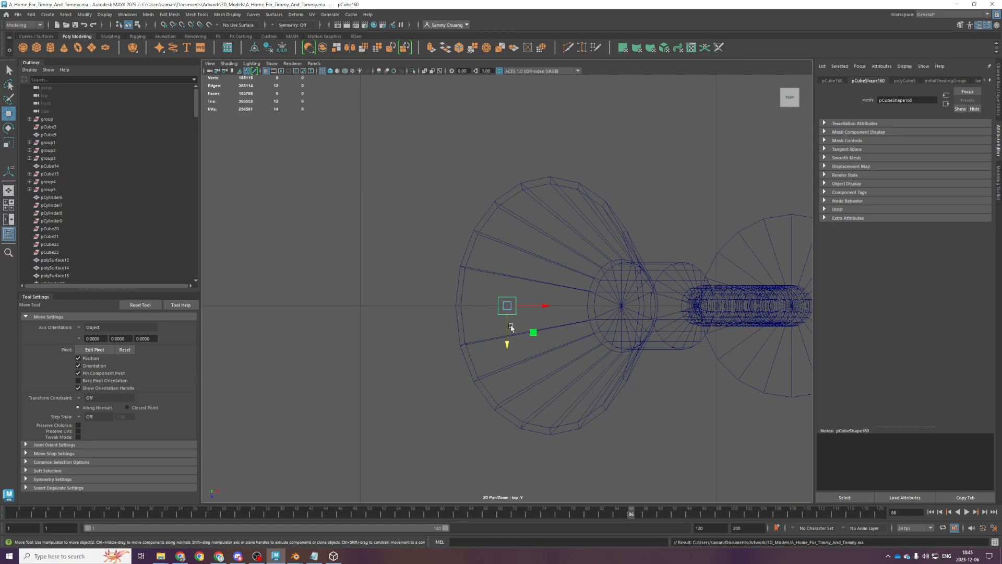
Scale the cube up uniformly to bulb size and shift it vertically to the height of the shade's opening
{"action": "scroll", "coordinate": [576, 307], "scroll_direction": "up", "scroll_amount": 2}
{"action": "key", "text": "r"}
{"action": "left_click_drag", "start_coordinate": [510, 309], "coordinate": [625, 408]}
{"action": "key", "text": "space"}
{"action": "key", "text": "space"}
{"action": "left_click_drag", "start_coordinate": [620, 228], "coordinate": [527, 212], "text": "alt"}
{"action": "scroll", "coordinate": [524, 238], "scroll_direction": "down", "scroll_amount": 3}
{"action": "key", "text": "w"}
{"action": "left_click_drag", "start_coordinate": [505, 258], "coordinate": [504, 301]}
{"action": "scroll", "coordinate": [486, 392], "scroll_direction": "up", "scroll_amount": 3}
Smooth the cube into a rounded bulb, keeping two levels of smoothing
{"action": "key", "text": "space"}
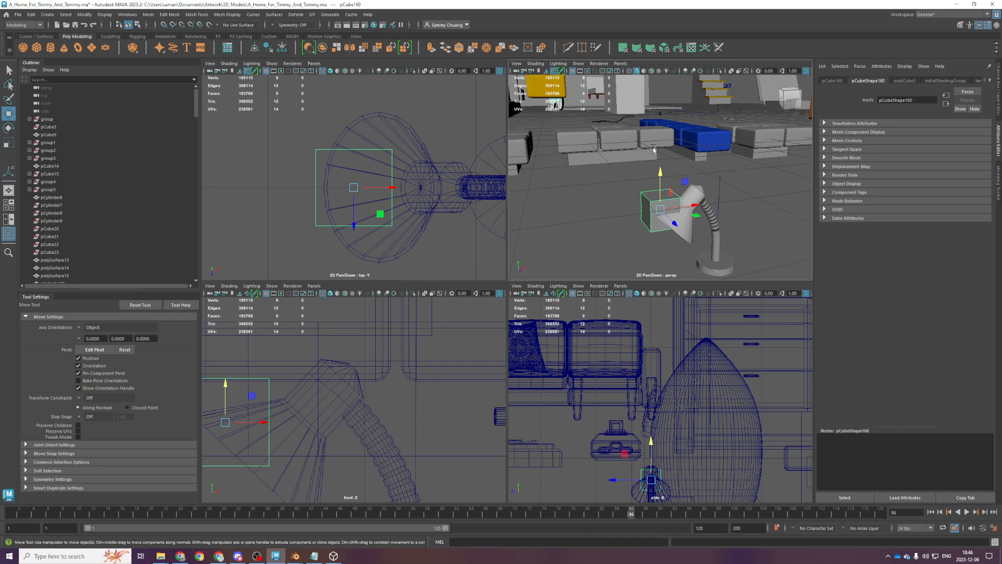
{"action": "key", "text": "g"}
{"action": "key", "text": "g"}
{"action": "key", "text": "g"}
{"action": "key", "text": "ctrl+z"}
{"action": "key", "text": "space"}
{"action": "left_click_drag", "start_coordinate": [480, 336], "coordinate": [499, 333], "text": "alt"}
Rotate the bulb about 46 degrees in the front view to align it with the tilted shade
{"action": "right_click_drag", "start_coordinate": [500, 331], "coordinate": [546, 298]}
{"action": "left_click", "coordinate": [491, 357]}
{"action": "key", "text": "space"}
{"action": "key", "text": "space"}
{"action": "key", "text": "e"}
{"action": "left_click_drag", "start_coordinate": [358, 341], "coordinate": [378, 328]}
{"action": "key", "text": "w"}
{"action": "key", "text": "r"}
{"action": "key", "text": "w"}
Position and scale the bulb so that it sits inside the shade and protrudes slightly from its opening
{"action": "left_click_drag", "start_coordinate": [570, 248], "coordinate": [535, 369], "text": "alt"}
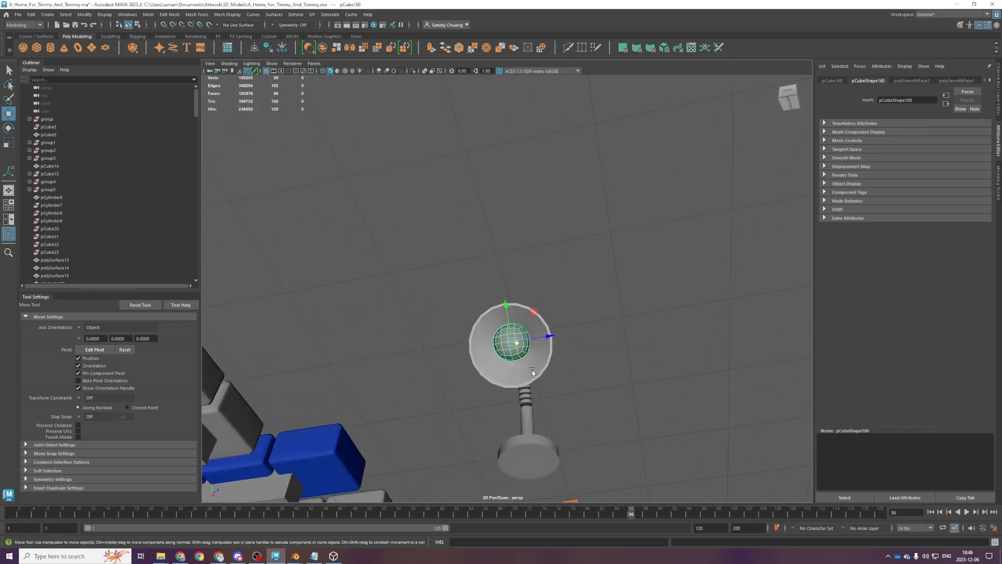
{"action": "key", "text": "space"}
{"action": "key", "text": "space"}
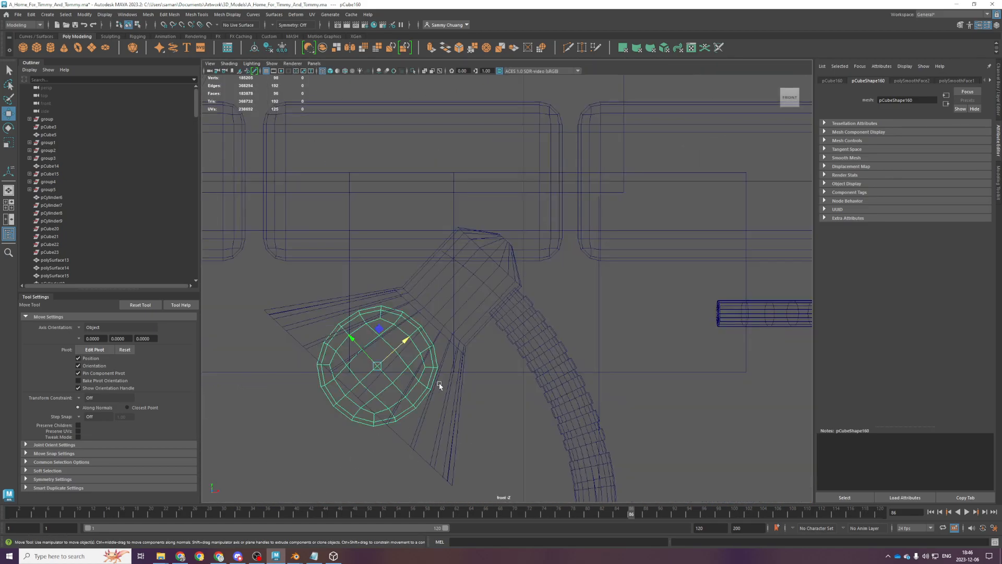
{"action": "left_click_drag", "start_coordinate": [379, 329], "coordinate": [445, 340]}
{"action": "key", "text": "r"}
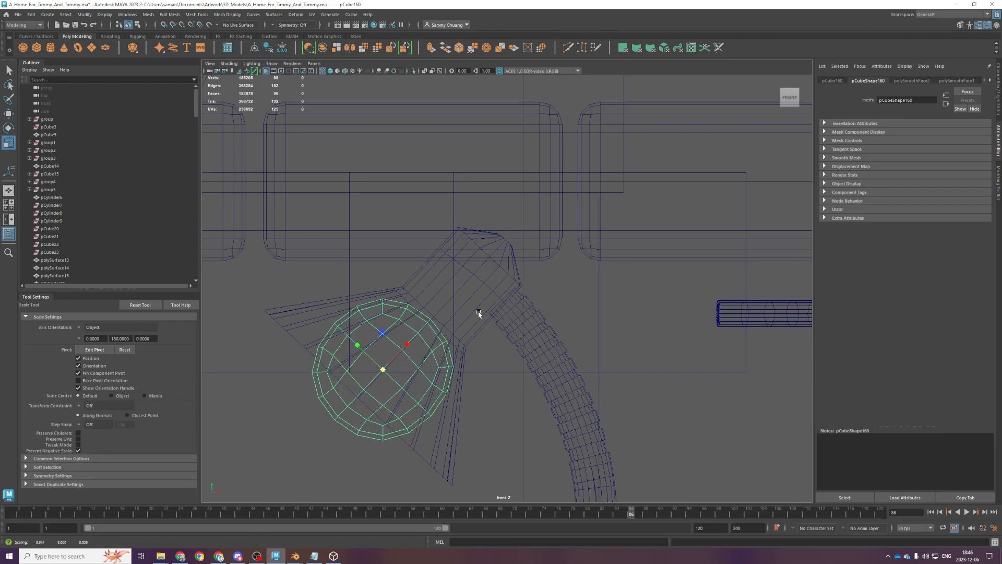
{"action": "key", "text": "space"}
{"action": "key", "text": "space"}
{"action": "left_click_drag", "start_coordinate": [624, 210], "coordinate": [631, 326], "text": "alt"}
Freeze the transformations of the lamp's neck and base and open the bend1 deformer's attributes
{"action": "left_click", "coordinate": [580, 339]}
{"action": "key", "text": "space"}
{"action": "key", "text": "space"}
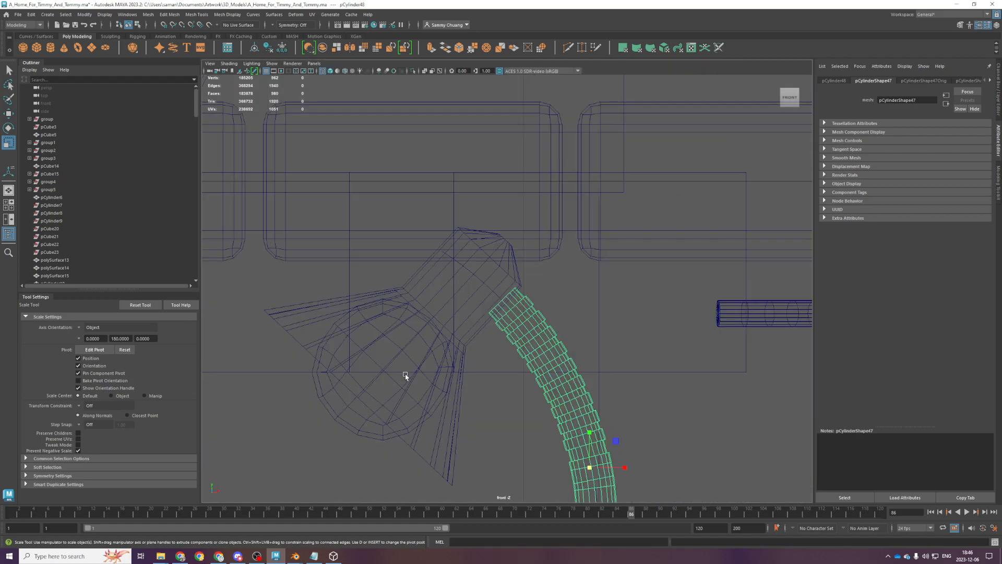
{"action": "middle_click_drag", "start_coordinate": [406, 376], "coordinate": [349, 78], "text": "alt"}
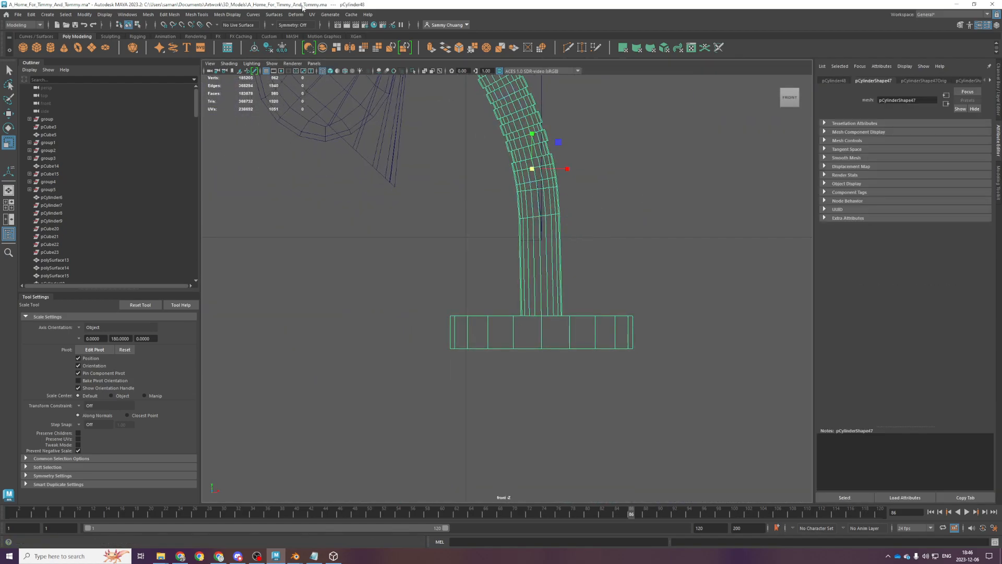
{"action": "left_click", "coordinate": [268, 47]}
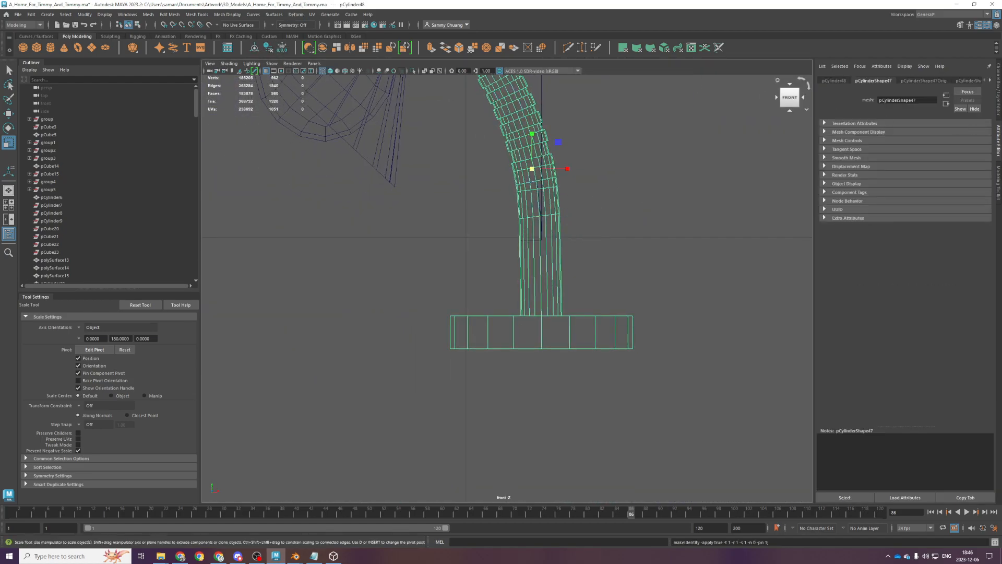
{"action": "left_click", "coordinate": [991, 80]}
{"action": "left_click", "coordinate": [990, 80]}
{"action": "left_click", "coordinate": [990, 80]}
{"action": "left_click", "coordinate": [971, 81]}
{"action": "scroll", "coordinate": [601, 157], "scroll_direction": "down", "scroll_amount": 1}
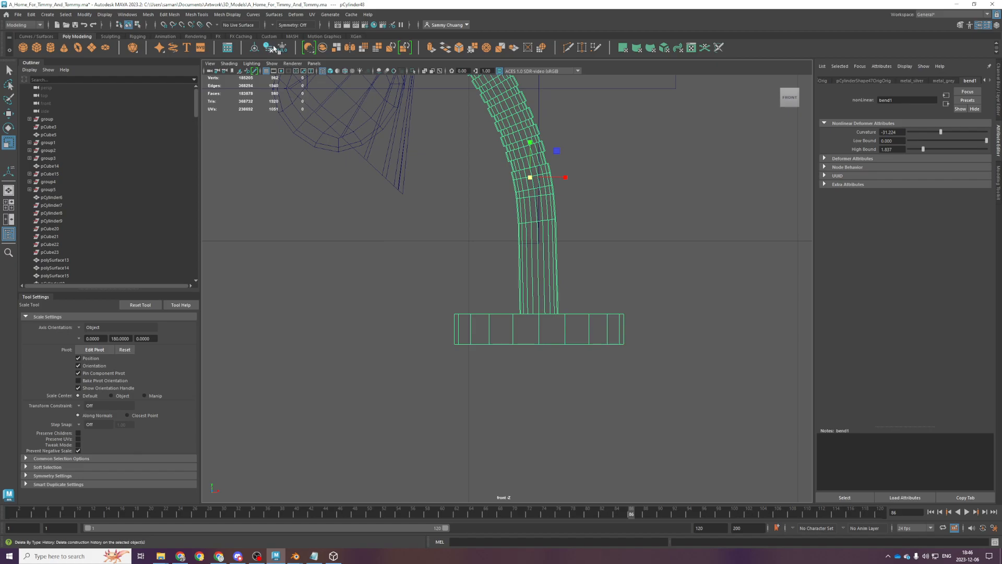
Combine the lamp's shade, neck with base, and bulb into one mesh and save the scene
{"action": "left_click", "coordinate": [412, 157]}
{"action": "left_click", "coordinate": [398, 157]}
{"action": "key", "text": "space"}
{"action": "key", "text": "space"}
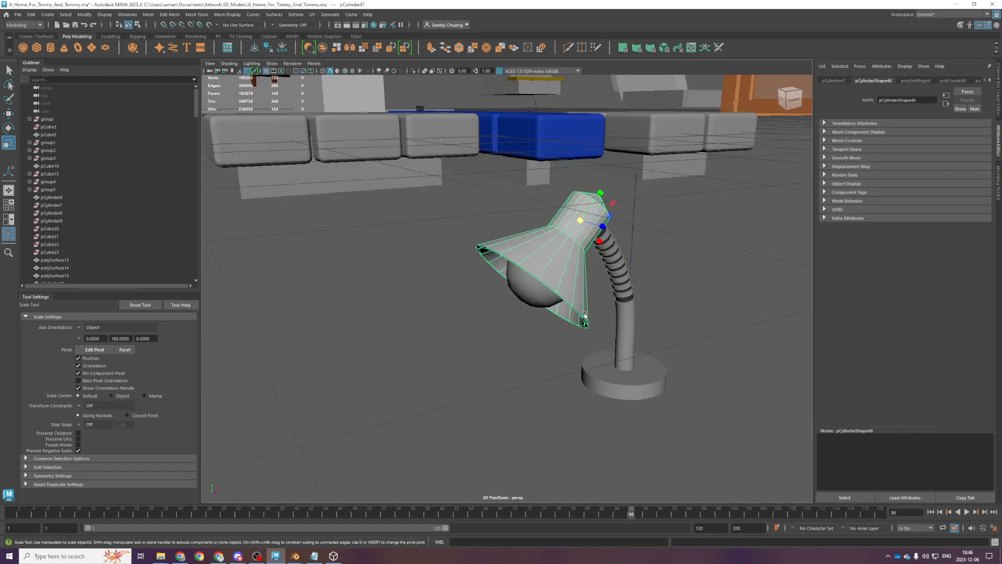
{"action": "left_click_drag", "start_coordinate": [586, 303], "coordinate": [634, 238], "text": "alt"}
{"action": "key", "text": "ctrl+s"}
{"action": "scroll", "coordinate": [633, 238], "scroll_direction": "up", "scroll_amount": 1}
{"action": "left_click", "coordinate": [621, 312], "text": "shift"}
{"action": "left_click", "coordinate": [496, 271]}
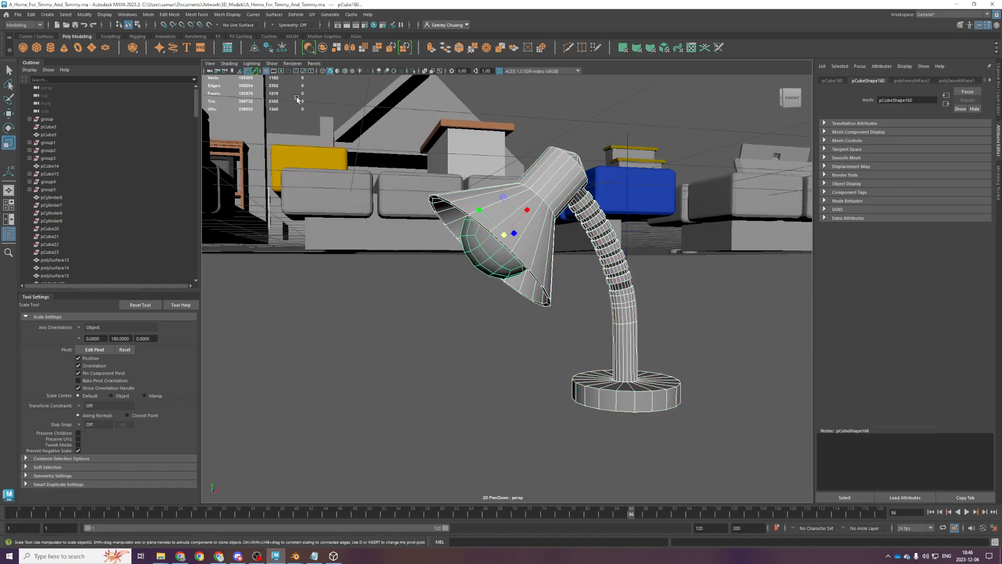
{"action": "left_click", "coordinate": [149, 14]}
{"action": "left_click", "coordinate": [163, 44]}
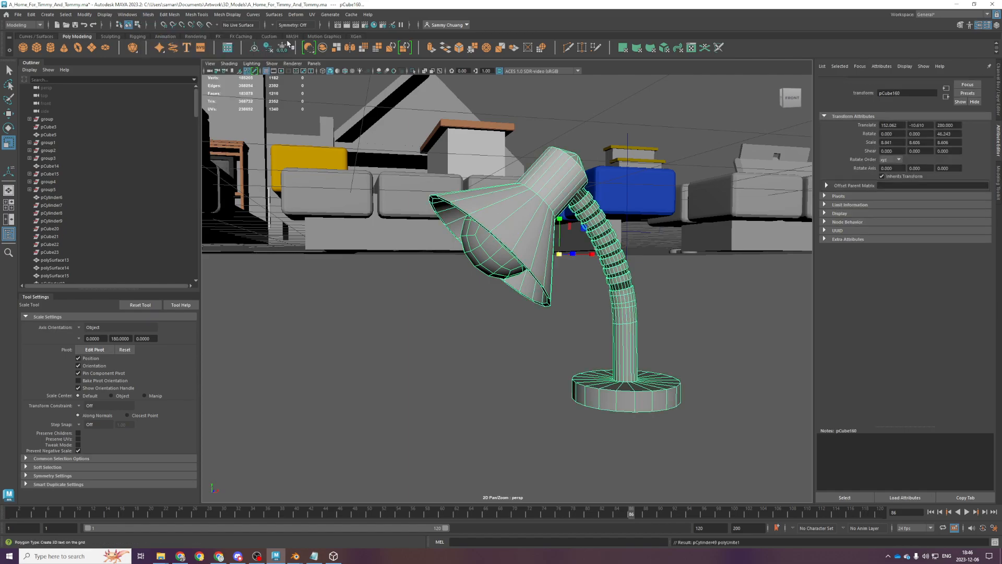
{"action": "key", "text": "ctrl+s"}
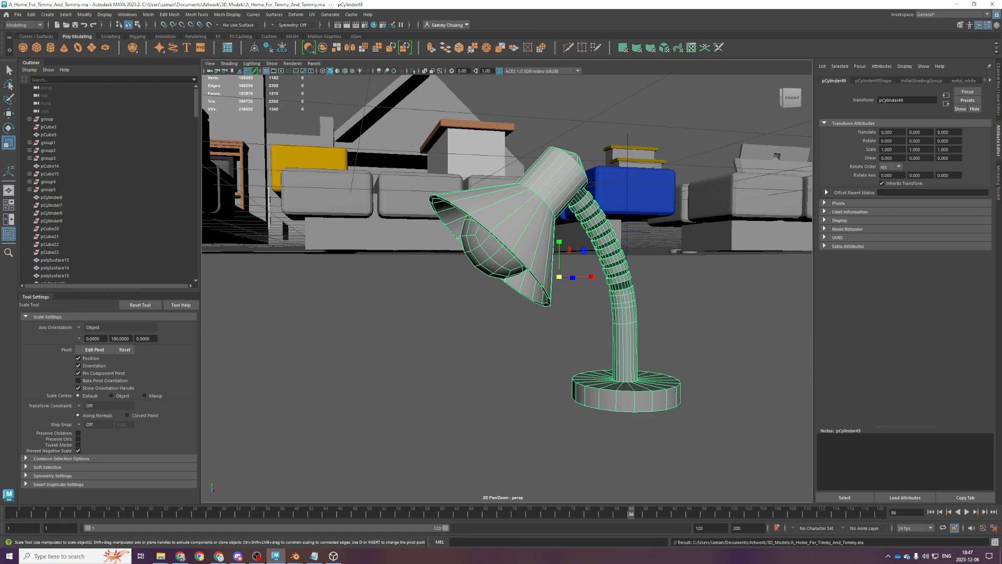
Export the selected lamp as an FBX file named desk_lamp to the fbx exports folder
{"action": "left_click", "coordinate": [18, 14]}
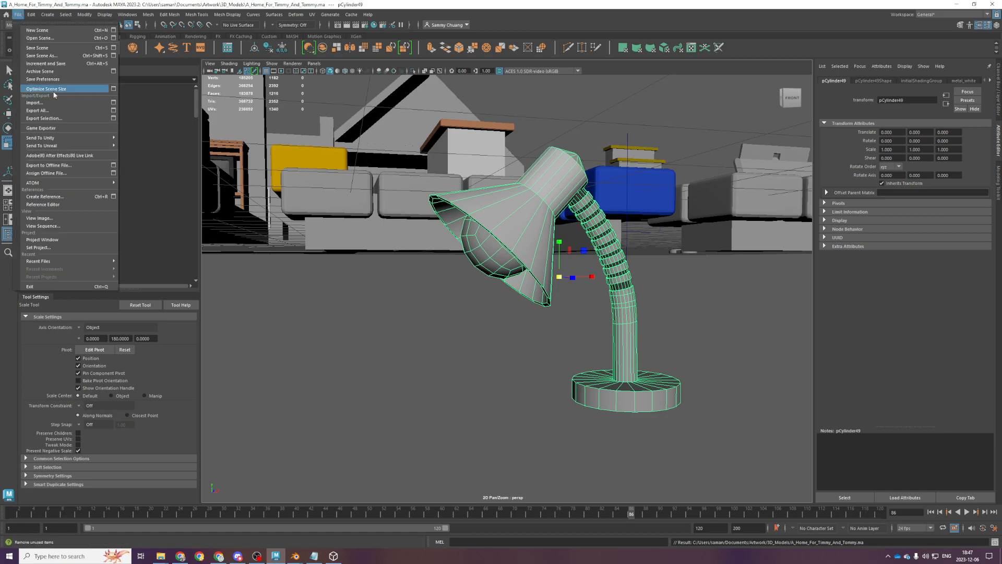
{"action": "left_click", "coordinate": [44, 118]}
{"action": "type", "text": "desk_lamp"}
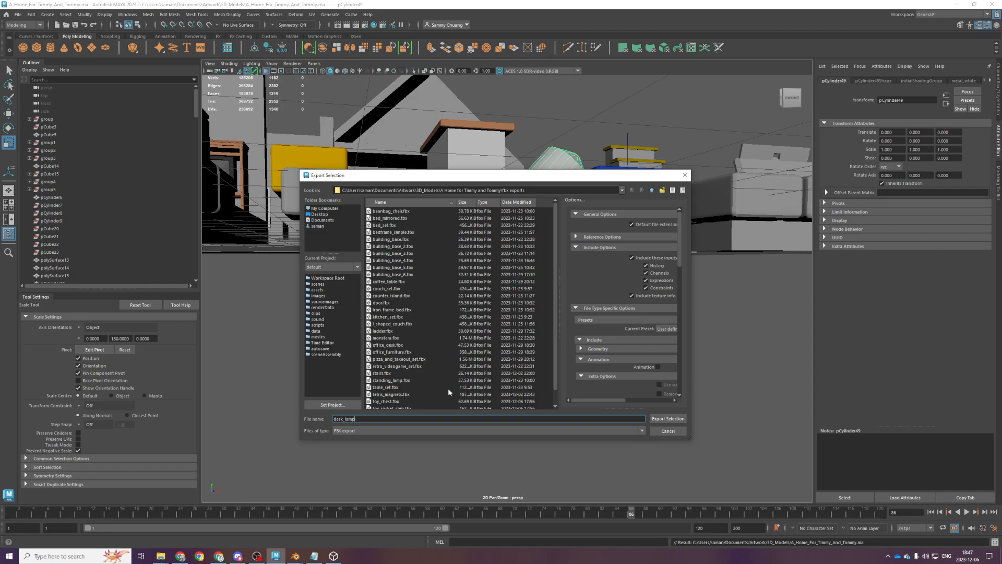
{"action": "key", "text": "Return"}
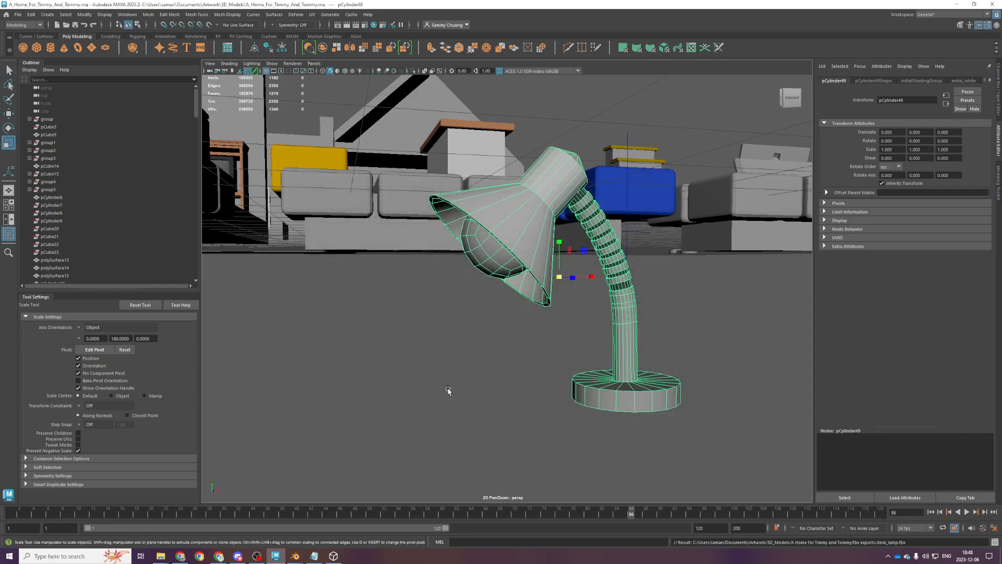
Switch to Blender, import desk_lamp.fbx with the default FBX options, and save the file
{"action": "left_click", "coordinate": [295, 557]}
{"action": "left_click", "coordinate": [260, 519]}
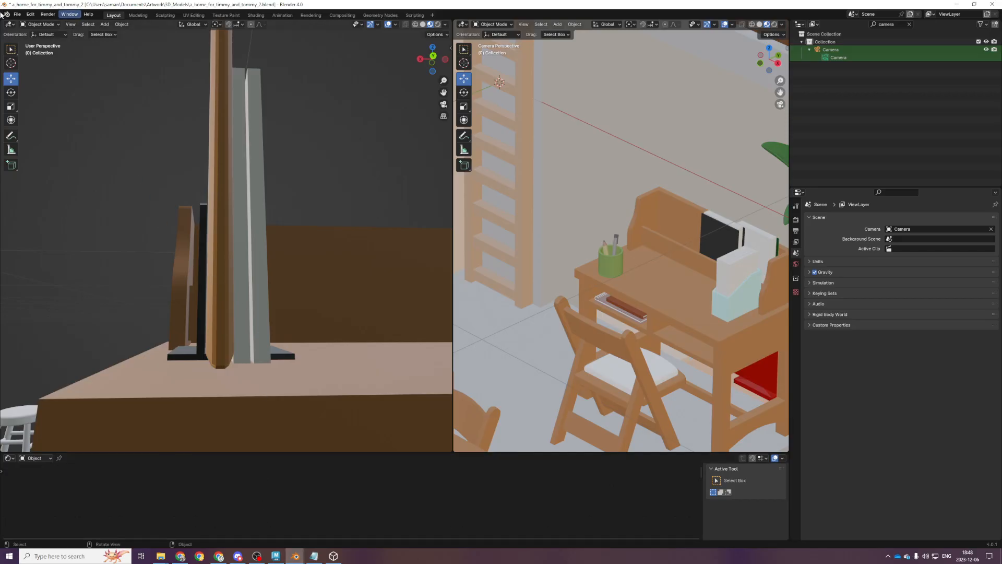
{"action": "left_click", "coordinate": [17, 14]}
{"action": "mouse_move", "coordinate": [36, 127]}
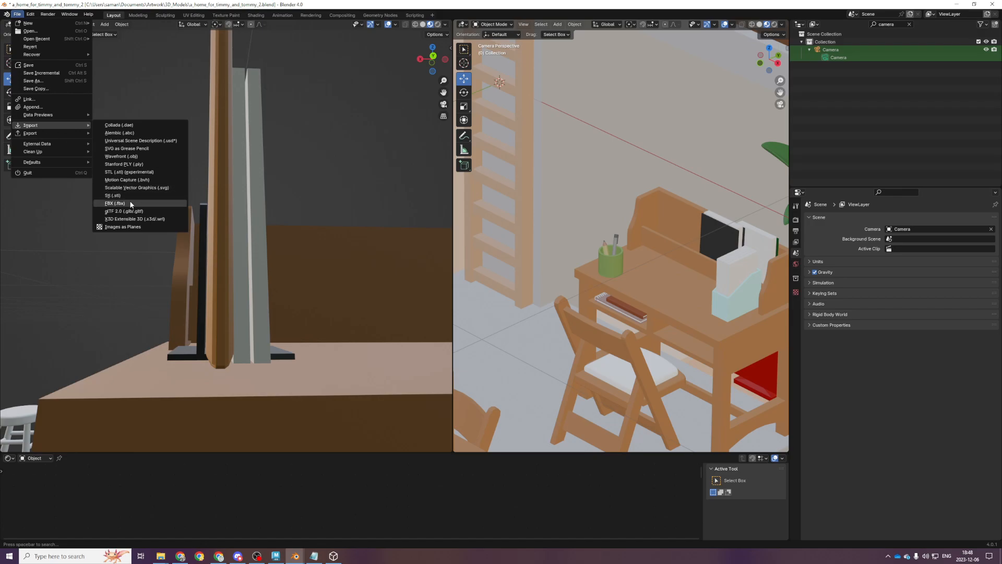
{"action": "left_click", "coordinate": [115, 203]}
{"action": "left_click", "coordinate": [380, 153]}
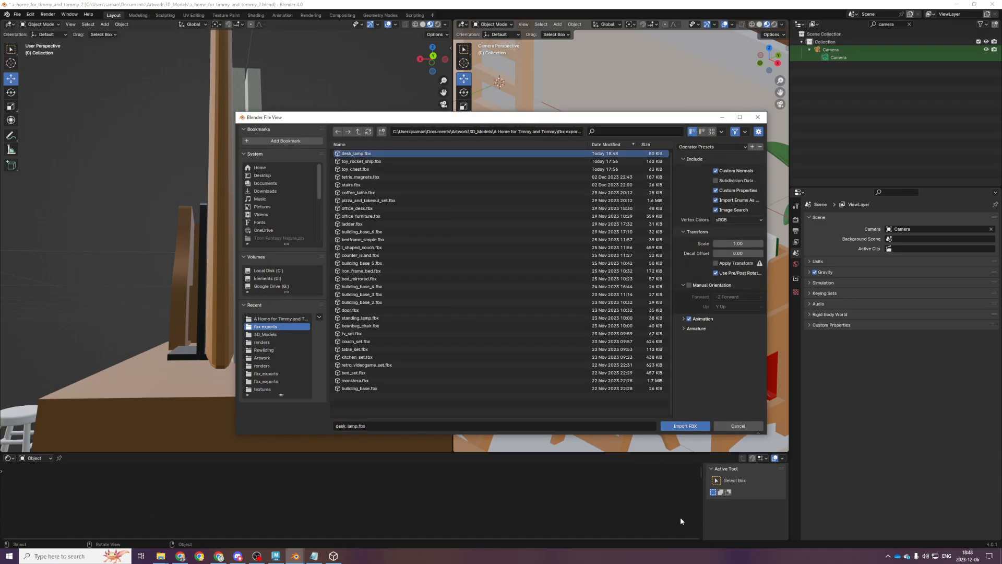
{"action": "left_click", "coordinate": [688, 426]}
{"action": "key", "text": "ctrl+s"}
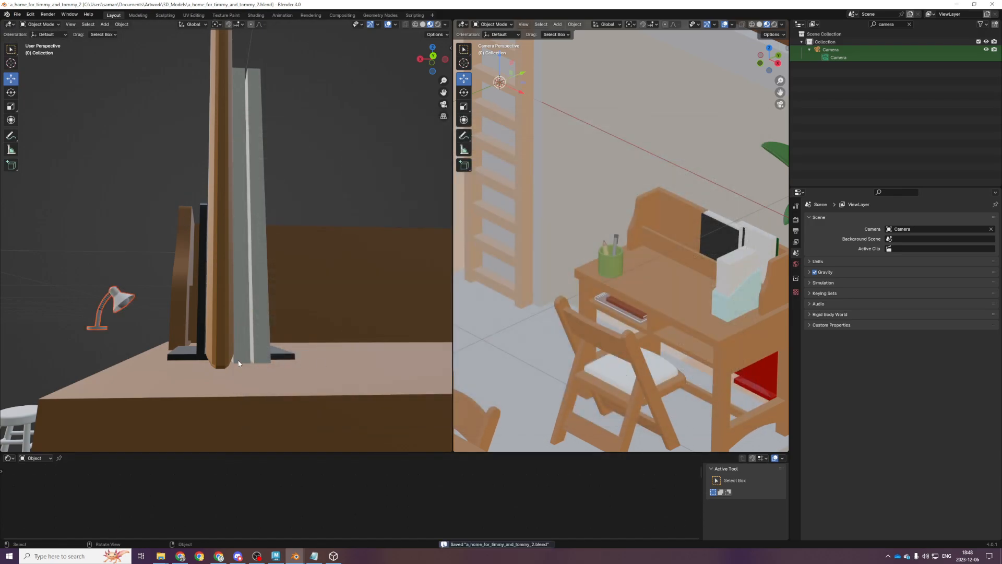
Set the imported lamp's origin to its center of mass (surface)
{"action": "scroll", "coordinate": [234, 333], "scroll_direction": "down", "scroll_amount": 4}
{"action": "key", "text": "KP_7"}
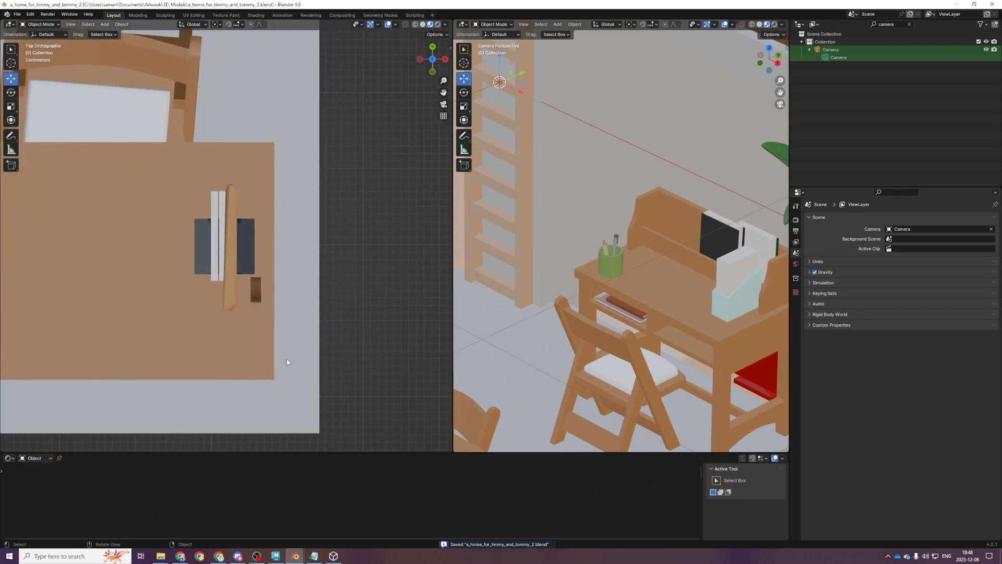
{"action": "scroll", "coordinate": [290, 346], "scroll_direction": "down", "scroll_amount": 3}
{"action": "scroll", "coordinate": [277, 245], "scroll_direction": "up", "scroll_amount": 2}
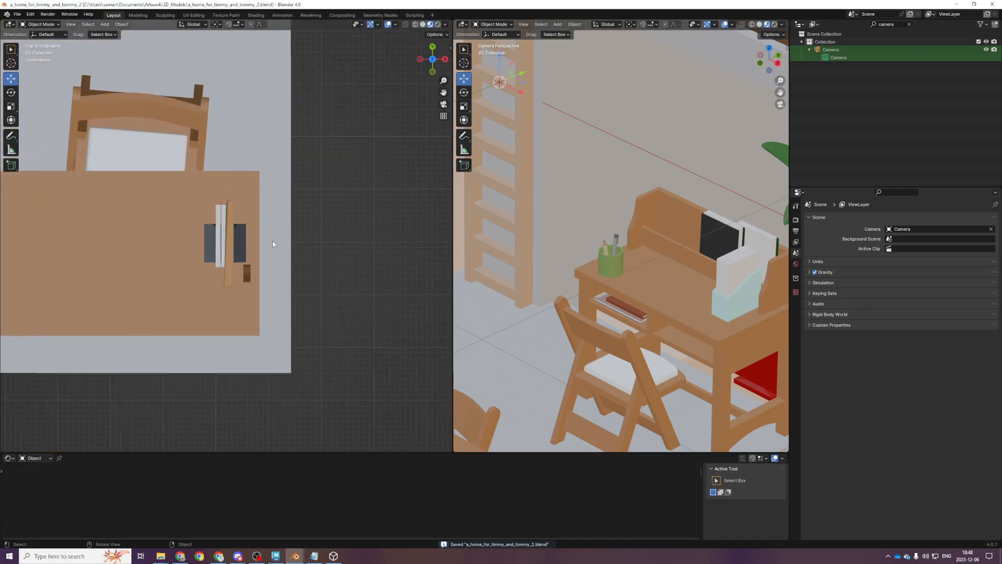
{"action": "key", "text": "KP_Decimal"}
{"action": "left_click", "coordinate": [122, 24]}
{"action": "mouse_move", "coordinate": [147, 41]}
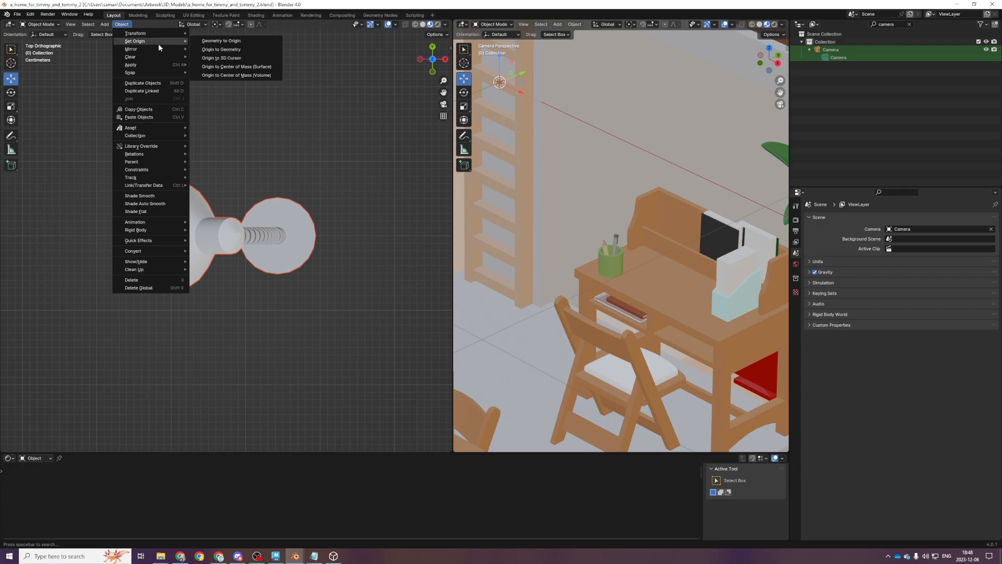
{"action": "left_click", "coordinate": [235, 67]}
Move the lamp in the top view from outside the room onto the desk holding the pencil cup
{"action": "scroll", "coordinate": [242, 238], "scroll_direction": "down", "scroll_amount": 2}
{"action": "scroll", "coordinate": [241, 238], "scroll_direction": "down", "scroll_amount": 7}
{"action": "middle_click_drag", "start_coordinate": [241, 238], "coordinate": [264, 309], "text": "shift"}
{"action": "key", "text": "r"}
{"action": "left_click", "coordinate": [283, 308]}
{"action": "scroll", "coordinate": [280, 308], "scroll_direction": "up", "scroll_amount": 5}
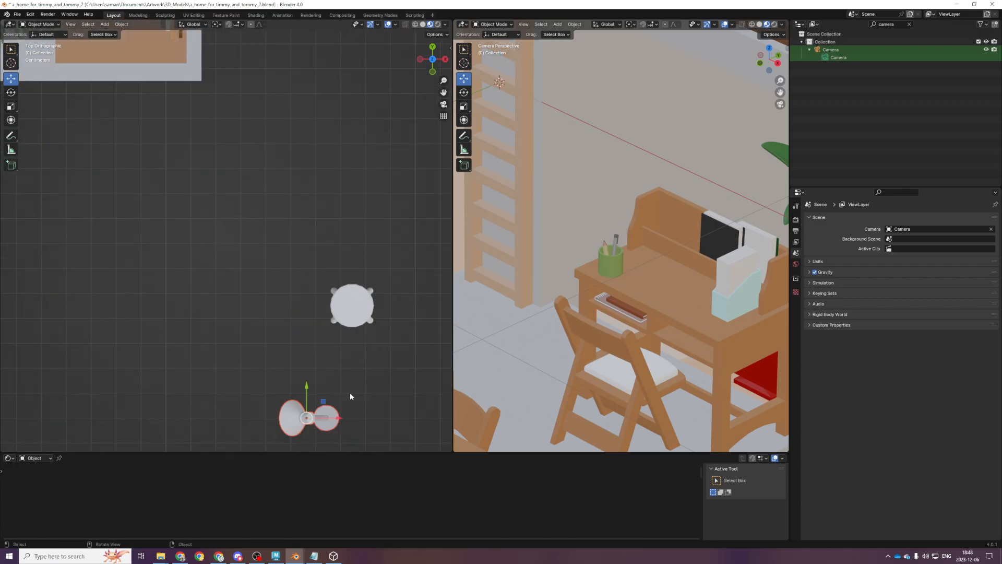
{"action": "middle_click_drag", "start_coordinate": [330, 387], "coordinate": [336, 410], "text": "shift"}
{"action": "left_click_drag", "start_coordinate": [327, 428], "coordinate": [232, 55]}
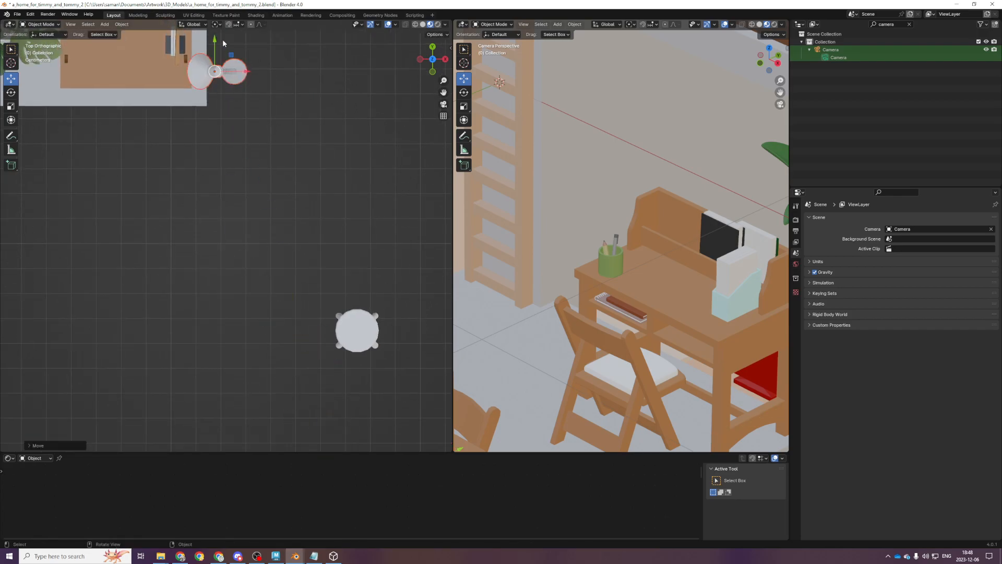
{"action": "middle_click_drag", "start_coordinate": [265, 101], "coordinate": [394, 17], "text": "shift"}
{"action": "left_click_drag", "start_coordinate": [371, 426], "coordinate": [279, 141]}
Rotate the lamp so its shade points towards the chair and scale it down to suit the desk
{"action": "key", "text": "r"}
{"action": "left_click", "coordinate": [223, 66]}
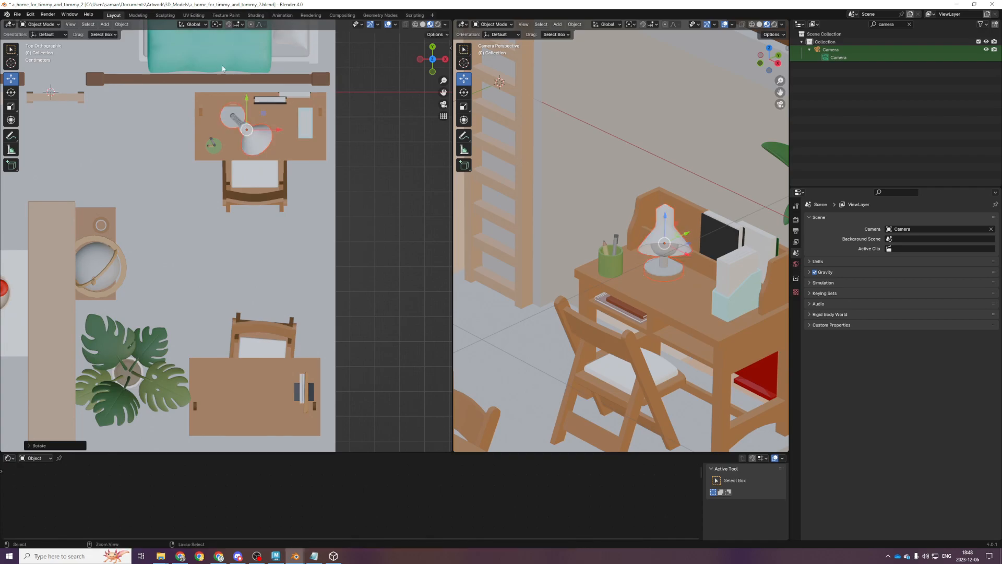
{"action": "key", "text": "KP_1"}
{"action": "key", "text": "s"}
{"action": "left_click_drag", "start_coordinate": [284, 218], "coordinate": [270, 223]}
Shift the lamp in the top view to the back of the desk, behind the pencil cup
{"action": "key", "text": "KP_7"}
{"action": "key", "text": "g"}
{"action": "left_click_drag", "start_coordinate": [263, 118], "coordinate": [246, 114]}
Lower the lamp until its base rests on the desktop
{"action": "key", "text": "KP_Decimal"}
{"action": "middle_click_drag", "start_coordinate": [275, 227], "coordinate": [236, 164]}
{"action": "key", "text": "KP_3"}
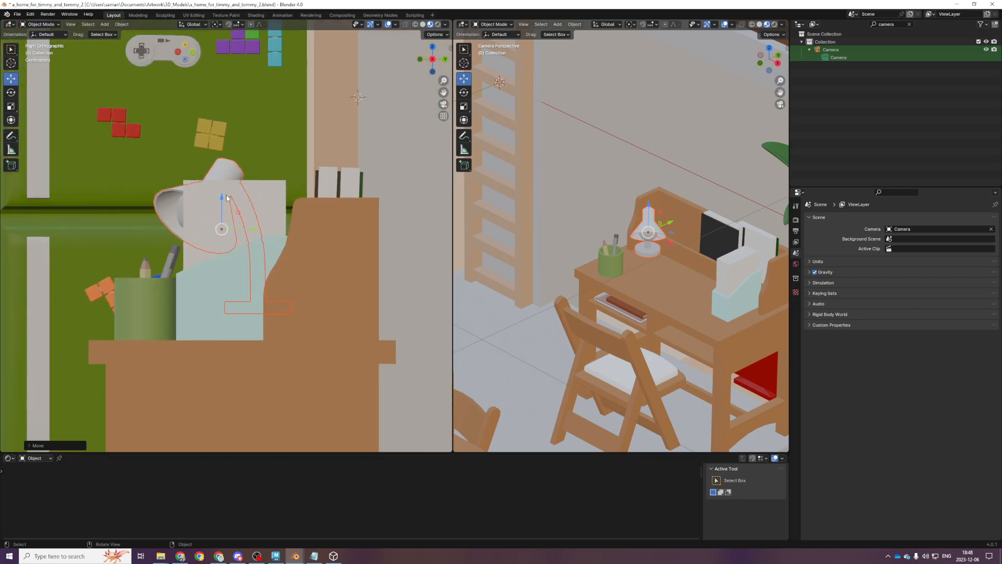
{"action": "middle_click_drag", "start_coordinate": [223, 202], "coordinate": [292, 313]}
Rotate the lamp in the top view so its shade angles across the desk towards the chair
{"action": "scroll", "coordinate": [282, 300], "scroll_direction": "down", "scroll_amount": 3}
{"action": "scroll", "coordinate": [272, 281], "scroll_direction": "down", "scroll_amount": 1}
{"action": "key", "text": "r"}
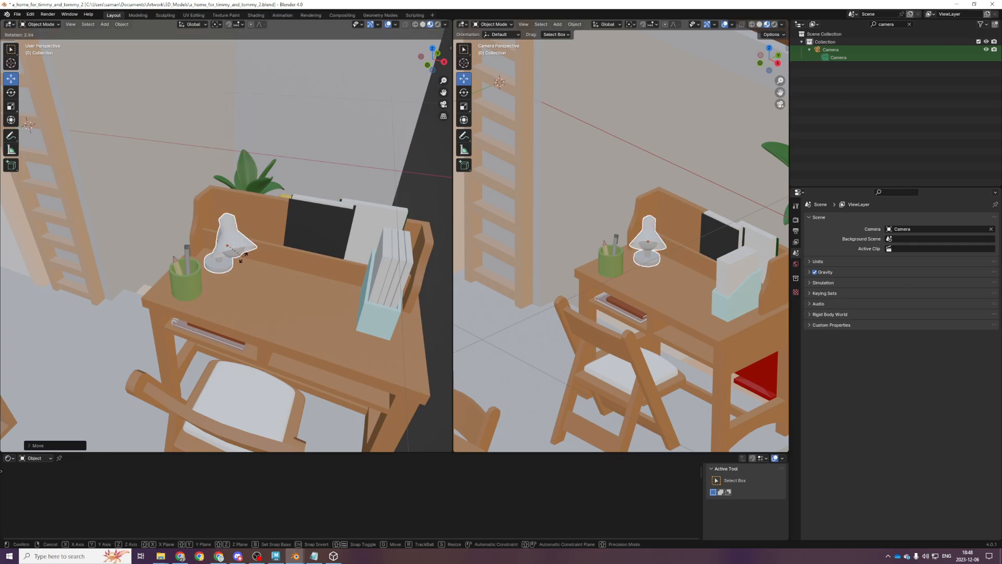
{"action": "key", "text": "KP_7"}
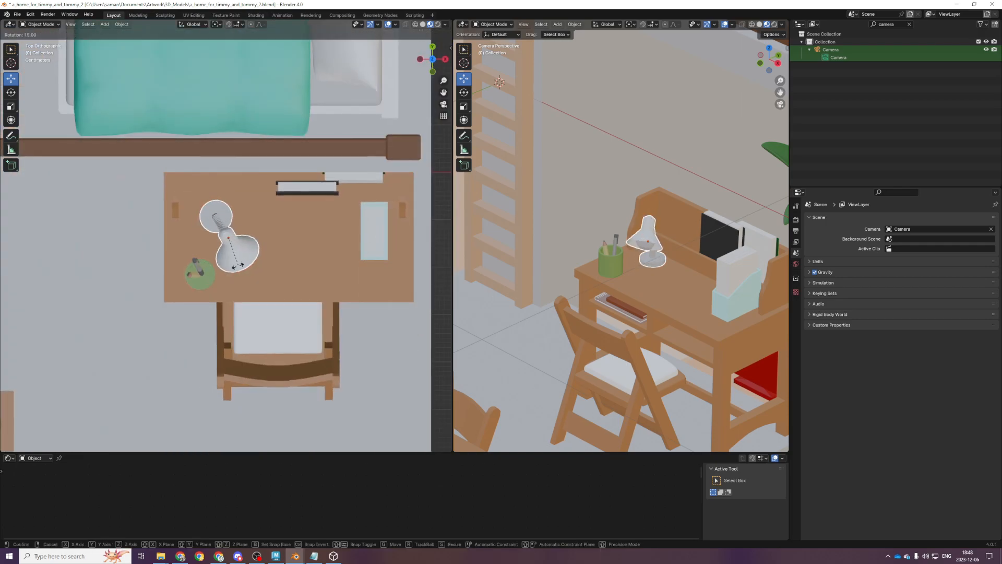
{"action": "left_click", "coordinate": [237, 267]}
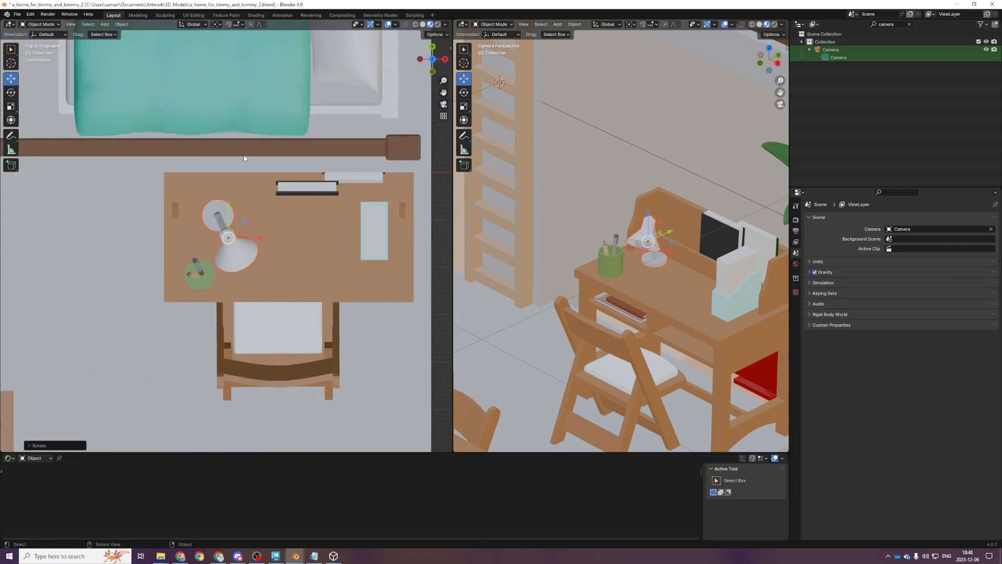
Shift the lamp along the X axis towards the pencil-cup end of the desk and save the file
{"action": "key", "text": "g"}
{"action": "key", "text": "x"}
{"action": "left_click", "coordinate": [245, 238]}
{"action": "middle_click_drag", "start_coordinate": [246, 238], "coordinate": [295, 257]}
{"action": "key", "text": "ctrl+s"}
Select the white stool outside the room and move it in the top view into the room near the desk chair
{"action": "scroll", "coordinate": [290, 326], "scroll_direction": "down", "scroll_amount": 4}
{"action": "middle_click_drag", "start_coordinate": [291, 327], "coordinate": [218, 343]}
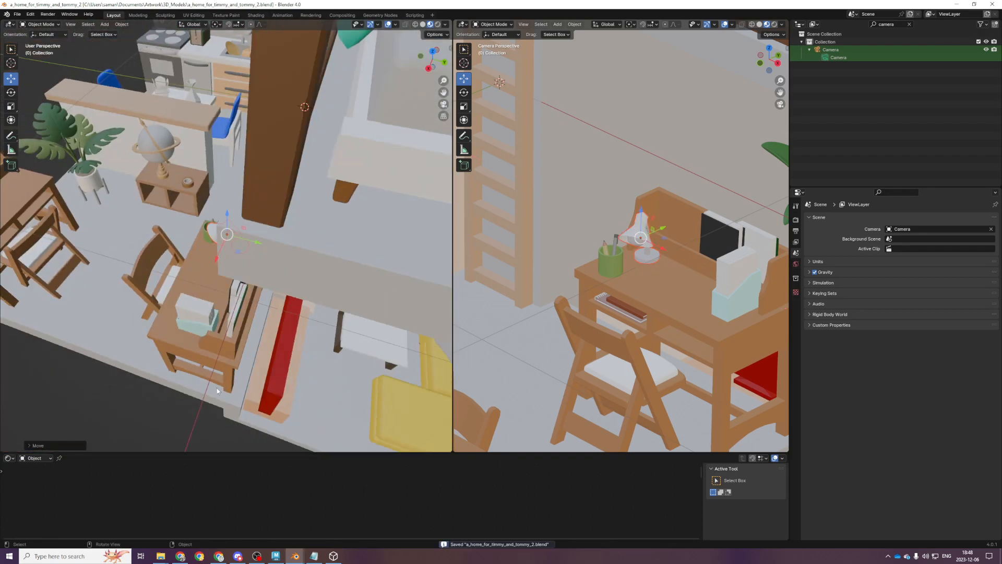
{"action": "scroll", "coordinate": [217, 342], "scroll_direction": "down", "scroll_amount": 4}
{"action": "scroll", "coordinate": [209, 334], "scroll_direction": "down", "scroll_amount": 6}
{"action": "scroll", "coordinate": [196, 321], "scroll_direction": "up", "scroll_amount": 6}
{"action": "middle_click_drag", "start_coordinate": [202, 308], "coordinate": [334, 240], "text": "shift"}
{"action": "left_click", "coordinate": [108, 224]}
{"action": "middle_click_drag", "start_coordinate": [136, 282], "coordinate": [154, 261]}
{"action": "key", "text": "KP_7"}
{"action": "left_click_drag", "start_coordinate": [251, 291], "coordinate": [175, 174]}
{"action": "key", "text": "KP_1"}
{"action": "scroll", "coordinate": [208, 248], "scroll_direction": "down", "scroll_amount": 2}
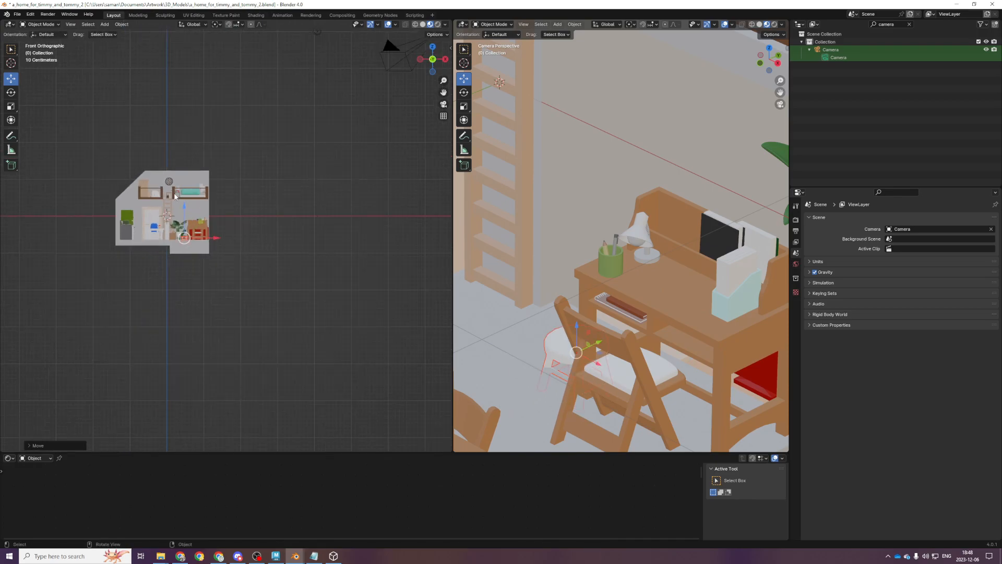
{"action": "scroll", "coordinate": [213, 251], "scroll_direction": "up", "scroll_amount": 5}
{"action": "key", "text": "g"}
{"action": "left_click", "coordinate": [219, 233]}
{"action": "key", "text": "ctrl+z"}
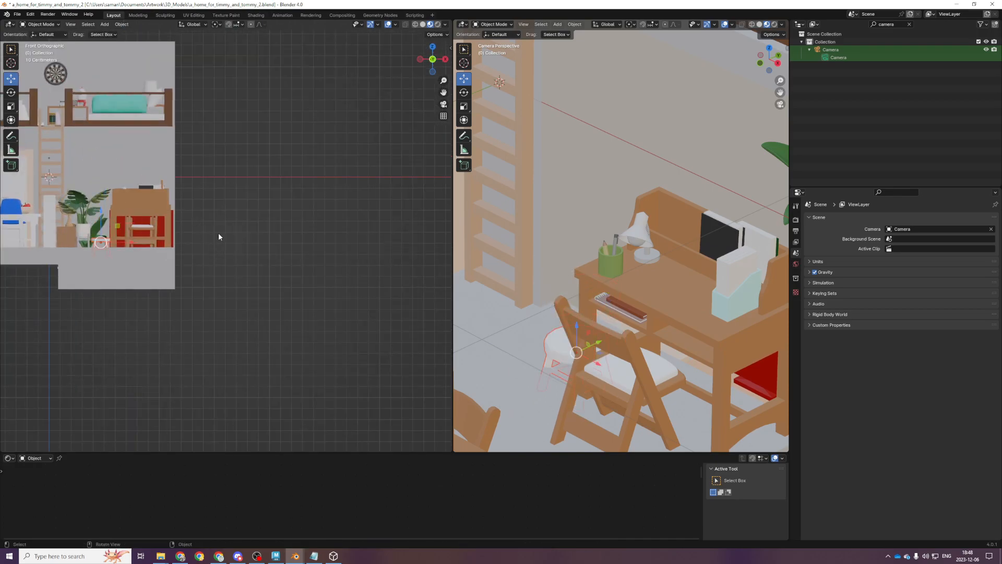
Move the stool across the floor to the spot between the globe shelf and the potted monstera
{"action": "key", "text": "KP_Decimal"}
{"action": "middle_click_drag", "start_coordinate": [287, 220], "coordinate": [214, 218]}
{"action": "scroll", "coordinate": [214, 219], "scroll_direction": "down", "scroll_amount": 4}
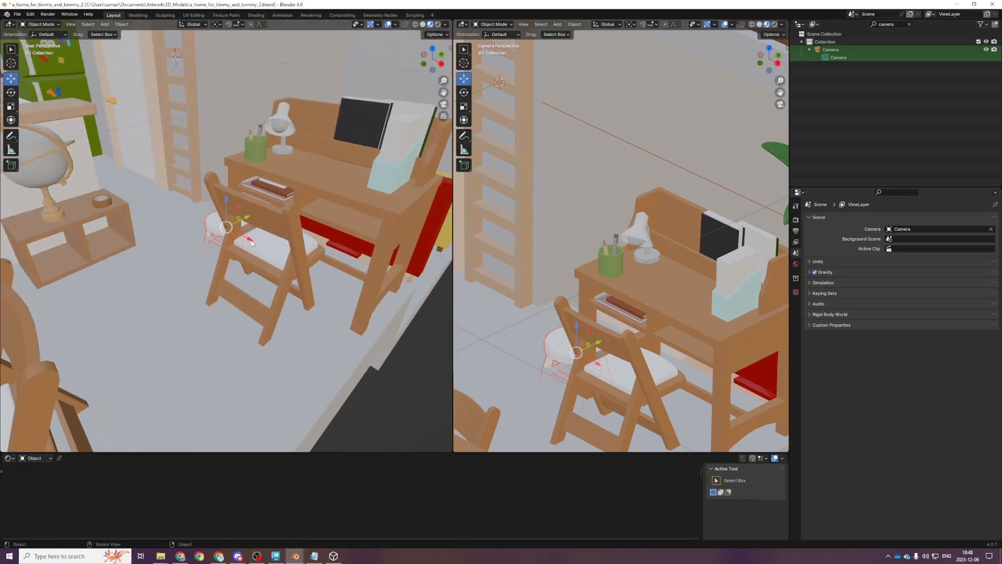
{"action": "key", "text": "g"}
{"action": "key", "text": "x"}
{"action": "left_click_drag", "start_coordinate": [225, 225], "coordinate": [226, 226]}
{"action": "middle_click_drag", "start_coordinate": [246, 236], "coordinate": [344, 299]}
{"action": "left_click_drag", "start_coordinate": [377, 332], "coordinate": [149, 313]}
Enlarge the stool, raise it in the front view until its legs stand on the floor, and save the file
{"action": "key", "text": "s"}
{"action": "left_click_drag", "start_coordinate": [151, 280], "coordinate": [153, 281]}
{"action": "key", "text": "F1"}
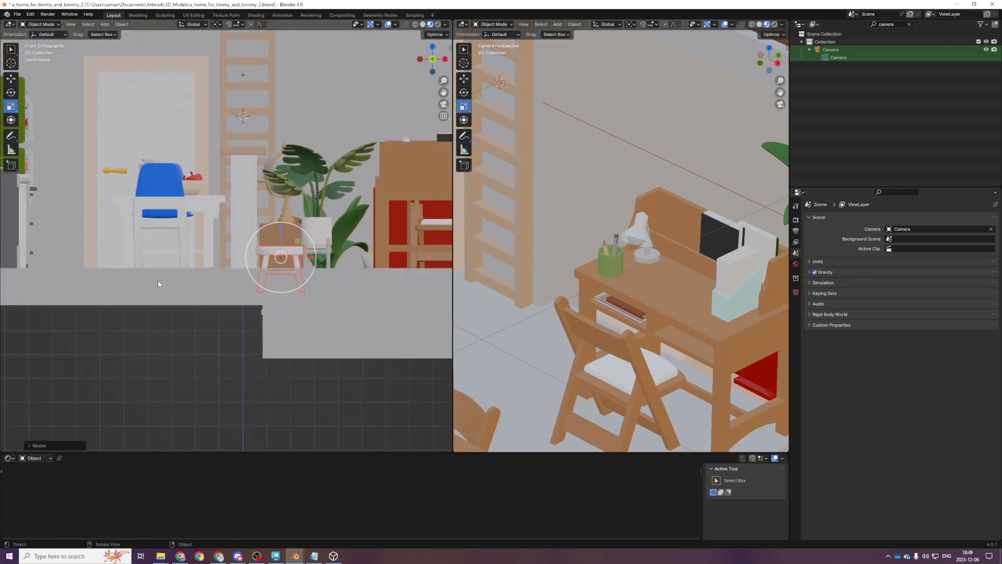
{"action": "key", "text": "w"}
{"action": "left_click_drag", "start_coordinate": [279, 224], "coordinate": [280, 203]}
{"action": "key", "text": "ctrl+s"}
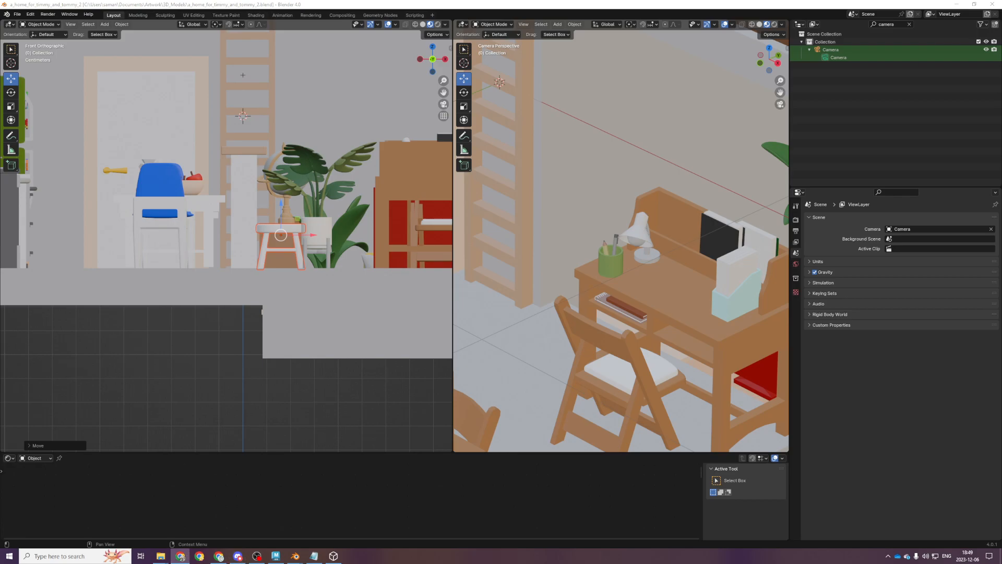
Select the desk lamp in the top view, widen the modelling viewport to show both desks, and save the file
{"action": "scroll", "coordinate": [621, 376], "scroll_direction": "down", "scroll_amount": 2}
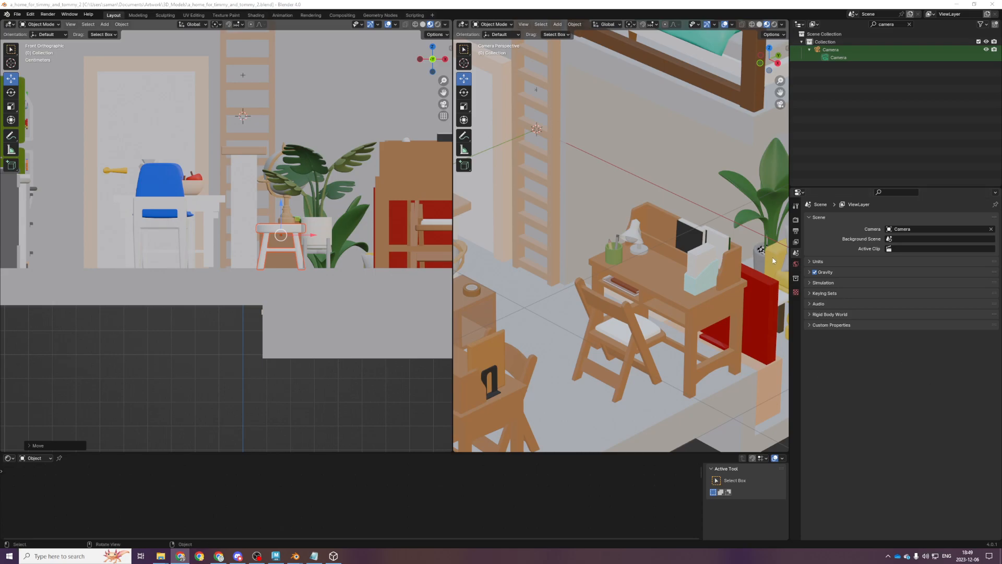
{"action": "middle_click_drag", "start_coordinate": [643, 367], "coordinate": [715, 348], "text": "shift"}
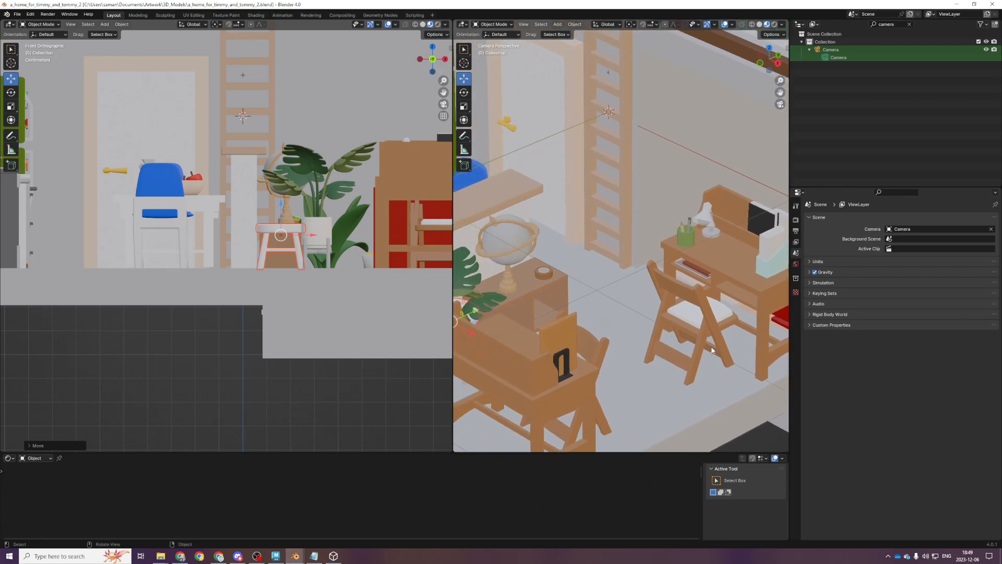
{"action": "scroll", "coordinate": [715, 348], "scroll_direction": "down", "scroll_amount": 2}
{"action": "key", "text": "KP_7"}
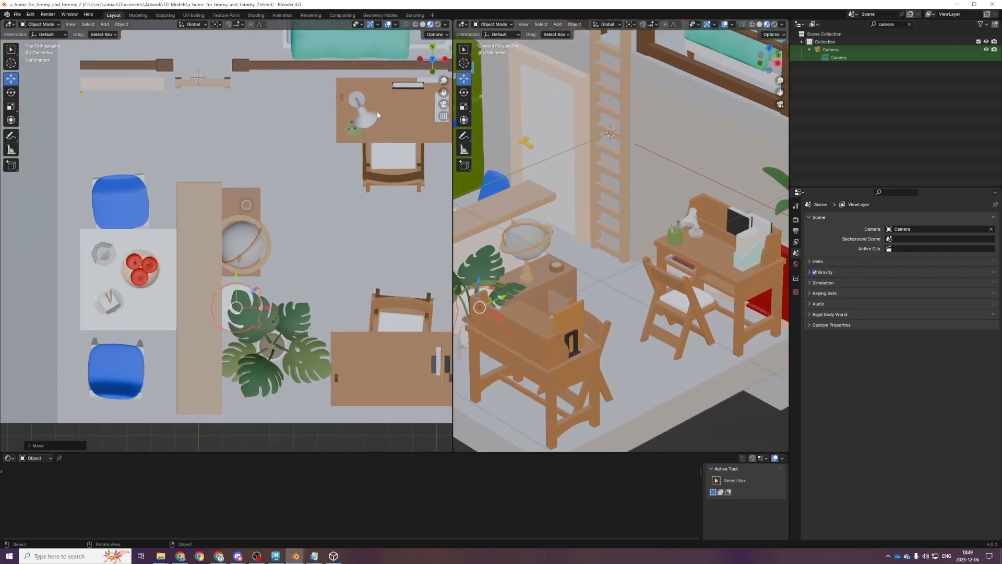
{"action": "left_click", "coordinate": [376, 111]}
{"action": "left_click_drag", "start_coordinate": [453, 208], "coordinate": [532, 209]}
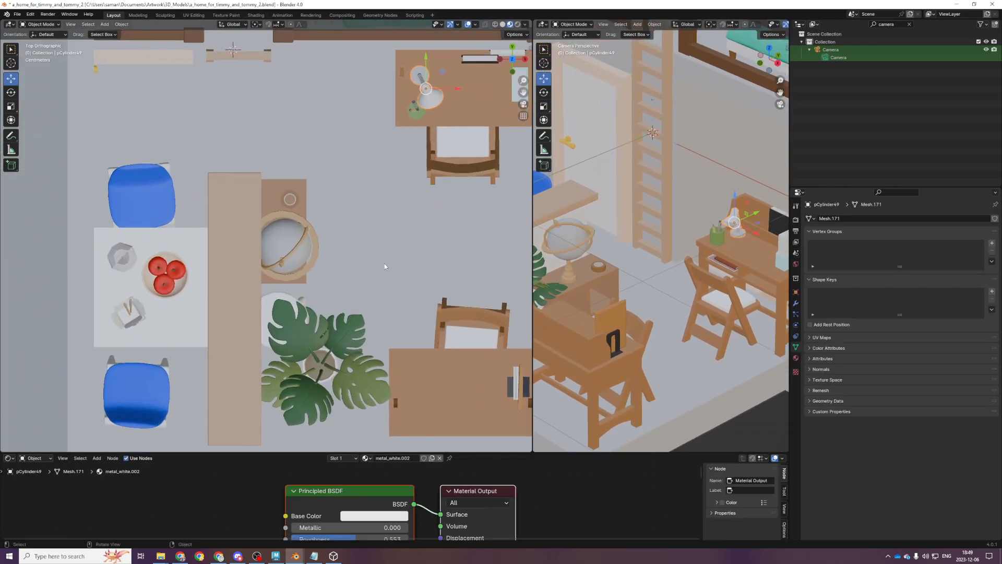
{"action": "middle_click_drag", "start_coordinate": [402, 260], "coordinate": [347, 260], "text": "shift"}
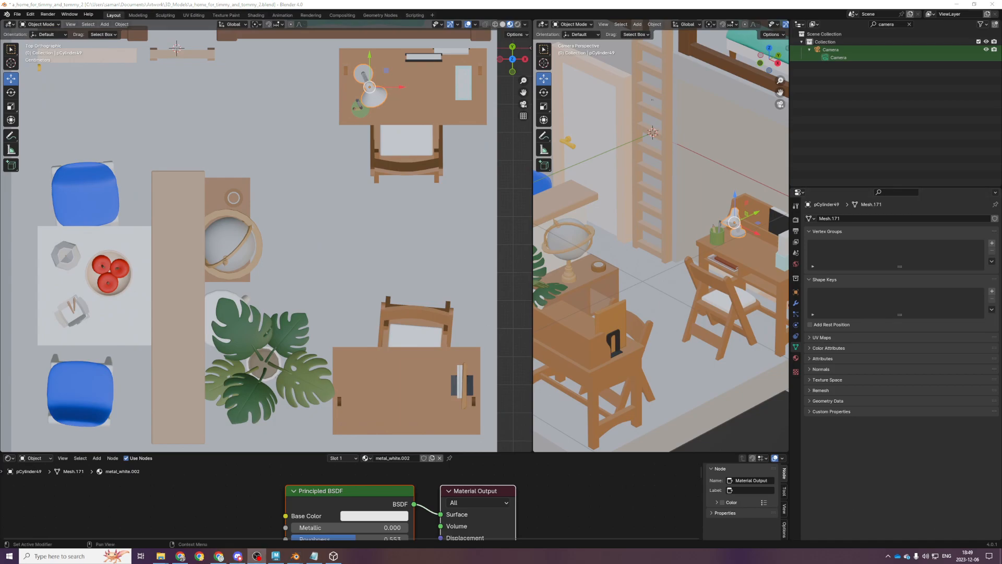
{"action": "middle_click_drag", "start_coordinate": [439, 177], "coordinate": [398, 264], "text": "ctrl"}
{"action": "key", "text": "ctrl+s"}
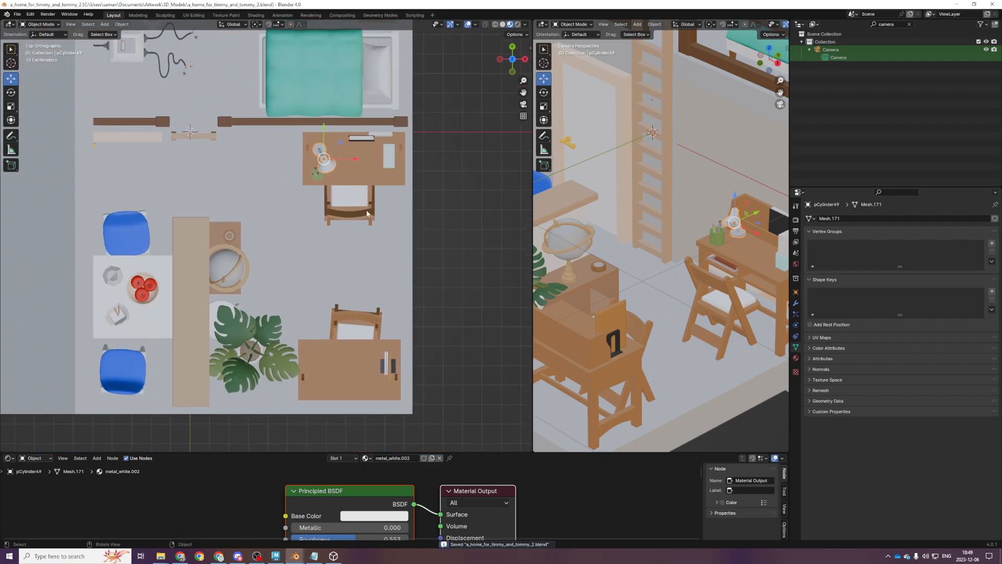
Duplicate the desk lamp in place and rotate the copy to face the chair of the second desk
{"action": "key", "text": "shift+d"}
{"action": "key", "text": "Escape"}
{"action": "key", "text": "r"}
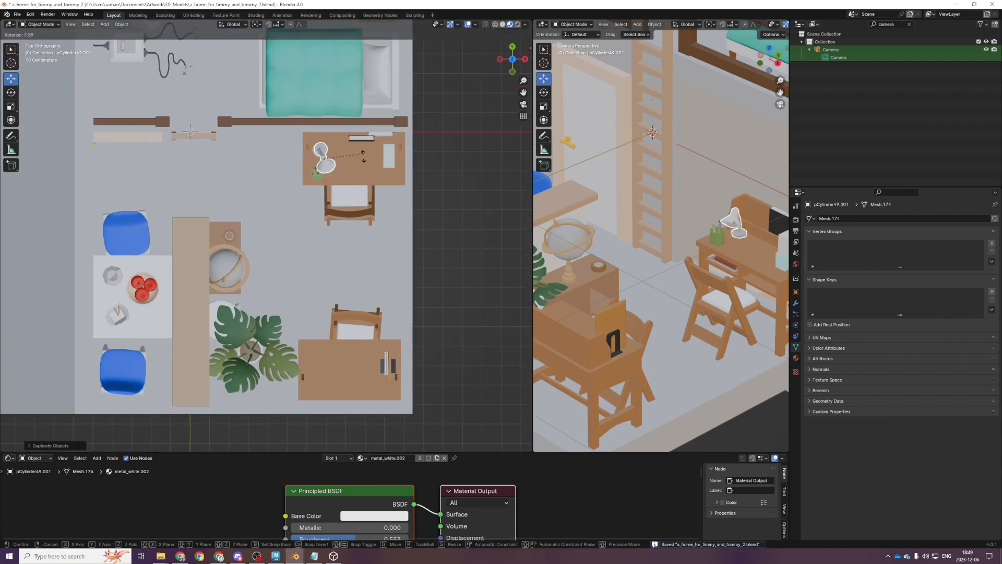
{"action": "left_click", "coordinate": [149, 353]}
{"action": "key", "text": "r"}
{"action": "left_click", "coordinate": [289, 215]}
Move the duplicated lamp in the top view onto the second desk, at the corner nearest the monstera
{"action": "key", "text": "g"}
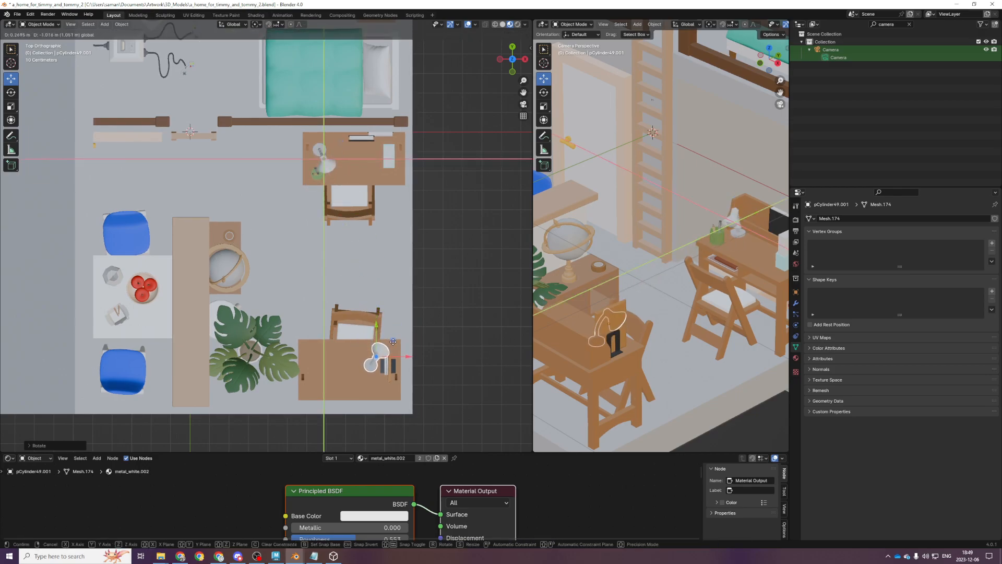
{"action": "left_click", "coordinate": [393, 347]}
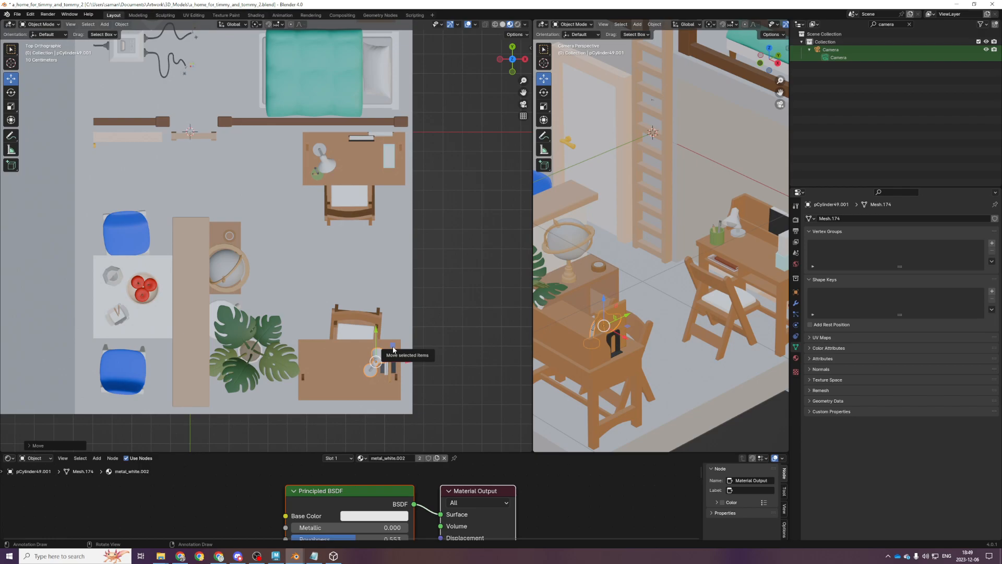
{"action": "key", "text": "g"}
{"action": "left_click", "coordinate": [334, 353]}
Lower the duplicated lamp slightly so its base rests on the second desktop, and save the file
{"action": "key", "text": "KP_Decimal"}
{"action": "middle_click_drag", "start_coordinate": [436, 358], "coordinate": [278, 182]}
{"action": "left_click_drag", "start_coordinate": [271, 195], "coordinate": [271, 203]}
{"action": "scroll", "coordinate": [282, 211], "scroll_direction": "down", "scroll_amount": 4}
{"action": "middle_click_drag", "start_coordinate": [285, 214], "coordinate": [296, 241]}
{"action": "key", "text": "ctrl+s"}
{"action": "scroll", "coordinate": [618, 331], "scroll_direction": "down", "scroll_amount": 1}
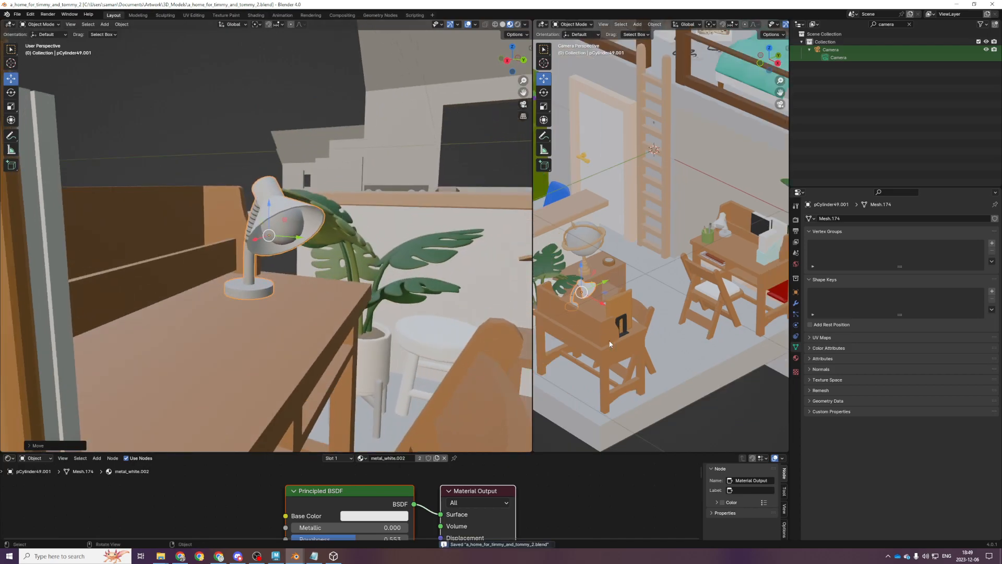
Widen the camera viewport and examine the desks and the whole room in it
{"action": "scroll", "coordinate": [618, 331], "scroll_direction": "up", "scroll_amount": 2}
{"action": "middle_click_drag", "start_coordinate": [618, 331], "coordinate": [697, 268], "text": "shift"}
{"action": "left_click", "coordinate": [682, 290]}
{"action": "scroll", "coordinate": [622, 330], "scroll_direction": "down", "scroll_amount": 1}
{"action": "scroll", "coordinate": [621, 330], "scroll_direction": "up", "scroll_amount": 3}
{"action": "middle_click_drag", "start_coordinate": [622, 330], "coordinate": [647, 285], "text": "shift"}
{"action": "scroll", "coordinate": [700, 270], "scroll_direction": "down", "scroll_amount": 6}
{"action": "scroll", "coordinate": [648, 284], "scroll_direction": "up", "scroll_amount": 2}
{"action": "scroll", "coordinate": [627, 280], "scroll_direction": "down", "scroll_amount": 3}
{"action": "left_click_drag", "start_coordinate": [532, 261], "coordinate": [369, 261]}
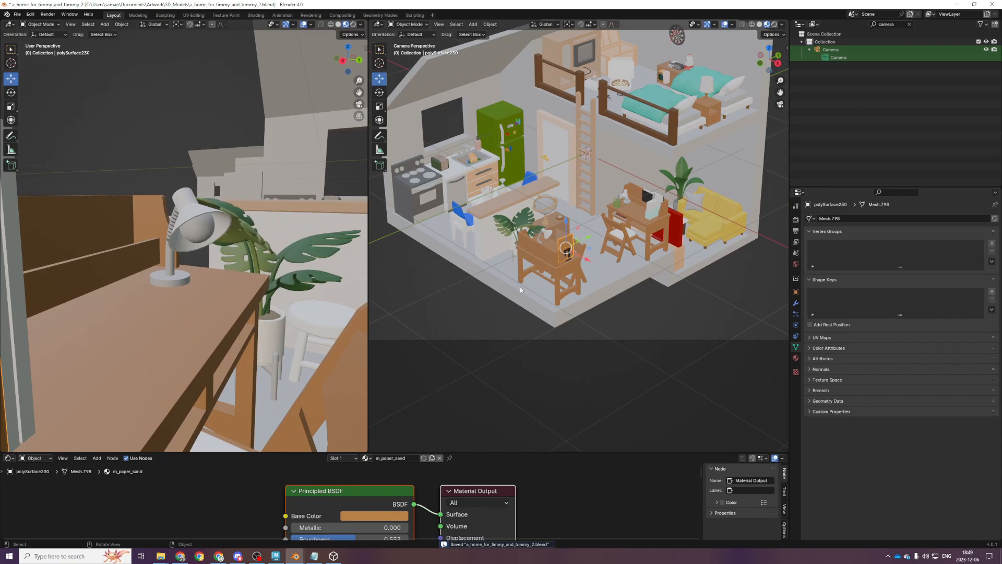
{"action": "scroll", "coordinate": [654, 322], "scroll_direction": "up", "scroll_amount": 4}
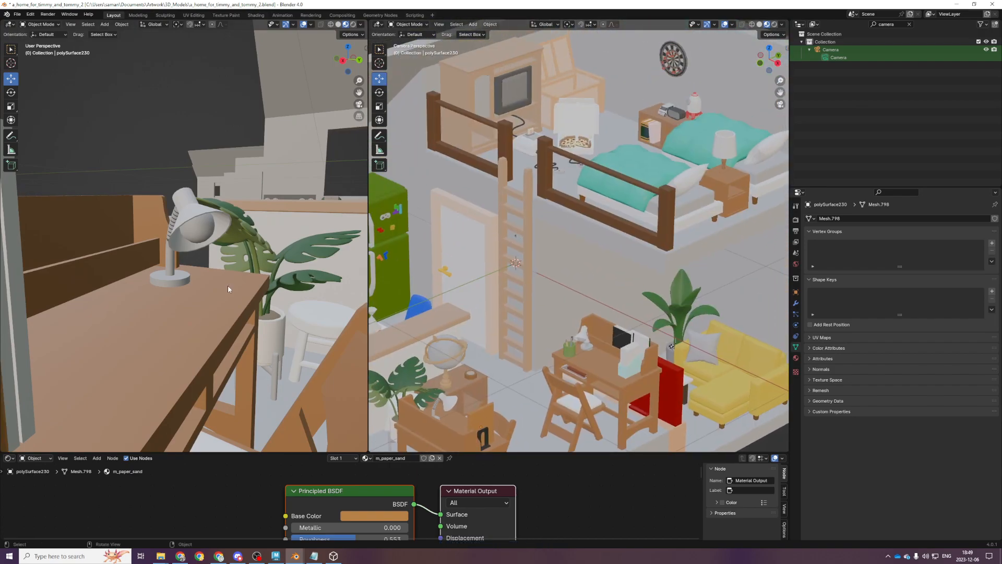
{"action": "scroll", "coordinate": [531, 117], "scroll_direction": "down", "scroll_amount": 3}
{"action": "scroll", "coordinate": [650, 325], "scroll_direction": "down", "scroll_amount": 1}
{"action": "middle_click_drag", "start_coordinate": [650, 326], "coordinate": [736, 262], "text": "shift"}
Save the file and preview the room in the camera viewport with rendered shading
{"action": "key", "text": "ctrl+s"}
{"action": "key", "text": "z"}
{"action": "key", "text": "z"}
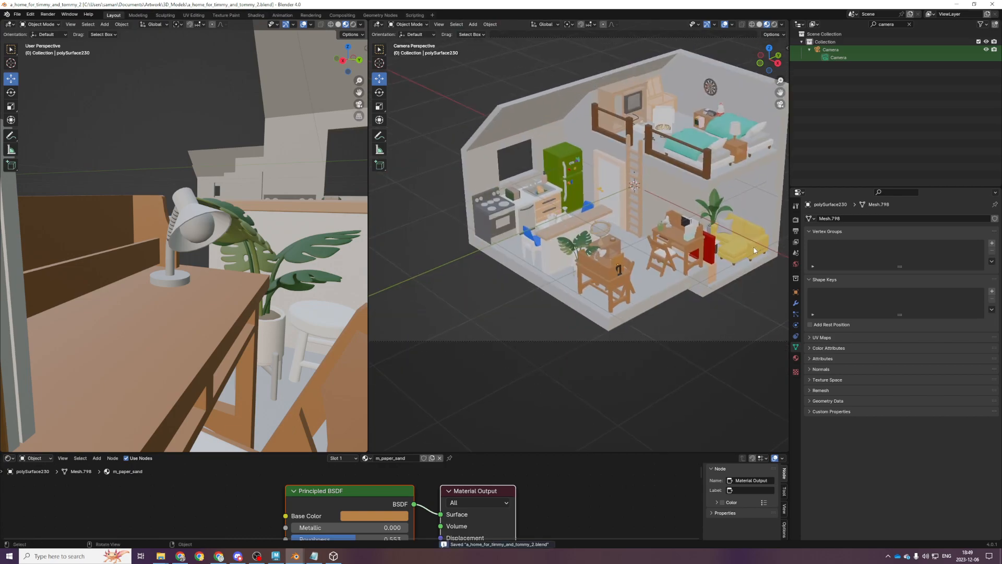
{"action": "left_click", "coordinate": [747, 300]}
{"action": "middle_click_drag", "start_coordinate": [718, 301], "coordinate": [634, 330], "text": "shift"}
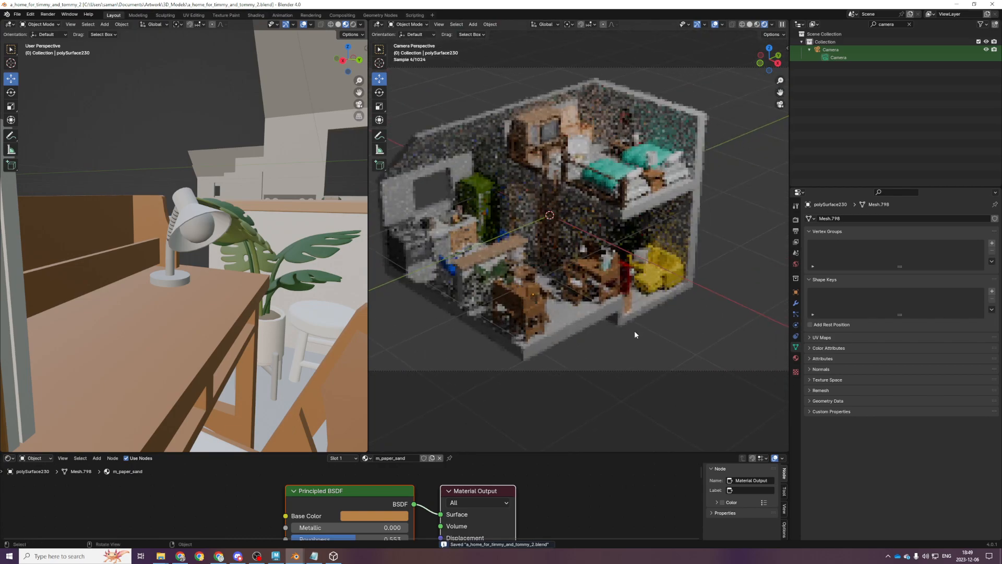
{"action": "scroll", "coordinate": [651, 330], "scroll_direction": "up", "scroll_amount": 2}
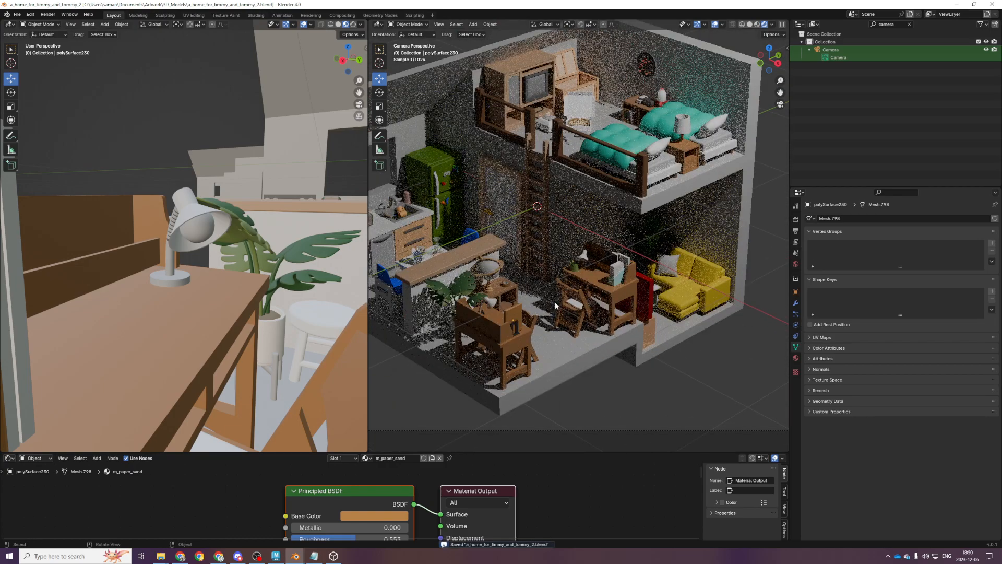
{"action": "scroll", "coordinate": [626, 358], "scroll_direction": "down", "scroll_amount": 1}
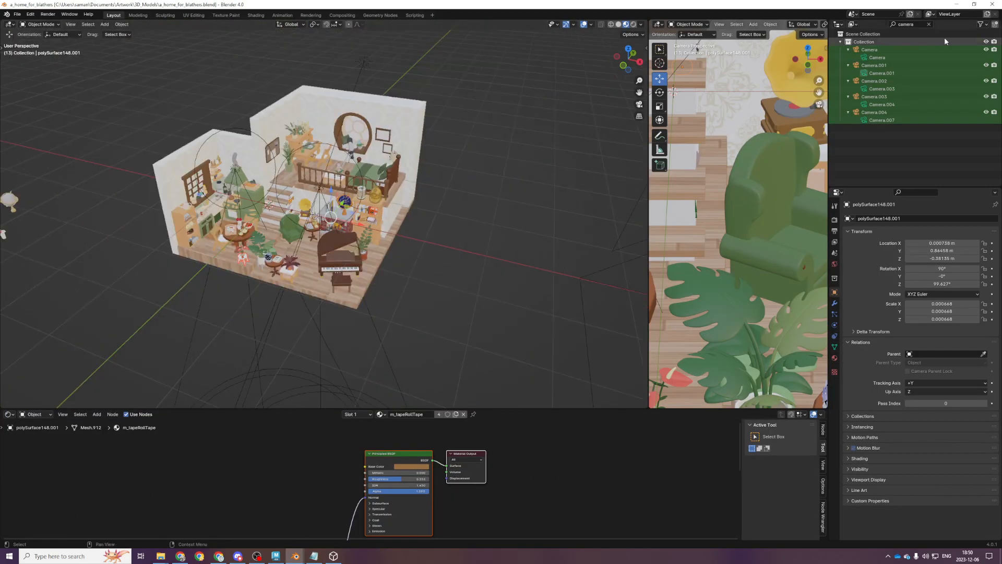
Switch to the a_home_for_blathers file, filter its scene objects by "roof", and select the roof cube
{"action": "left_click", "coordinate": [929, 24]}
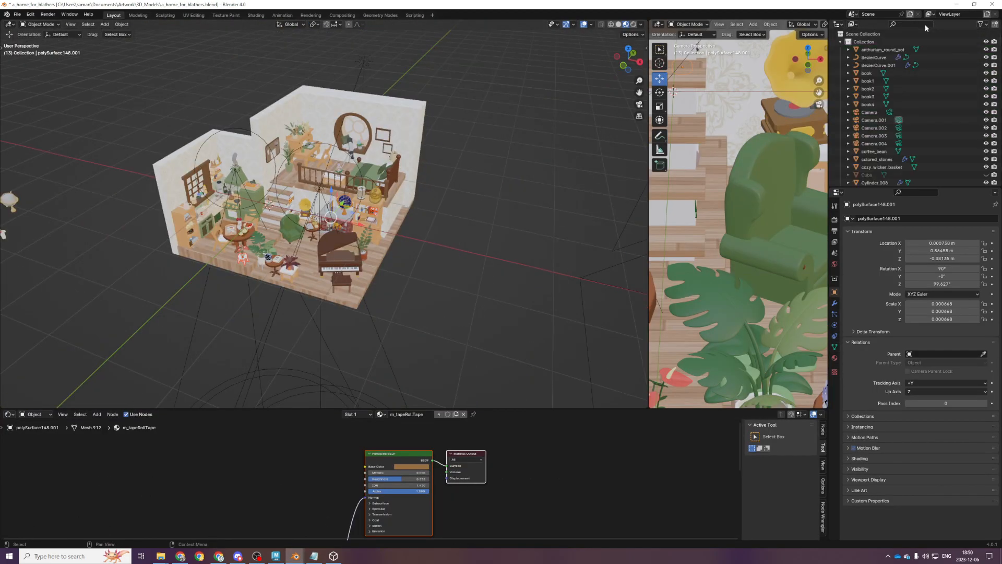
{"action": "left_click", "coordinate": [925, 24]}
{"action": "type", "text": "roof"}
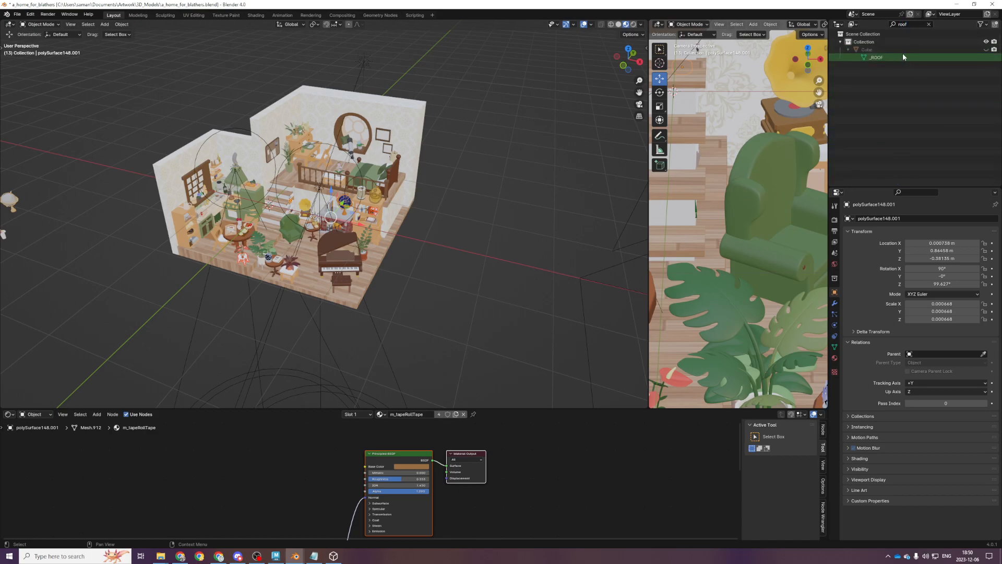
{"action": "left_click", "coordinate": [903, 56]}
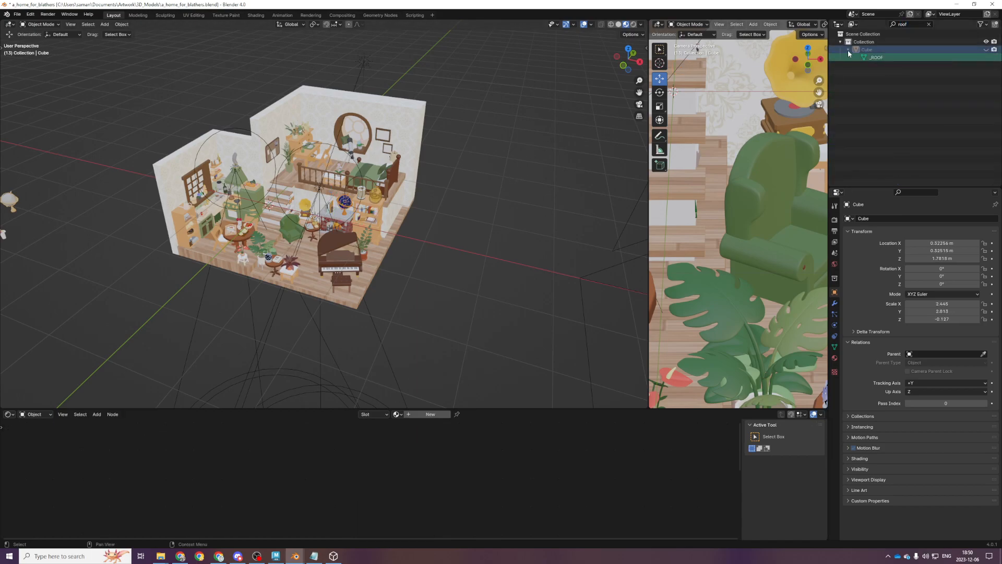
Unhide the roof cube, copy it, and hide it again
{"action": "left_click", "coordinate": [986, 49]}
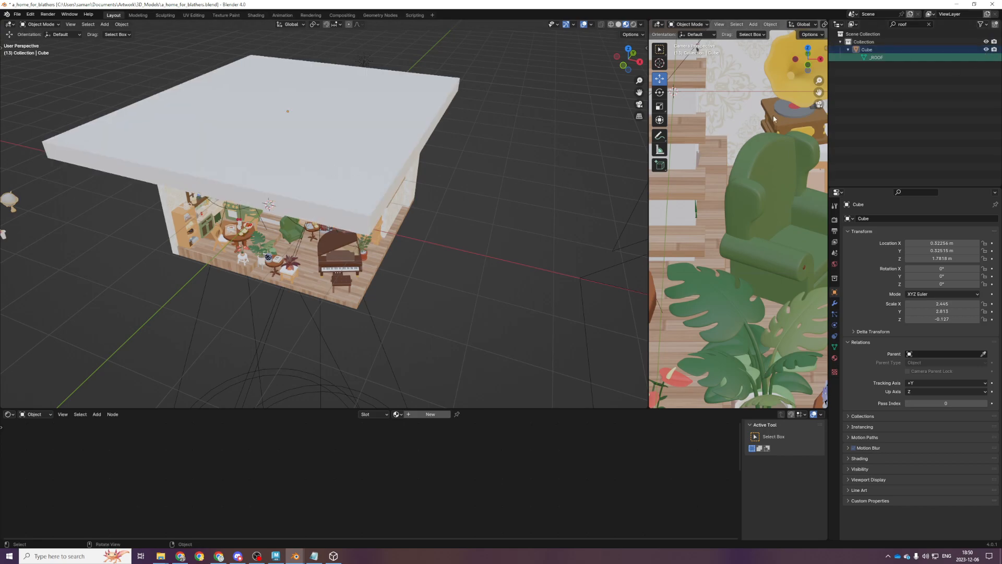
{"action": "key", "text": "ctrl+c"}
{"action": "left_click", "coordinate": [986, 49]}
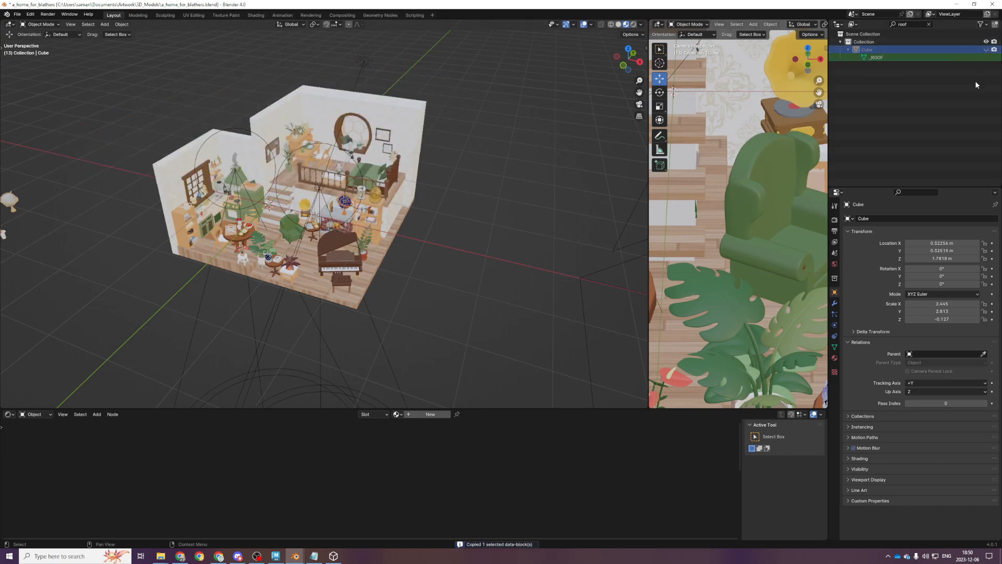
Return to the a_home_for_timmy_and_tommy_2 file and paste the copied roof into the scene
{"action": "key", "text": "alt+Tab"}
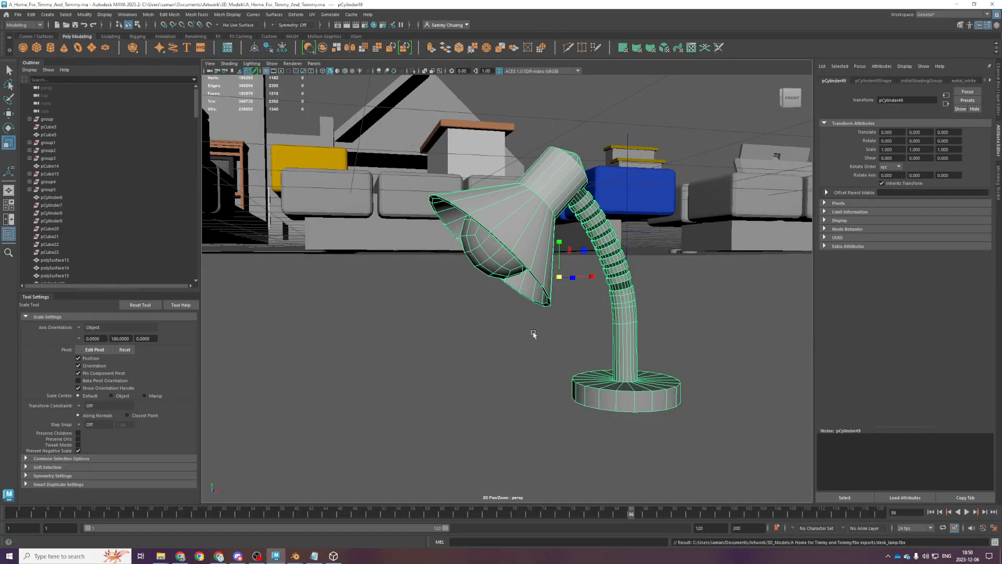
{"action": "left_click", "coordinate": [295, 556]}
{"action": "left_click", "coordinate": [256, 527]}
{"action": "key", "text": "ctrl+v"}
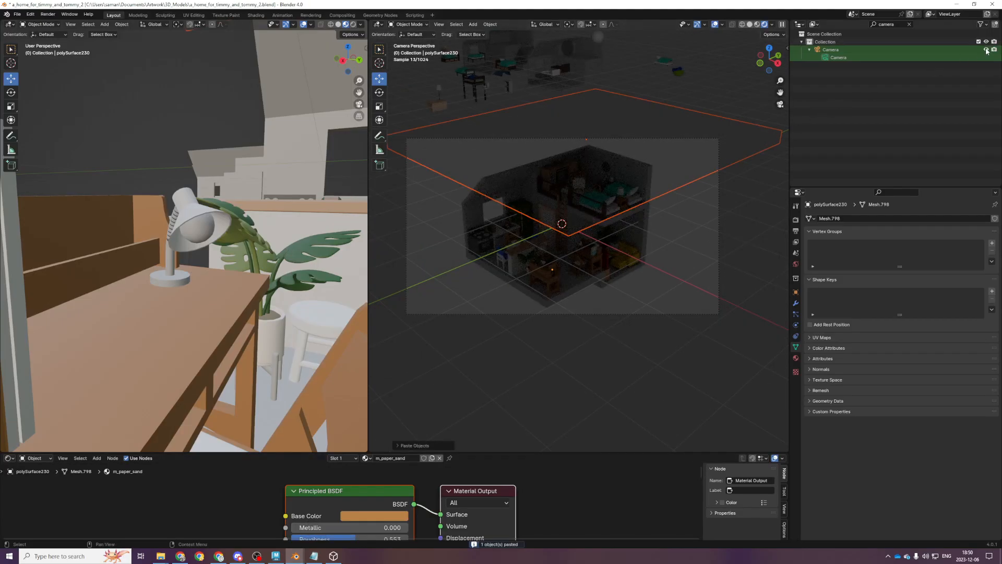
Filter the scene objects by "roof", save the file, and hide the pasted roof in the viewport
{"action": "left_click", "coordinate": [910, 24]}
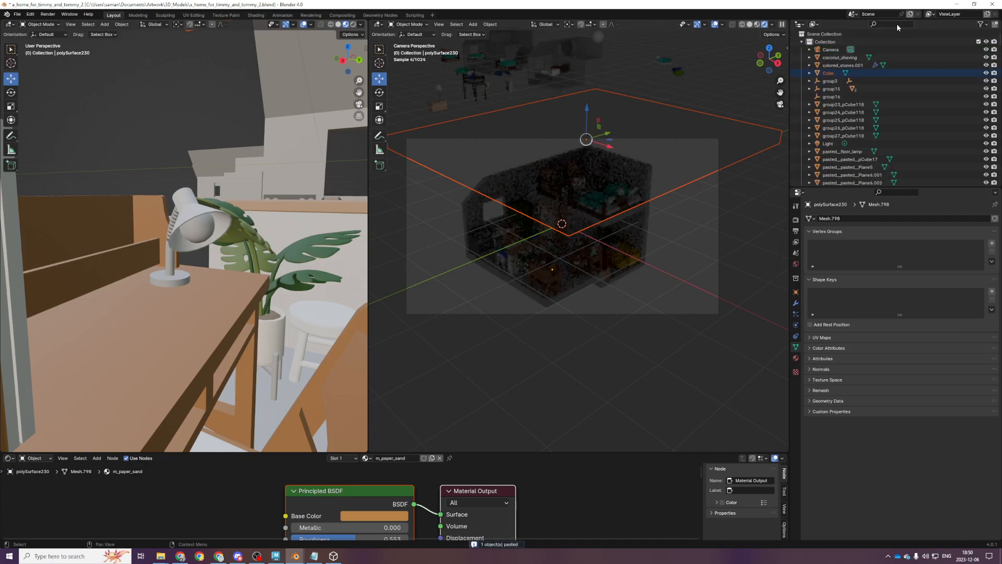
{"action": "left_click", "coordinate": [897, 23]}
{"action": "type", "text": "roof"}
{"action": "key", "text": "Return"}
{"action": "key", "text": "ctrl+s"}
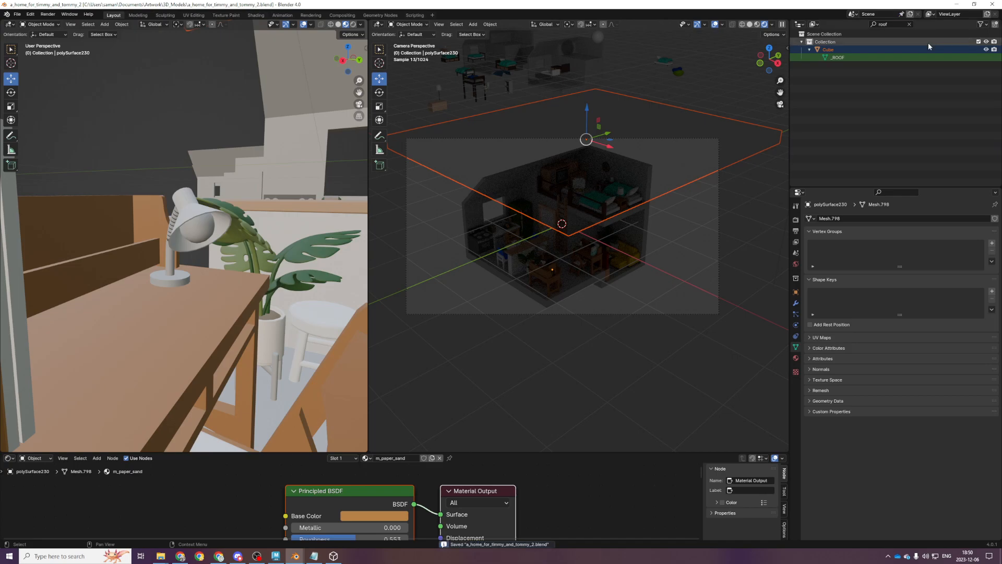
{"action": "left_click", "coordinate": [986, 49]}
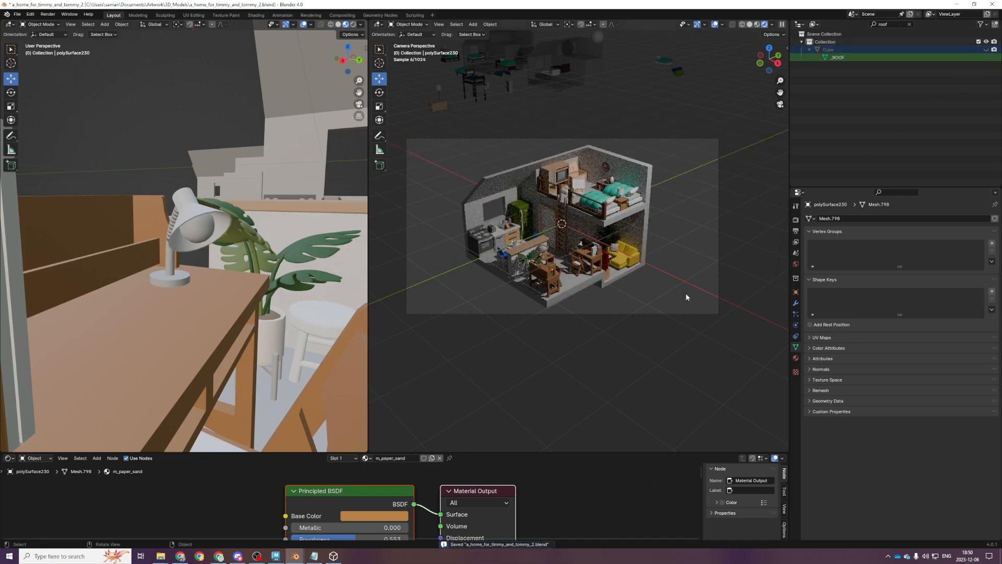
Look over the a_home_for_blathers scene, return to a_home_for_timmy_and_tommy_2, and examine the rendered room and its desk lamps
{"action": "left_click", "coordinate": [301, 557]}
{"action": "left_click", "coordinate": [318, 528]}
{"action": "scroll", "coordinate": [638, 251], "scroll_direction": "down", "scroll_amount": 6}
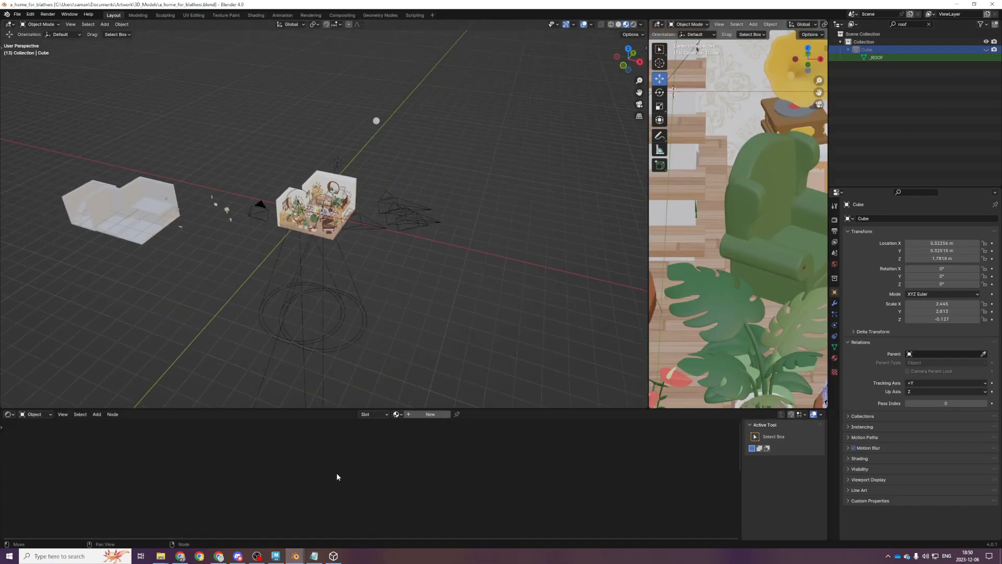
{"action": "key", "text": "alt+Tab"}
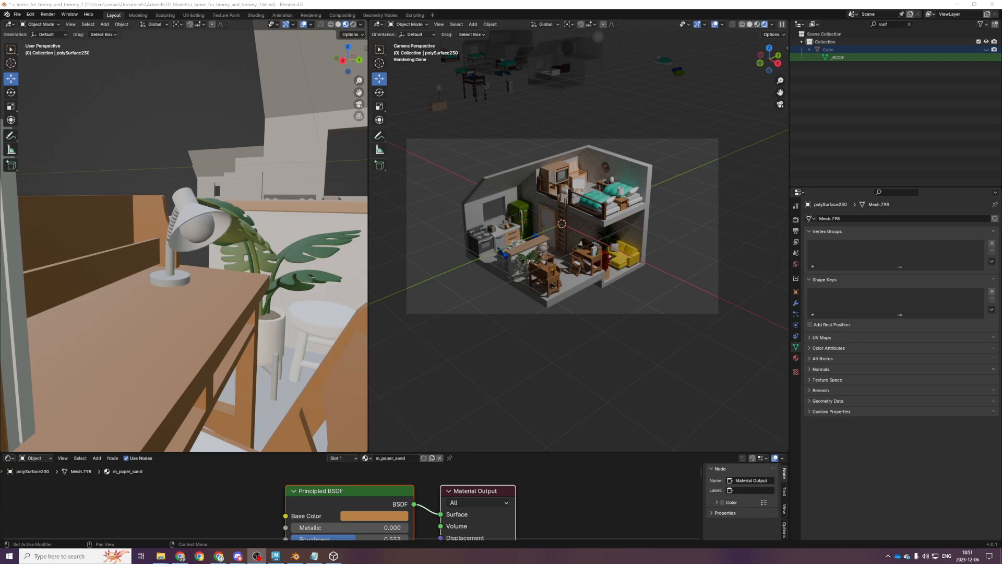
{"action": "scroll", "coordinate": [559, 367], "scroll_direction": "up", "scroll_amount": 4}
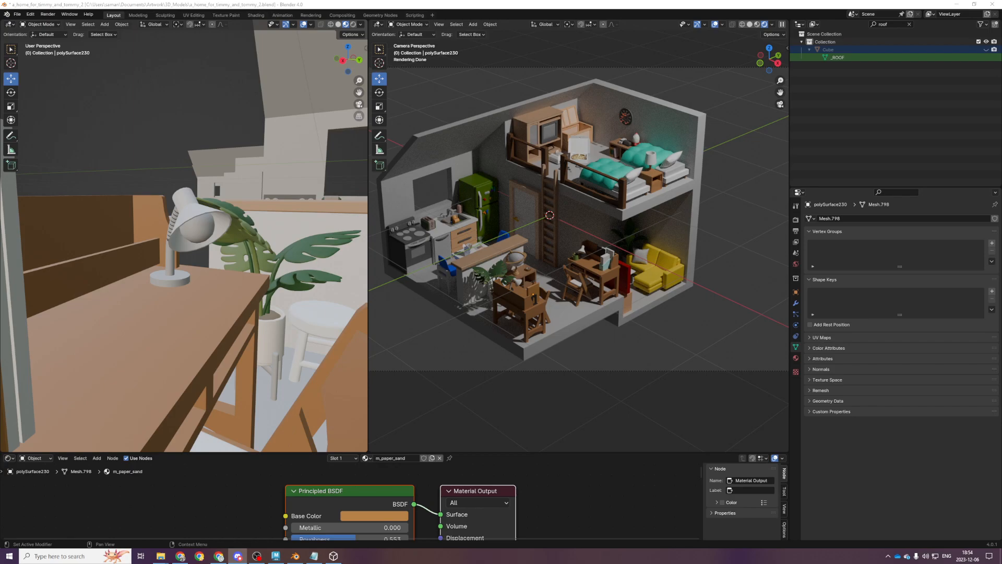
{"action": "scroll", "coordinate": [617, 407], "scroll_direction": "up", "scroll_amount": 3}
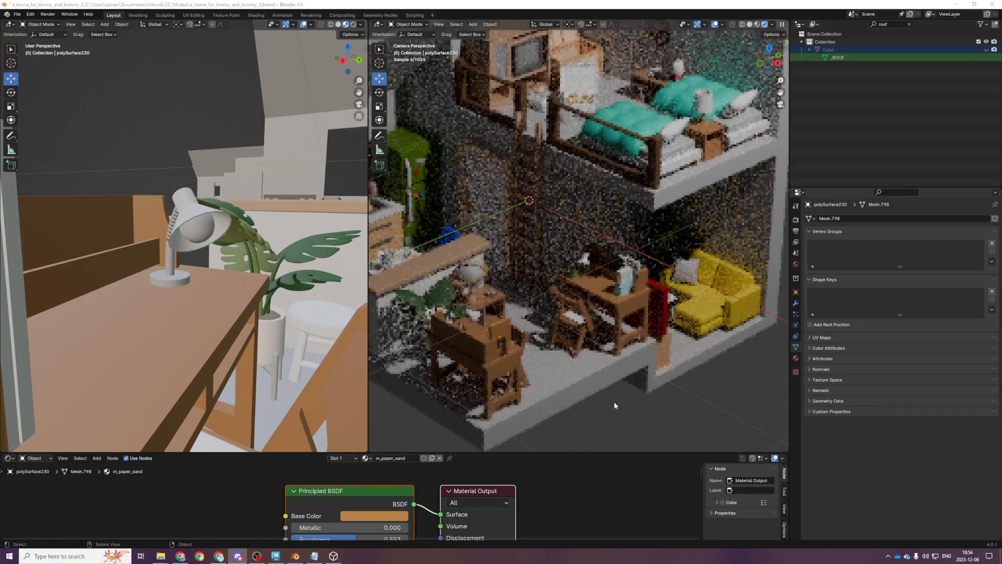
{"action": "scroll", "coordinate": [621, 402], "scroll_direction": "down", "scroll_amount": 2}
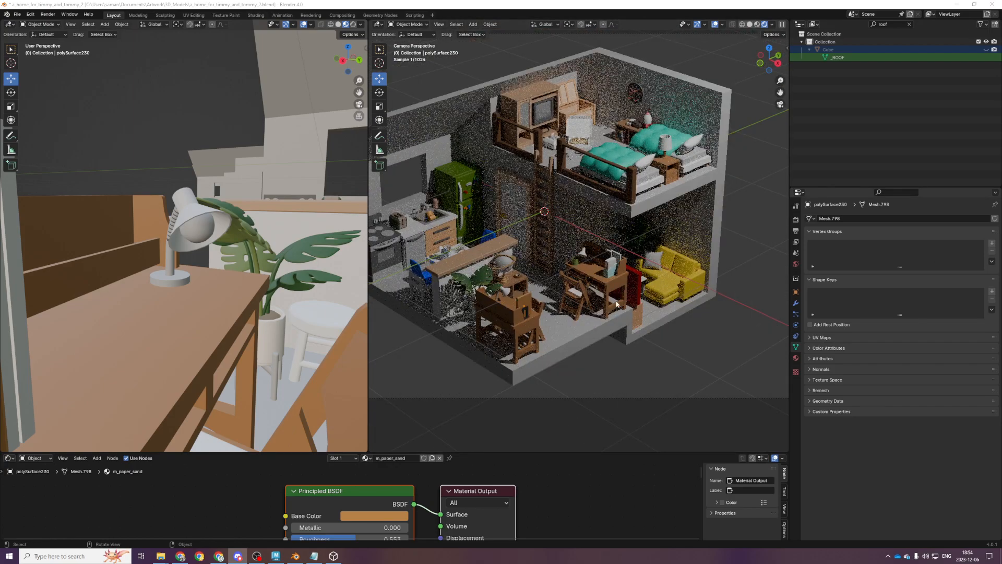
{"action": "scroll", "coordinate": [253, 258], "scroll_direction": "down", "scroll_amount": 3}
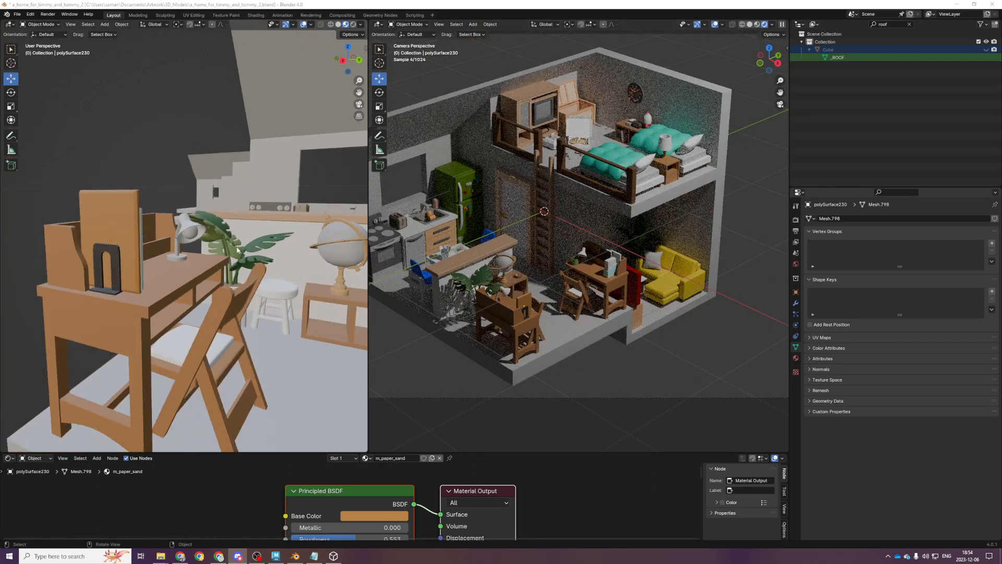
Add a spot light and move it in top view beside the lamp on the desk below the loft
{"action": "left_click_drag", "start_coordinate": [372, 198], "coordinate": [605, 191]}
{"action": "scroll", "coordinate": [385, 268], "scroll_direction": "down", "scroll_amount": 3}
{"action": "left_click_drag", "start_coordinate": [369, 266], "coordinate": [649, 266]}
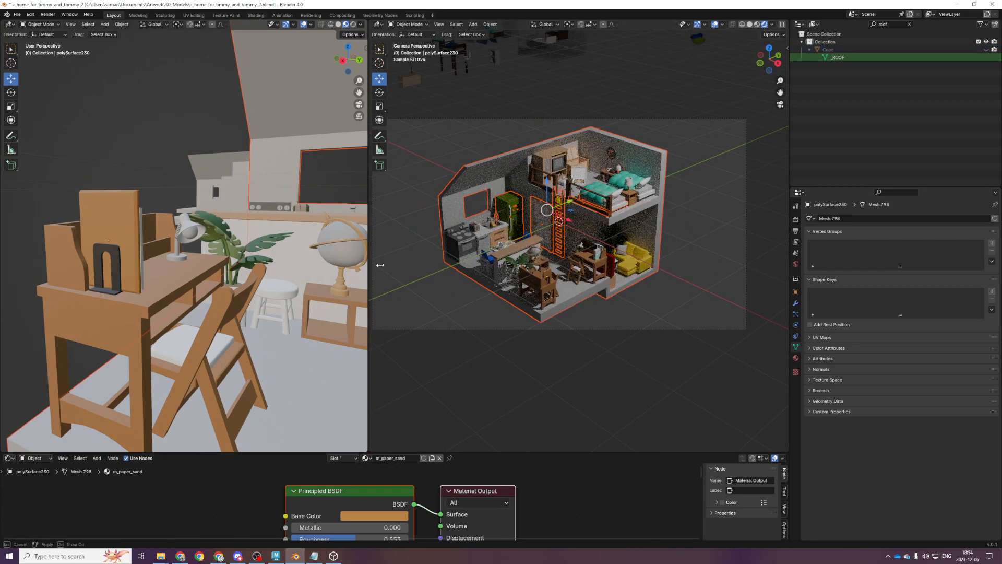
{"action": "scroll", "coordinate": [422, 316], "scroll_direction": "down", "scroll_amount": 3}
{"action": "middle_click_drag", "start_coordinate": [422, 315], "coordinate": [510, 372]}
{"action": "key", "text": "KP_7"}
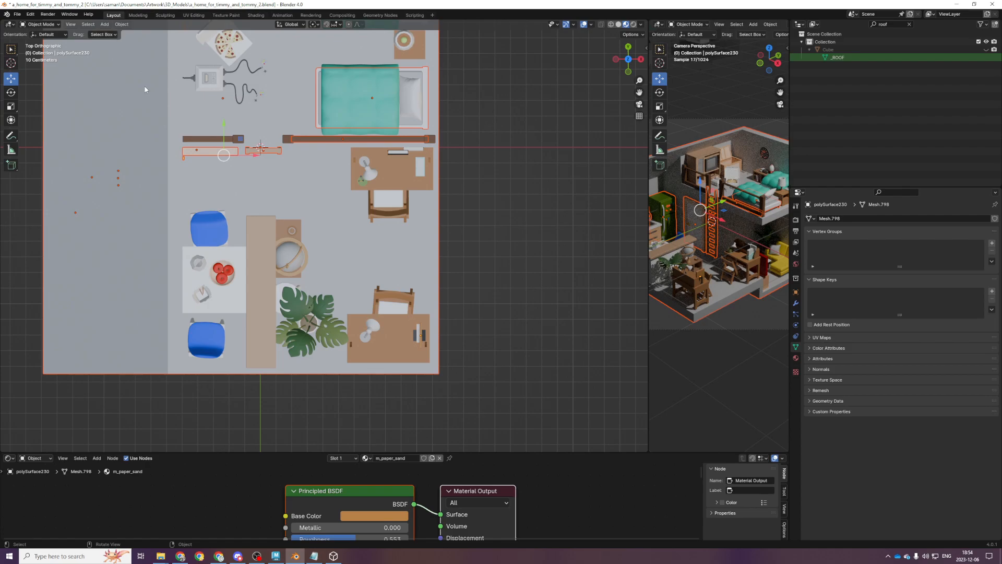
{"action": "key", "text": "shift+a"}
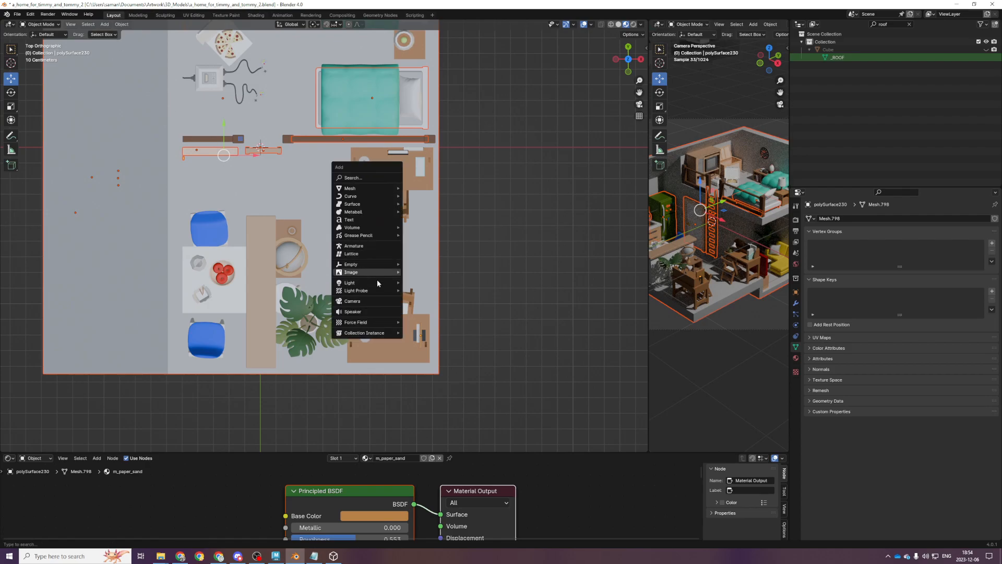
{"action": "mouse_move", "coordinate": [377, 282]}
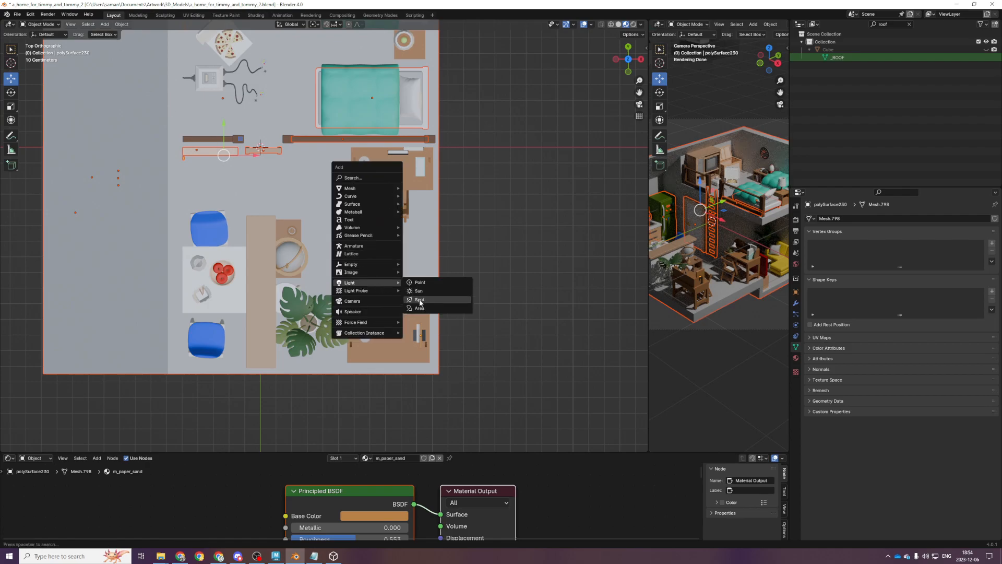
{"action": "left_click", "coordinate": [420, 300]}
{"action": "key", "text": "g"}
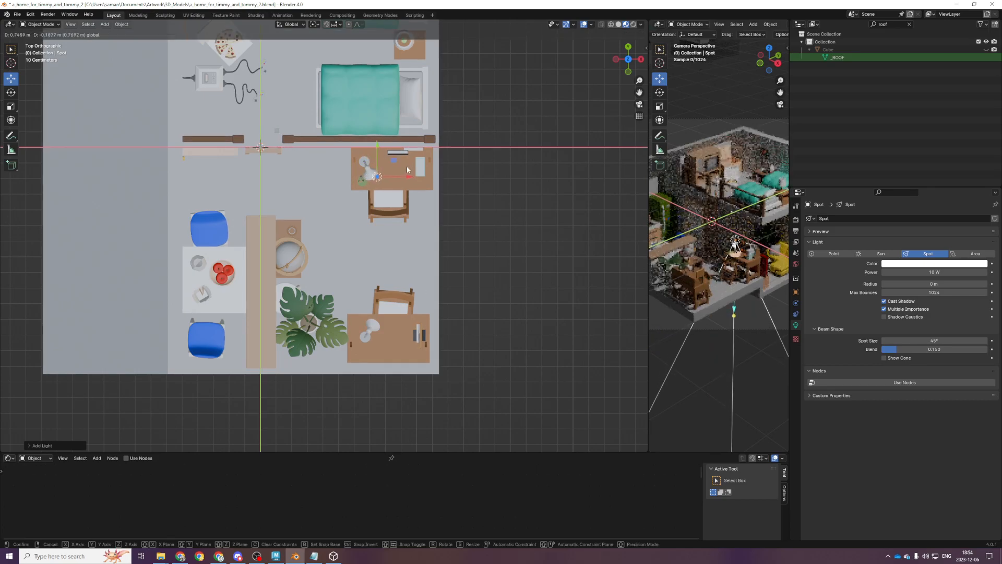
{"action": "left_click", "coordinate": [405, 181]}
Rotate the spot light in top and side views and move it toward the desk lamp's head
{"action": "key", "text": "r"}
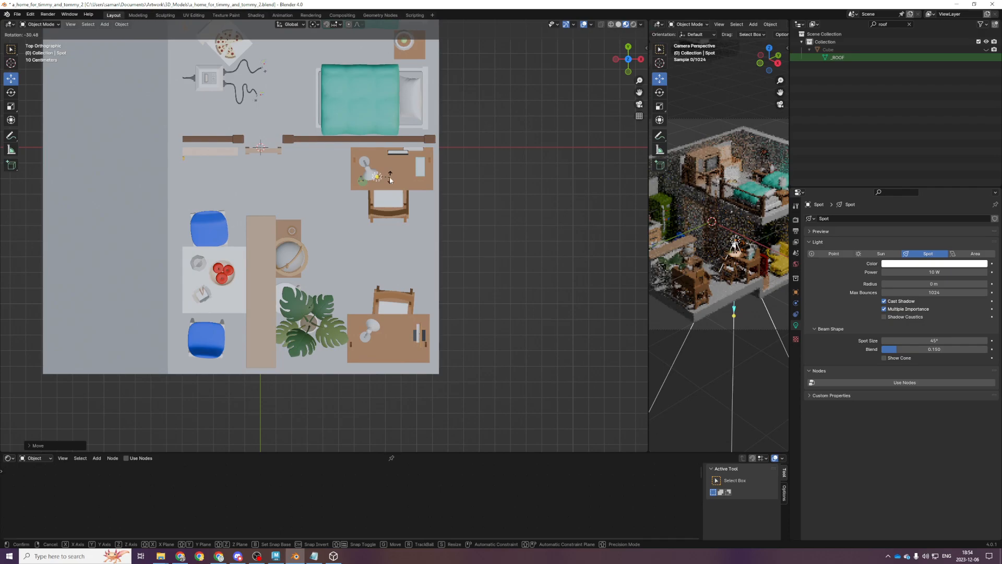
{"action": "left_click", "coordinate": [390, 181]}
{"action": "key", "text": "KP_3"}
{"action": "scroll", "coordinate": [425, 209], "scroll_direction": "up", "scroll_amount": 3}
{"action": "key", "text": "r"}
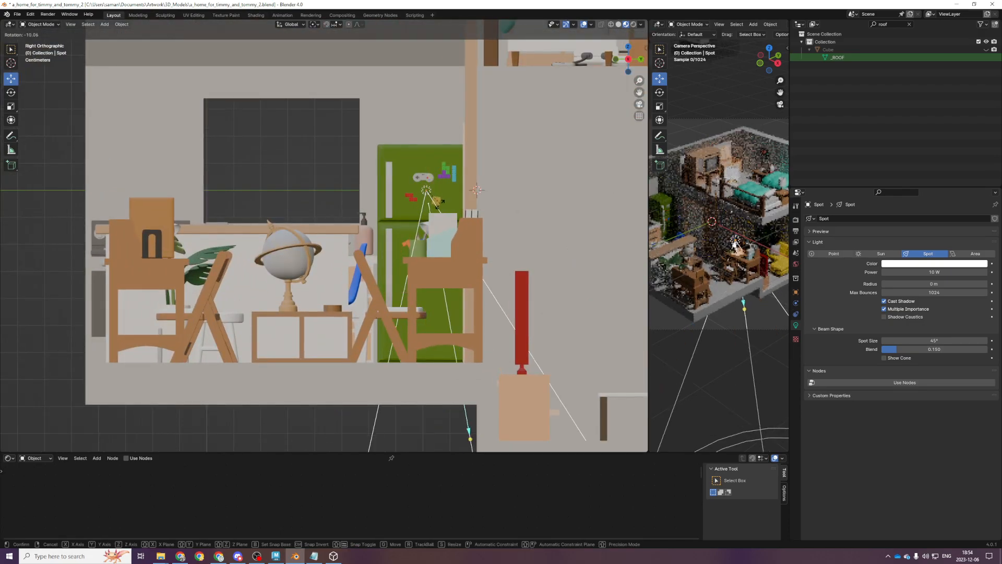
{"action": "left_click", "coordinate": [434, 201]}
{"action": "key", "text": "g"}
{"action": "left_click", "coordinate": [460, 204]}
Turn the spot light in top view to match the lamp's direction and shift it horizontally onto the lampshade
{"action": "scroll", "coordinate": [459, 204], "scroll_direction": "down", "scroll_amount": 3}
{"action": "key", "text": "KP_7"}
{"action": "scroll", "coordinate": [463, 131], "scroll_direction": "up", "scroll_amount": 4}
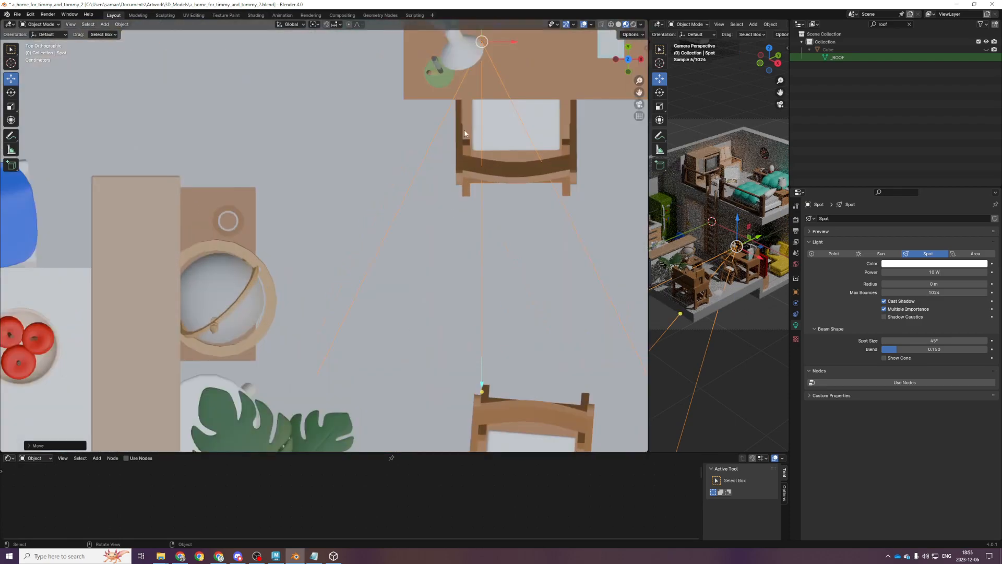
{"action": "key", "text": "r"}
{"action": "left_click", "coordinate": [444, 188]}
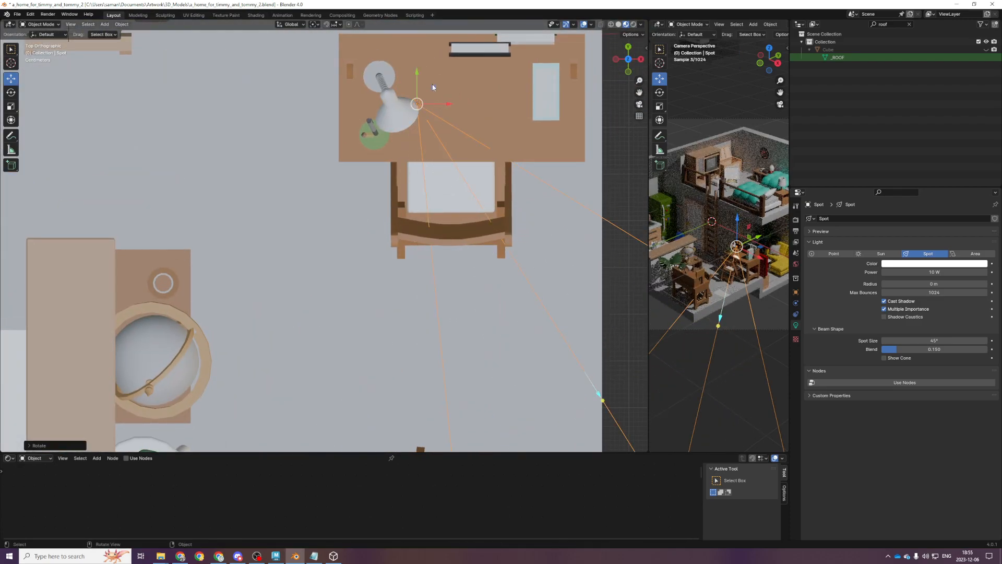
{"action": "key", "text": "g"}
{"action": "key", "text": "shift+z"}
{"action": "left_click", "coordinate": [403, 106]}
Fine-tune the spot light's horizontal position inside the desk lamp's shade and save the file
{"action": "middle_click_drag", "start_coordinate": [403, 106], "coordinate": [605, 263]}
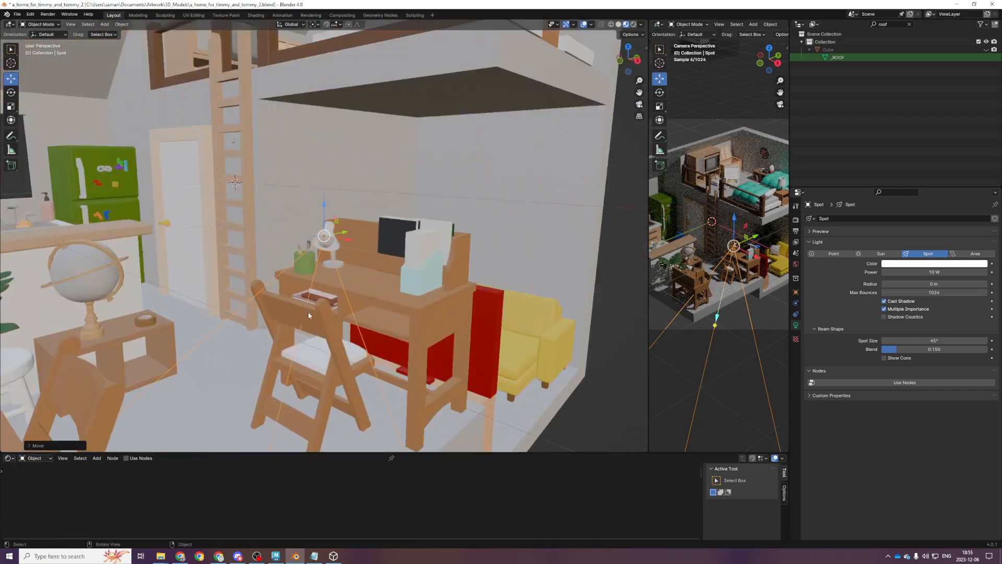
{"action": "middle_click_drag", "start_coordinate": [341, 225], "coordinate": [355, 277]}
{"action": "key", "text": "g"}
{"action": "key", "text": "shift+z"}
{"action": "left_click", "coordinate": [344, 232]}
{"action": "scroll", "coordinate": [332, 250], "scroll_direction": "up", "scroll_amount": 5}
{"action": "key", "text": "ctrl+s"}
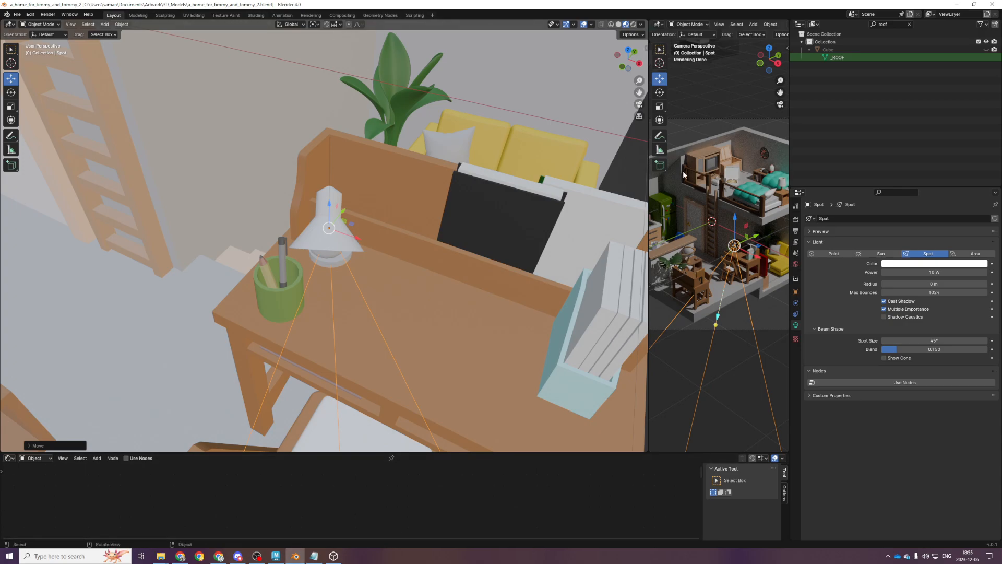
Enlarge the rendered camera view around the desk and set the spot light's power to 100 W
{"action": "left_click_drag", "start_coordinate": [648, 199], "coordinate": [353, 209]}
{"action": "scroll", "coordinate": [626, 368], "scroll_direction": "up", "scroll_amount": 5}
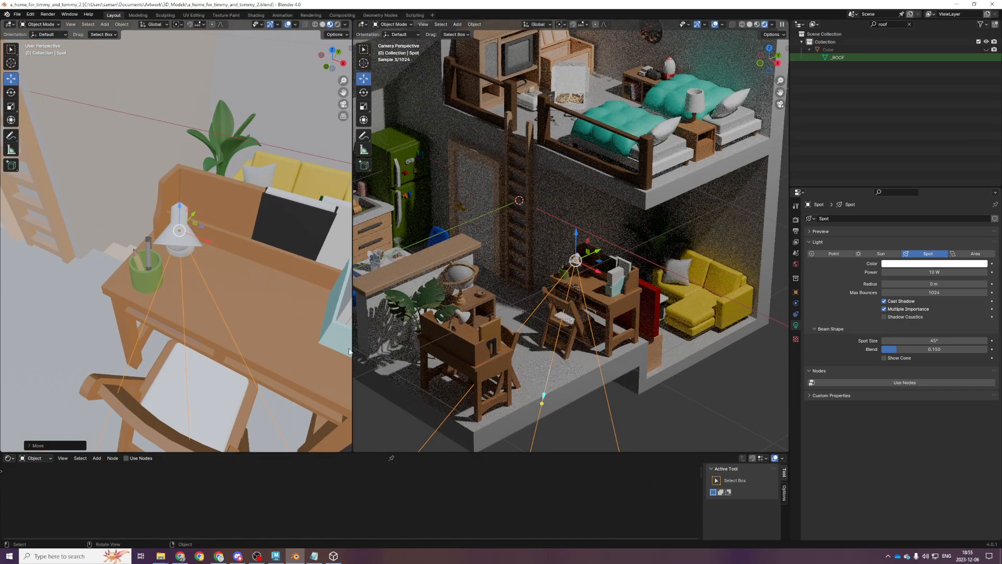
{"action": "key", "text": "KP_3"}
{"action": "scroll", "coordinate": [690, 387], "scroll_direction": "up", "scroll_amount": 2}
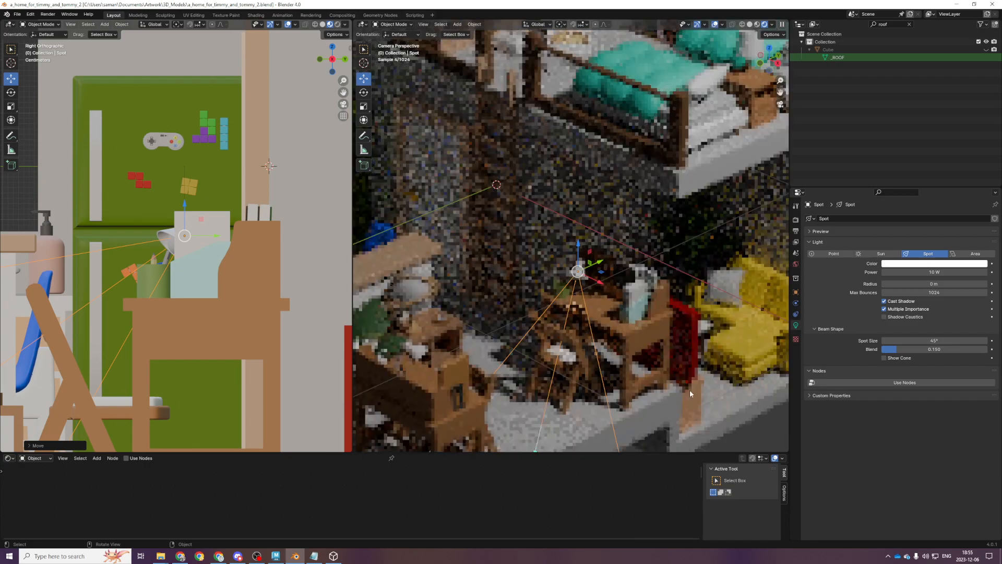
{"action": "left_click", "coordinate": [902, 272]}
{"action": "type", "text": "100"}
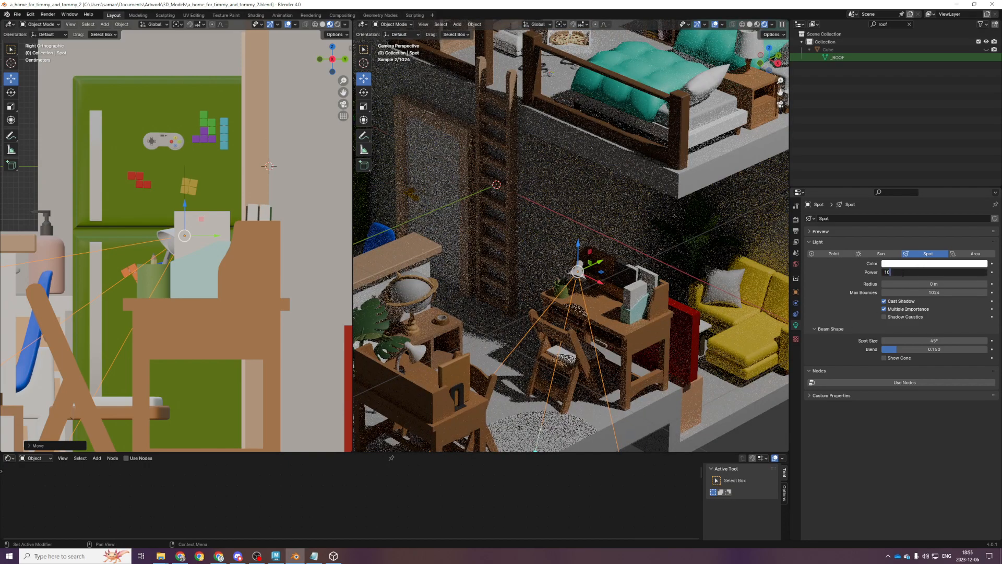
{"action": "key", "text": "Return"}
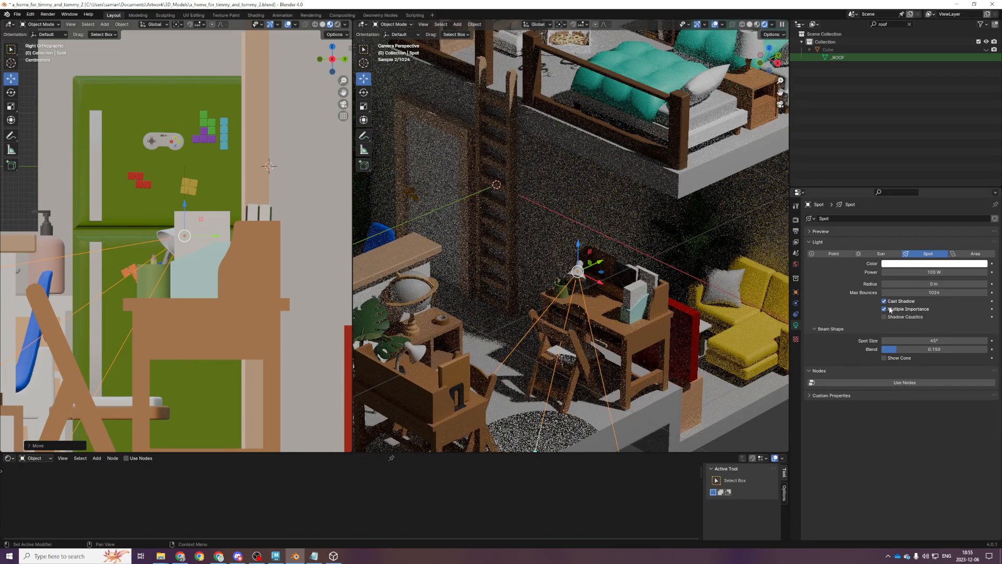
Unhide the roof cube to darken the room and save the file
{"action": "left_click", "coordinate": [986, 50]}
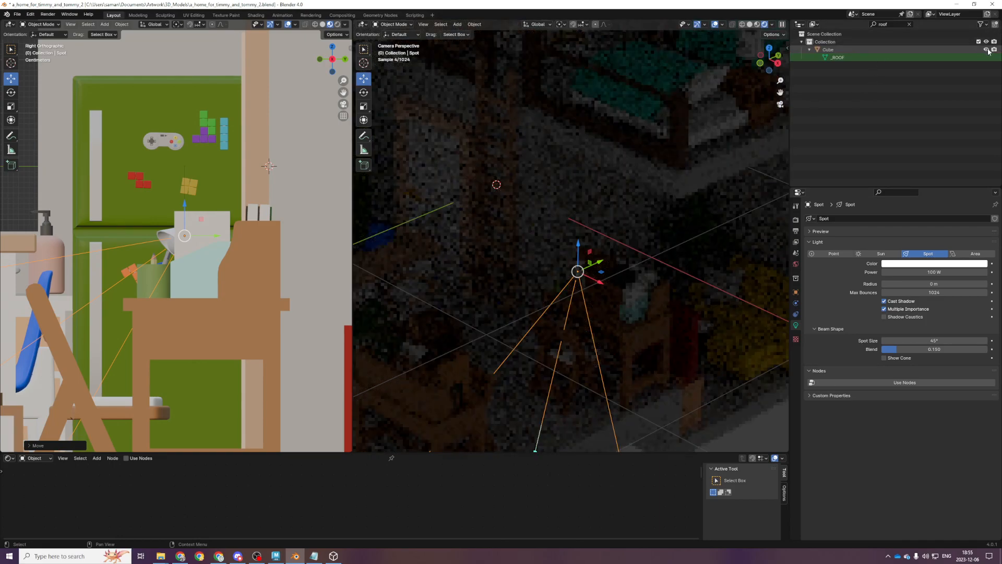
{"action": "scroll", "coordinate": [678, 368], "scroll_direction": "down", "scroll_amount": 1}
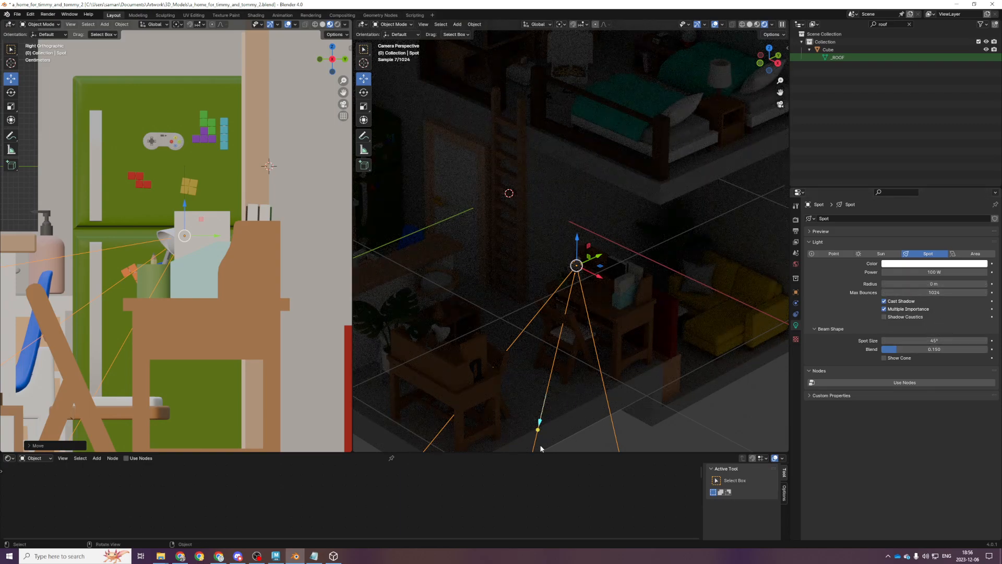
{"action": "left_click_drag", "start_coordinate": [539, 424], "coordinate": [552, 363]}
{"action": "key", "text": "ctrl+z"}
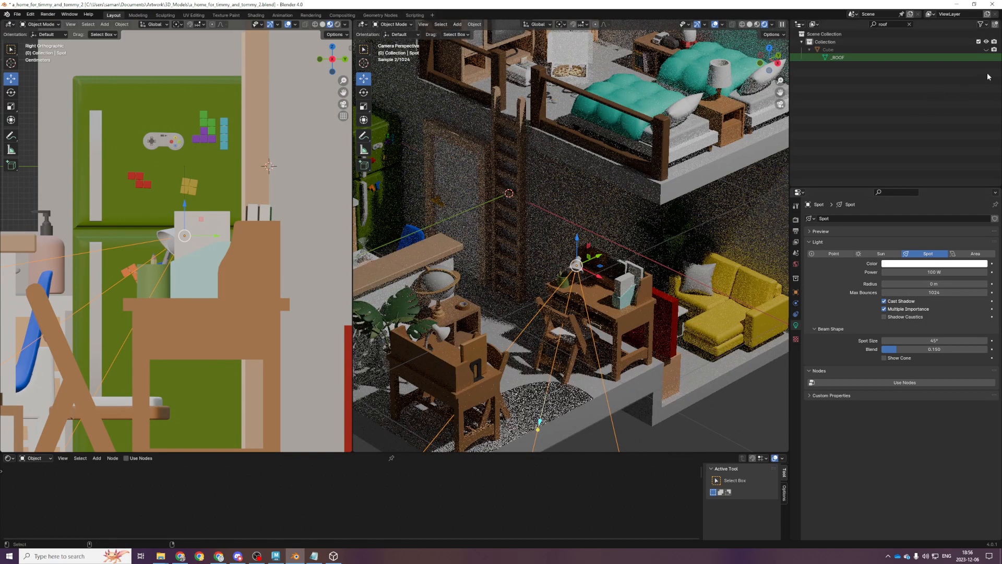
{"action": "left_click", "coordinate": [987, 50]}
{"action": "key", "text": "ctrl+s"}
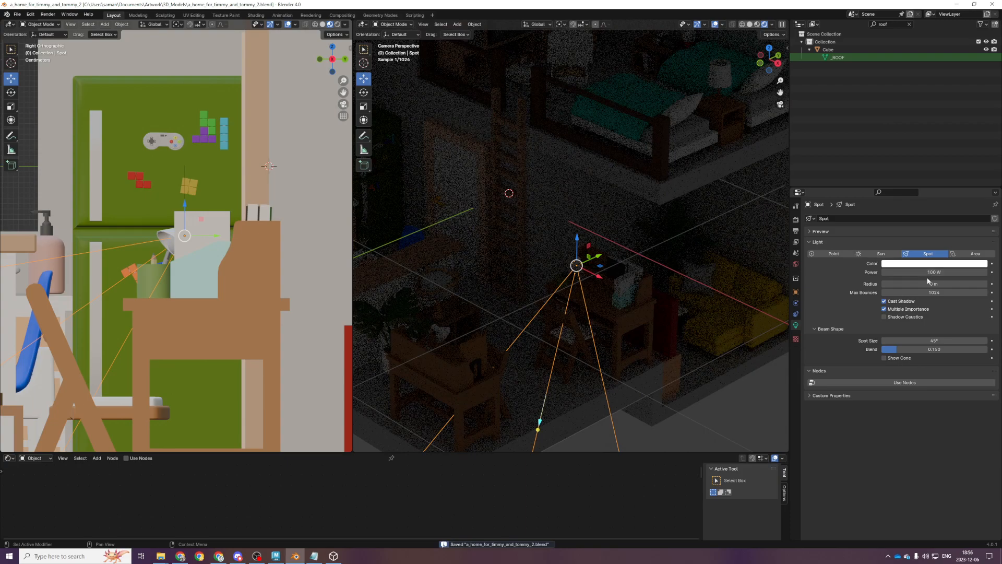
Raise the spot light's power slightly above 100 W and set its radius to 0.09 m
{"action": "left_click_drag", "start_coordinate": [928, 273], "coordinate": [935, 272]}
{"action": "mouse_move", "coordinate": [927, 283]}
{"action": "left_mouse_down"}
{"action": "mouse_move", "coordinate": [948, 284]}
{"action": "mouse_move", "coordinate": [923, 284]}
{"action": "left_mouse_up"}
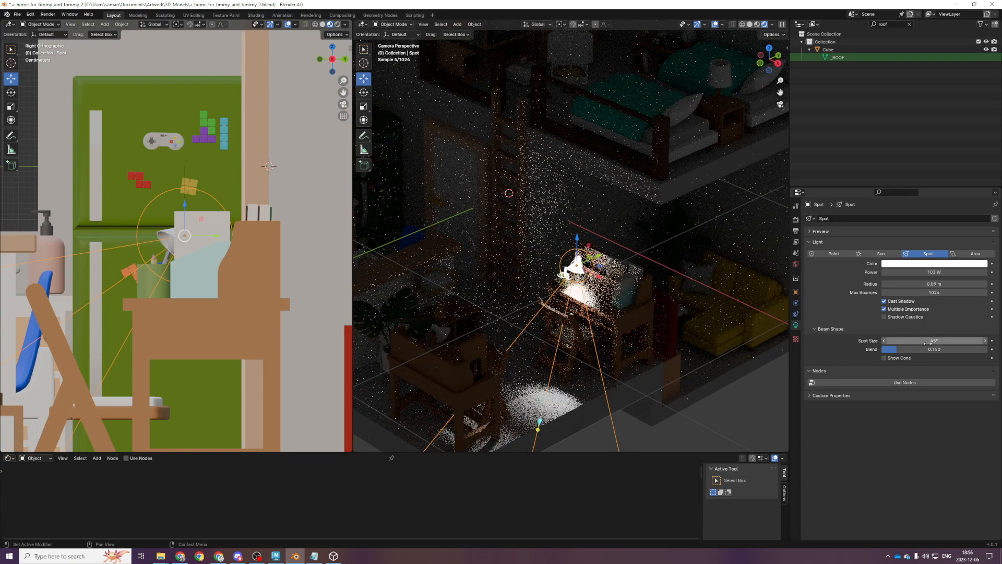
{"action": "scroll", "coordinate": [597, 370], "scroll_direction": "down", "scroll_amount": 3}
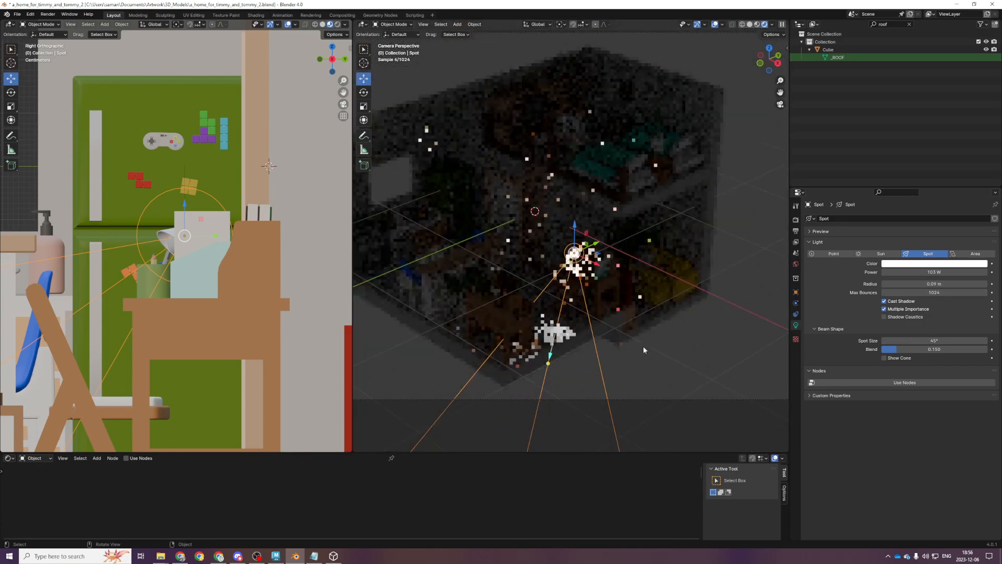
{"action": "scroll", "coordinate": [608, 366], "scroll_direction": "down", "scroll_amount": 5}
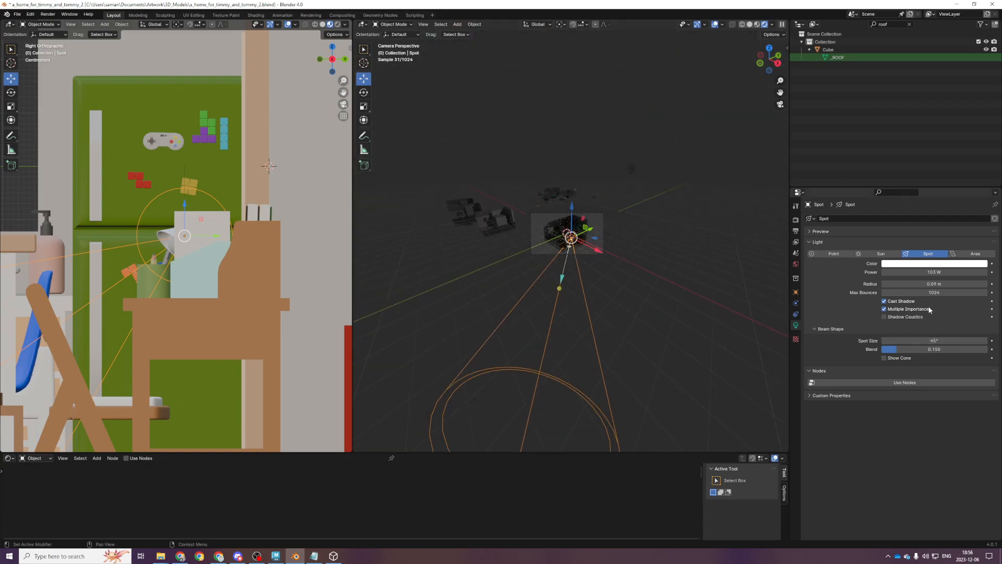
{"action": "left_click_drag", "start_coordinate": [929, 283], "coordinate": [893, 283]}
{"action": "key", "text": "ctrl+z"}
{"action": "key", "text": "r"}
{"action": "left_click_drag", "start_coordinate": [561, 283], "coordinate": [562, 275]}
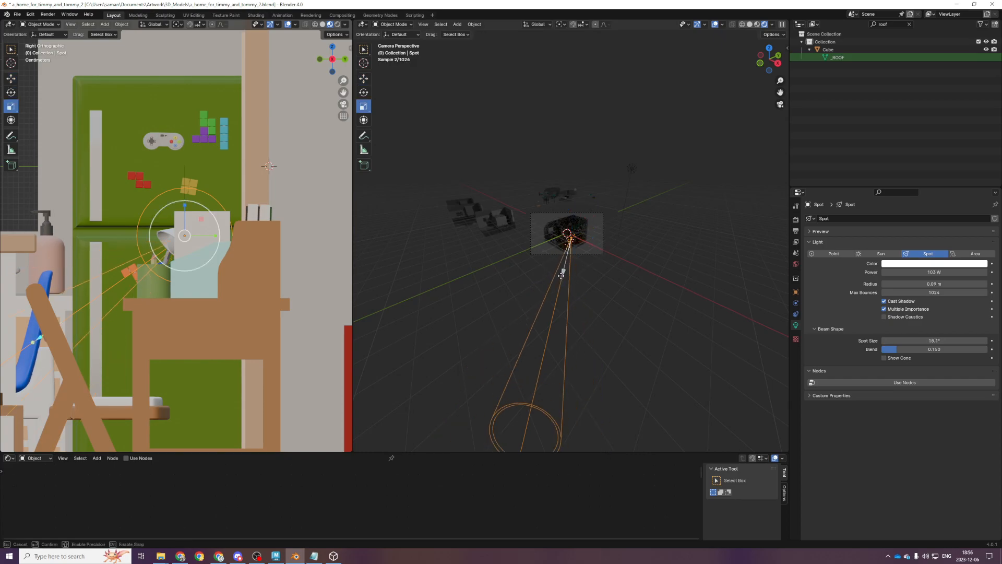
{"action": "key", "text": "Escape"}
Set the spot light's radius to 0.1 m and save the file
{"action": "key", "text": "ctrl+s"}
{"action": "scroll", "coordinate": [576, 319], "scroll_direction": "up", "scroll_amount": 6}
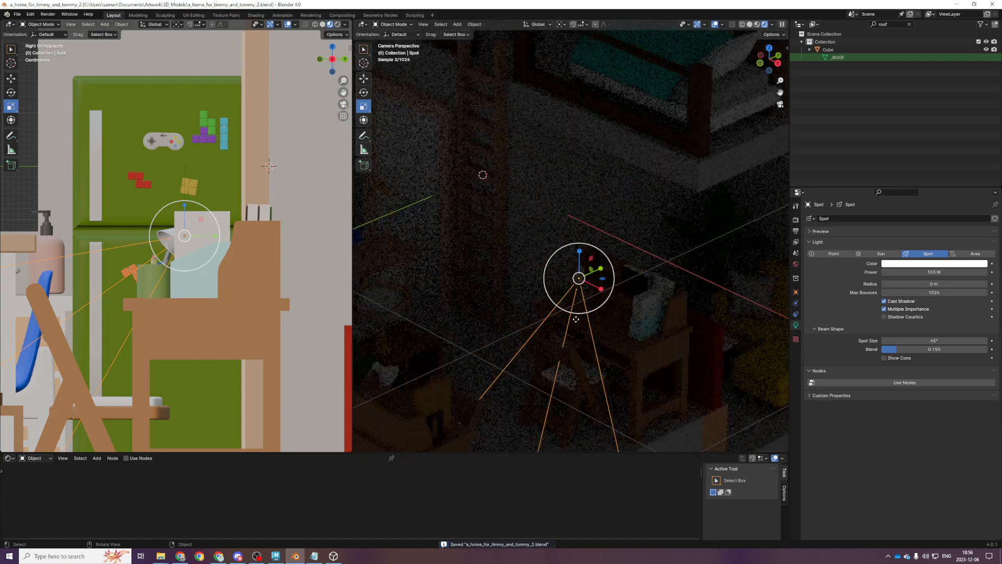
{"action": "left_click", "coordinate": [932, 272]}
{"action": "left_click", "coordinate": [936, 292]}
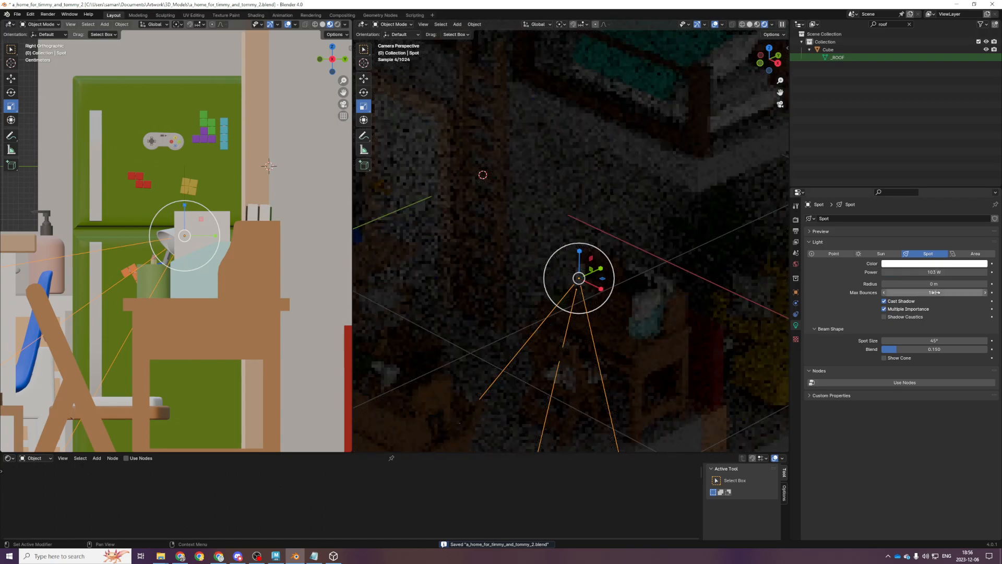
{"action": "left_click_drag", "start_coordinate": [933, 283], "coordinate": [955, 284]}
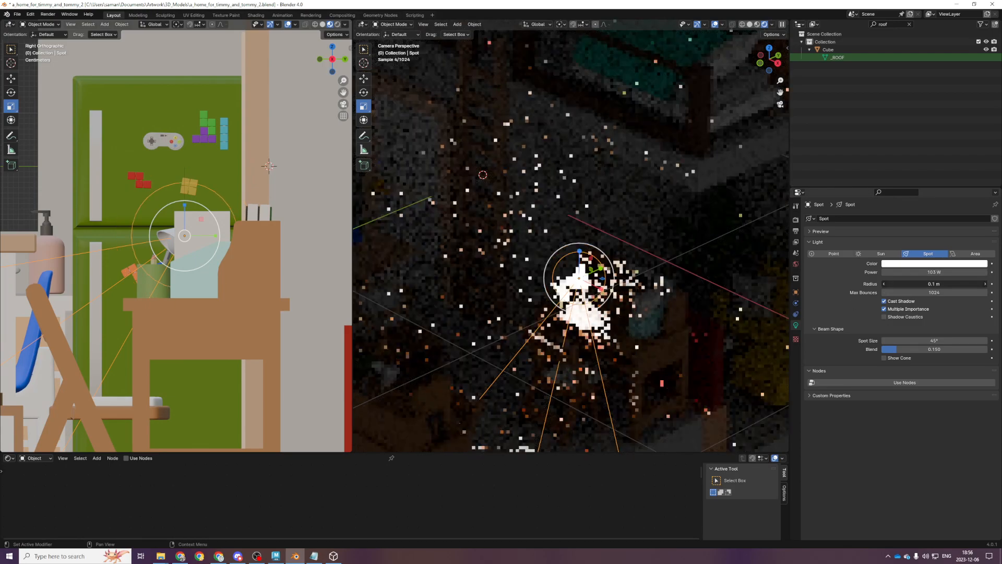
{"action": "key", "text": "ctrl+s"}
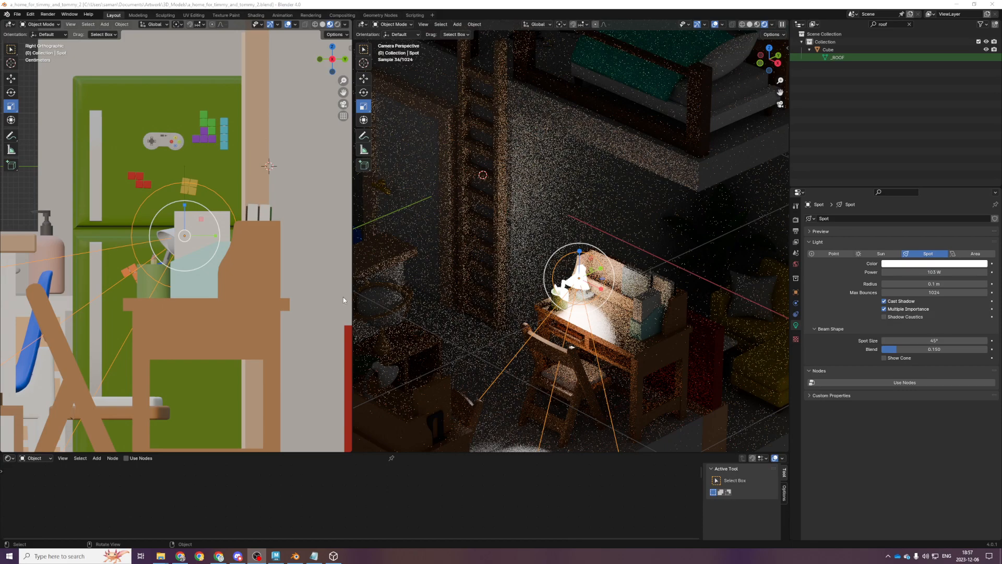
Select the desk lamp and examine the subsurface, specular, transmission, coat, sheen and emission settings of its lambert1.022 material
{"action": "scroll", "coordinate": [343, 299], "scroll_direction": "up", "scroll_amount": 4}
{"action": "left_click", "coordinate": [235, 250]}
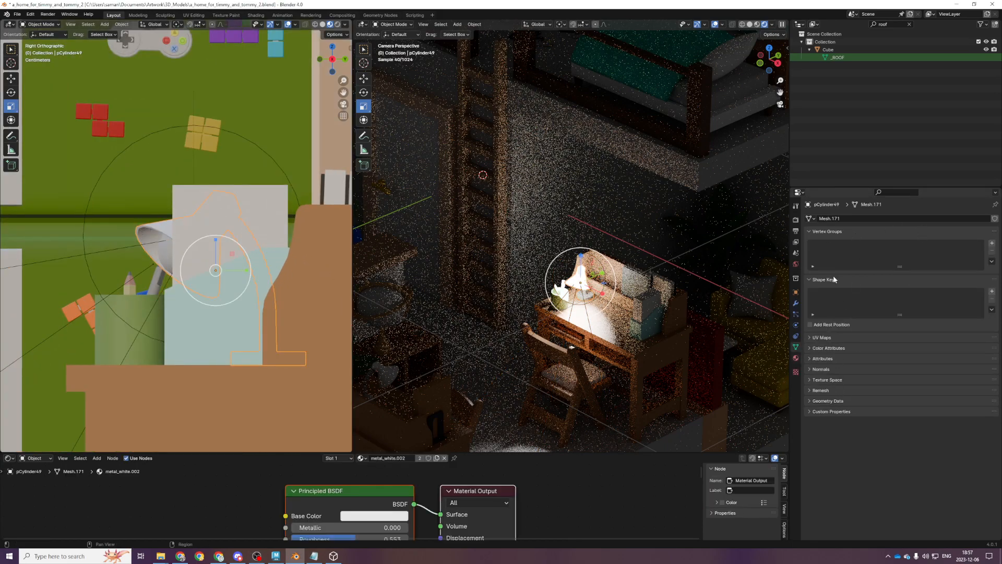
{"action": "left_click", "coordinate": [795, 358]}
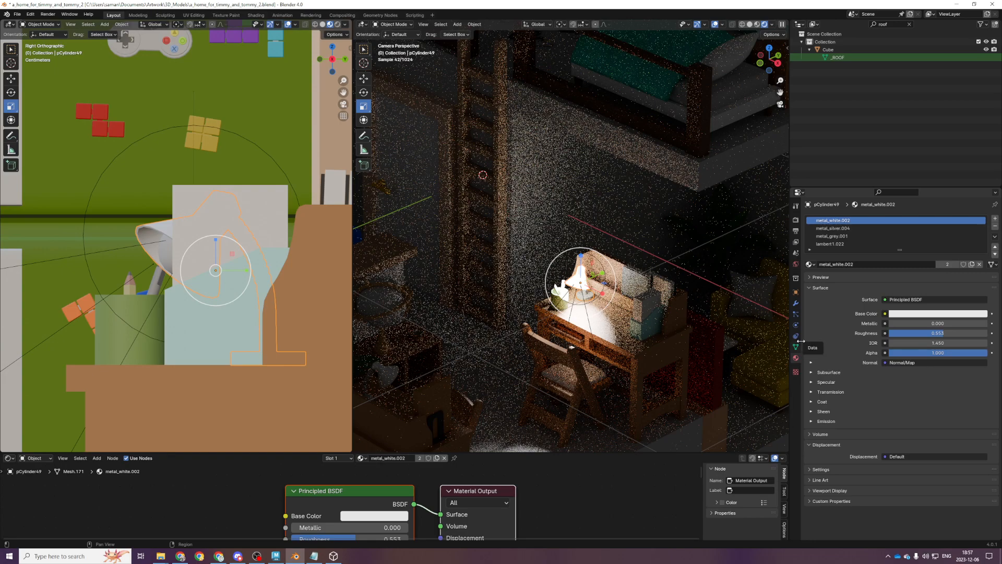
{"action": "left_click", "coordinate": [827, 244]}
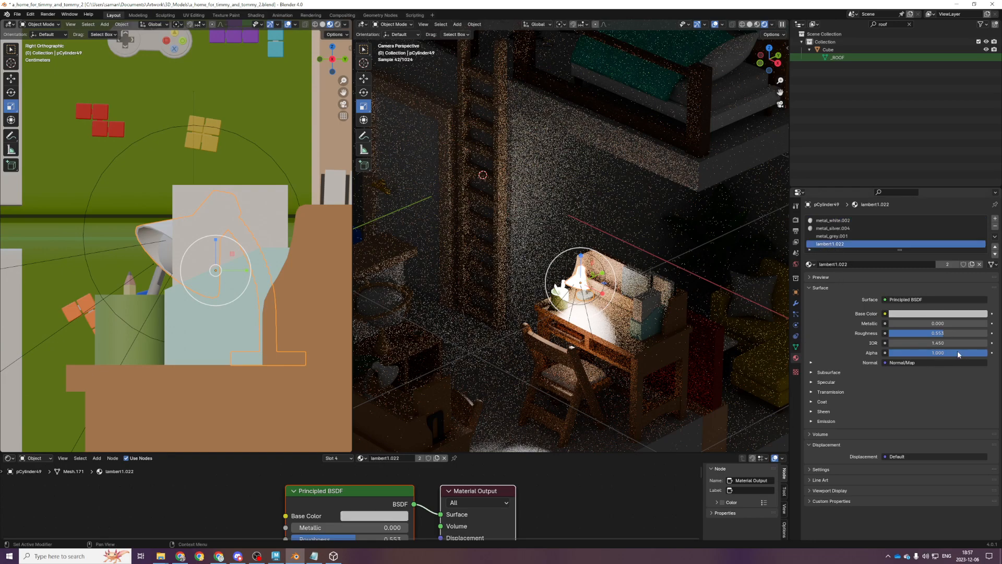
{"action": "left_click", "coordinate": [829, 373]}
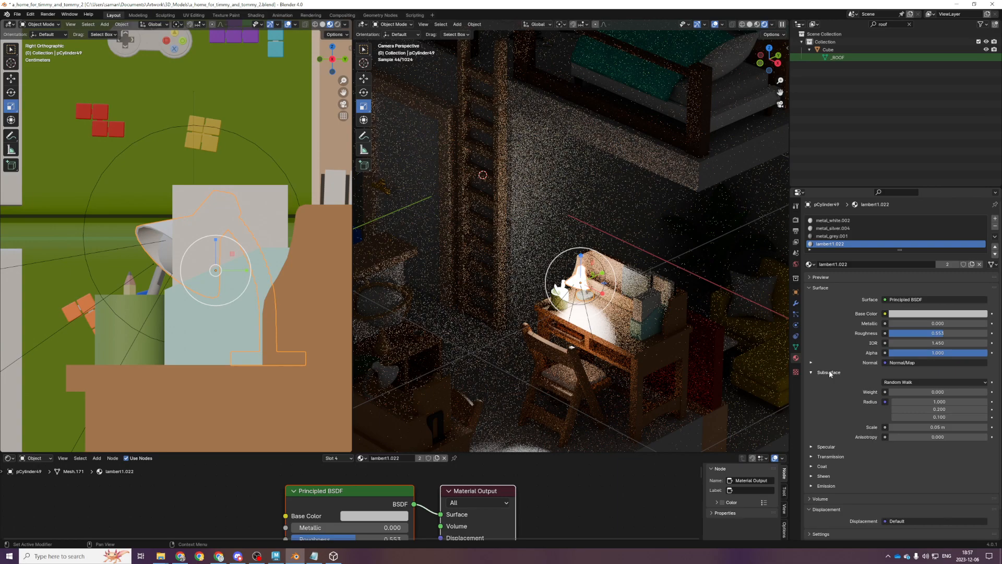
{"action": "scroll", "coordinate": [825, 450], "scroll_direction": "down", "scroll_amount": 3}
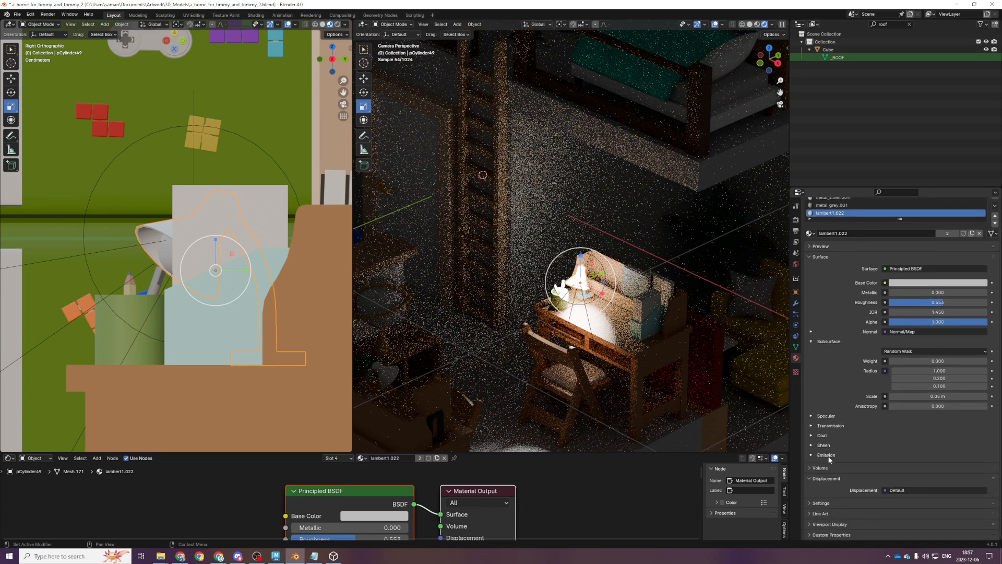
{"action": "left_click", "coordinate": [828, 458]}
{"action": "scroll", "coordinate": [832, 456], "scroll_direction": "down", "scroll_amount": 2}
{"action": "left_click", "coordinate": [824, 418]}
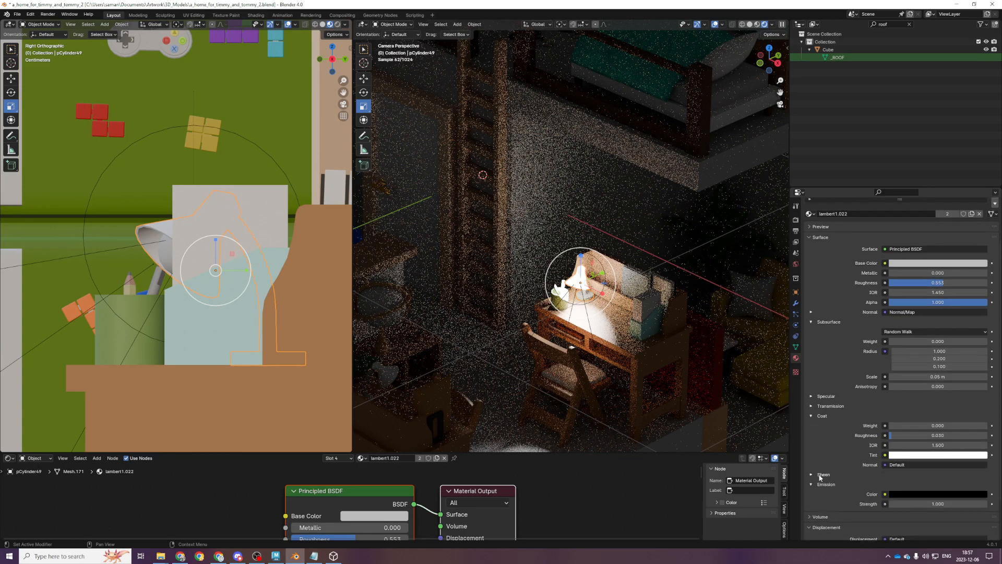
{"action": "left_click", "coordinate": [821, 475]}
{"action": "left_click", "coordinate": [822, 406]}
{"action": "left_click", "coordinate": [824, 396]}
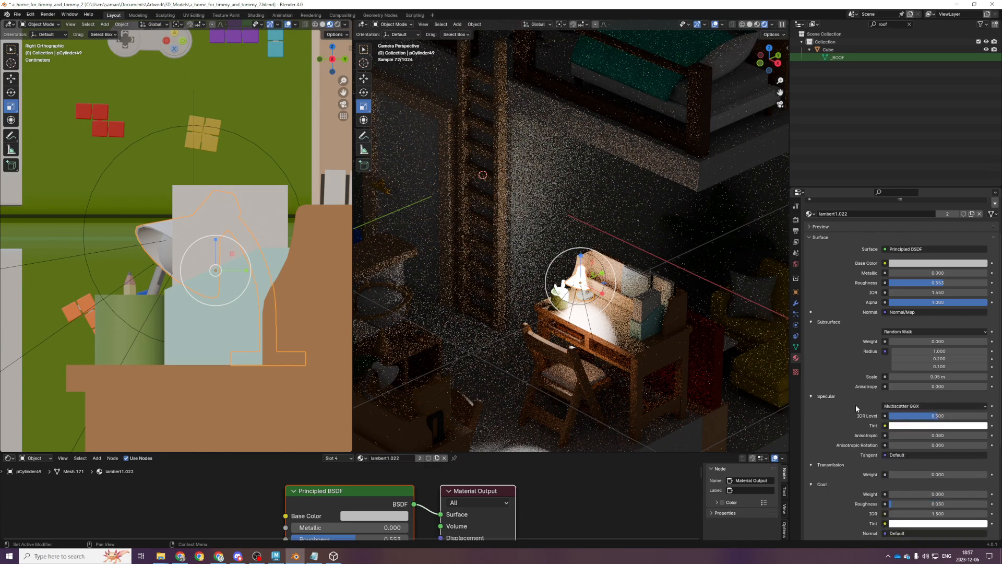
{"action": "scroll", "coordinate": [853, 403], "scroll_direction": "down", "scroll_amount": 6}
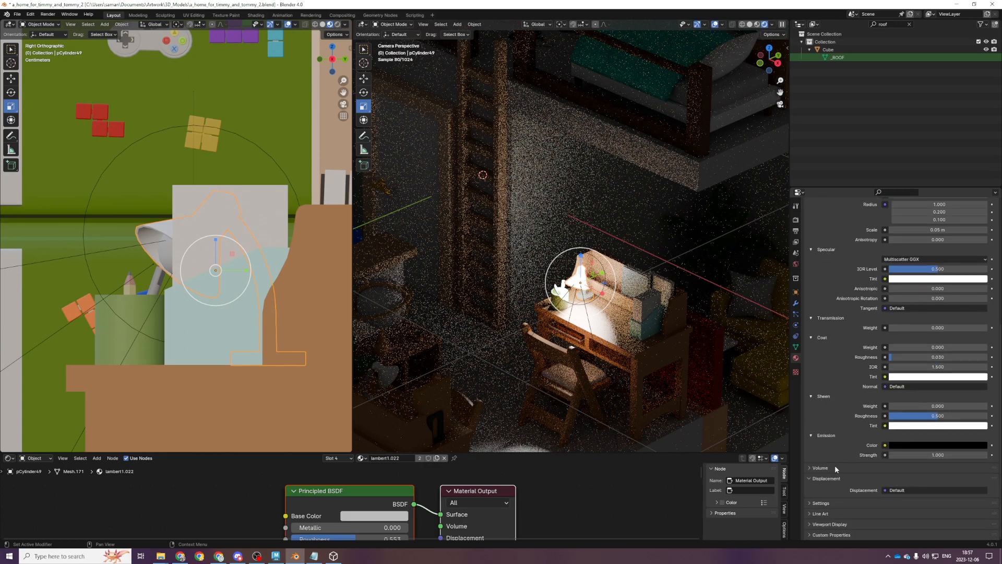
Lower the alpha of the base color in the lamp's lambert1.022 material
{"action": "scroll", "coordinate": [839, 470], "scroll_direction": "up", "scroll_amount": 8}
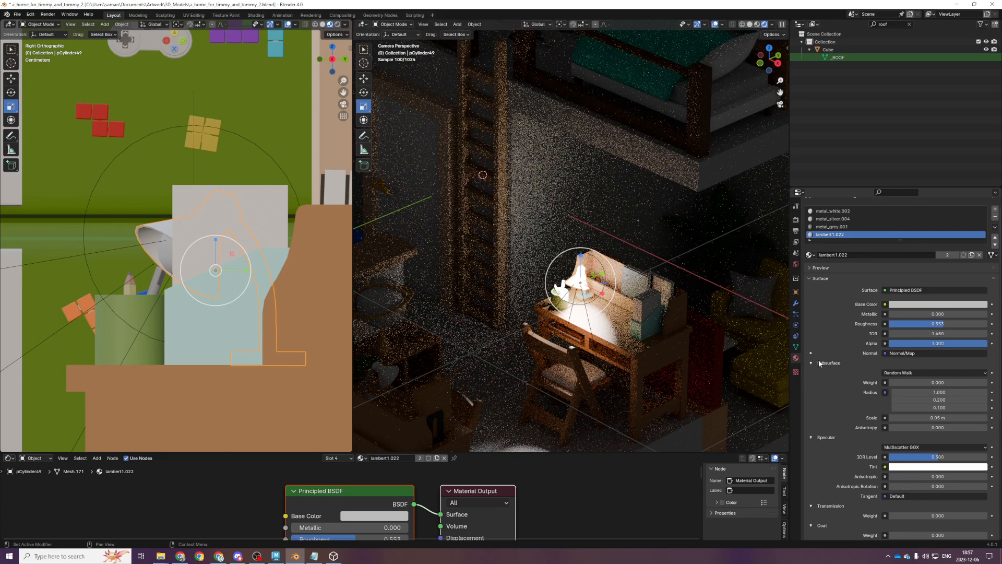
{"action": "left_click", "coordinate": [909, 308]}
{"action": "mouse_move", "coordinate": [919, 293]}
{"action": "left_mouse_down"}
{"action": "mouse_move", "coordinate": [909, 293]}
{"action": "mouse_move", "coordinate": [943, 293]}
{"action": "mouse_move", "coordinate": [927, 293]}
{"action": "left_mouse_up"}
{"action": "scroll", "coordinate": [934, 411], "scroll_direction": "down", "scroll_amount": 6}
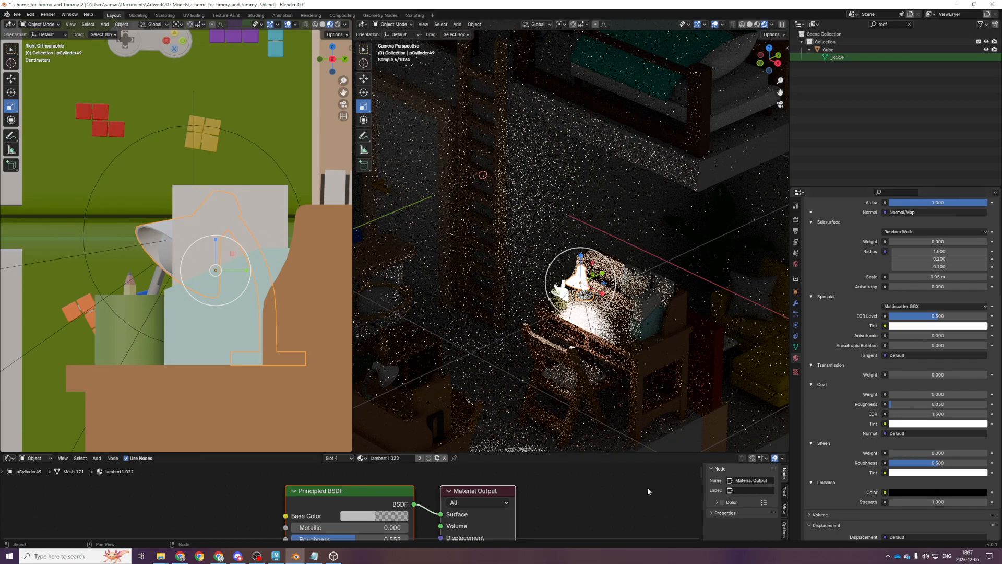
{"action": "scroll", "coordinate": [968, 293], "scroll_direction": "up", "scroll_amount": 7}
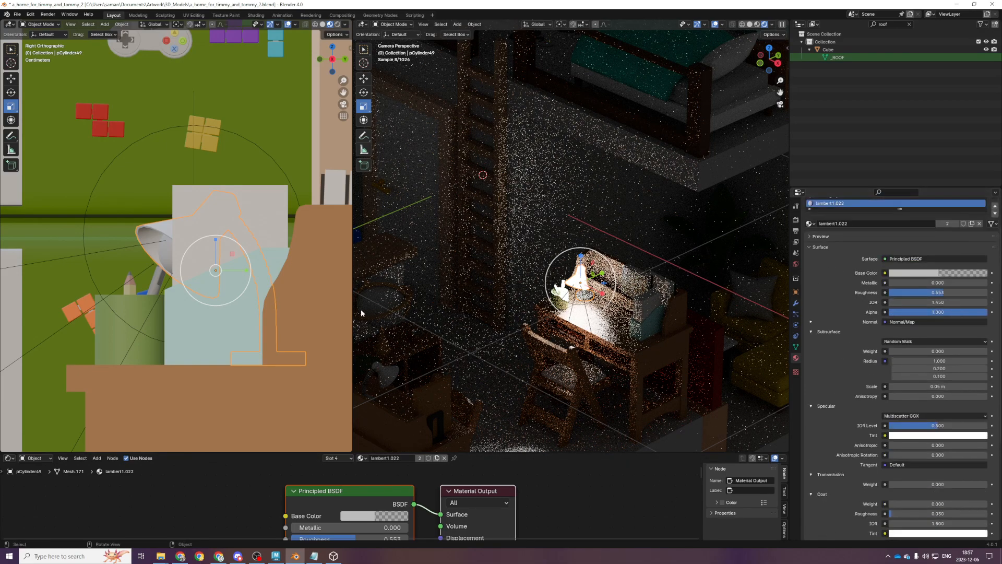
{"action": "scroll", "coordinate": [807, 284], "scroll_direction": "up", "scroll_amount": 2}
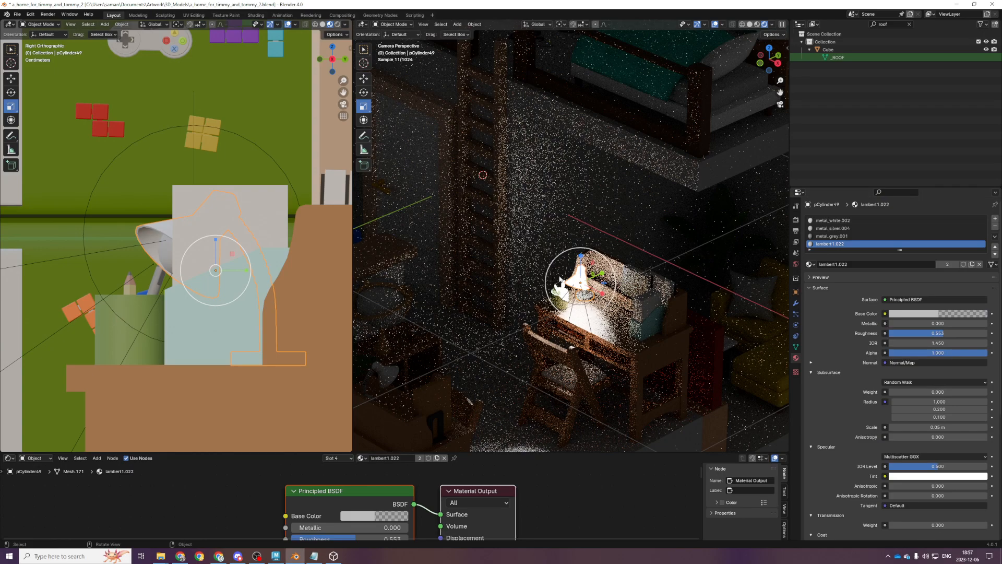
Select the spot light in the desk lamp, set its radius to 0.05 m and save the file
{"action": "middle_click_drag", "start_coordinate": [176, 275], "coordinate": [195, 285]}
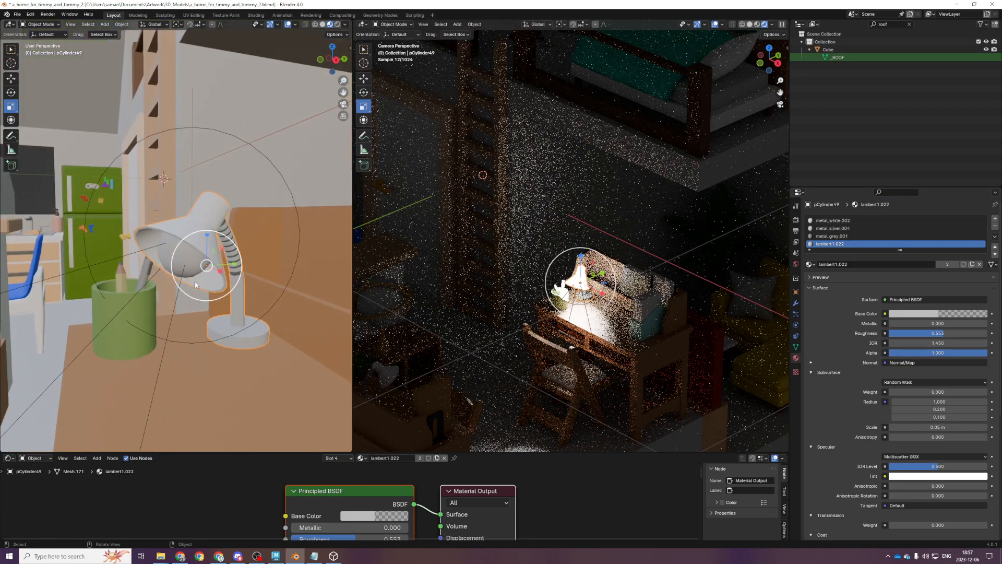
{"action": "left_click", "coordinate": [152, 278]}
{"action": "left_click", "coordinate": [948, 282]}
{"action": "type", "text": "0.05"}
{"action": "key", "text": "Return"}
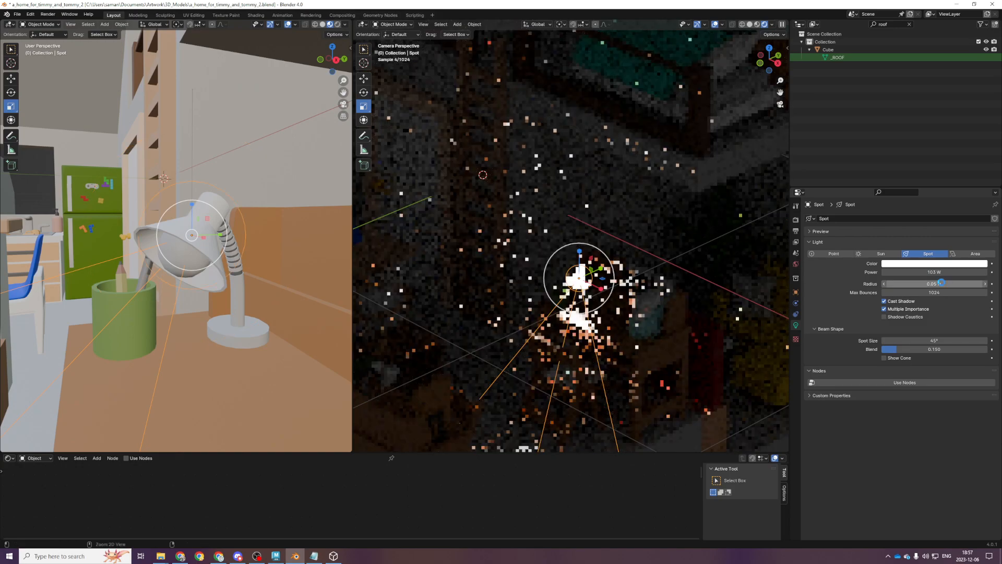
{"action": "key", "text": "ctrl+s"}
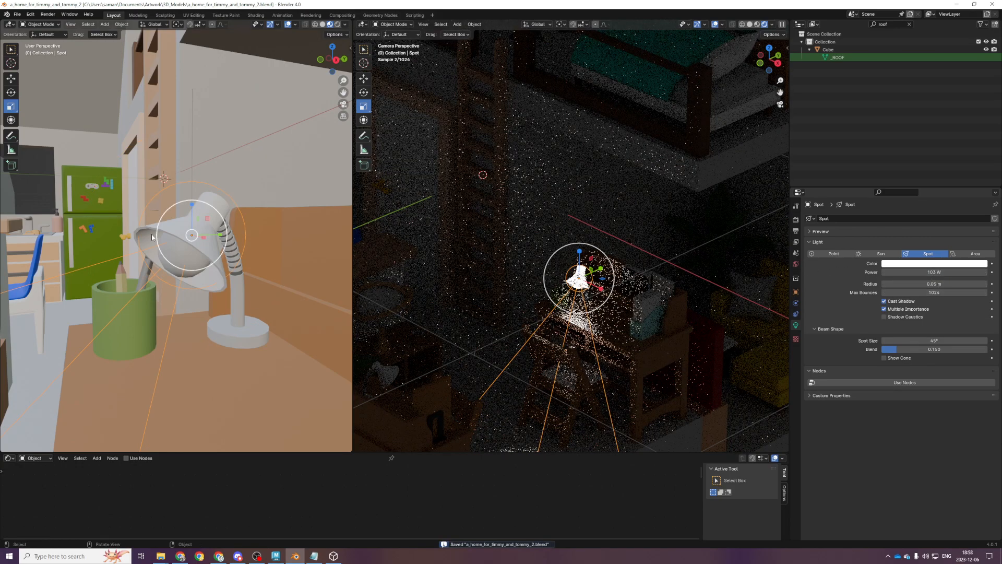
Change the base color of the desk lamp's metal_white.002 material to turquoise
{"action": "key", "text": "w"}
{"action": "left_click", "coordinate": [206, 283]}
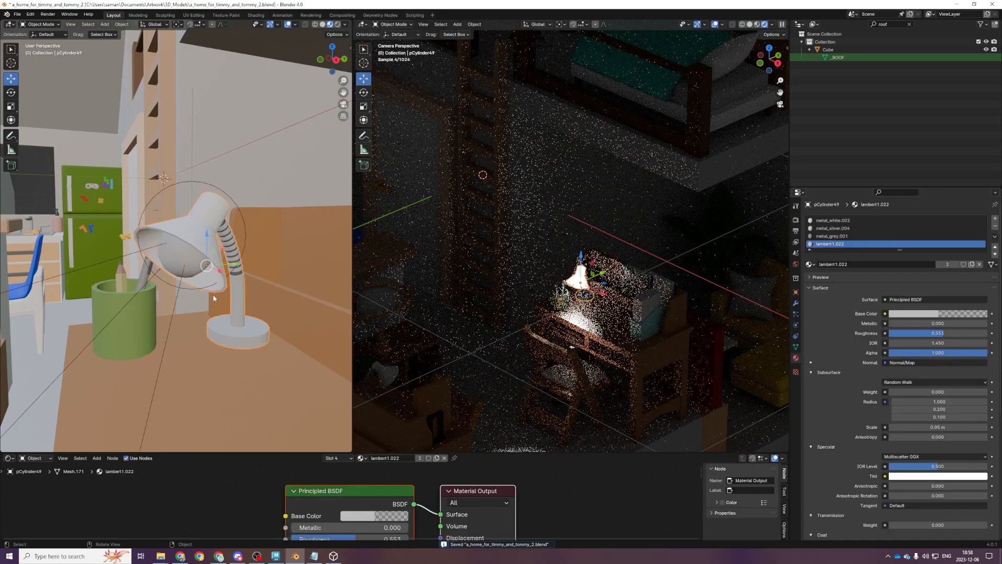
{"action": "left_click", "coordinate": [834, 220]}
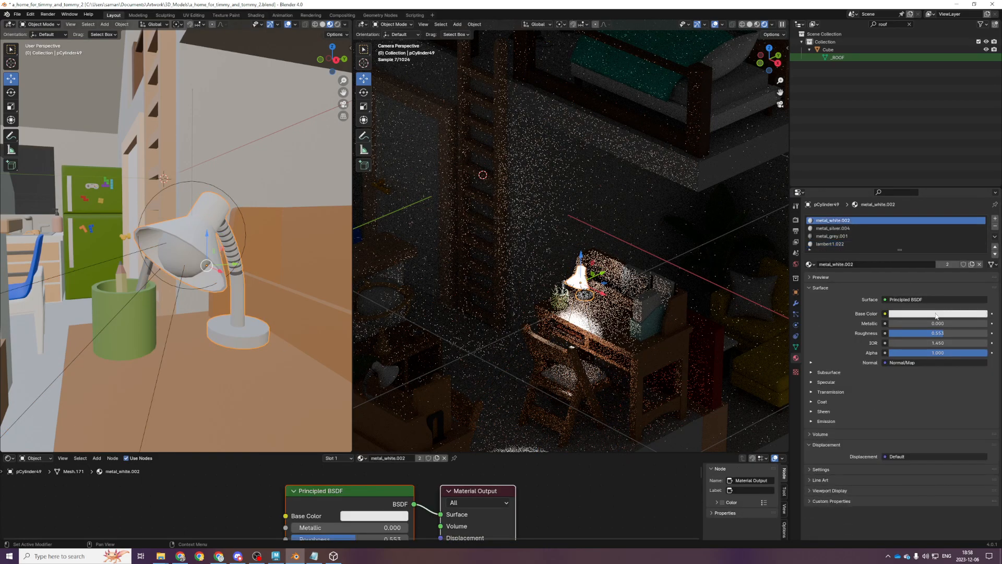
{"action": "left_click", "coordinate": [938, 314]}
{"action": "left_click", "coordinate": [947, 224]}
{"action": "left_click_drag", "start_coordinate": [947, 223], "coordinate": [942, 197]}
{"action": "scroll", "coordinate": [509, 307], "scroll_direction": "up", "scroll_amount": 2}
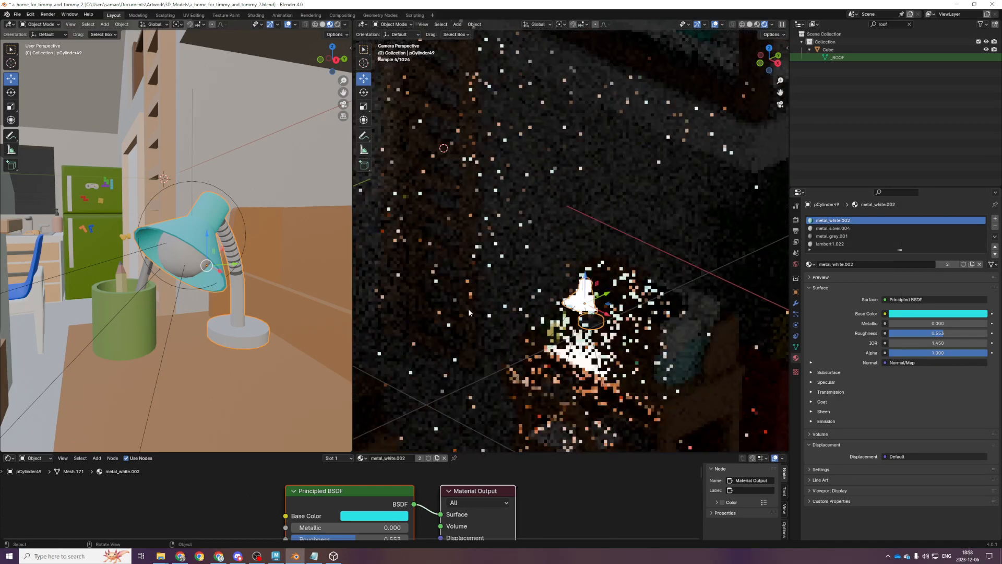
Try to move the desk lamp slightly on the desk and undo the move
{"action": "middle_click_drag", "start_coordinate": [219, 283], "coordinate": [199, 250]}
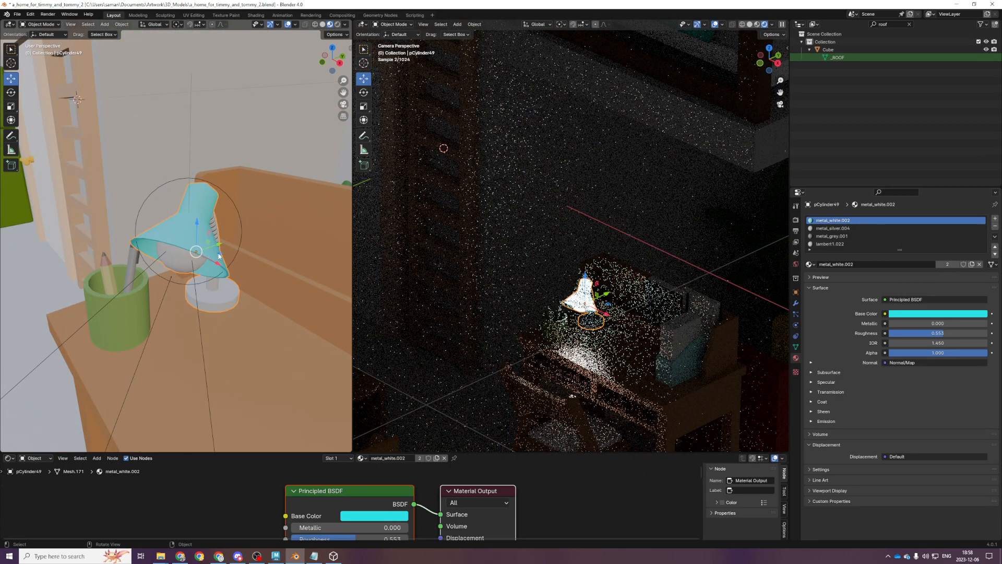
{"action": "mouse_move", "coordinate": [219, 256]}
{"action": "left_mouse_down"}
{"action": "mouse_move", "coordinate": [201, 274]}
{"action": "mouse_move", "coordinate": [220, 267]}
{"action": "left_mouse_up"}
{"action": "key", "text": "ctrl+z"}
{"action": "scroll", "coordinate": [197, 302], "scroll_direction": "up", "scroll_amount": 1}
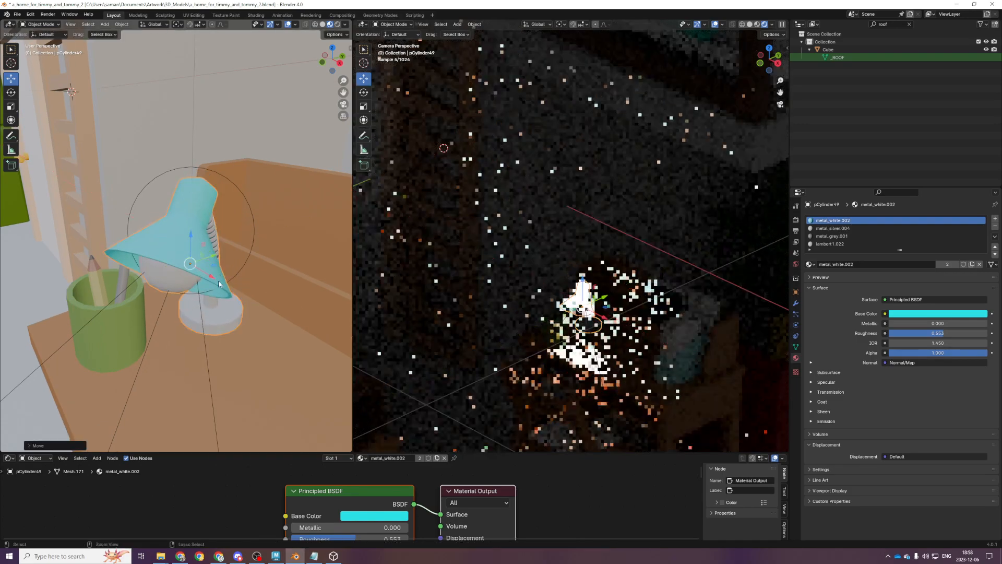
{"action": "key", "text": "ctrl+z"}
Move the spot light slightly within the lampshade, working from the front view, and save the file
{"action": "left_click", "coordinate": [193, 232]}
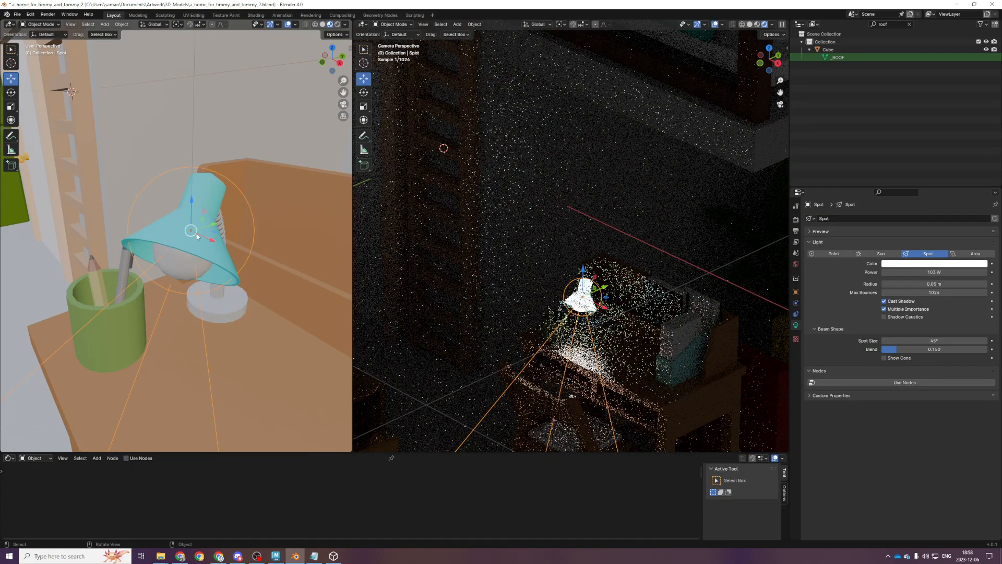
{"action": "key", "text": "KP_1"}
{"action": "key", "text": "shift+z"}
{"action": "left_click_drag", "start_coordinate": [174, 209], "coordinate": [200, 225]}
{"action": "key", "text": "KP_7"}
{"action": "key", "text": "shift+z"}
{"action": "key", "text": "KP_Decimal"}
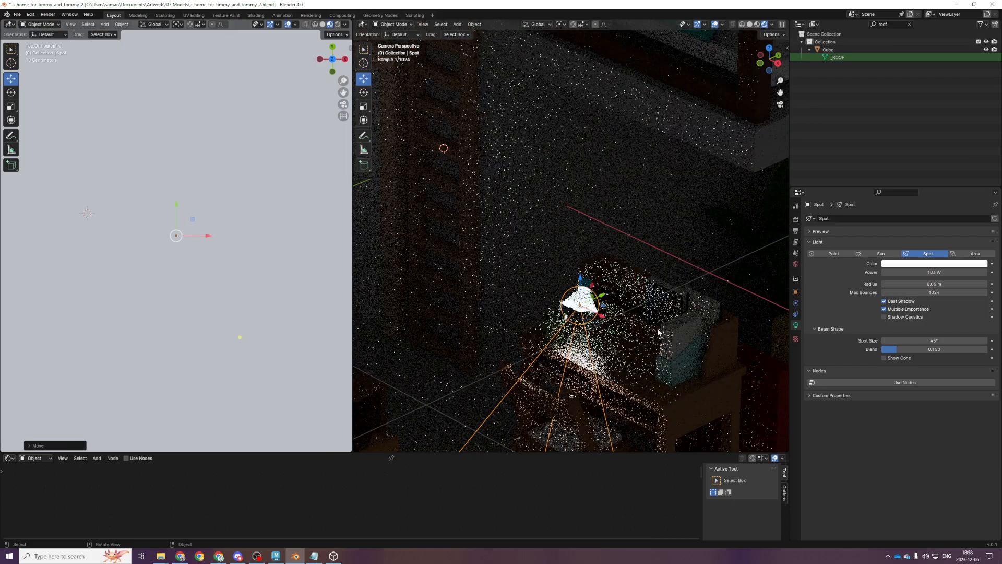
{"action": "key", "text": "ctrl+s"}
Return the modelling view to material preview, shift the spot light down toward the lamp's bulb and save the file
{"action": "key", "text": "KP_1"}
{"action": "key", "text": "z"}
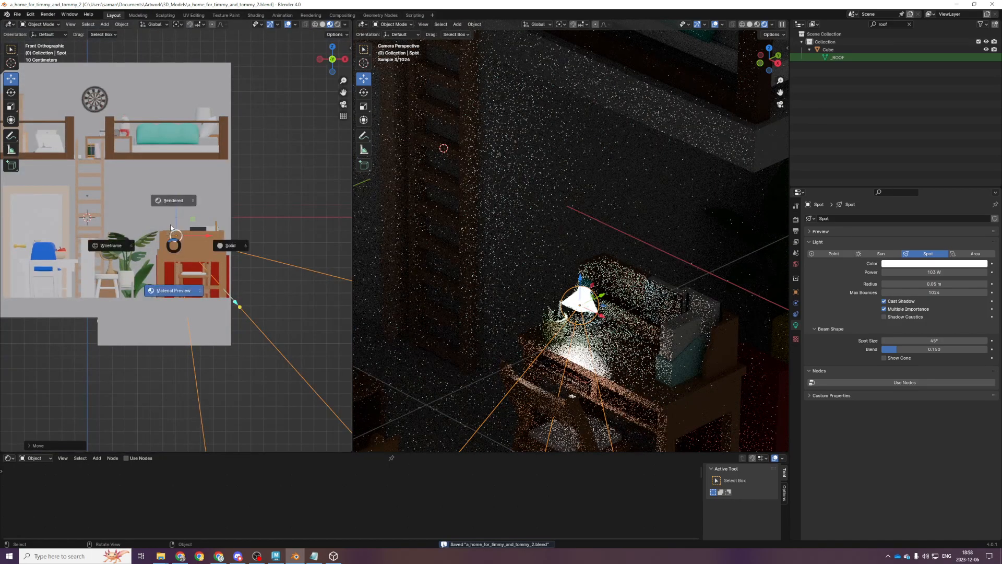
{"action": "left_click", "coordinate": [175, 204]}
{"action": "key", "text": "z"}
{"action": "left_click", "coordinate": [180, 347]}
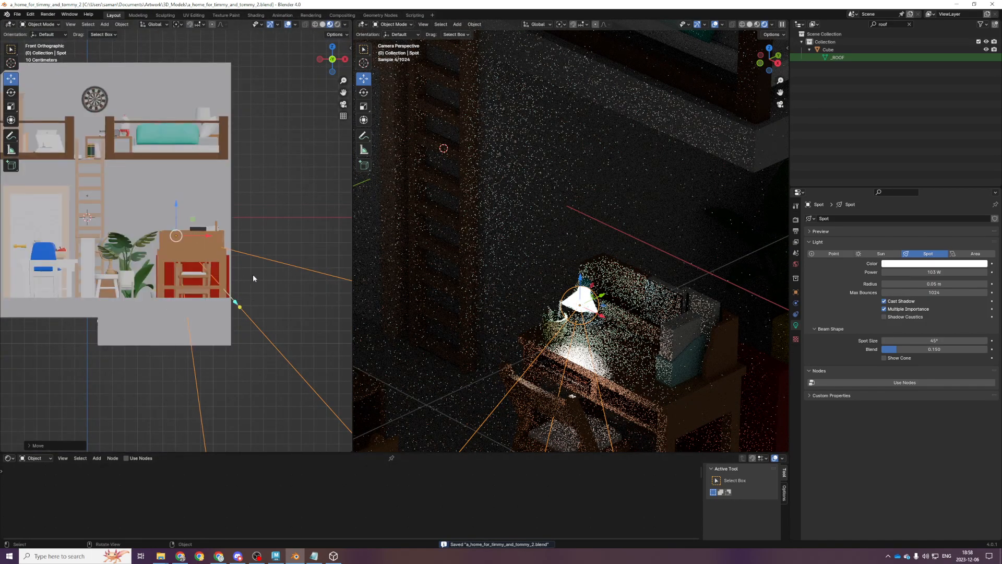
{"action": "middle_click_drag", "start_coordinate": [254, 278], "coordinate": [220, 284]}
{"action": "scroll", "coordinate": [220, 284], "scroll_direction": "up", "scroll_amount": 10}
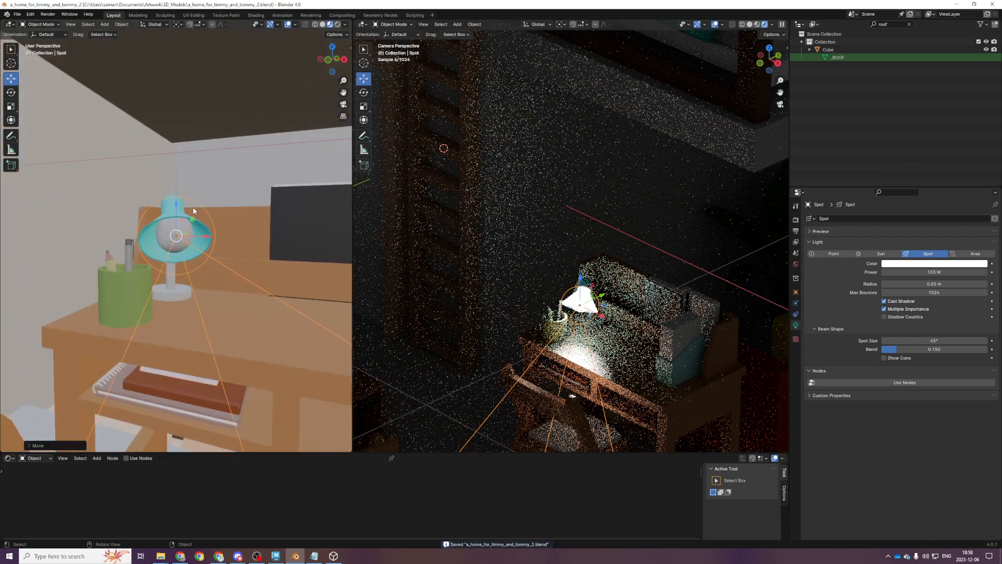
{"action": "middle_click_drag", "start_coordinate": [177, 213], "coordinate": [105, 201]}
{"action": "left_click_drag", "start_coordinate": [176, 211], "coordinate": [213, 250]}
{"action": "key", "text": "ctrl+s"}
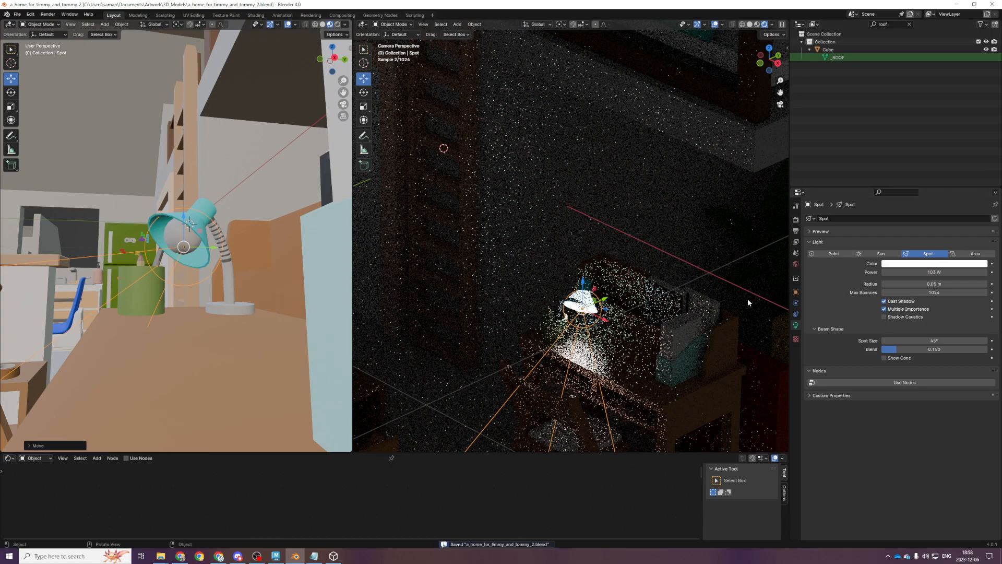
Switch the camera view to material preview and widen the modelling viewport beside it
{"action": "key", "text": "z"}
{"action": "left_click", "coordinate": [629, 407]}
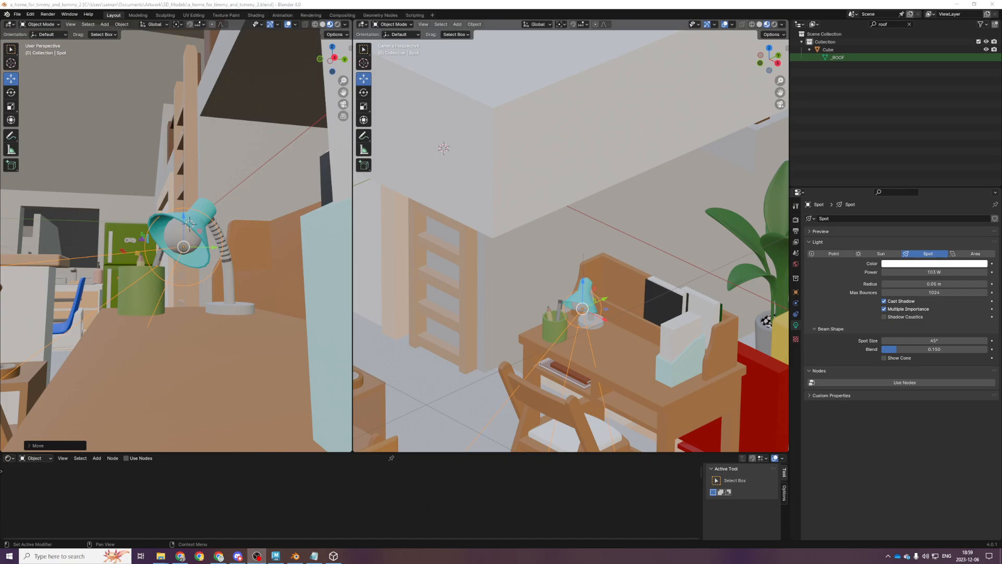
{"action": "scroll", "coordinate": [532, 209], "scroll_direction": "up", "scroll_amount": 2}
{"action": "scroll", "coordinate": [219, 265], "scroll_direction": "down", "scroll_amount": 4}
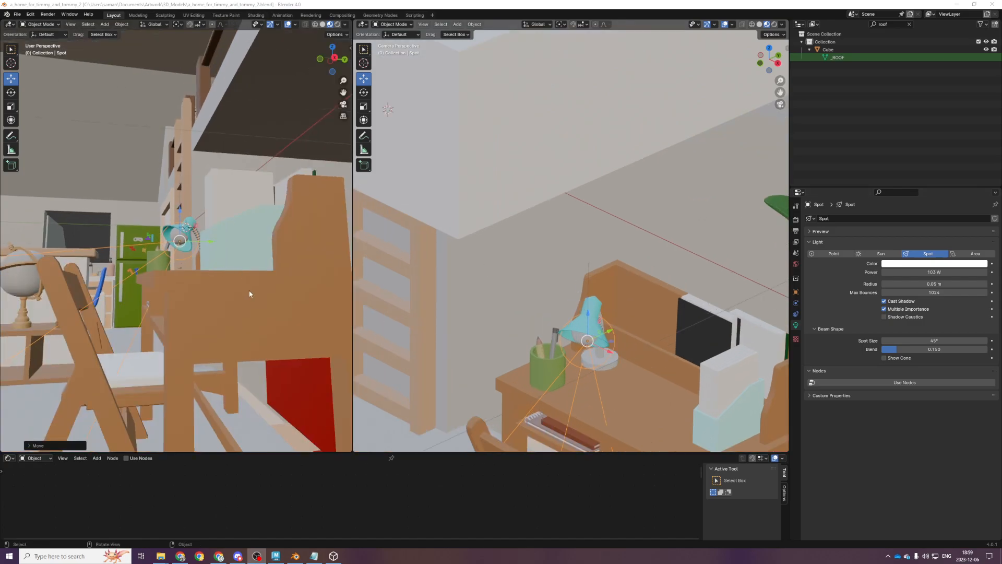
{"action": "scroll", "coordinate": [249, 294], "scroll_direction": "down", "scroll_amount": 3}
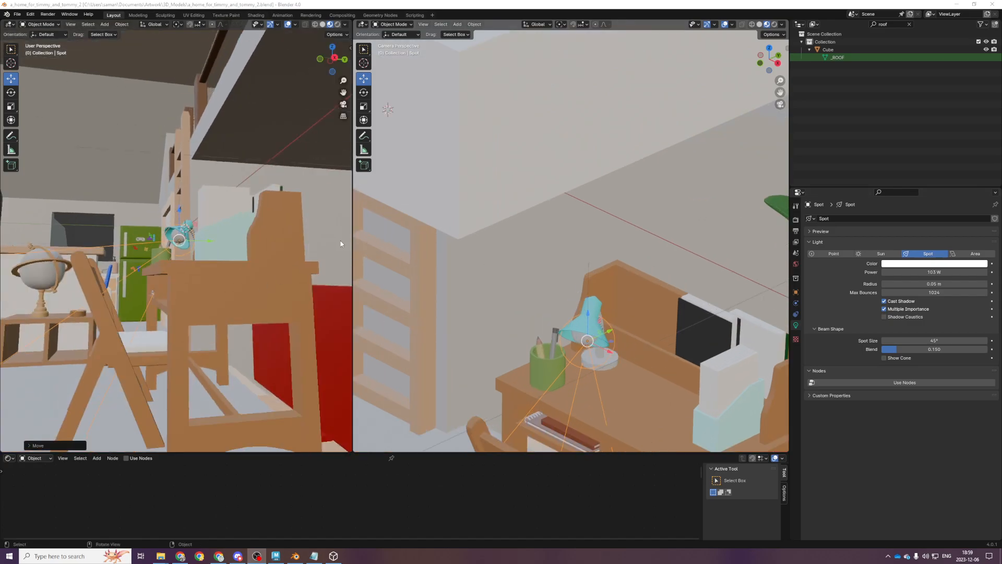
{"action": "left_click_drag", "start_coordinate": [353, 226], "coordinate": [559, 230]}
{"action": "scroll", "coordinate": [288, 266], "scroll_direction": "down", "scroll_amount": 4}
Delete the object picked in the widened modelling view and save the file
{"action": "middle_click_drag", "start_coordinate": [288, 265], "coordinate": [276, 364]}
{"action": "left_click", "coordinate": [145, 231]}
{"action": "key", "text": "Delete"}
{"action": "key", "text": "ctrl+s"}
Select the spot light, try a max bounces value of 810 and undo the change
{"action": "scroll", "coordinate": [271, 292], "scroll_direction": "up", "scroll_amount": 4}
{"action": "scroll", "coordinate": [313, 313], "scroll_direction": "down", "scroll_amount": 4}
{"action": "left_click", "coordinate": [157, 375]}
{"action": "scroll", "coordinate": [172, 379], "scroll_direction": "down", "scroll_amount": 4}
{"action": "scroll", "coordinate": [277, 365], "scroll_direction": "up", "scroll_amount": 5}
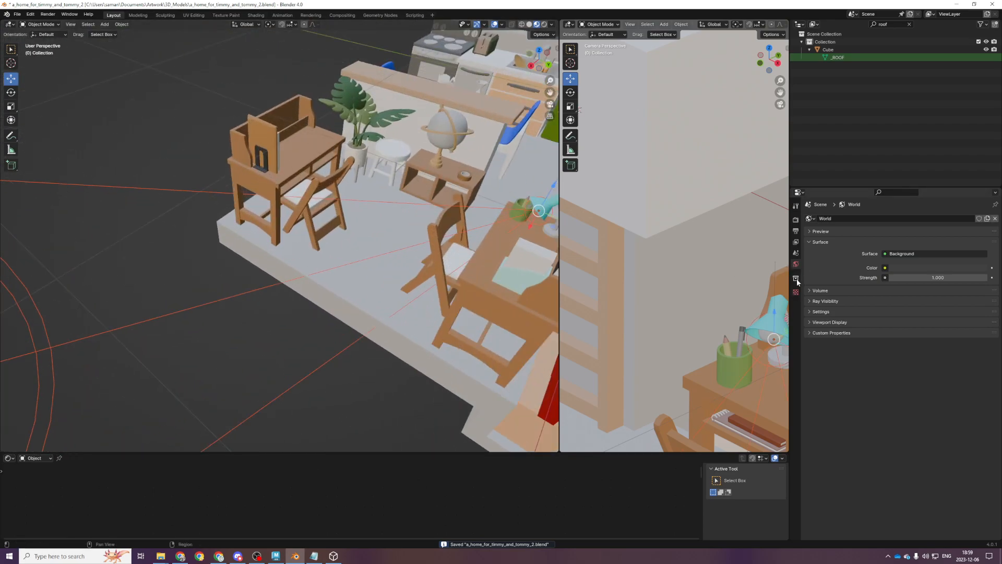
{"action": "left_click", "coordinate": [796, 325]}
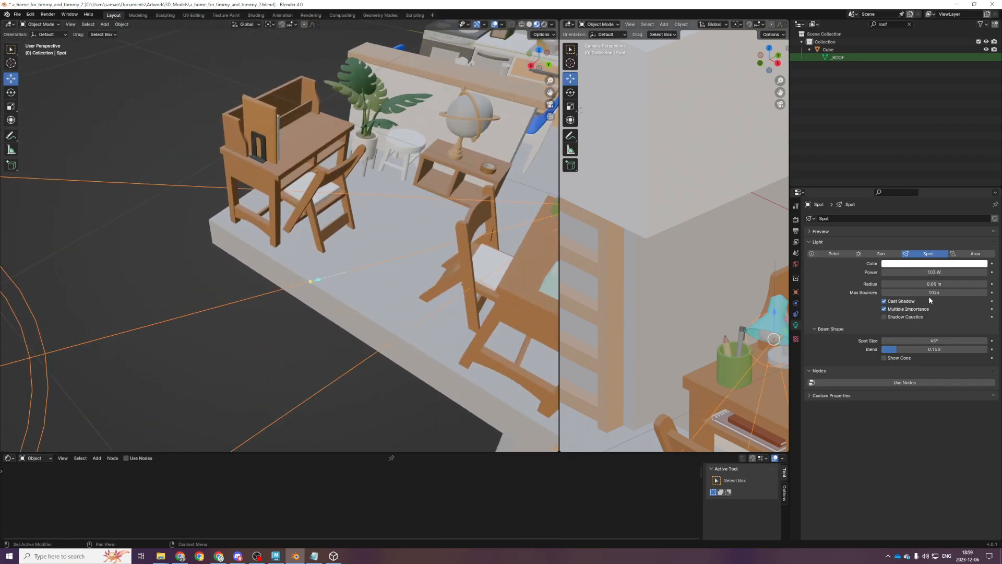
{"action": "scroll", "coordinate": [306, 296], "scroll_direction": "down", "scroll_amount": 3}
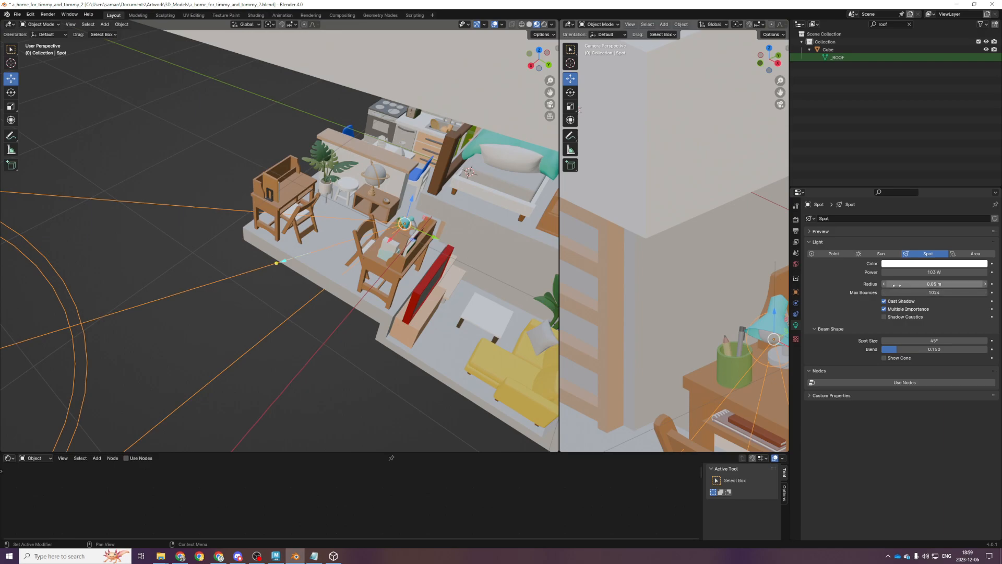
{"action": "left_click", "coordinate": [915, 292]}
{"action": "type", "text": "810"}
{"action": "key", "text": "Return"}
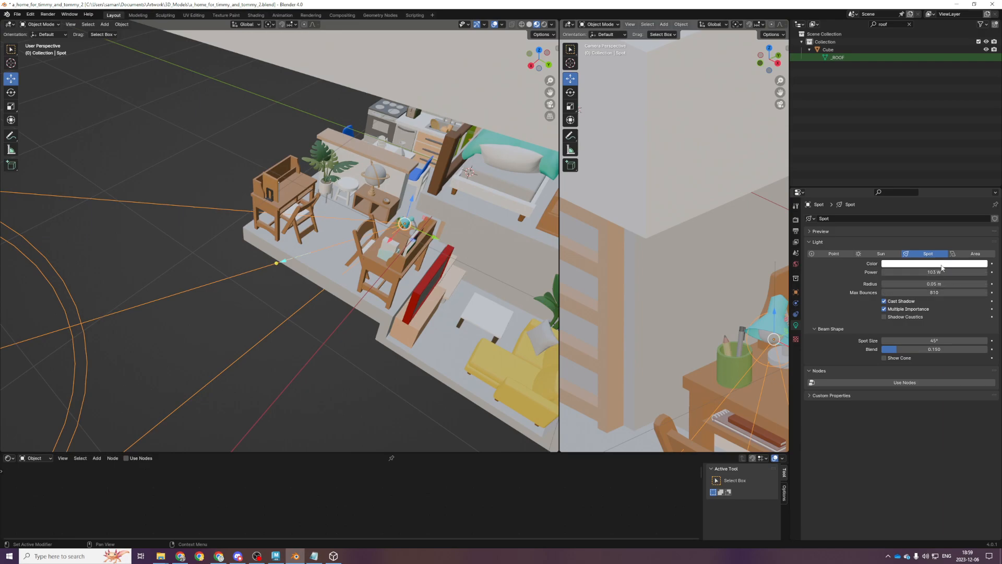
{"action": "key", "text": "ctrl+z"}
{"action": "scroll", "coordinate": [284, 288], "scroll_direction": "up", "scroll_amount": 2}
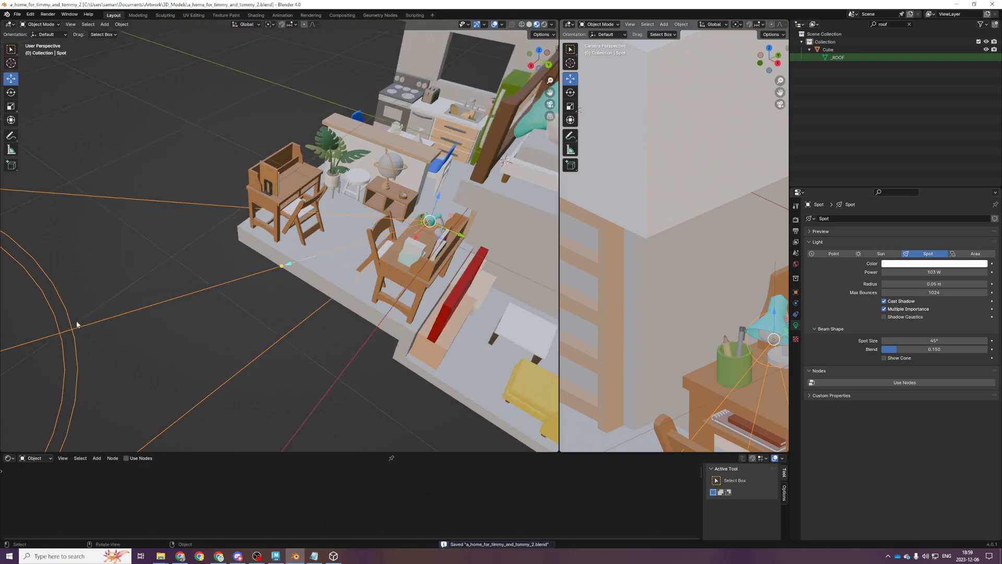
{"action": "middle_click_drag", "start_coordinate": [285, 287], "coordinate": [447, 352]}
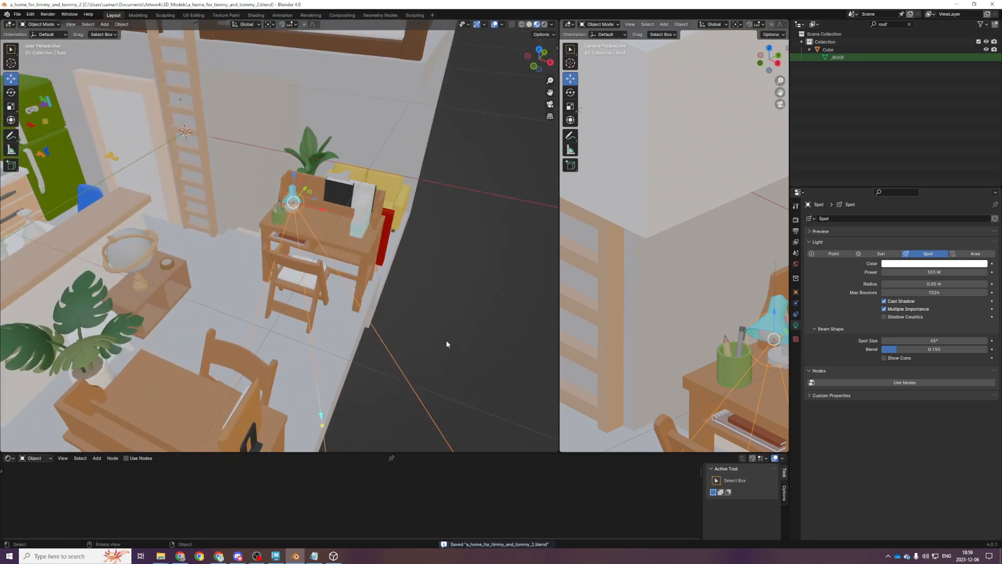
Hide the roof cube from the viewport and save the file
{"action": "scroll", "coordinate": [423, 285], "scroll_direction": "down", "scroll_amount": 5}
{"action": "left_click", "coordinate": [491, 117]}
{"action": "left_click", "coordinate": [986, 42]}
{"action": "left_click", "coordinate": [986, 42]}
{"action": "left_click", "coordinate": [987, 49]}
{"action": "middle_click_drag", "start_coordinate": [331, 334], "coordinate": [331, 281], "text": "ctrl"}
{"action": "key", "text": "ctrl+s"}
Widen the camera view to examine the whole furnished room, and return the extra width to the modelling view
{"action": "left_click_drag", "start_coordinate": [558, 294], "coordinate": [239, 292]}
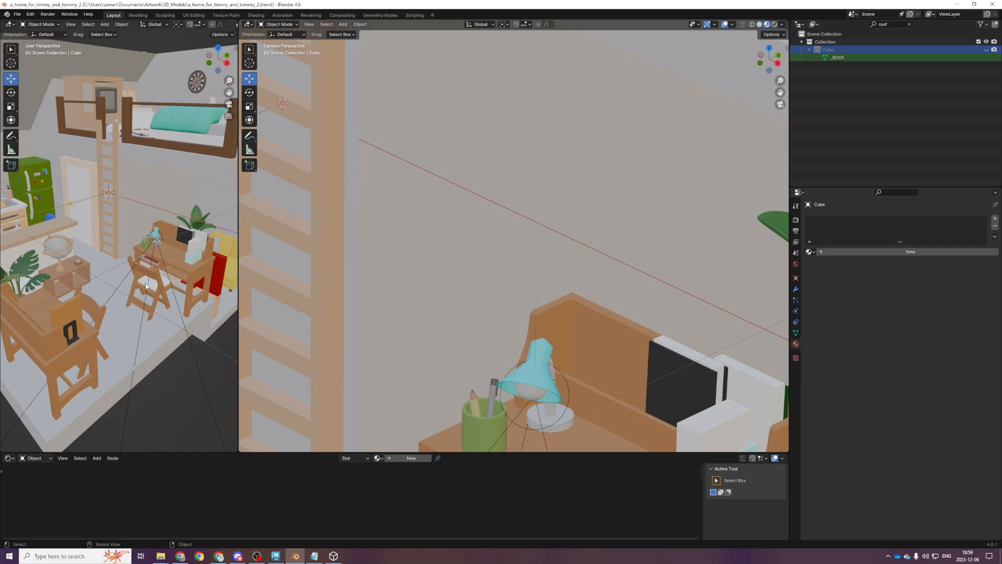
{"action": "scroll", "coordinate": [145, 291], "scroll_direction": "down", "scroll_amount": 3}
{"action": "scroll", "coordinate": [465, 315], "scroll_direction": "down", "scroll_amount": 5}
{"action": "scroll", "coordinate": [474, 288], "scroll_direction": "up", "scroll_amount": 3}
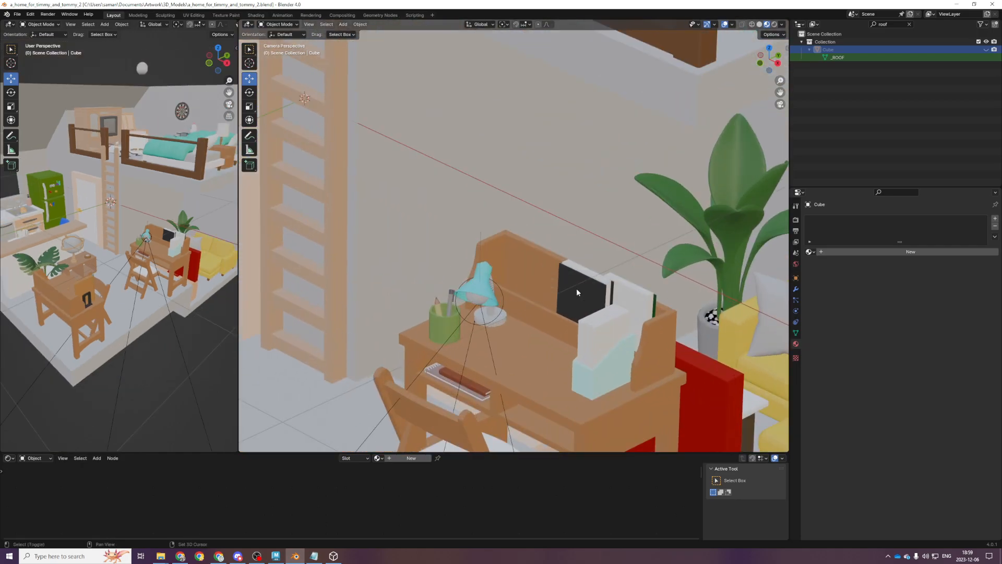
{"action": "scroll", "coordinate": [595, 300], "scroll_direction": "down", "scroll_amount": 3}
{"action": "scroll", "coordinate": [595, 308], "scroll_direction": "down", "scroll_amount": 4}
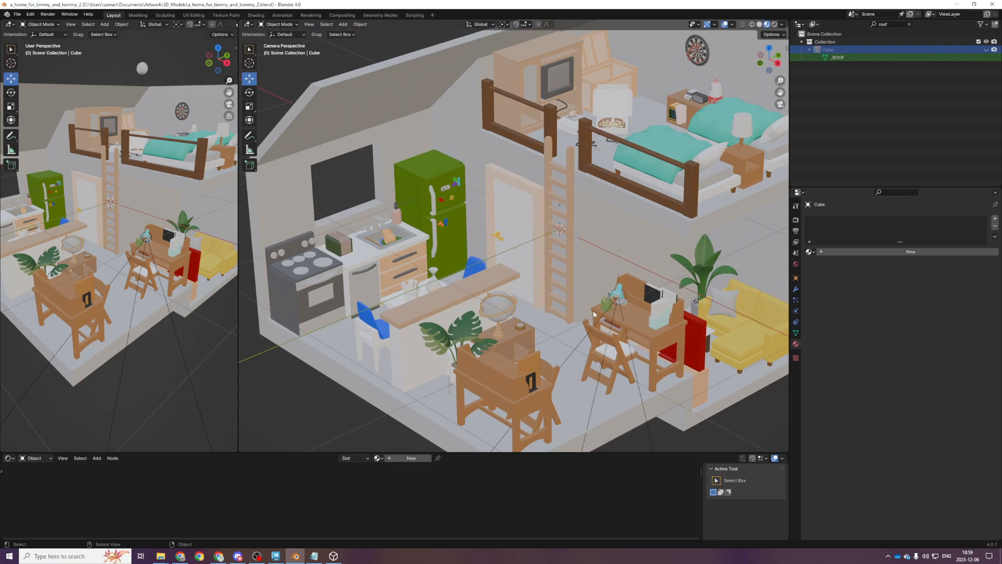
{"action": "middle_click_drag", "start_coordinate": [548, 297], "coordinate": [574, 335], "text": "shift"}
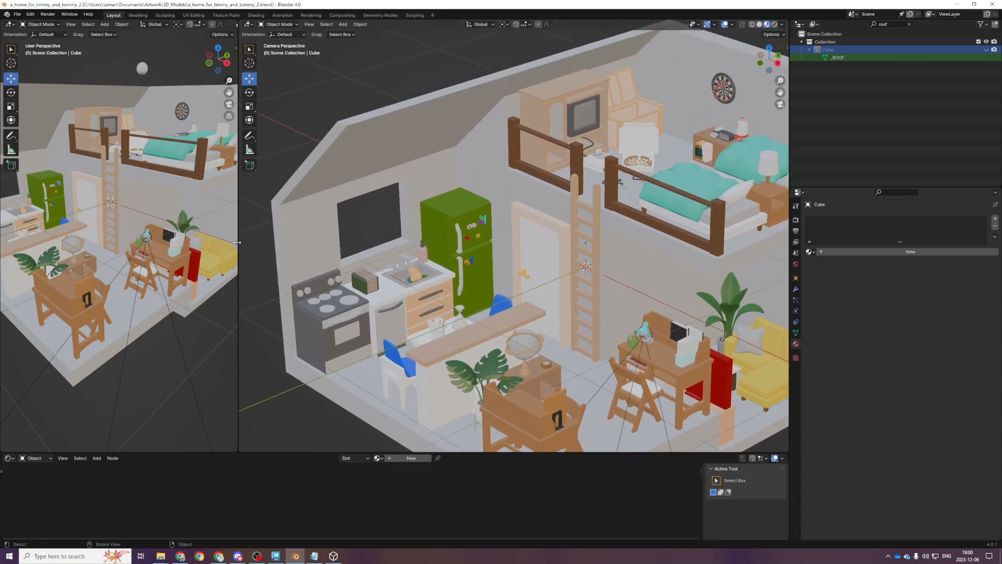
{"action": "left_click_drag", "start_coordinate": [237, 243], "coordinate": [559, 242]}
{"action": "scroll", "coordinate": [673, 235], "scroll_direction": "up", "scroll_amount": 4}
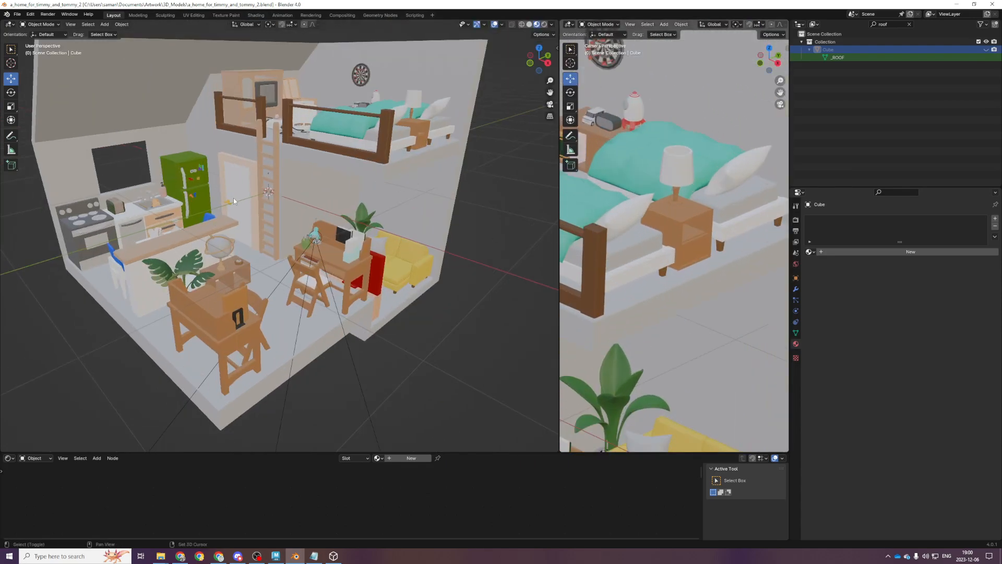
Select the toy rocket on the loft shelf, save the file and frame the rocket in the modelling view
{"action": "middle_click_drag", "start_coordinate": [233, 198], "coordinate": [355, 230]}
{"action": "left_click", "coordinate": [384, 132]}
{"action": "key", "text": "ctrl+s"}
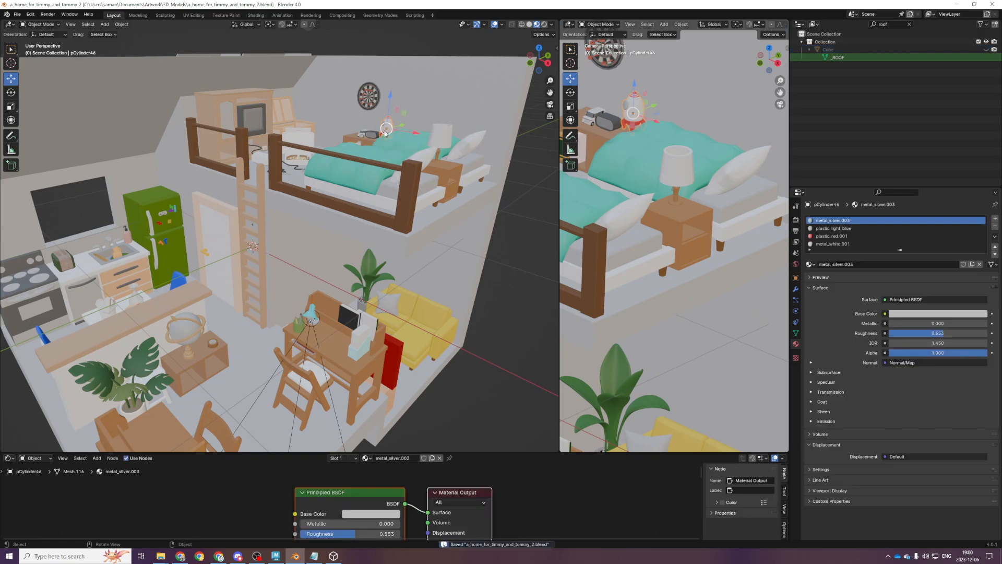
{"action": "scroll", "coordinate": [394, 180], "scroll_direction": "up", "scroll_amount": 2}
{"action": "middle_click_drag", "start_coordinate": [511, 206], "coordinate": [461, 240], "text": "shift"}
{"action": "key", "text": "KP_Decimal"}
{"action": "middle_click_drag", "start_coordinate": [183, 329], "coordinate": [340, 246], "text": "shift"}
{"action": "middle_click_drag", "start_coordinate": [339, 246], "coordinate": [344, 250]}
Nudge the black clock vertically on the loft shelf between the toy car and the rocket, and save the file
{"action": "left_click", "coordinate": [344, 245]}
{"action": "left_click", "coordinate": [221, 206]}
{"action": "left_click", "coordinate": [211, 216]}
{"action": "middle_click_drag", "start_coordinate": [212, 216], "coordinate": [234, 221]}
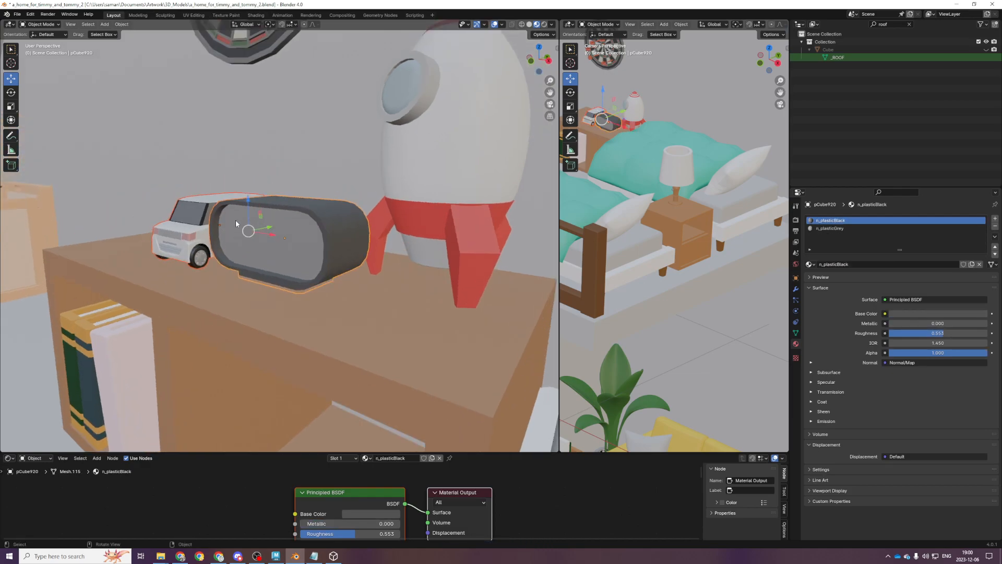
{"action": "left_click_drag", "start_coordinate": [249, 203], "coordinate": [249, 203]}
{"action": "scroll", "coordinate": [277, 228], "scroll_direction": "down", "scroll_amount": 6}
{"action": "key", "text": "ctrl+s"}
{"action": "scroll", "coordinate": [603, 253], "scroll_direction": "down", "scroll_amount": 2}
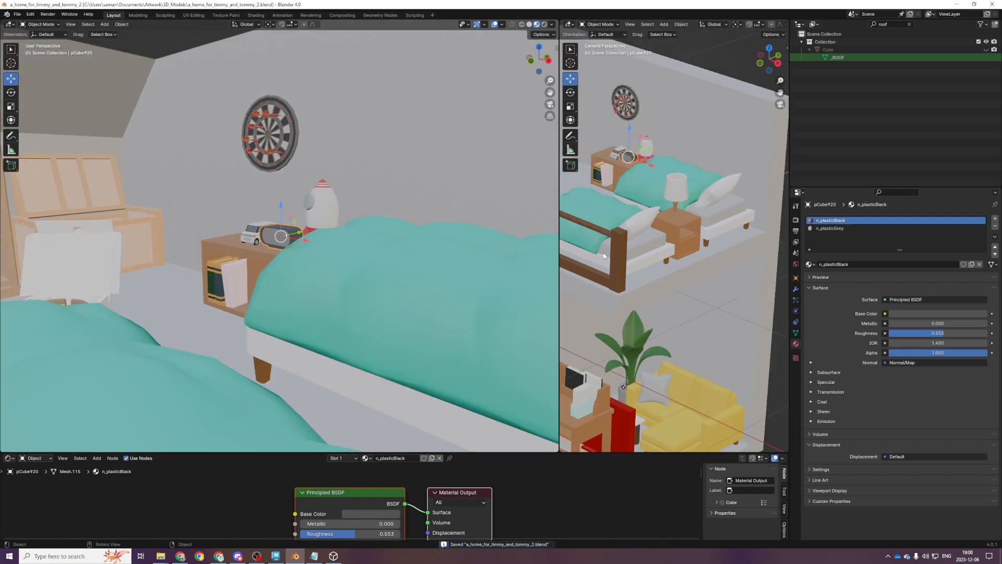
Select the bedside table and brighten the base colour of its n_woodLight material to a value of 0.750
{"action": "scroll", "coordinate": [603, 252], "scroll_direction": "down", "scroll_amount": 2}
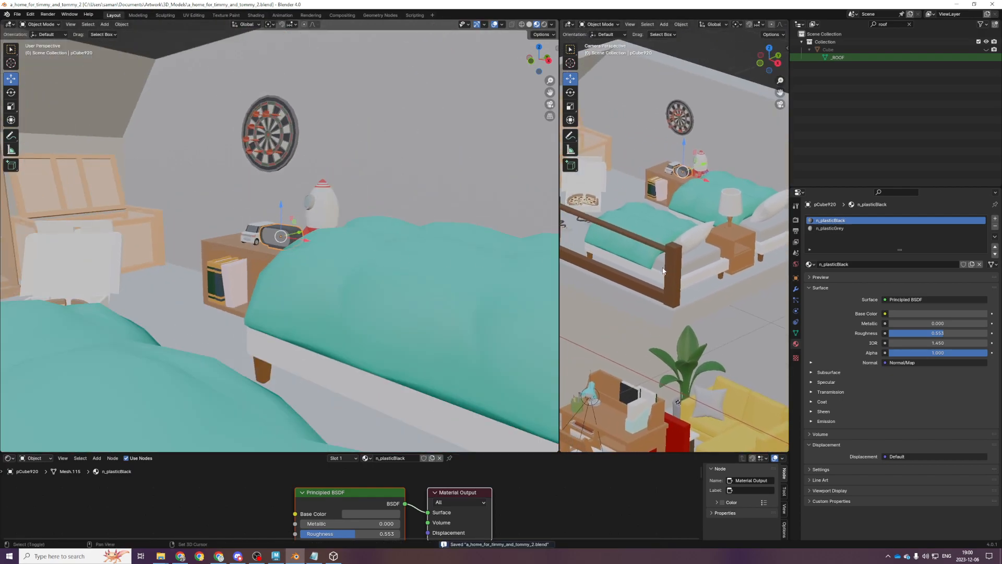
{"action": "scroll", "coordinate": [467, 288], "scroll_direction": "down", "scroll_amount": 5}
{"action": "left_click", "coordinate": [365, 298]}
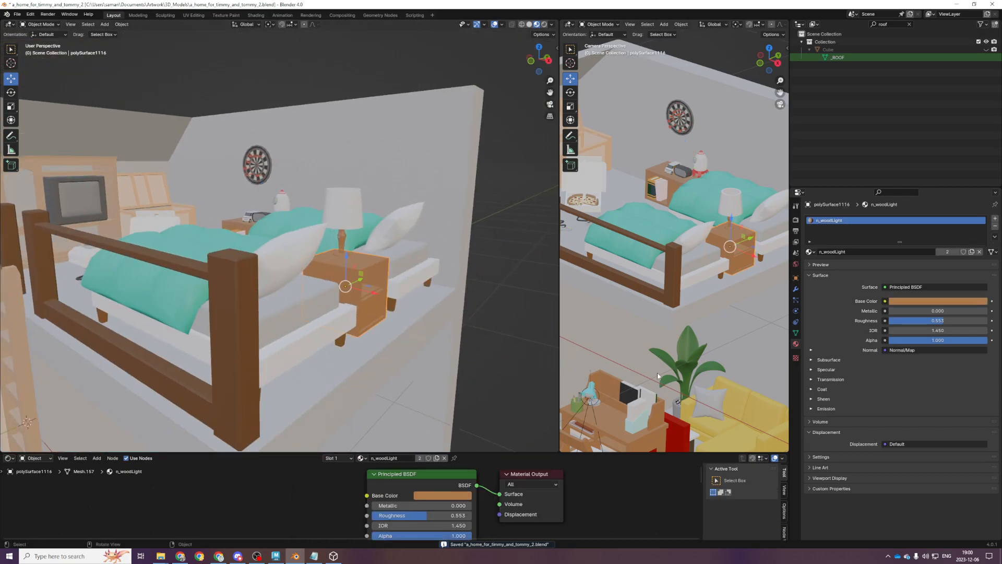
{"action": "left_click", "coordinate": [940, 302]}
{"action": "left_click_drag", "start_coordinate": [981, 185], "coordinate": [981, 186]}
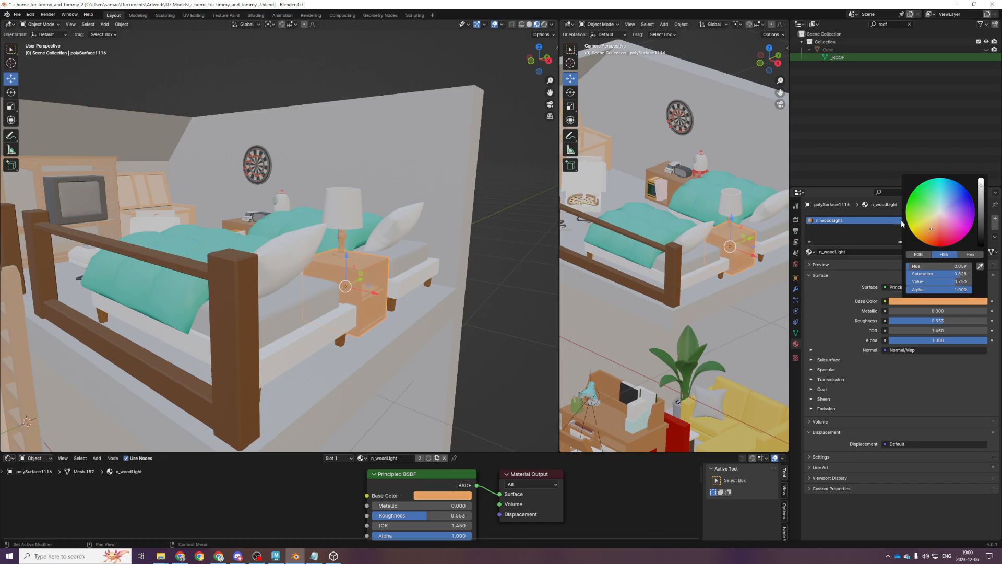
Make the bedside table's wood material a single-user copy and darken its base colour to a value of 0.264
{"action": "left_click", "coordinate": [972, 252]}
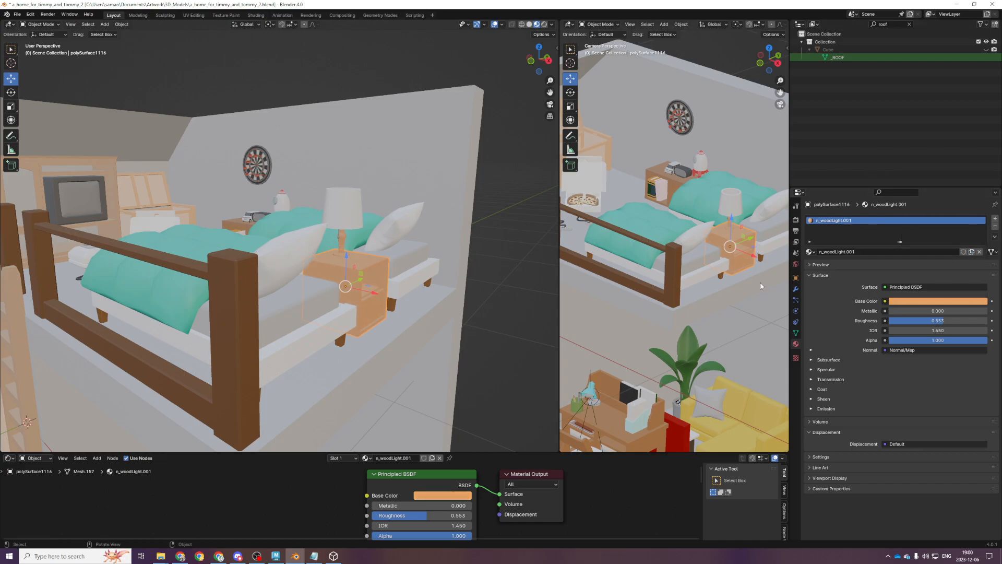
{"action": "left_click", "coordinate": [954, 302]}
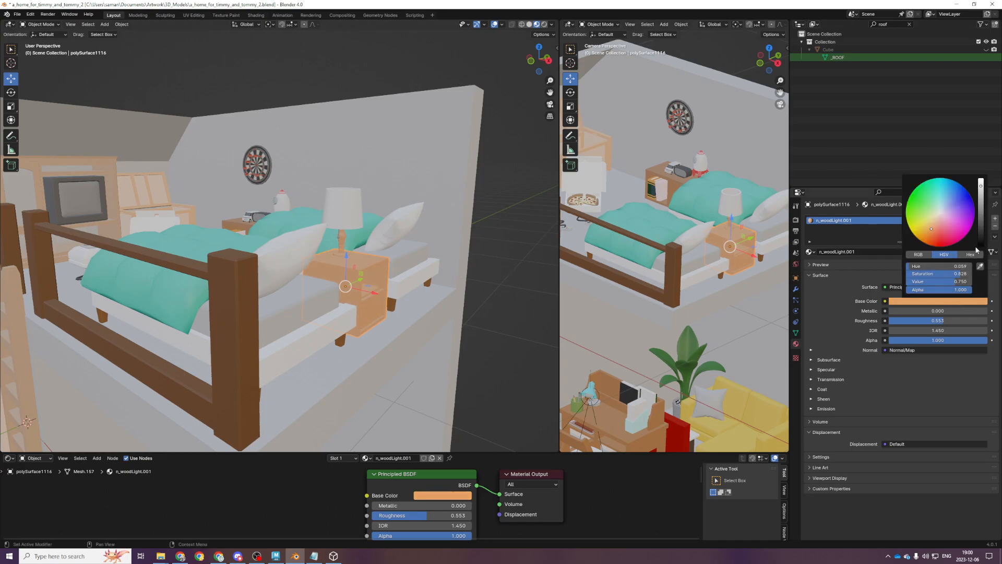
{"action": "left_click_drag", "start_coordinate": [981, 186], "coordinate": [981, 209]}
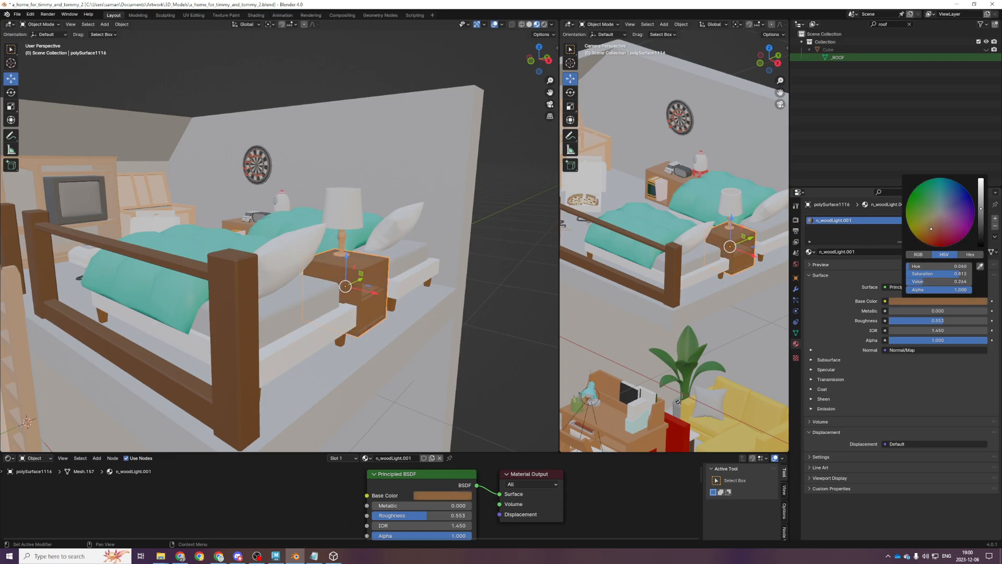
Look up the bed frame's brown material, assign the same m.001 material to the bedside table and save the file
{"action": "left_click", "coordinate": [724, 276]}
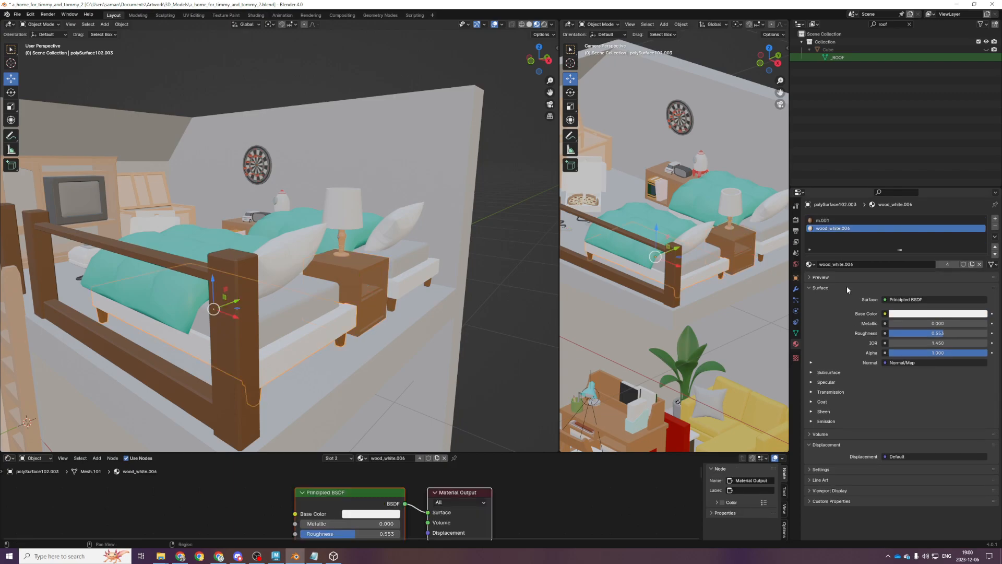
{"action": "left_click", "coordinate": [961, 314]}
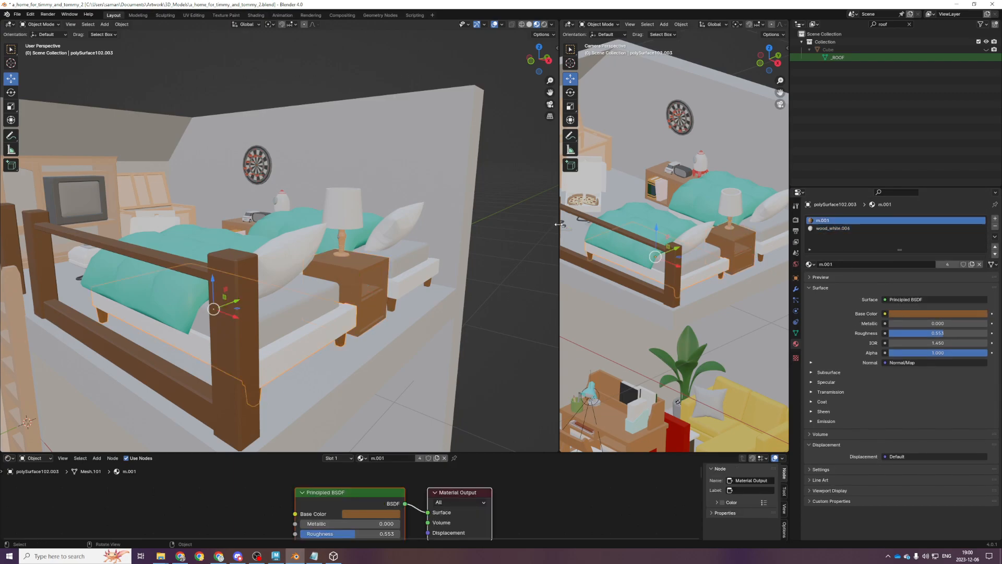
{"action": "left_click", "coordinate": [356, 271]}
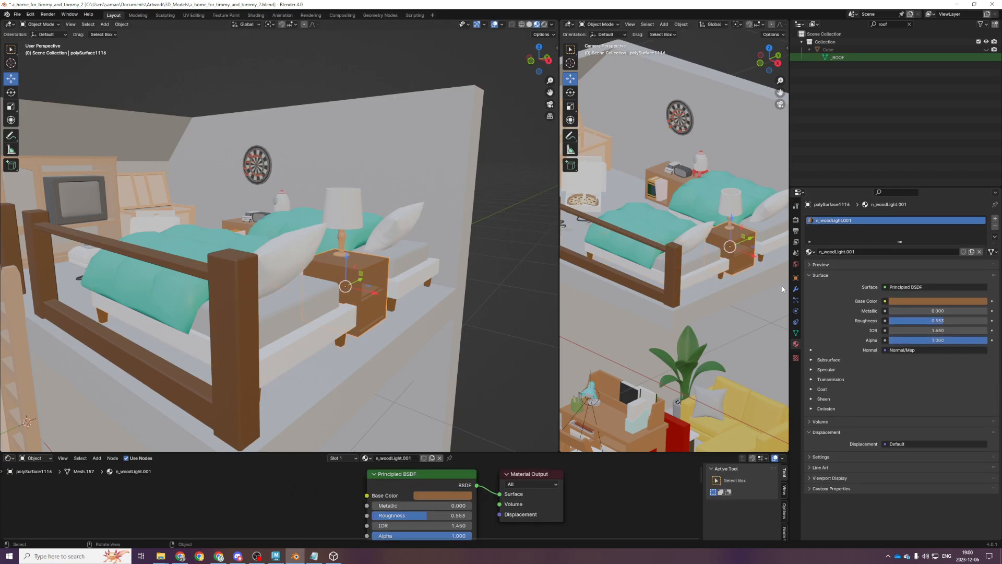
{"action": "left_click", "coordinate": [810, 251]}
{"action": "type", "text": "m.001"}
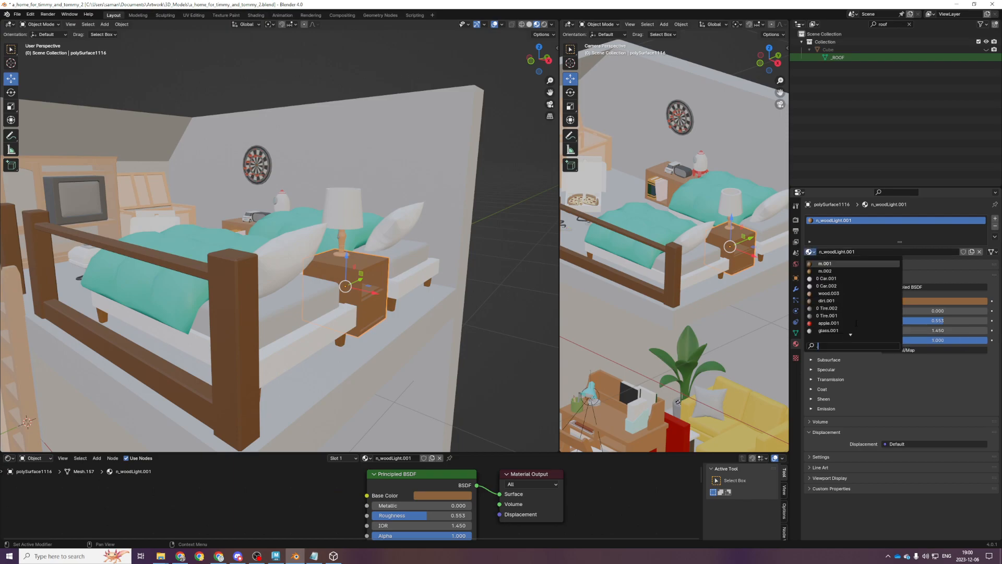
{"action": "key", "text": "Return"}
{"action": "key", "text": "ctrl+s"}
Look up the desk's wood material, assign the same lambert1.003 material to the bedside table and save the file
{"action": "scroll", "coordinate": [706, 337], "scroll_direction": "down", "scroll_amount": 4}
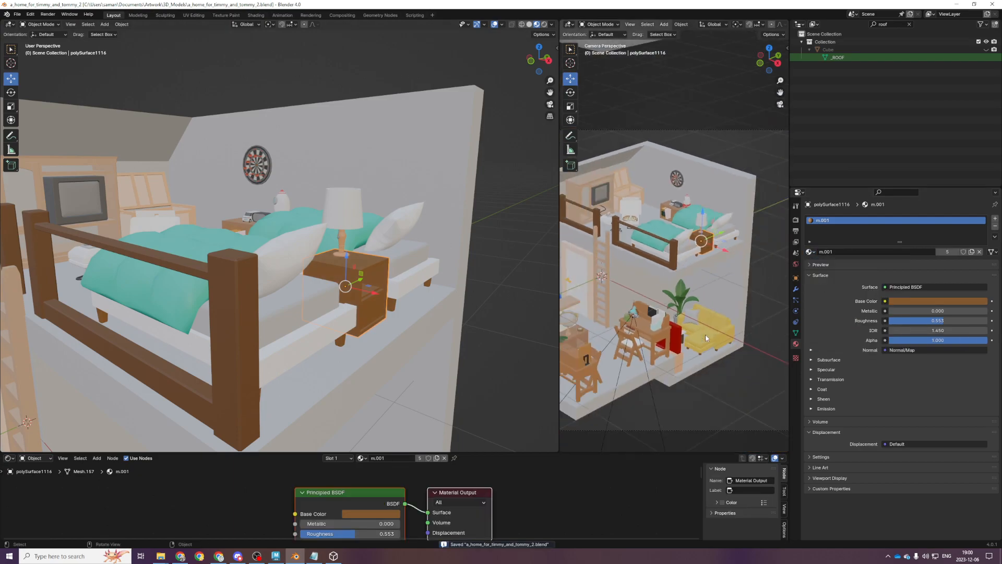
{"action": "middle_click_drag", "start_coordinate": [706, 339], "coordinate": [718, 357], "text": "shift"}
{"action": "scroll", "coordinate": [699, 307], "scroll_direction": "down", "scroll_amount": 1}
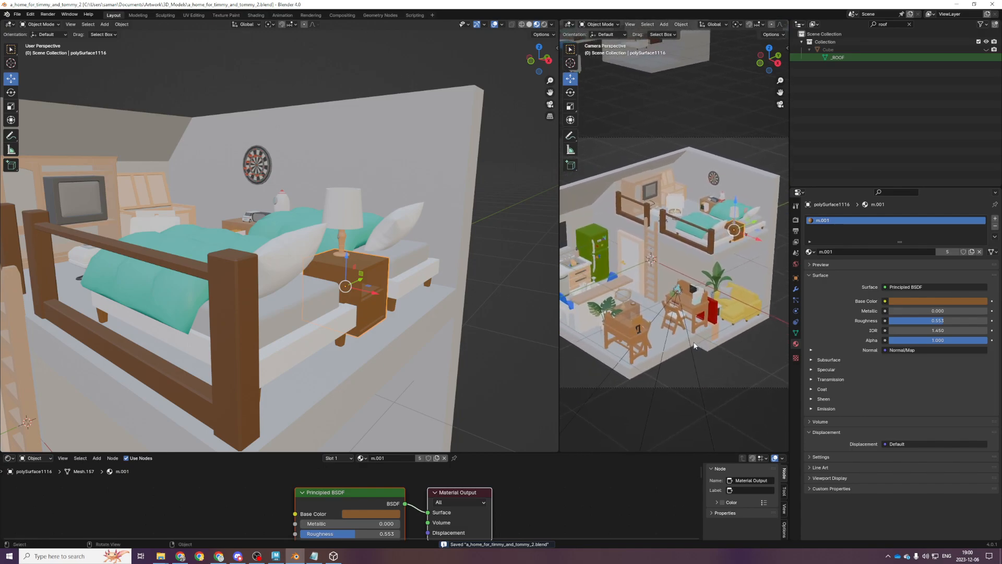
{"action": "scroll", "coordinate": [697, 345], "scroll_direction": "up", "scroll_amount": 3}
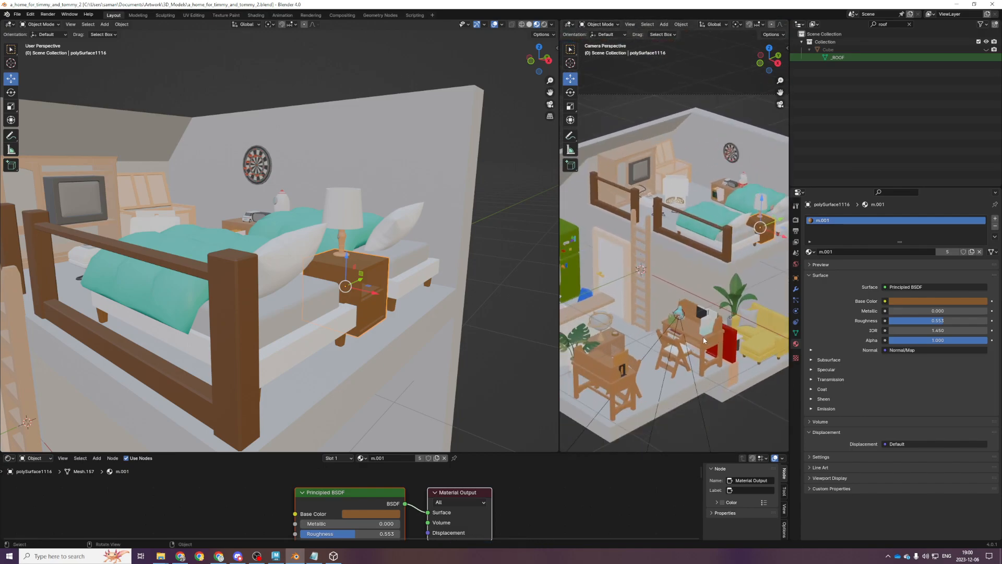
{"action": "left_click", "coordinate": [703, 339]}
{"action": "left_click", "coordinate": [904, 302]}
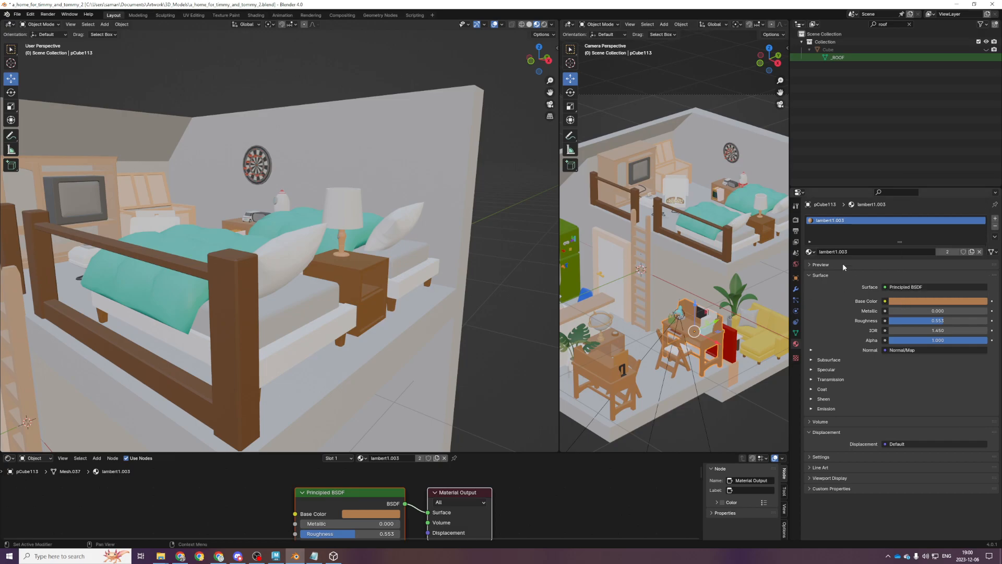
{"action": "left_click", "coordinate": [765, 232]}
{"action": "left_click", "coordinate": [811, 252]}
{"action": "type", "text": "lambert.003"}
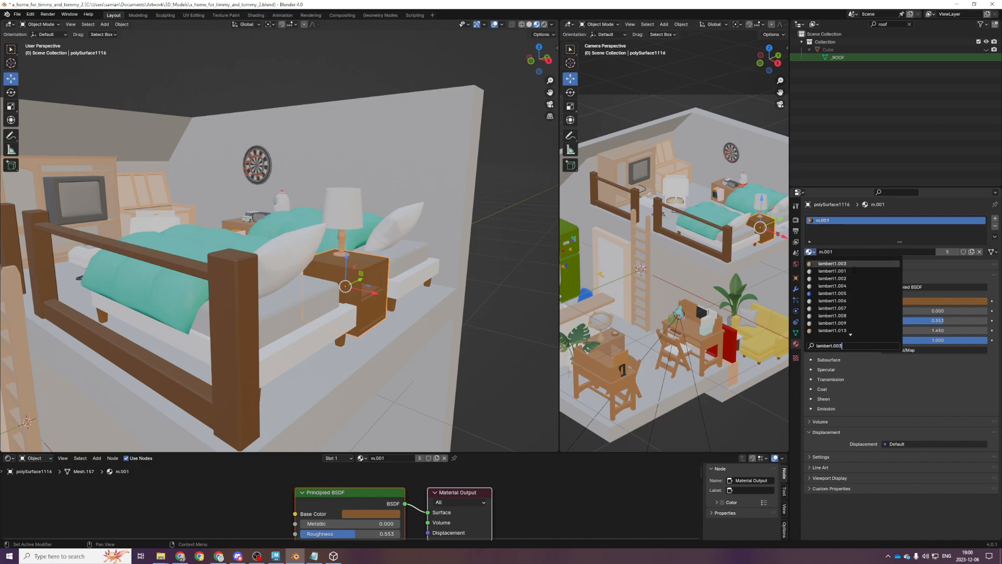
{"action": "key", "text": "Return"}
{"action": "key", "text": "ctrl+s"}
Inspect the bedside table and the loft from closer and farther away, and widen the camera view
{"action": "scroll", "coordinate": [679, 261], "scroll_direction": "up", "scroll_amount": 2}
{"action": "scroll", "coordinate": [398, 250], "scroll_direction": "up", "scroll_amount": 4}
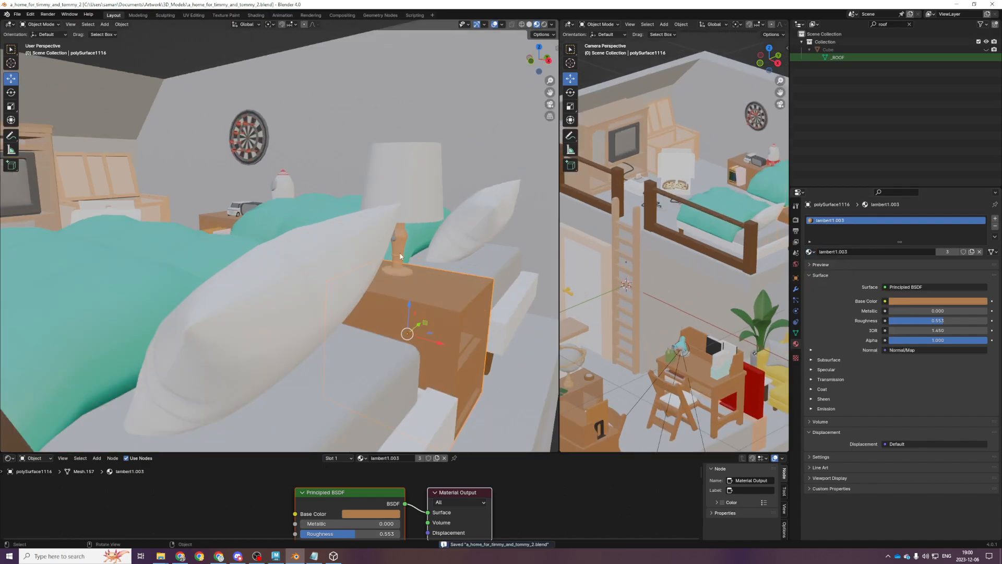
{"action": "scroll", "coordinate": [335, 230], "scroll_direction": "down", "scroll_amount": 6}
{"action": "middle_click_drag", "start_coordinate": [330, 227], "coordinate": [361, 312]}
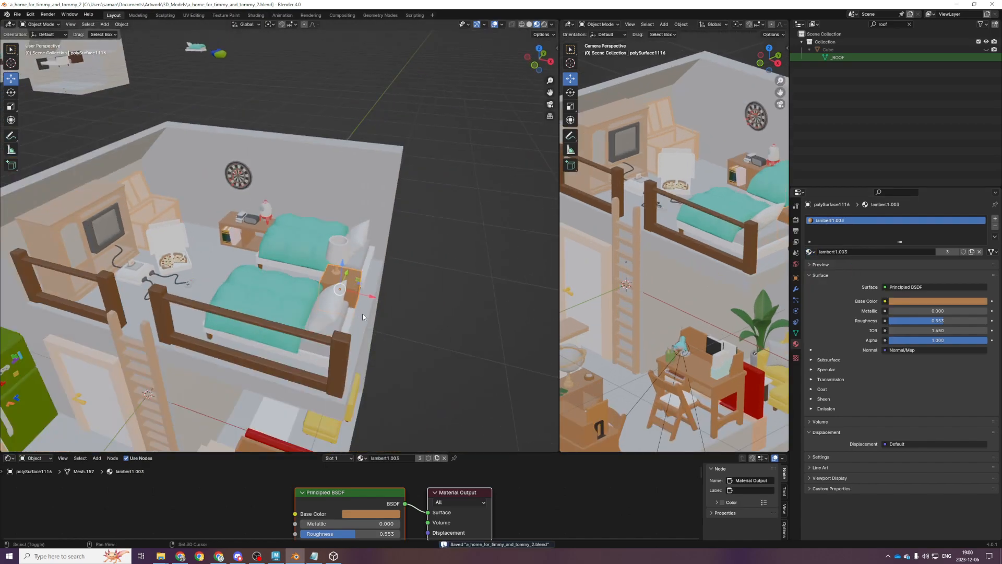
{"action": "scroll", "coordinate": [568, 281], "scroll_direction": "down", "scroll_amount": 4}
{"action": "left_click_drag", "start_coordinate": [559, 251], "coordinate": [472, 245]}
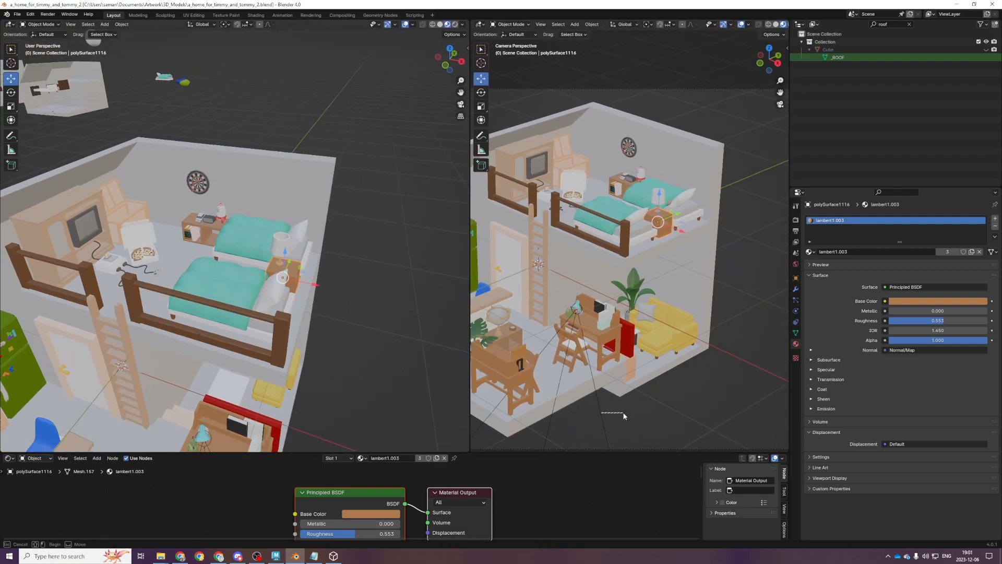
Select the desk lamp's light and examine the loft and desk area in the camera view
{"action": "scroll", "coordinate": [576, 429], "scroll_direction": "down", "scroll_amount": 2}
{"action": "left_click", "coordinate": [569, 385]}
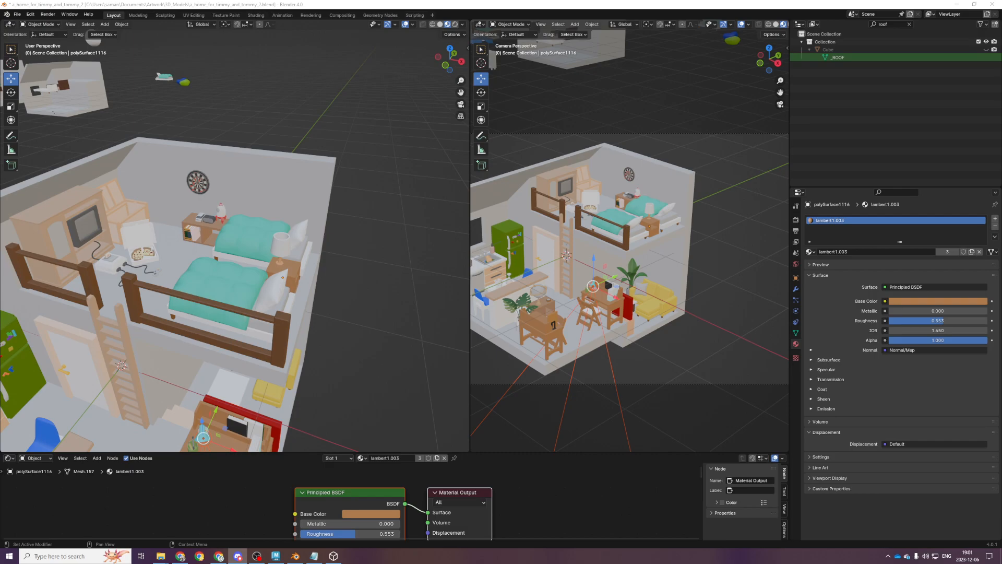
{"action": "scroll", "coordinate": [577, 235], "scroll_direction": "up", "scroll_amount": 4}
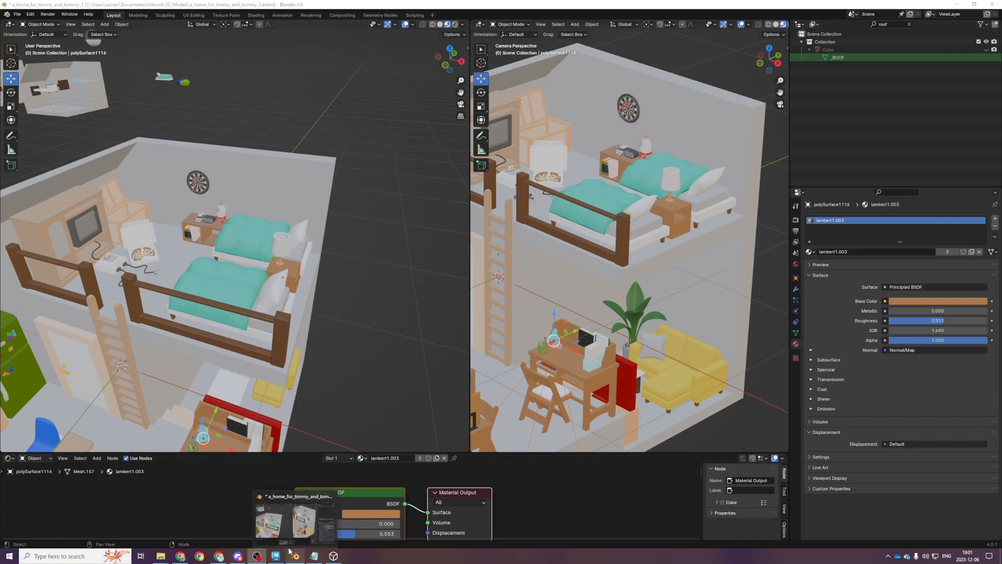
{"action": "scroll", "coordinate": [432, 379], "scroll_direction": "down", "scroll_amount": 1}
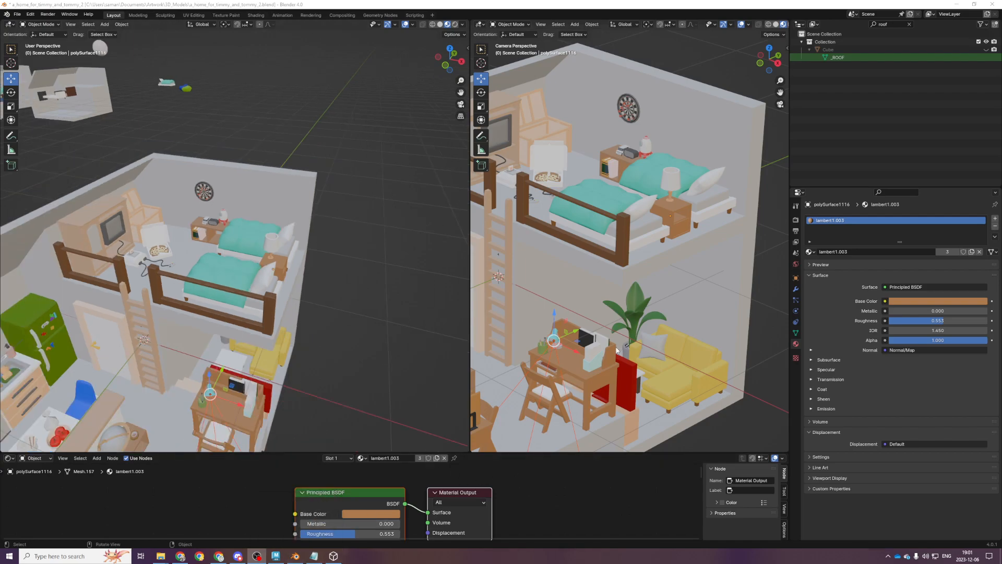
{"action": "middle_click_drag", "start_coordinate": [620, 347], "coordinate": [642, 337], "text": "shift"}
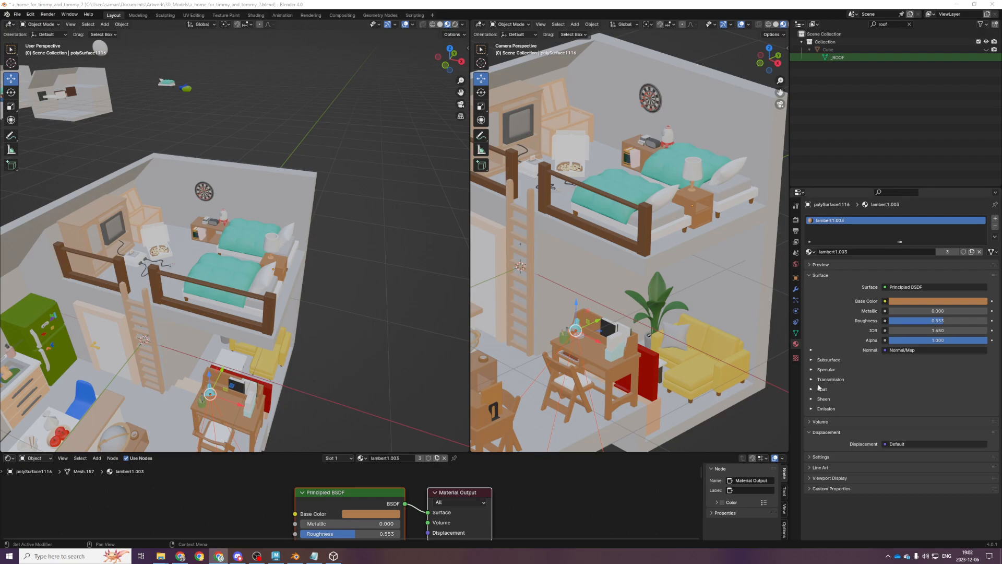
{"action": "scroll", "coordinate": [680, 384], "scroll_direction": "down", "scroll_amount": 2}
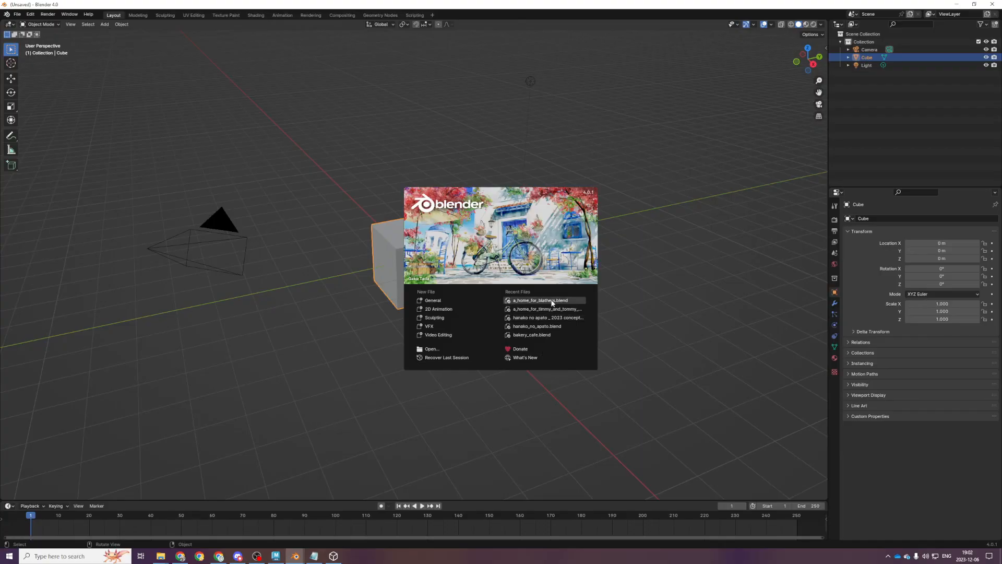
Open the recent file a_home_for_blathers.blend and select the notice board on the wall above the stairs
{"action": "left_click", "coordinate": [553, 301]}
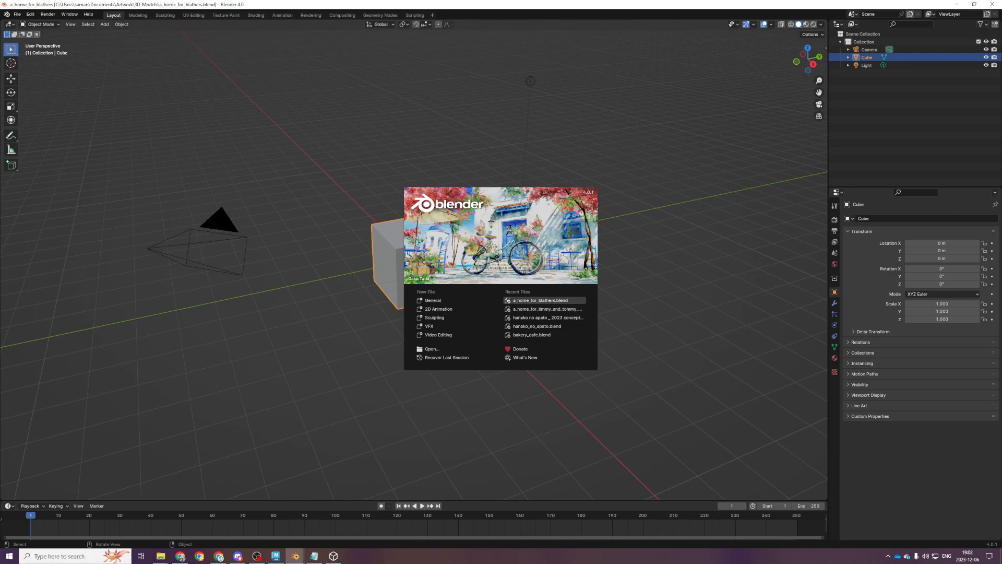
{"action": "scroll", "coordinate": [476, 256], "scroll_direction": "up", "scroll_amount": 5}
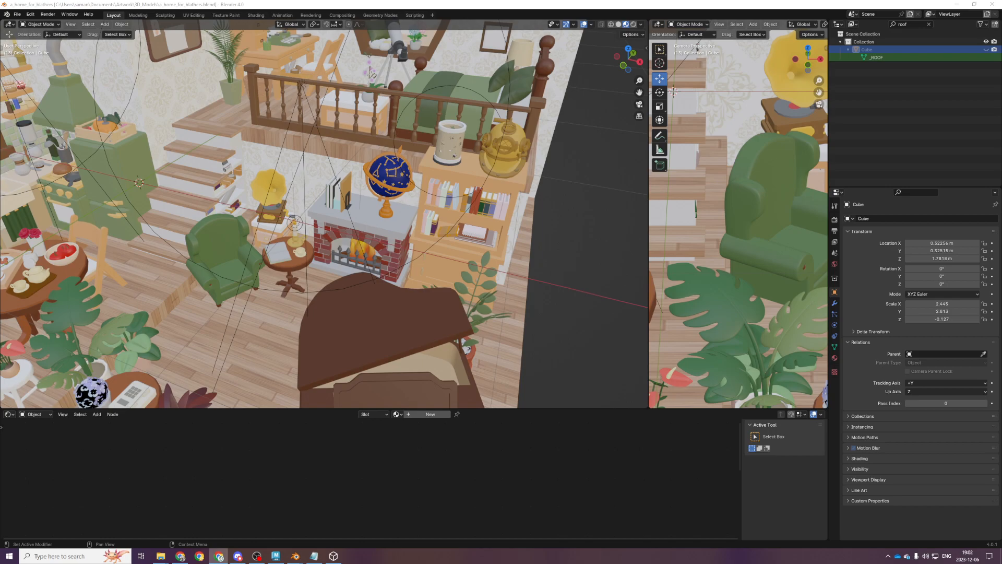
{"action": "scroll", "coordinate": [268, 256], "scroll_direction": "down", "scroll_amount": 3}
{"action": "scroll", "coordinate": [268, 255], "scroll_direction": "up", "scroll_amount": 6}
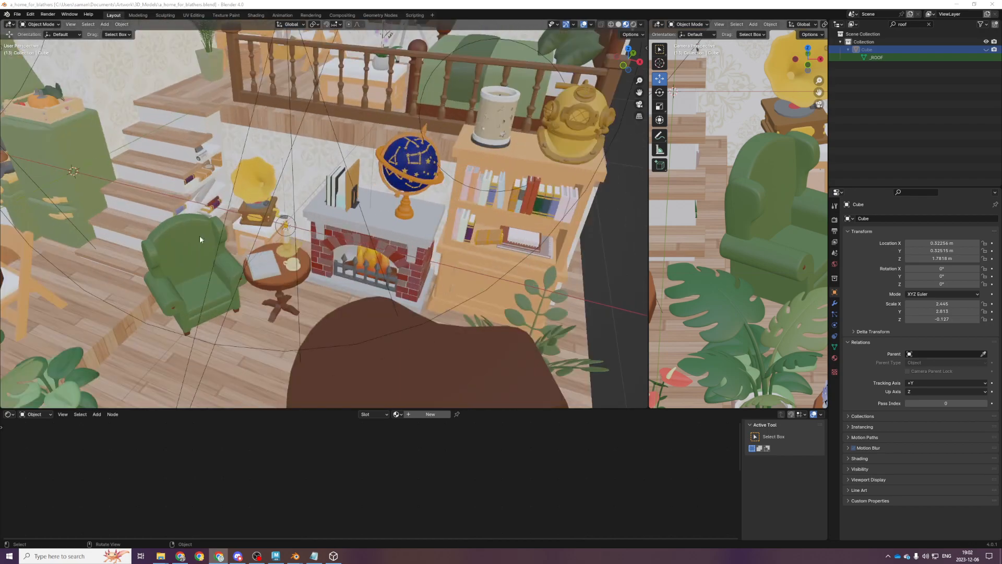
{"action": "scroll", "coordinate": [268, 256], "scroll_direction": "up", "scroll_amount": 1}
{"action": "left_click", "coordinate": [277, 115]}
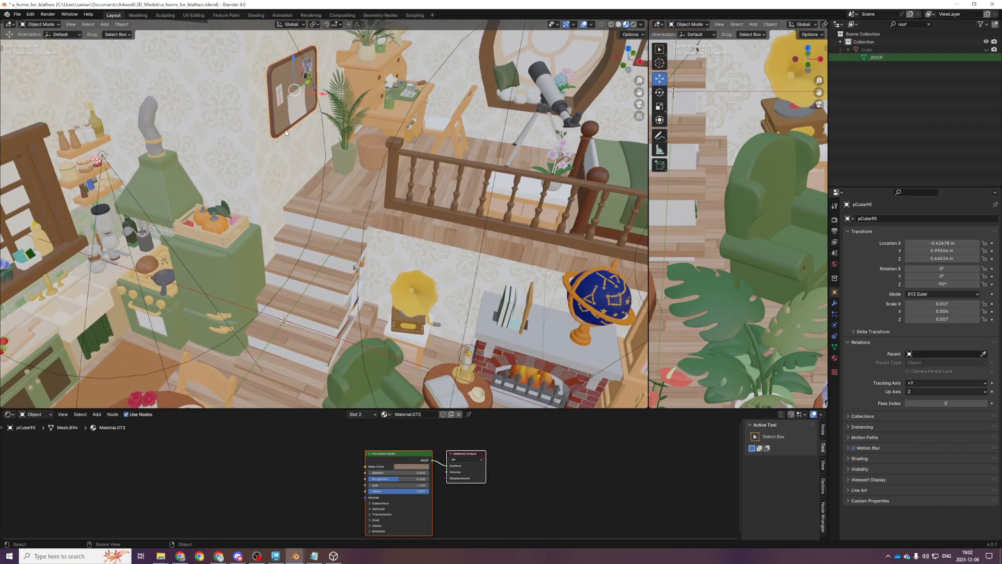
Copy the notice board from the Blathers home and paste it into the a_home_for_timmy_and_tommy_2 scene
{"action": "key", "text": "ctrl+c"}
{"action": "left_click", "coordinate": [295, 556]}
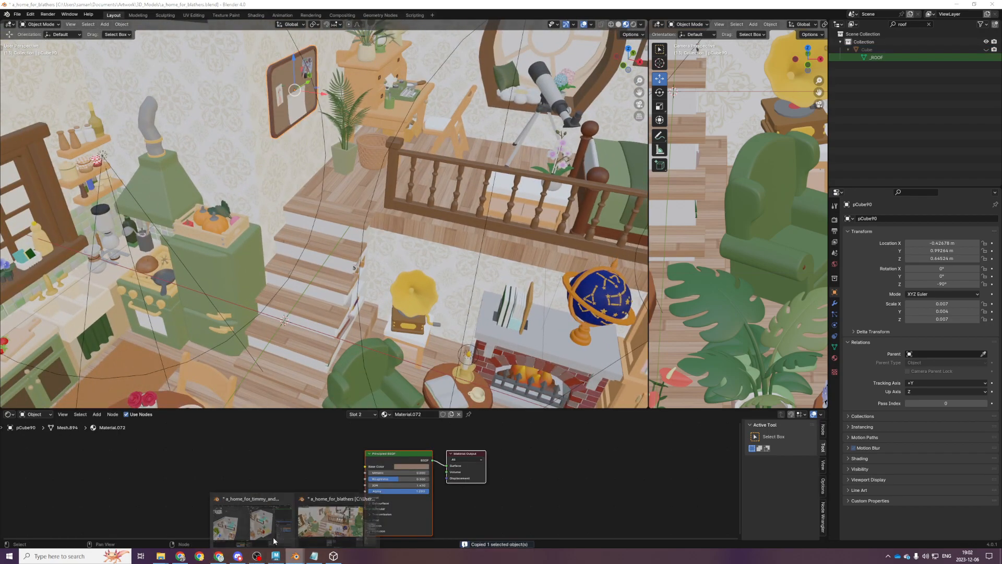
{"action": "left_click", "coordinate": [254, 523]}
{"action": "scroll", "coordinate": [380, 316], "scroll_direction": "down", "scroll_amount": 3}
{"action": "key", "text": "ctrl+v"}
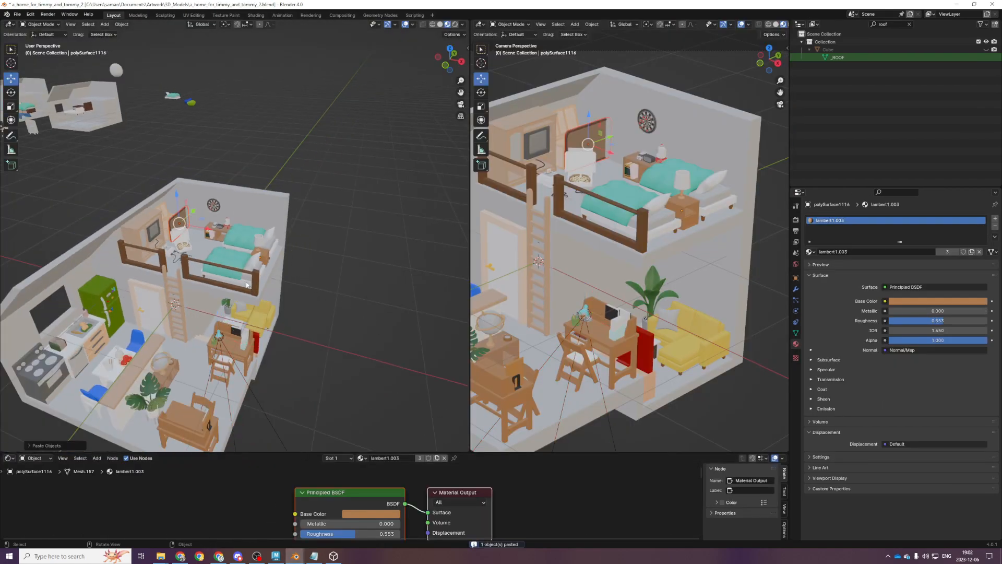
Lower the pasted notice board beneath the loft and shift it across the floor plan towards the desk
{"action": "key", "text": "KP_3"}
{"action": "key", "text": "g"}
{"action": "left_click", "coordinate": [209, 258]}
{"action": "key", "text": "KP_7"}
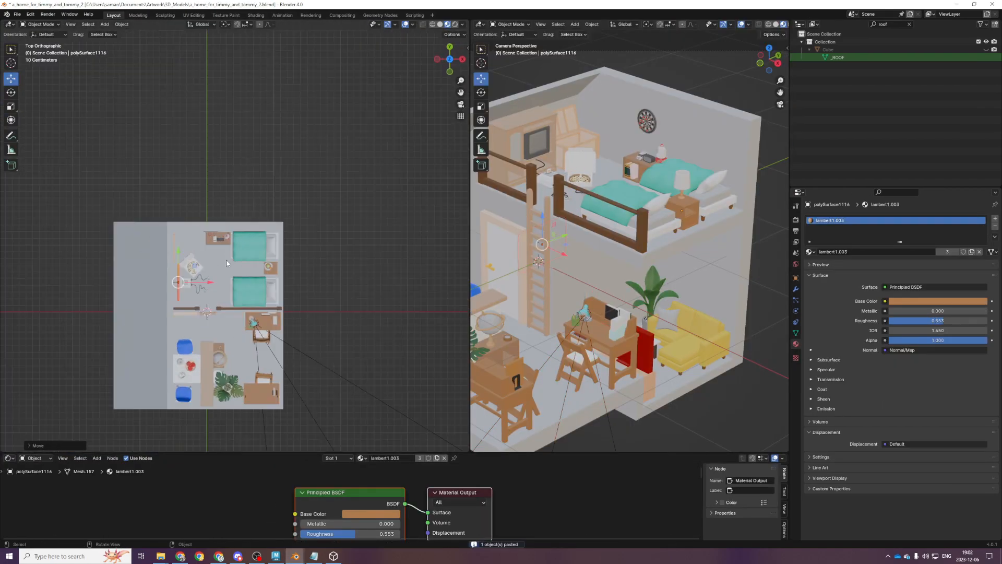
{"action": "scroll", "coordinate": [235, 306], "scroll_direction": "up", "scroll_amount": 3}
{"action": "scroll", "coordinate": [230, 276], "scroll_direction": "down", "scroll_amount": 3}
{"action": "key", "text": "shift+z"}
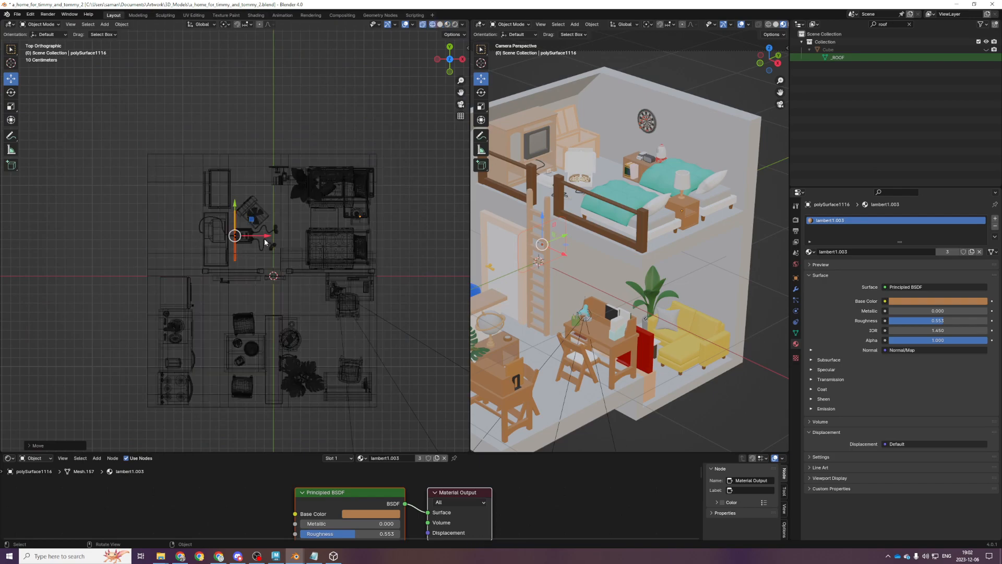
{"action": "key", "text": "g"}
{"action": "left_click_drag", "start_coordinate": [304, 244], "coordinate": [324, 244]}
Fine-tune the notice board's position on the wall behind the desk and save the file
{"action": "key", "text": "KP_Decimal"}
{"action": "key", "text": "shift+z"}
{"action": "mouse_move", "coordinate": [355, 405]}
{"action": "middle_mouse_down"}
{"action": "mouse_move", "coordinate": [286, 349]}
{"action": "mouse_move", "coordinate": [257, 289]}
{"action": "mouse_move", "coordinate": [309, 255]}
{"action": "middle_mouse_up"}
{"action": "left_click_drag", "start_coordinate": [262, 243], "coordinate": [233, 222]}
{"action": "scroll", "coordinate": [292, 255], "scroll_direction": "down", "scroll_amount": 5}
{"action": "scroll", "coordinate": [606, 274], "scroll_direction": "up", "scroll_amount": 2}
{"action": "key", "text": "ctrl+s"}
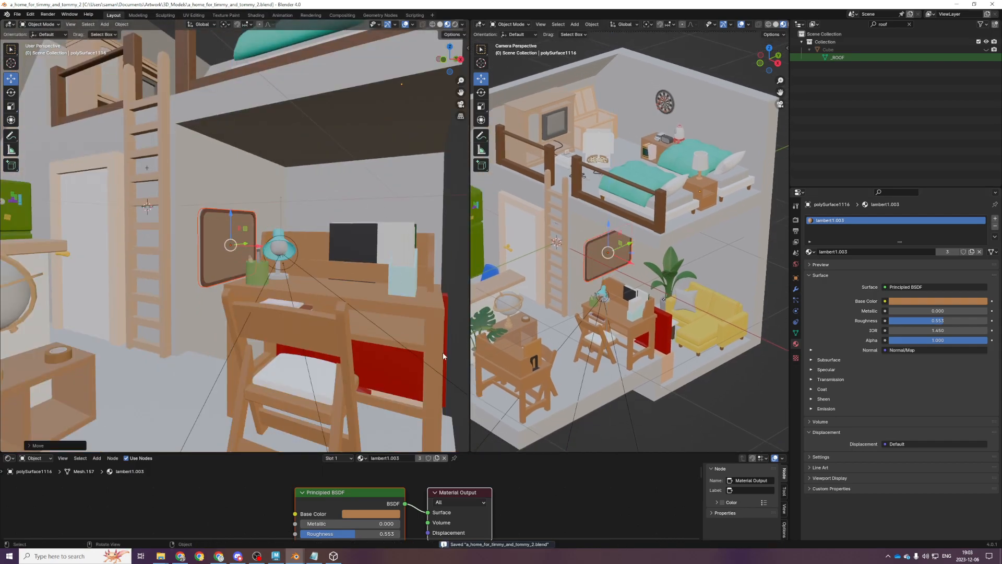
{"action": "scroll", "coordinate": [442, 352], "scroll_direction": "down", "scroll_amount": 6}
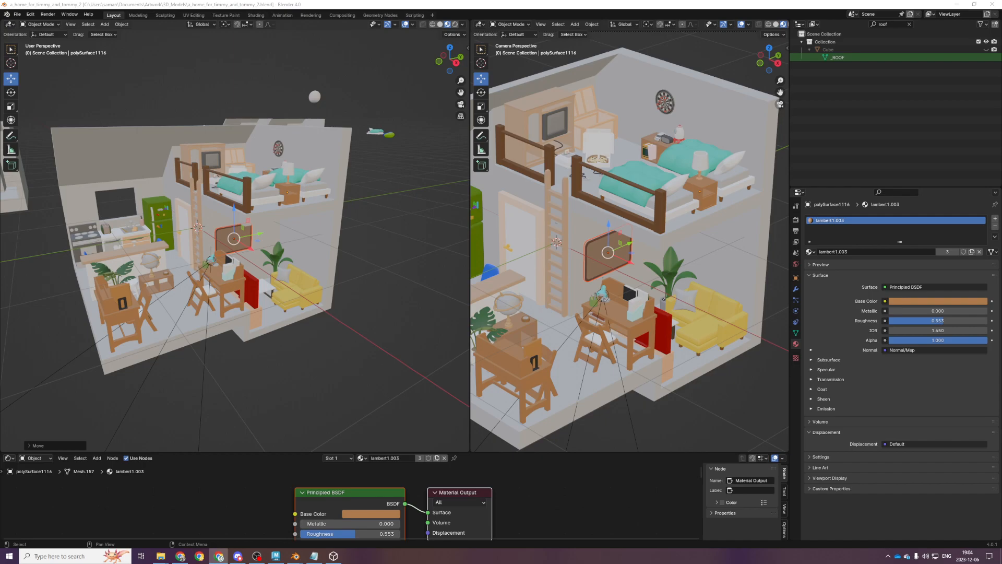
Switch to Maya, add a polygon cylinder and move it onto the empty floor beside the props
{"action": "key", "text": "alt+Tab"}
{"action": "scroll", "coordinate": [255, 322], "scroll_direction": "down", "scroll_amount": 5}
{"action": "left_click_drag", "start_coordinate": [323, 329], "coordinate": [481, 378], "text": "alt"}
{"action": "scroll", "coordinate": [427, 365], "scroll_direction": "down", "scroll_amount": 6}
{"action": "scroll", "coordinate": [443, 374], "scroll_direction": "down", "scroll_amount": 5}
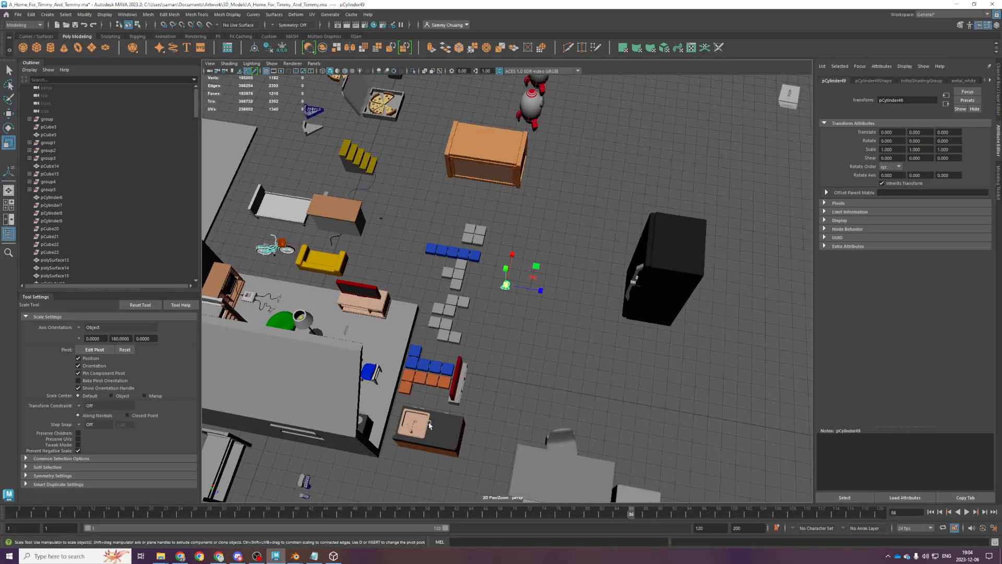
{"action": "left_click", "coordinate": [50, 51]}
{"action": "scroll", "coordinate": [366, 270], "scroll_direction": "down", "scroll_amount": 5}
{"action": "key", "text": "w"}
{"action": "left_click_drag", "start_coordinate": [442, 318], "coordinate": [552, 356]}
Scale the new cylinder up evenly to about 36.4 and set its Z rotation to 90
{"action": "key", "text": "r"}
{"action": "key", "text": "e"}
{"action": "left_click", "coordinate": [959, 140]}
{"action": "type", "text": "90"}
{"action": "key", "text": "Return"}
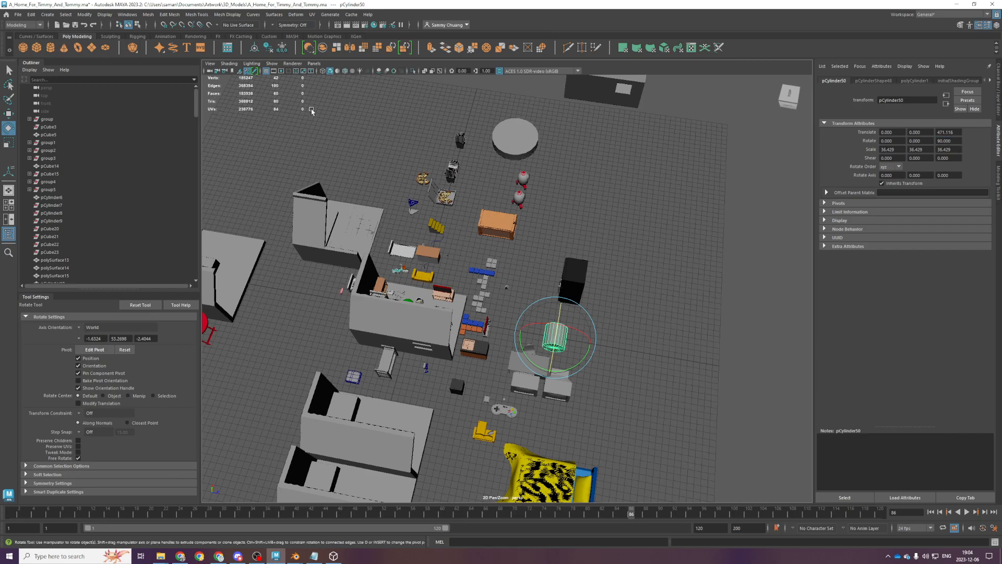
In the top view, move the cylinder near the desk lamp, to about X 252.6 and Z 352.3
{"action": "key", "text": "space"}
{"action": "key", "text": "space"}
{"action": "scroll", "coordinate": [404, 189], "scroll_direction": "down", "scroll_amount": 10}
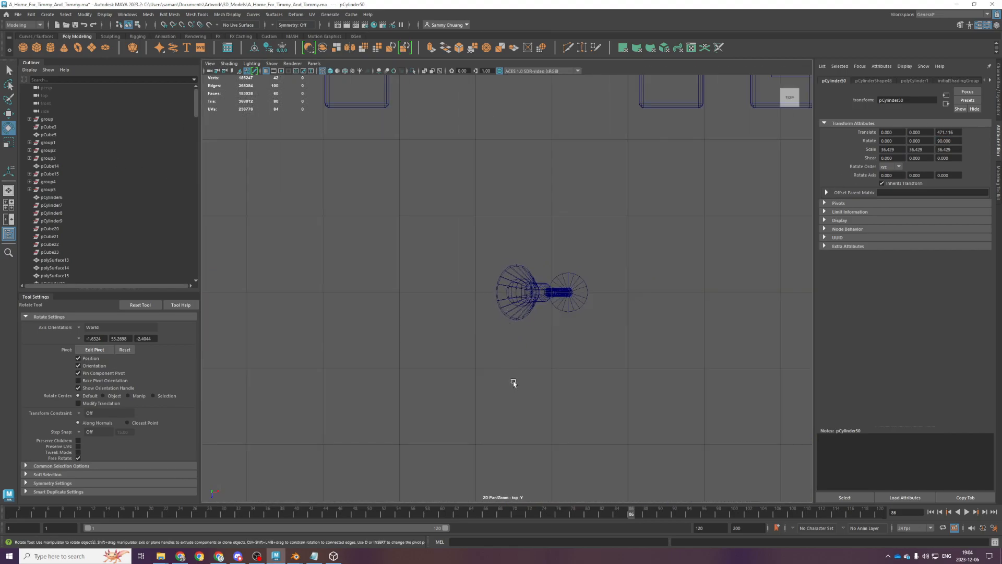
{"action": "scroll", "coordinate": [523, 407], "scroll_direction": "down", "scroll_amount": 1}
{"action": "key", "text": "w"}
{"action": "middle_click_drag", "start_coordinate": [400, 403], "coordinate": [556, 329]}
In the side view, shrink the cylinder's cross-section to a scale of about 1.95 in X and Z, making a rod
{"action": "key", "text": "space"}
{"action": "key", "text": "space"}
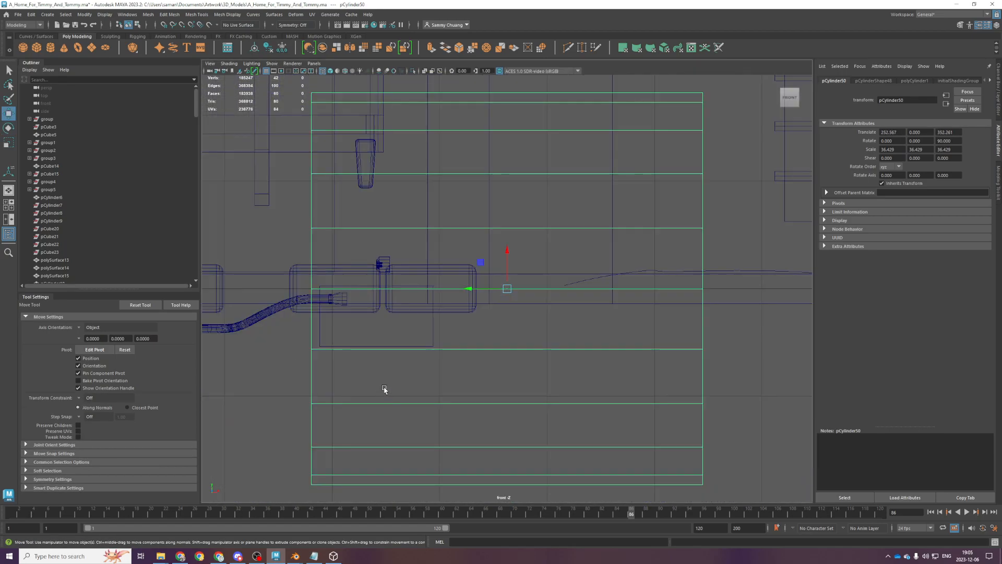
{"action": "key", "text": "space"}
{"action": "key", "text": "space"}
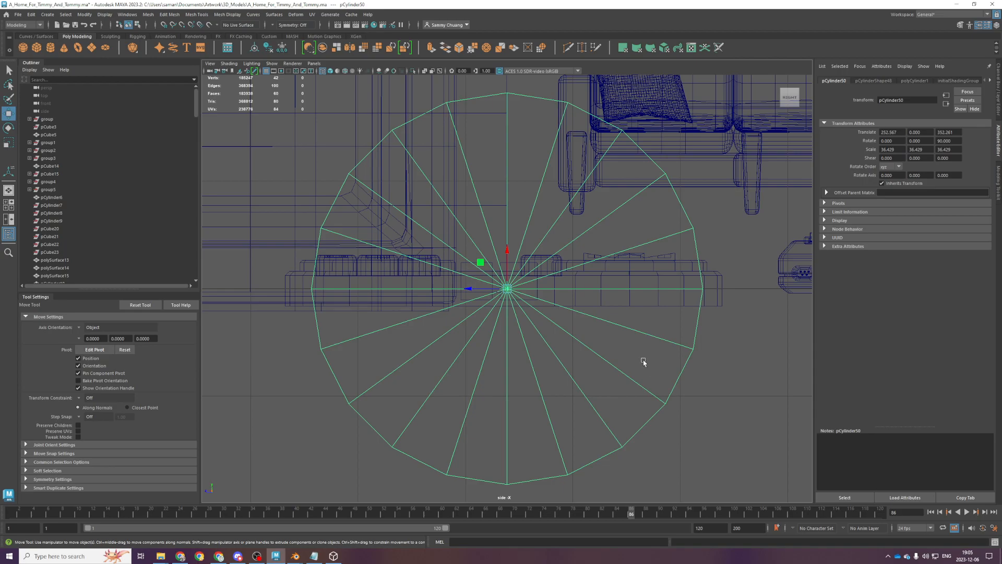
{"action": "scroll", "coordinate": [641, 352], "scroll_direction": "down", "scroll_amount": 2}
{"action": "scroll", "coordinate": [635, 313], "scroll_direction": "down", "scroll_amount": 2}
{"action": "key", "text": "r"}
{"action": "left_click_drag", "start_coordinate": [479, 264], "coordinate": [499, 273]}
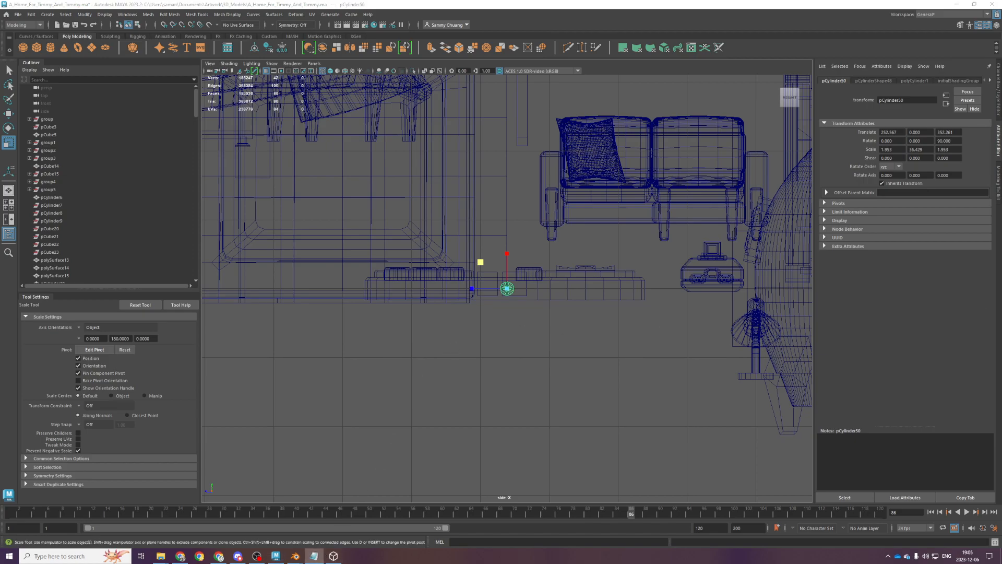
Add the line "car road mat" beneath "rocket ship" in the Notepad prop list
{"action": "left_click_drag", "start_coordinate": [1001, 308], "coordinate": [570, 253]}
{"action": "type", "text": "ar road map rug"}
{"action": "key", "text": "BackSpace"}
{"action": "key", "text": "BackSpace"}
{"action": "key", "text": "BackSpace"}
{"action": "key", "text": "BackSpace"}
{"action": "key", "text": "BackSpace"}
{"action": "key", "text": "BackSpace"}
{"action": "key", "text": "BackSpace"}
{"action": "key", "text": "BackSpace"}
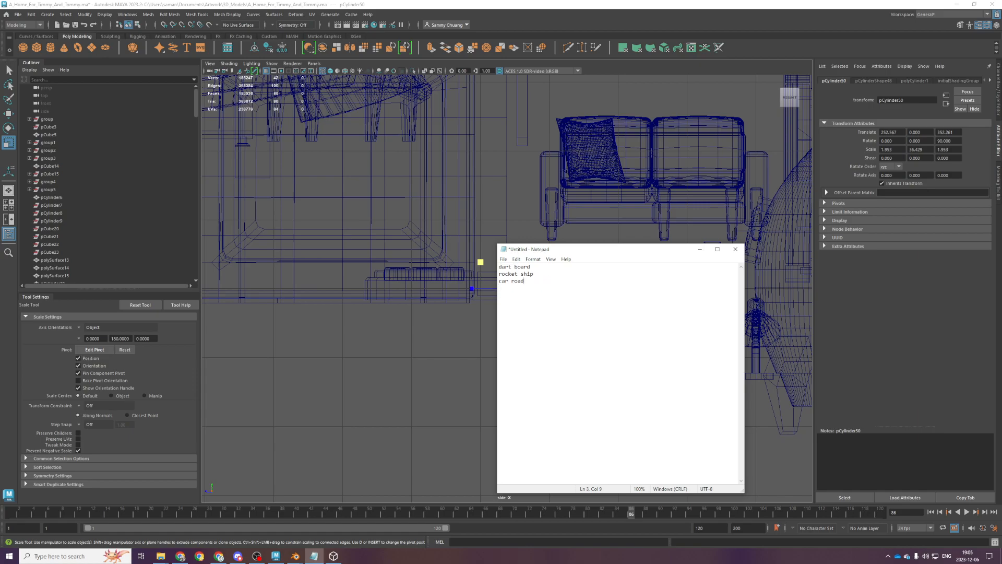
{"action": "type", "text": "mat"}
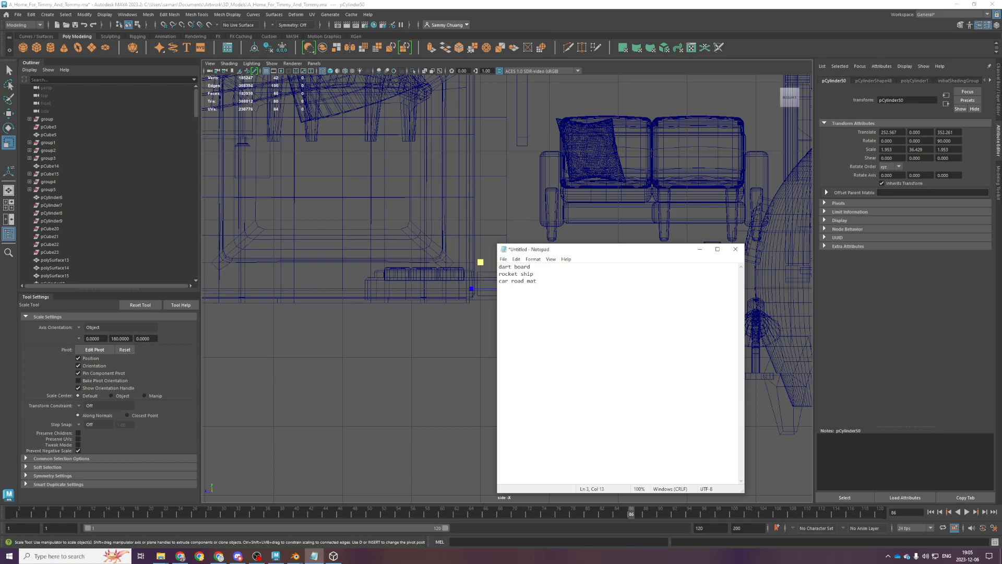
{"action": "left_click", "coordinate": [267, 39]}
{"action": "scroll", "coordinate": [610, 316], "scroll_direction": "up", "scroll_amount": 1}
{"action": "key", "text": "space"}
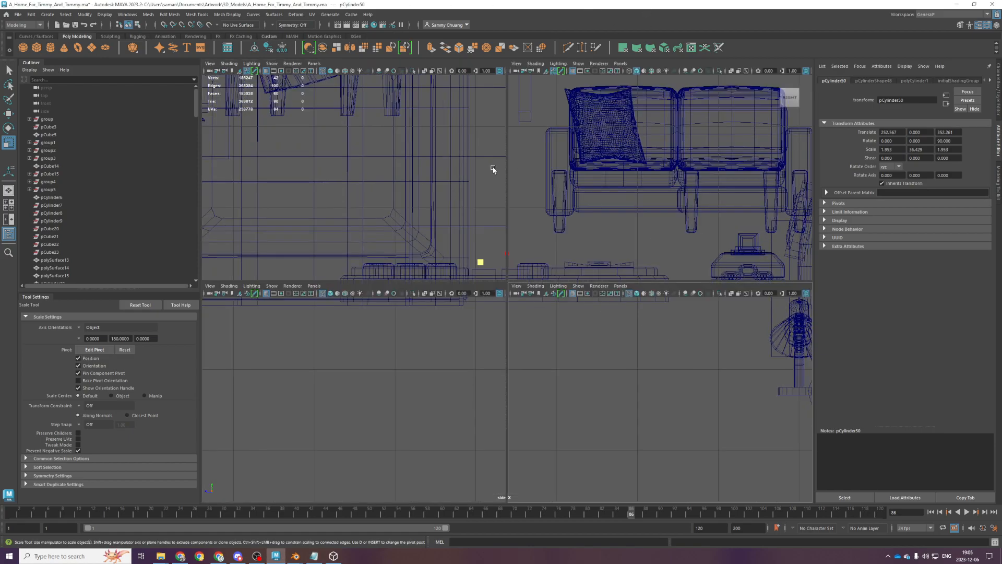
{"action": "key", "text": "space"}
{"action": "key", "text": "g"}
{"action": "key", "text": "f"}
{"action": "scroll", "coordinate": [459, 213], "scroll_direction": "down", "scroll_amount": 10}
{"action": "key", "text": "space"}
{"action": "key", "text": "space"}
{"action": "scroll", "coordinate": [456, 226], "scroll_direction": "down", "scroll_amount": 10}
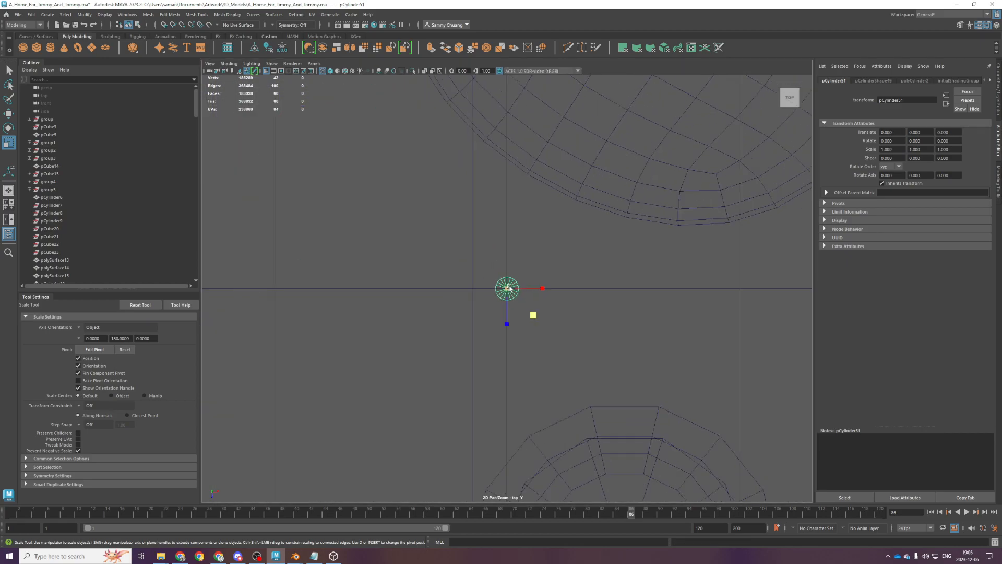
{"action": "key", "text": "e"}
{"action": "scroll", "coordinate": [536, 307], "scroll_direction": "down", "scroll_amount": 5}
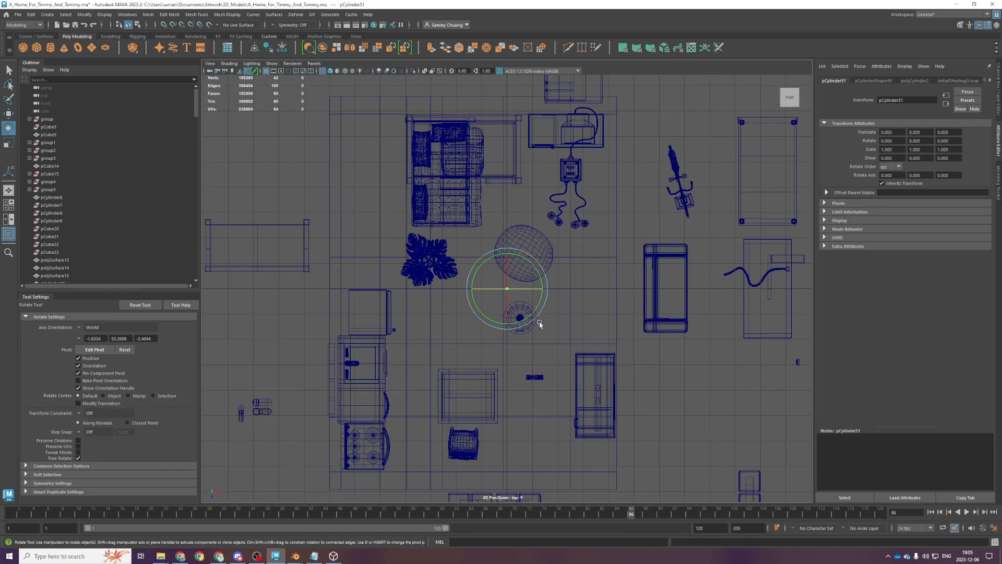
{"action": "scroll", "coordinate": [478, 195], "scroll_direction": "up", "scroll_amount": 4}
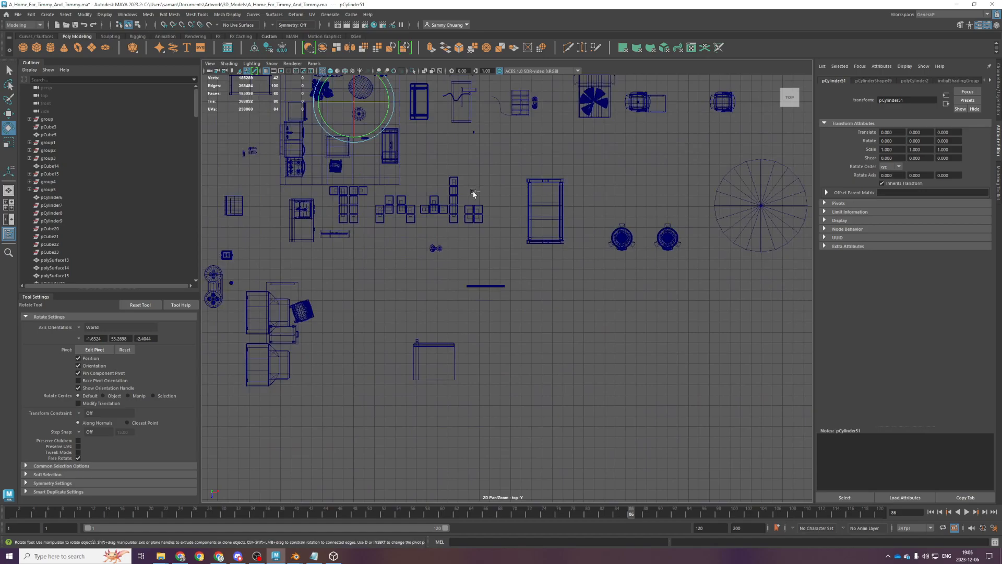
{"action": "key", "text": "w"}
{"action": "left_click_drag", "start_coordinate": [365, 102], "coordinate": [438, 226]}
{"action": "key", "text": "ctrl+z"}
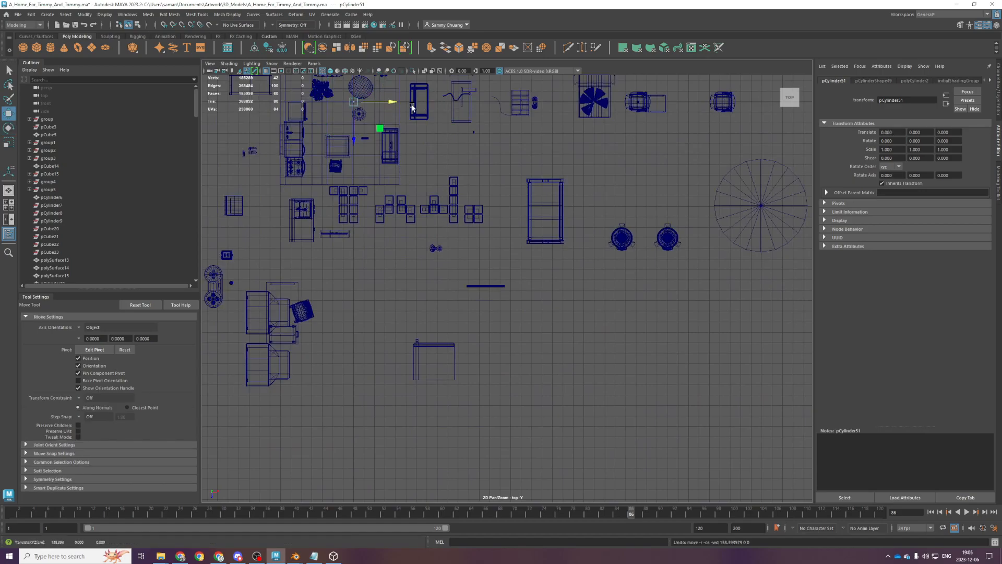
{"action": "left_click_drag", "start_coordinate": [380, 130], "coordinate": [537, 312]}
{"action": "scroll", "coordinate": [550, 314], "scroll_direction": "up", "scroll_amount": 2}
{"action": "scroll", "coordinate": [516, 293], "scroll_direction": "up", "scroll_amount": 4}
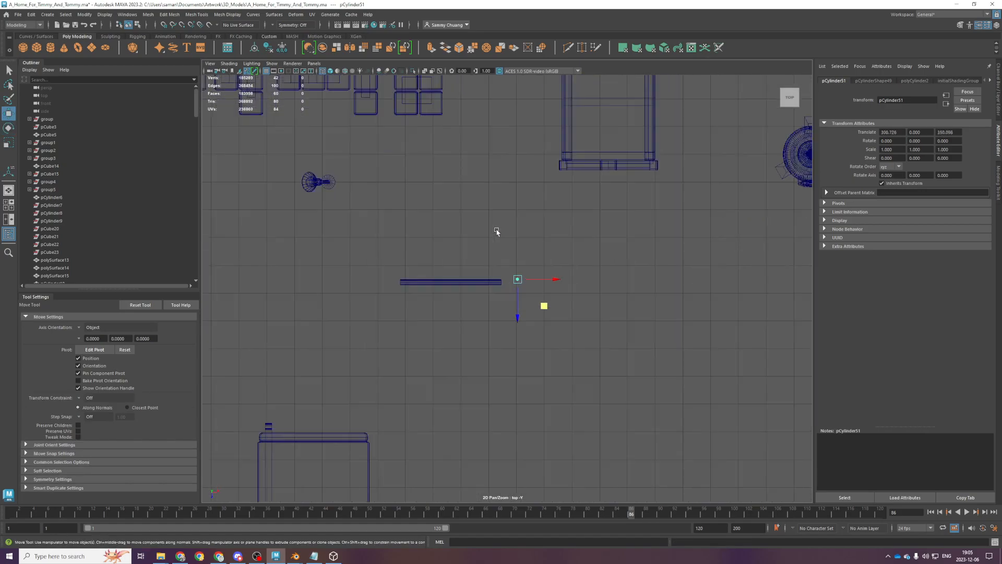
{"action": "key", "text": "Delete"}
Select the thin rod in Maya, slim its cross-section slightly and save the scene
{"action": "left_click_drag", "start_coordinate": [448, 223], "coordinate": [487, 304]}
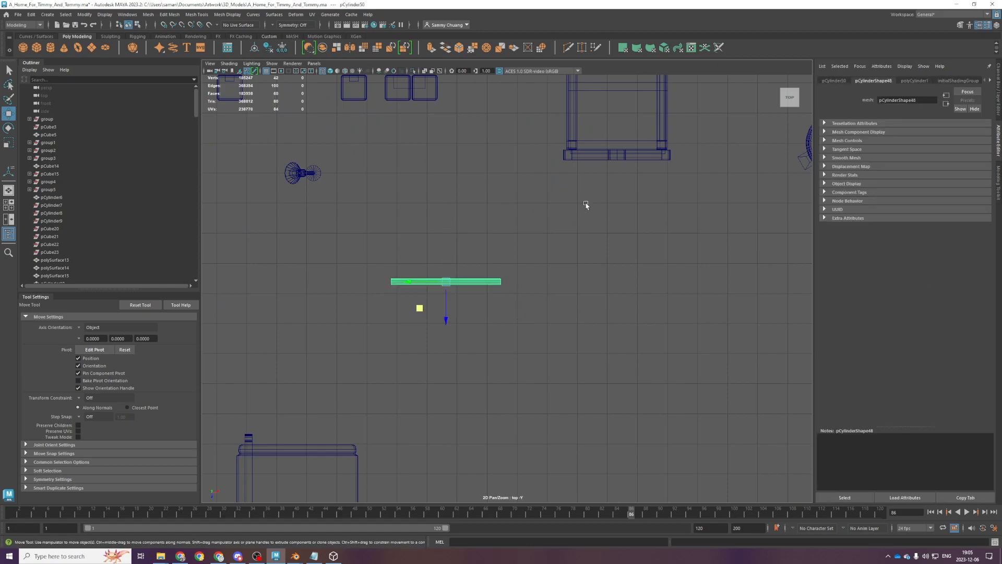
{"action": "key", "text": "space"}
{"action": "key", "text": "space"}
{"action": "key", "text": "f"}
{"action": "scroll", "coordinate": [602, 277], "scroll_direction": "down", "scroll_amount": 5}
{"action": "left_click_drag", "start_coordinate": [604, 289], "coordinate": [566, 274], "text": "alt"}
{"action": "key", "text": "r"}
{"action": "left_click_drag", "start_coordinate": [483, 317], "coordinate": [493, 310]}
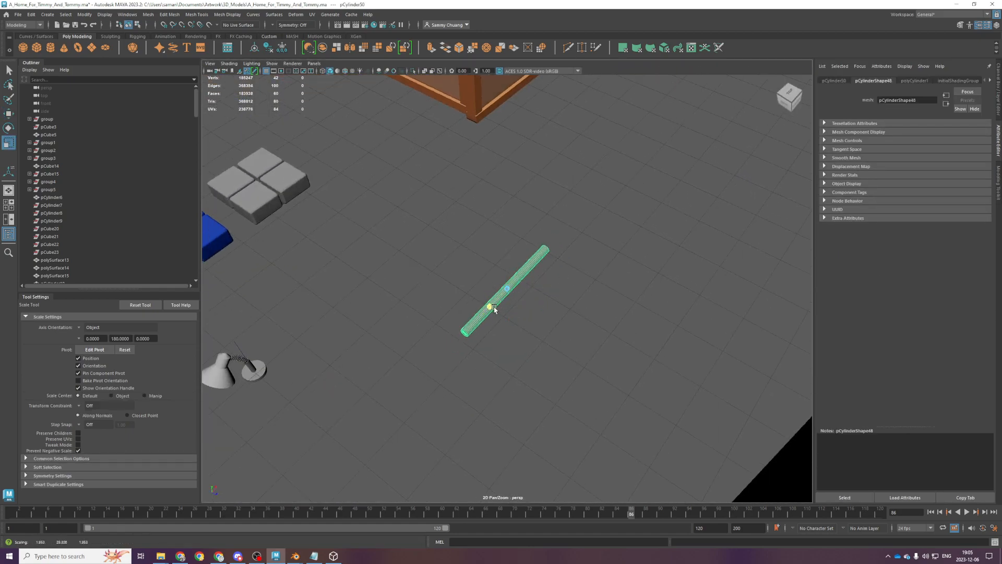
{"action": "key", "text": "ctrl+s"}
Select the rod's end cap faces and extrude them a short distance outward along the rod
{"action": "scroll", "coordinate": [573, 337], "scroll_direction": "up", "scroll_amount": 5}
{"action": "left_click_drag", "start_coordinate": [573, 338], "coordinate": [528, 325], "text": "alt"}
{"action": "key", "text": "space"}
{"action": "key", "text": "space"}
{"action": "key", "text": "f"}
{"action": "scroll", "coordinate": [551, 217], "scroll_direction": "up", "scroll_amount": 1}
{"action": "key", "text": "F11"}
{"action": "left_click_drag", "start_coordinate": [581, 202], "coordinate": [692, 316]}
{"action": "left_click_drag", "start_coordinate": [575, 181], "coordinate": [603, 466], "text": "ctrl"}
{"action": "middle_click_drag", "start_coordinate": [660, 262], "coordinate": [543, 260], "text": "alt"}
{"action": "key", "text": "ctrl+e"}
{"action": "key", "text": "w"}
{"action": "key", "text": "ctrl+s"}
{"action": "left_click_drag", "start_coordinate": [500, 268], "coordinate": [532, 281]}
{"action": "middle_click_drag", "start_coordinate": [541, 269], "coordinate": [488, 252], "text": "alt"}
{"action": "scroll", "coordinate": [489, 253], "scroll_direction": "up", "scroll_amount": 1}
{"action": "left_click_drag", "start_coordinate": [489, 254], "coordinate": [479, 249]}
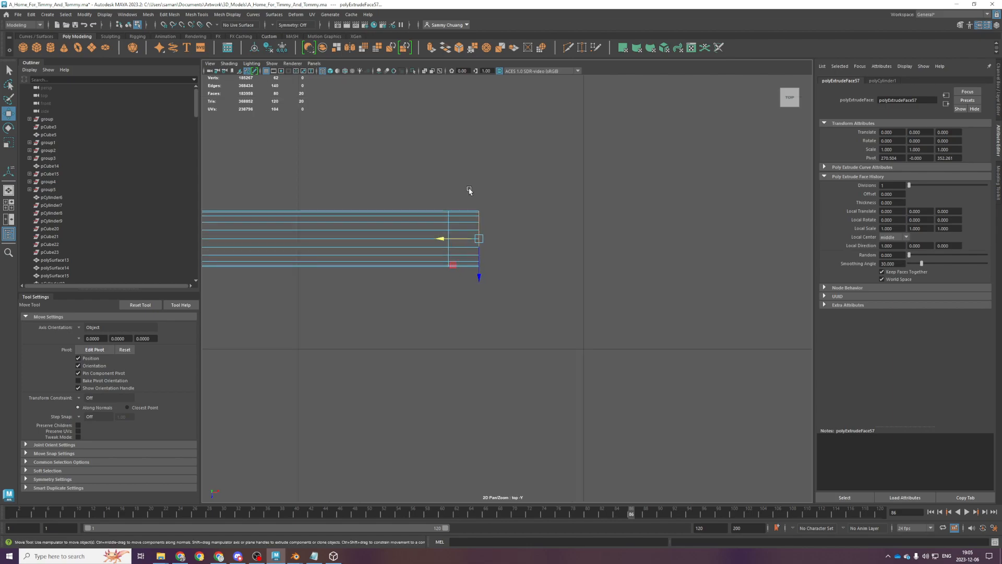
Extrude the side faces of the rod's short end segment and scale them outward into a collar
{"action": "key", "text": "space"}
{"action": "key", "text": "space"}
{"action": "key", "text": "space"}
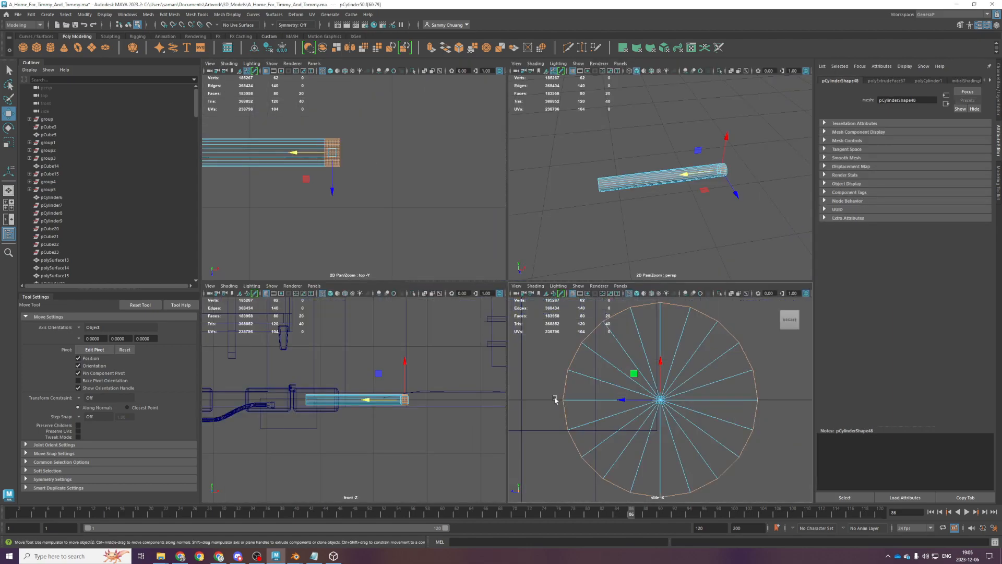
{"action": "key", "text": "space"}
{"action": "key", "text": "ctrl+e"}
{"action": "key", "text": "r"}
{"action": "left_click_drag", "start_coordinate": [481, 265], "coordinate": [475, 265]}
{"action": "key", "text": "space"}
{"action": "key", "text": "space"}
{"action": "scroll", "coordinate": [433, 278], "scroll_direction": "up", "scroll_amount": 3}
{"action": "scroll", "coordinate": [433, 278], "scroll_direction": "down", "scroll_amount": 5}
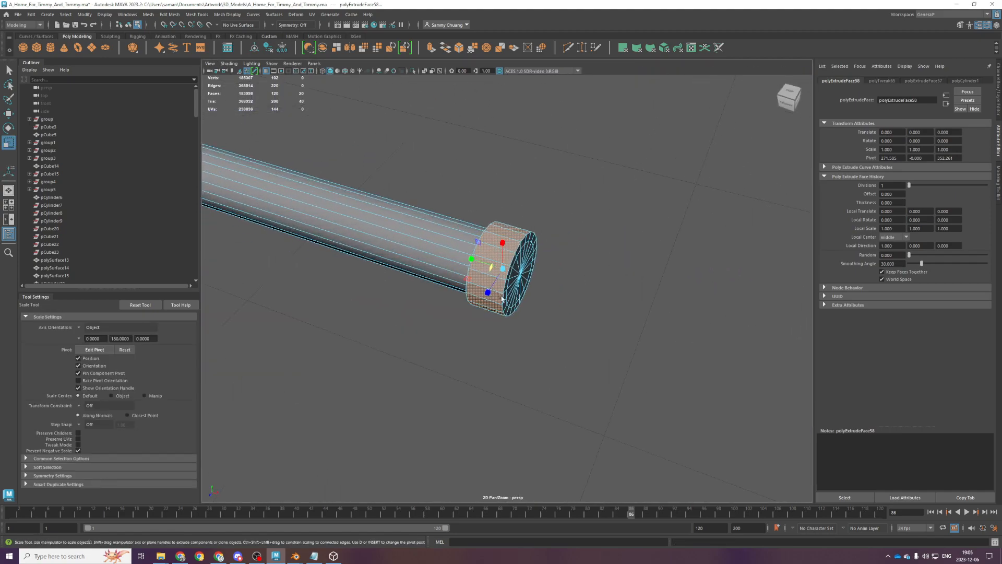
Select the collar's end faces and extrude them outward to add a second short segment
{"action": "key", "text": "space"}
{"action": "key", "text": "space"}
{"action": "left_click_drag", "start_coordinate": [462, 157], "coordinate": [524, 383]}
{"action": "left_click_drag", "start_coordinate": [465, 161], "coordinate": [463, 325], "text": "ctrl"}
{"action": "key", "text": "ctrl+e"}
{"action": "key", "text": "w"}
{"action": "left_click_drag", "start_coordinate": [459, 237], "coordinate": [501, 240]}
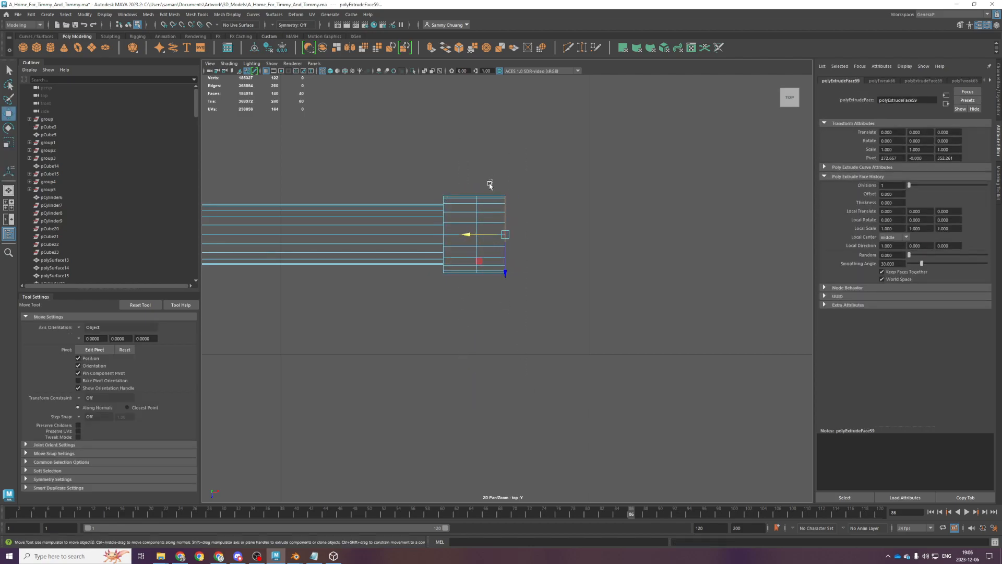
Extrude the second segment's side faces, scale them into a wider collar and save the scene
{"action": "key", "text": "ctrl+e"}
{"action": "key", "text": "space"}
{"action": "key", "text": "r"}
{"action": "left_click_drag", "start_coordinate": [631, 375], "coordinate": [641, 376]}
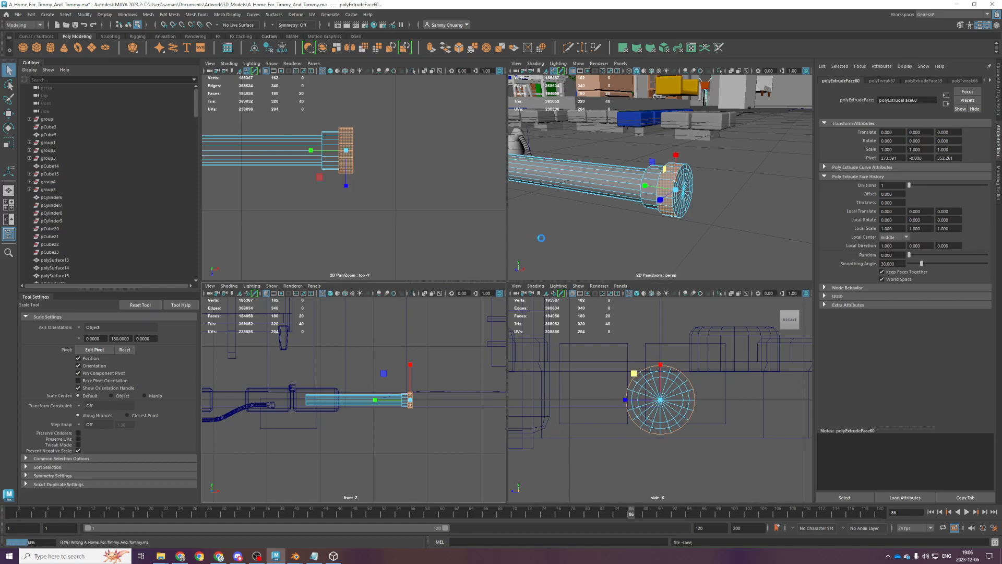
{"action": "key", "text": "space"}
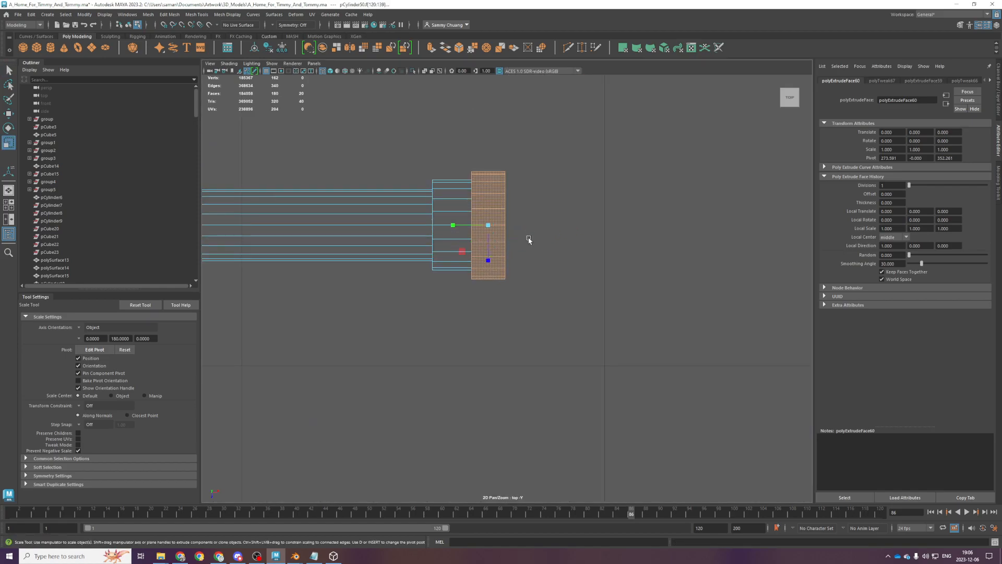
{"action": "key", "text": "space"}
{"action": "key", "text": "space"}
Select the rings and centre faces on the wider collar's flat end, move them slightly outward and save the scene
{"action": "middle_click_drag", "start_coordinate": [657, 310], "coordinate": [629, 275], "text": "alt"}
{"action": "mouse_move", "coordinate": [601, 253]}
{"action": "right_mouse_down"}
{"action": "mouse_move", "coordinate": [601, 233]}
{"action": "mouse_move", "coordinate": [613, 269]}
{"action": "right_mouse_up"}
{"action": "left_click_drag", "start_coordinate": [612, 268], "coordinate": [560, 272], "text": "alt"}
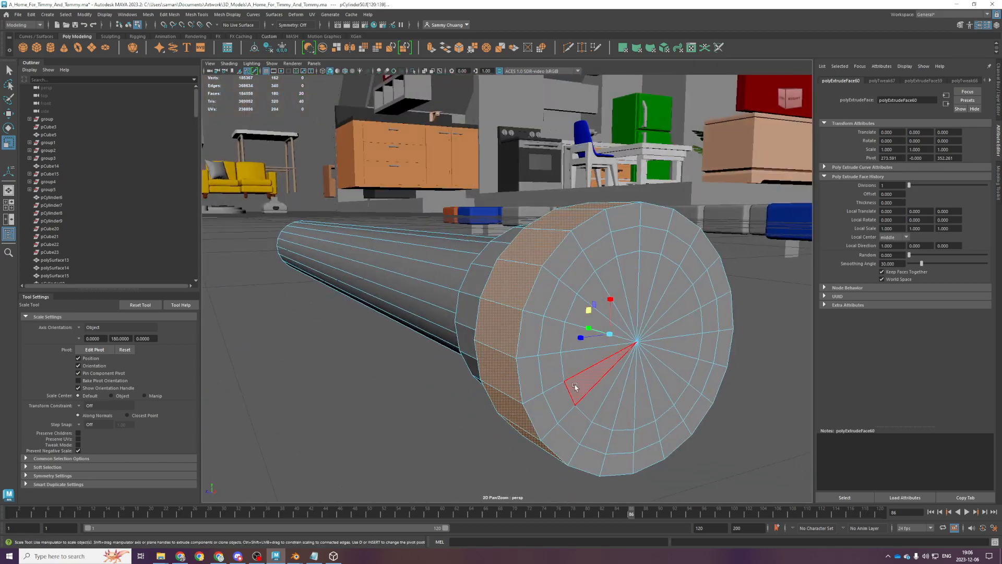
{"action": "left_click", "coordinate": [562, 404]}
{"action": "double_click", "coordinate": [697, 397], "text": "shift"}
{"action": "double_click", "coordinate": [674, 245], "text": "shift"}
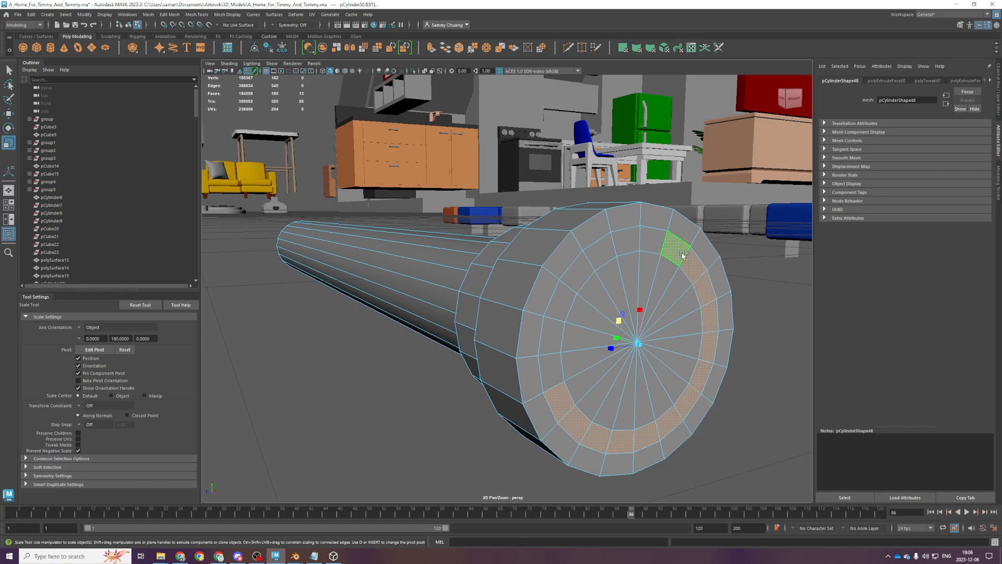
{"action": "double_click", "coordinate": [564, 312], "text": "shift"}
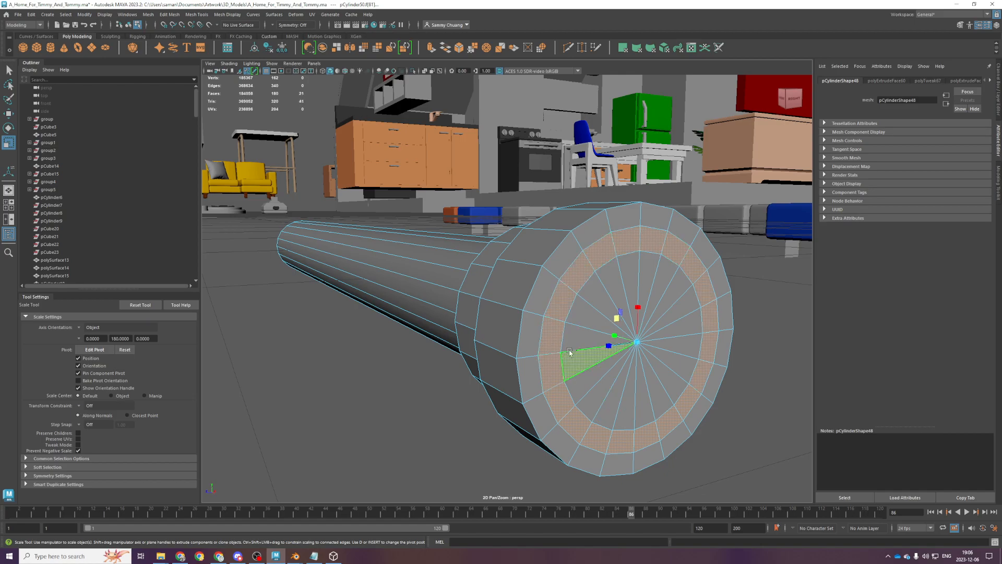
{"action": "mouse_move", "coordinate": [613, 282]}
{"action": "left_mouse_down", "text": "shift"}
{"action": "mouse_move", "coordinate": [669, 292]}
{"action": "mouse_move", "coordinate": [688, 363]}
{"action": "mouse_move", "coordinate": [689, 330]}
{"action": "mouse_move", "coordinate": [679, 384]}
{"action": "mouse_move", "coordinate": [647, 413]}
{"action": "mouse_move", "coordinate": [595, 394]}
{"action": "mouse_move", "coordinate": [582, 368]}
{"action": "mouse_move", "coordinate": [616, 319]}
{"action": "mouse_move", "coordinate": [601, 309]}
{"action": "left_mouse_up", "text": "shift"}
{"action": "key", "text": "w"}
{"action": "key", "text": "ctrl+s"}
{"action": "left_click_drag", "start_coordinate": [567, 309], "coordinate": [596, 338], "text": "alt"}
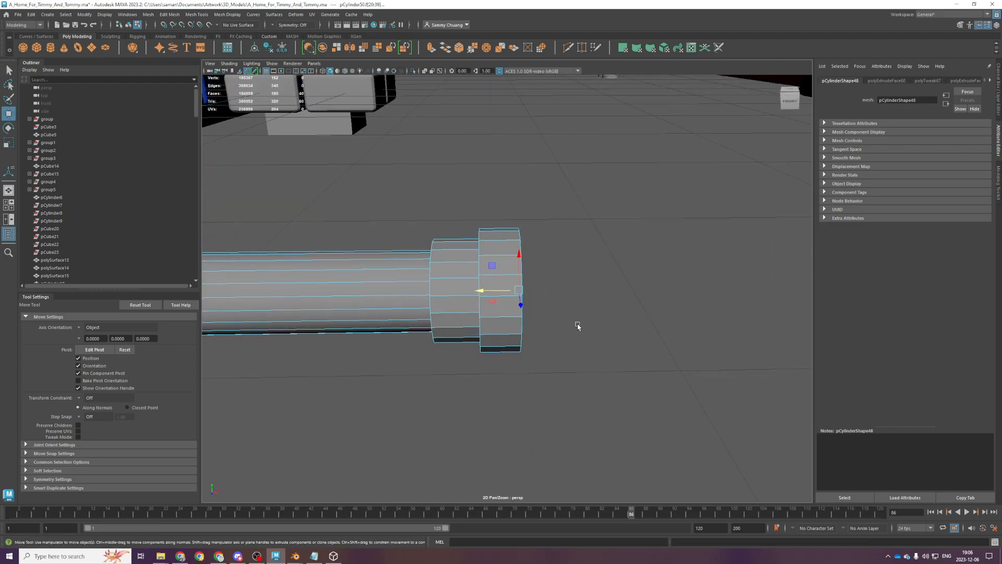
{"action": "mouse_move", "coordinate": [486, 291]}
{"action": "left_mouse_down", "text": "alt"}
{"action": "mouse_move", "coordinate": [521, 291]}
{"action": "mouse_move", "coordinate": [534, 311]}
{"action": "mouse_move", "coordinate": [493, 309]}
{"action": "left_mouse_up", "text": "alt"}
Scale up the selected end faces to flare the rod's tip outward into a cone
{"action": "key", "text": "space"}
{"action": "key", "text": "space"}
{"action": "key", "text": "r"}
{"action": "scroll", "coordinate": [602, 397], "scroll_direction": "down", "scroll_amount": 5}
{"action": "left_click_drag", "start_coordinate": [489, 272], "coordinate": [475, 259]}
{"action": "key", "text": "space"}
{"action": "key", "text": "space"}
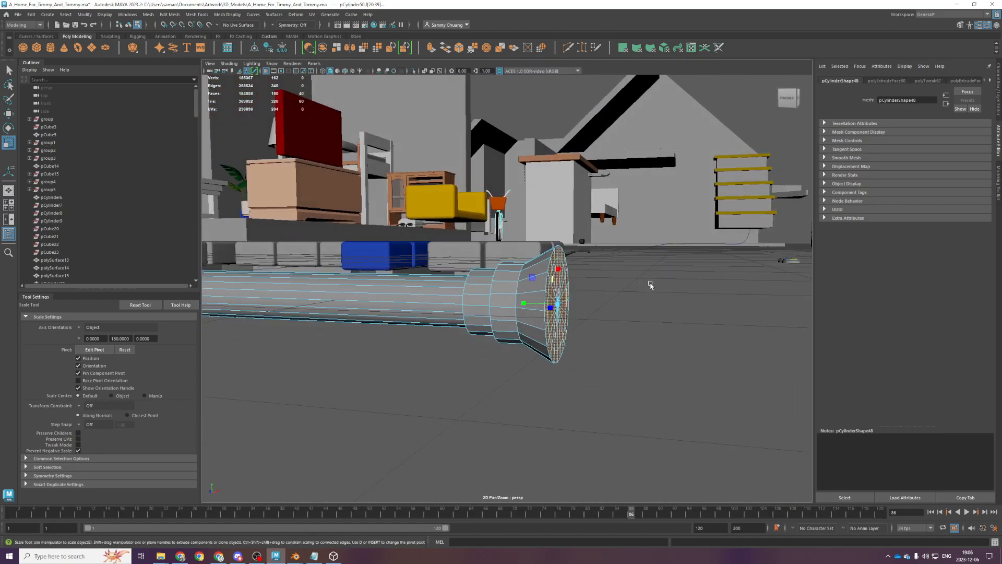
Select the flared tip's centre cap faces, check them in wireframe and shaded display, and save the scene
{"action": "key", "text": "w"}
{"action": "mouse_move", "coordinate": [651, 284]}
{"action": "left_mouse_down", "text": "alt"}
{"action": "mouse_move", "coordinate": [554, 292]}
{"action": "mouse_move", "coordinate": [577, 300]}
{"action": "mouse_move", "coordinate": [578, 291]}
{"action": "mouse_move", "coordinate": [539, 289]}
{"action": "mouse_move", "coordinate": [583, 262]}
{"action": "mouse_move", "coordinate": [605, 282]}
{"action": "mouse_move", "coordinate": [620, 326]}
{"action": "mouse_move", "coordinate": [571, 334]}
{"action": "mouse_move", "coordinate": [595, 344]}
{"action": "mouse_move", "coordinate": [585, 355]}
{"action": "mouse_move", "coordinate": [633, 351]}
{"action": "mouse_move", "coordinate": [504, 303]}
{"action": "mouse_move", "coordinate": [500, 413]}
{"action": "mouse_move", "coordinate": [574, 437]}
{"action": "mouse_move", "coordinate": [626, 397]}
{"action": "mouse_move", "coordinate": [641, 347]}
{"action": "mouse_move", "coordinate": [644, 360]}
{"action": "mouse_move", "coordinate": [620, 402]}
{"action": "mouse_move", "coordinate": [647, 398]}
{"action": "mouse_move", "coordinate": [586, 383]}
{"action": "left_mouse_up", "text": "alt"}
{"action": "scroll", "coordinate": [585, 297], "scroll_direction": "up", "scroll_amount": 4}
{"action": "scroll", "coordinate": [541, 288], "scroll_direction": "up", "scroll_amount": 1}
{"action": "left_click", "coordinate": [543, 277]}
{"action": "key", "text": "4"}
{"action": "key", "text": "5"}
{"action": "key", "text": "4"}
{"action": "key", "text": "ctrl+s"}
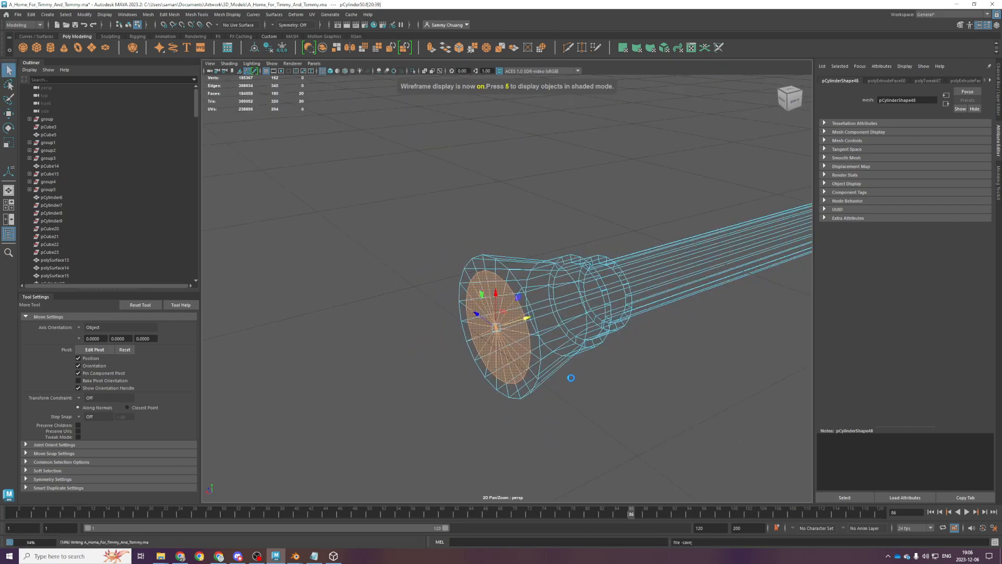
Select the flared tip's outer vertices in top view and move them inward towards the collar to shorten the flare
{"action": "key", "text": "5"}
{"action": "mouse_move", "coordinate": [553, 412]}
{"action": "left_mouse_down", "text": "alt"}
{"action": "mouse_move", "coordinate": [538, 323]}
{"action": "mouse_move", "coordinate": [515, 281]}
{"action": "mouse_move", "coordinate": [515, 320]}
{"action": "mouse_move", "coordinate": [516, 299]}
{"action": "mouse_move", "coordinate": [541, 292]}
{"action": "mouse_move", "coordinate": [510, 296]}
{"action": "mouse_move", "coordinate": [559, 318]}
{"action": "left_mouse_up", "text": "alt"}
{"action": "key", "text": "r"}
{"action": "right_click_drag", "start_coordinate": [497, 352], "coordinate": [524, 339]}
{"action": "scroll", "coordinate": [523, 339], "scroll_direction": "down", "scroll_amount": 5}
{"action": "left_click_drag", "start_coordinate": [524, 339], "coordinate": [538, 368], "text": "alt"}
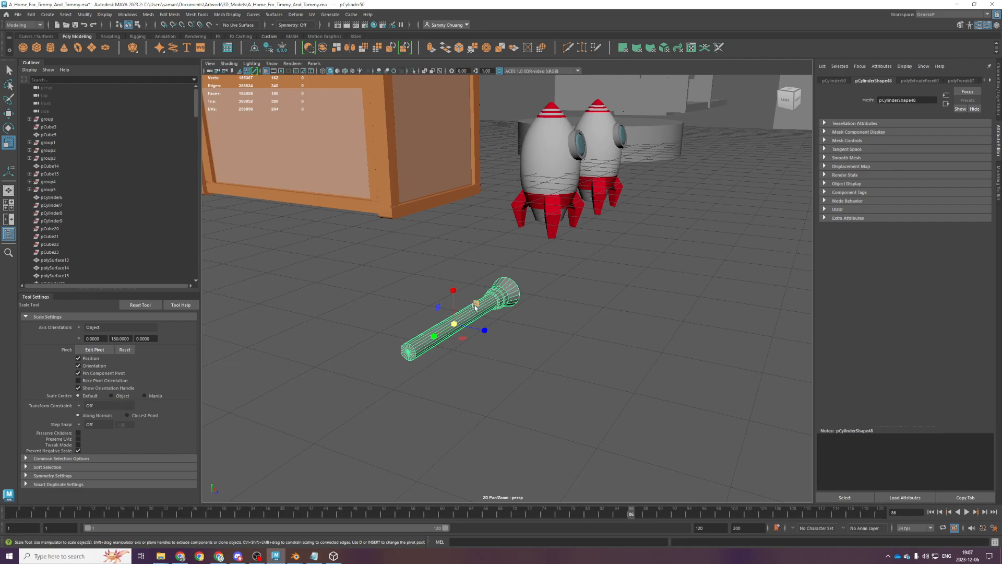
{"action": "left_click_drag", "start_coordinate": [476, 308], "coordinate": [570, 291], "text": "alt"}
{"action": "scroll", "coordinate": [570, 290], "scroll_direction": "up", "scroll_amount": 3}
{"action": "key", "text": "space"}
{"action": "key", "text": "space"}
{"action": "left_click_drag", "start_coordinate": [567, 144], "coordinate": [746, 417]}
{"action": "key", "text": "w"}
{"action": "left_click_drag", "start_coordinate": [597, 227], "coordinate": [557, 227]}
Move the tip's end cap vertices outward so the flare tapers to a narrower end, and save the scene
{"action": "left_click_drag", "start_coordinate": [643, 309], "coordinate": [586, 148]}
{"action": "left_click_drag", "start_coordinate": [604, 223], "coordinate": [654, 225]}
{"action": "key", "text": "ctrl+s"}
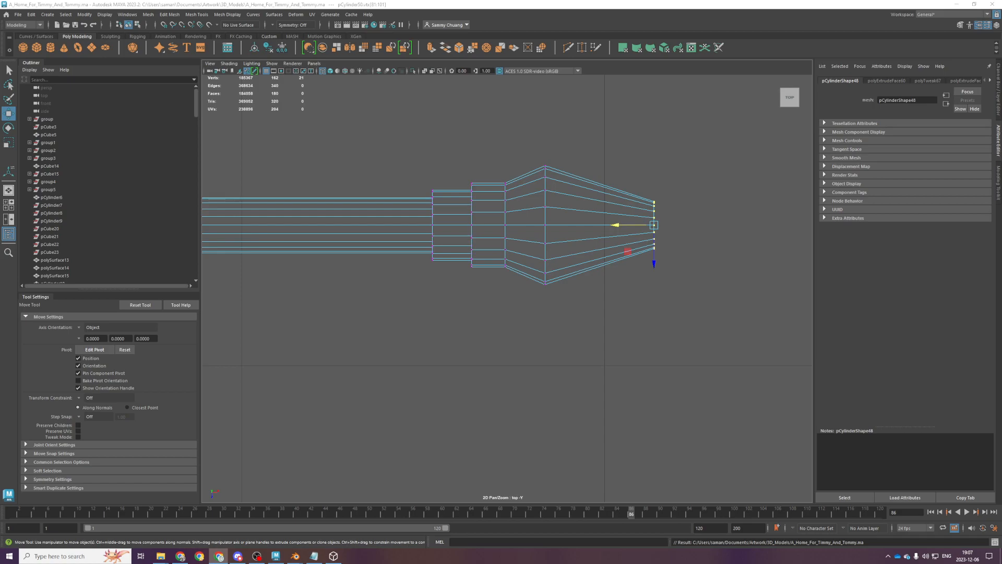
{"action": "scroll", "coordinate": [417, 309], "scroll_direction": "down", "scroll_amount": 10}
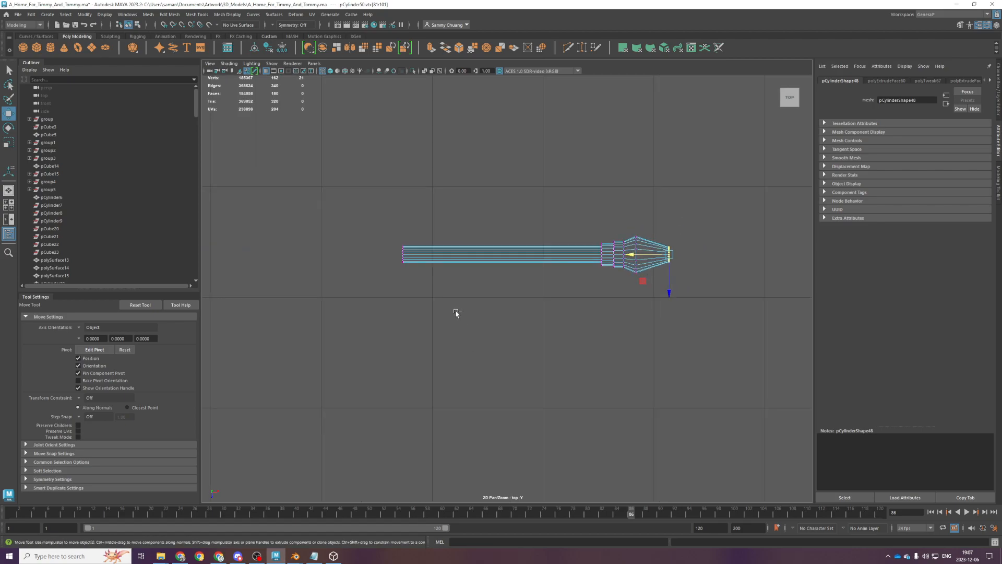
{"action": "scroll", "coordinate": [458, 316], "scroll_direction": "up", "scroll_amount": 3}
{"action": "key", "text": "ctrl+s"}
Extrude the cap faces at the rod's opposite plain end and move them outward as a short new segment
{"action": "right_click_drag", "start_coordinate": [441, 227], "coordinate": [441, 253]}
{"action": "middle_click_drag", "start_coordinate": [385, 256], "coordinate": [430, 283], "text": "alt"}
{"action": "scroll", "coordinate": [430, 283], "scroll_direction": "down", "scroll_amount": 1}
{"action": "left_click_drag", "start_coordinate": [375, 227], "coordinate": [437, 347]}
{"action": "left_click_drag", "start_coordinate": [470, 227], "coordinate": [423, 336], "text": "ctrl"}
{"action": "key", "text": "ctrl+e"}
{"action": "left_click_drag", "start_coordinate": [384, 266], "coordinate": [365, 265]}
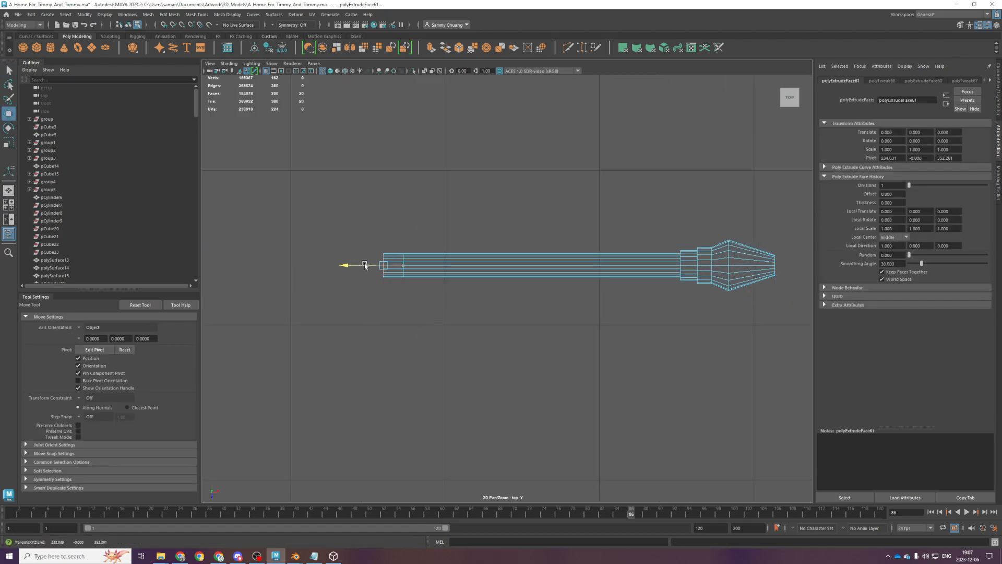
Extrude the plain end again to add further segments, adjust their length and save the scene
{"action": "middle_click_drag", "start_coordinate": [395, 273], "coordinate": [475, 287], "text": "alt"}
{"action": "scroll", "coordinate": [474, 287], "scroll_direction": "up", "scroll_amount": 4}
{"action": "key", "text": "ctrl+e"}
{"action": "left_click_drag", "start_coordinate": [419, 274], "coordinate": [330, 273]}
{"action": "key", "text": "ctrl+s"}
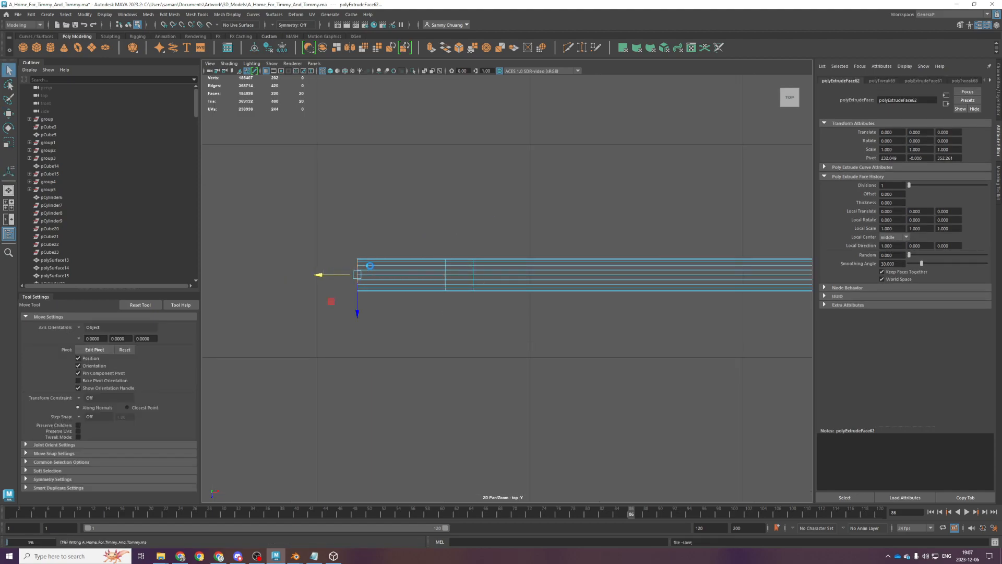
{"action": "scroll", "coordinate": [489, 307], "scroll_direction": "up", "scroll_amount": 2}
{"action": "middle_click_drag", "start_coordinate": [490, 306], "coordinate": [532, 309], "text": "alt"}
{"action": "left_click_drag", "start_coordinate": [342, 273], "coordinate": [401, 274]}
Select the side faces of the new end segments, extrude them and scale them slightly wider than the rod
{"action": "left_click_drag", "start_coordinate": [449, 231], "coordinate": [486, 330]}
{"action": "key", "text": "space"}
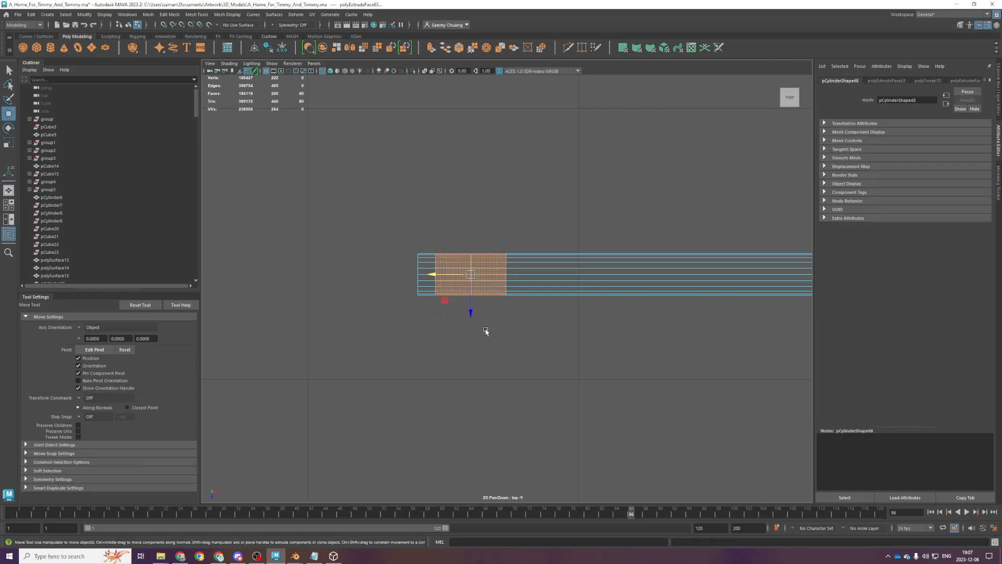
{"action": "key", "text": "space"}
{"action": "key", "text": "f"}
{"action": "key", "text": "space"}
{"action": "key", "text": "space"}
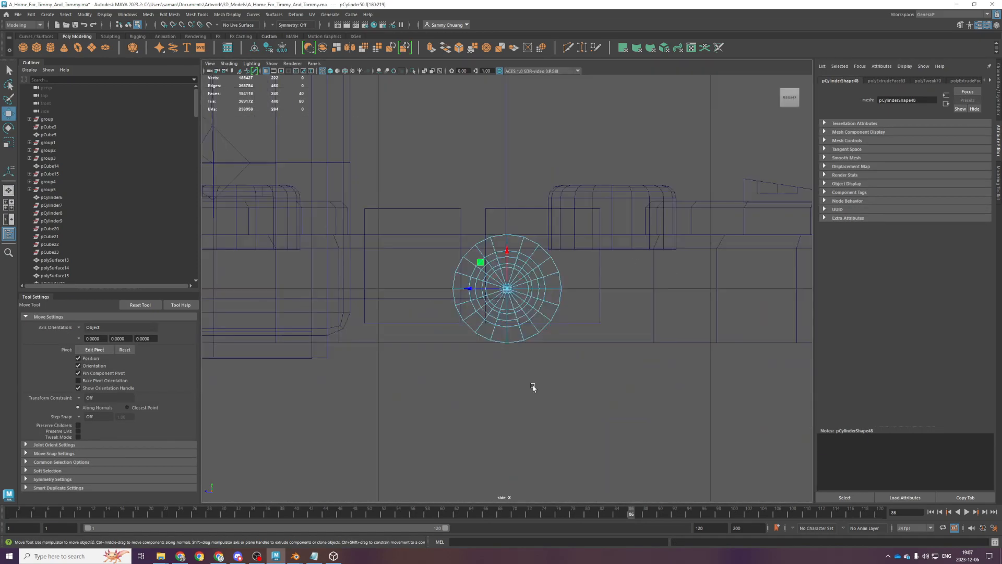
{"action": "key", "text": "ctrl+e"}
{"action": "key", "text": "r"}
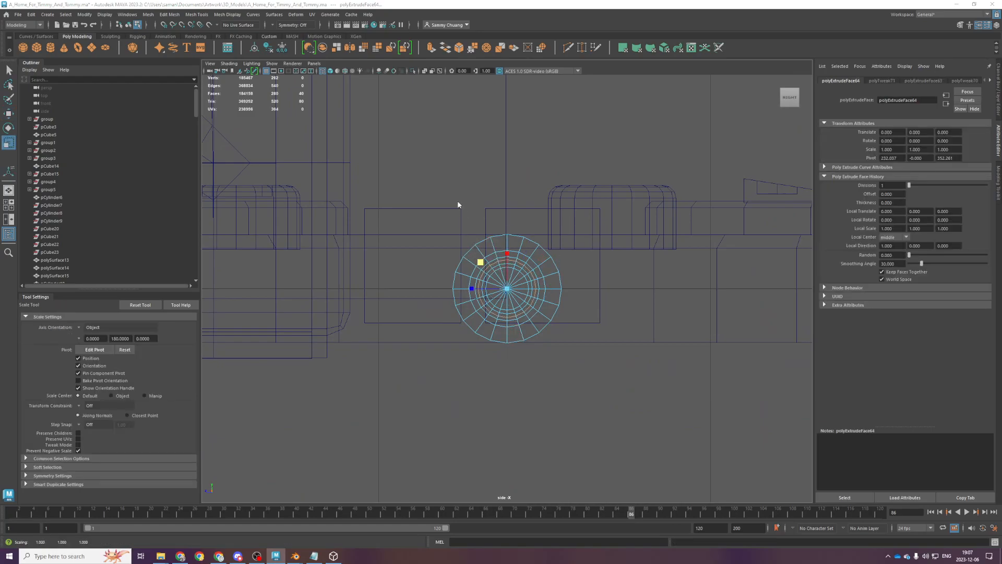
Extrude only the outer segment's side faces and scale them up into a wide disc around the rod
{"action": "key", "text": "space"}
{"action": "key", "text": "space"}
{"action": "left_click_drag", "start_coordinate": [449, 226], "coordinate": [467, 336]}
{"action": "key", "text": "space"}
{"action": "key", "text": "ctrl+e"}
{"action": "mouse_move", "coordinate": [634, 374]}
{"action": "left_mouse_down"}
{"action": "mouse_move", "coordinate": [606, 369]}
{"action": "mouse_move", "coordinate": [618, 374]}
{"action": "left_mouse_up"}
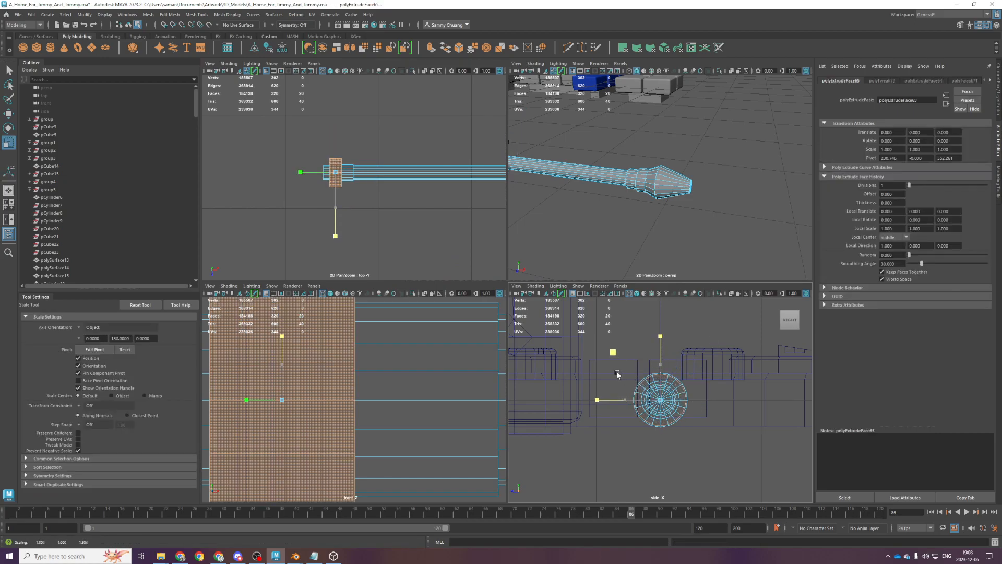
{"action": "key", "text": "space"}
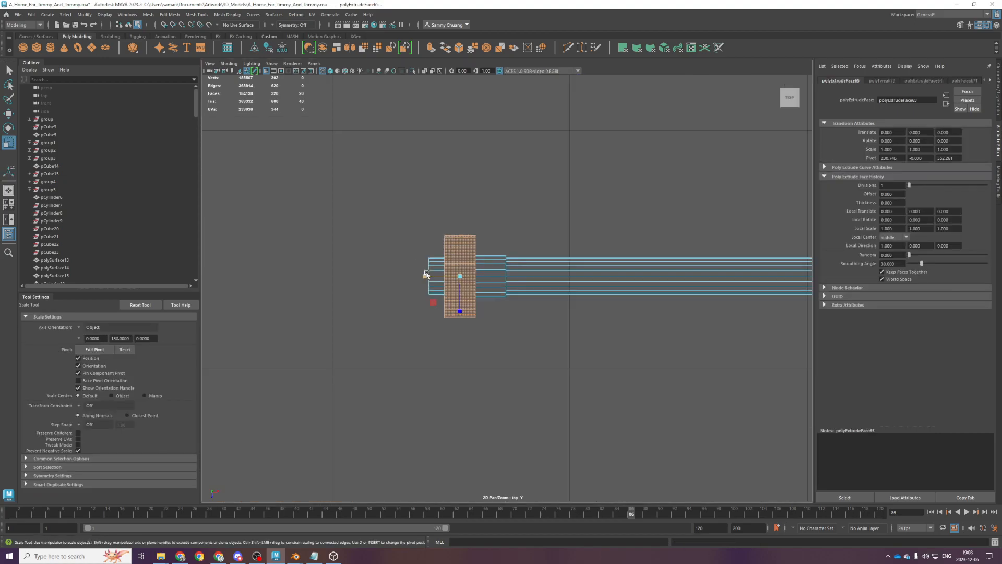
{"action": "key", "text": "space"}
{"action": "key", "text": "space"}
{"action": "key", "text": "f"}
{"action": "scroll", "coordinate": [475, 310], "scroll_direction": "up", "scroll_amount": 4}
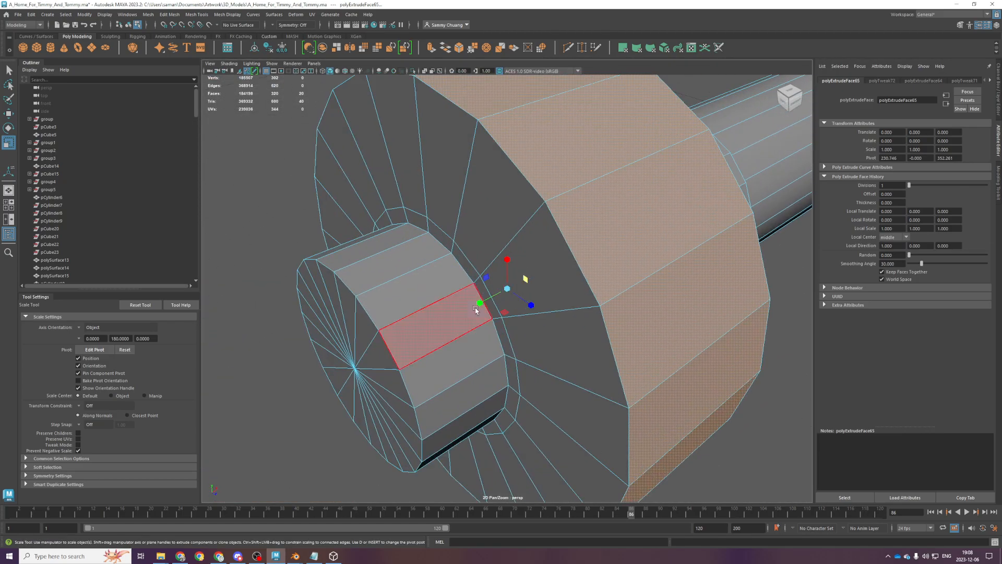
{"action": "double_click", "coordinate": [468, 256]}
{"action": "double_click", "coordinate": [462, 267], "text": "shift"}
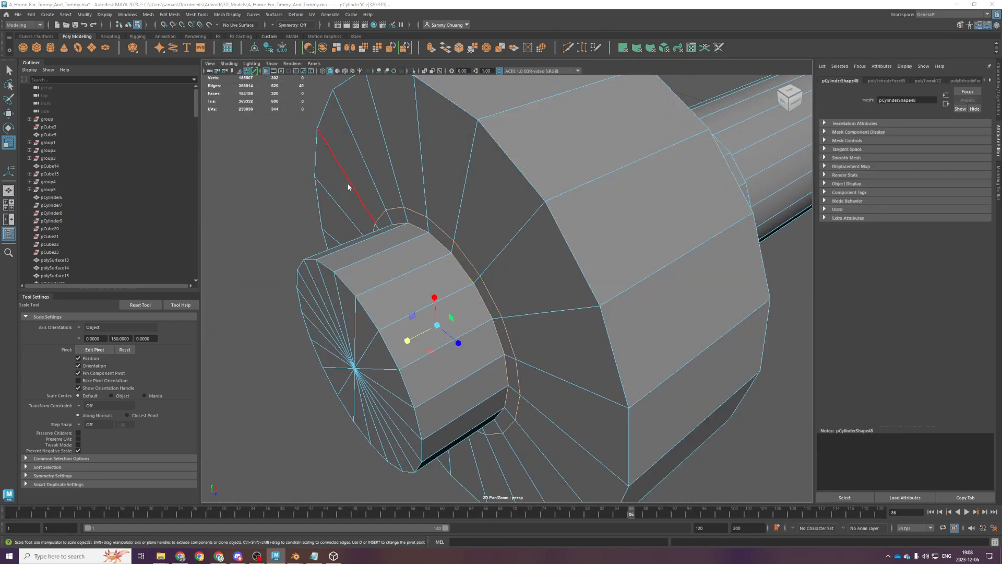
{"action": "key", "text": "space"}
{"action": "key", "text": "space"}
{"action": "right_click_drag", "start_coordinate": [400, 225], "coordinate": [346, 226]}
{"action": "scroll", "coordinate": [393, 273], "scroll_direction": "up", "scroll_amount": 3}
{"action": "left_click_drag", "start_coordinate": [373, 200], "coordinate": [403, 320]}
Select the two edge loops around the end cap's base and move them outward so the disc's face slopes
{"action": "key", "text": "space"}
{"action": "key", "text": "space"}
{"action": "key", "text": "f"}
{"action": "scroll", "coordinate": [567, 273], "scroll_direction": "up", "scroll_amount": 3}
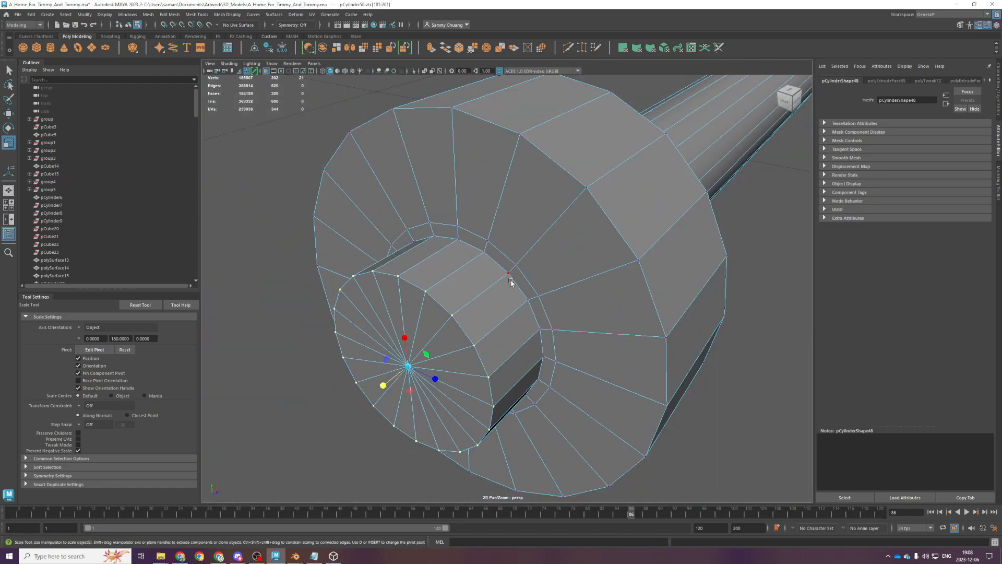
{"action": "scroll", "coordinate": [497, 230], "scroll_direction": "up", "scroll_amount": 2}
{"action": "left_click", "coordinate": [478, 219]}
{"action": "scroll", "coordinate": [509, 252], "scroll_direction": "down", "scroll_amount": 3}
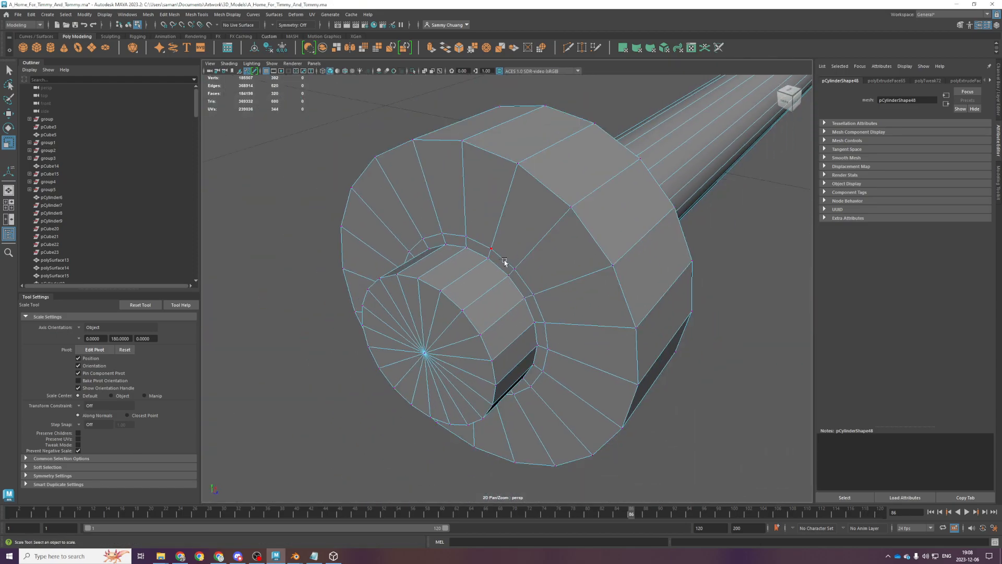
{"action": "double_click", "coordinate": [506, 264]}
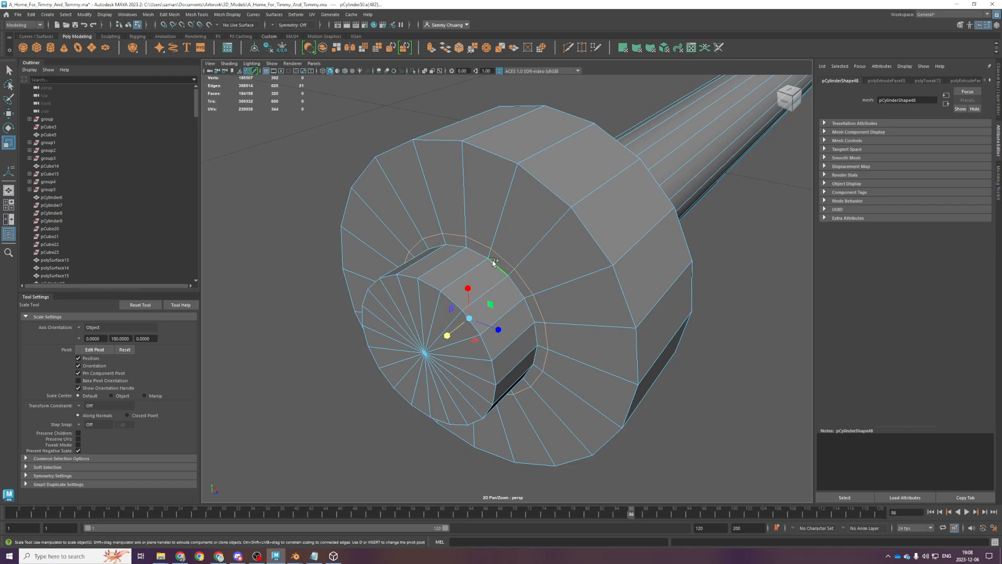
{"action": "double_click", "coordinate": [493, 262], "text": "shift"}
{"action": "key", "text": "w"}
{"action": "left_click_drag", "start_coordinate": [447, 336], "coordinate": [424, 352]}
Move the end cap and base loop vertices further outward in top view and save the scene
{"action": "key", "text": "space"}
{"action": "key", "text": "space"}
{"action": "left_click_drag", "start_coordinate": [325, 163], "coordinate": [407, 351]}
{"action": "key", "text": "ctrl+s"}
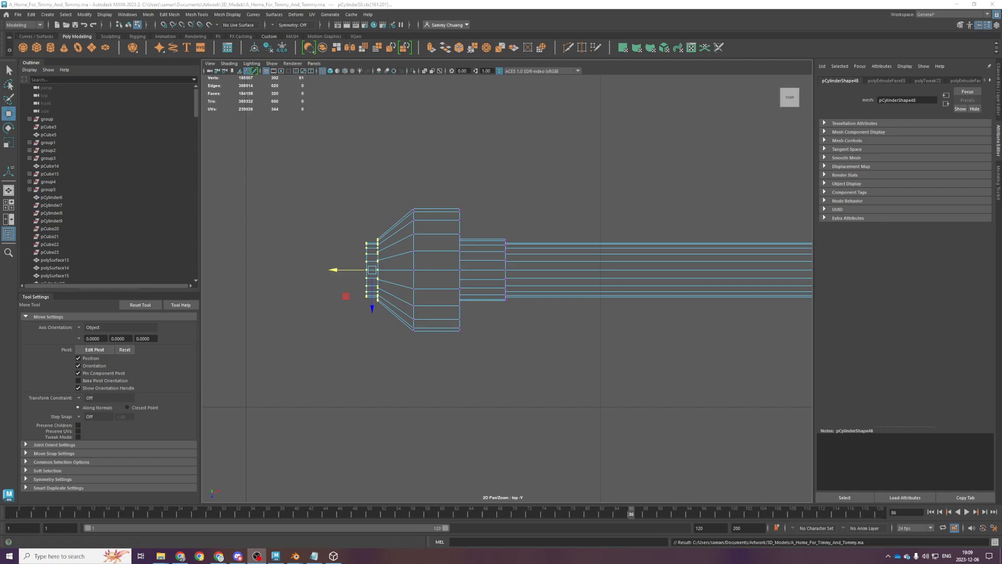
Insert an edge loop around the middle of the disc's sloped face with Multi-Cut
{"action": "scroll", "coordinate": [293, 258], "scroll_direction": "up", "scroll_amount": 2}
{"action": "scroll", "coordinate": [292, 257], "scroll_direction": "up", "scroll_amount": 1}
{"action": "right_click_drag", "start_coordinate": [338, 241], "coordinate": [282, 242], "text": "shift"}
{"action": "left_click", "coordinate": [333, 196], "text": "ctrl"}
{"action": "key", "text": "q"}
{"action": "left_click", "coordinate": [338, 248]}
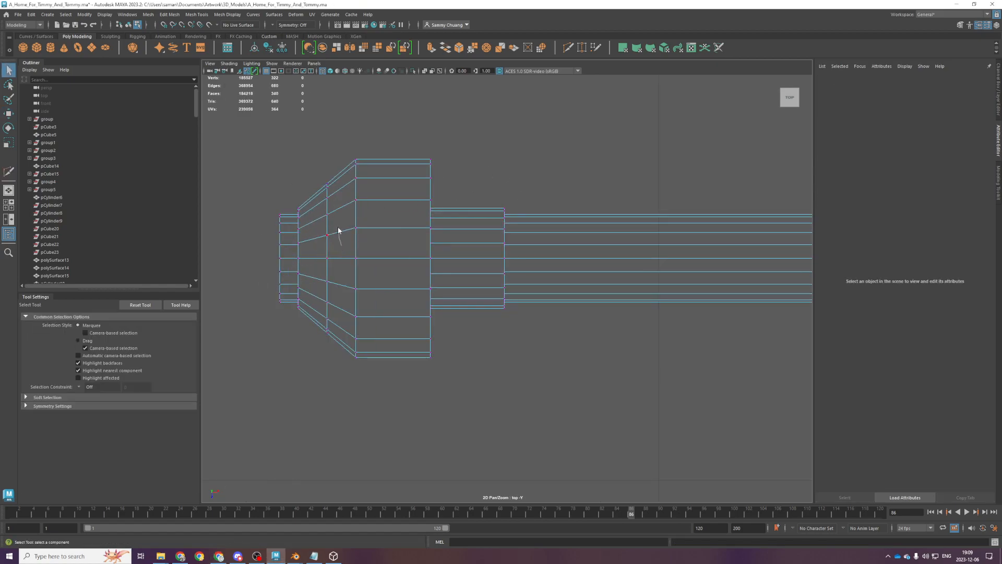
Scale the new edge loop evenly in side view to shape the disc's slope, and save the scene
{"action": "double_click", "coordinate": [326, 227]}
{"action": "key", "text": "space"}
{"action": "scroll", "coordinate": [644, 374], "scroll_direction": "up", "scroll_amount": 2}
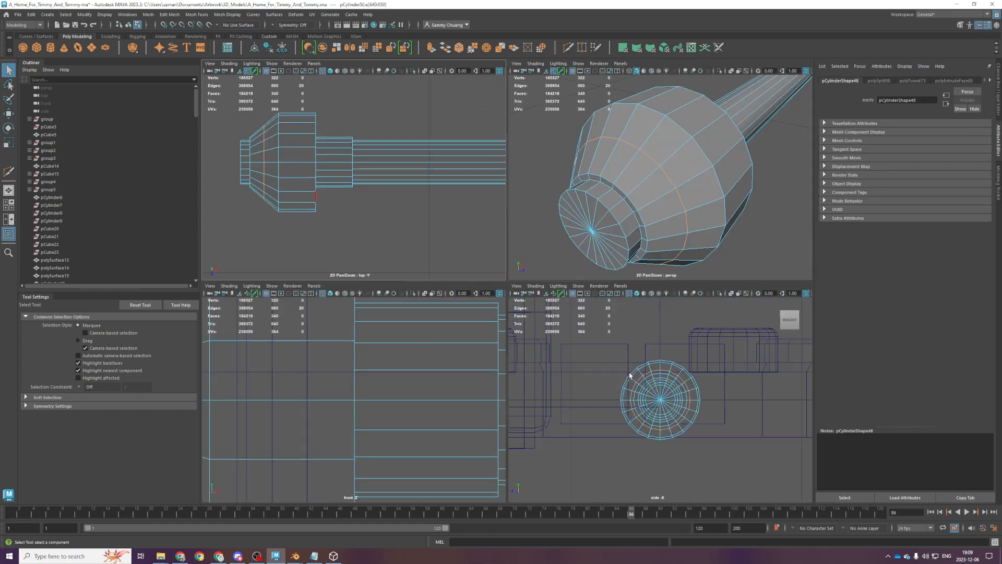
{"action": "key", "text": "r"}
{"action": "left_click", "coordinate": [644, 374]}
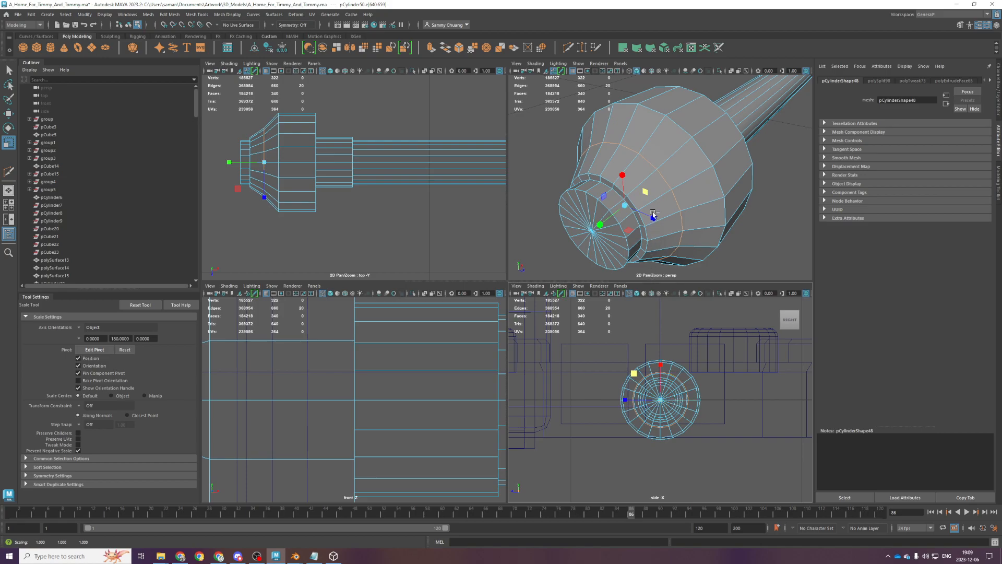
{"action": "key", "text": "ctrl+s"}
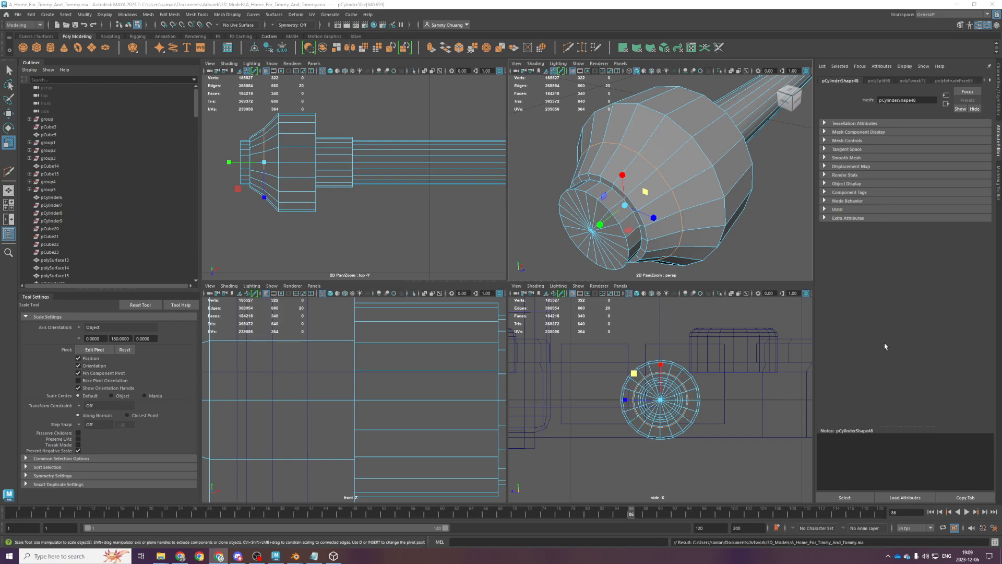
{"action": "scroll", "coordinate": [481, 94], "scroll_direction": "down", "scroll_amount": 2}
{"action": "key", "text": "space"}
{"action": "scroll", "coordinate": [366, 214], "scroll_direction": "down", "scroll_amount": 5}
{"action": "key", "text": "ctrl+s"}
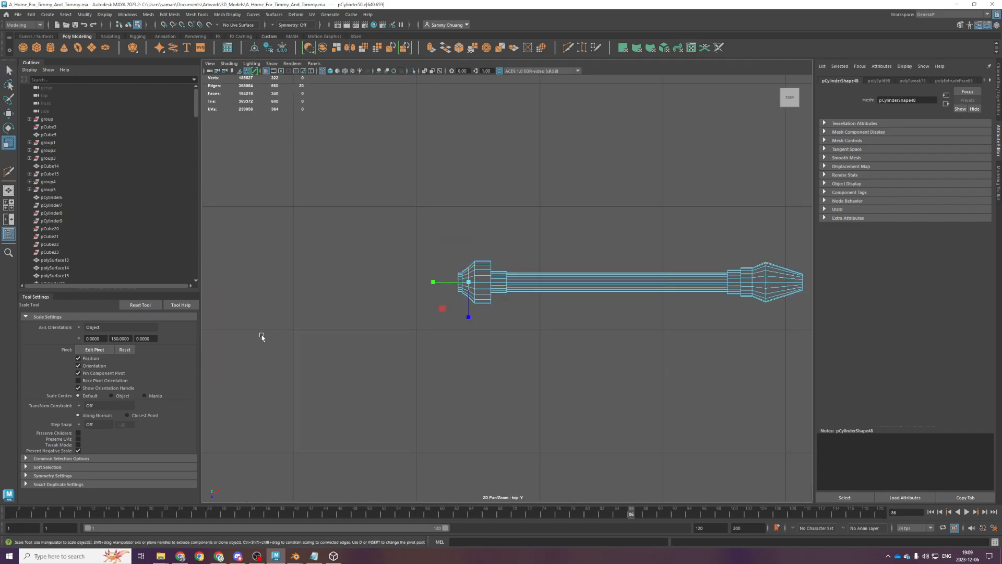
Create a polygon cube in top view for the long part beyond the rod's disc end
{"action": "left_click", "coordinate": [262, 329]}
{"action": "scroll", "coordinate": [336, 331], "scroll_direction": "down", "scroll_amount": 15}
{"action": "right_click_drag", "start_coordinate": [315, 306], "coordinate": [360, 190], "text": "shift"}
{"action": "key", "text": "w"}
{"action": "scroll", "coordinate": [360, 190], "scroll_direction": "down", "scroll_amount": 1}
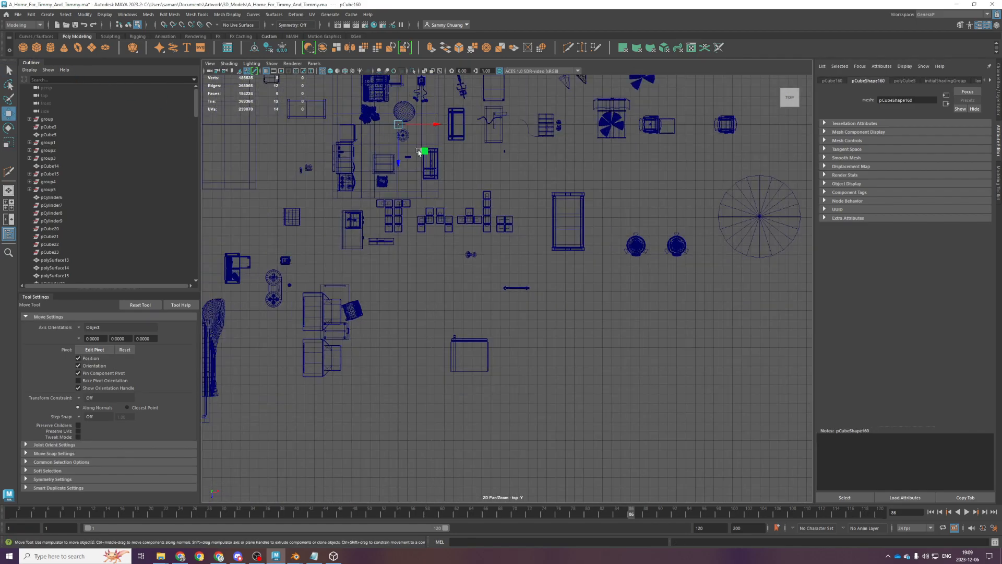
{"action": "key", "text": "f"}
{"action": "scroll", "coordinate": [530, 323], "scroll_direction": "down", "scroll_amount": 6}
{"action": "left_click_drag", "start_coordinate": [472, 192], "coordinate": [520, 310]}
{"action": "left_click_drag", "start_coordinate": [497, 261], "coordinate": [497, 217]}
{"action": "key", "text": "ctrl+z"}
Move the cube to the rod's disc end and snap the cube and rod onto the same grid line
{"action": "key", "text": "F8"}
{"action": "left_click_drag", "start_coordinate": [432, 201], "coordinate": [506, 280]}
{"action": "scroll", "coordinate": [490, 232], "scroll_direction": "up", "scroll_amount": 1}
{"action": "left_click_drag", "start_coordinate": [489, 232], "coordinate": [517, 279]}
{"action": "key", "text": "x"}
{"action": "left_click_drag", "start_coordinate": [555, 135], "coordinate": [614, 211]}
{"action": "scroll", "coordinate": [555, 251], "scroll_direction": "up", "scroll_amount": 3}
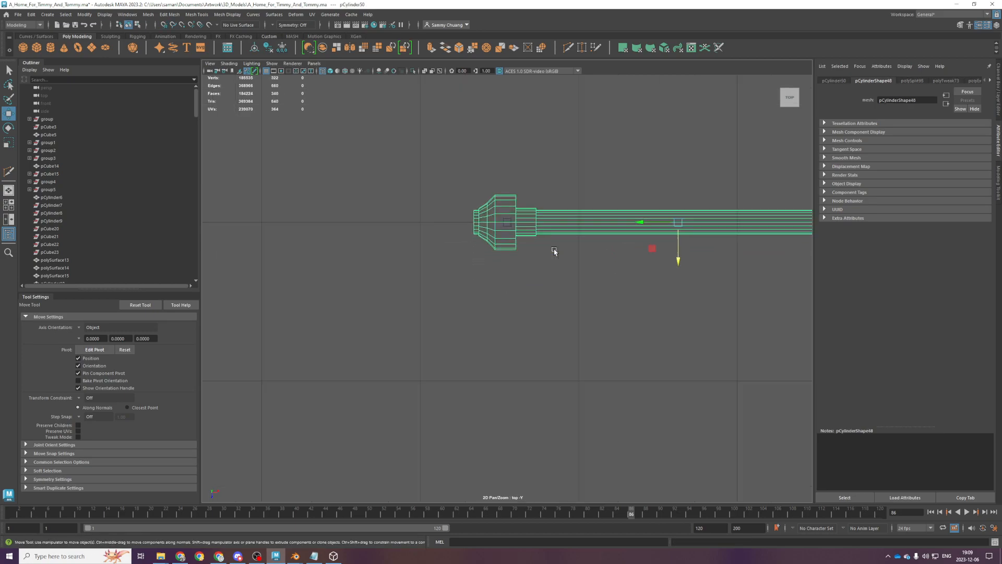
{"action": "scroll", "coordinate": [529, 199], "scroll_direction": "up", "scroll_amount": 3}
Move the cube towards the rod's end cap and scale it into a long, narrow bar in line with the rod
{"action": "left_click", "coordinate": [508, 140]}
{"action": "scroll", "coordinate": [512, 150], "scroll_direction": "down", "scroll_amount": 5}
{"action": "left_click_drag", "start_coordinate": [531, 191], "coordinate": [468, 191]}
{"action": "scroll", "coordinate": [434, 235], "scroll_direction": "up", "scroll_amount": 1}
{"action": "key", "text": "r"}
{"action": "left_click_drag", "start_coordinate": [441, 223], "coordinate": [444, 254]}
{"action": "left_click_drag", "start_coordinate": [475, 185], "coordinate": [813, 186]}
Slide the long bar along the rod's axis until it clears the disc end
{"action": "key", "text": "space"}
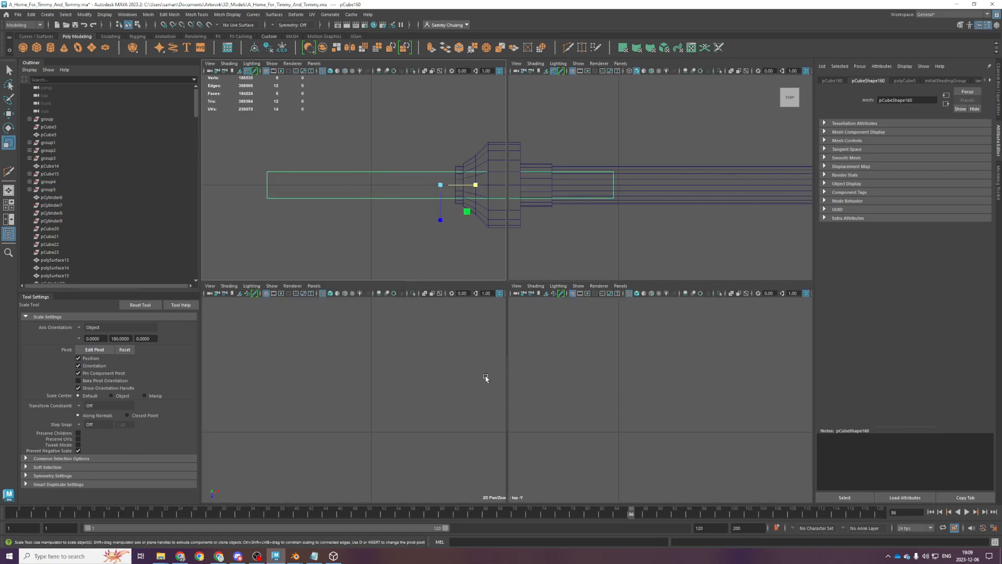
{"action": "key", "text": "space"}
{"action": "scroll", "coordinate": [522, 303], "scroll_direction": "down", "scroll_amount": 3}
{"action": "key", "text": "w"}
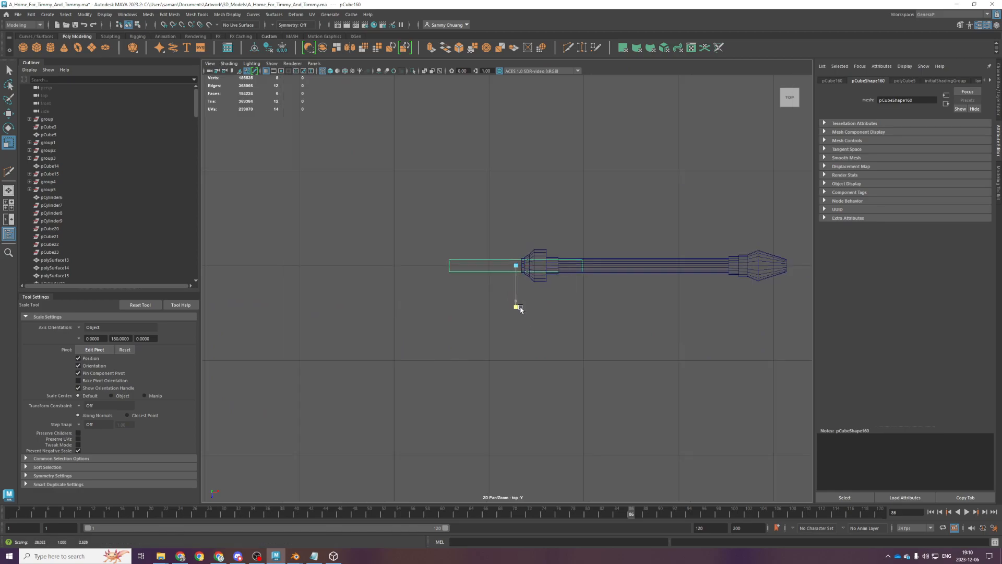
{"action": "scroll", "coordinate": [511, 295], "scroll_direction": "up", "scroll_amount": 2}
{"action": "left_click_drag", "start_coordinate": [540, 255], "coordinate": [404, 255]}
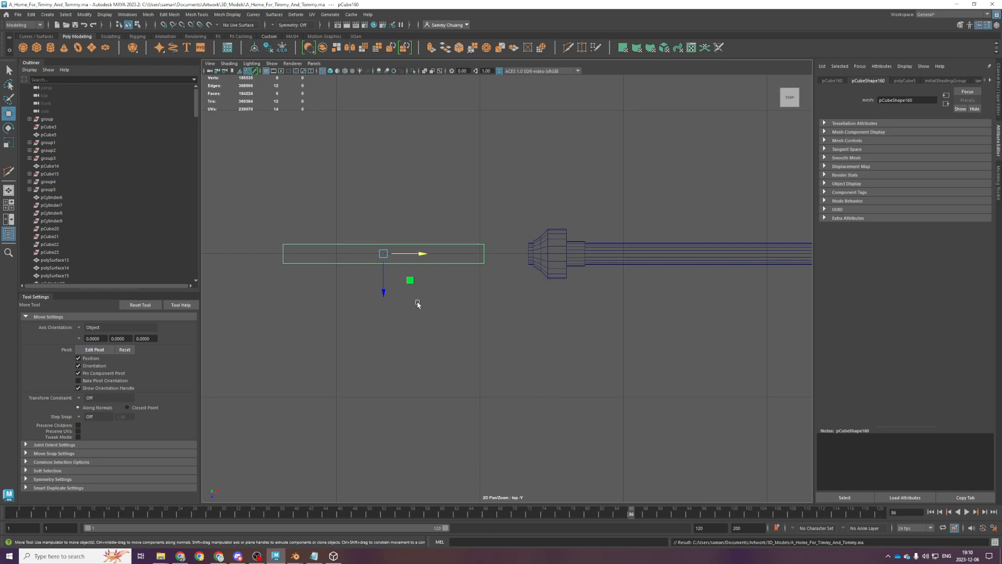
Scale the bar slightly wider in top view, keeping it selected
{"action": "middle_click_drag", "start_coordinate": [437, 298], "coordinate": [452, 297], "text": "alt"}
{"action": "key", "text": "r"}
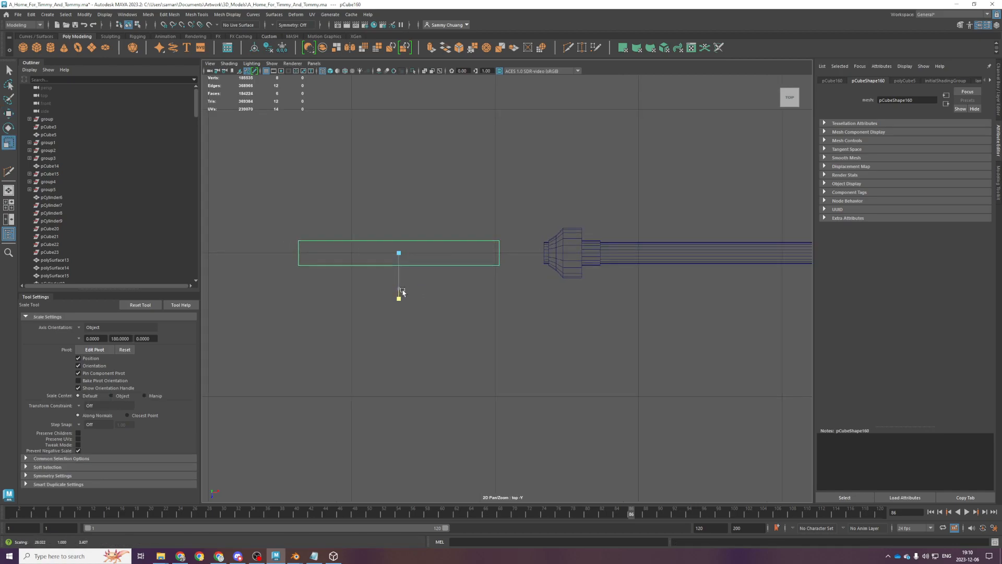
{"action": "scroll", "coordinate": [460, 271], "scroll_direction": "down", "scroll_amount": 1}
{"action": "left_click", "coordinate": [472, 262]}
{"action": "scroll", "coordinate": [543, 304], "scroll_direction": "down", "scroll_amount": 2}
{"action": "key", "text": "ctrl+z"}
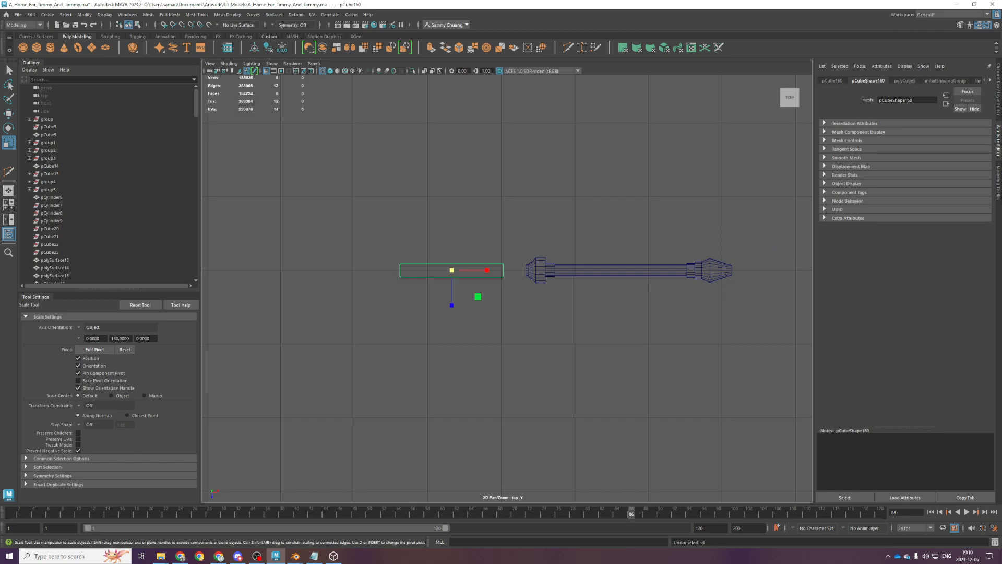
{"action": "scroll", "coordinate": [727, 331], "scroll_direction": "down", "scroll_amount": 3}
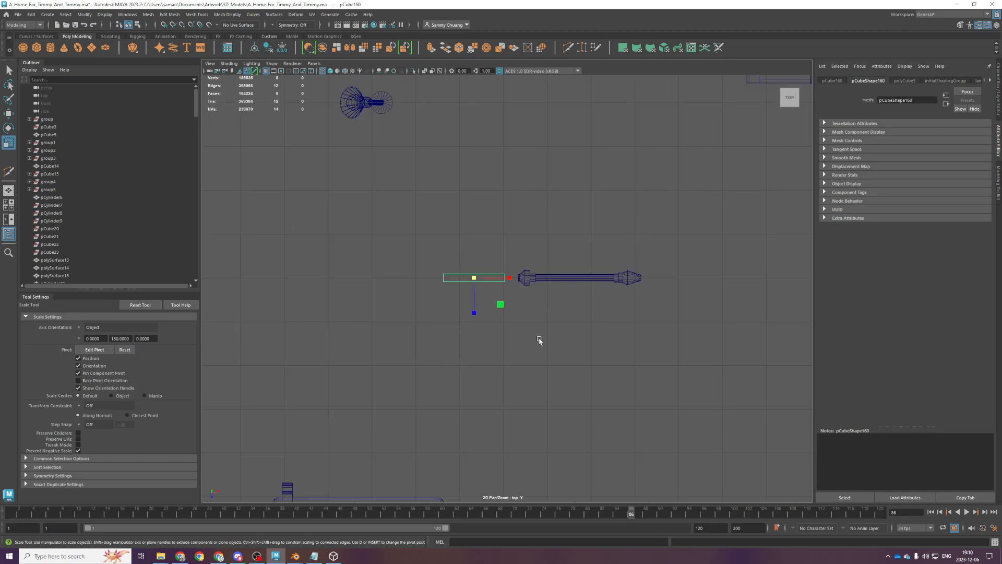
Select the vertices of the rod's disc end and move them towards the pointed tip to shorten the rod
{"action": "left_click", "coordinate": [533, 275]}
{"action": "key", "text": "F9"}
{"action": "left_click_drag", "start_coordinate": [469, 223], "coordinate": [546, 341]}
{"action": "key", "text": "w"}
{"action": "left_click_drag", "start_coordinate": [516, 278], "coordinate": [543, 280]}
{"action": "key", "text": "F8"}
Select the bar and scale it wider to match the rod's proportions
{"action": "left_click_drag", "start_coordinate": [517, 239], "coordinate": [474, 326]}
{"action": "key", "text": "r"}
{"action": "left_click", "coordinate": [470, 298]}
{"action": "left_click", "coordinate": [474, 281]}
Move the rod's disc end vertices further towards the pointed tip to shorten the handle again
{"action": "left_click", "coordinate": [589, 277]}
{"action": "key", "text": "F8"}
{"action": "left_click_drag", "start_coordinate": [492, 220], "coordinate": [571, 324]}
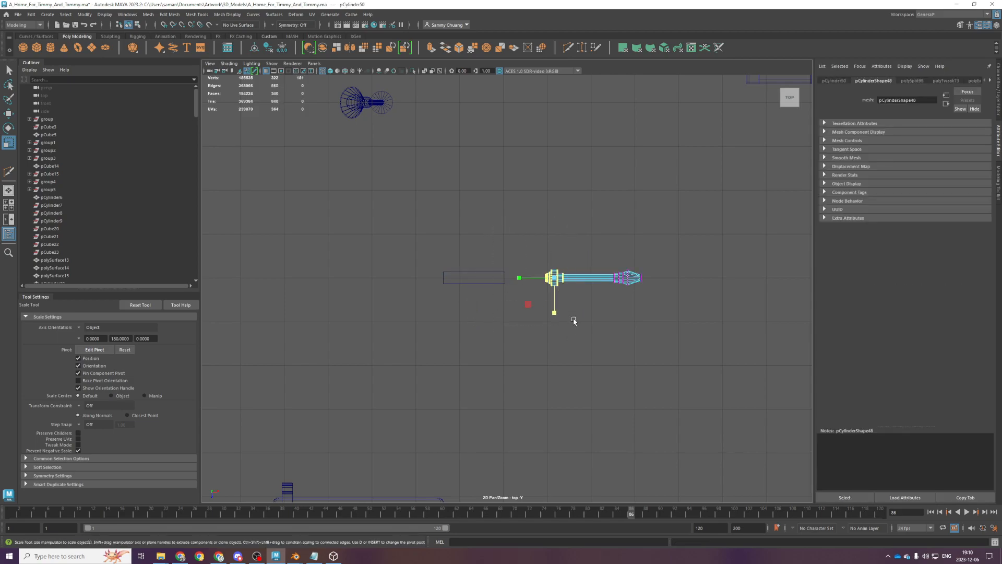
{"action": "key", "text": "w"}
{"action": "left_click_drag", "start_coordinate": [515, 278], "coordinate": [554, 282]}
{"action": "key", "text": "F8"}
Place the bar against the rod's disc end and pull its far end vertices outward into a long blade
{"action": "left_click", "coordinate": [477, 283]}
{"action": "key", "text": "r"}
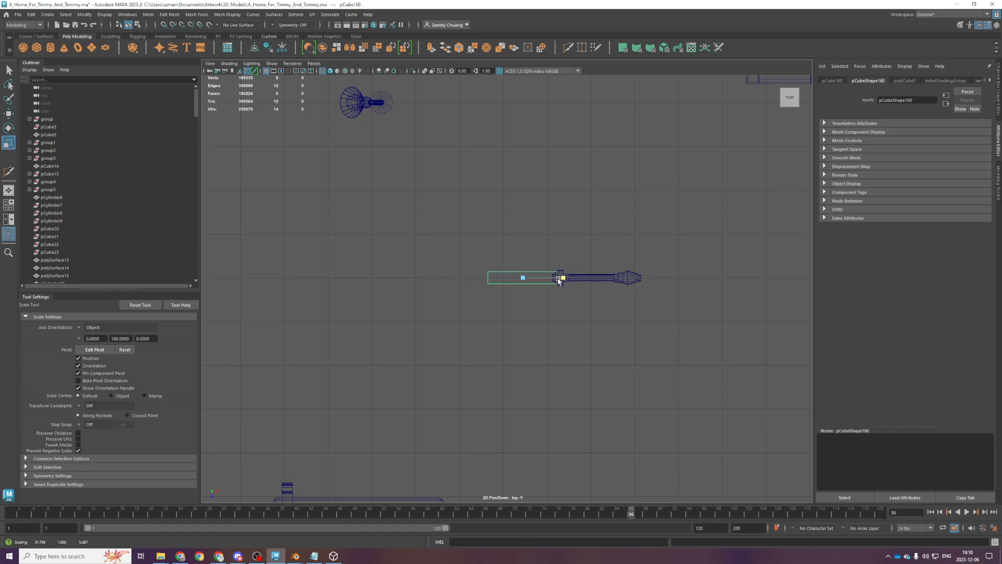
{"action": "scroll", "coordinate": [544, 233], "scroll_direction": "down", "scroll_amount": 2}
{"action": "left_click_drag", "start_coordinate": [470, 223], "coordinate": [509, 359]}
{"action": "key", "text": "w"}
{"action": "left_click_drag", "start_coordinate": [516, 278], "coordinate": [390, 278]}
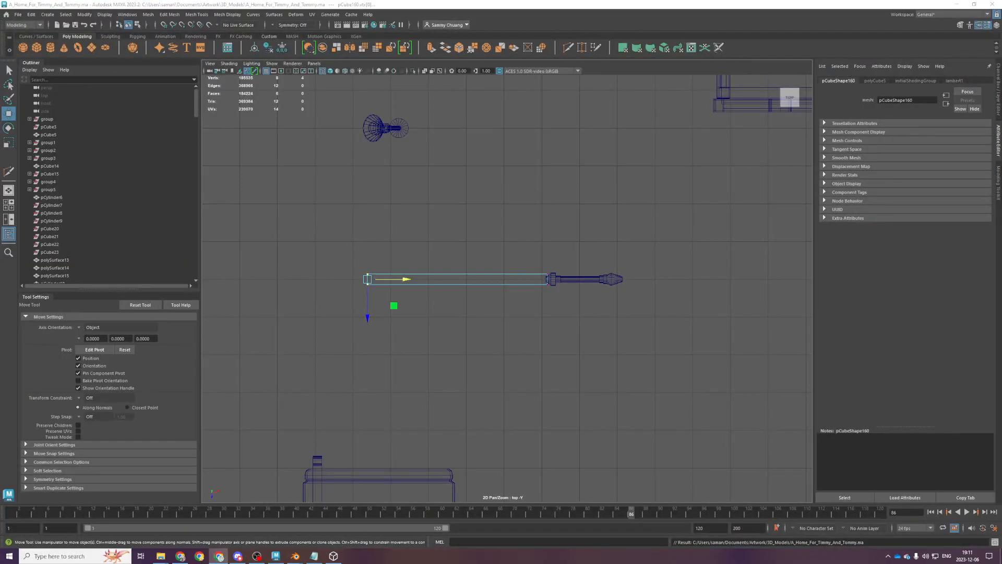
Insert a lengthwise edge loop along the blade's centre with Multi-Cut and save the scene
{"action": "scroll", "coordinate": [459, 262], "scroll_direction": "up", "scroll_amount": 2}
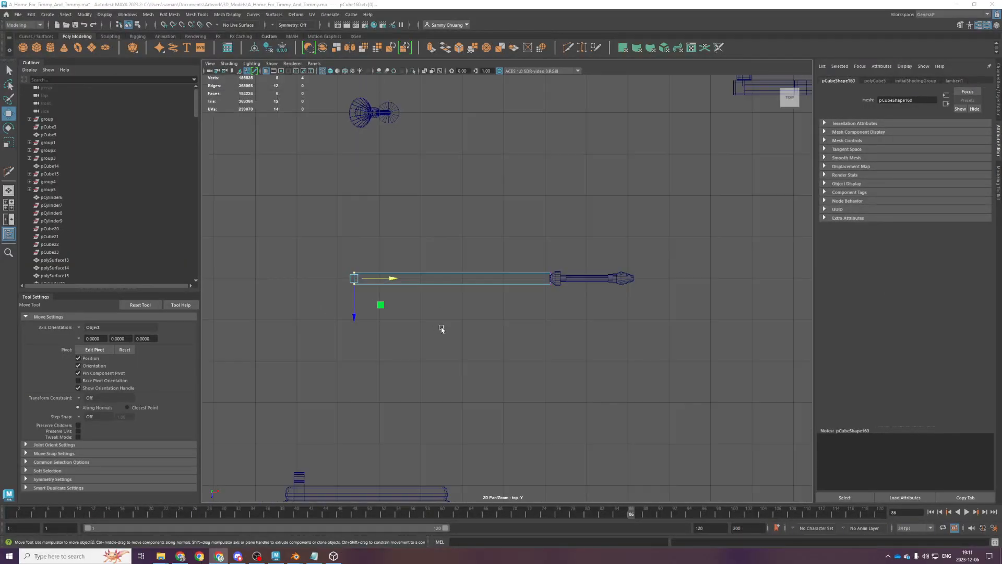
{"action": "middle_click_drag", "start_coordinate": [412, 304], "coordinate": [484, 299], "text": "alt"}
{"action": "scroll", "coordinate": [490, 303], "scroll_direction": "up", "scroll_amount": 4}
{"action": "scroll", "coordinate": [490, 302], "scroll_direction": "down", "scroll_amount": 2}
{"action": "right_click_drag", "start_coordinate": [447, 251], "coordinate": [389, 251], "text": "shift"}
{"action": "left_click", "coordinate": [393, 268], "text": "ctrl"}
{"action": "key", "text": "q"}
{"action": "key", "text": "ctrl+s"}
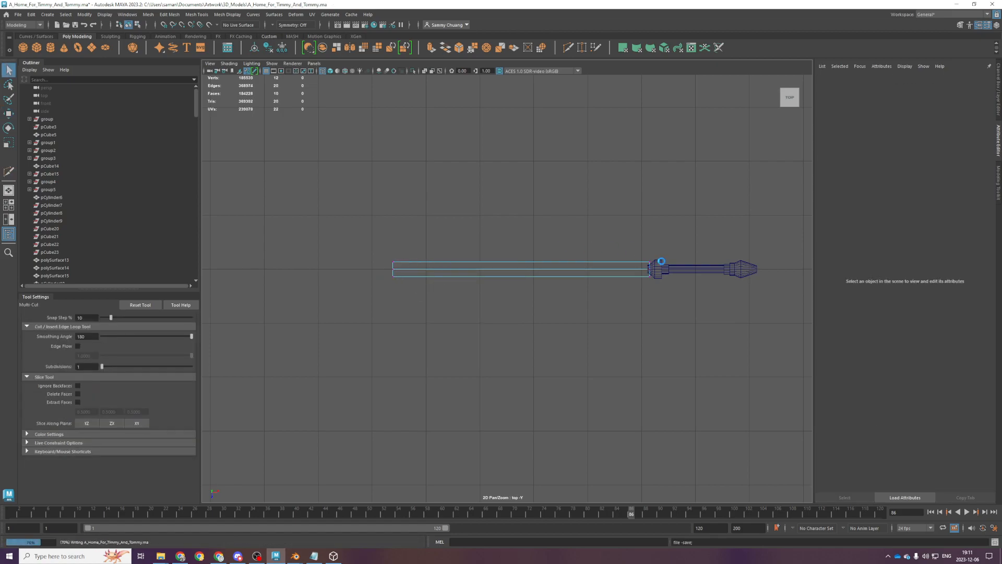
Insert a crosswise edge loop in the blade about a third of its length from the handle
{"action": "scroll", "coordinate": [665, 296], "scroll_direction": "up", "scroll_amount": 1}
{"action": "key", "text": "g"}
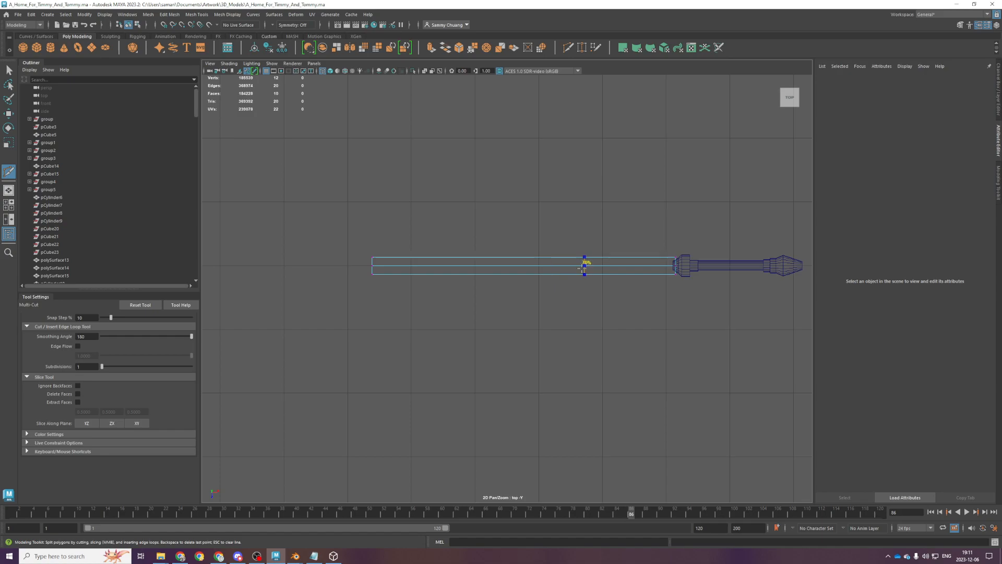
{"action": "left_click", "coordinate": [583, 269], "text": "ctrl+shift"}
Try to bevel the blade's lengthwise centre edge loop with two segments, and undo the bevel
{"action": "key", "text": "q"}
{"action": "right_click_drag", "start_coordinate": [584, 255], "coordinate": [582, 220]}
{"action": "double_click", "coordinate": [525, 266]}
{"action": "key", "text": "ctrl+b"}
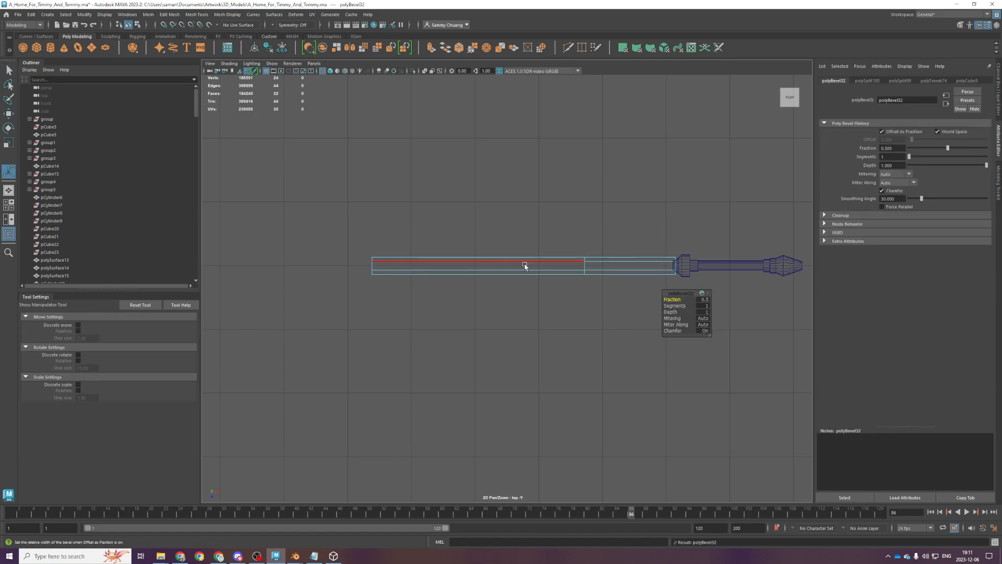
{"action": "left_click_drag", "start_coordinate": [676, 306], "coordinate": [683, 306]}
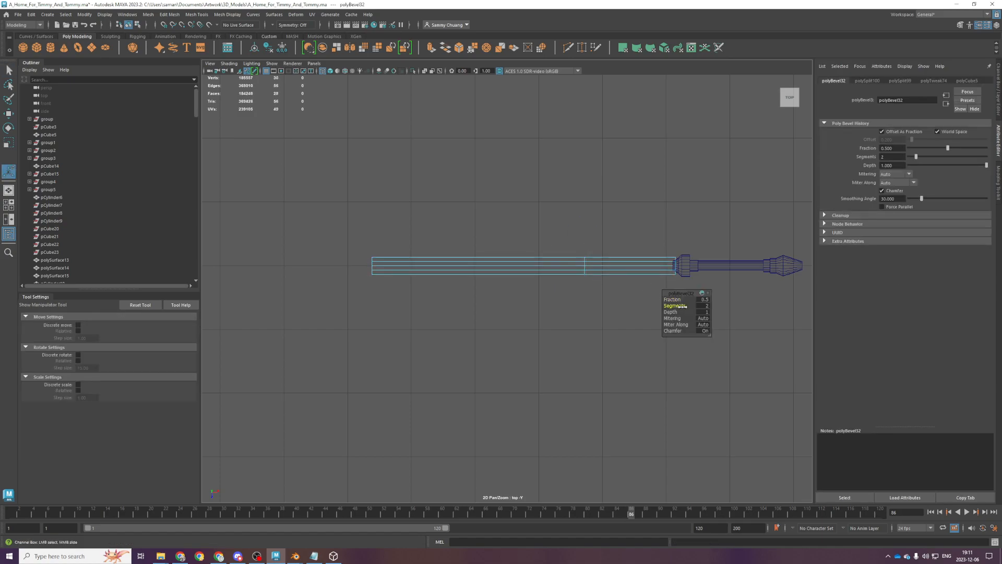
{"action": "scroll", "coordinate": [586, 239], "scroll_direction": "up", "scroll_amount": 1}
{"action": "key", "text": "q"}
{"action": "key", "text": "ctrl+z"}
Pull the centre vertices at the blade's free end outward into a sharp tip and save the scene
{"action": "right_click_drag", "start_coordinate": [357, 264], "coordinate": [356, 241]}
{"action": "left_click", "coordinate": [351, 264]}
{"action": "key", "text": "w"}
{"action": "left_click_drag", "start_coordinate": [351, 265], "coordinate": [326, 267]}
{"action": "key", "text": "ctrl+s"}
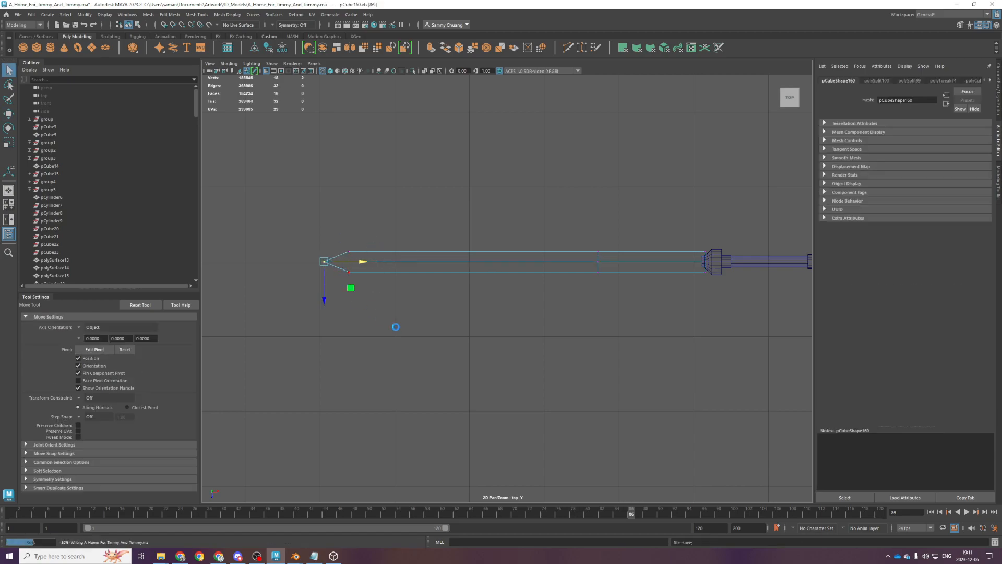
Select an upper face and the adjoining side face of the blade near its tip
{"action": "scroll", "coordinate": [443, 310], "scroll_direction": "up", "scroll_amount": 1}
{"action": "key", "text": "space"}
{"action": "key", "text": "space"}
{"action": "scroll", "coordinate": [548, 258], "scroll_direction": "down", "scroll_amount": 10}
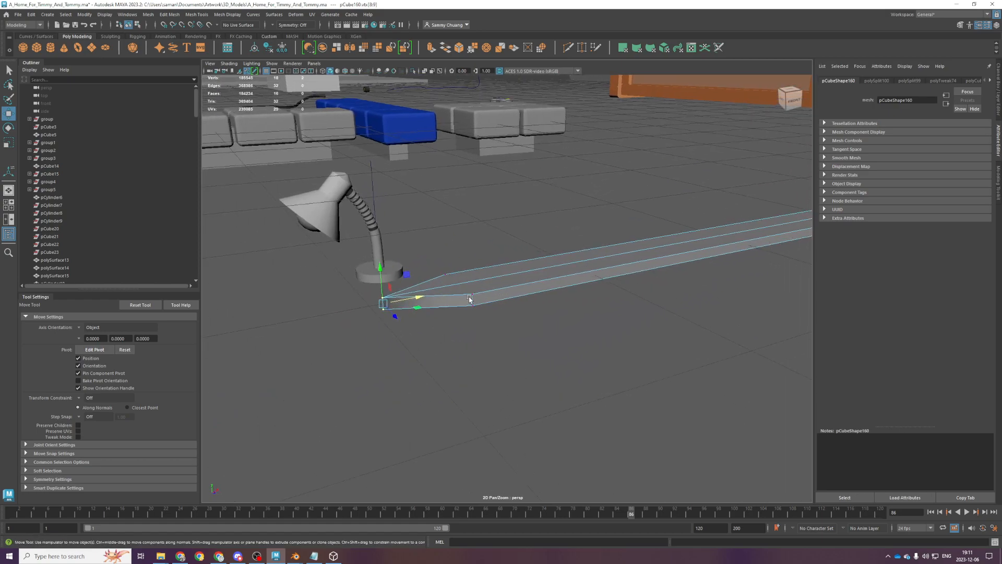
{"action": "left_click_drag", "start_coordinate": [511, 274], "coordinate": [545, 304], "text": "alt"}
{"action": "right_click_drag", "start_coordinate": [476, 238], "coordinate": [468, 247]}
{"action": "left_click", "coordinate": [468, 247]}
{"action": "left_click", "coordinate": [473, 263], "text": "shift"}
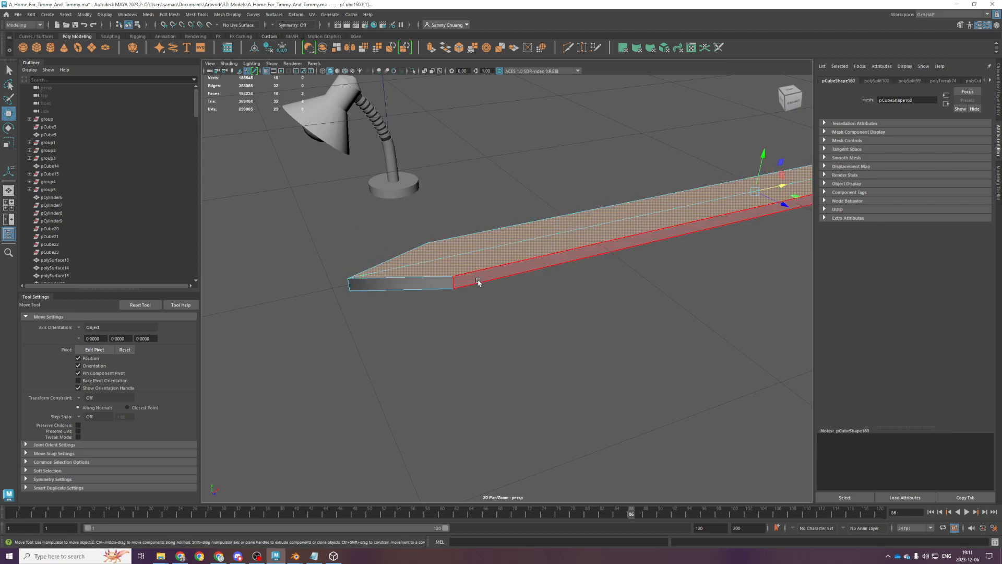
Extrude the blade's upper and lower faces, scale them apart vertically and inward in length and width, and save
{"action": "key", "text": "space"}
{"action": "key", "text": "space"}
{"action": "key", "text": "space"}
{"action": "key", "text": "space"}
{"action": "left_click_drag", "start_coordinate": [343, 212], "coordinate": [629, 303]}
{"action": "scroll", "coordinate": [621, 287], "scroll_direction": "up", "scroll_amount": 3}
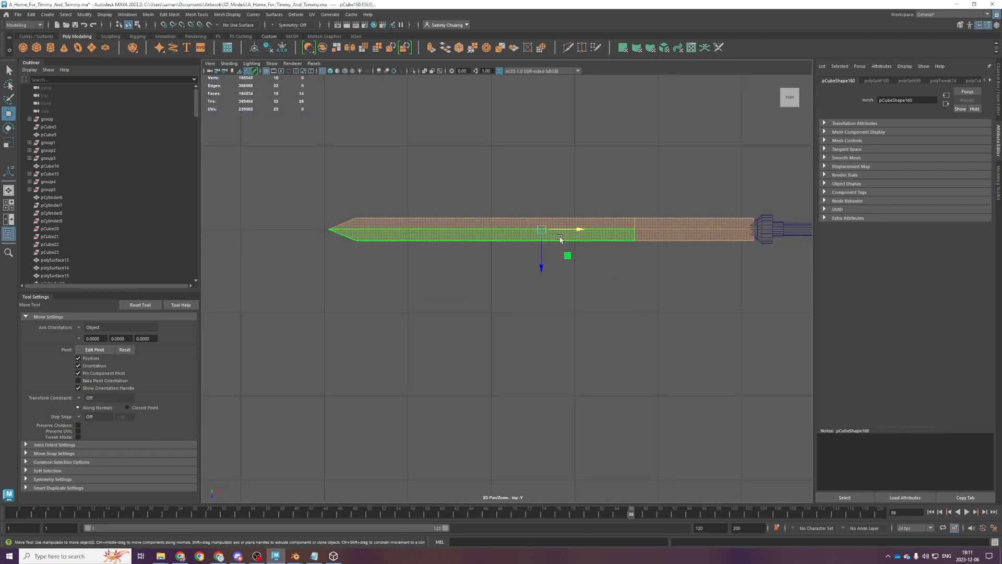
{"action": "key", "text": "space"}
{"action": "key", "text": "space"}
{"action": "middle_click_drag", "start_coordinate": [333, 293], "coordinate": [544, 288], "text": "alt"}
{"action": "left_click_drag", "start_coordinate": [375, 285], "coordinate": [679, 280]}
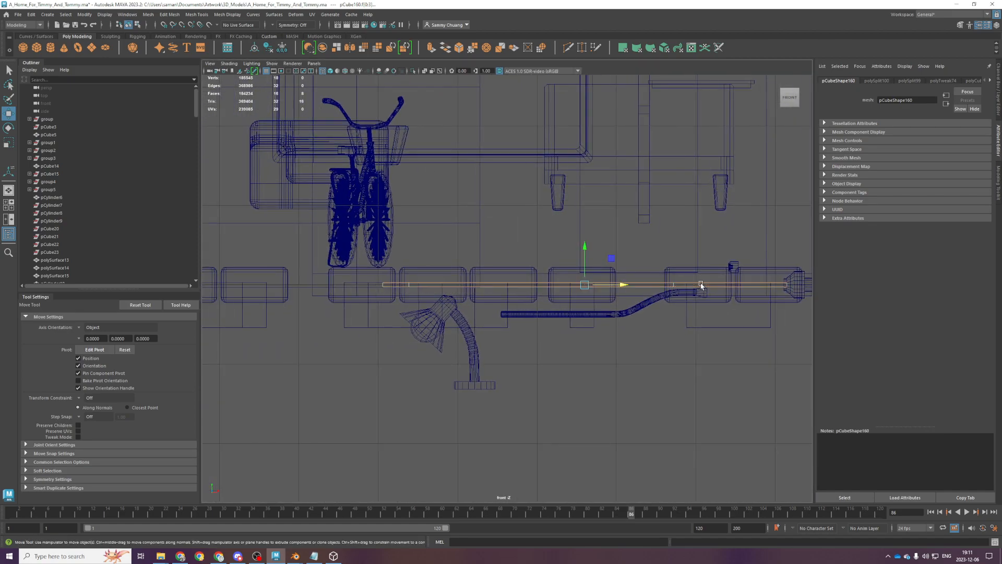
{"action": "key", "text": "space"}
{"action": "key", "text": "ctrl+e"}
{"action": "key", "text": "r"}
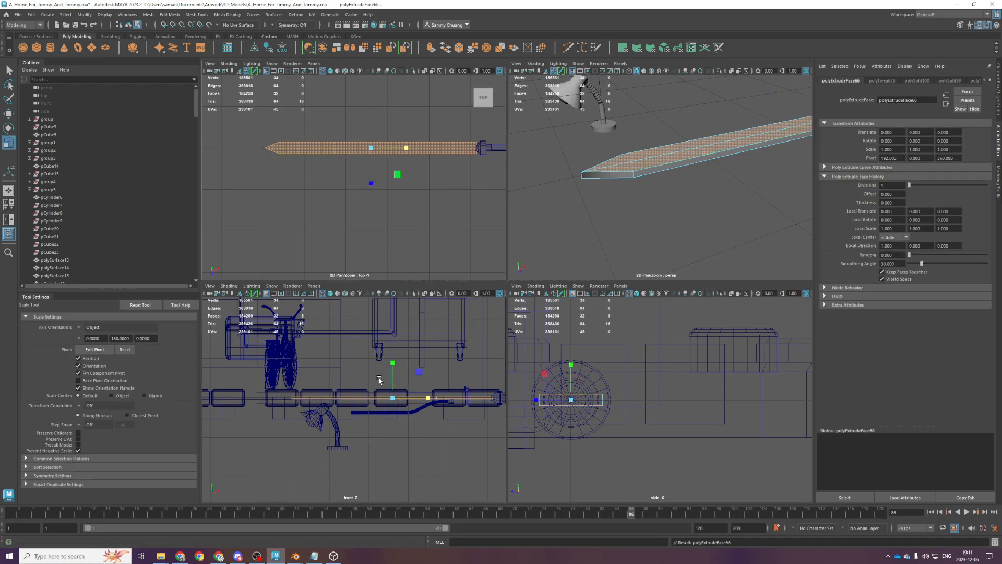
{"action": "left_click_drag", "start_coordinate": [393, 362], "coordinate": [391, 288]}
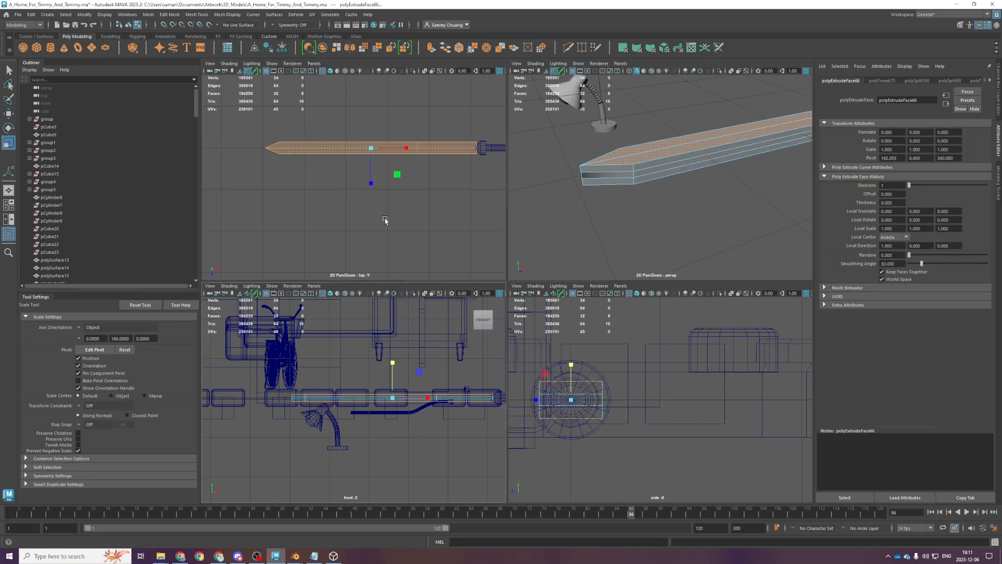
{"action": "left_click_drag", "start_coordinate": [407, 148], "coordinate": [405, 149]}
{"action": "left_click_drag", "start_coordinate": [371, 183], "coordinate": [371, 166]}
{"action": "key", "text": "w"}
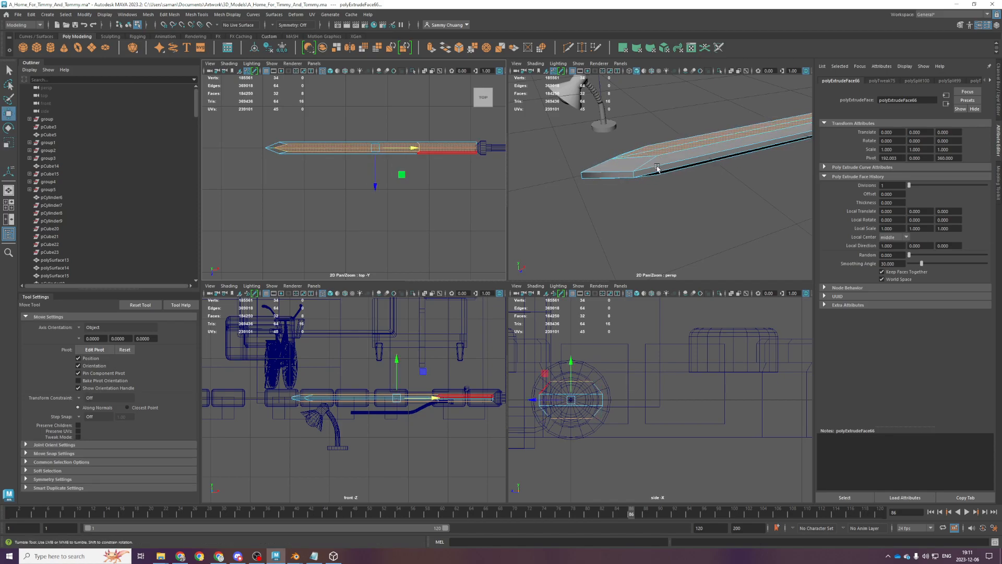
{"action": "key", "text": "ctrl+s"}
Flatten the blade's handle-end vertices into one straight line by scaling along the length, and save the scene
{"action": "key", "text": "space"}
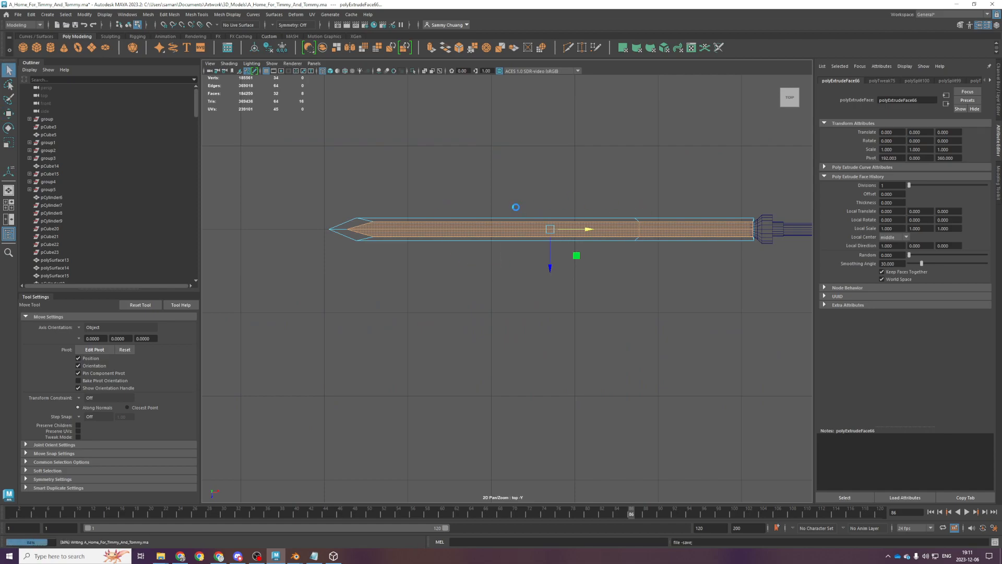
{"action": "key", "text": "space"}
{"action": "key", "text": "space"}
{"action": "middle_click_drag", "start_coordinate": [474, 201], "coordinate": [353, 208], "text": "alt"}
{"action": "key", "text": "F9"}
{"action": "key", "text": "r"}
{"action": "left_click_drag", "start_coordinate": [607, 192], "coordinate": [418, 267]}
{"action": "key", "text": "ctrl+s"}
{"action": "key", "text": "w"}
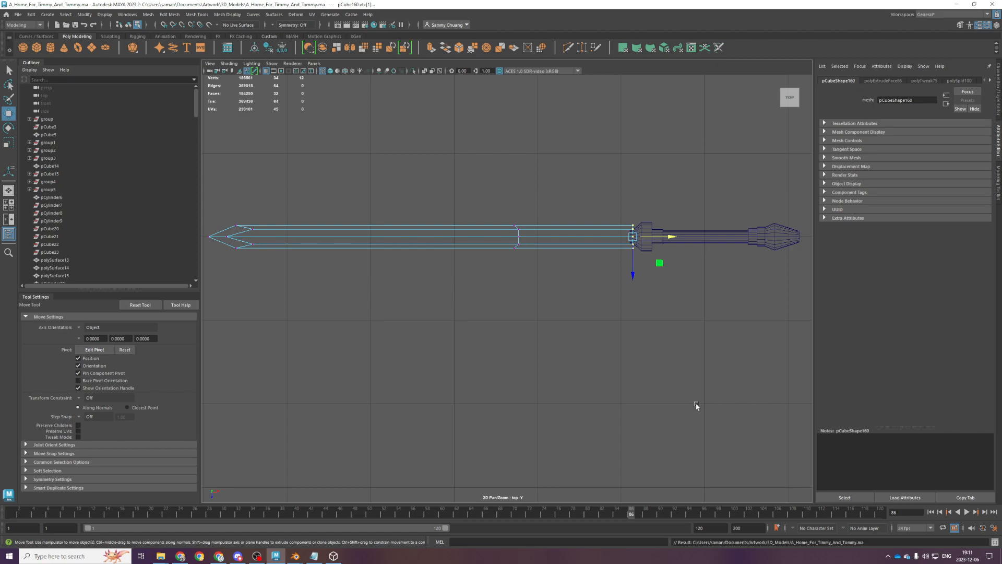
Straighten the crosswise edge loop along the blade's length and bevel it with a fraction of 0.1
{"action": "scroll", "coordinate": [525, 222], "scroll_direction": "up", "scroll_amount": 5}
{"action": "key", "text": "F10"}
{"action": "double_click", "coordinate": [524, 218]}
{"action": "key", "text": "r"}
{"action": "left_click_drag", "start_coordinate": [555, 216], "coordinate": [507, 218]}
{"action": "scroll", "coordinate": [466, 226], "scroll_direction": "up", "scroll_amount": 3}
{"action": "key", "text": "ctrl+b"}
{"action": "left_click_drag", "start_coordinate": [682, 300], "coordinate": [673, 299]}
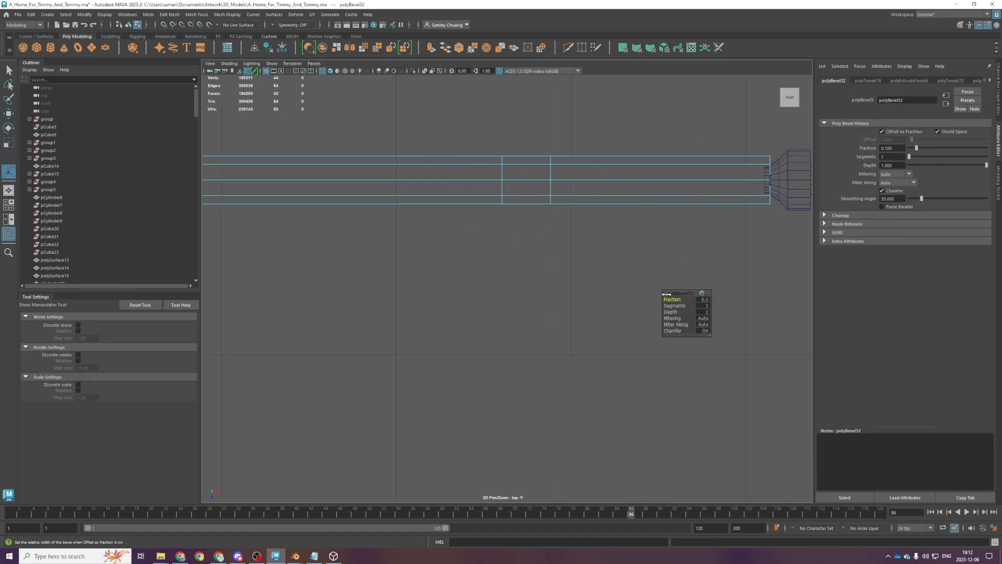
Scale the bevelled band's vertices on the blade's outer edges closer together lengthwise
{"action": "key", "text": "q"}
{"action": "left_click_drag", "start_coordinate": [493, 200], "coordinate": [576, 241]}
{"action": "mouse_move", "coordinate": [485, 154]}
{"action": "left_mouse_down"}
{"action": "mouse_move", "coordinate": [561, 163]}
{"action": "mouse_move", "coordinate": [541, 184]}
{"action": "mouse_move", "coordinate": [618, 220]}
{"action": "left_mouse_up"}
{"action": "key", "text": "r"}
Cut new edges with Multi-Cut across one thin side of the blade, joining the band's upper and lower corners
{"action": "key", "text": "space"}
{"action": "key", "text": "space"}
{"action": "scroll", "coordinate": [619, 219], "scroll_direction": "up", "scroll_amount": 2}
{"action": "key", "text": "f"}
{"action": "scroll", "coordinate": [618, 225], "scroll_direction": "down", "scroll_amount": 6}
{"action": "left_click_drag", "start_coordinate": [623, 271], "coordinate": [496, 284], "text": "alt"}
{"action": "right_click_drag", "start_coordinate": [495, 283], "coordinate": [460, 278], "text": "shift"}
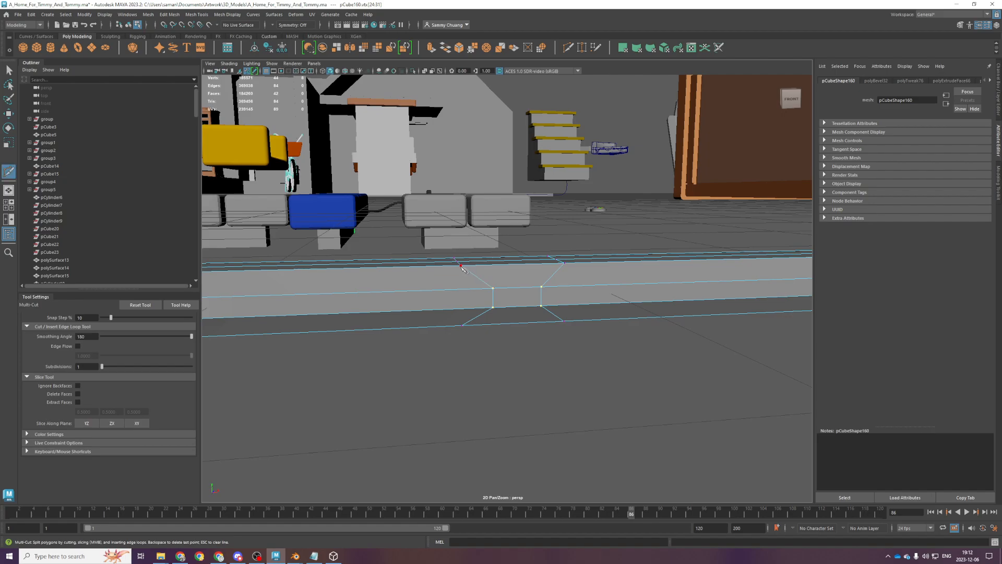
{"action": "key", "text": "Return"}
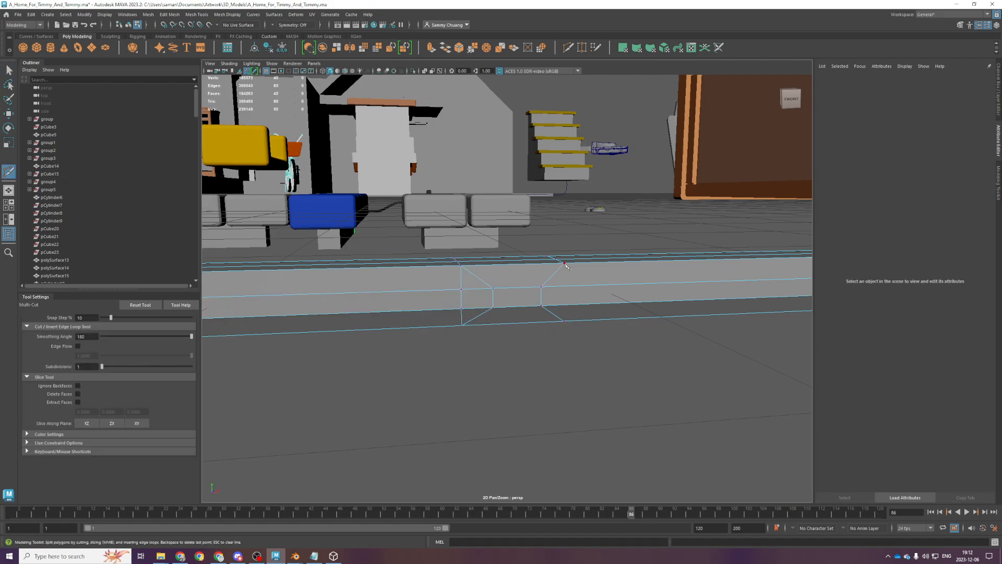
{"action": "left_click", "coordinate": [564, 321]}
{"action": "key", "text": "q"}
Cut an edge across the blade's opposite thin side at one end of the bevelled band
{"action": "left_click_drag", "start_coordinate": [470, 305], "coordinate": [595, 333], "text": "alt"}
{"action": "key", "text": "g"}
{"action": "left_click", "coordinate": [503, 293]}
{"action": "mouse_move", "coordinate": [503, 294]}
{"action": "left_mouse_down", "text": "alt"}
{"action": "mouse_move", "coordinate": [501, 346]}
{"action": "mouse_move", "coordinate": [503, 301]}
{"action": "left_mouse_up", "text": "alt"}
{"action": "left_click", "coordinate": [511, 301]}
{"action": "key", "text": "q"}
Cut the matching edge at the band's other end on the opposite thin side and save the scene
{"action": "left_click_drag", "start_coordinate": [443, 295], "coordinate": [463, 299], "text": "alt"}
{"action": "key", "text": "g"}
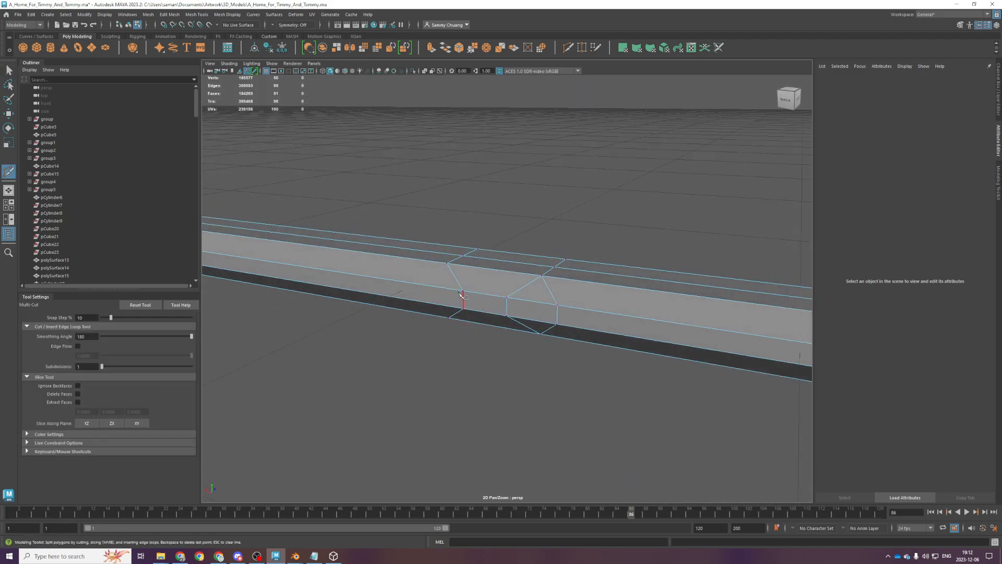
{"action": "left_click", "coordinate": [445, 264]}
{"action": "left_click_drag", "start_coordinate": [445, 265], "coordinate": [642, 352], "text": "alt"}
{"action": "left_click", "coordinate": [446, 314]}
{"action": "key", "text": "q"}
{"action": "key", "text": "ctrl+s"}
{"action": "key", "text": "g"}
{"action": "left_click", "coordinate": [486, 325]}
{"action": "middle_click_drag", "start_coordinate": [642, 351], "coordinate": [587, 351], "text": "alt"}
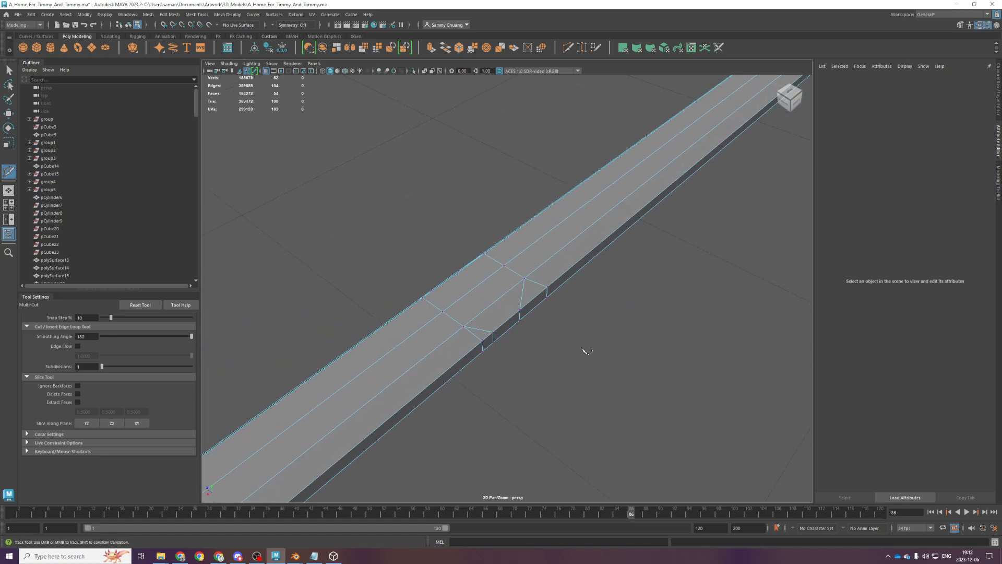
{"action": "key", "text": "ctrl+s"}
{"action": "left_click_drag", "start_coordinate": [556, 311], "coordinate": [591, 297], "text": "alt"}
{"action": "key", "text": "ctrl+s"}
Select the band's outer side edges on both sides of the blade, scale them taller vertically, and save
{"action": "key", "text": "q"}
{"action": "left_click", "coordinate": [519, 311]}
{"action": "left_click_drag", "start_coordinate": [462, 317], "coordinate": [574, 261], "text": "alt"}
{"action": "left_click", "coordinate": [450, 307], "text": "shift"}
{"action": "left_click", "coordinate": [496, 317], "text": "shift"}
{"action": "left_click_drag", "start_coordinate": [491, 345], "coordinate": [499, 300], "text": "alt"}
{"action": "left_click_drag", "start_coordinate": [452, 335], "coordinate": [491, 334], "text": "alt"}
{"action": "key", "text": "space"}
{"action": "key", "text": "space"}
{"action": "key", "text": "f"}
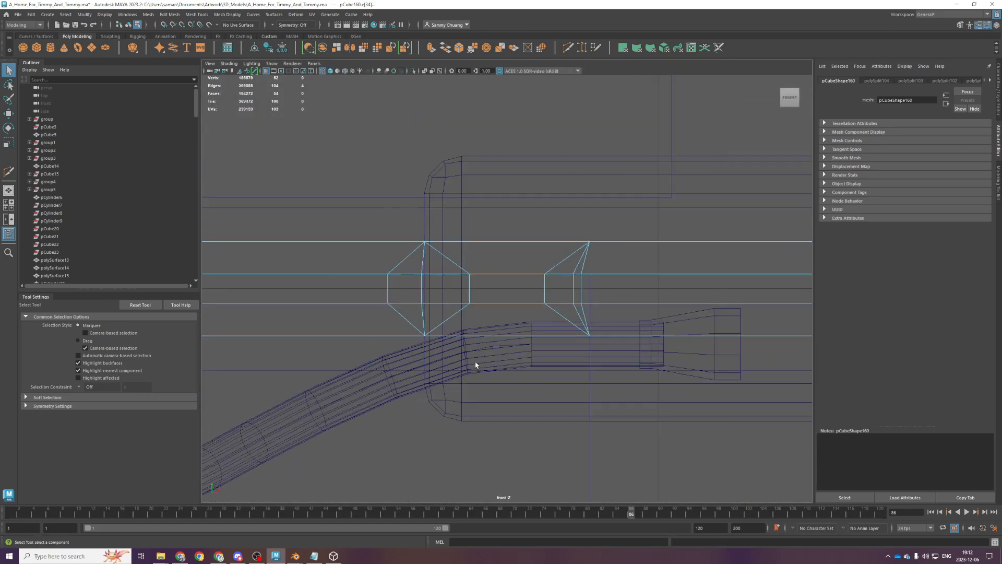
{"action": "key", "text": "r"}
{"action": "left_click_drag", "start_coordinate": [508, 254], "coordinate": [519, 189]}
{"action": "key", "text": "ctrl+s"}
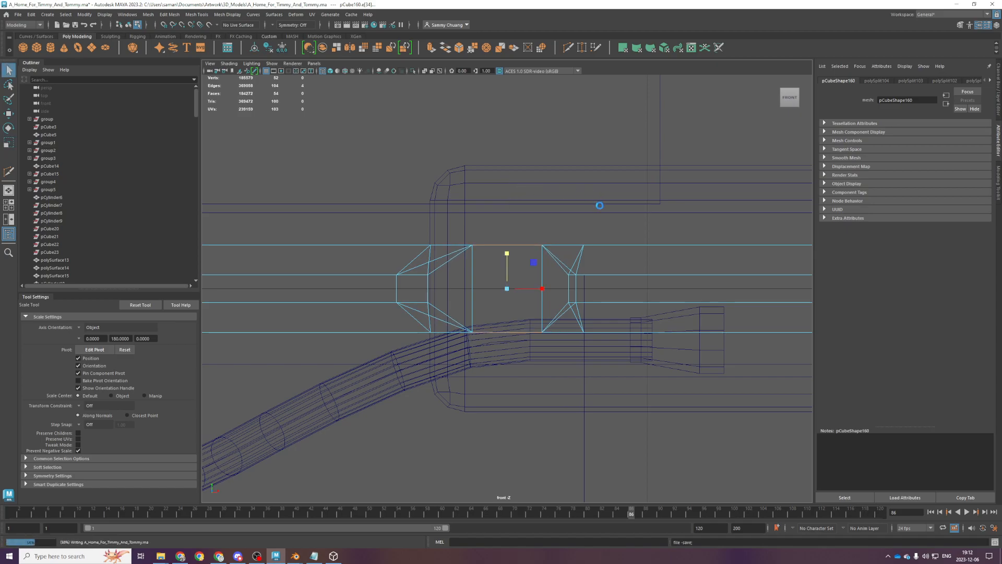
Apply Harden Edge to the whole blade and inspect the shading around the raised band
{"action": "key", "text": "space"}
{"action": "key", "text": "space"}
{"action": "left_click_drag", "start_coordinate": [600, 212], "coordinate": [595, 285], "text": "alt"}
{"action": "right_click_drag", "start_coordinate": [594, 287], "coordinate": [629, 260]}
{"action": "left_click", "coordinate": [656, 356]}
{"action": "left_click_drag", "start_coordinate": [656, 358], "coordinate": [501, 320], "text": "alt"}
{"action": "left_click", "coordinate": [502, 331]}
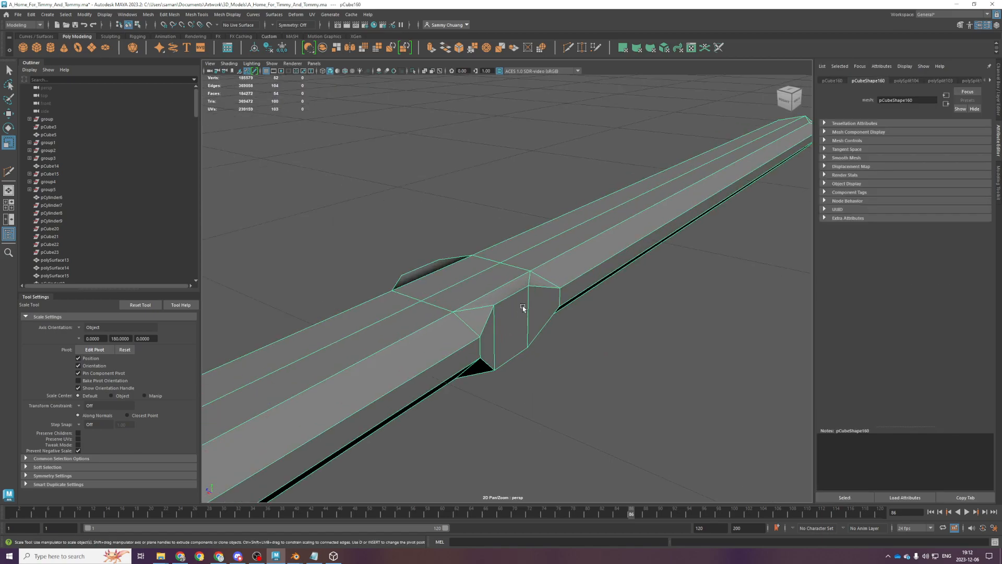
{"action": "left_click", "coordinate": [227, 14]}
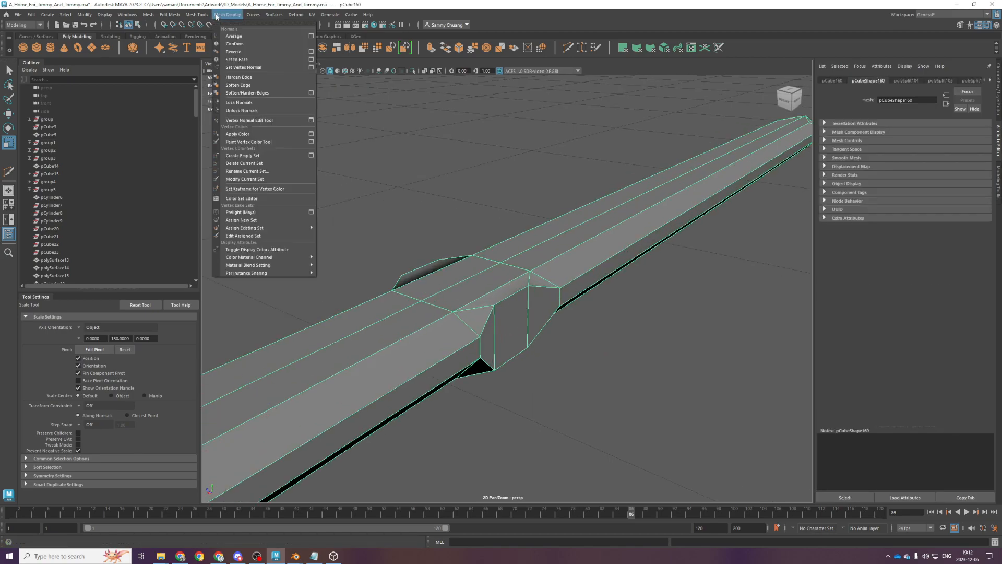
{"action": "left_click", "coordinate": [253, 77]}
{"action": "left_click", "coordinate": [680, 336]}
{"action": "left_click_drag", "start_coordinate": [680, 336], "coordinate": [607, 348], "text": "alt"}
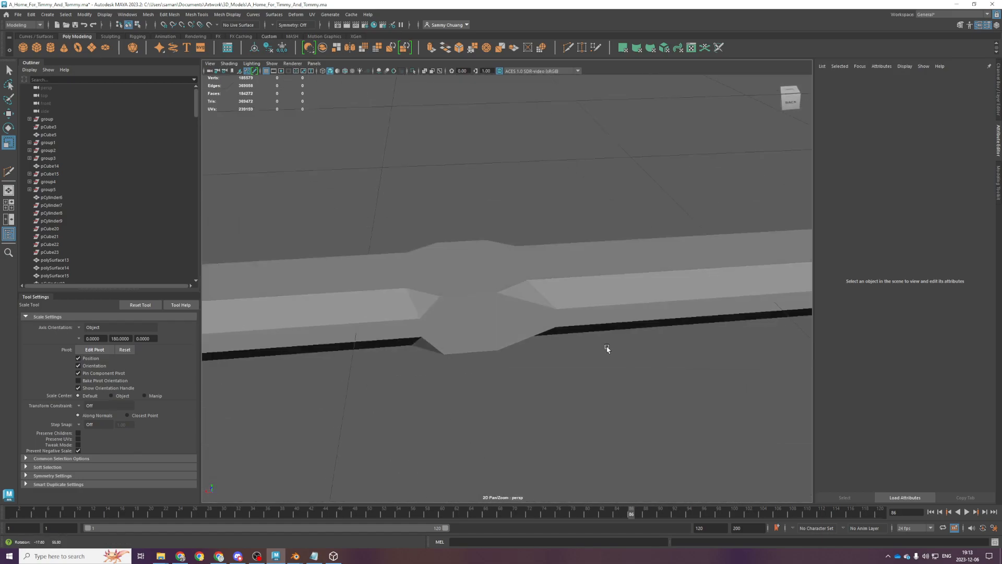
Try to delete the slanted extra edges at the corners of the blade's raised band
{"action": "left_click", "coordinate": [494, 253]}
{"action": "key", "text": "space"}
{"action": "key", "text": "space"}
{"action": "scroll", "coordinate": [539, 273], "scroll_direction": "down", "scroll_amount": 2}
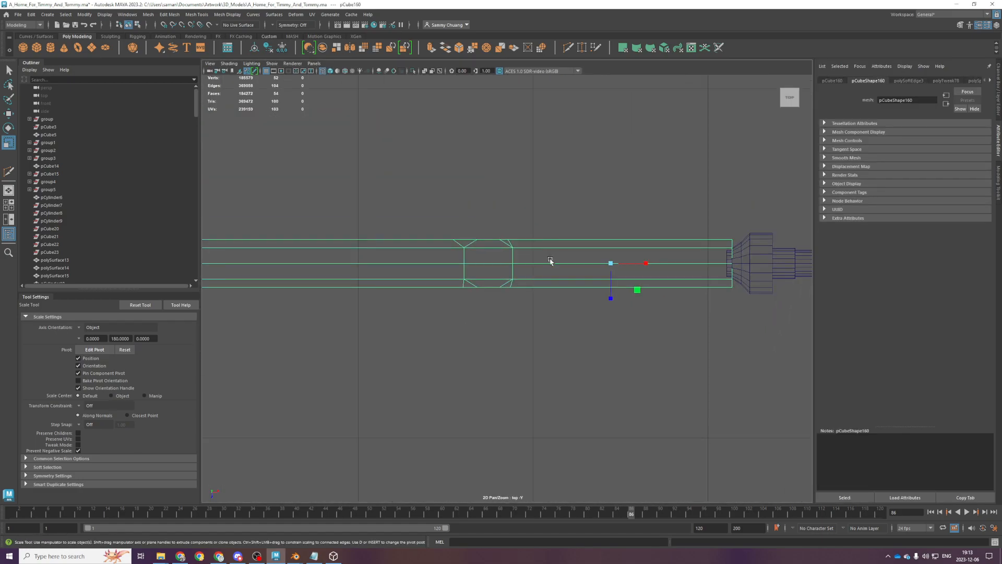
{"action": "left_click", "coordinate": [438, 219]}
{"action": "left_click_drag", "start_coordinate": [437, 214], "coordinate": [472, 341]}
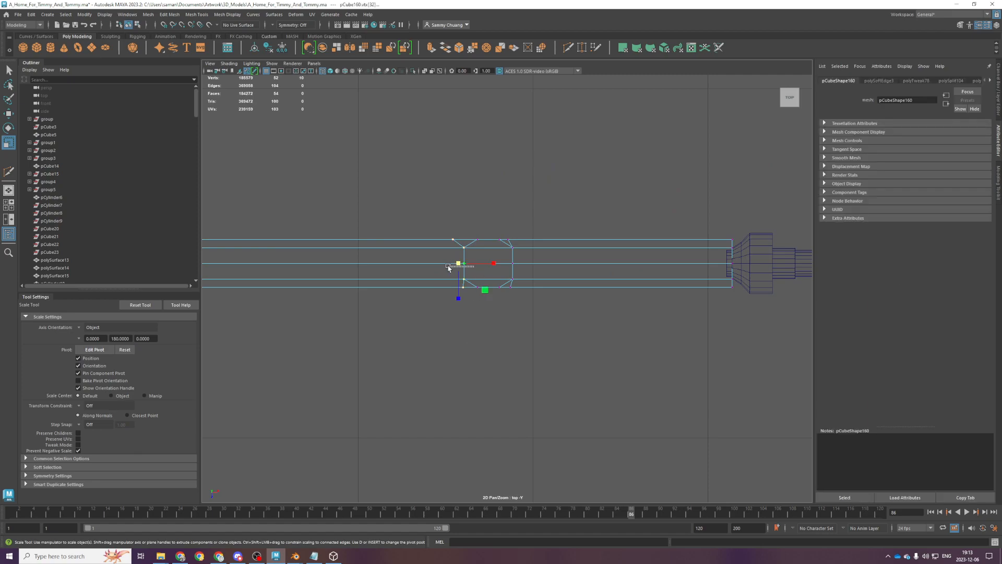
{"action": "key", "text": "w"}
{"action": "scroll", "coordinate": [497, 287], "scroll_direction": "up", "scroll_amount": 2}
{"action": "scroll", "coordinate": [498, 287], "scroll_direction": "up", "scroll_amount": 1}
{"action": "right_click_drag", "start_coordinate": [468, 241], "coordinate": [391, 239]}
{"action": "left_click", "coordinate": [427, 212]}
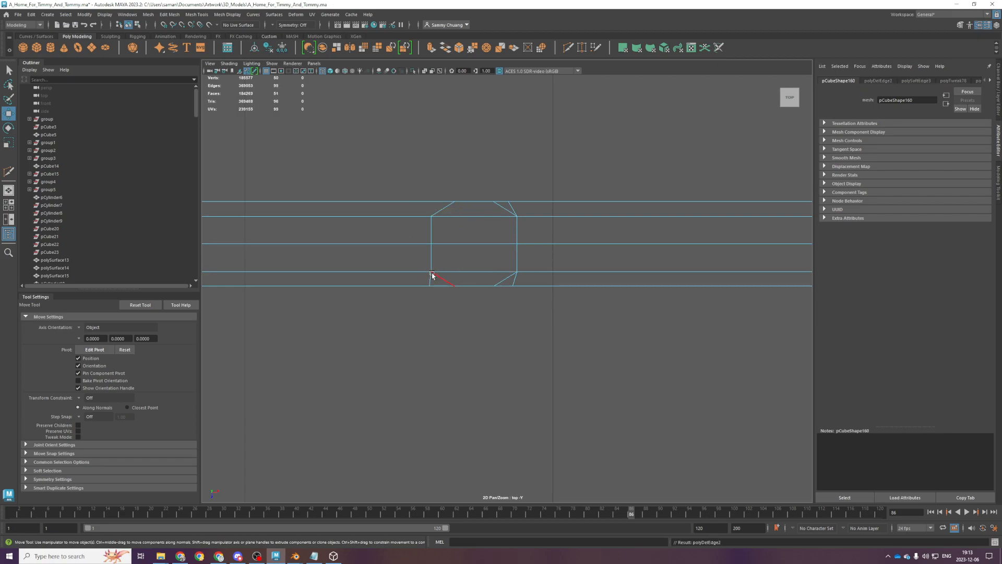
{"action": "right_click_drag", "start_coordinate": [503, 211], "coordinate": [460, 222]}
Try to recut an edge with Multi-Cut on the blade's side from the raised band's corner
{"action": "key", "text": "space"}
{"action": "key", "text": "space"}
{"action": "right_click_drag", "start_coordinate": [580, 247], "coordinate": [523, 287], "text": "shift"}
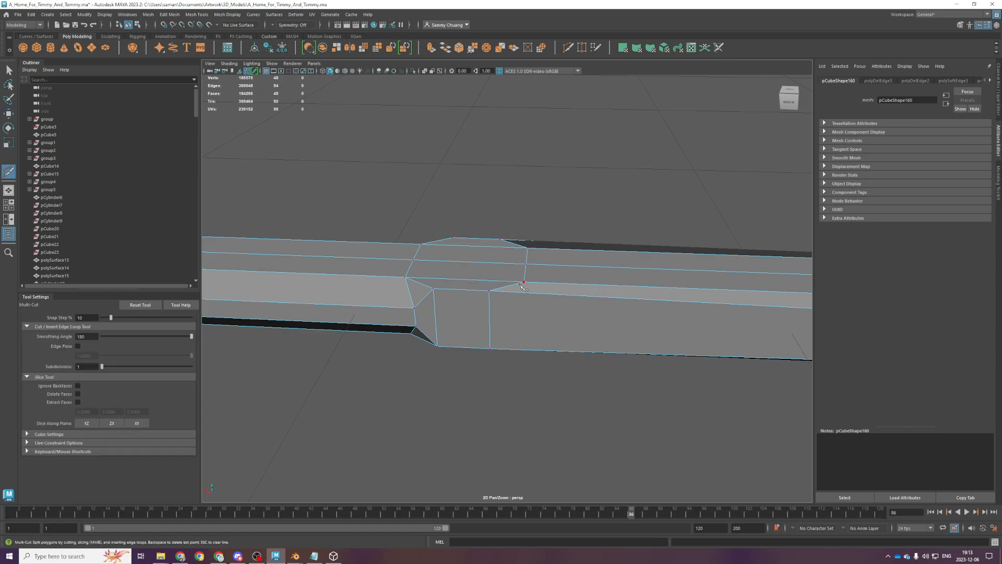
{"action": "left_click_drag", "start_coordinate": [525, 282], "coordinate": [522, 327], "text": "alt"}
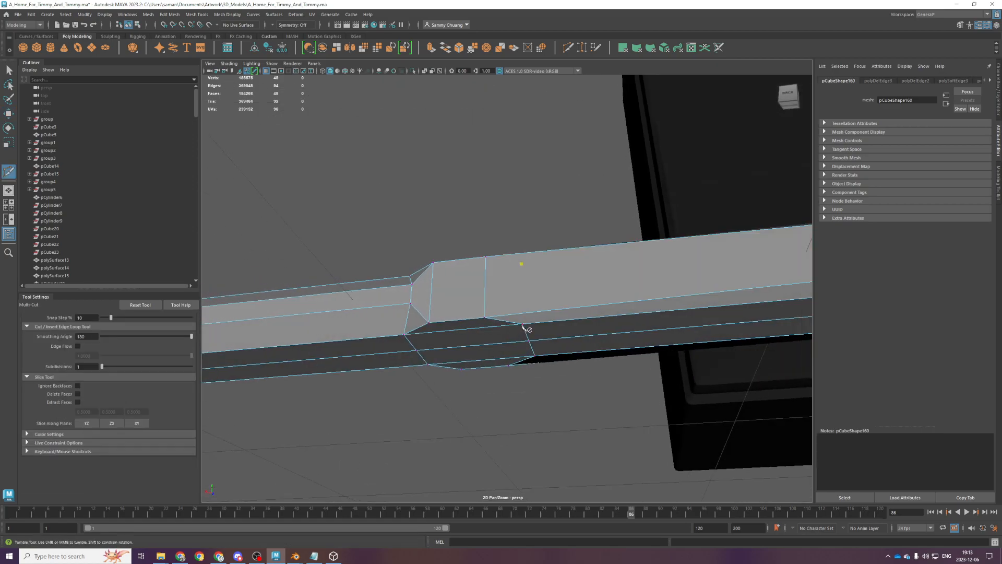
Undo the edge deletions, the edge hardening and the vertical scaling of the band's side edges, and save the scene
{"action": "key", "text": "q"}
{"action": "key", "text": "ctrl+z"}
{"action": "key", "text": "ctrl+z"}
{"action": "key", "text": "ctrl+z"}
{"action": "key", "text": "ctrl+z"}
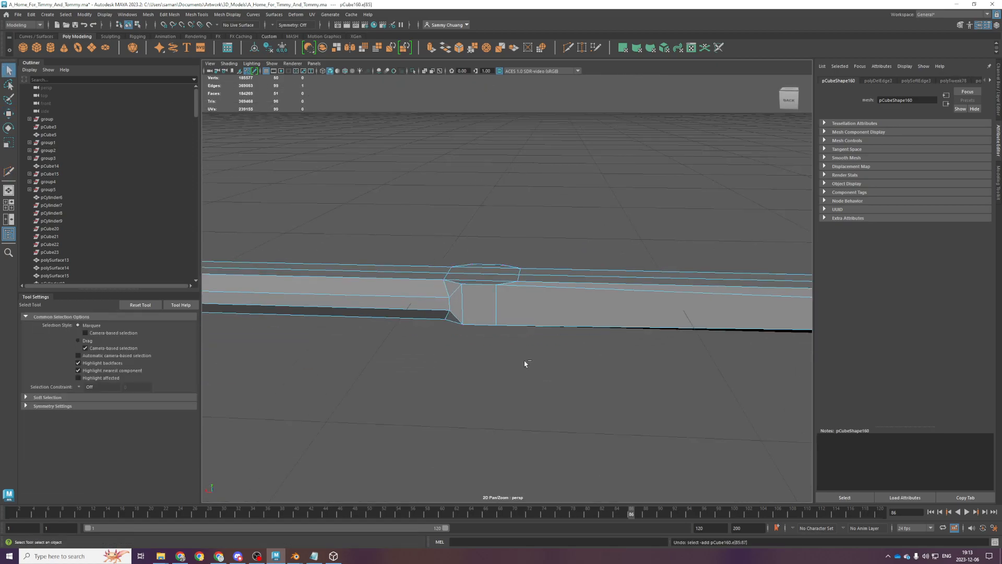
{"action": "key", "text": "ctrl+z"}
{"action": "key", "text": "ctrl+z"}
{"action": "key", "text": "ctrl+z"}
{"action": "key", "text": "ctrl+z"}
{"action": "key", "text": "ctrl+z"}
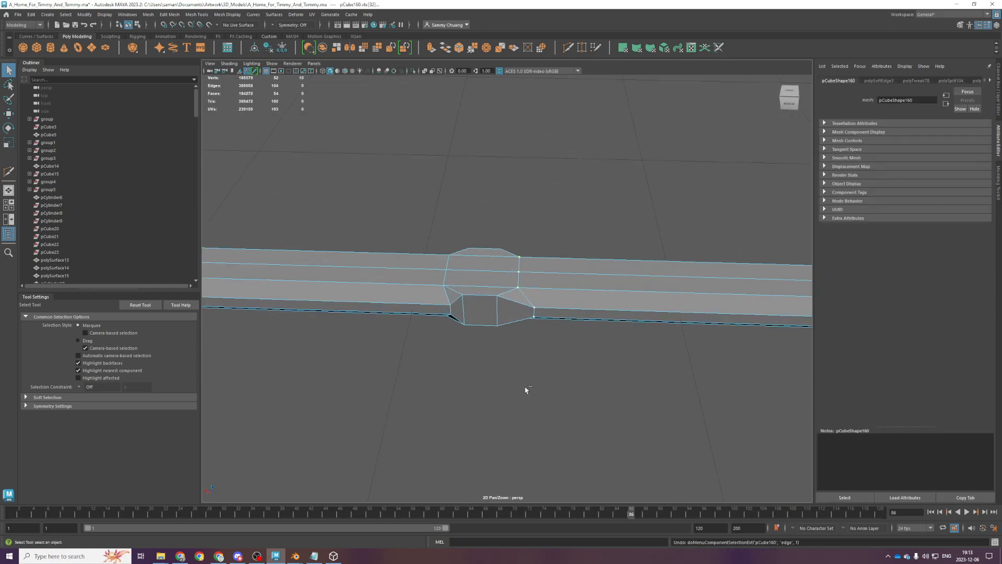
{"action": "key", "text": "ctrl+z"}
{"action": "key", "text": "ctrl+z"}
{"action": "key", "text": "ctrl+z"}
{"action": "key", "text": "ctrl+z"}
{"action": "key", "text": "ctrl+s"}
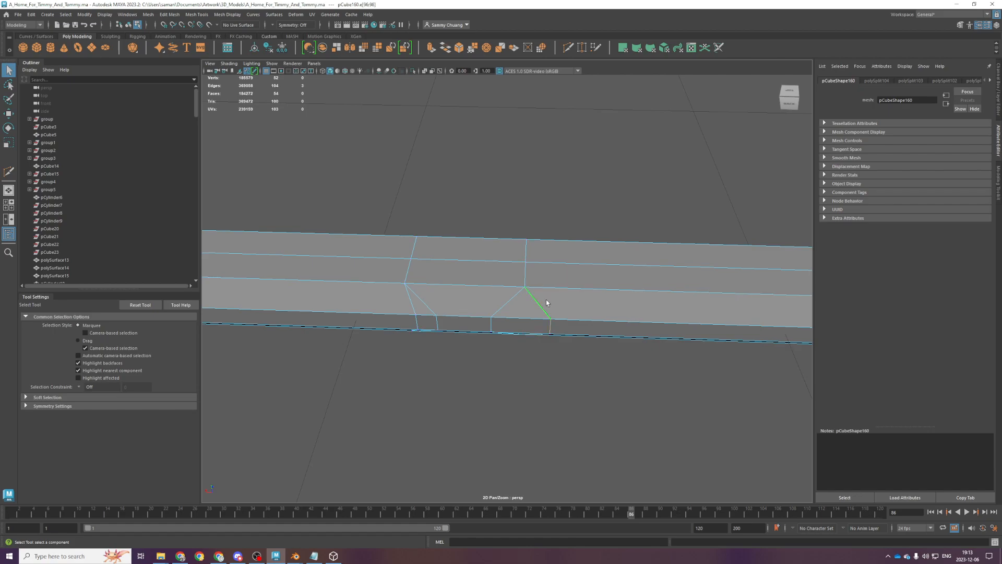
Delete the remaining slanted edge beside the blade's raised band and recut the band's corner edge across the side with Multi-Cut
{"action": "right_click_drag", "start_coordinate": [567, 311], "coordinate": [527, 352], "text": "shift"}
{"action": "left_click_drag", "start_coordinate": [528, 351], "coordinate": [542, 311], "text": "alt"}
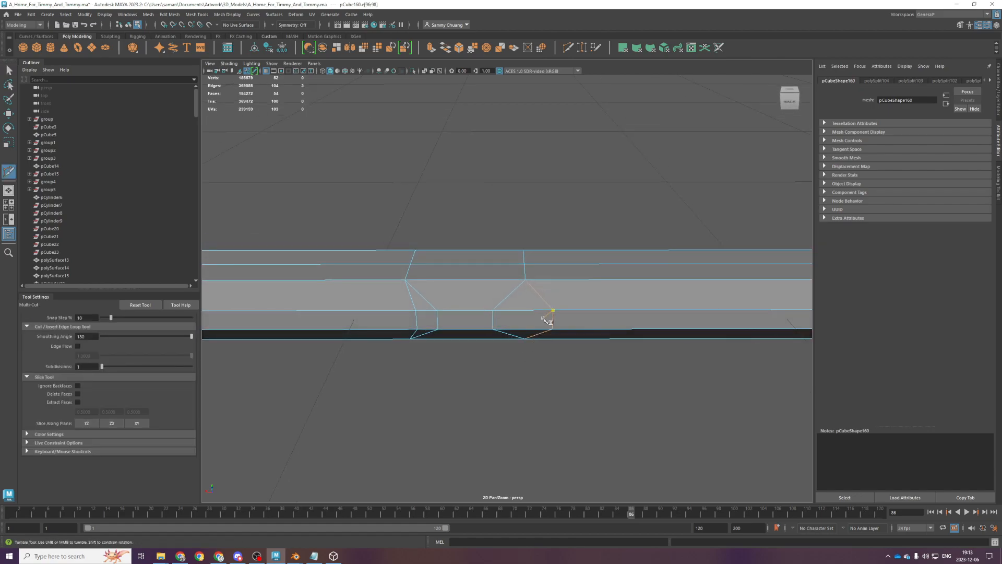
{"action": "key", "text": "q"}
{"action": "left_click", "coordinate": [546, 296]}
{"action": "key", "text": "Delete"}
{"action": "right_click_drag", "start_coordinate": [529, 299], "coordinate": [527, 280], "text": "shift"}
{"action": "left_click", "coordinate": [525, 280]}
{"action": "left_click_drag", "start_coordinate": [530, 284], "coordinate": [434, 337], "text": "alt"}
{"action": "left_click", "coordinate": [525, 338]}
In the top view, flatten the vertices at both ends of the band lengthwise so each end line is straight
{"action": "key", "text": "q"}
{"action": "key", "text": "space"}
{"action": "key", "text": "space"}
{"action": "key", "text": "r"}
{"action": "left_click_drag", "start_coordinate": [464, 243], "coordinate": [424, 248]}
{"action": "left_click_drag", "start_coordinate": [501, 196], "coordinate": [577, 355]}
{"action": "left_click_drag", "start_coordinate": [546, 244], "coordinate": [525, 243]}
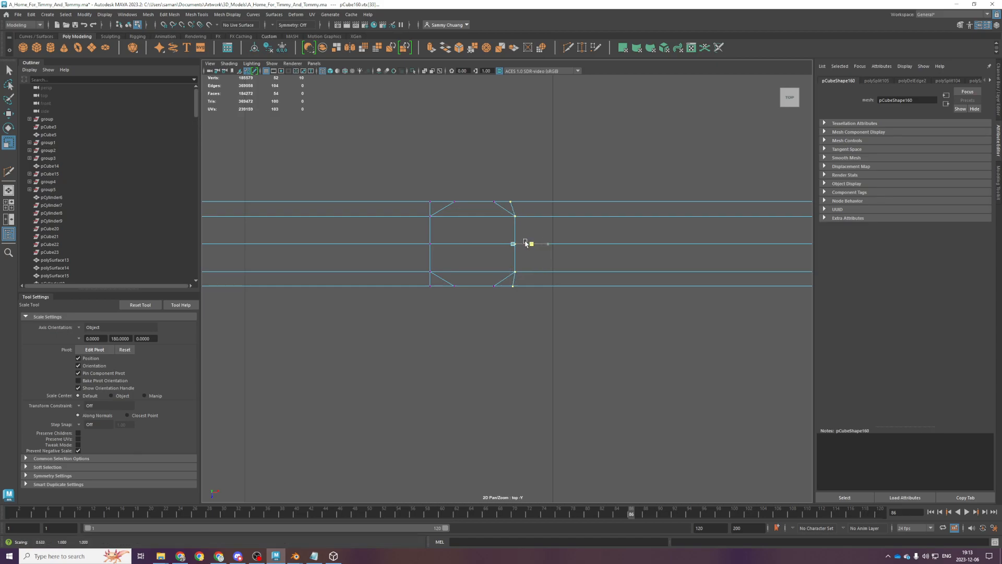
Select the band's outer edges on both sides, scale them vertically to the full blade thickness, and save the scene
{"action": "left_click", "coordinate": [473, 201]}
{"action": "left_click", "coordinate": [476, 286]}
{"action": "key", "text": "space"}
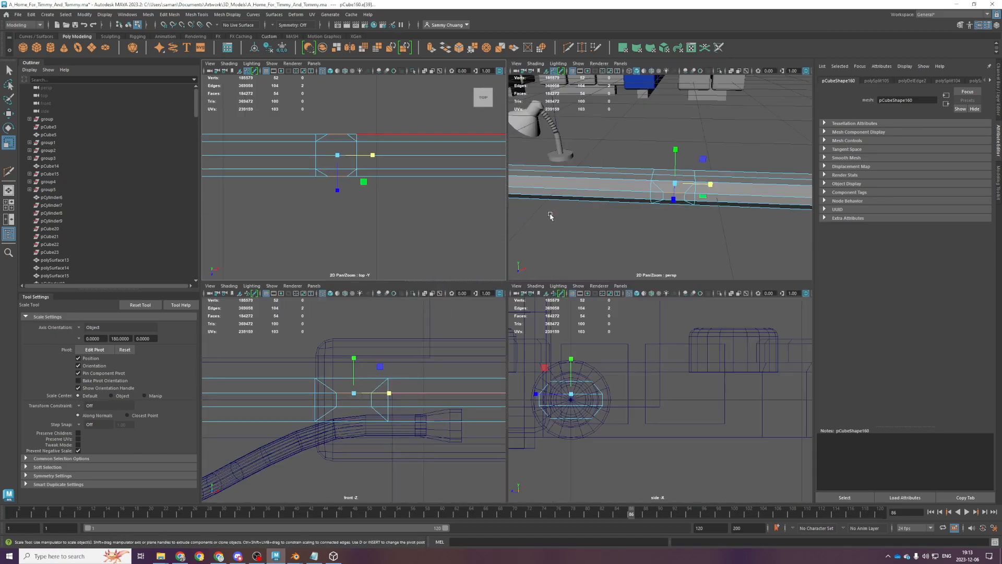
{"action": "key", "text": "space"}
{"action": "left_click", "coordinate": [533, 324], "text": "shift"}
{"action": "left_click_drag", "start_coordinate": [533, 326], "coordinate": [439, 334], "text": "alt"}
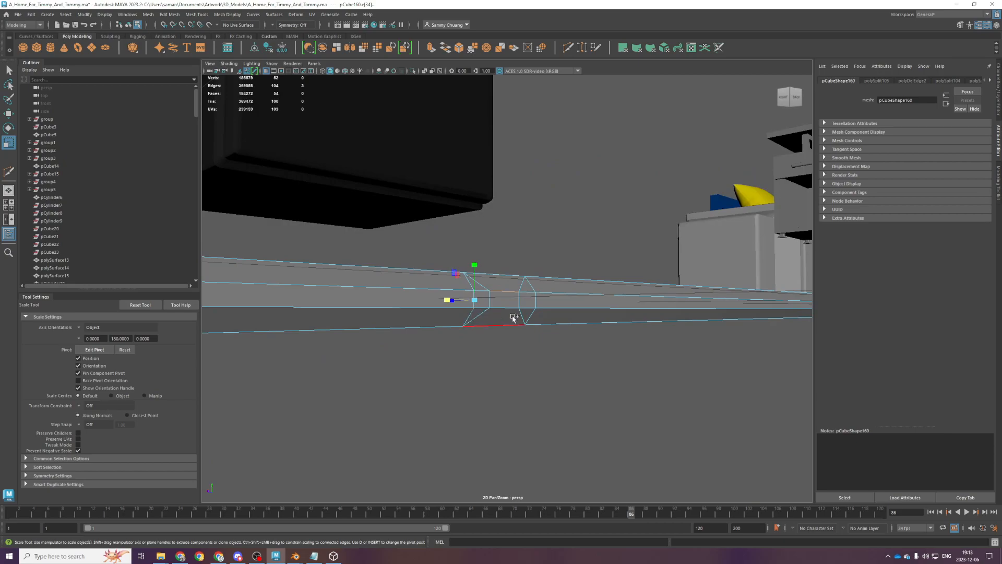
{"action": "key", "text": "space"}
{"action": "key", "text": "space"}
{"action": "left_click_drag", "start_coordinate": [508, 252], "coordinate": [517, 188]}
{"action": "key", "text": "space"}
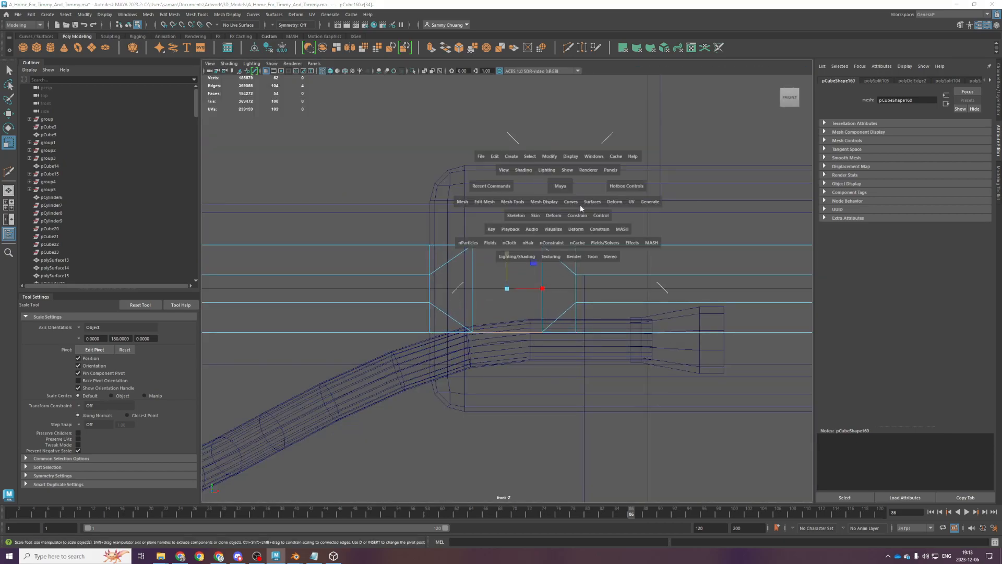
{"action": "key", "text": "ctrl+s"}
{"action": "key", "text": "space"}
{"action": "left_click_drag", "start_coordinate": [571, 272], "coordinate": [531, 298], "text": "alt"}
{"action": "key", "text": "q"}
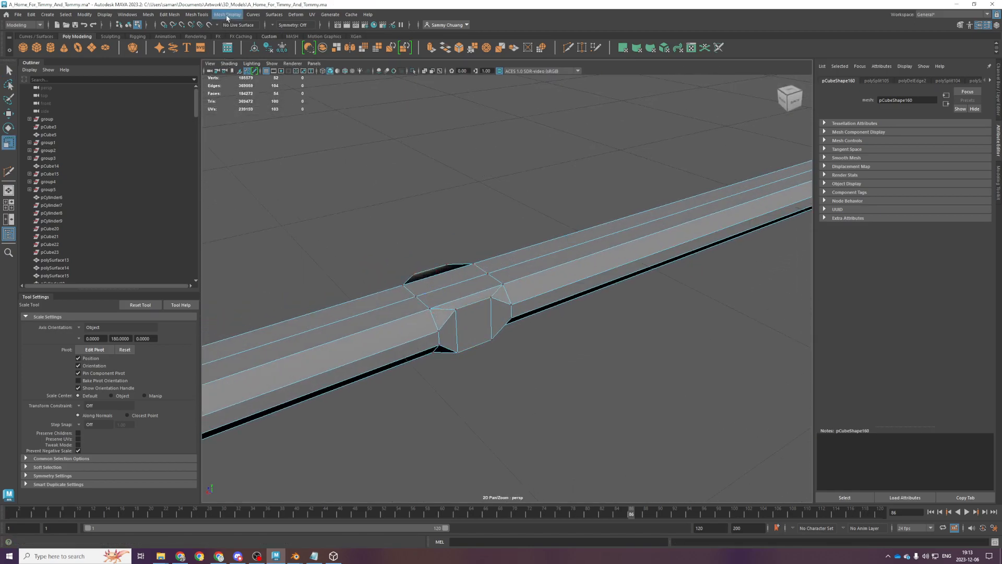
{"action": "key", "text": "ctrl+s"}
{"action": "key", "text": "r"}
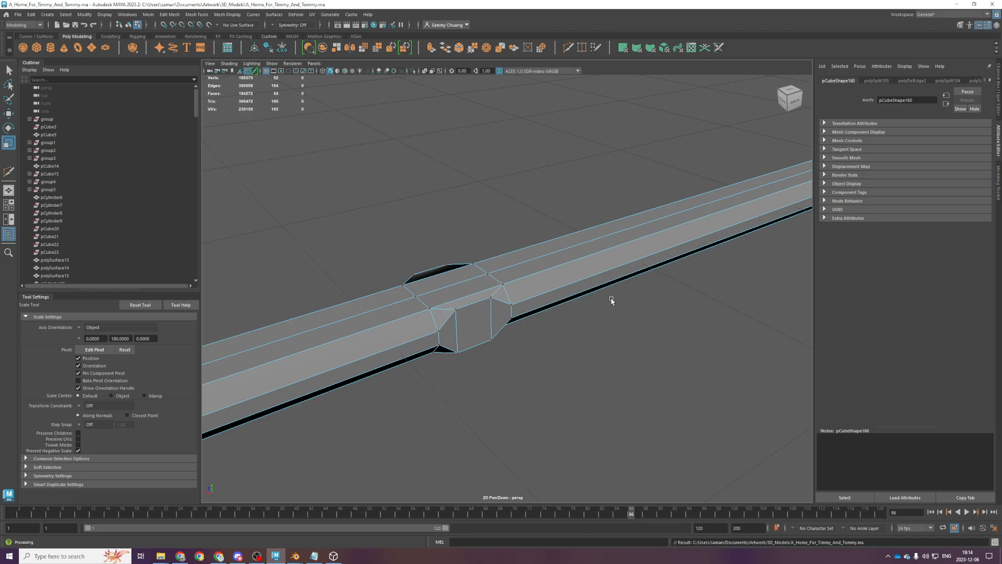
Apply Harden Edge to the whole blade object and save the scene
{"action": "key", "text": "F8"}
{"action": "left_click", "coordinate": [228, 14]}
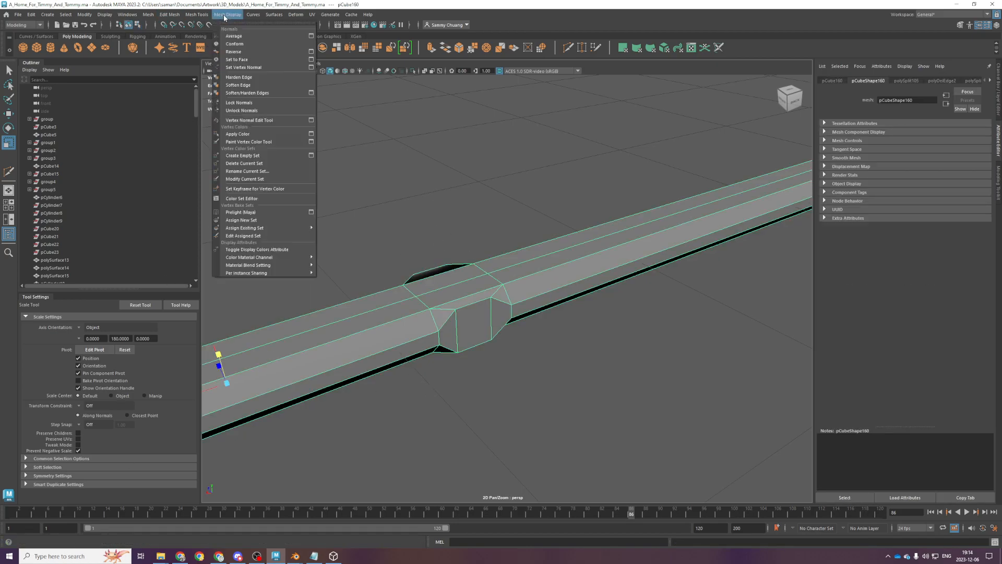
{"action": "left_click", "coordinate": [238, 76]}
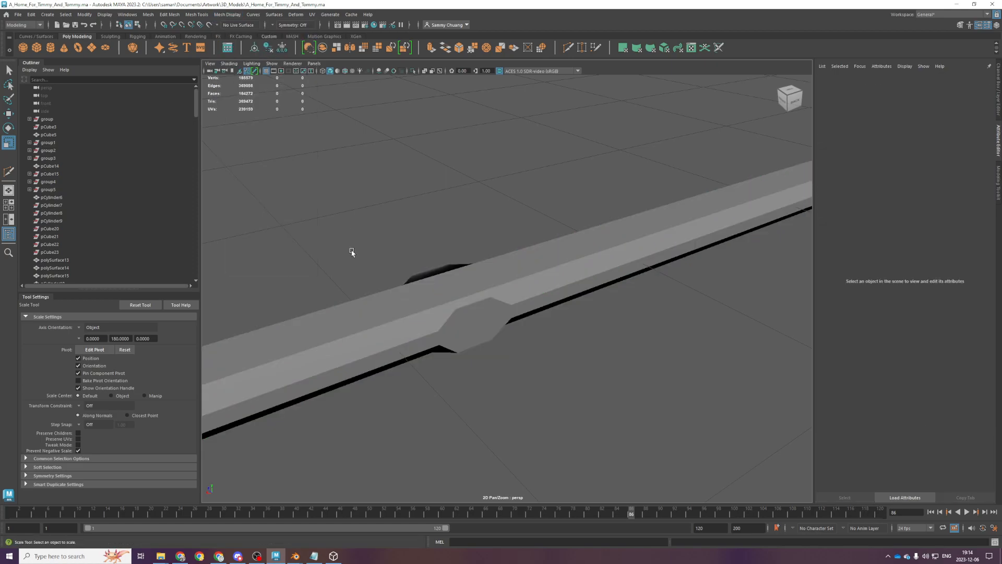
{"action": "key", "text": "ctrl+z"}
{"action": "key", "text": "shift+z"}
{"action": "key", "text": "ctrl+z"}
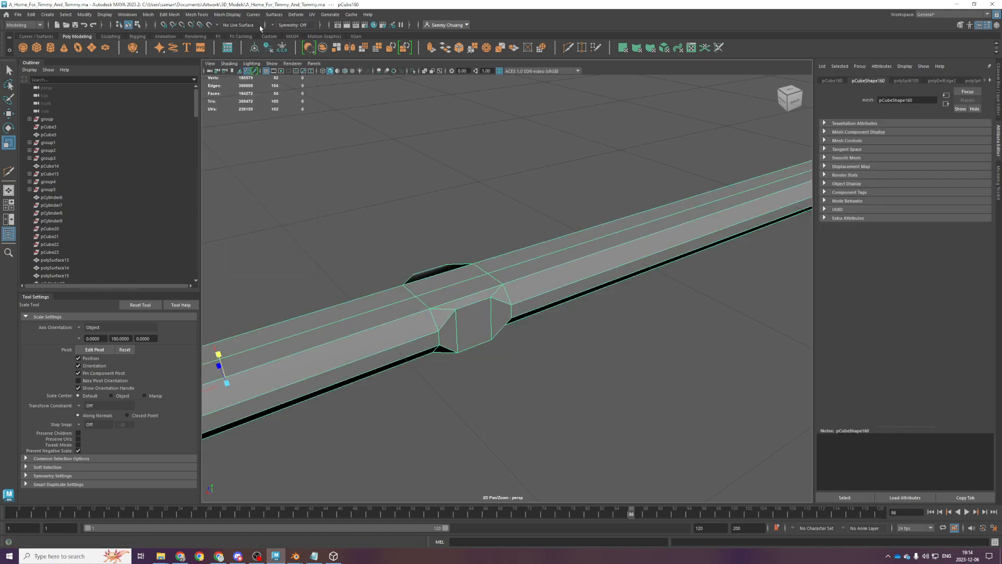
{"action": "left_click", "coordinate": [238, 16]}
{"action": "left_click", "coordinate": [245, 77]}
{"action": "left_click_drag", "start_coordinate": [413, 230], "coordinate": [385, 363], "text": "alt"}
{"action": "left_click", "coordinate": [627, 401]}
{"action": "left_click", "coordinate": [476, 297]}
{"action": "key", "text": "q"}
{"action": "key", "text": "ctrl+s"}
Thin the blade in the front view by scaling it vertically to about 0.732, and check its profile against the guard
{"action": "key", "text": "space"}
{"action": "scroll", "coordinate": [371, 331], "scroll_direction": "down", "scroll_amount": 8}
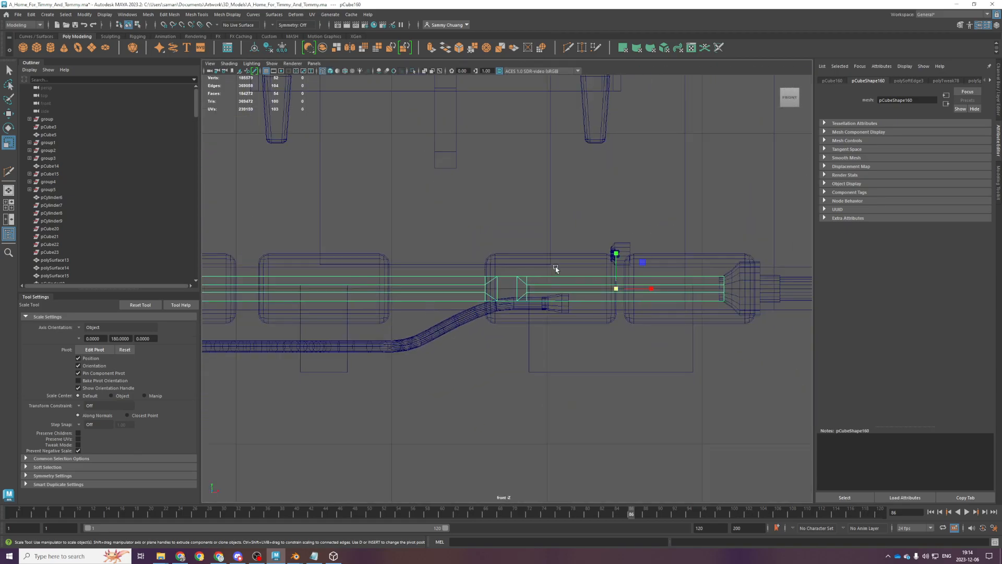
{"action": "scroll", "coordinate": [552, 270], "scroll_direction": "down", "scroll_amount": 5}
{"action": "left_click_drag", "start_coordinate": [567, 254], "coordinate": [566, 275]}
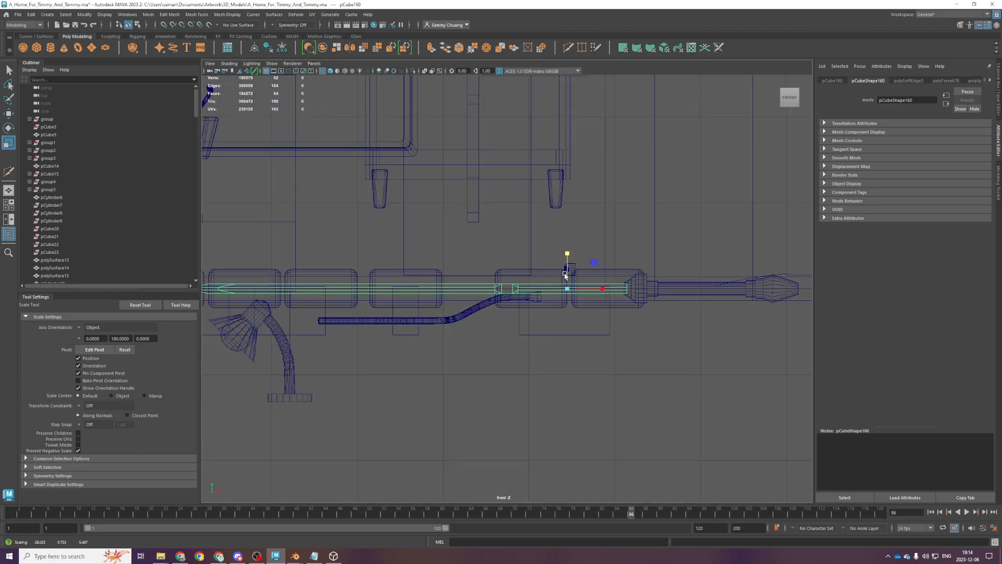
{"action": "key", "text": "space"}
{"action": "key", "text": "space"}
{"action": "middle_click_drag", "start_coordinate": [521, 323], "coordinate": [636, 318], "text": "alt"}
{"action": "left_click_drag", "start_coordinate": [590, 317], "coordinate": [599, 239], "text": "alt"}
{"action": "left_click", "coordinate": [672, 282]}
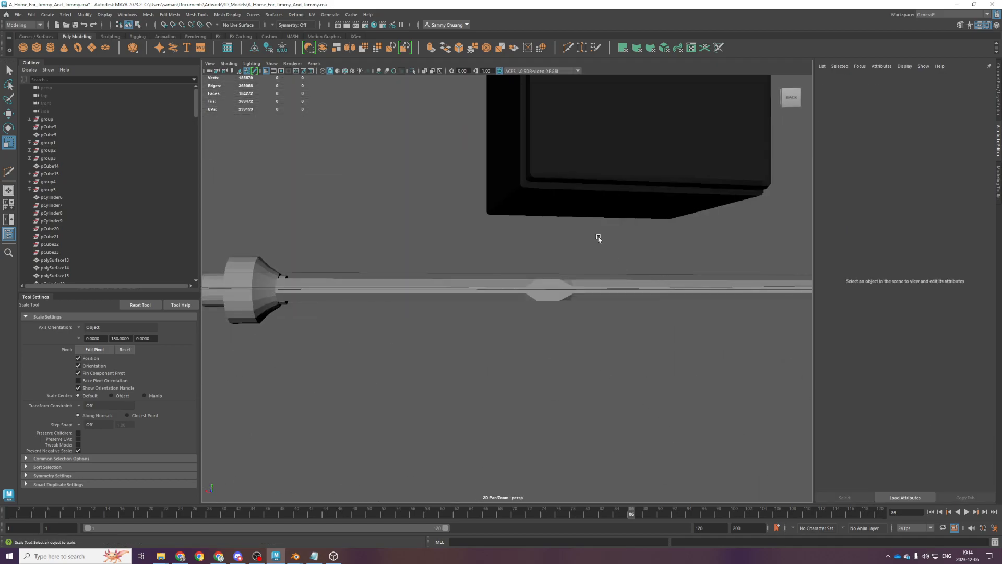
{"action": "left_click_drag", "start_coordinate": [580, 351], "coordinate": [550, 291], "text": "alt"}
In the top view, select the blade vertices from the band's guard-side end to the guard and scale them narrower in width
{"action": "left_click", "coordinate": [514, 256]}
{"action": "key", "text": "space"}
{"action": "key", "text": "space"}
{"action": "scroll", "coordinate": [404, 298], "scroll_direction": "down", "scroll_amount": 4}
{"action": "scroll", "coordinate": [404, 298], "scroll_direction": "down", "scroll_amount": 3}
{"action": "mouse_move", "coordinate": [449, 277]}
{"action": "middle_mouse_down", "text": "alt"}
{"action": "mouse_move", "coordinate": [543, 278]}
{"action": "mouse_move", "coordinate": [463, 284]}
{"action": "middle_mouse_up", "text": "alt"}
{"action": "scroll", "coordinate": [622, 273], "scroll_direction": "up", "scroll_amount": 5}
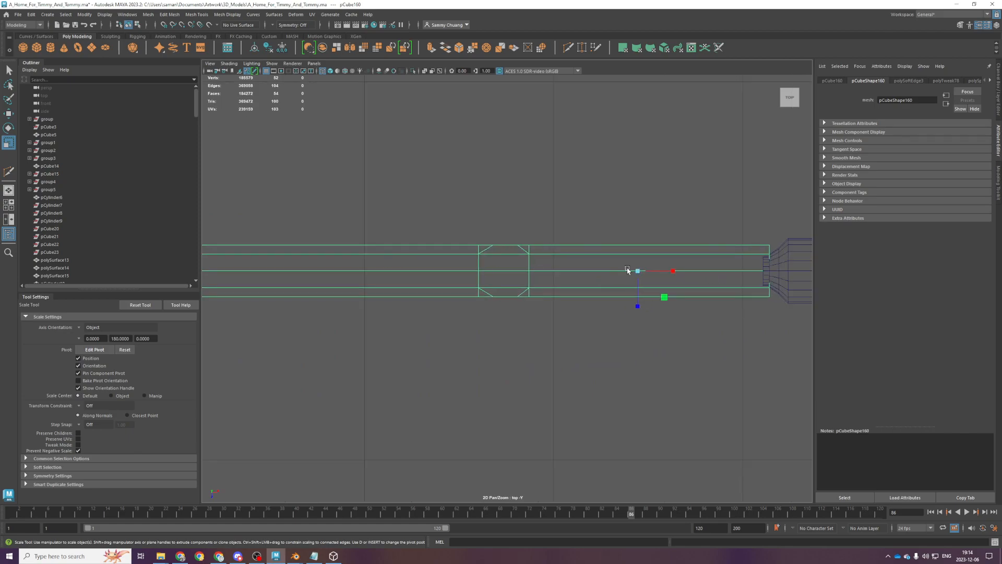
{"action": "key", "text": "F9"}
{"action": "left_click_drag", "start_coordinate": [520, 206], "coordinate": [574, 333]}
{"action": "middle_click_drag", "start_coordinate": [641, 302], "coordinate": [451, 326], "text": "alt"}
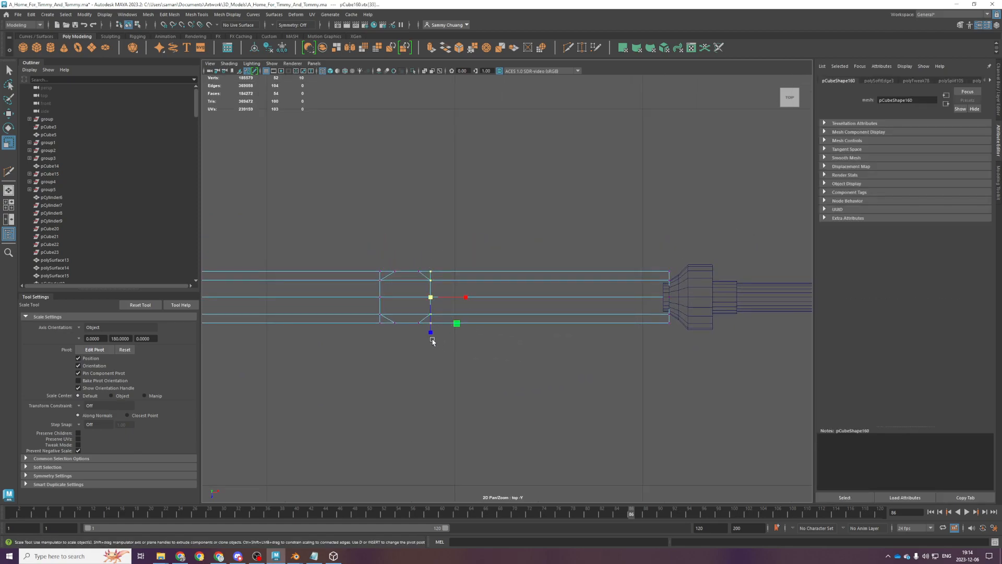
{"action": "left_click_drag", "start_coordinate": [425, 254], "coordinate": [775, 385]}
{"action": "left_click_drag", "start_coordinate": [546, 327], "coordinate": [547, 330]}
{"action": "key", "text": "space"}
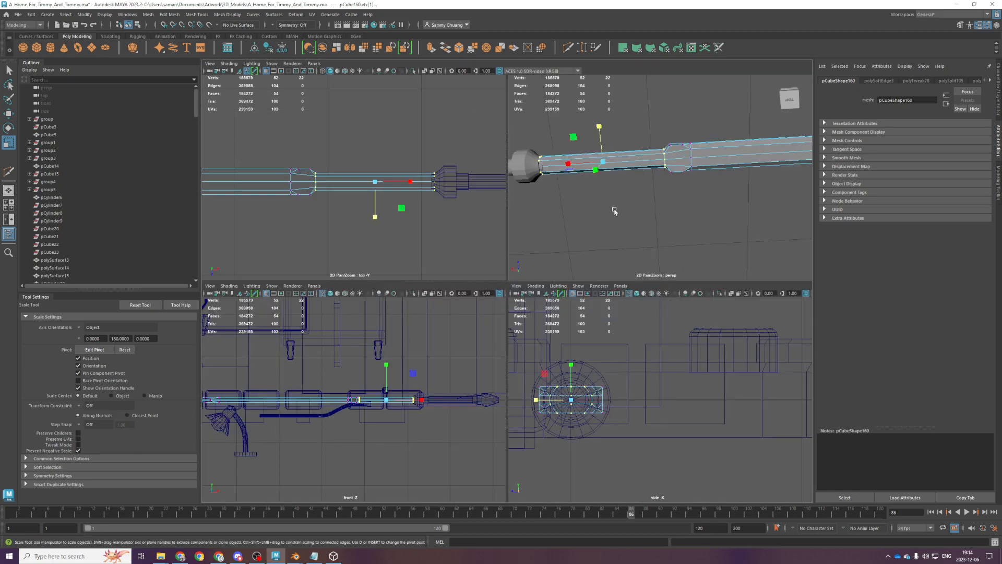
{"action": "key", "text": "space"}
{"action": "scroll", "coordinate": [615, 211], "scroll_direction": "up", "scroll_amount": 2}
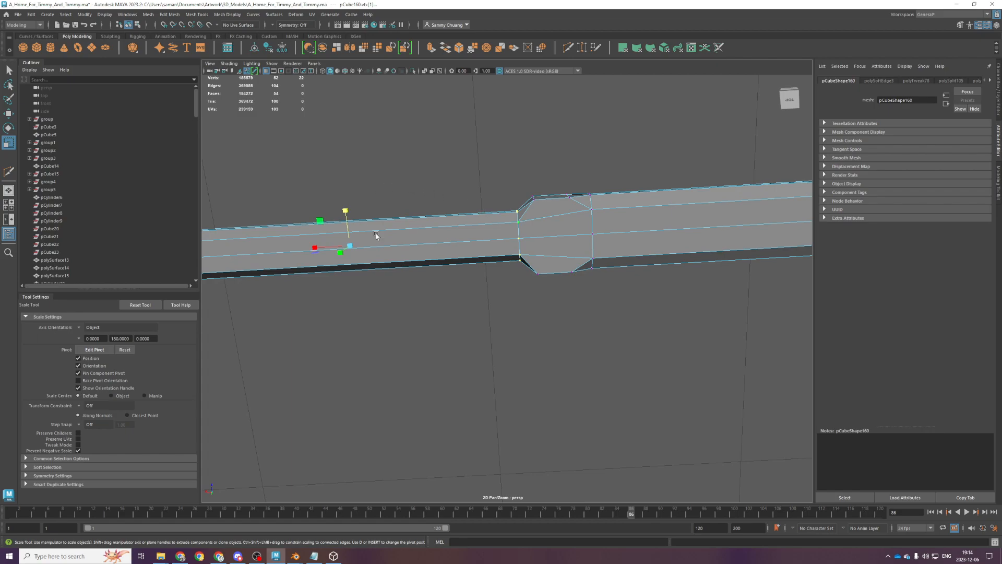
{"action": "scroll", "coordinate": [371, 234], "scroll_direction": "down", "scroll_amount": 2}
Straighten one inner bevel line in the top view by flattening its vertices from blade tip to guard across the width
{"action": "key", "text": "space"}
{"action": "key", "text": "space"}
{"action": "scroll", "coordinate": [448, 323], "scroll_direction": "down", "scroll_amount": 2}
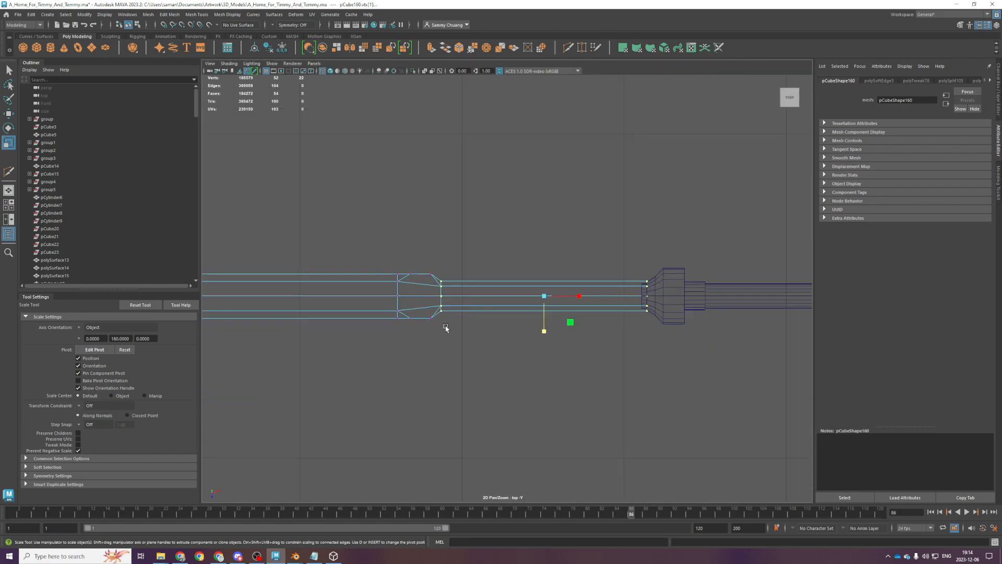
{"action": "left_click", "coordinate": [540, 343]}
{"action": "key", "text": "ctrl+z"}
{"action": "middle_click_drag", "start_coordinate": [453, 308], "coordinate": [561, 305], "text": "alt"}
{"action": "scroll", "coordinate": [491, 307], "scroll_direction": "down", "scroll_amount": 1}
{"action": "scroll", "coordinate": [490, 306], "scroll_direction": "down", "scroll_amount": 3}
{"action": "scroll", "coordinate": [498, 312], "scroll_direction": "down", "scroll_amount": 1}
{"action": "middle_click_drag", "start_coordinate": [373, 313], "coordinate": [455, 319], "text": "alt"}
{"action": "left_click_drag", "start_coordinate": [446, 298], "coordinate": [617, 293]}
{"action": "left_click_drag", "start_coordinate": [749, 298], "coordinate": [752, 299], "text": "shift"}
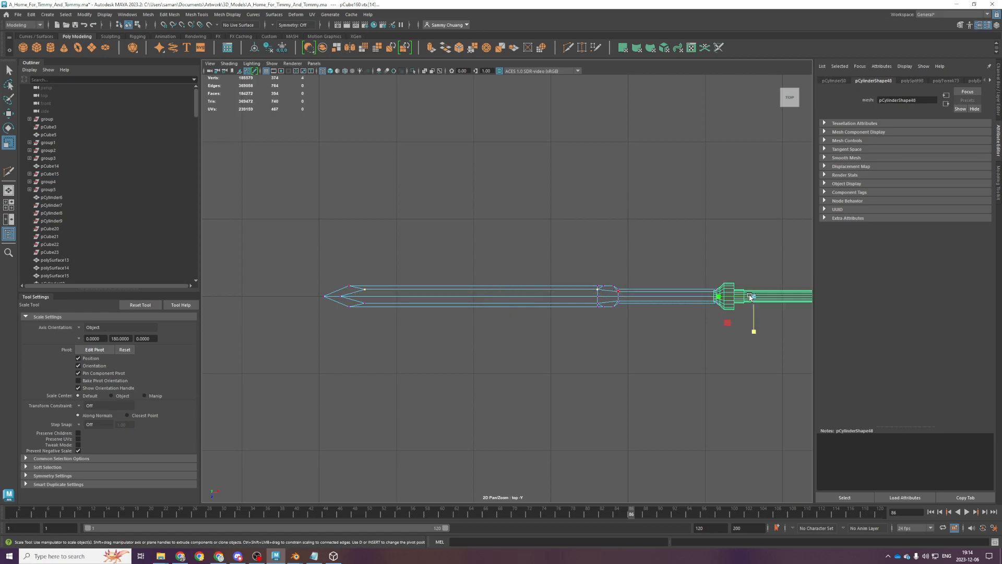
{"action": "key", "text": "ctrl+z"}
{"action": "scroll", "coordinate": [634, 288], "scroll_direction": "up", "scroll_amount": 4}
{"action": "middle_click_drag", "start_coordinate": [745, 307], "coordinate": [408, 307], "text": "alt"}
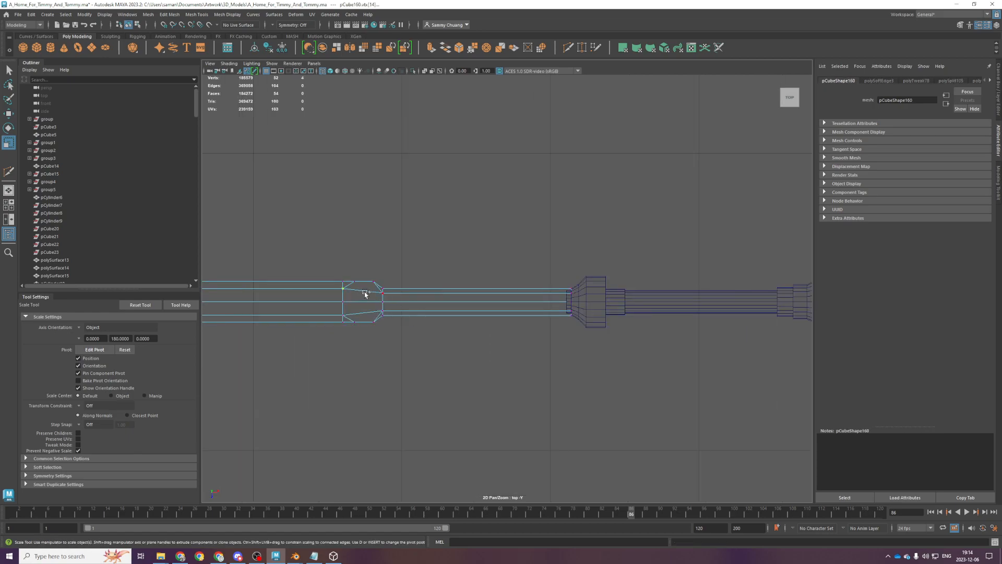
{"action": "left_click_drag", "start_coordinate": [565, 301], "coordinate": [588, 300]}
{"action": "left_click_drag", "start_coordinate": [233, 325], "coordinate": [238, 263]}
Flatten the vertices of the opposite inner bevel line across the width in the same way, and save the scene
{"action": "right_click_drag", "start_coordinate": [394, 304], "coordinate": [242, 296], "text": "alt"}
{"action": "left_click_drag", "start_coordinate": [361, 306], "coordinate": [677, 299]}
{"action": "scroll", "coordinate": [626, 303], "scroll_direction": "up", "scroll_amount": 5}
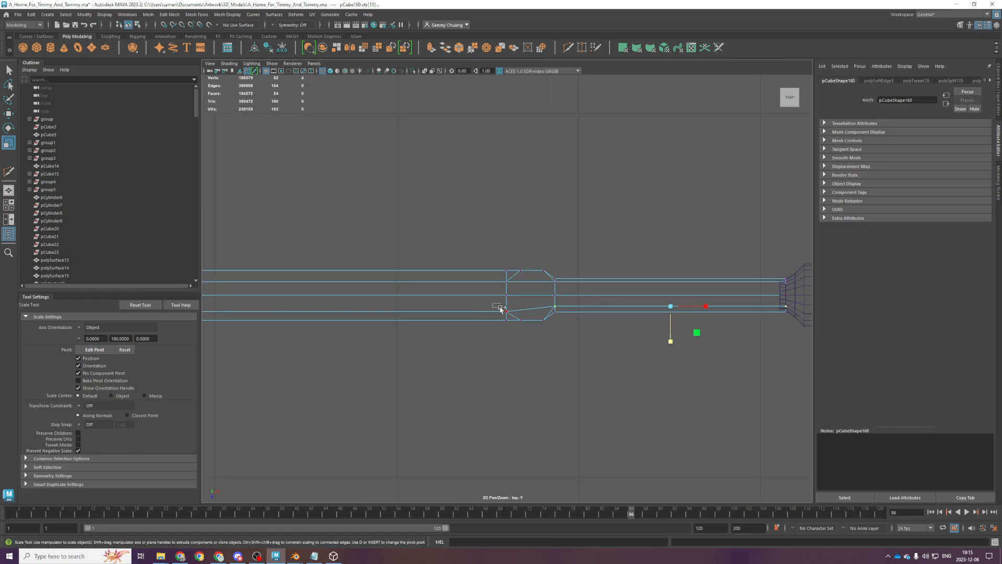
{"action": "scroll", "coordinate": [527, 322], "scroll_direction": "down", "scroll_amount": 4}
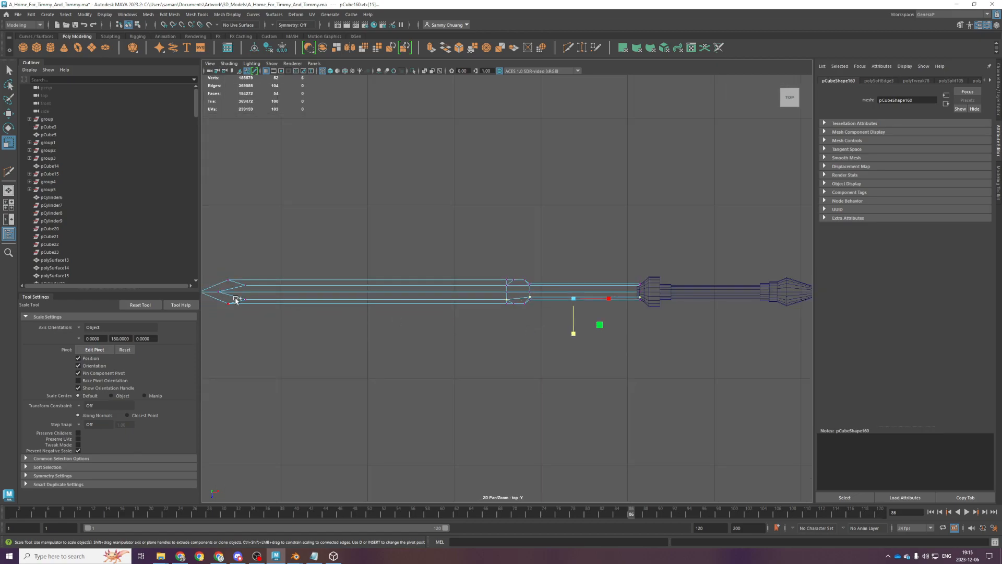
{"action": "left_click_drag", "start_coordinate": [438, 336], "coordinate": [447, 306]}
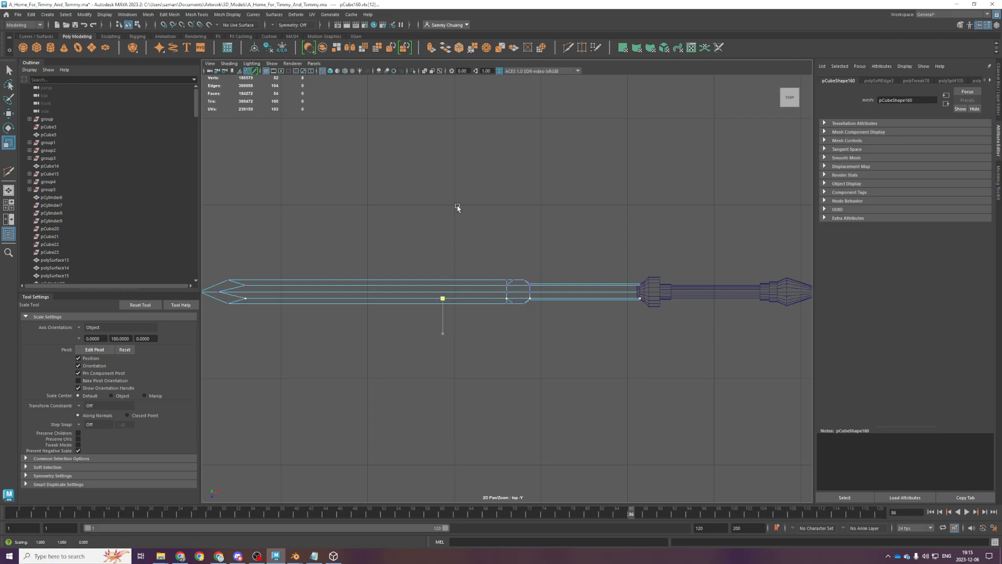
{"action": "scroll", "coordinate": [463, 221], "scroll_direction": "up", "scroll_amount": 3}
{"action": "key", "text": "ctrl+s"}
Select the whole blade in the perspective view and shorten it by scaling it along its length
{"action": "key", "text": "space"}
{"action": "key", "text": "space"}
{"action": "left_click_drag", "start_coordinate": [606, 291], "coordinate": [564, 228], "text": "alt"}
{"action": "key", "text": "space"}
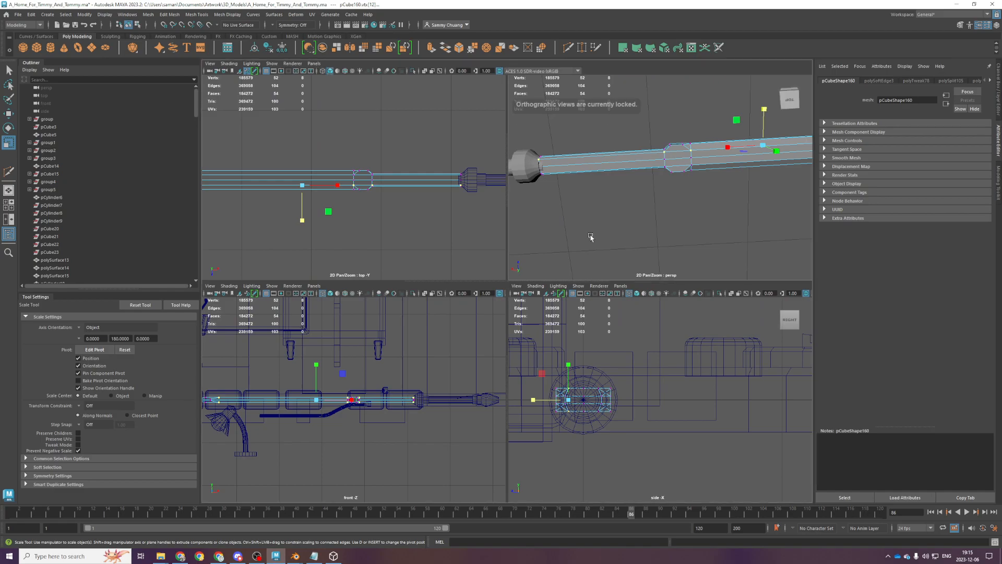
{"action": "key", "text": "space"}
{"action": "left_click", "coordinate": [609, 391]}
{"action": "left_click_drag", "start_coordinate": [608, 392], "coordinate": [562, 323], "text": "alt"}
{"action": "left_click", "coordinate": [530, 285]}
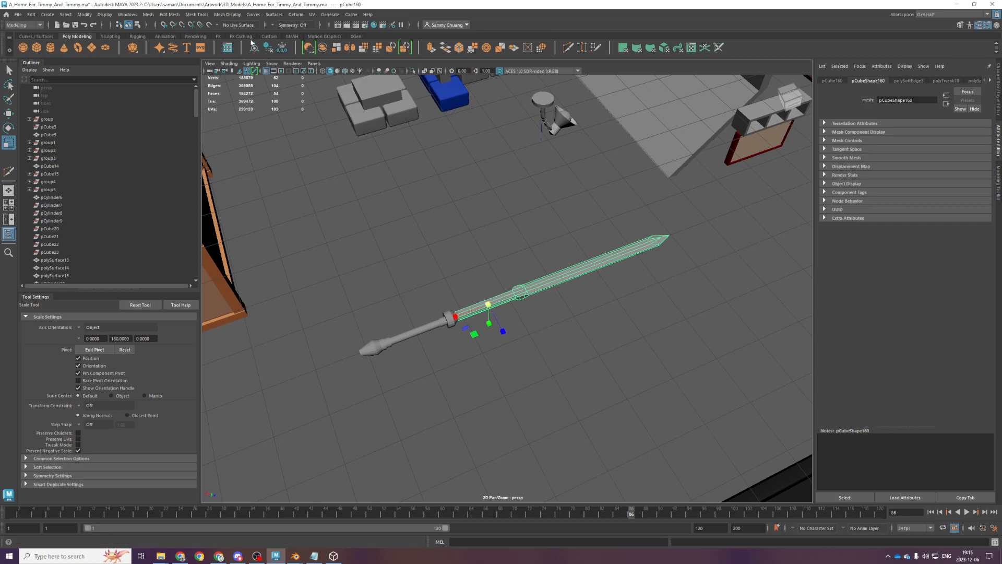
{"action": "mouse_move", "coordinate": [536, 286]}
{"action": "left_mouse_down"}
{"action": "mouse_move", "coordinate": [524, 285]}
{"action": "mouse_move", "coordinate": [536, 289]}
{"action": "left_mouse_up"}
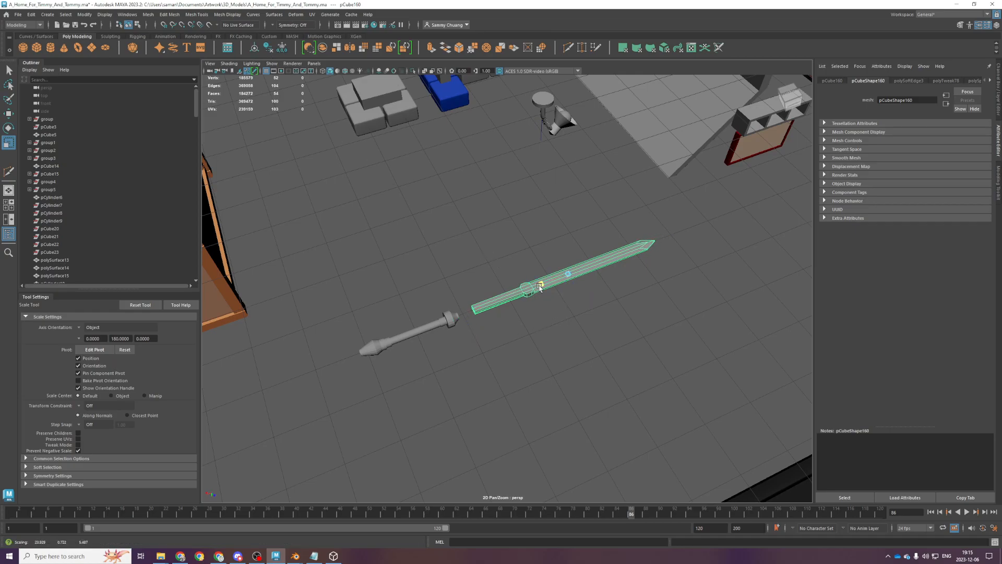
{"action": "key", "text": "f"}
In the top view, move the handle with its guard along the sword's axis to meet the shortened blade, and save
{"action": "key", "text": "space"}
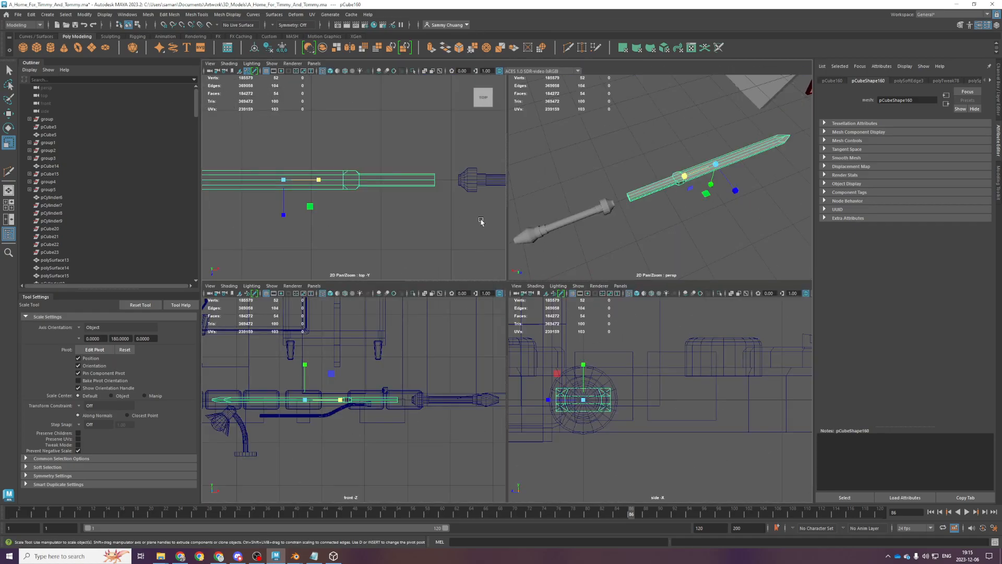
{"action": "key", "text": "space"}
{"action": "scroll", "coordinate": [521, 236], "scroll_direction": "down", "scroll_amount": 3}
{"action": "right_click_drag", "start_coordinate": [664, 275], "coordinate": [593, 255]}
{"action": "left_click_drag", "start_coordinate": [588, 253], "coordinate": [672, 352]}
{"action": "key", "text": "w"}
{"action": "left_click_drag", "start_coordinate": [649, 293], "coordinate": [599, 298]}
{"action": "left_click", "coordinate": [751, 239]}
{"action": "left_click_drag", "start_coordinate": [751, 240], "coordinate": [718, 326]}
{"action": "middle_click_drag", "start_coordinate": [705, 310], "coordinate": [615, 310]}
{"action": "key", "text": "ctrl+s"}
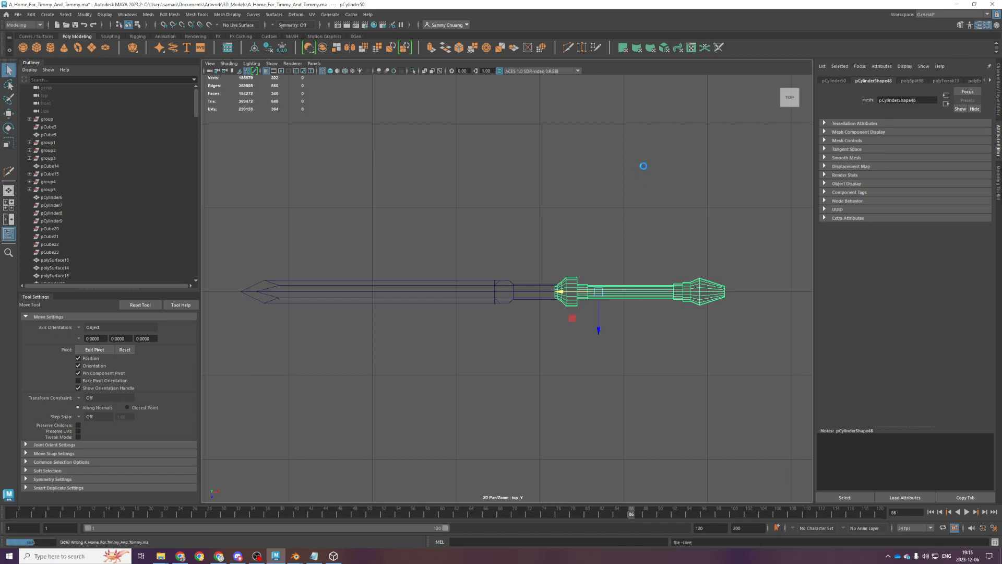
Examine the joined sword around the guard and raised band in the perspective view, and save the scene
{"action": "key", "text": "space"}
{"action": "key", "text": "space"}
{"action": "left_click_drag", "start_coordinate": [667, 255], "coordinate": [634, 261], "text": "alt"}
{"action": "left_click", "coordinate": [604, 374]}
{"action": "left_click_drag", "start_coordinate": [604, 375], "coordinate": [519, 365], "text": "alt"}
{"action": "scroll", "coordinate": [543, 427], "scroll_direction": "up", "scroll_amount": 3}
{"action": "key", "text": "q"}
{"action": "key", "text": "ctrl+s"}
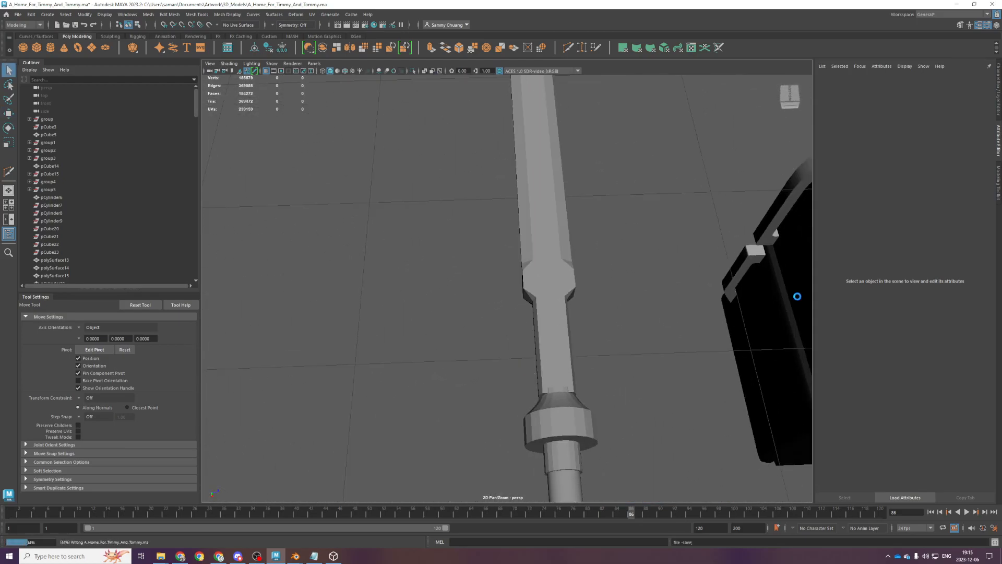
Select the outer edge vertices on both sides of the blade's narrow neck, scale them slightly wider in the top view, and save
{"action": "key", "text": "w"}
{"action": "left_click", "coordinate": [554, 302]}
{"action": "key", "text": "space"}
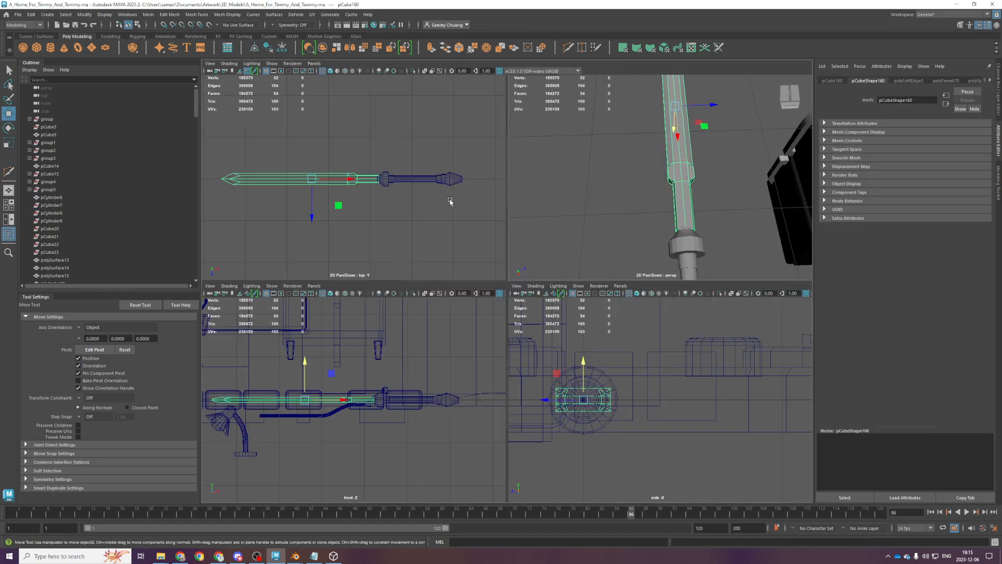
{"action": "key", "text": "space"}
{"action": "scroll", "coordinate": [474, 257], "scroll_direction": "up", "scroll_amount": 1}
{"action": "middle_click_drag", "start_coordinate": [478, 249], "coordinate": [571, 235], "text": "alt"}
{"action": "scroll", "coordinate": [599, 258], "scroll_direction": "up", "scroll_amount": 2}
{"action": "key", "text": "F9"}
{"action": "middle_click_drag", "start_coordinate": [694, 268], "coordinate": [622, 267], "text": "alt"}
{"action": "scroll", "coordinate": [608, 257], "scroll_direction": "up", "scroll_amount": 2}
{"action": "left_click_drag", "start_coordinate": [717, 255], "coordinate": [717, 256]}
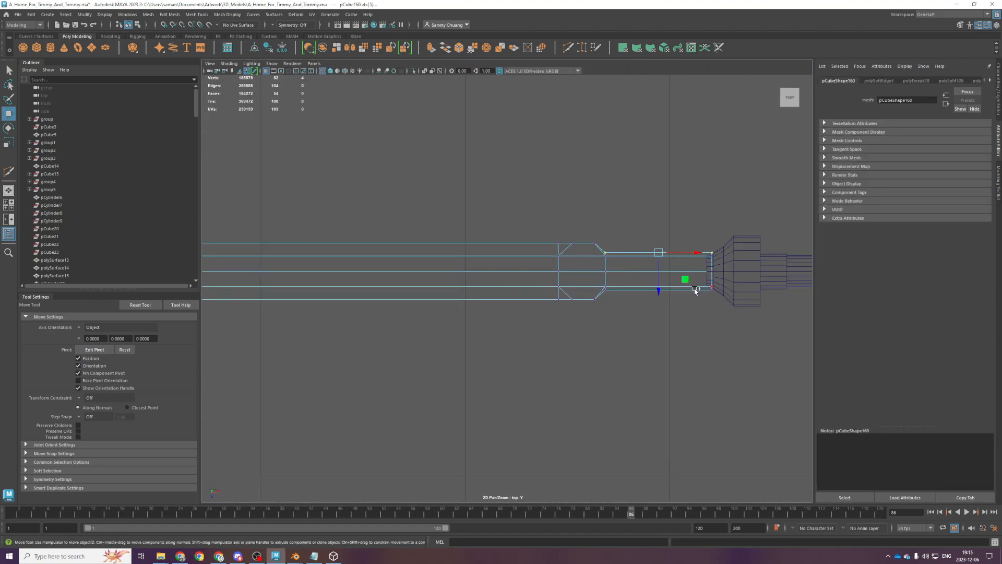
{"action": "left_click_drag", "start_coordinate": [602, 291], "coordinate": [747, 298], "text": "shift"}
{"action": "key", "text": "ctrl+z"}
{"action": "left_click_drag", "start_coordinate": [600, 290], "coordinate": [727, 291], "text": "shift"}
{"action": "key", "text": "ctrl+s"}
{"action": "key", "text": "w"}
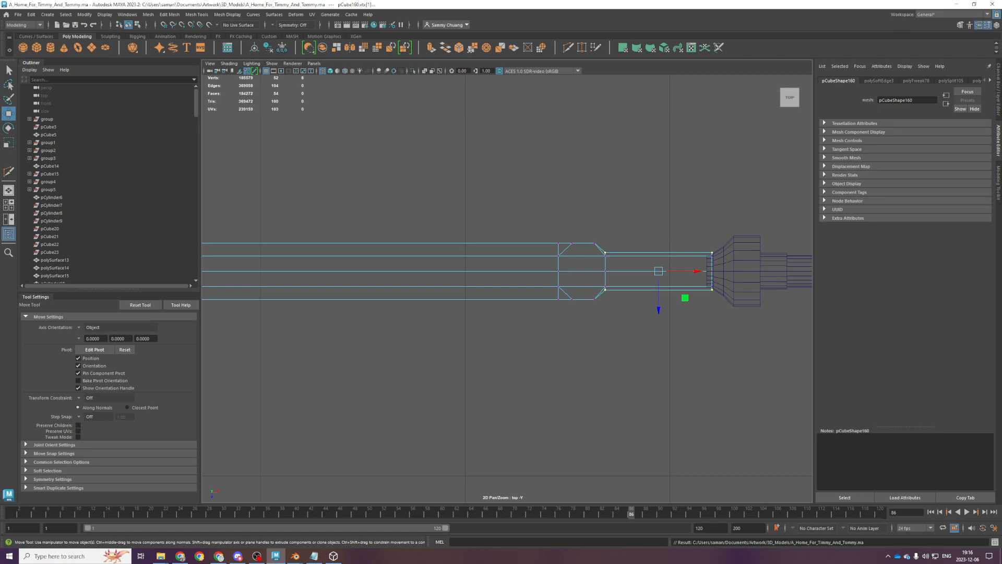
{"action": "key", "text": "r"}
{"action": "left_click_drag", "start_coordinate": [659, 306], "coordinate": [658, 311]}
{"action": "key", "text": "ctrl+s"}
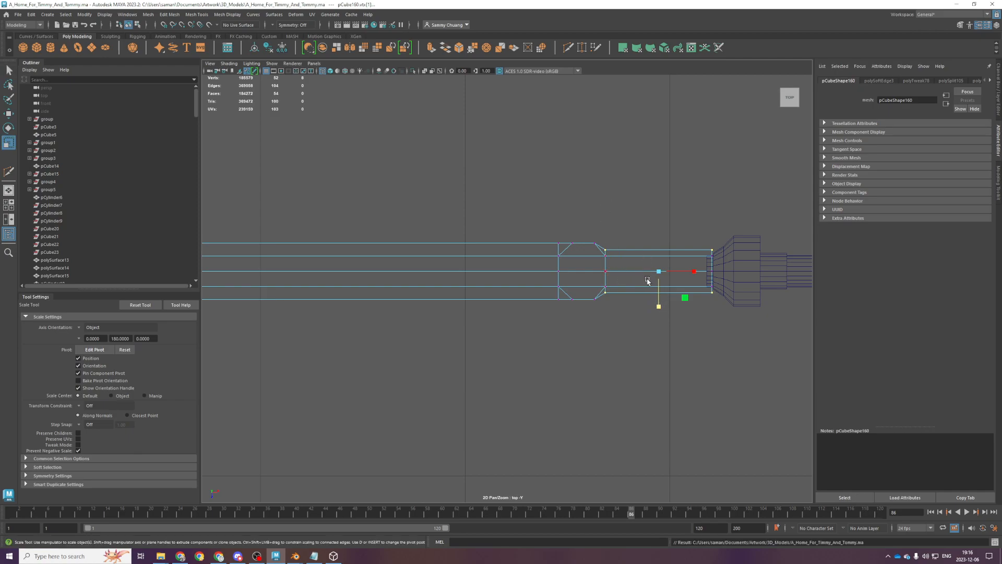
Return to object mode, deselect the blade, save the scene, and inspect the widened neck between band and guard
{"action": "key", "text": "space"}
{"action": "key", "text": "space"}
{"action": "left_click_drag", "start_coordinate": [647, 222], "coordinate": [611, 224], "text": "alt"}
{"action": "right_click_drag", "start_coordinate": [611, 225], "coordinate": [667, 199]}
{"action": "left_click", "coordinate": [666, 202]}
{"action": "key", "text": "ctrl+s"}
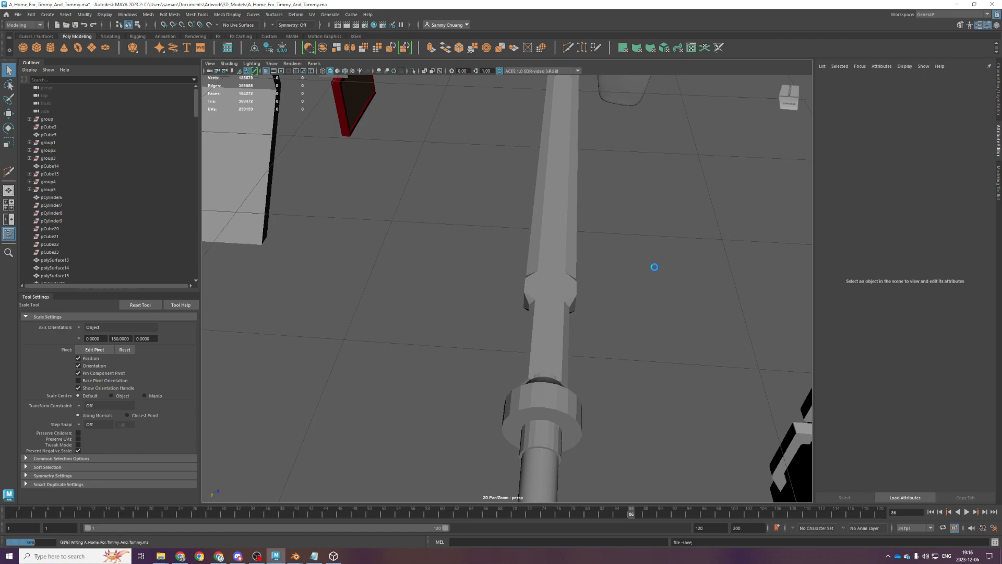
{"action": "left_click_drag", "start_coordinate": [620, 262], "coordinate": [688, 323], "text": "alt"}
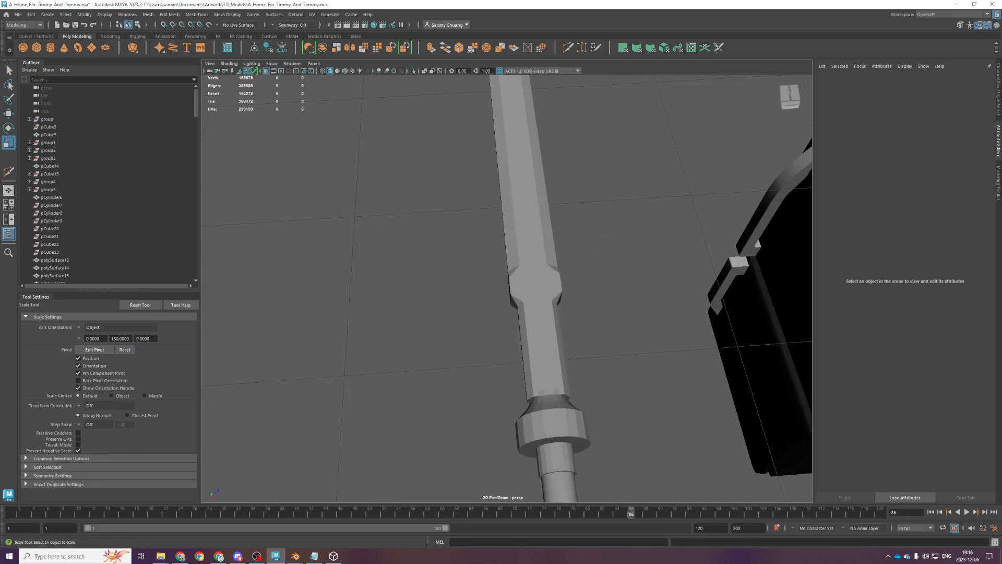
Select the blade's vertices in the top view, adjust their spacing with the Scale tool, and save the scene
{"action": "left_click_drag", "start_coordinate": [527, 391], "coordinate": [540, 354], "text": "alt"}
{"action": "left_click", "coordinate": [531, 295]}
{"action": "key", "text": "space"}
{"action": "left_click_drag", "start_coordinate": [492, 277], "coordinate": [442, 310]}
{"action": "scroll", "coordinate": [431, 303], "scroll_direction": "down", "scroll_amount": 3}
{"action": "scroll", "coordinate": [412, 272], "scroll_direction": "up", "scroll_amount": 3}
{"action": "key", "text": "space"}
{"action": "left_click", "coordinate": [327, 268]}
{"action": "middle_click_drag", "start_coordinate": [327, 268], "coordinate": [603, 321], "text": "alt"}
{"action": "key", "text": "F9"}
{"action": "scroll", "coordinate": [380, 287], "scroll_direction": "down", "scroll_amount": 2}
{"action": "left_click_drag", "start_coordinate": [289, 279], "coordinate": [688, 351]}
{"action": "scroll", "coordinate": [630, 298], "scroll_direction": "up", "scroll_amount": 2}
{"action": "left_click_drag", "start_coordinate": [538, 288], "coordinate": [577, 319]}
{"action": "scroll", "coordinate": [577, 319], "scroll_direction": "down", "scroll_amount": 1}
{"action": "middle_click_drag", "start_coordinate": [577, 319], "coordinate": [749, 319], "text": "alt"}
{"action": "left_click_drag", "start_coordinate": [272, 299], "coordinate": [348, 323]}
{"action": "key", "text": "q"}
{"action": "key", "text": "ctrl+s"}
Deselect the blade and examine the sword from tip to guard in the perspective view
{"action": "left_click_drag", "start_coordinate": [487, 343], "coordinate": [487, 346]}
{"action": "key", "text": "space"}
{"action": "key", "text": "space"}
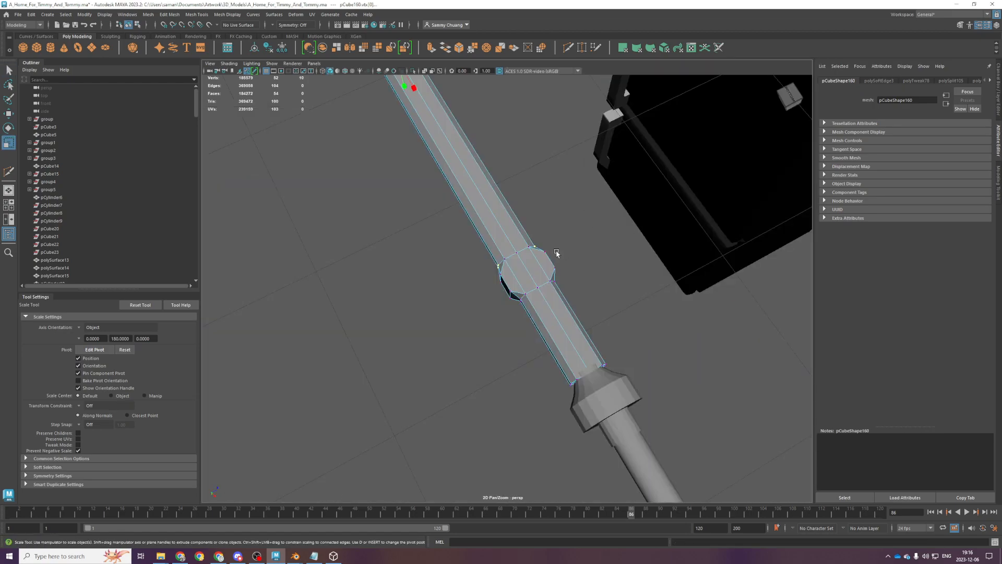
{"action": "left_click", "coordinate": [634, 354]}
{"action": "left_click_drag", "start_coordinate": [634, 354], "coordinate": [542, 253], "text": "alt"}
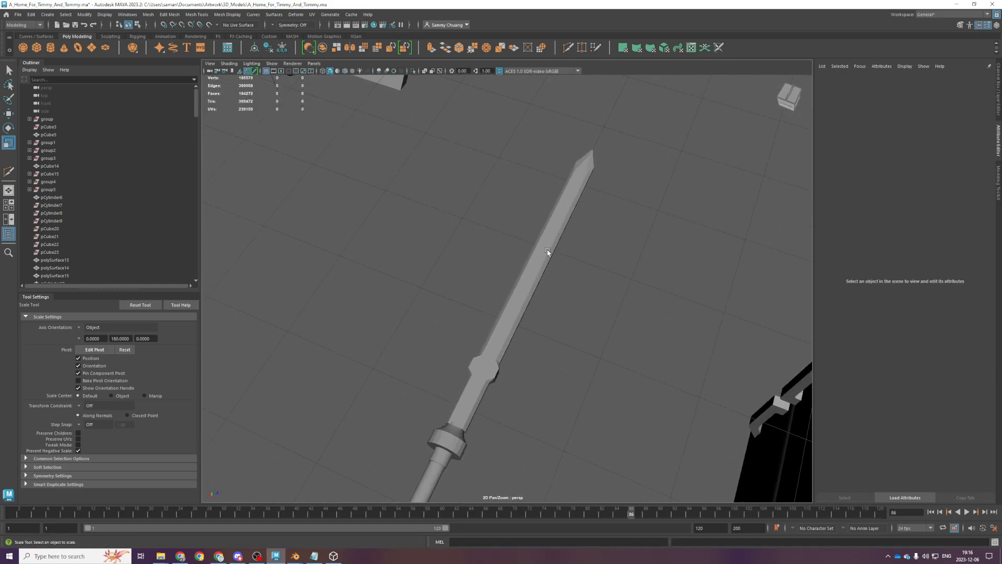
In the top view, select the two inner bevel vertices near the blade's tip, move them slightly toward the point, and save
{"action": "key", "text": "space"}
{"action": "left_click_drag", "start_coordinate": [343, 161], "coordinate": [343, 211]}
{"action": "key", "text": "space"}
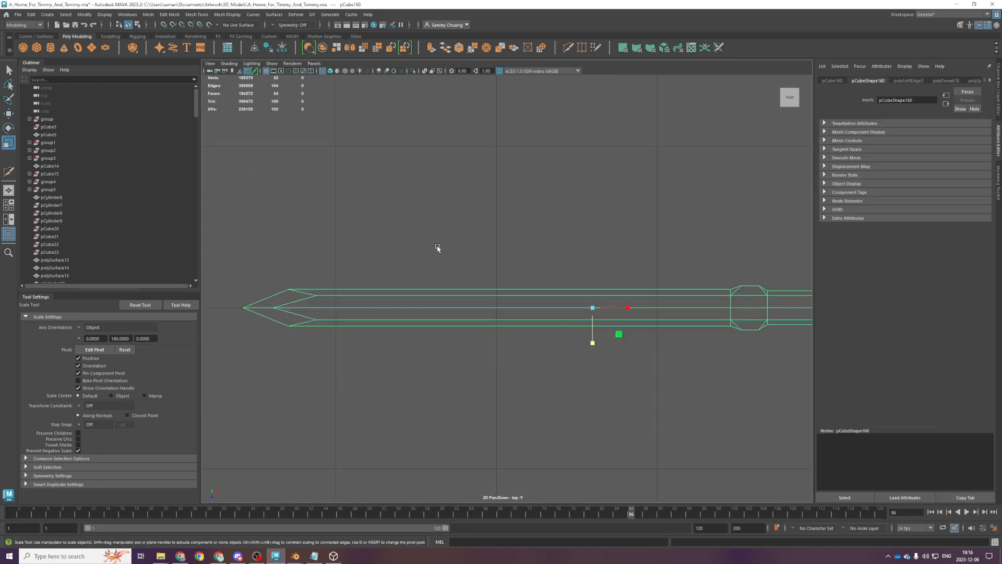
{"action": "key", "text": "ctrl+s"}
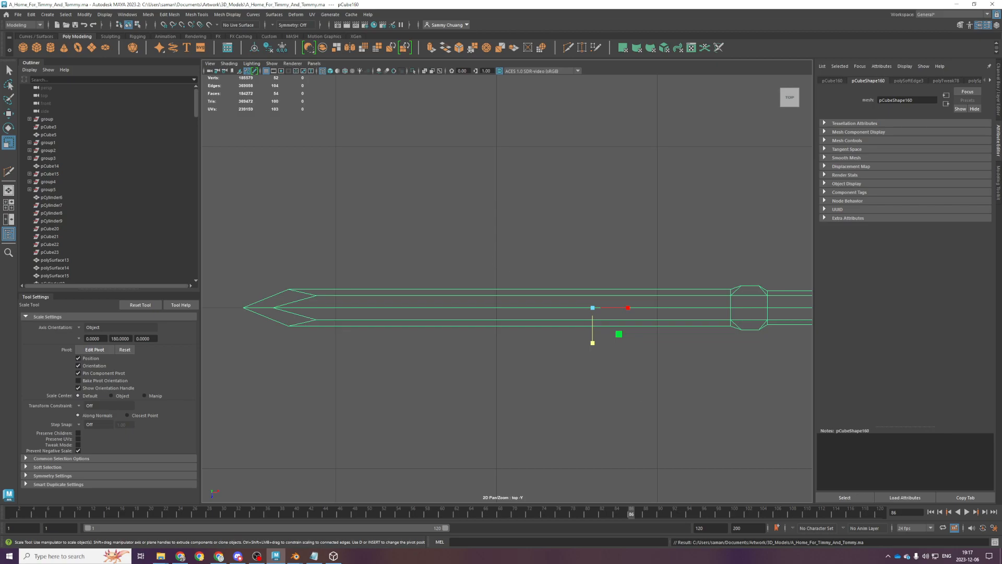
{"action": "scroll", "coordinate": [543, 308], "scroll_direction": "up", "scroll_amount": 2}
{"action": "middle_click_drag", "start_coordinate": [354, 287], "coordinate": [427, 287], "text": "alt"}
{"action": "right_click_drag", "start_coordinate": [466, 277], "coordinate": [434, 274]}
{"action": "mouse_move", "coordinate": [356, 294]}
{"action": "left_mouse_down"}
{"action": "mouse_move", "coordinate": [398, 332]}
{"action": "mouse_move", "coordinate": [387, 315]}
{"action": "left_mouse_up"}
{"action": "key", "text": "w"}
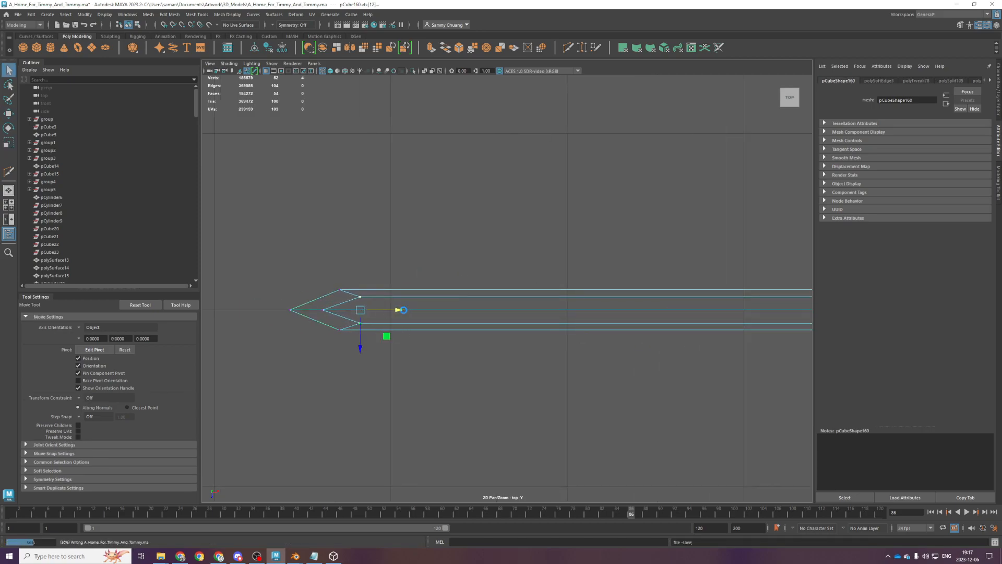
{"action": "key", "text": "ctrl+s"}
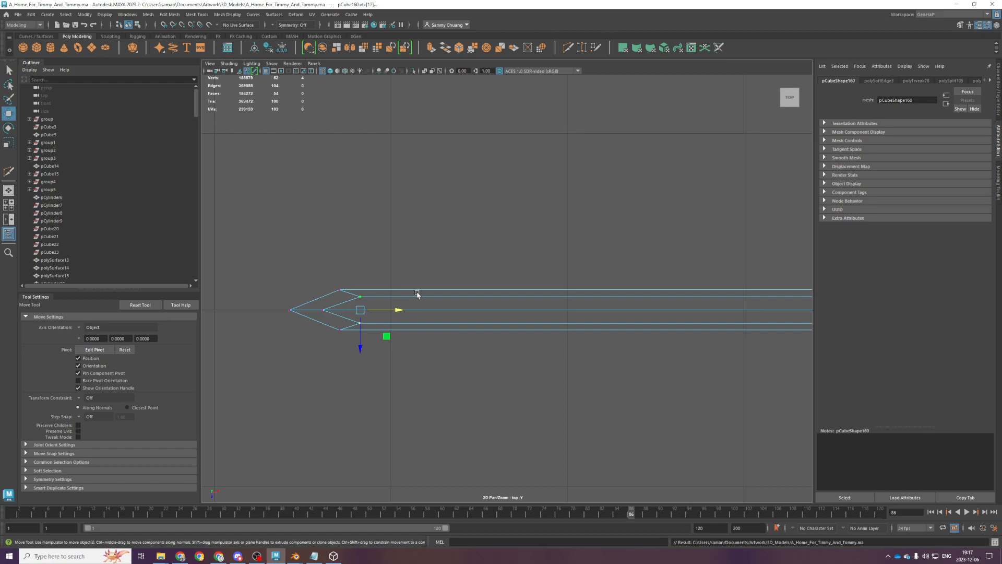
{"action": "scroll", "coordinate": [506, 286], "scroll_direction": "down", "scroll_amount": 3}
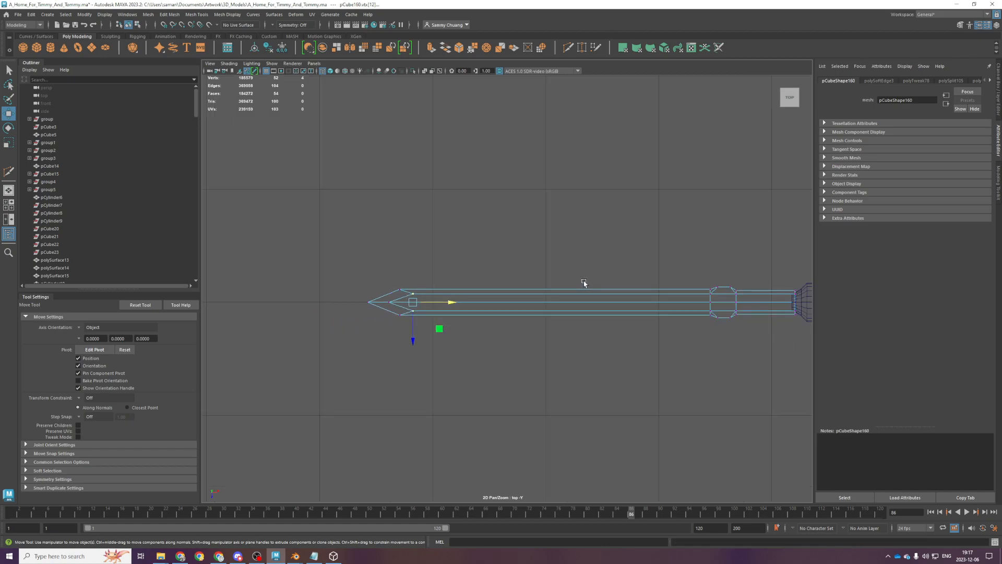
{"action": "scroll", "coordinate": [692, 343], "scroll_direction": "up", "scroll_amount": 3}
{"action": "key", "text": "ctrl+s"}
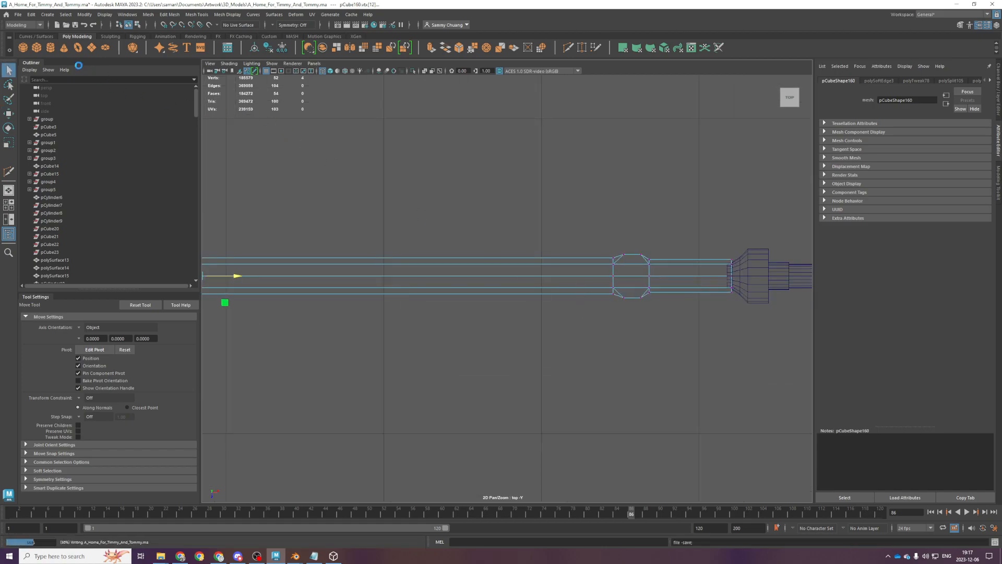
Create a polygon cube and move it in the top view toward the sword's raised band
{"action": "left_click", "coordinate": [36, 48]}
{"action": "scroll", "coordinate": [443, 307], "scroll_direction": "down", "scroll_amount": 6}
{"action": "scroll", "coordinate": [331, 253], "scroll_direction": "down", "scroll_amount": 10}
{"action": "left_click_drag", "start_coordinate": [479, 191], "coordinate": [535, 306]}
{"action": "scroll", "coordinate": [532, 302], "scroll_direction": "up", "scroll_amount": 10}
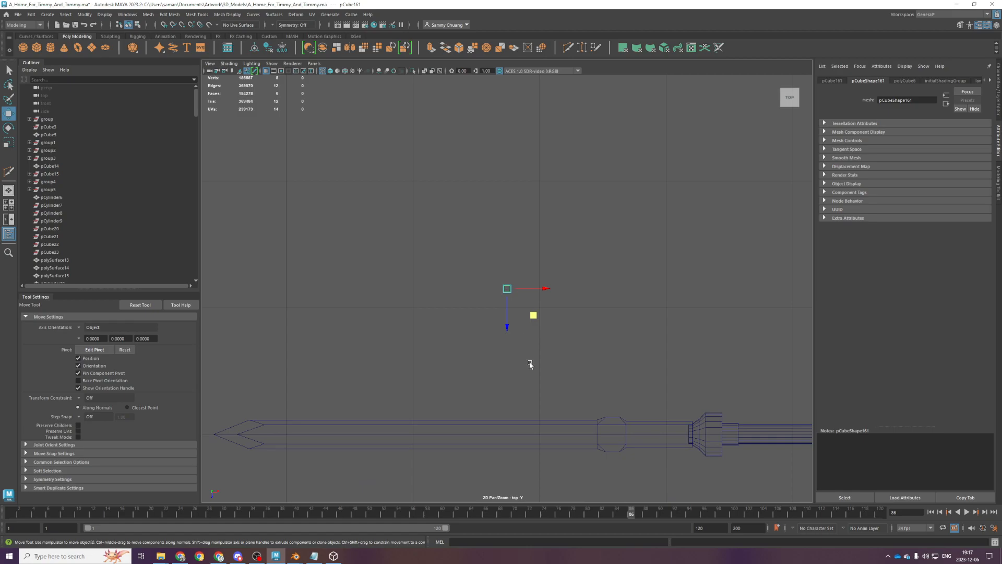
{"action": "scroll", "coordinate": [530, 364], "scroll_direction": "down", "scroll_amount": 3}
{"action": "left_click_drag", "start_coordinate": [473, 284], "coordinate": [563, 362]}
Scale the cube so it fits inside the outline of the sword's raised band in the top view
{"action": "key", "text": "r"}
{"action": "scroll", "coordinate": [620, 349], "scroll_direction": "up", "scroll_amount": 5}
{"action": "middle_click_drag", "start_coordinate": [621, 349], "coordinate": [493, 210], "text": "alt"}
{"action": "scroll", "coordinate": [506, 214], "scroll_direction": "up", "scroll_amount": 5}
{"action": "left_click_drag", "start_coordinate": [427, 318], "coordinate": [401, 327]}
{"action": "scroll", "coordinate": [496, 230], "scroll_direction": "up", "scroll_amount": 2}
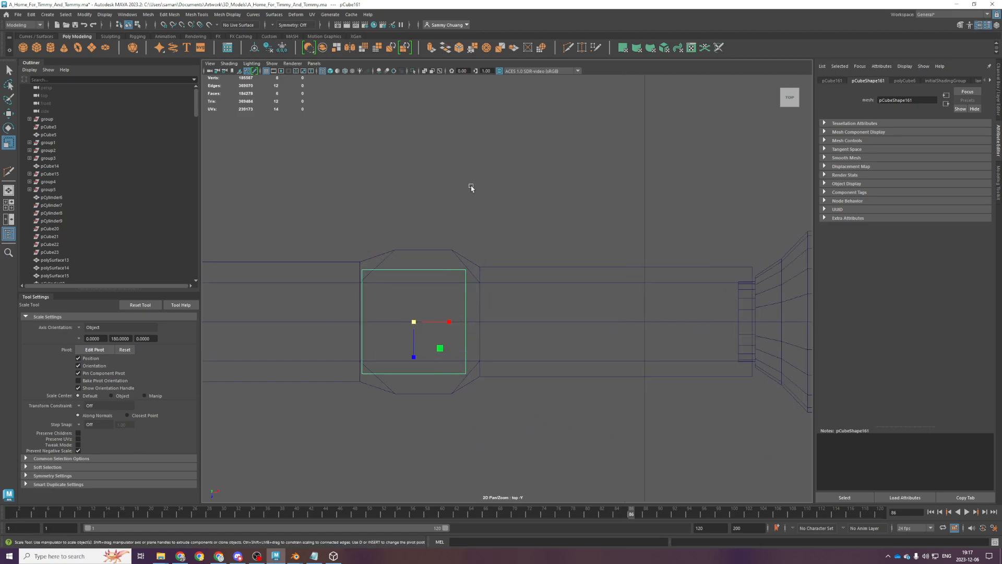
Scale the cube's blade-side vertices together into a point and merge them with a 0.001 distance threshold, forming a triangular prism
{"action": "right_click_drag", "start_coordinate": [471, 180], "coordinate": [436, 177]}
{"action": "left_click_drag", "start_coordinate": [285, 245], "coordinate": [402, 444]}
{"action": "left_click_drag", "start_coordinate": [363, 357], "coordinate": [356, 290]}
{"action": "key", "text": "space"}
{"action": "key", "text": "space"}
{"action": "scroll", "coordinate": [567, 305], "scroll_direction": "down", "scroll_amount": 5}
{"action": "left_click_drag", "start_coordinate": [567, 305], "coordinate": [526, 287], "text": "alt"}
{"action": "right_click_drag", "start_coordinate": [499, 188], "coordinate": [523, 166], "text": "shift"}
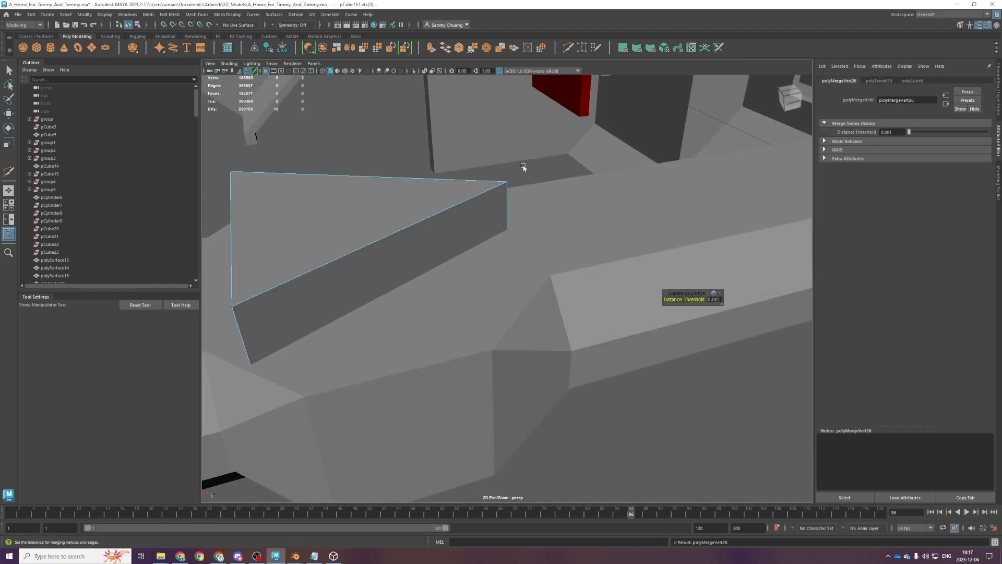
With Multi-Cut in the top view, connect the midpoints of the prism's three sides to cut a smaller inner triangle
{"action": "key", "text": "space"}
{"action": "key", "text": "space"}
{"action": "key", "text": "q"}
{"action": "key", "text": "F8"}
{"action": "right_click_drag", "start_coordinate": [451, 294], "coordinate": [411, 293], "text": "shift"}
{"action": "left_click", "coordinate": [415, 295], "text": "shift"}
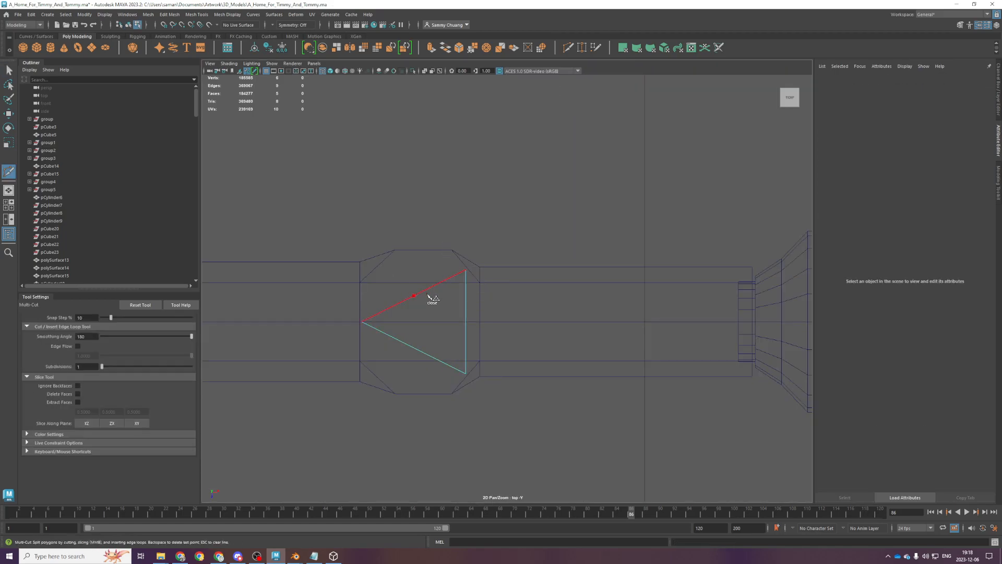
{"action": "left_click", "coordinate": [465, 322], "text": "shift"}
{"action": "left_click", "coordinate": [414, 347], "text": "shift"}
{"action": "left_click", "coordinate": [415, 296]}
{"action": "key", "text": "q"}
Return to object mode, select the triangular prism, and examine its cuts in the perspective and top views
{"action": "key", "text": "space"}
{"action": "key", "text": "space"}
{"action": "left_click_drag", "start_coordinate": [540, 262], "coordinate": [475, 255], "text": "alt"}
{"action": "right_click_drag", "start_coordinate": [475, 256], "coordinate": [538, 225]}
{"action": "key", "text": "w"}
{"action": "scroll", "coordinate": [522, 232], "scroll_direction": "down", "scroll_amount": 3}
{"action": "left_click_drag", "start_coordinate": [464, 328], "coordinate": [396, 188]}
{"action": "key", "text": "r"}
{"action": "key", "text": "space"}
{"action": "key", "text": "space"}
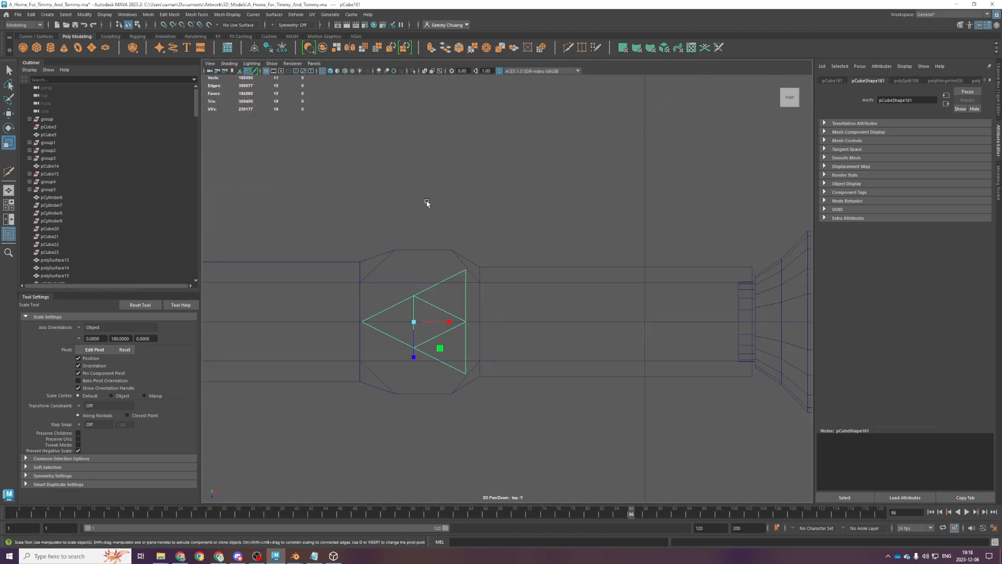
In the perspective view, use Multi-Cut to run a cut between side midpoints across the prism's upper face and down its side
{"action": "key", "text": "space"}
{"action": "left_click_drag", "start_coordinate": [640, 209], "coordinate": [657, 231], "text": "alt"}
{"action": "key", "text": "space"}
{"action": "left_click_drag", "start_coordinate": [568, 244], "coordinate": [609, 292], "text": "alt"}
{"action": "scroll", "coordinate": [637, 271], "scroll_direction": "up", "scroll_amount": 2}
{"action": "key", "text": "ctrl+shift+x"}
{"action": "left_click_drag", "start_coordinate": [520, 235], "coordinate": [616, 231], "text": "alt"}
{"action": "left_click", "coordinate": [490, 139]}
{"action": "left_click", "coordinate": [534, 193]}
{"action": "left_click_drag", "start_coordinate": [533, 193], "coordinate": [413, 257], "text": "alt"}
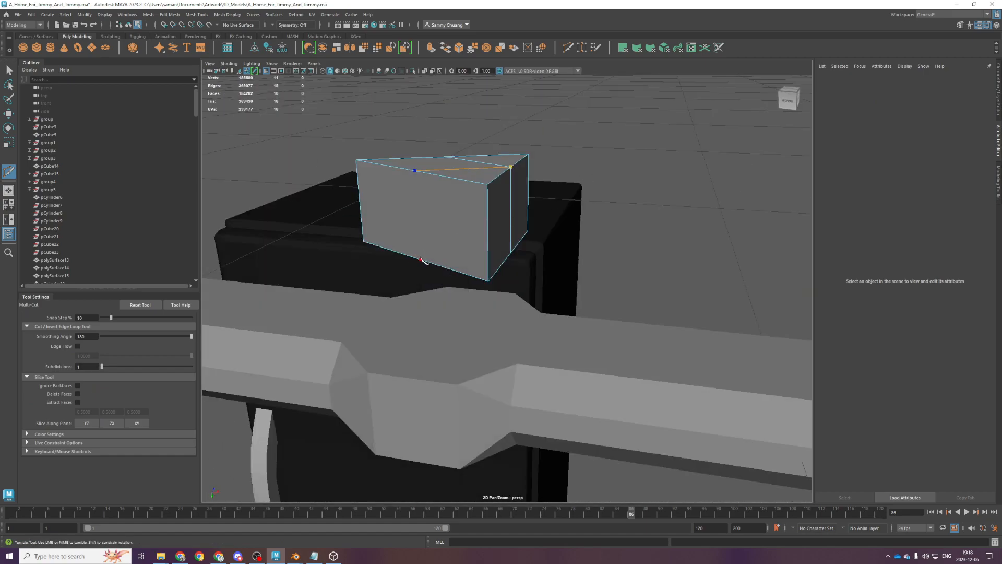
{"action": "left_click", "coordinate": [422, 259]}
{"action": "left_click_drag", "start_coordinate": [441, 285], "coordinate": [489, 326], "text": "alt"}
{"action": "key", "text": "q"}
Cut an edge between two side midpoints on the prism's underside to close its inner triangle
{"action": "key", "text": "g"}
{"action": "left_click", "coordinate": [536, 282]}
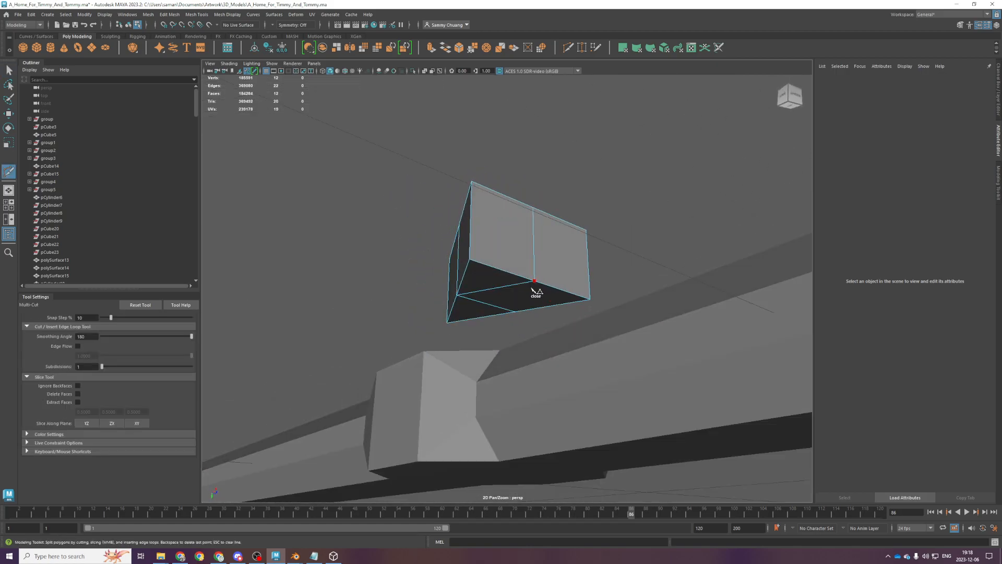
{"action": "left_click", "coordinate": [516, 312]}
{"action": "left_click_drag", "start_coordinate": [509, 317], "coordinate": [492, 328], "text": "alt"}
Cut the missing edge between the two remaining midpoints on the prism's triangular face, then select the prism and save
{"action": "key", "text": "q"}
{"action": "key", "text": "g"}
{"action": "left_click", "coordinate": [599, 260]}
{"action": "left_click", "coordinate": [558, 202]}
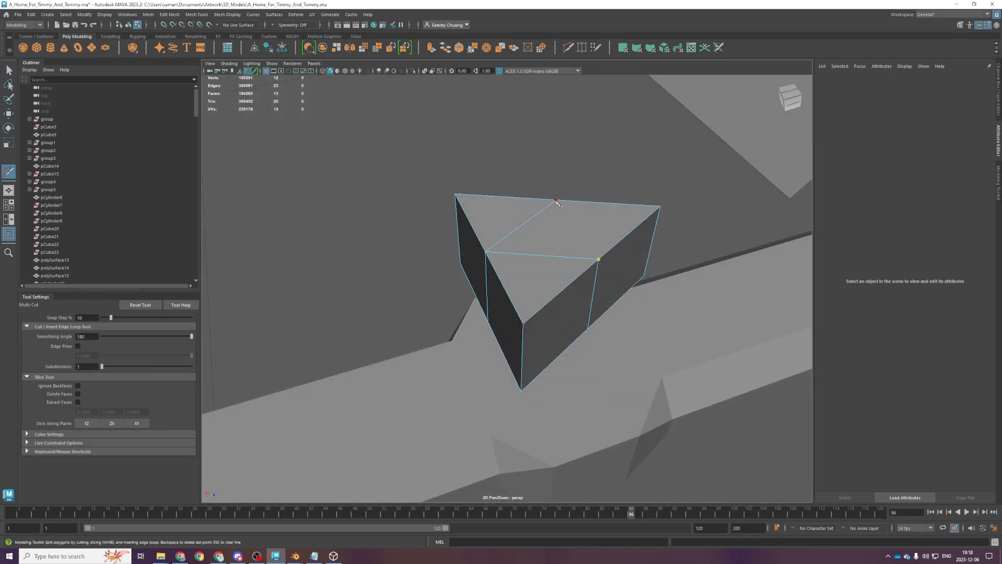
{"action": "scroll", "coordinate": [564, 242], "scroll_direction": "down", "scroll_amount": 5}
{"action": "key", "text": "q"}
{"action": "left_click_drag", "start_coordinate": [577, 287], "coordinate": [586, 262], "text": "alt"}
{"action": "left_click", "coordinate": [586, 262]}
{"action": "key", "text": "ctrl+s"}
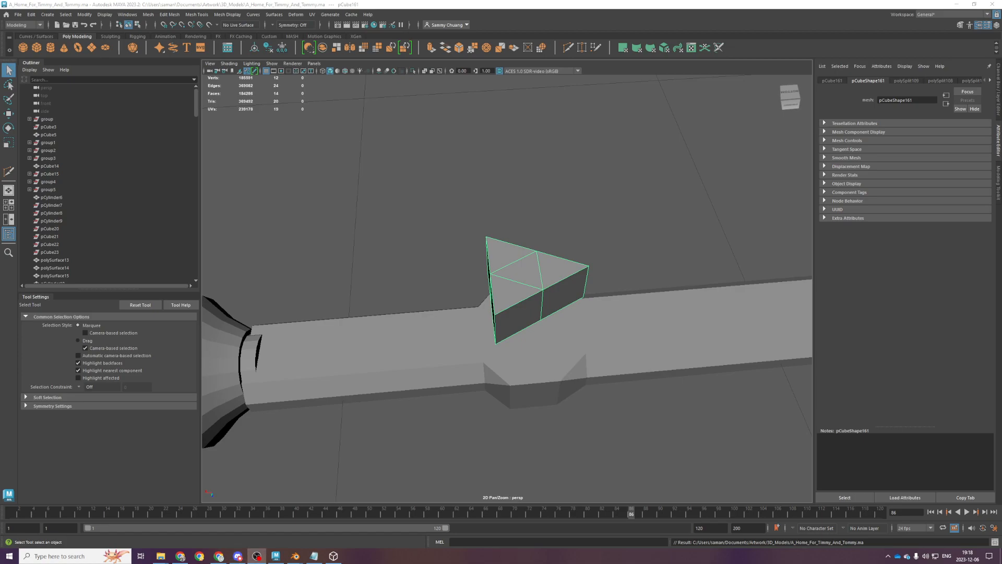
Switch to the Chrome window, return to Maya, and view the prism over the raised band in the top view
{"action": "scroll", "coordinate": [397, 348], "scroll_direction": "up", "scroll_amount": 2}
{"action": "scroll", "coordinate": [398, 348], "scroll_direction": "down", "scroll_amount": 3}
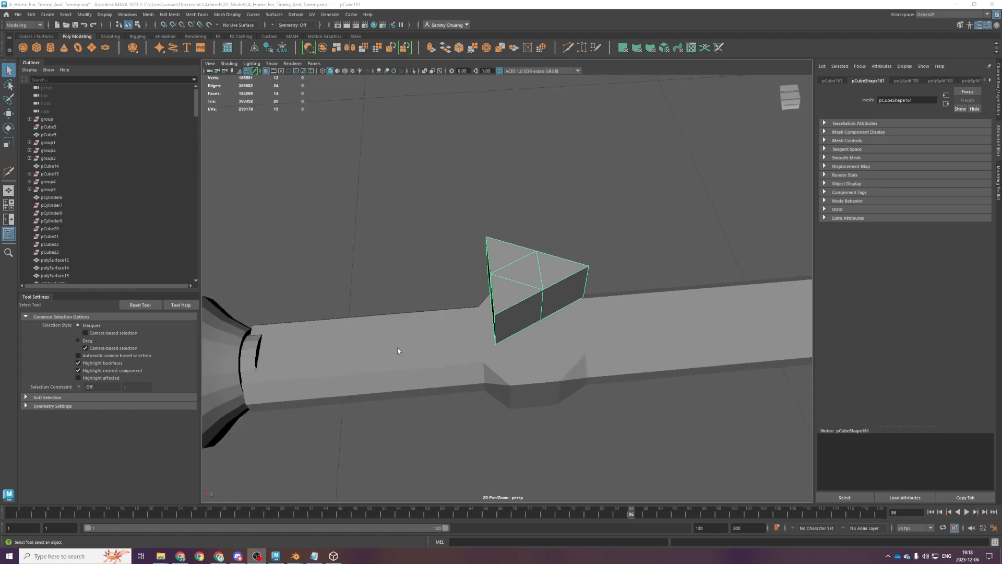
{"action": "left_click", "coordinate": [219, 556]}
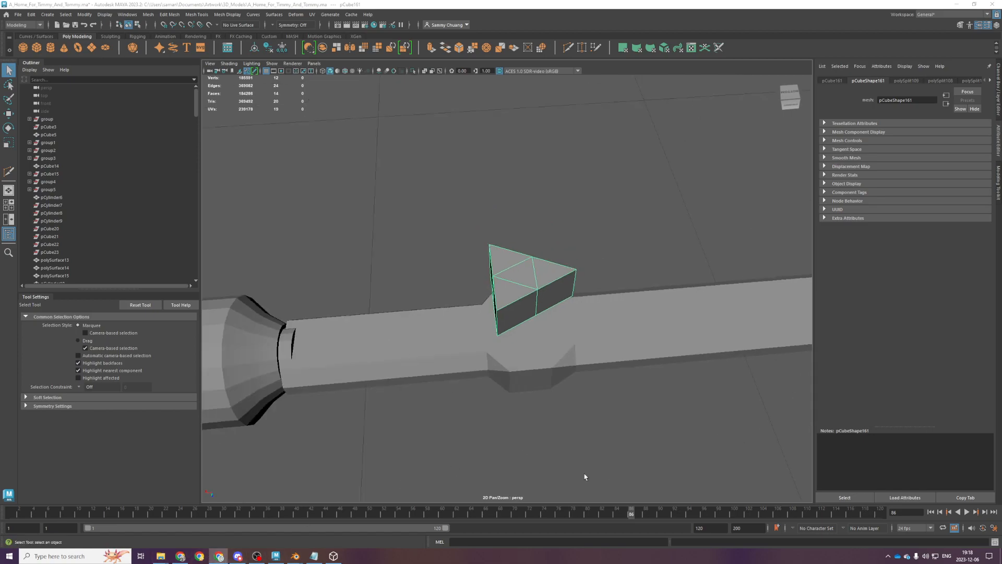
{"action": "scroll", "coordinate": [612, 475], "scroll_direction": "up", "scroll_amount": 3}
{"action": "left_click", "coordinate": [405, 1]}
{"action": "key", "text": "space"}
{"action": "key", "text": "space"}
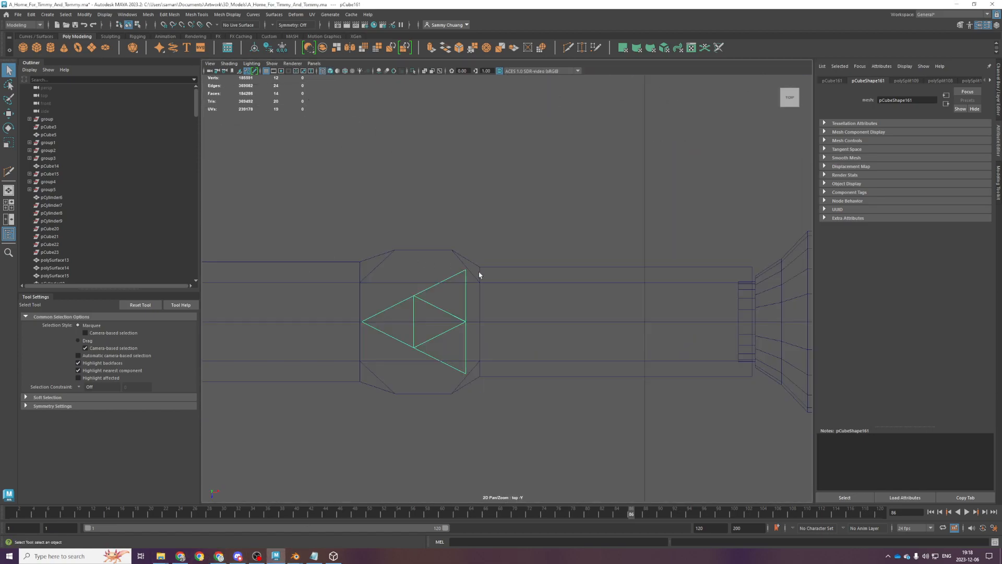
Try to scale the triangular prism along the sword's length, and undo the scaling
{"action": "key", "text": "r"}
{"action": "left_click_drag", "start_coordinate": [447, 322], "coordinate": [445, 323]}
{"action": "key", "text": "ctrl+z"}
{"action": "key", "text": "ctrl+z"}
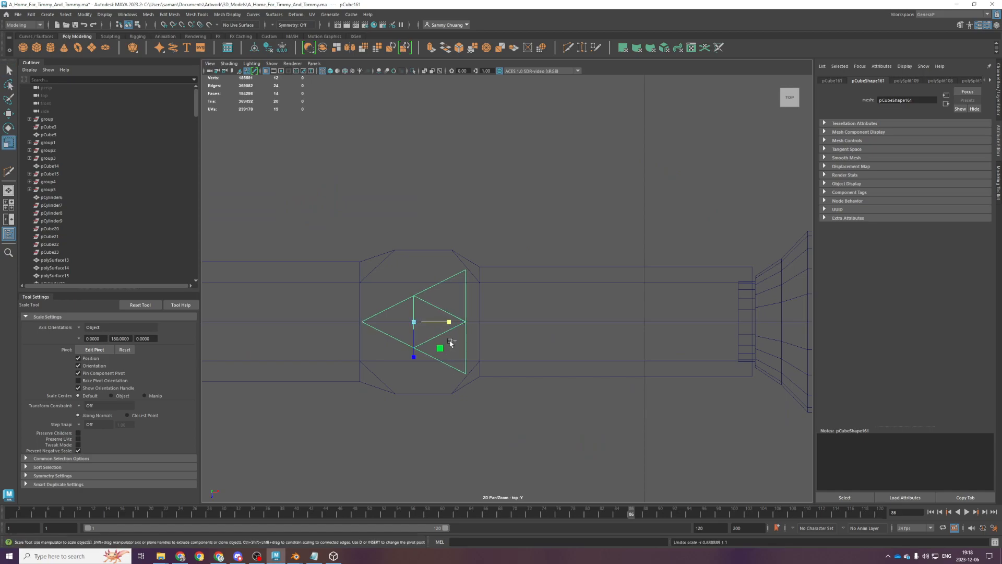
Save the scene with the triangular prism in place over the raised band
{"action": "key", "text": "ctrl+s"}
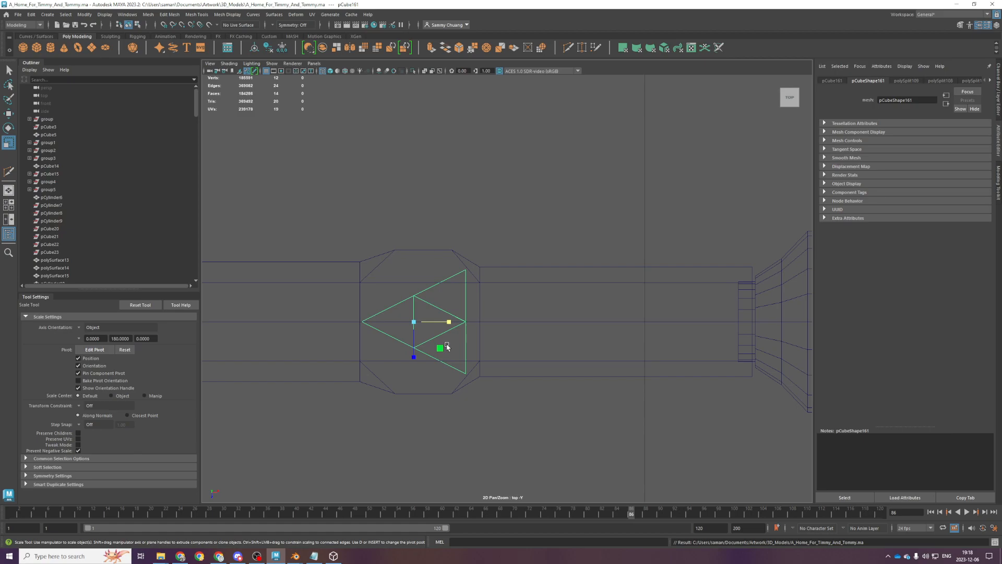
{"action": "key", "text": "ctrl+s"}
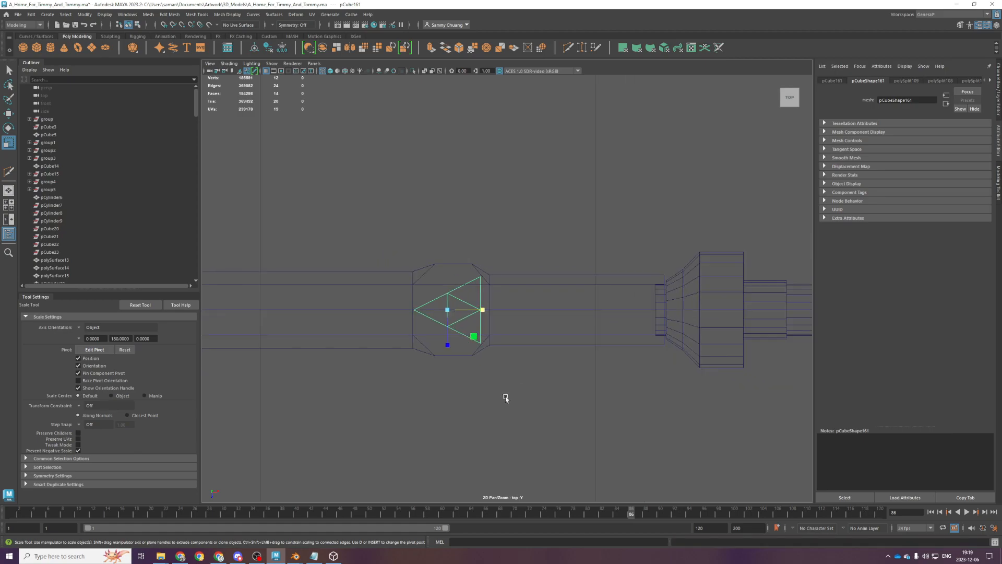
{"action": "key", "text": "ctrl+s"}
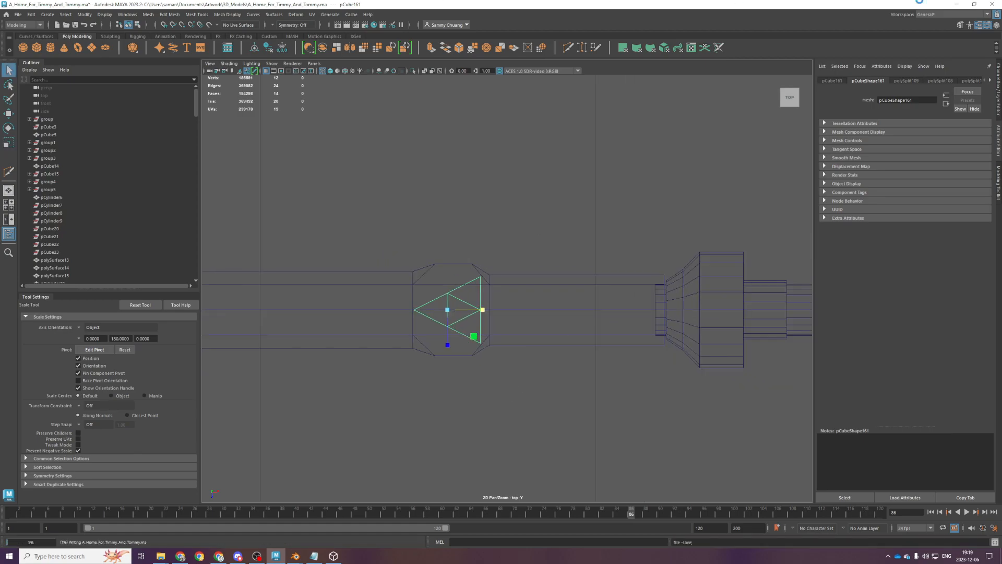
{"action": "key", "text": "alt+Tab"}
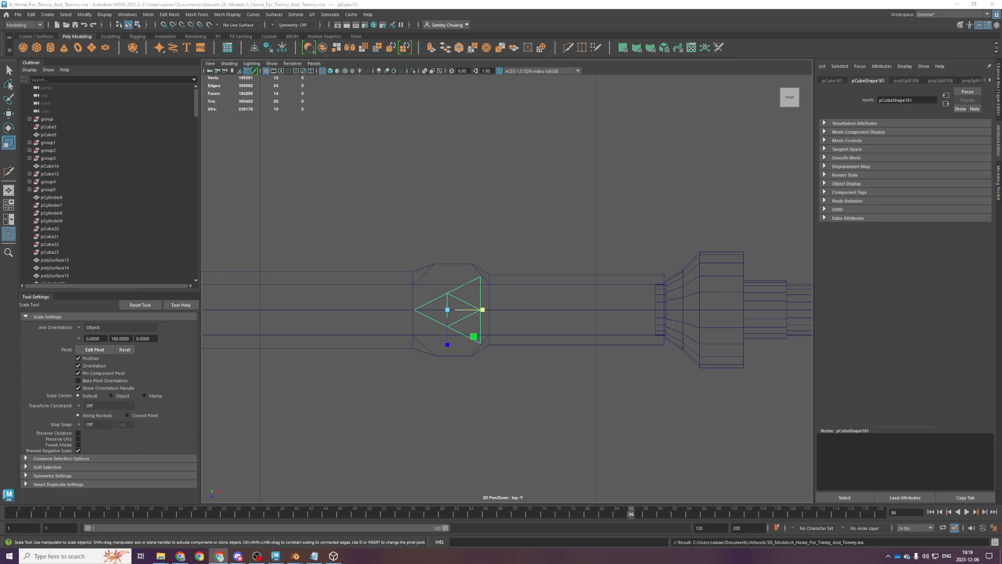
{"action": "key", "text": "alt+Tab"}
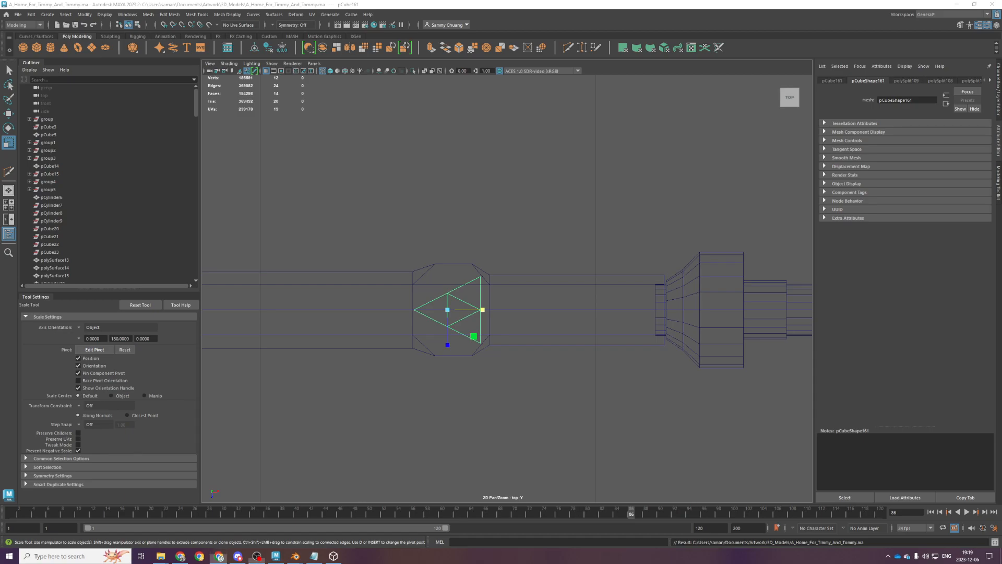